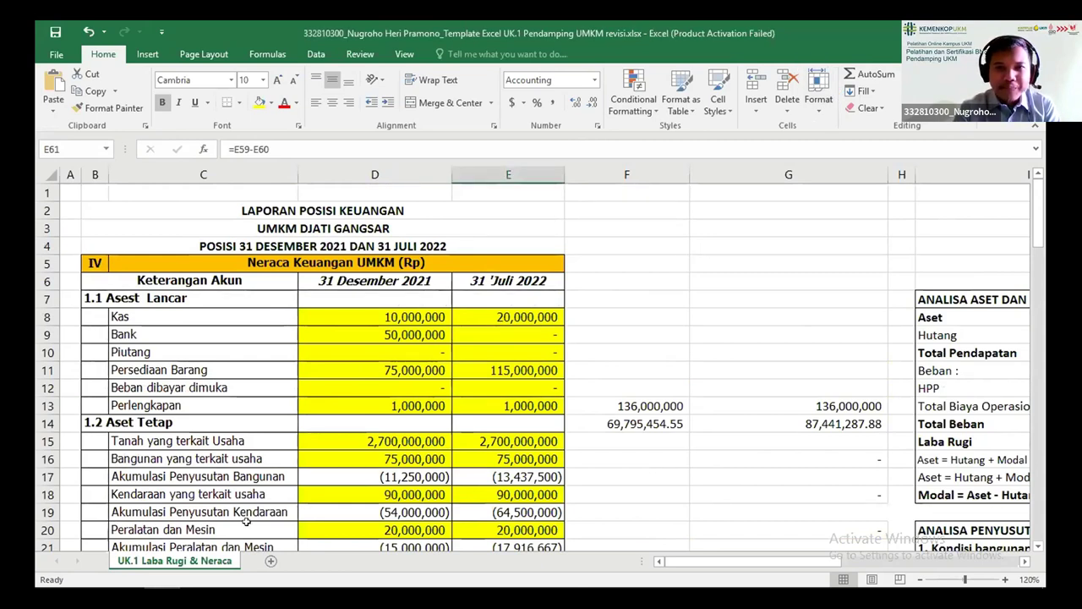
Review the balance sheet, depreciation and workforce tables, ending at the monthly sales and production sections
{"action": "scroll", "coordinate": [257, 503], "scroll_direction": "down", "scroll_amount": 3}
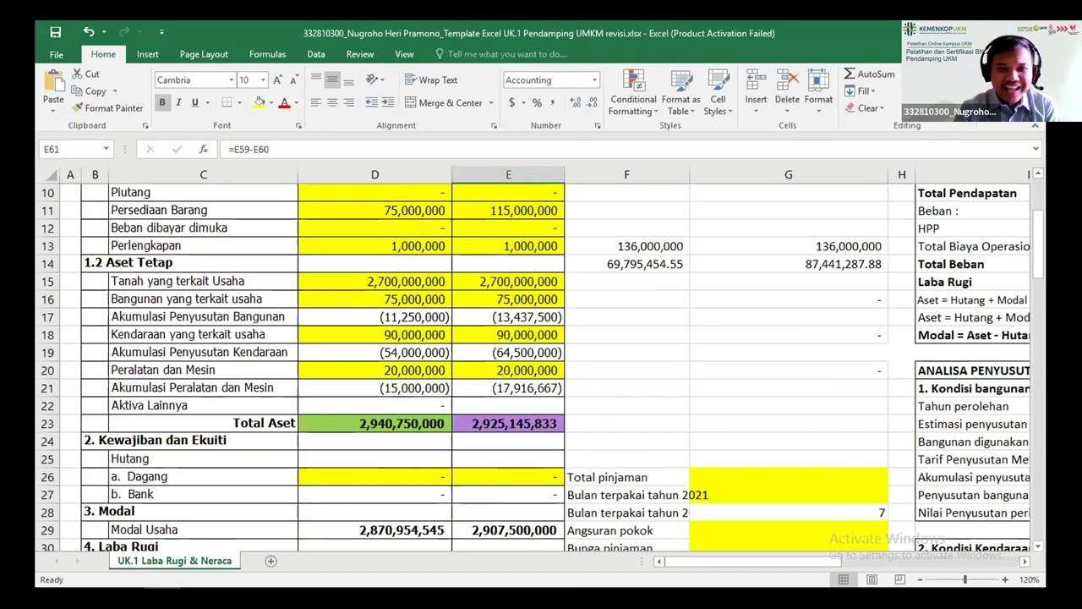
{"action": "scroll", "coordinate": [257, 503], "scroll_direction": "down", "scroll_amount": 3}
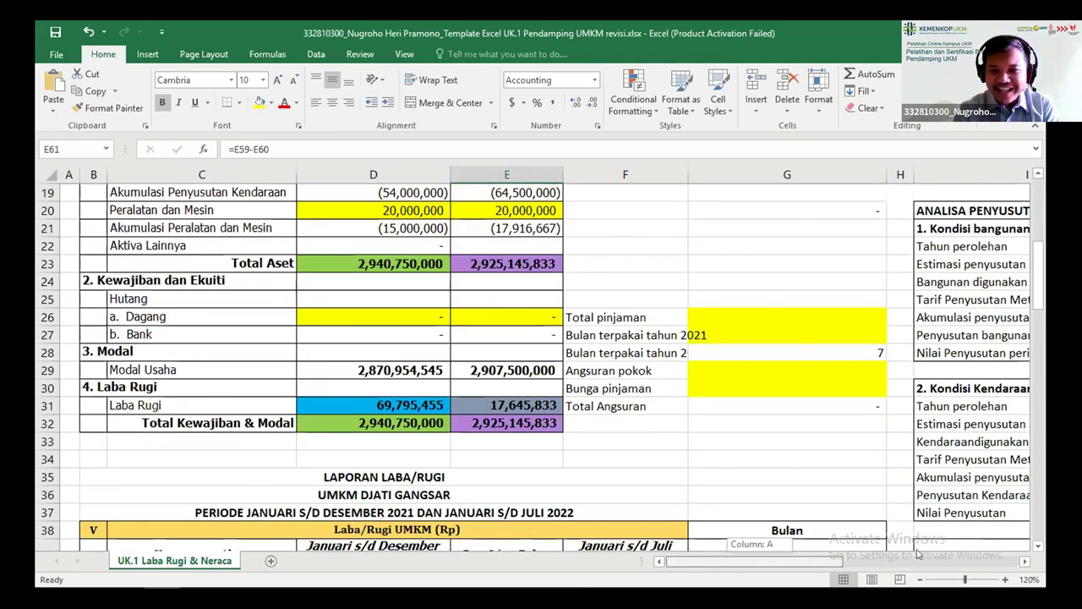
{"action": "scroll", "coordinate": [797, 429], "scroll_direction": "right", "scroll_amount": 5}
{"action": "scroll", "coordinate": [797, 428], "scroll_direction": "down", "scroll_amount": 3}
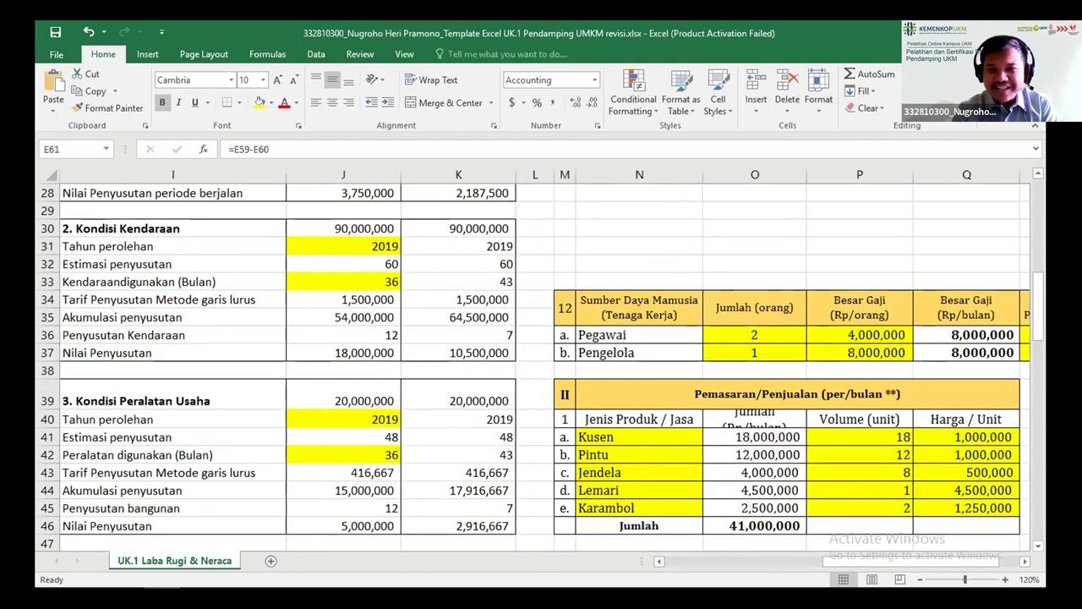
{"action": "scroll", "coordinate": [868, 533], "scroll_direction": "right", "scroll_amount": 1}
{"action": "scroll", "coordinate": [776, 360], "scroll_direction": "down", "scroll_amount": 1}
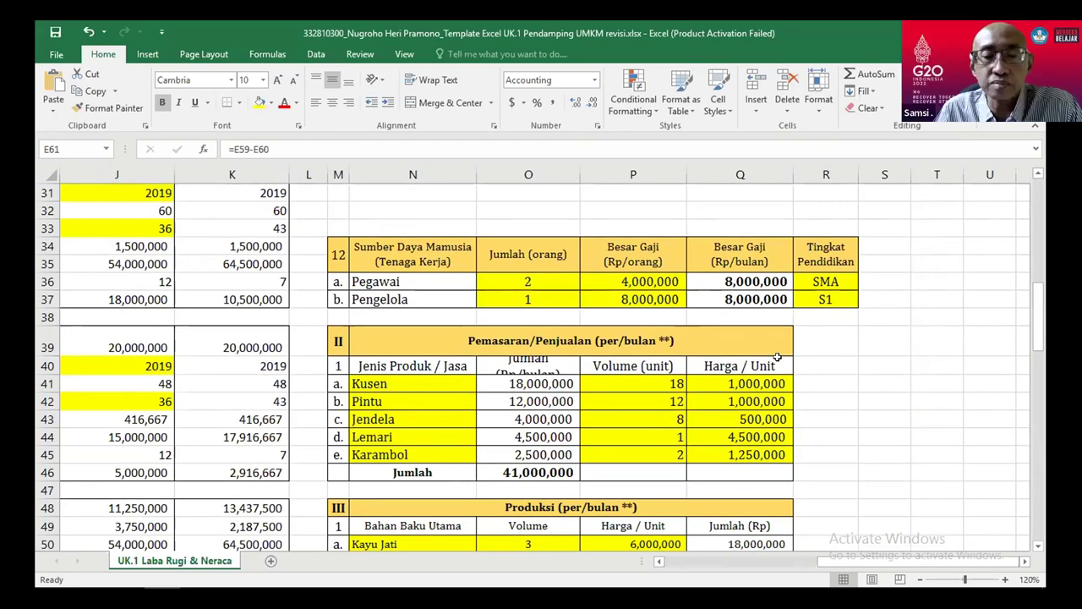
{"action": "scroll", "coordinate": [775, 363], "scroll_direction": "down", "scroll_amount": 2}
{"action": "scroll", "coordinate": [775, 363], "scroll_direction": "down", "scroll_amount": 1}
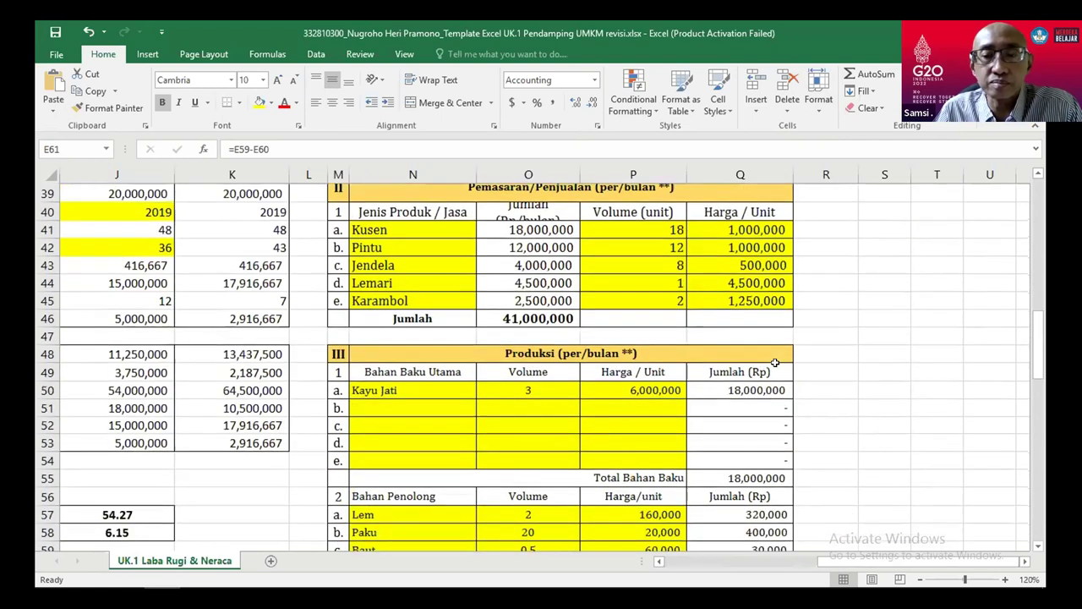
{"action": "scroll", "coordinate": [775, 362], "scroll_direction": "up", "scroll_amount": 3}
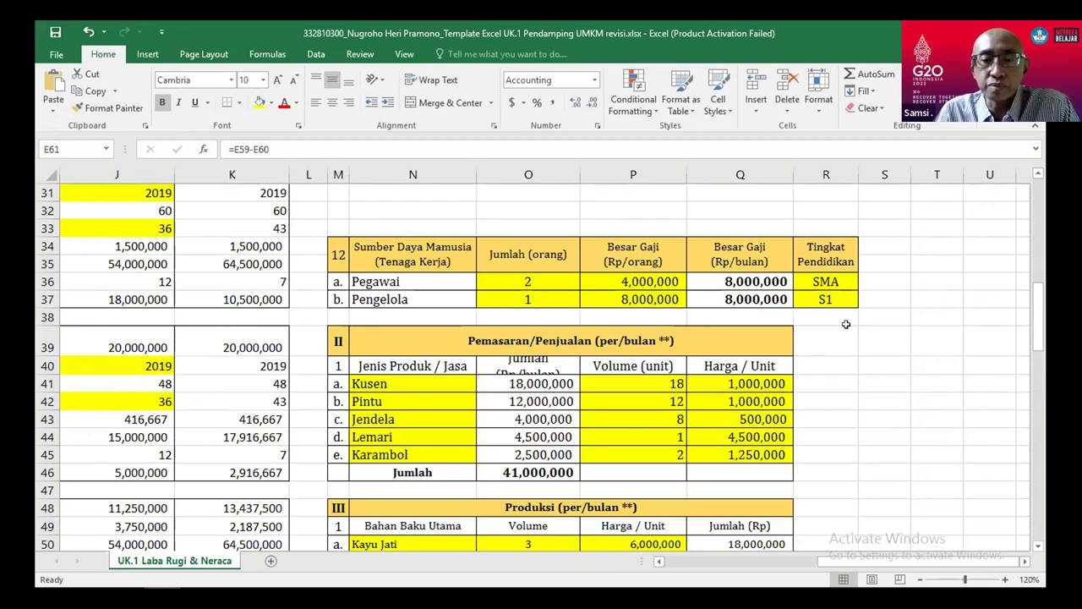
{"action": "scroll", "coordinate": [420, 324], "scroll_direction": "down", "scroll_amount": 1}
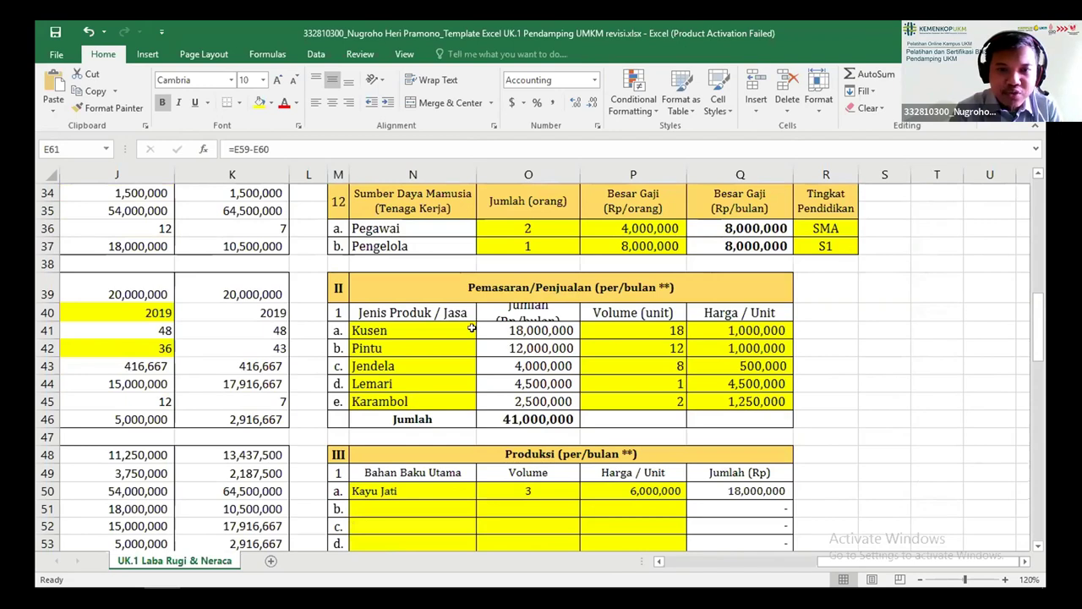
Examine the Kusen and Pintu rows of the monthly sales table, including product, volume, amount and the unit-price formula
{"action": "left_click", "coordinate": [394, 325]}
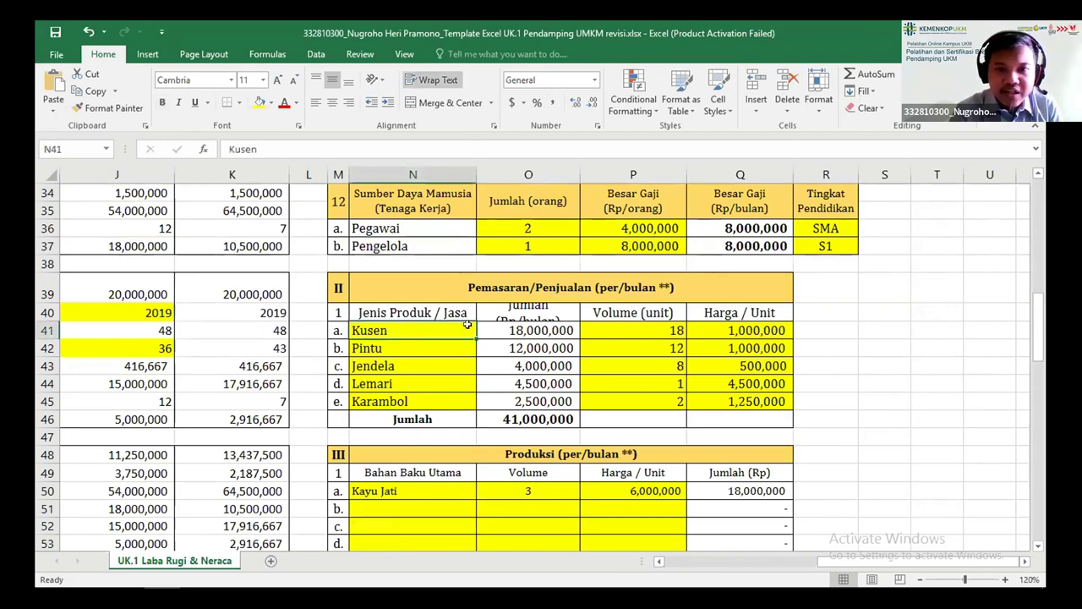
{"action": "left_click", "coordinate": [649, 333]}
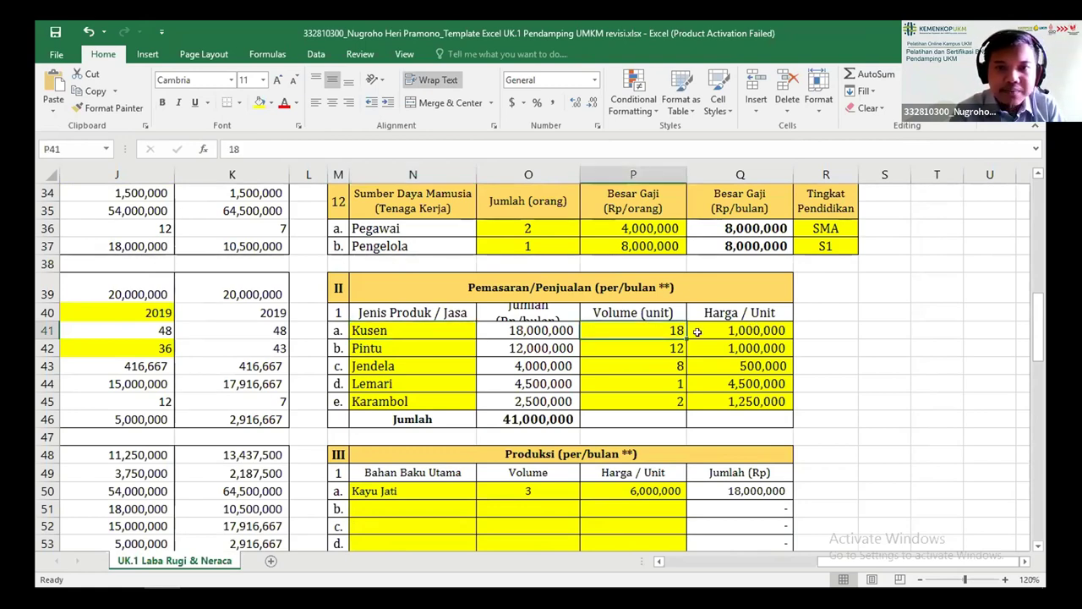
{"action": "key", "text": "Right"}
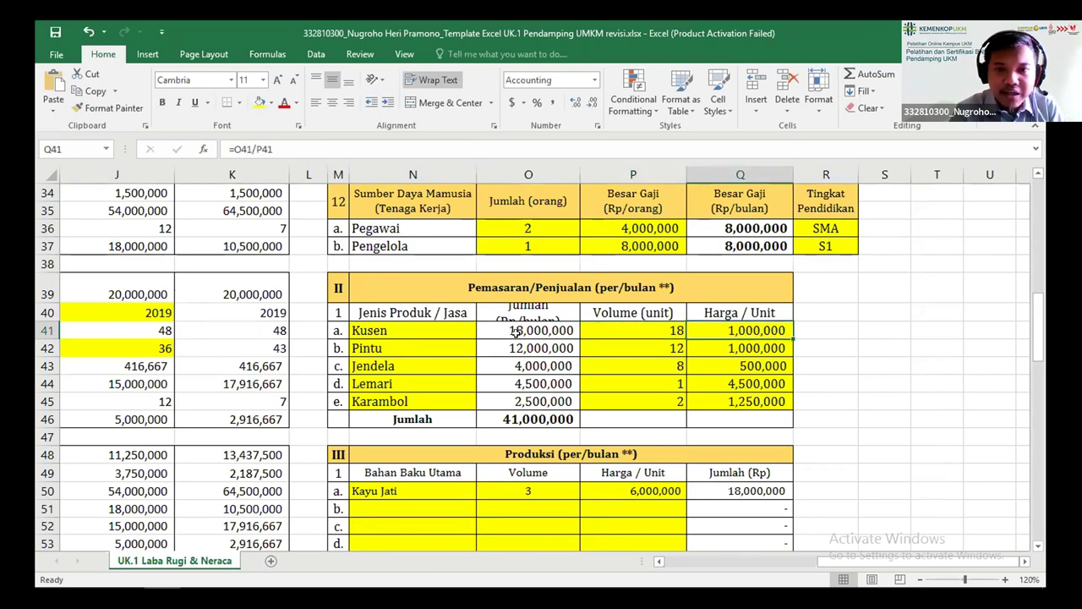
{"action": "left_click", "coordinate": [516, 332]}
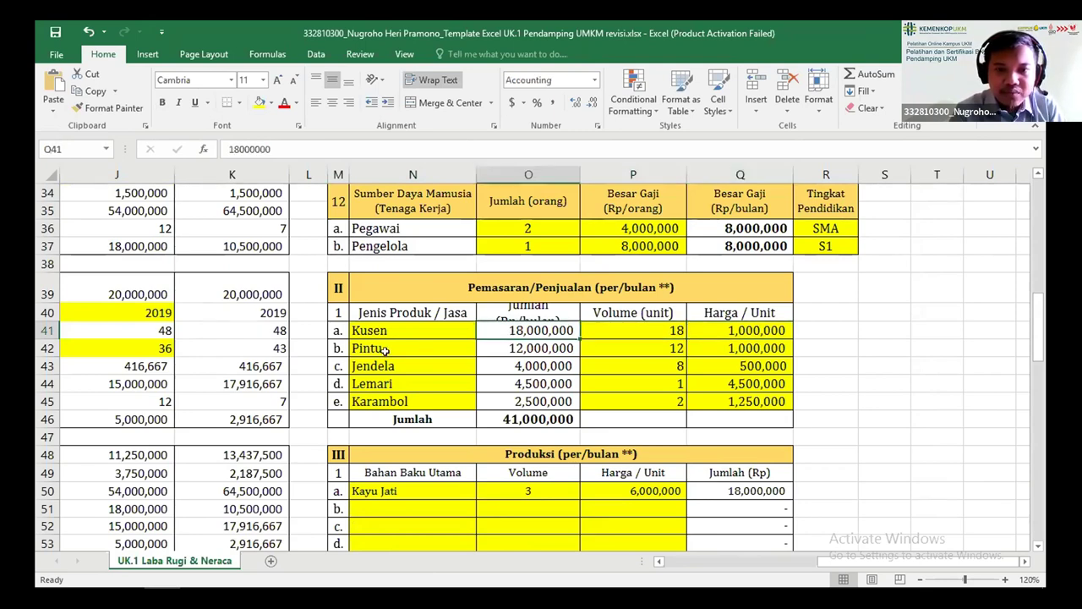
{"action": "left_click", "coordinate": [385, 349]}
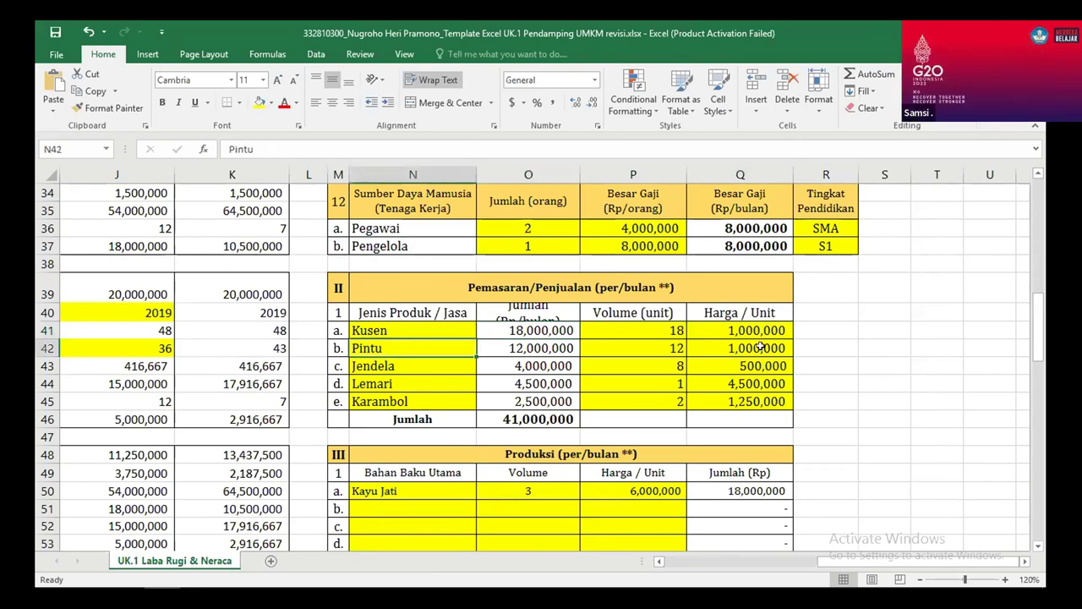
{"action": "left_click", "coordinate": [737, 345]}
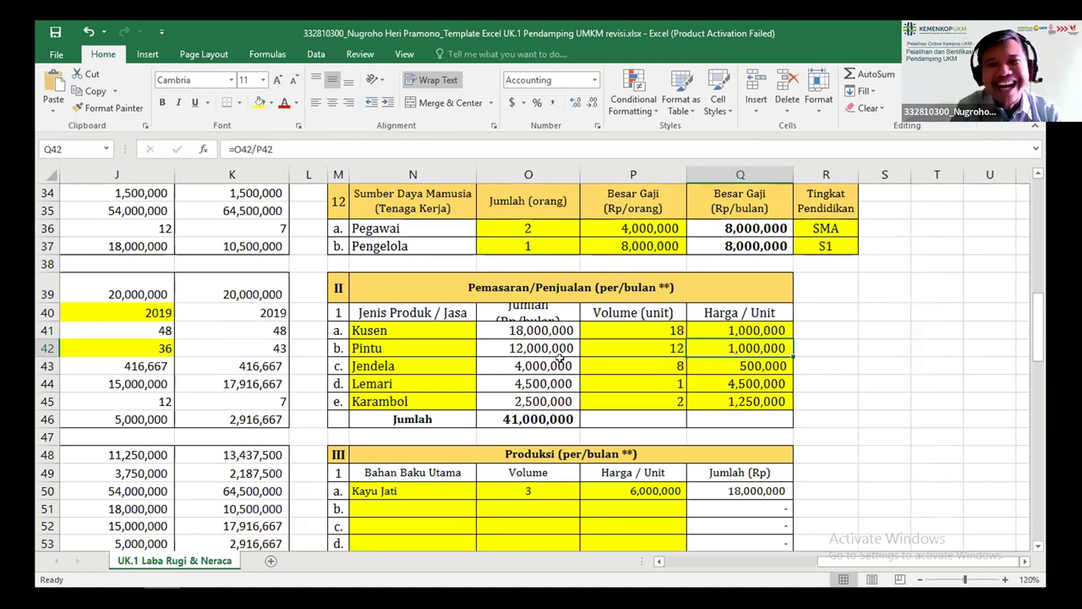
{"action": "left_click", "coordinate": [811, 345]}
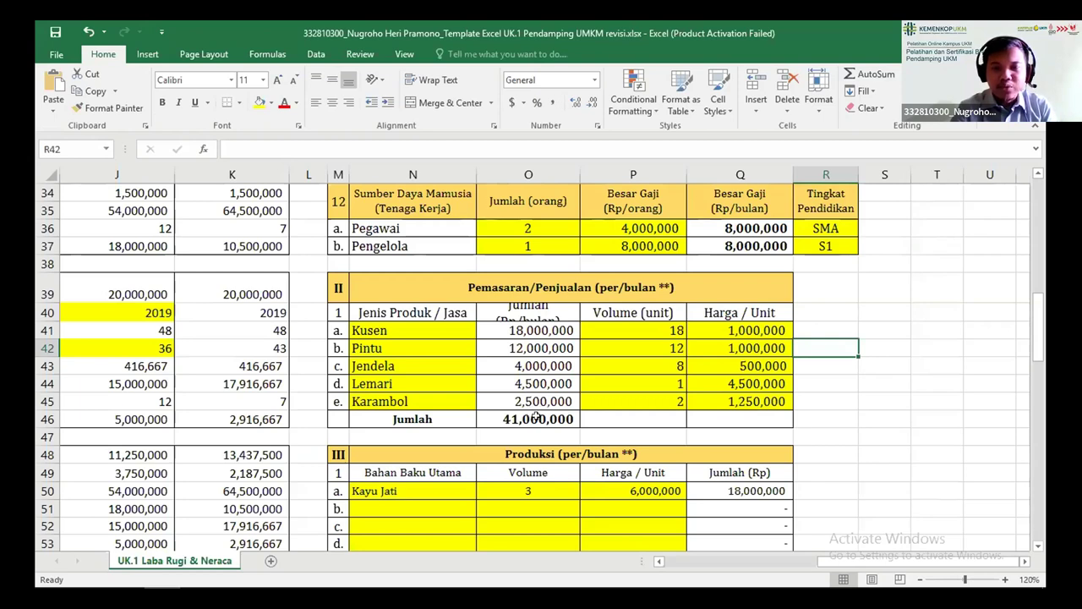
{"action": "scroll", "coordinate": [608, 403], "scroll_direction": "down", "scroll_amount": 1}
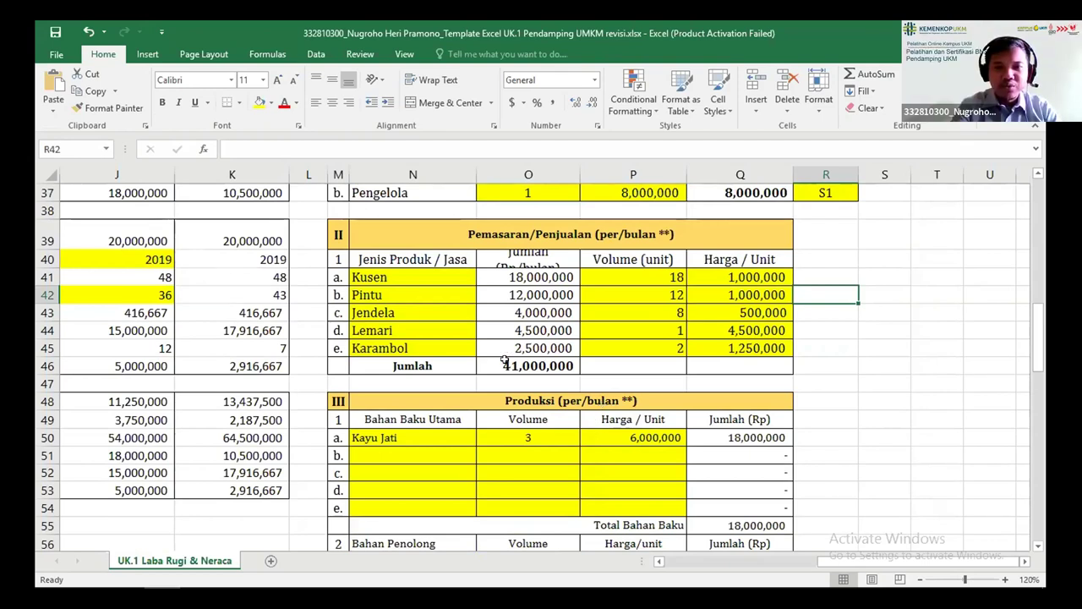
Examine the Kayu Jati volume and amount formula in the production table, and compare its main and auxiliary materials with the products sold
{"action": "scroll", "coordinate": [381, 372], "scroll_direction": "down", "scroll_amount": 1}
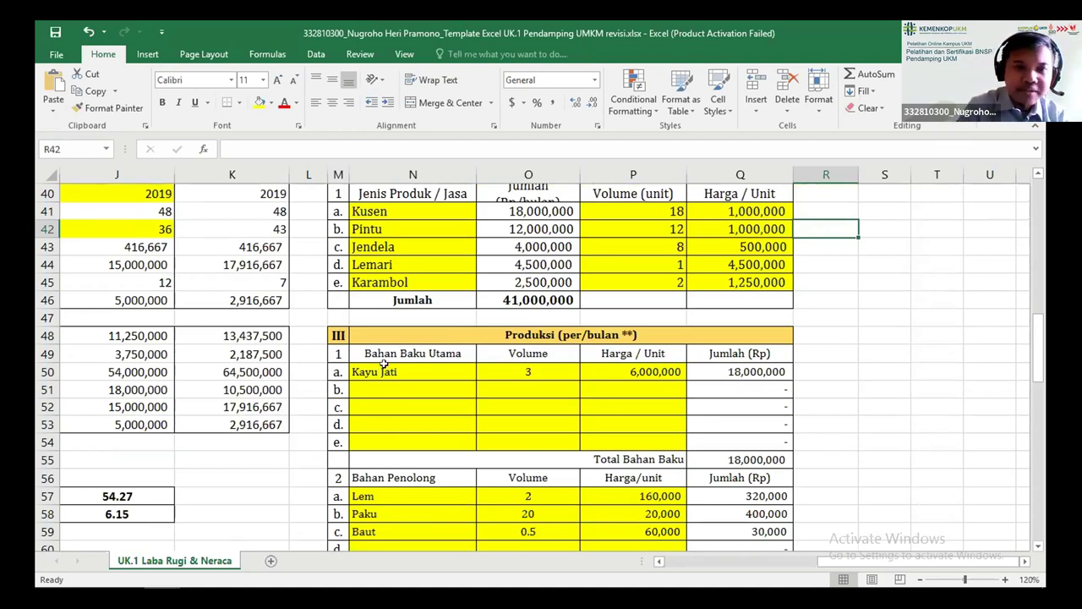
{"action": "left_click", "coordinate": [383, 364]}
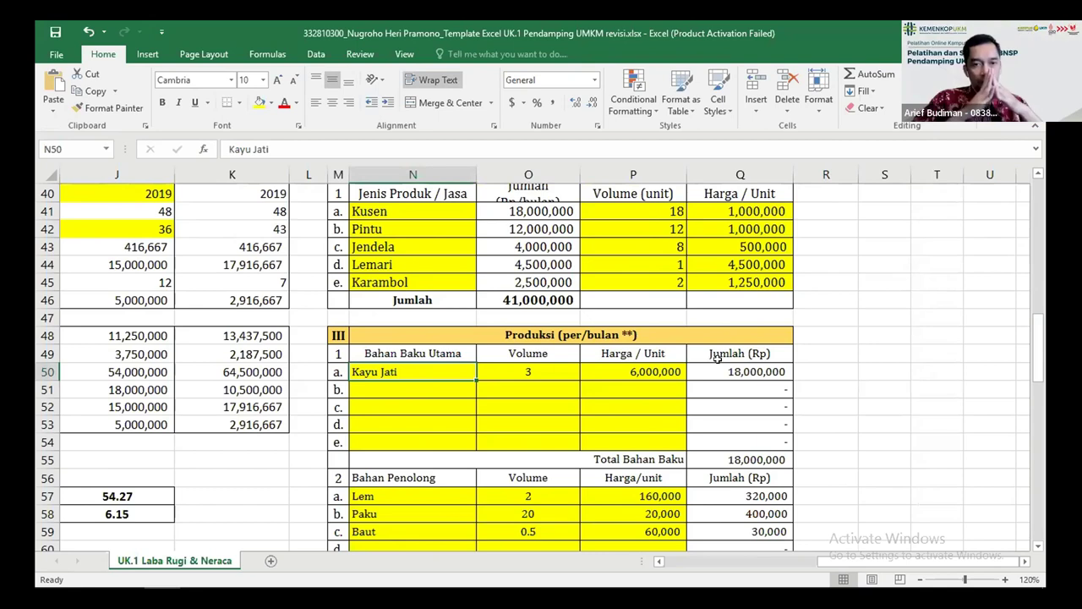
{"action": "left_click", "coordinate": [548, 369]}
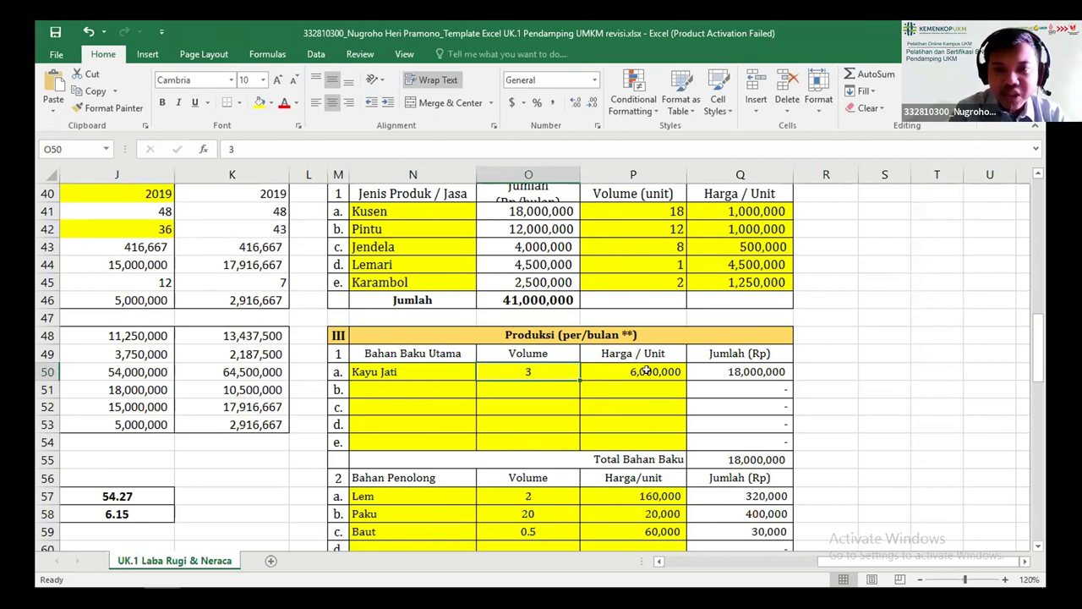
{"action": "left_click", "coordinate": [775, 365]}
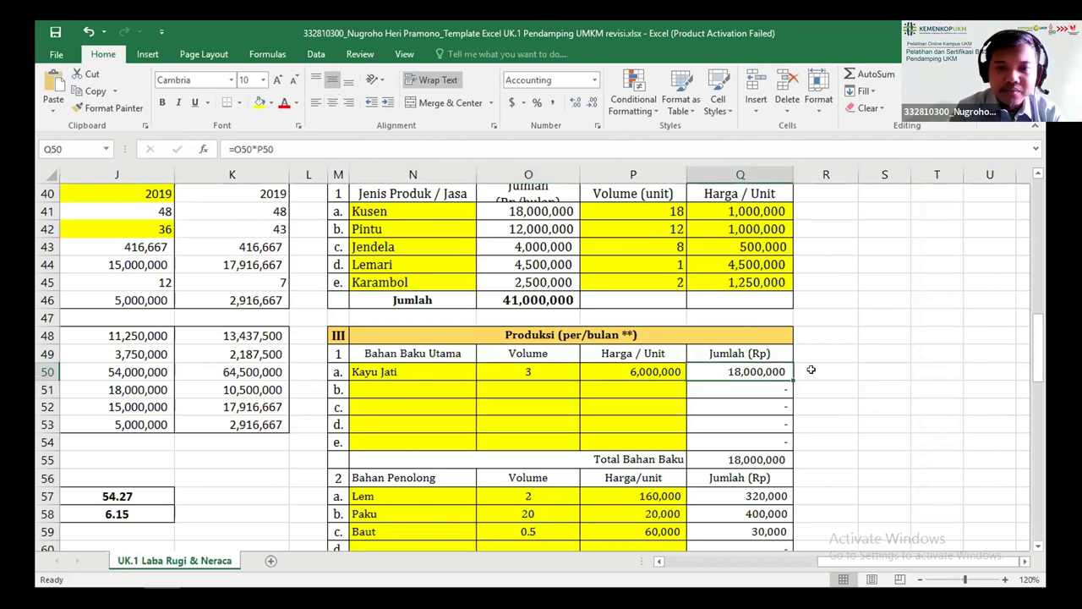
{"action": "scroll", "coordinate": [811, 369], "scroll_direction": "down", "scroll_amount": 2}
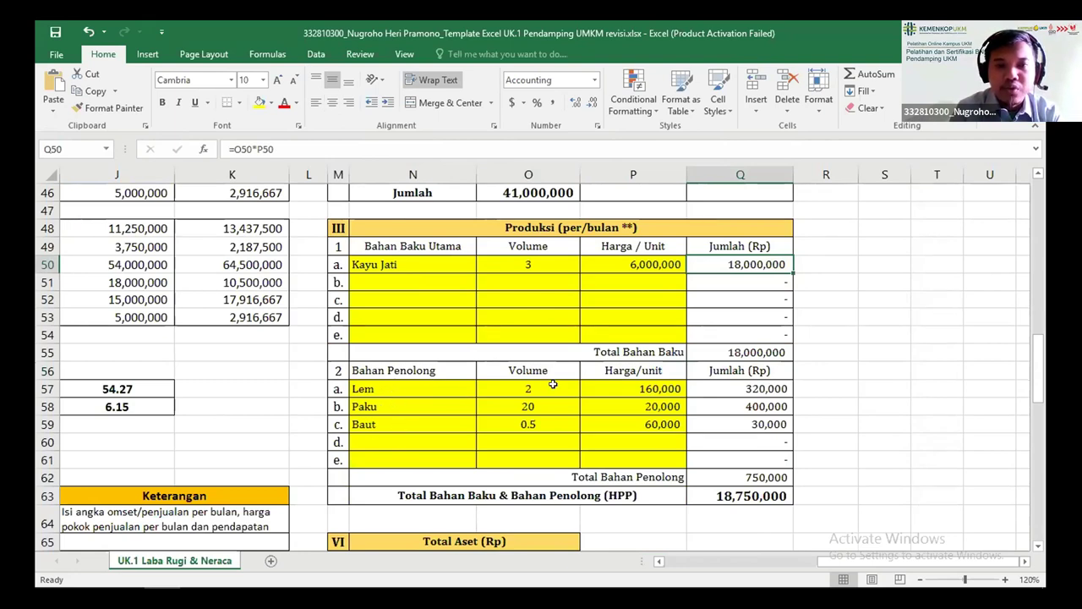
{"action": "scroll", "coordinate": [362, 275], "scroll_direction": "up", "scroll_amount": 3}
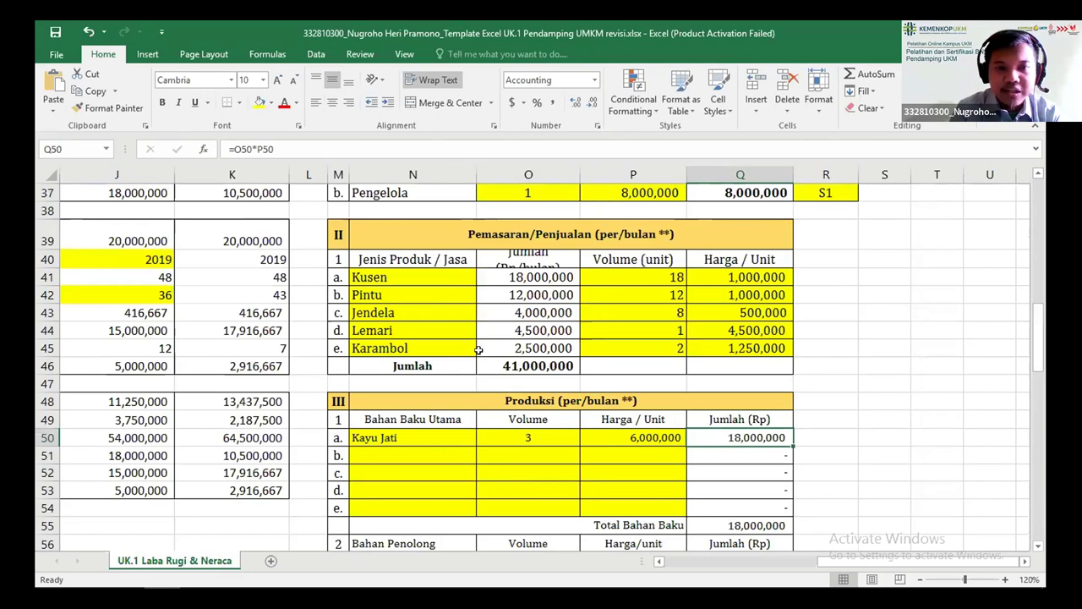
{"action": "scroll", "coordinate": [478, 351], "scroll_direction": "down", "scroll_amount": 2}
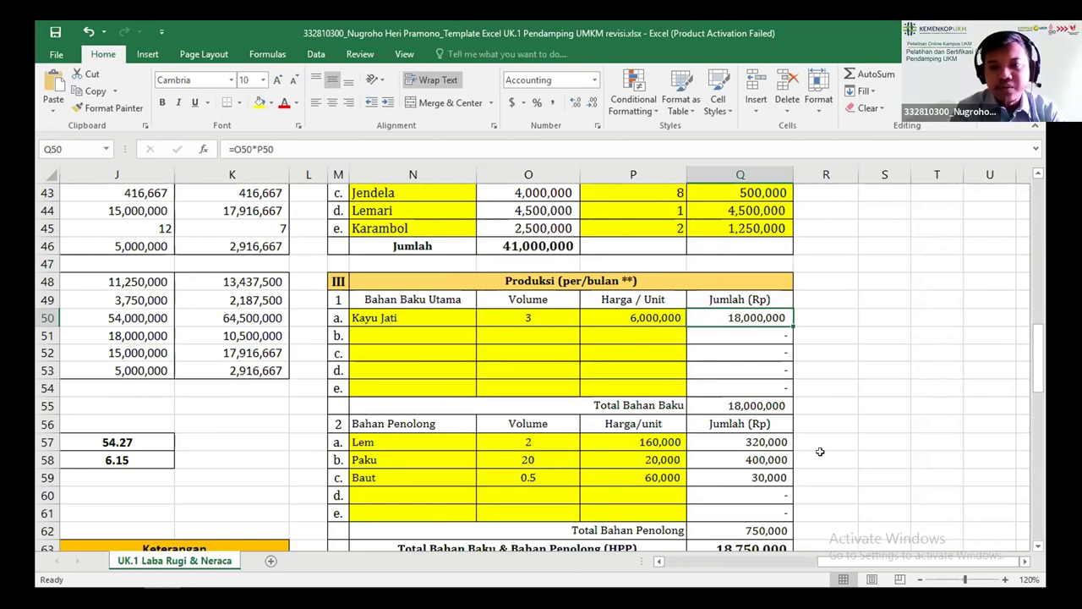
{"action": "scroll", "coordinate": [820, 452], "scroll_direction": "down", "scroll_amount": 1}
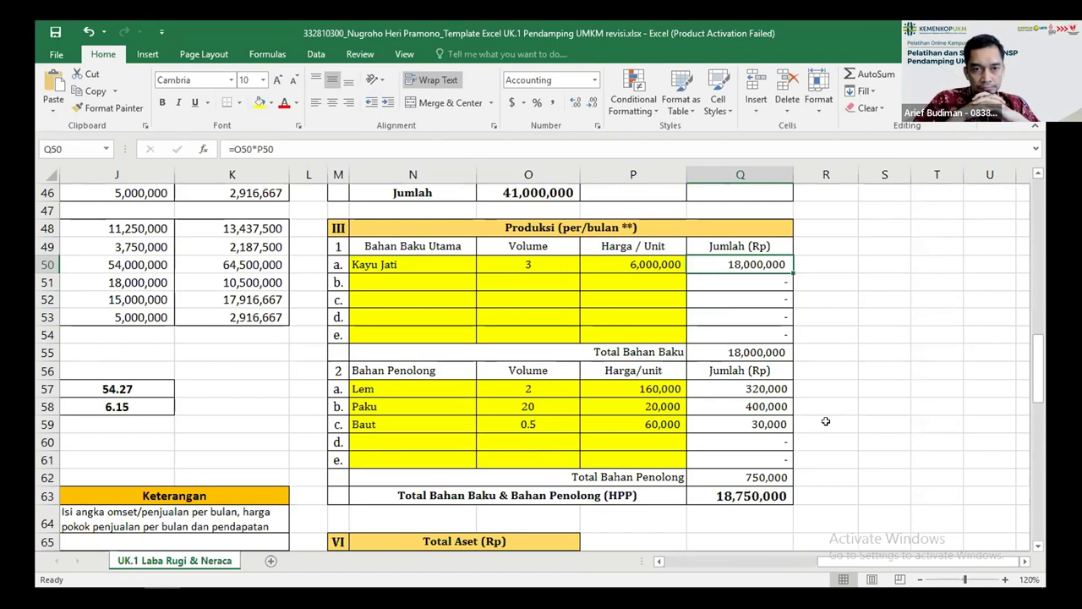
Add Cat as item d and Vernis as item e in the Bahan Penolong list of the production table
{"action": "left_click", "coordinate": [385, 441]}
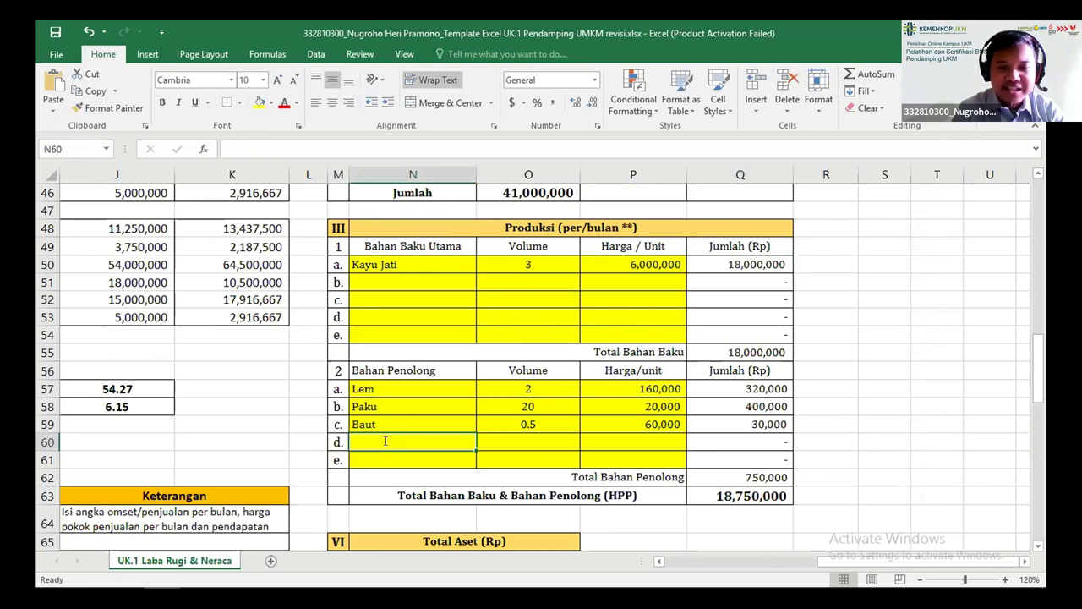
{"action": "type", "text": "Cat"}
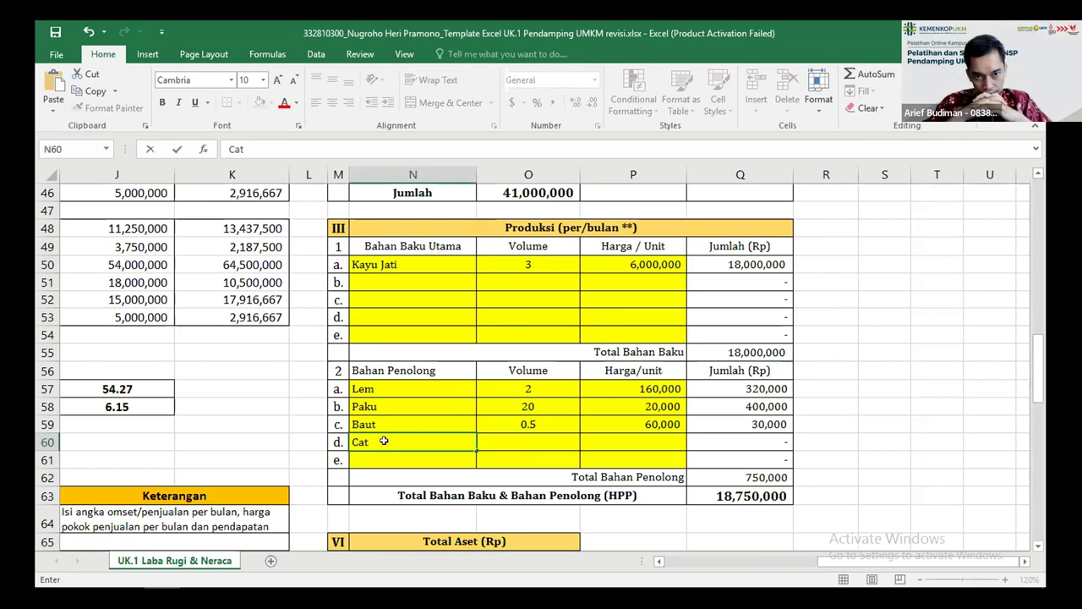
{"action": "key", "text": "Return"}
{"action": "type", "text": "P"}
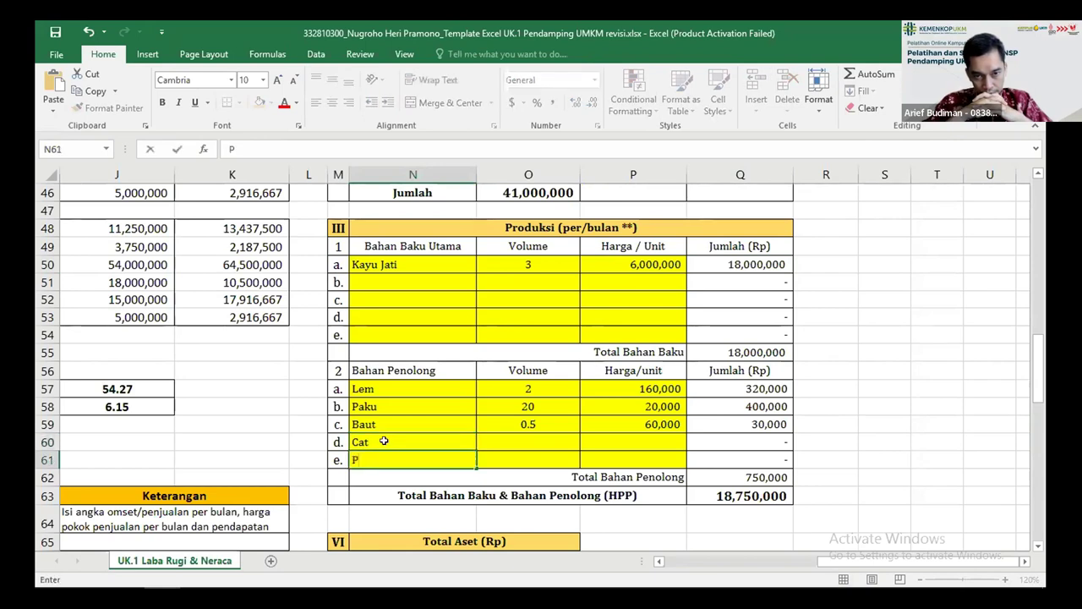
{"action": "key", "text": "BackSpace"}
{"action": "type", "text": "B"}
{"action": "key", "text": "BackSpace"}
{"action": "type", "text": "Vernis"}
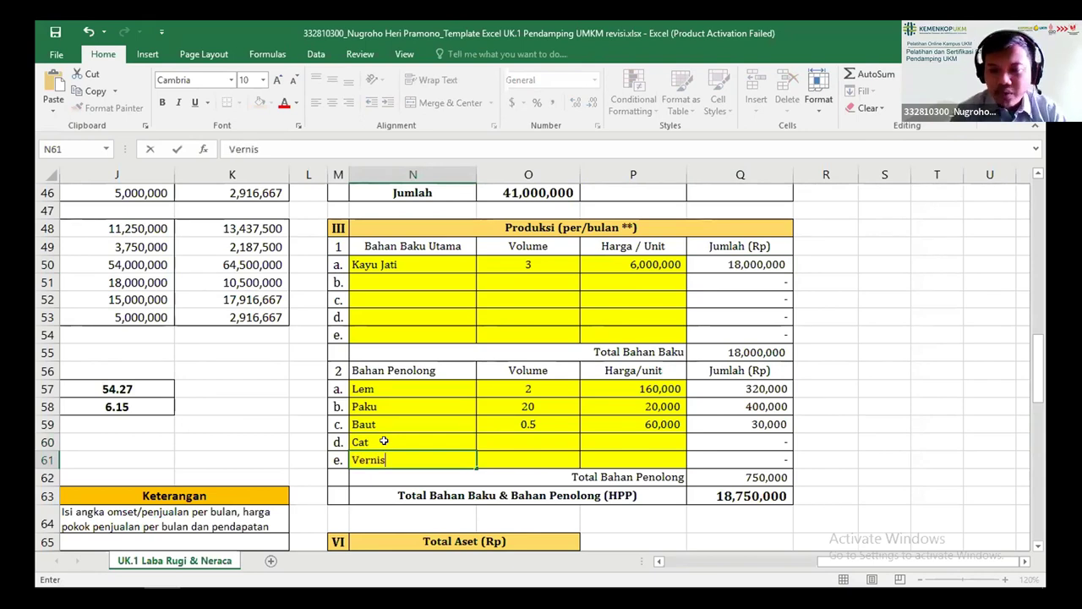
{"action": "key", "text": "Up"}
{"action": "key", "text": "Right"}
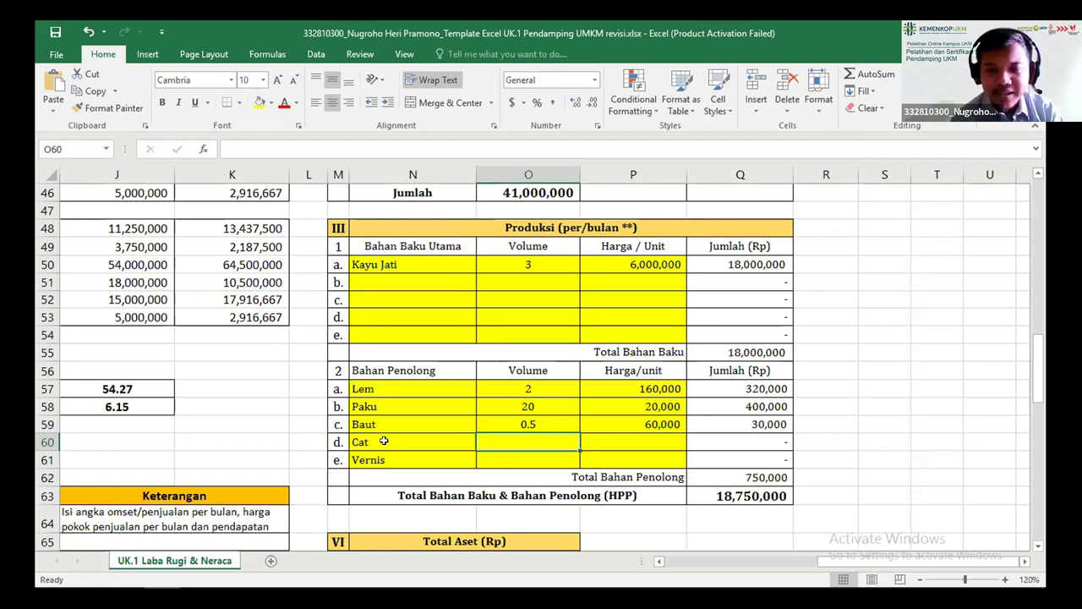
{"action": "key", "text": "Down"}
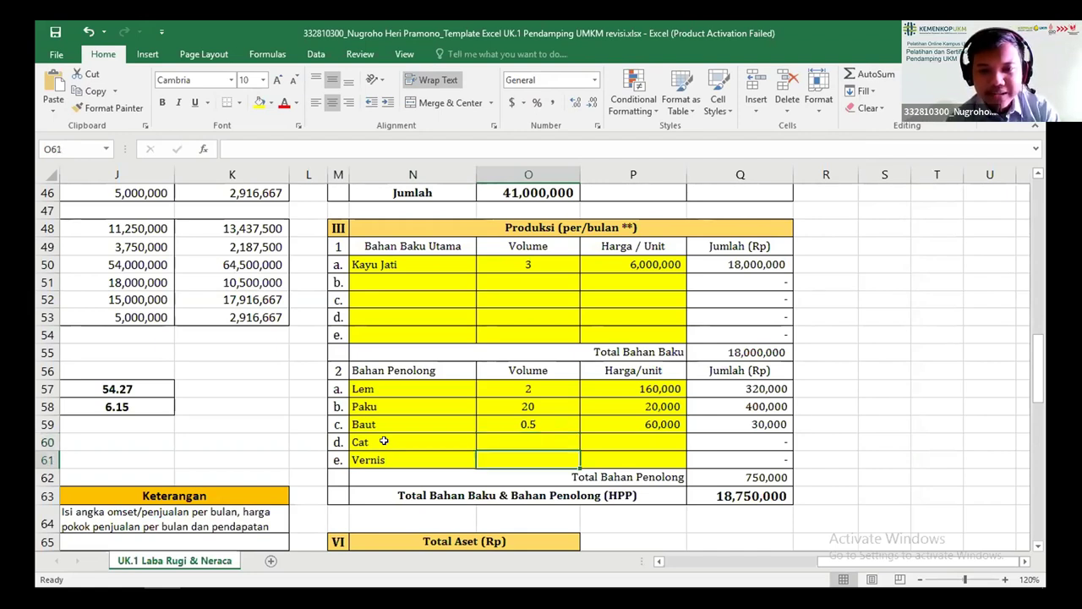
{"action": "key", "text": "Up"}
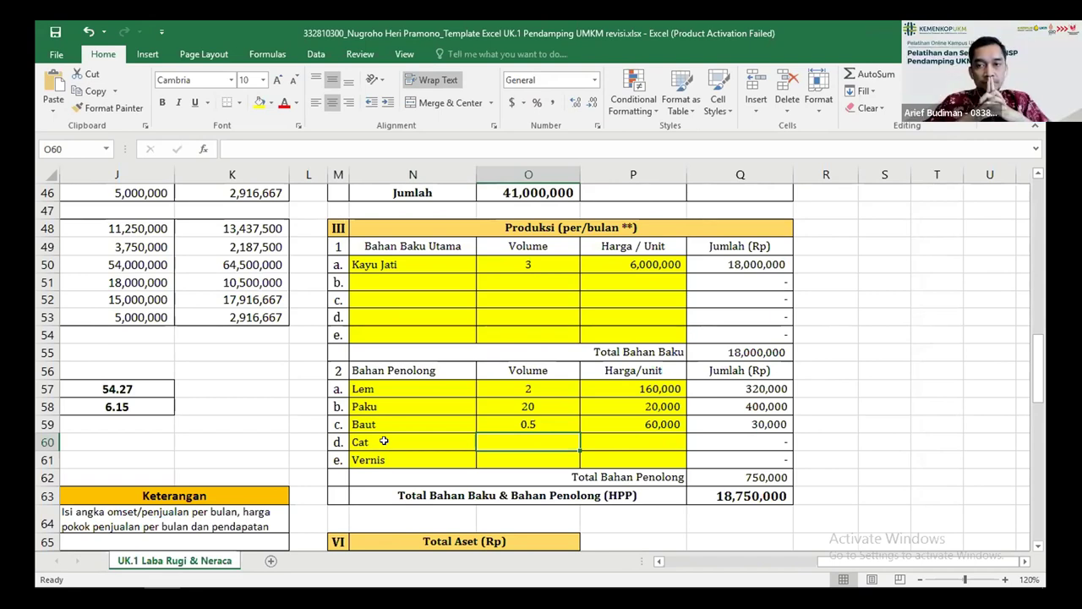
{"action": "left_click_drag", "start_coordinate": [338, 459], "coordinate": [704, 458]}
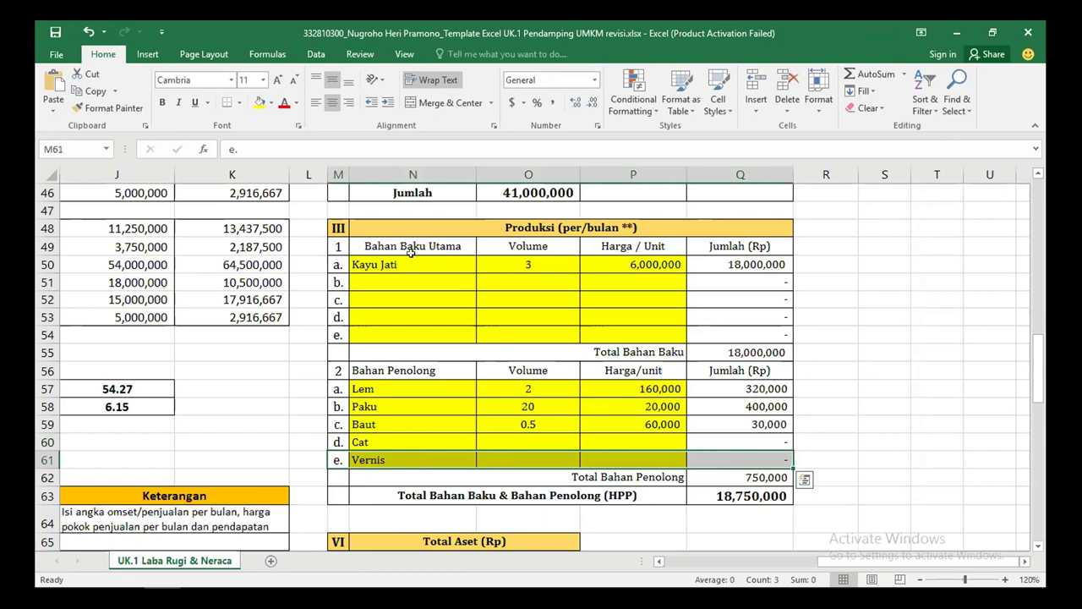
{"action": "scroll", "coordinate": [394, 262], "scroll_direction": "up", "scroll_amount": 2}
{"action": "scroll", "coordinate": [397, 316], "scroll_direction": "down", "scroll_amount": 2}
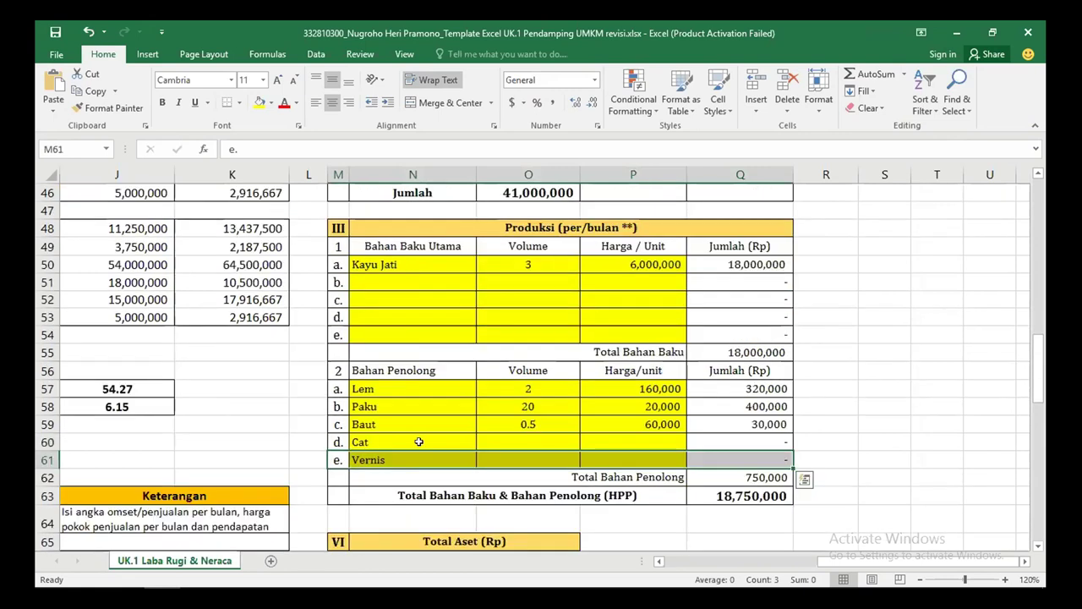
{"action": "right_click", "coordinate": [335, 456]}
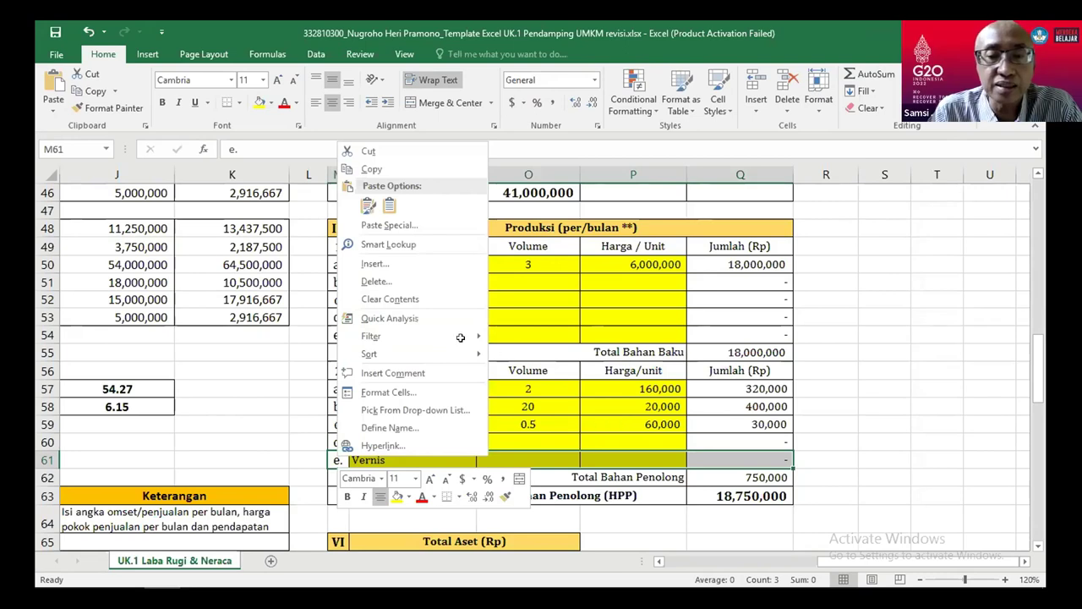
{"action": "key", "text": "Escape"}
{"action": "scroll", "coordinate": [437, 333], "scroll_direction": "up", "scroll_amount": 1}
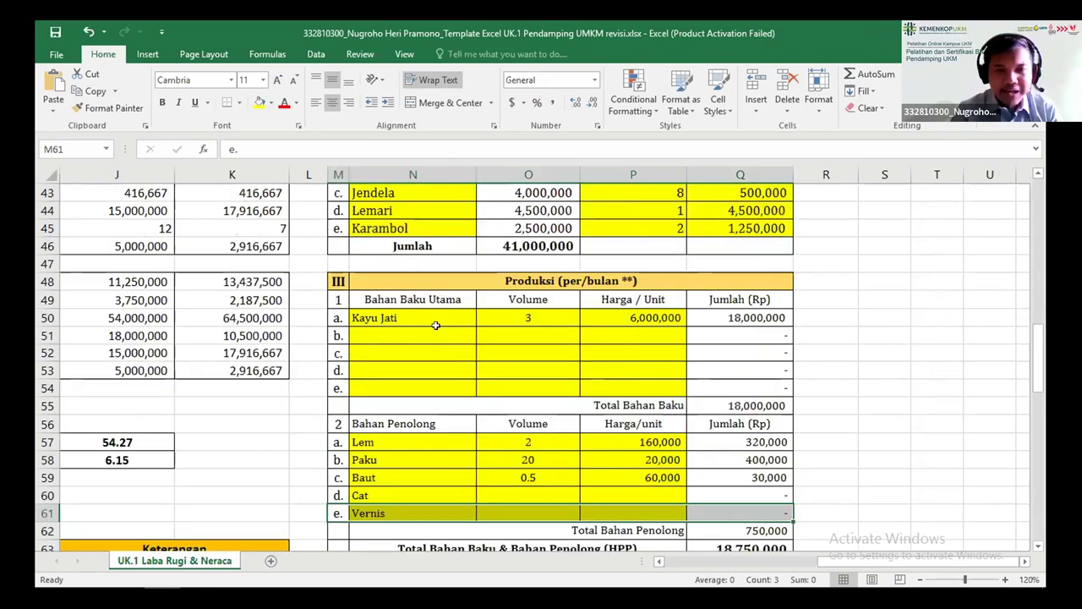
{"action": "left_click", "coordinate": [435, 327]}
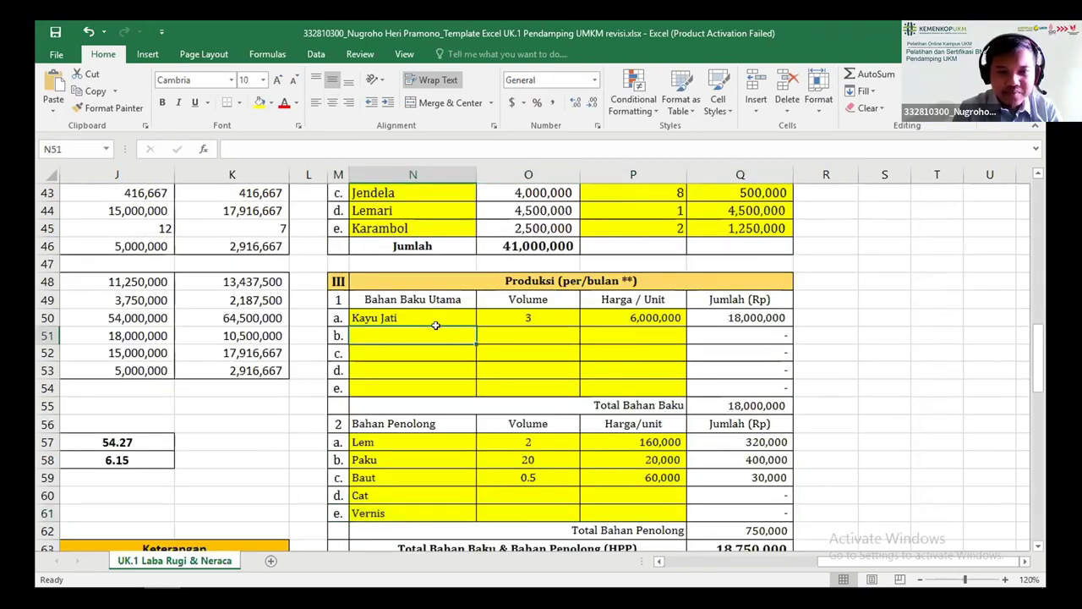
Add Triplek as item b in the Bahan Baku Utama list of the production table
{"action": "type", "text": "Tr"}
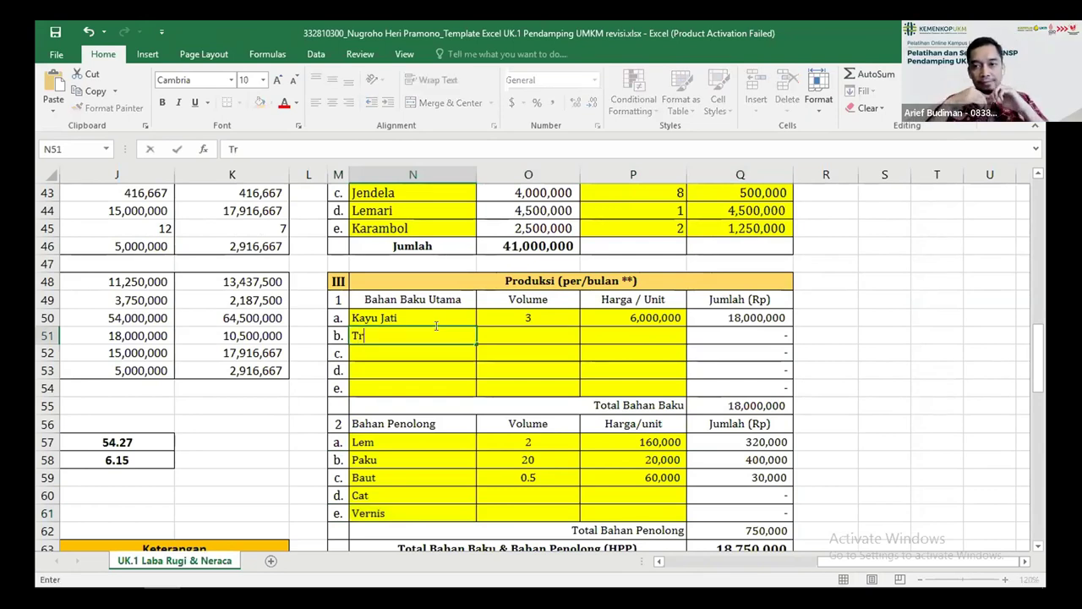
{"action": "type", "text": "ibplek"}
{"action": "key", "text": "BackSpace"}
{"action": "key", "text": "BackSpace"}
{"action": "key", "text": "BackSpace"}
{"action": "key", "text": "BackSpace"}
{"action": "key", "text": "BackSpace"}
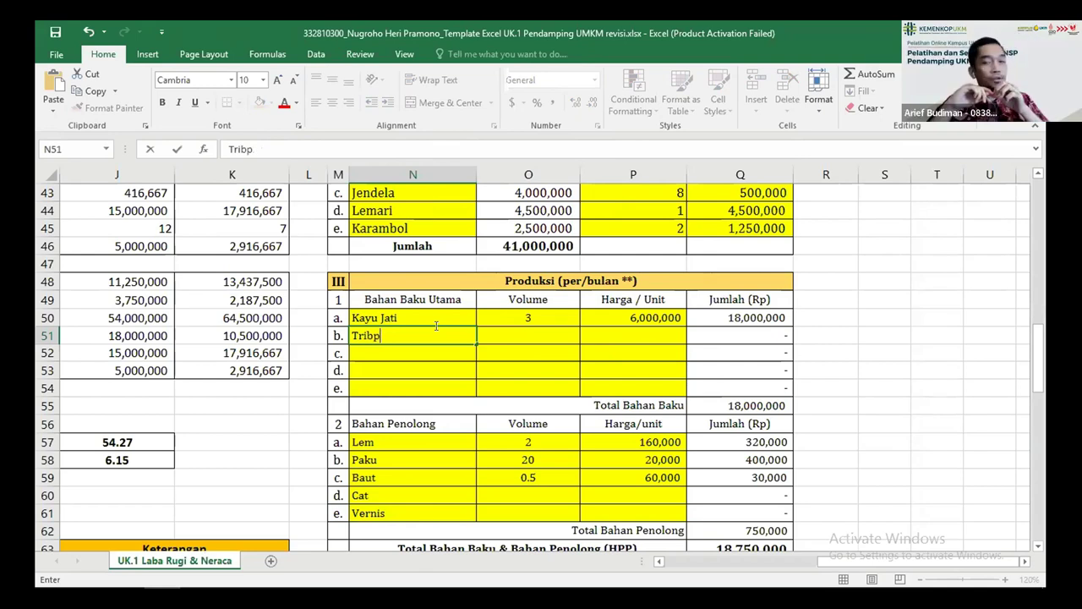
{"action": "type", "text": "plek"}
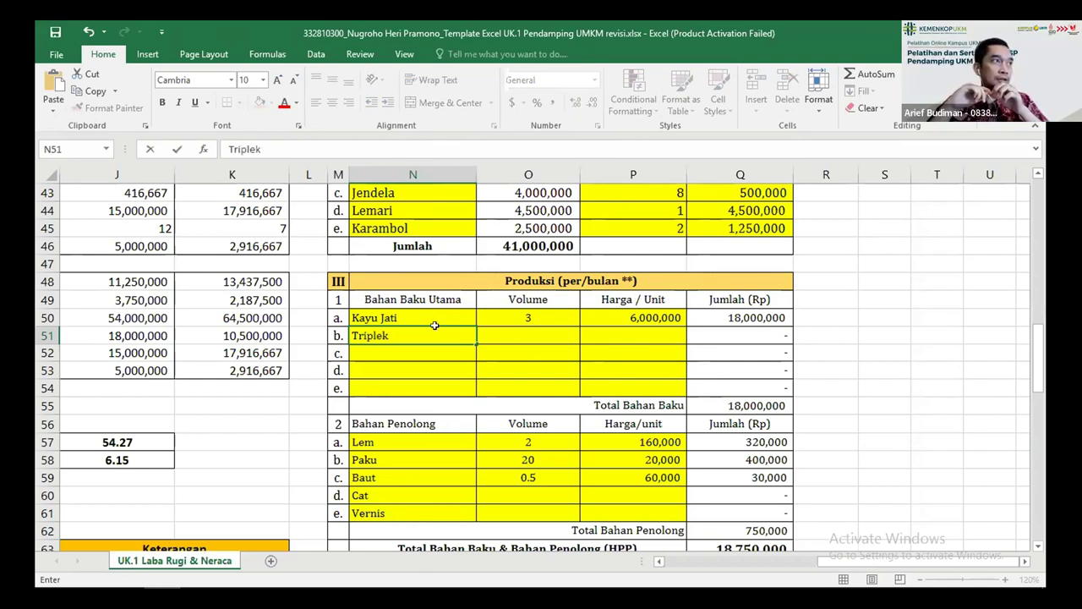
{"action": "key", "text": "Return"}
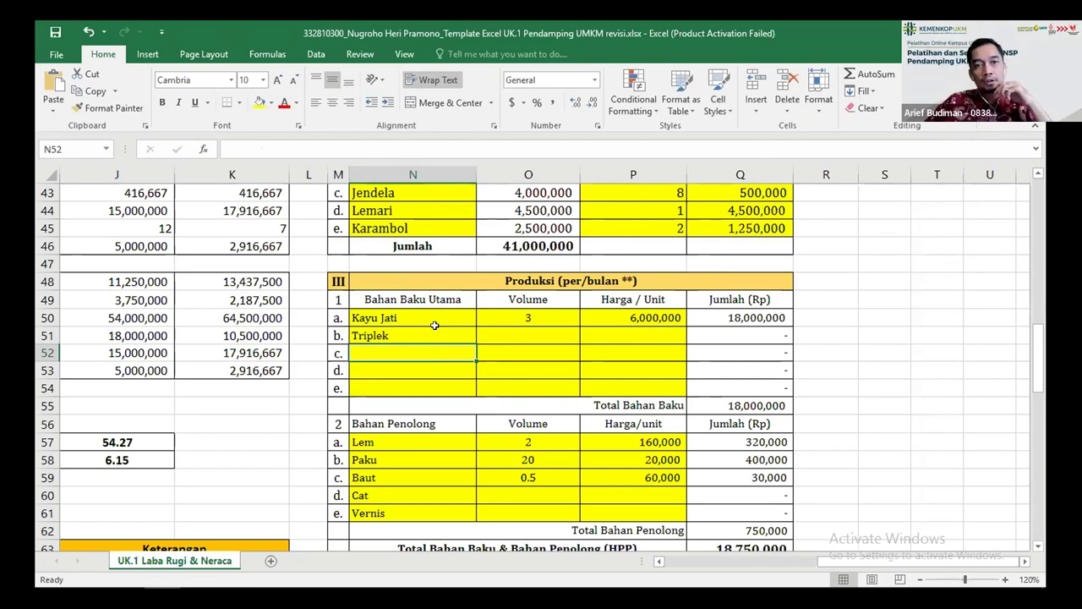
Add Assesoris Lemari as item c and Kaca as item d in the Bahan Baku Utama list
{"action": "type", "text": "Asse"}
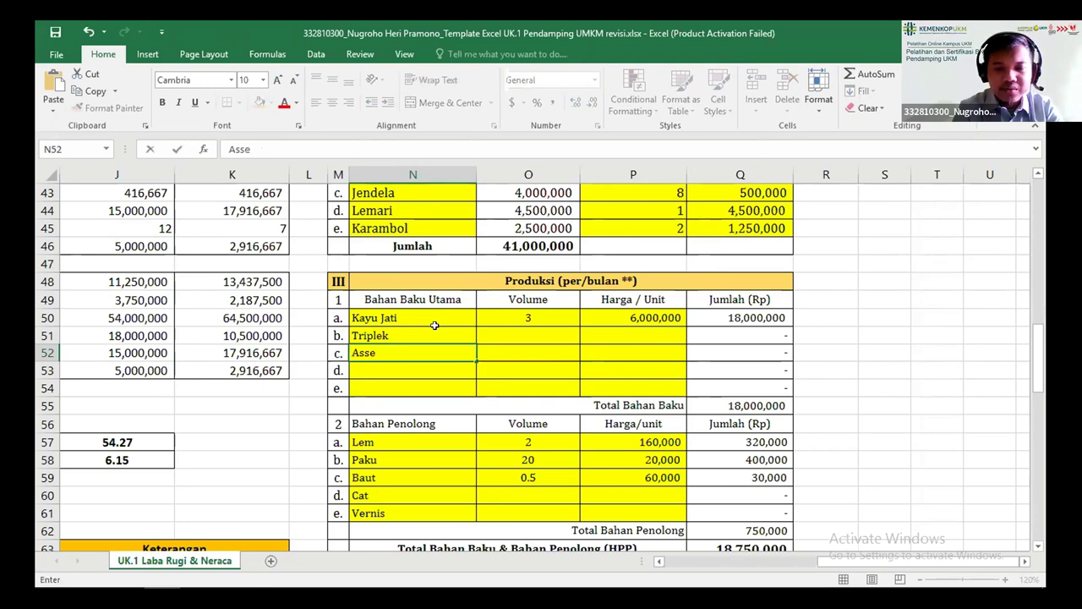
{"action": "type", "text": "soris"}
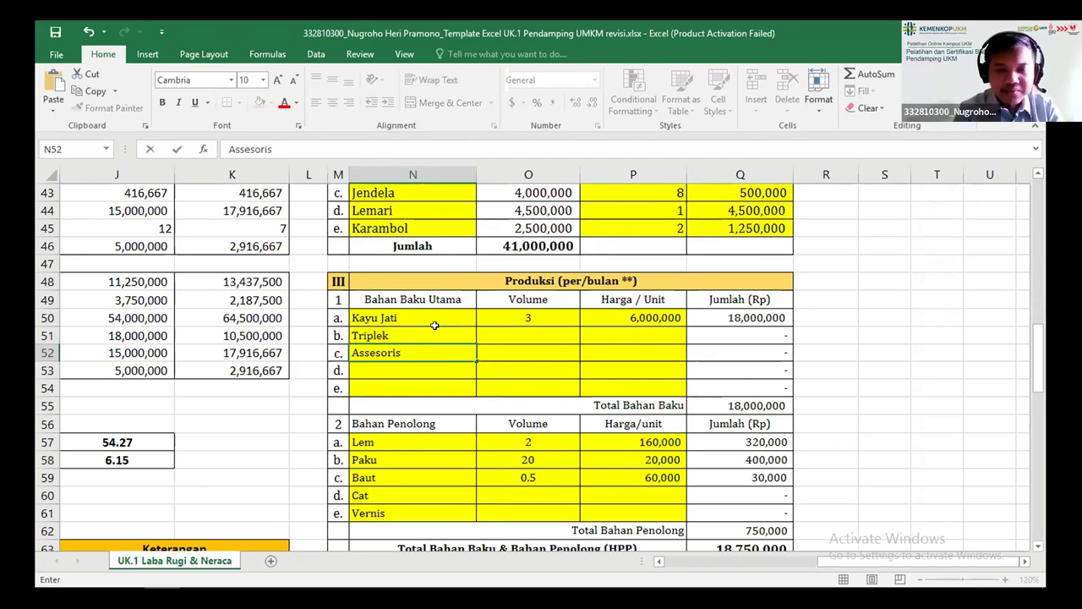
{"action": "type", "text": "L"}
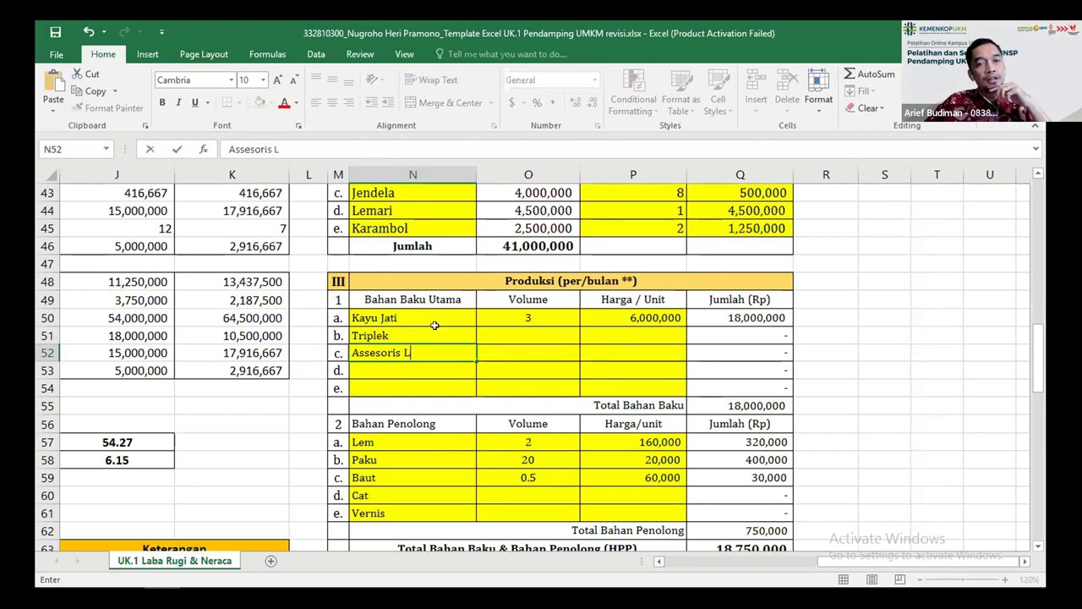
{"action": "type", "text": "emari"}
{"action": "key", "text": "Return"}
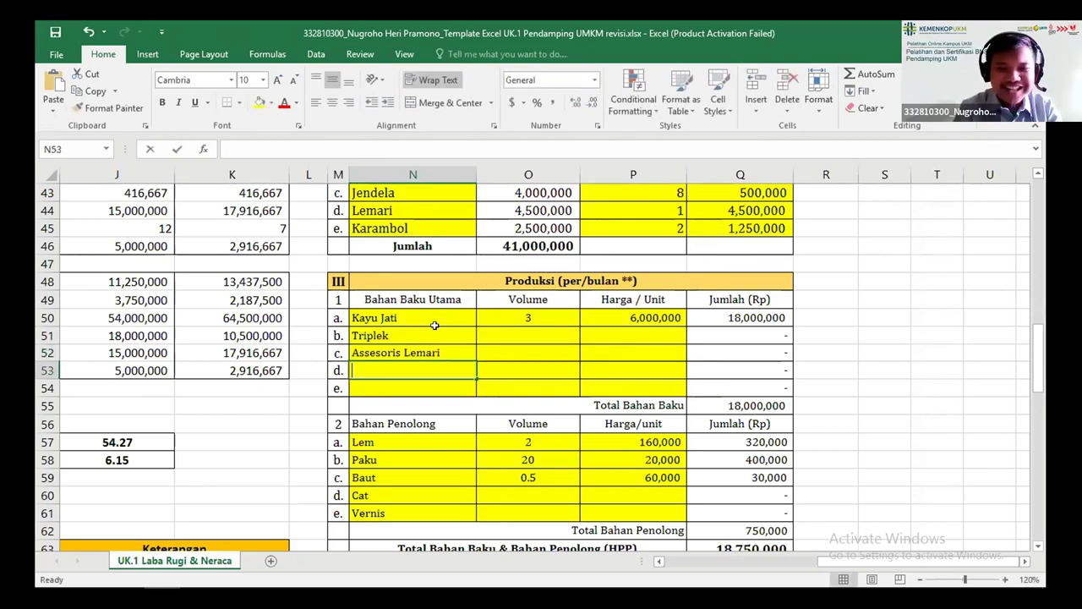
{"action": "type", "text": "Kaca"}
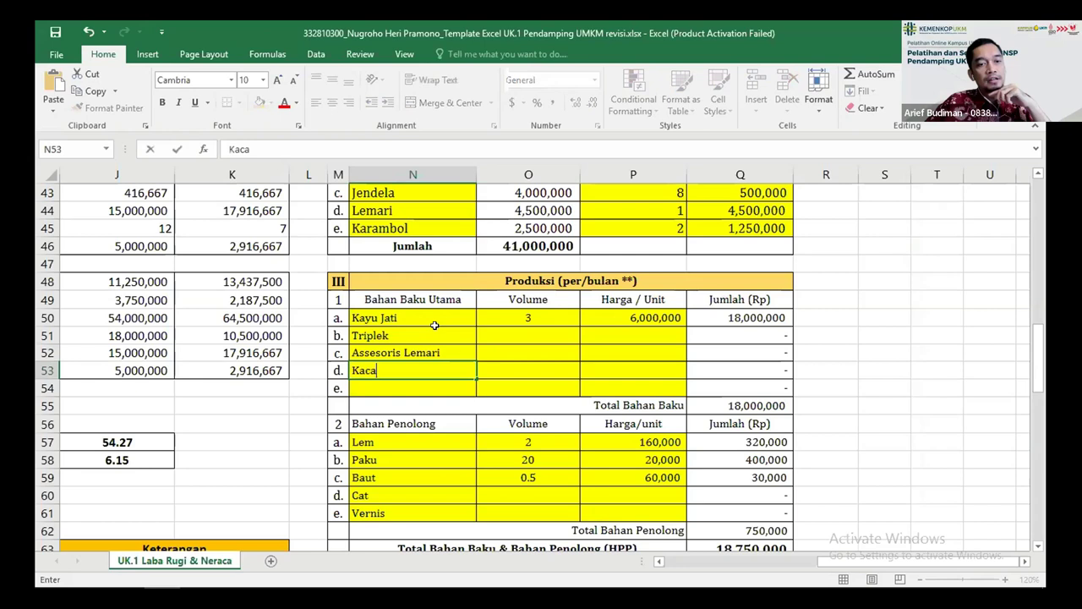
{"action": "key", "text": "Return"}
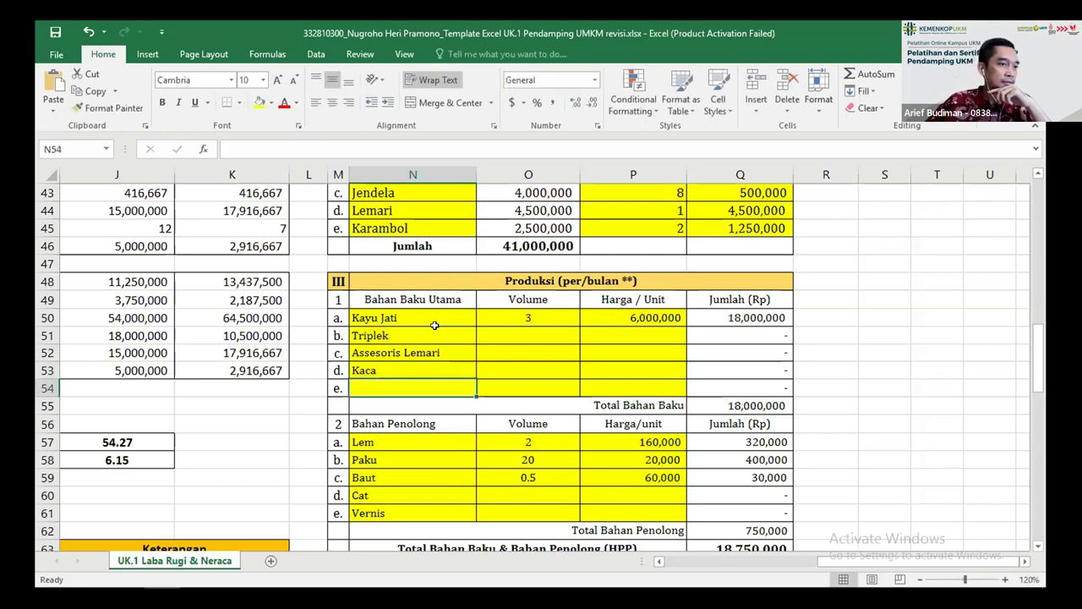
Extend the name of main-material item c to Assesoris Lemari (Kunci)
{"action": "key", "text": "Up"}
{"action": "key", "text": "Up"}
{"action": "key", "text": "Up"}
{"action": "key", "text": "Down"}
{"action": "key", "text": "Down"}
{"action": "key", "text": "Down"}
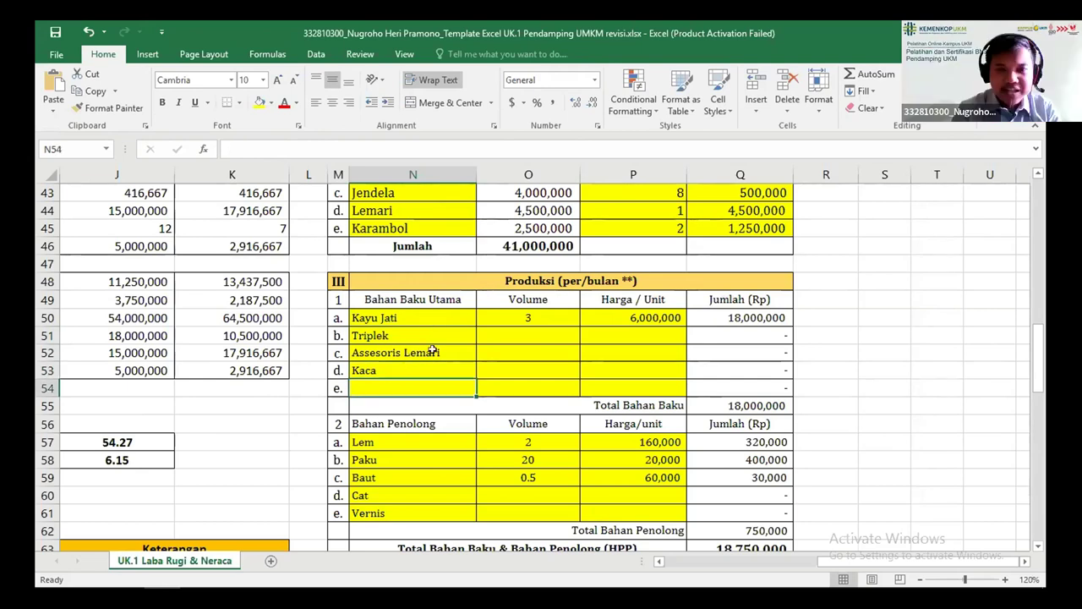
{"action": "left_click", "coordinate": [432, 349]}
{"action": "double_click", "coordinate": [450, 353]}
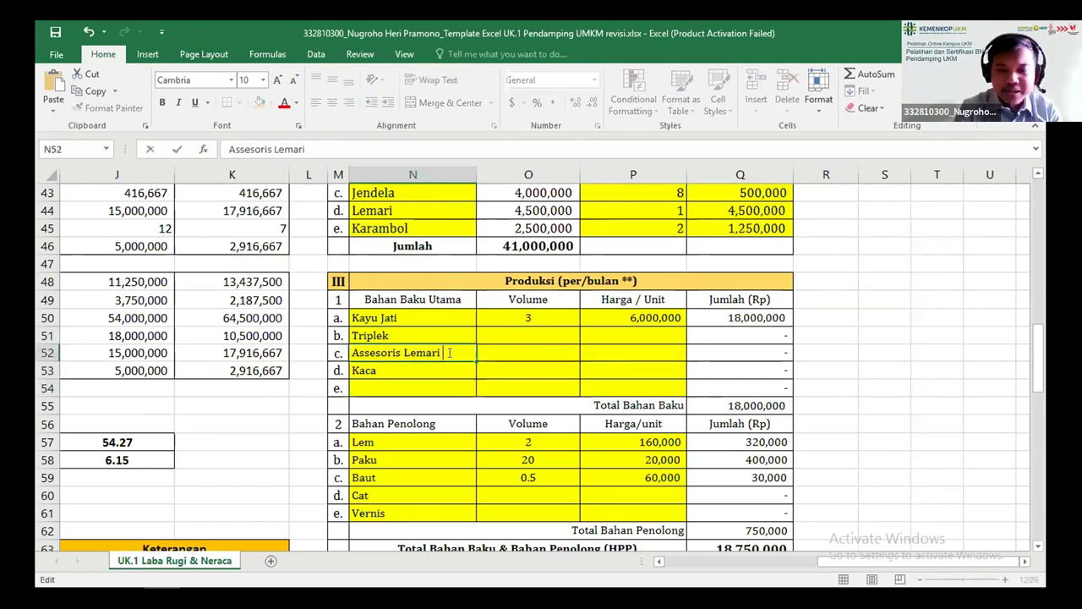
{"action": "type", "text": "(Kunci"}
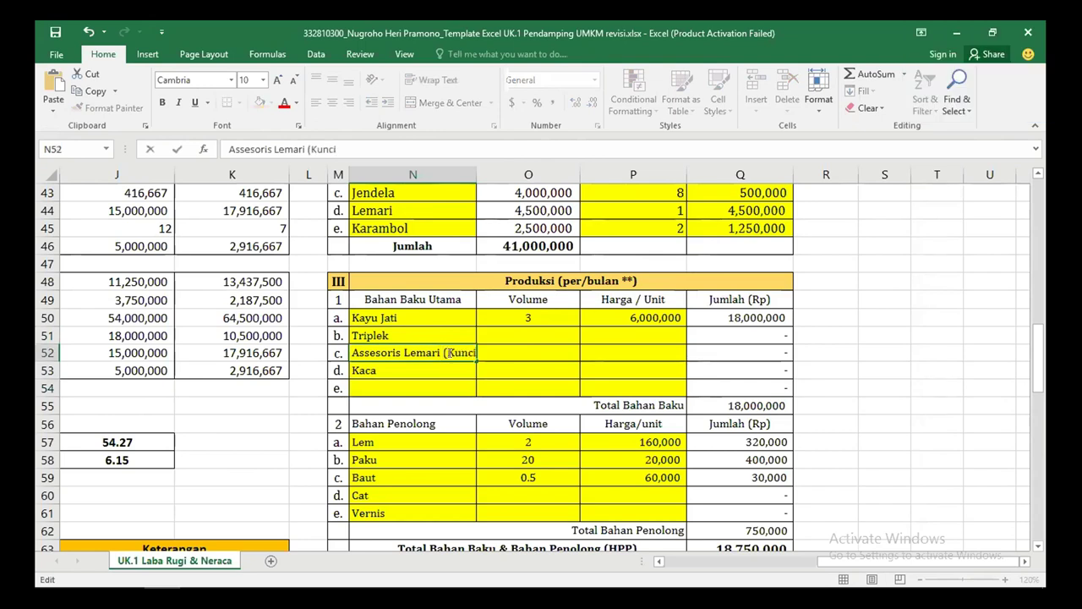
{"action": "type", "text": ")"}
{"action": "key", "text": "Return"}
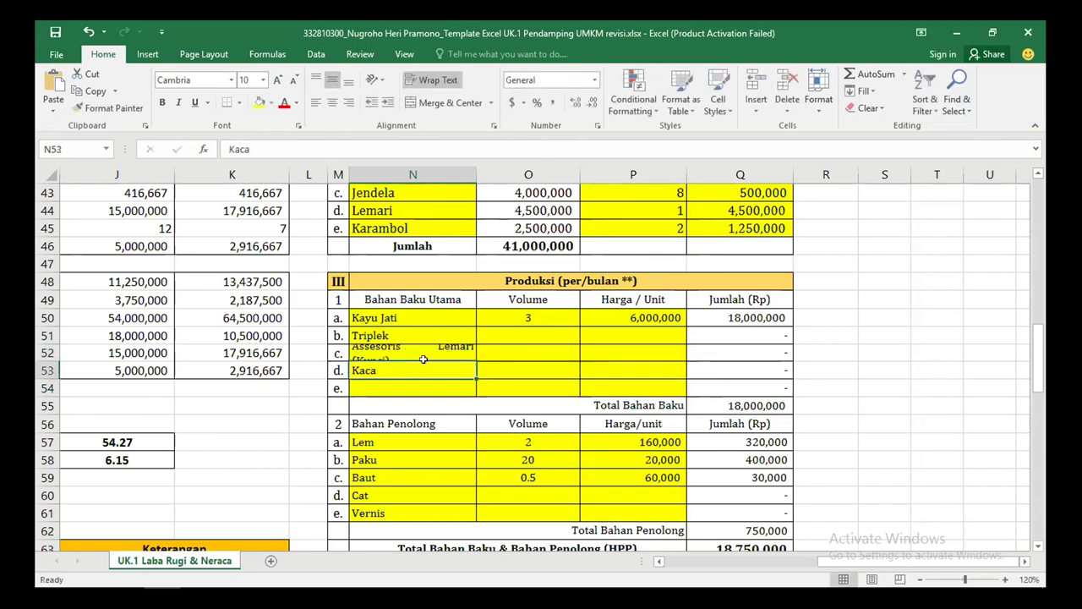
{"action": "left_click", "coordinate": [423, 359]}
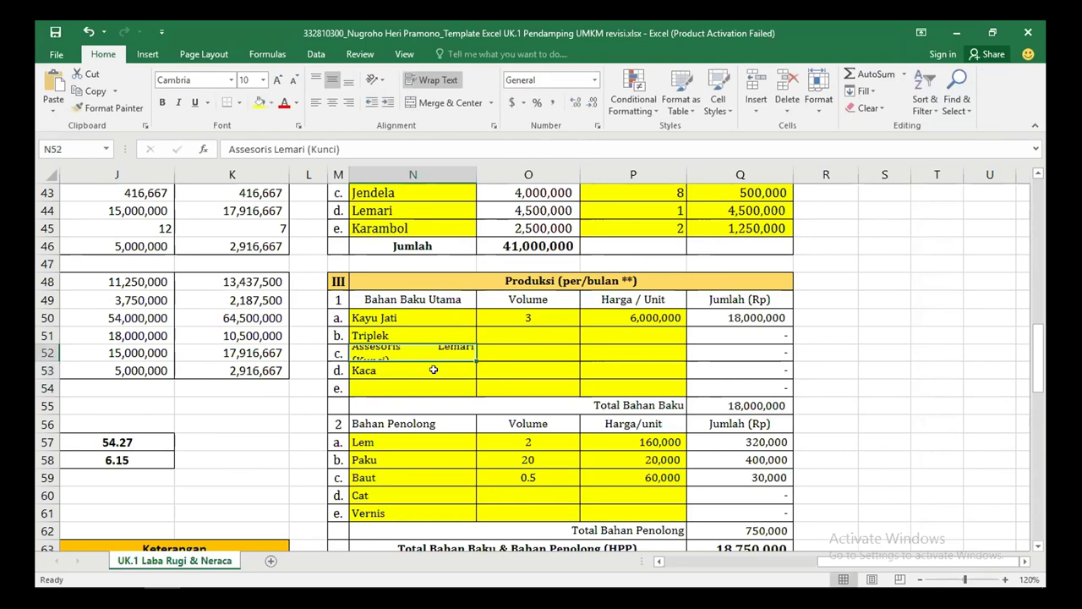
{"action": "left_click", "coordinate": [433, 370]}
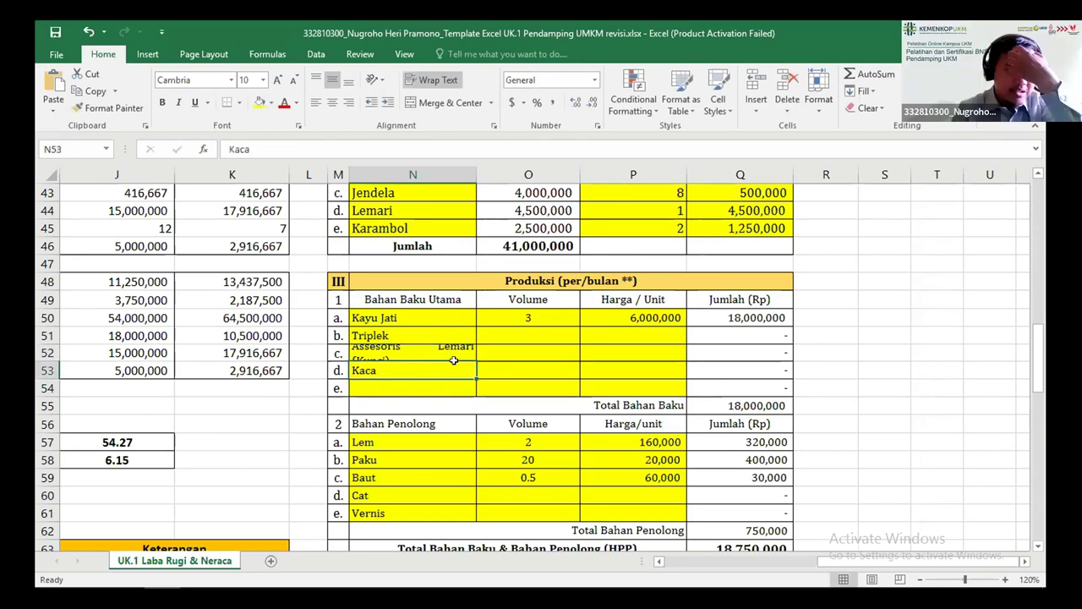
Examine the volume cells of the added main materials and the amount formula in the Triplek row
{"action": "left_click", "coordinate": [529, 350]}
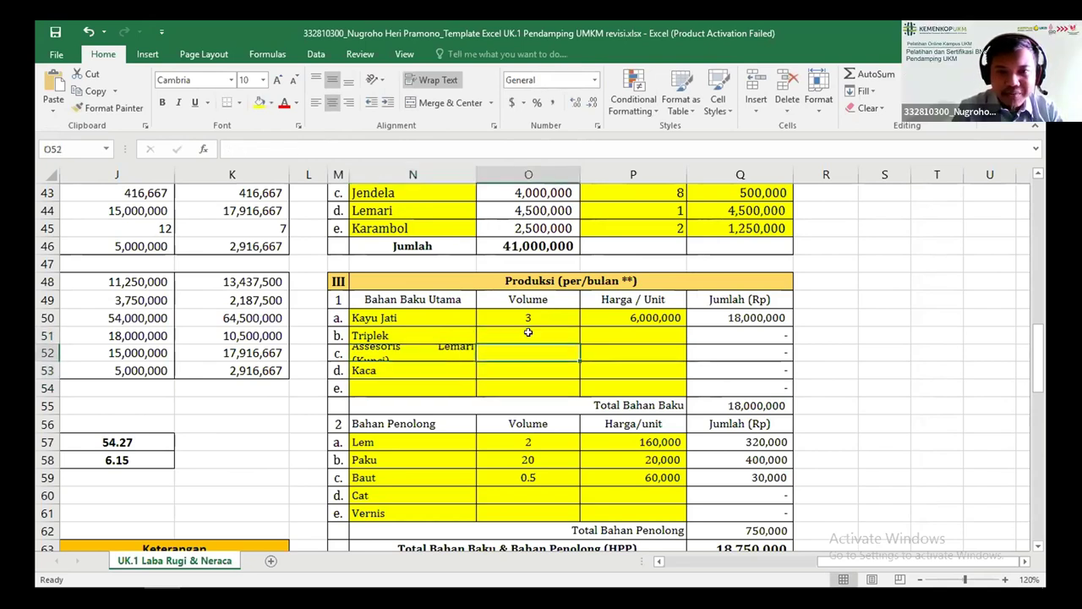
{"action": "left_click", "coordinate": [528, 334]}
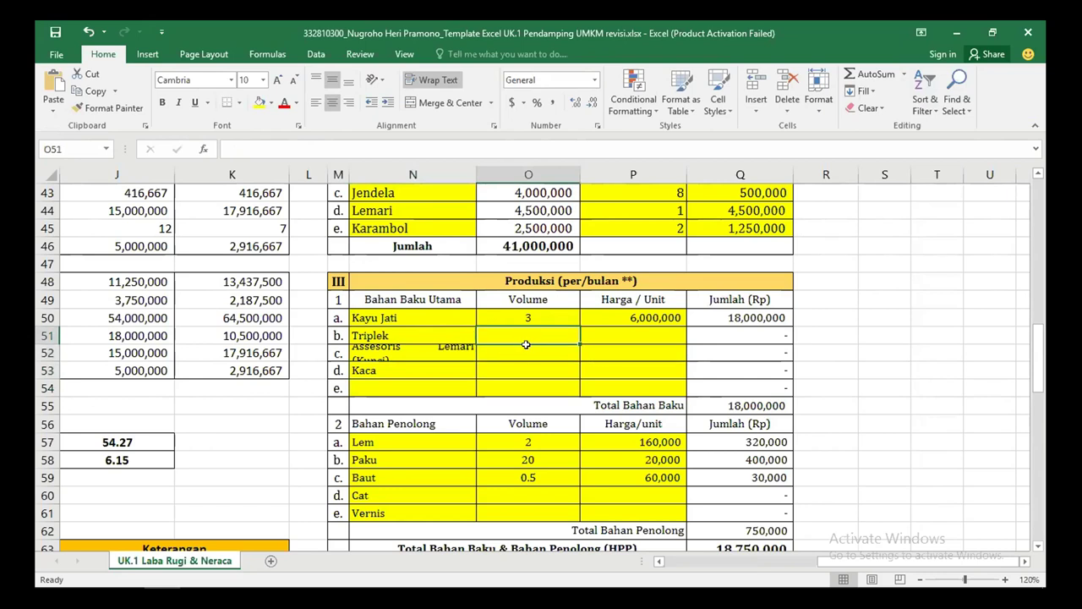
{"action": "left_click", "coordinate": [525, 356]}
{"action": "left_click", "coordinate": [520, 334]}
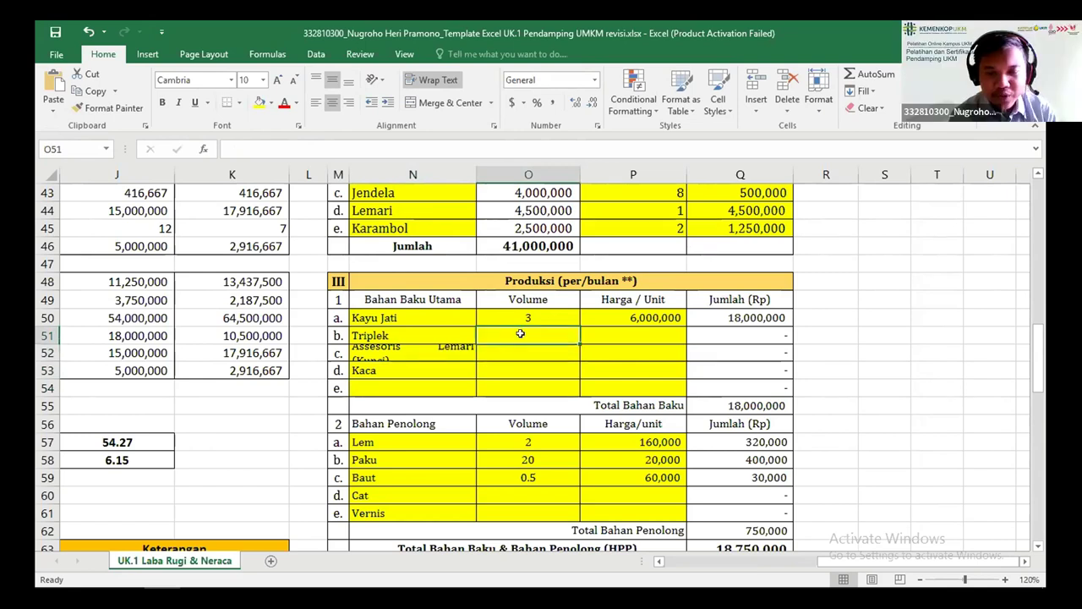
{"action": "key", "text": "Left"}
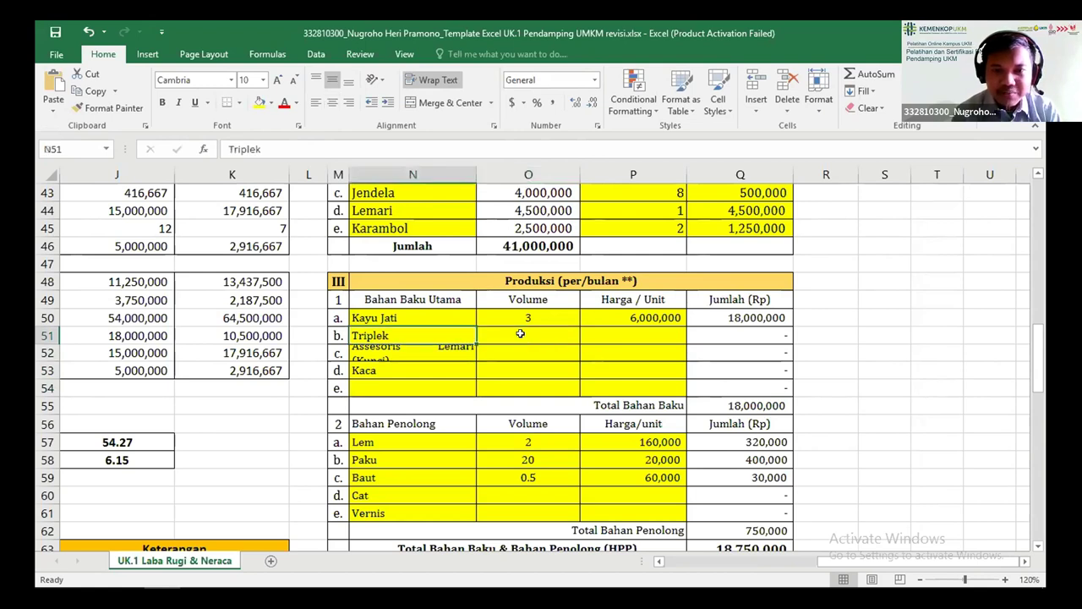
{"action": "key", "text": "Right"}
{"action": "key", "text": "Right"}
{"action": "key", "text": "Right"}
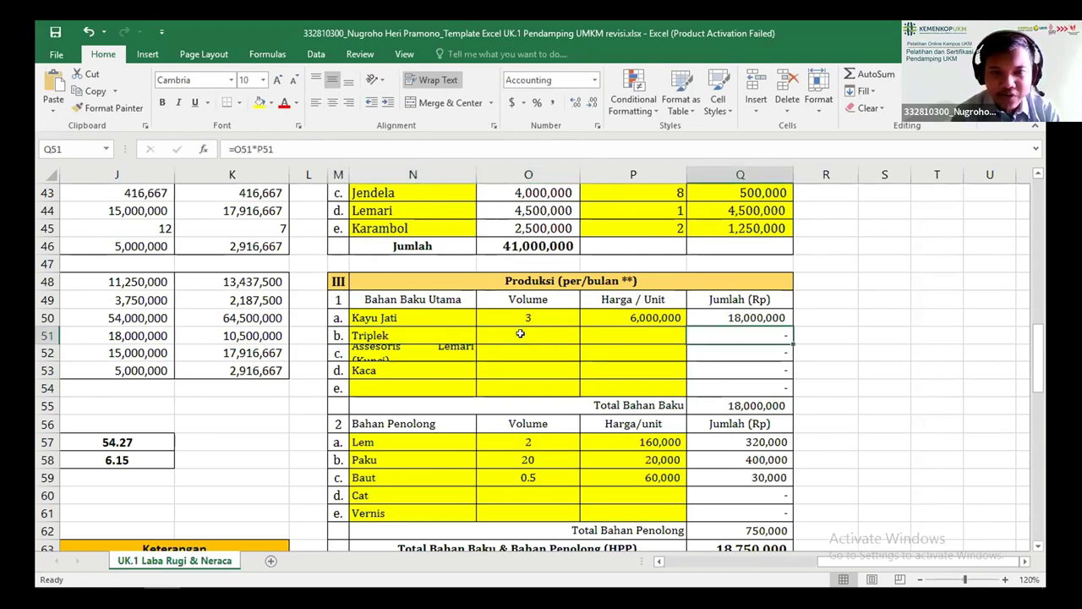
{"action": "left_click", "coordinate": [520, 334]}
{"action": "key", "text": "Right"}
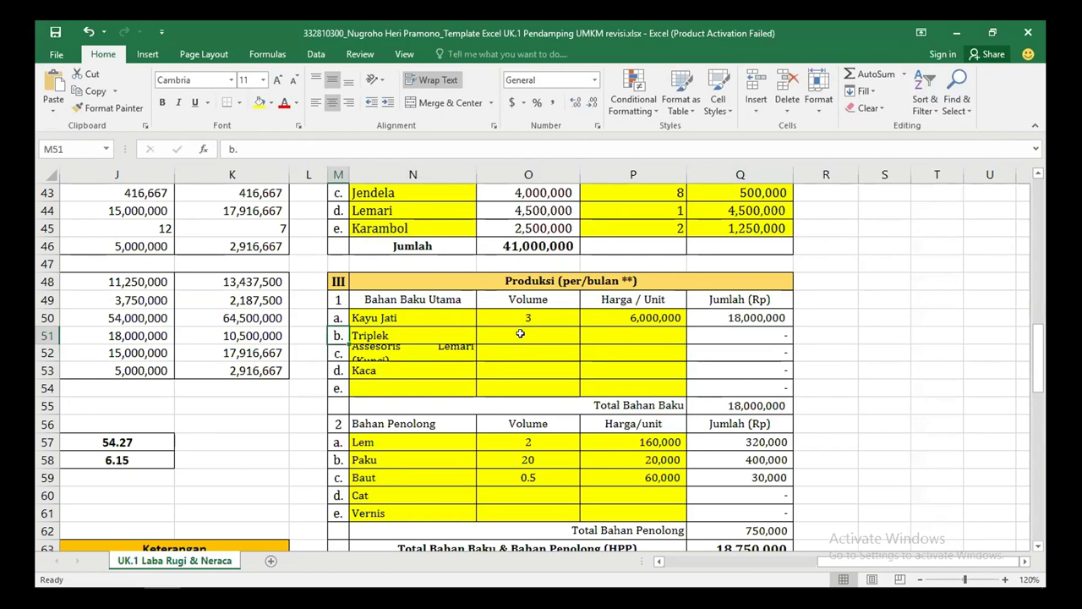
{"action": "key", "text": "Left"}
{"action": "key", "text": "Left"}
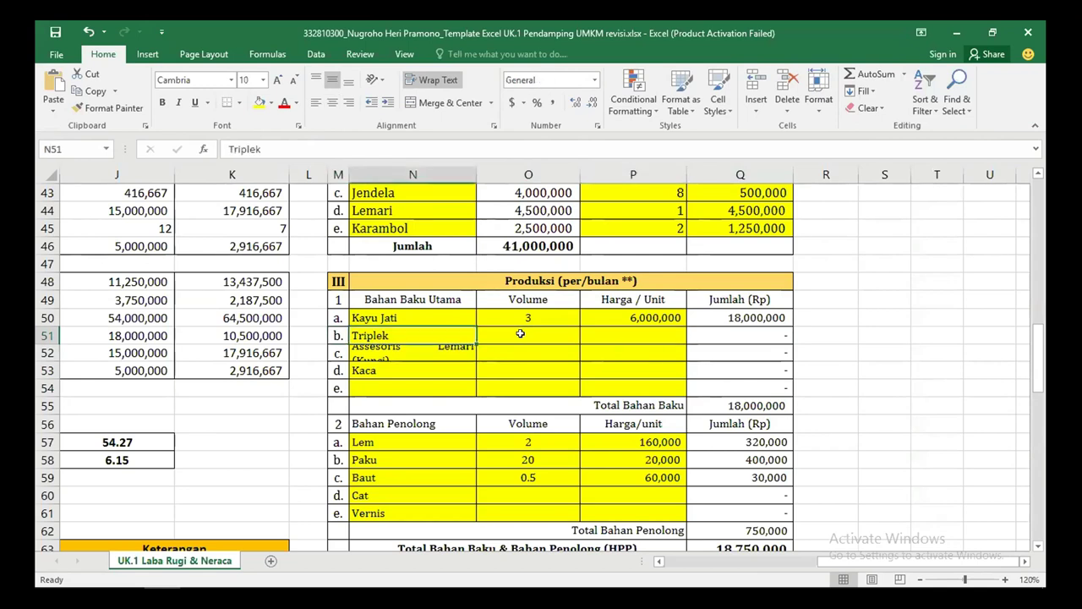
Review the production table down to the HPP total, ending at the income section of the Laba/Rugi report
{"action": "key", "text": "Down"}
{"action": "key", "text": "Down"}
{"action": "key", "text": "Down"}
{"action": "key", "text": "Down"}
{"action": "key", "text": "Down"}
{"action": "key", "text": "Down"}
{"action": "key", "text": "Down"}
{"action": "key", "text": "Down"}
{"action": "key", "text": "Down"}
{"action": "key", "text": "Down"}
{"action": "key", "text": "Down"}
{"action": "key", "text": "Down"}
{"action": "key", "text": "Down"}
{"action": "key", "text": "Down"}
{"action": "key", "text": "Down"}
{"action": "key", "text": "Down"}
{"action": "key", "text": "Down"}
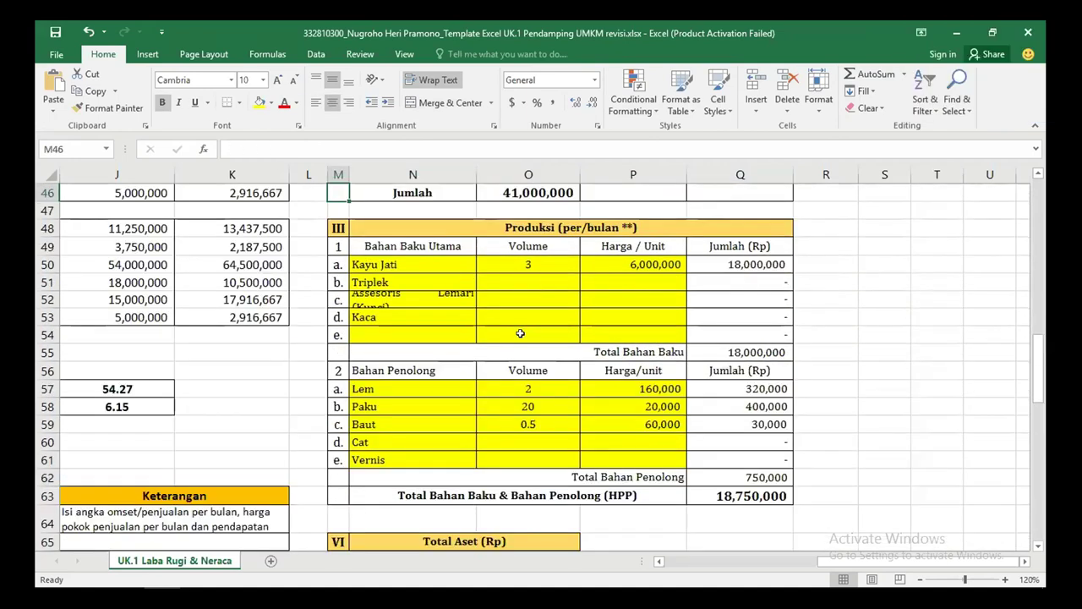
{"action": "key", "text": "Left"}
{"action": "key", "text": "Left"}
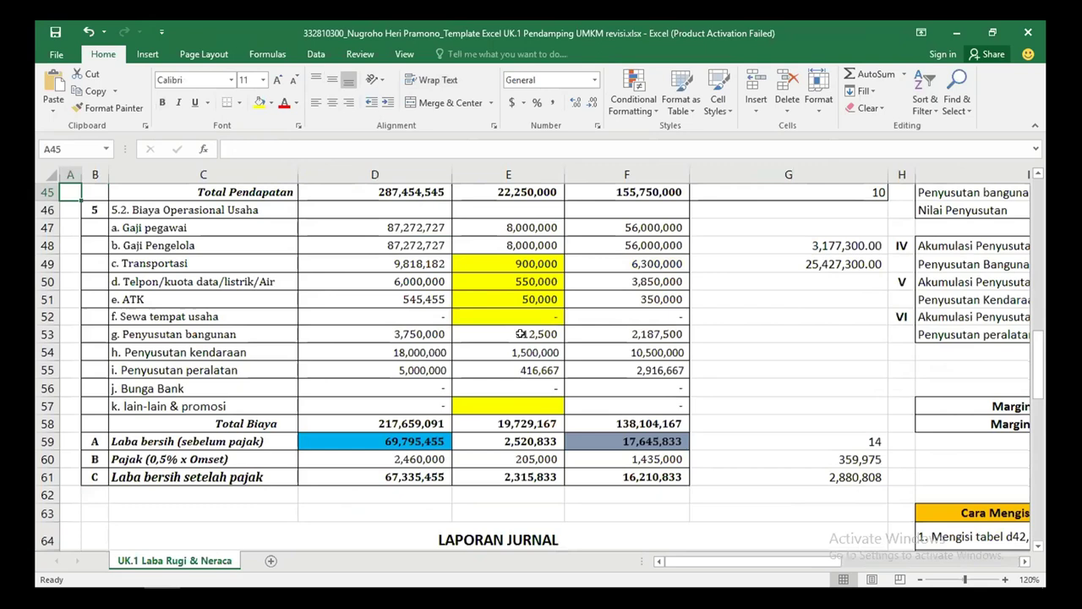
{"action": "scroll", "coordinate": [520, 332], "scroll_direction": "up", "scroll_amount": 4}
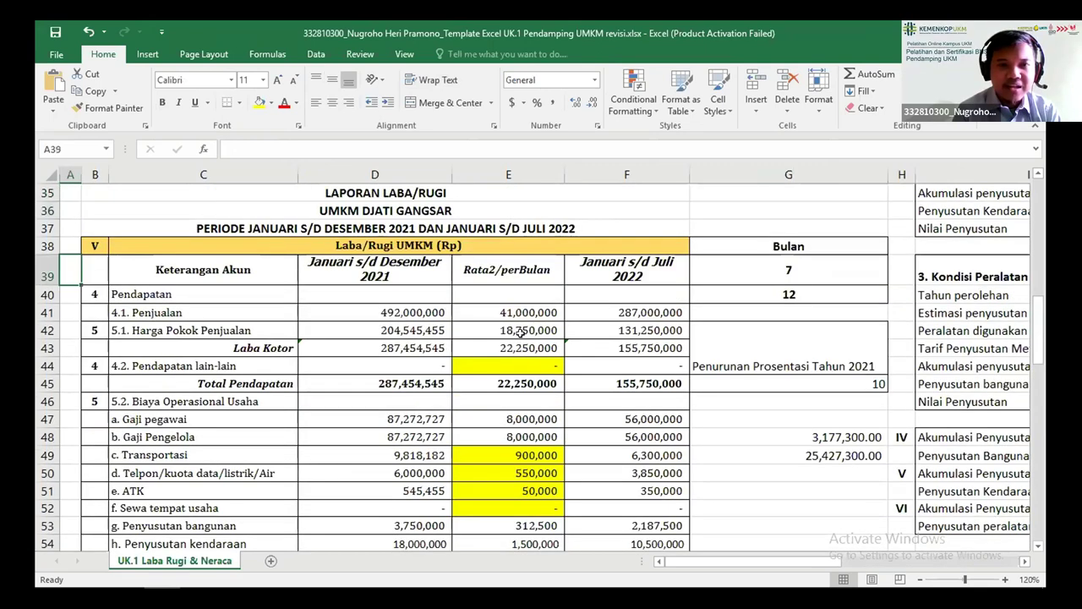
Examine the Penjualan row of the Laba/Rugi report across the 2021, monthly average and January to July 2022 columns
{"action": "key", "text": "Right"}
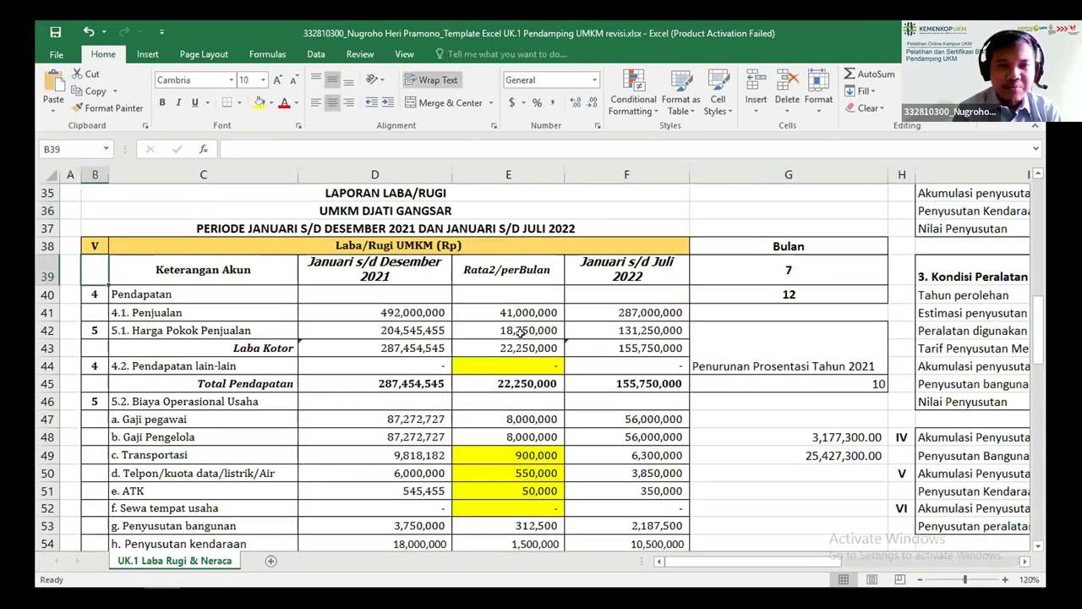
{"action": "key", "text": "Down"}
{"action": "key", "text": "Down"}
{"action": "key", "text": "Right"}
{"action": "key", "text": "Right"}
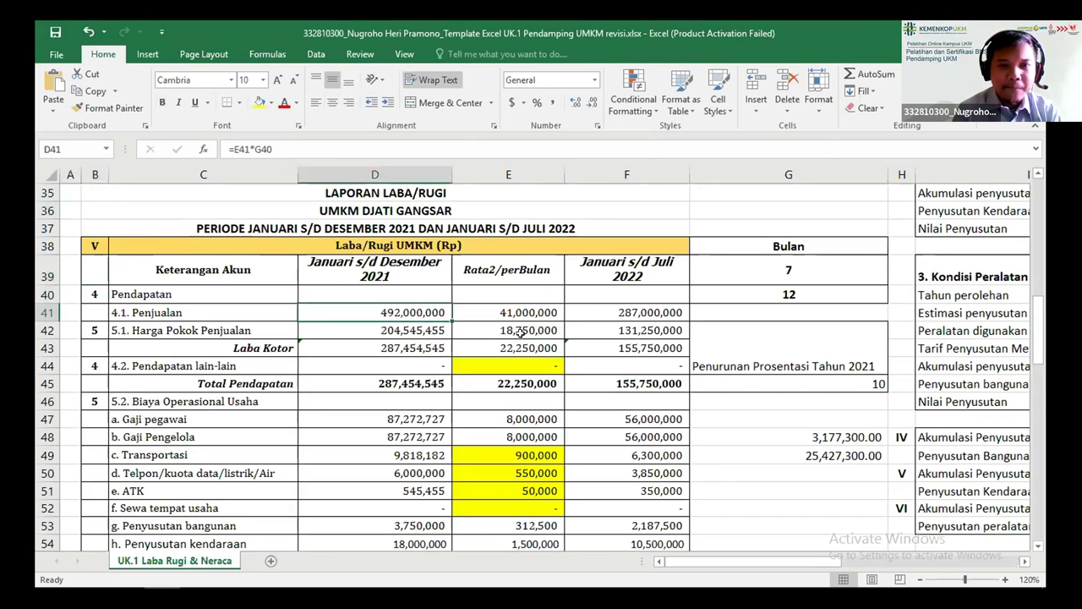
{"action": "key", "text": "Right"}
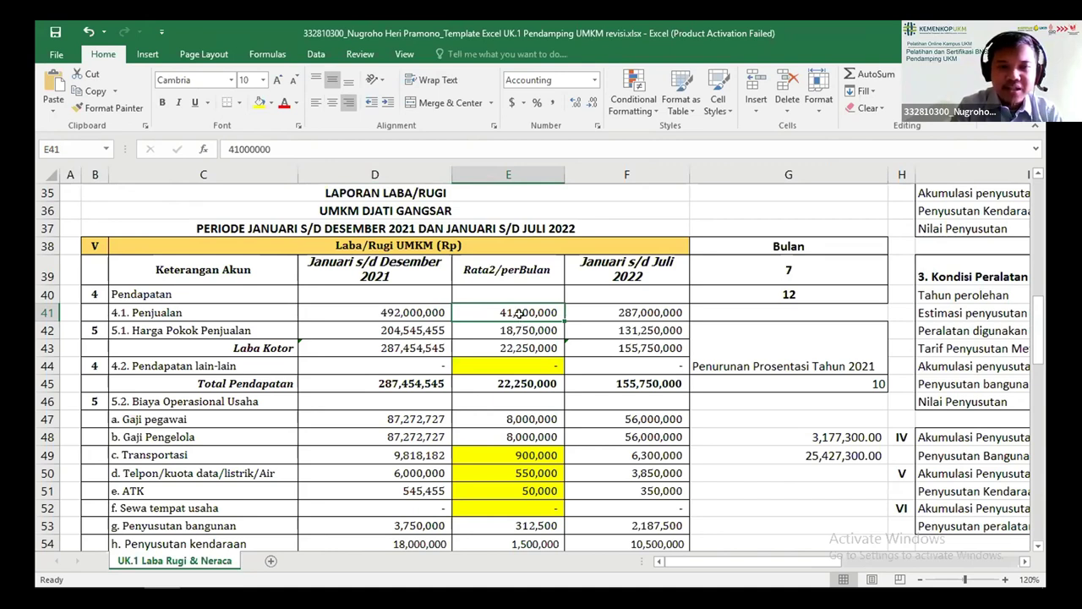
{"action": "key", "text": "Right"}
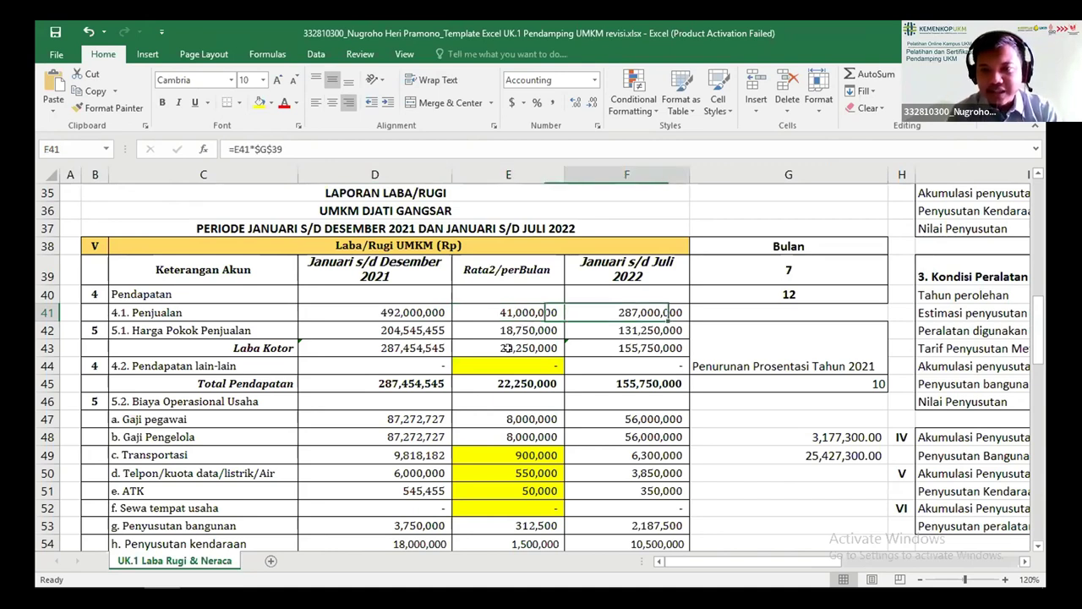
Compare the monthly average Penjualan figure in the Laba/Rugi report with the monthly Pemasaran/Penjualan table
{"action": "key", "text": "Right"}
{"action": "key", "text": "Right"}
{"action": "key", "text": "Right"}
{"action": "key", "text": "Right"}
{"action": "key", "text": "Right"}
{"action": "key", "text": "Right"}
{"action": "key", "text": "Right"}
{"action": "key", "text": "Right"}
{"action": "key", "text": "Right"}
{"action": "key", "text": "Right"}
{"action": "key", "text": "Right"}
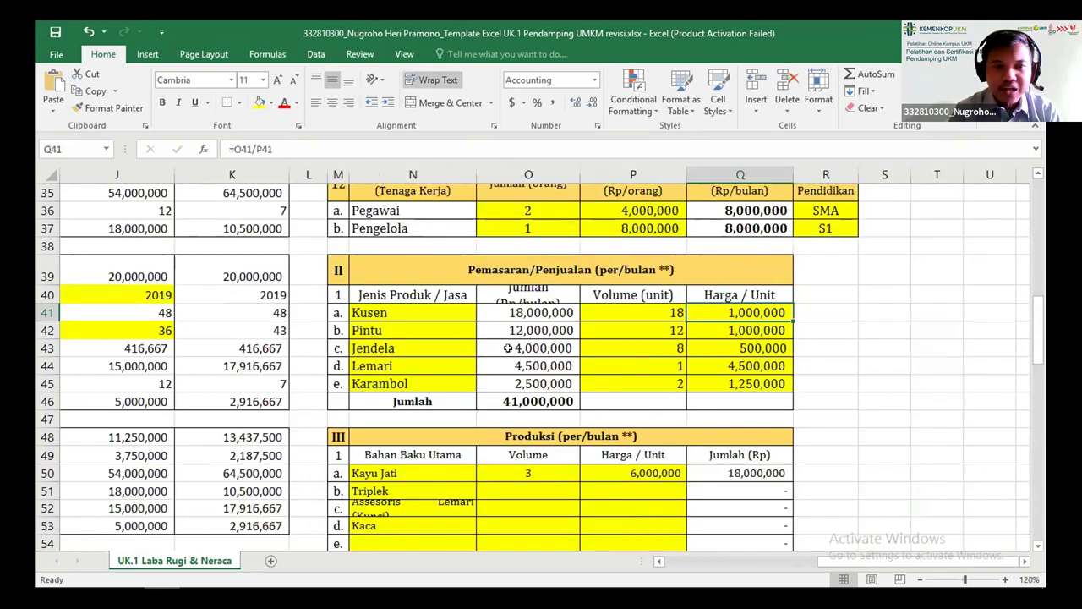
{"action": "key", "text": "Left"}
{"action": "key", "text": "Left"}
{"action": "key", "text": "Left"}
{"action": "key", "text": "Left"}
{"action": "key", "text": "Left"}
{"action": "key", "text": "Left"}
{"action": "key", "text": "Left"}
{"action": "key", "text": "Left"}
{"action": "key", "text": "Left"}
{"action": "key", "text": "Left"}
{"action": "key", "text": "Left"}
{"action": "key", "text": "Left"}
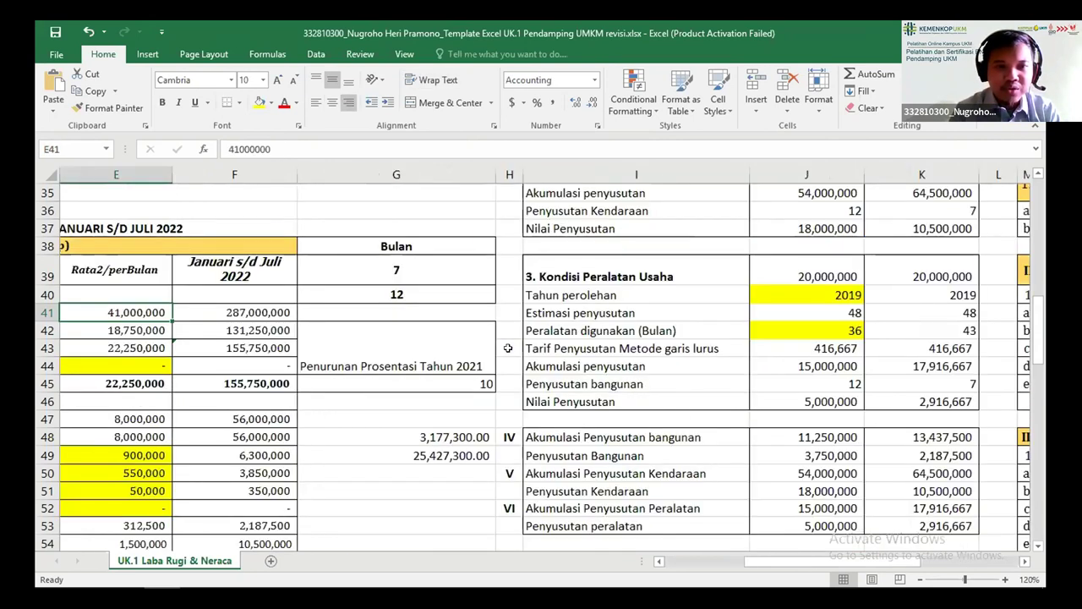
{"action": "scroll", "coordinate": [507, 348], "scroll_direction": "left", "scroll_amount": 2}
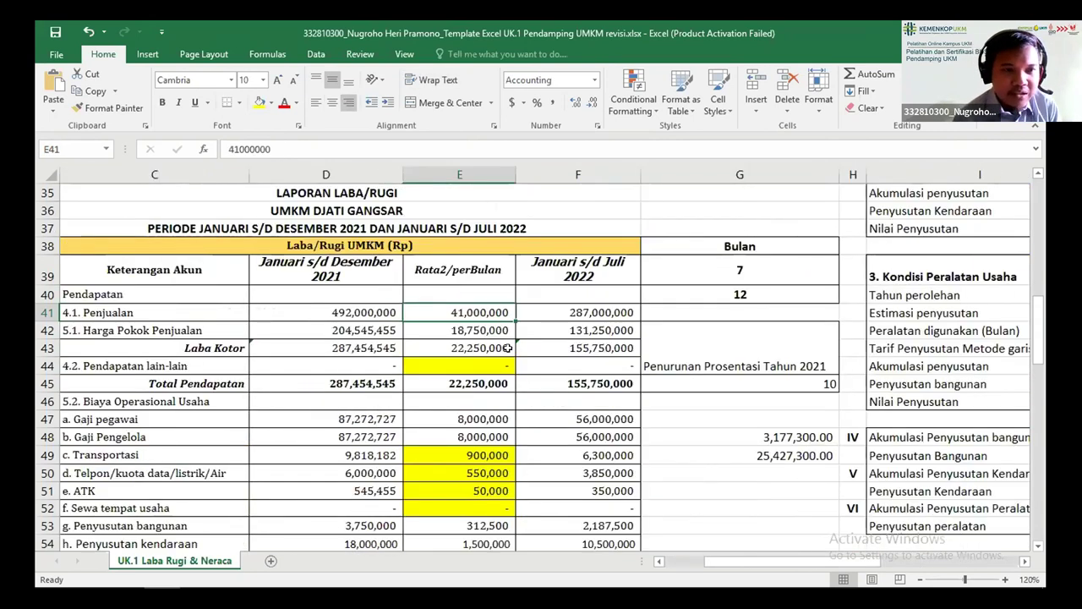
Examine the monthly average formulas for Harga Pokok Penjualan and Laba Kotor in the Laba/Rugi report
{"action": "key", "text": "Left"}
{"action": "key", "text": "Right"}
{"action": "key", "text": "Down"}
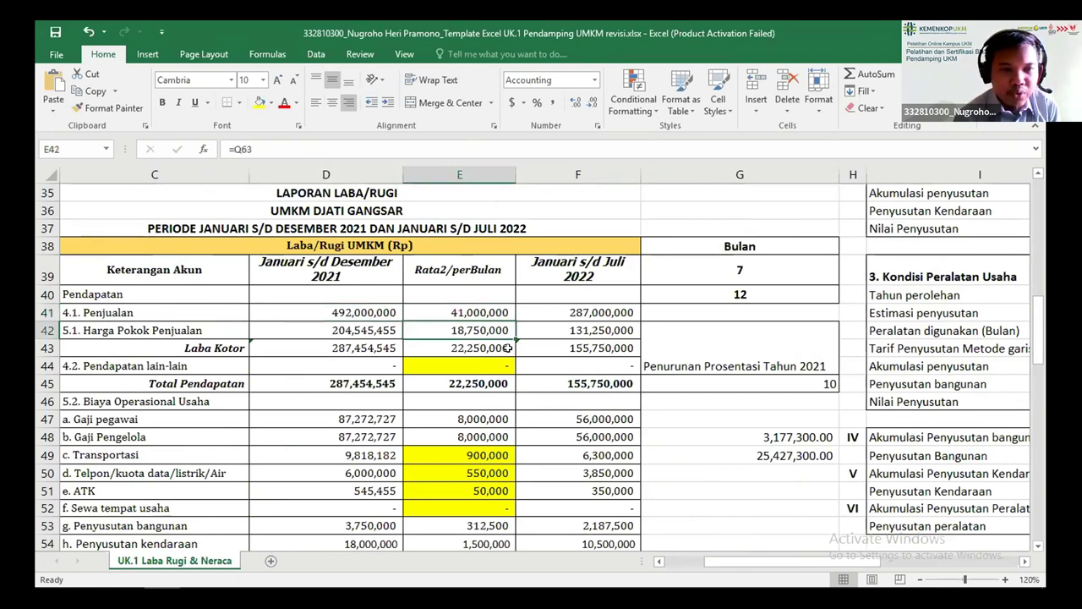
{"action": "key", "text": "Down"}
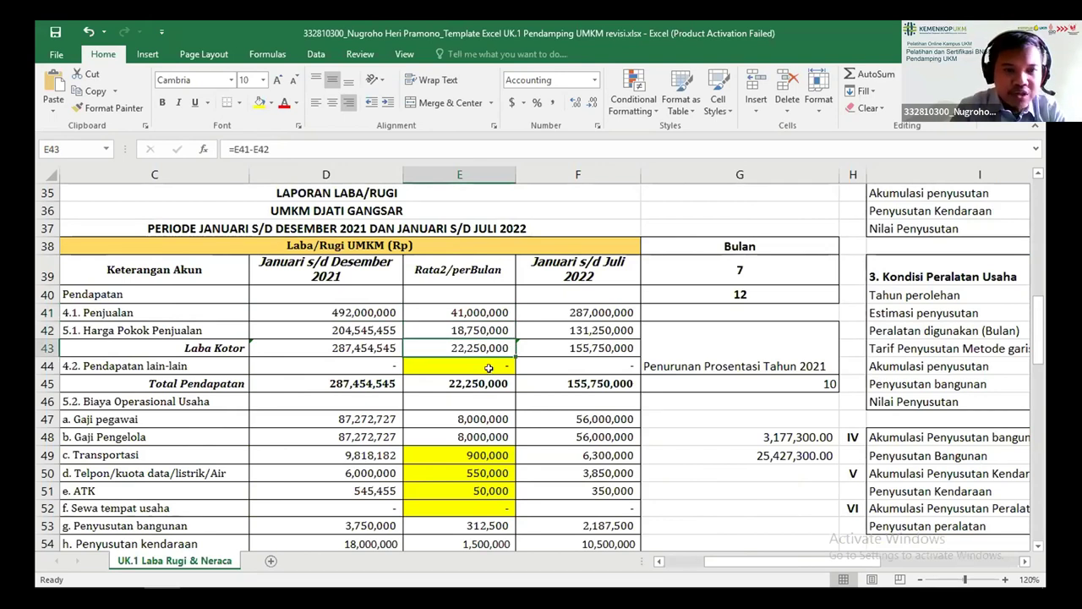
Examine the monthly average cells of the Laba/Rugi report from Pendapatan lain-lain down through the operating cost rows
{"action": "left_click", "coordinate": [483, 372]}
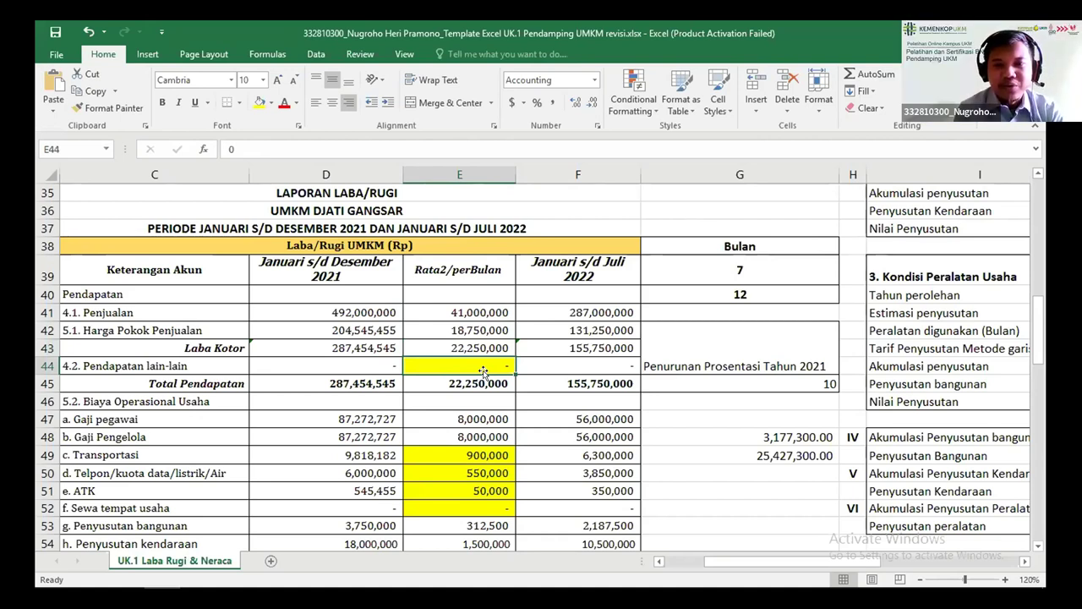
{"action": "key", "text": "Down"}
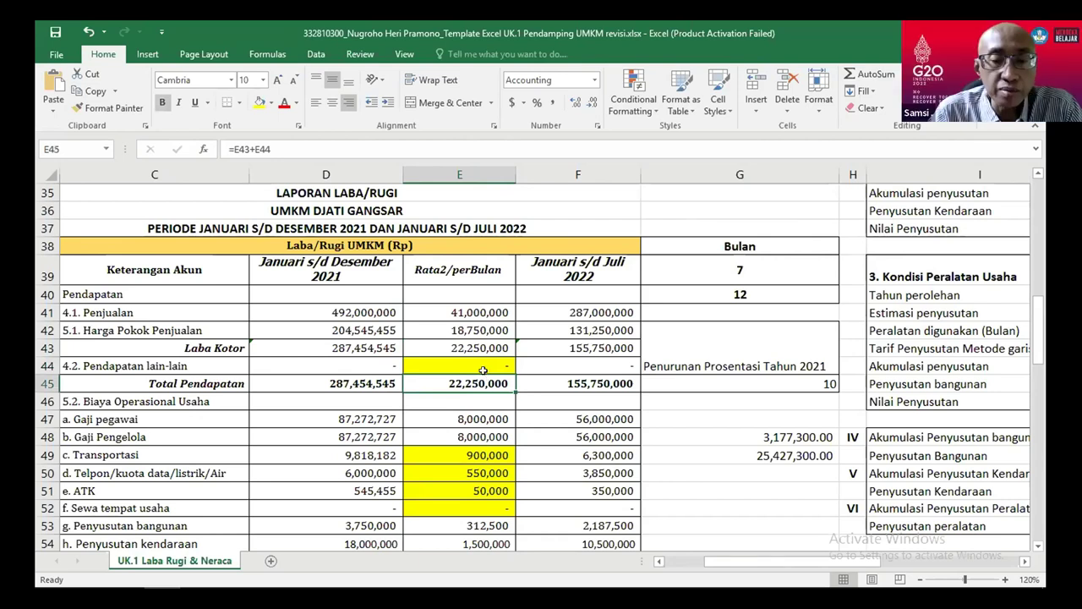
{"action": "key", "text": "Down"}
{"action": "key", "text": "Down"}
{"action": "key", "text": "Down"}
{"action": "key", "text": "Down"}
{"action": "key", "text": "Down"}
{"action": "key", "text": "Down"}
{"action": "key", "text": "Down"}
{"action": "key", "text": "Down"}
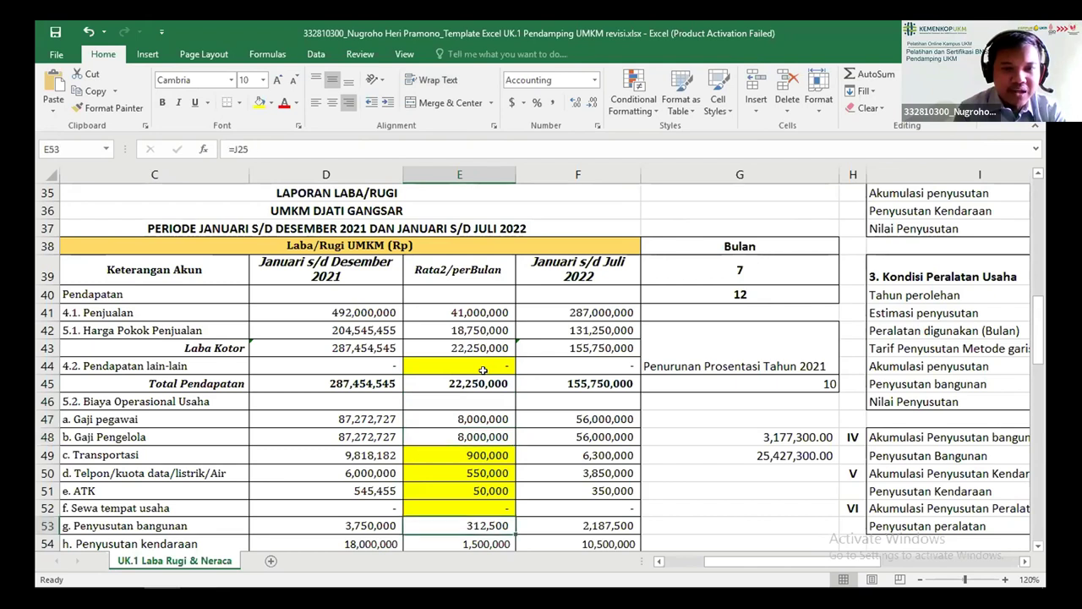
{"action": "key", "text": "Down"}
{"action": "key", "text": "Down"}
{"action": "key", "text": "Down"}
{"action": "key", "text": "Down"}
{"action": "key", "text": "Down"}
Examine the monthly average inputs for Transportasi, Telpon/kuota data/listrik/Air, ATK and Sewa tempat usaha
{"action": "key", "text": "Up"}
{"action": "key", "text": "Up"}
{"action": "key", "text": "Up"}
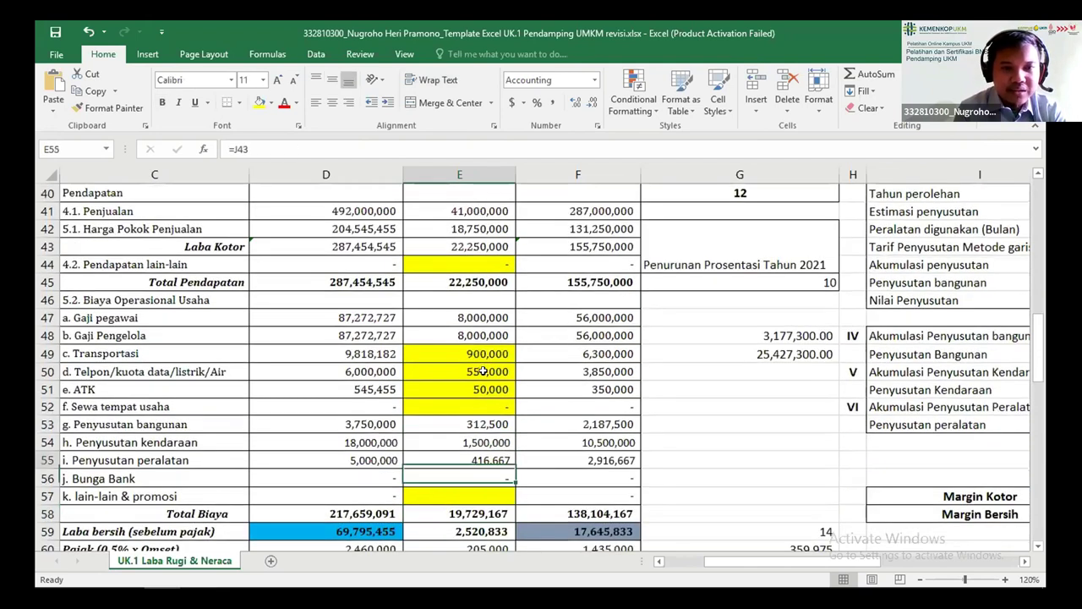
{"action": "key", "text": "Up"}
{"action": "key", "text": "Up"}
{"action": "key", "text": "Up"}
{"action": "key", "text": "Up"}
{"action": "key", "text": "Up"}
{"action": "key", "text": "Up"}
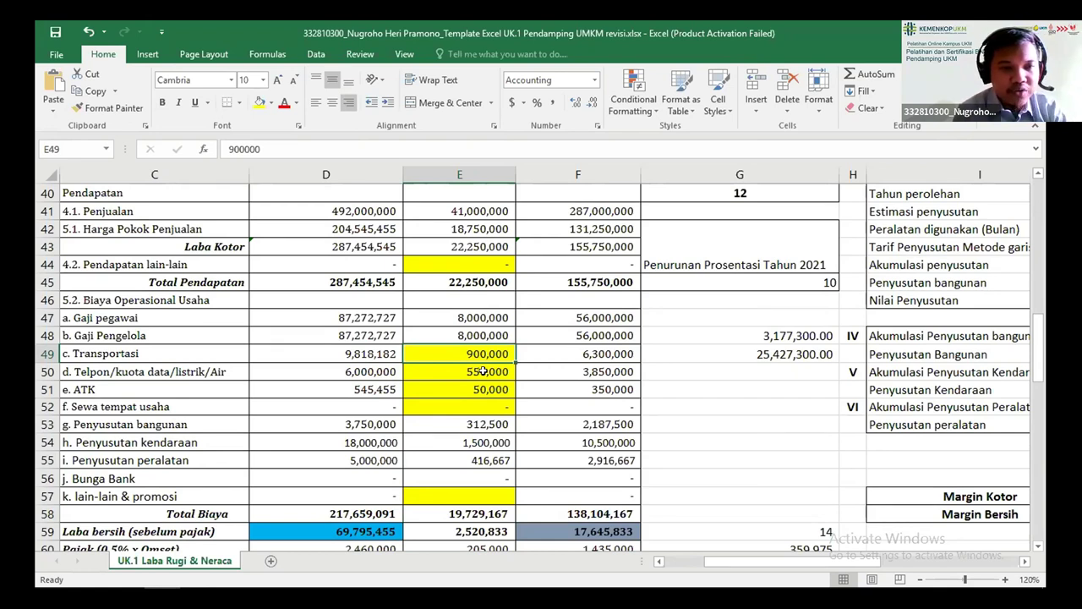
{"action": "left_click", "coordinate": [483, 371]}
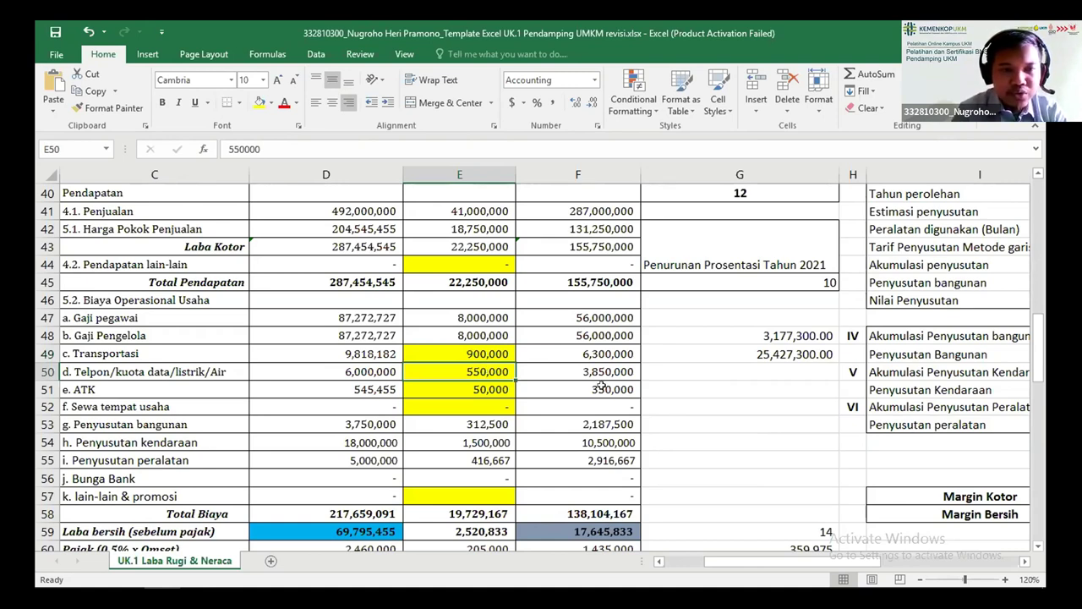
{"action": "key", "text": "Down"}
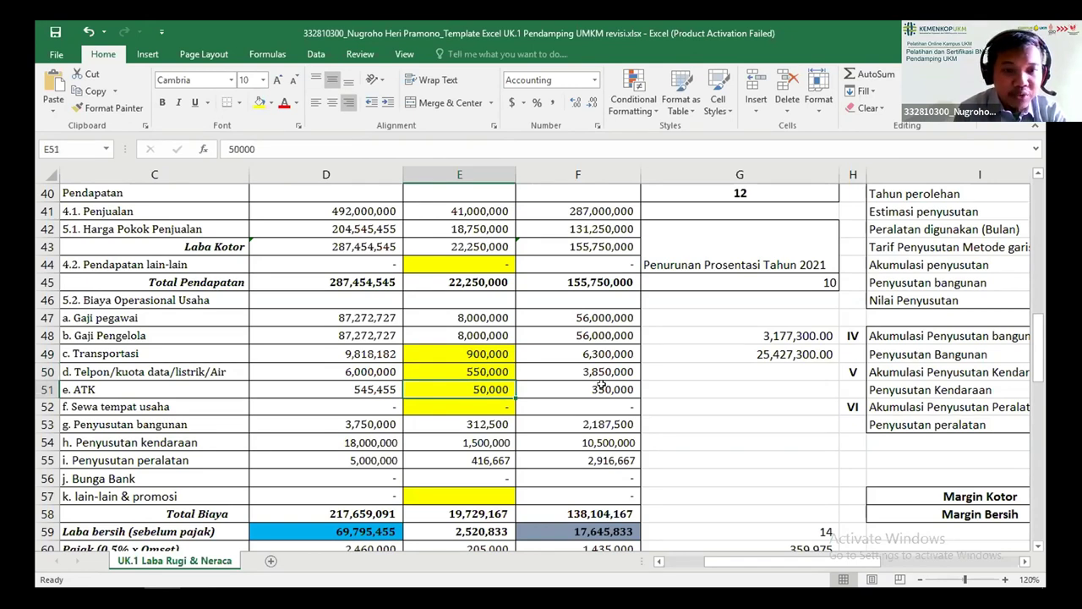
{"action": "key", "text": "Down"}
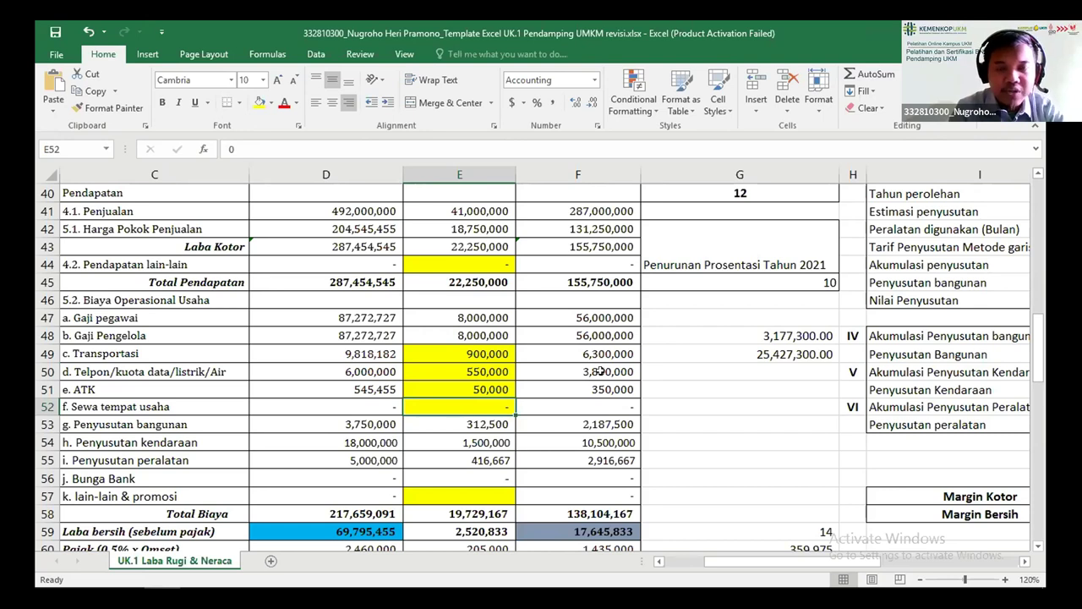
Review the Laba/Rugi report down to the Laporan Jurnal, ending at the monthly average Laba bersih setelah pajak formula
{"action": "scroll", "coordinate": [599, 372], "scroll_direction": "up", "scroll_amount": 1}
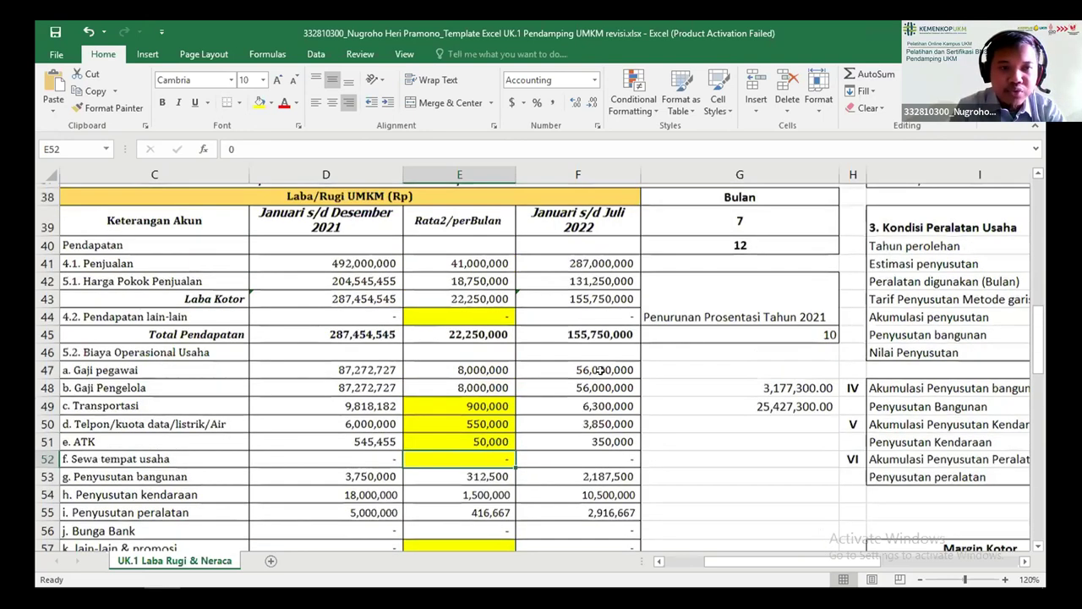
{"action": "scroll", "coordinate": [600, 369], "scroll_direction": "down", "scroll_amount": 1}
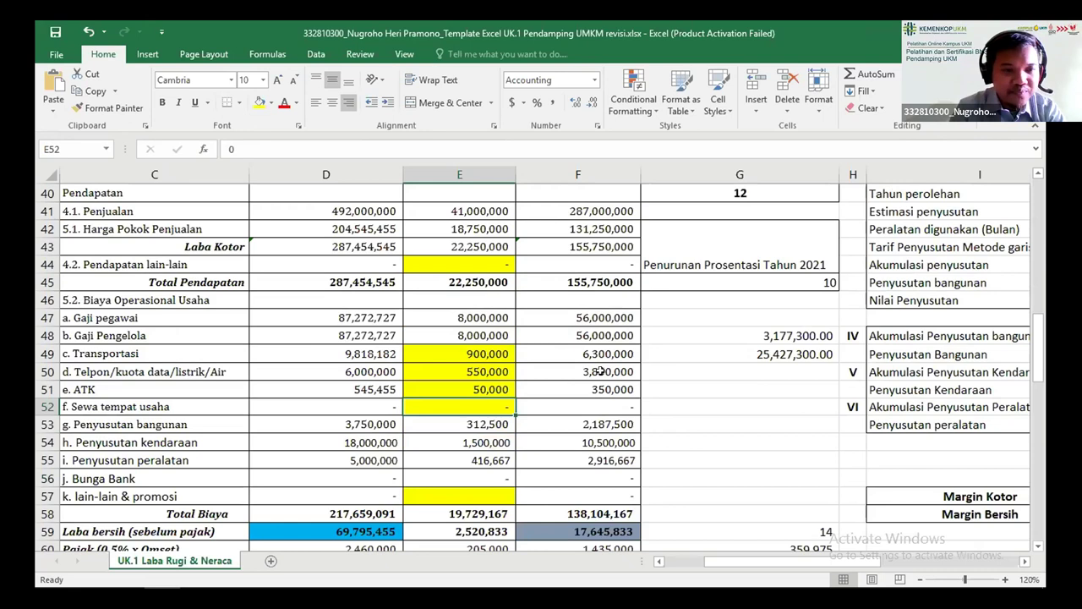
{"action": "scroll", "coordinate": [599, 372], "scroll_direction": "down", "scroll_amount": 1}
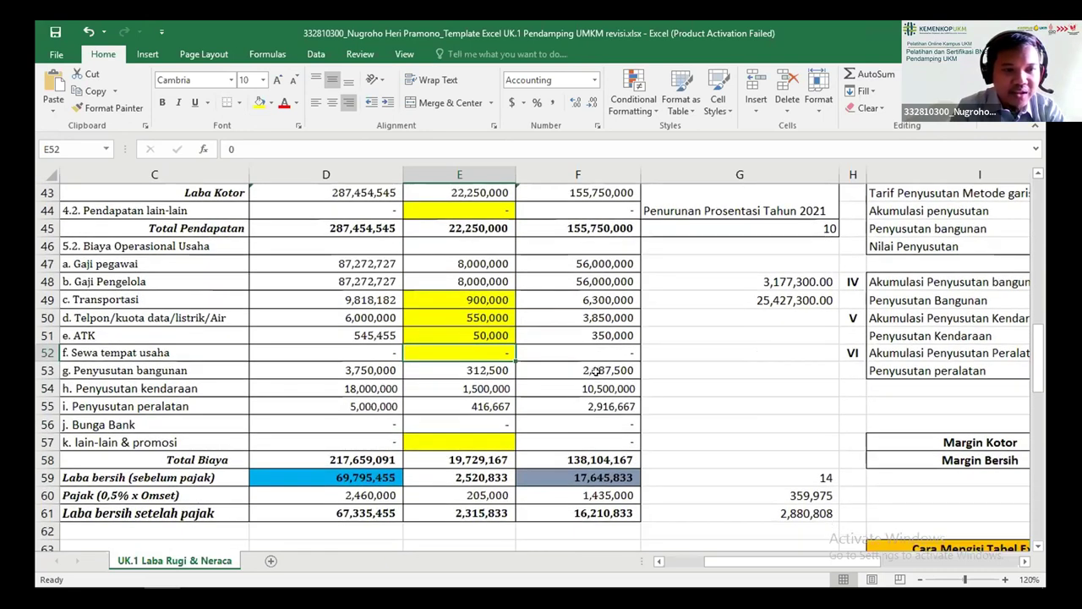
{"action": "scroll", "coordinate": [539, 391], "scroll_direction": "up", "scroll_amount": 1}
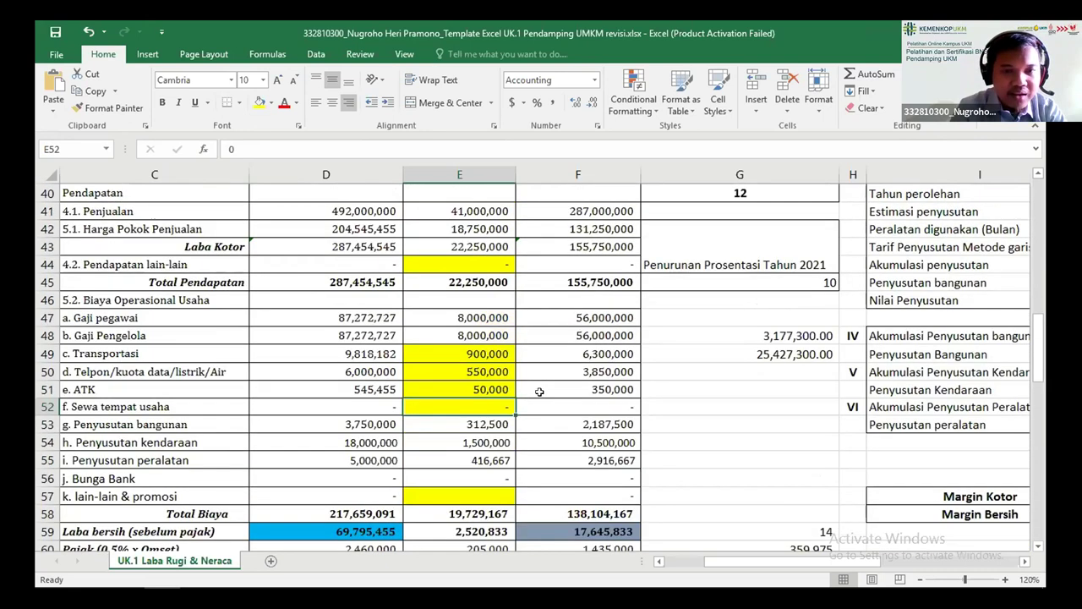
{"action": "scroll", "coordinate": [507, 372], "scroll_direction": "down", "scroll_amount": 3}
{"action": "scroll", "coordinate": [492, 370], "scroll_direction": "up", "scroll_amount": 1}
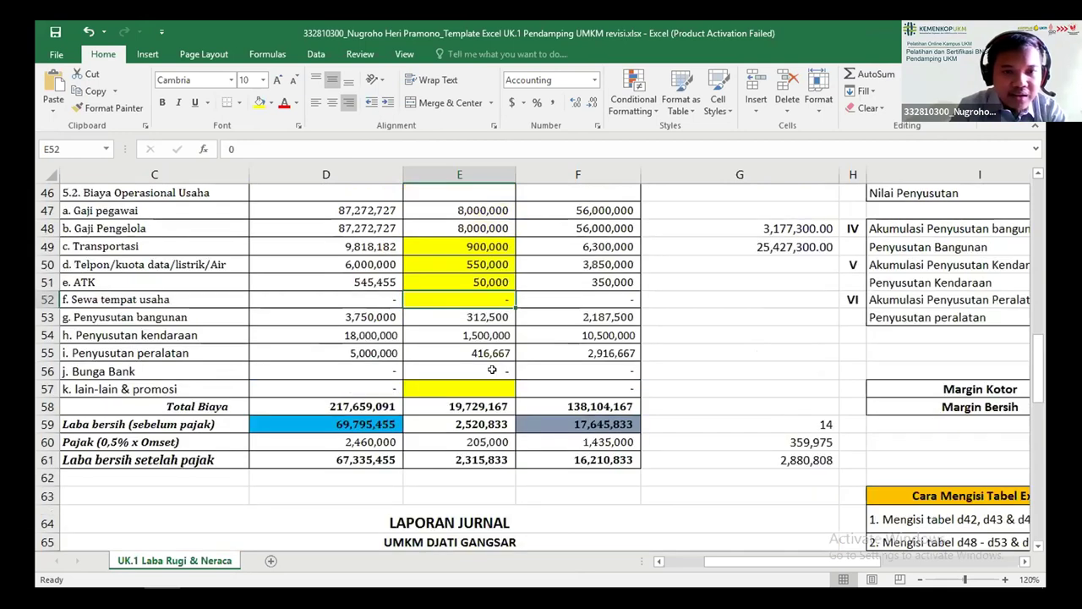
{"action": "scroll", "coordinate": [492, 370], "scroll_direction": "down", "scroll_amount": 5}
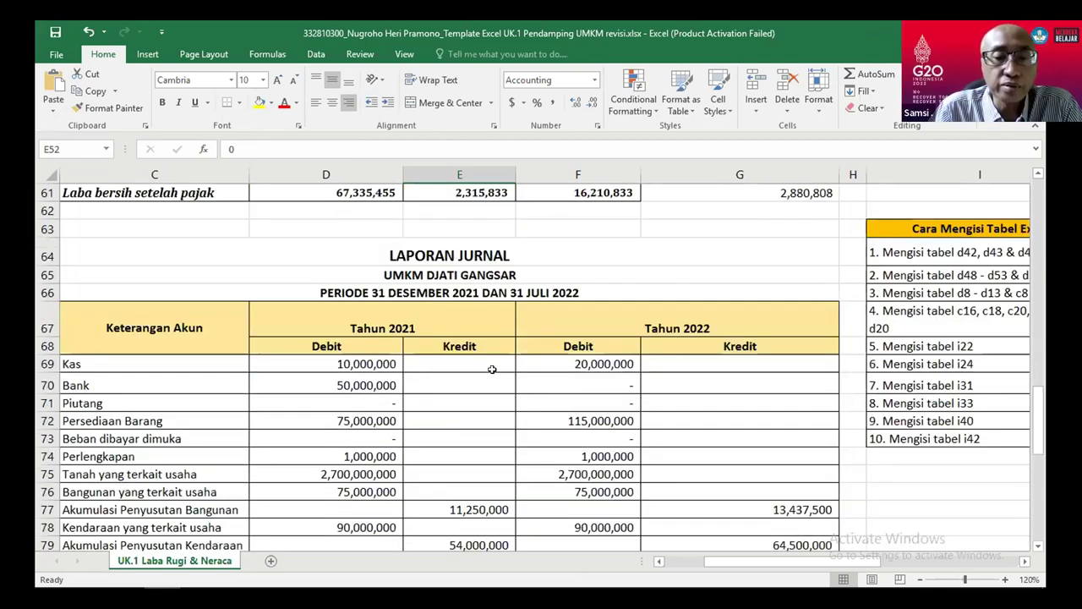
{"action": "scroll", "coordinate": [492, 370], "scroll_direction": "up", "scroll_amount": 1}
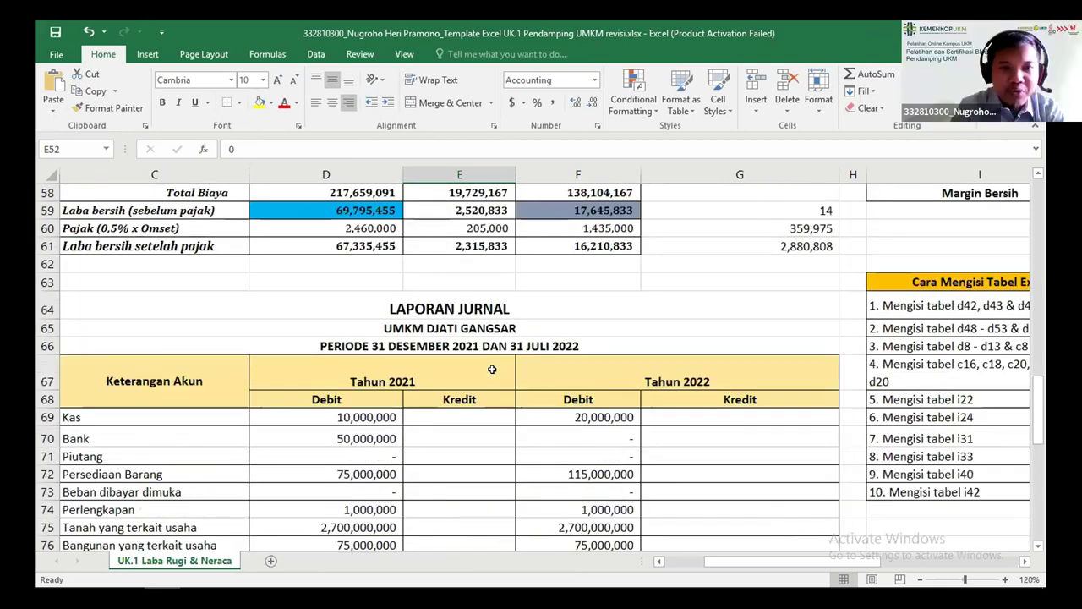
{"action": "scroll", "coordinate": [492, 370], "scroll_direction": "up", "scroll_amount": 7}
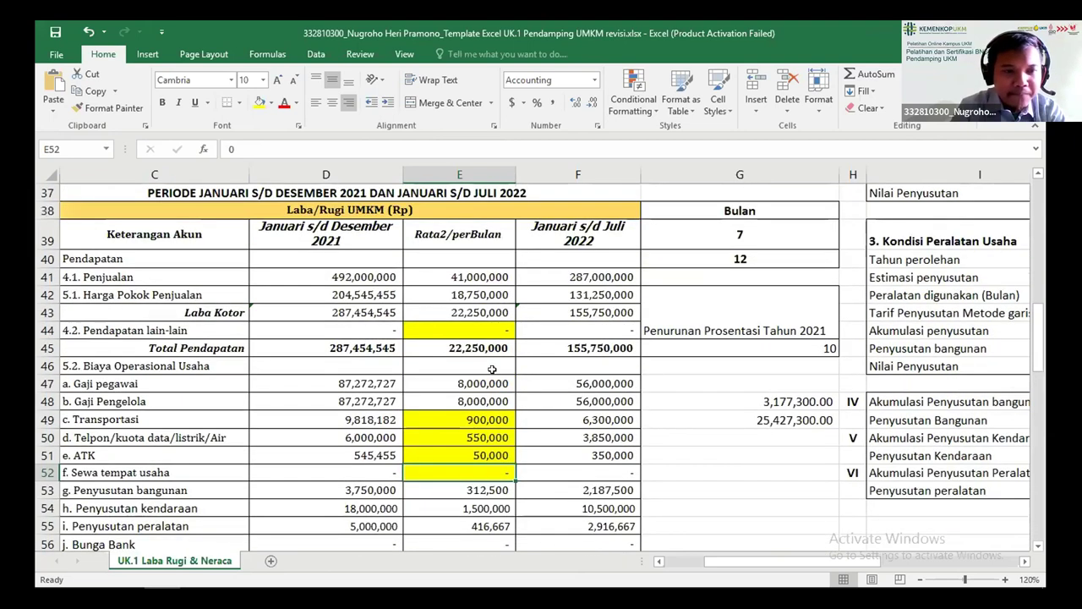
{"action": "scroll", "coordinate": [492, 370], "scroll_direction": "down", "scroll_amount": 2}
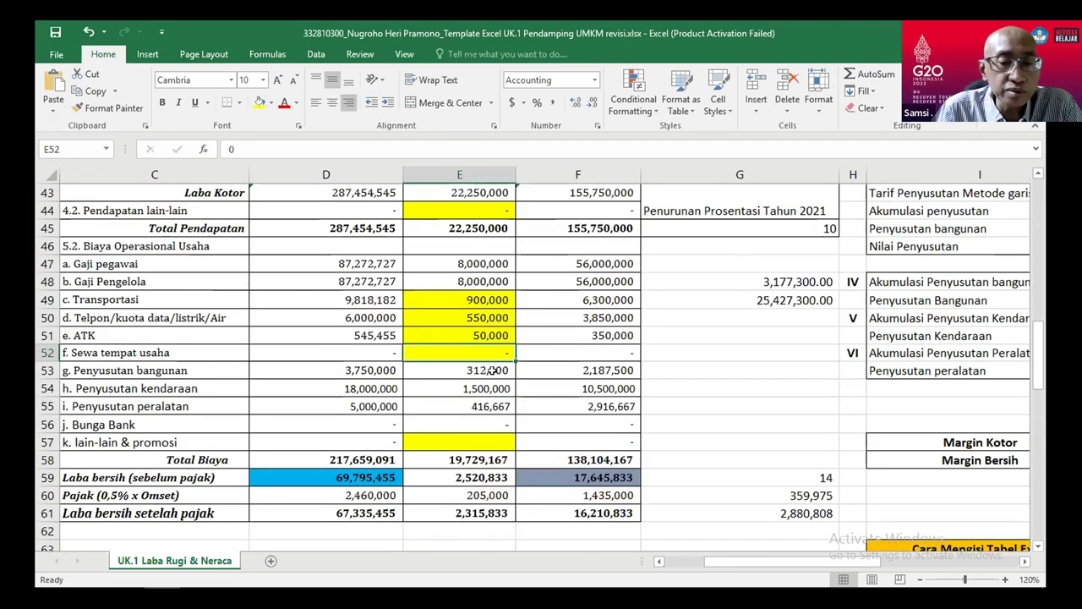
{"action": "scroll", "coordinate": [504, 423], "scroll_direction": "down", "scroll_amount": 1}
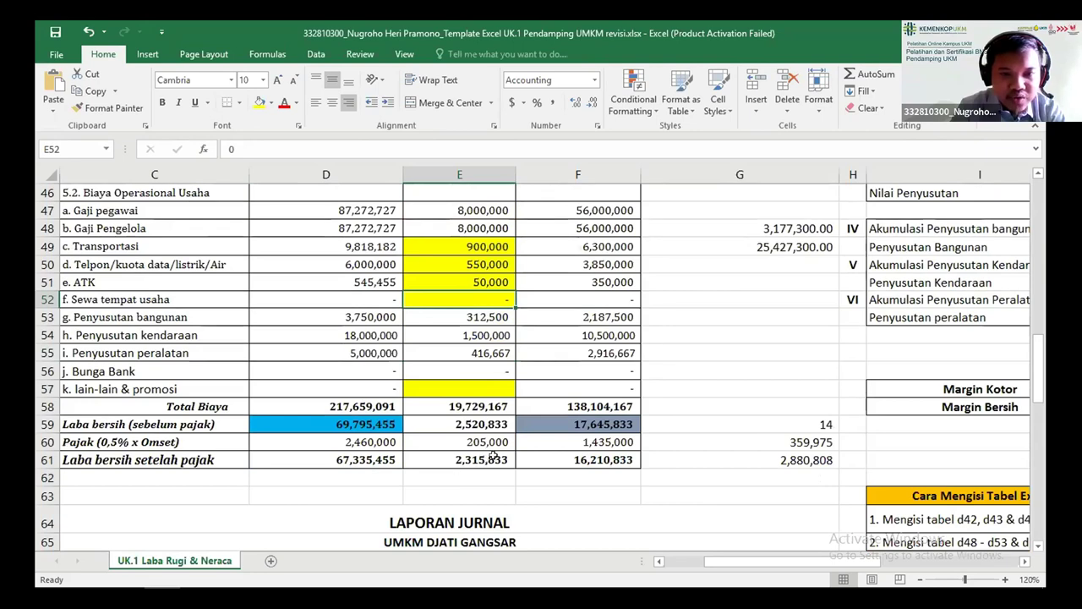
{"action": "left_click", "coordinate": [495, 456]}
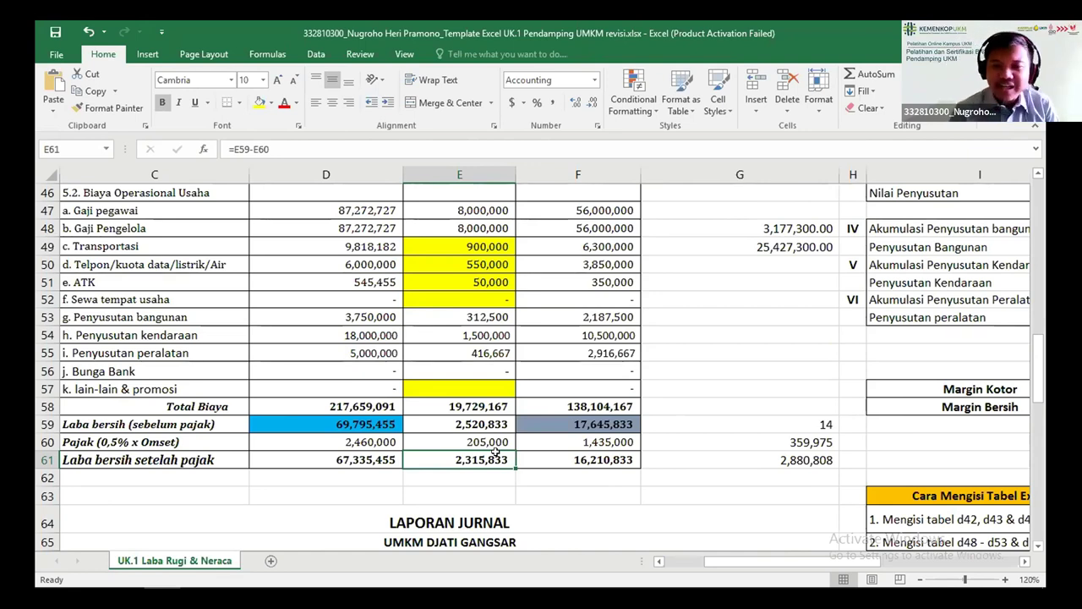
Look across from the Laba bersih setelah pajak row to the Bahan Penolong amounts in the Produksi table
{"action": "key", "text": "Right"}
{"action": "key", "text": "Right"}
{"action": "key", "text": "Right"}
{"action": "key", "text": "Right"}
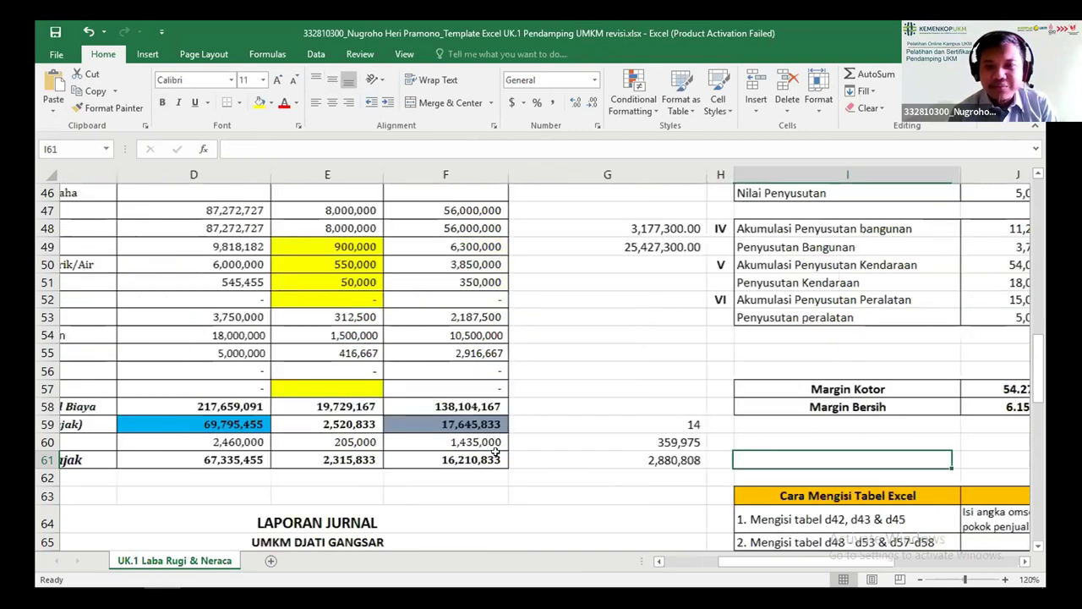
{"action": "key", "text": "Right"}
{"action": "key", "text": "Right"}
{"action": "key", "text": "Right"}
{"action": "key", "text": "Right"}
{"action": "key", "text": "Right"}
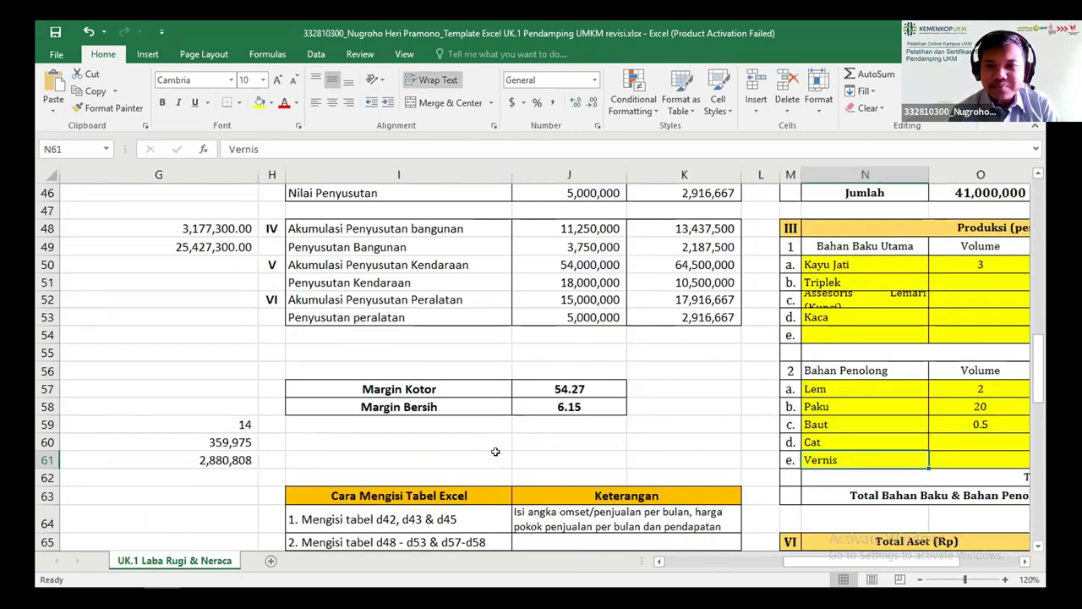
{"action": "key", "text": "Right"}
{"action": "key", "text": "Right"}
{"action": "key", "text": "Right"}
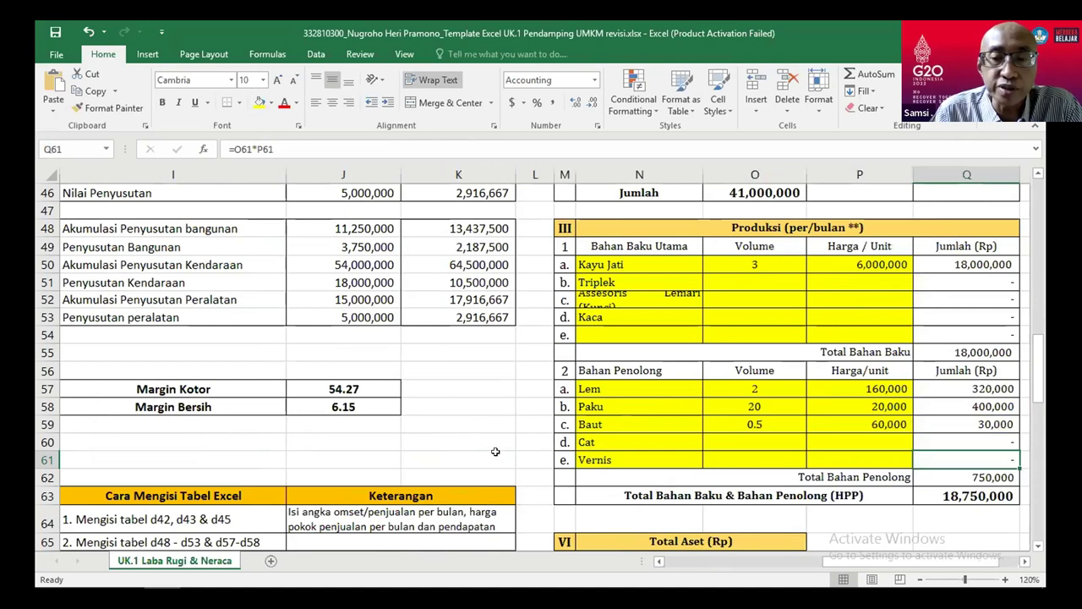
Return to the Laba/Rugi report and examine its monthly average cells from Bunga Bank to Laba bersih setelah pajak
{"action": "key", "text": "Left"}
{"action": "key", "text": "Left"}
{"action": "key", "text": "Left"}
{"action": "key", "text": "Left"}
{"action": "key", "text": "Left"}
{"action": "key", "text": "Left"}
{"action": "key", "text": "Left"}
{"action": "key", "text": "Left"}
{"action": "key", "text": "Left"}
{"action": "key", "text": "Left"}
{"action": "key", "text": "Left"}
{"action": "key", "text": "Left"}
{"action": "key", "text": "Left"}
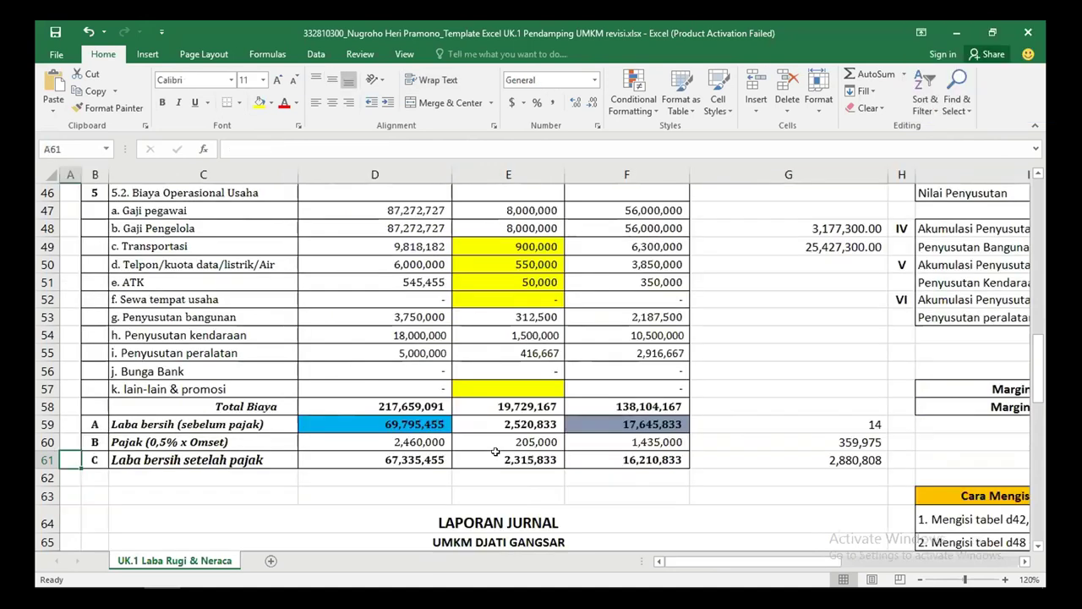
{"action": "key", "text": "Right"}
{"action": "key", "text": "Up"}
{"action": "key", "text": "Up"}
{"action": "key", "text": "Up"}
{"action": "key", "text": "Up"}
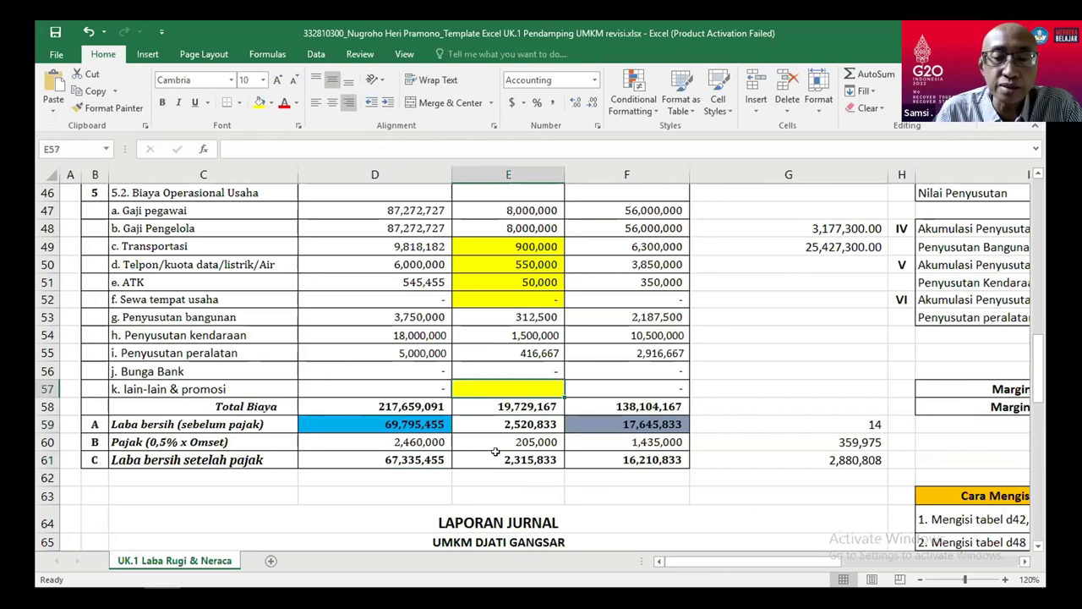
{"action": "key", "text": "Down"}
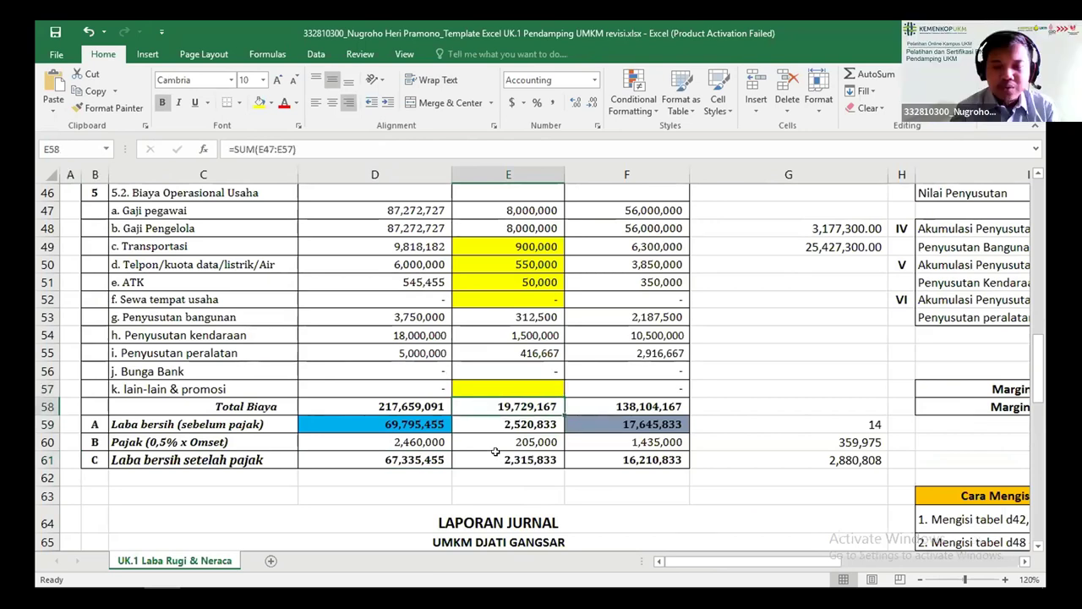
{"action": "key", "text": "Down"}
{"action": "key", "text": "Down"}
{"action": "key", "text": "Down"}
{"action": "key", "text": "Up"}
{"action": "key", "text": "Up"}
{"action": "key", "text": "Up"}
{"action": "key", "text": "Up"}
{"action": "key", "text": "Up"}
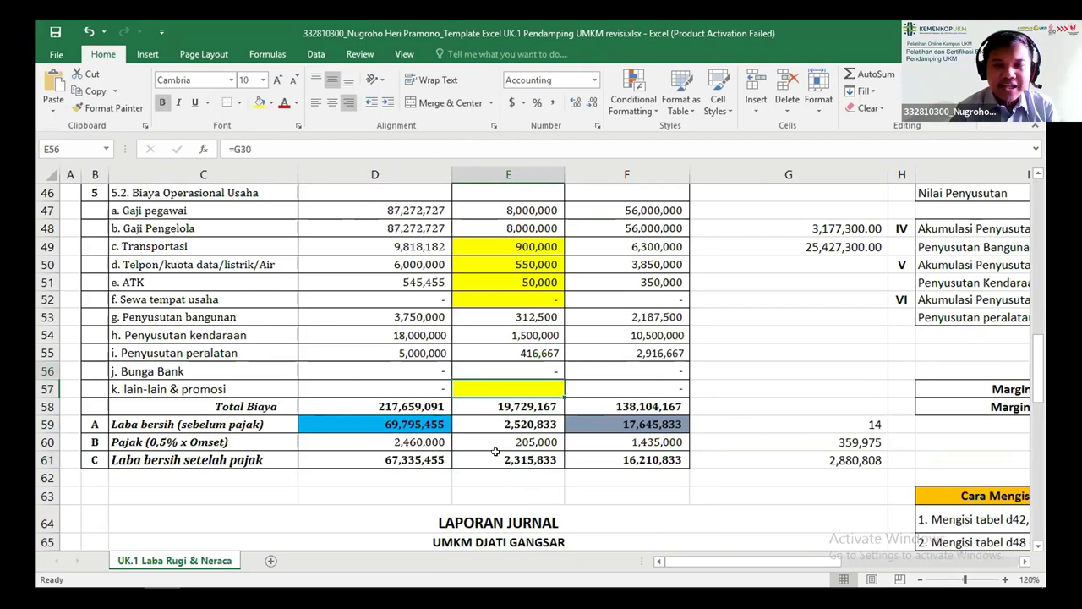
Examine the Bahan Baku Utama entries in the monthly Produksi table, including the unfilled material rows
{"action": "key", "text": "Right"}
{"action": "key", "text": "Right"}
{"action": "key", "text": "Right"}
{"action": "key", "text": "Right"}
{"action": "key", "text": "Up"}
{"action": "key", "text": "Up"}
{"action": "key", "text": "Up"}
{"action": "key", "text": "Up"}
{"action": "key", "text": "Up"}
{"action": "key", "text": "Up"}
{"action": "key", "text": "Up"}
{"action": "key", "text": "Right"}
{"action": "key", "text": "Right"}
{"action": "key", "text": "Right"}
{"action": "key", "text": "Right"}
{"action": "key", "text": "Right"}
{"action": "key", "text": "Right"}
{"action": "key", "text": "Right"}
{"action": "key", "text": "Right"}
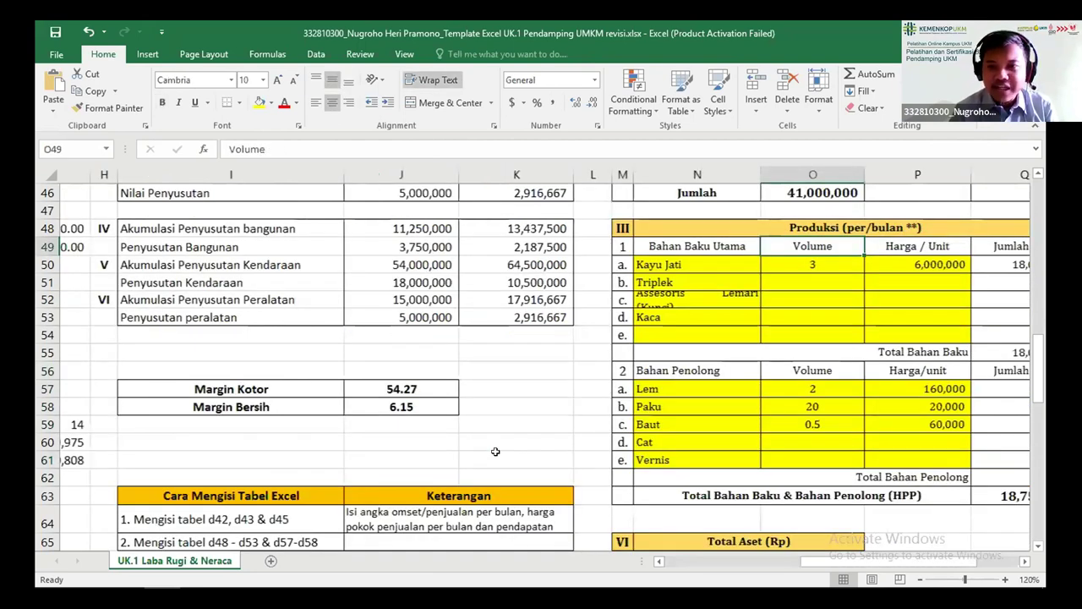
{"action": "key", "text": "Left"}
{"action": "key", "text": "Left"}
{"action": "key", "text": "Down"}
{"action": "key", "text": "Down"}
{"action": "key", "text": "Down"}
{"action": "key", "text": "Down"}
{"action": "key", "text": "Down"}
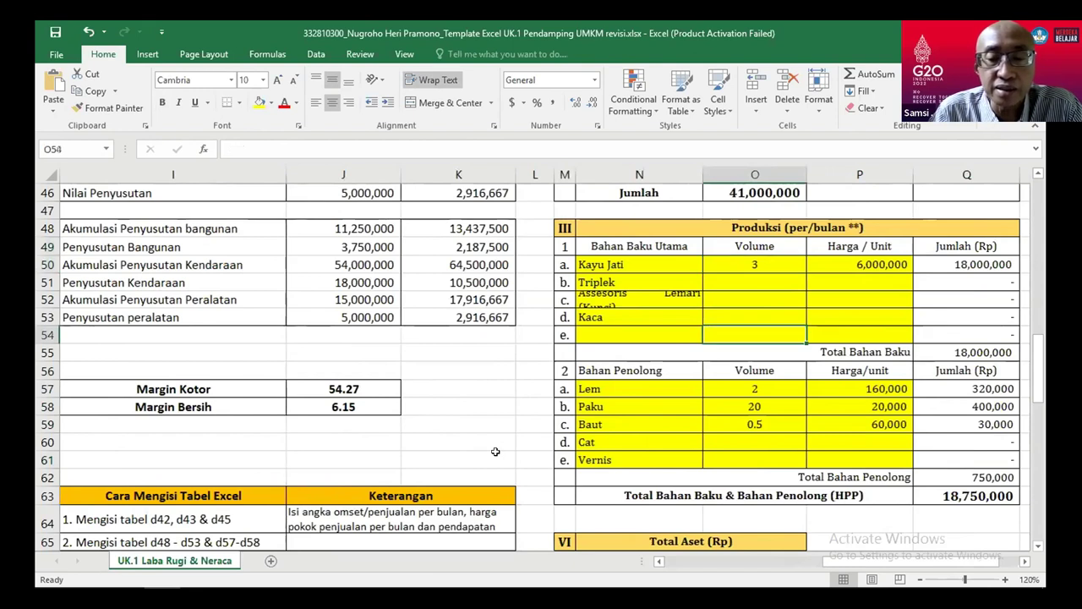
{"action": "key", "text": "Left"}
{"action": "key", "text": "Up"}
{"action": "key", "text": "Up"}
{"action": "key", "text": "Up"}
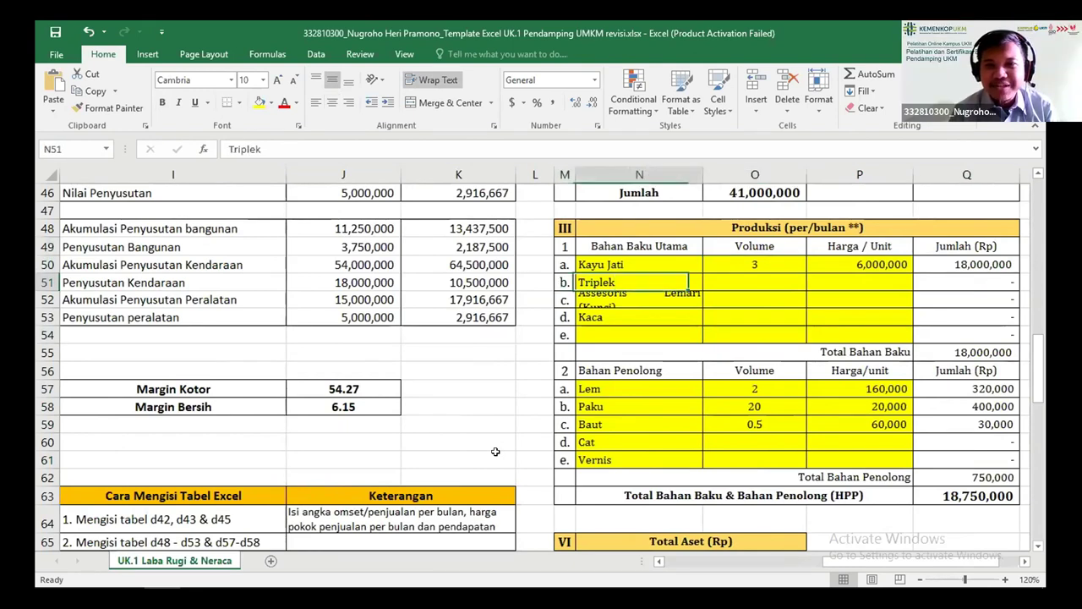
Review the product names and monthly sales amounts in the Pemasaran/Penjualan table, starting with Kusen
{"action": "key", "text": "Up"}
{"action": "key", "text": "Up"}
{"action": "key", "text": "Up"}
{"action": "key", "text": "Up"}
{"action": "key", "text": "Up"}
{"action": "key", "text": "Up"}
{"action": "key", "text": "Up"}
{"action": "key", "text": "Up"}
{"action": "key", "text": "Up"}
{"action": "key", "text": "Up"}
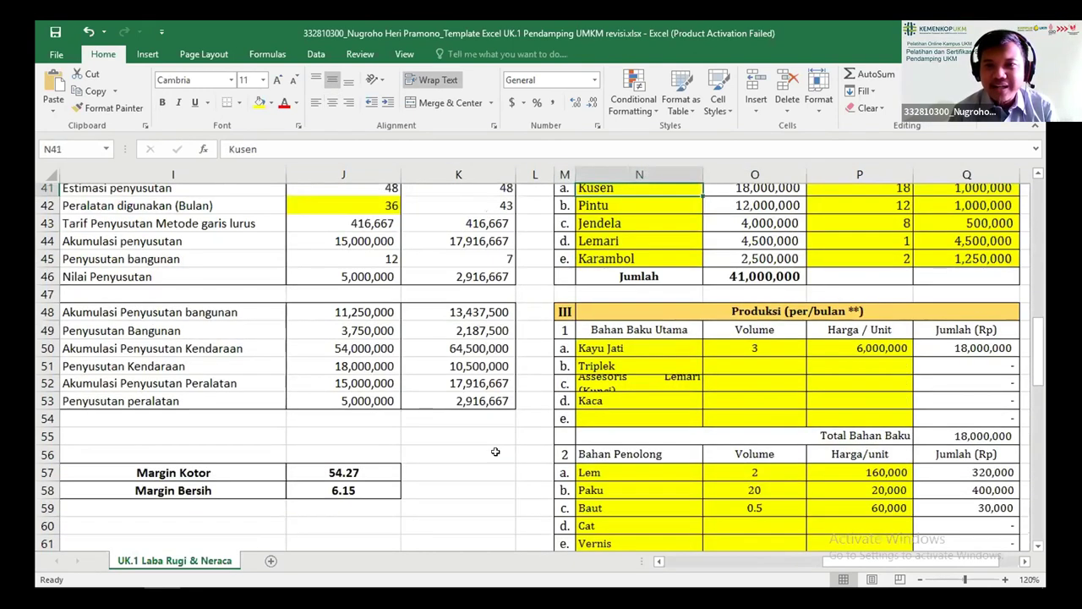
{"action": "scroll", "coordinate": [496, 453], "scroll_direction": "up", "scroll_amount": 1}
{"action": "key", "text": "Right"}
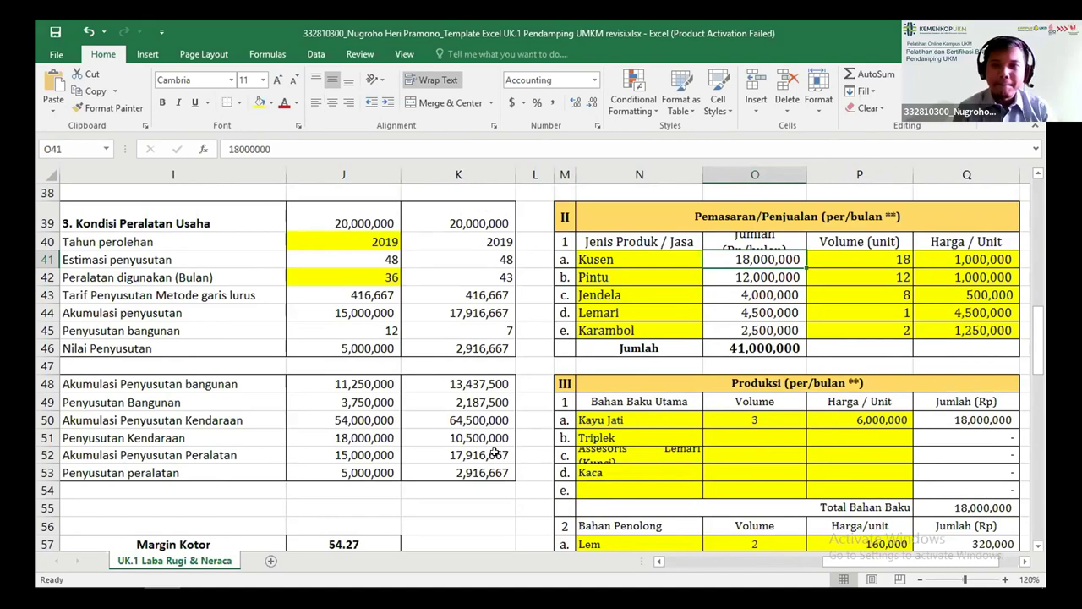
{"action": "key", "text": "Left"}
{"action": "key", "text": "Left"}
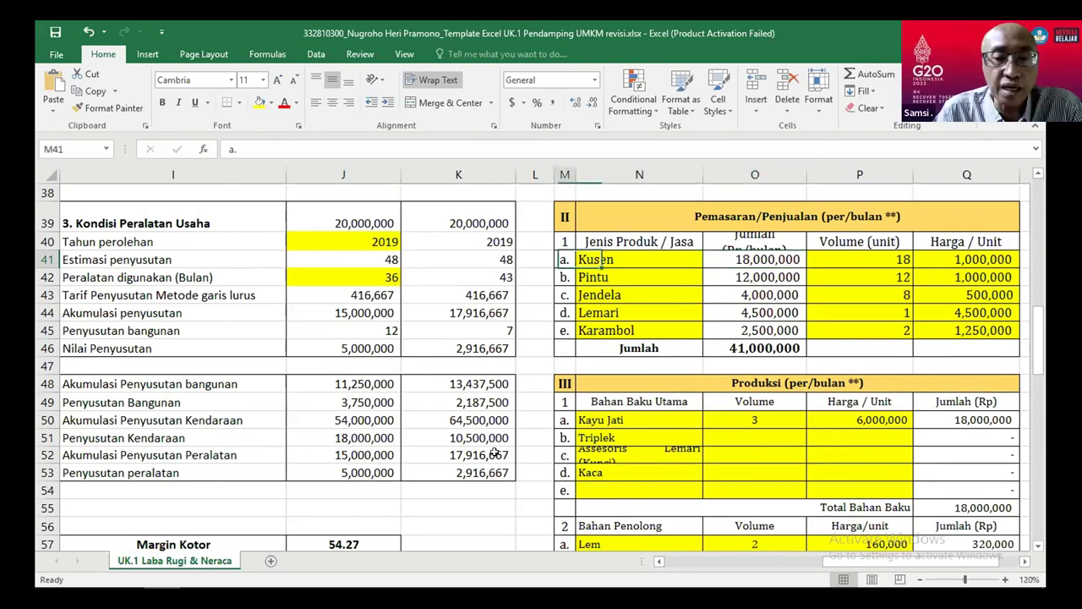
Review the Laba/Rugi report from the Penjualan row down through net profit to the start of the Laporan Jurnal
{"action": "key", "text": "Left"}
{"action": "key", "text": "Left"}
{"action": "key", "text": "Left"}
{"action": "key", "text": "Left"}
{"action": "key", "text": "Left"}
{"action": "key", "text": "Left"}
{"action": "key", "text": "Left"}
{"action": "key", "text": "Home"}
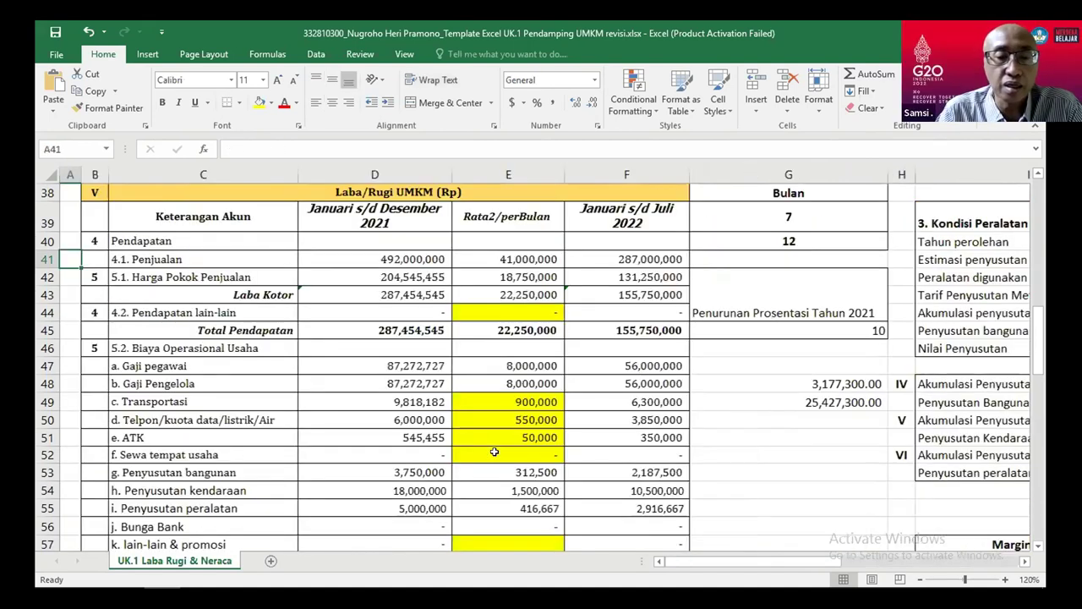
{"action": "key", "text": "Down"}
{"action": "key", "text": "Down"}
{"action": "key", "text": "Down"}
{"action": "key", "text": "Down"}
{"action": "key", "text": "Down"}
{"action": "key", "text": "Down"}
{"action": "key", "text": "Down"}
{"action": "key", "text": "Down"}
{"action": "key", "text": "Down"}
{"action": "key", "text": "Down"}
{"action": "key", "text": "Down"}
{"action": "key", "text": "Down"}
{"action": "key", "text": "Down"}
{"action": "key", "text": "Down"}
{"action": "key", "text": "Down"}
{"action": "key", "text": "Down"}
{"action": "key", "text": "Down"}
{"action": "key", "text": "Down"}
{"action": "key", "text": "Down"}
{"action": "key", "text": "Down"}
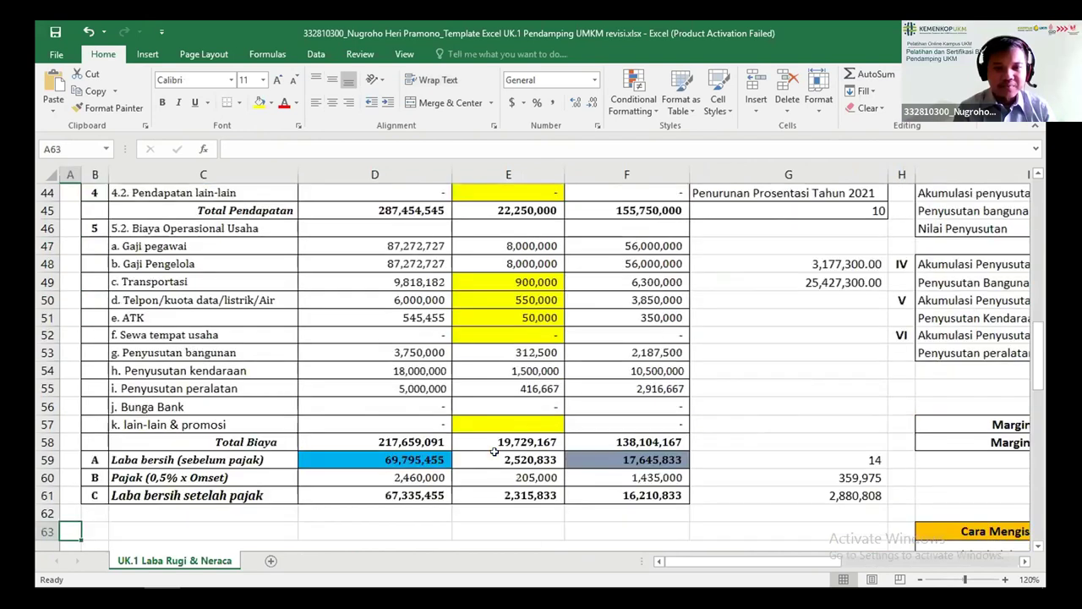
{"action": "key", "text": "Down"}
{"action": "key", "text": "Down"}
{"action": "key", "text": "Down"}
{"action": "key", "text": "Down"}
{"action": "key", "text": "Down"}
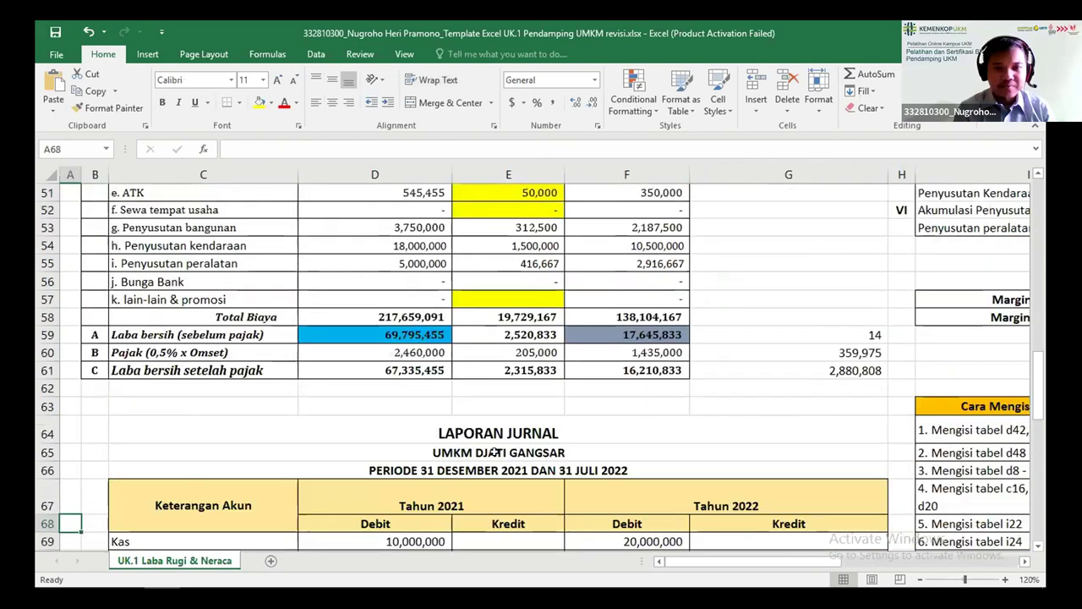
Examine the Neraca Keuangan UMKM balance sheet, from Total Kewajiban & Modal back up through Aset Tetap to the Aset Lancar accounts
{"action": "key", "text": "Up"}
{"action": "key", "text": "Up"}
{"action": "key", "text": "Up"}
{"action": "key", "text": "Up"}
{"action": "key", "text": "Up"}
{"action": "key", "text": "Up"}
{"action": "key", "text": "Up"}
{"action": "key", "text": "Up"}
{"action": "key", "text": "Up"}
{"action": "key", "text": "Up"}
{"action": "key", "text": "Up"}
{"action": "key", "text": "Up"}
{"action": "key", "text": "Up"}
{"action": "key", "text": "Up"}
{"action": "key", "text": "Up"}
{"action": "key", "text": "Up"}
{"action": "key", "text": "Up"}
{"action": "key", "text": "Up"}
{"action": "key", "text": "Up"}
{"action": "key", "text": "Up"}
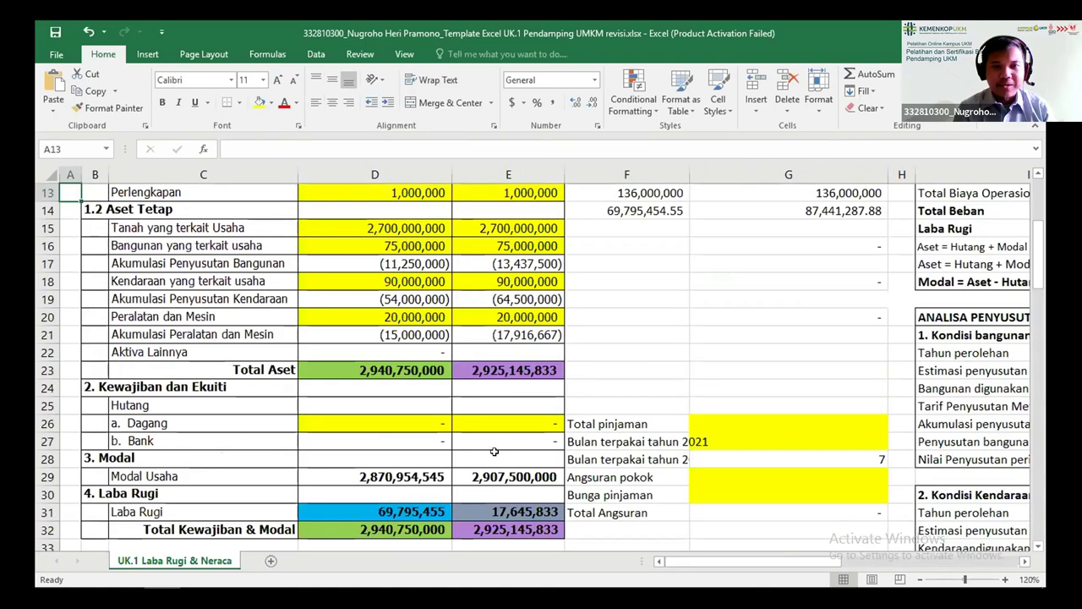
{"action": "key", "text": "Up"}
{"action": "key", "text": "Up"}
{"action": "key", "text": "Up"}
{"action": "key", "text": "Up"}
{"action": "key", "text": "Up"}
{"action": "key", "text": "Up"}
{"action": "key", "text": "Up"}
{"action": "key", "text": "Up"}
{"action": "key", "text": "Up"}
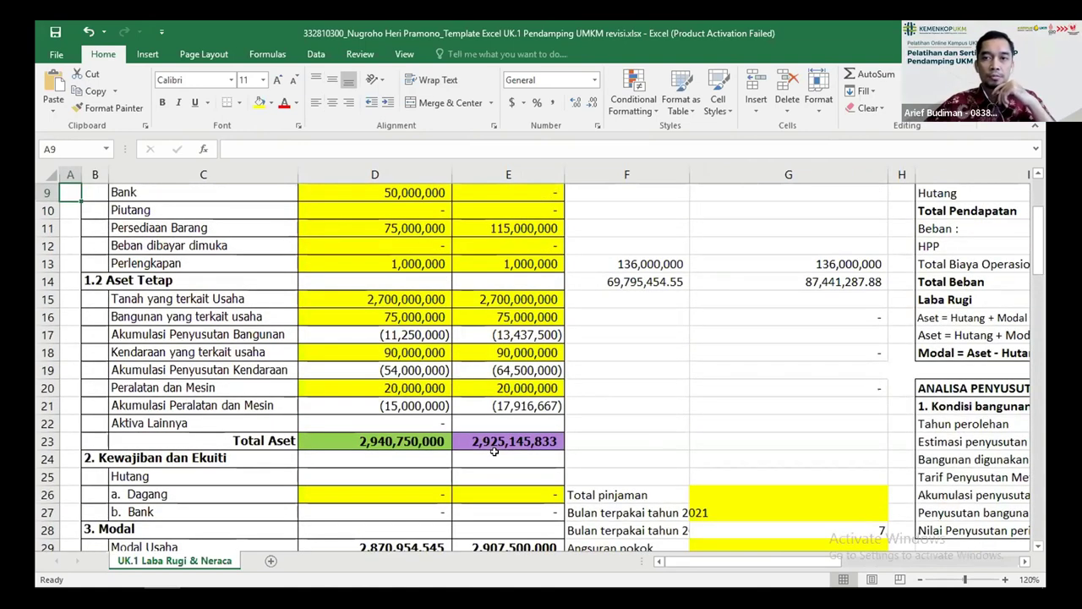
{"action": "key", "text": "Down"}
{"action": "key", "text": "Down"}
{"action": "key", "text": "Down"}
{"action": "key", "text": "Right"}
{"action": "key", "text": "Right"}
{"action": "key", "text": "Right"}
{"action": "key", "text": "Right"}
{"action": "key", "text": "Right"}
{"action": "key", "text": "Right"}
{"action": "key", "text": "Right"}
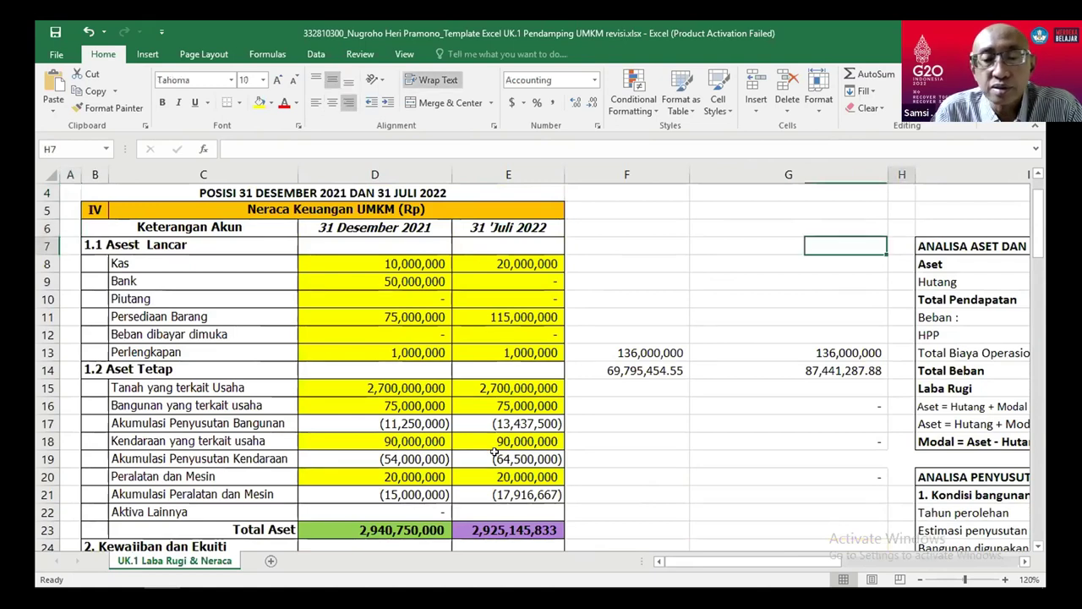
Review the Analisa Aset dan Modal table and check the cell holding the 31 Juli 2022 Aset amount
{"action": "key", "text": "Right"}
{"action": "key", "text": "Right"}
{"action": "key", "text": "Right"}
{"action": "key", "text": "Right"}
{"action": "key", "text": "Right"}
{"action": "key", "text": "Right"}
{"action": "key", "text": "Right"}
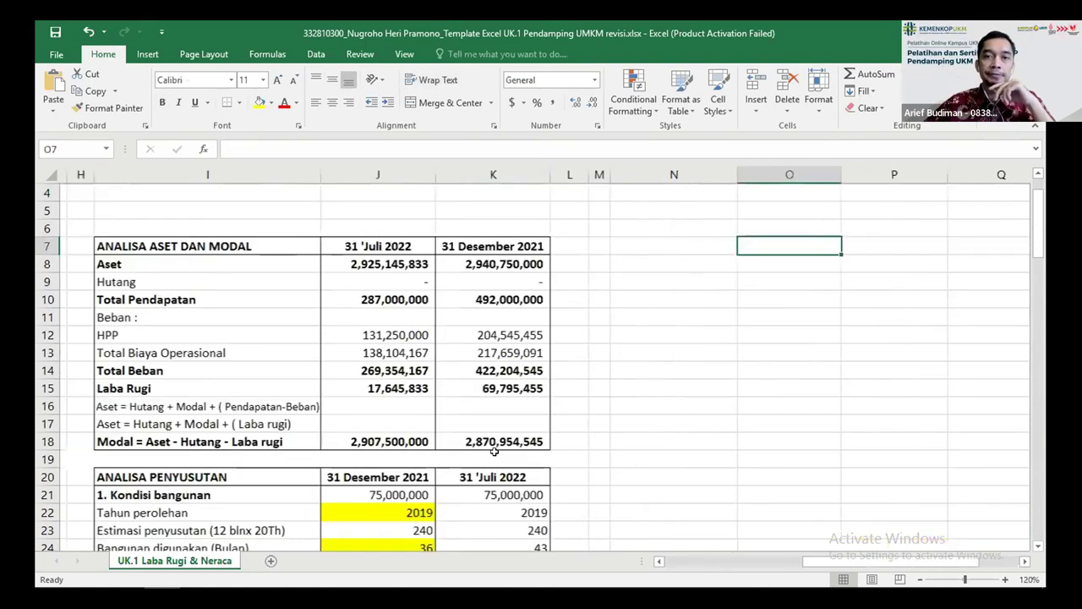
{"action": "key", "text": "Left"}
{"action": "key", "text": "Left"}
{"action": "key", "text": "Left"}
{"action": "key", "text": "Left"}
{"action": "key", "text": "Left"}
{"action": "key", "text": "Down"}
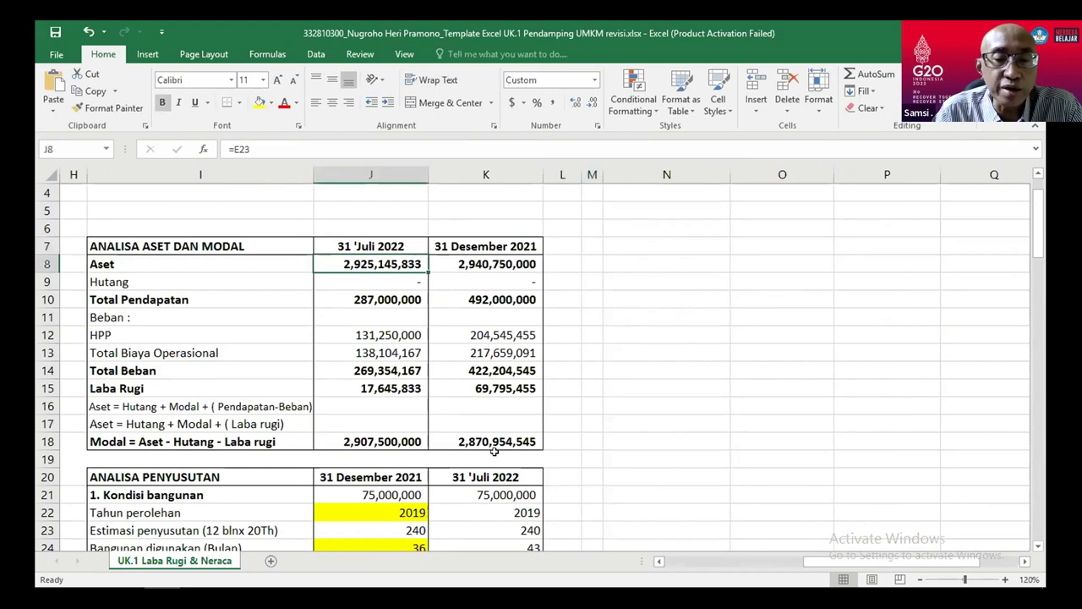
Review the Analisa Penyusutan figures for Kondisi bangunan and Kondisi Kendaraan, through to the start of Kondisi Peralatan Usaha
{"action": "key", "text": "Left"}
{"action": "key", "text": "Down"}
{"action": "key", "text": "Down"}
{"action": "key", "text": "Down"}
{"action": "key", "text": "Down"}
{"action": "key", "text": "Down"}
{"action": "key", "text": "Down"}
{"action": "key", "text": "Down"}
{"action": "key", "text": "Down"}
{"action": "key", "text": "Down"}
{"action": "key", "text": "Down"}
{"action": "key", "text": "Down"}
{"action": "key", "text": "Down"}
{"action": "key", "text": "Down"}
{"action": "key", "text": "Down"}
{"action": "key", "text": "Down"}
{"action": "key", "text": "Down"}
{"action": "key", "text": "Down"}
{"action": "key", "text": "Down"}
{"action": "key", "text": "Down"}
{"action": "key", "text": "Down"}
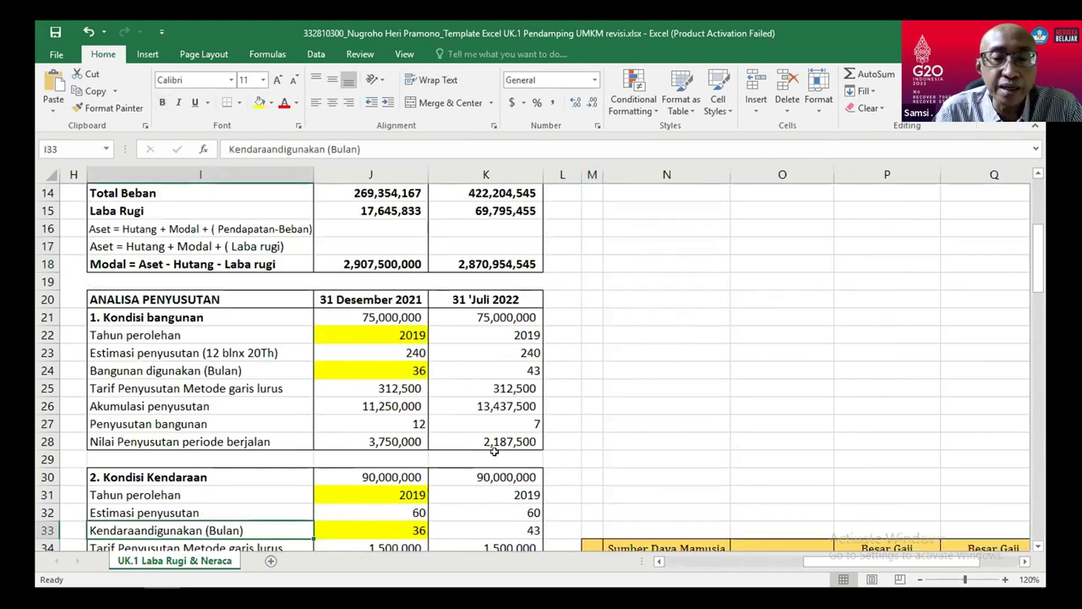
{"action": "key", "text": "Down"}
{"action": "key", "text": "Down"}
{"action": "key", "text": "Down"}
{"action": "key", "text": "Down"}
{"action": "key", "text": "Down"}
{"action": "key", "text": "Down"}
{"action": "key", "text": "Right"}
{"action": "key", "text": "Right"}
{"action": "key", "text": "Right"}
{"action": "key", "text": "Right"}
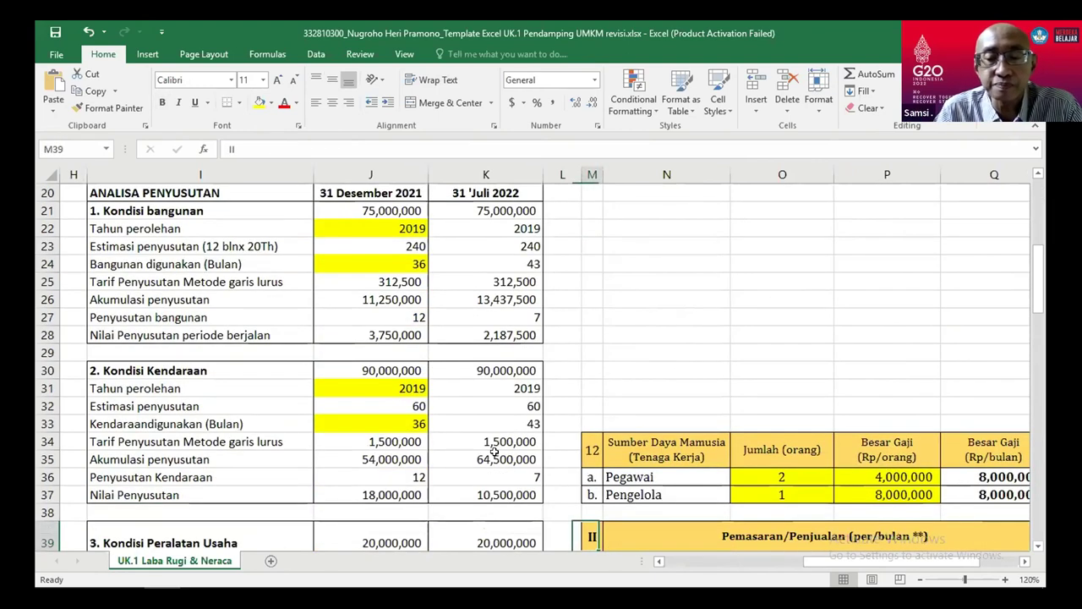
Look over the monthly Pemasaran/Penjualan table and the Bahan Baku Utama rows of the Produksi table
{"action": "key", "text": "Right"}
{"action": "key", "text": "Right"}
{"action": "key", "text": "Down"}
{"action": "key", "text": "Down"}
{"action": "key", "text": "Down"}
{"action": "key", "text": "Down"}
{"action": "key", "text": "Down"}
{"action": "key", "text": "Down"}
{"action": "key", "text": "Down"}
{"action": "key", "text": "Down"}
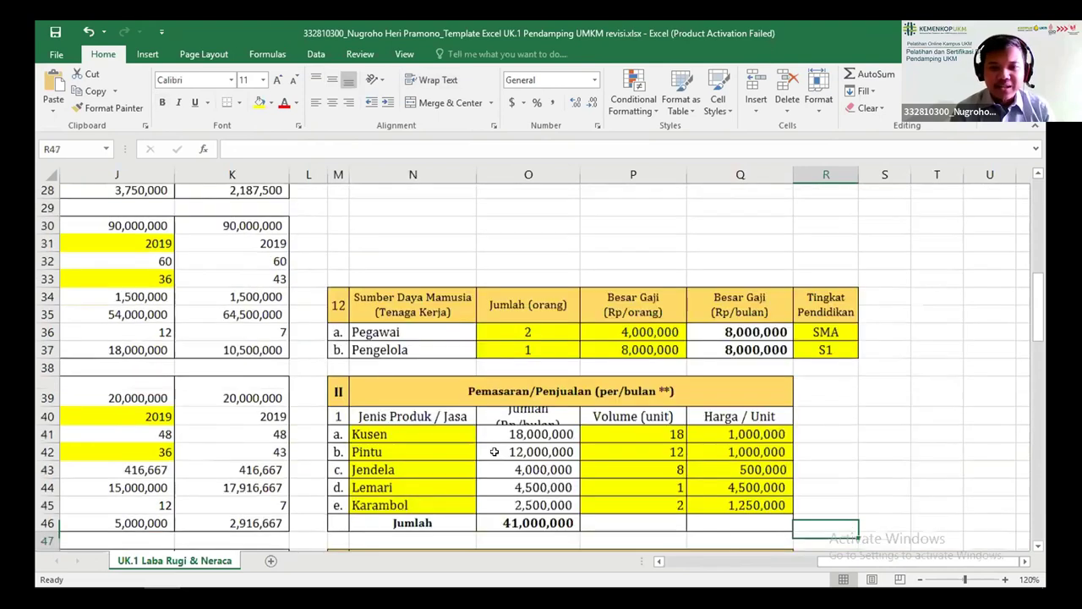
{"action": "key", "text": "Down"}
{"action": "key", "text": "Down"}
{"action": "key", "text": "Down"}
{"action": "key", "text": "Down"}
{"action": "key", "text": "Down"}
{"action": "key", "text": "Down"}
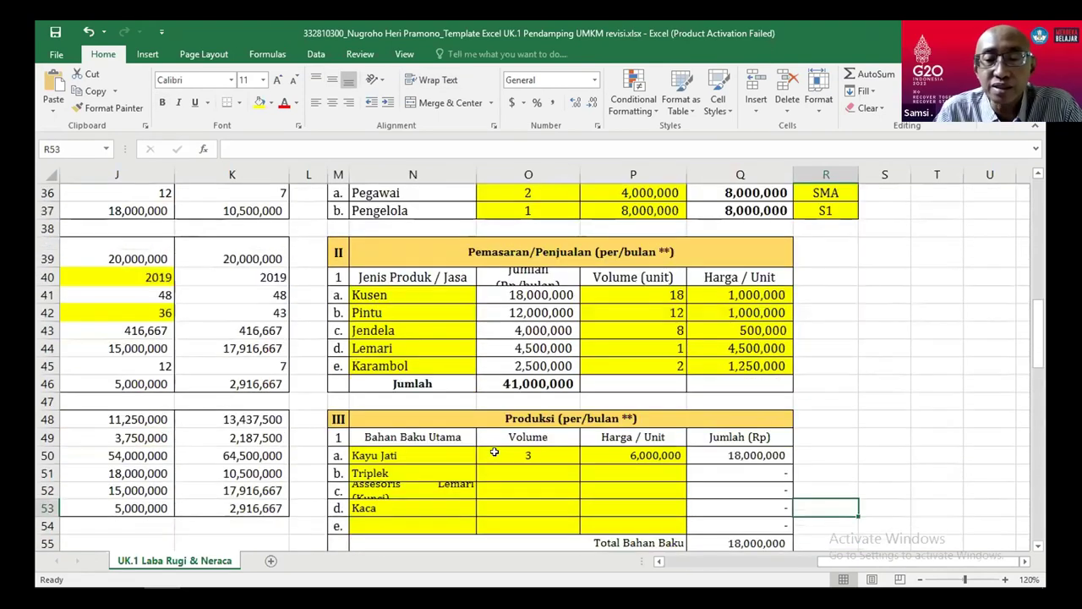
Check the Kusen row's amount, volume and unit price in the sales table, followed by the product names down to Jendela
{"action": "key", "text": "Up"}
{"action": "key", "text": "Up"}
{"action": "key", "text": "Up"}
{"action": "key", "text": "Up"}
{"action": "key", "text": "Up"}
{"action": "key", "text": "Up"}
{"action": "key", "text": "Up"}
{"action": "key", "text": "Up"}
{"action": "key", "text": "Up"}
{"action": "key", "text": "Up"}
{"action": "key", "text": "Up"}
{"action": "key", "text": "Up"}
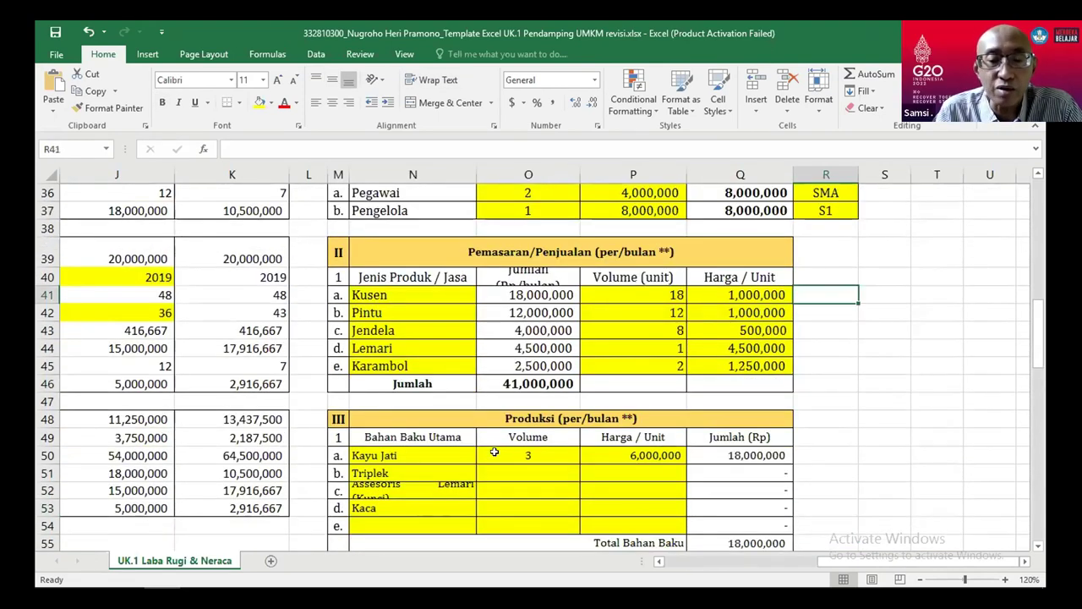
{"action": "key", "text": "Left"}
{"action": "key", "text": "Left"}
{"action": "key", "text": "Left"}
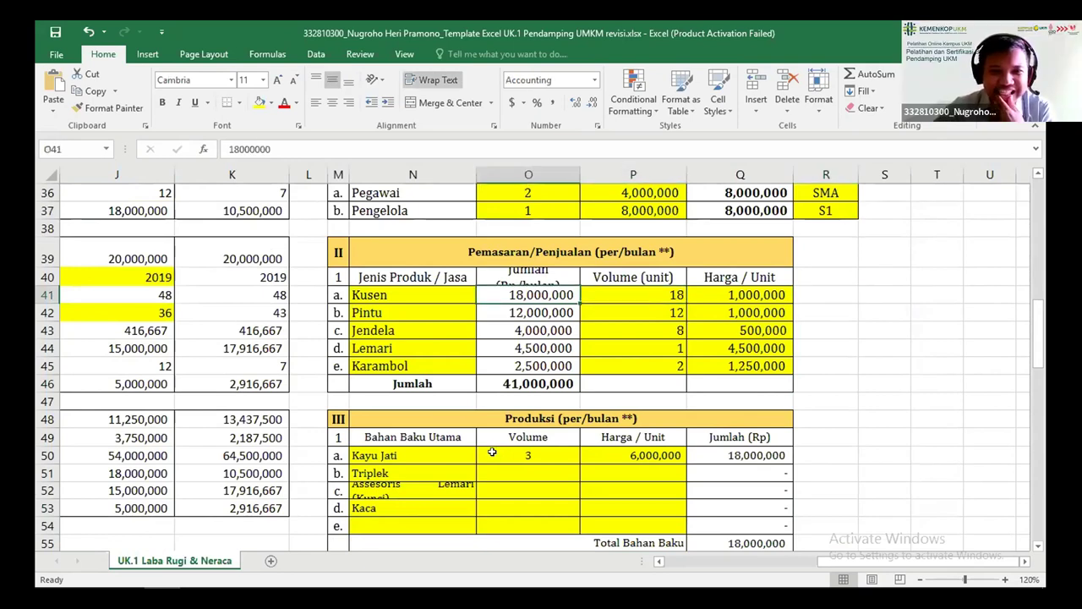
{"action": "key", "text": "Left"}
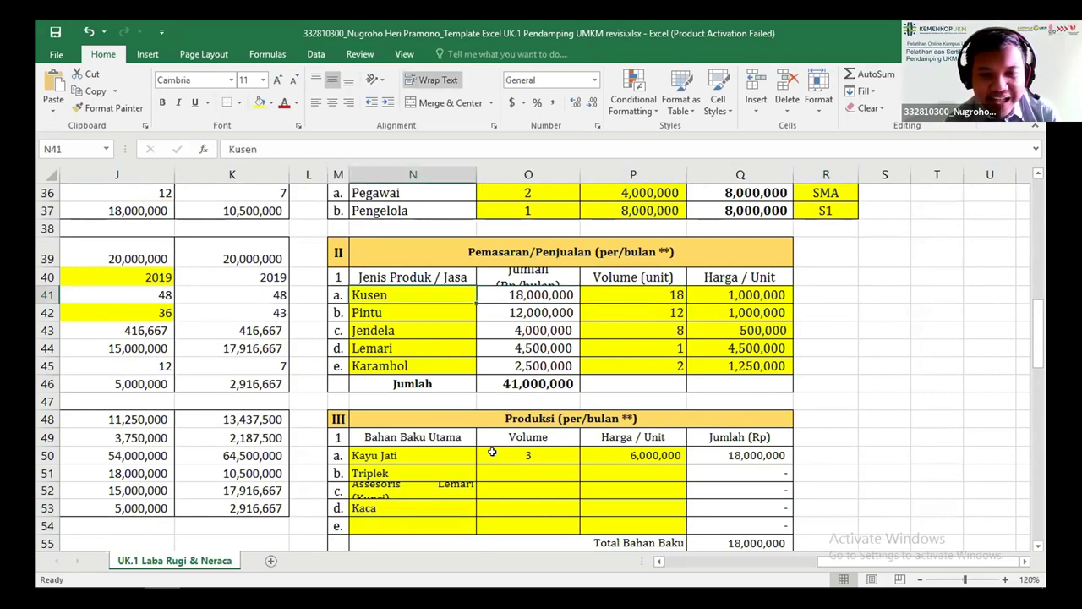
{"action": "key", "text": "Right"}
{"action": "key", "text": "Right"}
{"action": "key", "text": "Right"}
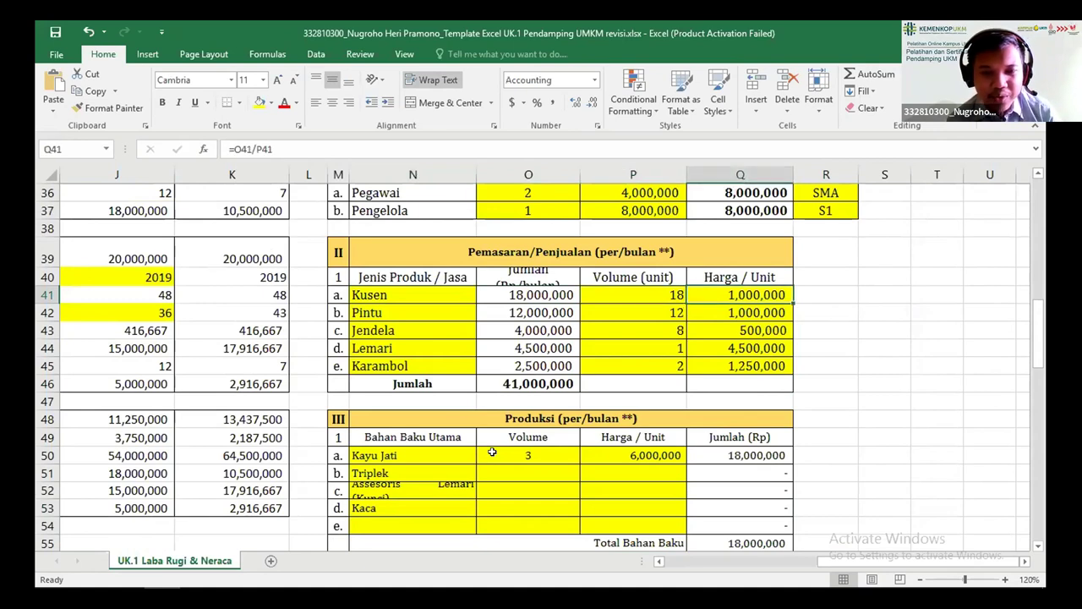
{"action": "key", "text": "Left"}
{"action": "key", "text": "Left"}
{"action": "key", "text": "Left"}
{"action": "key", "text": "Down"}
{"action": "key", "text": "Down"}
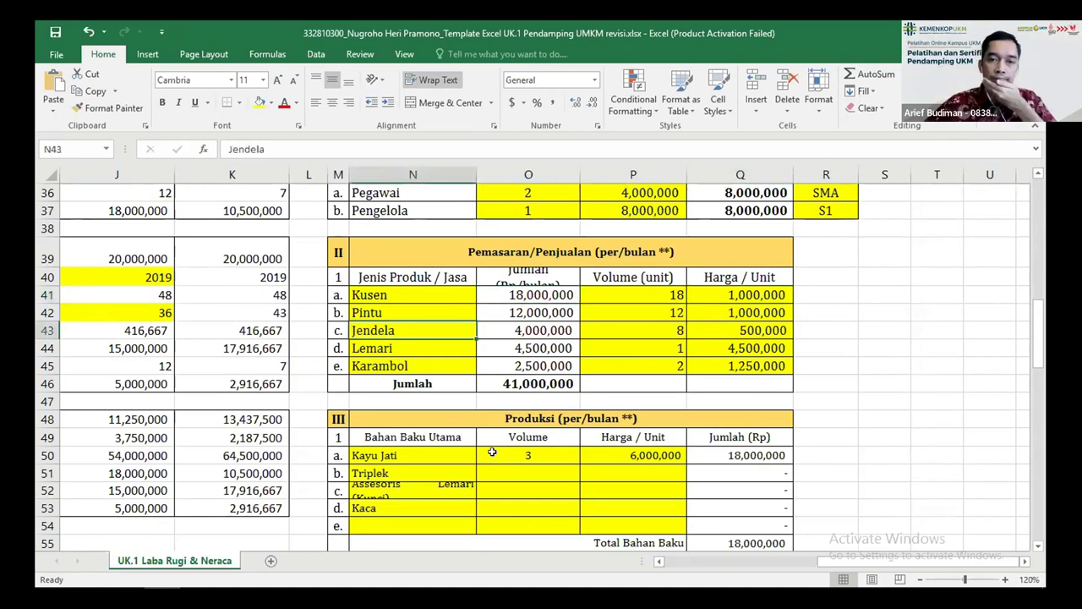
Enter a volume of 2 and a unit price of 40,000 for Triplek under Bahan Baku Utama
{"action": "key", "text": "Down"}
{"action": "key", "text": "Down"}
{"action": "key", "text": "Down"}
{"action": "key", "text": "Down"}
{"action": "key", "text": "Down"}
{"action": "key", "text": "Down"}
{"action": "key", "text": "Down"}
{"action": "key", "text": "Down"}
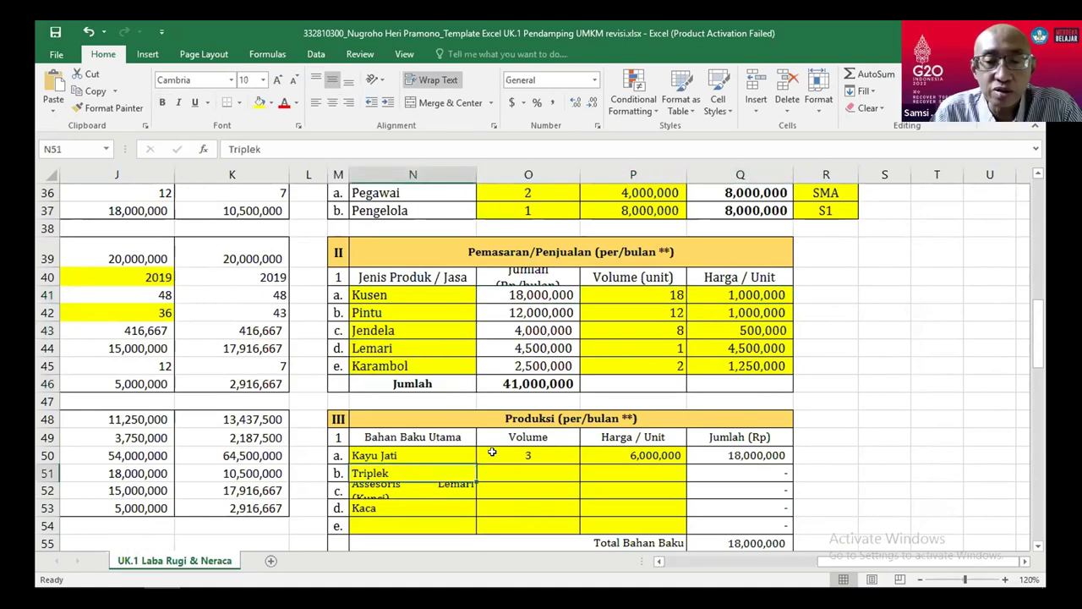
{"action": "key", "text": "Right"}
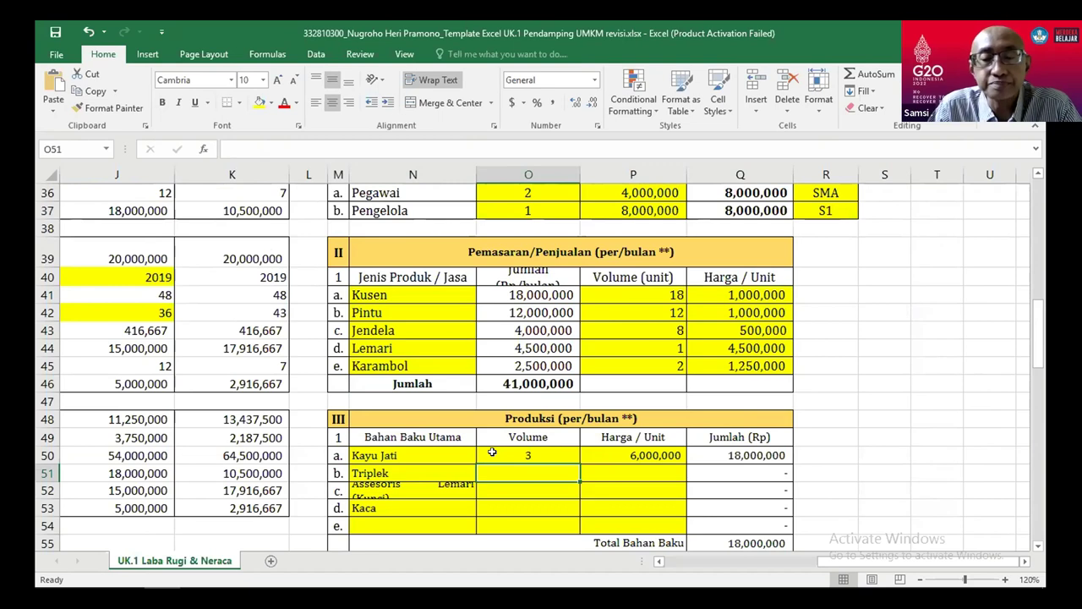
{"action": "type", "text": "2"}
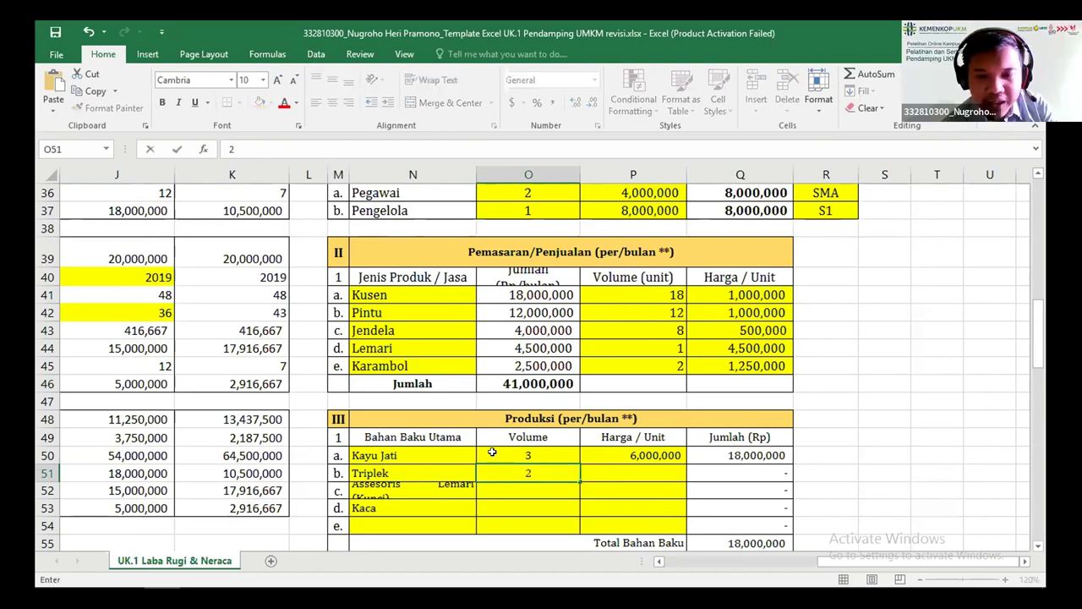
{"action": "key", "text": "Tab"}
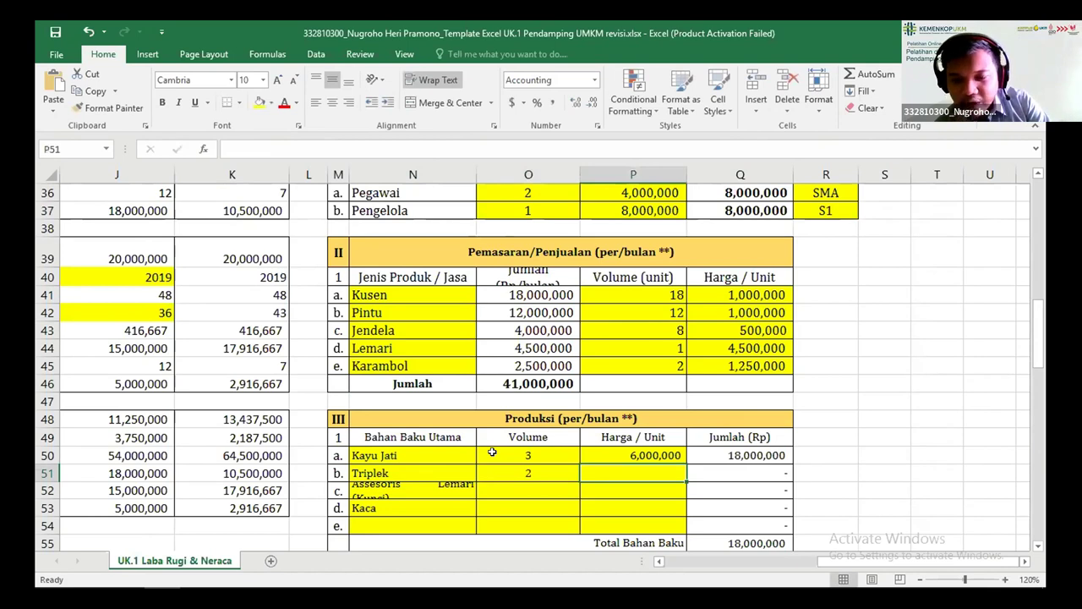
{"action": "key", "text": "Left"}
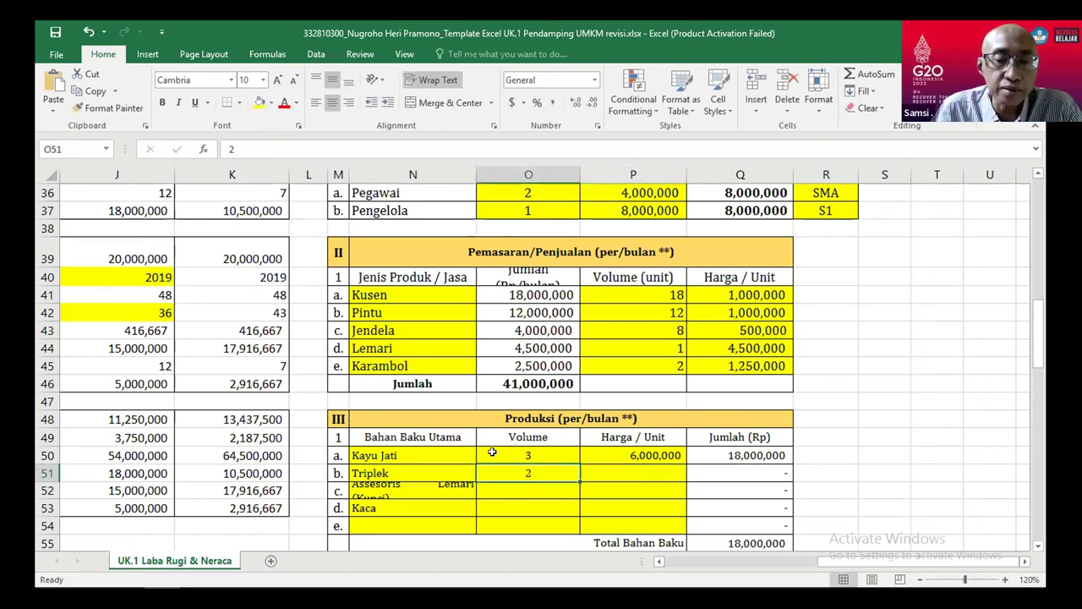
{"action": "key", "text": "Right"}
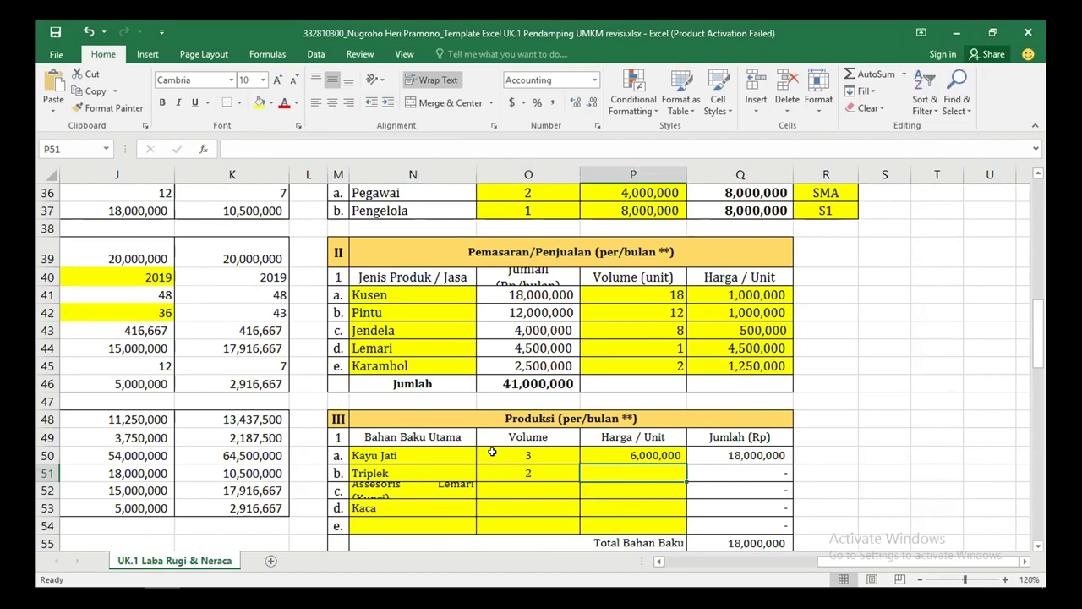
{"action": "type", "text": "40"}
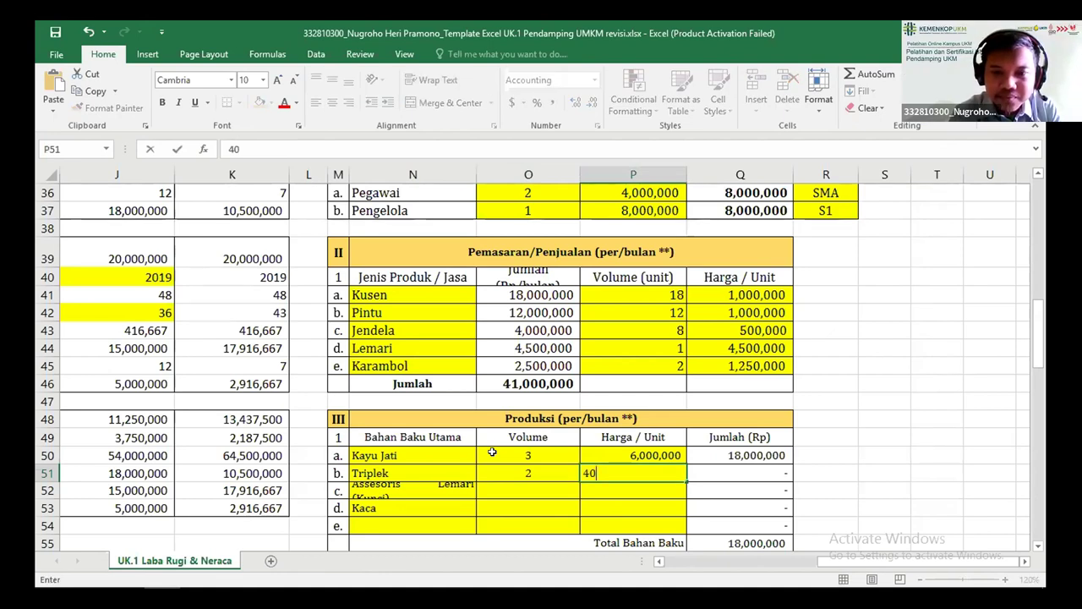
{"action": "type", "text": ",000"}
{"action": "key", "text": "ctrl+Return"}
{"action": "key", "text": "Right"}
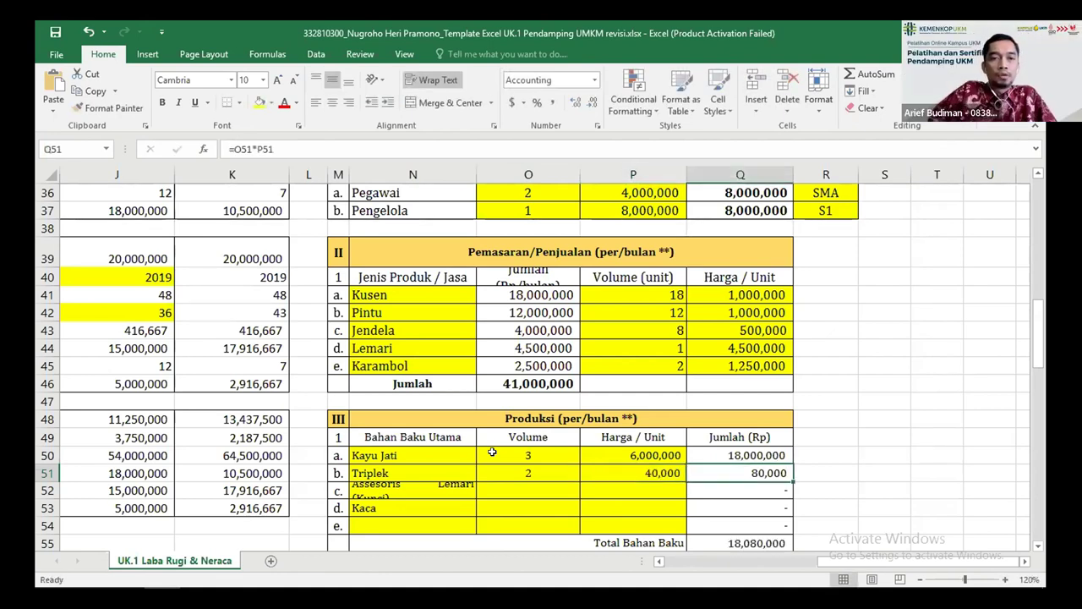
Correct the Triplek unit price under Bahan Baku Utama to 400,000
{"action": "key", "text": "Left"}
{"action": "key", "text": "Left"}
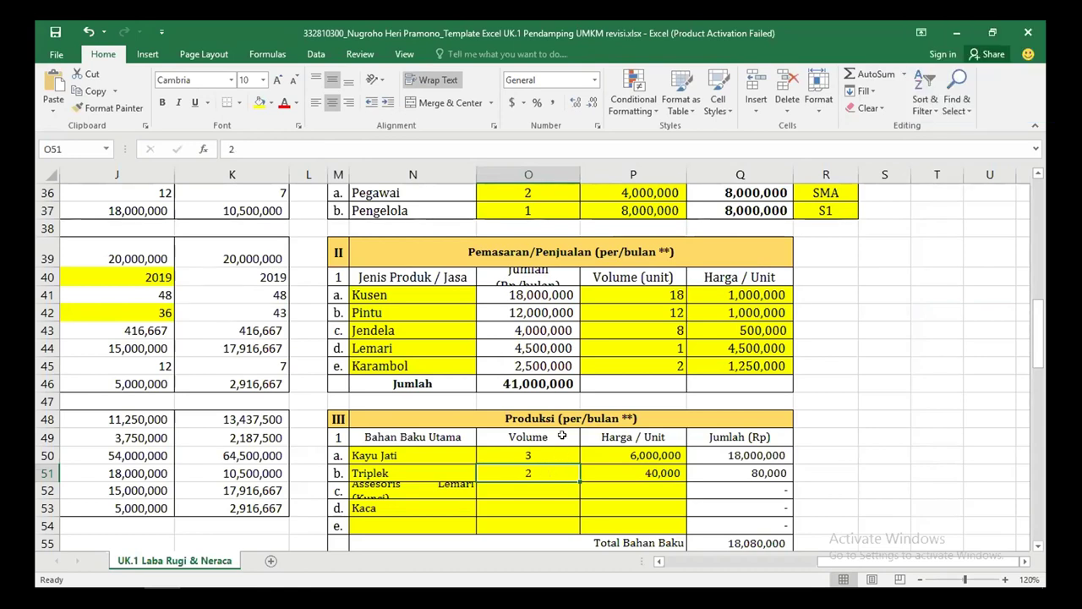
{"action": "scroll", "coordinate": [561, 435], "scroll_direction": "down", "scroll_amount": 1}
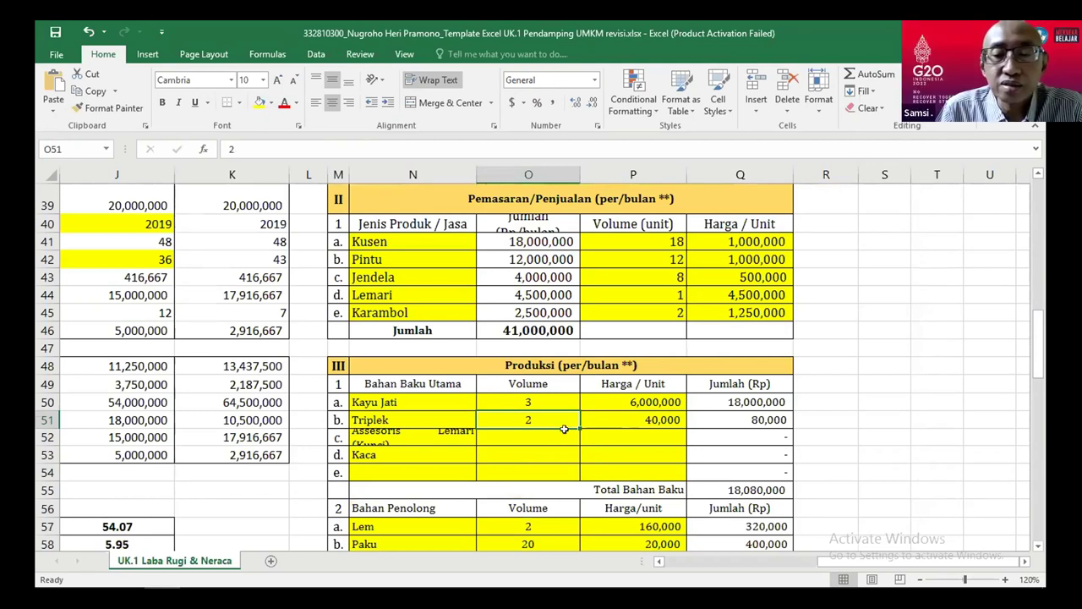
{"action": "left_click", "coordinate": [649, 416]}
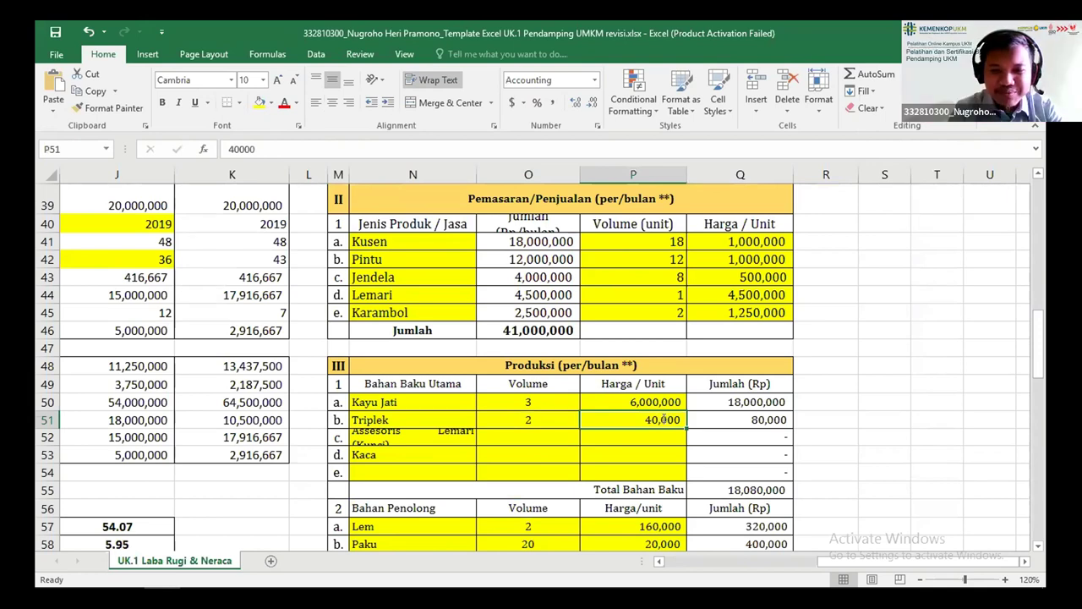
{"action": "type", "text": "400000"}
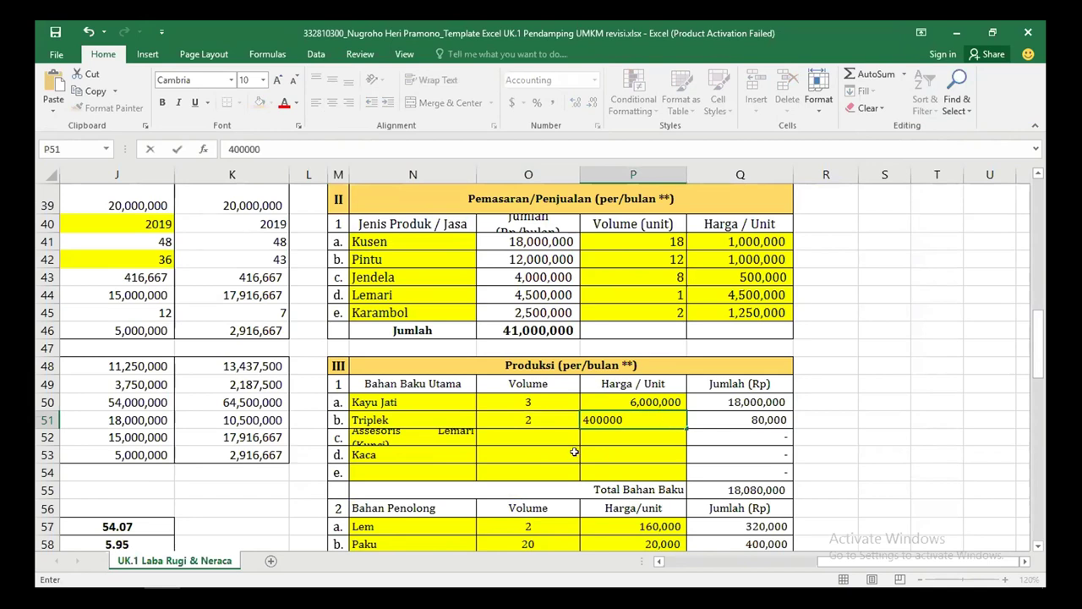
{"action": "key", "text": "Tab"}
{"action": "left_click", "coordinate": [538, 423]}
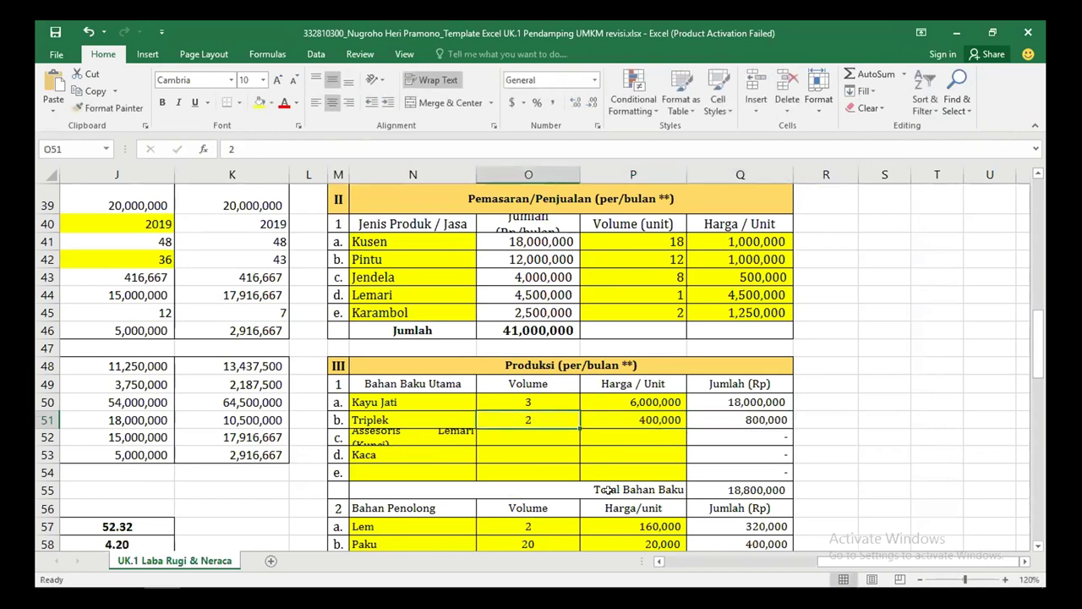
Enter a volume of 2 for the Assesoris Lemari (Kunci) material
{"action": "left_click", "coordinate": [532, 435]}
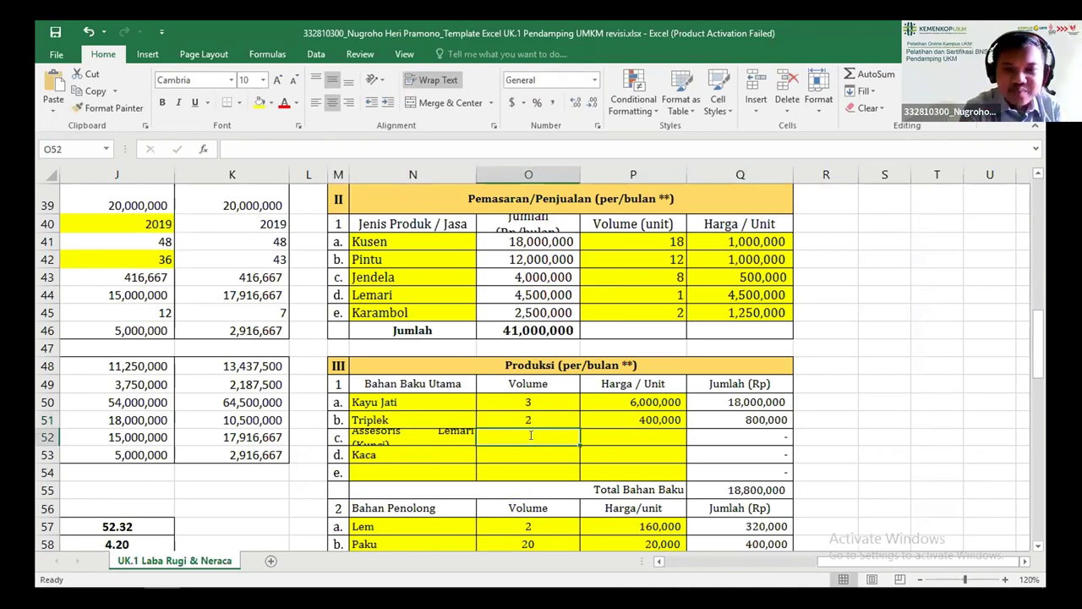
{"action": "type", "text": "1"}
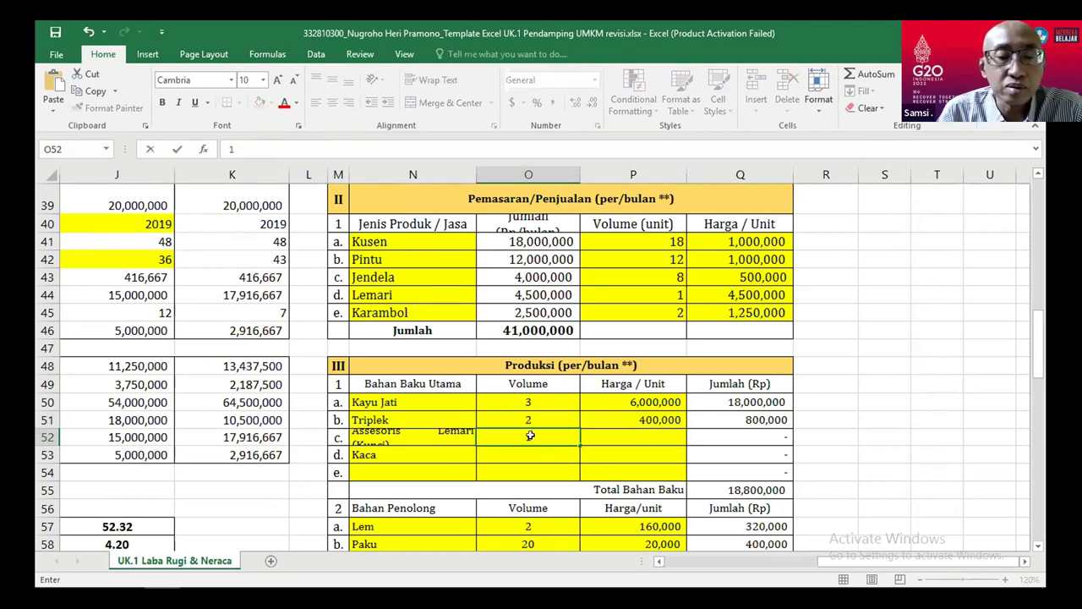
{"action": "key", "text": "BackSpace"}
{"action": "type", "text": "2"}
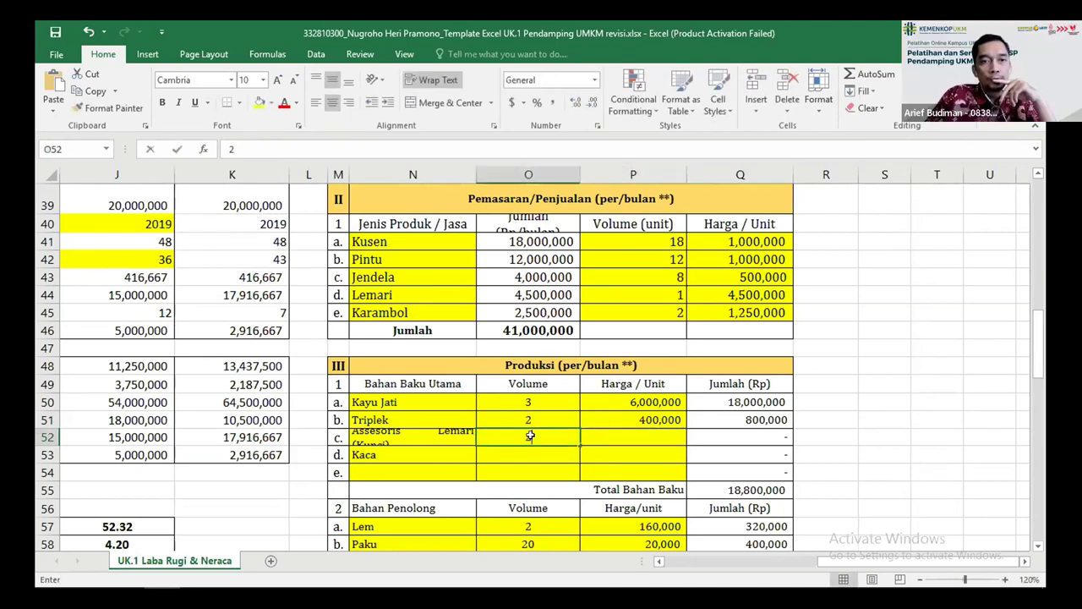
{"action": "key", "text": "Tab"}
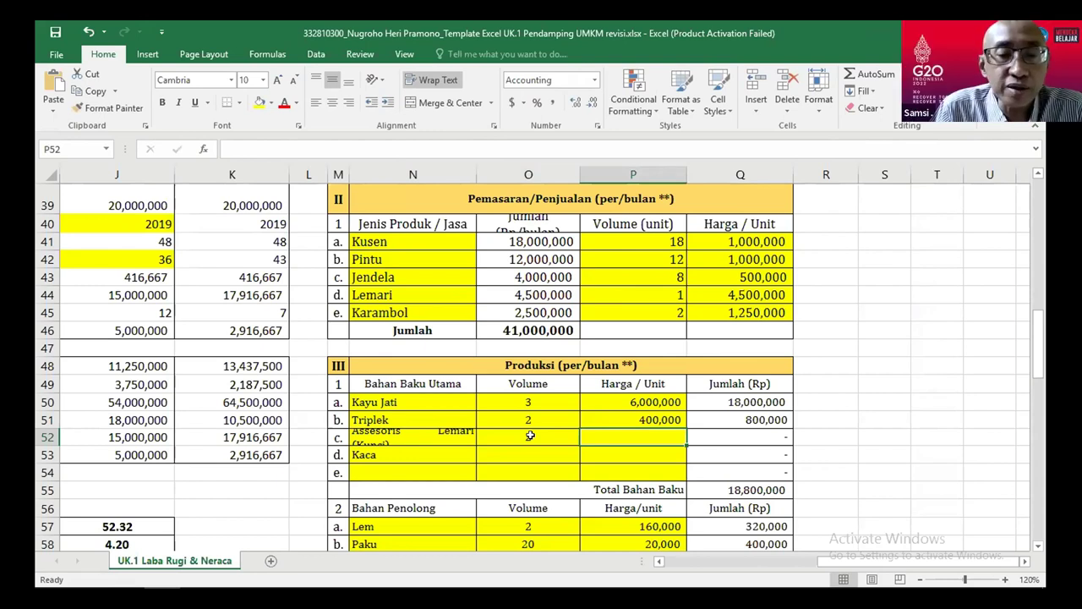
Set the Assesoris Lemari (Kunci) volume to 21 and its unit price to 120,000
{"action": "left_click", "coordinate": [529, 435]}
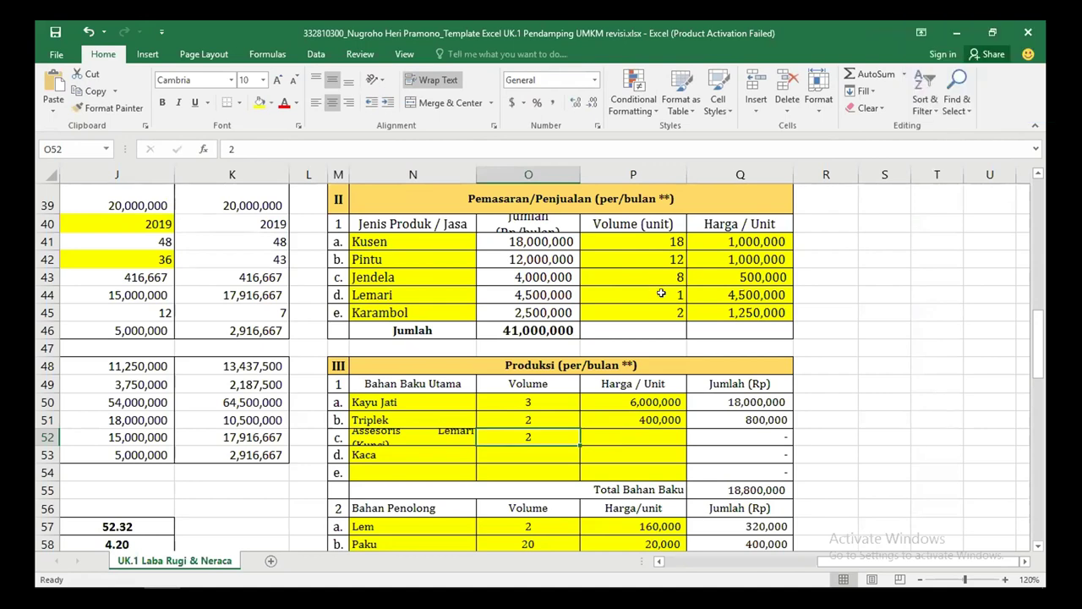
{"action": "double_click", "coordinate": [550, 432]}
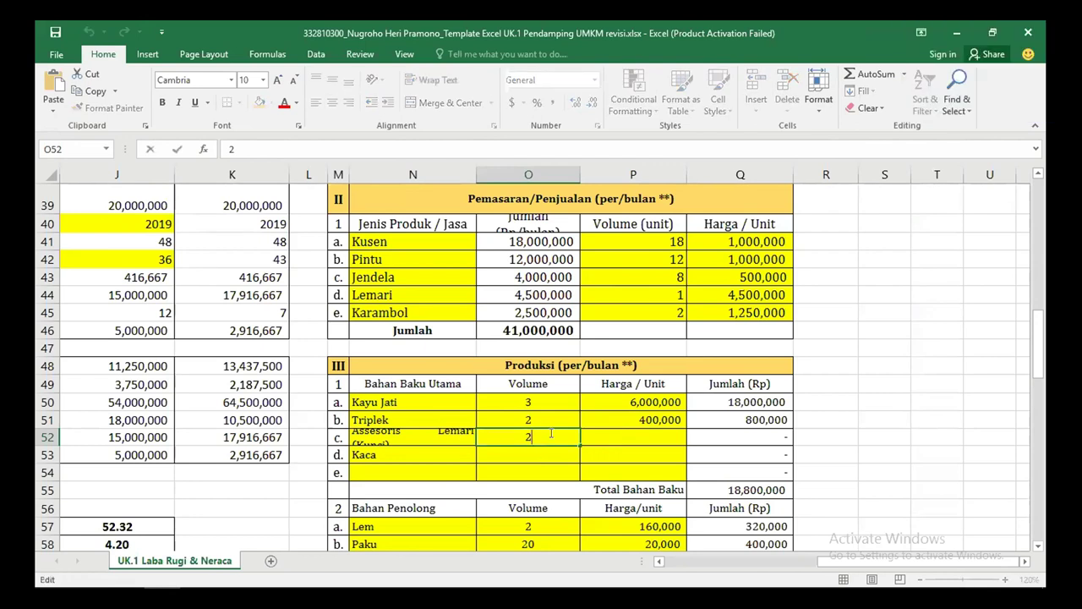
{"action": "type", "text": "1"}
{"action": "key", "text": "Tab"}
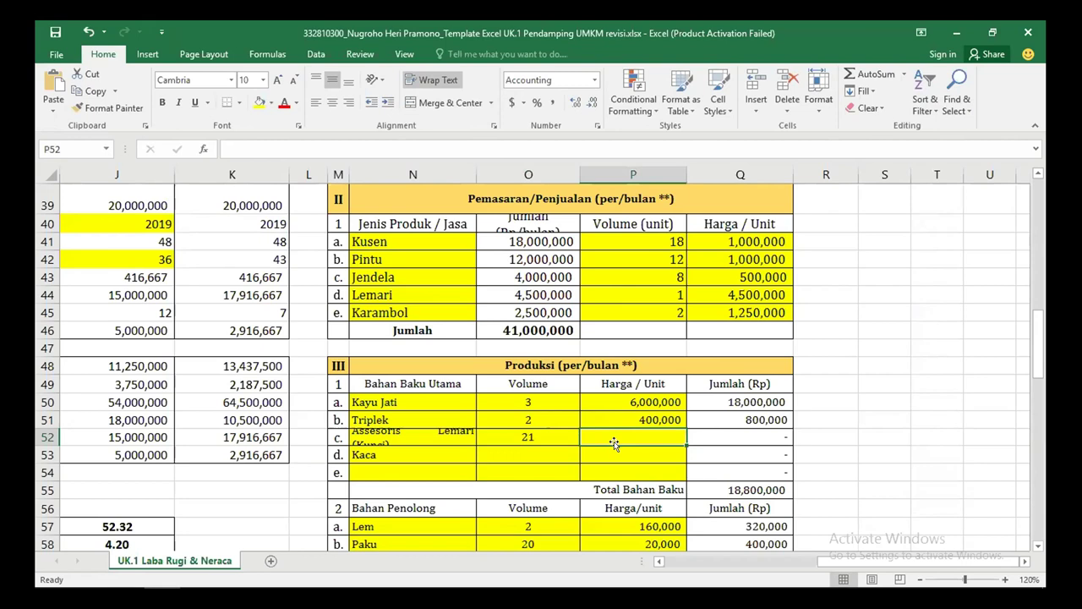
{"action": "type", "text": "120"}
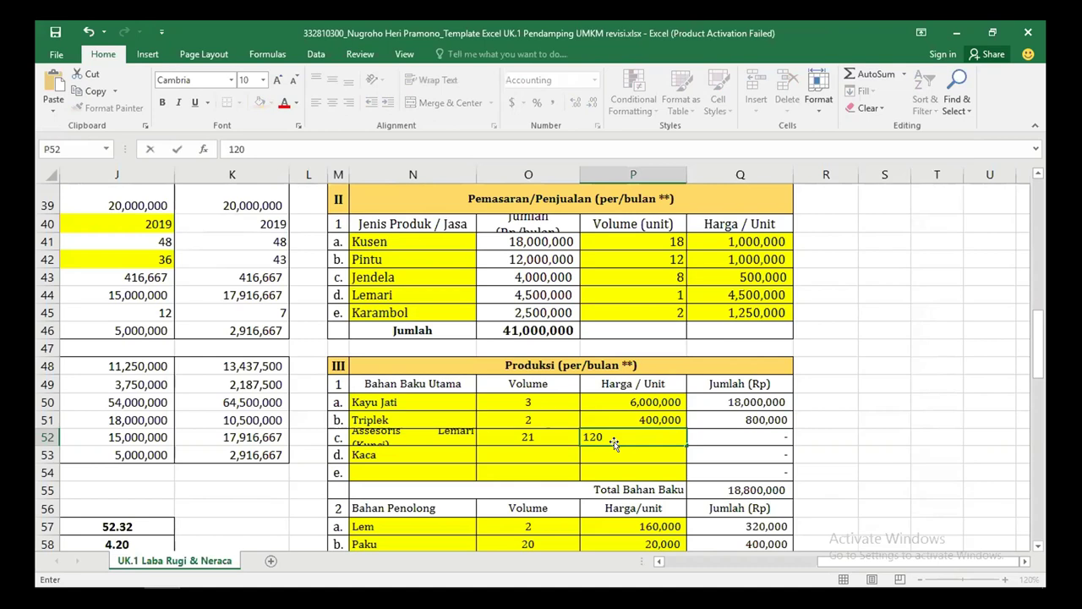
{"action": "type", "text": "000"}
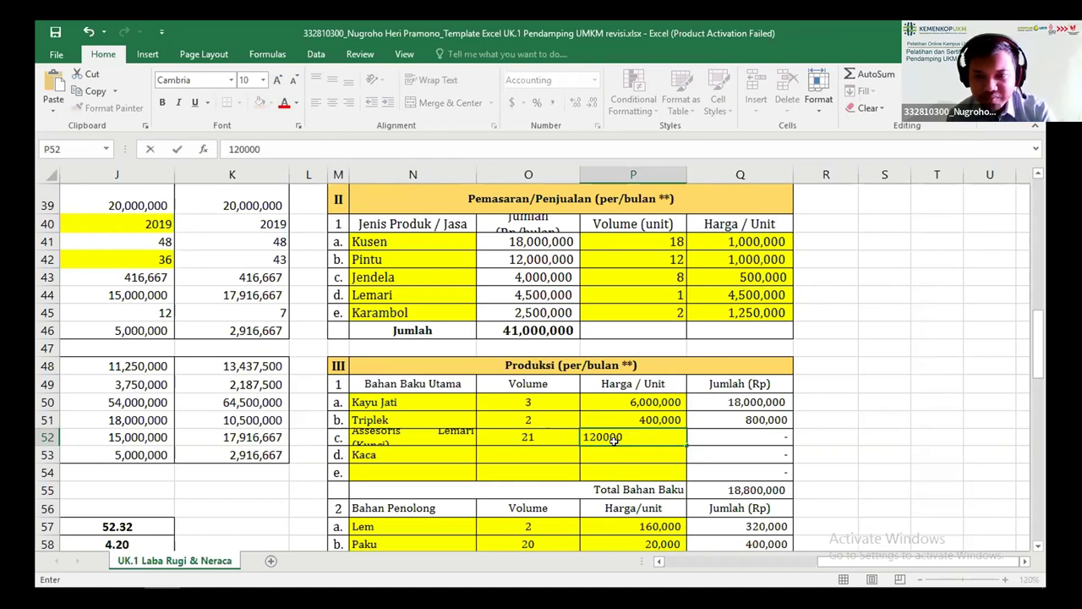
{"action": "key", "text": "Tab"}
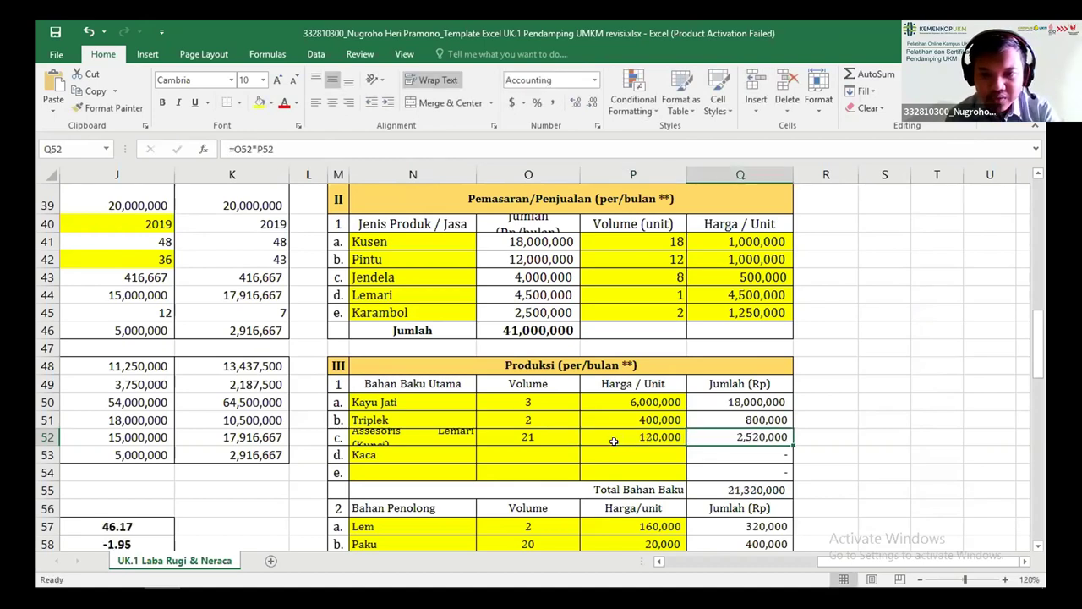
Enter a volume of 3 and a unit price of 240,000 for Kaca under Bahan Baku Utama
{"action": "key", "text": "Down"}
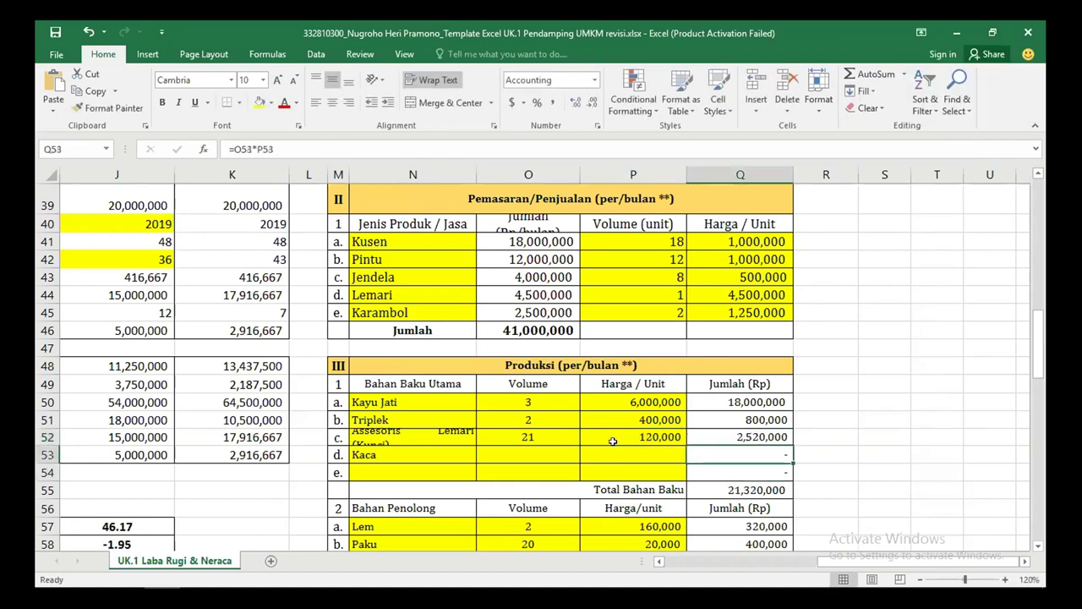
{"action": "key", "text": "Left"}
{"action": "key", "text": "Left"}
{"action": "key", "text": "Left"}
{"action": "key", "text": "Right"}
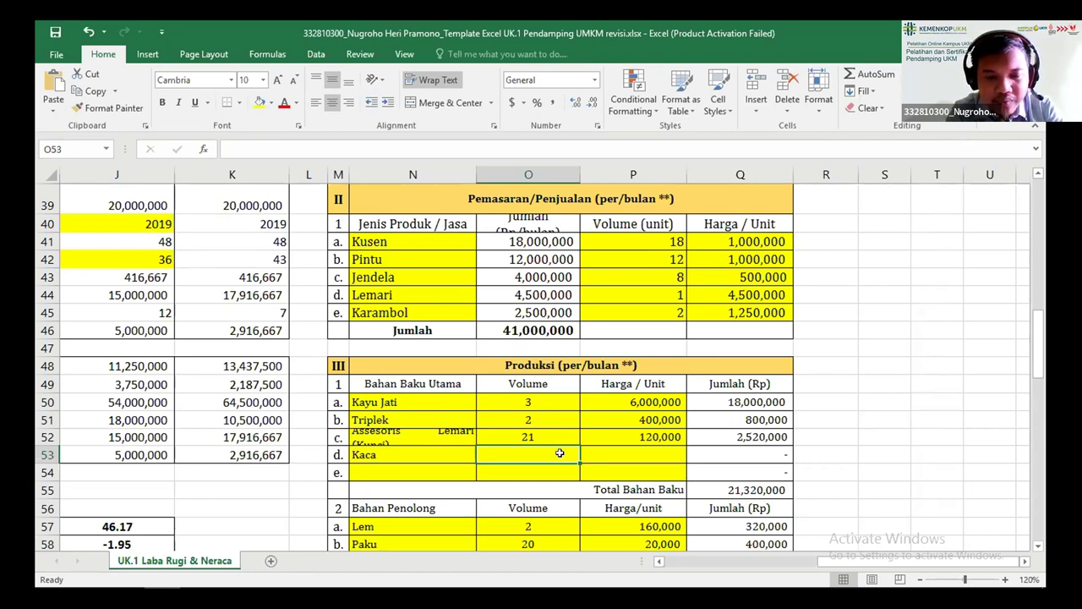
{"action": "type", "text": "3"}
{"action": "key", "text": "Tab"}
{"action": "type", "text": "240"}
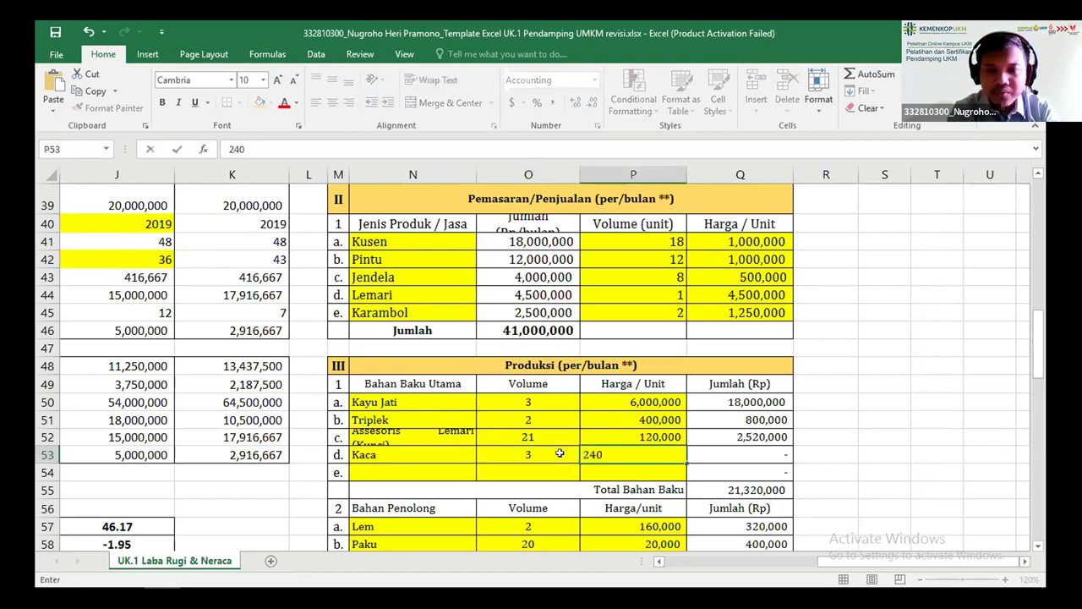
{"action": "type", "text": "000"}
{"action": "key", "text": "Return"}
{"action": "key", "text": "Return"}
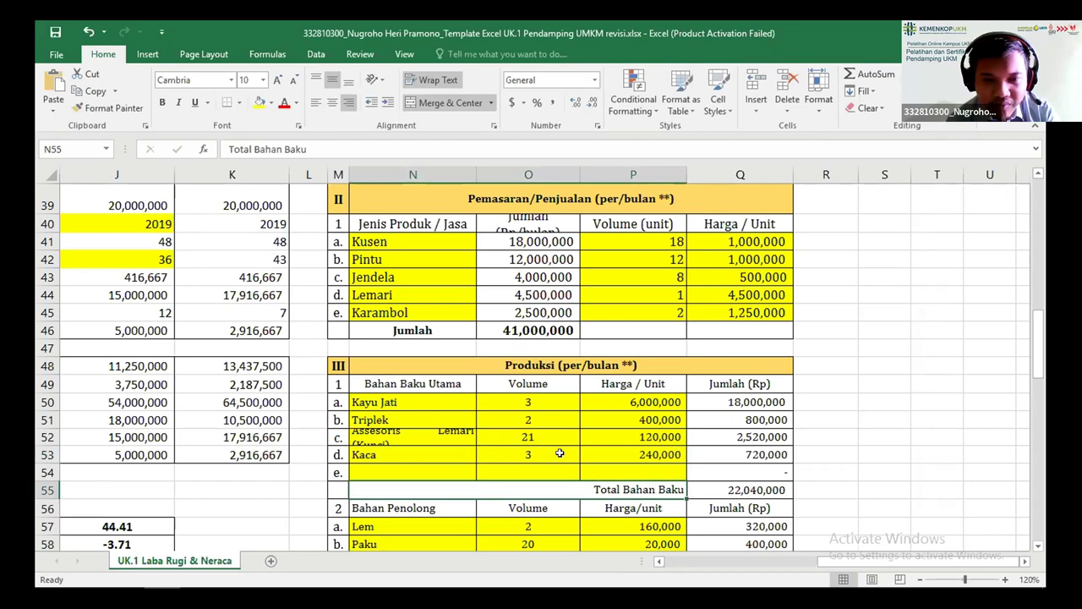
Check the Bahan Penolong rows for materials with missing volumes and unit prices
{"action": "key", "text": "Down"}
{"action": "key", "text": "Down"}
{"action": "key", "text": "Down"}
{"action": "key", "text": "Down"}
{"action": "key", "text": "Down"}
{"action": "key", "text": "Right"}
{"action": "key", "text": "Down"}
{"action": "key", "text": "Down"}
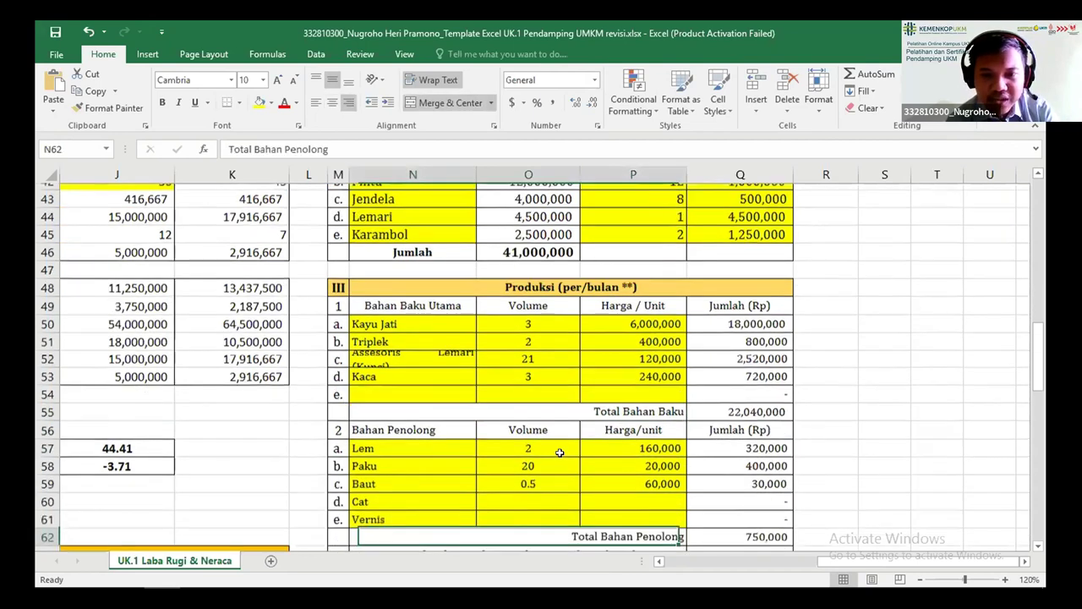
{"action": "key", "text": "Up"}
{"action": "key", "text": "Up"}
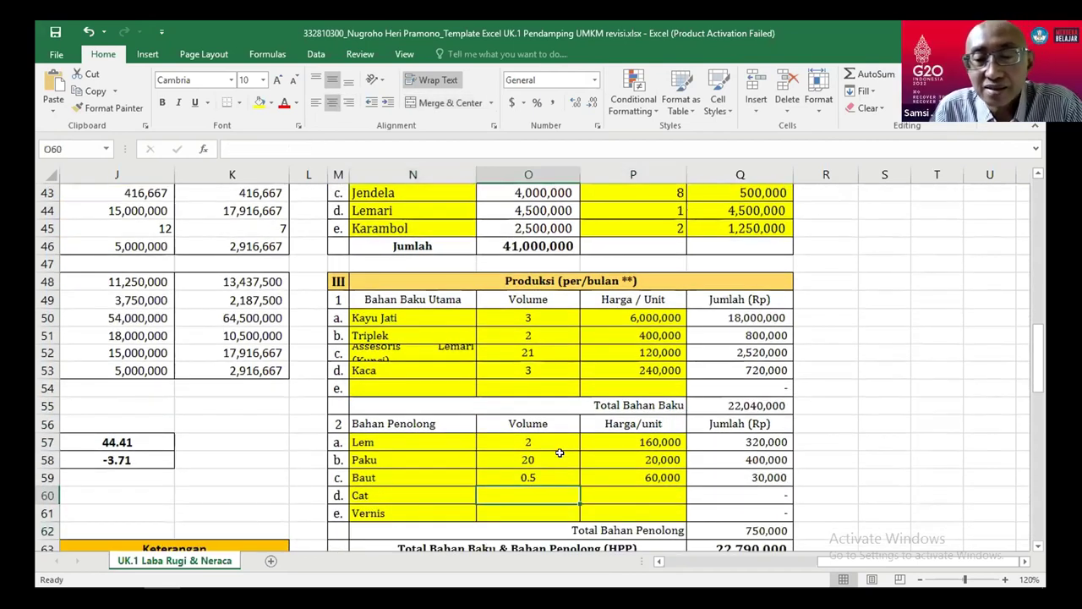
{"action": "key", "text": "Down"}
{"action": "key", "text": "Down"}
{"action": "key", "text": "Down"}
{"action": "key", "text": "Down"}
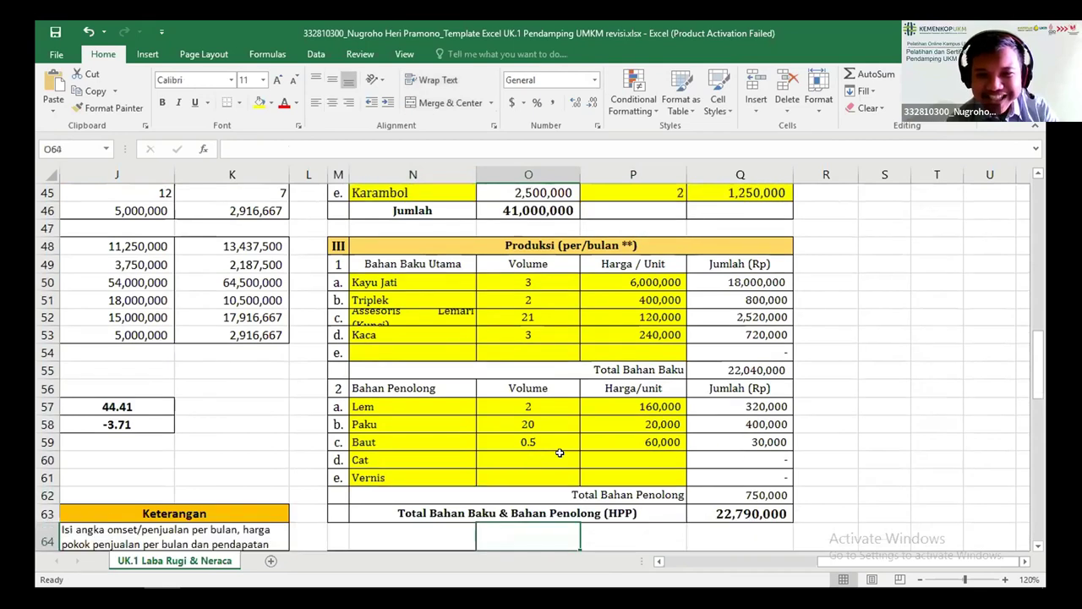
{"action": "key", "text": "Up"}
{"action": "key", "text": "Up"}
{"action": "key", "text": "Up"}
{"action": "key", "text": "Up"}
{"action": "key", "text": "Up"}
{"action": "key", "text": "Up"}
{"action": "key", "text": "Up"}
{"action": "key", "text": "Up"}
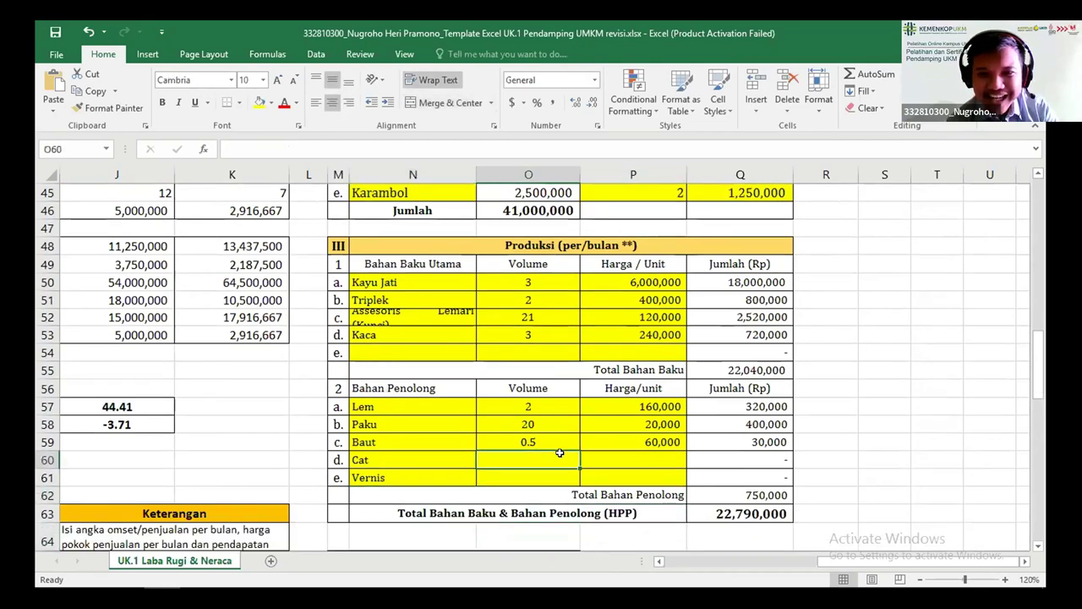
{"action": "key", "text": "Up"}
{"action": "key", "text": "Up"}
{"action": "key", "text": "Up"}
{"action": "key", "text": "Up"}
{"action": "key", "text": "Down"}
{"action": "key", "text": "Down"}
{"action": "left_click", "coordinate": [560, 453]}
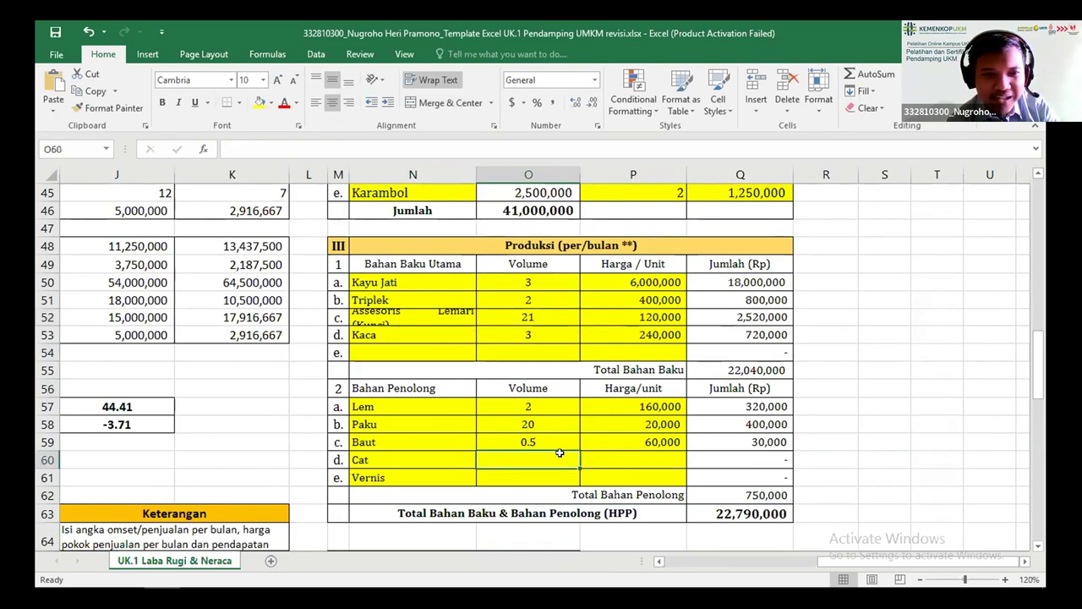
{"action": "key", "text": "Down"}
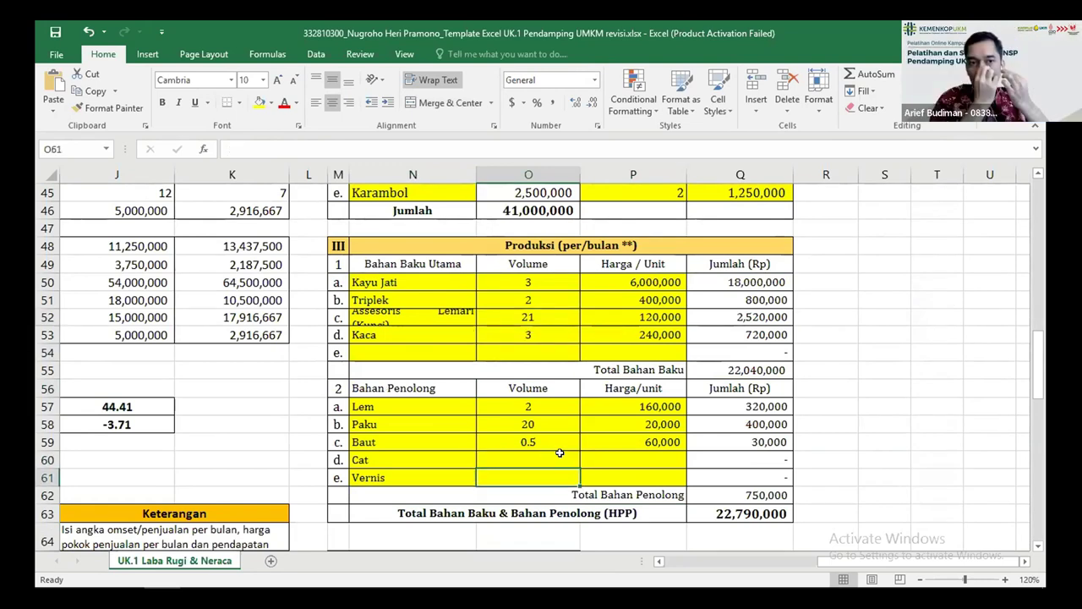
{"action": "left_click", "coordinate": [560, 453]}
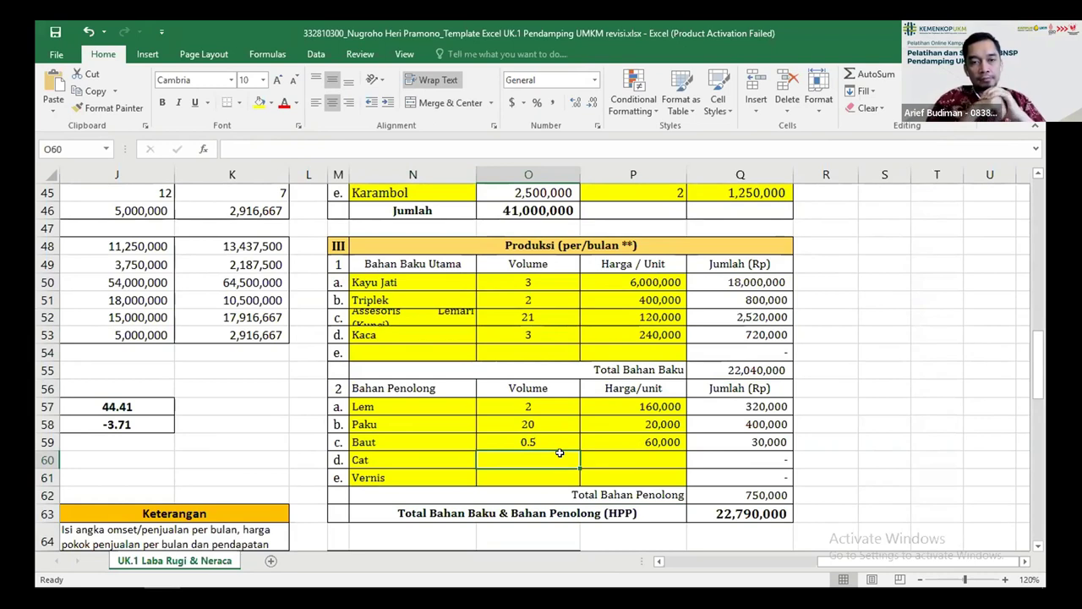
{"action": "key", "text": "Up"}
Enter a volume of 2 and a unit price of 200,000 for Cat under Bahan Penolong
{"action": "left_click", "coordinate": [559, 453]}
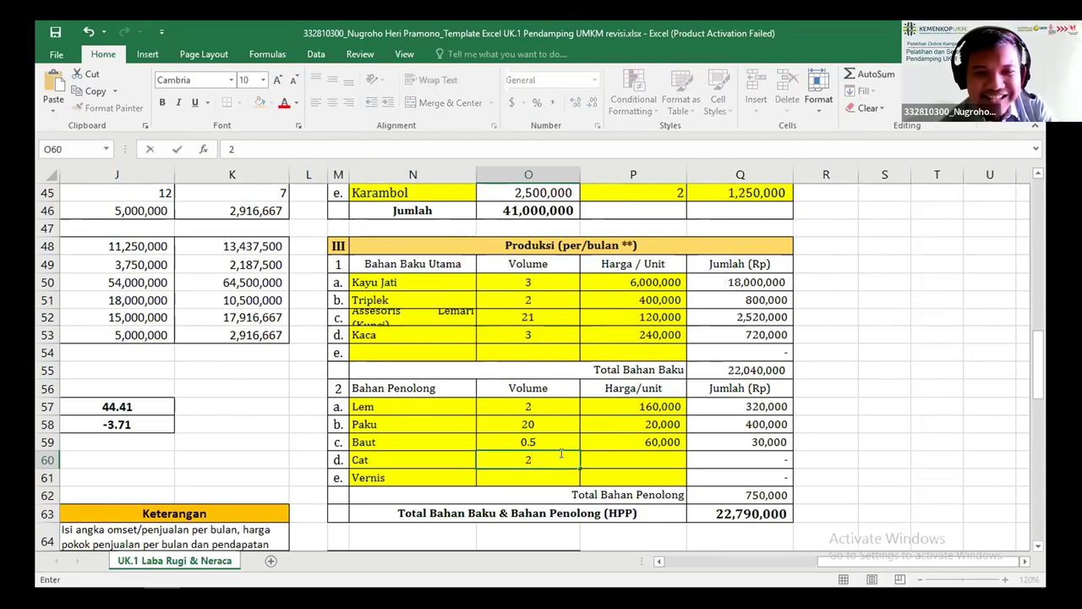
{"action": "key", "text": "Tab"}
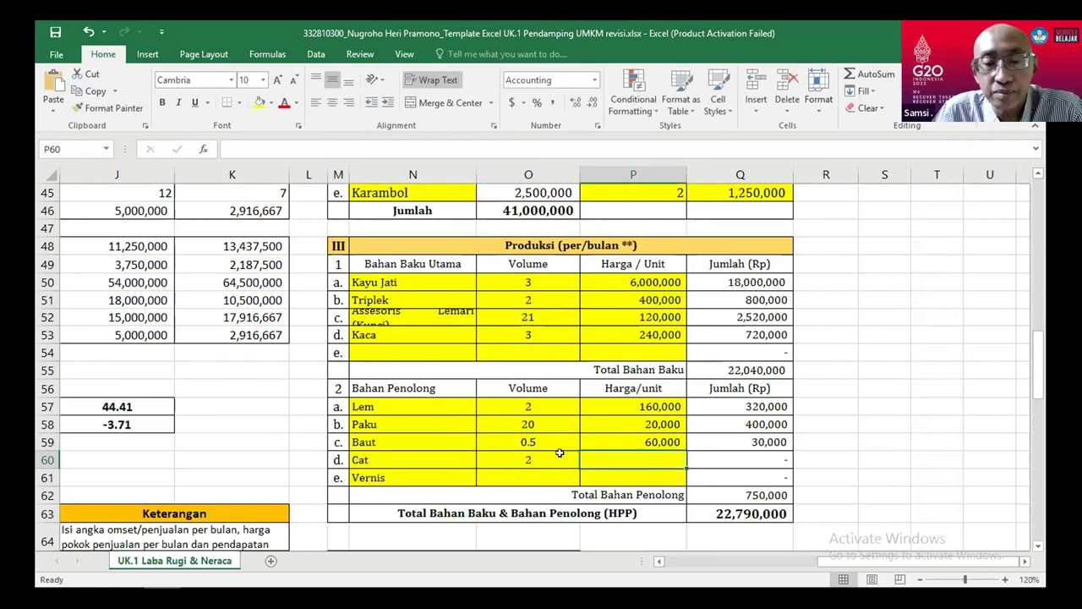
{"action": "type", "text": "200000"}
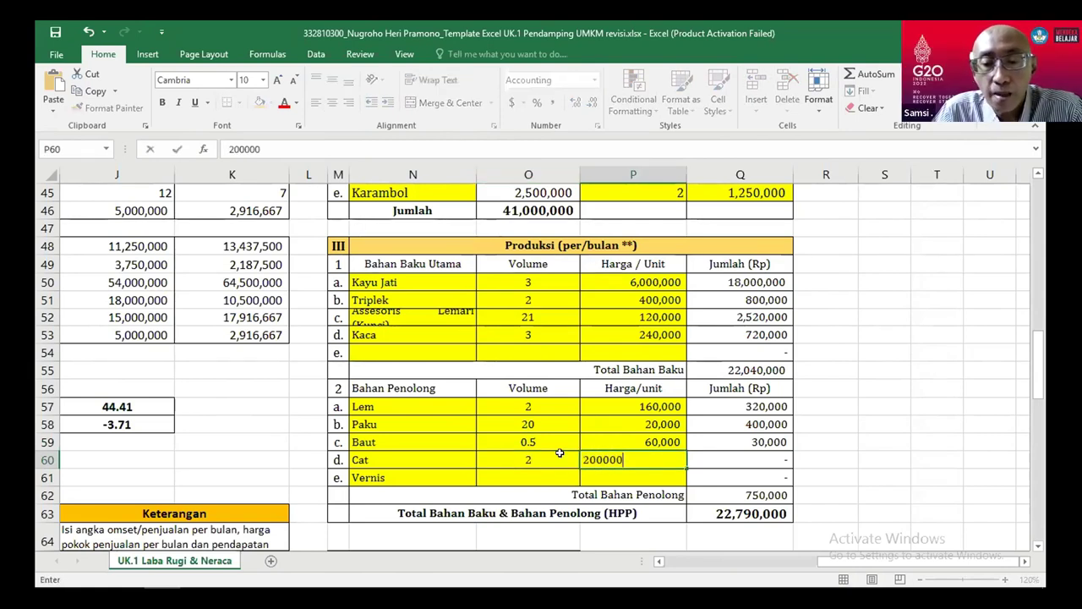
{"action": "key", "text": "Return"}
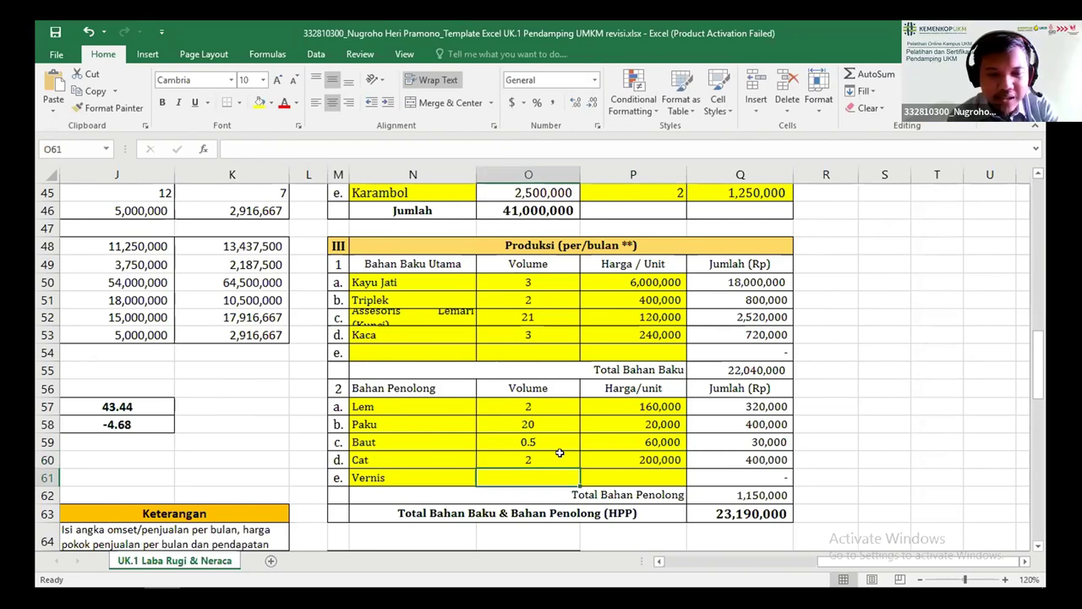
Enter a volume of 2 and a unit price of 250,000 for Vernis under Bahan Penolong
{"action": "type", "text": "2"}
{"action": "key", "text": "Tab"}
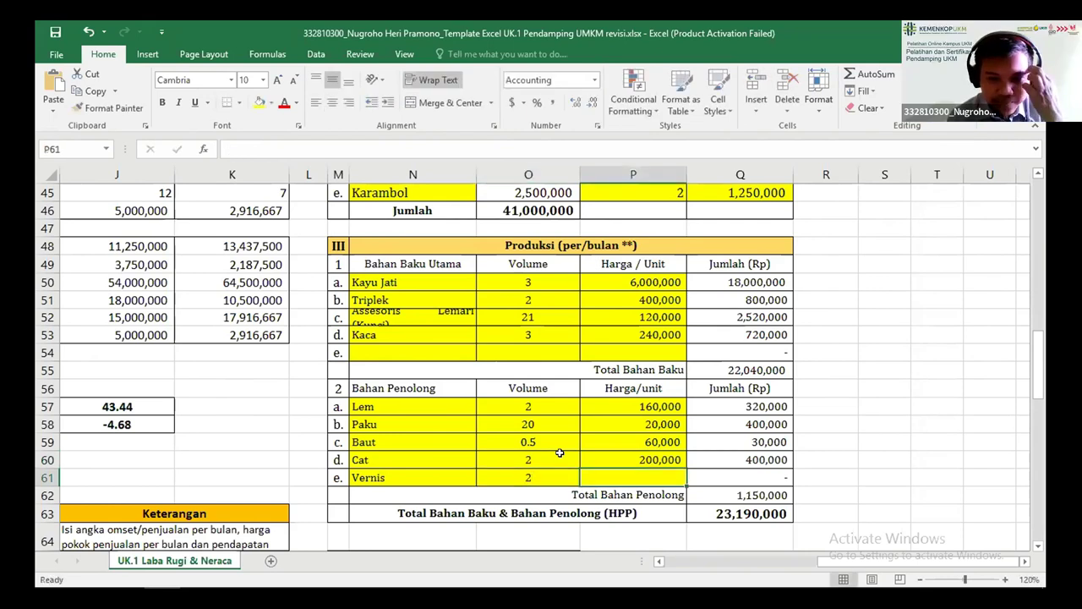
{"action": "type", "text": "2"}
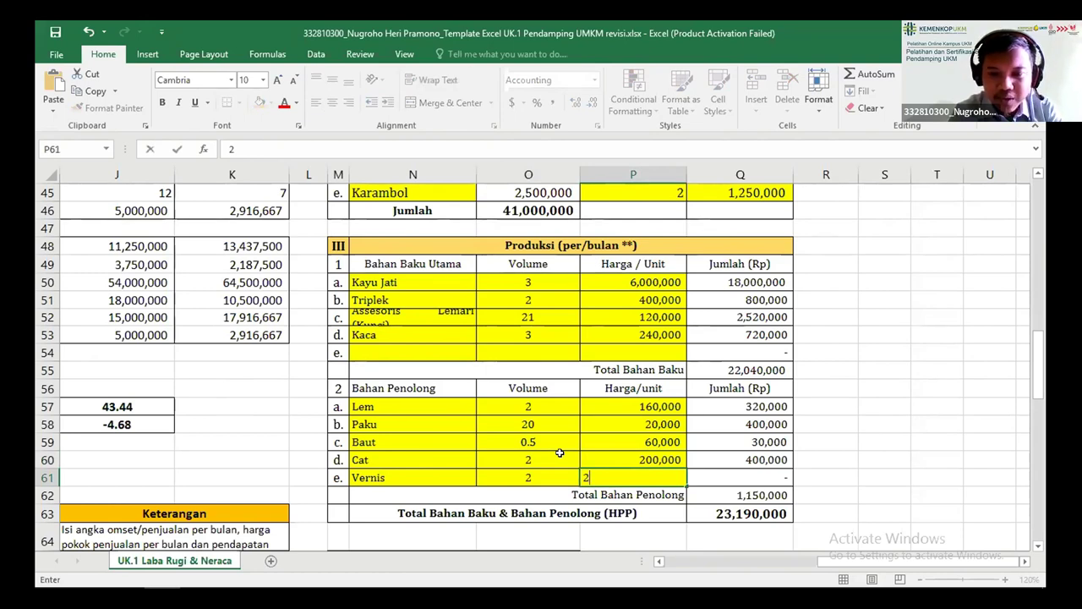
{"action": "type", "text": "50,"}
{"action": "type", "text": "0000"}
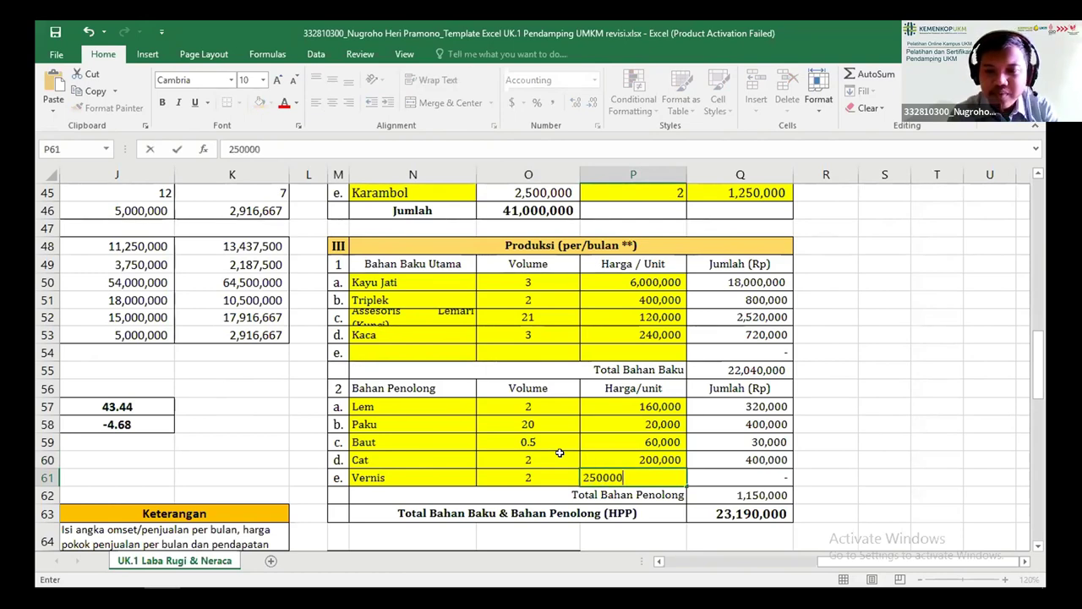
{"action": "key", "text": "Return"}
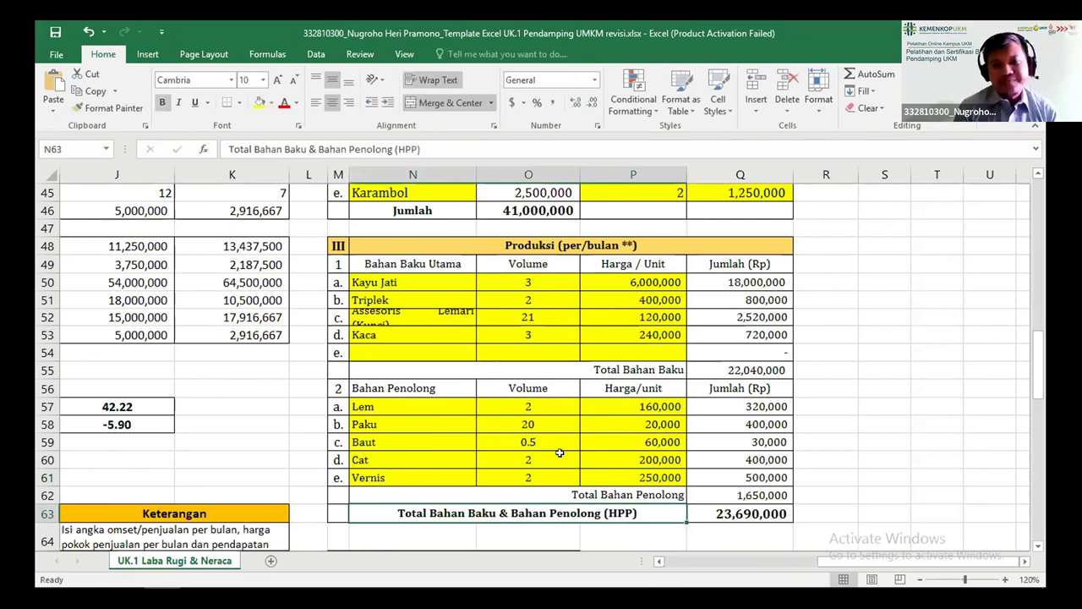
Review the Bahan Penolong volumes, the monthly sales table and the Bahan Baku Utama volumes
{"action": "left_click", "coordinate": [560, 451]}
{"action": "key", "text": "Up"}
{"action": "key", "text": "Up"}
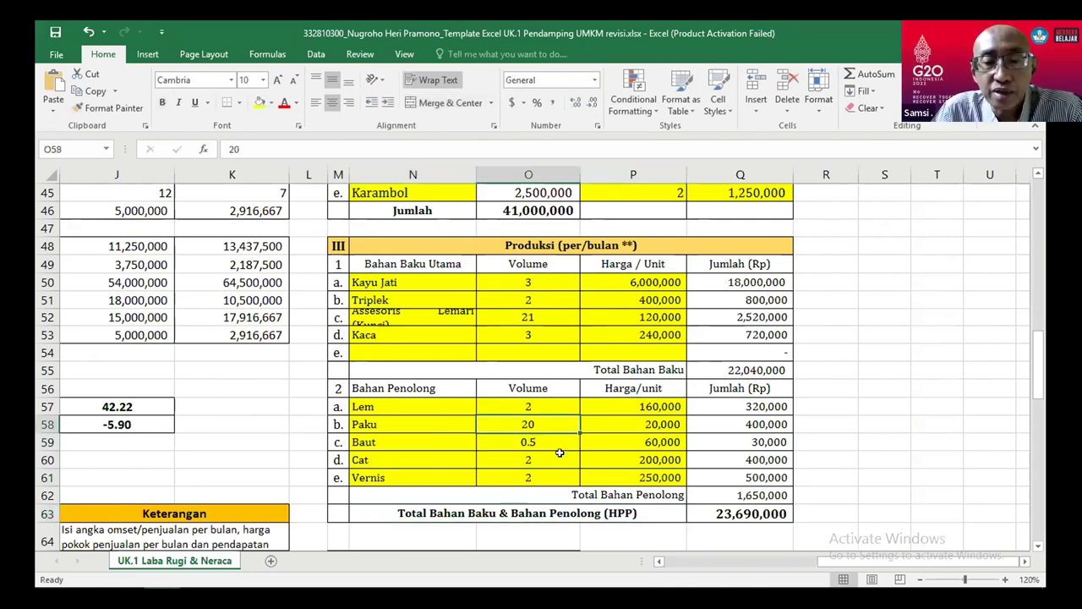
{"action": "left_click", "coordinate": [560, 451]}
{"action": "key", "text": "Down"}
{"action": "key", "text": "Down"}
{"action": "key", "text": "Page_Up"}
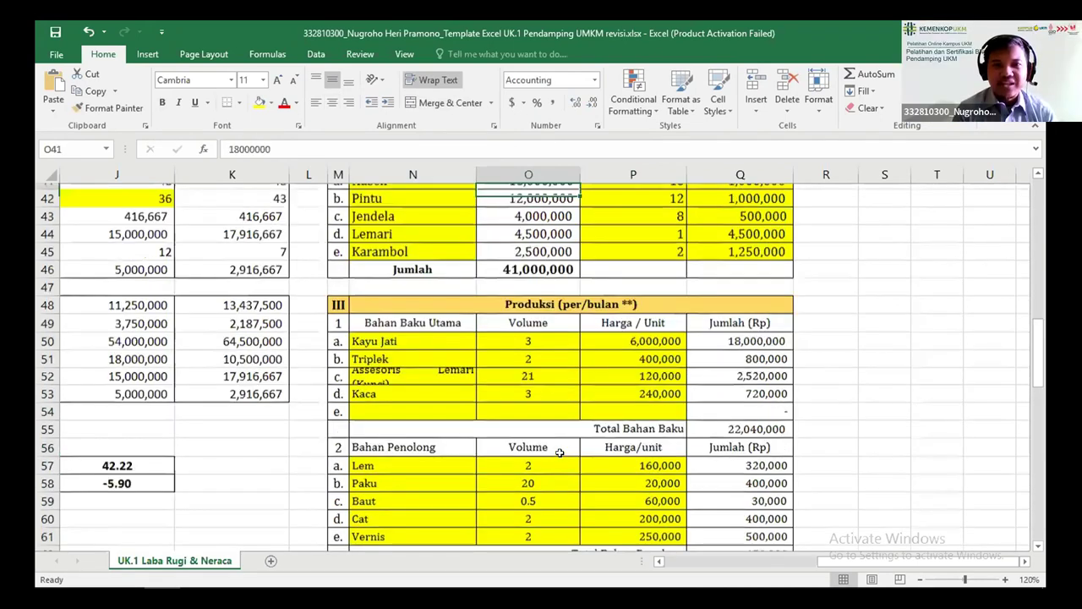
{"action": "scroll", "coordinate": [559, 453], "scroll_direction": "up", "scroll_amount": 2}
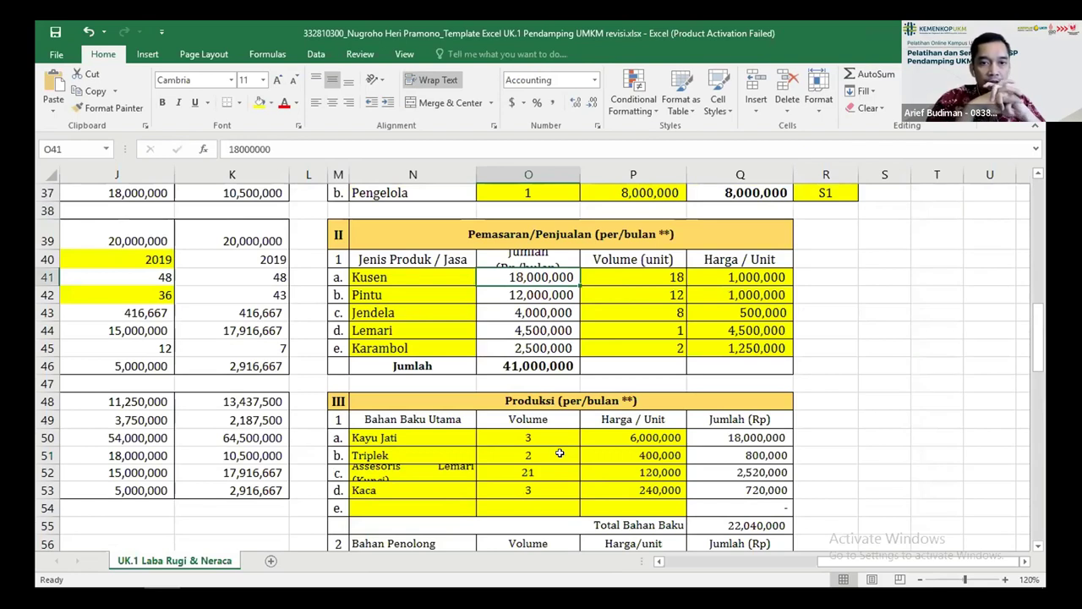
{"action": "key", "text": "Down"}
{"action": "key", "text": "Down"}
{"action": "key", "text": "Down"}
{"action": "key", "text": "Down"}
{"action": "key", "text": "Down"}
{"action": "left_click", "coordinate": [560, 454]}
{"action": "key", "text": "Up"}
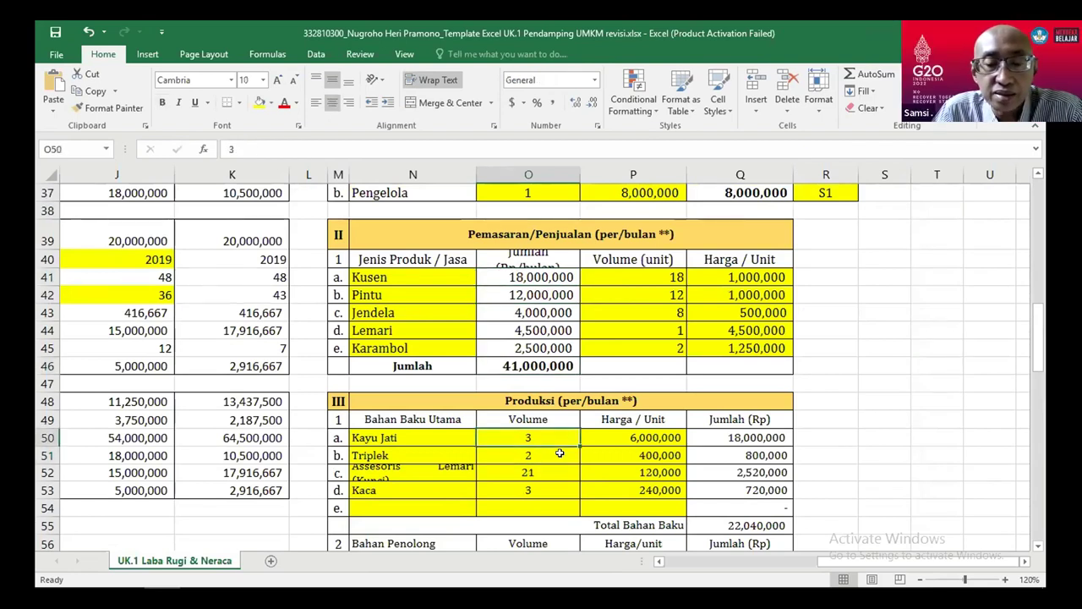
Examine the sales, Harga Pokok Penjualan and gross profit rows of the Laba/Rugi report
{"action": "key", "text": "Up"}
{"action": "key", "text": "Up"}
{"action": "key", "text": "Up"}
{"action": "key", "text": "Up"}
{"action": "key", "text": "Left"}
{"action": "key", "text": "Left"}
{"action": "key", "text": "Left"}
{"action": "key", "text": "Left"}
{"action": "key", "text": "Left"}
{"action": "key", "text": "Left"}
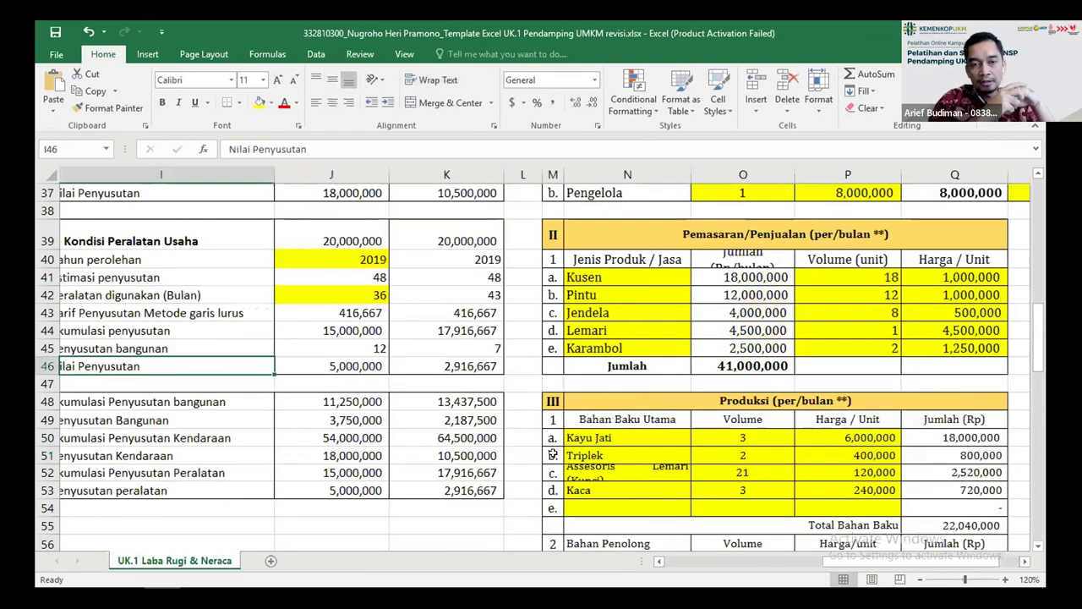
{"action": "key", "text": "Left"}
{"action": "key", "text": "Left"}
{"action": "key", "text": "Left"}
{"action": "key", "text": "Left"}
{"action": "key", "text": "Left"}
{"action": "key", "text": "Left"}
{"action": "key", "text": "Up"}
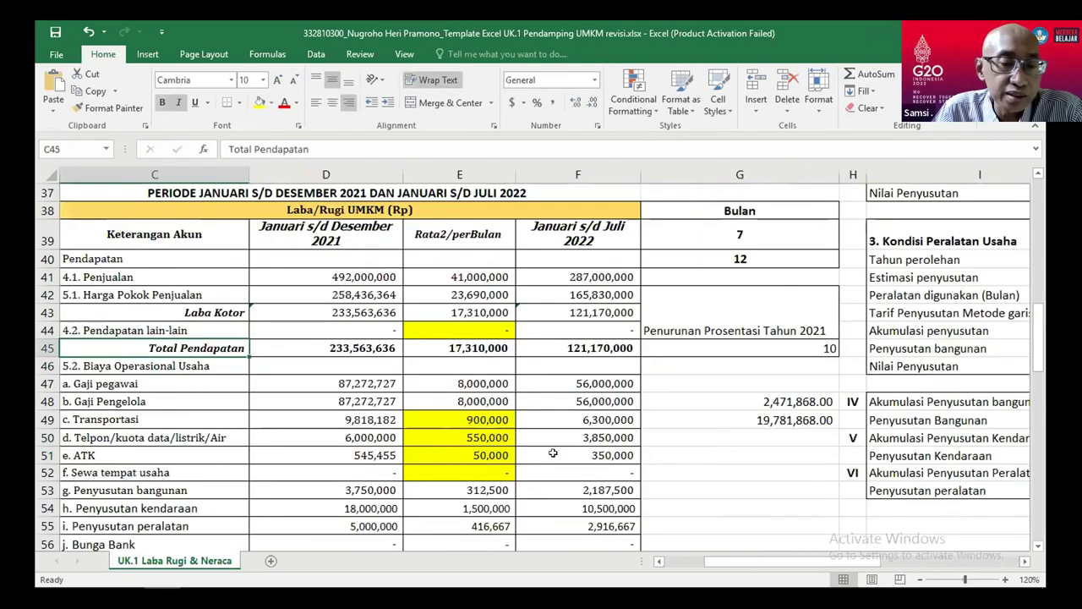
Examine the balance sheet's total assets, liabilities, capital and Laba Rugi rows
{"action": "key", "text": "Up"}
{"action": "key", "text": "Up"}
{"action": "key", "text": "Up"}
{"action": "key", "text": "Up"}
{"action": "key", "text": "Up"}
{"action": "key", "text": "Up"}
{"action": "key", "text": "Up"}
{"action": "key", "text": "Up"}
{"action": "key", "text": "Up"}
{"action": "key", "text": "Up"}
{"action": "key", "text": "Up"}
{"action": "key", "text": "Up"}
{"action": "key", "text": "Up"}
{"action": "key", "text": "Up"}
{"action": "key", "text": "Up"}
{"action": "key", "text": "Up"}
{"action": "key", "text": "Up"}
{"action": "key", "text": "Up"}
{"action": "key", "text": "Up"}
{"action": "key", "text": "Up"}
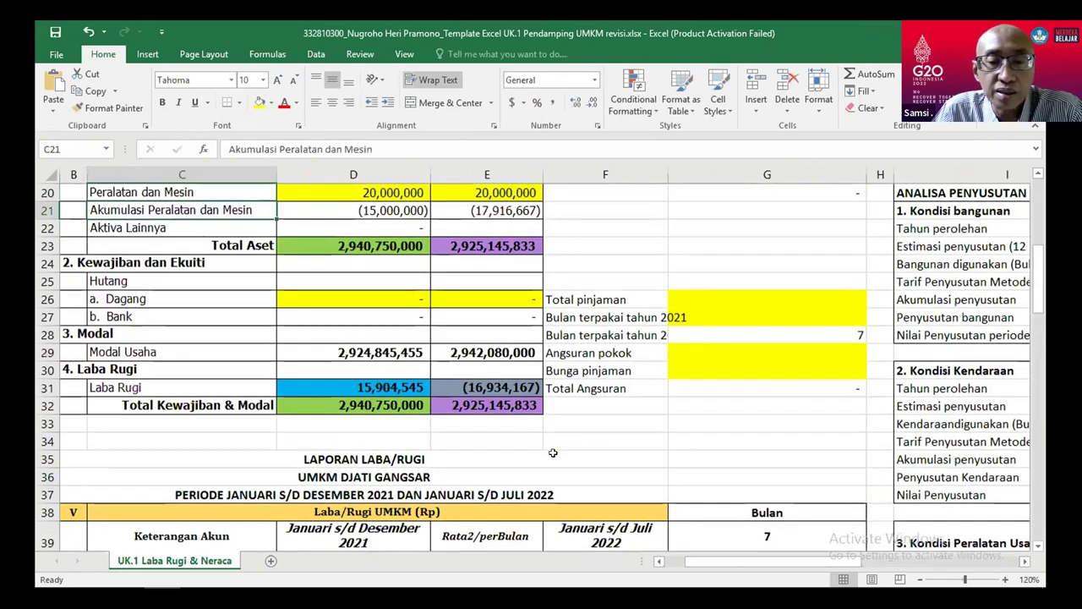
Examine the Laba/Rugi report's operating costs, Total Biaya and net profit before and after tax
{"action": "key", "text": "Down"}
{"action": "key", "text": "Down"}
{"action": "key", "text": "Down"}
{"action": "key", "text": "Down"}
{"action": "key", "text": "Down"}
{"action": "key", "text": "Down"}
{"action": "key", "text": "Down"}
{"action": "key", "text": "Down"}
{"action": "key", "text": "Down"}
{"action": "key", "text": "Down"}
{"action": "key", "text": "Down"}
{"action": "key", "text": "Down"}
{"action": "key", "text": "Down"}
{"action": "key", "text": "Down"}
{"action": "key", "text": "Down"}
{"action": "key", "text": "Down"}
{"action": "key", "text": "Down"}
{"action": "key", "text": "Down"}
{"action": "key", "text": "Down"}
{"action": "key", "text": "Down"}
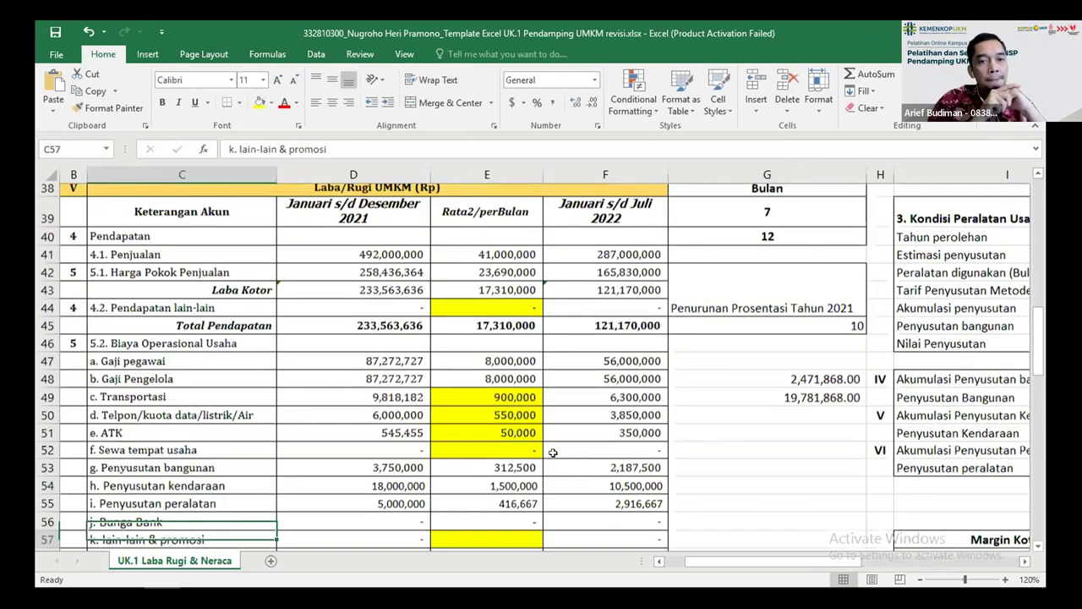
{"action": "key", "text": "Down"}
{"action": "key", "text": "Down"}
{"action": "key", "text": "Down"}
{"action": "key", "text": "Down"}
{"action": "key", "text": "Down"}
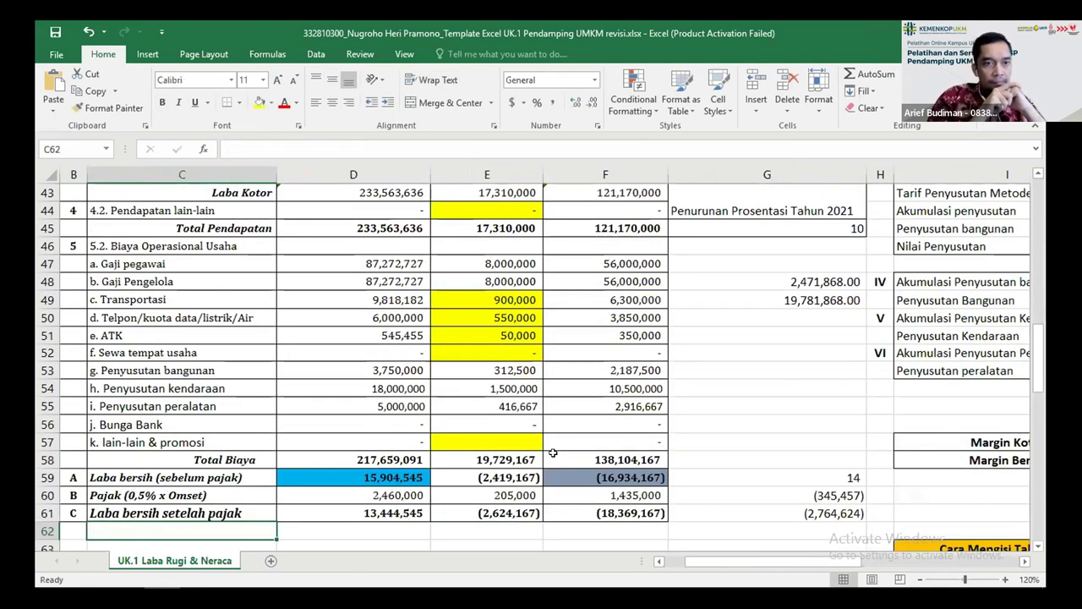
{"action": "key", "text": "Up"}
{"action": "key", "text": "Up"}
{"action": "key", "text": "Up"}
{"action": "key", "text": "Up"}
{"action": "key", "text": "Up"}
{"action": "key", "text": "Up"}
{"action": "key", "text": "Up"}
{"action": "key", "text": "Up"}
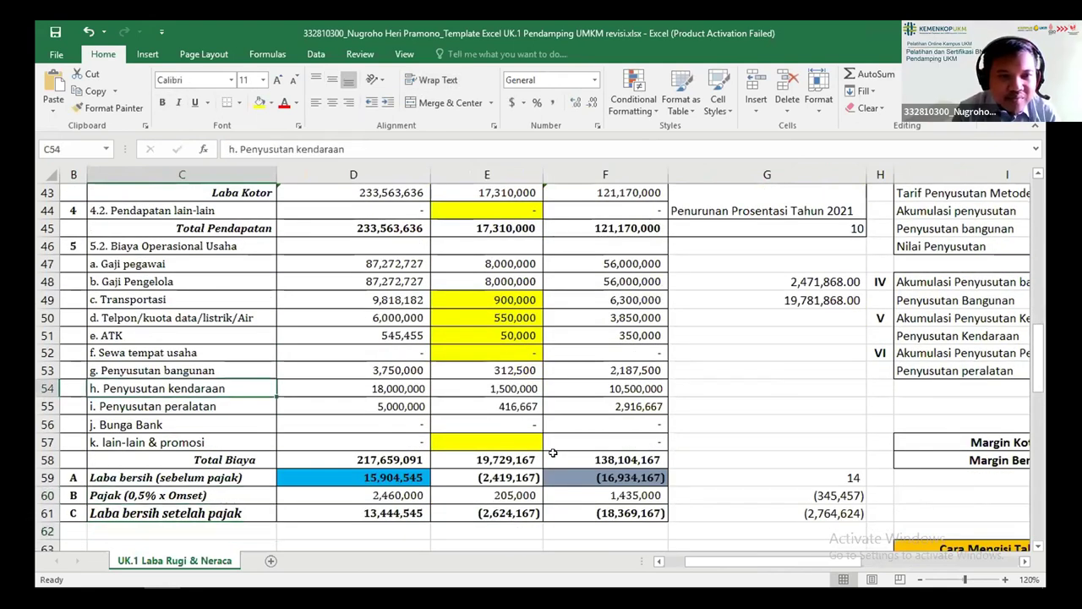
Enter 150,000 as the monthly average for lain-lain & promosi in the Laba/Rugi operating costs
{"action": "key", "text": "Up"}
{"action": "key", "text": "Up"}
{"action": "key", "text": "Up"}
{"action": "key", "text": "Up"}
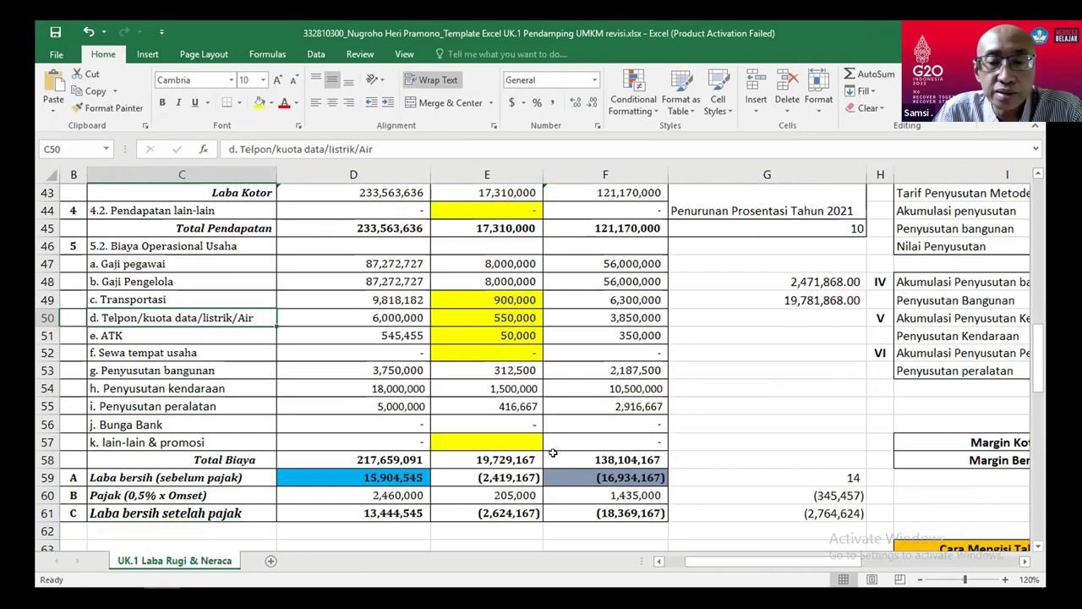
{"action": "key", "text": "Down"}
{"action": "key", "text": "Down"}
{"action": "key", "text": "Down"}
{"action": "key", "text": "Down"}
{"action": "key", "text": "Down"}
{"action": "key", "text": "Down"}
{"action": "key", "text": "Down"}
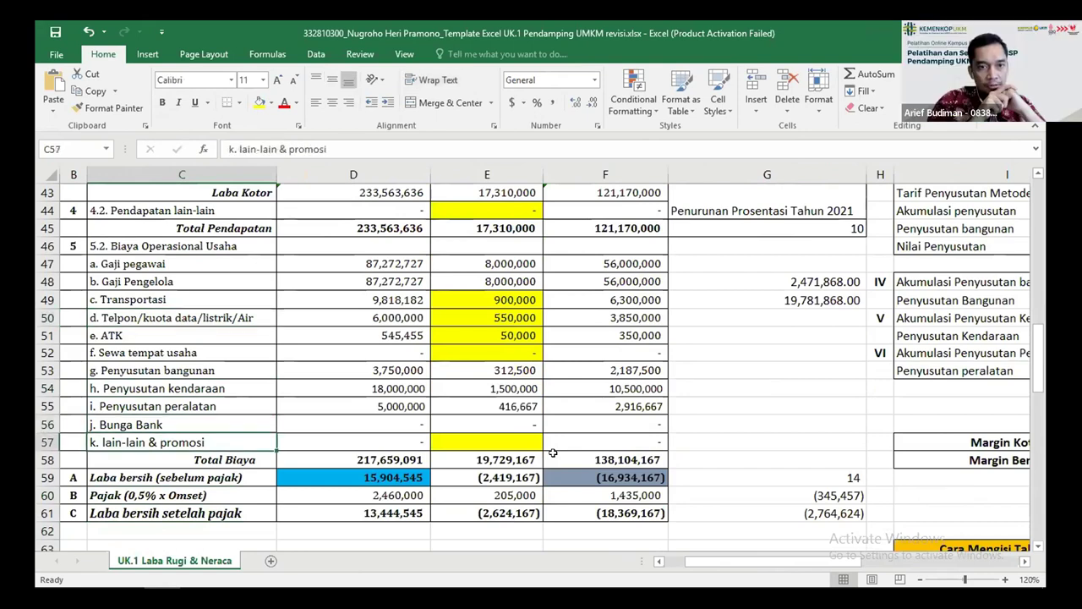
{"action": "key", "text": "Right"}
{"action": "key", "text": "Right"}
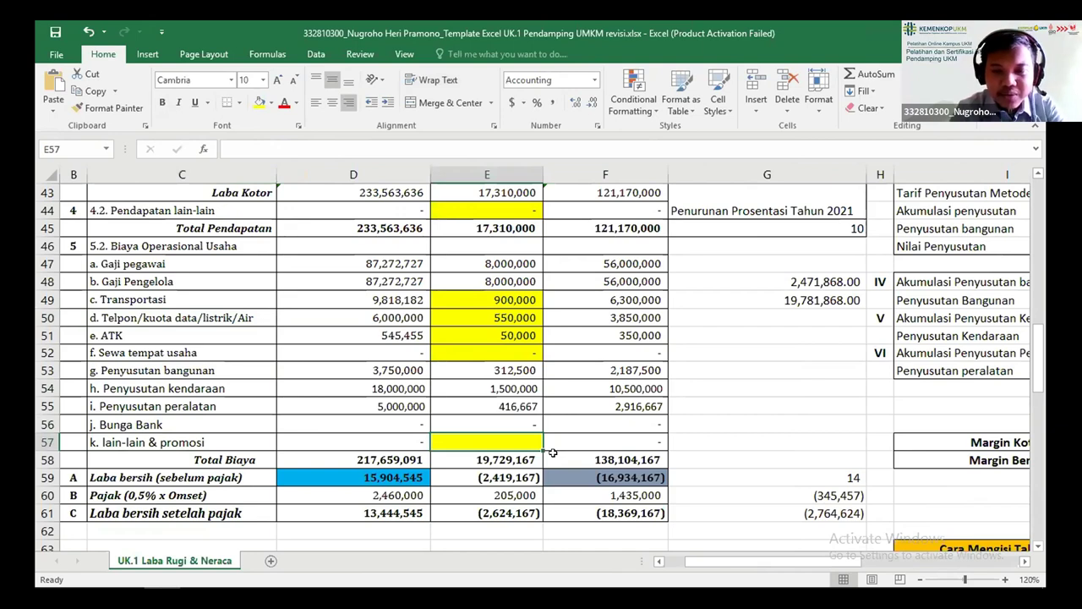
{"action": "type", "text": "150,000"}
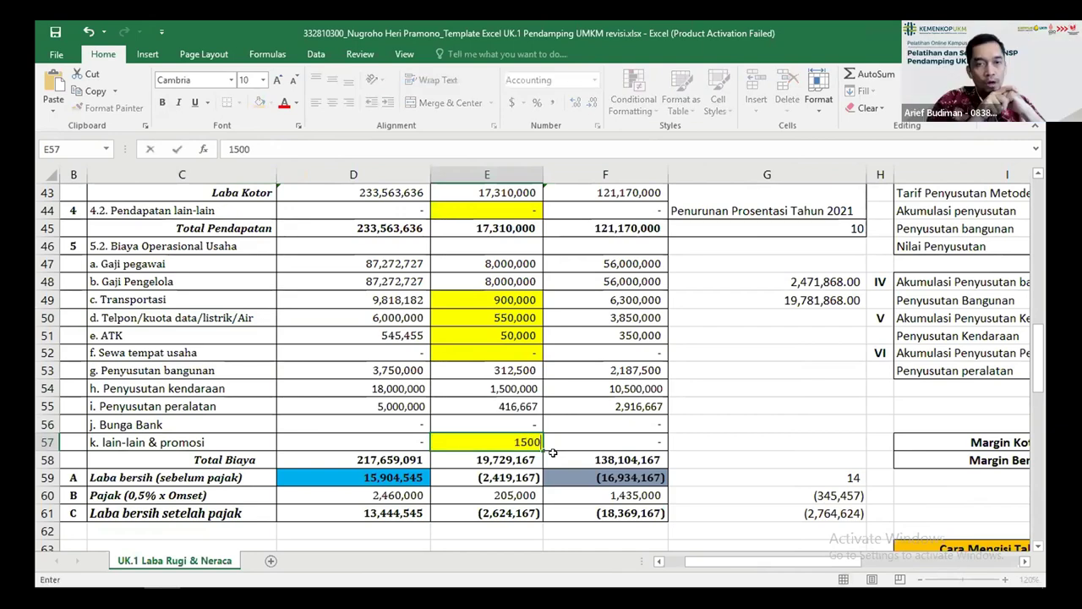
{"action": "key", "text": "Return"}
Set the monthly average for lain-lain & promosi to 500,000
{"action": "key", "text": "Up"}
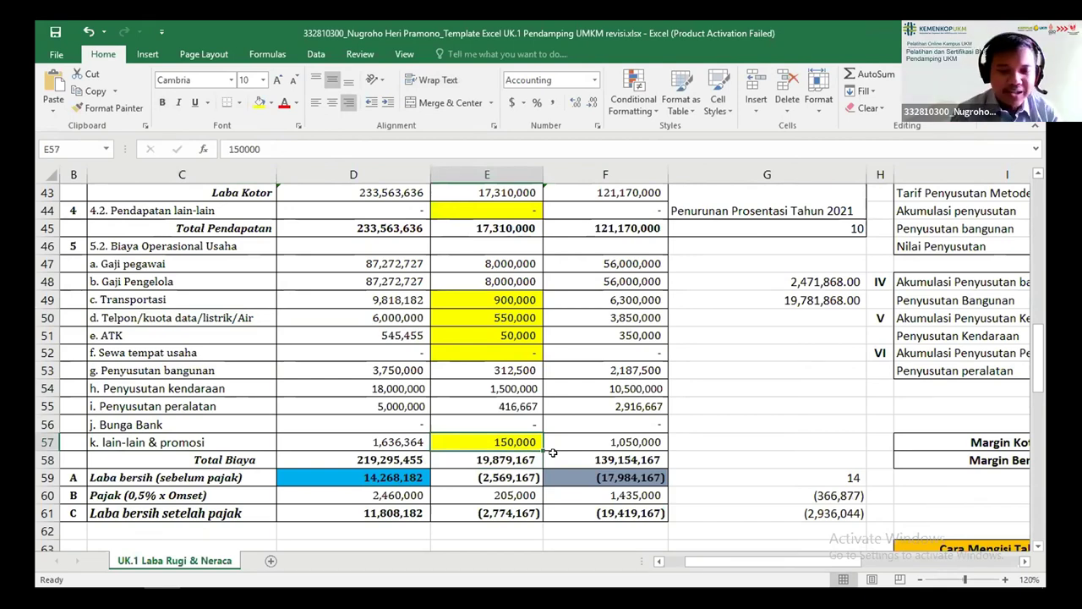
{"action": "type", "text": "50"}
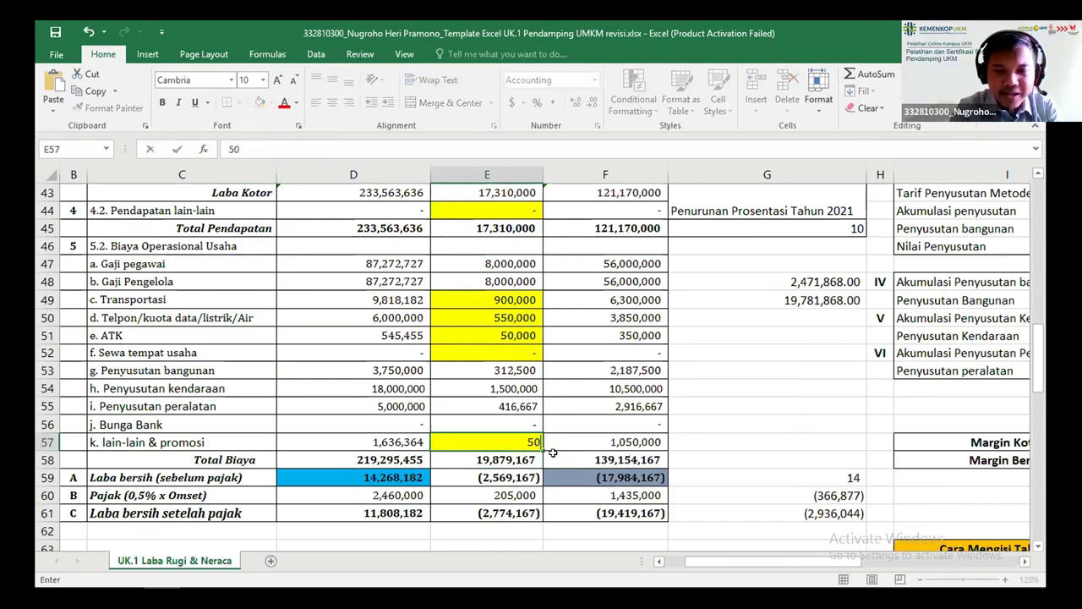
{"action": "type", "text": "0"}
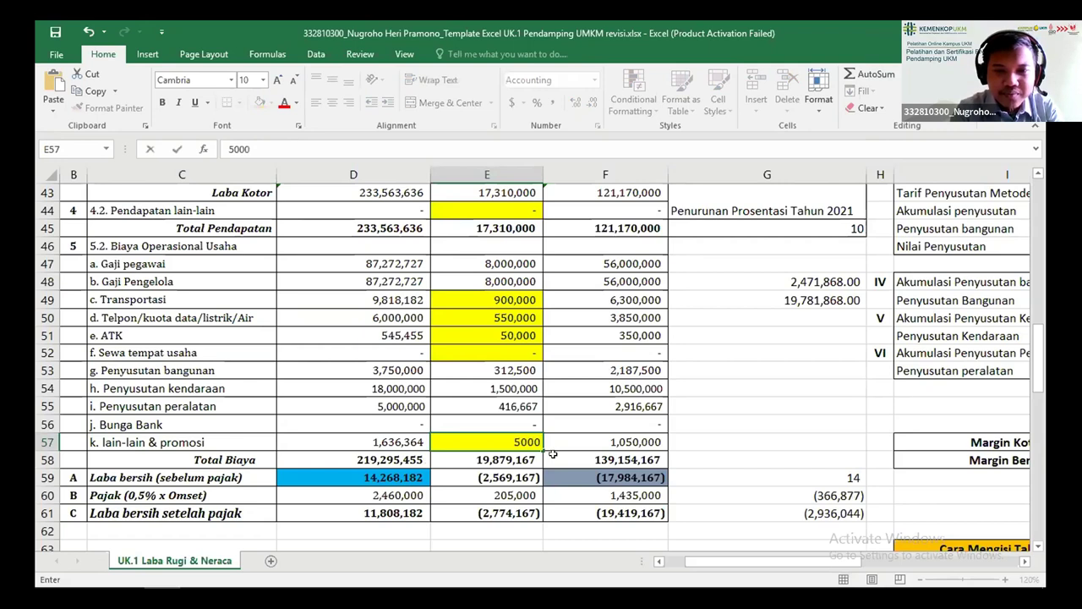
{"action": "type", "text": ",000"}
{"action": "key", "text": "Return"}
Check the Margin Kotor and Margin Bersih figures beside the Laba/Rugi report
{"action": "key", "text": "Up"}
{"action": "key", "text": "Up"}
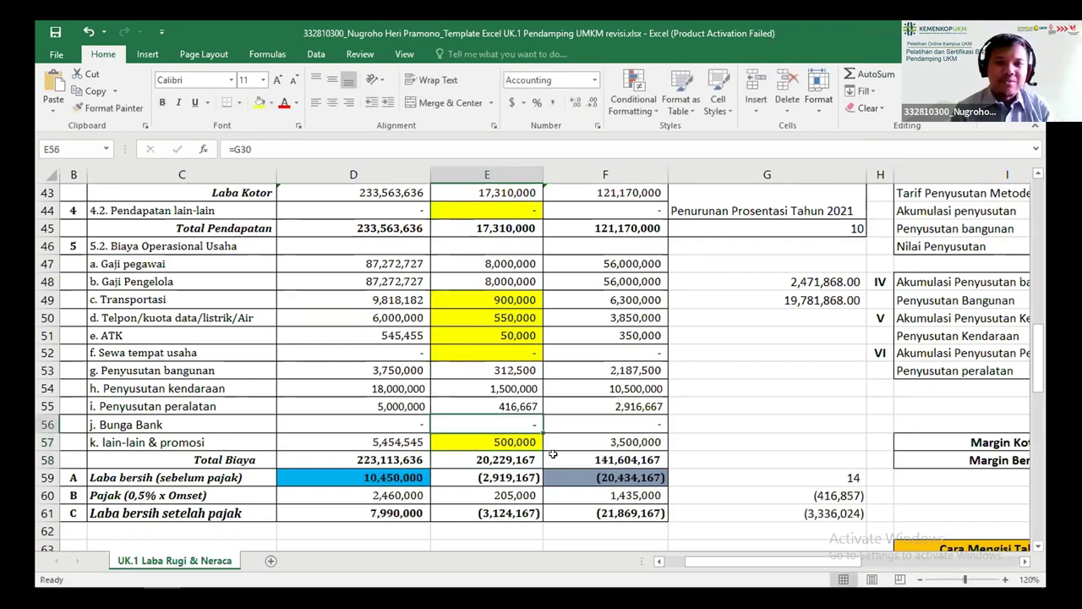
{"action": "key", "text": "Right"}
{"action": "key", "text": "Right"}
{"action": "key", "text": "Right"}
{"action": "key", "text": "Right"}
{"action": "key", "text": "Right"}
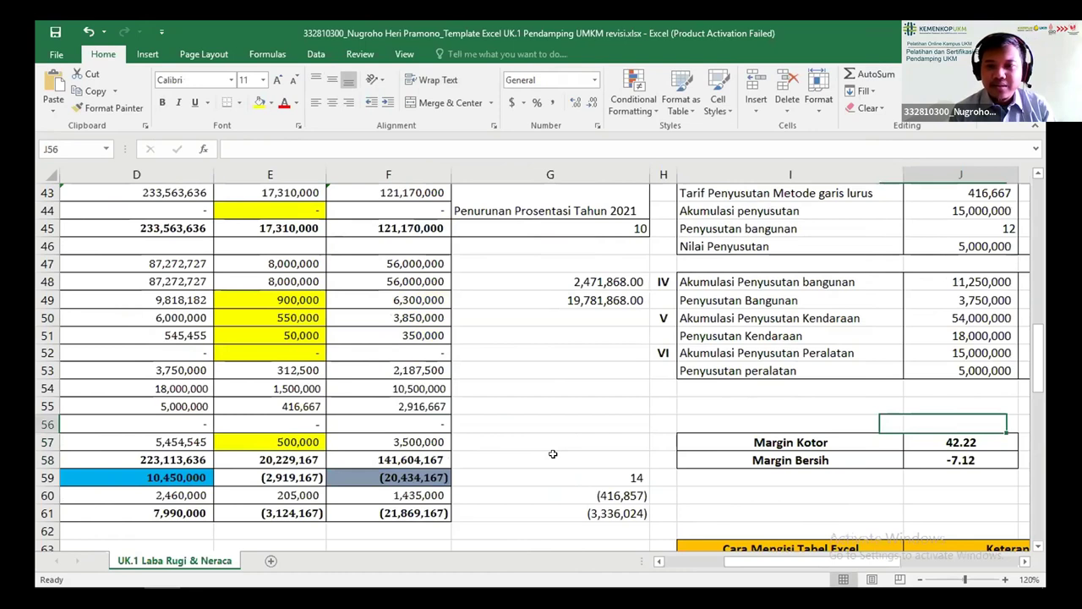
{"action": "scroll", "coordinate": [553, 454], "scroll_direction": "right", "scroll_amount": 2}
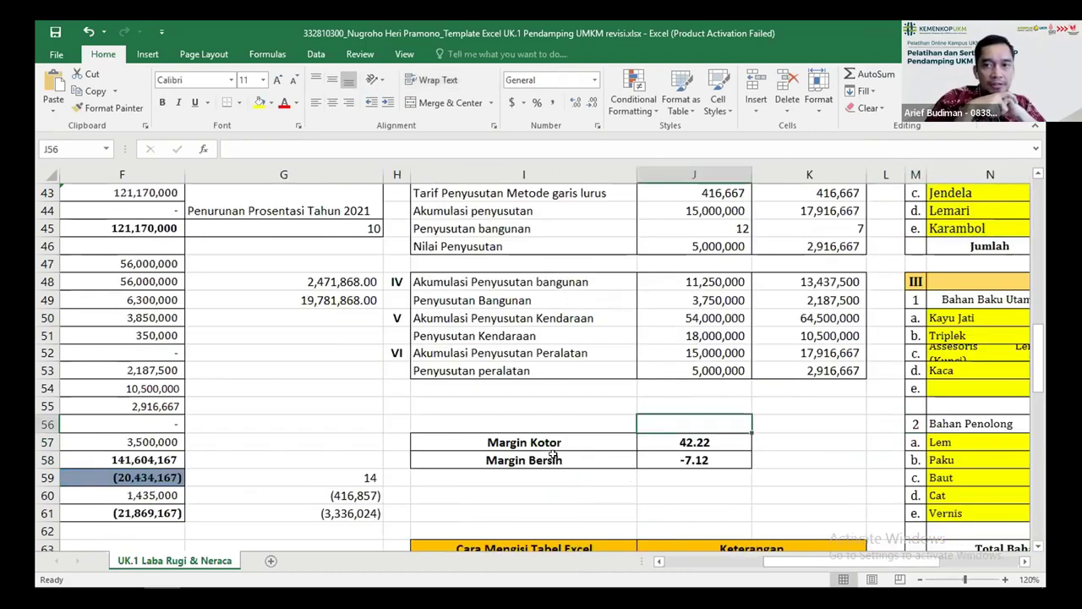
Review the balance sheet from the Laba Rugi and total rows up to the current assets for both periods
{"action": "key", "text": "Home"}
{"action": "key", "text": "Left"}
{"action": "key", "text": "Up"}
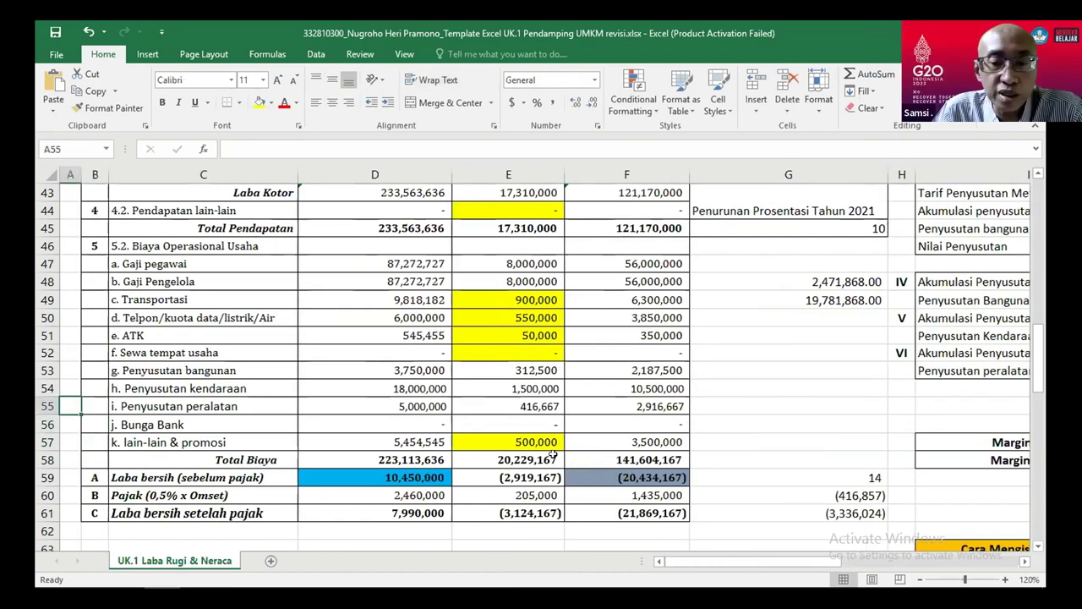
{"action": "scroll", "coordinate": [553, 454], "scroll_direction": "up", "scroll_amount": 1}
{"action": "key", "text": "ctrl+Up"}
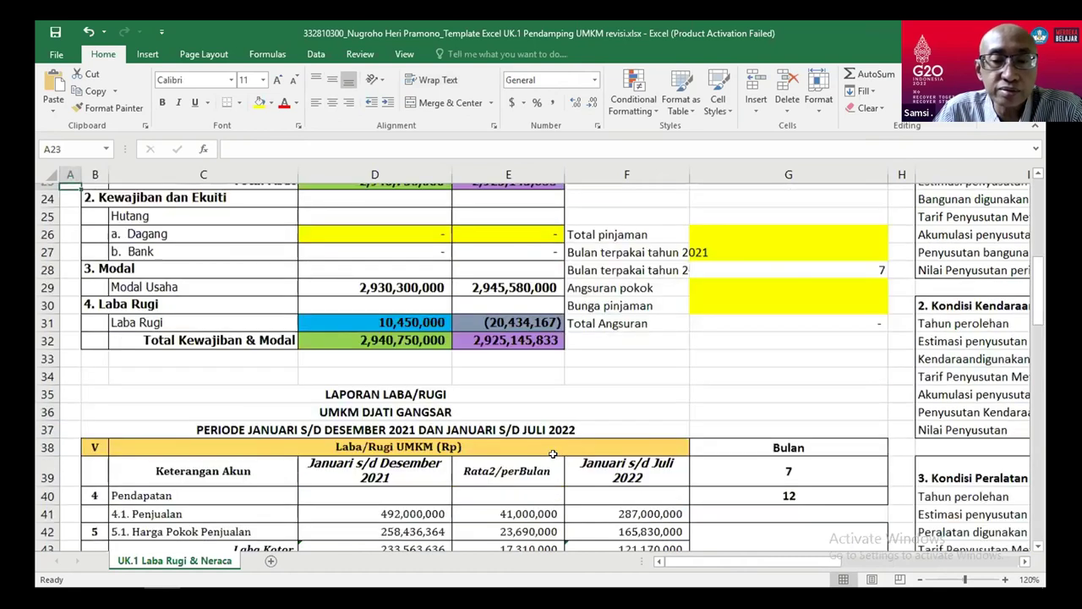
{"action": "key", "text": "ctrl+Up"}
{"action": "key", "text": "Up"}
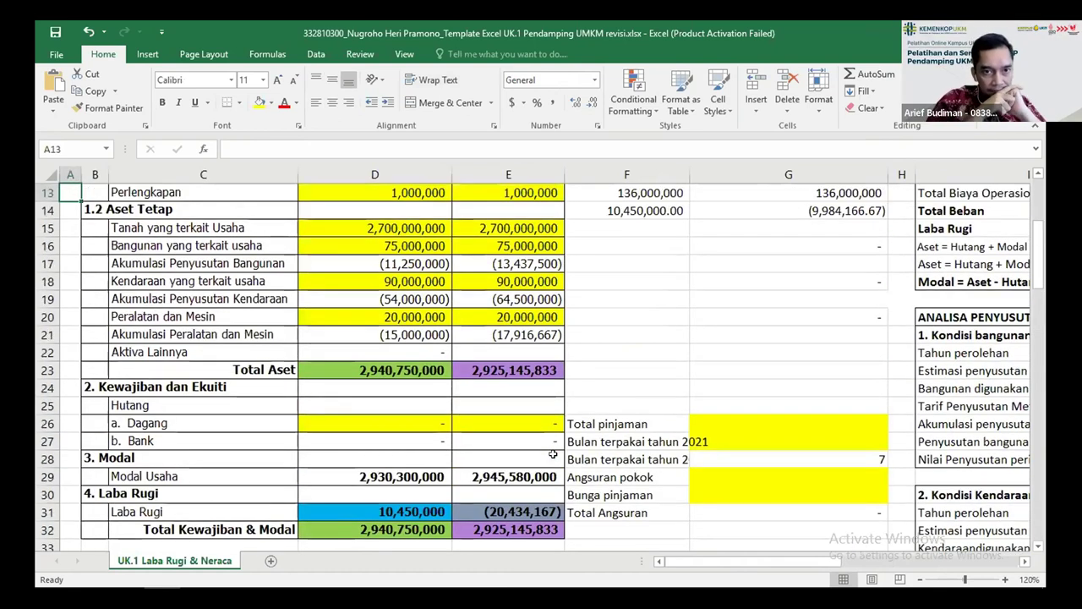
{"action": "key", "text": "Up"}
{"action": "key", "text": "Up"}
{"action": "key", "text": "Up"}
{"action": "key", "text": "Up"}
{"action": "key", "text": "Up"}
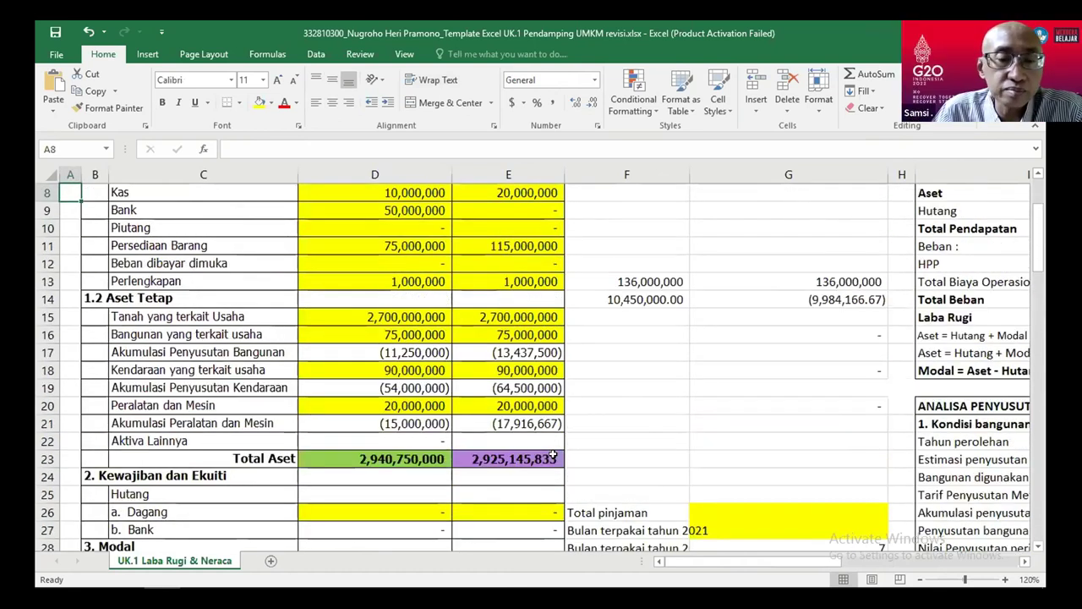
{"action": "key", "text": "Up"}
{"action": "key", "text": "Up"}
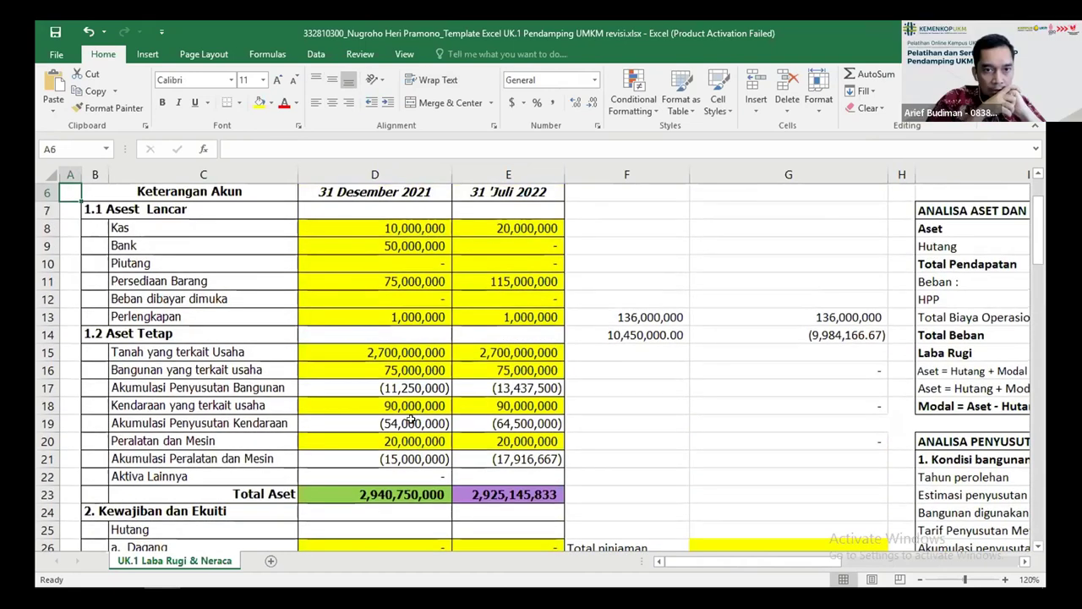
Examine the land and building values under Aset Tetap, along with the Total Aset and Modal Usaha rows
{"action": "left_click", "coordinate": [396, 355]}
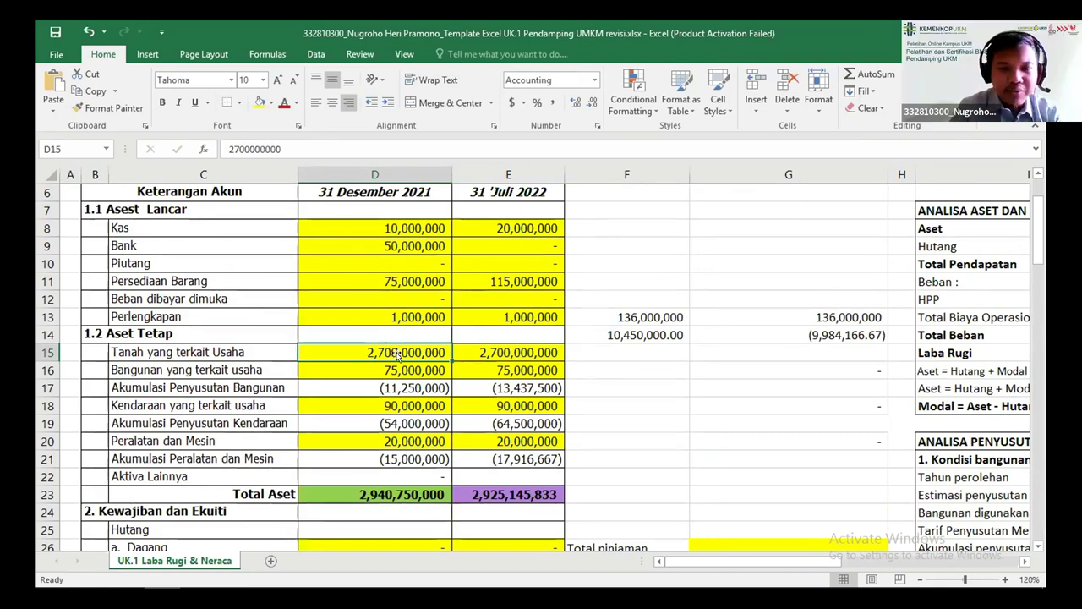
{"action": "scroll", "coordinate": [447, 423], "scroll_direction": "down", "scroll_amount": 3}
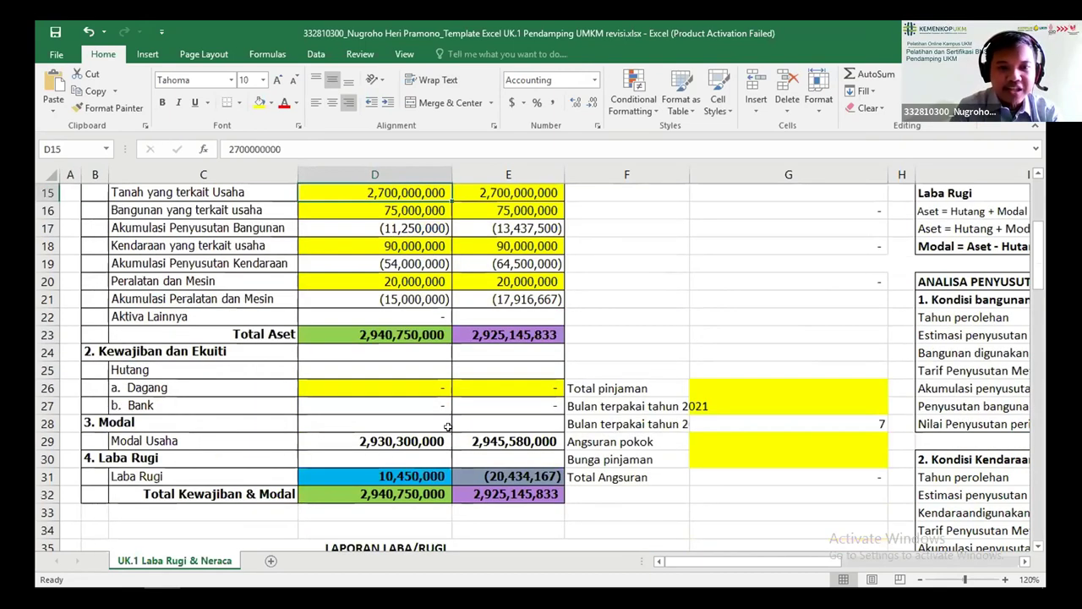
{"action": "scroll", "coordinate": [446, 425], "scroll_direction": "up", "scroll_amount": 2}
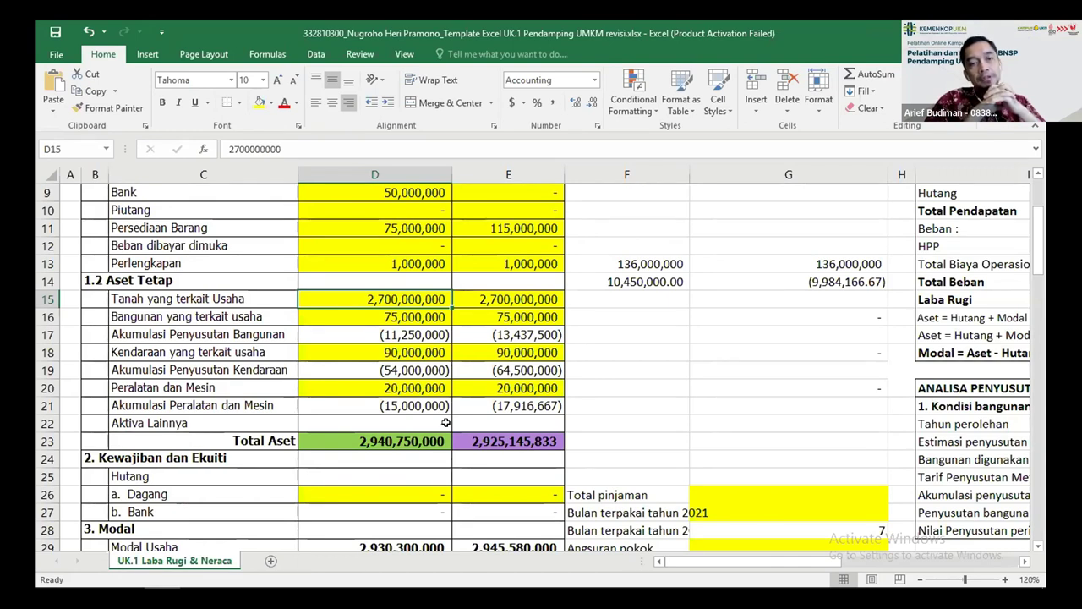
{"action": "key", "text": "Down"}
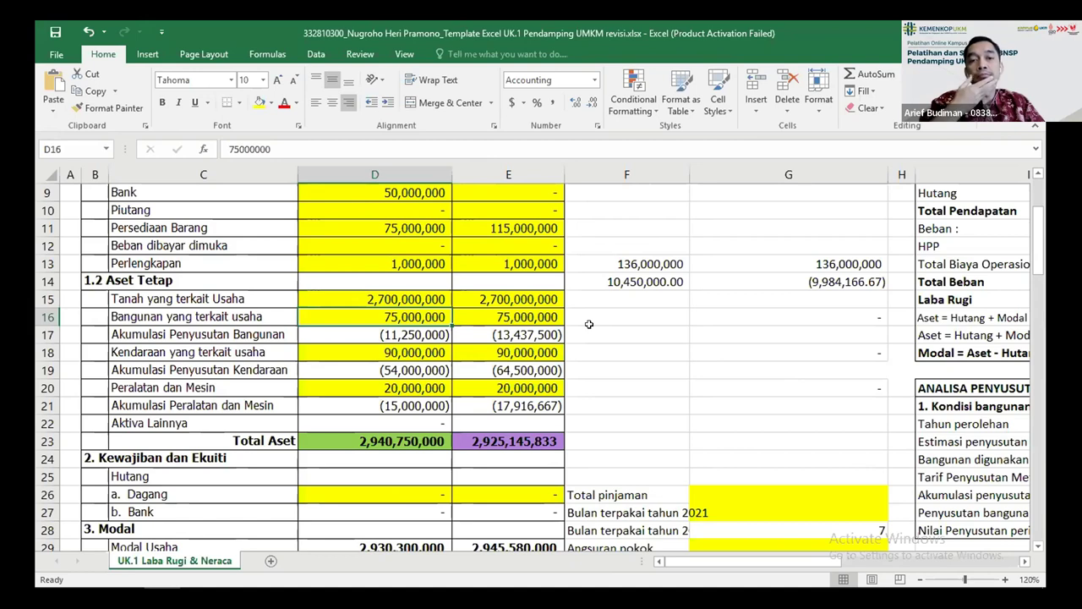
{"action": "key", "text": "Up"}
{"action": "key", "text": "Up"}
{"action": "key", "text": "Up"}
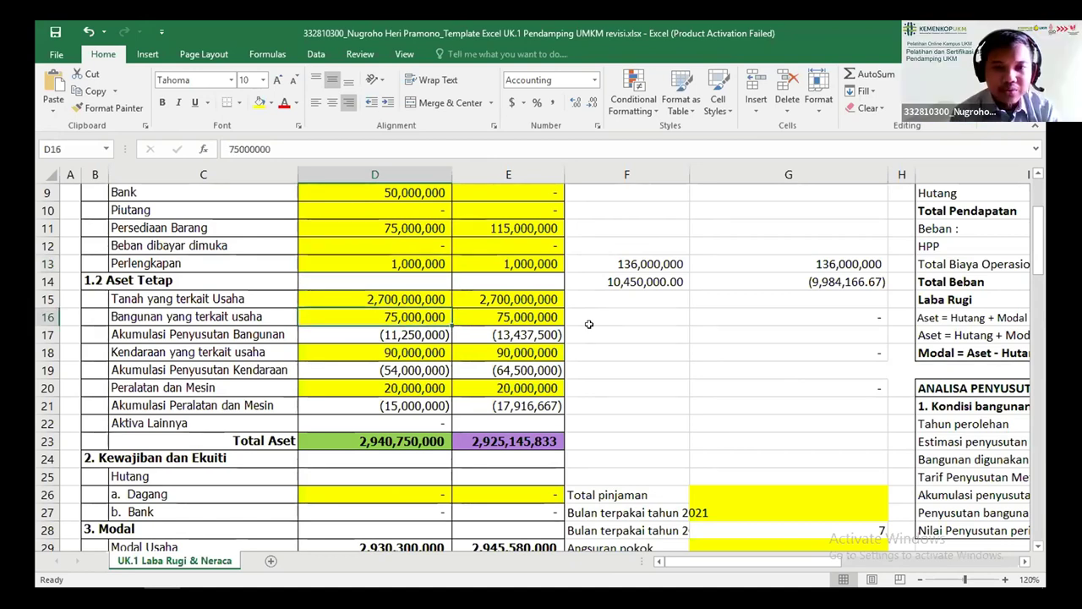
Find the Analisa Penyusutan table and inspect the building value linked into Kondisi bangunan for 31 Desember 2021
{"action": "key", "text": "Right"}
{"action": "key", "text": "Right"}
{"action": "key", "text": "Right"}
{"action": "key", "text": "Down"}
{"action": "key", "text": "Down"}
{"action": "key", "text": "Down"}
{"action": "key", "text": "Right"}
{"action": "key", "text": "Right"}
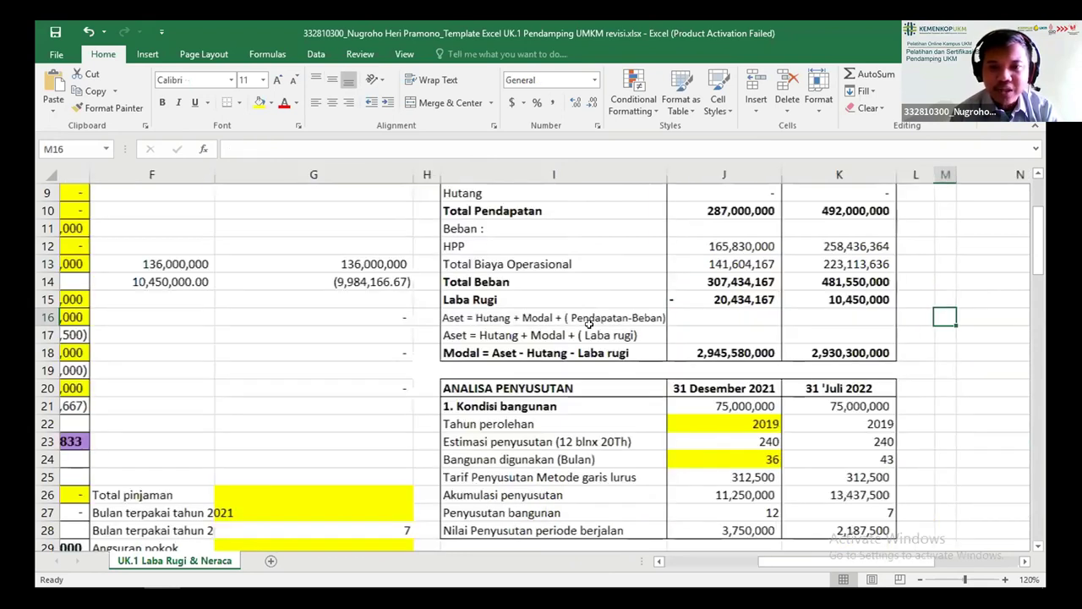
{"action": "key", "text": "Down"}
{"action": "key", "text": "Down"}
{"action": "key", "text": "Down"}
{"action": "key", "text": "Down"}
{"action": "key", "text": "Down"}
{"action": "key", "text": "Down"}
{"action": "key", "text": "Up"}
{"action": "key", "text": "Right"}
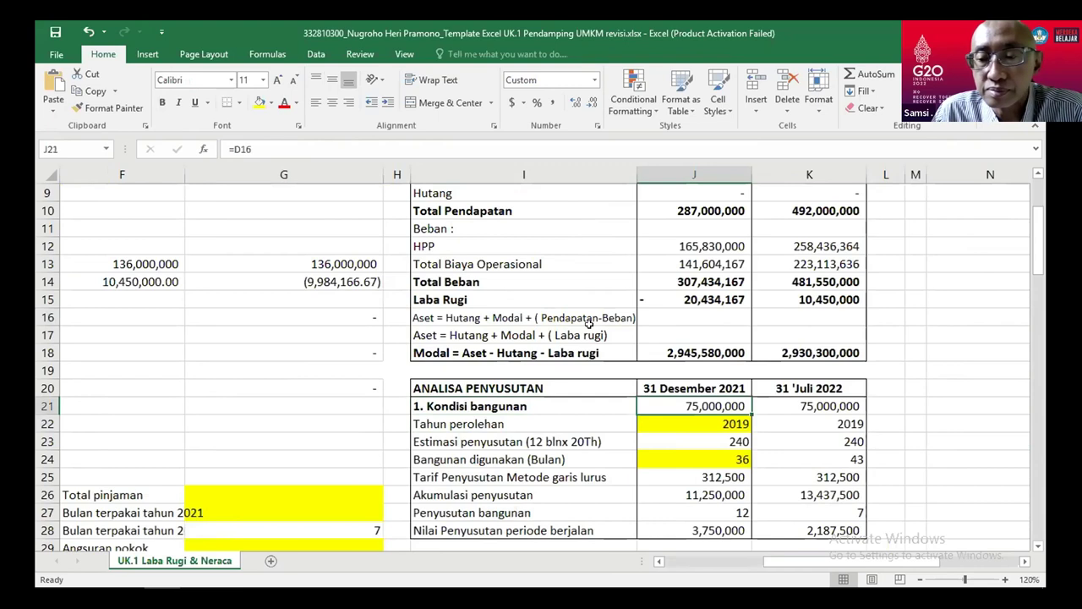
Examine the Kondisi bangunan rows for acquisition year, estimated life, months used, straight-line rate and accumulated depreciation
{"action": "key", "text": "Left"}
{"action": "key", "text": "Down"}
{"action": "key", "text": "Down"}
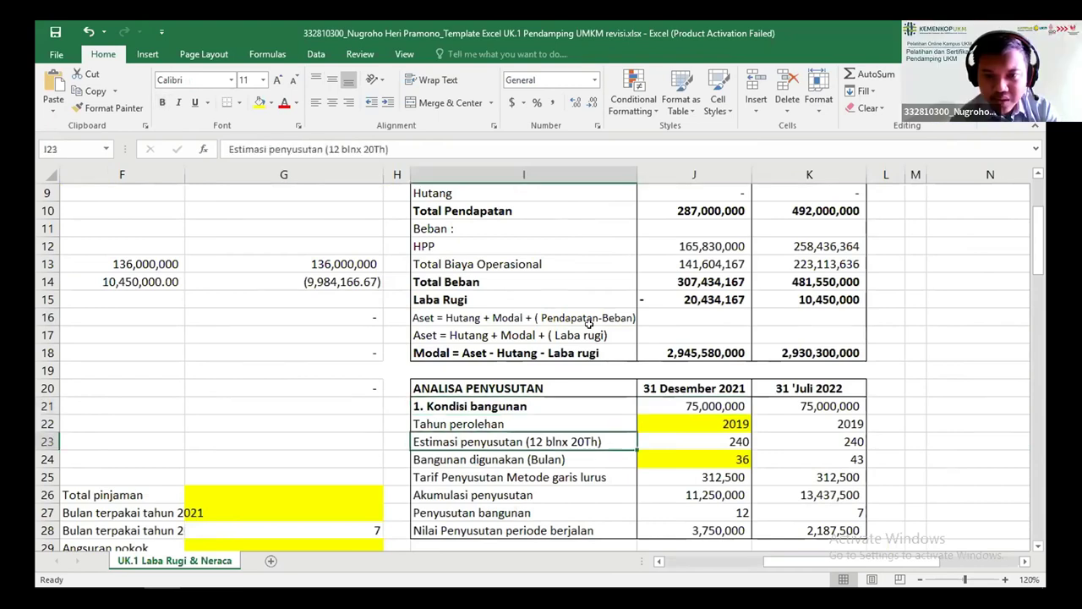
{"action": "key", "text": "Up"}
{"action": "key", "text": "Down"}
{"action": "key", "text": "Down"}
{"action": "key", "text": "Down"}
{"action": "key", "text": "Down"}
{"action": "key", "text": "Down"}
{"action": "key", "text": "Up"}
{"action": "key", "text": "Up"}
{"action": "key", "text": "Up"}
{"action": "key", "text": "Up"}
{"action": "key", "text": "Up"}
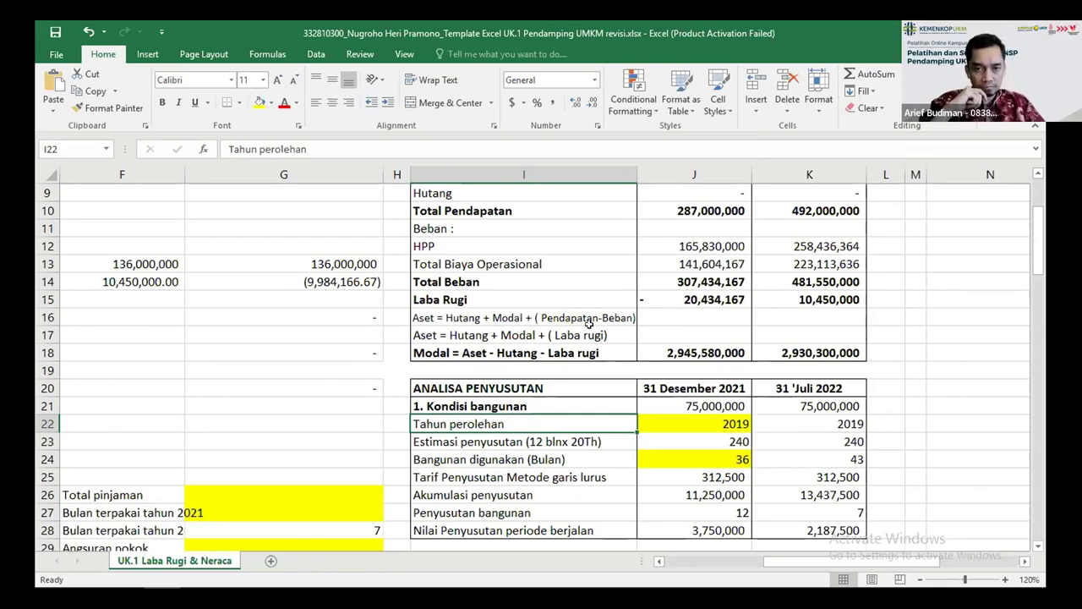
{"action": "key", "text": "Right"}
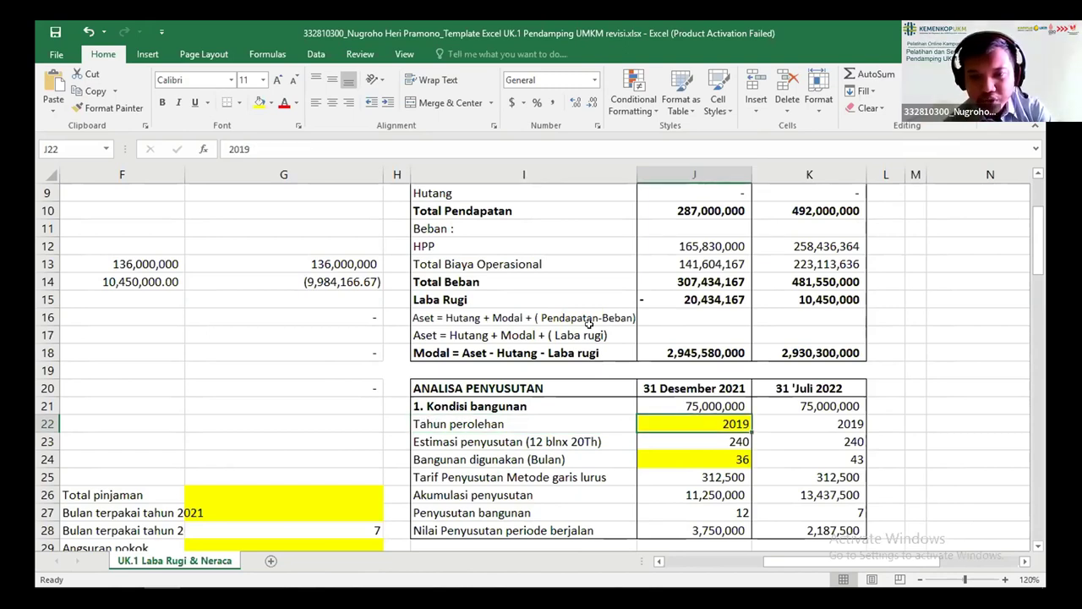
{"action": "key", "text": "Left"}
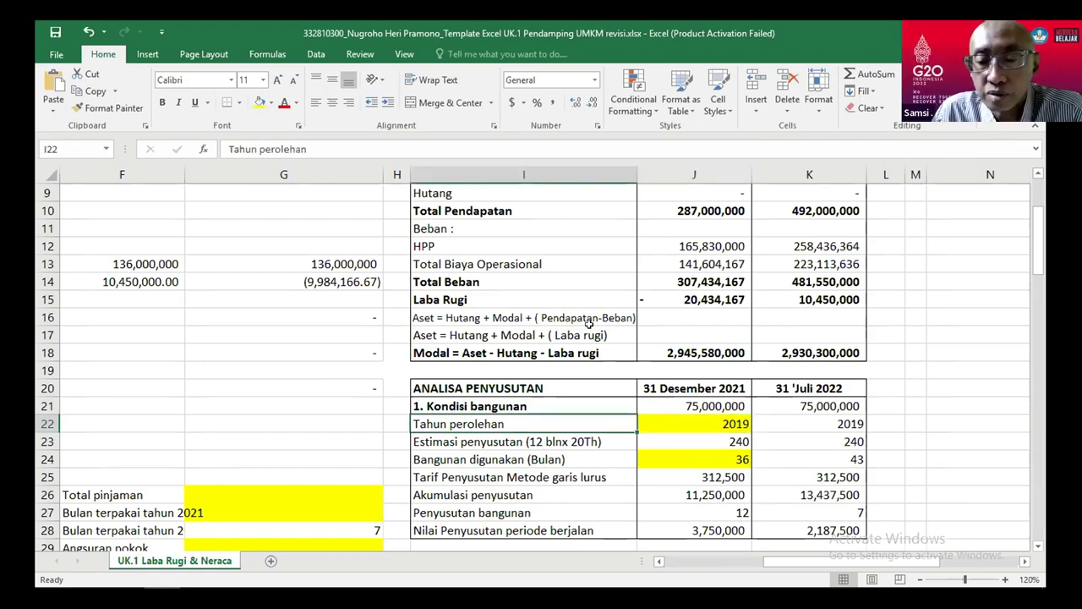
{"action": "key", "text": "Down"}
{"action": "key", "text": "Down"}
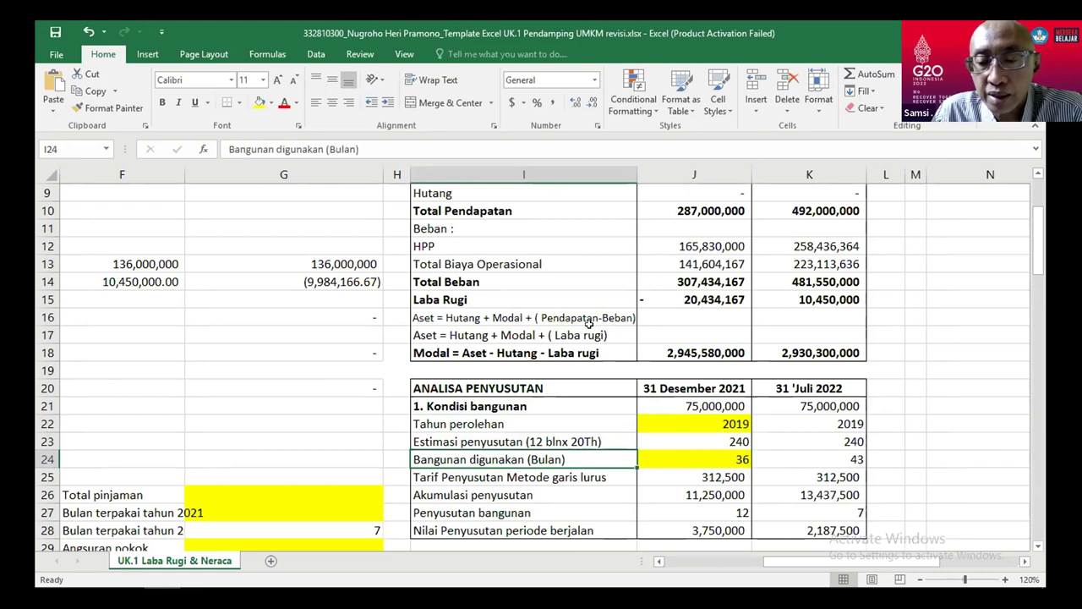
{"action": "key", "text": "Down"}
{"action": "key", "text": "Down"}
{"action": "key", "text": "Down"}
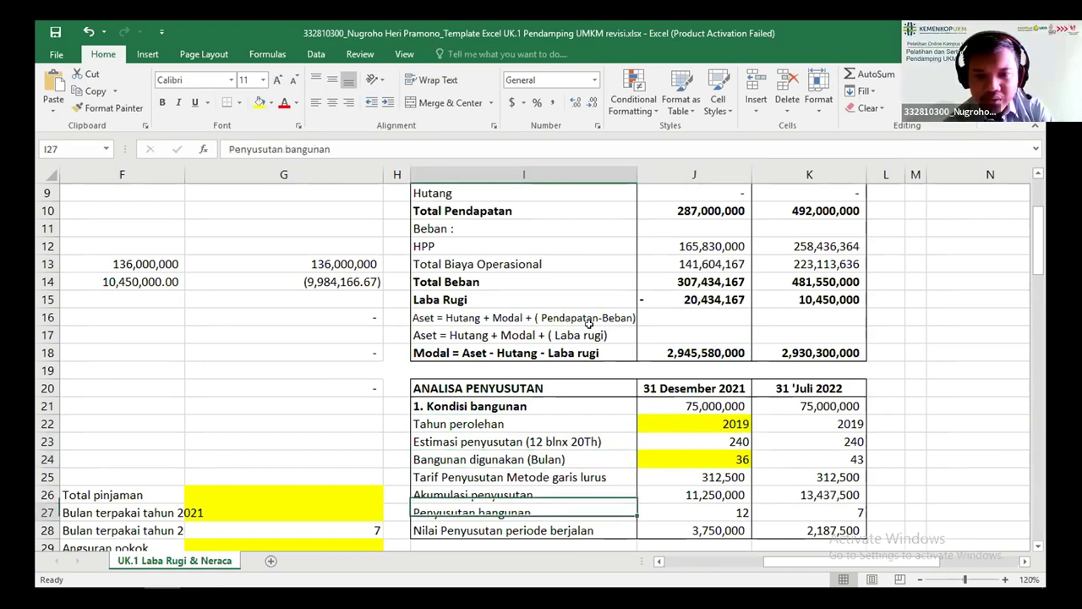
Examine the Kondisi Kendaraan depreciation rows, including months used, straight-line rate, accumulated depreciation and Nilai Penyusutan
{"action": "key", "text": "Down"}
{"action": "key", "text": "Down"}
{"action": "key", "text": "Down"}
{"action": "key", "text": "Down"}
{"action": "key", "text": "Down"}
{"action": "key", "text": "Down"}
{"action": "key", "text": "Down"}
{"action": "key", "text": "Down"}
{"action": "key", "text": "Down"}
{"action": "key", "text": "Down"}
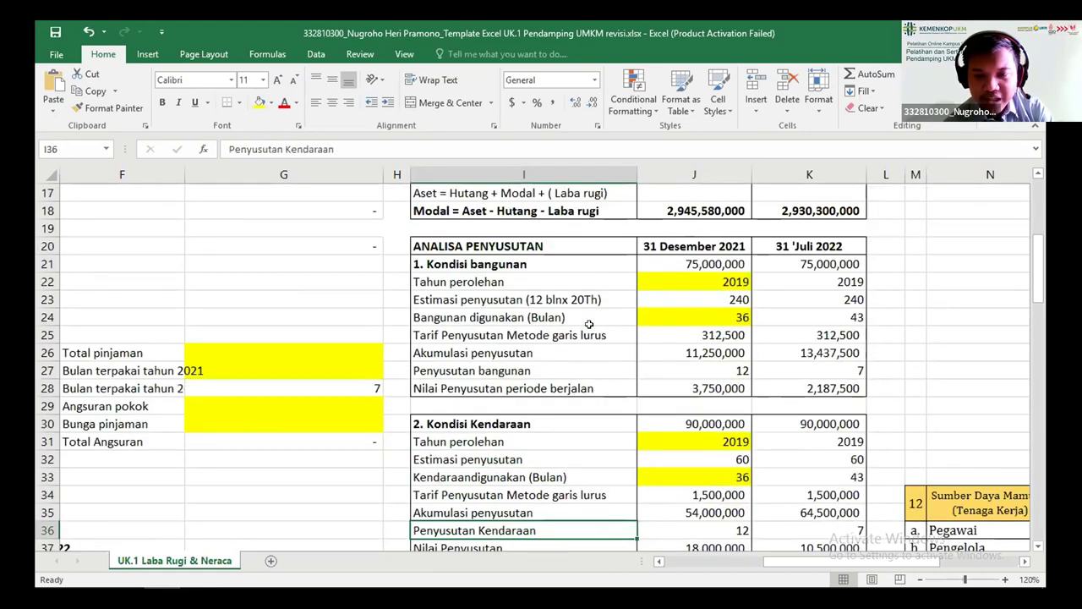
{"action": "key", "text": "Down"}
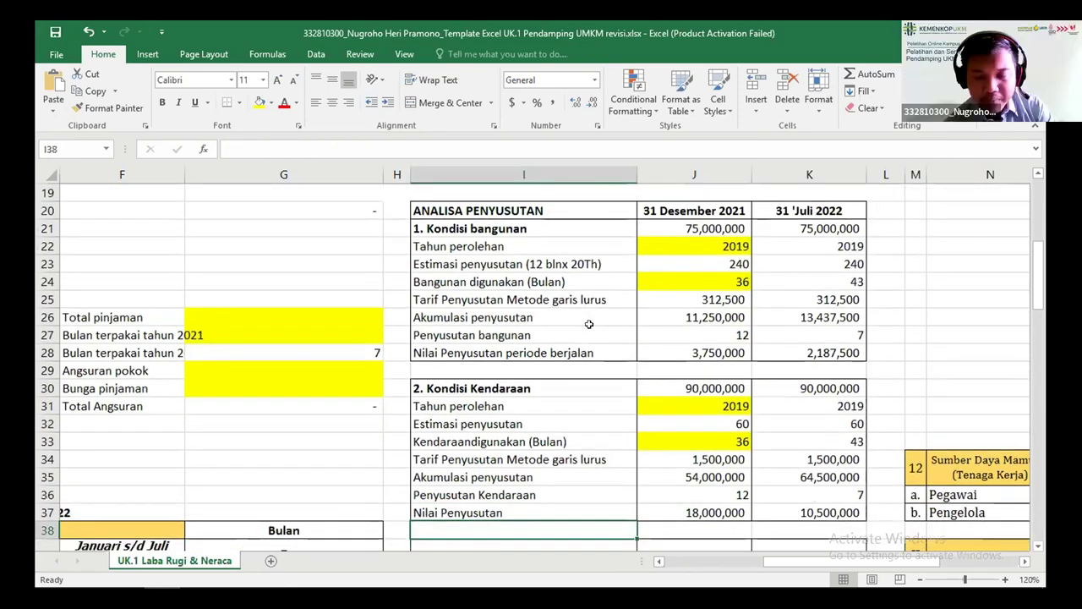
{"action": "key", "text": "Up"}
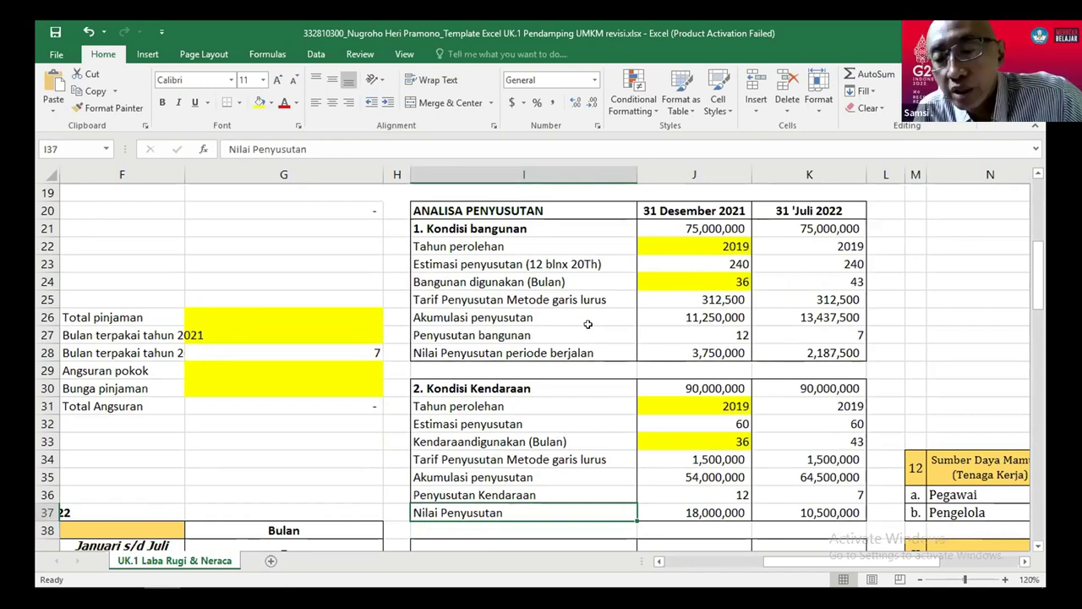
{"action": "key", "text": "Up"}
{"action": "key", "text": "Up"}
{"action": "key", "text": "Up"}
{"action": "key", "text": "Up"}
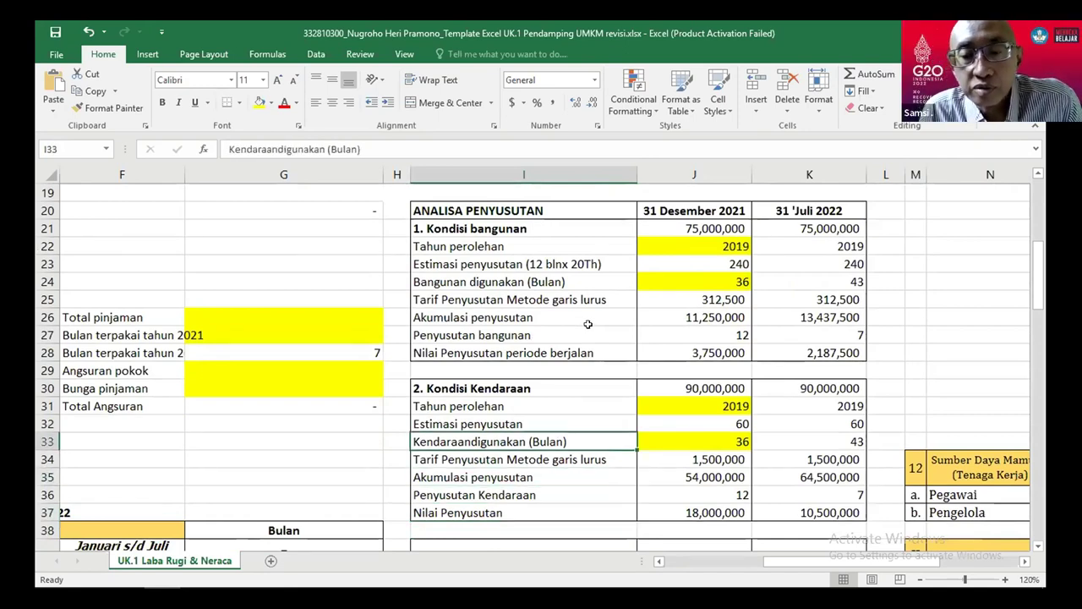
{"action": "key", "text": "Down"}
{"action": "key", "text": "Down"}
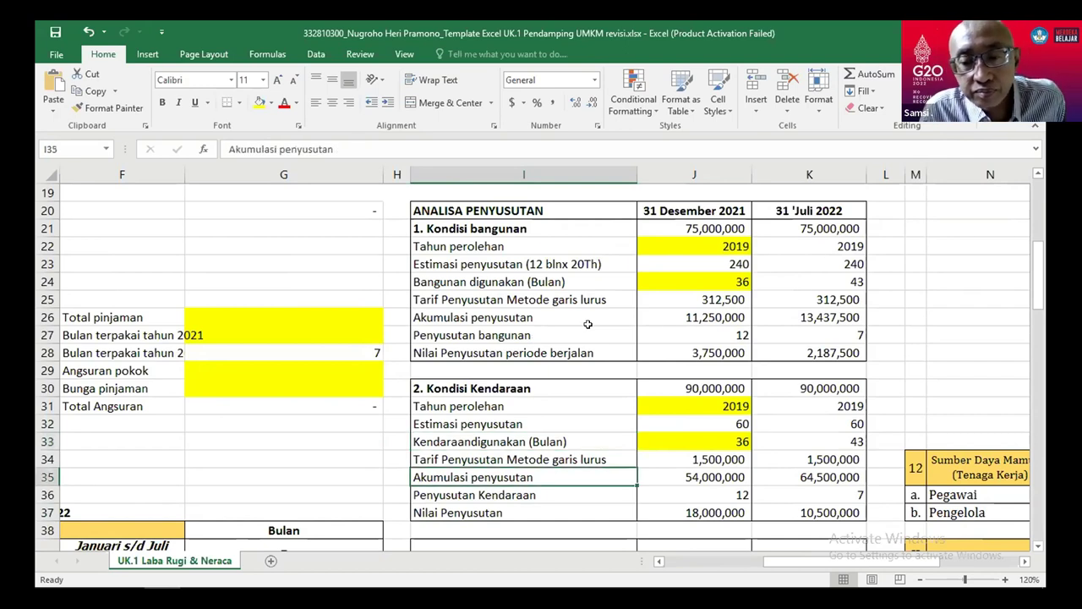
Examine the Kondisi Peralatan Usaha depreciation rows, from acquisition year through Nilai Penyusutan
{"action": "key", "text": "Down"}
{"action": "key", "text": "Down"}
{"action": "key", "text": "Down"}
{"action": "key", "text": "Down"}
{"action": "key", "text": "Down"}
{"action": "key", "text": "Down"}
{"action": "key", "text": "Down"}
{"action": "key", "text": "Down"}
{"action": "key", "text": "Down"}
{"action": "key", "text": "Down"}
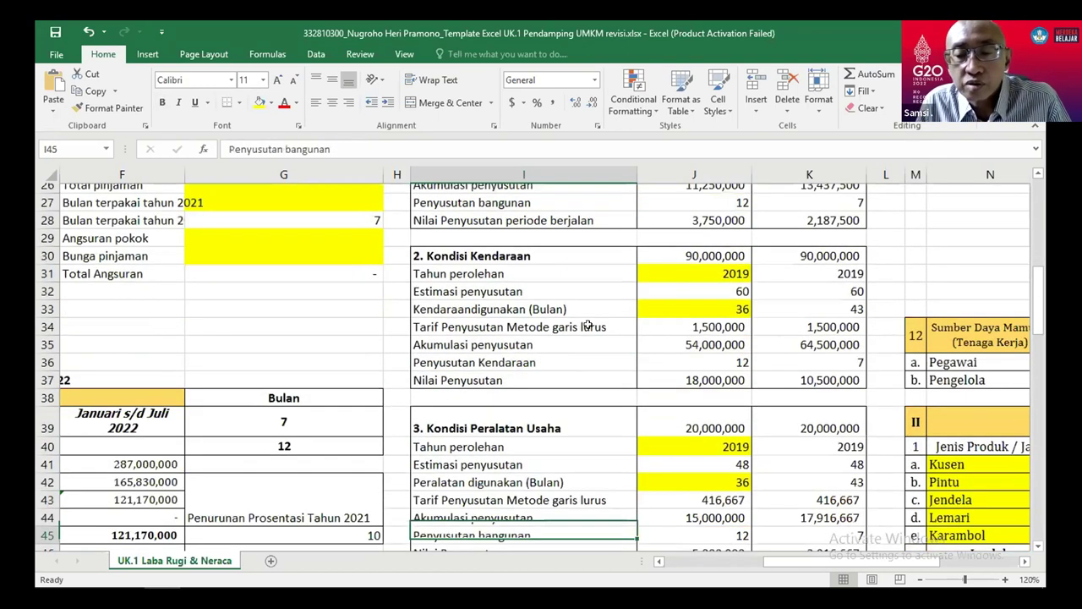
{"action": "key", "text": "Down"}
{"action": "key", "text": "Down"}
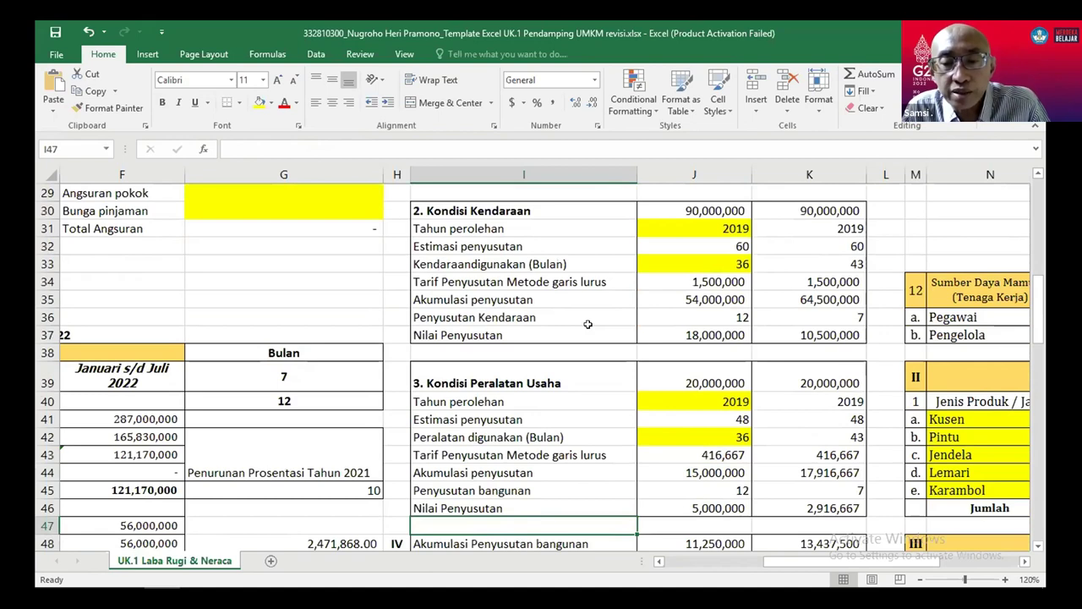
Recheck the Kondisi Peralatan Usaha rows and the summary of accumulated and period depreciation for building, vehicle and equipment
{"action": "key", "text": "Up"}
{"action": "key", "text": "Up"}
{"action": "key", "text": "Up"}
{"action": "key", "text": "Up"}
{"action": "key", "text": "Up"}
{"action": "key", "text": "Up"}
{"action": "key", "text": "Up"}
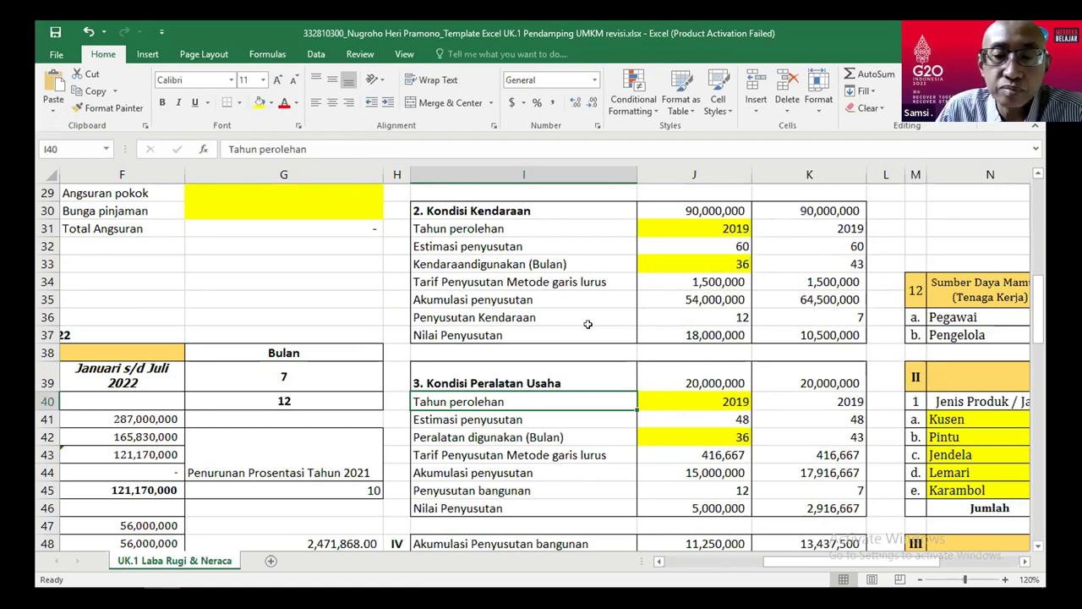
{"action": "key", "text": "Down"}
{"action": "key", "text": "Down"}
{"action": "key", "text": "Down"}
{"action": "key", "text": "Down"}
{"action": "key", "text": "Down"}
{"action": "key", "text": "Down"}
{"action": "key", "text": "Down"}
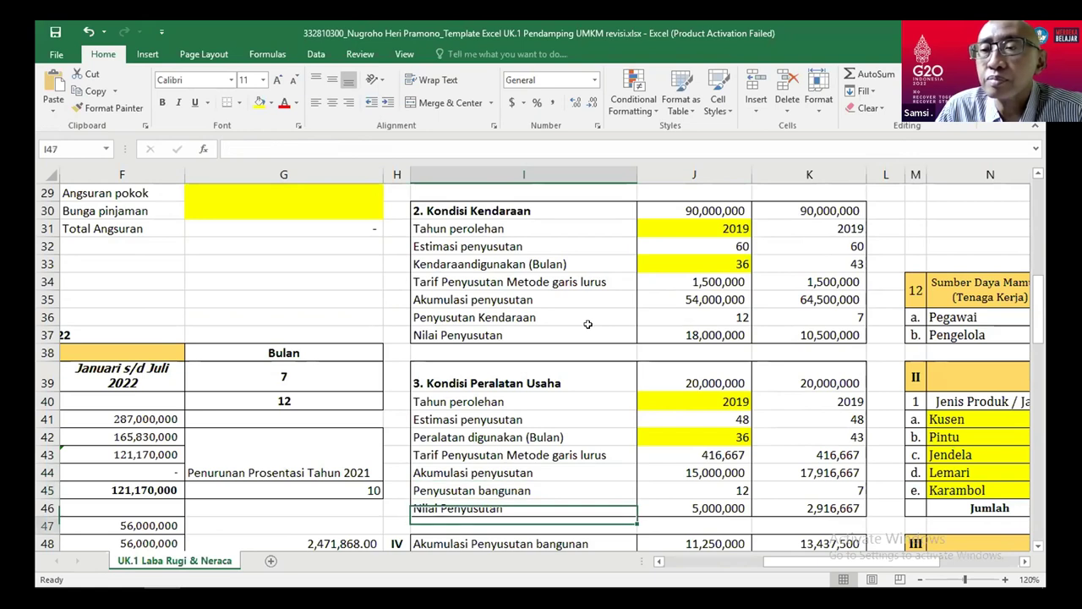
{"action": "key", "text": "Down"}
{"action": "key", "text": "Down"}
{"action": "key", "text": "Down"}
{"action": "key", "text": "Down"}
{"action": "key", "text": "Down"}
{"action": "key", "text": "Down"}
{"action": "key", "text": "Down"}
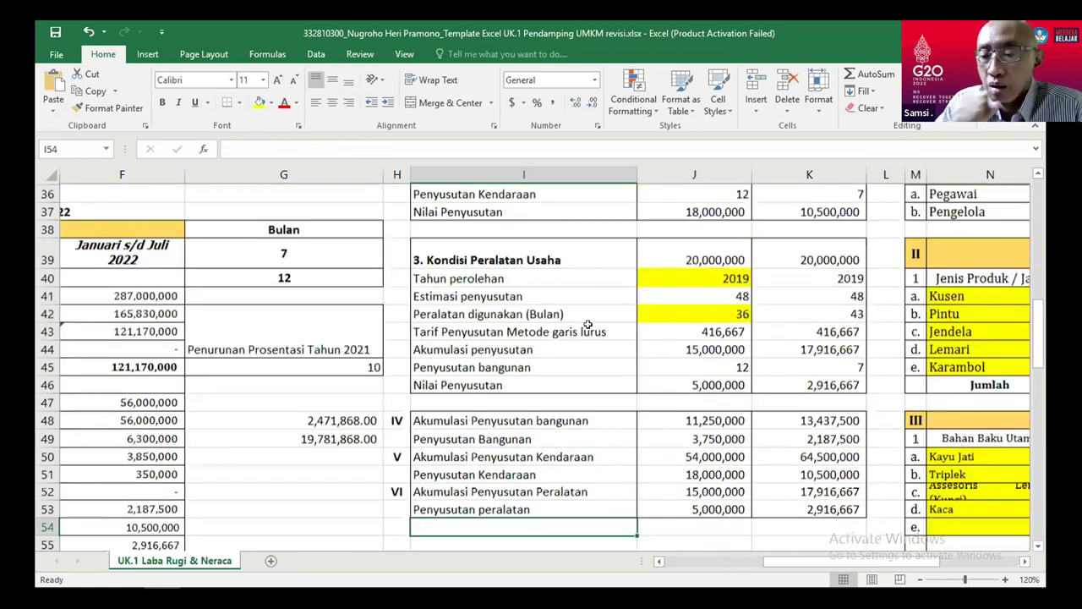
Examine the Produksi table's volumes and unit prices for Bahan Baku Utama and Bahan Penolong
{"action": "key", "text": "Right"}
{"action": "key", "text": "Right"}
{"action": "key", "text": "Right"}
{"action": "key", "text": "Right"}
{"action": "key", "text": "Right"}
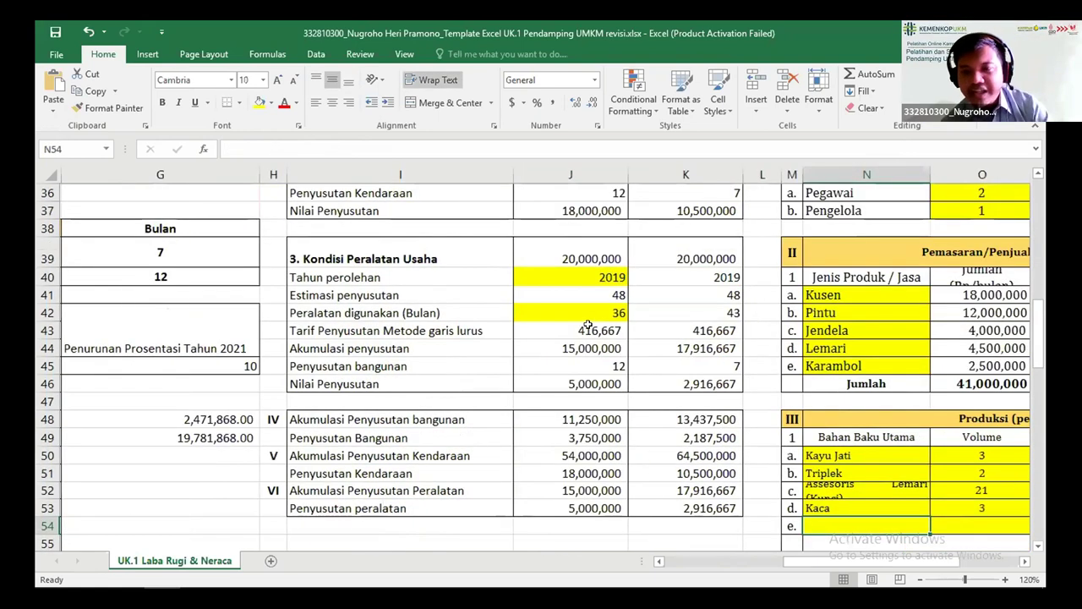
{"action": "key", "text": "Right"}
{"action": "key", "text": "Right"}
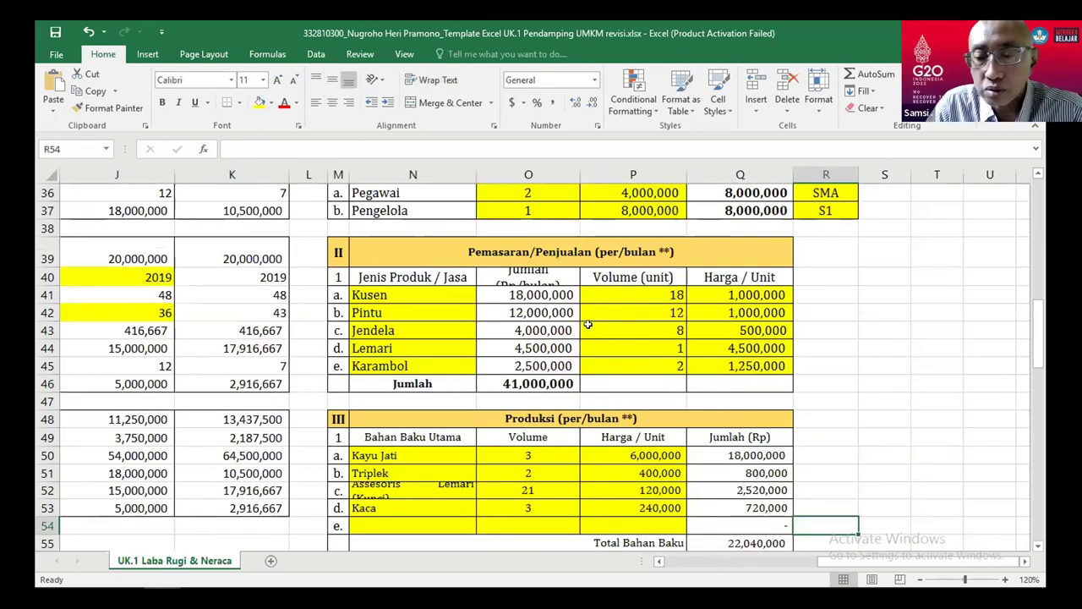
{"action": "key", "text": "Up"}
{"action": "key", "text": "Up"}
{"action": "key", "text": "Up"}
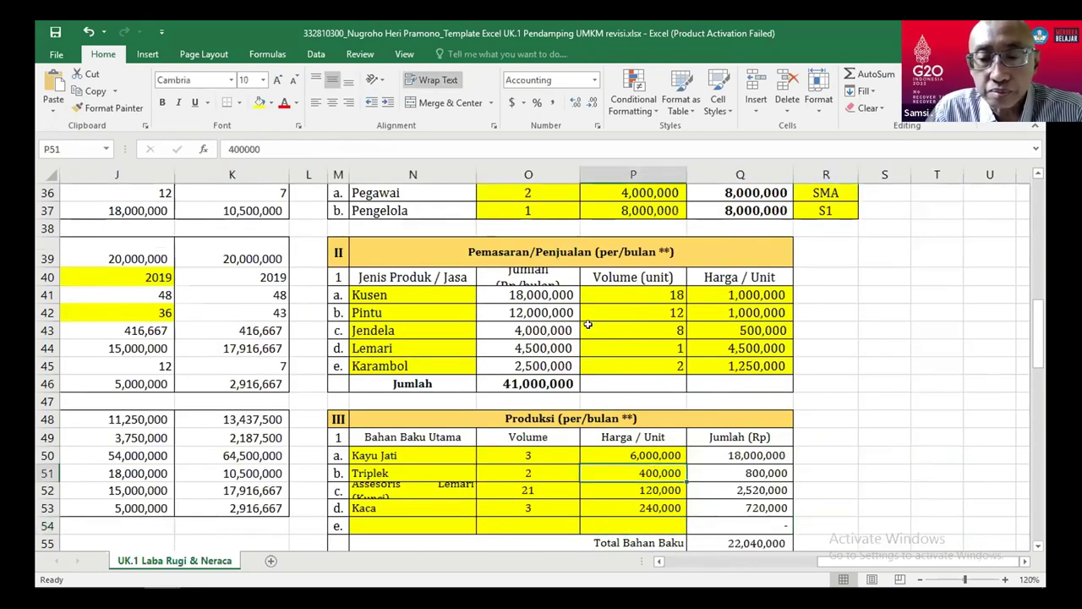
{"action": "key", "text": "Down"}
{"action": "key", "text": "Down"}
{"action": "key", "text": "Down"}
{"action": "key", "text": "Down"}
{"action": "key", "text": "Down"}
{"action": "key", "text": "Down"}
{"action": "key", "text": "Down"}
{"action": "key", "text": "Down"}
{"action": "key", "text": "Down"}
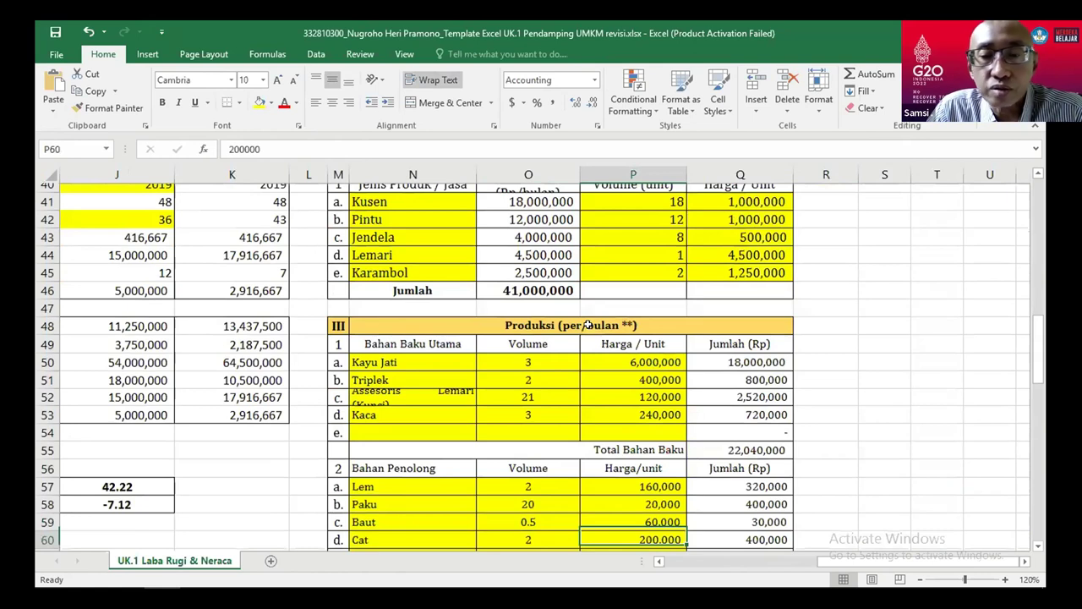
{"action": "key", "text": "Up"}
{"action": "key", "text": "Up"}
{"action": "key", "text": "Up"}
{"action": "key", "text": "Up"}
{"action": "key", "text": "Up"}
{"action": "key", "text": "Up"}
{"action": "key", "text": "Up"}
{"action": "key", "text": "Up"}
{"action": "key", "text": "Up"}
{"action": "key", "text": "Up"}
{"action": "key", "text": "Up"}
{"action": "key", "text": "Up"}
{"action": "key", "text": "Up"}
{"action": "key", "text": "Up"}
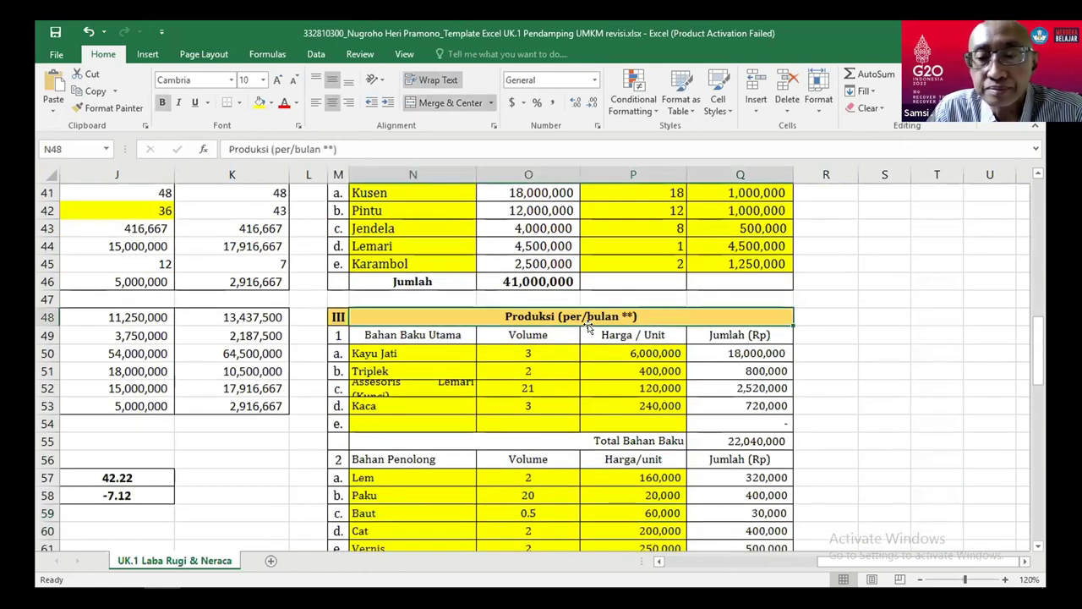
Find the Pemasaran/Penjualan table and inspect the Harga / Unit formula for Kusen
{"action": "key", "text": "Up"}
{"action": "key", "text": "Up"}
{"action": "key", "text": "Up"}
{"action": "key", "text": "Up"}
{"action": "key", "text": "Up"}
{"action": "key", "text": "Up"}
{"action": "key", "text": "Up"}
{"action": "key", "text": "Up"}
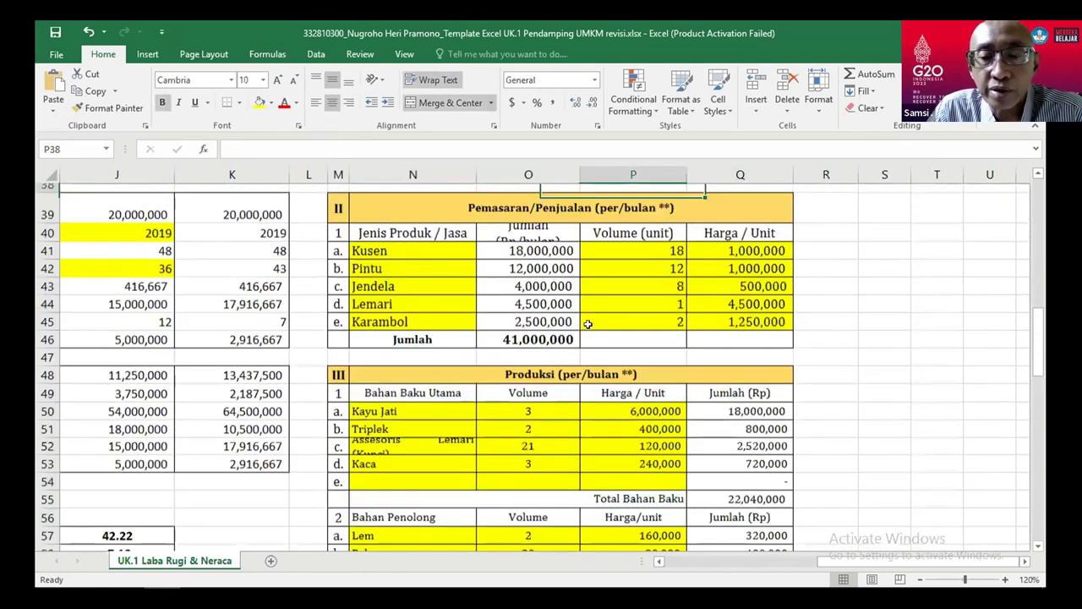
{"action": "key", "text": "Down"}
{"action": "key", "text": "Down"}
{"action": "key", "text": "Down"}
{"action": "key", "text": "Right"}
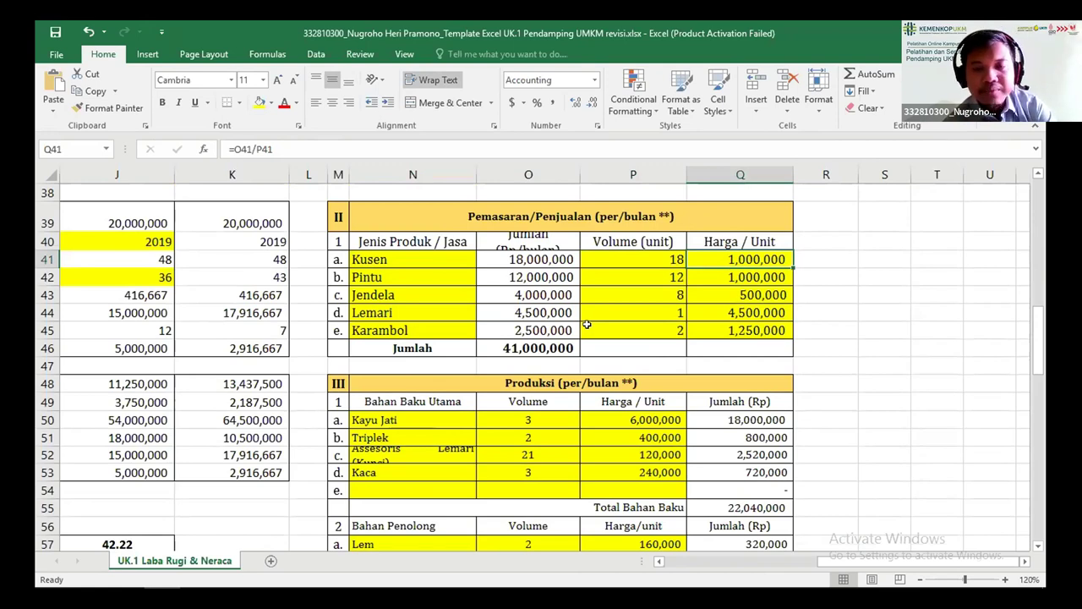
{"action": "key", "text": "Left"}
{"action": "key", "text": "Up"}
{"action": "scroll", "coordinate": [586, 325], "scroll_direction": "up", "scroll_amount": 1}
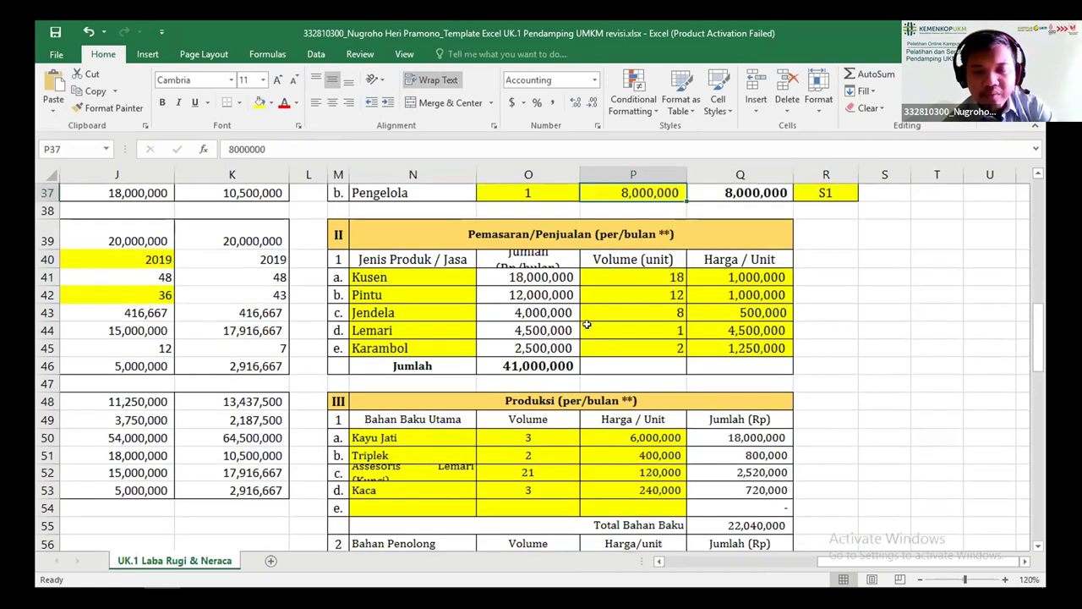
{"action": "key", "text": "Down"}
{"action": "key", "text": "Right"}
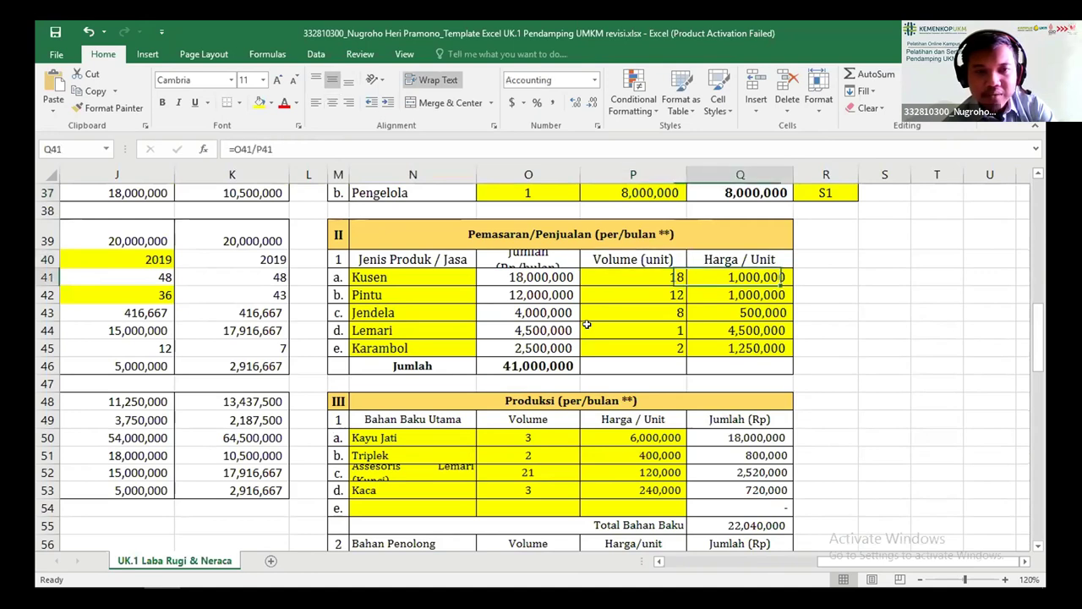
Set the monthly sales volumes to 20 units for Kusen, 15 for Pintu and 10 for Jendela
{"action": "key", "text": "Left"}
{"action": "key", "text": "Left"}
{"action": "key", "text": "Right"}
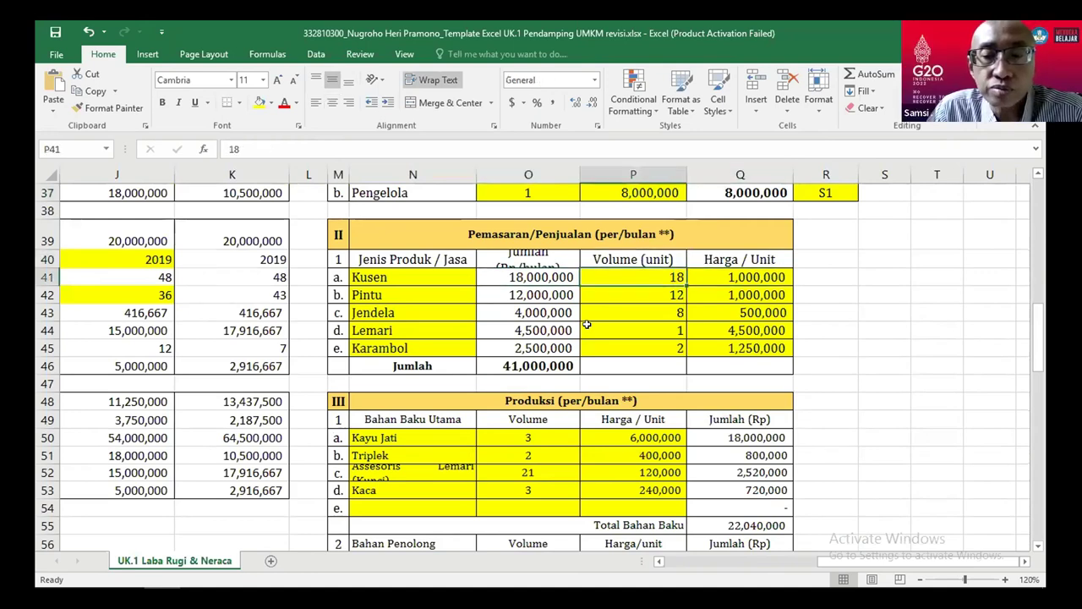
{"action": "type", "text": "20"}
{"action": "key", "text": "Return"}
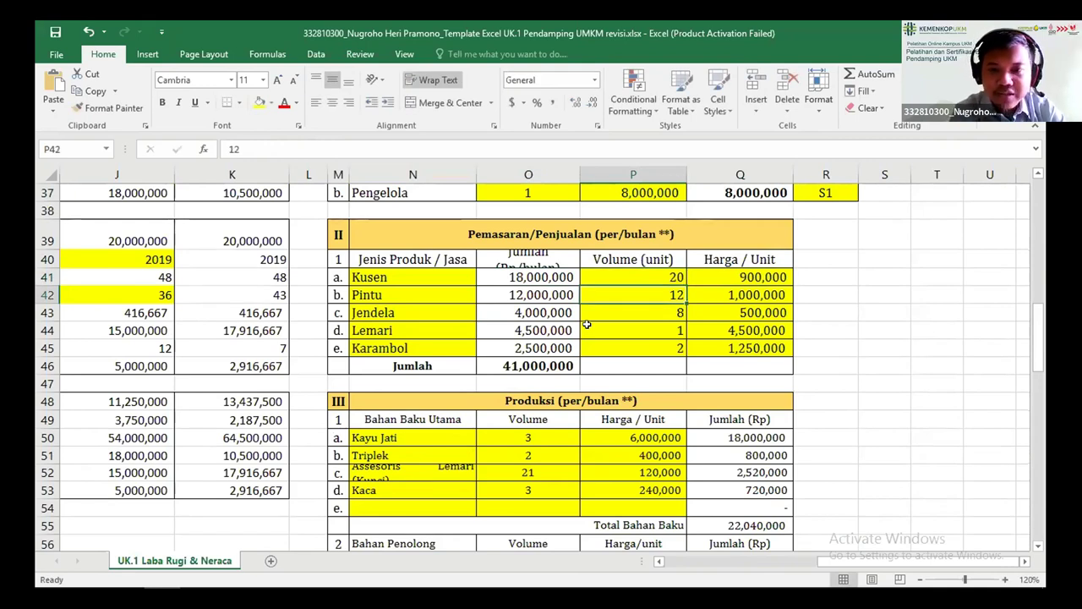
{"action": "type", "text": "15"}
{"action": "key", "text": "Return"}
{"action": "type", "text": "10"}
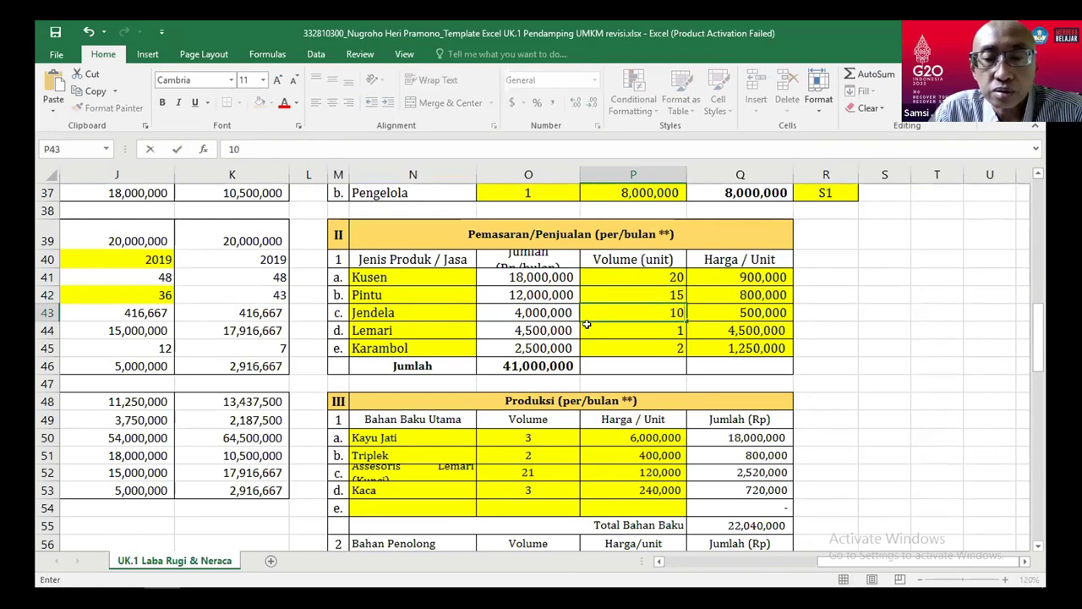
{"action": "key", "text": "Return"}
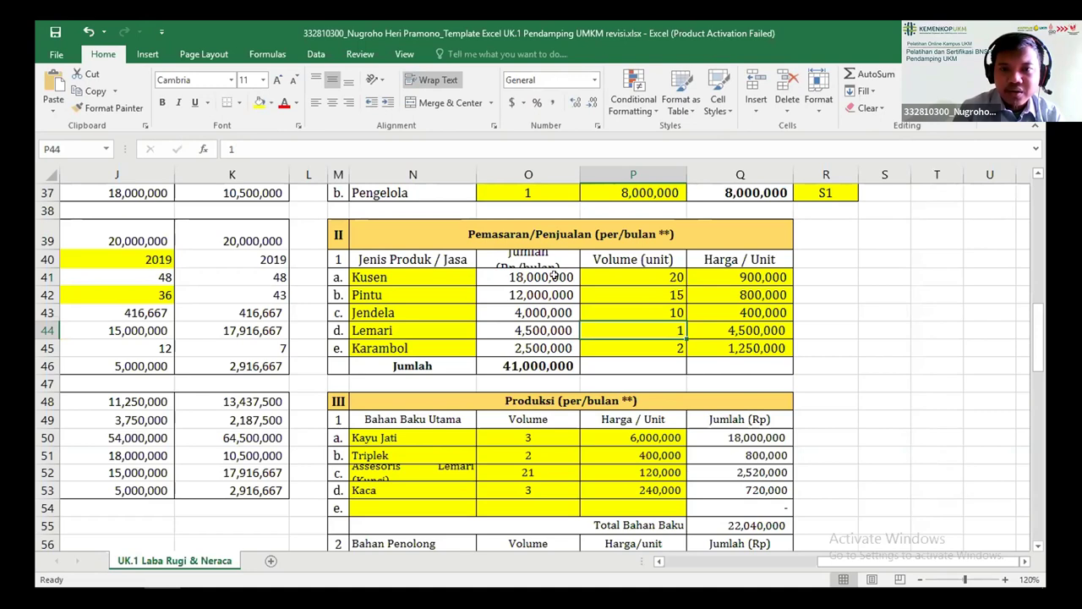
Try to calculate Kusen's monthly Jumlah in O41 as volume times unit price with =P41*Q41
{"action": "left_click", "coordinate": [554, 277]}
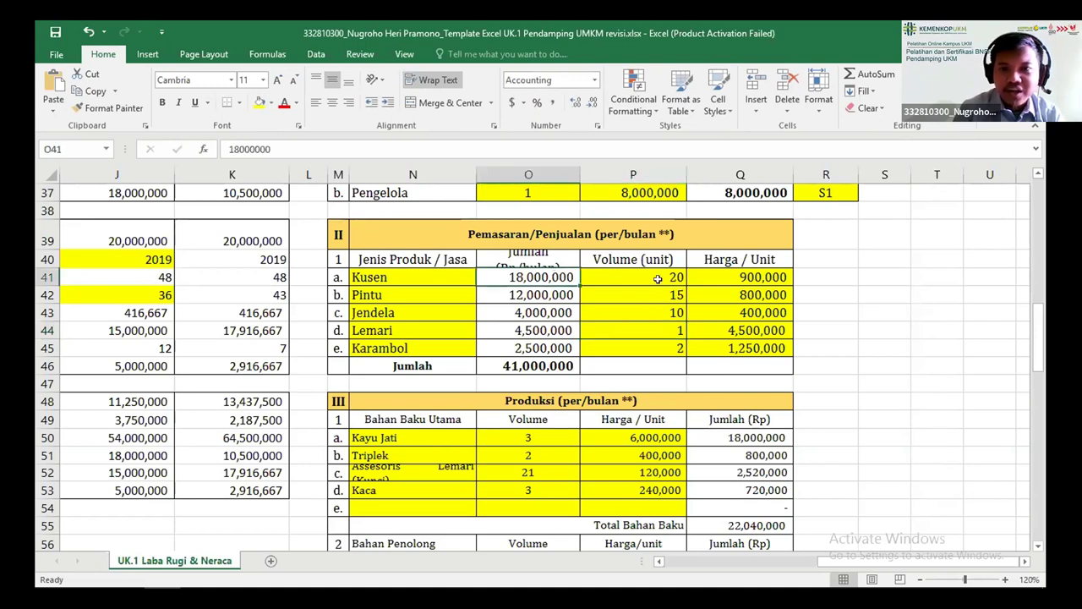
{"action": "key", "text": "Right"}
{"action": "key", "text": "Right"}
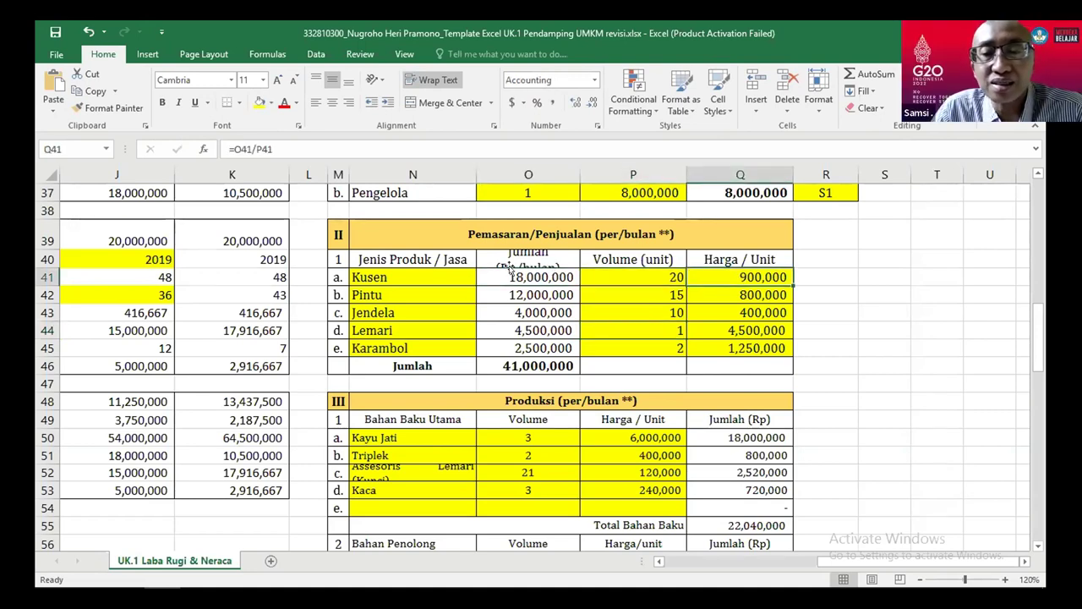
{"action": "left_click", "coordinate": [526, 268]}
{"action": "type", "text": "="}
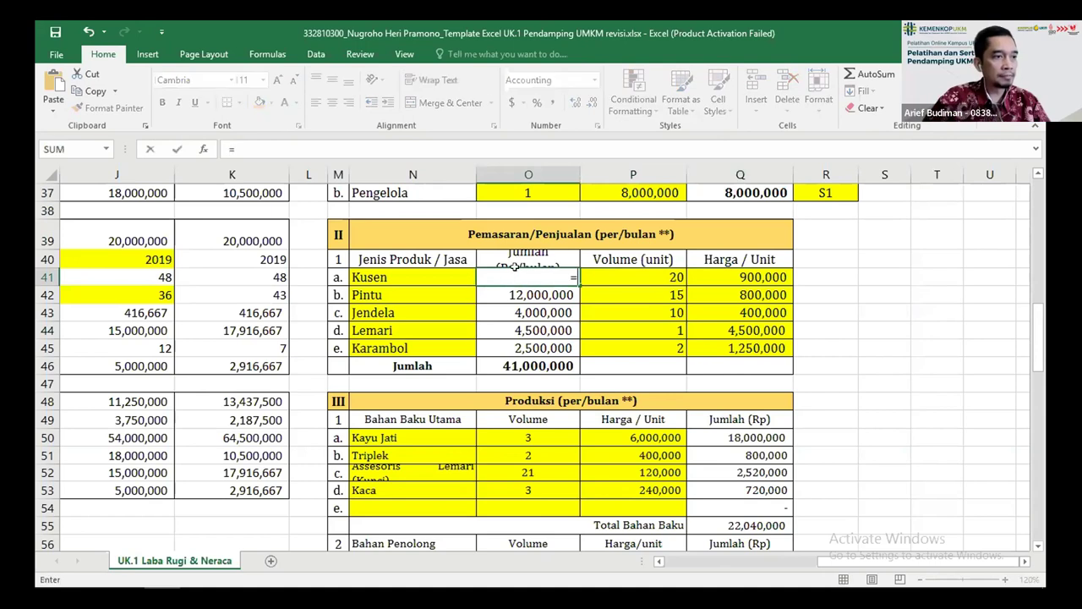
{"action": "left_click", "coordinate": [641, 257]}
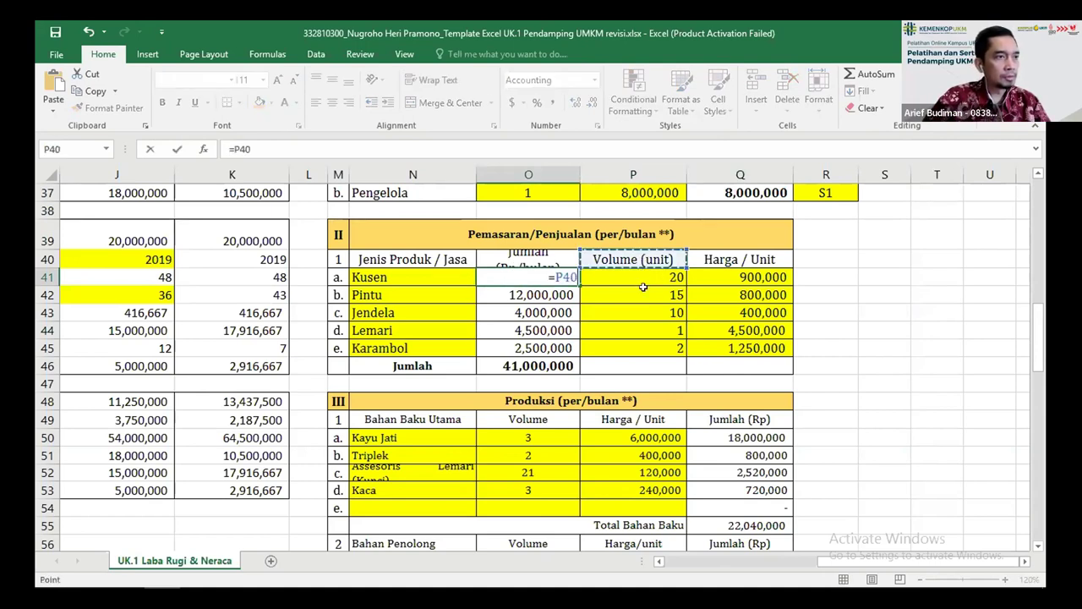
{"action": "key", "text": "Down"}
{"action": "type", "text": "*"}
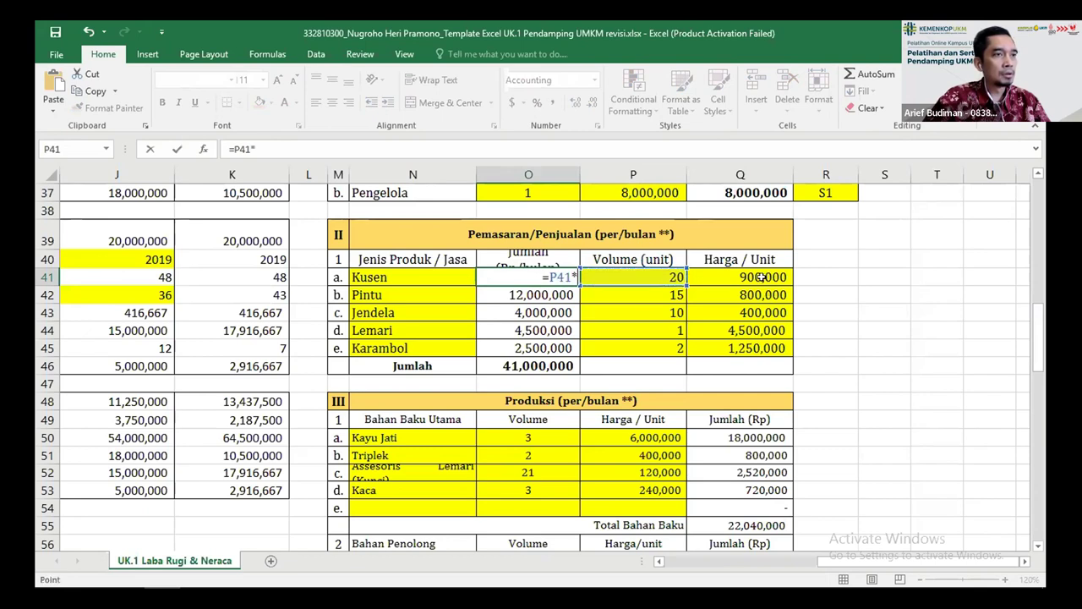
{"action": "left_click", "coordinate": [762, 277]}
{"action": "key", "text": "Return"}
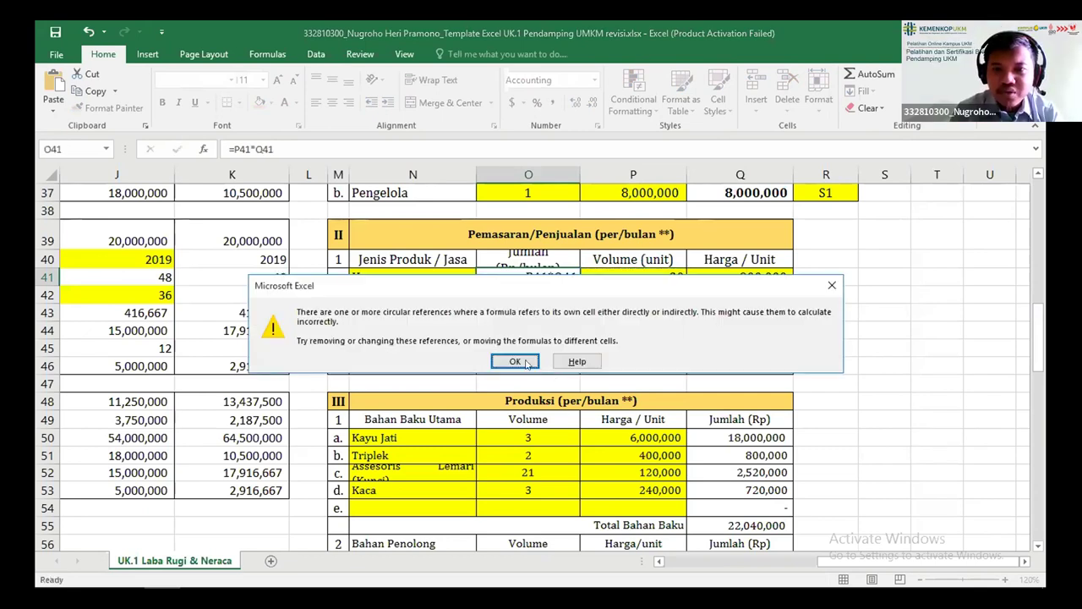
{"action": "left_click", "coordinate": [515, 361]}
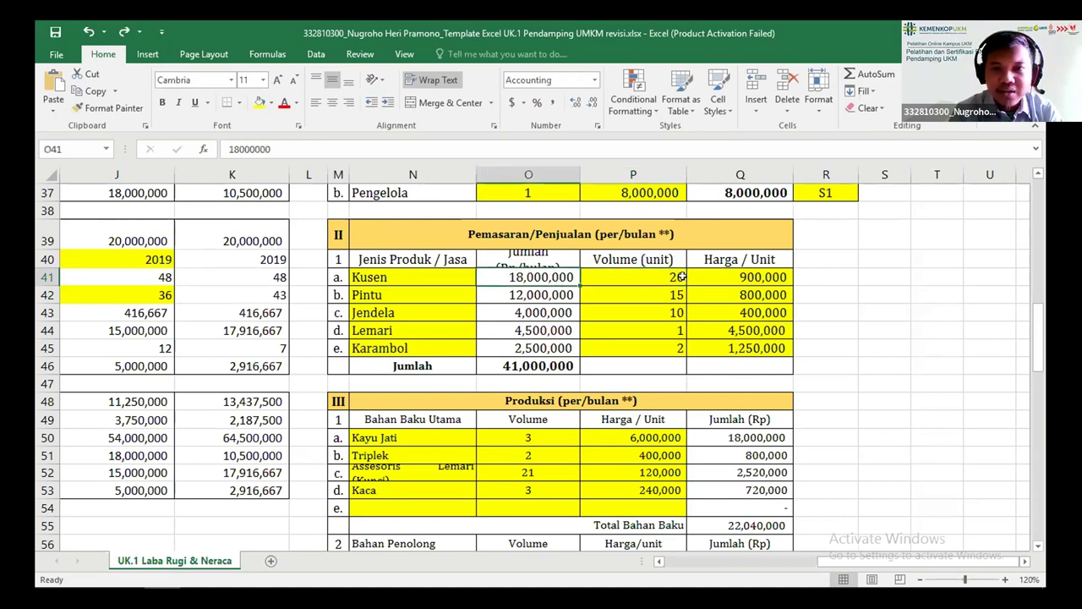
Compare Kusen's amount, volume and unit price cells, retry =P41*Q41 in O41, and undo the formula
{"action": "key", "text": "Right"}
{"action": "key", "text": "Right"}
{"action": "left_click", "coordinate": [534, 292]}
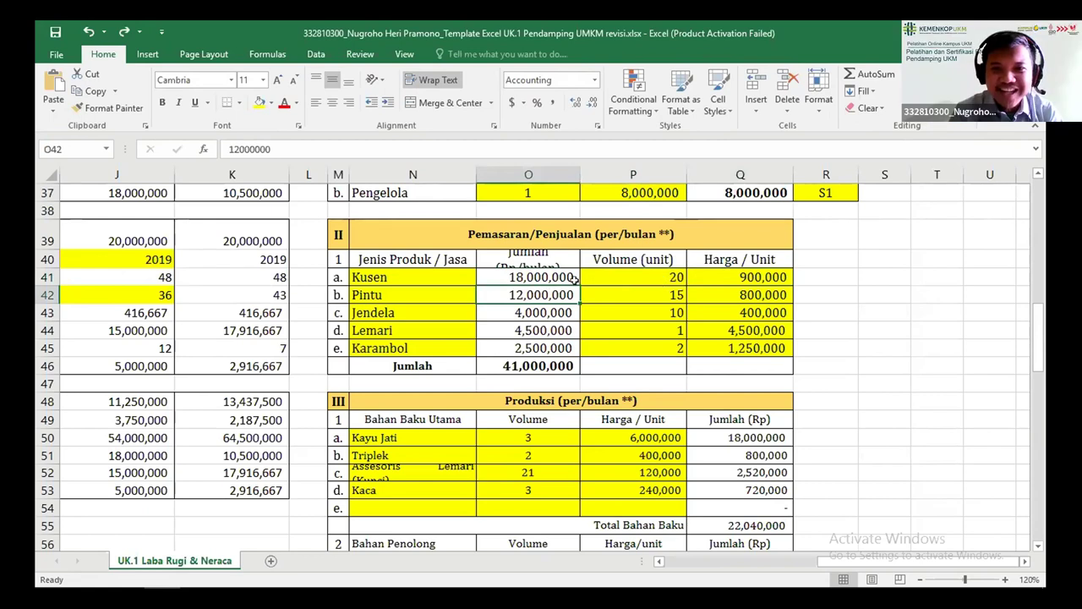
{"action": "key", "text": "Up"}
{"action": "key", "text": "Right"}
{"action": "left_click", "coordinate": [551, 282]}
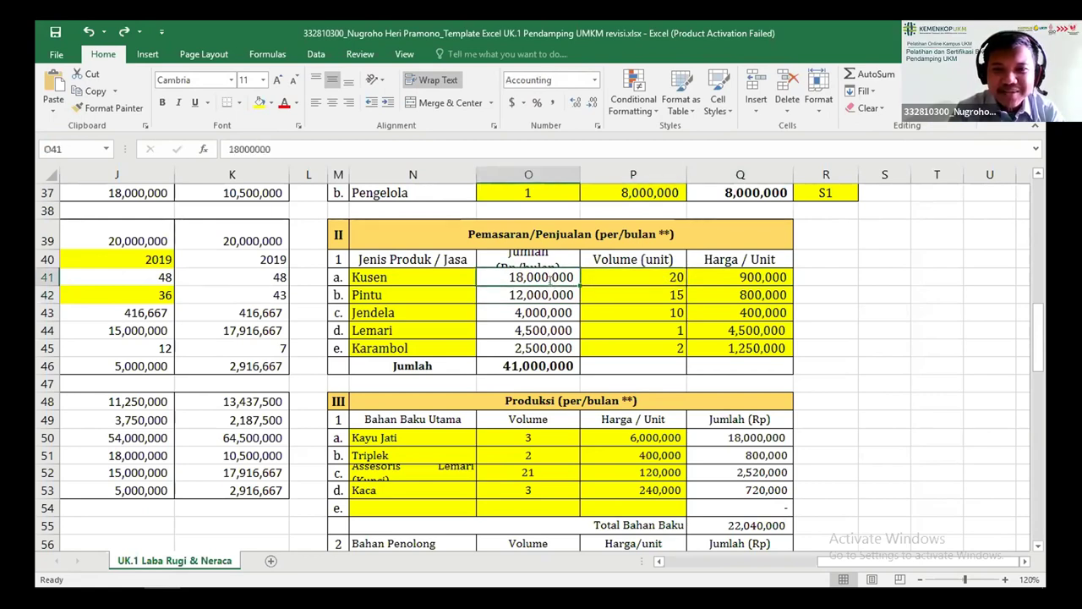
{"action": "type", "text": "="}
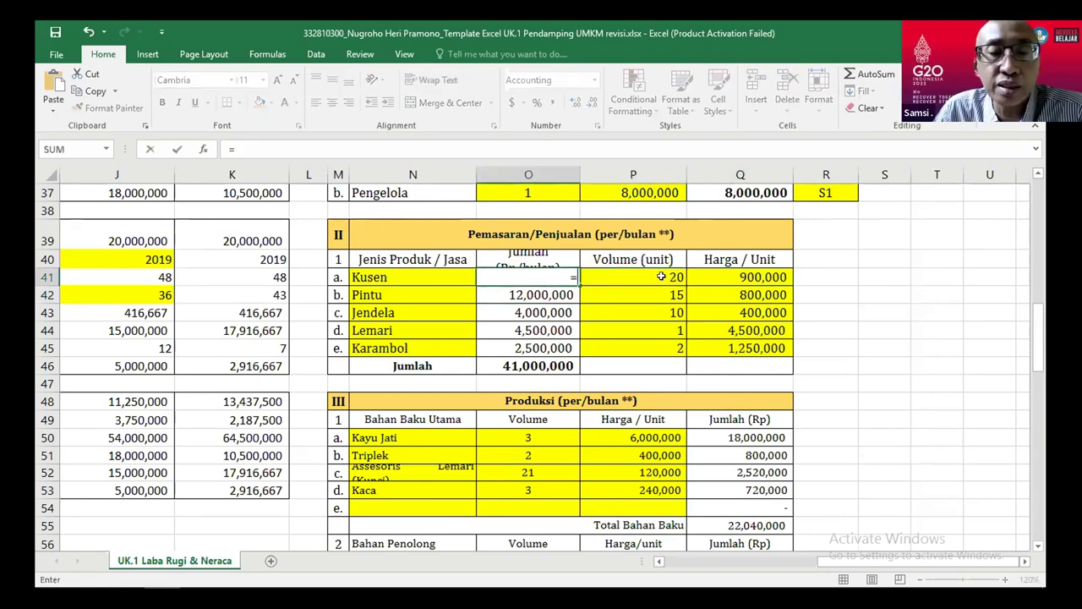
{"action": "left_click", "coordinate": [662, 277]}
{"action": "type", "text": "*"}
{"action": "left_click", "coordinate": [732, 278]}
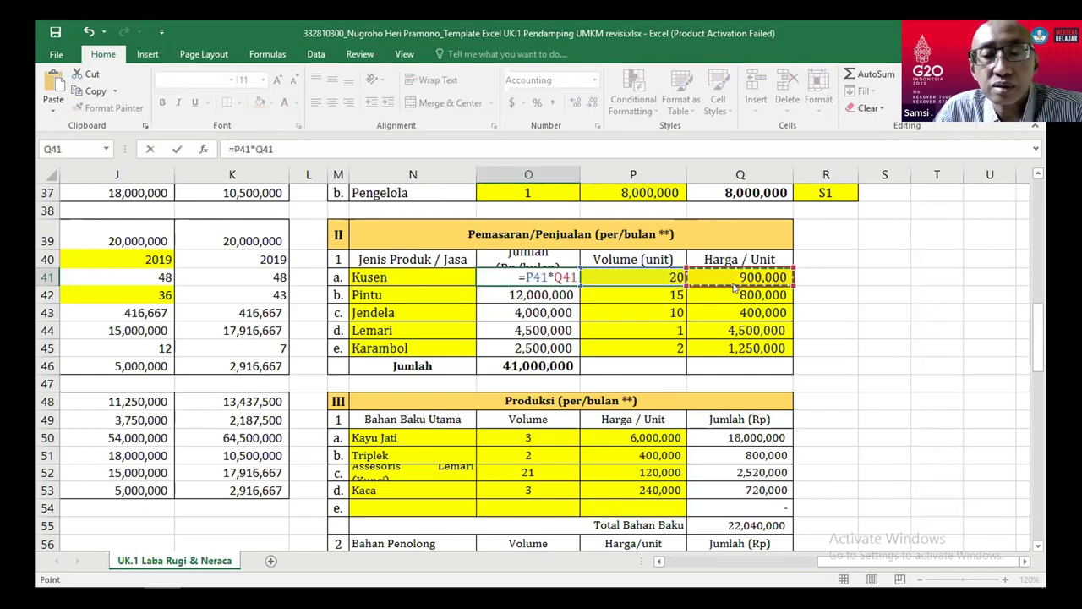
{"action": "key", "text": "Return"}
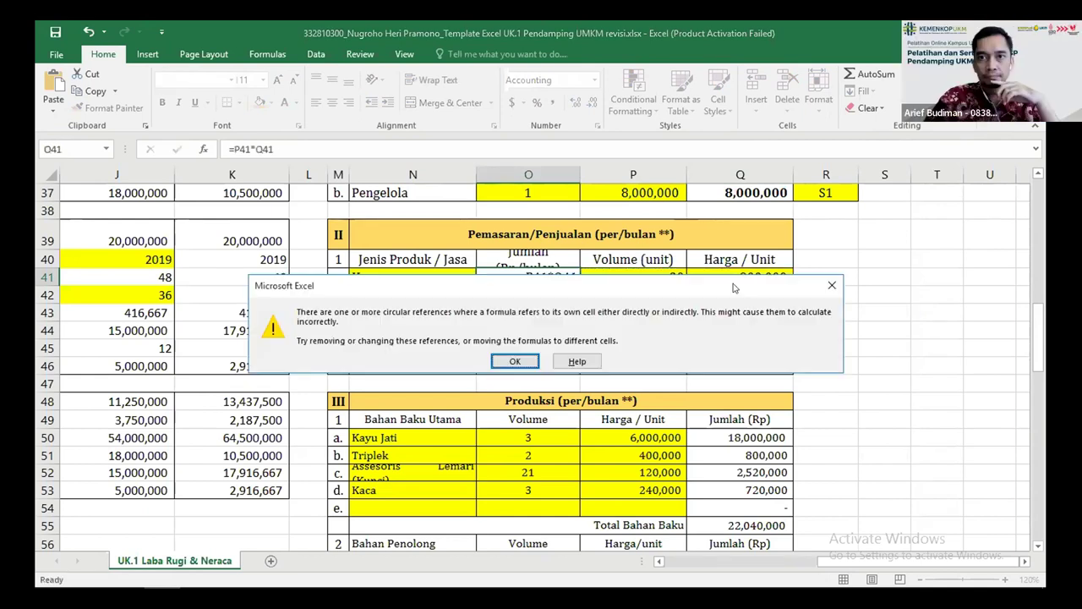
{"action": "left_click", "coordinate": [504, 361]}
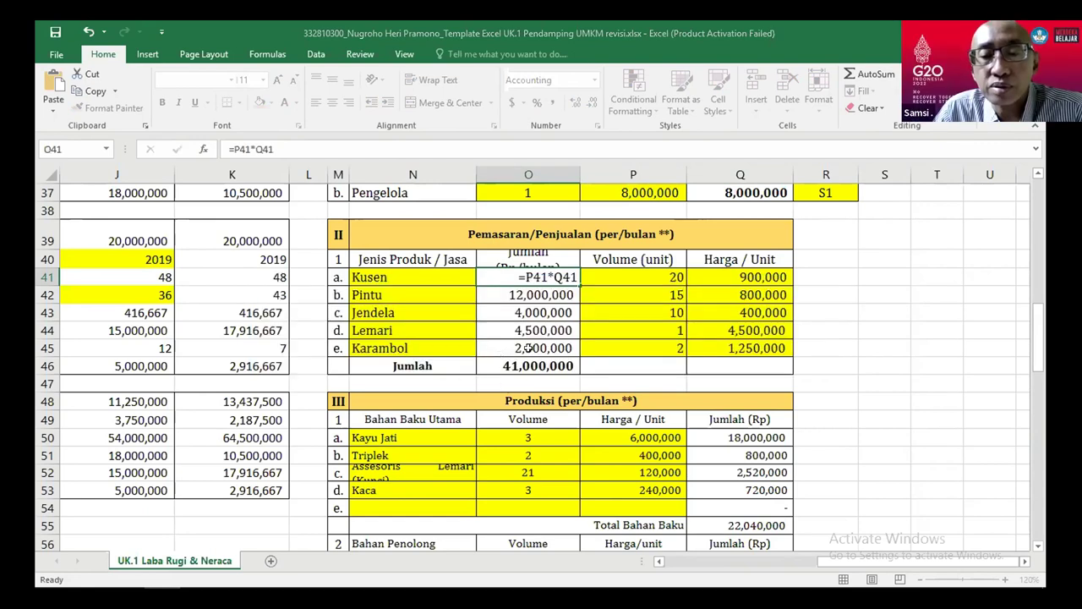
{"action": "left_click", "coordinate": [701, 306]}
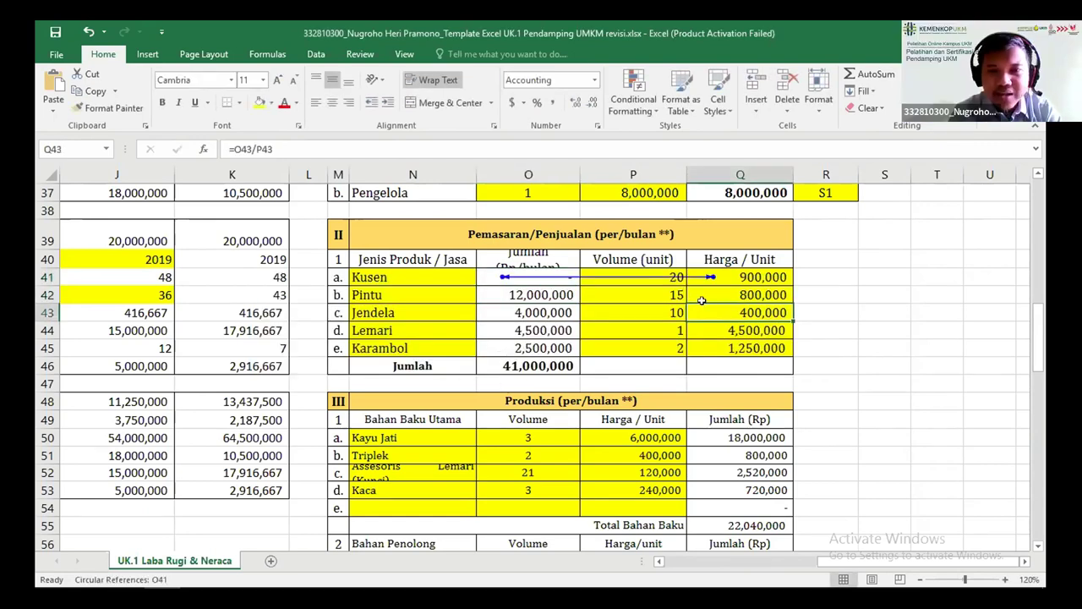
{"action": "key", "text": "ctrl+z"}
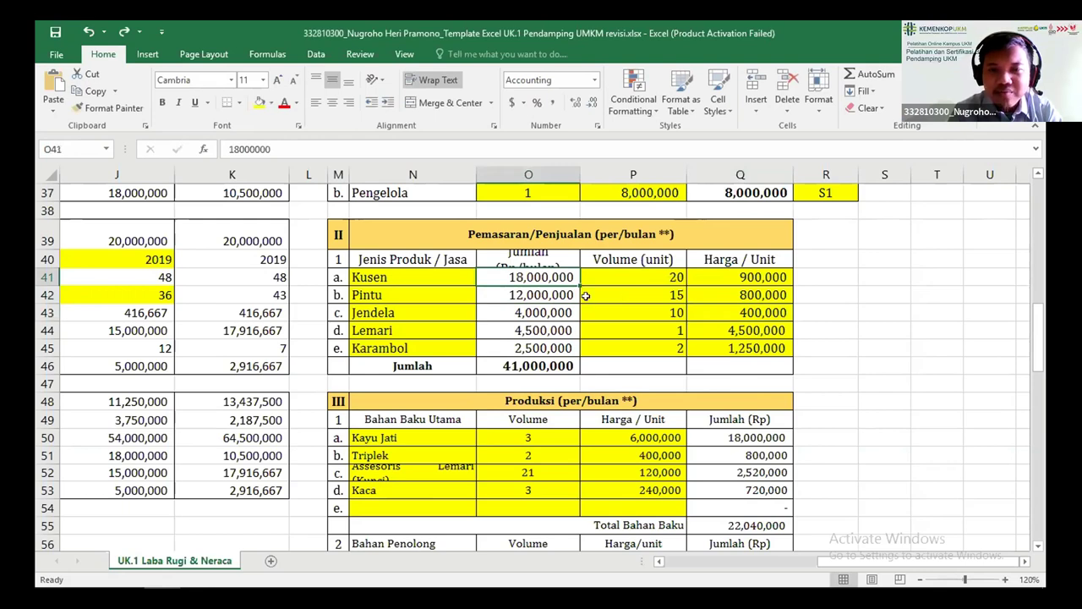
Replace the Harga / Unit formulas with fixed prices: 900,000 for Kusen, 800,000 for Pintu and 400,000 for Jendela
{"action": "left_click", "coordinate": [734, 276]}
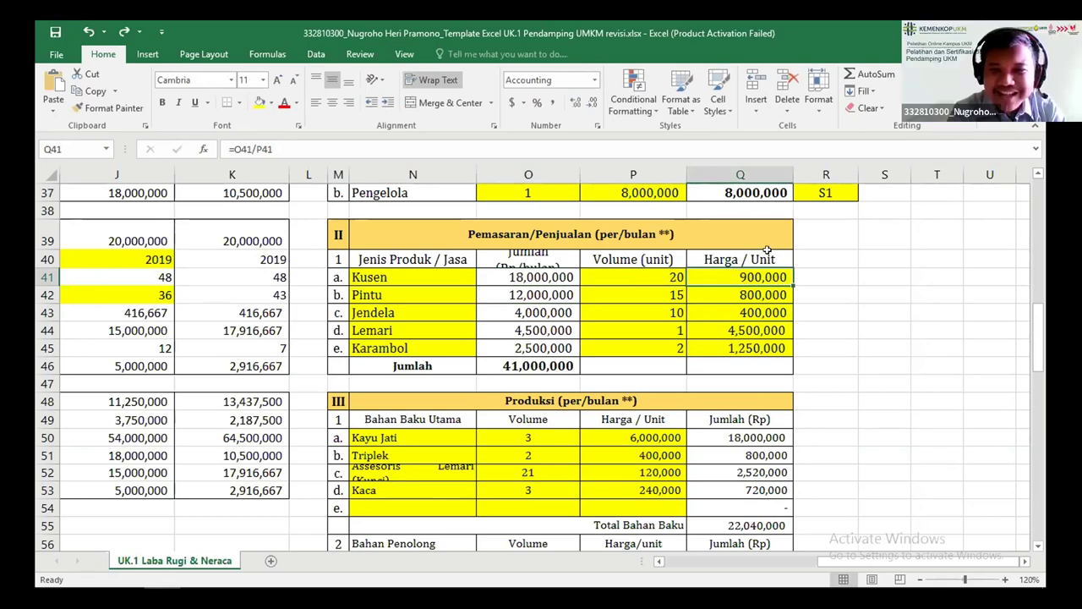
{"action": "type", "text": "9"}
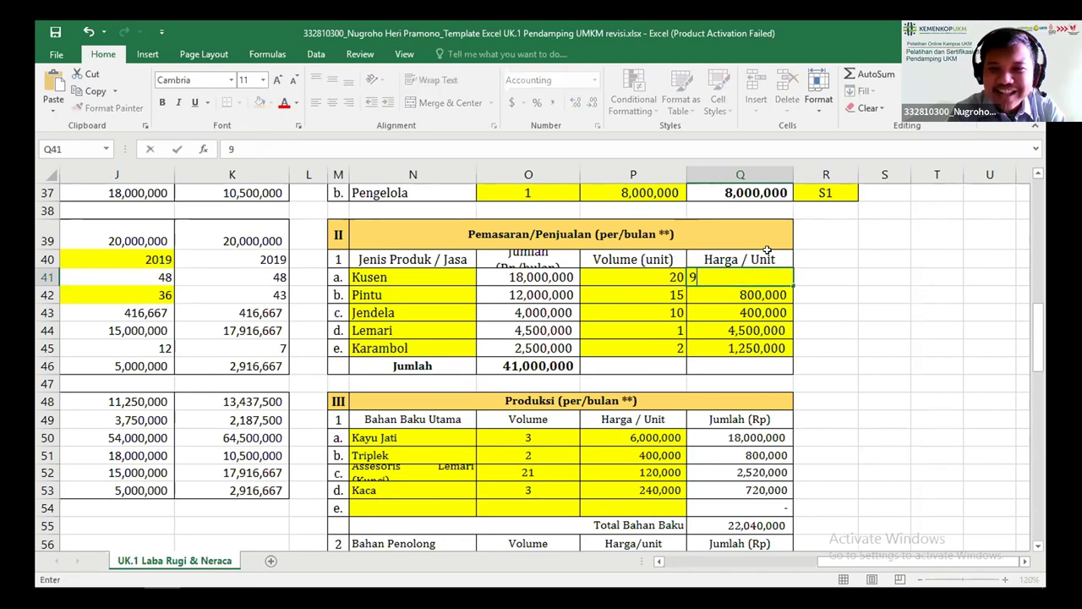
{"action": "type", "text": "00"}
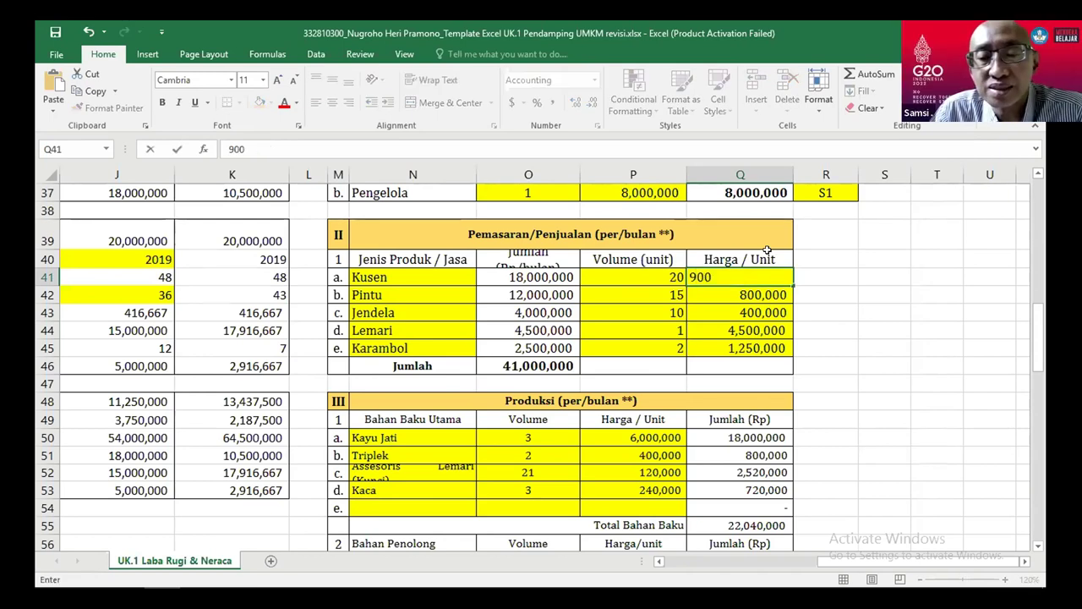
{"action": "type", "text": "000"}
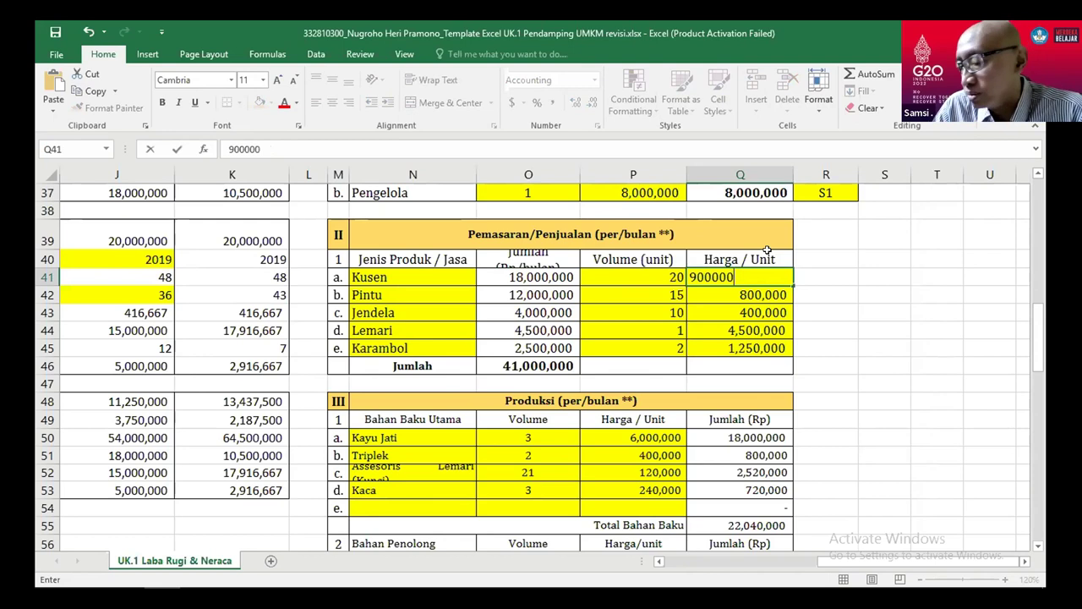
{"action": "key", "text": "Return"}
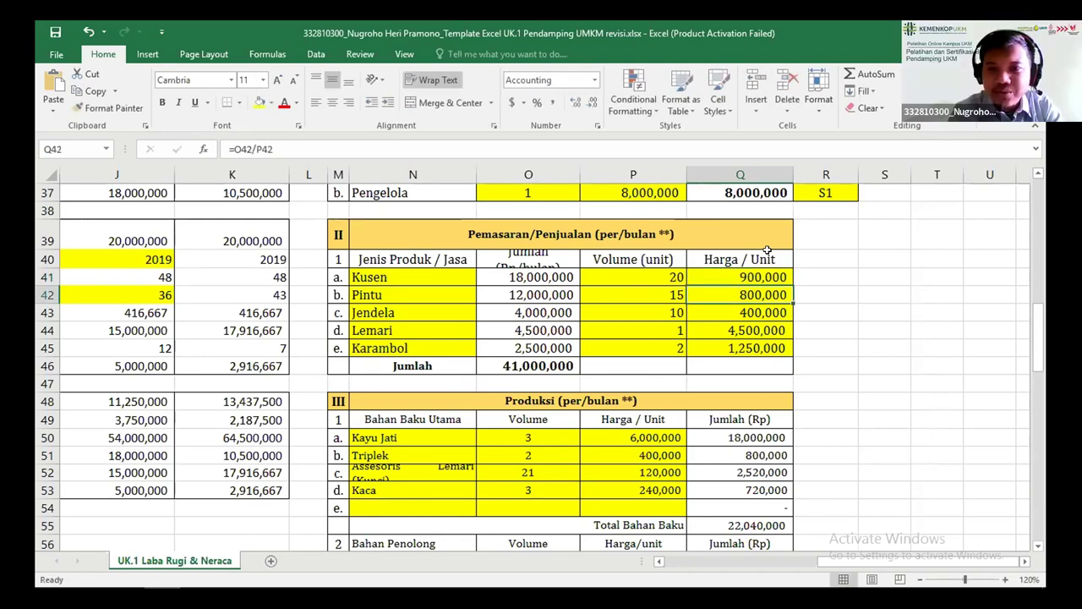
{"action": "type", "text": "800,000"}
{"action": "key", "text": "Return"}
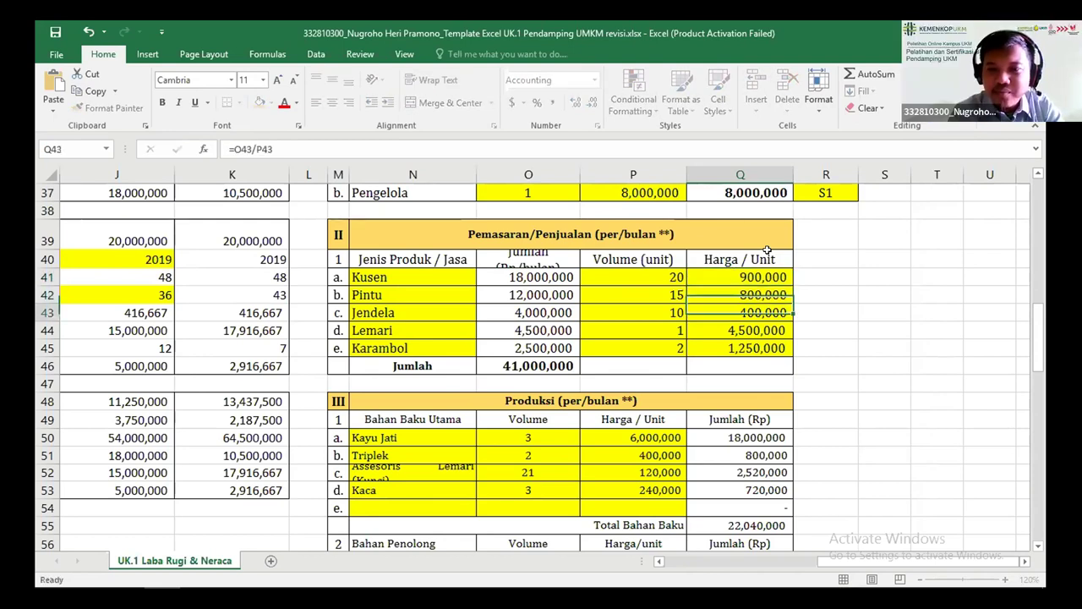
{"action": "type", "text": "4"}
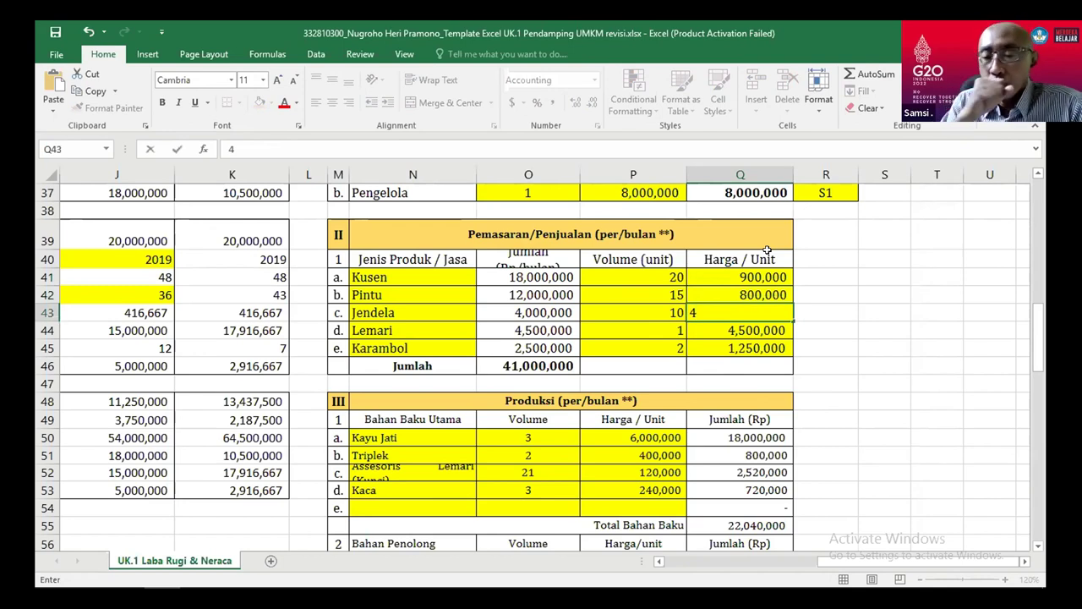
{"action": "type", "text": ",000"}
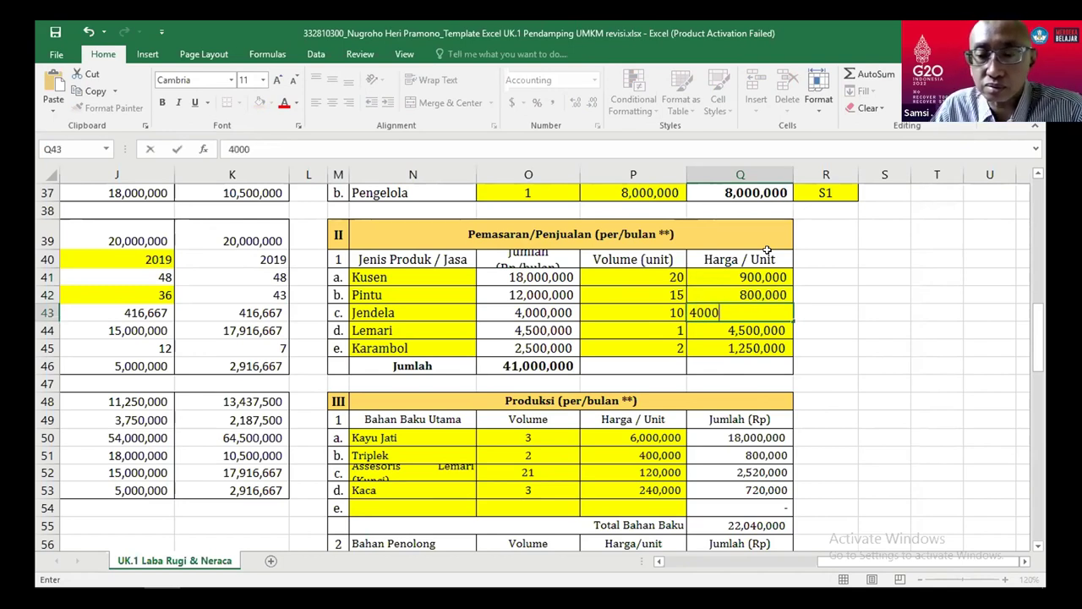
{"action": "type", "text": ",00"}
{"action": "key", "text": "Return"}
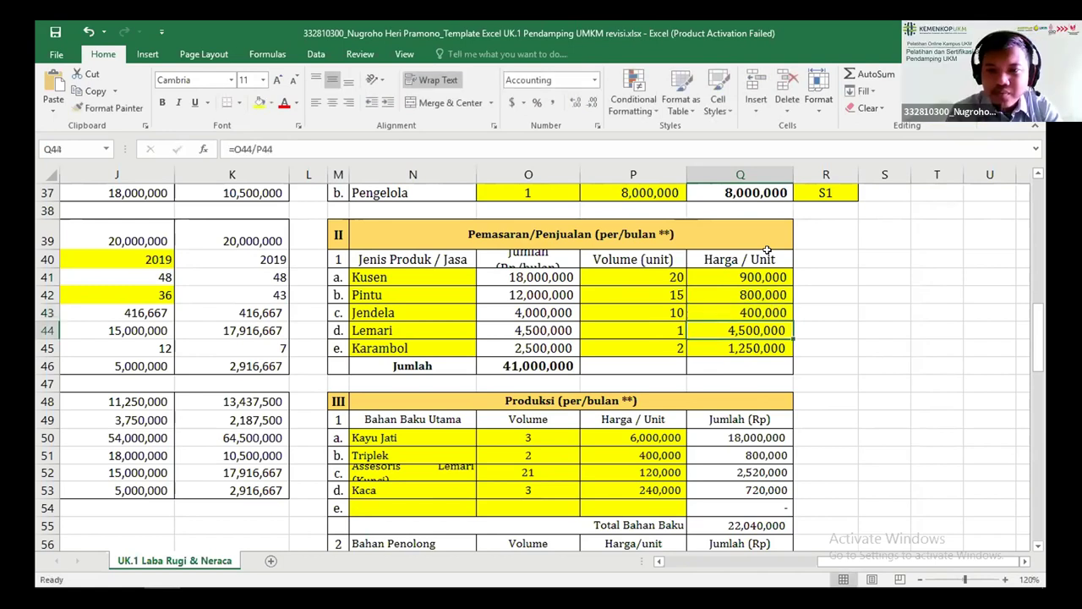
Set Lemari's monthly sales volume to 2 units and its unit price to a fixed 2,250,000
{"action": "left_click", "coordinate": [670, 328]}
{"action": "type", "text": "2"}
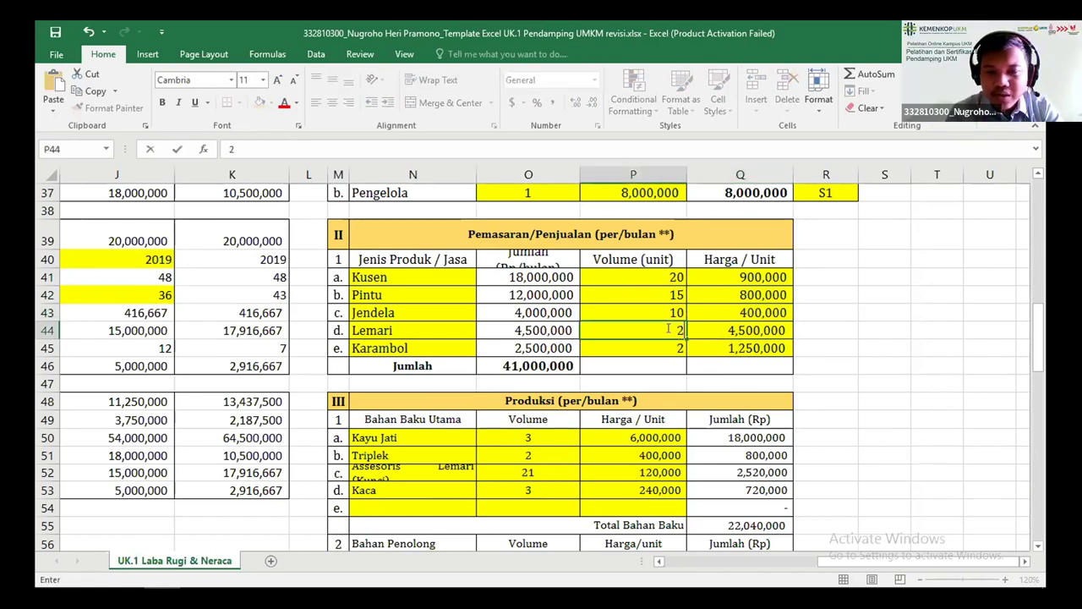
{"action": "key", "text": "Tab"}
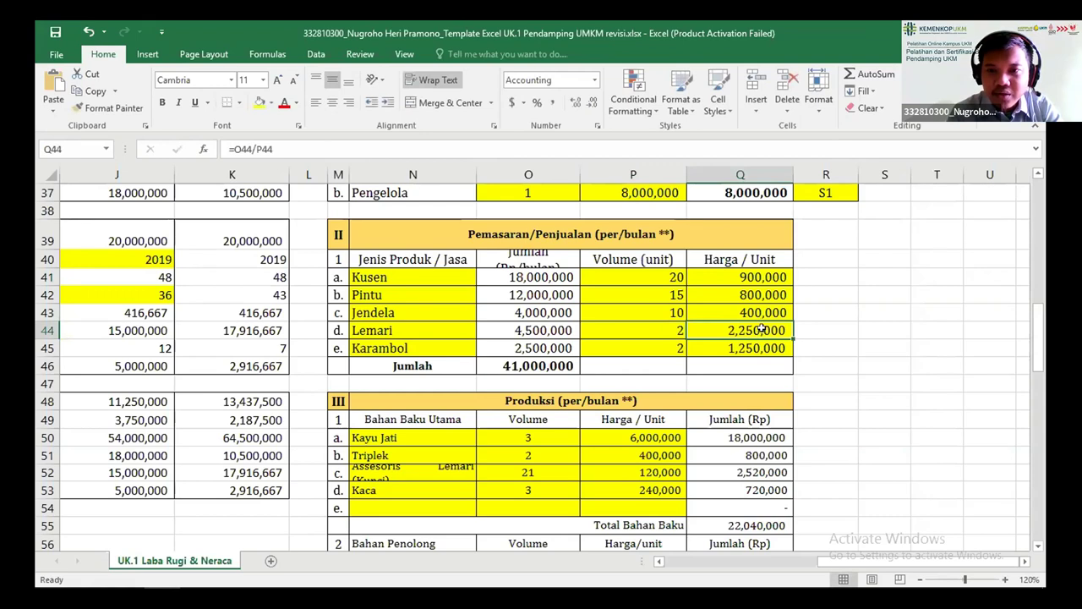
{"action": "type", "text": "2,"}
{"action": "type", "text": "25"}
{"action": "type", "text": "0,000"}
{"action": "key", "text": "Return"}
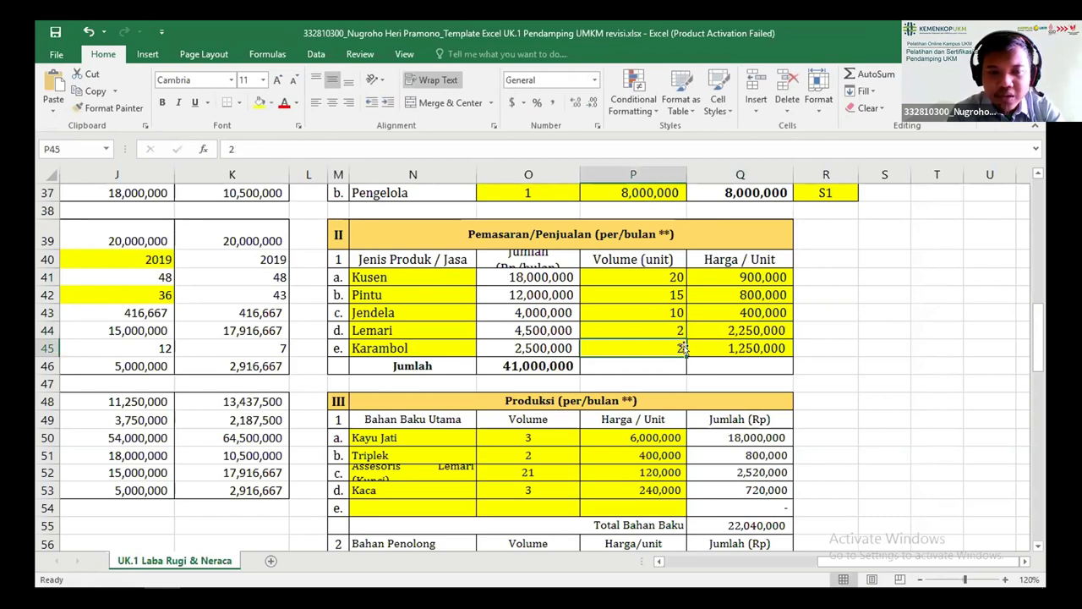
Set Karambol's monthly sales volume to 4 units and its unit price to a fixed 625,000
{"action": "type", "text": "3"}
{"action": "key", "text": "Return"}
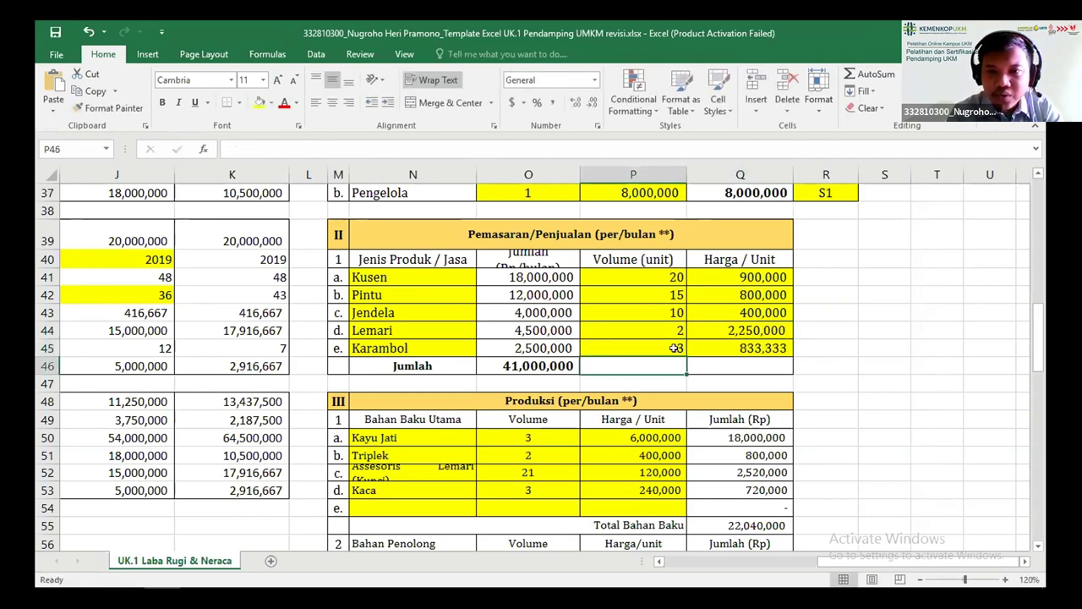
{"action": "left_click", "coordinate": [678, 347]}
{"action": "type", "text": "4"}
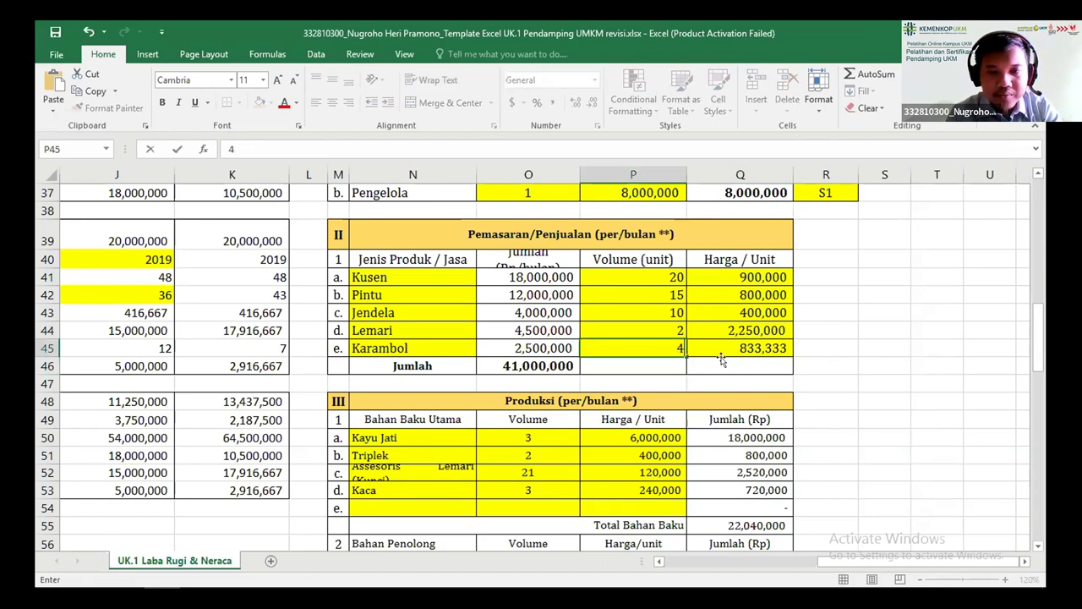
{"action": "left_click", "coordinate": [761, 345]}
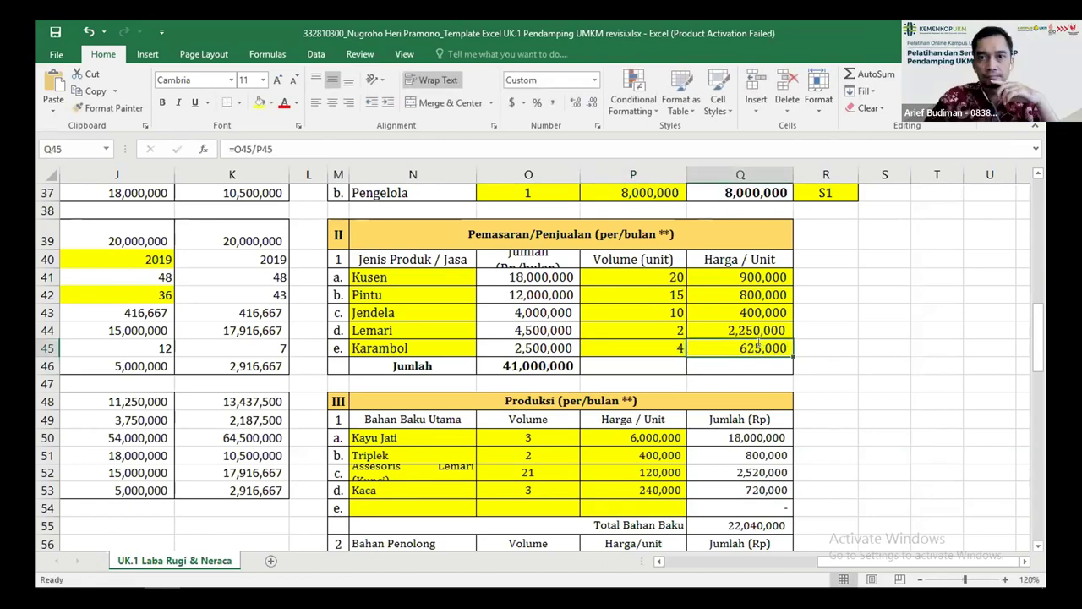
{"action": "type", "text": "625,000"}
{"action": "key", "text": "Return"}
{"action": "key", "text": "Left"}
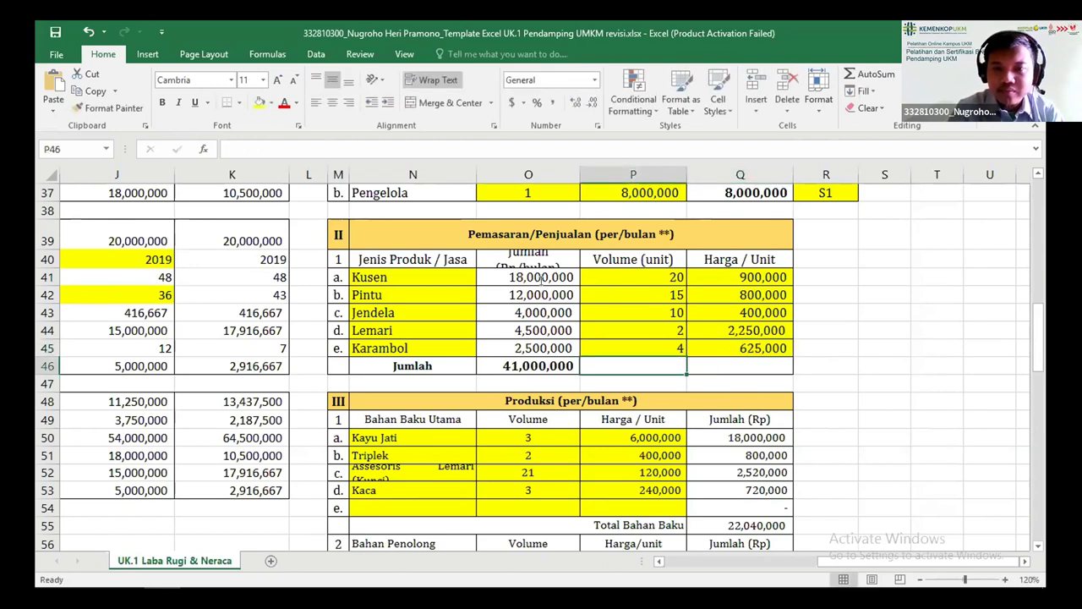
Calculate Kusen's monthly Jumlah in O41 with =P41*Q41 and fill the formula down to Karambol in O45
{"action": "left_click", "coordinate": [541, 277]}
{"action": "type", "text": "="}
{"action": "left_click", "coordinate": [641, 271]}
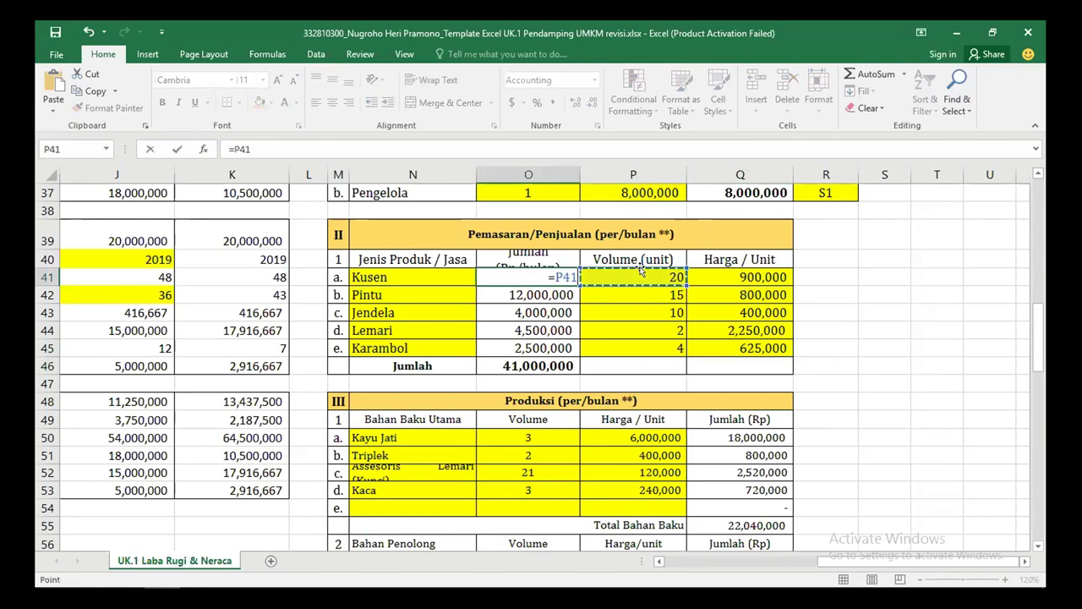
{"action": "type", "text": "*"}
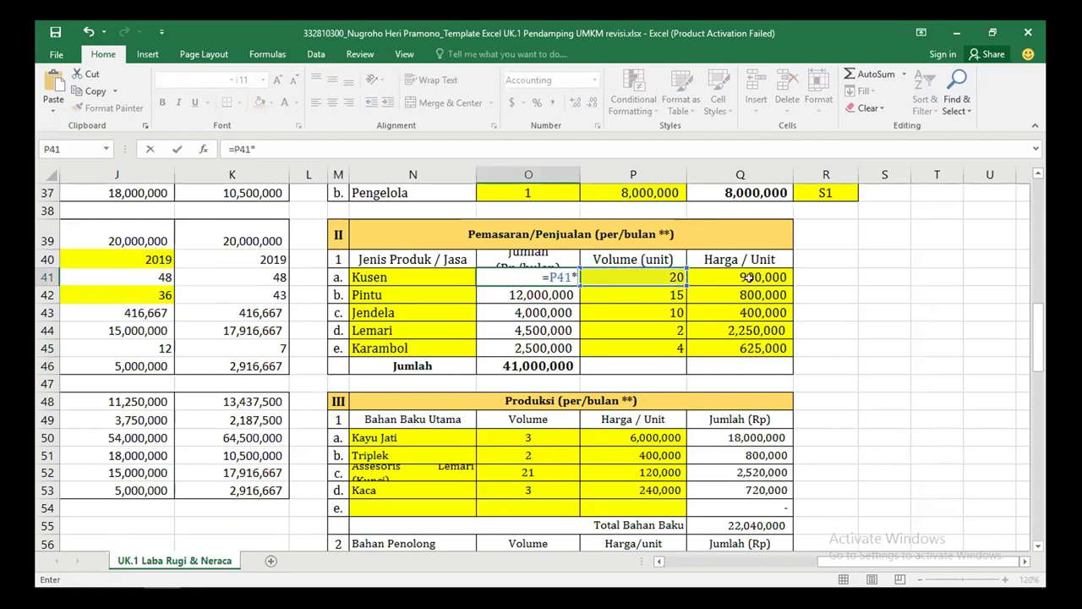
{"action": "left_click", "coordinate": [748, 278]}
{"action": "key", "text": "Return"}
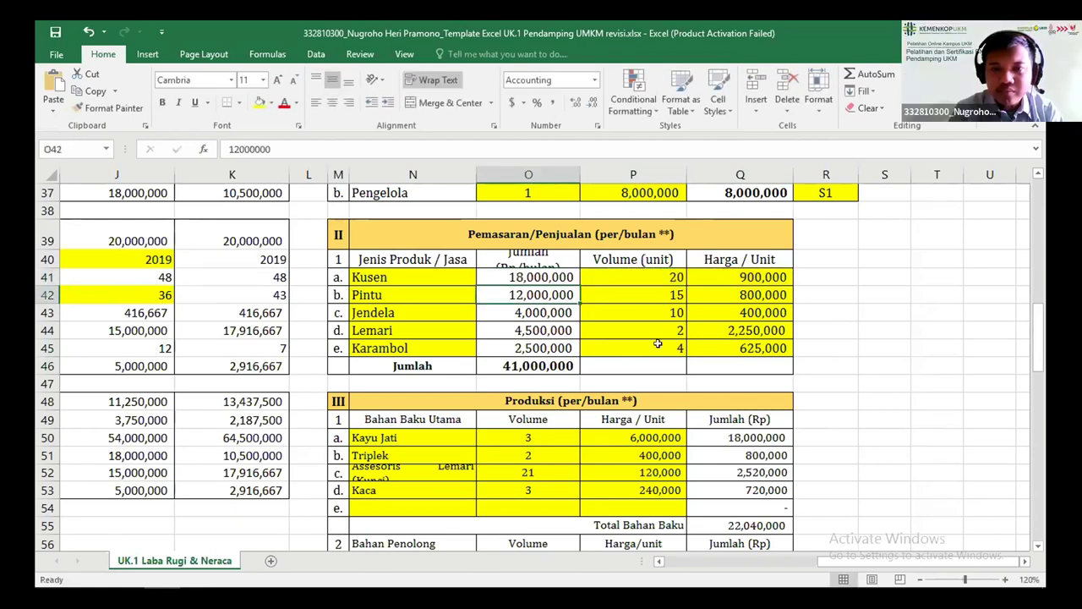
{"action": "left_click", "coordinate": [576, 280]}
{"action": "left_click_drag", "start_coordinate": [581, 286], "coordinate": [578, 354]}
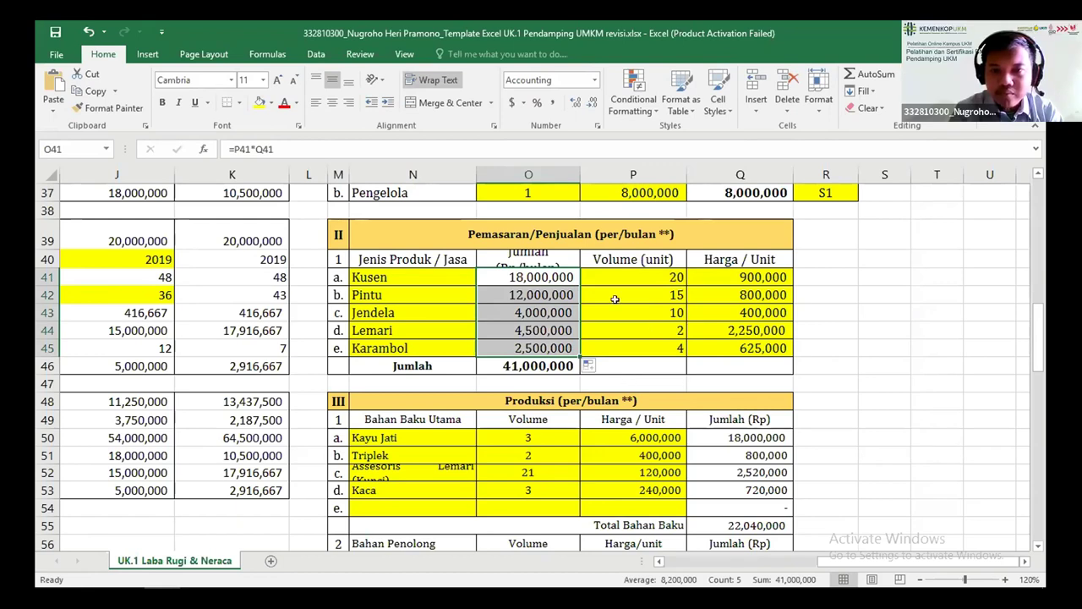
Check the Lemari volume and Pintu's price and volume cells, and re-enter the sales total in O46 as =SUM(O41:O45)
{"action": "left_click", "coordinate": [647, 329]}
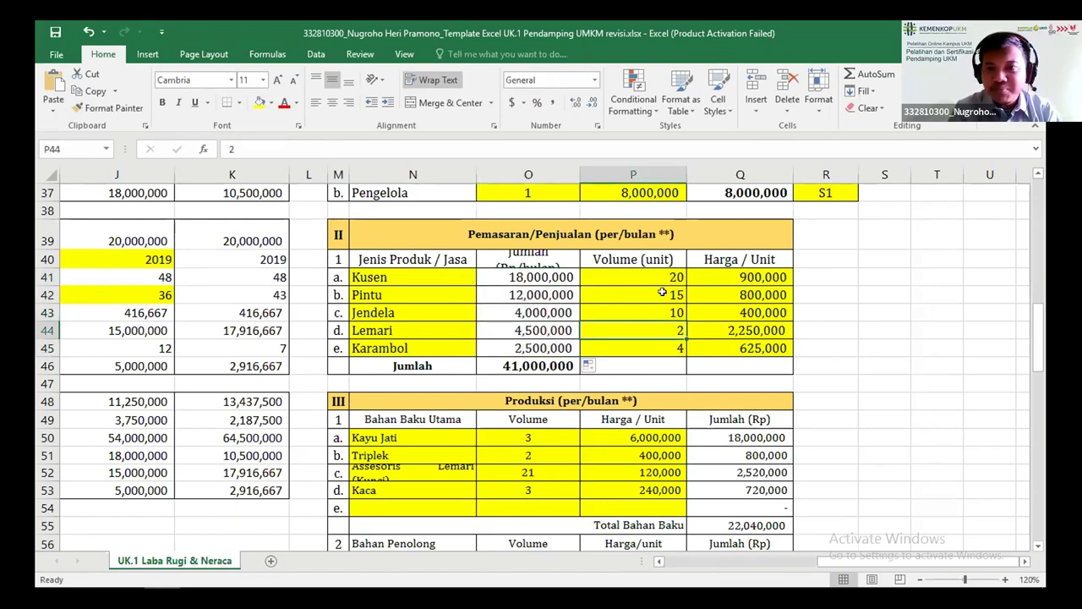
{"action": "left_click", "coordinate": [725, 291]}
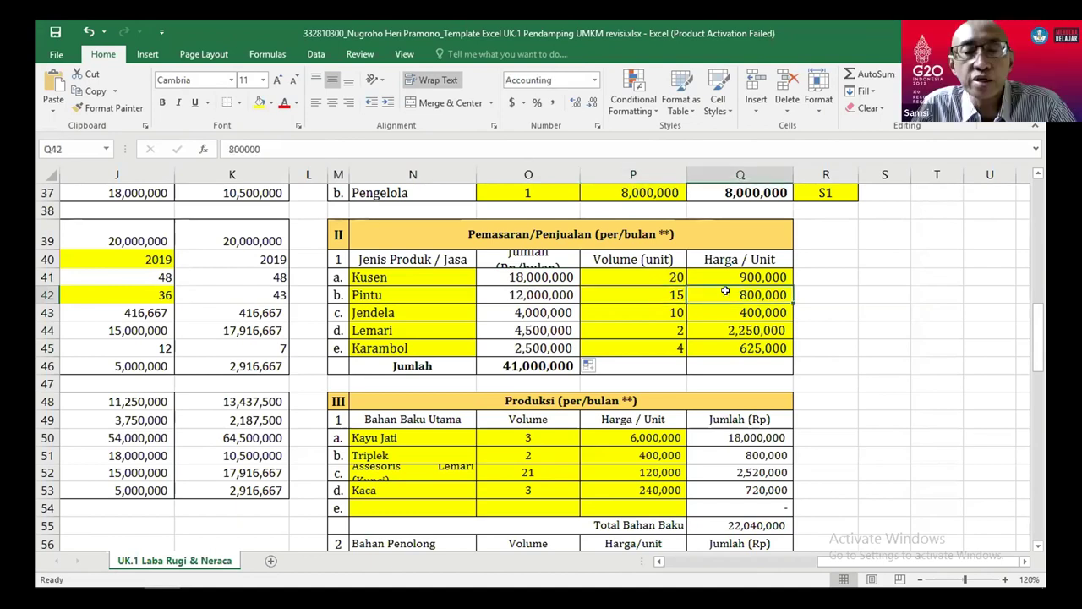
{"action": "left_click", "coordinate": [661, 292]}
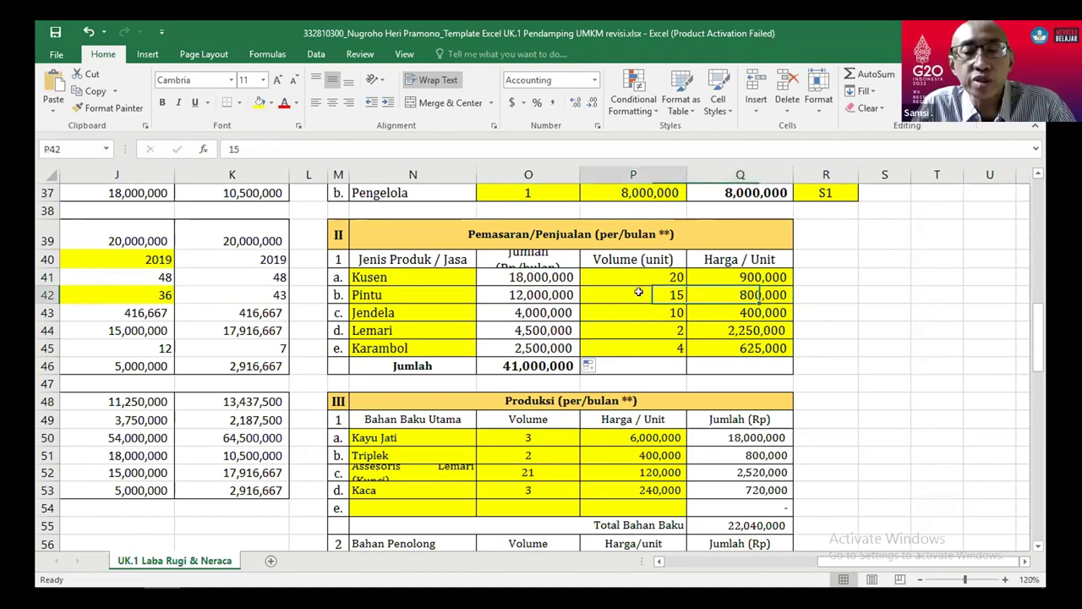
{"action": "left_click", "coordinate": [536, 365]}
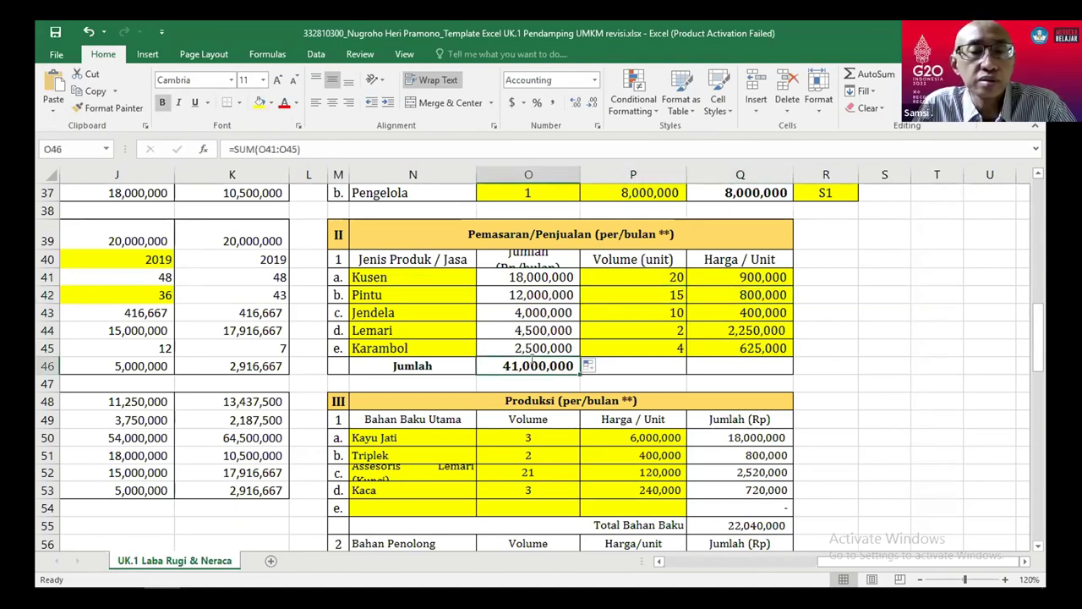
{"action": "type", "text": "="}
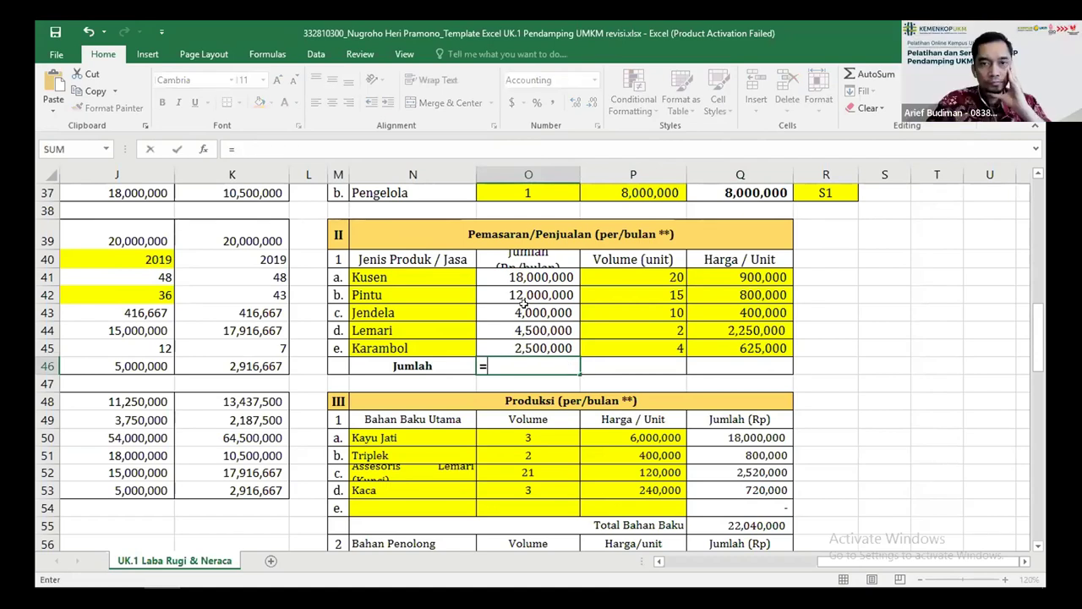
{"action": "type", "text": "sum"}
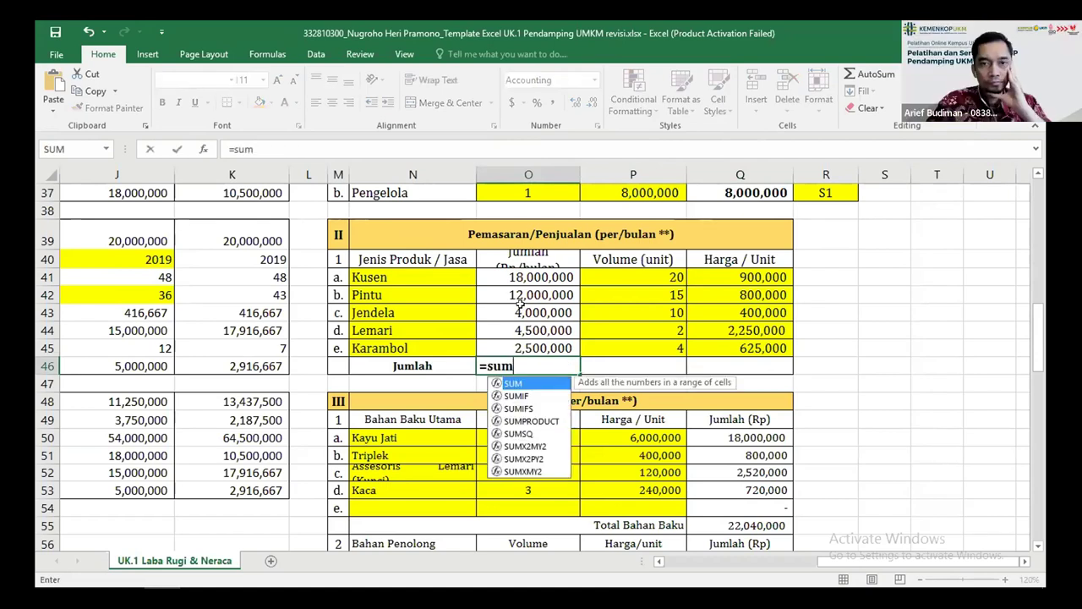
{"action": "type", "text": "("}
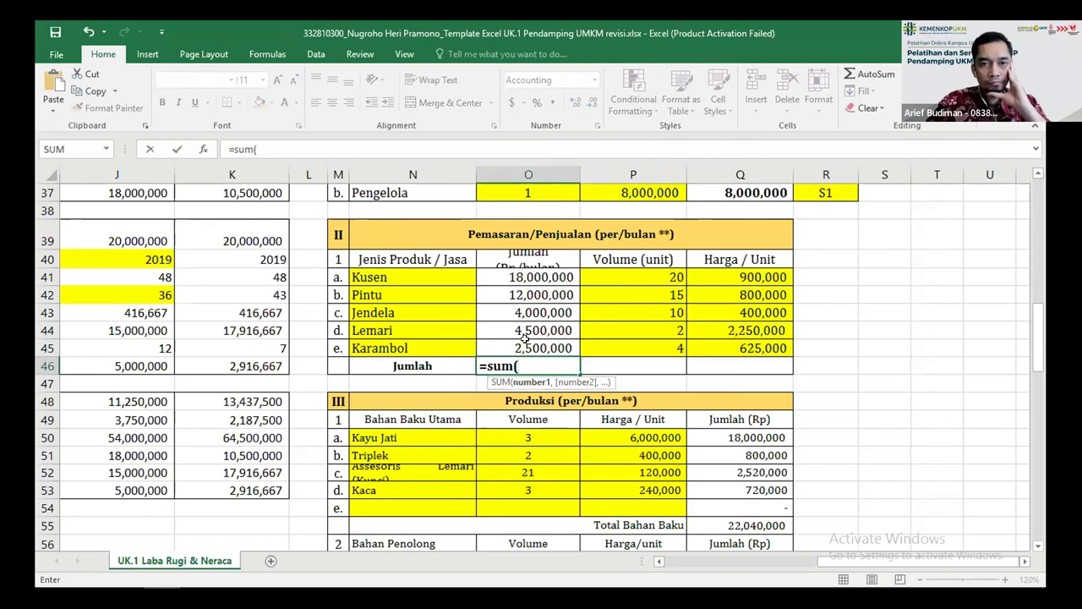
{"action": "left_click_drag", "start_coordinate": [527, 277], "coordinate": [525, 340]}
{"action": "key", "text": "shift+Down"}
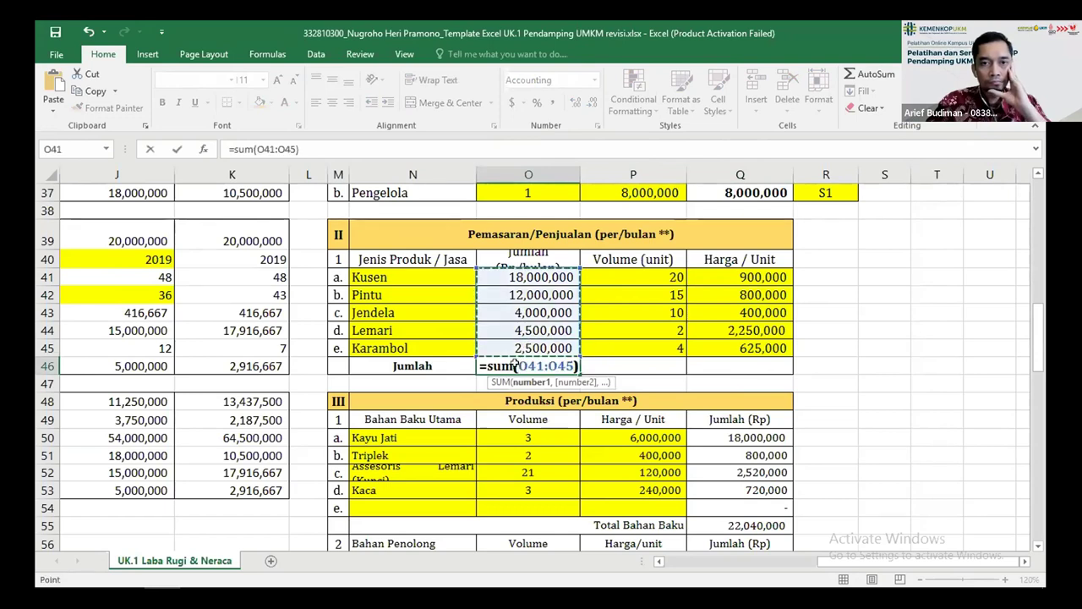
{"action": "key", "text": "Return"}
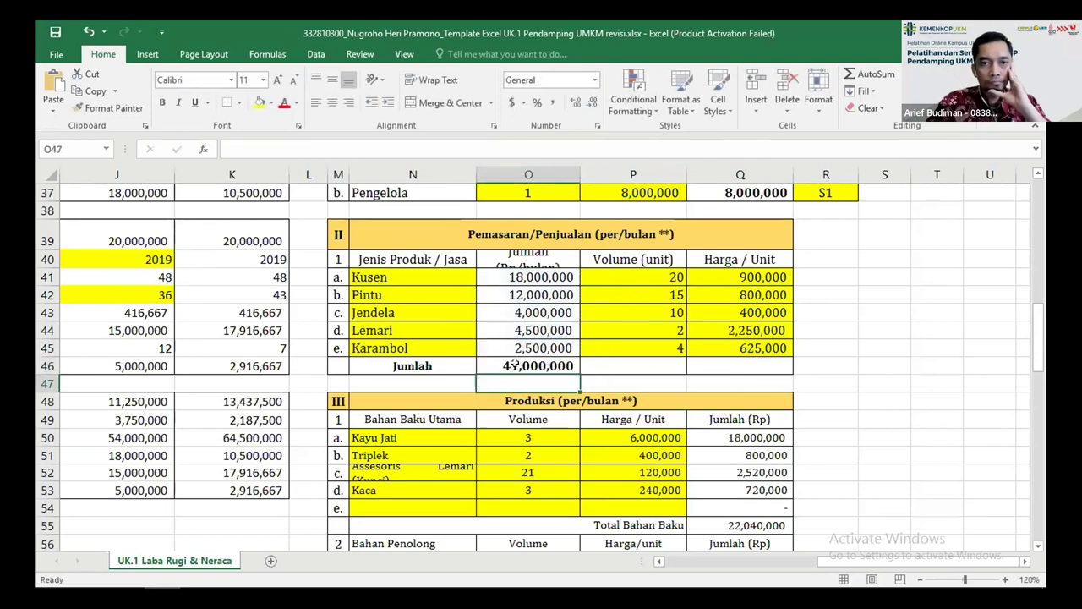
Raise the unit prices of Kusen and Pintu to 1,000,000 each in the Pemasaran/Penjualan table
{"action": "left_click", "coordinate": [634, 277]}
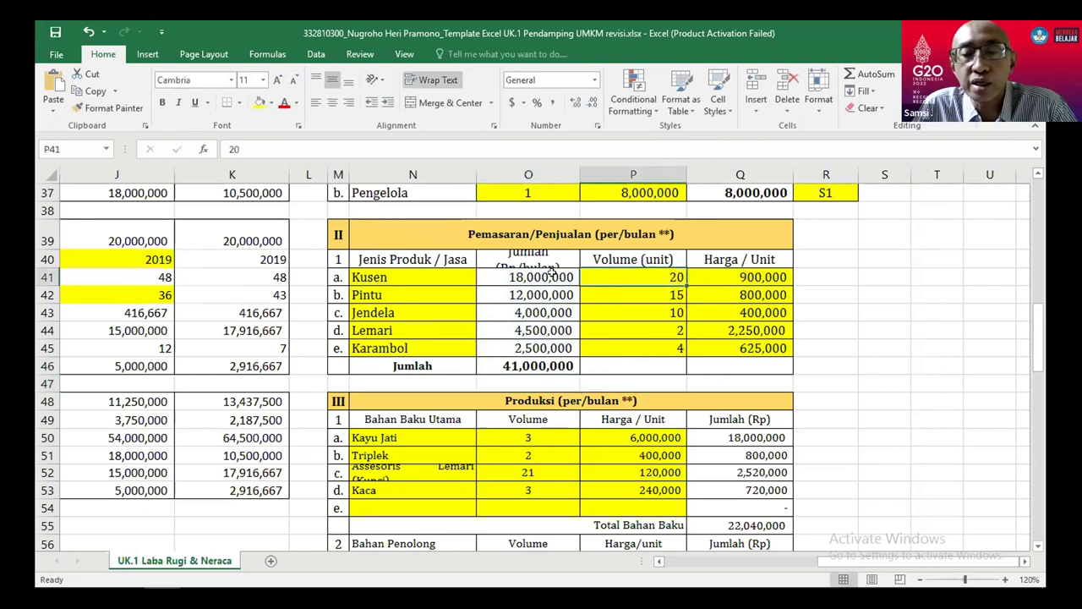
{"action": "left_click", "coordinate": [742, 283]}
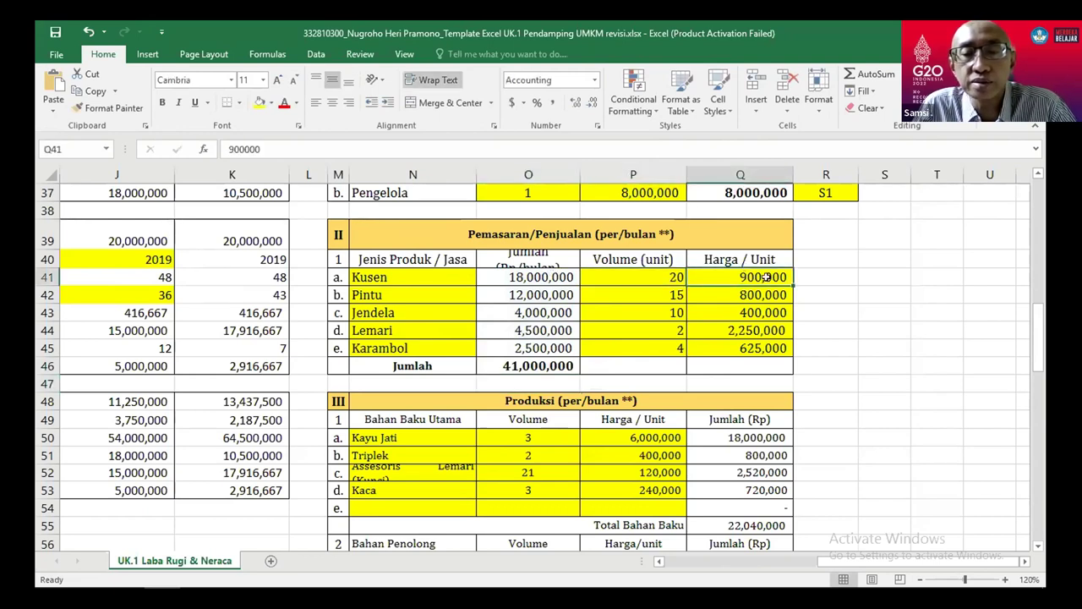
{"action": "type", "text": "1"}
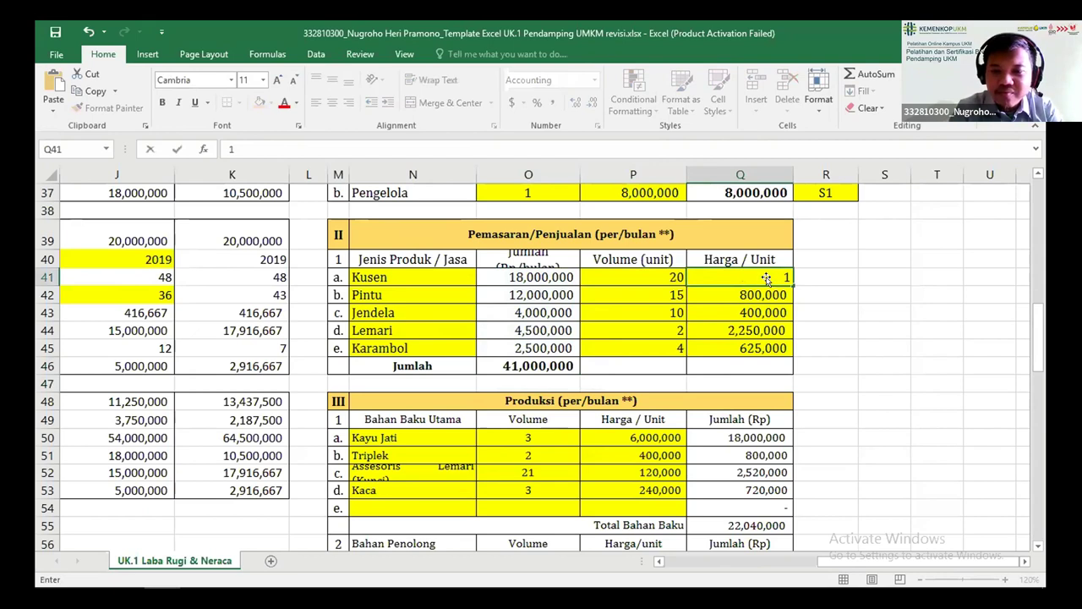
{"action": "type", "text": ",000,000"}
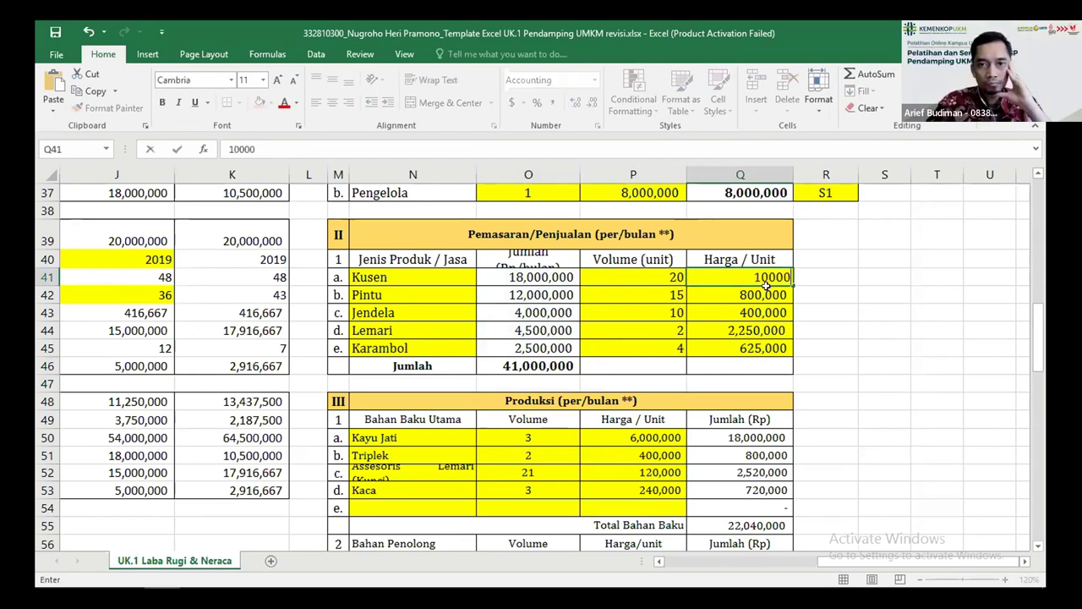
{"action": "key", "text": "Return"}
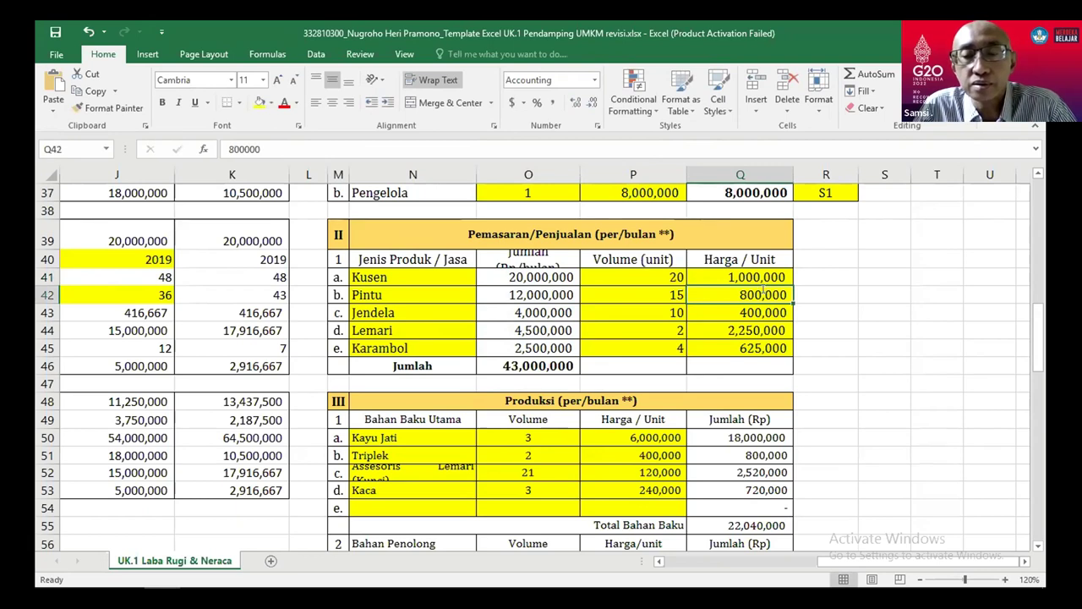
{"action": "type", "text": "1,00"}
{"action": "type", "text": "0,"}
{"action": "type", "text": "000"}
{"action": "key", "text": "Return"}
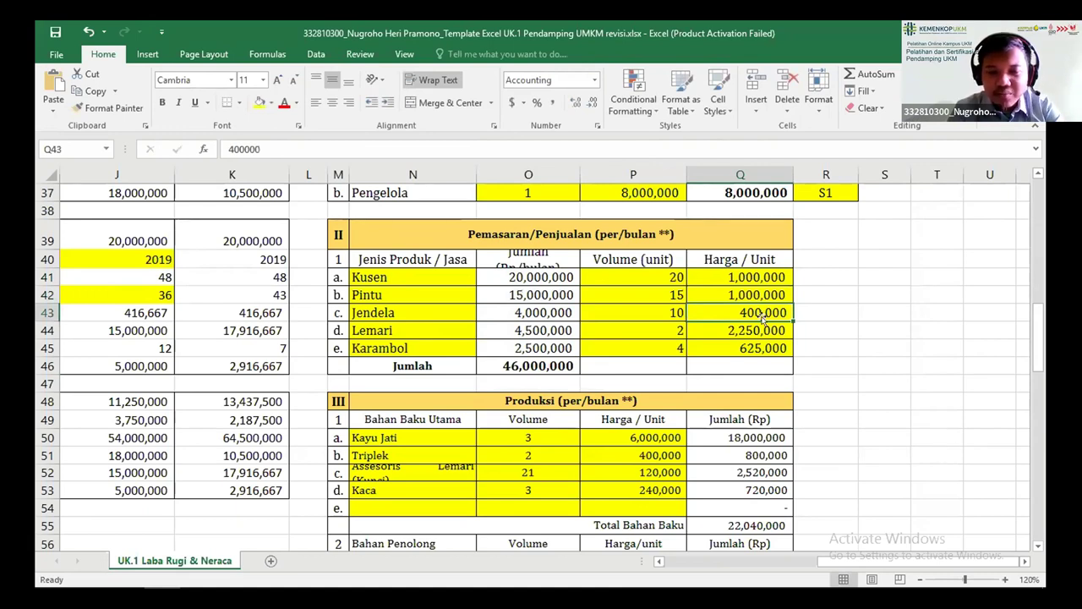
Set Jendela's unit price in the Pemasaran/Penjualan table to 500,000
{"action": "type", "text": "500,"}
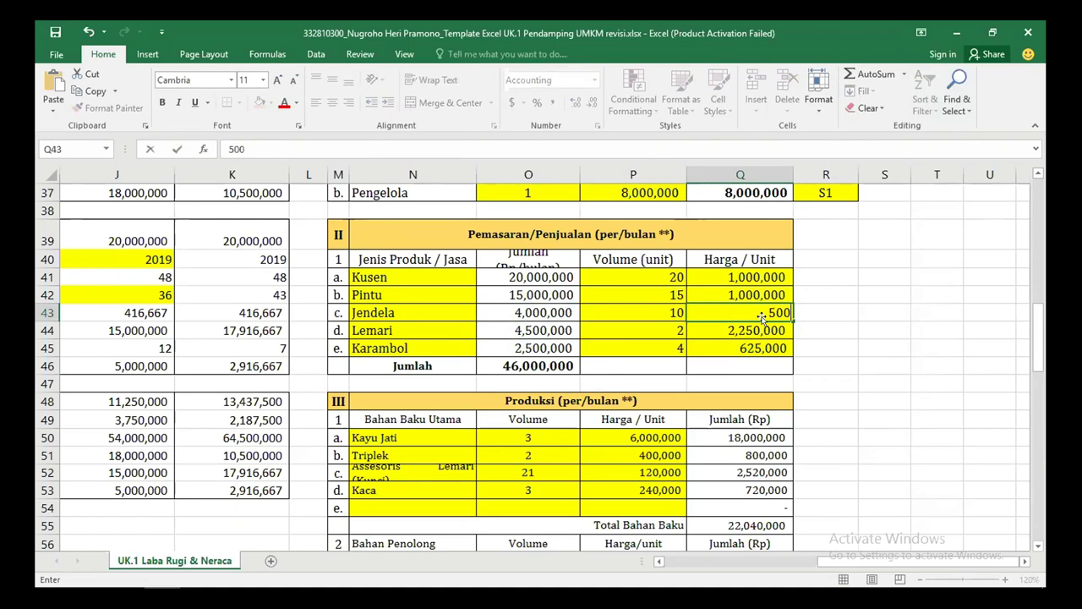
{"action": "type", "text": "000"}
{"action": "key", "text": "Return"}
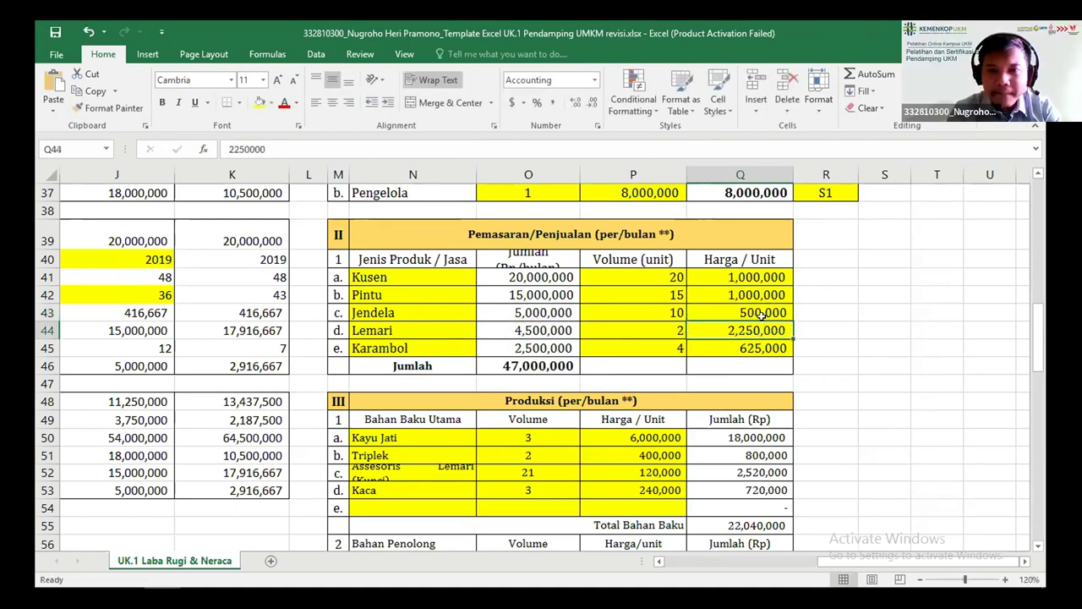
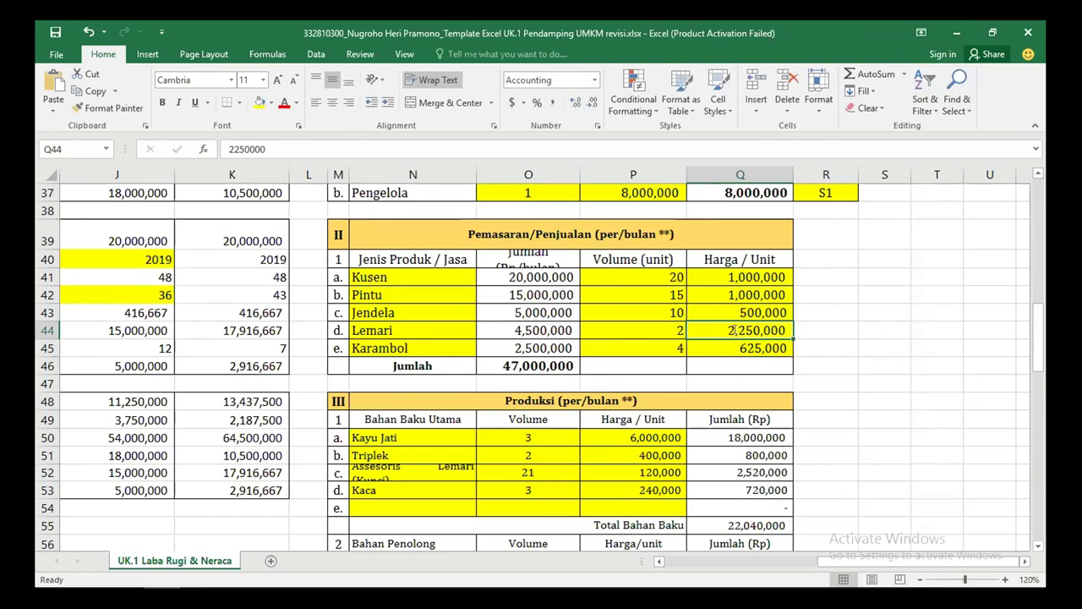
Set Lemari's unit price in Q44 of the sales table to 4,500,000
{"action": "type", "text": "450"}
{"action": "key", "text": "BackSpace"}
{"action": "key", "text": "BackSpace"}
{"action": "key", "text": "BackSpace"}
{"action": "type", "text": "2500"}
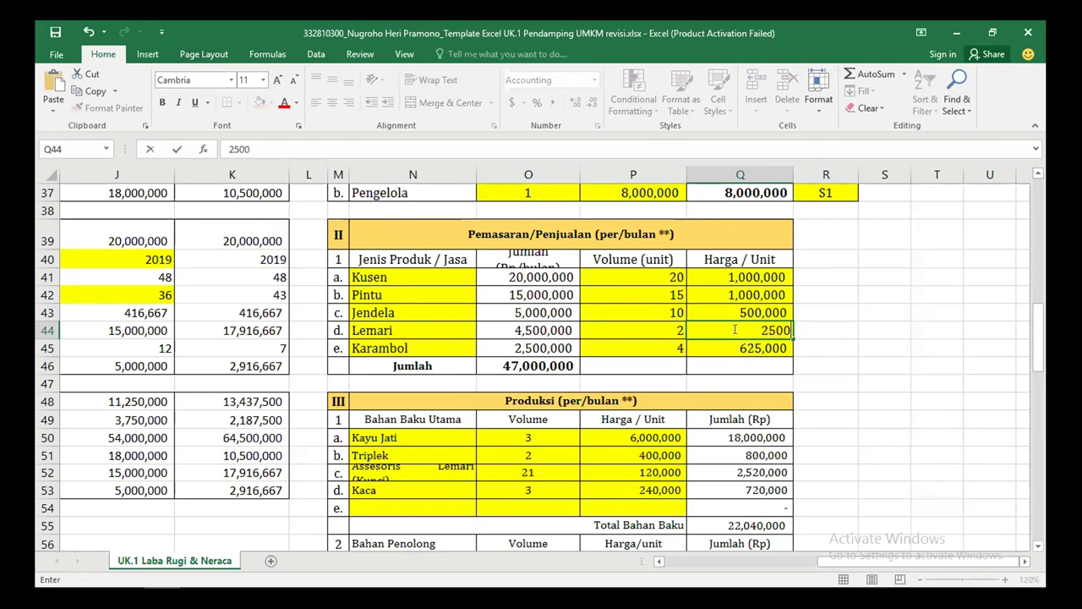
{"action": "key", "text": "BackSpace"}
{"action": "key", "text": "BackSpace"}
{"action": "key", "text": "BackSpace"}
{"action": "key", "text": "BackSpace"}
{"action": "type", "text": "4,500,"}
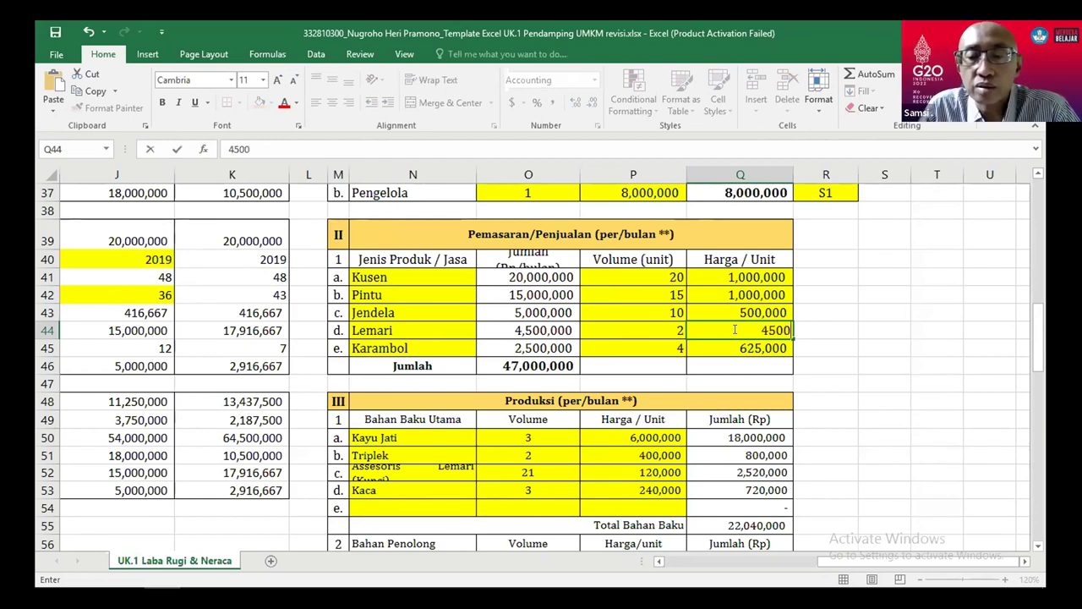
{"action": "type", "text": "000"}
{"action": "key", "text": "Return"}
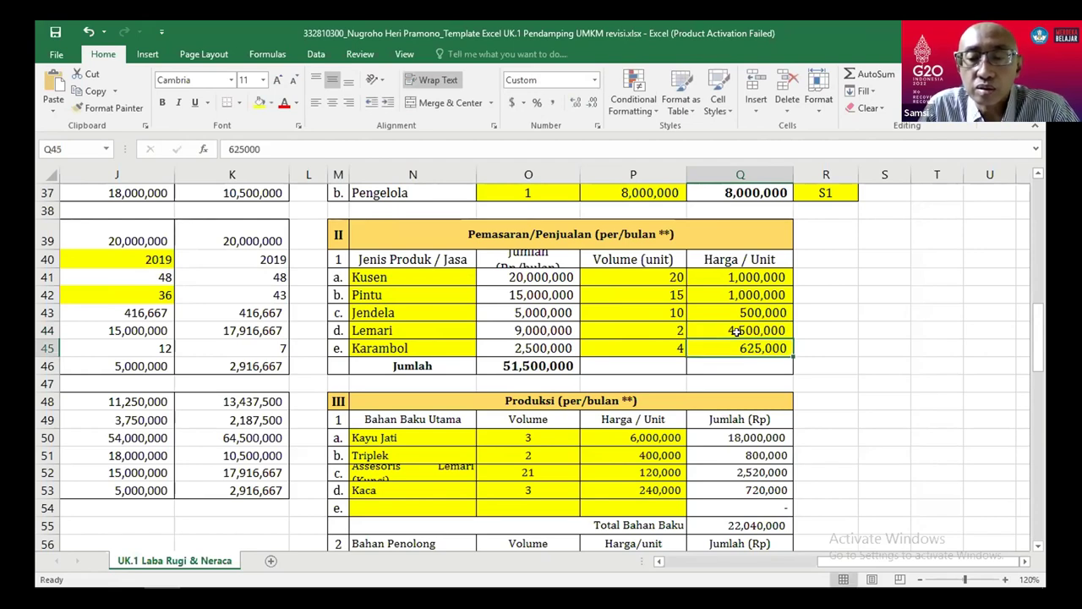
Set Karambol's unit price in Q45 of the sales table to 1,250,000
{"action": "type", "text": "225"}
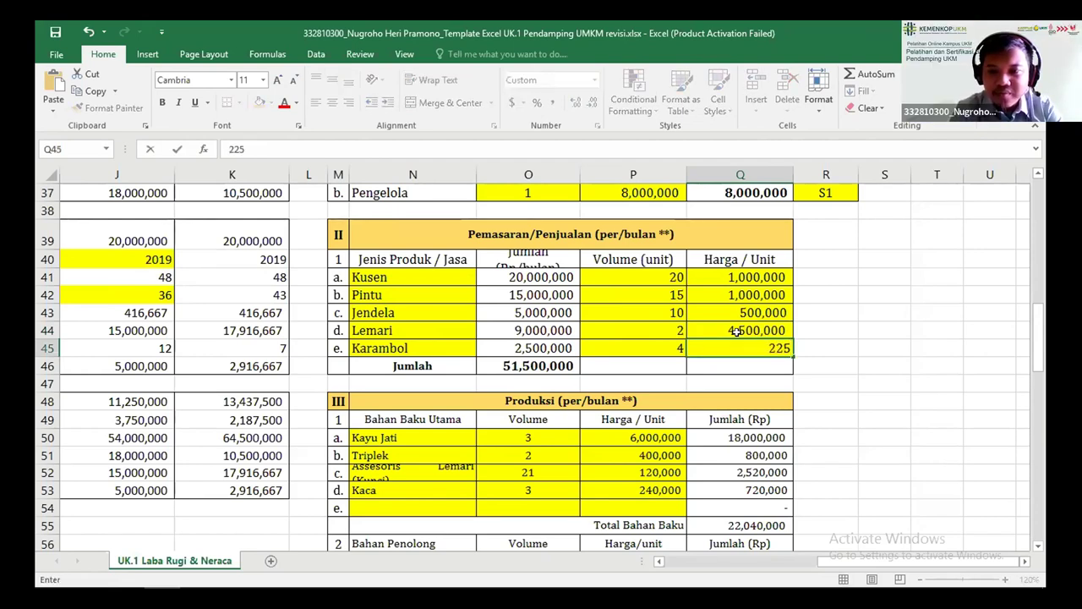
{"action": "key", "text": "BackSpace"}
{"action": "key", "text": "BackSpace"}
{"action": "key", "text": "BackSpace"}
{"action": "type", "text": "1250000"}
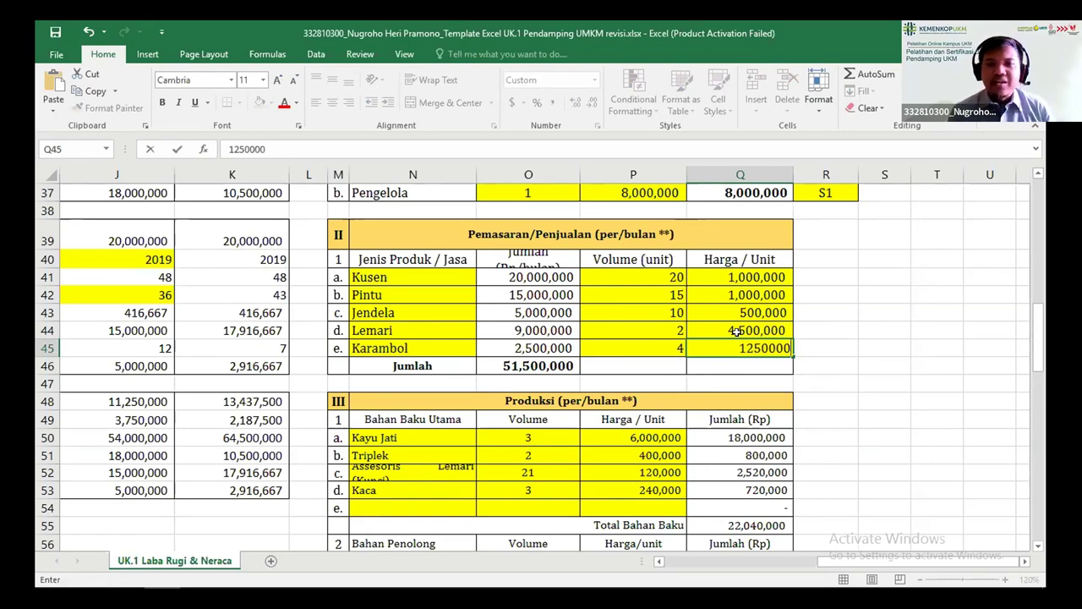
{"action": "key", "text": "Return"}
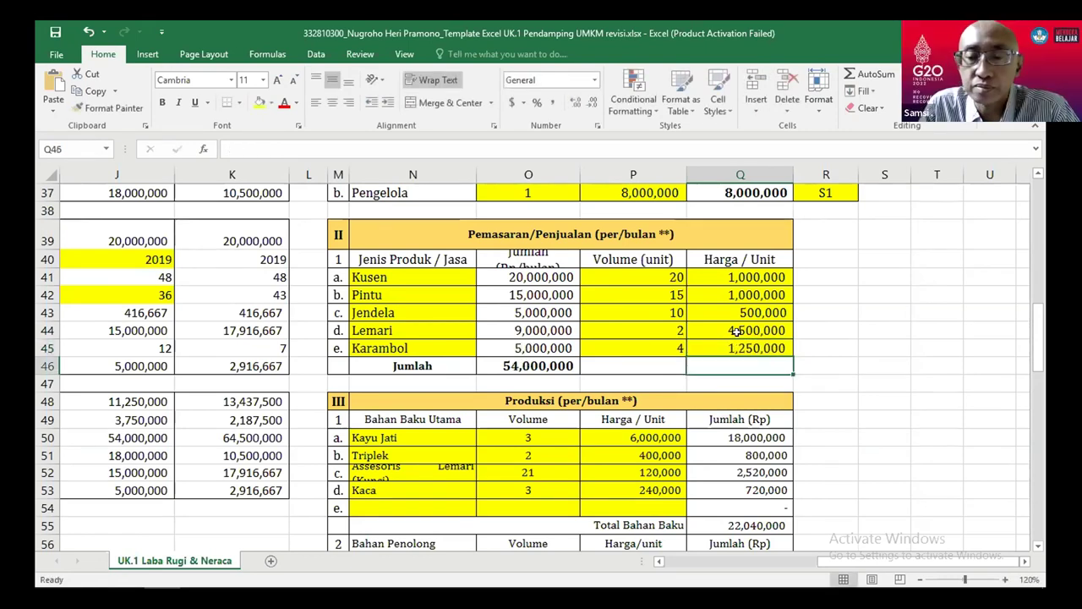
Review the monthly sales total in O46 and the Bahan Baku Utama and Bahan Penolong cost tables under Produksi
{"action": "left_click", "coordinate": [572, 371]}
{"action": "scroll", "coordinate": [575, 383], "scroll_direction": "up", "scroll_amount": 1}
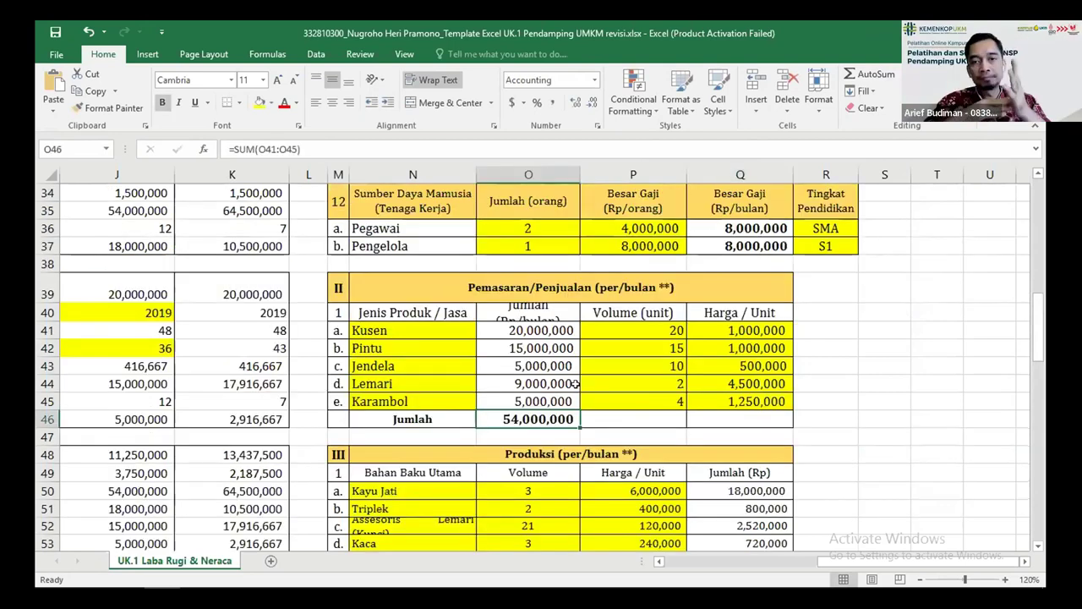
{"action": "scroll", "coordinate": [575, 383], "scroll_direction": "down", "scroll_amount": 1}
{"action": "scroll", "coordinate": [575, 383], "scroll_direction": "down", "scroll_amount": 1}
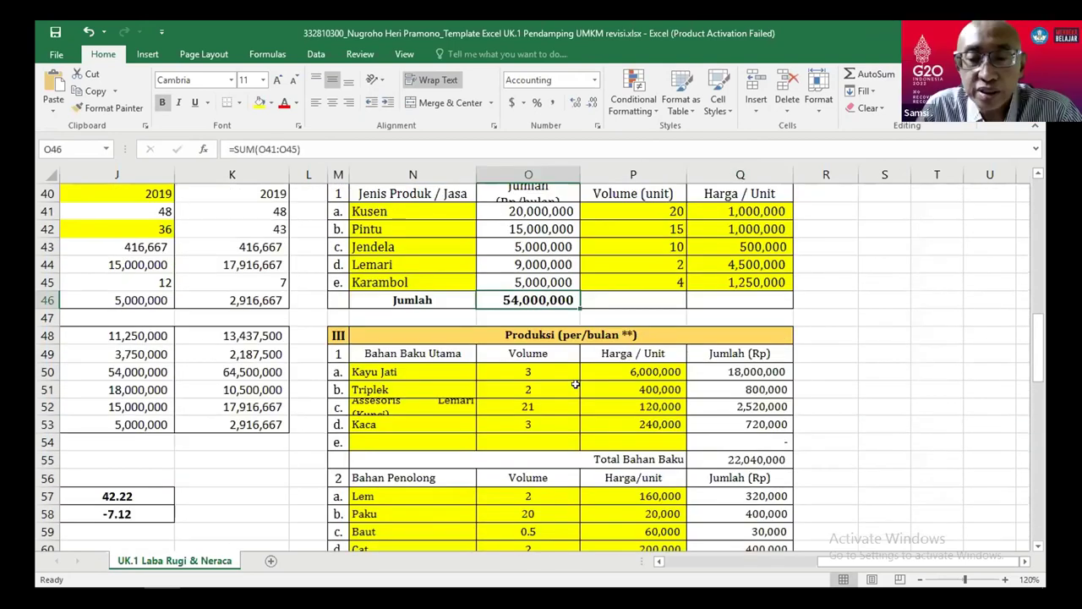
{"action": "scroll", "coordinate": [575, 383], "scroll_direction": "down", "scroll_amount": 2}
{"action": "scroll", "coordinate": [575, 384], "scroll_direction": "up", "scroll_amount": 1}
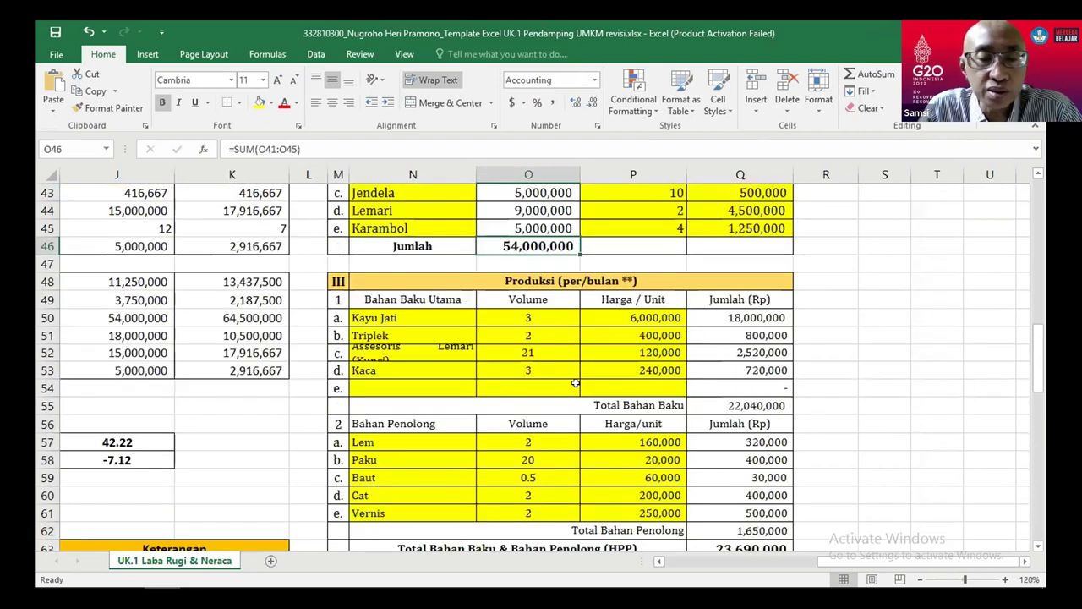
{"action": "scroll", "coordinate": [574, 383], "scroll_direction": "up", "scroll_amount": 1}
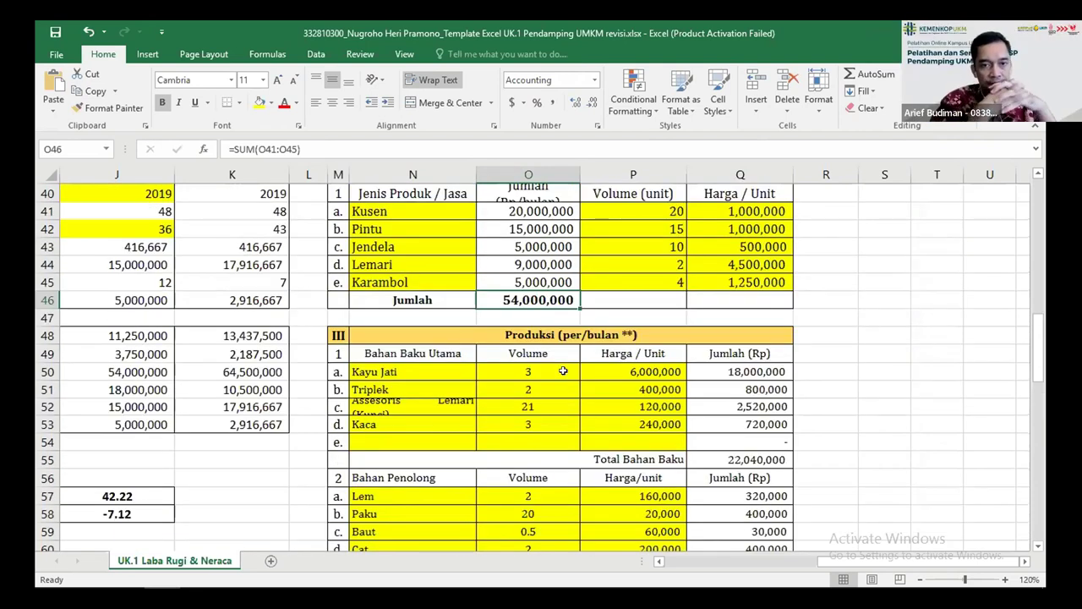
{"action": "left_click", "coordinate": [563, 371]}
{"action": "scroll", "coordinate": [573, 378], "scroll_direction": "down", "scroll_amount": 3}
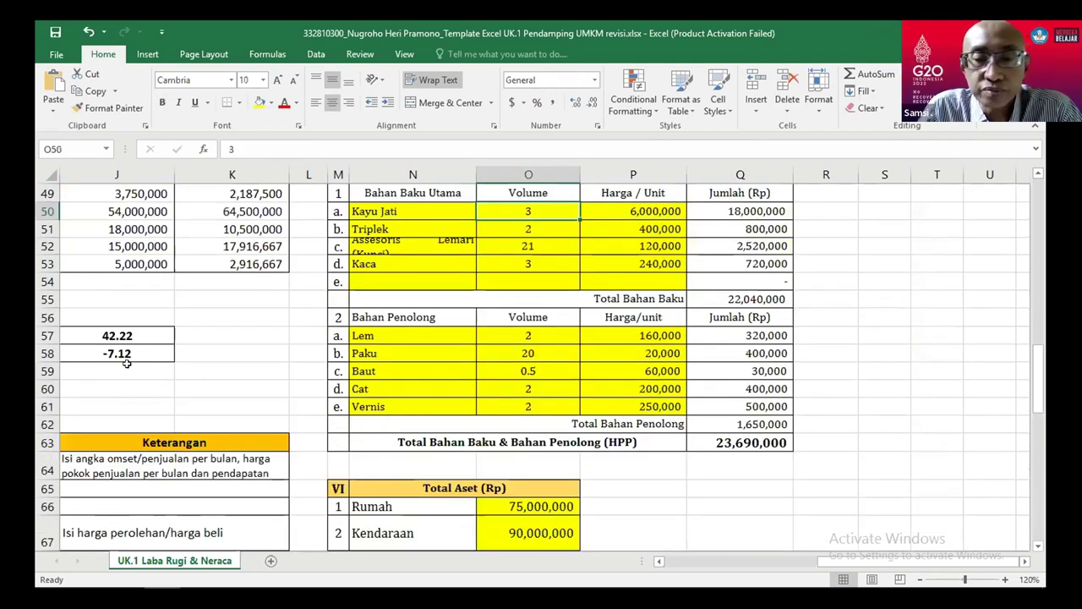
Inspect the formulas behind Margin Bersih in J58 and Margin Kotor in J57
{"action": "left_click", "coordinate": [132, 355]}
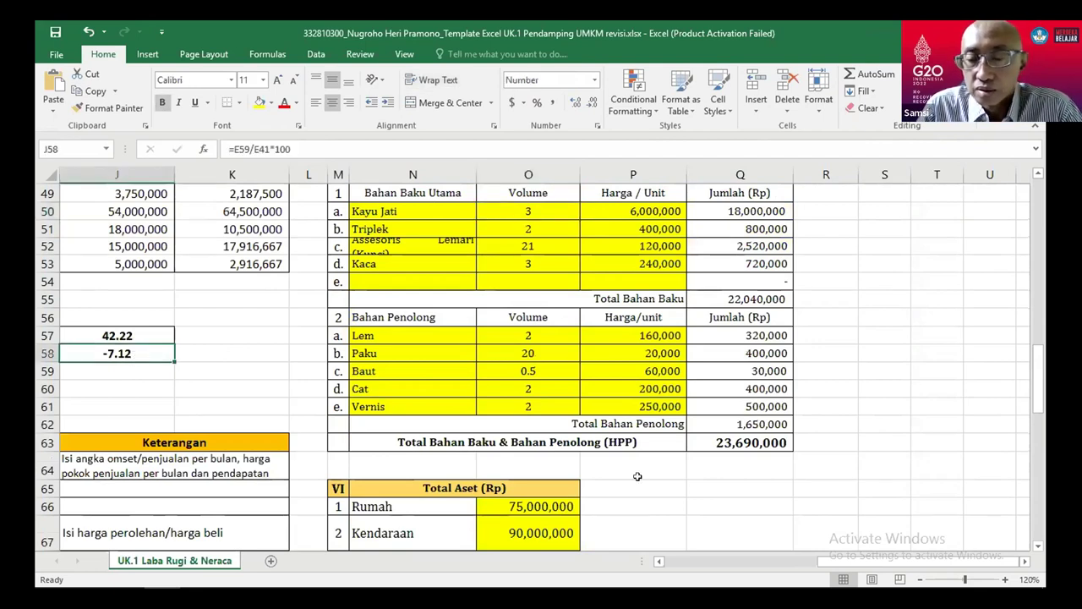
{"action": "scroll", "coordinate": [632, 478], "scroll_direction": "down", "scroll_amount": 1}
{"action": "scroll", "coordinate": [632, 478], "scroll_direction": "left", "scroll_amount": 3}
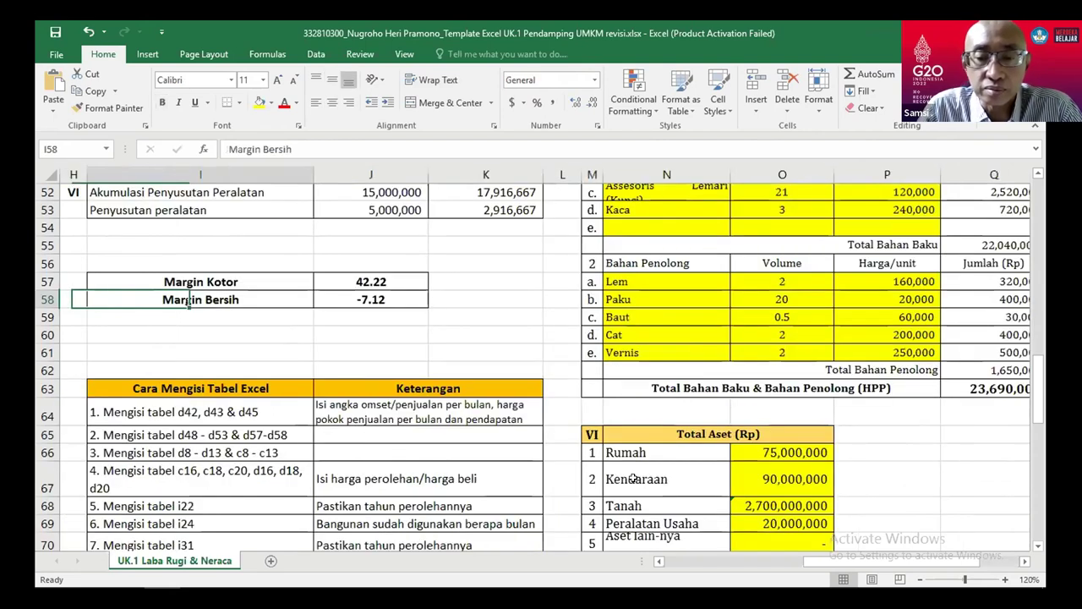
{"action": "left_click", "coordinate": [396, 283]}
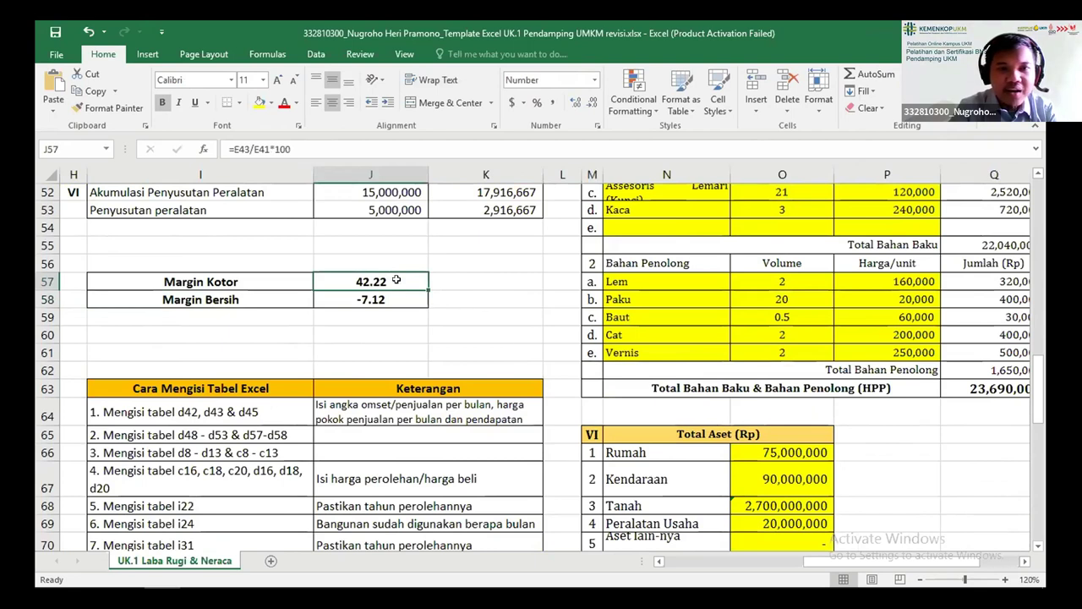
{"action": "double_click", "coordinate": [397, 283]}
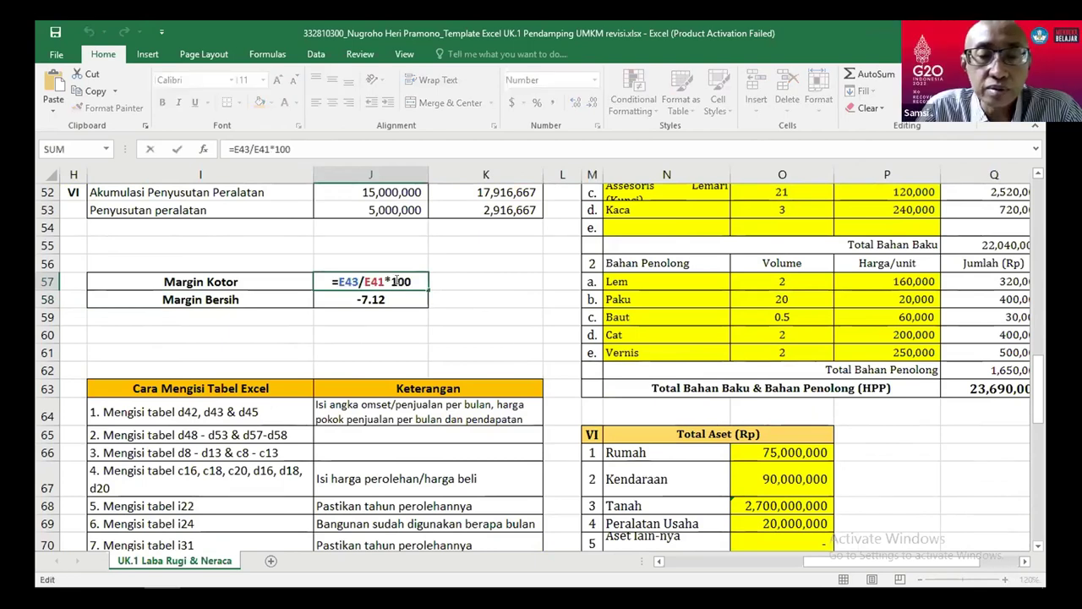
{"action": "key", "text": "Return"}
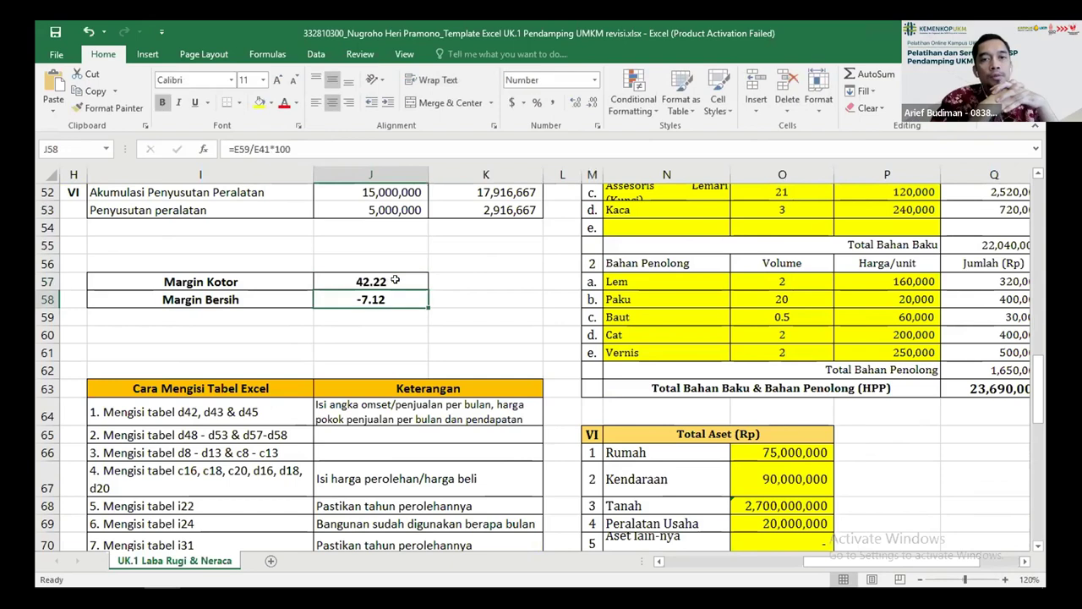
Examine the Total Biaya and Laba bersih (sebelum pajak) formulas in rows 58 and 59 of the profit and loss statement
{"action": "key", "text": "Left"}
{"action": "key", "text": "Left"}
{"action": "key", "text": "Left"}
{"action": "key", "text": "Left"}
{"action": "key", "text": "Left"}
{"action": "key", "text": "Left"}
{"action": "key", "text": "Left"}
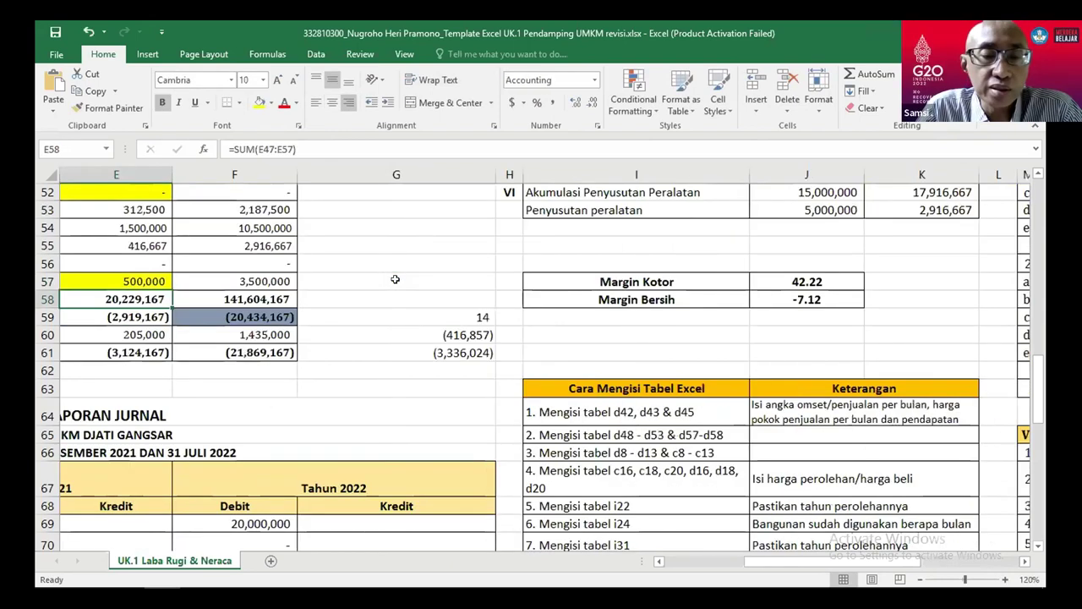
{"action": "key", "text": "Left"}
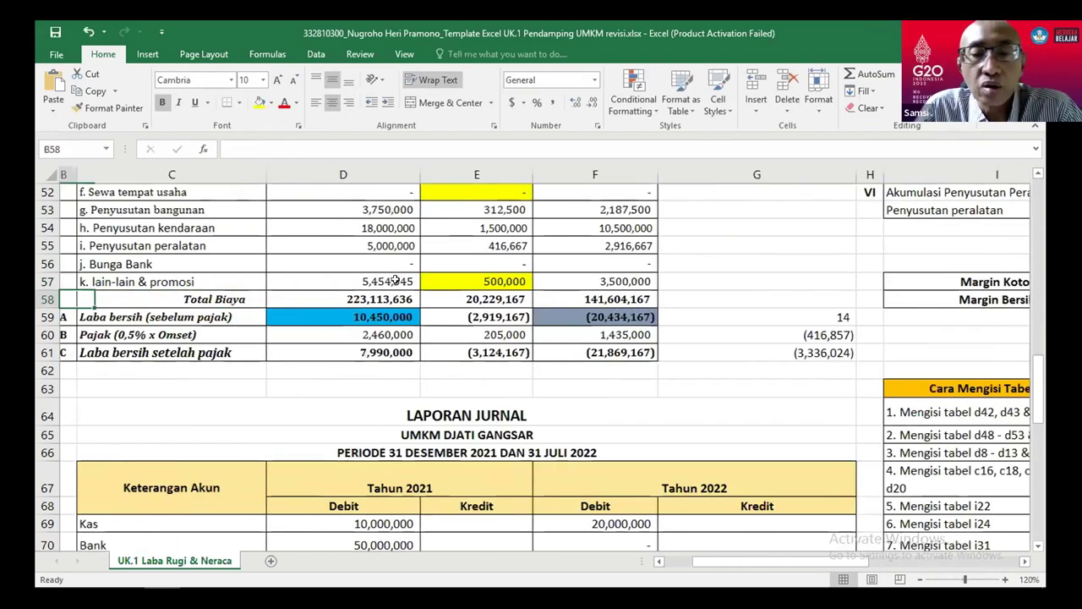
{"action": "key", "text": "Right"}
{"action": "key", "text": "Right"}
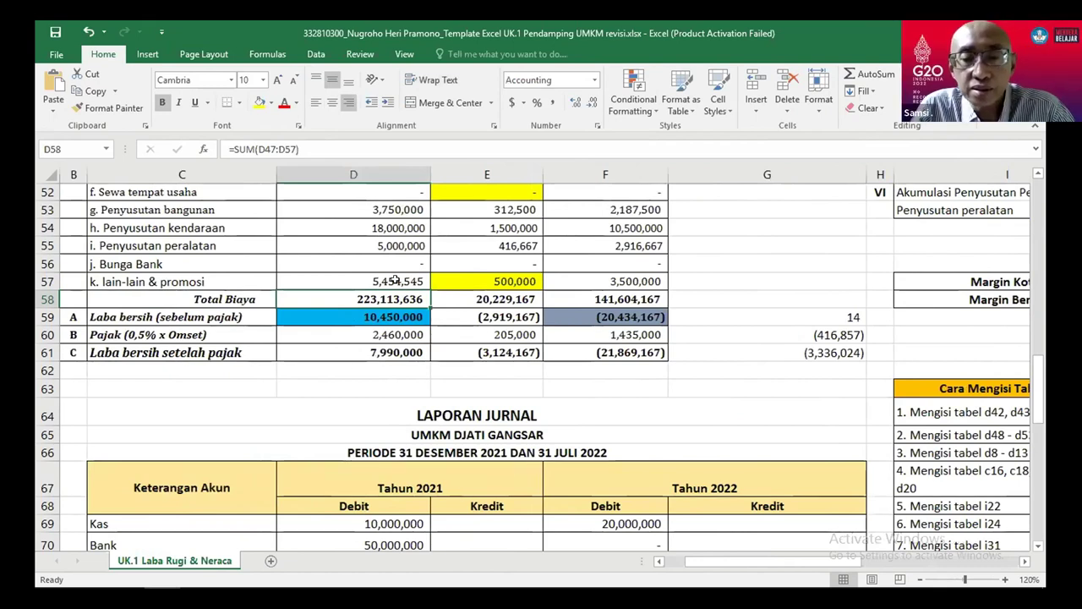
{"action": "key", "text": "Down"}
{"action": "key", "text": "Right"}
{"action": "key", "text": "Right"}
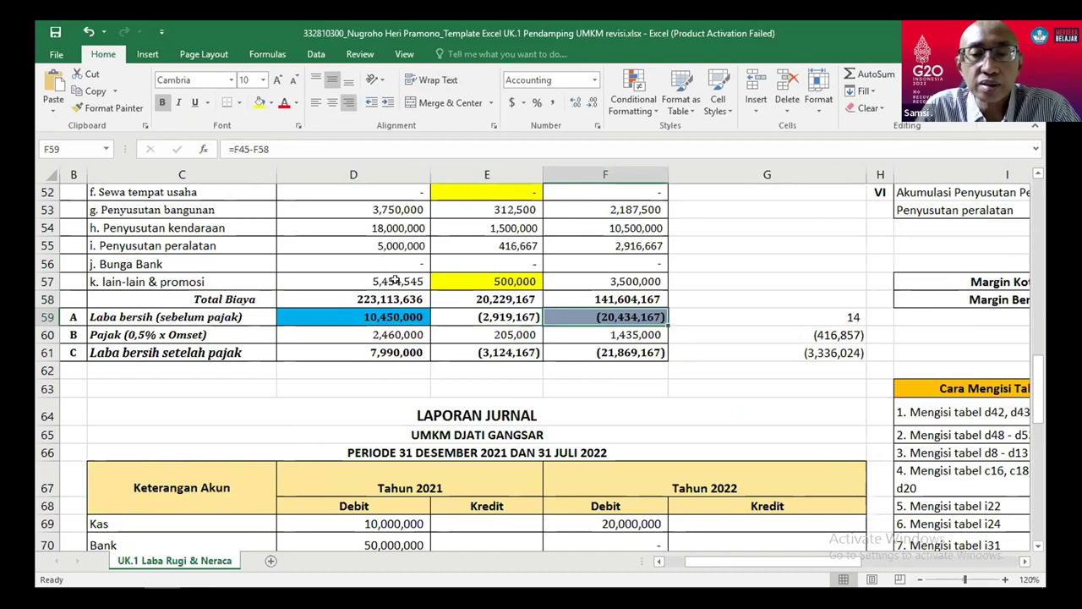
Check the Penjualan row of the profit and loss statement and link its monthly average in E41 to the sales total with =O46
{"action": "key", "text": "Up"}
{"action": "key", "text": "Up"}
{"action": "key", "text": "Up"}
{"action": "key", "text": "Up"}
{"action": "key", "text": "Up"}
{"action": "key", "text": "Up"}
{"action": "key", "text": "Up"}
{"action": "key", "text": "Up"}
{"action": "key", "text": "Up"}
{"action": "key", "text": "Up"}
{"action": "key", "text": "Up"}
{"action": "key", "text": "Up"}
{"action": "key", "text": "Up"}
{"action": "key", "text": "Up"}
{"action": "key", "text": "Up"}
{"action": "key", "text": "Up"}
{"action": "key", "text": "Up"}
{"action": "key", "text": "Up"}
{"action": "key", "text": "Up"}
{"action": "key", "text": "Up"}
{"action": "key", "text": "Up"}
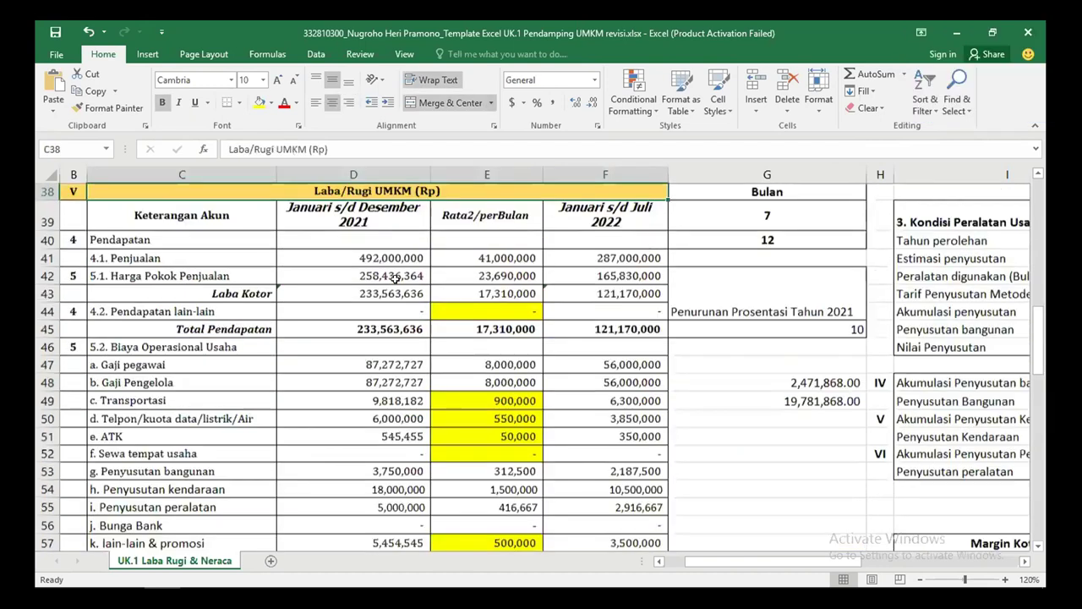
{"action": "key", "text": "Down"}
{"action": "key", "text": "Down"}
{"action": "key", "text": "Down"}
{"action": "key", "text": "Left"}
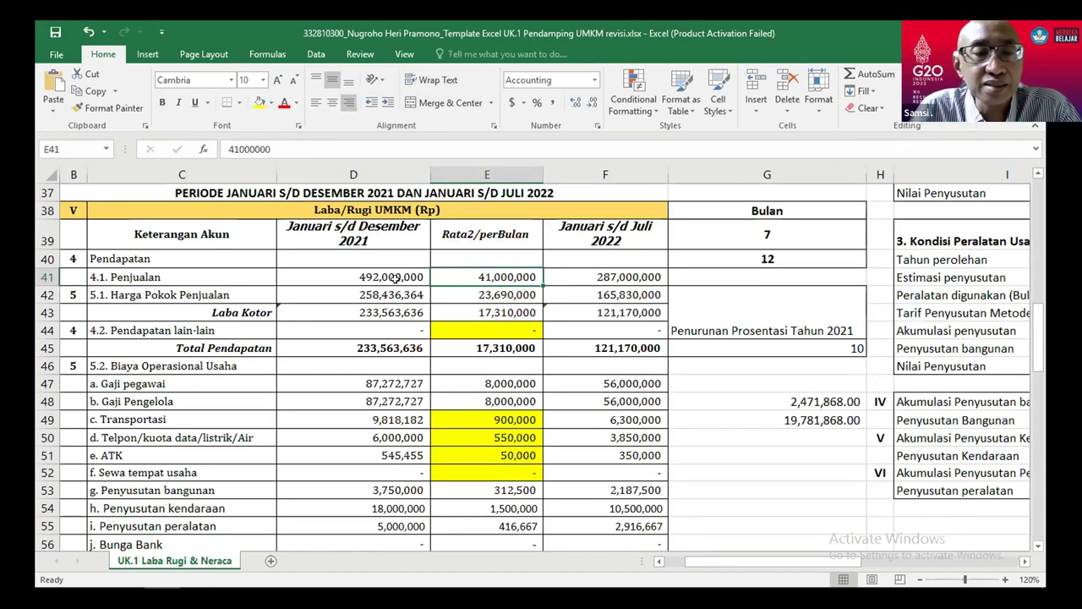
{"action": "key", "text": "Right"}
{"action": "key", "text": "Left"}
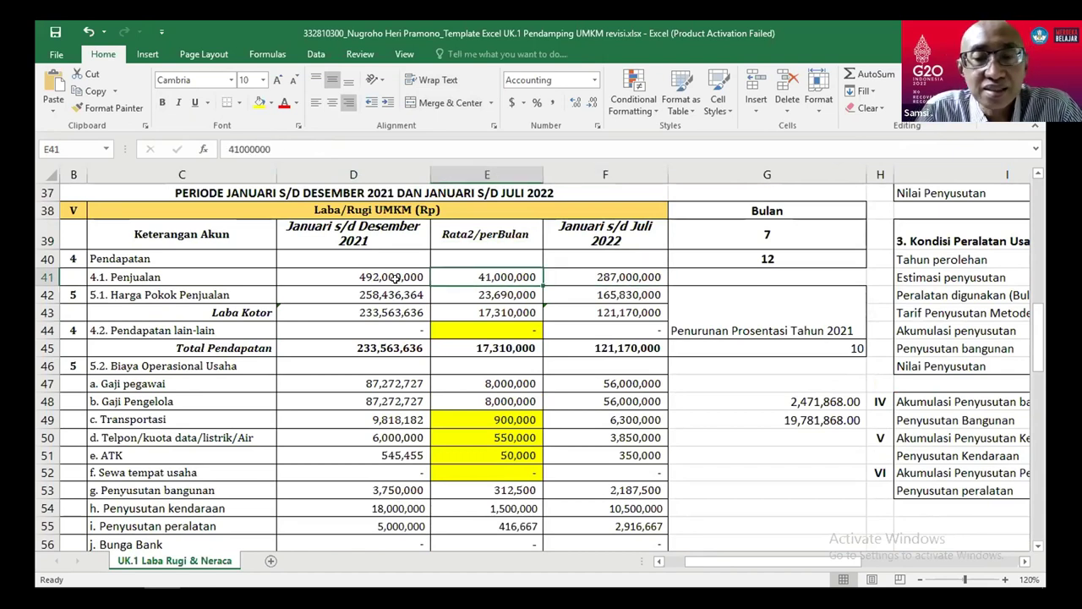
{"action": "key", "text": "Left"}
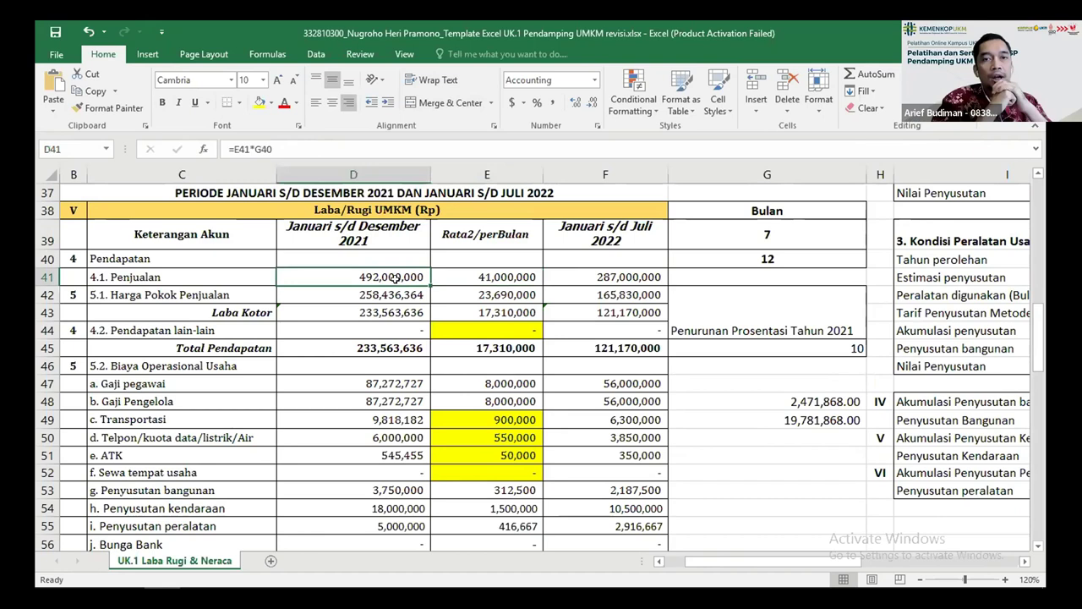
{"action": "key", "text": "Right"}
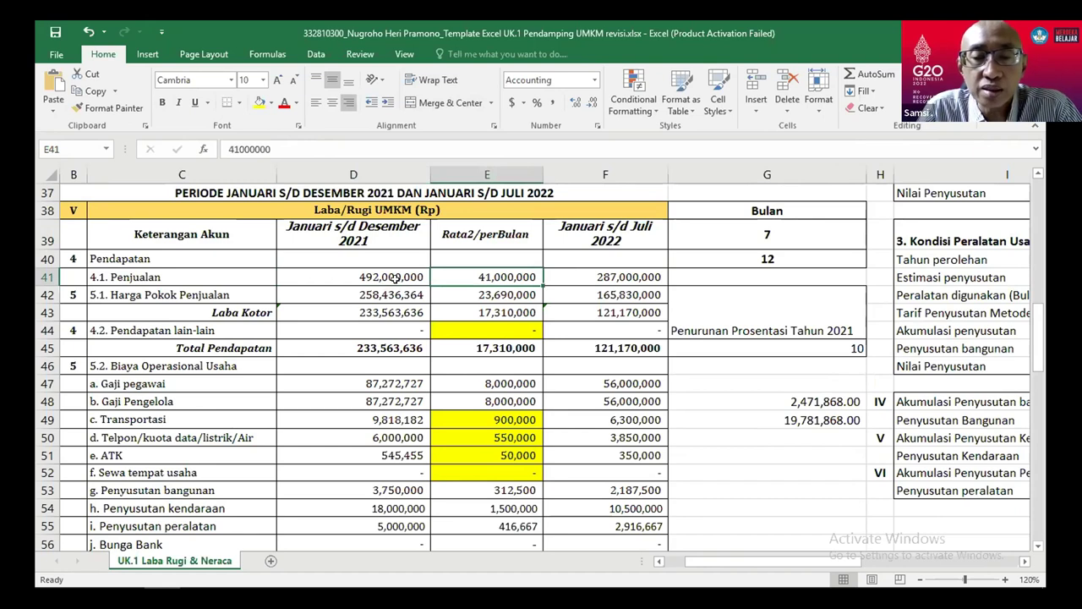
{"action": "type", "text": "="}
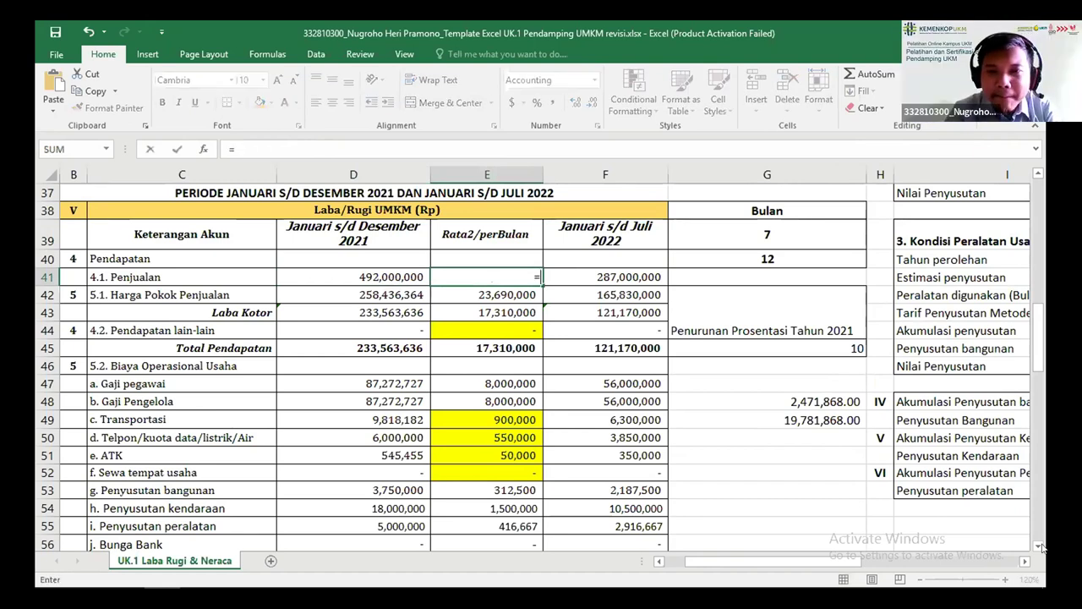
{"action": "left_click_drag", "start_coordinate": [882, 560], "coordinate": [981, 560]}
{"action": "left_click_drag", "start_coordinate": [670, 397], "coordinate": [549, 362]}
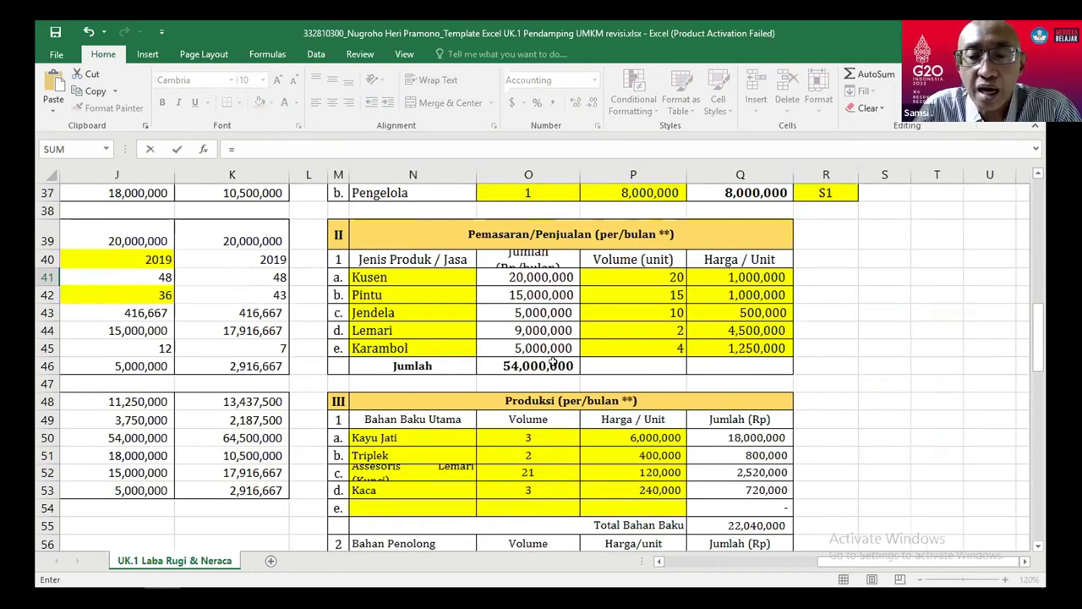
{"action": "left_click", "coordinate": [549, 362]}
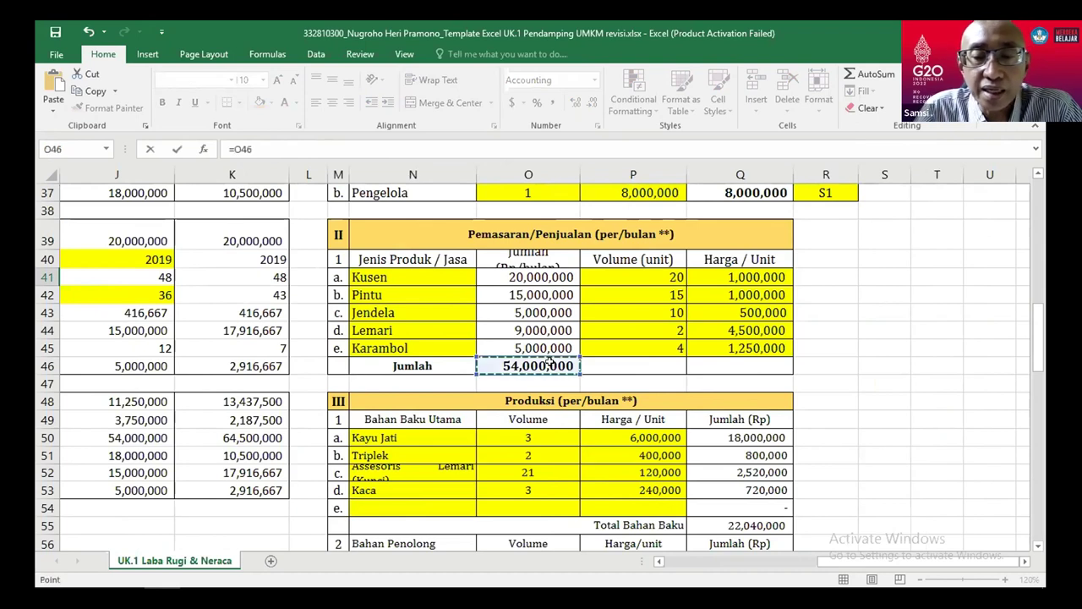
{"action": "key", "text": "Escape"}
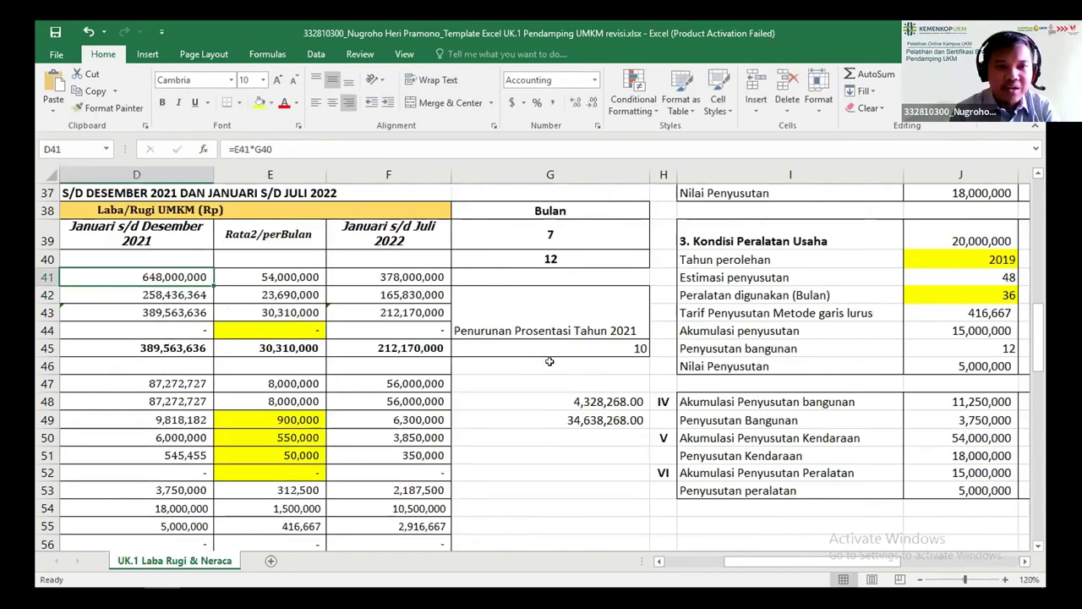
Check the Harga Pokok Penjualan formulas for the monthly average and January to July 2022 in row 42
{"action": "key", "text": "Down"}
{"action": "key", "text": "Right"}
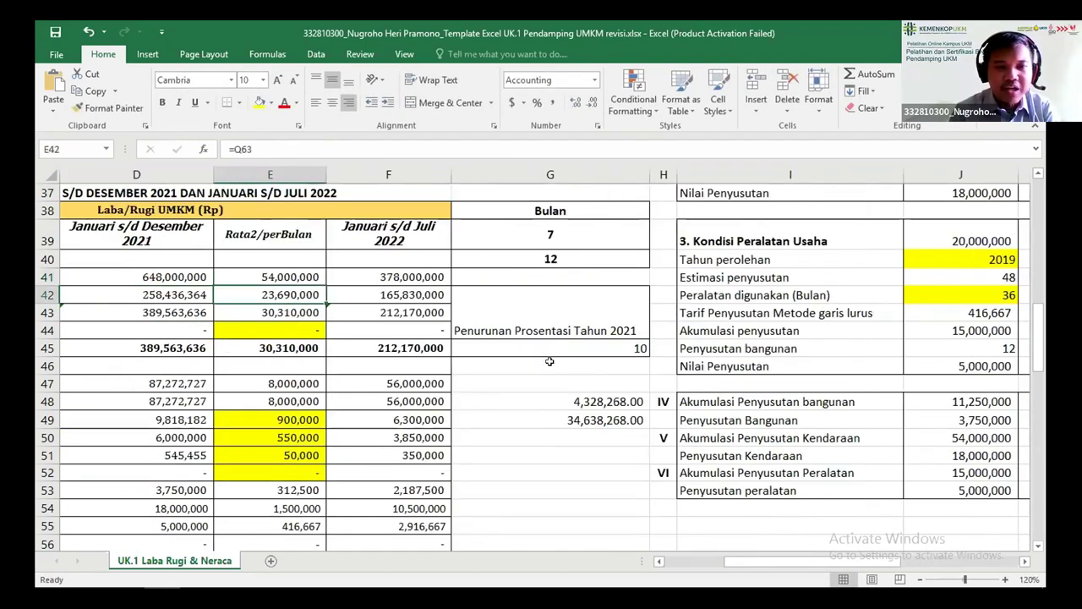
{"action": "scroll", "coordinate": [480, 367], "scroll_direction": "left", "scroll_amount": 3}
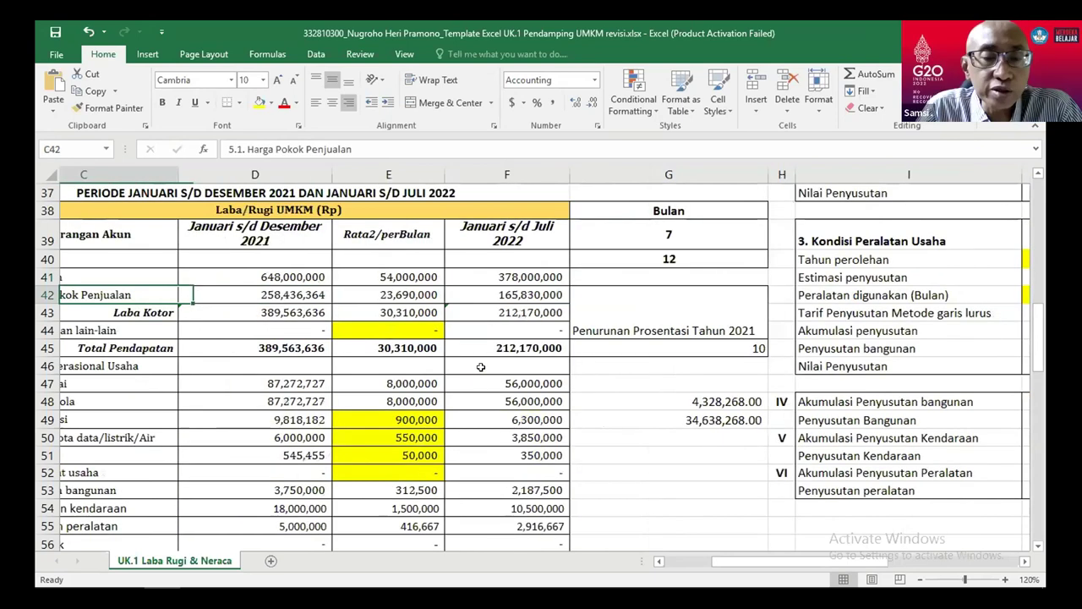
{"action": "key", "text": "Left"}
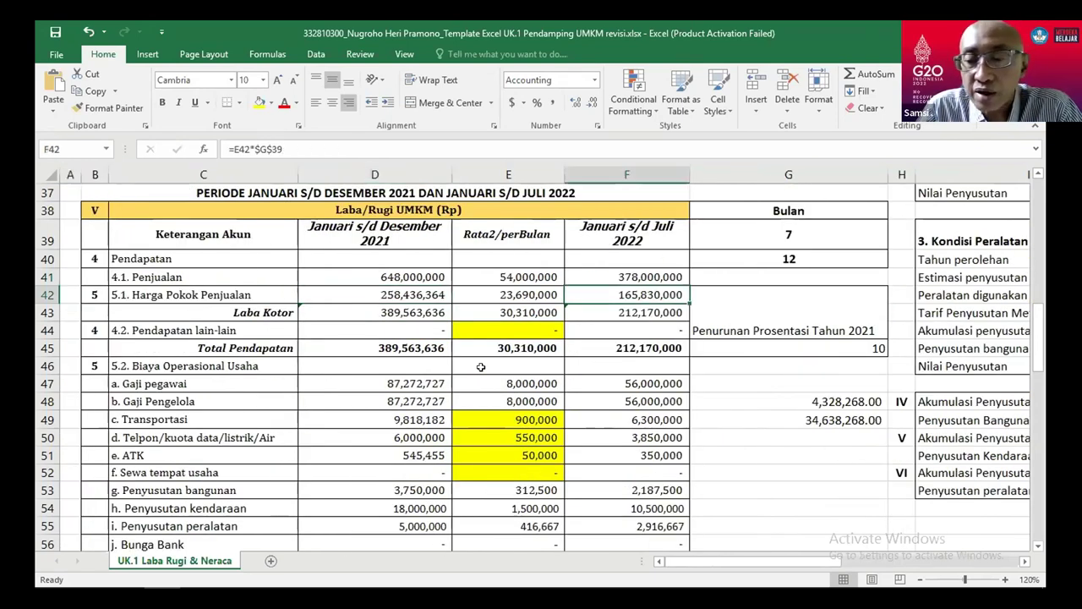
Review the monthly sales table and the Produksi table through to Total Bahan Baku & Bahan Penolong (HPP) in row 63
{"action": "key", "text": "Right"}
{"action": "key", "text": "Right"}
{"action": "key", "text": "Right"}
{"action": "key", "text": "Right"}
{"action": "key", "text": "Right"}
{"action": "key", "text": "Right"}
{"action": "key", "text": "Right"}
{"action": "key", "text": "Right"}
{"action": "key", "text": "Right"}
{"action": "key", "text": "Right"}
{"action": "key", "text": "Right"}
{"action": "key", "text": "Right"}
{"action": "key", "text": "Right"}
{"action": "key", "text": "Right"}
{"action": "key", "text": "Down"}
{"action": "key", "text": "Down"}
{"action": "key", "text": "Down"}
{"action": "key", "text": "Down"}
{"action": "key", "text": "Down"}
{"action": "key", "text": "Down"}
{"action": "key", "text": "Down"}
{"action": "key", "text": "Down"}
{"action": "key", "text": "Down"}
{"action": "key", "text": "Down"}
{"action": "key", "text": "Down"}
{"action": "key", "text": "Down"}
{"action": "key", "text": "Down"}
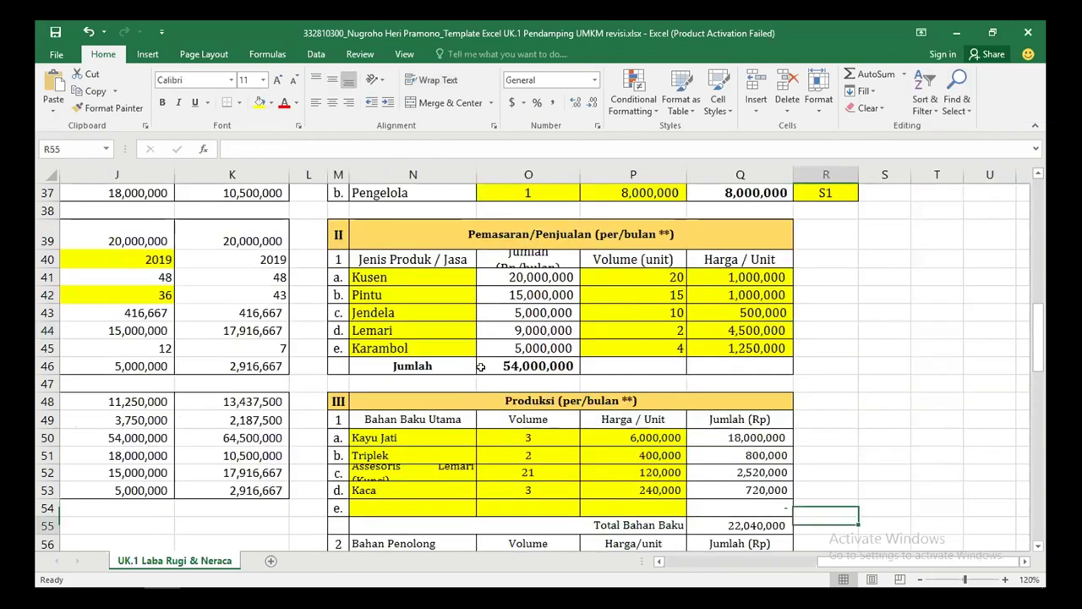
{"action": "key", "text": "Down"}
{"action": "key", "text": "Down"}
{"action": "key", "text": "Down"}
{"action": "key", "text": "Down"}
{"action": "key", "text": "Down"}
{"action": "key", "text": "Down"}
{"action": "key", "text": "Down"}
{"action": "key", "text": "Down"}
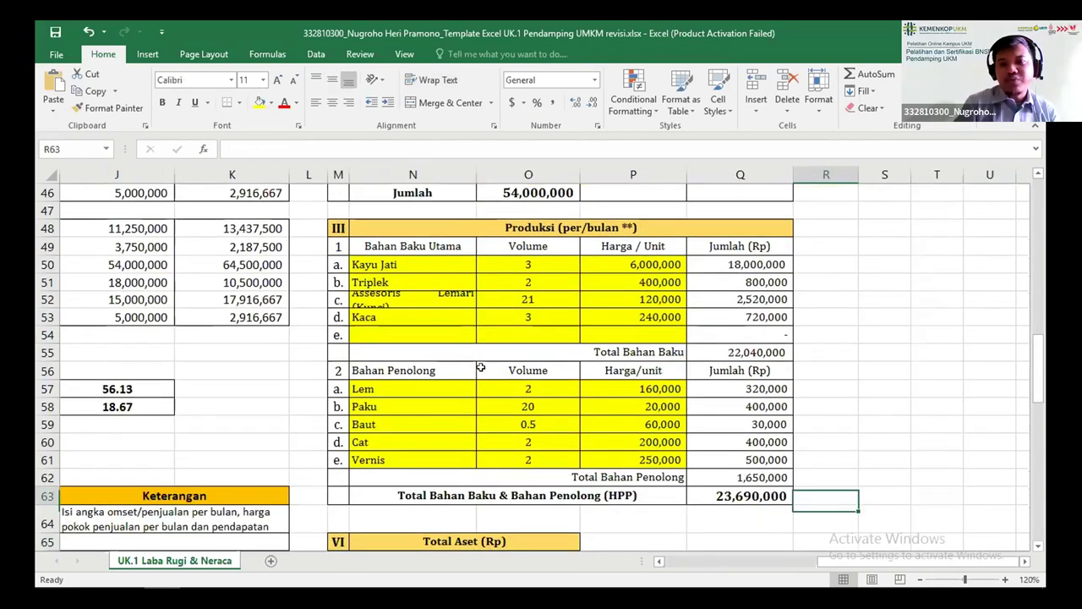
{"action": "key", "text": "Left"}
{"action": "key", "text": "Left"}
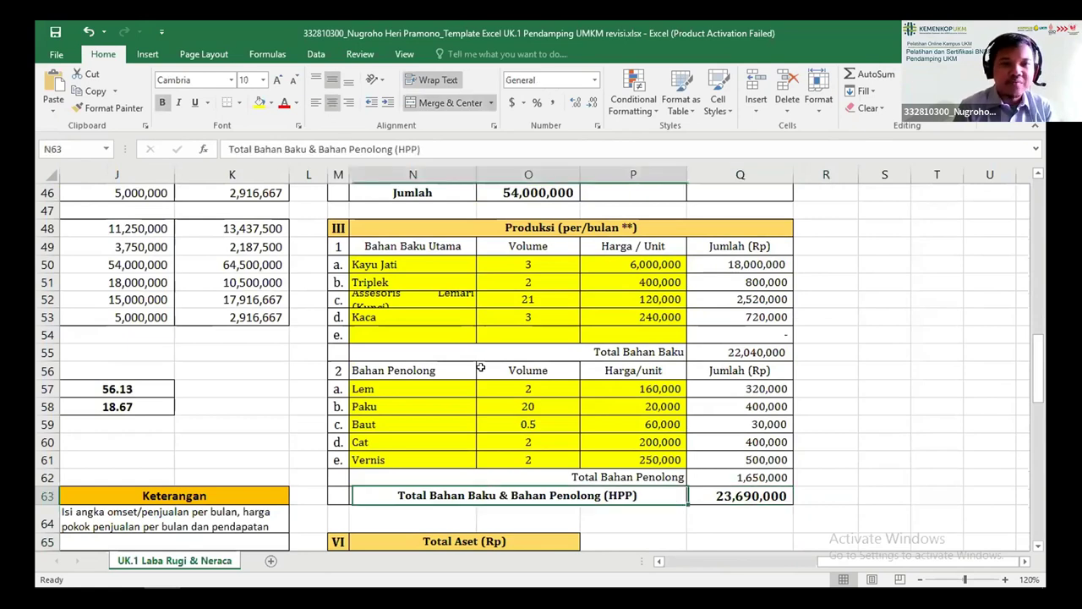
Link the monthly average Harga Pokok Penjualan in E42 to the total HPP of the Produksi table with =Q63
{"action": "key", "text": "Home"}
{"action": "key", "text": "Up"}
{"action": "key", "text": "Up"}
{"action": "key", "text": "Up"}
{"action": "key", "text": "Up"}
{"action": "key", "text": "Up"}
{"action": "key", "text": "Up"}
{"action": "key", "text": "Up"}
{"action": "key", "text": "Up"}
{"action": "key", "text": "Up"}
{"action": "key", "text": "Up"}
{"action": "key", "text": "Up"}
{"action": "key", "text": "Up"}
{"action": "key", "text": "Up"}
{"action": "key", "text": "Up"}
{"action": "key", "text": "Up"}
{"action": "key", "text": "Up"}
{"action": "key", "text": "Up"}
{"action": "key", "text": "Up"}
{"action": "key", "text": "Up"}
{"action": "key", "text": "Up"}
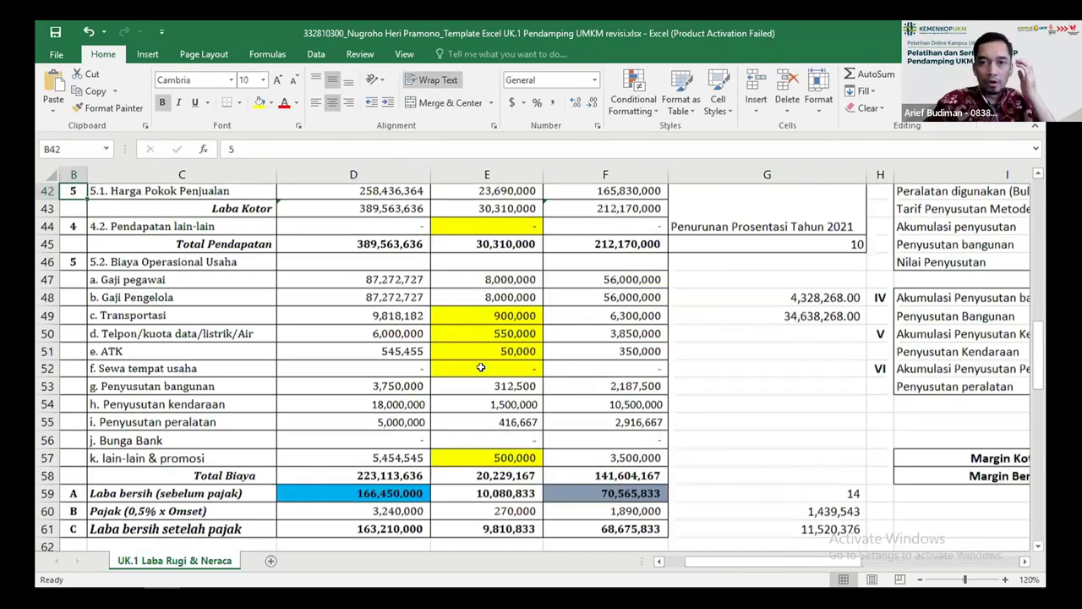
{"action": "key", "text": "Up"}
{"action": "key", "text": "Up"}
{"action": "key", "text": "Up"}
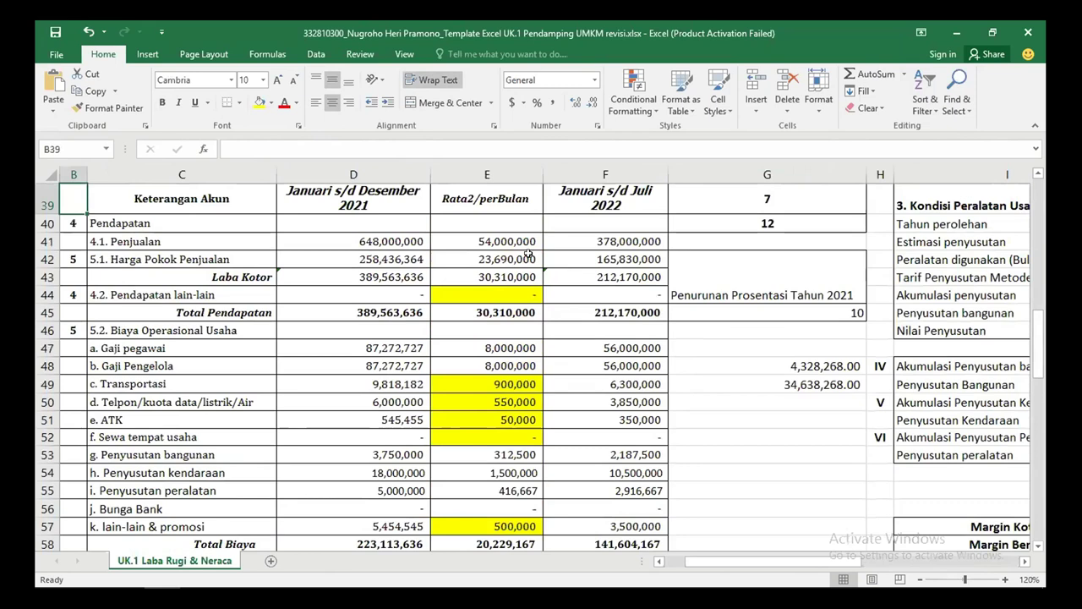
{"action": "left_click", "coordinate": [525, 255]}
{"action": "type", "text": "=Q63"}
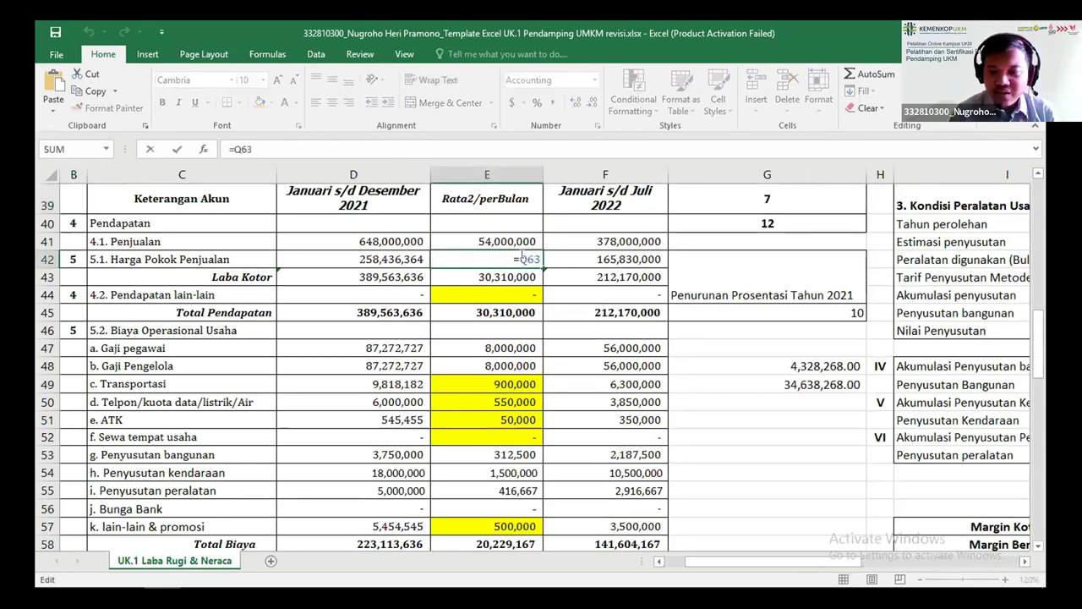
{"action": "key", "text": "Return"}
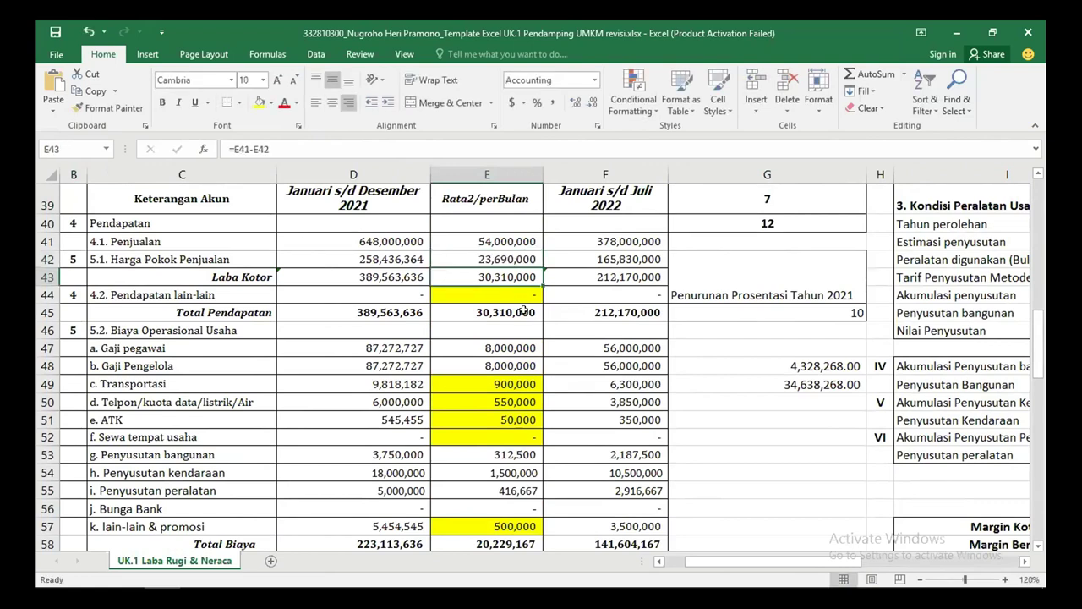
Examine the monthly average formulas for Laba bersih setelah pajak in E61 and Laba bersih (sebelum pajak) in E59
{"action": "scroll", "coordinate": [525, 312], "scroll_direction": "down", "scroll_amount": 3}
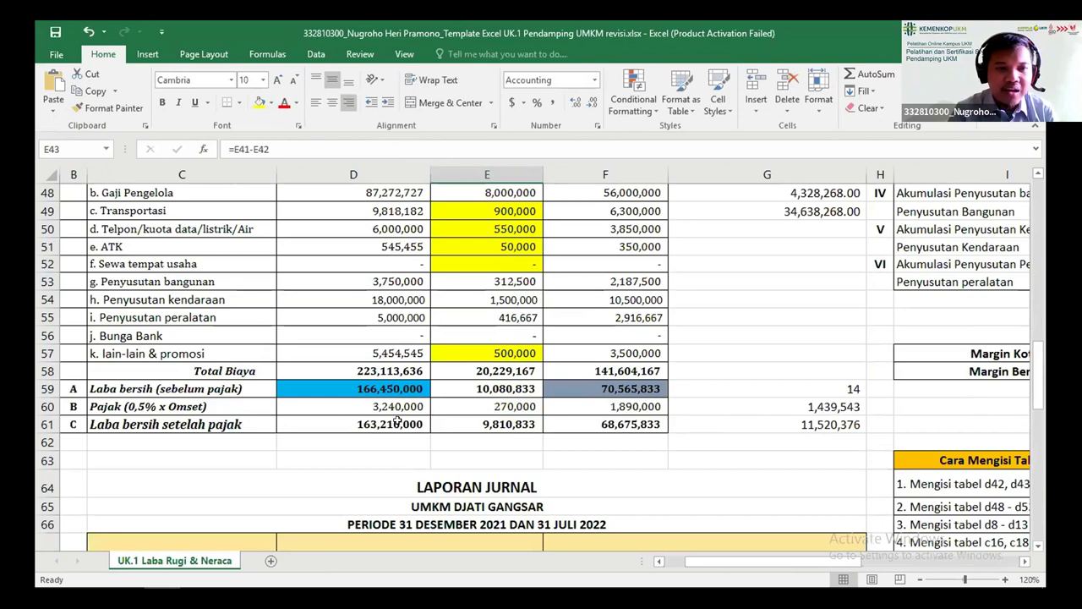
{"action": "left_click", "coordinate": [516, 420]}
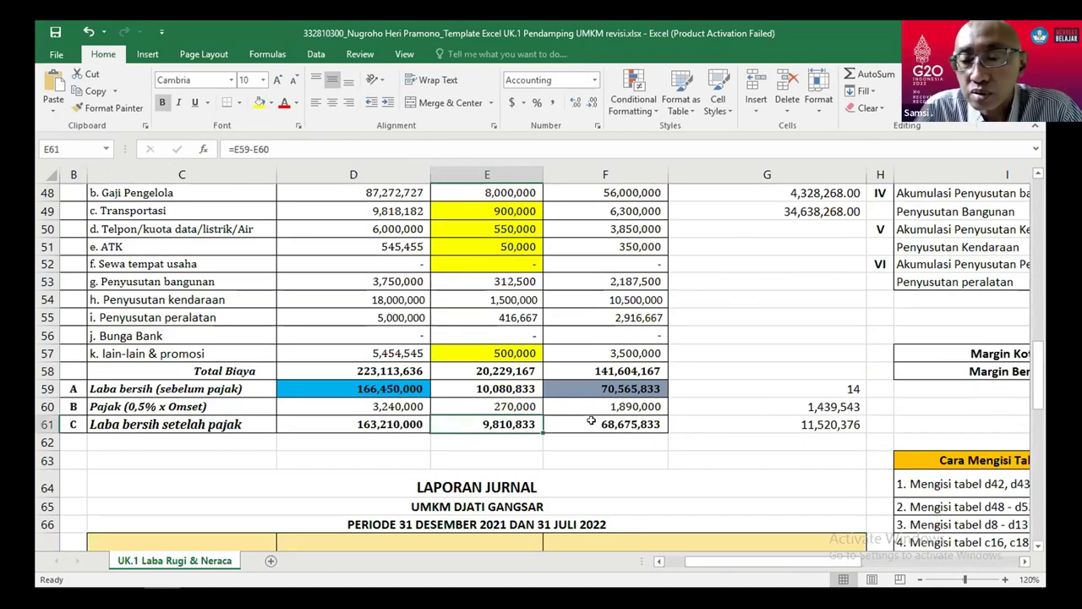
{"action": "scroll", "coordinate": [591, 420], "scroll_direction": "up", "scroll_amount": 1}
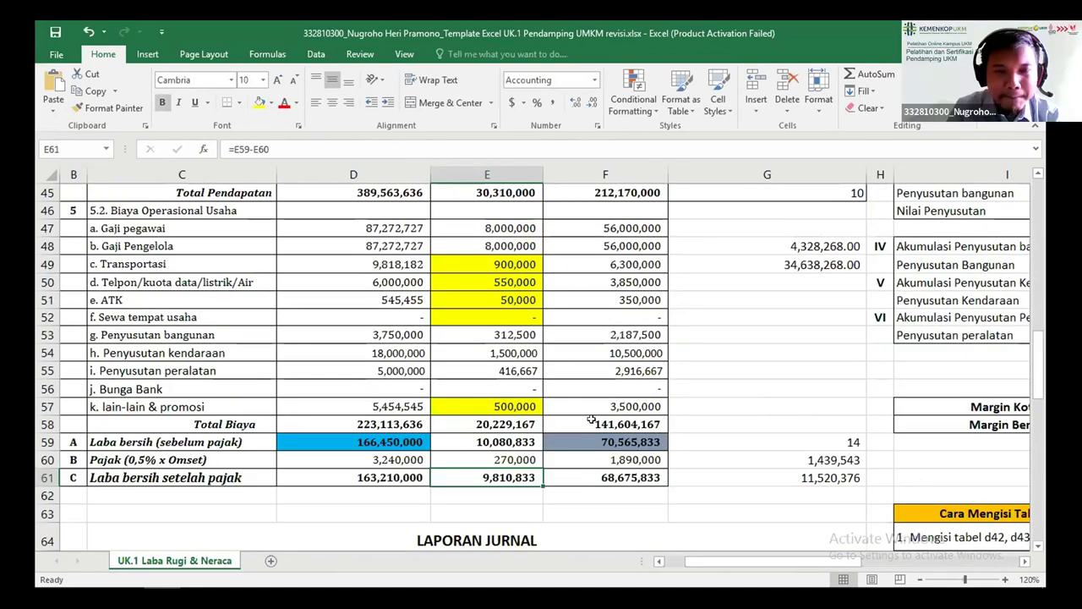
{"action": "scroll", "coordinate": [591, 420], "scroll_direction": "up", "scroll_amount": 3}
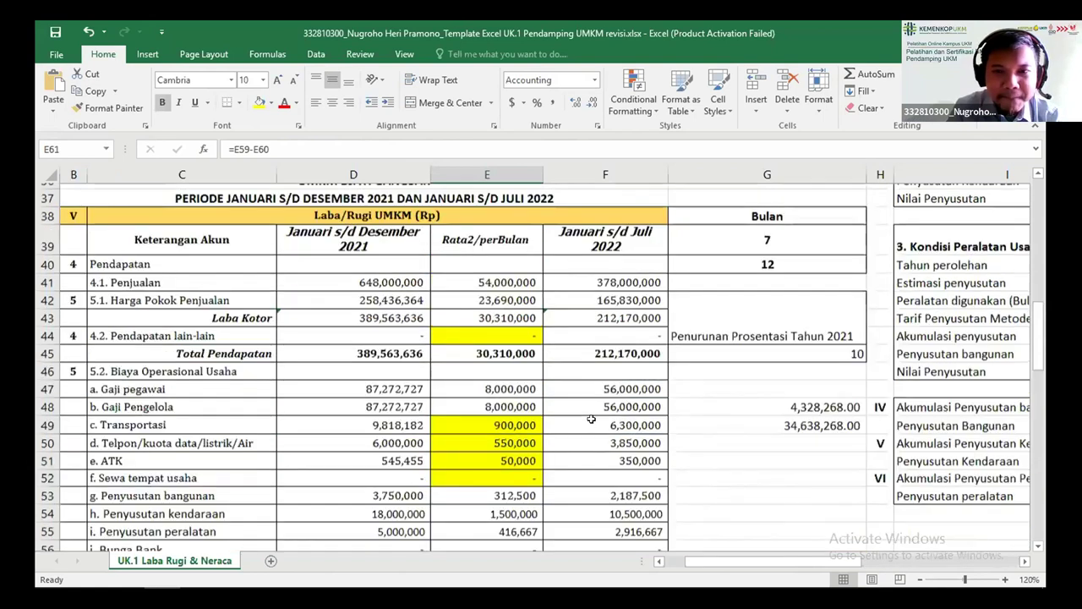
{"action": "scroll", "coordinate": [495, 441], "scroll_direction": "down", "scroll_amount": 3}
{"action": "left_click", "coordinate": [493, 441]}
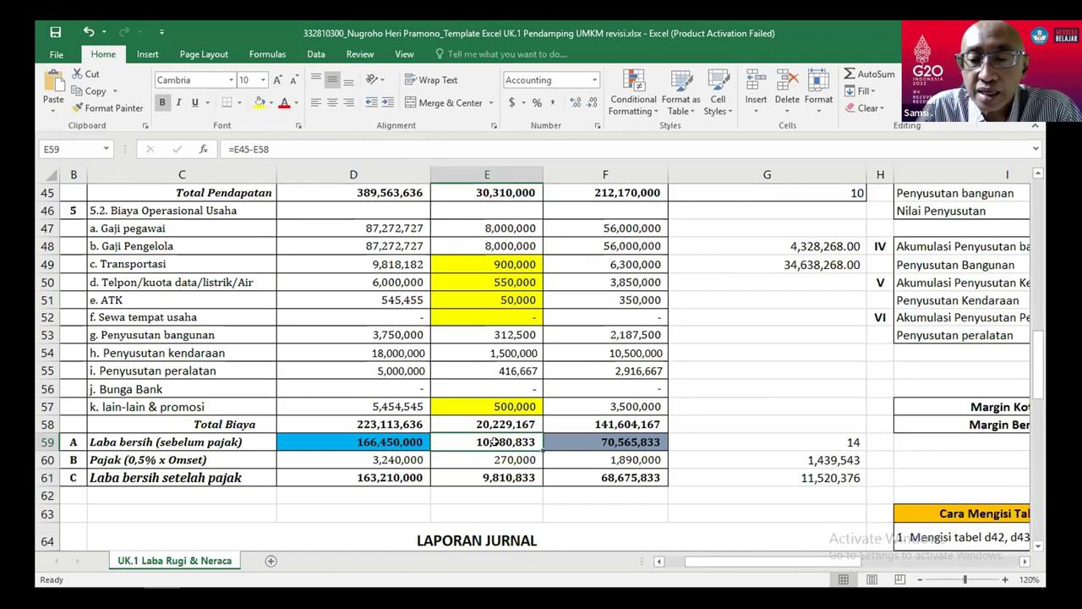
Set the Kayu Jati volume in the Bahan Baku Utama section of the Produksi table to 4
{"action": "key", "text": "Right"}
{"action": "key", "text": "Right"}
{"action": "scroll", "coordinate": [493, 442], "scroll_direction": "right", "scroll_amount": 3}
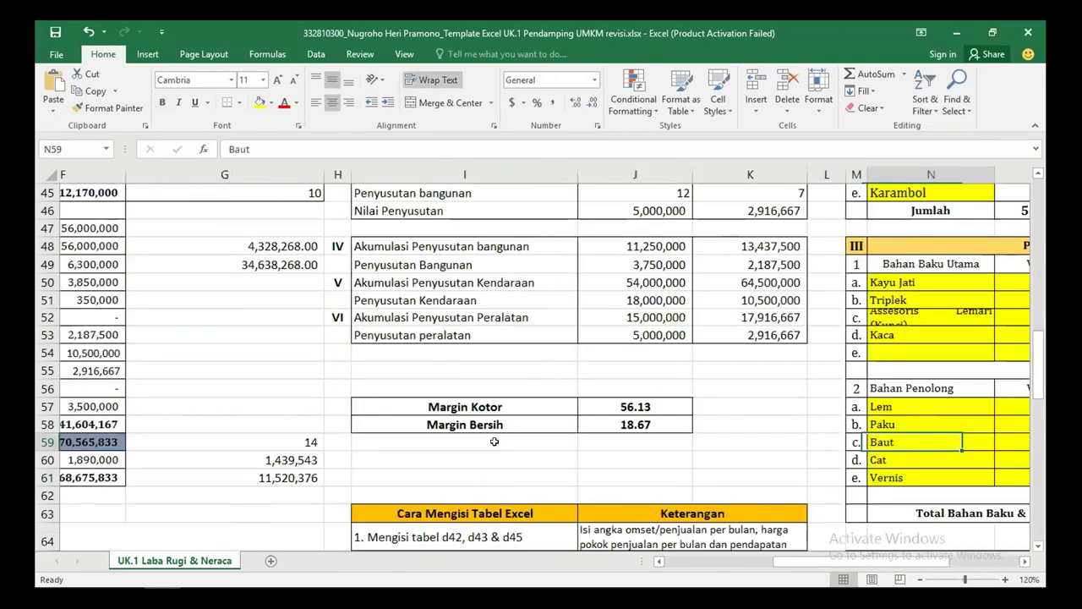
{"action": "key", "text": "Right"}
{"action": "key", "text": "Right"}
{"action": "key", "text": "Right"}
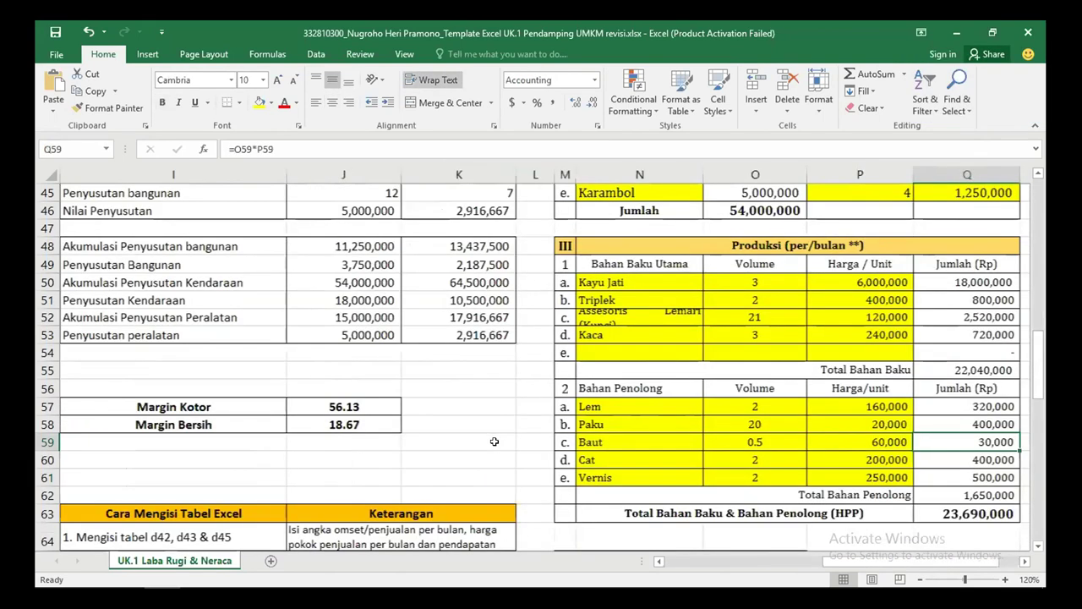
{"action": "key", "text": "Left"}
{"action": "key", "text": "Left"}
{"action": "key", "text": "Up"}
{"action": "key", "text": "Up"}
{"action": "key", "text": "Up"}
{"action": "key", "text": "Up"}
{"action": "key", "text": "Up"}
{"action": "key", "text": "Up"}
{"action": "key", "text": "Up"}
{"action": "key", "text": "Up"}
{"action": "key", "text": "Up"}
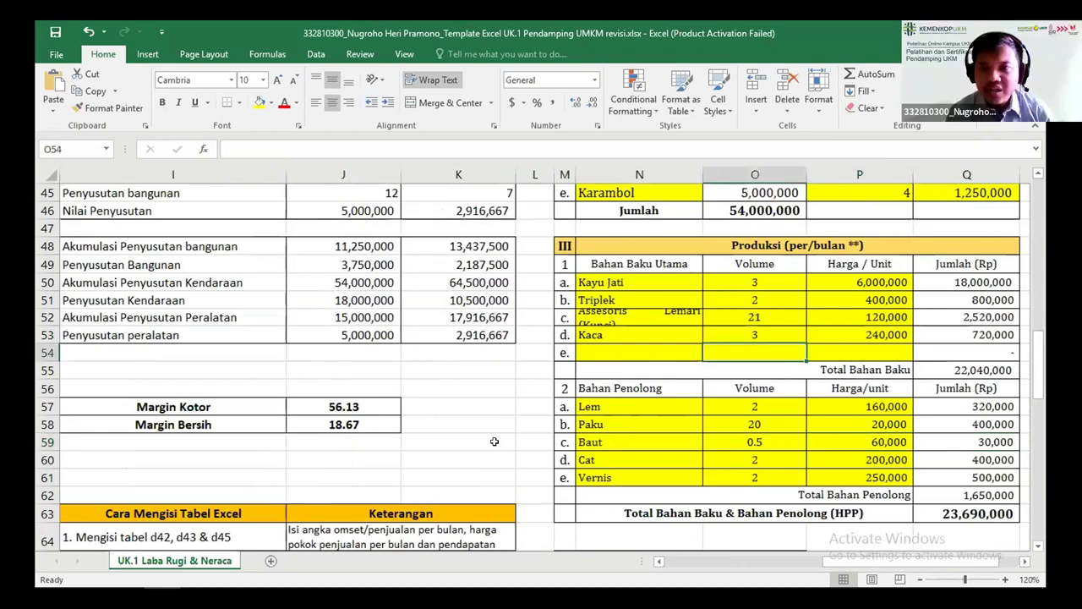
{"action": "type", "text": "4"}
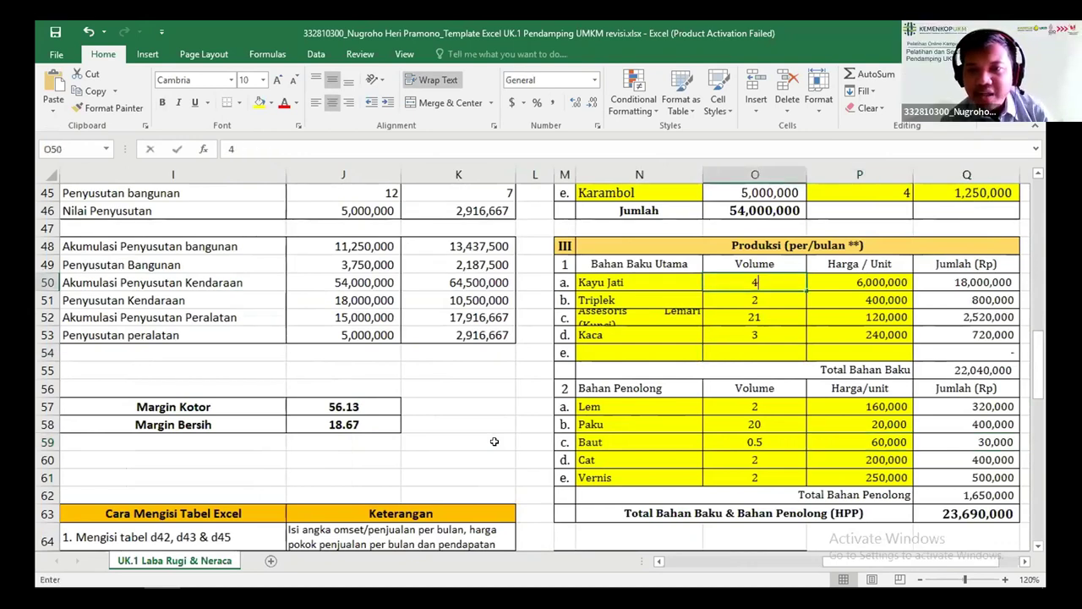
{"action": "key", "text": "ctrl+Return"}
{"action": "key", "text": "Return"}
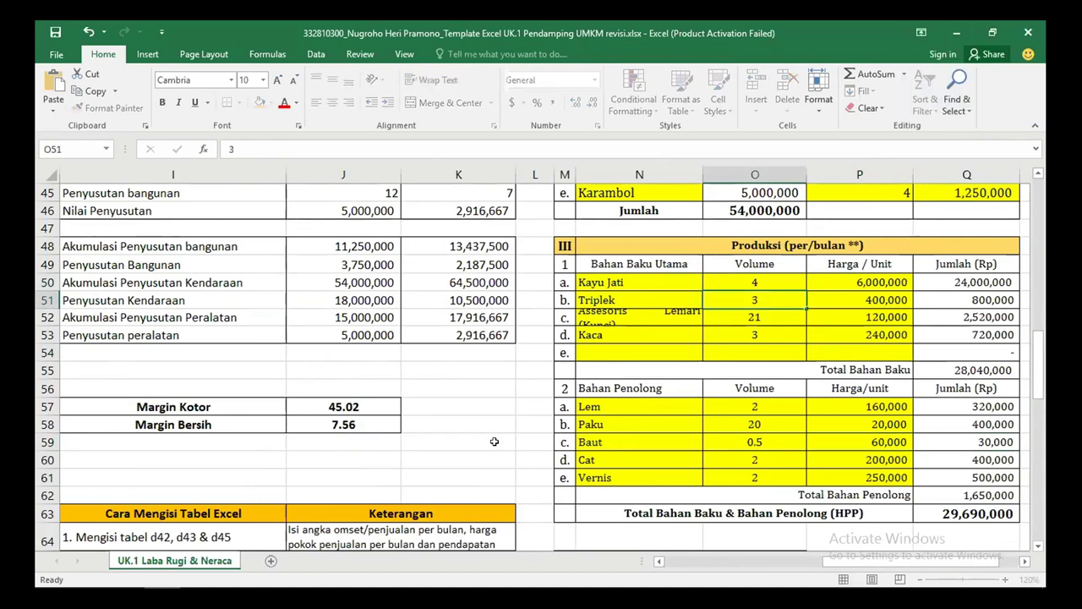
Set the Triplek volume to 3 and the Assesoris Lemari (Kunci) volume to 24 in the Bahan Baku Utama section
{"action": "type", "text": "3"}
{"action": "key", "text": "Return"}
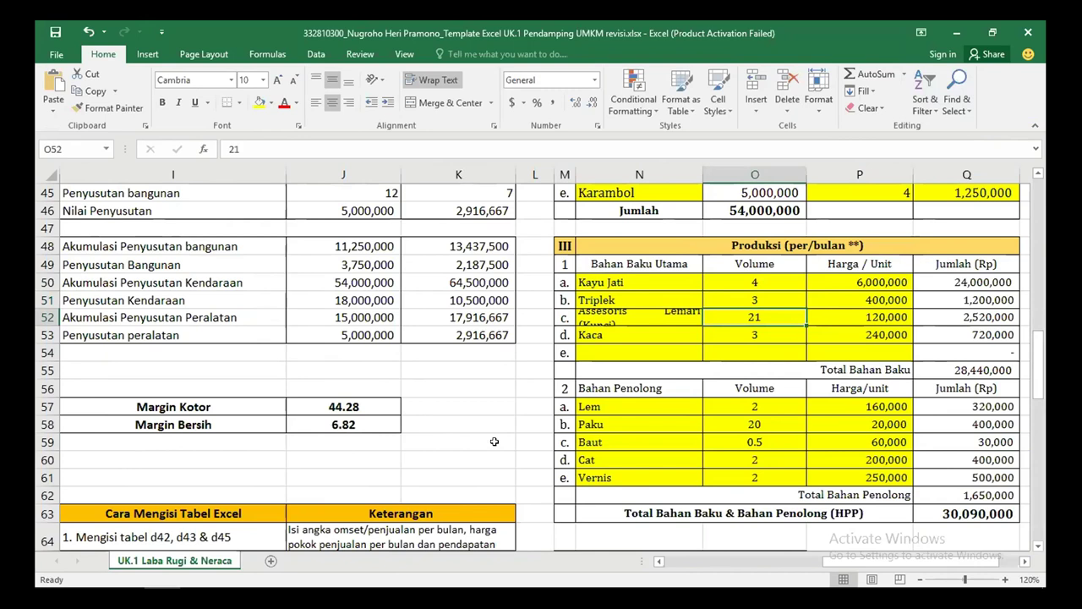
{"action": "type", "text": "24"}
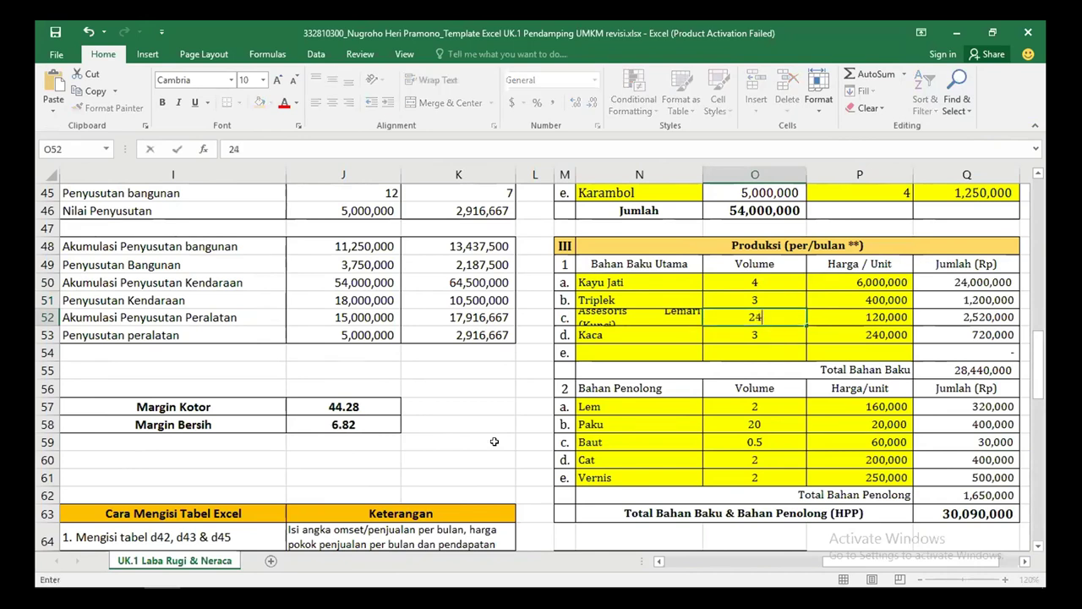
{"action": "key", "text": "Return"}
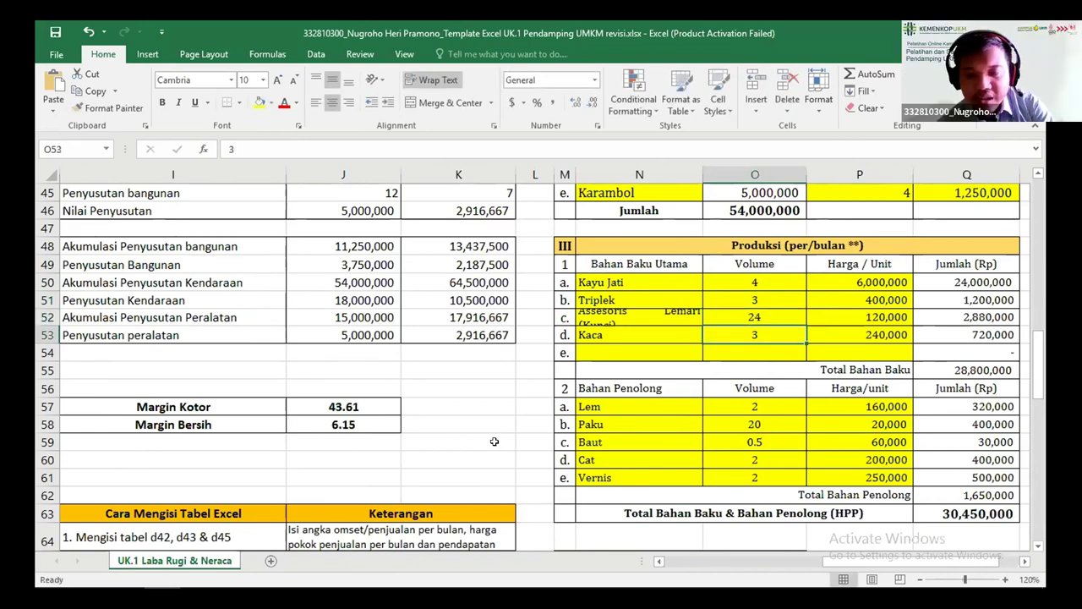
Set the volume of Kaca to 5 and the volume of Lem to 3 in the Produksi table
{"action": "type", "text": "5"}
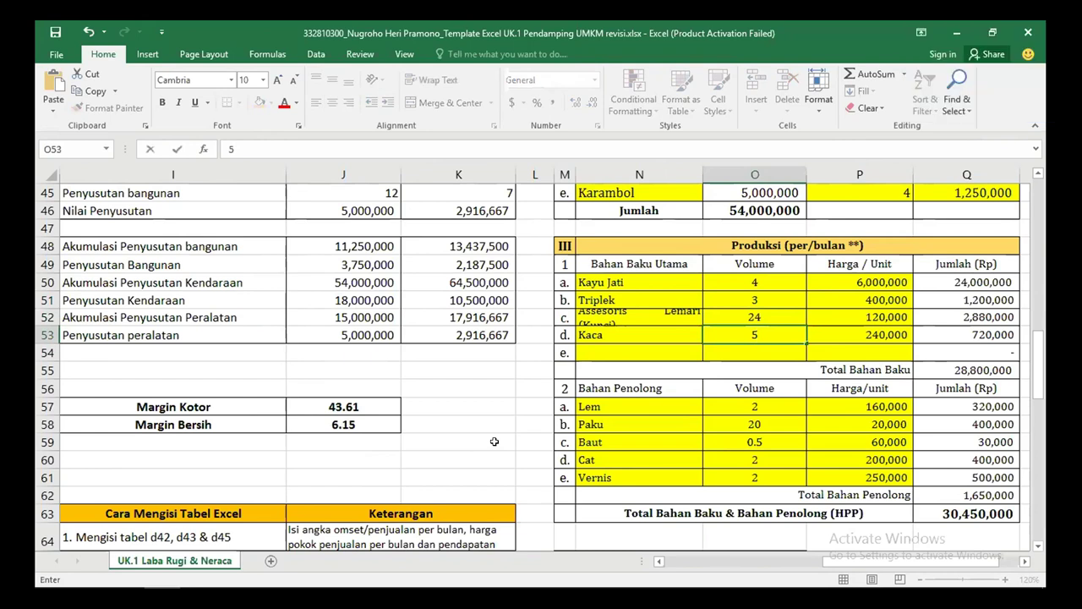
{"action": "key", "text": "Return"}
{"action": "key", "text": "Down"}
{"action": "key", "text": "Down"}
{"action": "key", "text": "Down"}
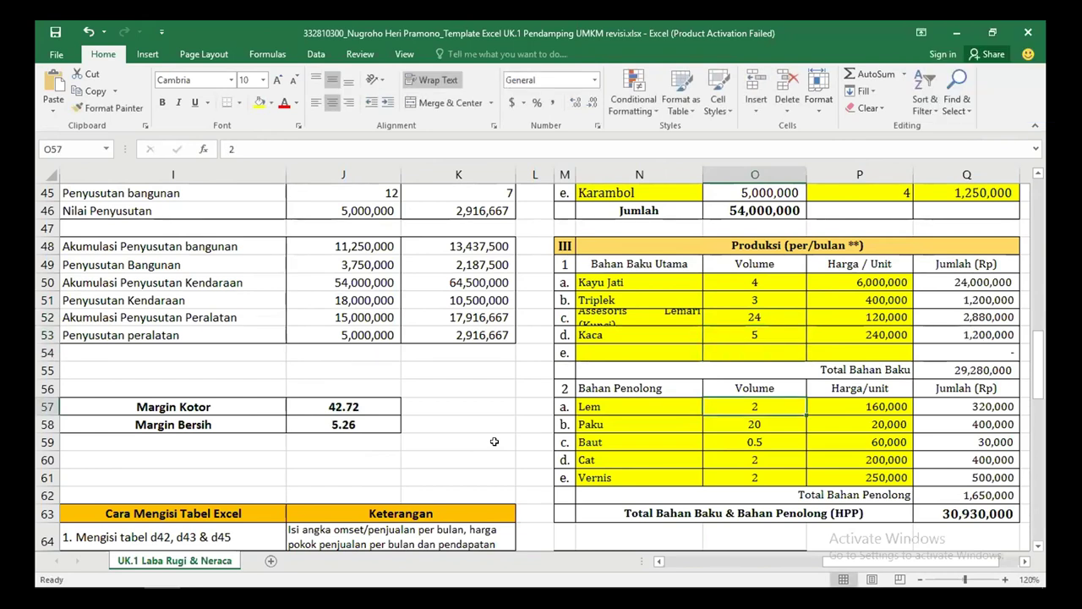
{"action": "type", "text": "3"}
{"action": "key", "text": "Return"}
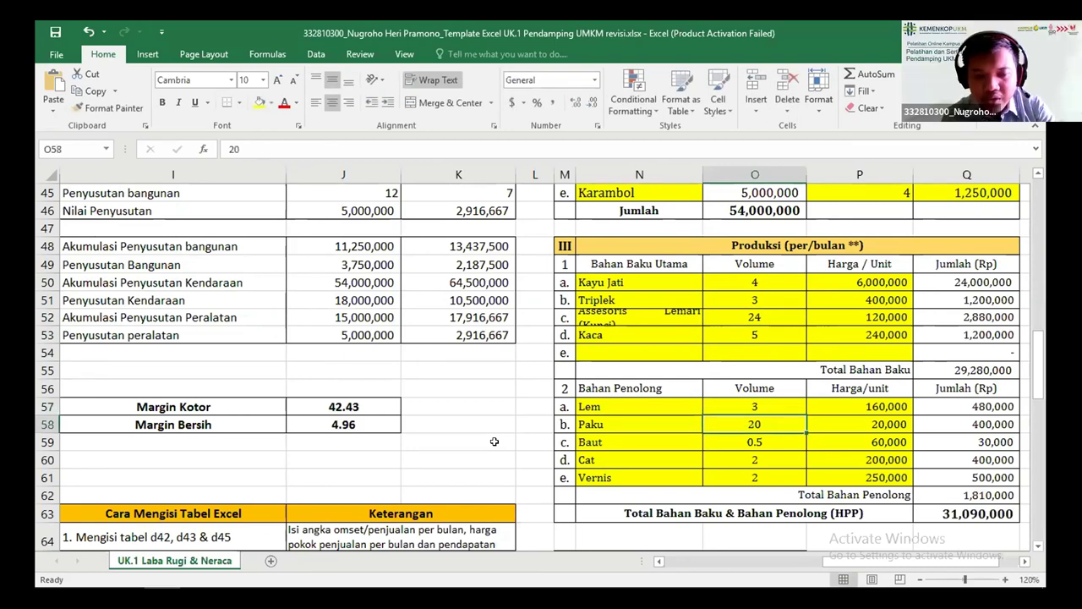
Set the volume of Paku to 25 and the volume of Baut to 2 in the Bahan Penolong list
{"action": "type", "text": "25"}
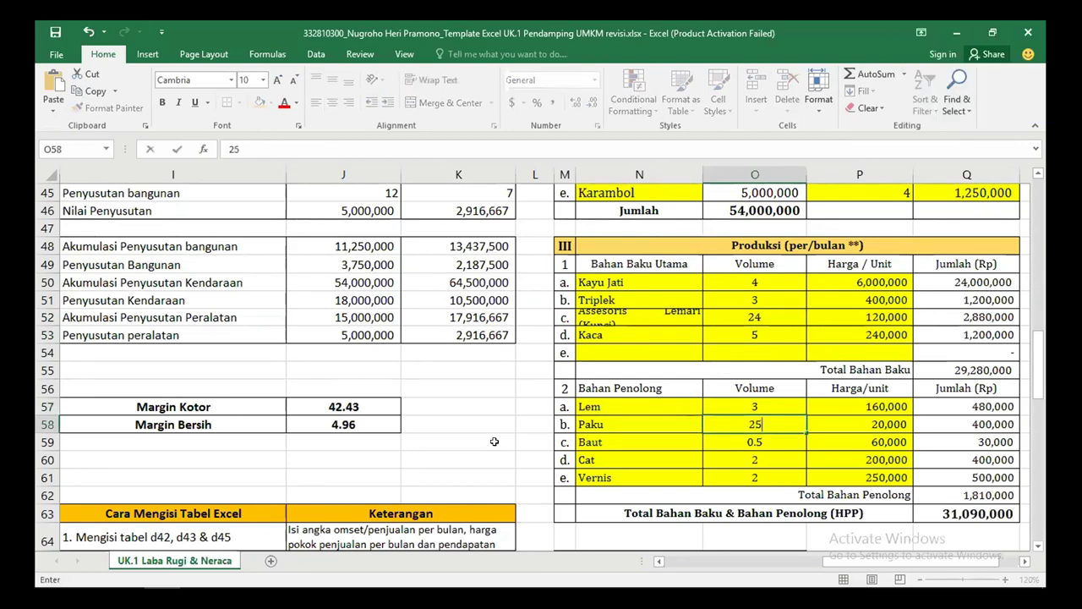
{"action": "key", "text": "Return"}
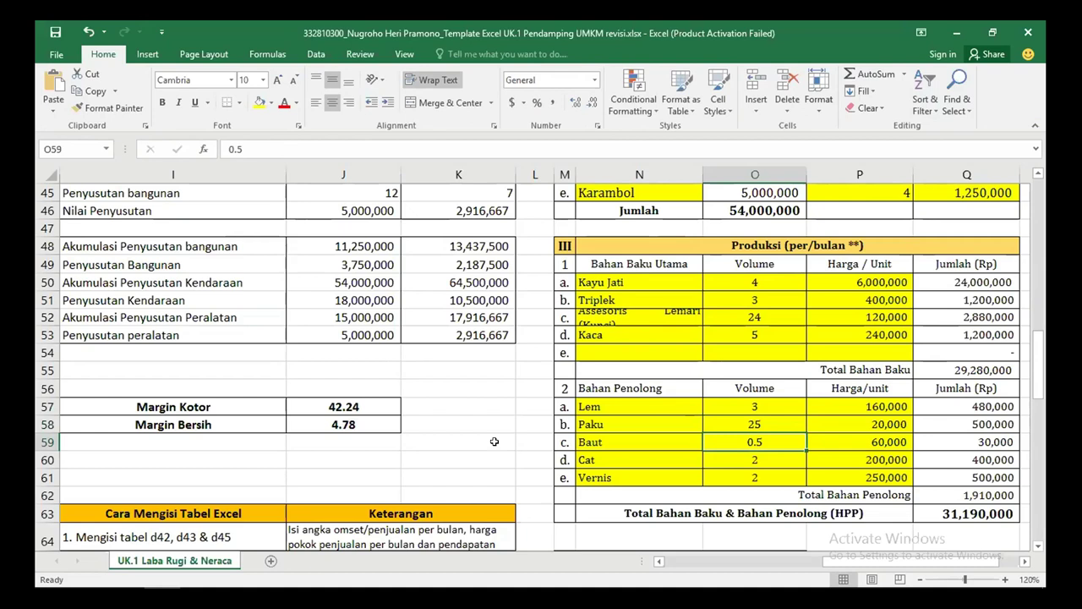
{"action": "type", "text": "2"}
{"action": "key", "text": "Return"}
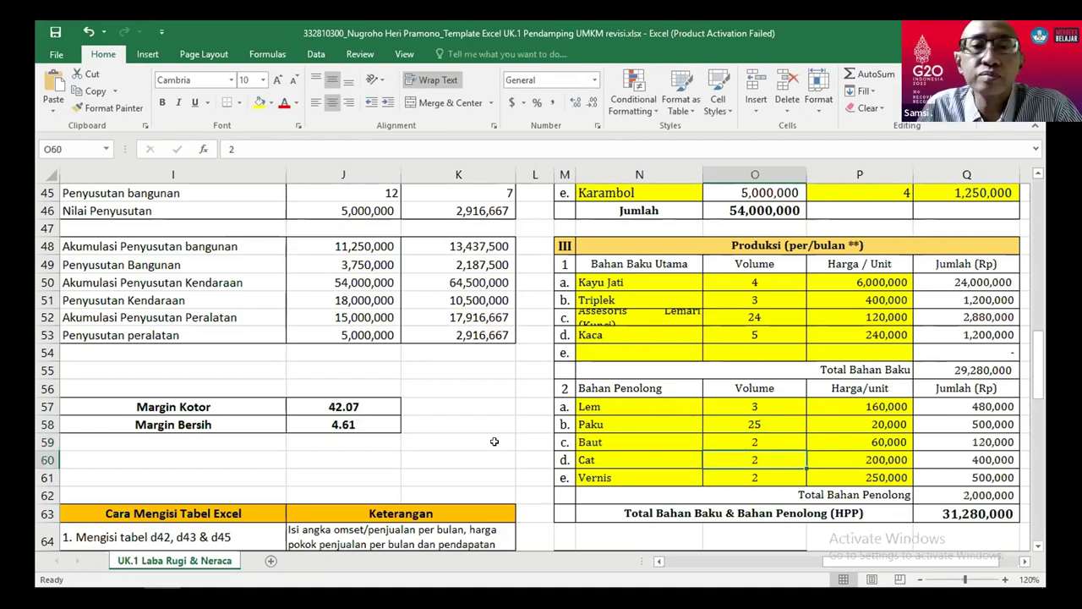
Set the volumes of Cat and Vernis to 3 each in the Bahan Penolong list
{"action": "type", "text": "3"}
{"action": "key", "text": "Return"}
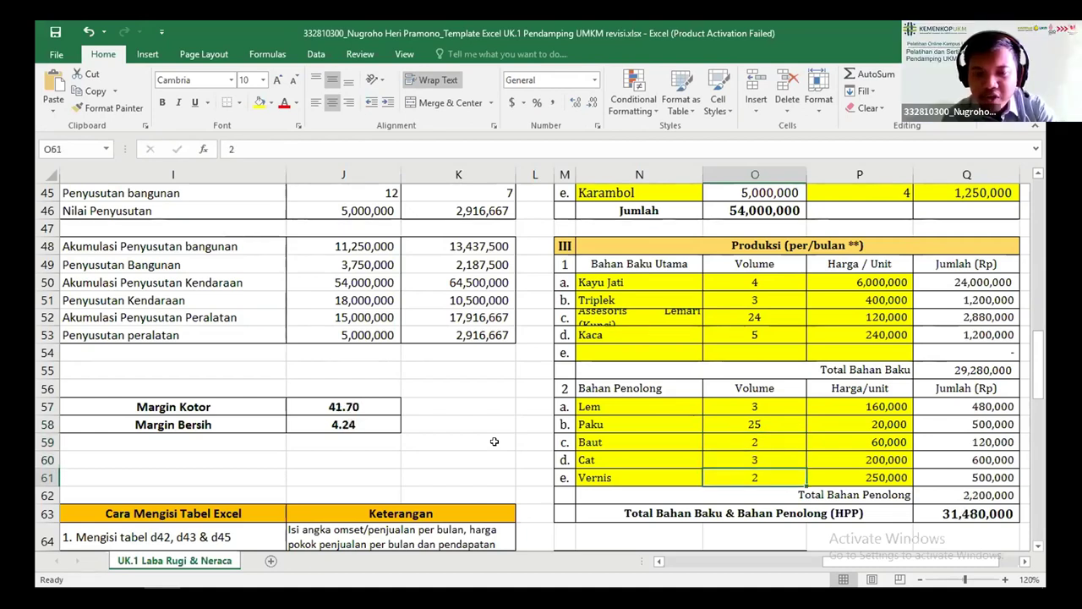
{"action": "type", "text": "3"}
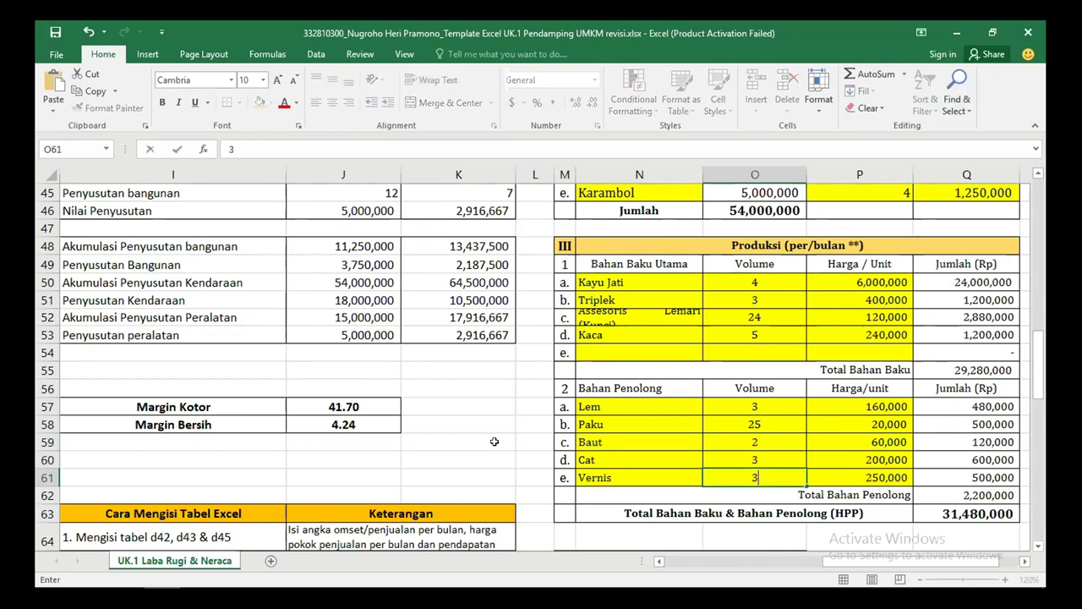
{"action": "key", "text": "ctrl+Return"}
Review the volume entries of the Bahan Penolong and Bahan Baku Utama lists
{"action": "key", "text": "Up"}
{"action": "key", "text": "Up"}
{"action": "key", "text": "Up"}
{"action": "key", "text": "Up"}
{"action": "key", "text": "Down"}
{"action": "key", "text": "Down"}
{"action": "key", "text": "Down"}
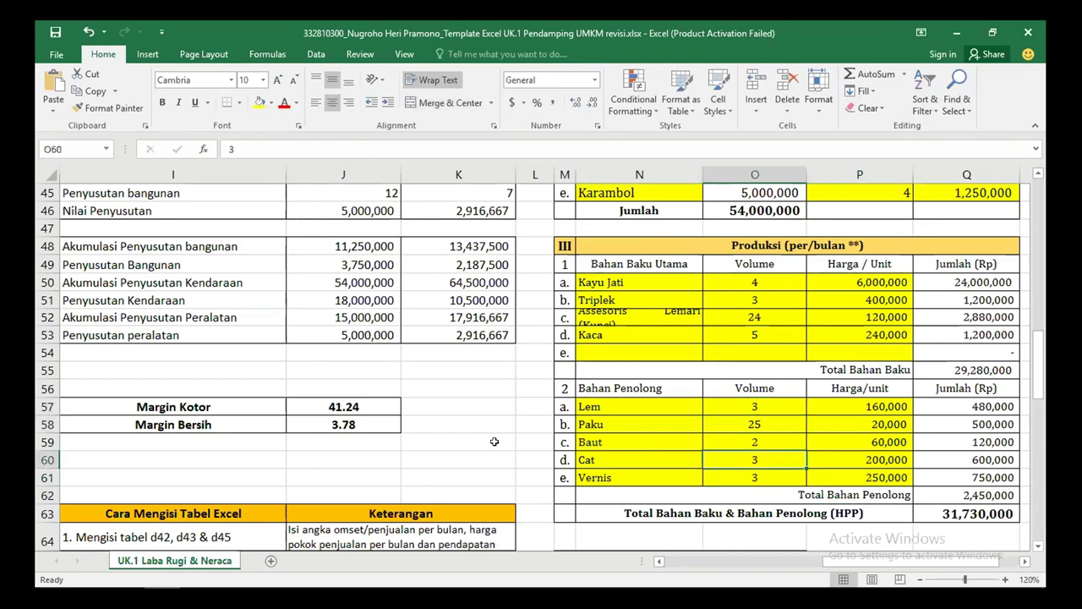
{"action": "key", "text": "Up"}
{"action": "key", "text": "Up"}
{"action": "key", "text": "Up"}
{"action": "key", "text": "Up"}
{"action": "key", "text": "Up"}
{"action": "key", "text": "Up"}
{"action": "key", "text": "Up"}
Set the volumes of Vernis and Cat to 2 each in the Bahan Penolong list
{"action": "key", "text": "Down"}
{"action": "key", "text": "Down"}
{"action": "key", "text": "Down"}
{"action": "key", "text": "Down"}
{"action": "key", "text": "Down"}
{"action": "key", "text": "Down"}
{"action": "key", "text": "Down"}
{"action": "key", "text": "Down"}
{"action": "type", "text": "2"}
{"action": "key", "text": "Up"}
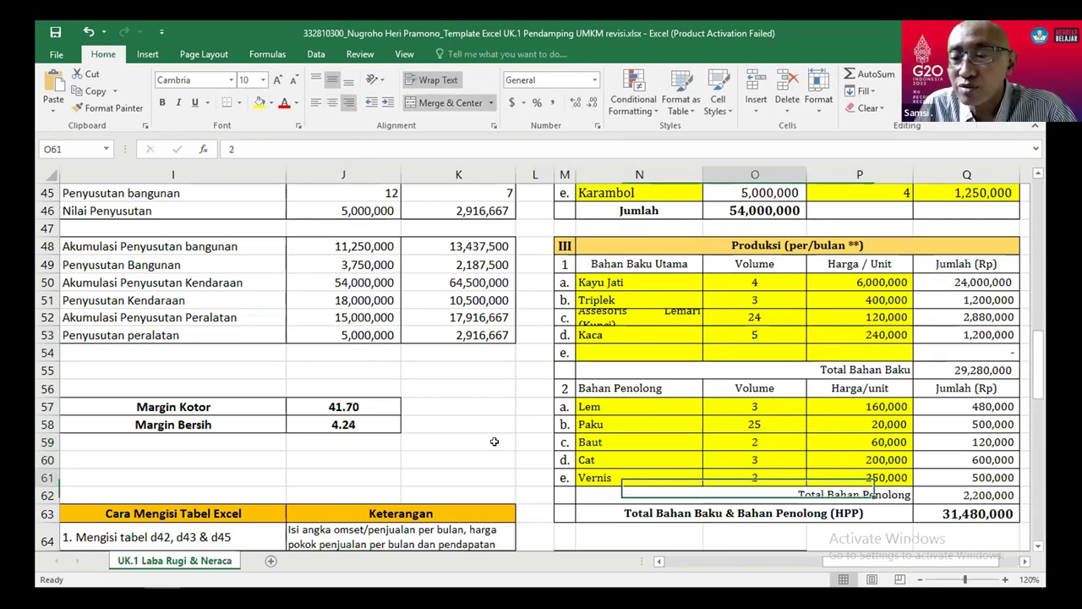
{"action": "type", "text": "2"}
{"action": "key", "text": "Up"}
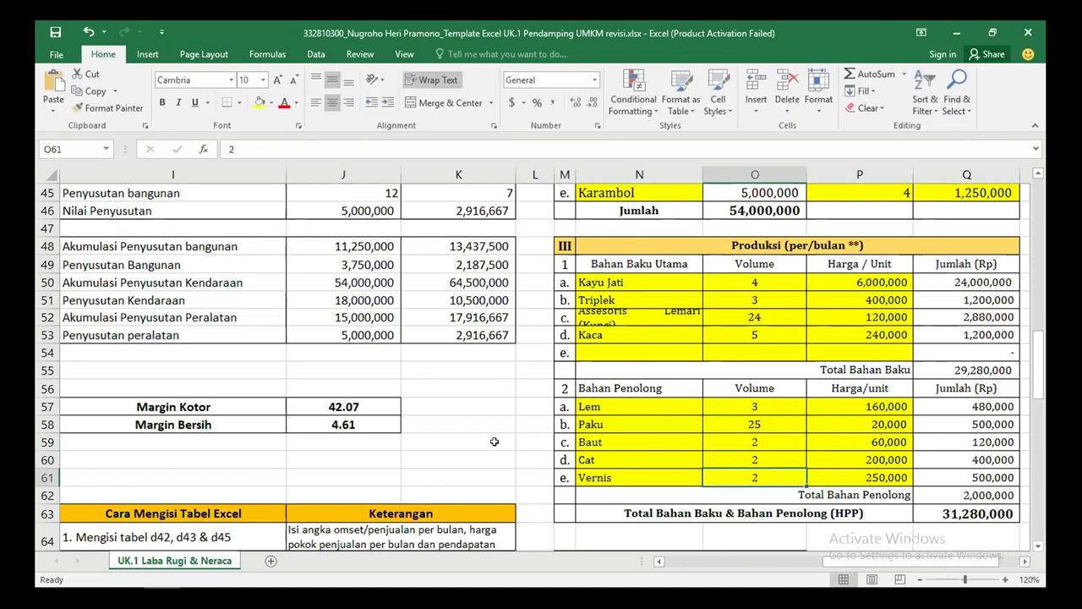
Set the volume of Kaca to 4 in the Bahan Baku Utama list
{"action": "key", "text": "Up"}
{"action": "key", "text": "Up"}
{"action": "key", "text": "Up"}
{"action": "key", "text": "Up"}
{"action": "key", "text": "Up"}
{"action": "key", "text": "Up"}
{"action": "key", "text": "Up"}
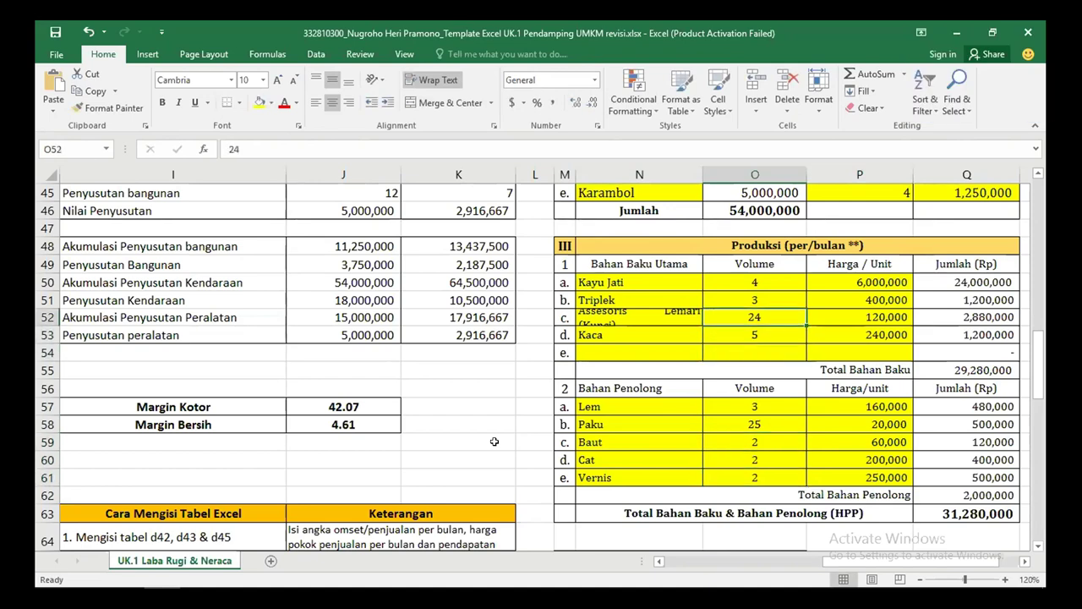
{"action": "key", "text": "Down"}
{"action": "type", "text": "4"}
{"action": "key", "text": "Up"}
Set the volume of Paku to 20 in the Bahan Penolong list
{"action": "key", "text": "Up"}
{"action": "key", "text": "Down"}
{"action": "key", "text": "Down"}
{"action": "key", "text": "Down"}
{"action": "key", "text": "Down"}
{"action": "key", "text": "Down"}
{"action": "key", "text": "Down"}
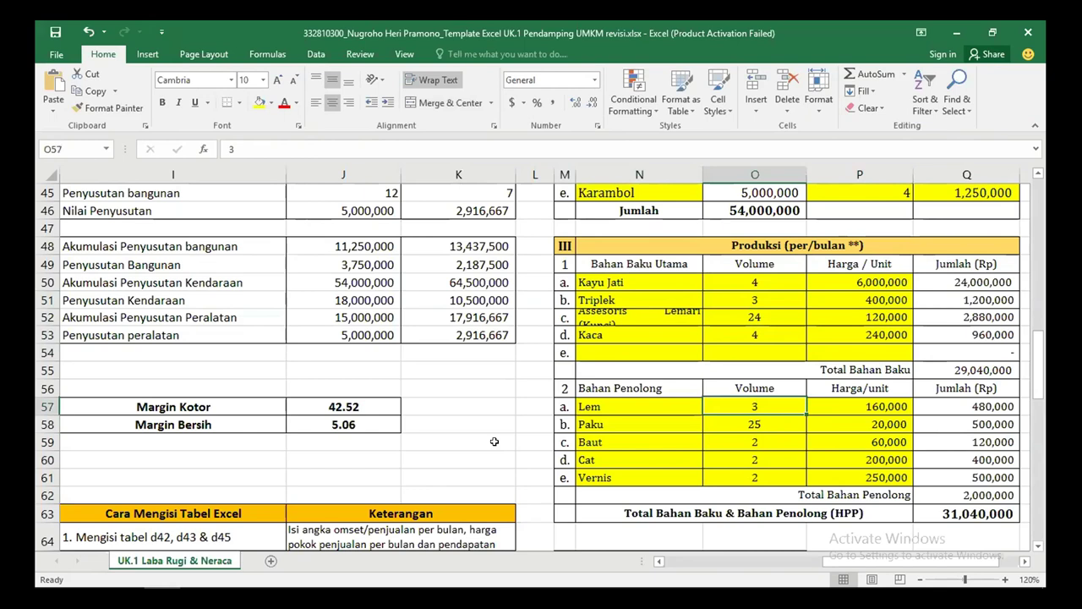
{"action": "key", "text": "Down"}
{"action": "type", "text": "20"}
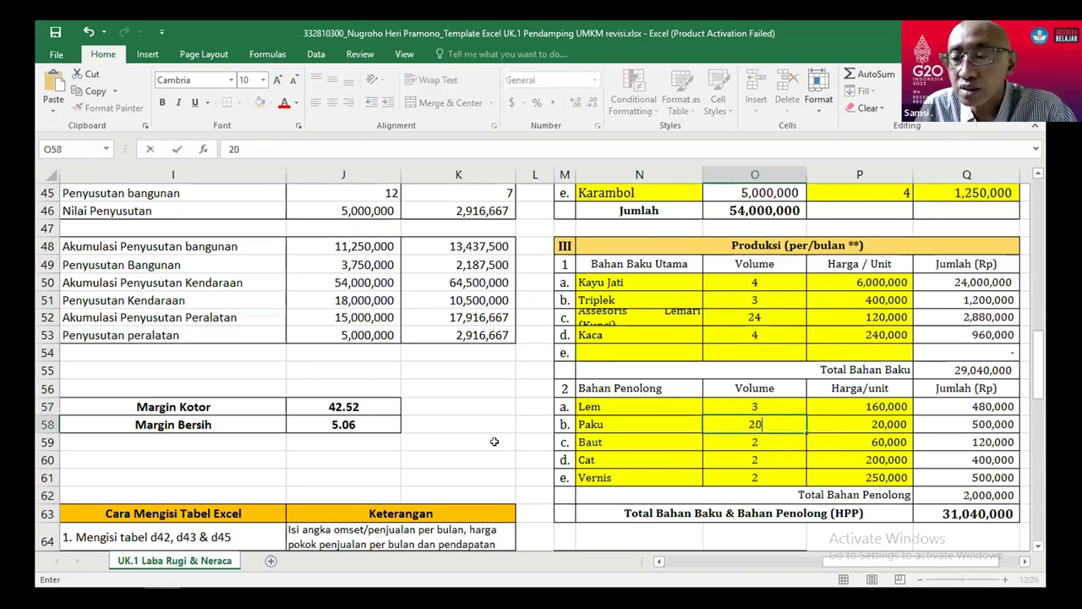
{"action": "key", "text": "Return"}
Set the volume of Lem to 2 in the Bahan Penolong list
{"action": "key", "text": "Down"}
{"action": "key", "text": "Up"}
{"action": "key", "text": "Up"}
{"action": "key", "text": "Up"}
{"action": "type", "text": "2"}
{"action": "key", "text": "Return"}
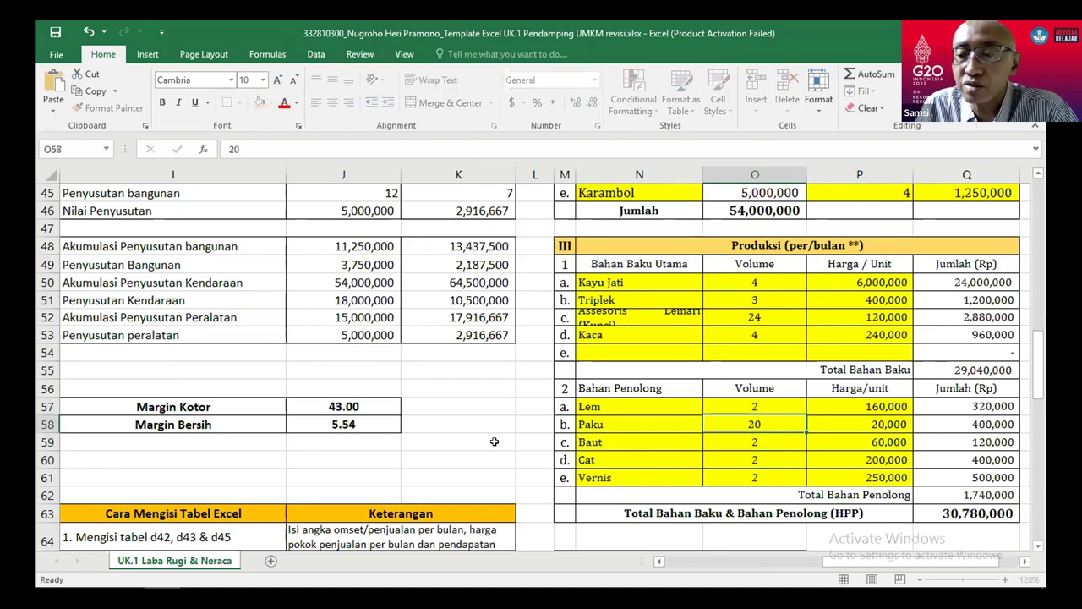
Check the volumes of both material lists against the Margin Kotor and Margin Bersih figures
{"action": "key", "text": "Down"}
{"action": "key", "text": "Down"}
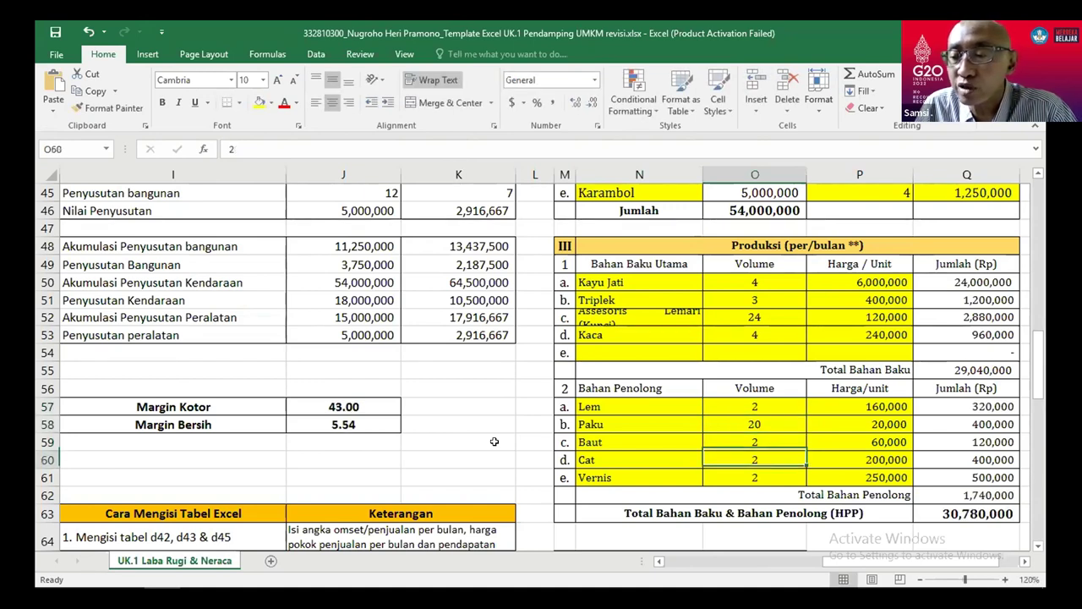
{"action": "key", "text": "Up"}
{"action": "key", "text": "Up"}
{"action": "key", "text": "Up"}
{"action": "key", "text": "Up"}
{"action": "key", "text": "Up"}
{"action": "key", "text": "Up"}
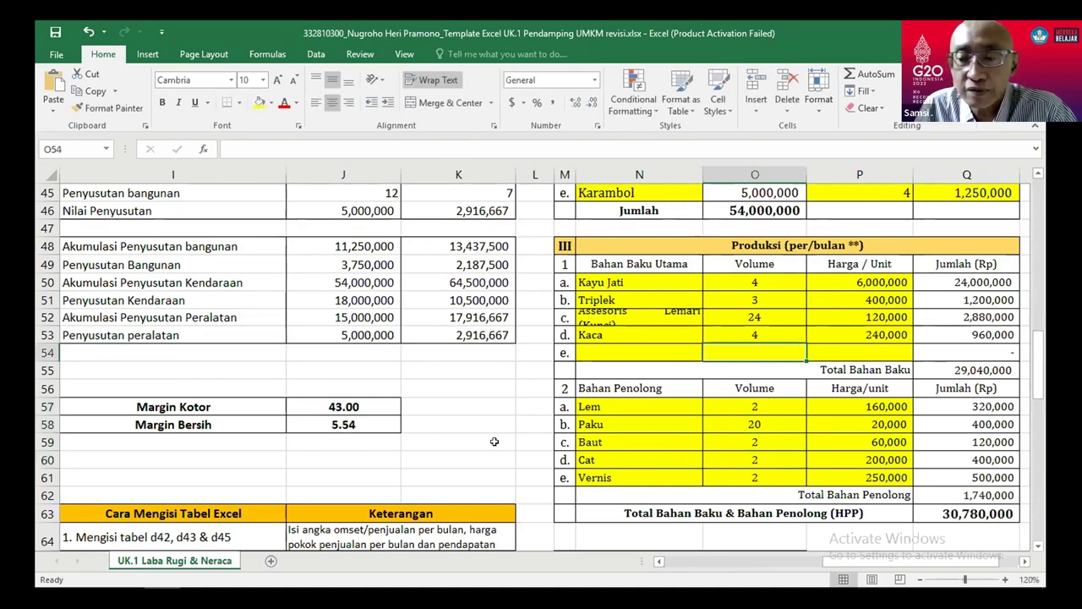
{"action": "key", "text": "Up"}
{"action": "key", "text": "Up"}
{"action": "key", "text": "Up"}
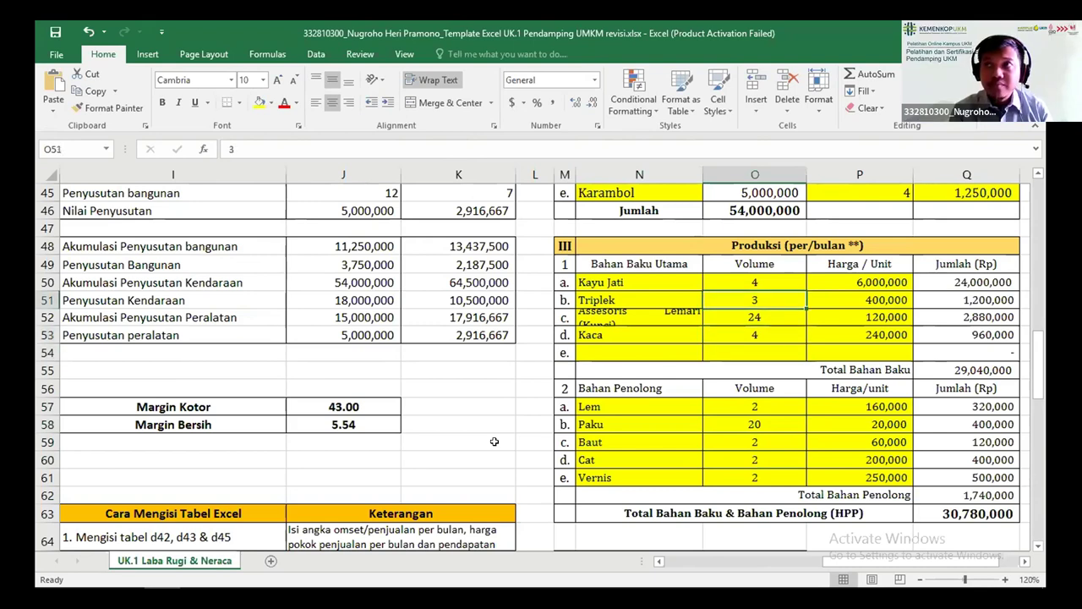
{"action": "key", "text": "Up"}
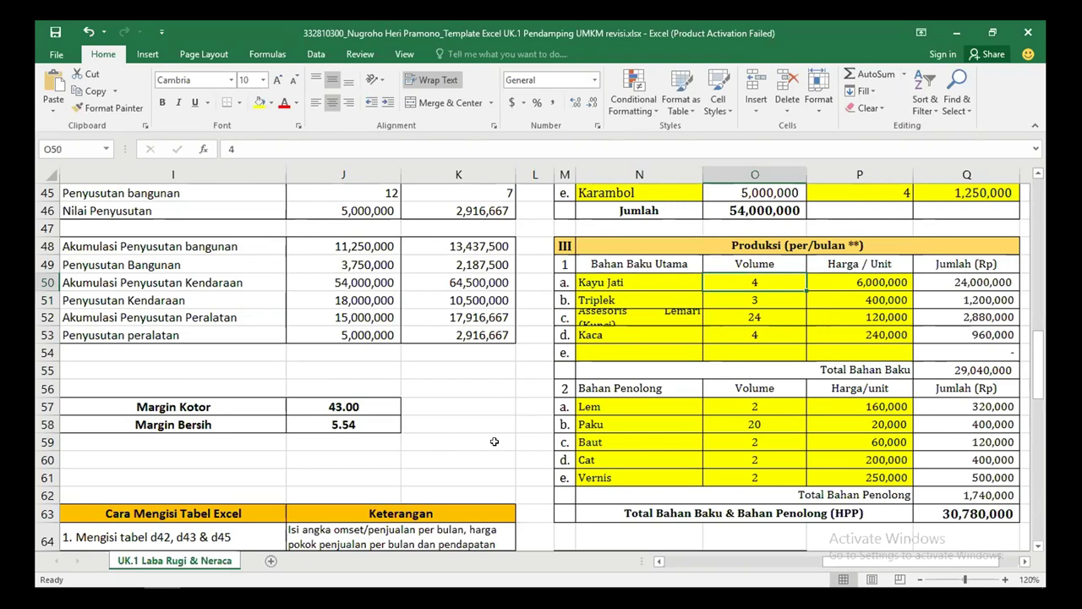
{"action": "key", "text": "shift+Down"}
{"action": "key", "text": "shift+Up"}
{"action": "key", "text": "Down"}
{"action": "key", "text": "Down"}
{"action": "key", "text": "Down"}
{"action": "key", "text": "Down"}
{"action": "key", "text": "Down"}
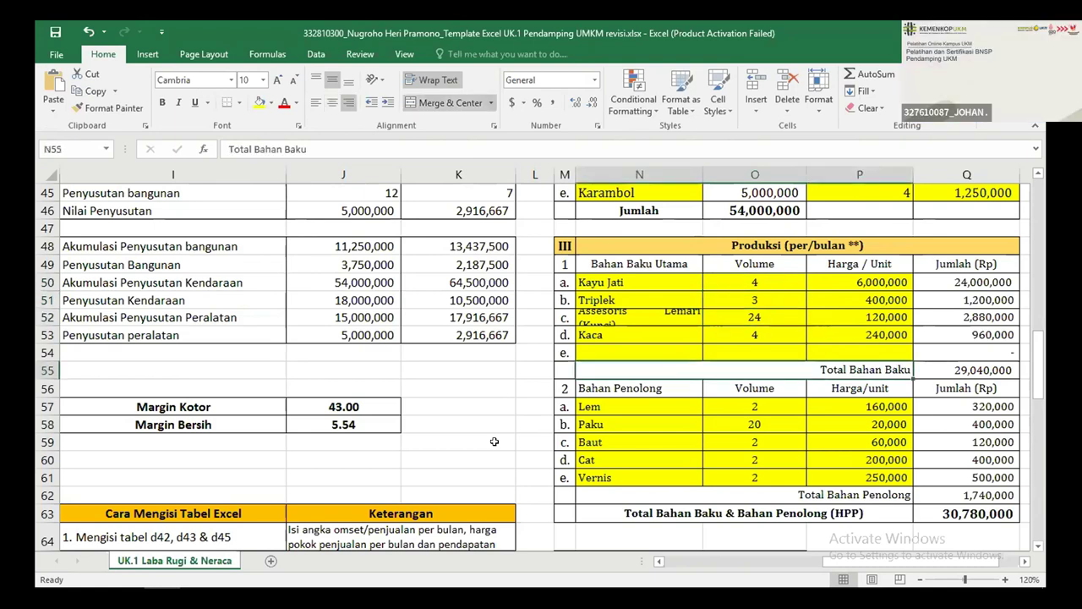
{"action": "key", "text": "Down"}
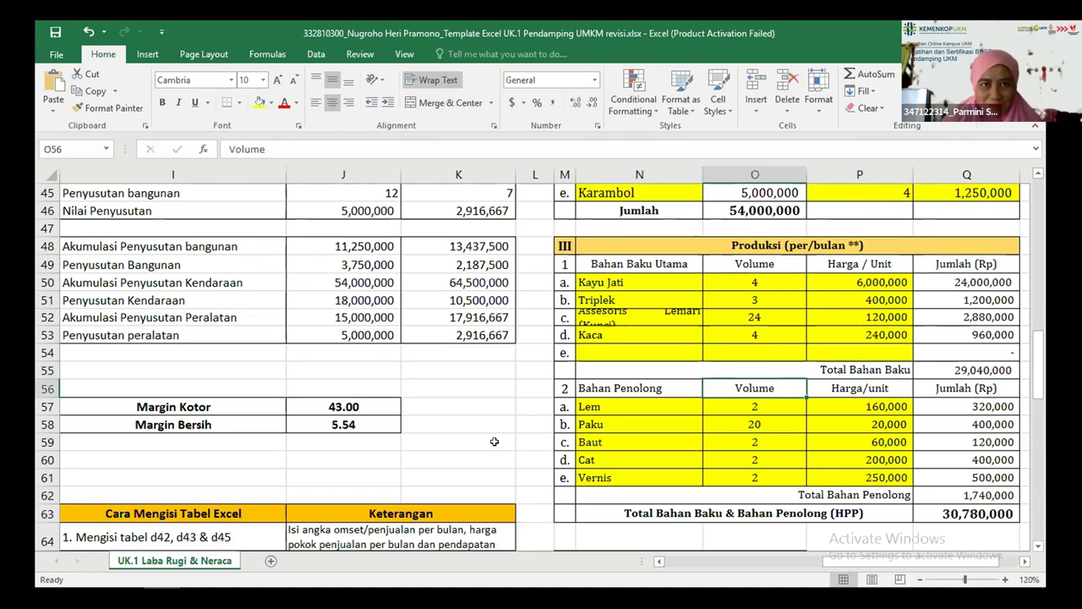
Examine the operating costs and net profit rows of the profit and loss statement, including the Bunga Bank row
{"action": "key", "text": "Home"}
{"action": "key", "text": "Left"}
{"action": "key", "text": "Left"}
{"action": "key", "text": "Left"}
{"action": "key", "text": "Left"}
{"action": "key", "text": "Left"}
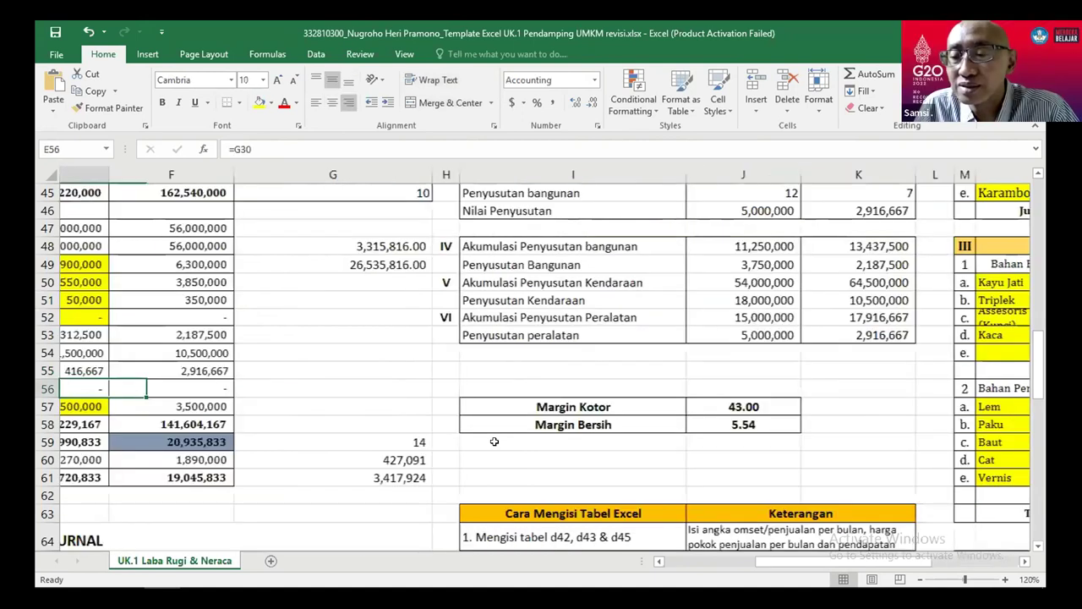
{"action": "key", "text": "Left"}
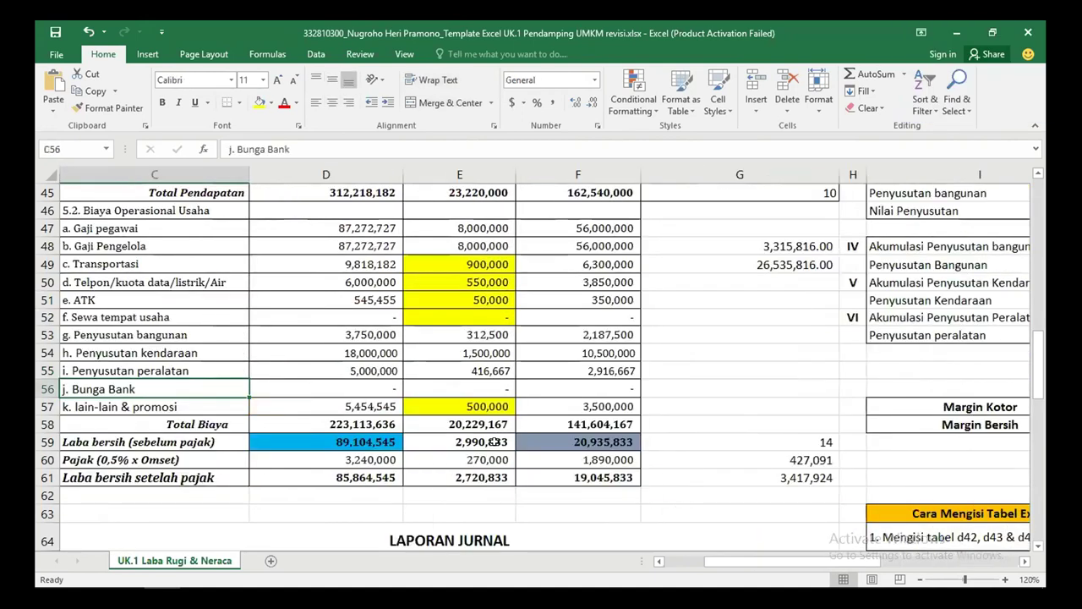
{"action": "key", "text": "Right"}
{"action": "key", "text": "Right"}
{"action": "key", "text": "Right"}
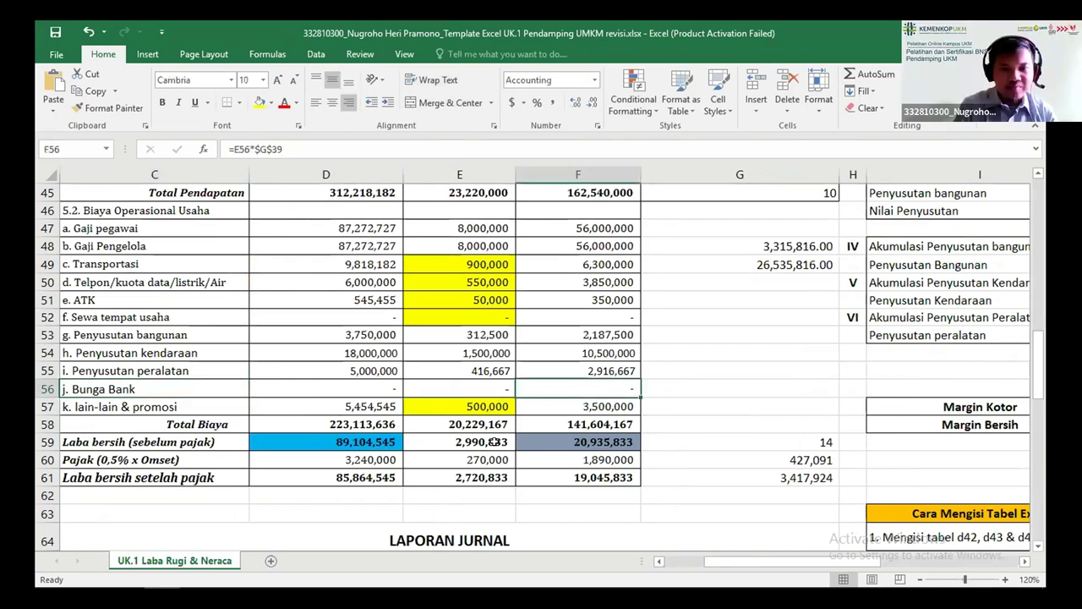
Recheck the unit prices and totals of the Produksi table alongside the margin figures
{"action": "key", "text": "Right"}
{"action": "key", "text": "Right"}
{"action": "key", "text": "Right"}
{"action": "key", "text": "Right"}
{"action": "key", "text": "Right"}
{"action": "key", "text": "Right"}
{"action": "key", "text": "Right"}
{"action": "key", "text": "Right"}
{"action": "key", "text": "Right"}
{"action": "key", "text": "Right"}
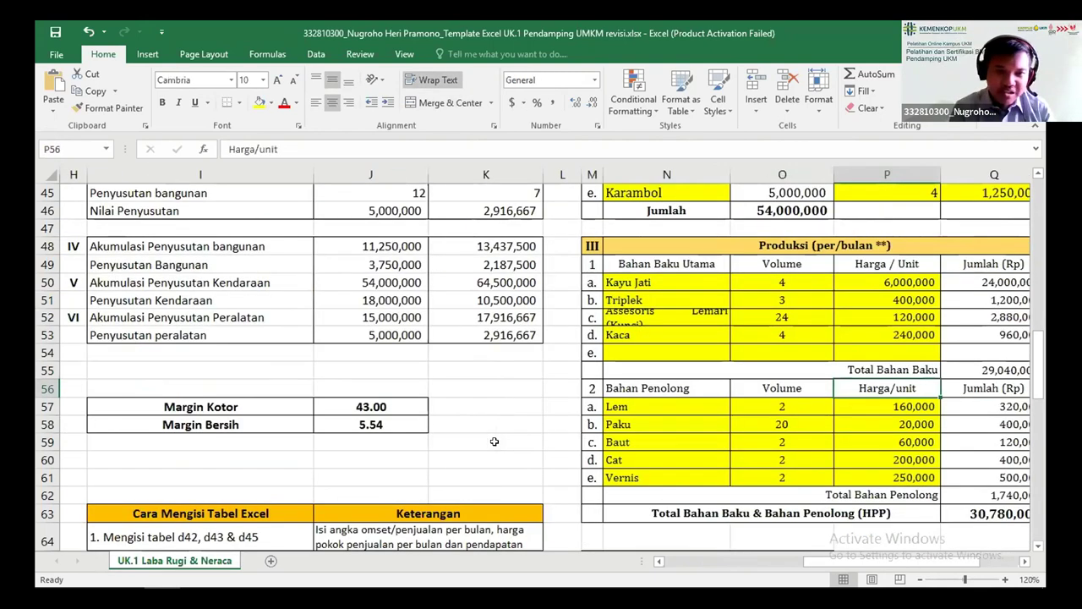
{"action": "key", "text": "Right"}
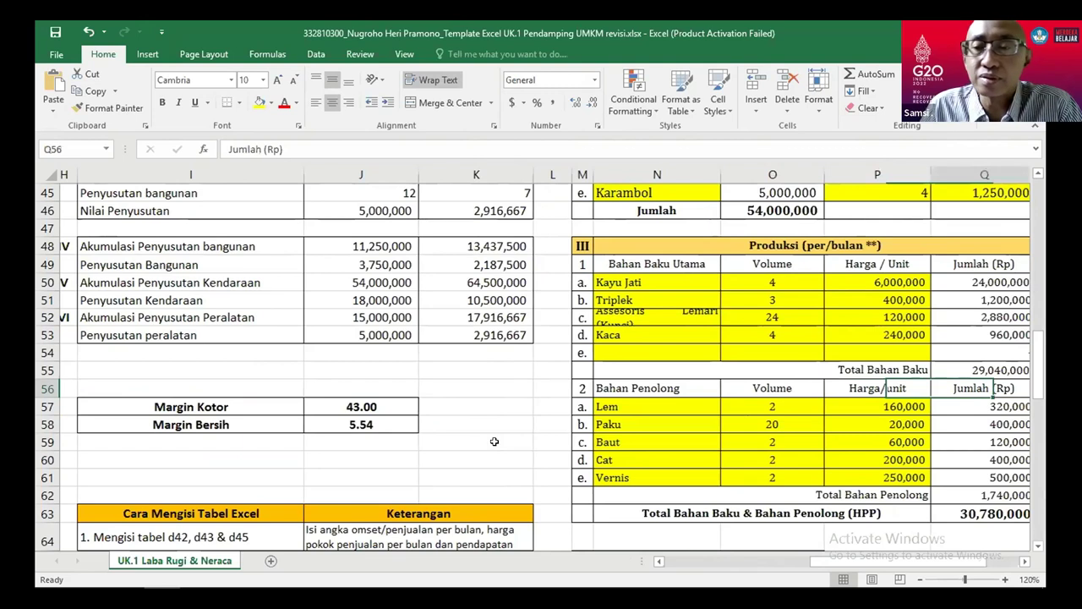
{"action": "scroll", "coordinate": [495, 441], "scroll_direction": "right", "scroll_amount": 2}
{"action": "key", "text": "Left"}
{"action": "key", "text": "Left"}
{"action": "key", "text": "Left"}
{"action": "key", "text": "Left"}
{"action": "key", "text": "Left"}
{"action": "key", "text": "Left"}
{"action": "key", "text": "Left"}
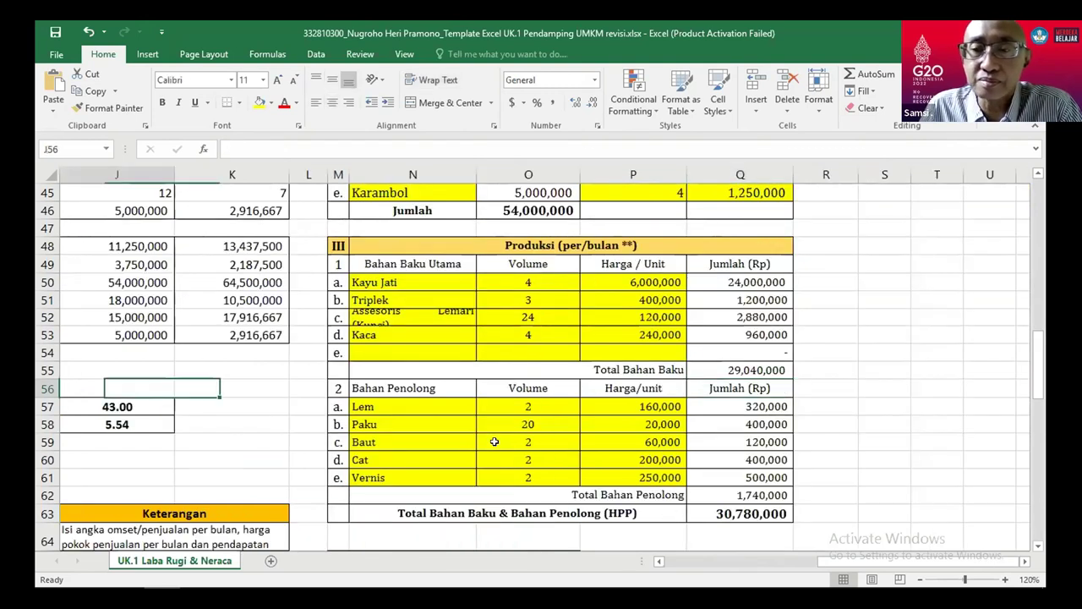
{"action": "key", "text": "Left"}
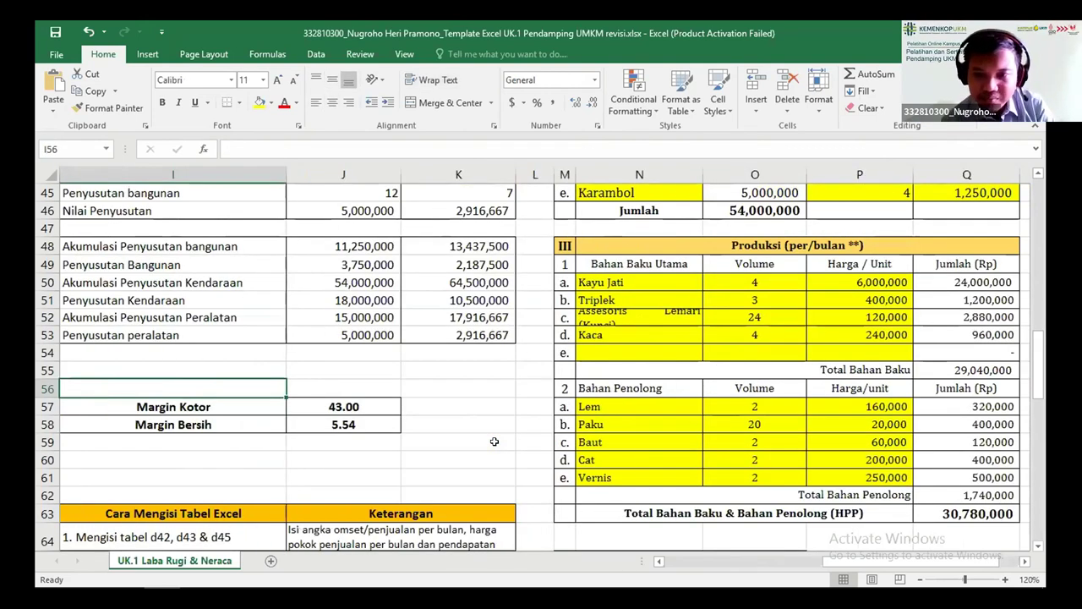
{"action": "key", "text": "Right"}
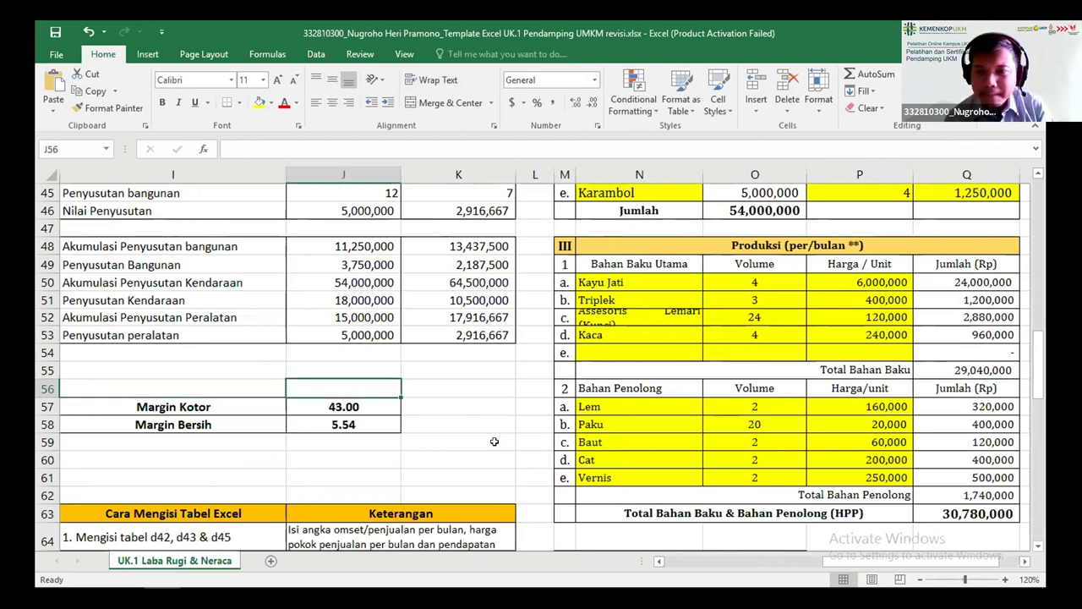
{"action": "key", "text": "Right"}
{"action": "key", "text": "Right"}
{"action": "key", "text": "Right"}
{"action": "key", "text": "Right"}
{"action": "key", "text": "Right"}
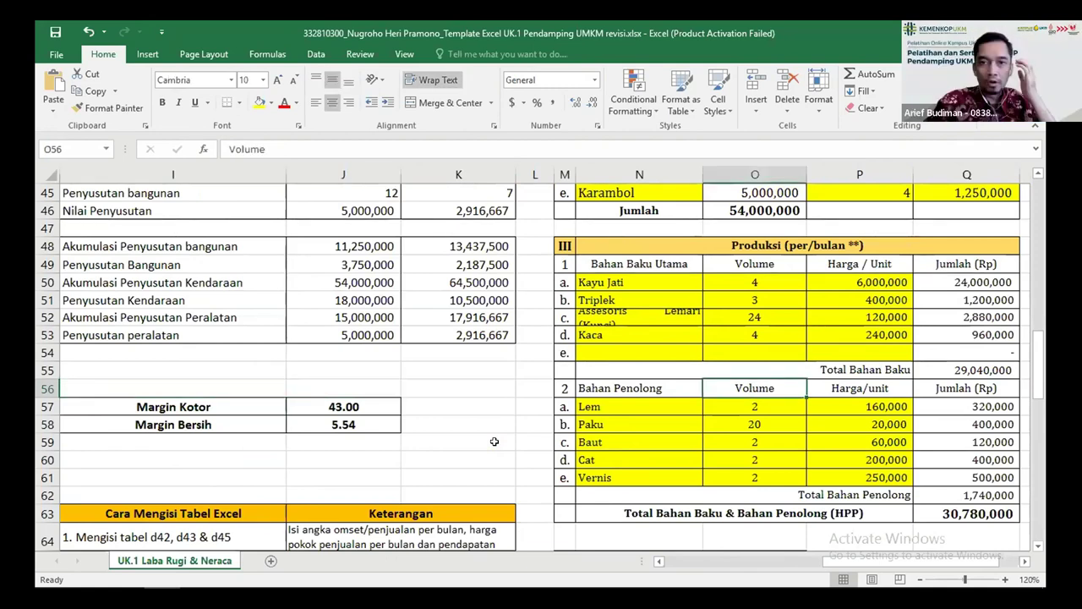
Inspect the formulas of Laba bersih (sebelum pajak) in E59 and Total Biaya in F58
{"action": "key", "text": "Home"}
{"action": "key", "text": "Down"}
{"action": "key", "text": "Down"}
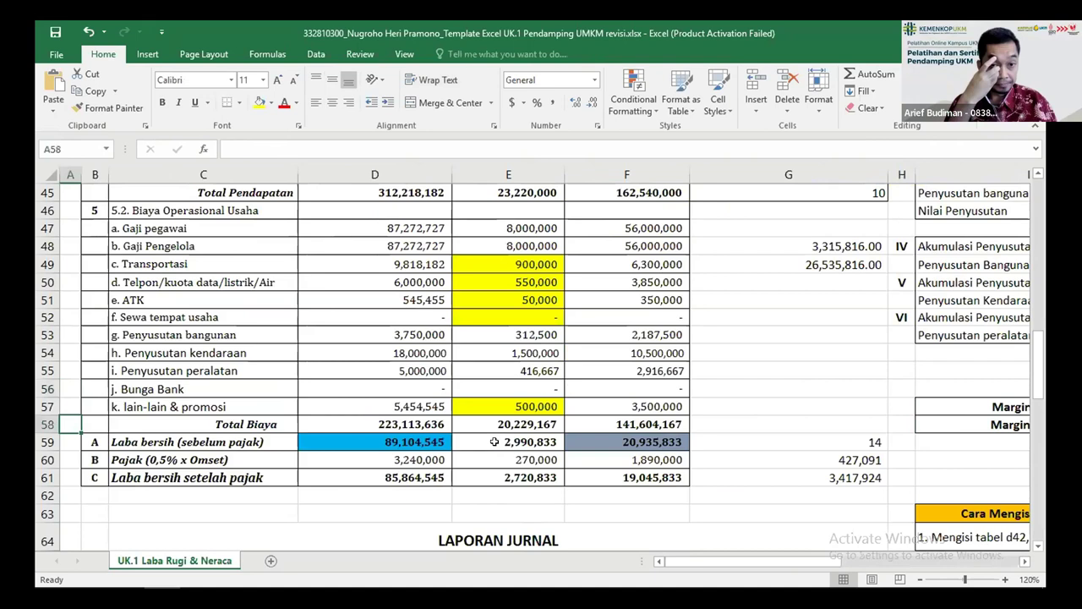
{"action": "left_click", "coordinate": [495, 441]}
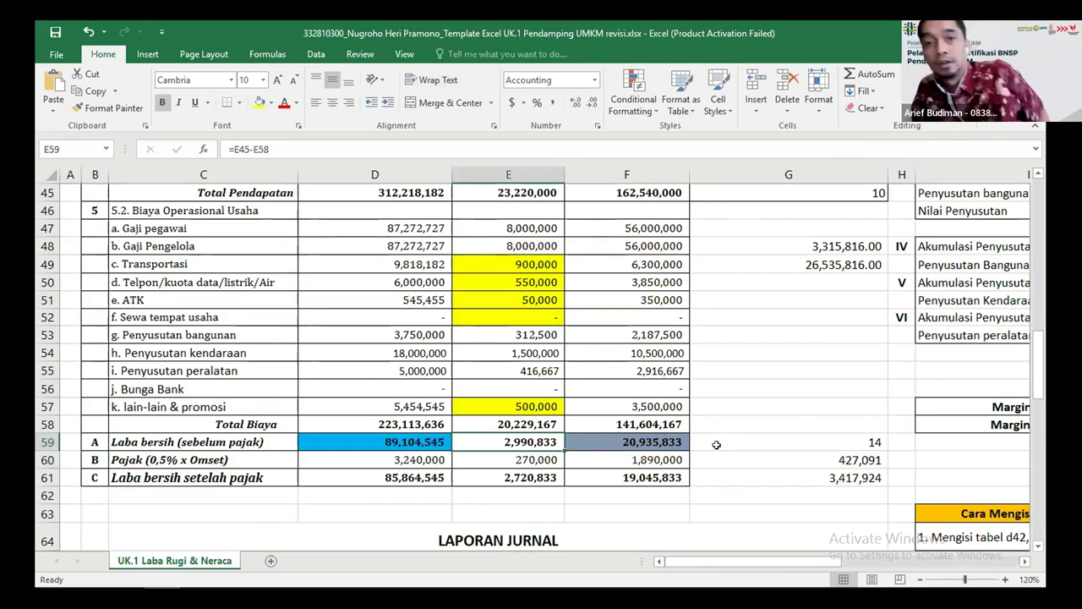
{"action": "key", "text": "Right"}
{"action": "key", "text": "Up"}
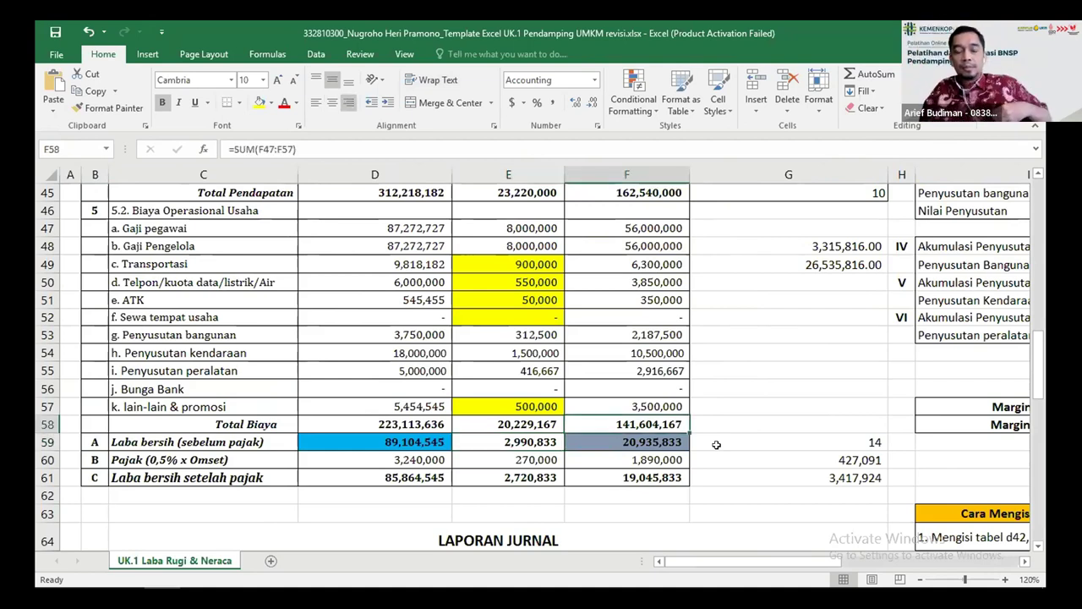
Review the Margin Kotor and Margin Bersih figures, the Produksi totals and the Pemasaran/Penjualan table
{"action": "key", "text": "Right"}
{"action": "key", "text": "Right"}
{"action": "key", "text": "Right"}
{"action": "key", "text": "Right"}
{"action": "key", "text": "Right"}
{"action": "key", "text": "Up"}
{"action": "key", "text": "Up"}
{"action": "key", "text": "Up"}
{"action": "key", "text": "Up"}
{"action": "key", "text": "Up"}
{"action": "key", "text": "Up"}
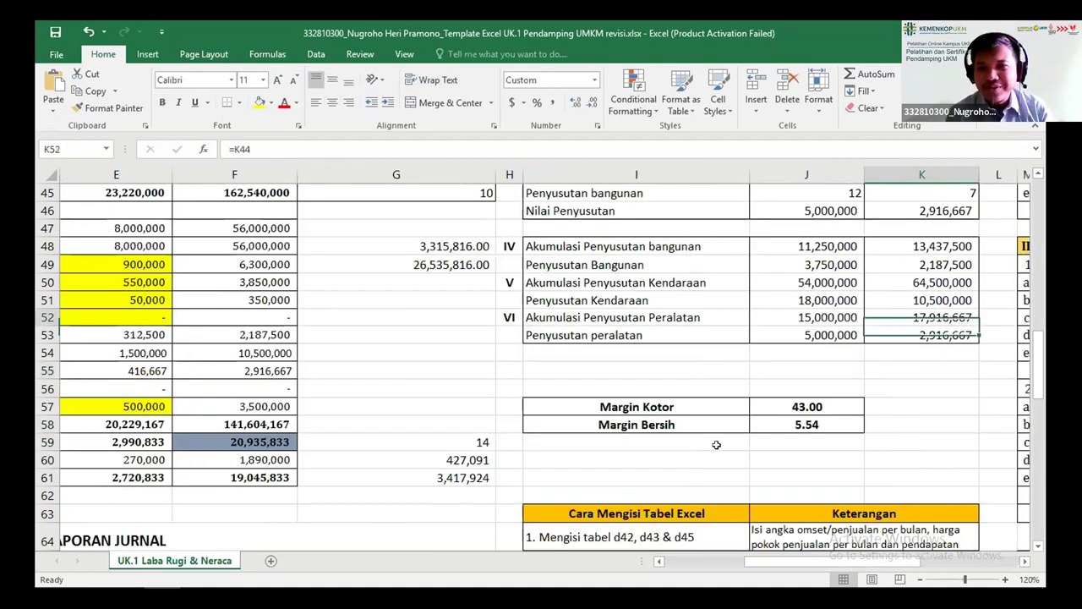
{"action": "key", "text": "Right"}
{"action": "key", "text": "Right"}
{"action": "key", "text": "Right"}
{"action": "key", "text": "Up"}
{"action": "key", "text": "Up"}
{"action": "key", "text": "Up"}
{"action": "key", "text": "Up"}
{"action": "key", "text": "Up"}
{"action": "key", "text": "Up"}
{"action": "key", "text": "Up"}
{"action": "key", "text": "Up"}
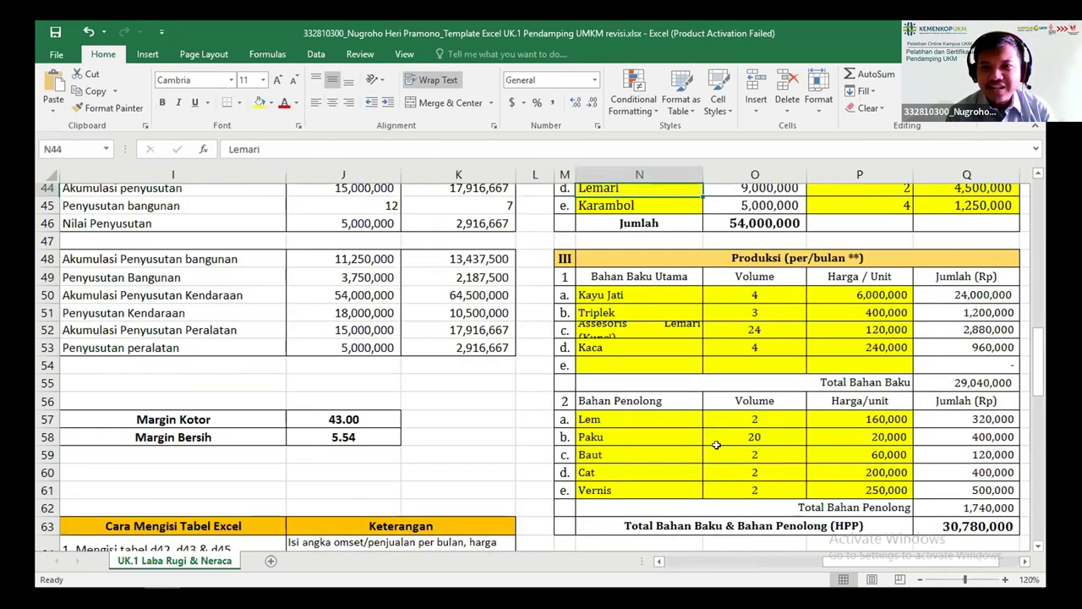
{"action": "key", "text": "Up"}
{"action": "key", "text": "Up"}
{"action": "key", "text": "Up"}
{"action": "key", "text": "Up"}
{"action": "key", "text": "Right"}
{"action": "key", "text": "Right"}
{"action": "key", "text": "Right"}
{"action": "key", "text": "Right"}
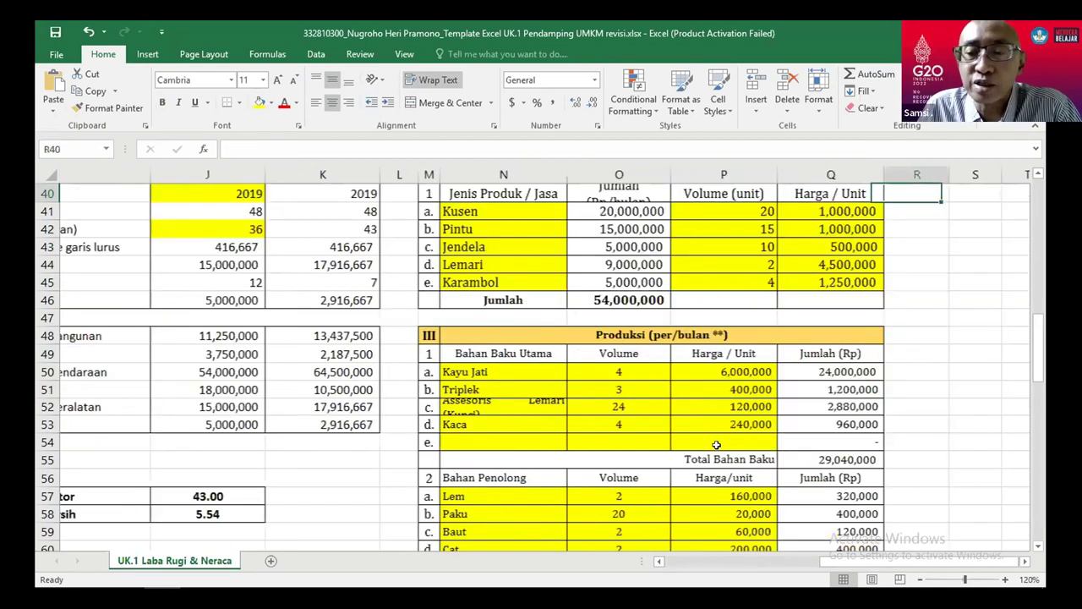
Set the Pengelola salary per person in the Sumber Daya Manusia table to 7,000,000
{"action": "key", "text": "Left"}
{"action": "key", "text": "Left"}
{"action": "key", "text": "Left"}
{"action": "key", "text": "Up"}
{"action": "key", "text": "Up"}
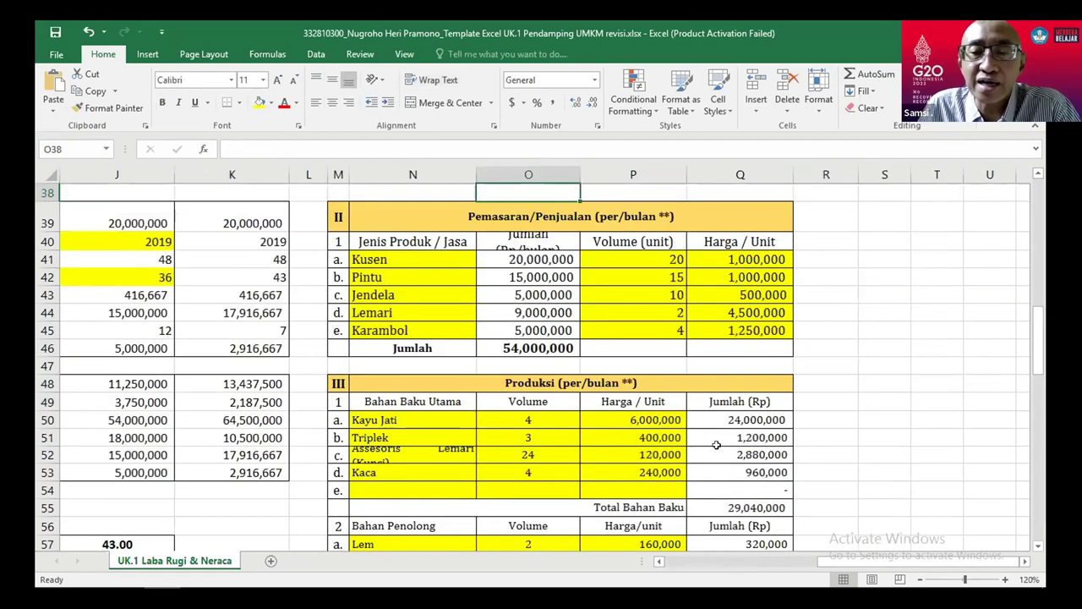
{"action": "key", "text": "Up"}
{"action": "key", "text": "Up"}
{"action": "key", "text": "Up"}
{"action": "key", "text": "Up"}
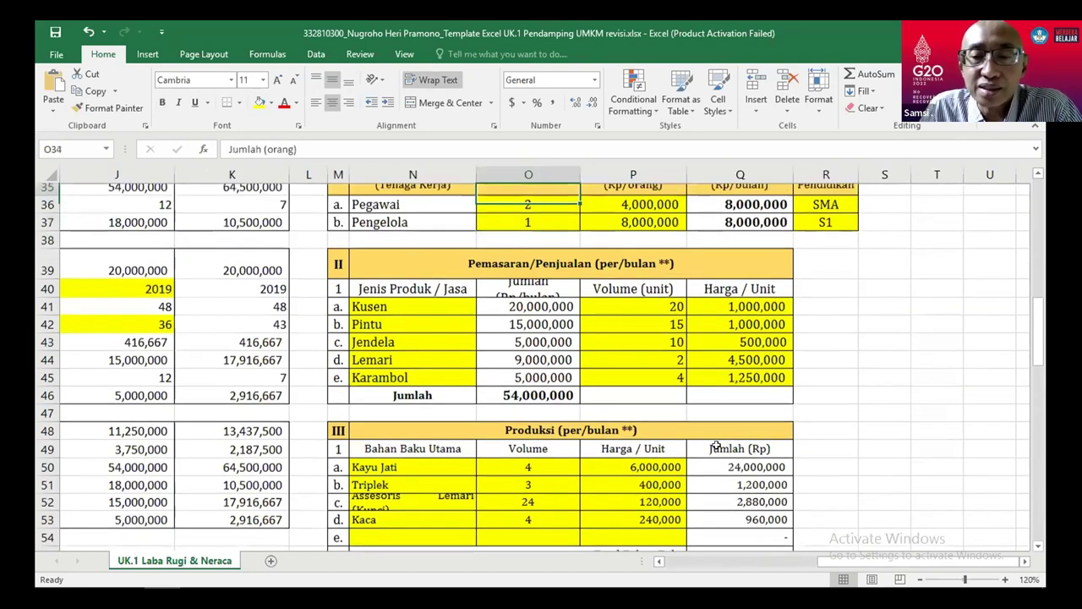
{"action": "key", "text": "Right"}
{"action": "key", "text": "Down"}
{"action": "key", "text": "Down"}
{"action": "key", "text": "Down"}
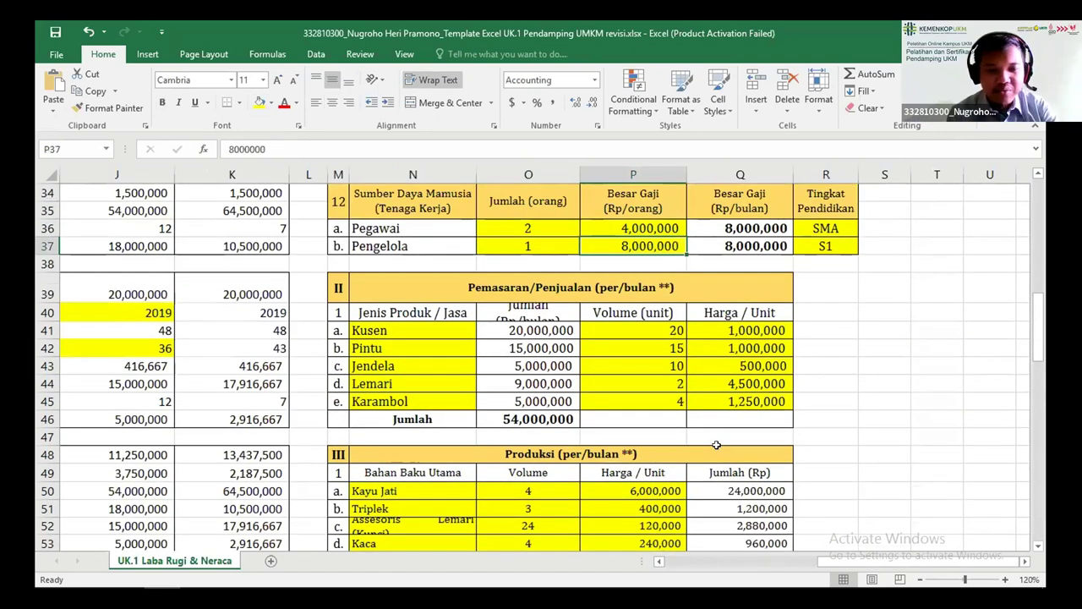
{"action": "type", "text": "6"}
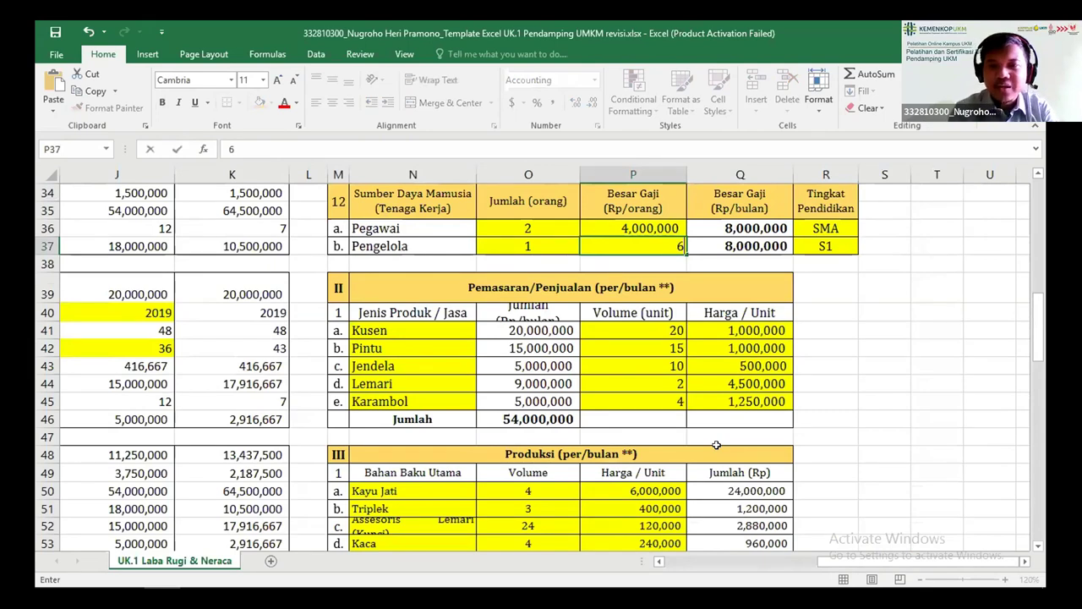
{"action": "type", "text": "000"}
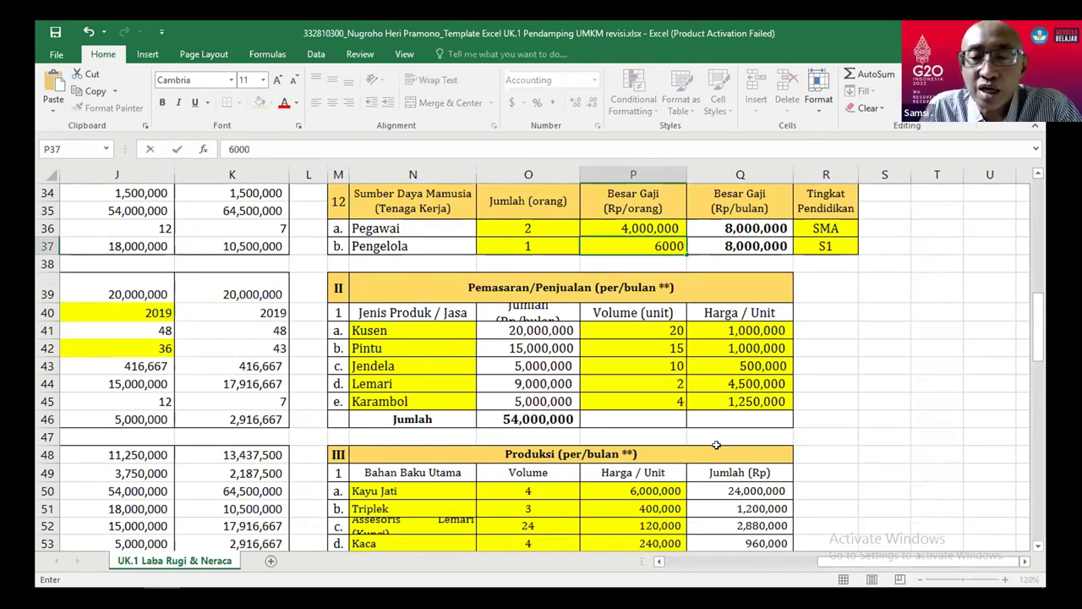
{"action": "key", "text": "BackSpace"}
{"action": "key", "text": "BackSpace"}
{"action": "key", "text": "BackSpace"}
{"action": "key", "text": "BackSpace"}
{"action": "type", "text": "7000000"}
{"action": "key", "text": "Return"}
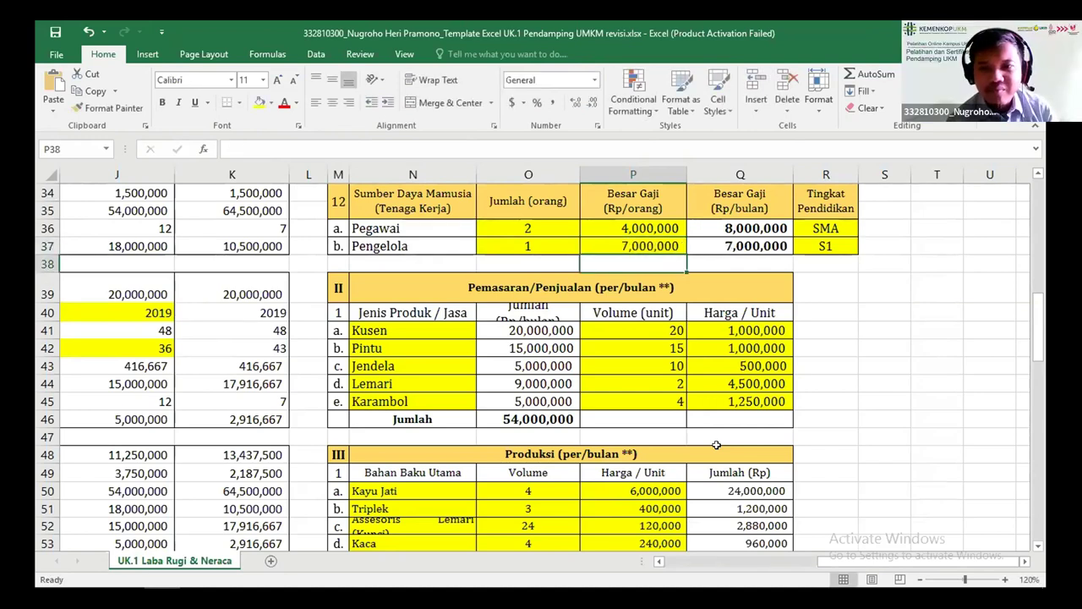
Check the Pegawai salary, the sales volumes and the Produksi table down to the HPP total
{"action": "key", "text": "Up"}
{"action": "key", "text": "Up"}
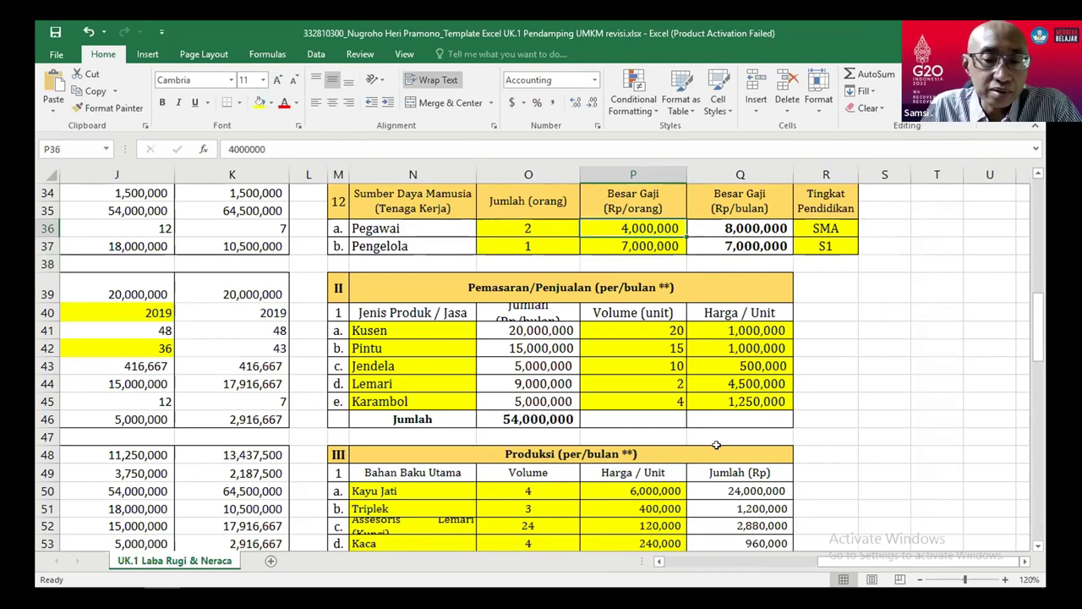
{"action": "key", "text": "Down"}
{"action": "key", "text": "Down"}
{"action": "key", "text": "Down"}
{"action": "key", "text": "Down"}
{"action": "key", "text": "Down"}
{"action": "key", "text": "Down"}
{"action": "key", "text": "Down"}
{"action": "key", "text": "Down"}
{"action": "key", "text": "Down"}
{"action": "key", "text": "Down"}
{"action": "key", "text": "Down"}
{"action": "key", "text": "Down"}
{"action": "key", "text": "Down"}
{"action": "key", "text": "Down"}
{"action": "key", "text": "Down"}
{"action": "key", "text": "Down"}
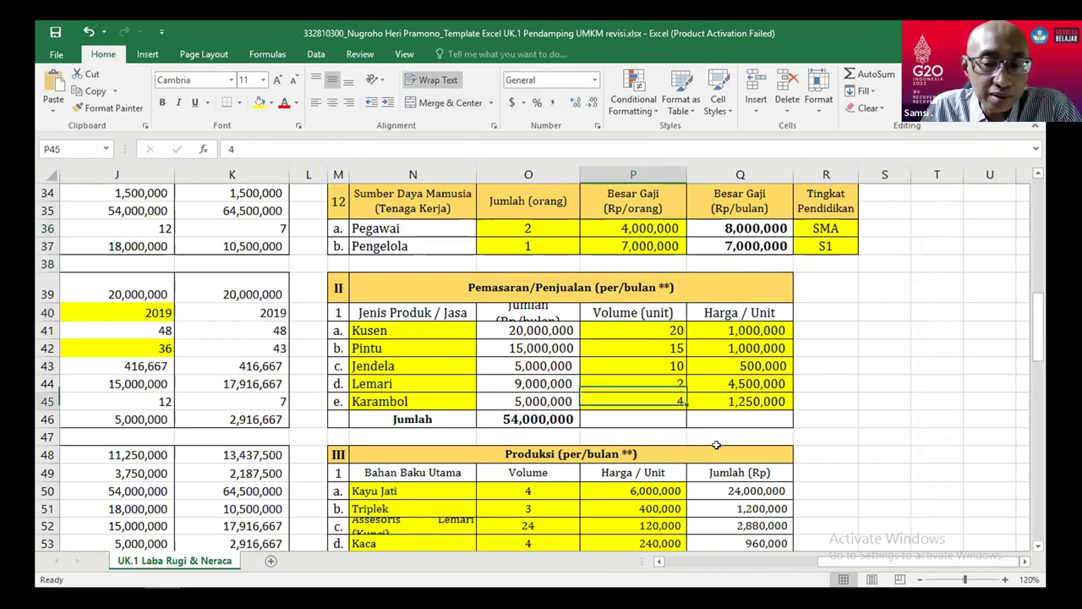
{"action": "key", "text": "Down"}
{"action": "key", "text": "Down"}
{"action": "key", "text": "Down"}
{"action": "key", "text": "Down"}
{"action": "key", "text": "Down"}
{"action": "key", "text": "Down"}
{"action": "key", "text": "Down"}
{"action": "key", "text": "Down"}
{"action": "key", "text": "Down"}
{"action": "key", "text": "Down"}
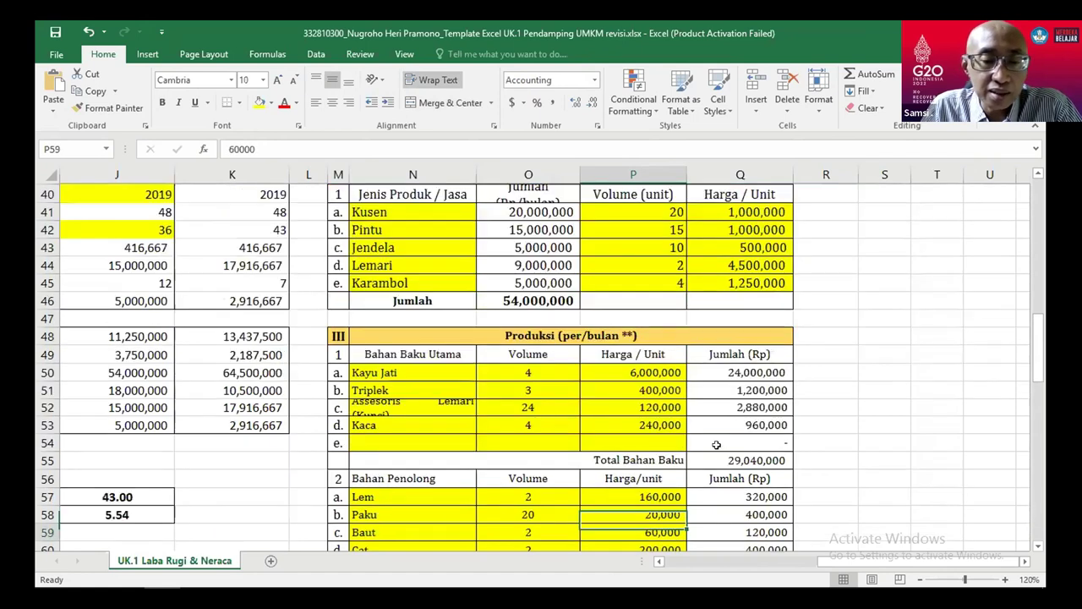
{"action": "key", "text": "Down"}
{"action": "key", "text": "Down"}
{"action": "key", "text": "Down"}
{"action": "key", "text": "Down"}
{"action": "key", "text": "Right"}
{"action": "key", "text": "Right"}
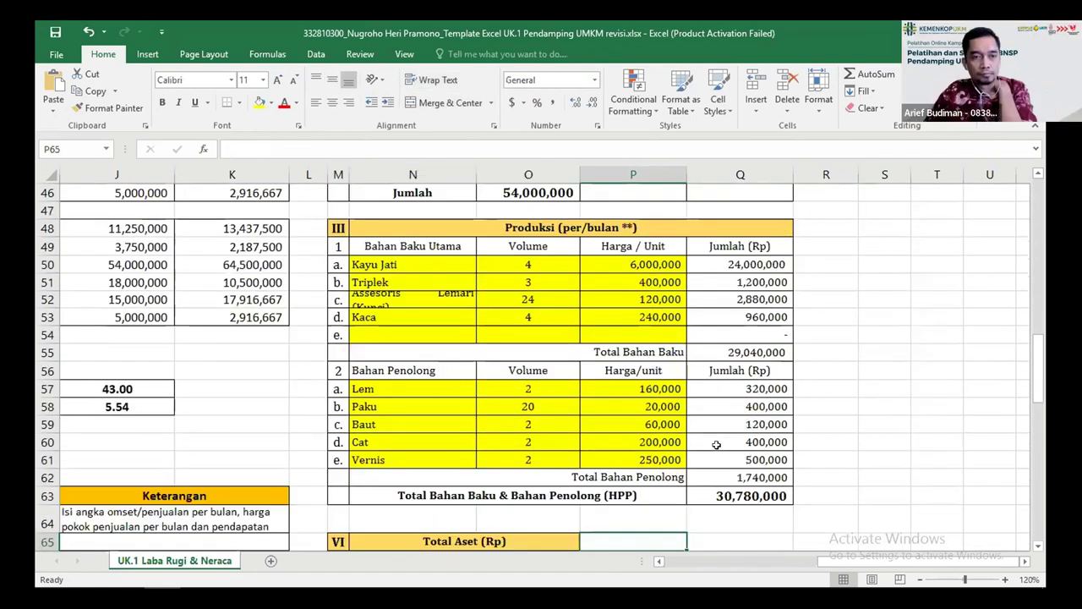
Inspect the monthly Total Biaya formula in E58 and the Laba bersih (sebelum pajak) formula in E59
{"action": "key", "text": "Down"}
{"action": "key", "text": "Down"}
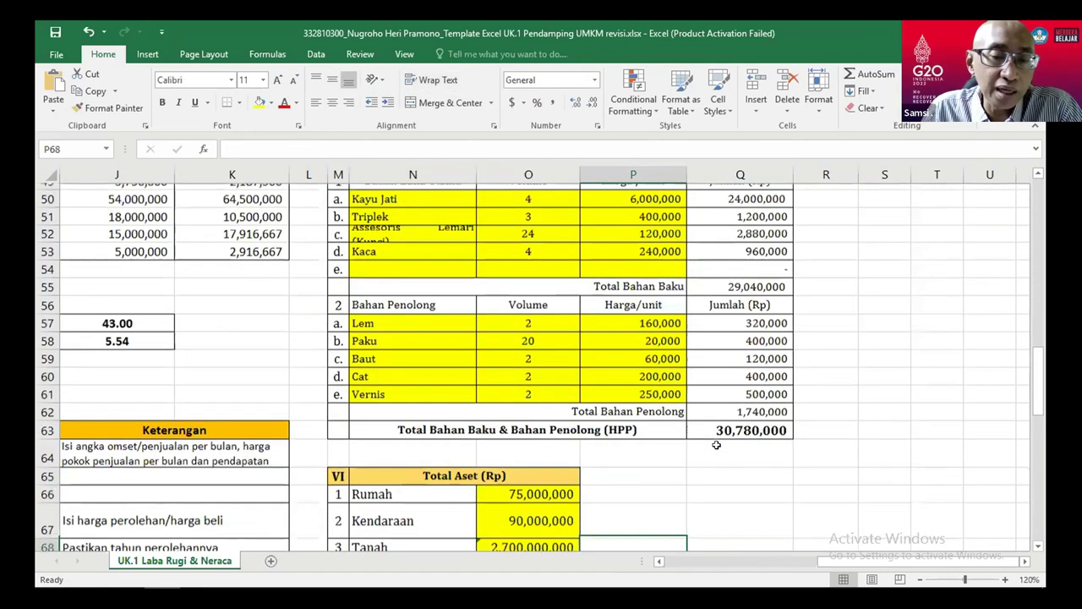
{"action": "key", "text": "Down"}
{"action": "key", "text": "Down"}
{"action": "key", "text": "Left"}
{"action": "key", "text": "ctrl+Left"}
{"action": "key", "text": "ctrl+Left"}
{"action": "key", "text": "ctrl+Left"}
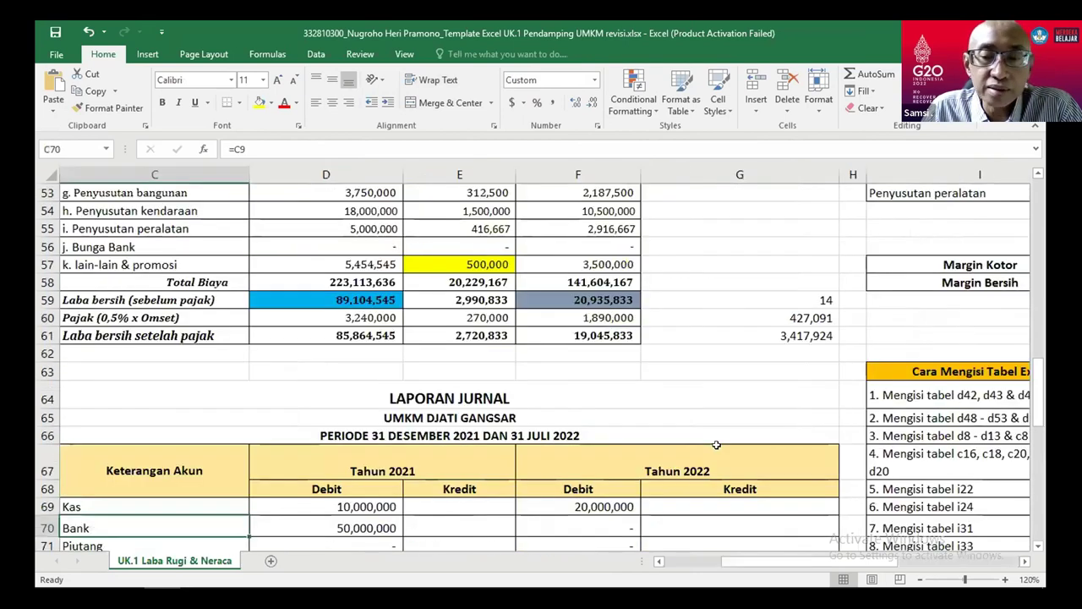
{"action": "key", "text": "Left"}
{"action": "key", "text": "ctrl+Up"}
{"action": "key", "text": "Up"}
{"action": "key", "text": "Up"}
{"action": "key", "text": "Right"}
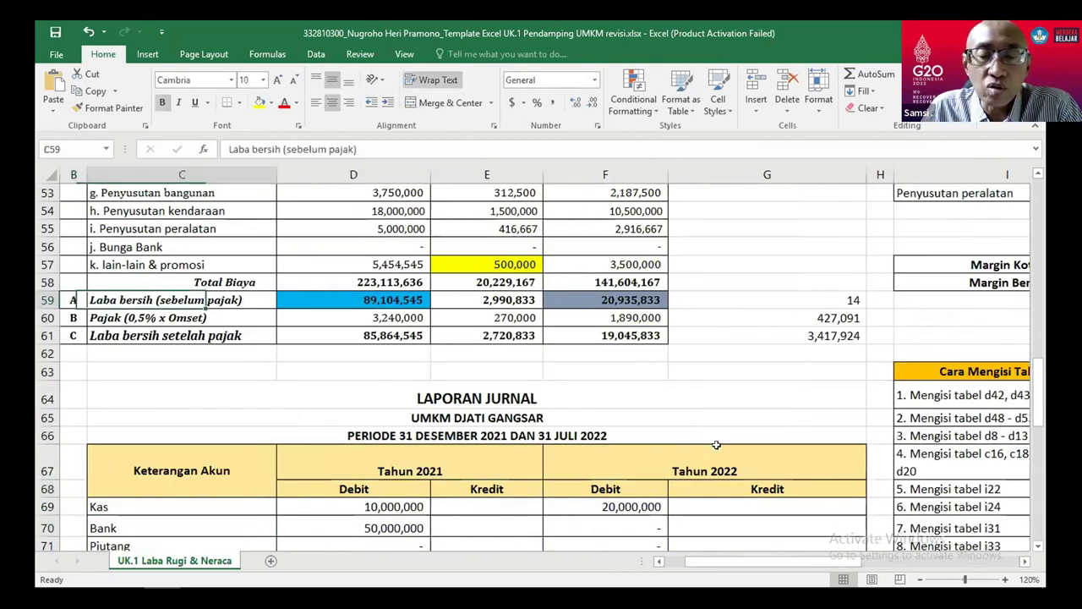
{"action": "key", "text": "Right"}
{"action": "key", "text": "Right"}
{"action": "key", "text": "Up"}
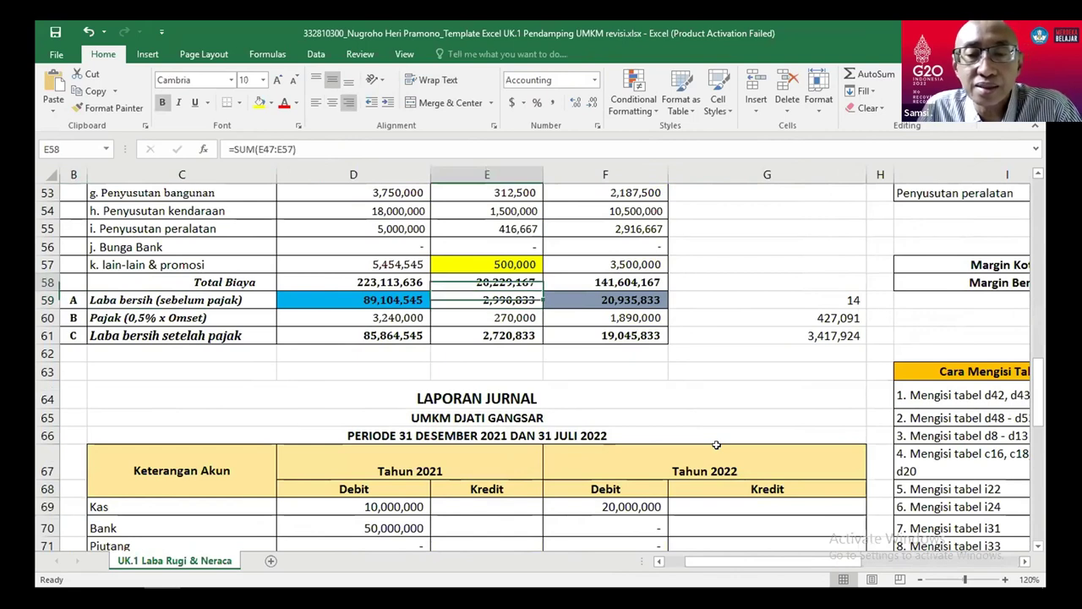
{"action": "key", "text": "Down"}
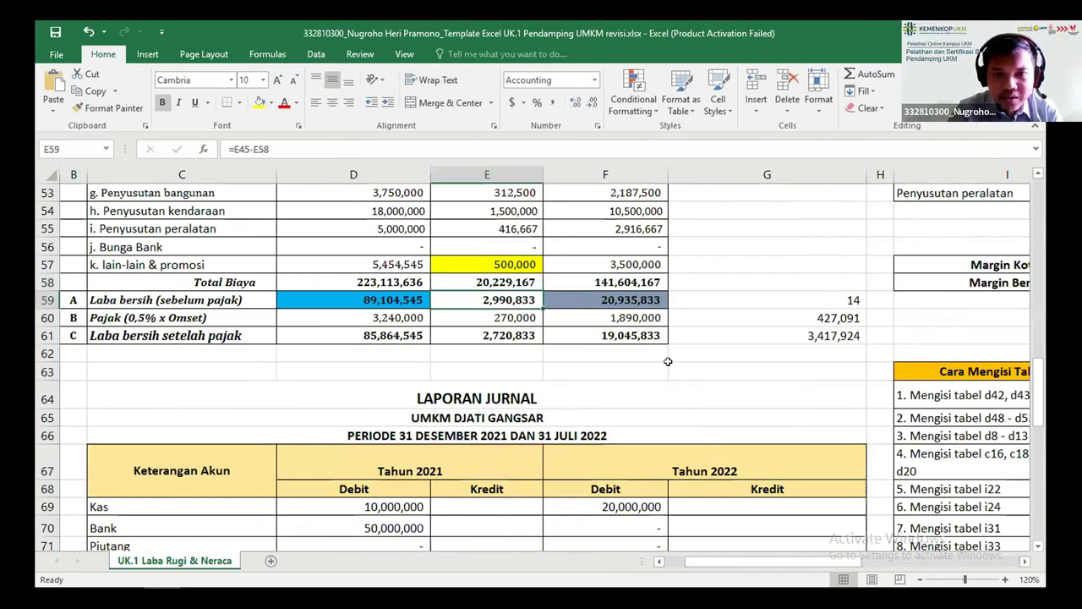
Link the monthly Gaji pegawai amount in E47 to the Pegawai monthly salary with =Q36
{"action": "scroll", "coordinate": [667, 361], "scroll_direction": "up", "scroll_amount": 1}
{"action": "scroll", "coordinate": [681, 337], "scroll_direction": "up", "scroll_amount": 1}
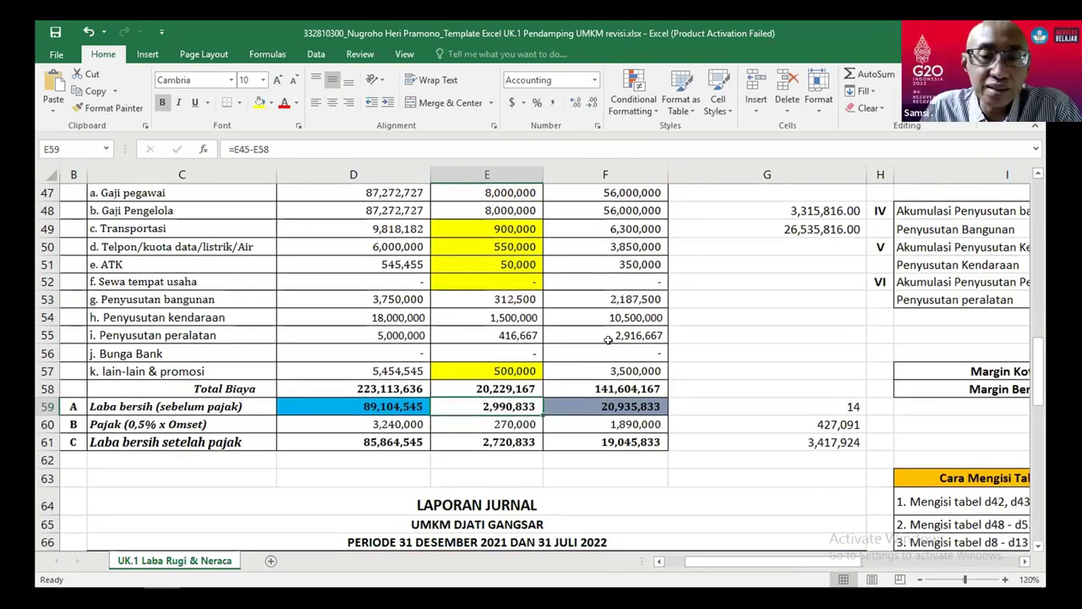
{"action": "scroll", "coordinate": [592, 347], "scroll_direction": "up", "scroll_amount": 2}
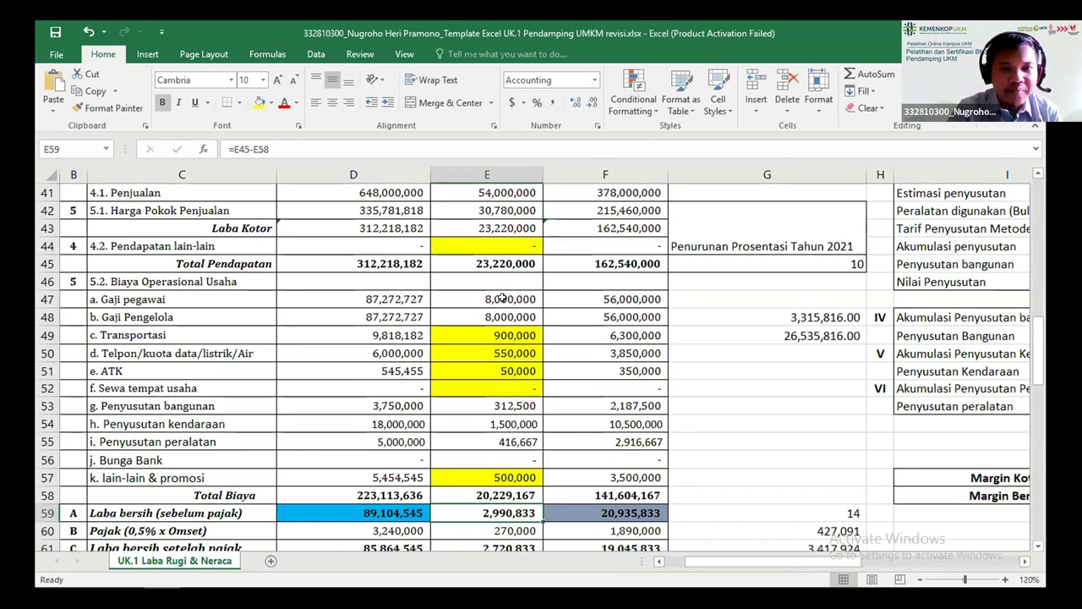
{"action": "left_click", "coordinate": [503, 298]}
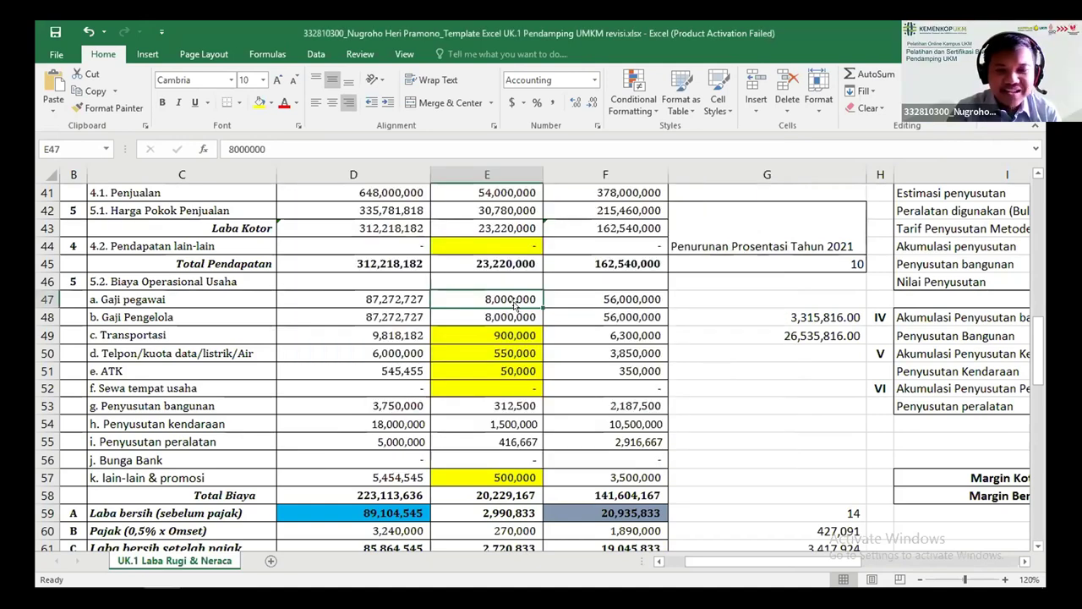
{"action": "type", "text": "="}
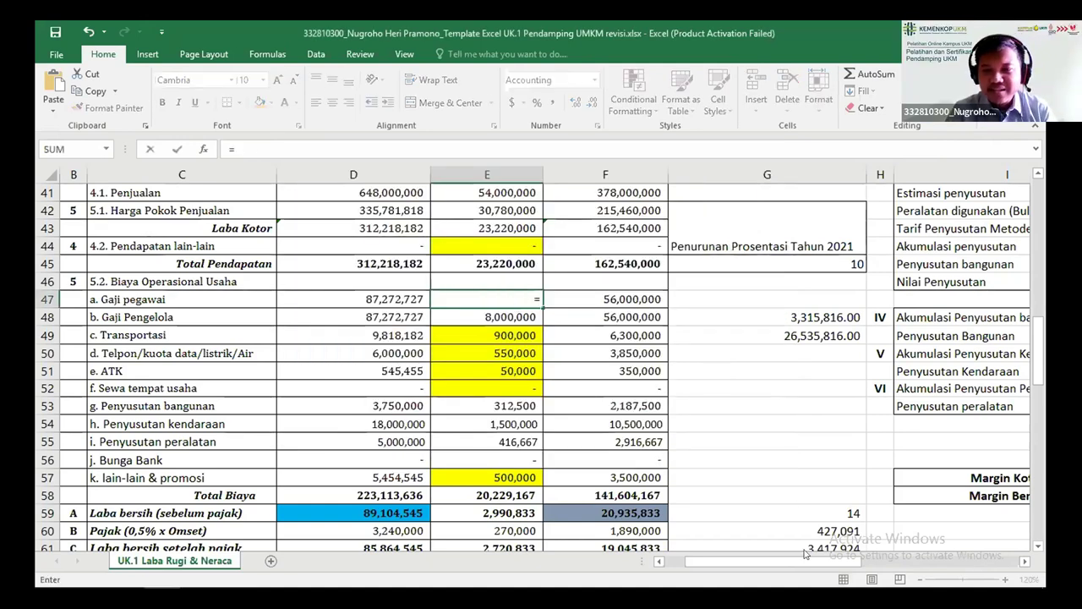
{"action": "left_click_drag", "start_coordinate": [785, 558], "coordinate": [727, 264]}
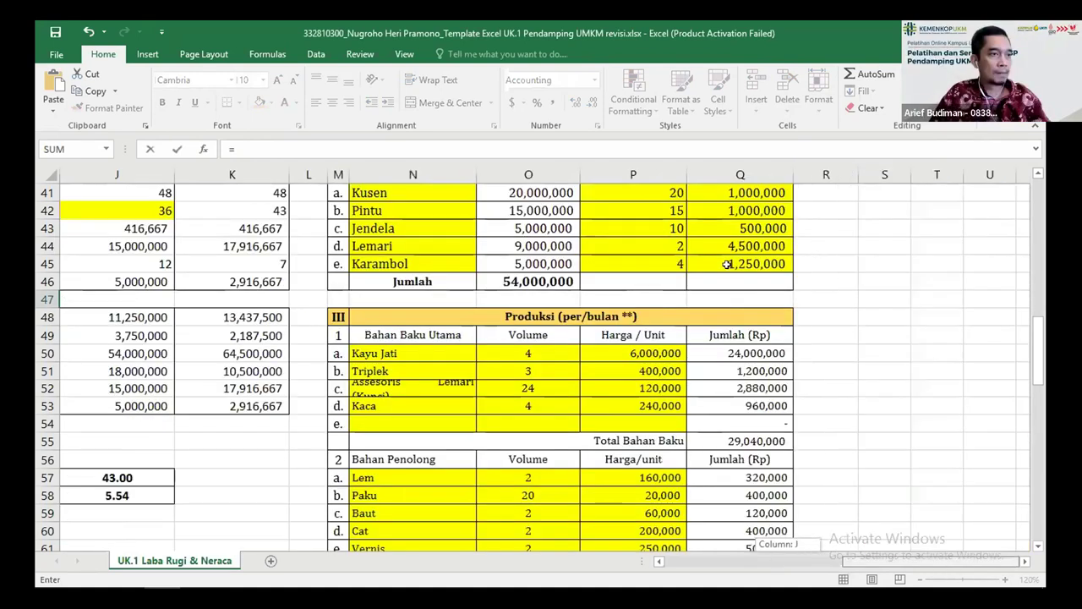
{"action": "scroll", "coordinate": [742, 363], "scroll_direction": "up", "scroll_amount": 5}
{"action": "left_click", "coordinate": [741, 370]}
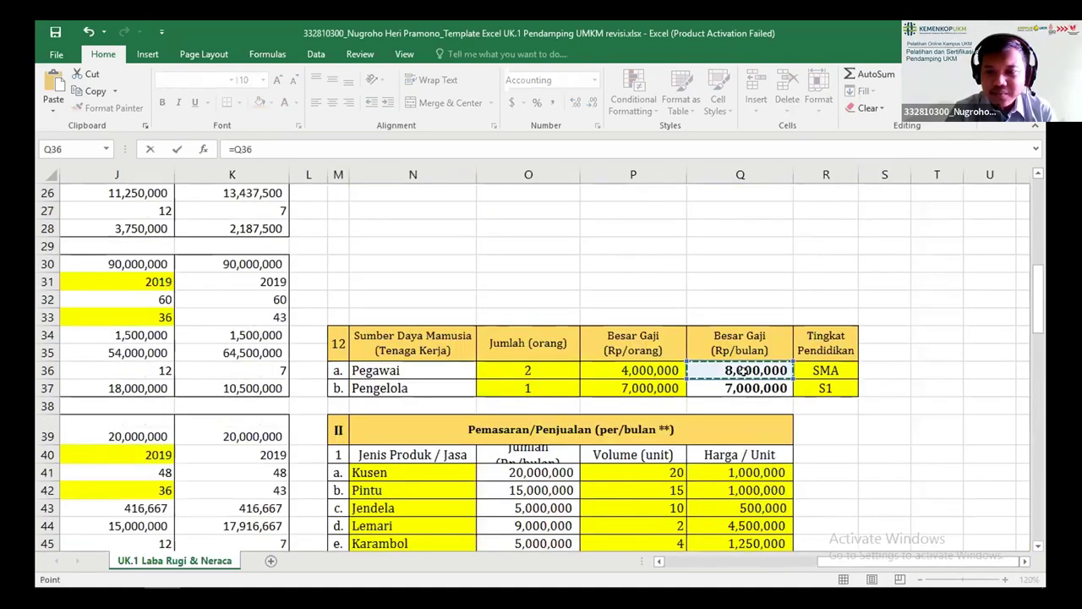
{"action": "key", "text": "Return"}
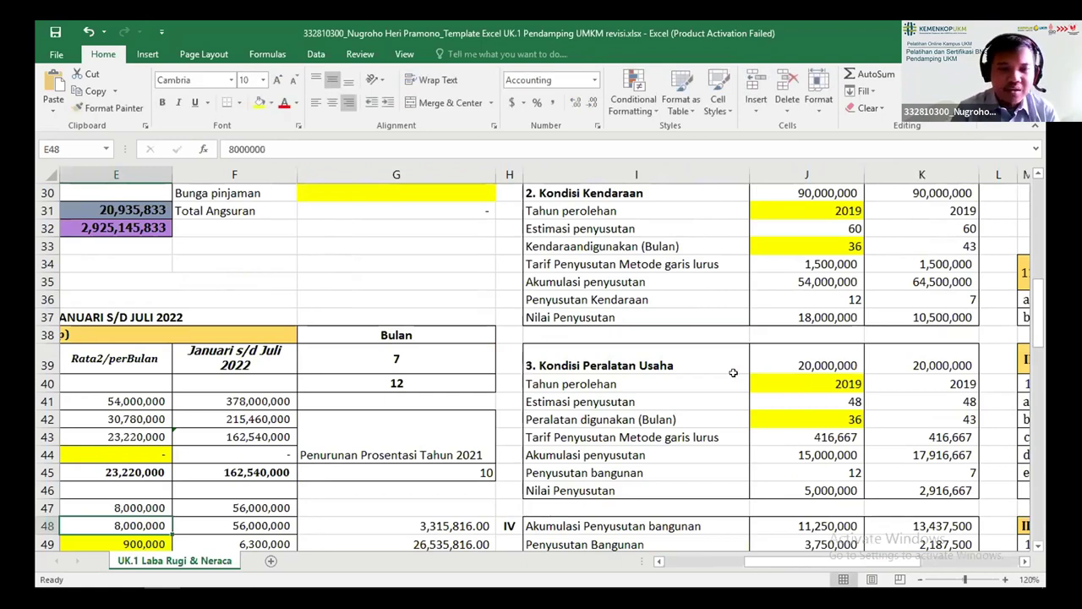
Link the monthly Gaji Pengelola amount in E48 to the Pengelola monthly salary in Q37
{"action": "key", "text": "Left"}
{"action": "key", "text": "Left"}
{"action": "key", "text": "Left"}
{"action": "key", "text": "Down"}
{"action": "key", "text": "Down"}
{"action": "key", "text": "Down"}
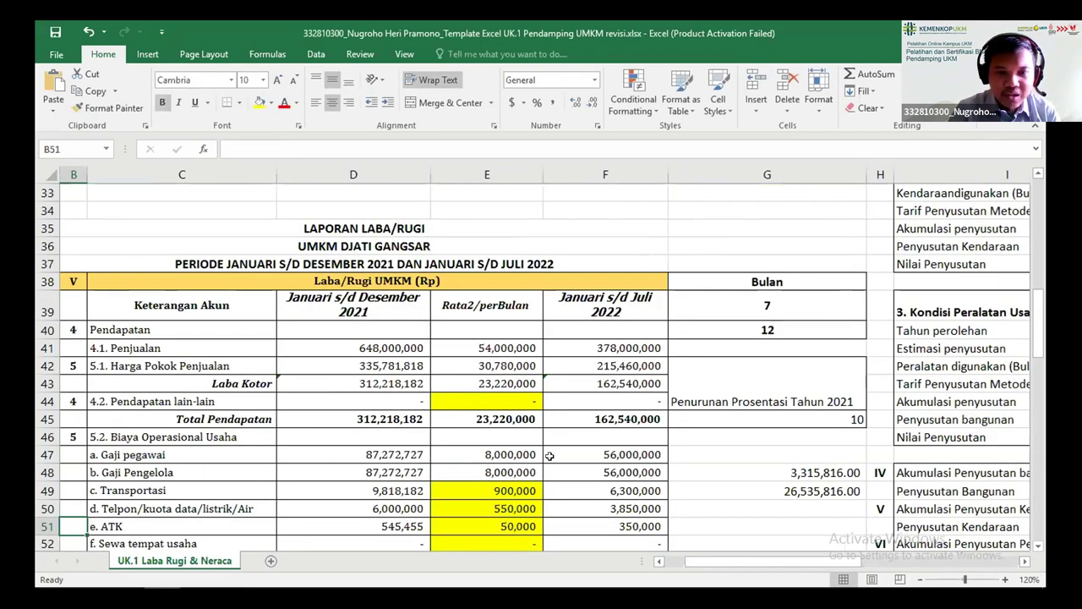
{"action": "double_click", "coordinate": [514, 474]}
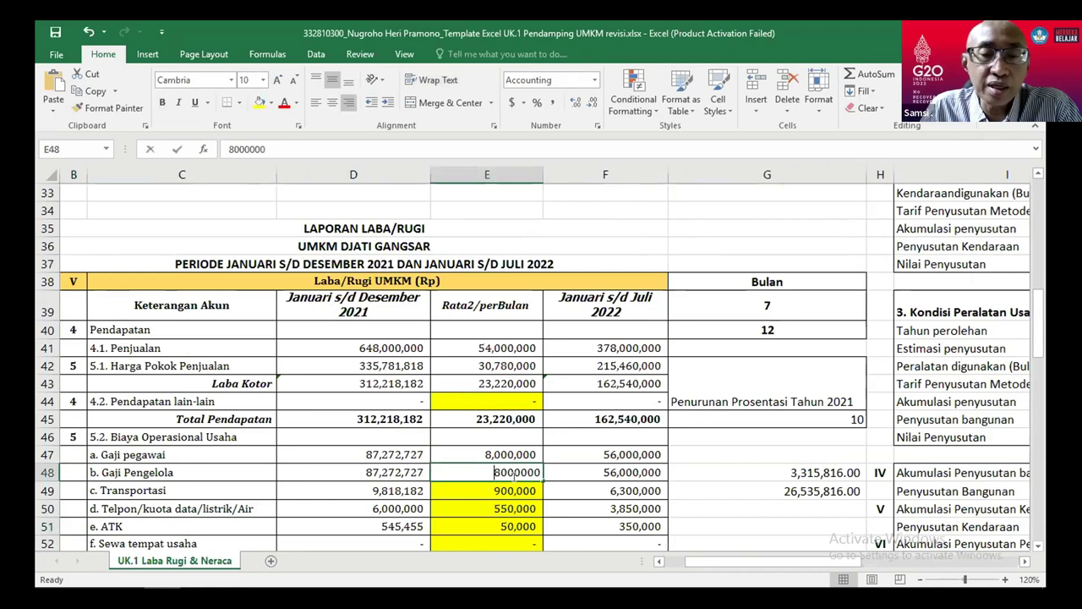
{"action": "type", "text": "="}
{"action": "left_click_drag", "start_coordinate": [725, 562], "coordinate": [752, 562]}
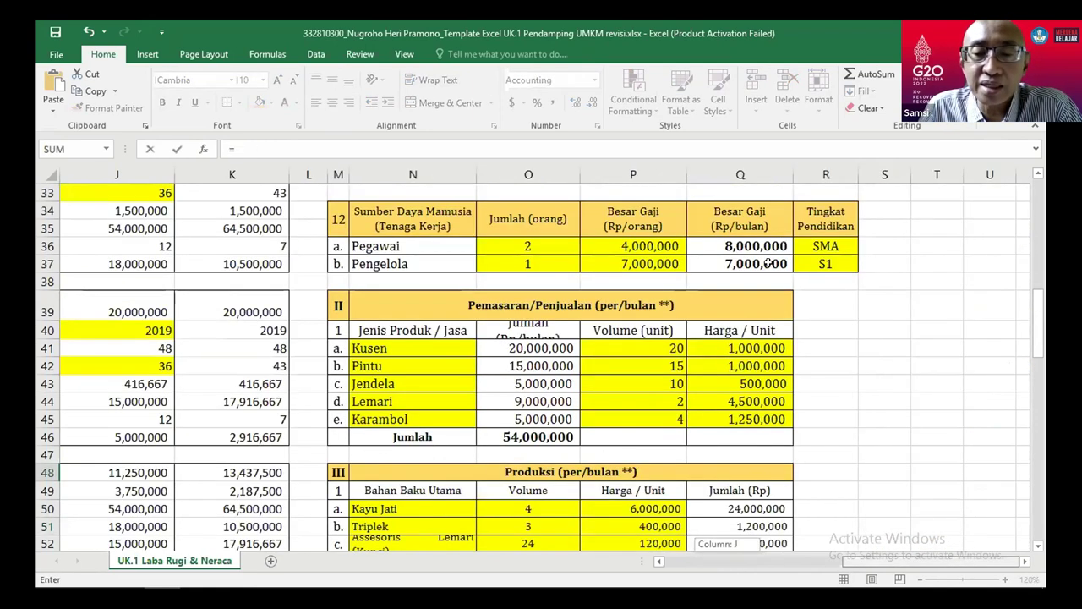
{"action": "left_click", "coordinate": [767, 263]}
{"action": "key", "text": "Return"}
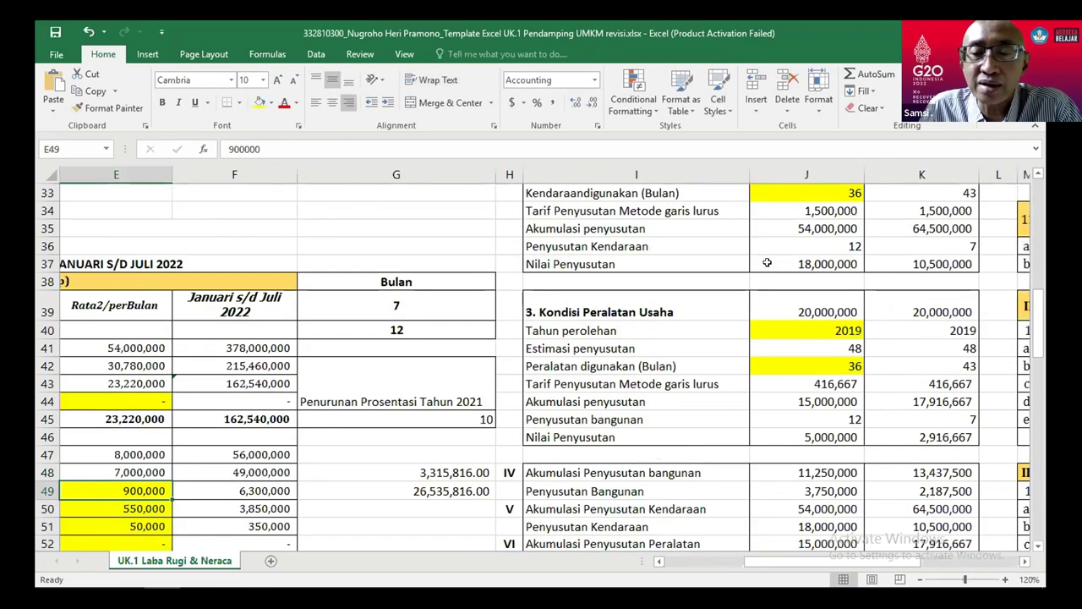
Check the Total Biaya and Laba bersih (sebelum pajak) rows of the profit and loss statement
{"action": "key", "text": "Home"}
{"action": "key", "text": "Down"}
{"action": "key", "text": "Down"}
{"action": "key", "text": "Down"}
{"action": "key", "text": "Down"}
{"action": "key", "text": "Down"}
{"action": "key", "text": "Down"}
{"action": "key", "text": "Down"}
{"action": "key", "text": "Down"}
{"action": "key", "text": "Down"}
{"action": "key", "text": "Down"}
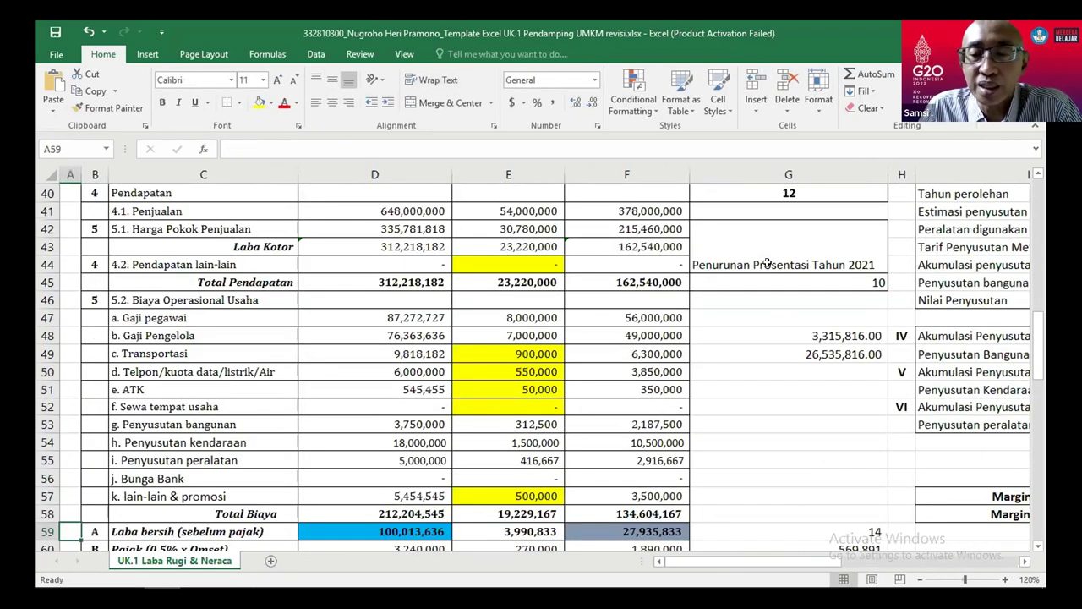
Examine the operating cost rows, including the Gaji pegawai formula in F47 and the monthly Transportasi amount in E49
{"action": "key", "text": "Up"}
{"action": "key", "text": "Up"}
{"action": "key", "text": "Up"}
{"action": "key", "text": "Up"}
{"action": "key", "text": "Up"}
{"action": "key", "text": "Up"}
{"action": "key", "text": "Up"}
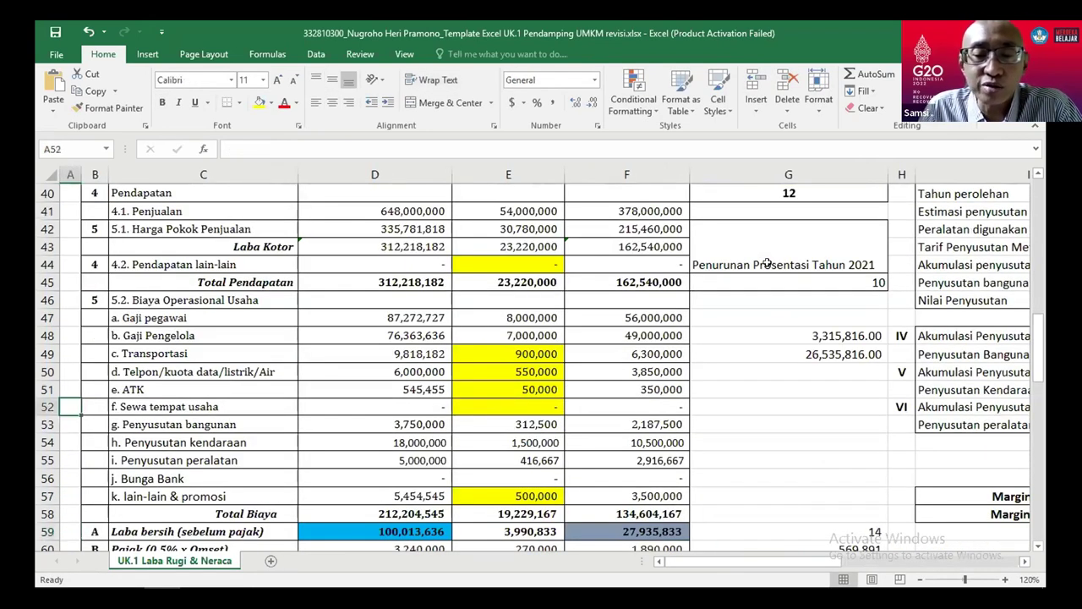
{"action": "key", "text": "Right"}
{"action": "key", "text": "Right"}
{"action": "key", "text": "Right"}
{"action": "key", "text": "Right"}
{"action": "key", "text": "Right"}
{"action": "key", "text": "Up"}
{"action": "key", "text": "Up"}
{"action": "key", "text": "Up"}
{"action": "key", "text": "Up"}
{"action": "key", "text": "Up"}
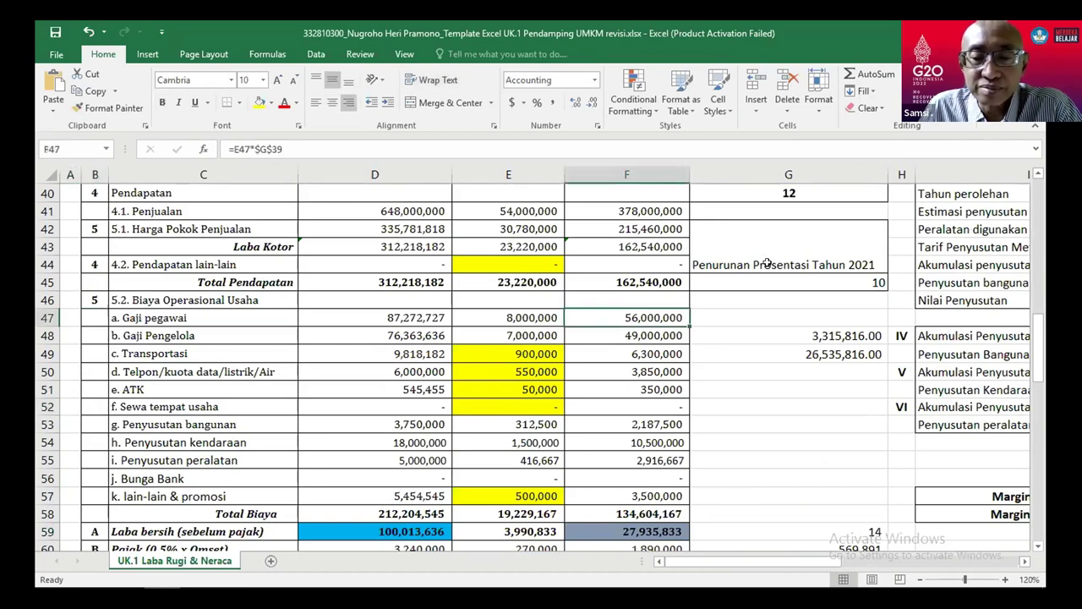
{"action": "key", "text": "Left"}
{"action": "key", "text": "Down"}
{"action": "key", "text": "Down"}
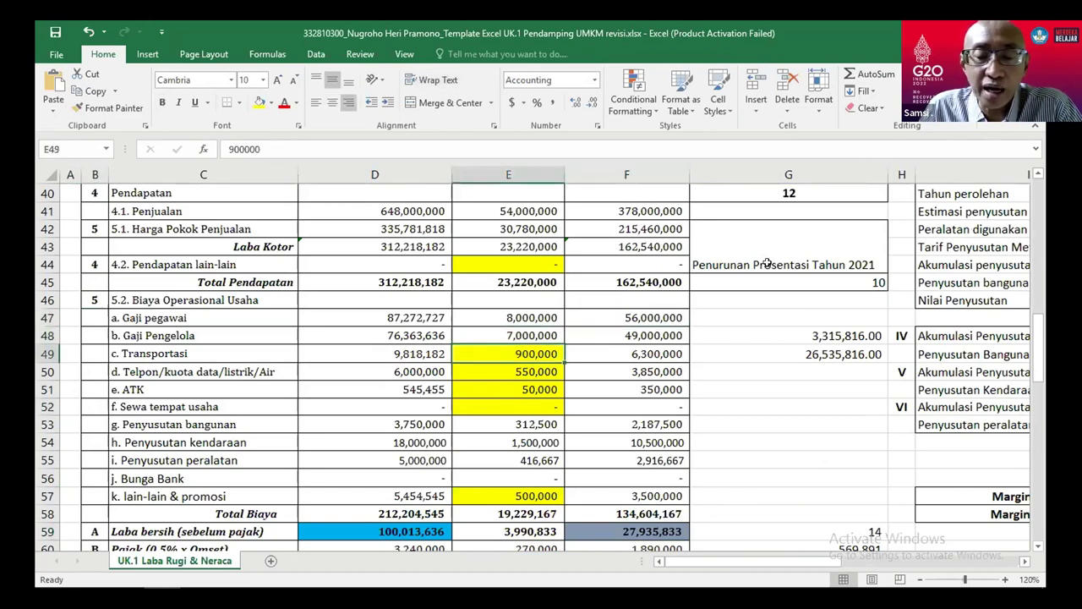
Examine the monthly amounts and formulas in column E from Transportasi through Bunga Bank, Laba bersih and Pajak
{"action": "key", "text": "Down"}
{"action": "key", "text": "Down"}
{"action": "key", "text": "Down"}
{"action": "key", "text": "Down"}
{"action": "key", "text": "Down"}
{"action": "key", "text": "Down"}
{"action": "key", "text": "Down"}
{"action": "key", "text": "Down"}
{"action": "key", "text": "Down"}
{"action": "key", "text": "Down"}
{"action": "key", "text": "Down"}
{"action": "key", "text": "Down"}
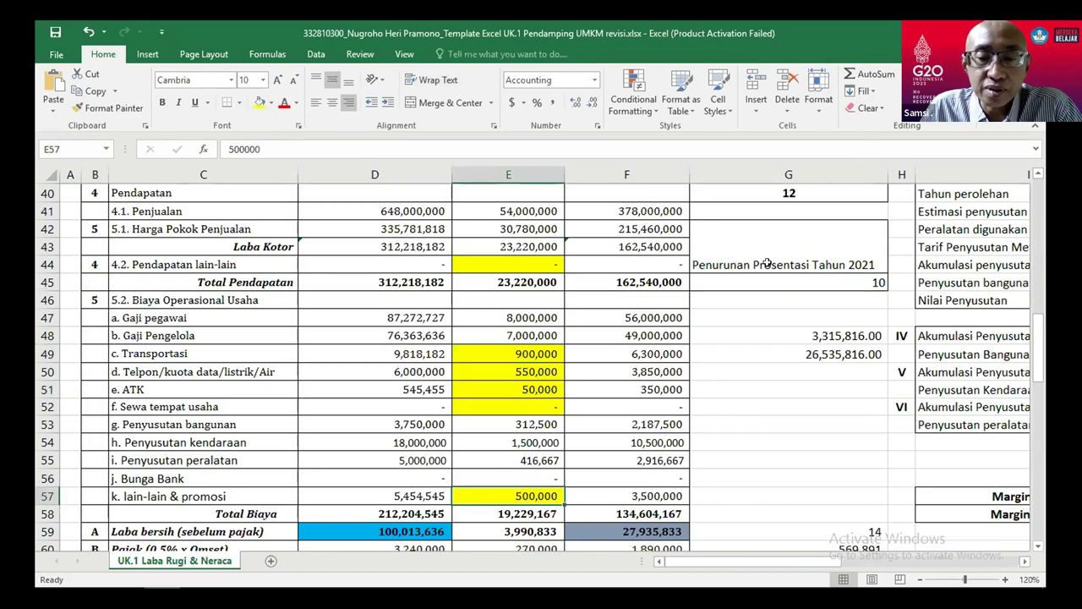
{"action": "key", "text": "Up"}
{"action": "key", "text": "Up"}
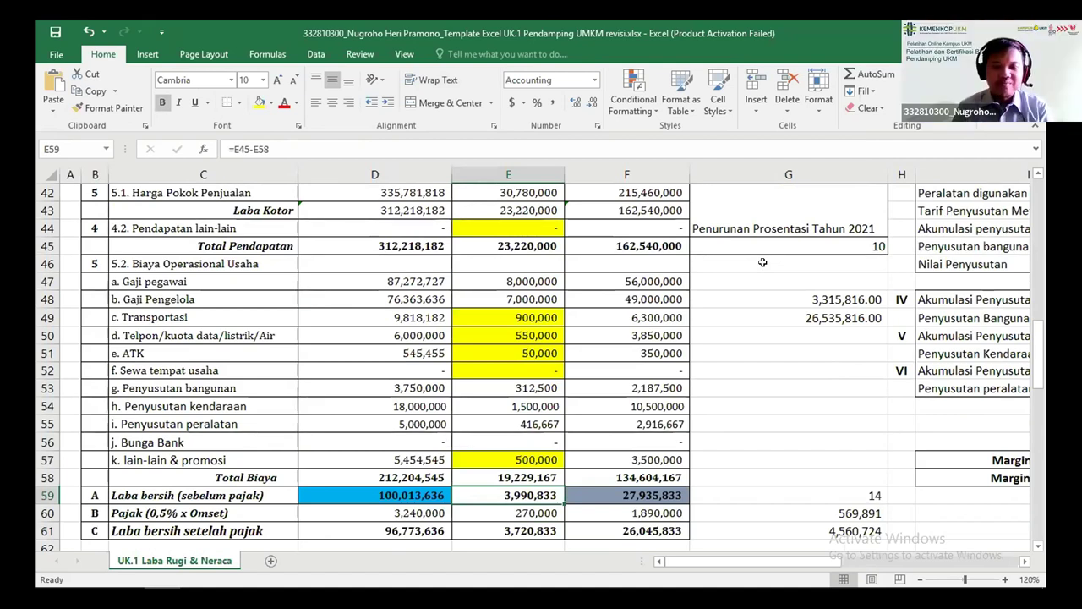
{"action": "key", "text": "Up"}
{"action": "key", "text": "Up"}
{"action": "key", "text": "Up"}
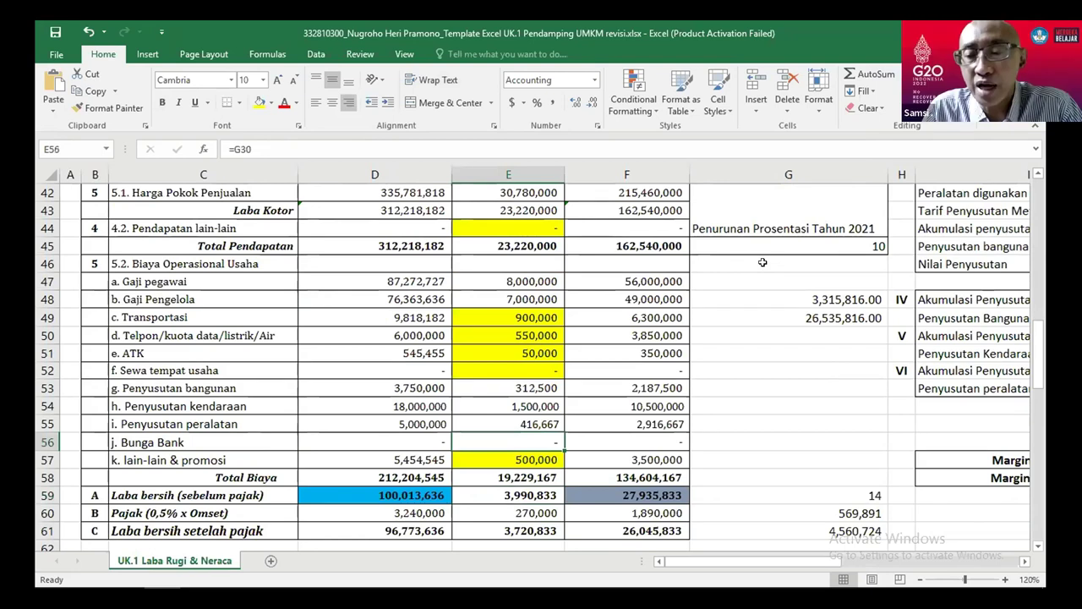
{"action": "key", "text": "Down"}
{"action": "key", "text": "Down"}
{"action": "key", "text": "Down"}
{"action": "key", "text": "Down"}
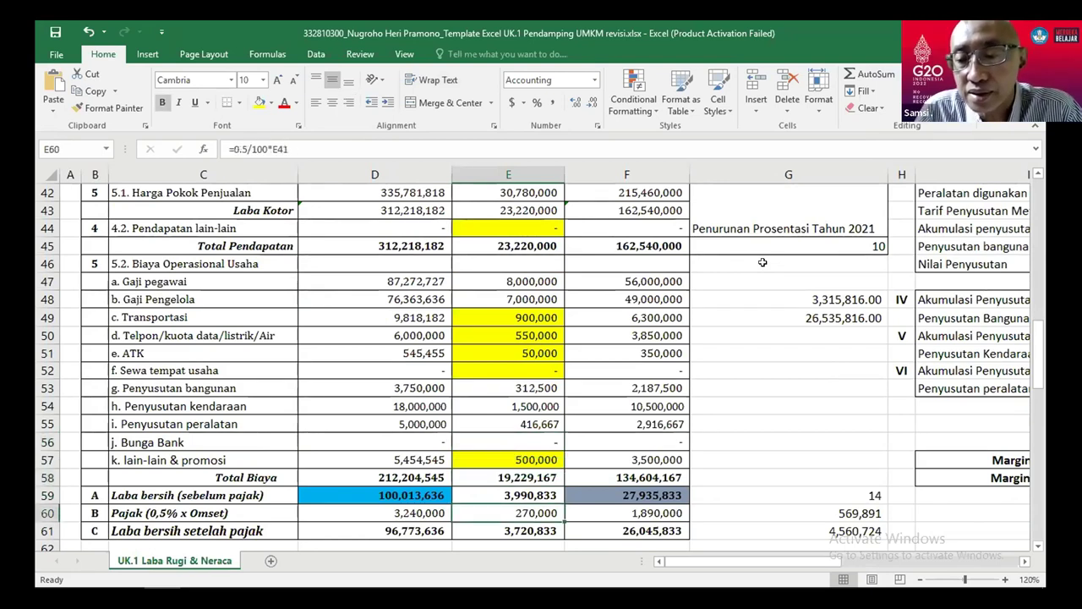
Review the current asset rows of the balance sheet, from Kas to Persediaan Barang, for both periods
{"action": "key", "text": "Down"}
{"action": "key", "text": "Down"}
{"action": "key", "text": "Down"}
{"action": "key", "text": "Down"}
{"action": "key", "text": "Up"}
{"action": "key", "text": "Up"}
{"action": "key", "text": "Up"}
{"action": "key", "text": "Up"}
{"action": "key", "text": "Up"}
{"action": "key", "text": "Up"}
{"action": "key", "text": "Up"}
{"action": "key", "text": "Up"}
{"action": "key", "text": "Up"}
{"action": "key", "text": "Up"}
{"action": "key", "text": "Up"}
{"action": "key", "text": "Up"}
{"action": "key", "text": "Up"}
{"action": "key", "text": "Up"}
{"action": "key", "text": "Up"}
{"action": "key", "text": "Up"}
{"action": "key", "text": "Up"}
{"action": "key", "text": "Up"}
{"action": "key", "text": "Up"}
{"action": "key", "text": "Up"}
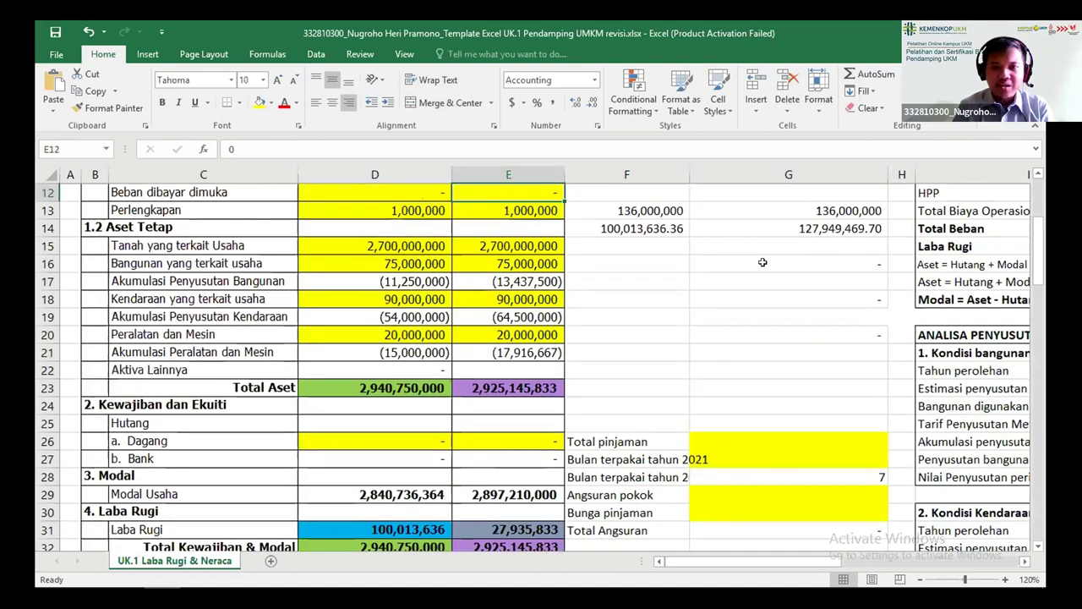
{"action": "key", "text": "Up"}
{"action": "key", "text": "Up"}
{"action": "key", "text": "Up"}
{"action": "key", "text": "Up"}
{"action": "key", "text": "Up"}
{"action": "key", "text": "Up"}
{"action": "key", "text": "Up"}
{"action": "key", "text": "Up"}
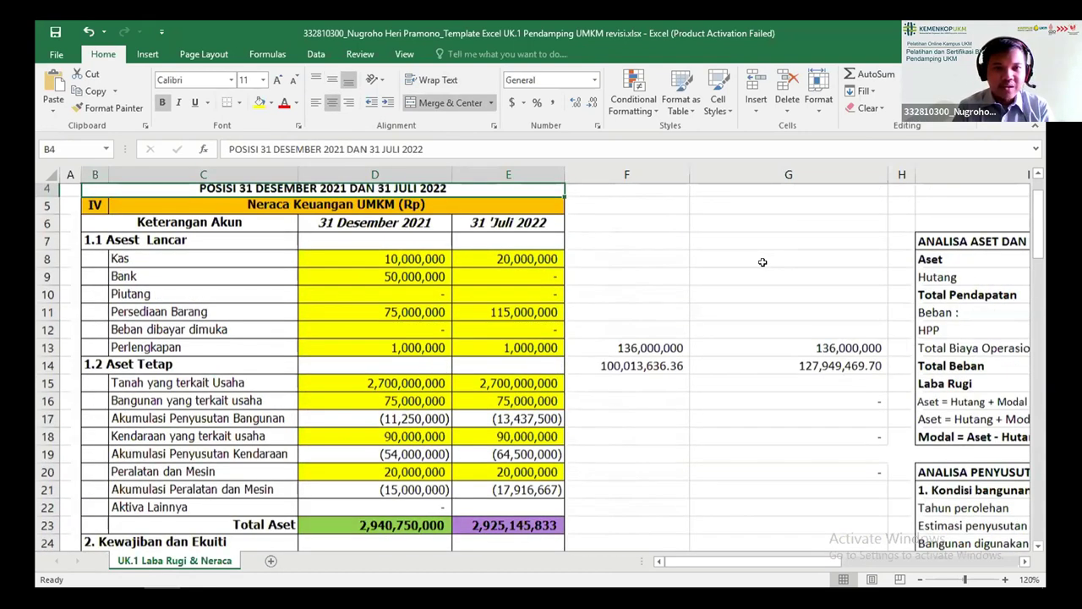
{"action": "key", "text": "Left"}
{"action": "key", "text": "Left"}
{"action": "key", "text": "Left"}
{"action": "key", "text": "Left"}
{"action": "key", "text": "Down"}
{"action": "key", "text": "Down"}
{"action": "key", "text": "Down"}
{"action": "key", "text": "Down"}
{"action": "key", "text": "Right"}
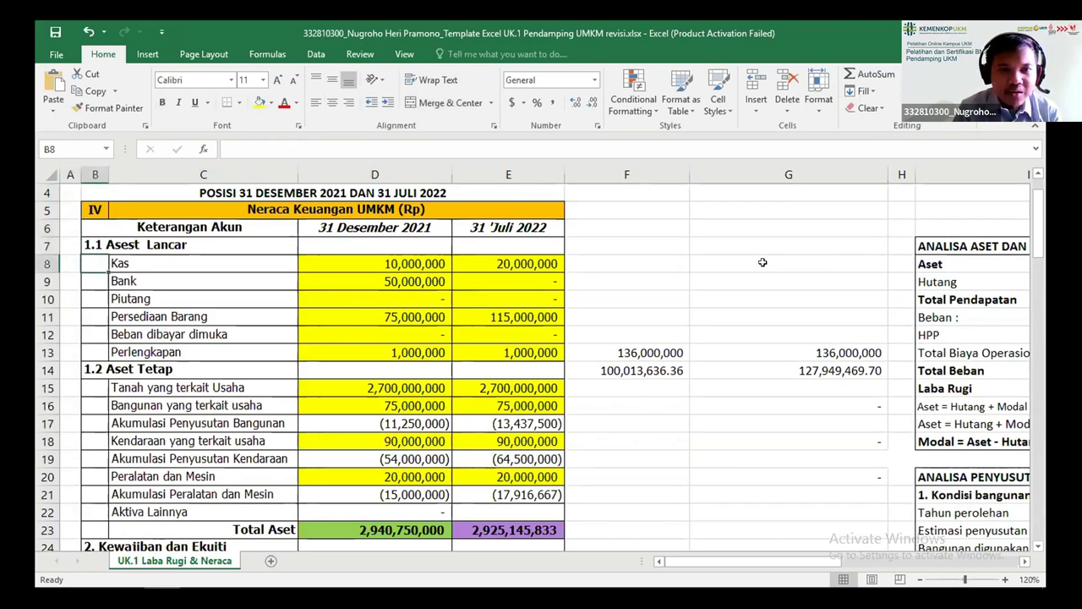
{"action": "key", "text": "Right"}
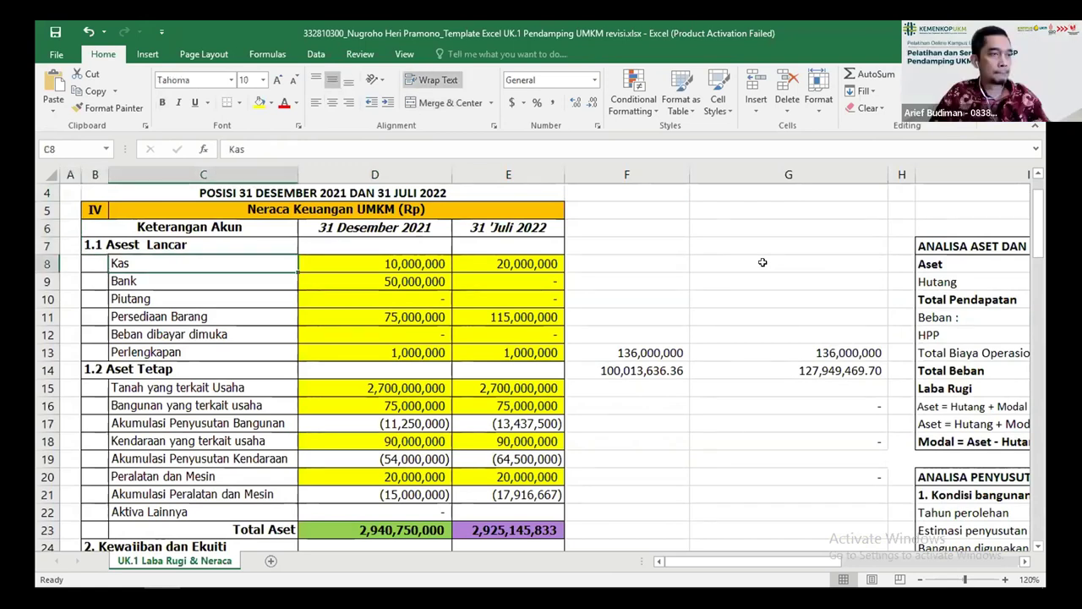
{"action": "key", "text": "Down"}
{"action": "key", "text": "Right"}
{"action": "key", "text": "Down"}
{"action": "key", "text": "Down"}
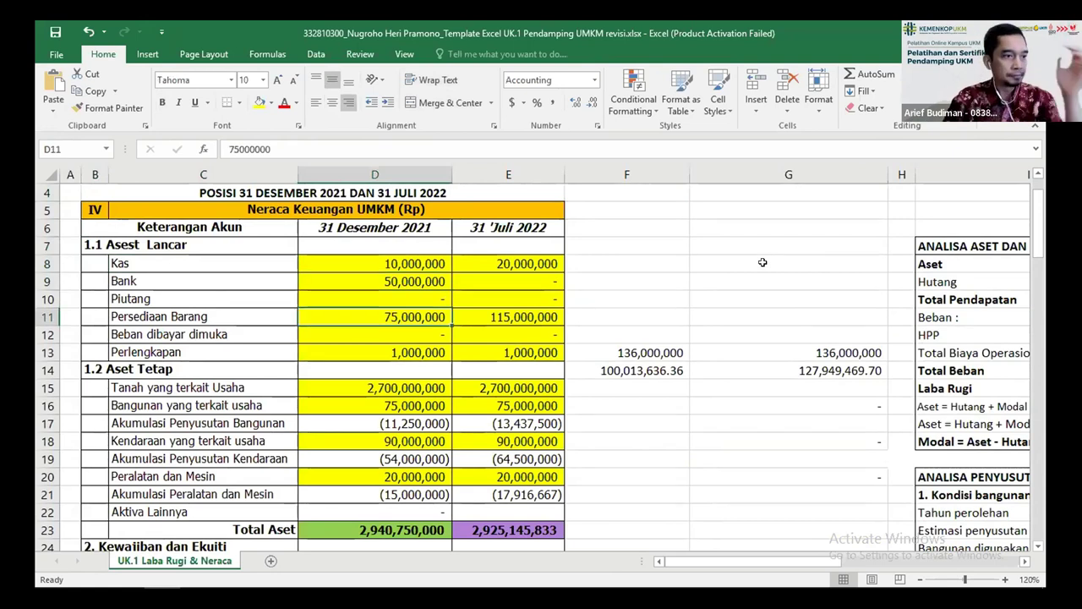
{"action": "key", "text": "Right"}
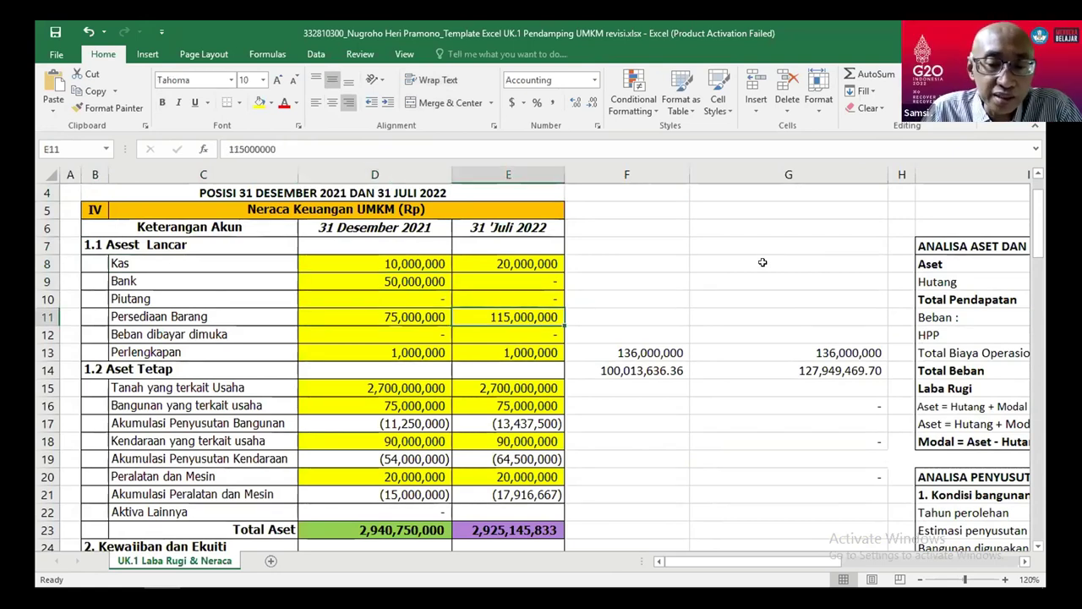
Review the balance sheet's fixed assets, liabilities and capital down to the Total Kewajiban & Modal formula in E32
{"action": "key", "text": "Down"}
{"action": "key", "text": "Down"}
{"action": "key", "text": "Down"}
{"action": "key", "text": "Down"}
{"action": "key", "text": "Down"}
{"action": "key", "text": "Down"}
{"action": "key", "text": "Down"}
{"action": "key", "text": "Down"}
{"action": "key", "text": "Down"}
{"action": "key", "text": "Down"}
{"action": "key", "text": "Down"}
{"action": "key", "text": "Down"}
{"action": "key", "text": "Down"}
{"action": "key", "text": "Down"}
{"action": "key", "text": "Down"}
{"action": "key", "text": "Down"}
{"action": "key", "text": "Down"}
{"action": "key", "text": "Down"}
{"action": "key", "text": "Down"}
{"action": "key", "text": "Down"}
{"action": "key", "text": "Down"}
{"action": "key", "text": "Down"}
{"action": "key", "text": "Down"}
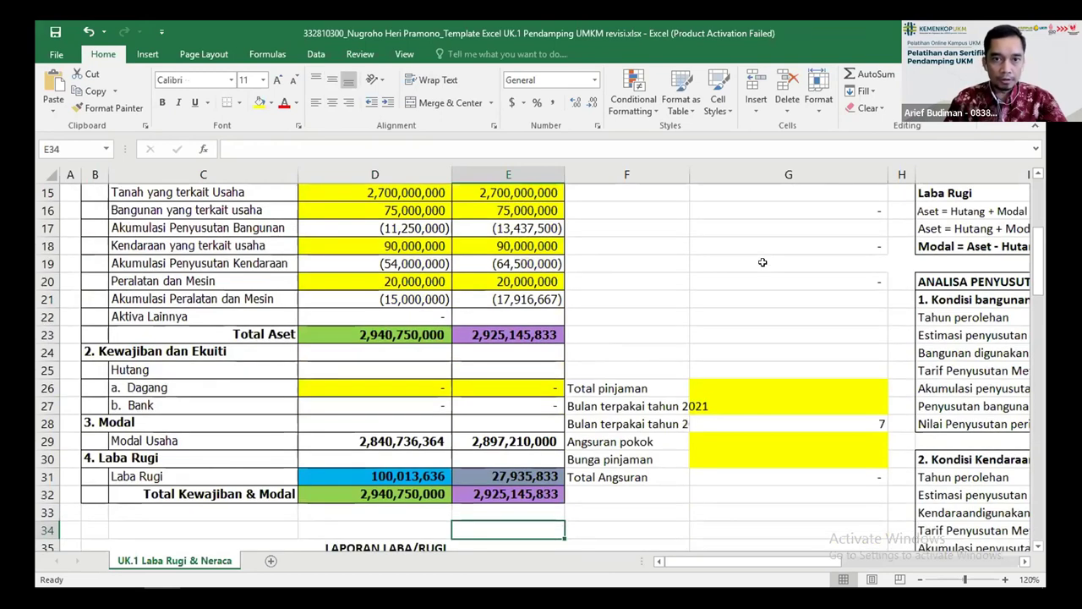
{"action": "key", "text": "Down"}
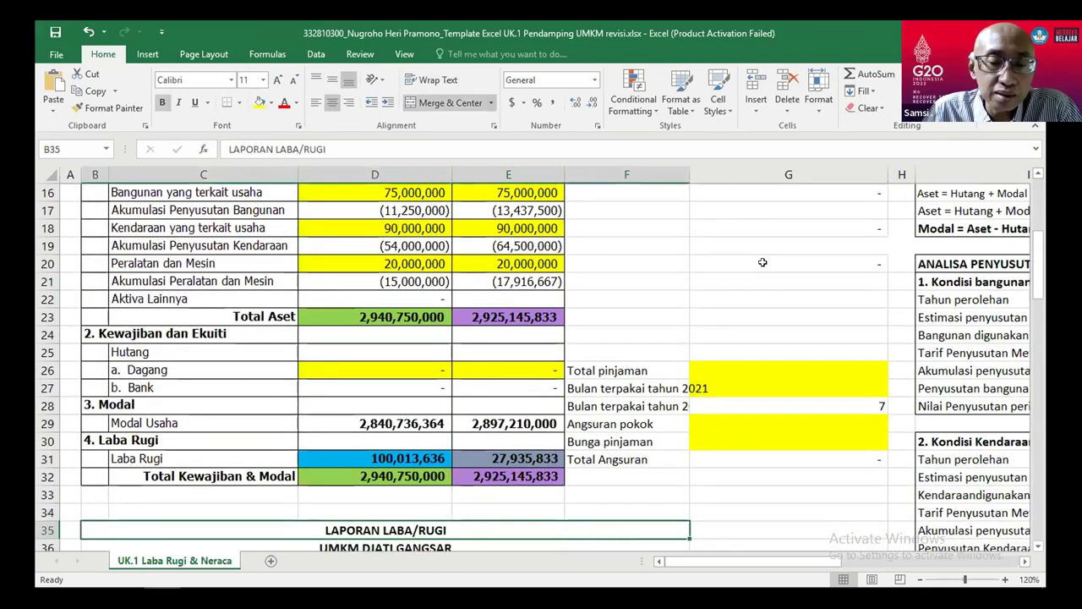
{"action": "key", "text": "Down"}
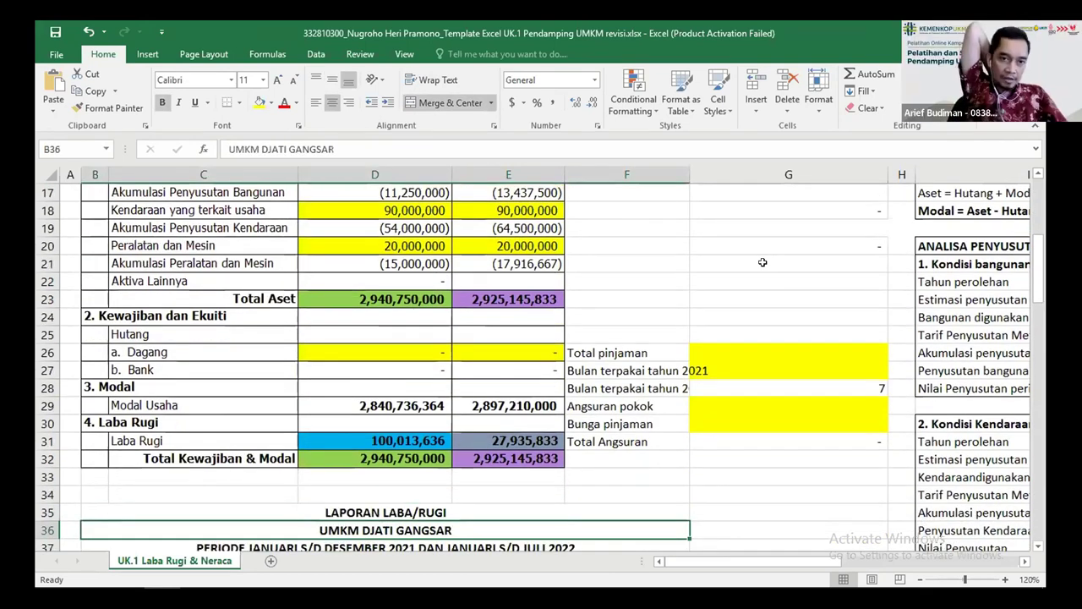
{"action": "key", "text": "Up"}
{"action": "key", "text": "Up"}
{"action": "key", "text": "Up"}
{"action": "key", "text": "Up"}
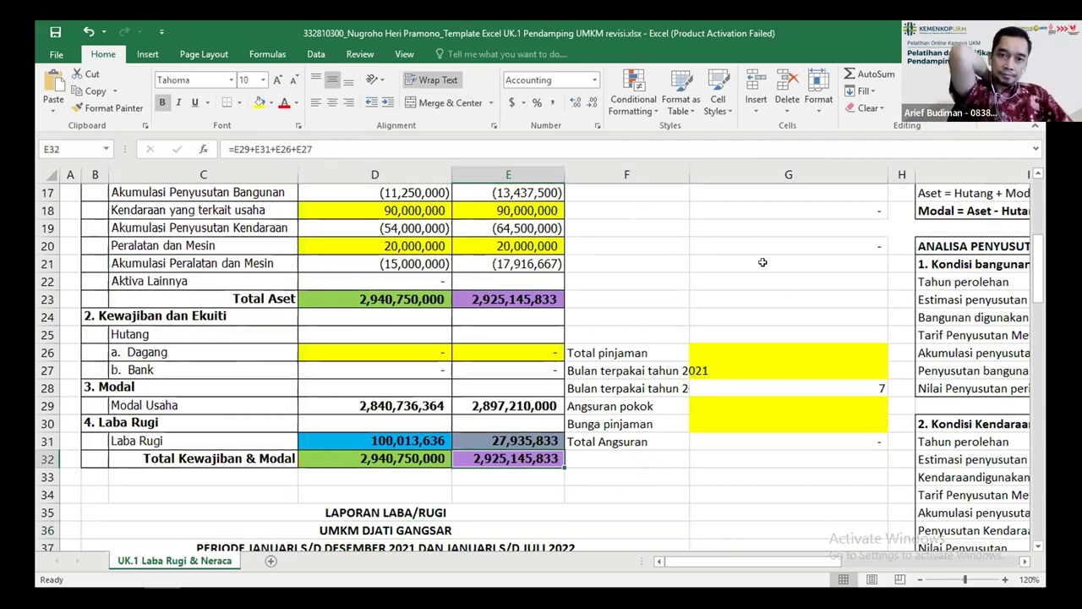
Review the monthly column of the profit and loss statement down to Laba bersih setelah pajak in E61
{"action": "key", "text": "Down"}
{"action": "key", "text": "Down"}
{"action": "key", "text": "Down"}
{"action": "key", "text": "Down"}
{"action": "key", "text": "Down"}
{"action": "key", "text": "Down"}
{"action": "key", "text": "Down"}
{"action": "key", "text": "Down"}
{"action": "key", "text": "Down"}
{"action": "key", "text": "Down"}
{"action": "key", "text": "Down"}
{"action": "key", "text": "Down"}
{"action": "key", "text": "Down"}
{"action": "key", "text": "Down"}
{"action": "key", "text": "Down"}
{"action": "key", "text": "Down"}
{"action": "key", "text": "Down"}
{"action": "key", "text": "Down"}
{"action": "key", "text": "Down"}
{"action": "key", "text": "Down"}
{"action": "key", "text": "Down"}
{"action": "key", "text": "Down"}
{"action": "key", "text": "Down"}
{"action": "key", "text": "Down"}
{"action": "key", "text": "Down"}
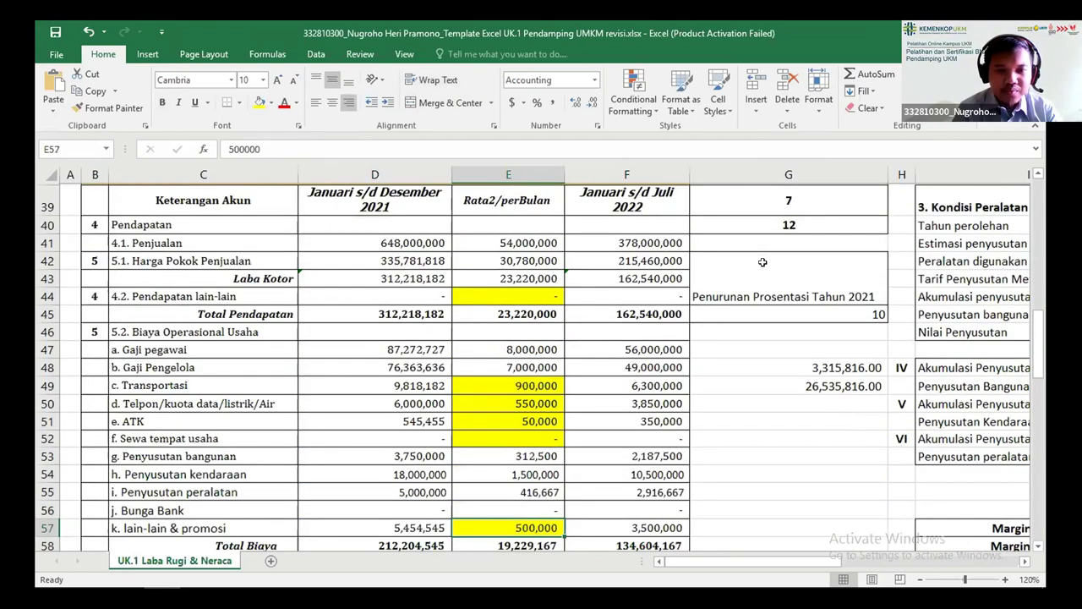
{"action": "key", "text": "Down"}
{"action": "key", "text": "Down"}
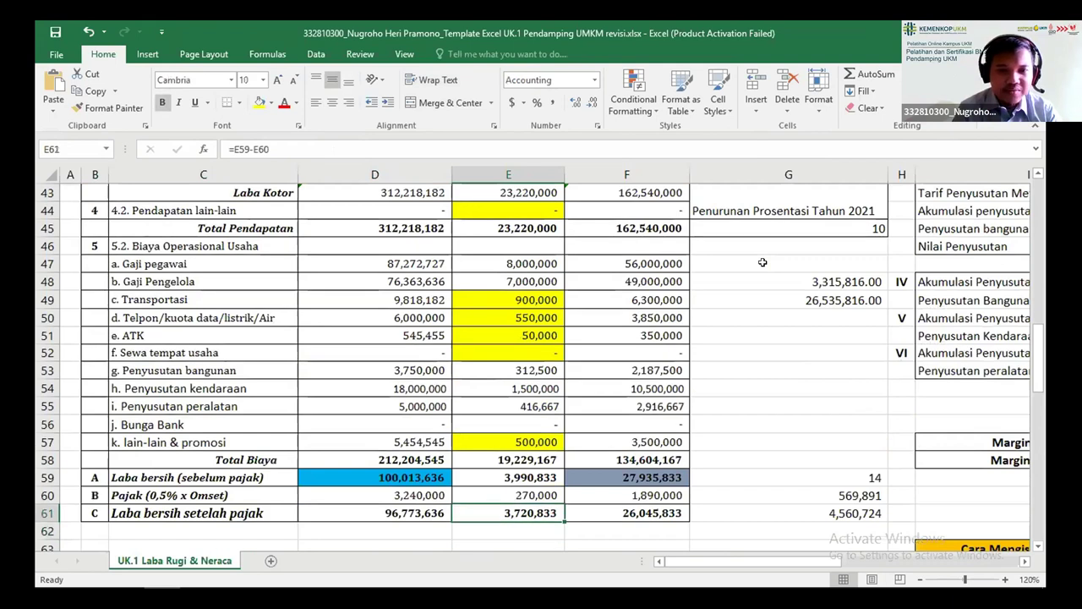
Inspect which cells the 2021 Laba bersih (sebelum pajak) formula in D59 refers to, leaving the formula unmodified
{"action": "key", "text": "Left"}
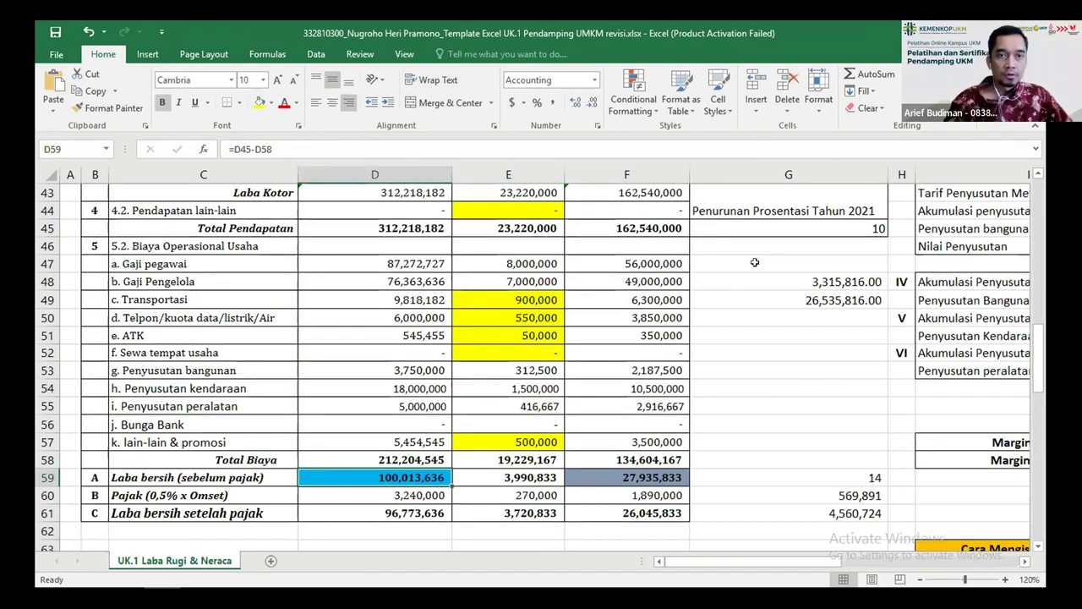
{"action": "double_click", "coordinate": [417, 477]}
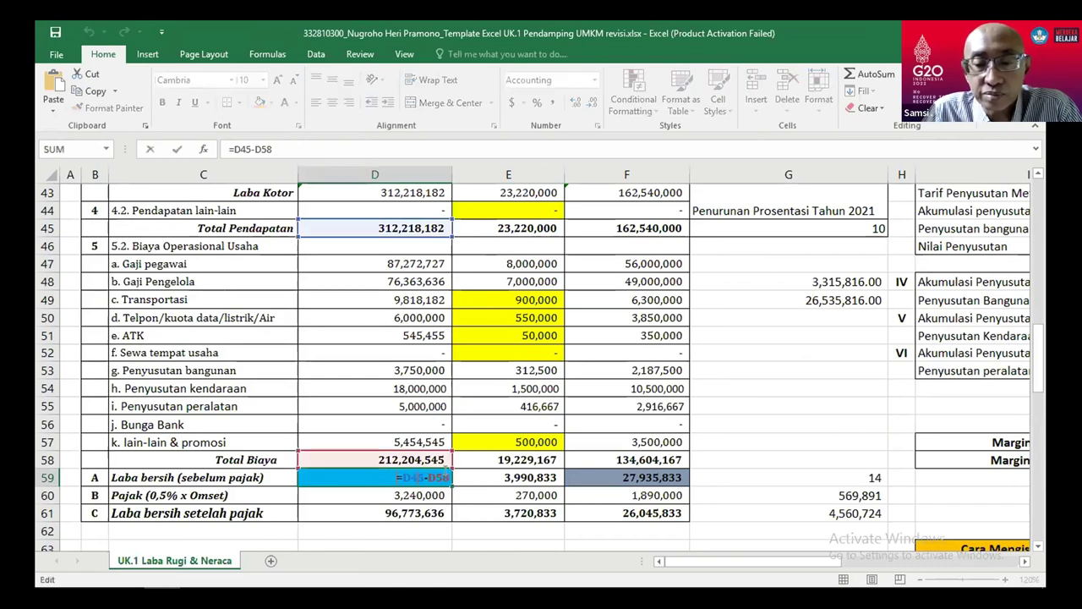
{"action": "scroll", "coordinate": [517, 446], "scroll_direction": "up", "scroll_amount": 3}
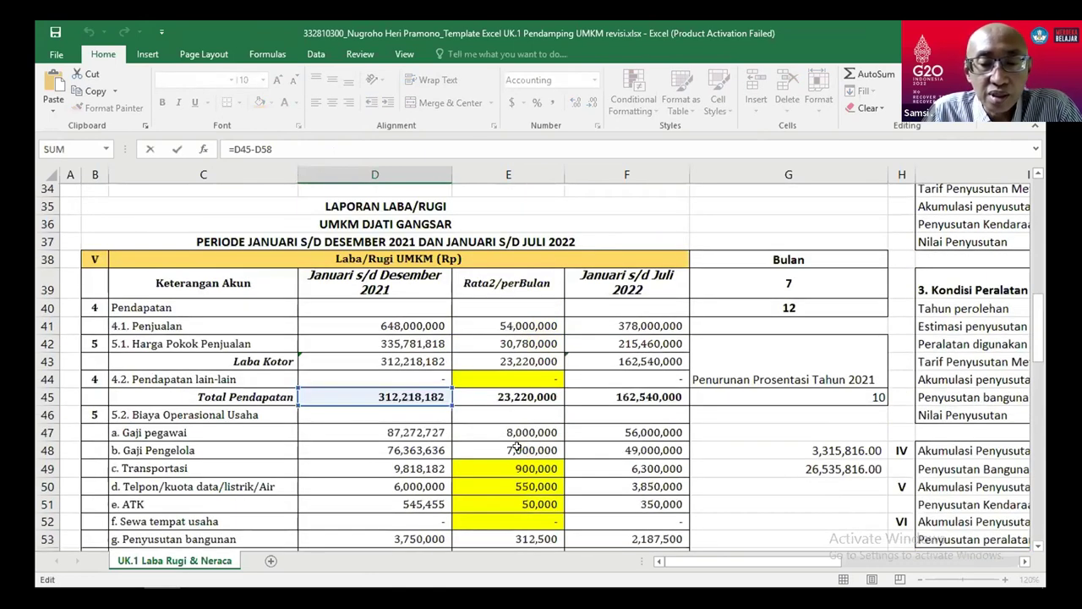
{"action": "scroll", "coordinate": [517, 445], "scroll_direction": "up", "scroll_amount": 2}
{"action": "scroll", "coordinate": [516, 445], "scroll_direction": "down", "scroll_amount": 6}
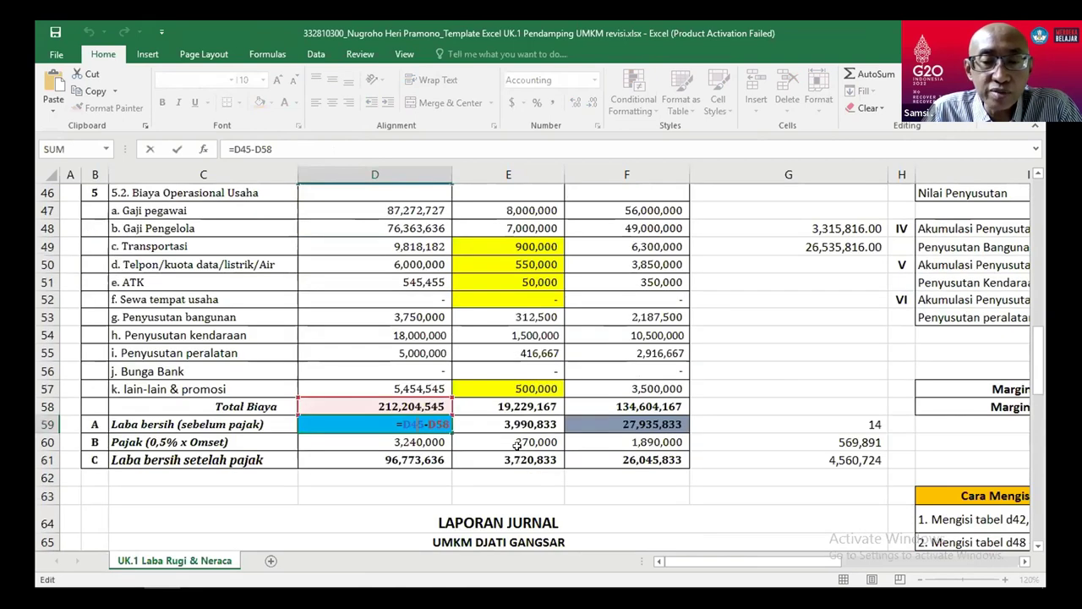
{"action": "key", "text": "Return"}
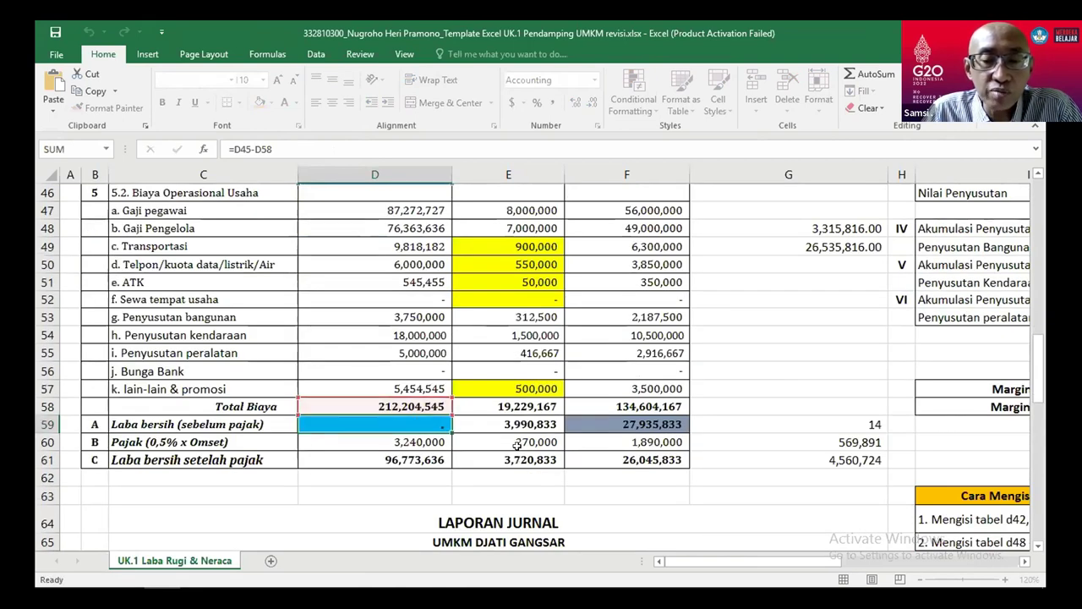
{"action": "scroll", "coordinate": [561, 441], "scroll_direction": "up", "scroll_amount": 1}
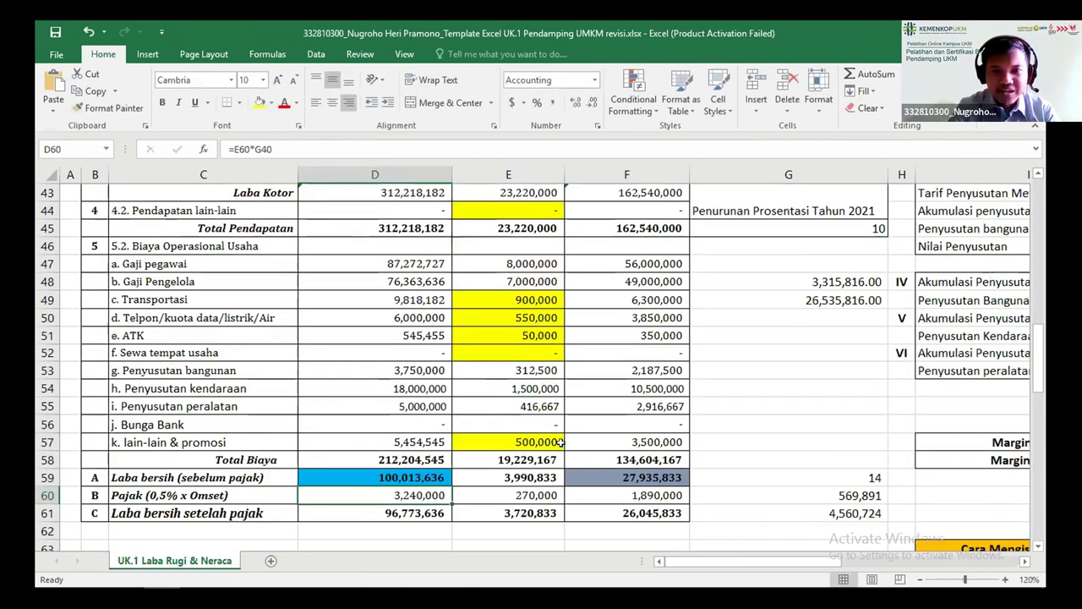
{"action": "scroll", "coordinate": [561, 441], "scroll_direction": "up", "scroll_amount": 3}
{"action": "scroll", "coordinate": [561, 442], "scroll_direction": "down", "scroll_amount": 1}
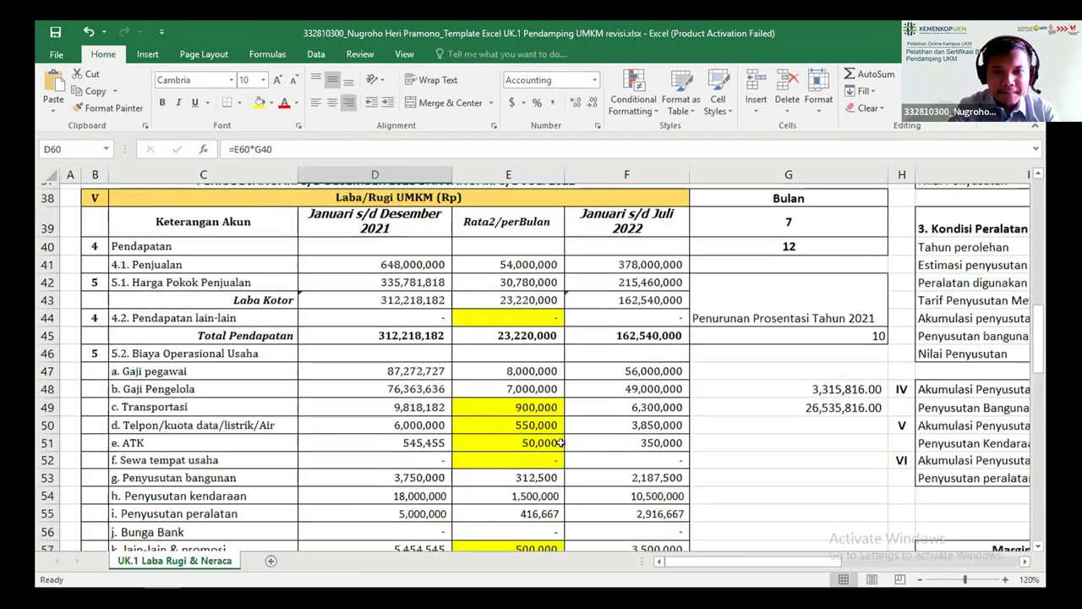
{"action": "scroll", "coordinate": [434, 478], "scroll_direction": "down", "scroll_amount": 2}
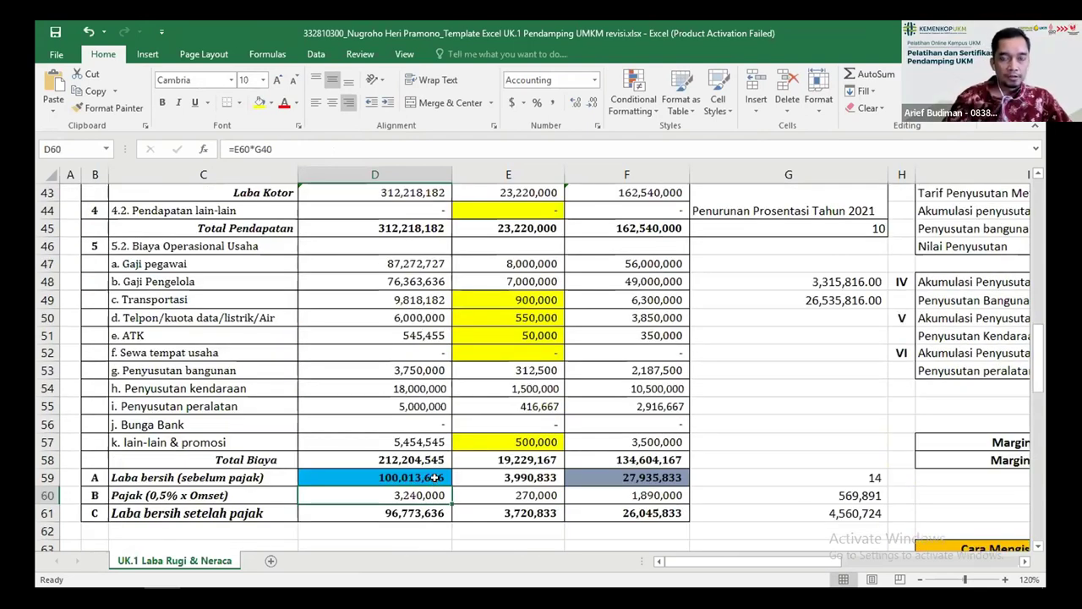
{"action": "double_click", "coordinate": [434, 478]}
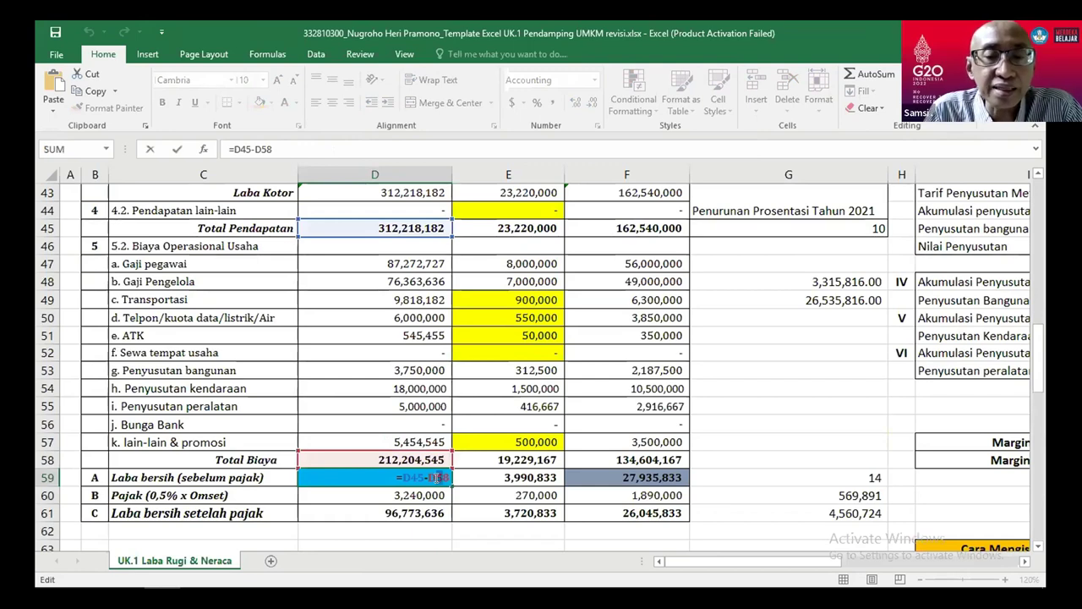
{"action": "key", "text": "Return"}
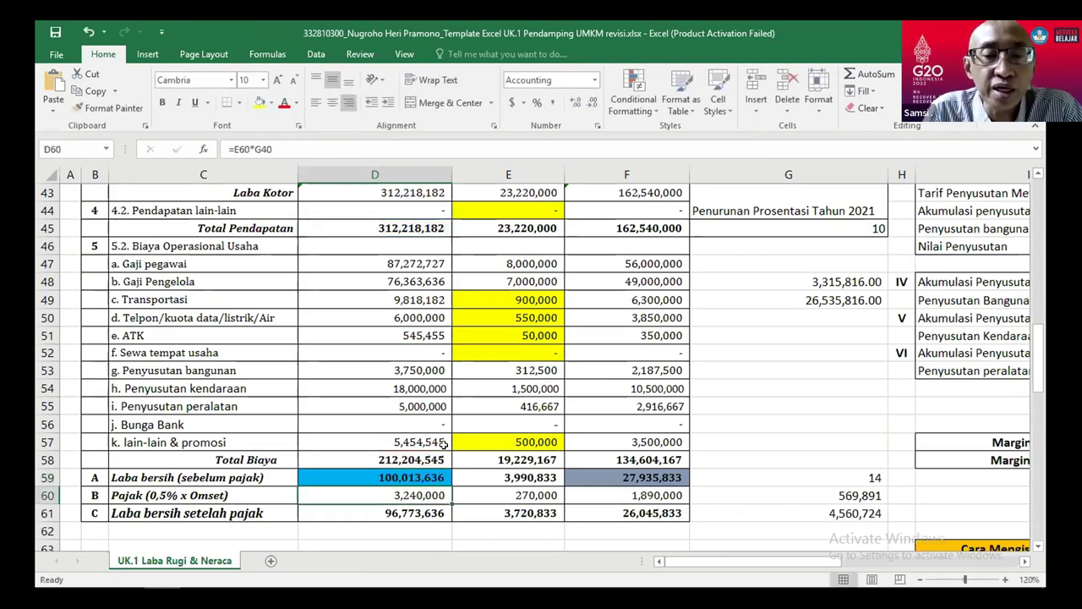
Examine the 2021 sales, cost of goods sold, gross profit and total income formulas in D41 to D45
{"action": "scroll", "coordinate": [442, 405], "scroll_direction": "up", "scroll_amount": 2}
{"action": "left_click", "coordinate": [412, 277]}
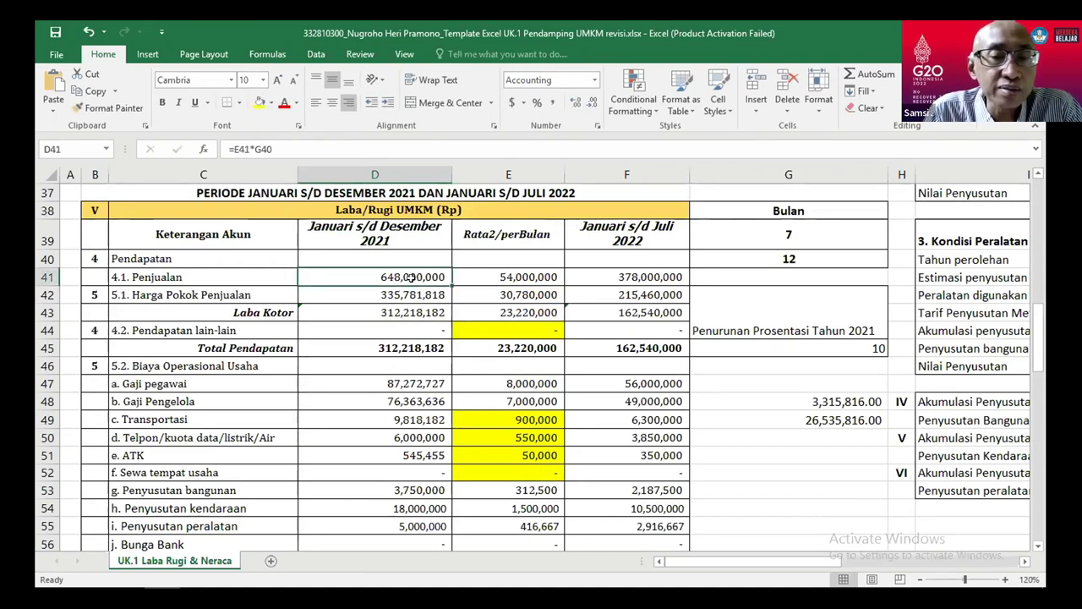
{"action": "key", "text": "Down"}
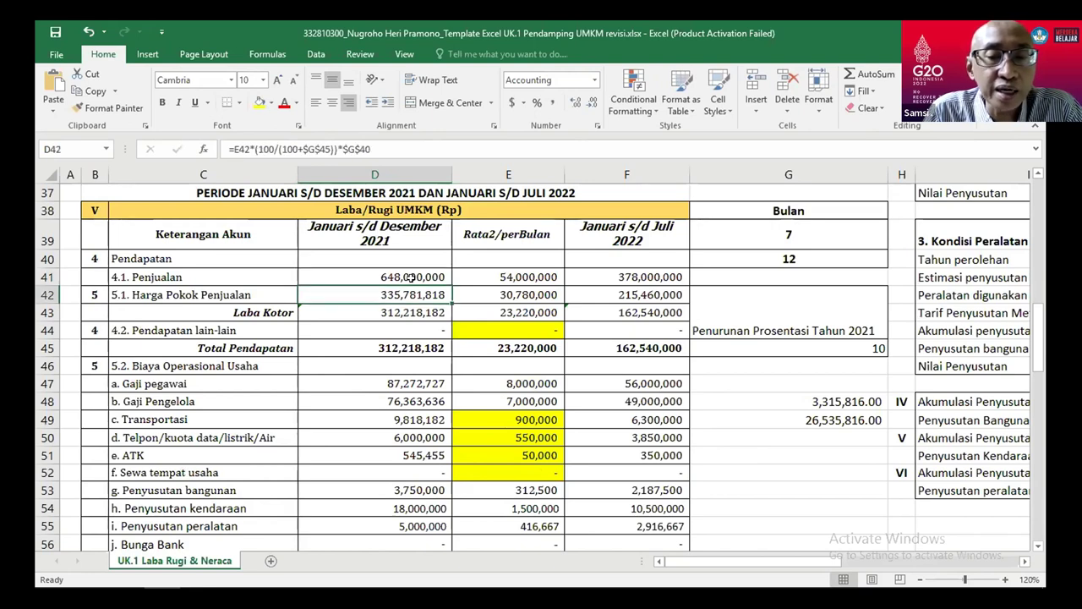
{"action": "key", "text": "Down"}
{"action": "key", "text": "ctrl+c"}
{"action": "key", "text": "Down"}
{"action": "key", "text": "Down"}
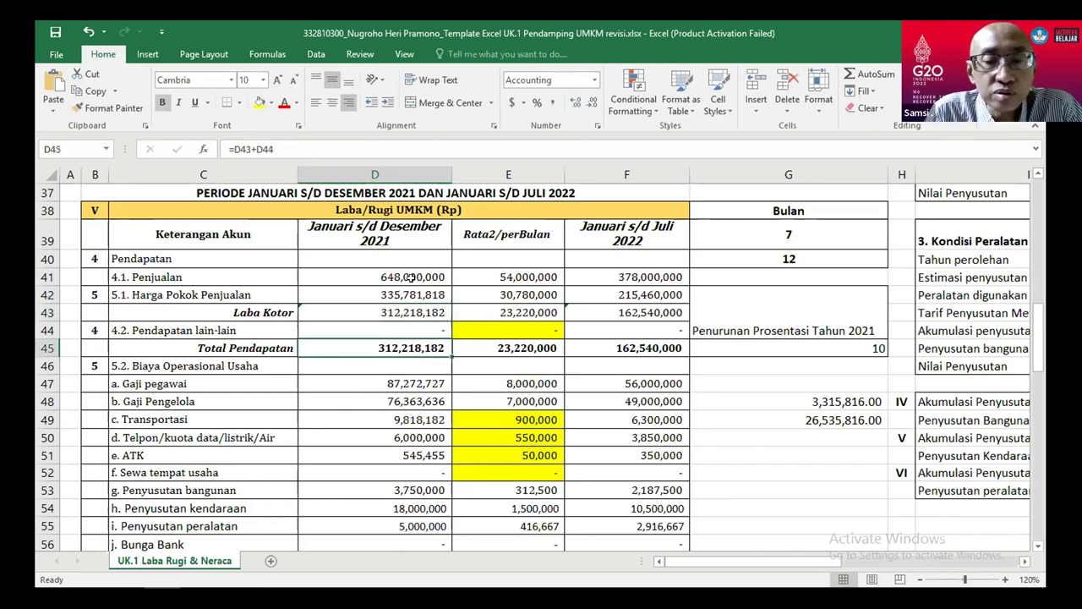
Examine the 2021 operating cost, depreciation, net profit and tax formulas in D47 to D61
{"action": "key", "text": "Down"}
{"action": "key", "text": "Down"}
{"action": "key", "text": "Down"}
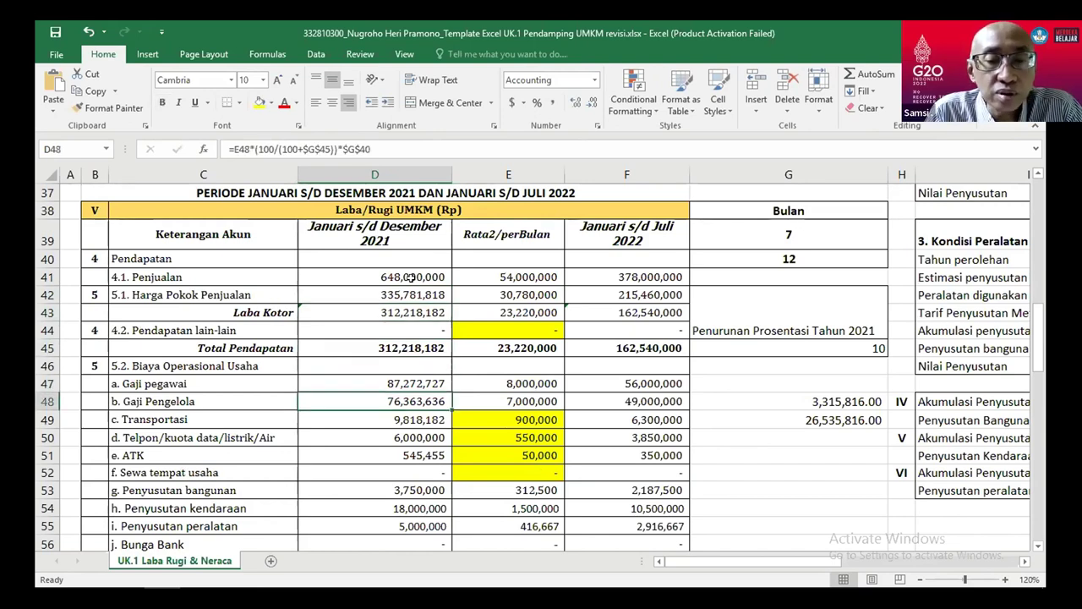
{"action": "key", "text": "Down"}
{"action": "key", "text": "Down"}
{"action": "key", "text": "Down"}
{"action": "key", "text": "Down"}
{"action": "key", "text": "Down"}
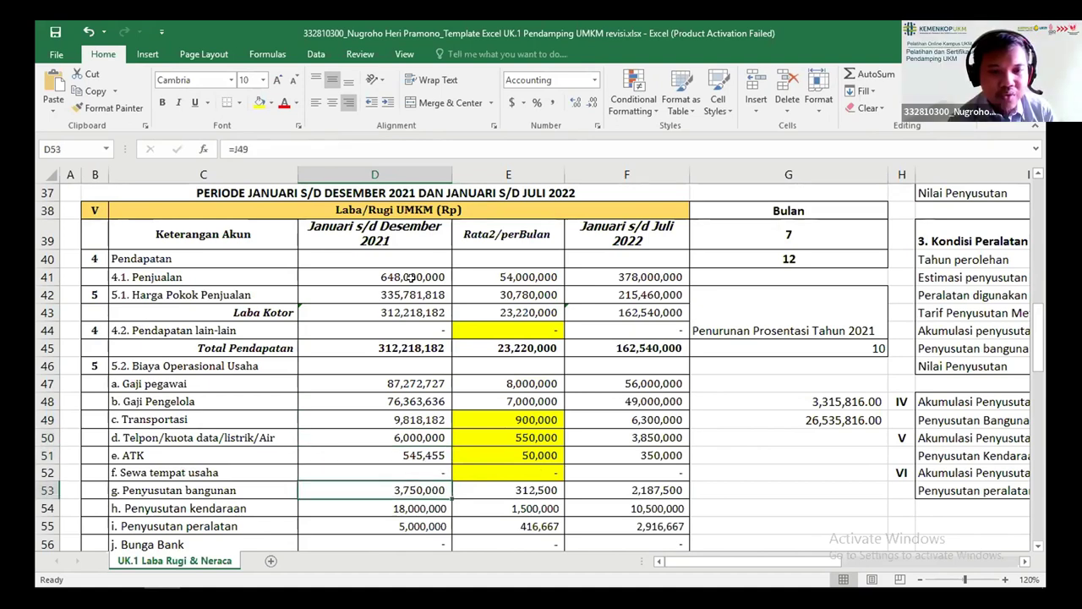
{"action": "key", "text": "Down"}
{"action": "key", "text": "Down"}
{"action": "key", "text": "Down"}
{"action": "key", "text": "Down"}
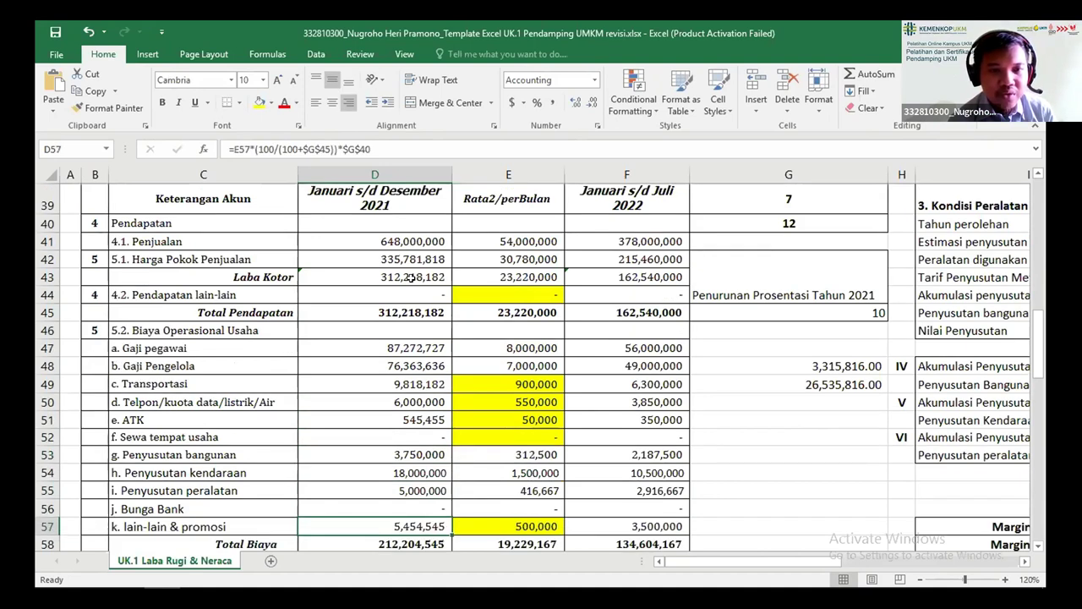
{"action": "key", "text": "Down"}
{"action": "key", "text": "Down"}
{"action": "key", "text": "Down"}
{"action": "key", "text": "Down"}
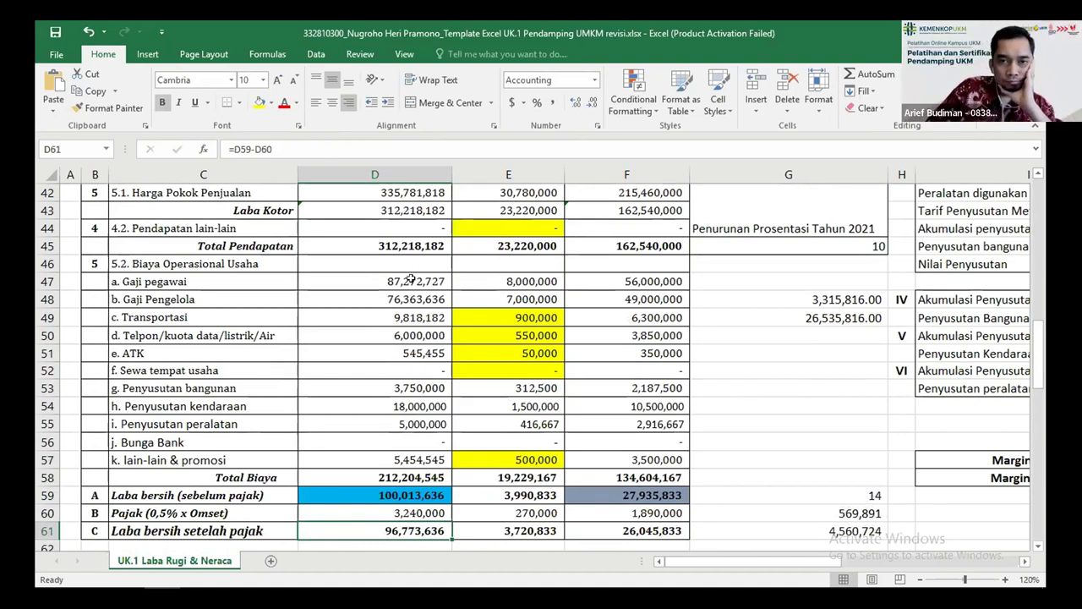
{"action": "key", "text": "Up"}
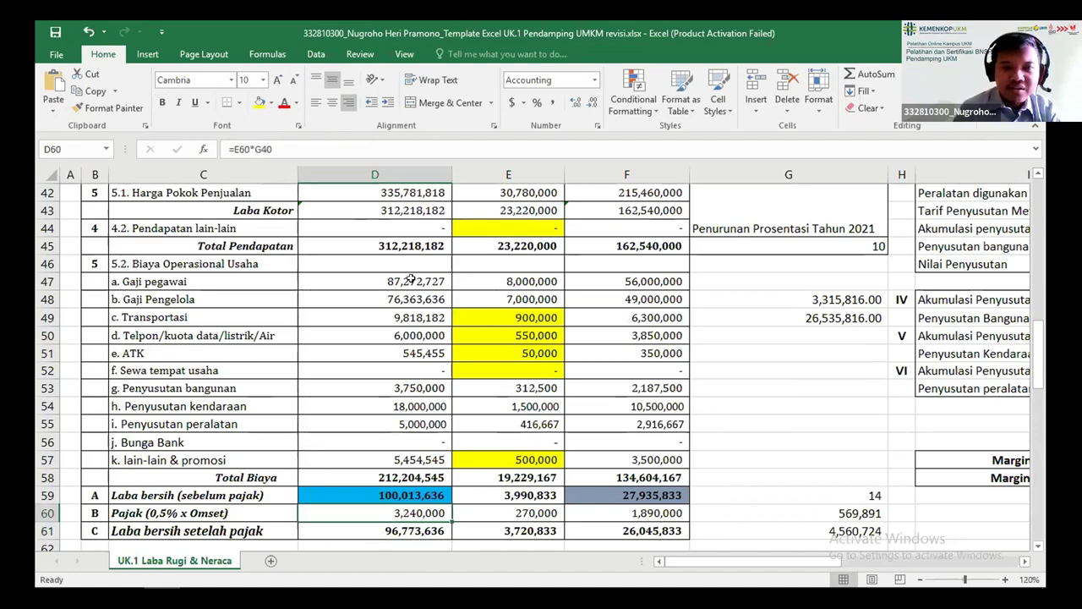
Review the 2021 column formulas from the tax in D60 back up to Penjualan in D41
{"action": "key", "text": "Up"}
{"action": "key", "text": "Up"}
{"action": "key", "text": "Up"}
{"action": "key", "text": "Up"}
{"action": "key", "text": "Up"}
{"action": "key", "text": "Up"}
{"action": "key", "text": "Up"}
{"action": "key", "text": "Up"}
{"action": "key", "text": "Up"}
{"action": "key", "text": "Up"}
{"action": "key", "text": "Up"}
{"action": "key", "text": "Up"}
{"action": "key", "text": "Up"}
{"action": "key", "text": "Up"}
{"action": "key", "text": "Up"}
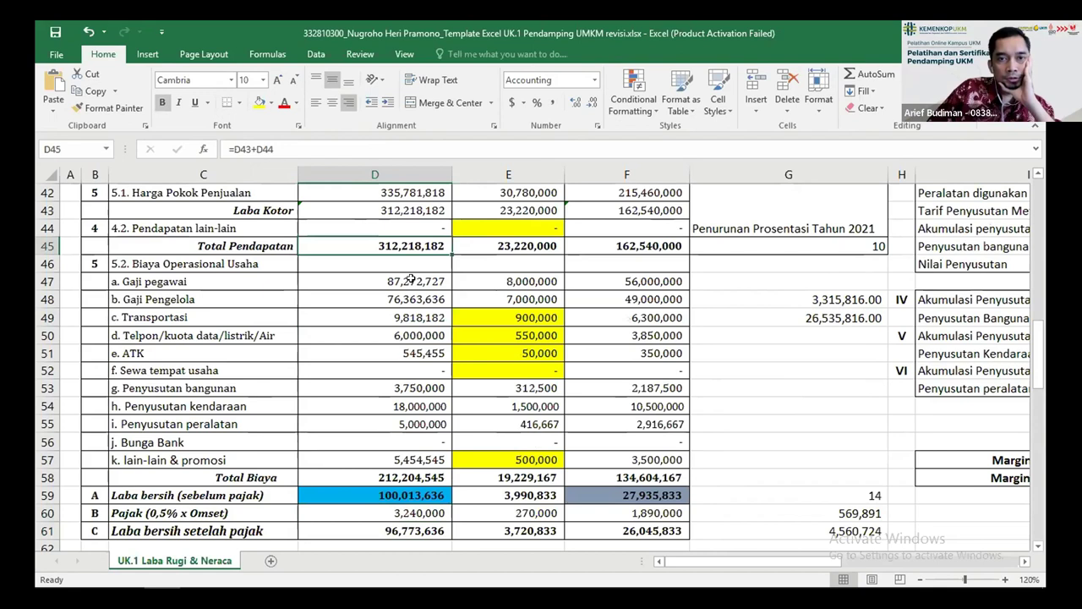
{"action": "key", "text": "Up"}
{"action": "key", "text": "Up"}
{"action": "key", "text": "Up"}
{"action": "key", "text": "Up"}
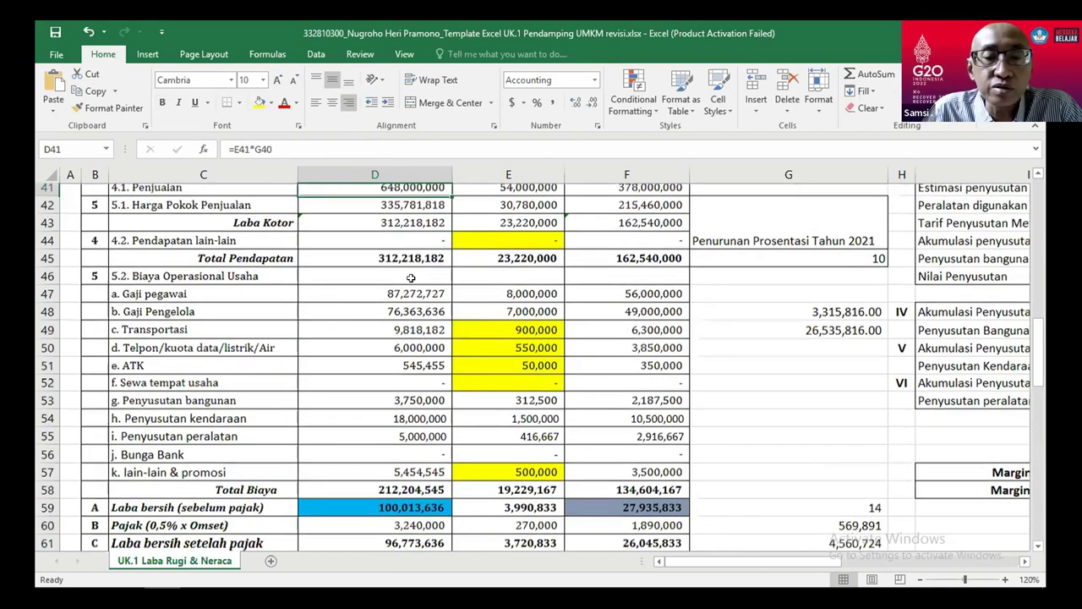
Compare the Penjualan formulas for 2021 in D41 and January to July 2022 in F41
{"action": "key", "text": "Up"}
{"action": "key", "text": "Up"}
{"action": "key", "text": "Up"}
{"action": "left_click", "coordinate": [410, 278]}
{"action": "key", "text": "Down"}
{"action": "key", "text": "Down"}
{"action": "key", "text": "Down"}
{"action": "key", "text": "Up"}
{"action": "key", "text": "Up"}
{"action": "key", "text": "Up"}
{"action": "key", "text": "Up"}
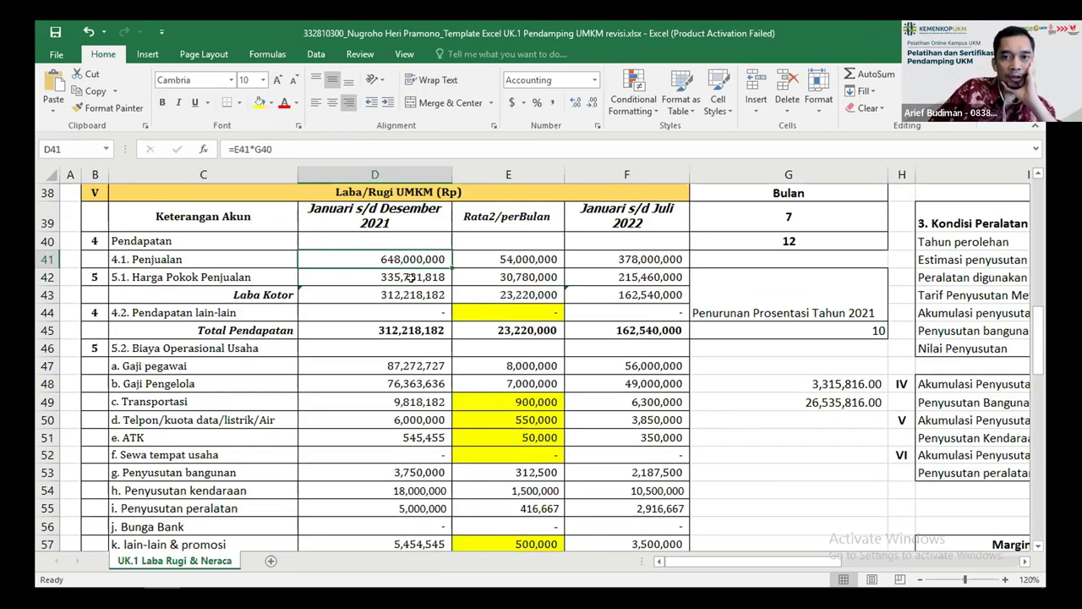
{"action": "key", "text": "Right"}
{"action": "key", "text": "Right"}
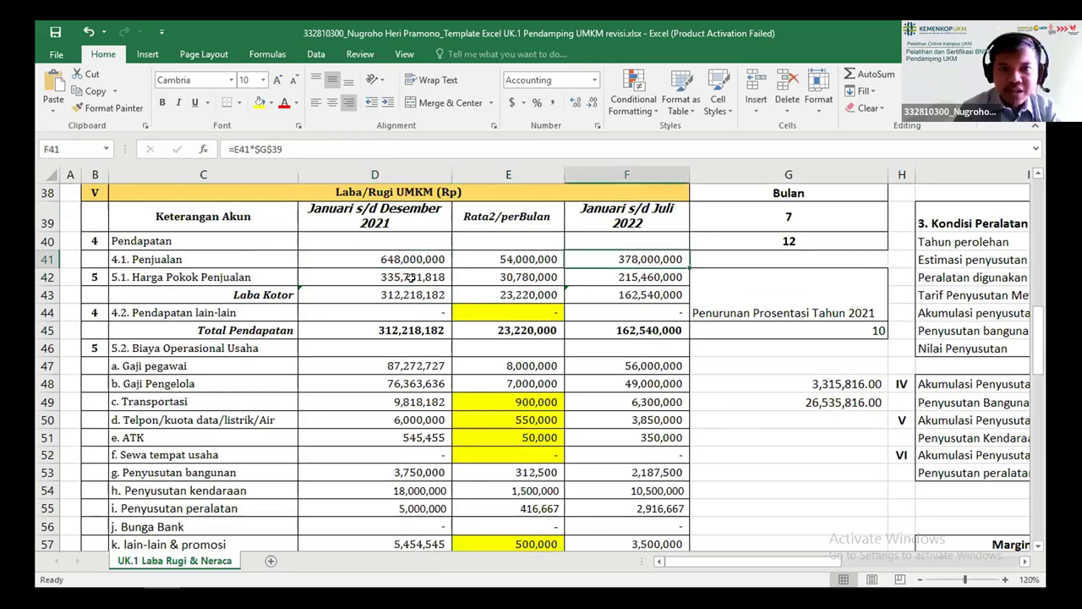
Set the Penurunan Prosentasi Tahun 2021 percentage in G45 to 0
{"action": "key", "text": "Left"}
{"action": "key", "text": "Down"}
{"action": "key", "text": "Down"}
{"action": "key", "text": "Down"}
{"action": "key", "text": "Down"}
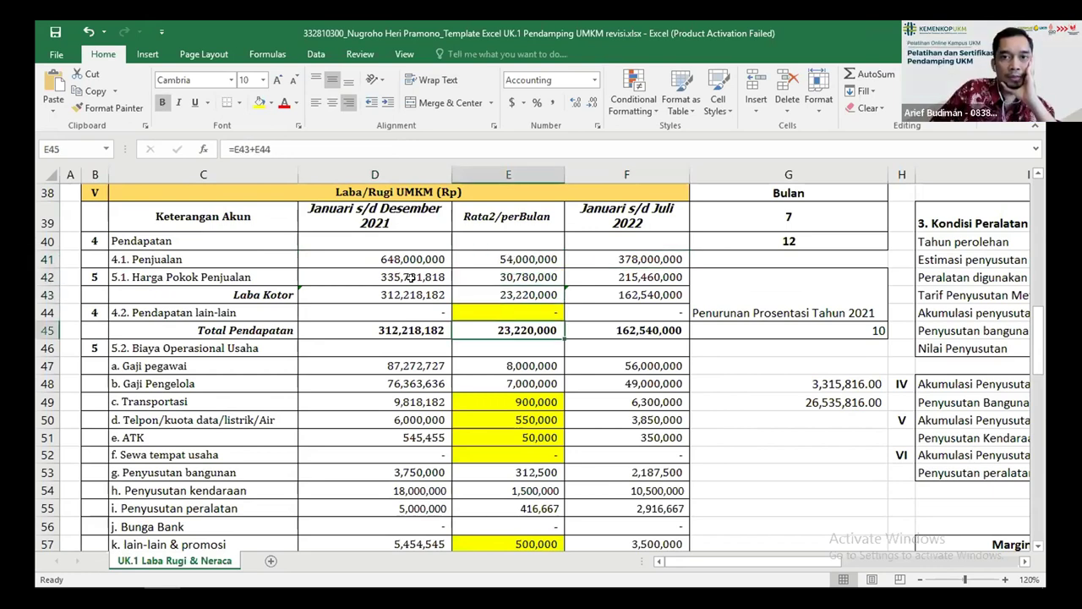
{"action": "key", "text": "Right"}
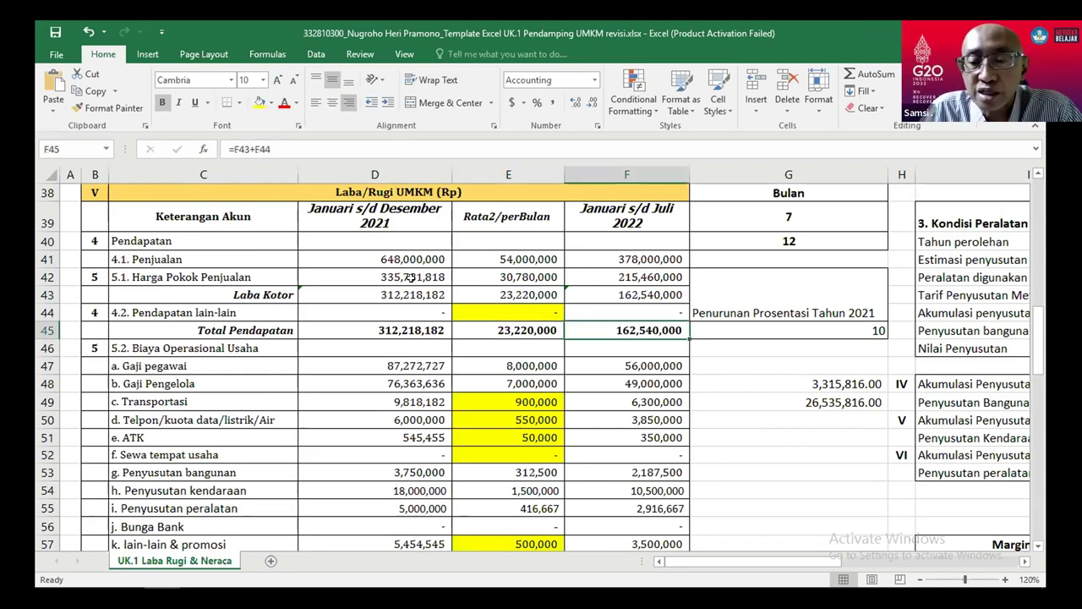
{"action": "key", "text": "Right"}
{"action": "type", "text": "0"}
{"action": "key", "text": "Return"}
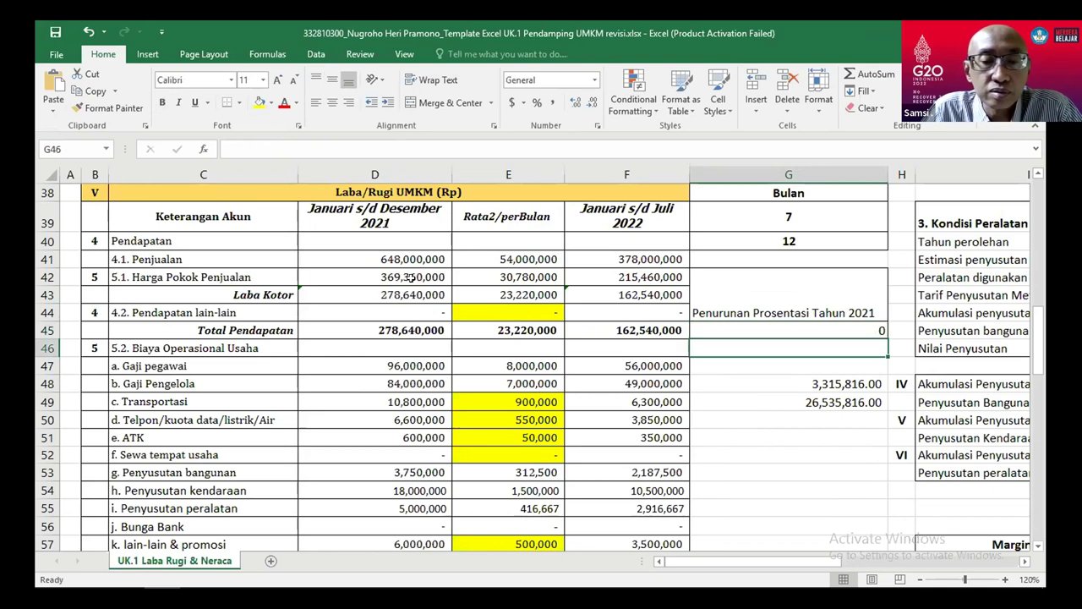
{"action": "key", "text": "Up"}
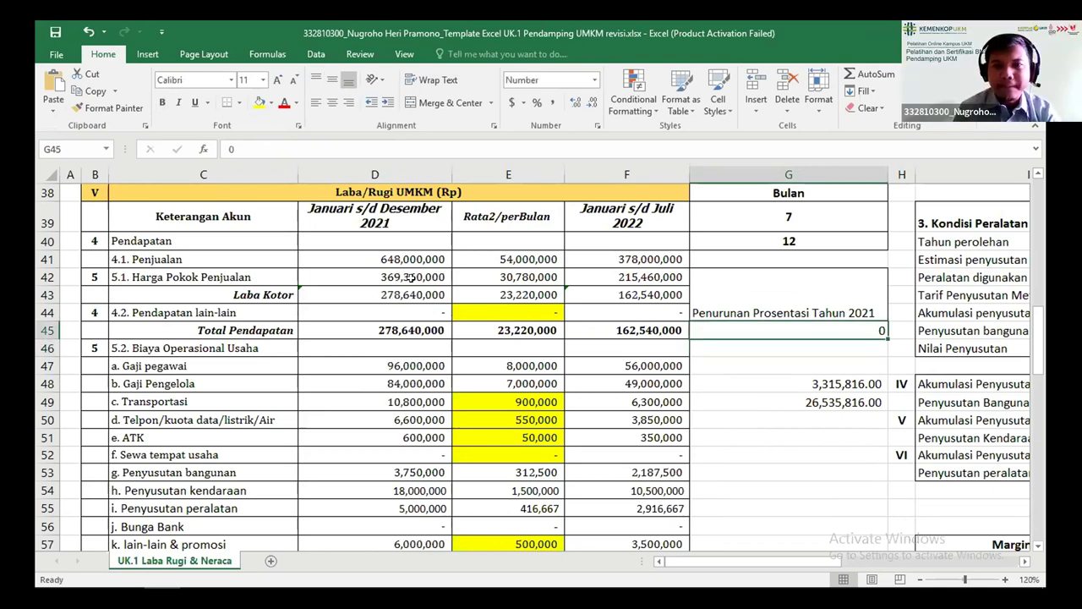
Check the Total Pendapatan and Pendapatan lain-lain formulas in rows 45 and 44, and the monthly cost of goods sold link in E42
{"action": "key", "text": "Left"}
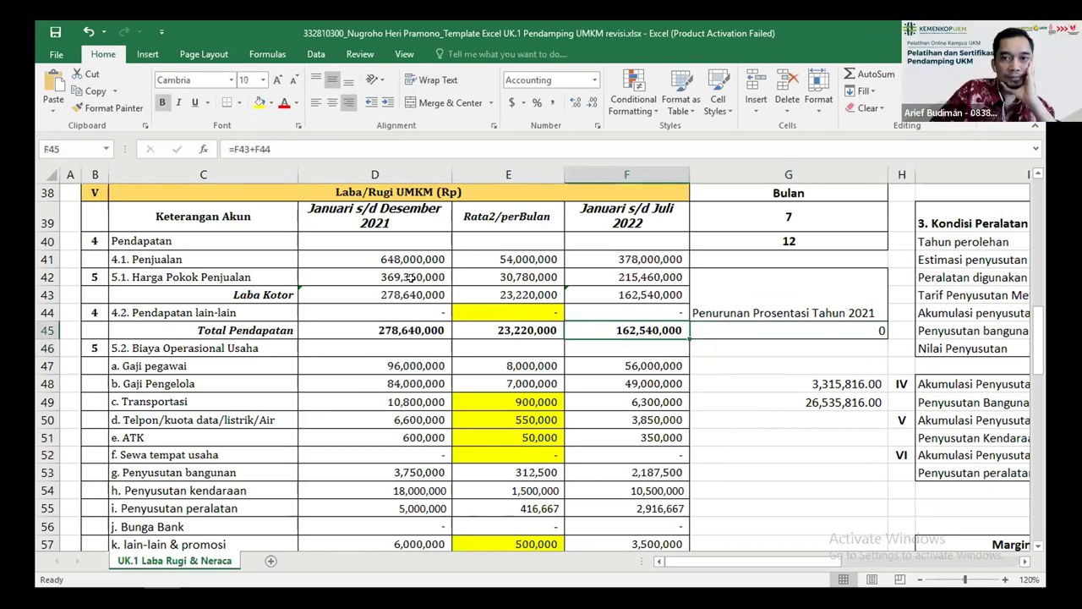
{"action": "key", "text": "Left"}
{"action": "key", "text": "Left"}
{"action": "key", "text": "Right"}
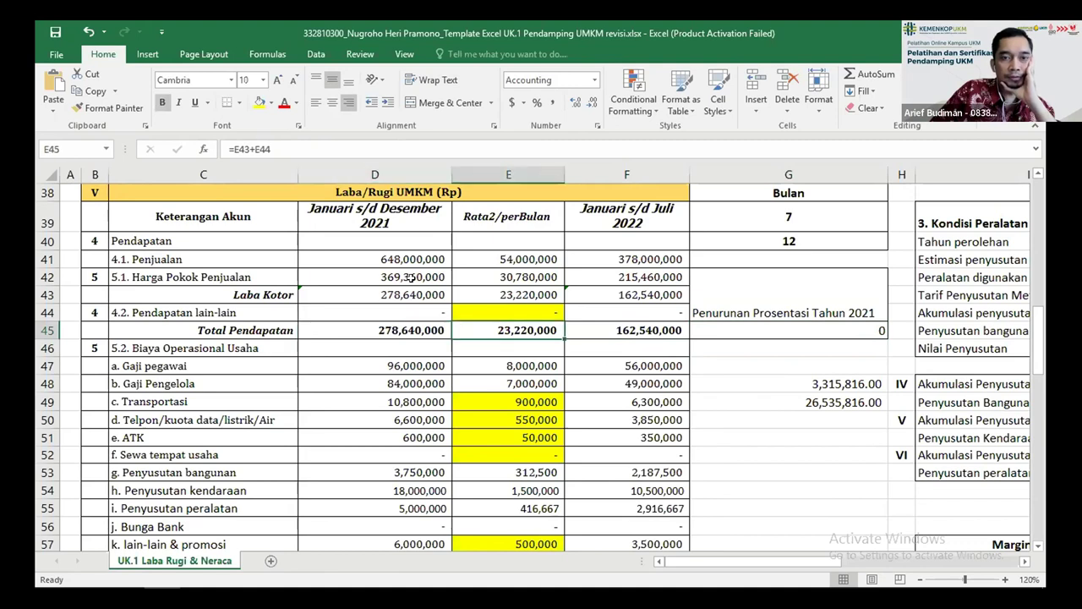
{"action": "key", "text": "Right"}
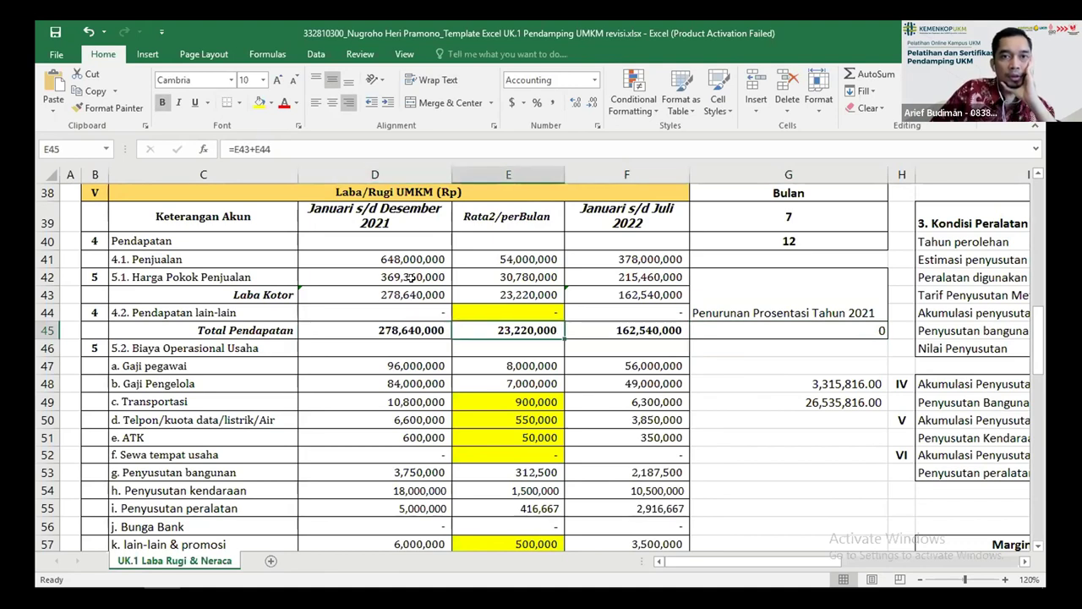
{"action": "key", "text": "Up"}
{"action": "key", "text": "Left"}
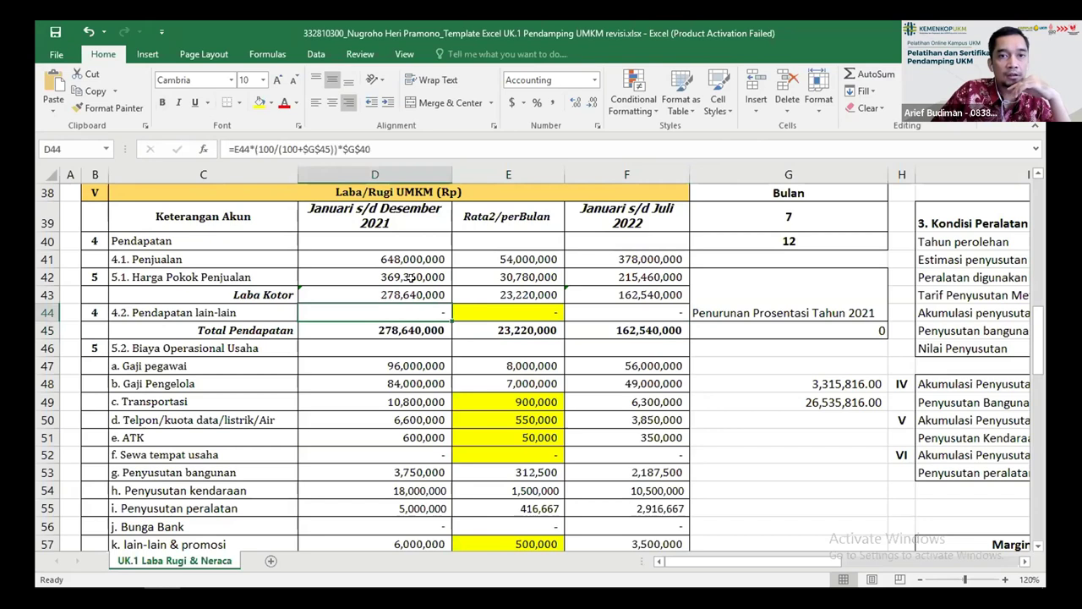
{"action": "key", "text": "Right"}
{"action": "key", "text": "Up"}
{"action": "key", "text": "Up"}
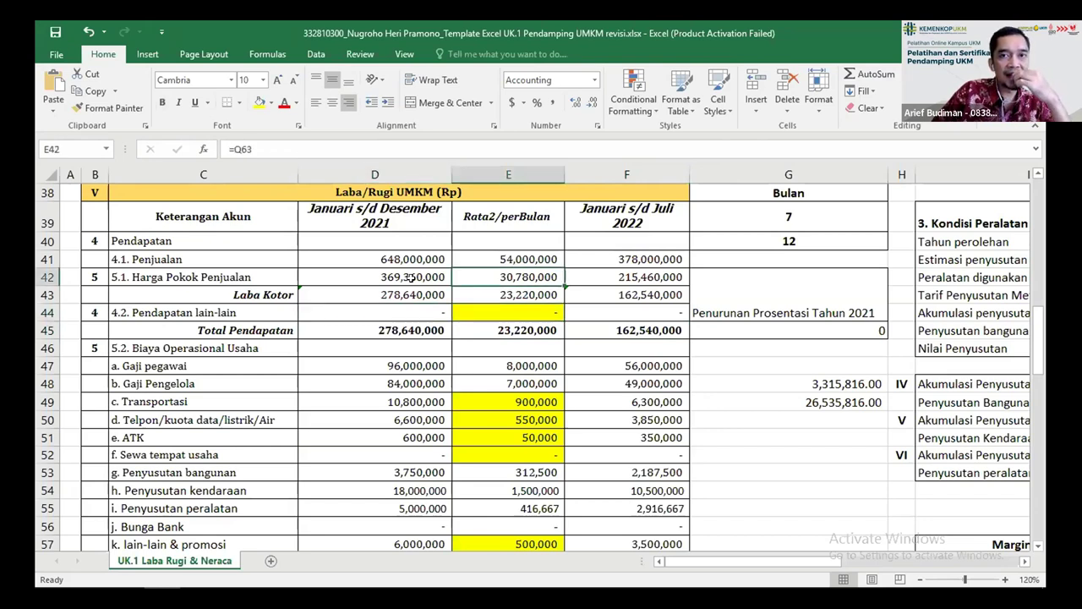
Inspect which cells the 2021 Harga Pokok Penjualan formula in D42 and Penjualan formula in D41 refer to, leaving both unmodified
{"action": "key", "text": "Left"}
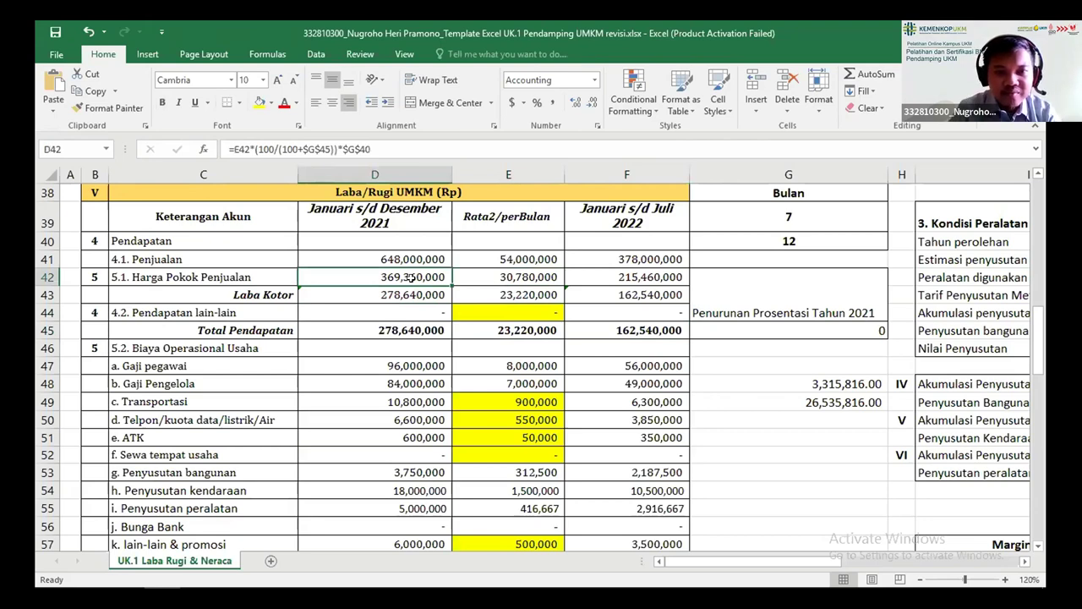
{"action": "double_click", "coordinate": [409, 277]}
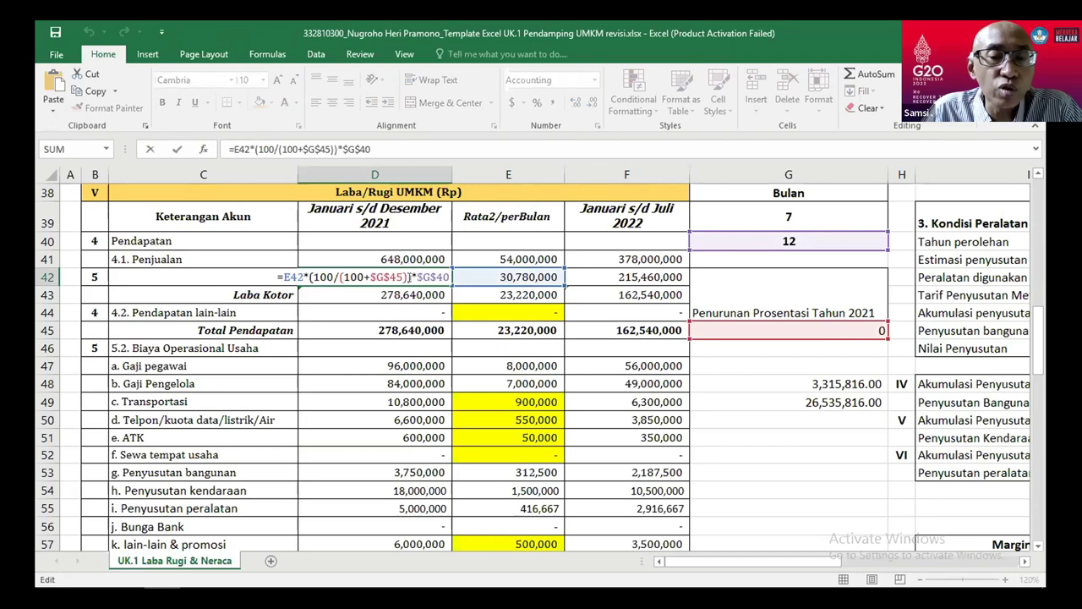
{"action": "key", "text": "Return"}
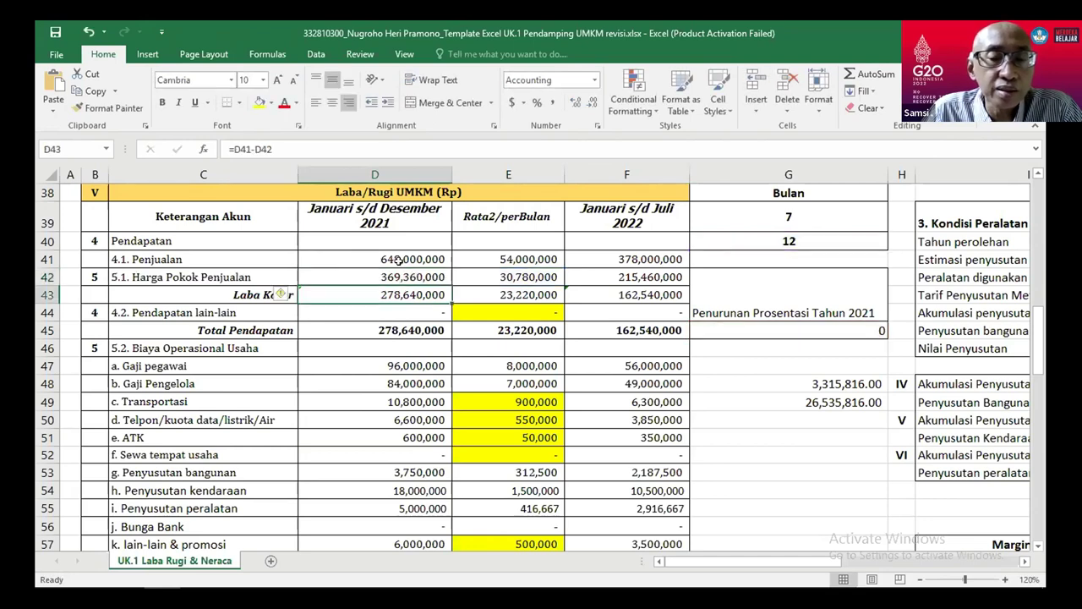
{"action": "double_click", "coordinate": [399, 258]}
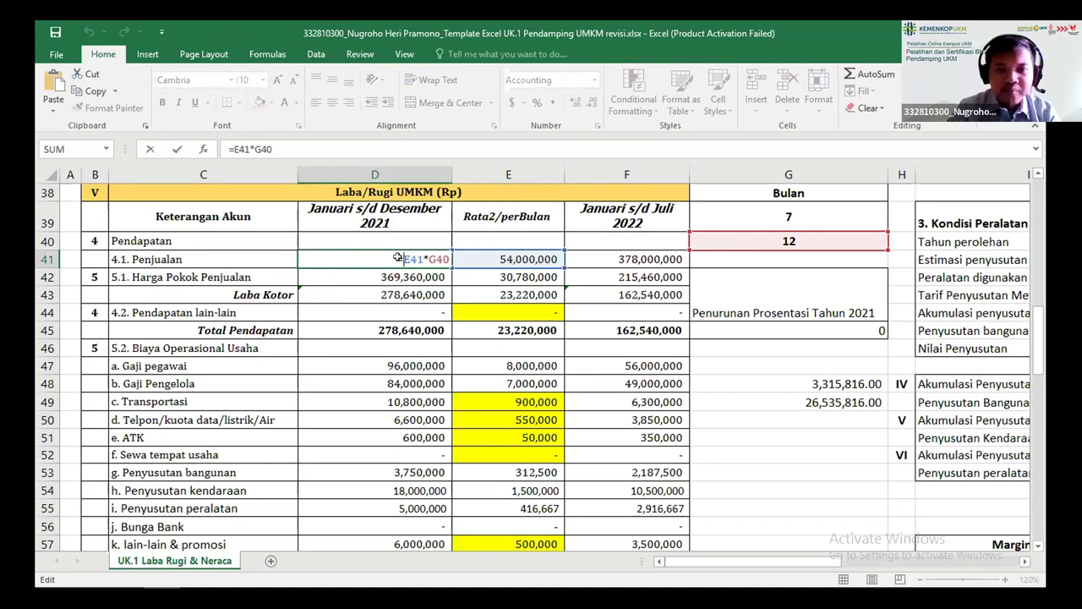
{"action": "key", "text": "Return"}
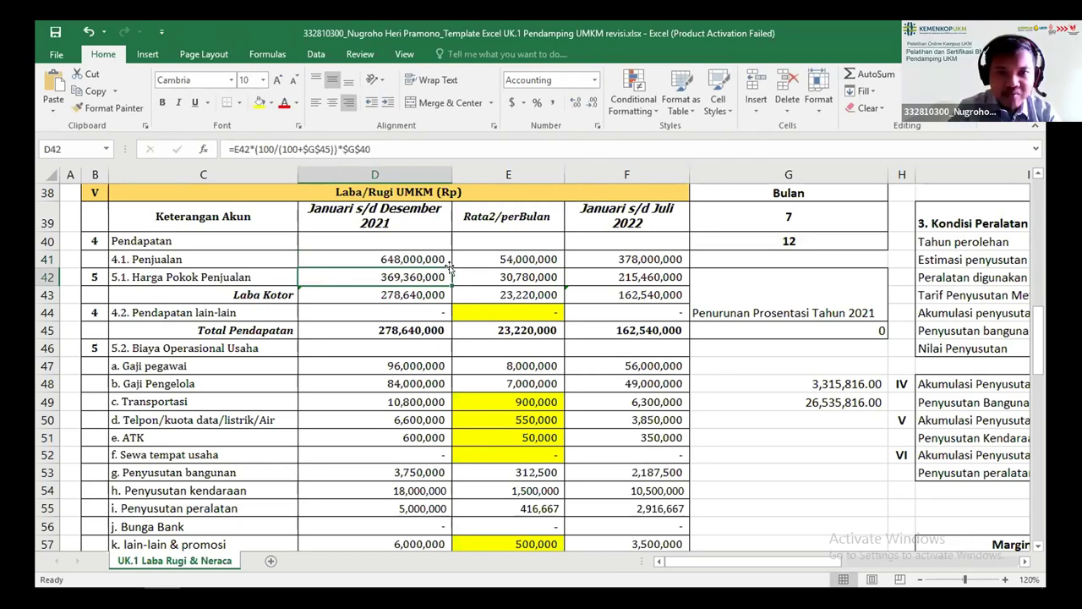
{"action": "left_click_drag", "start_coordinate": [451, 267], "coordinate": [441, 264]}
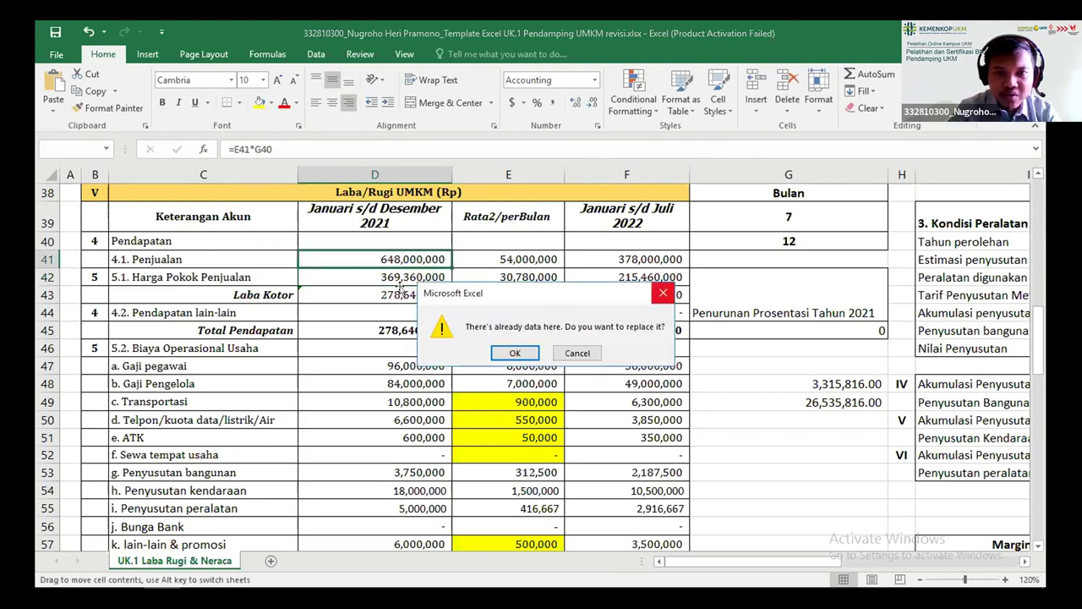
{"action": "key", "text": "Escape"}
{"action": "left_click", "coordinate": [420, 264]}
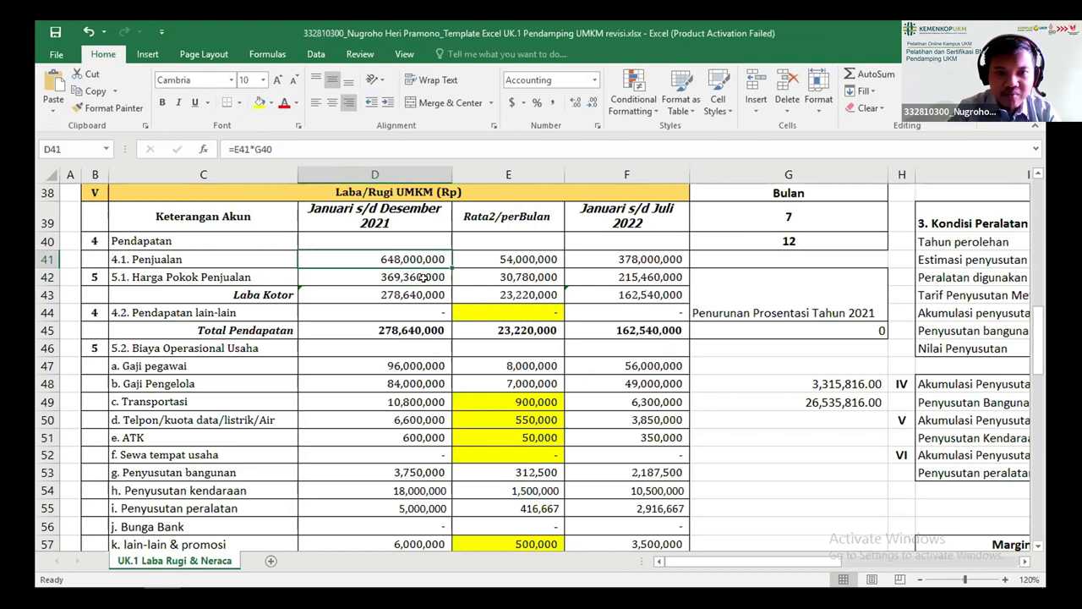
Fill the D42 formula up into the 2021 Penjualan cell D41, giving =E41*(100/(100+$G$45))*$G$40, and check its references
{"action": "left_click", "coordinate": [423, 276]}
{"action": "left_click_drag", "start_coordinate": [448, 288], "coordinate": [444, 257]}
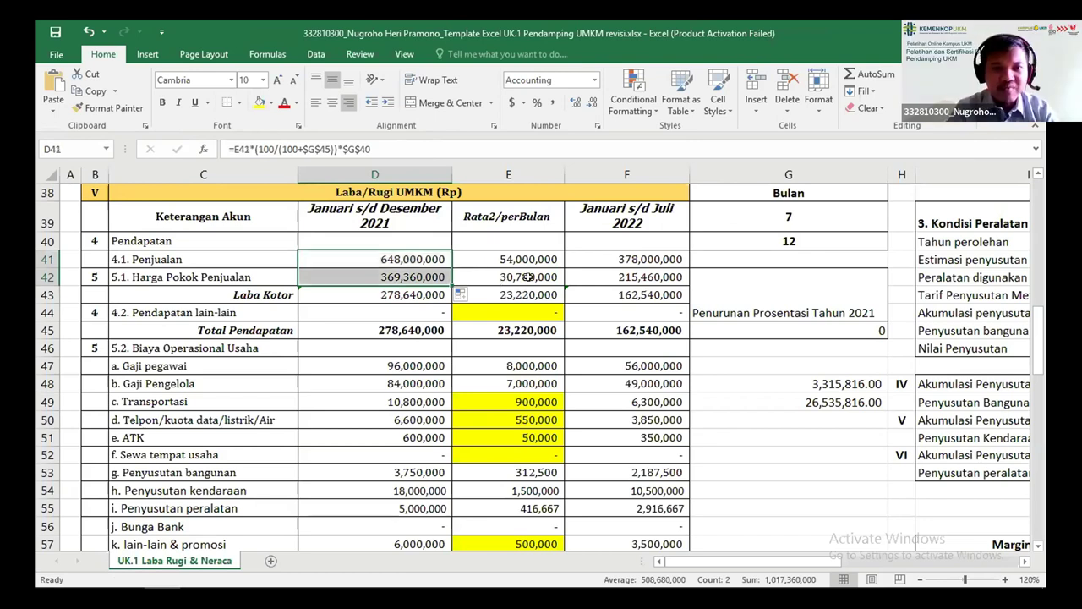
{"action": "left_click", "coordinate": [472, 277]}
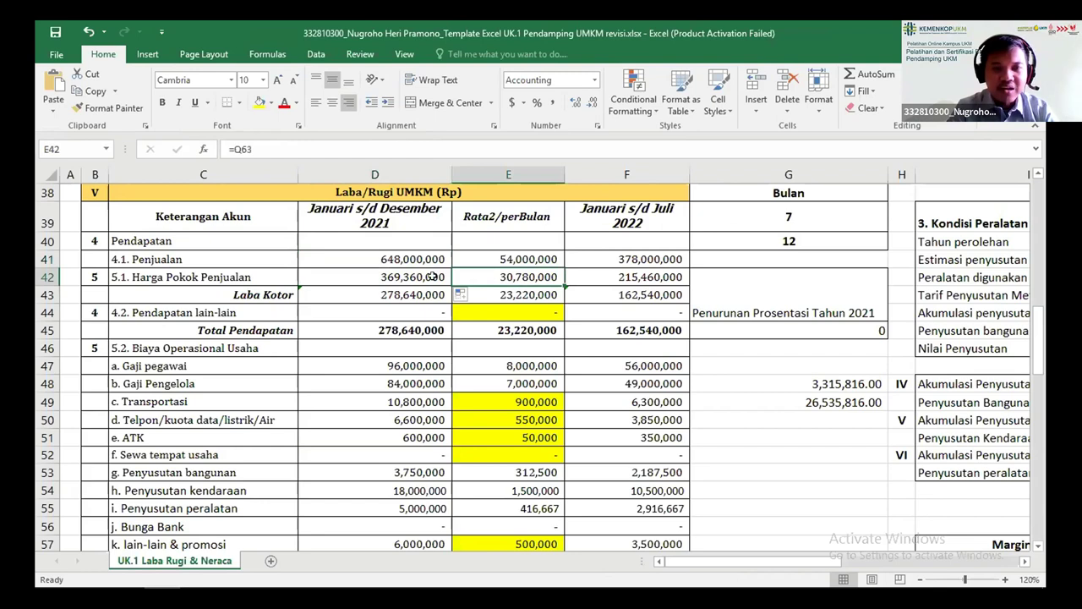
{"action": "left_click", "coordinate": [427, 258]}
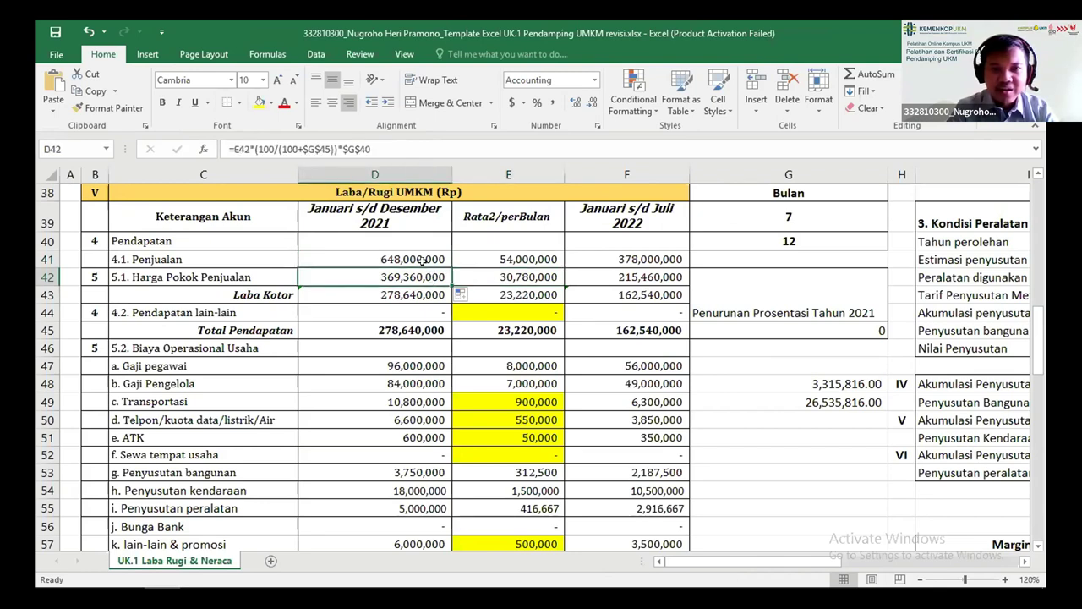
{"action": "double_click", "coordinate": [420, 258]}
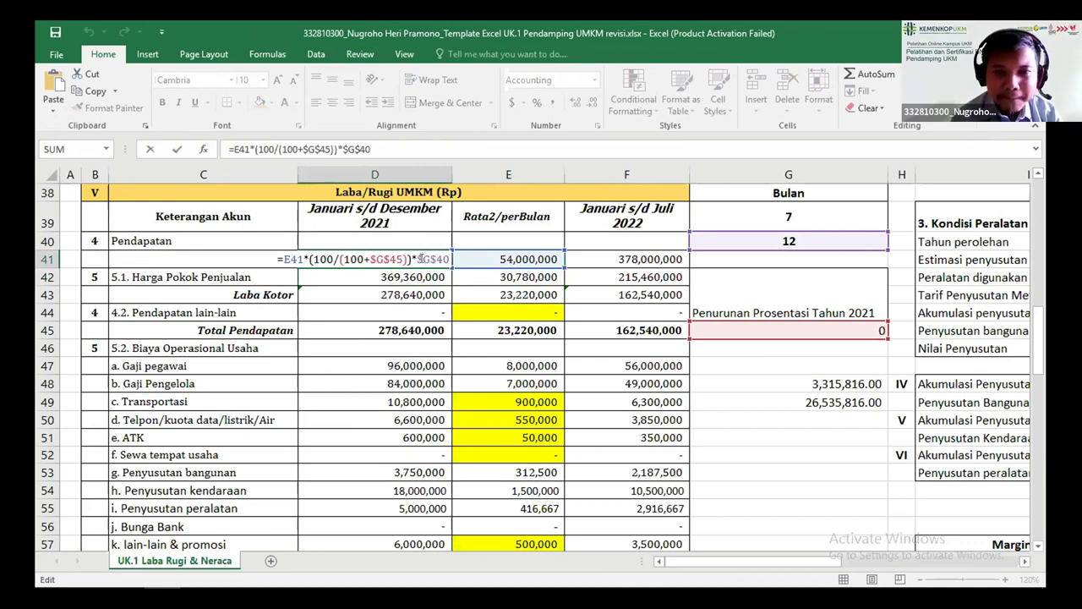
{"action": "key", "text": "Return"}
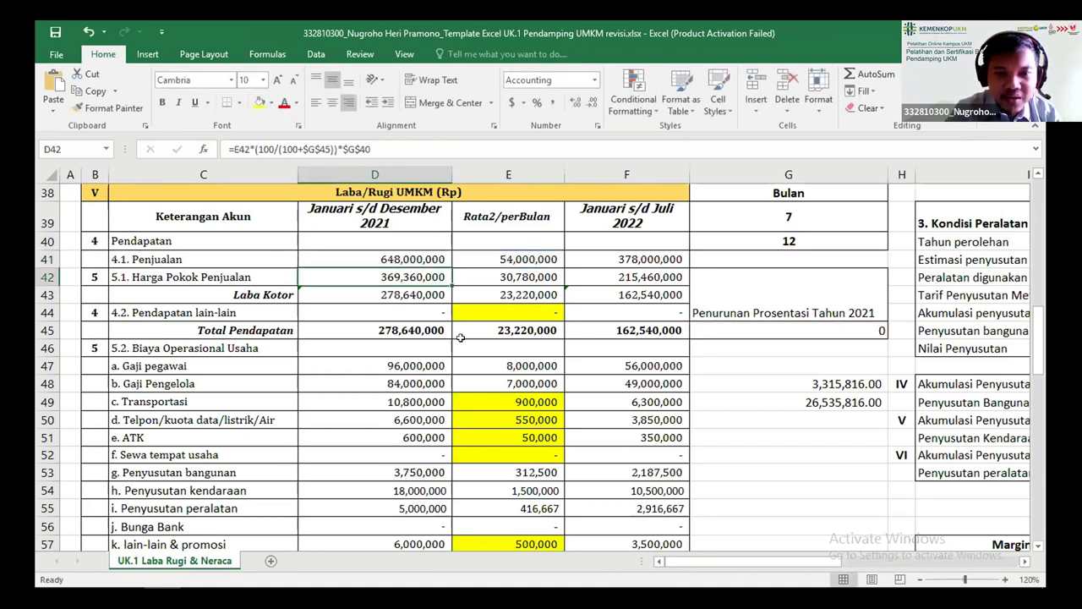
Inspect which cells the 2021 Laba bersih (sebelum pajak) formula in D59 subtracts, keeping the formula as it is
{"action": "scroll", "coordinate": [460, 336], "scroll_direction": "down", "scroll_amount": 2}
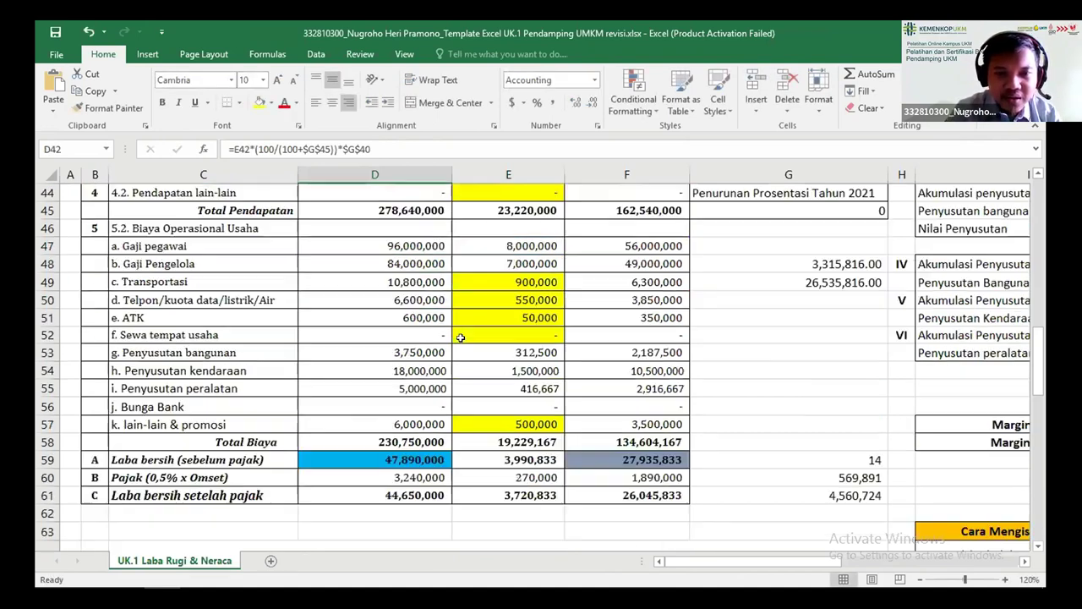
{"action": "left_click", "coordinate": [420, 460]}
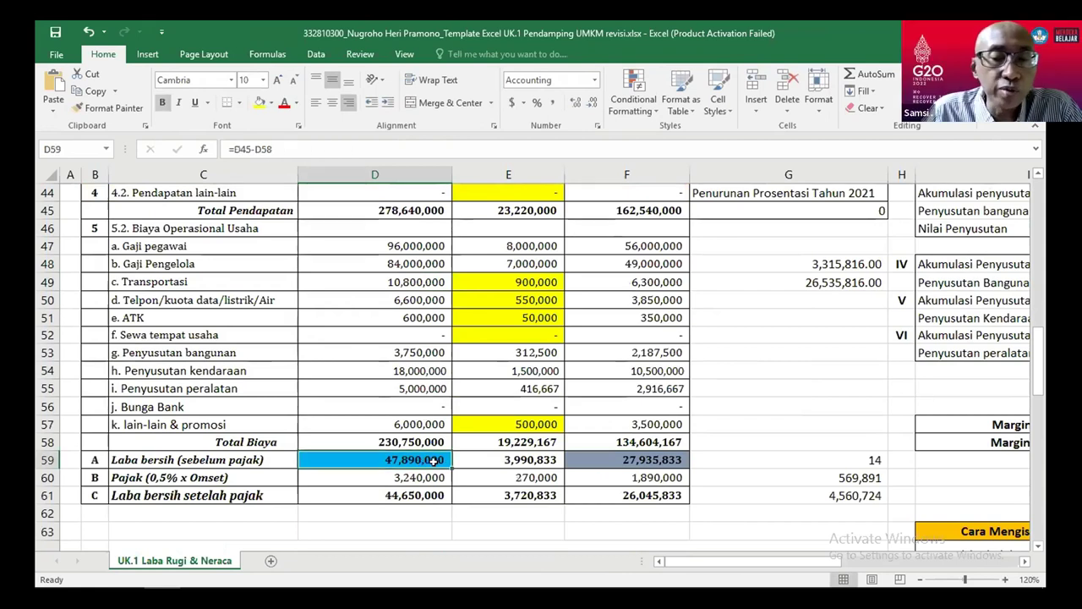
{"action": "double_click", "coordinate": [422, 459]}
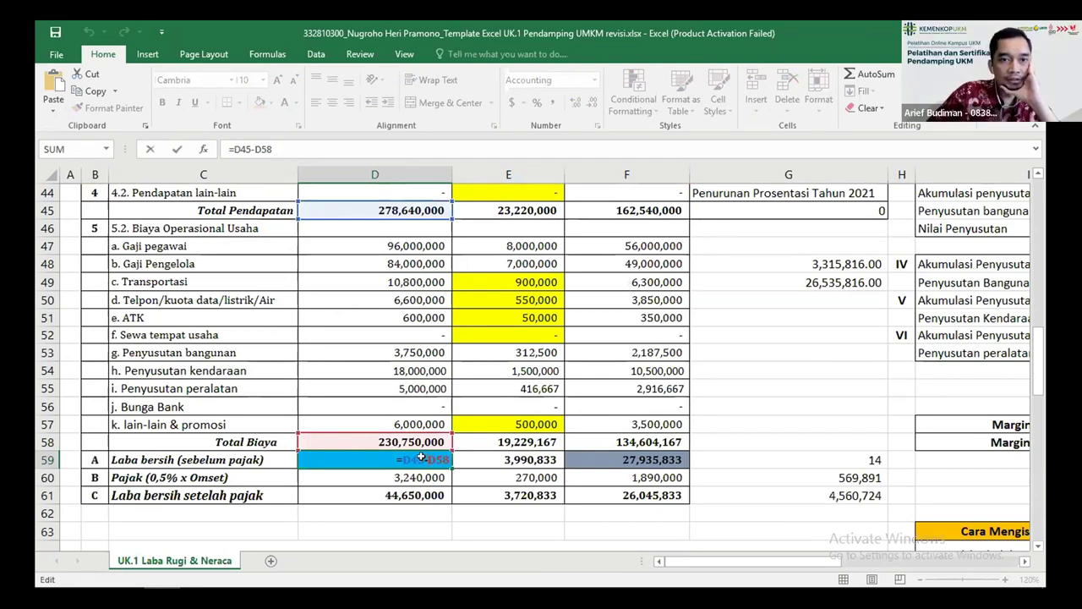
{"action": "key", "text": "Return"}
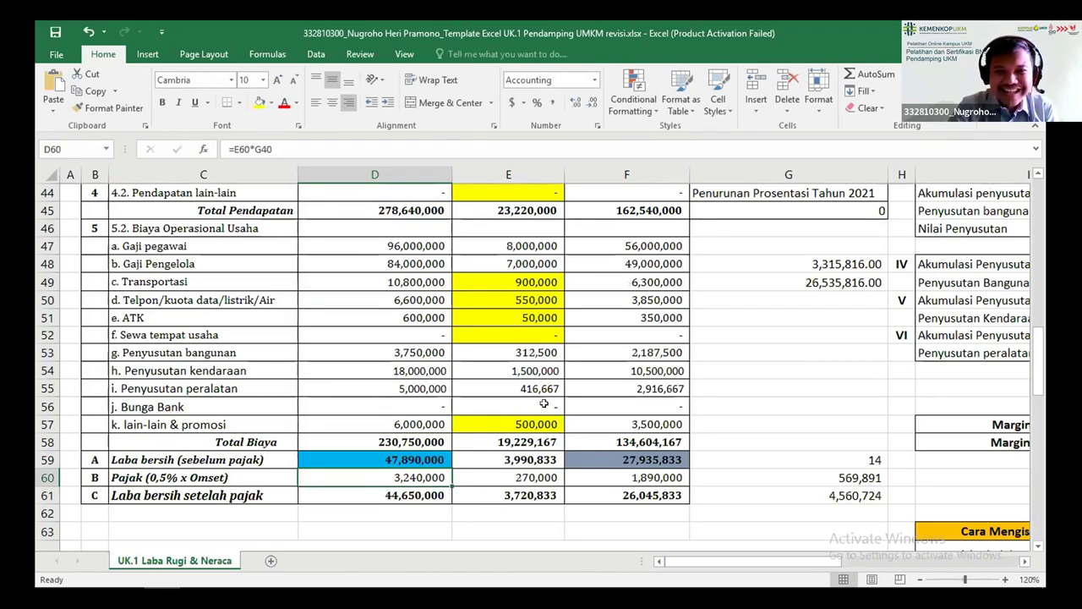
Review the profit and loss statement against the reduction percentage in G45 and the January to July 2022 Penjualan formula in F41
{"action": "scroll", "coordinate": [543, 403], "scroll_direction": "up", "scroll_amount": 1}
{"action": "scroll", "coordinate": [544, 405], "scroll_direction": "up", "scroll_amount": 2}
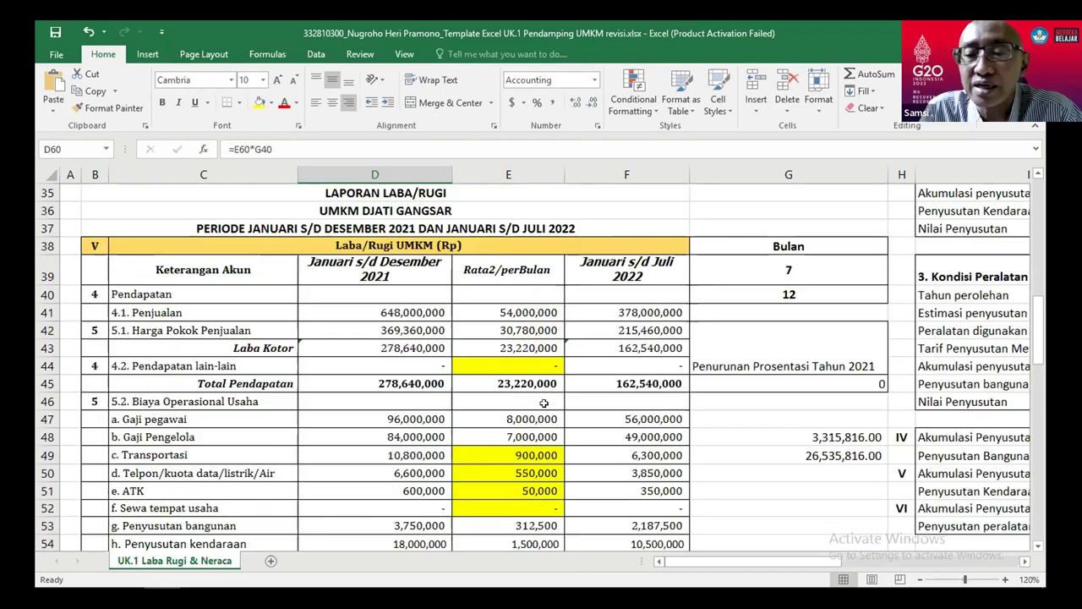
{"action": "scroll", "coordinate": [544, 405], "scroll_direction": "down", "scroll_amount": 3}
{"action": "scroll", "coordinate": [846, 276], "scroll_direction": "up", "scroll_amount": 1}
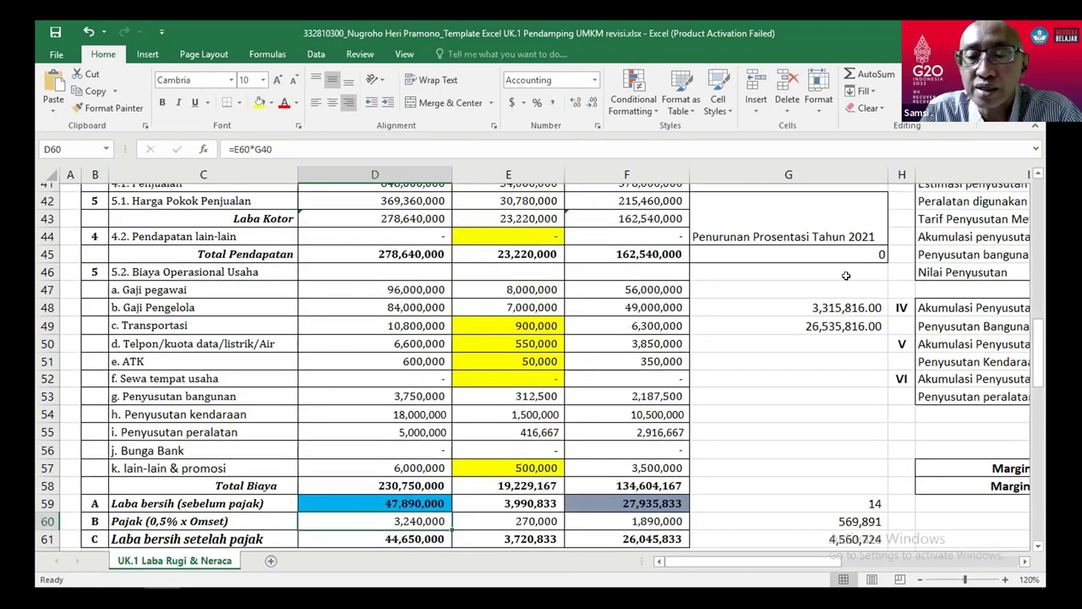
{"action": "scroll", "coordinate": [825, 285], "scroll_direction": "up", "scroll_amount": 1}
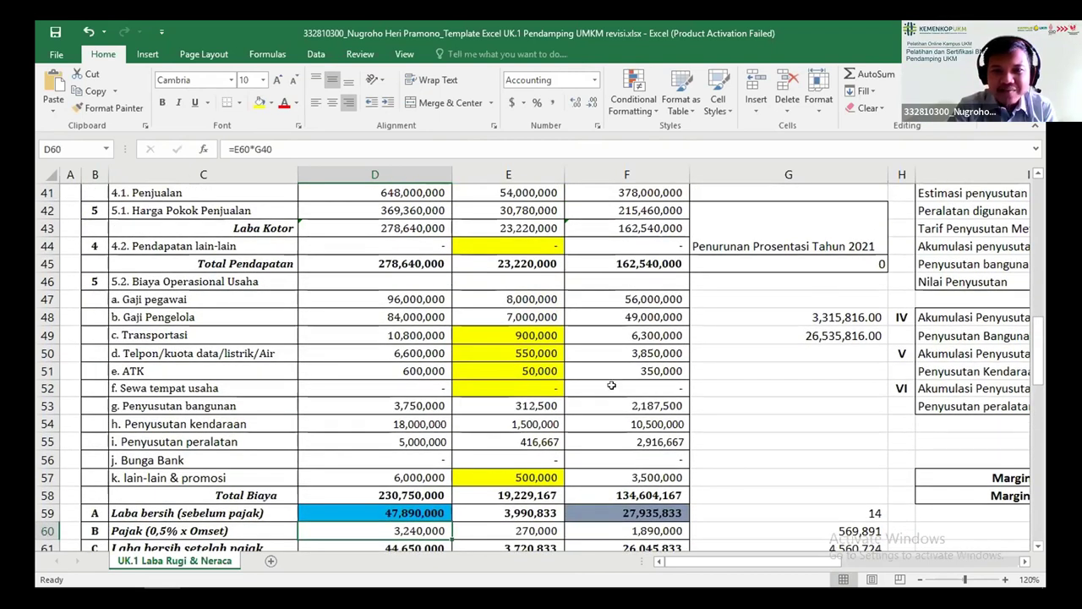
{"action": "left_click", "coordinate": [825, 265]}
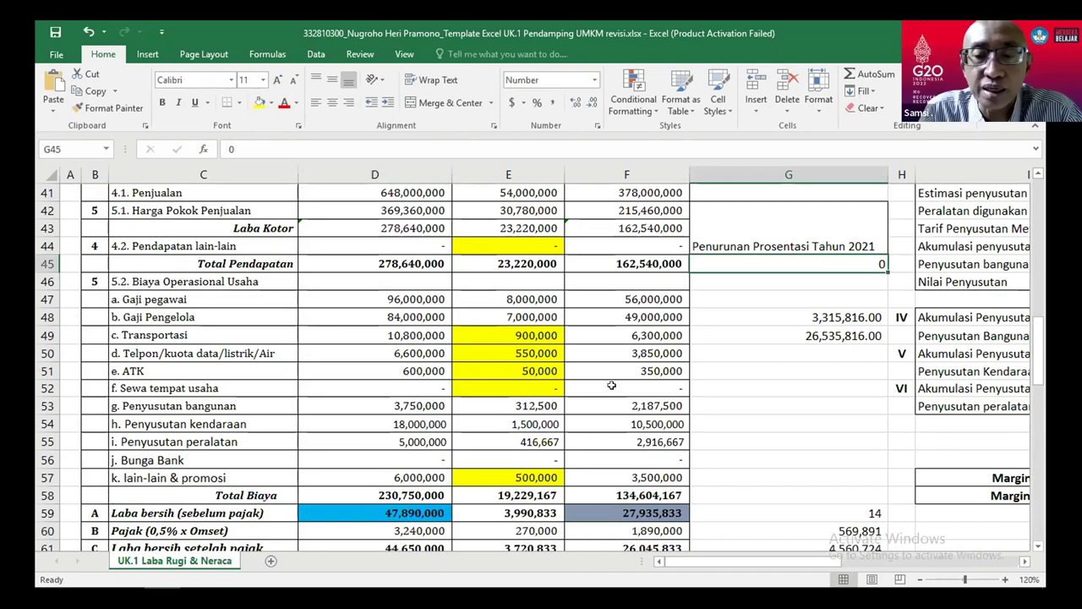
{"action": "scroll", "coordinate": [611, 386], "scroll_direction": "up", "scroll_amount": 2}
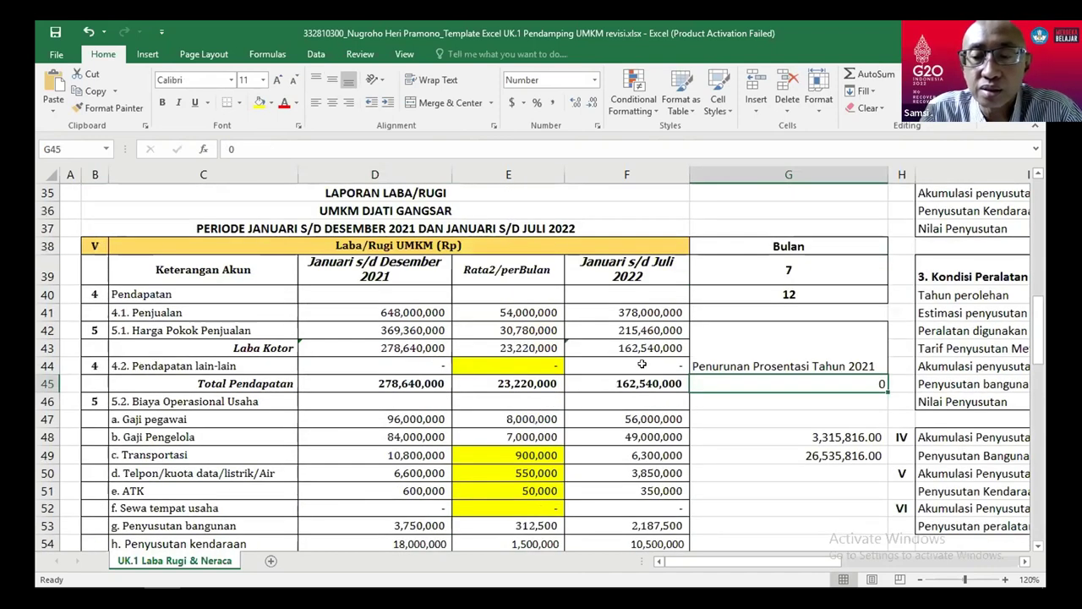
{"action": "left_click", "coordinate": [650, 314]}
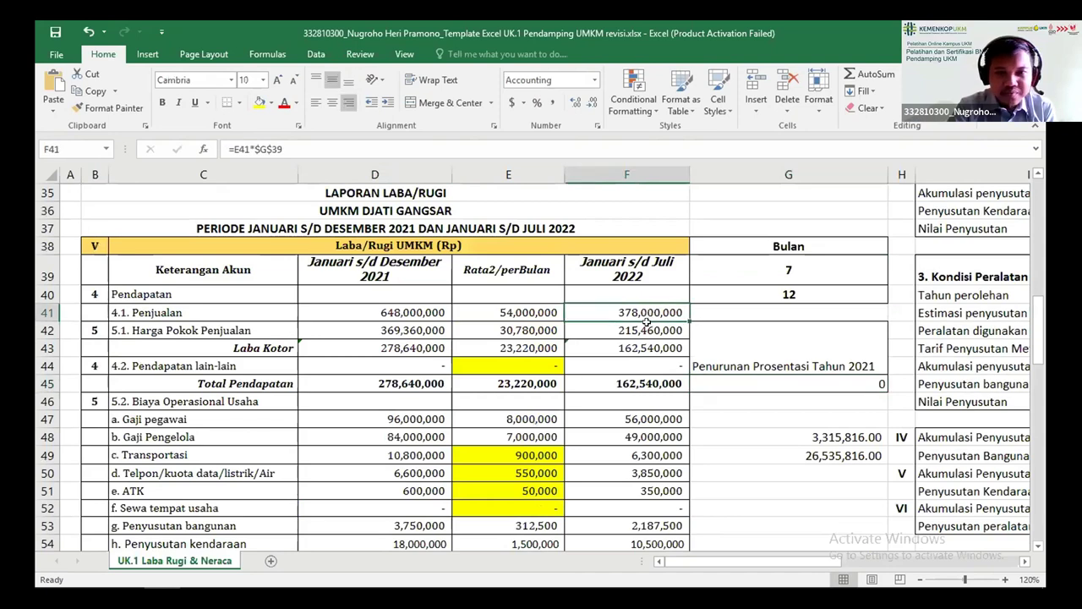
Check the formulas behind January to July 2022 Laba Kotor and Penjualan and the monthly average Harga Pokok Penjualan in E42
{"action": "left_click", "coordinate": [645, 347]}
{"action": "left_click", "coordinate": [657, 312]}
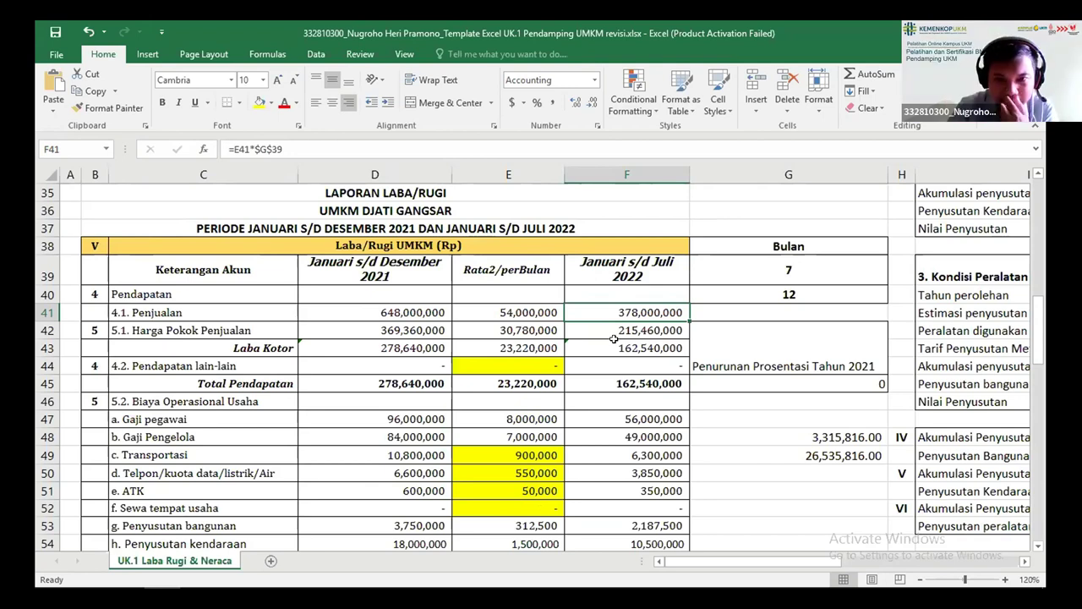
{"action": "left_click", "coordinate": [536, 327]}
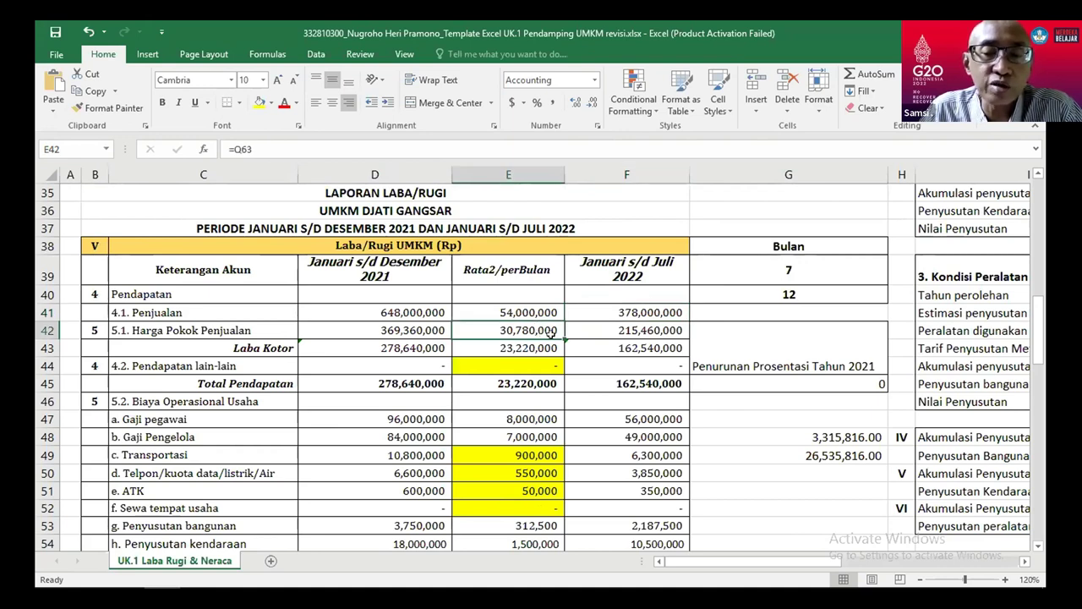
{"action": "scroll", "coordinate": [607, 339], "scroll_direction": "down", "scroll_amount": 1}
{"action": "scroll", "coordinate": [607, 340], "scroll_direction": "down", "scroll_amount": 1}
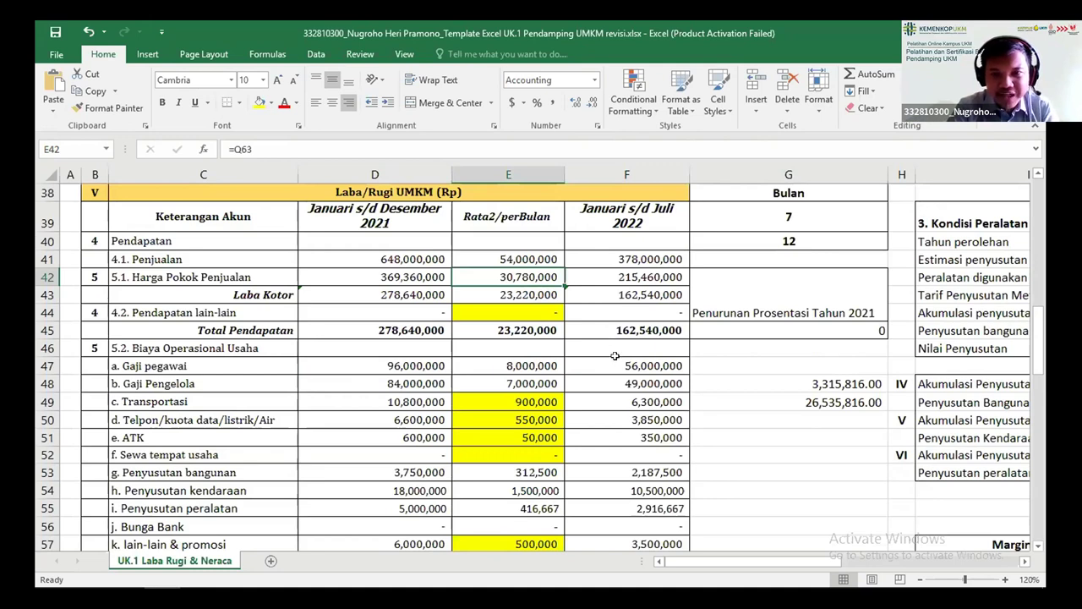
{"action": "scroll", "coordinate": [621, 384], "scroll_direction": "up", "scroll_amount": 1}
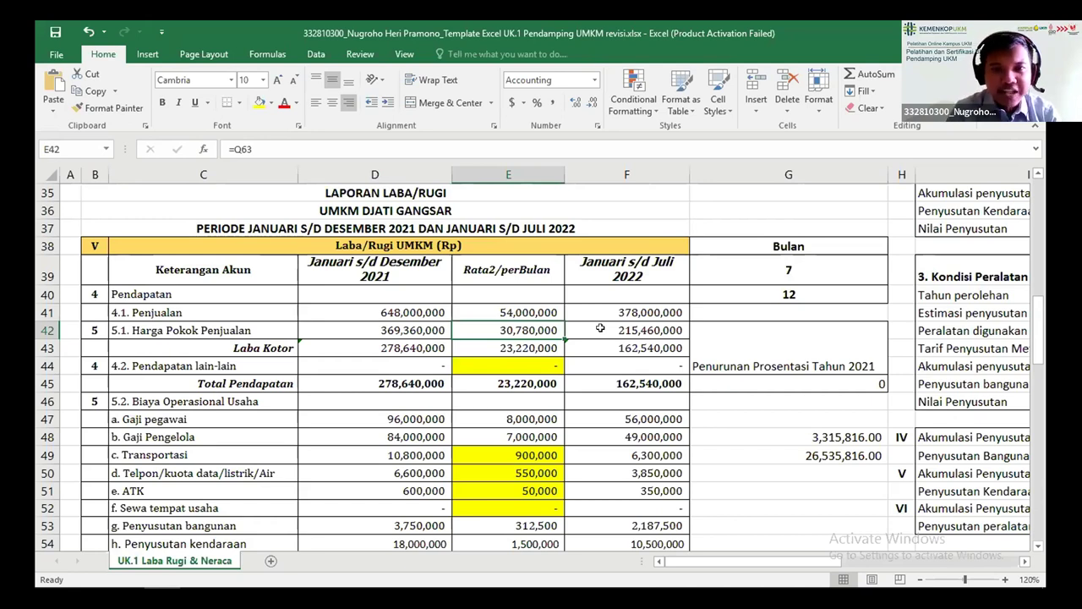
Check the 31 July 2022 Persediaan Barang entry in E11 of the balance sheet
{"action": "scroll", "coordinate": [599, 327], "scroll_direction": "up", "scroll_amount": 1}
{"action": "scroll", "coordinate": [599, 328], "scroll_direction": "up", "scroll_amount": 9}
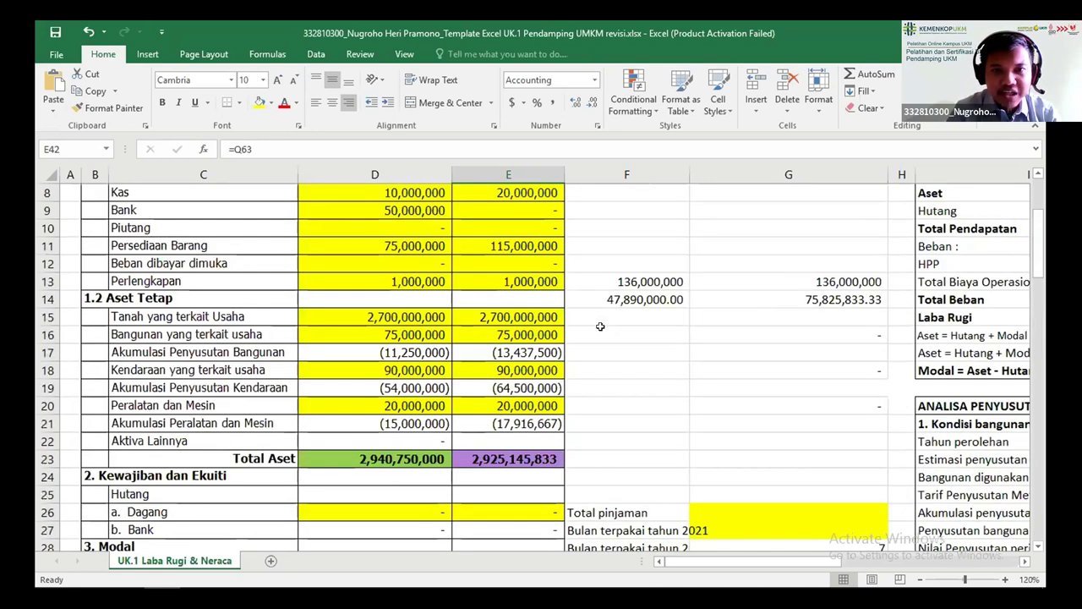
{"action": "scroll", "coordinate": [532, 363], "scroll_direction": "up", "scroll_amount": 2}
{"action": "left_click", "coordinate": [525, 370]}
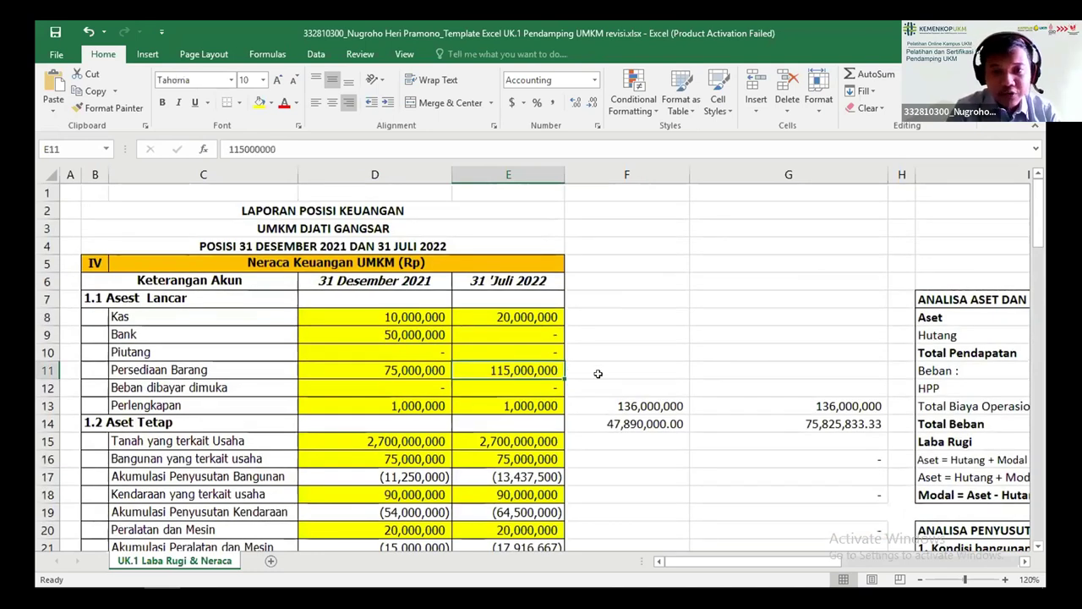
Review the balance sheet totals against the profit and loss statement, from Penjualan through operating costs to Laba bersih setelah pajak
{"action": "scroll", "coordinate": [598, 374], "scroll_direction": "down", "scroll_amount": 1}
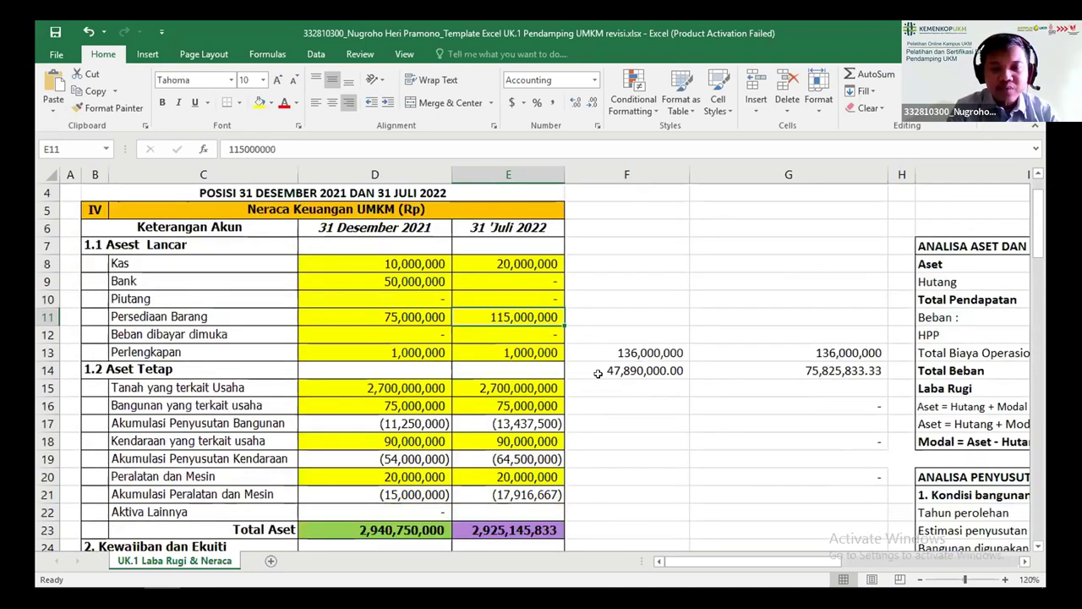
{"action": "scroll", "coordinate": [599, 375], "scroll_direction": "down", "scroll_amount": 3}
{"action": "scroll", "coordinate": [659, 417], "scroll_direction": "down", "scroll_amount": 5}
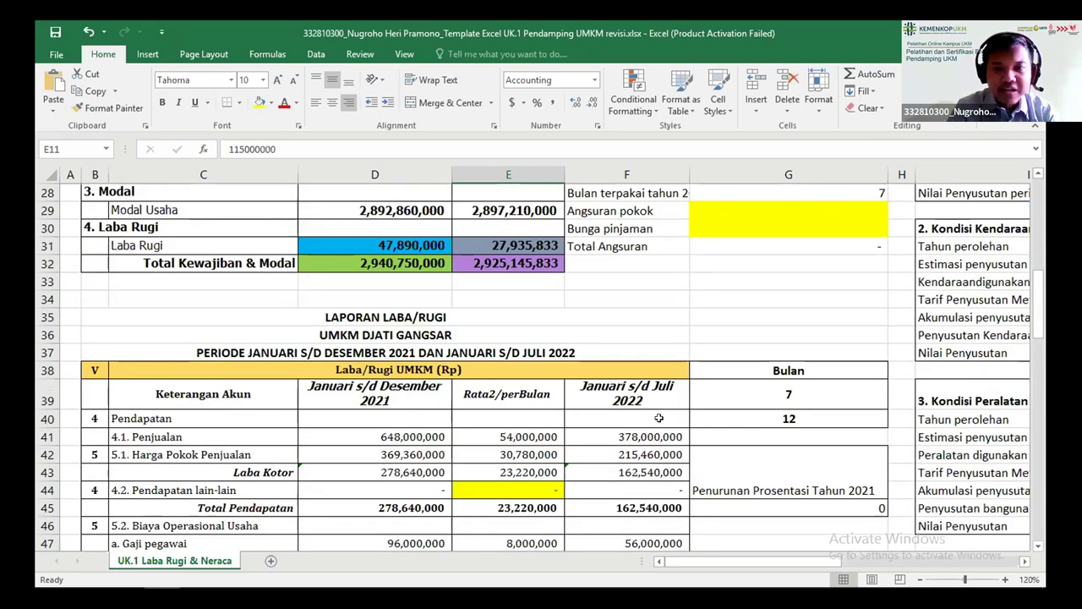
{"action": "scroll", "coordinate": [660, 416], "scroll_direction": "down", "scroll_amount": 2}
{"action": "scroll", "coordinate": [660, 417], "scroll_direction": "down", "scroll_amount": 4}
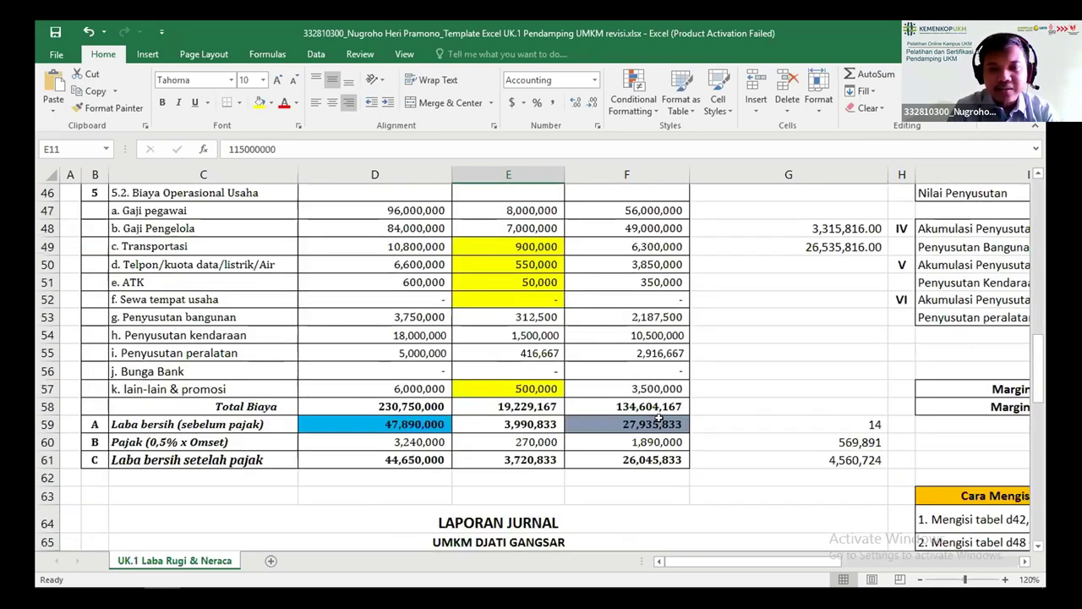
{"action": "scroll", "coordinate": [660, 416], "scroll_direction": "down", "scroll_amount": 4}
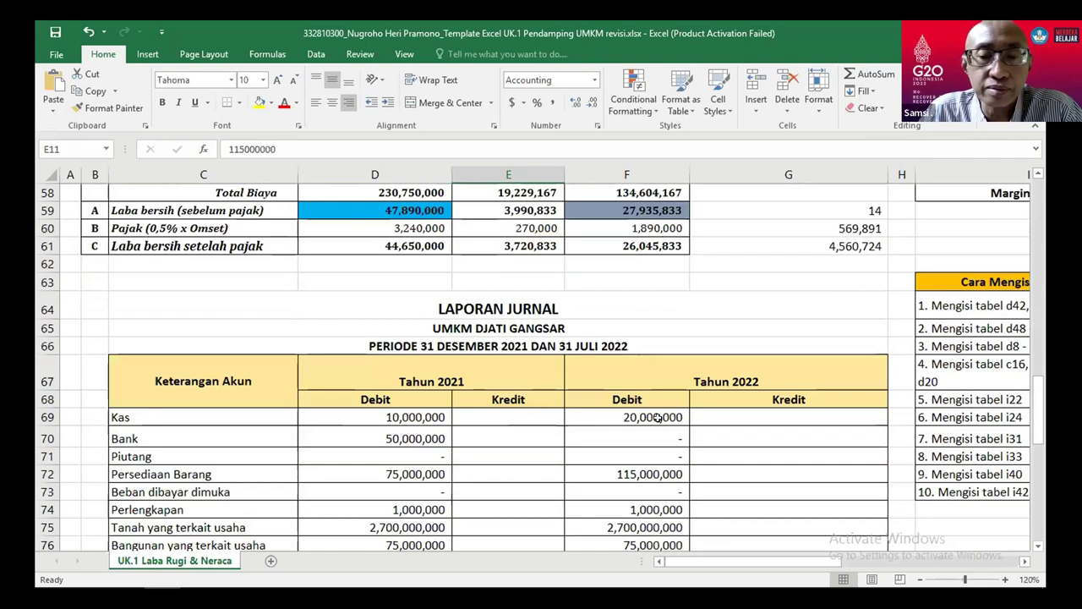
{"action": "scroll", "coordinate": [657, 417], "scroll_direction": "up", "scroll_amount": 3}
{"action": "scroll", "coordinate": [657, 417], "scroll_direction": "up", "scroll_amount": 5}
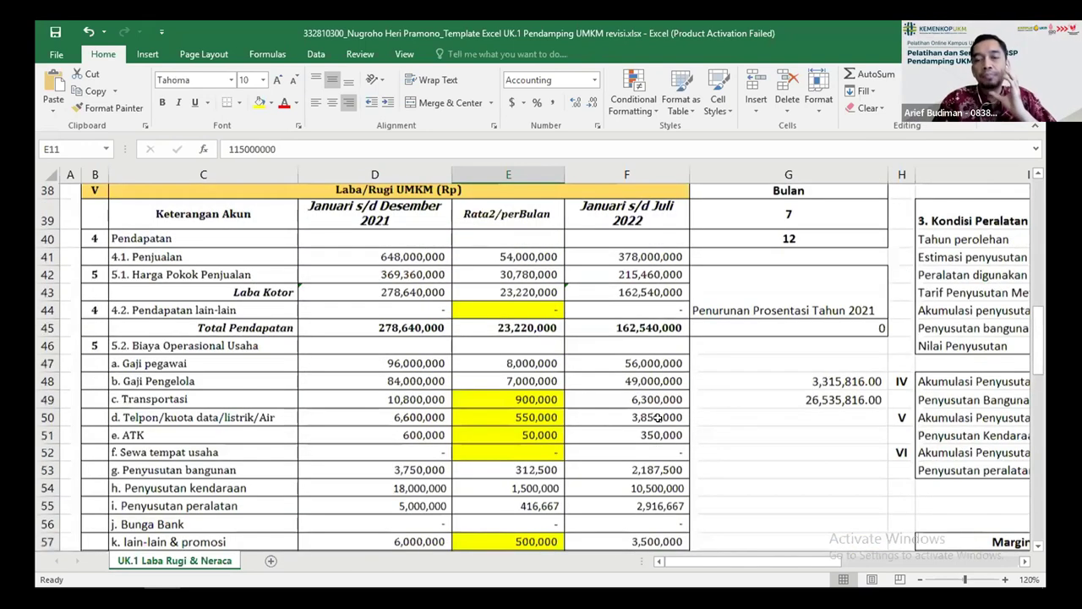
{"action": "scroll", "coordinate": [657, 417], "scroll_direction": "down", "scroll_amount": 1}
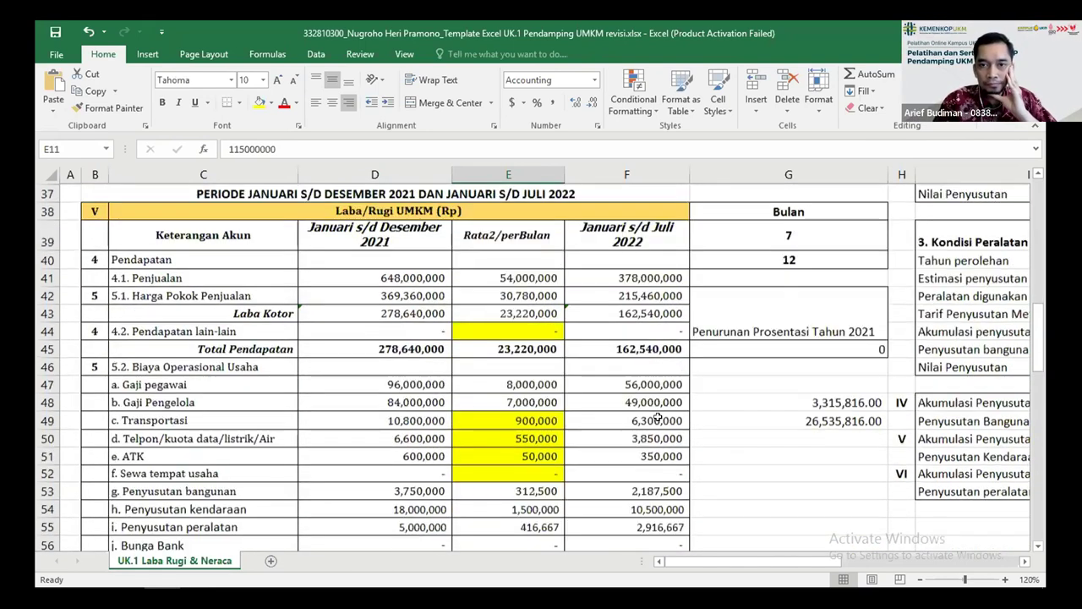
{"action": "scroll", "coordinate": [657, 416], "scroll_direction": "down", "scroll_amount": 2}
{"action": "scroll", "coordinate": [657, 417], "scroll_direction": "down", "scroll_amount": 3}
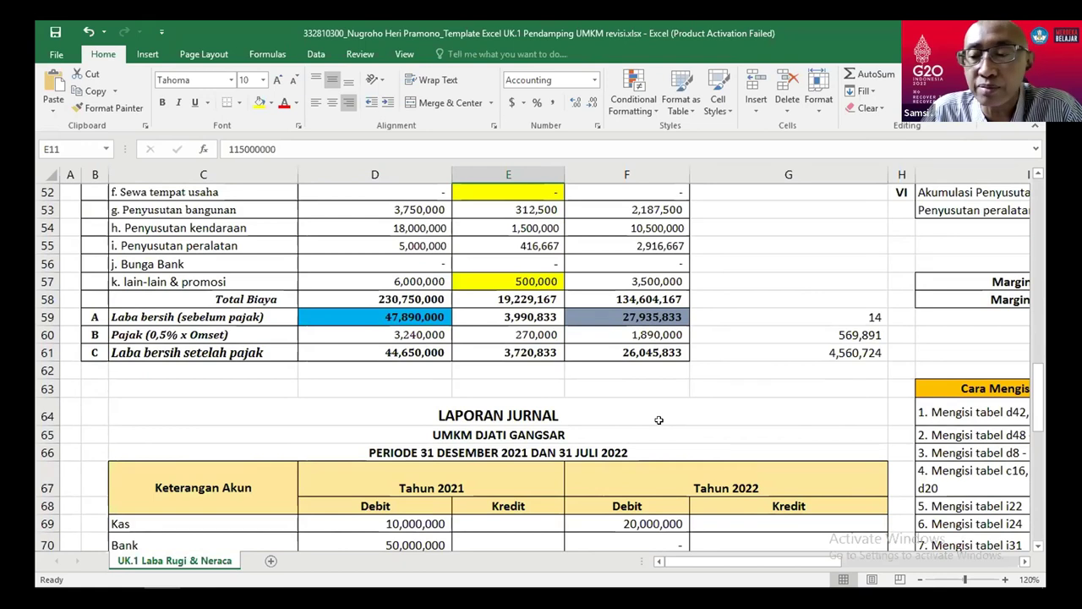
{"action": "scroll", "coordinate": [879, 324], "scroll_direction": "up", "scroll_amount": 5}
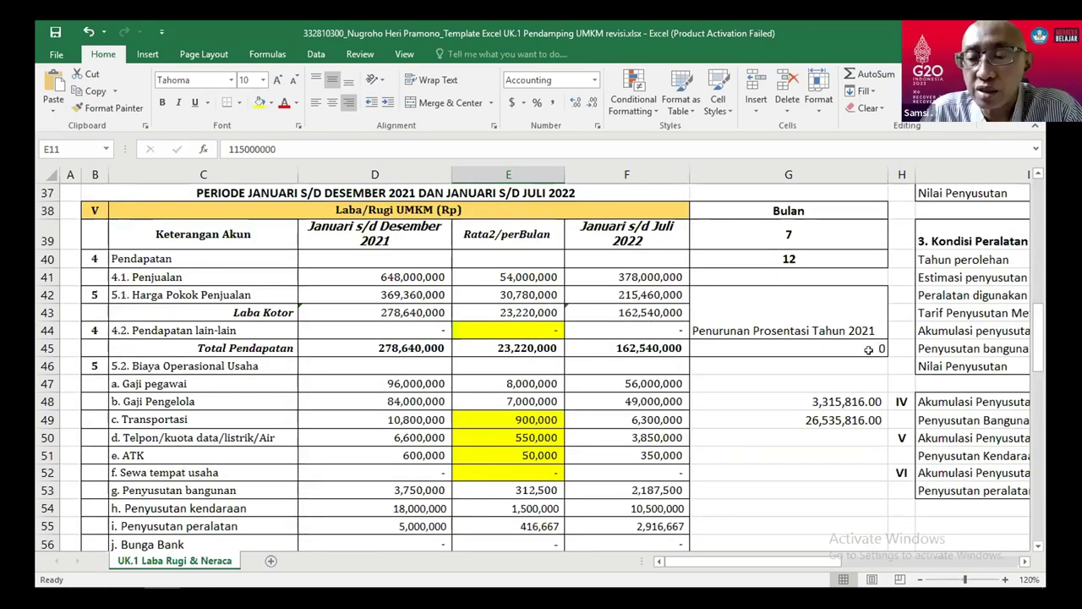
{"action": "type", "text": "("}
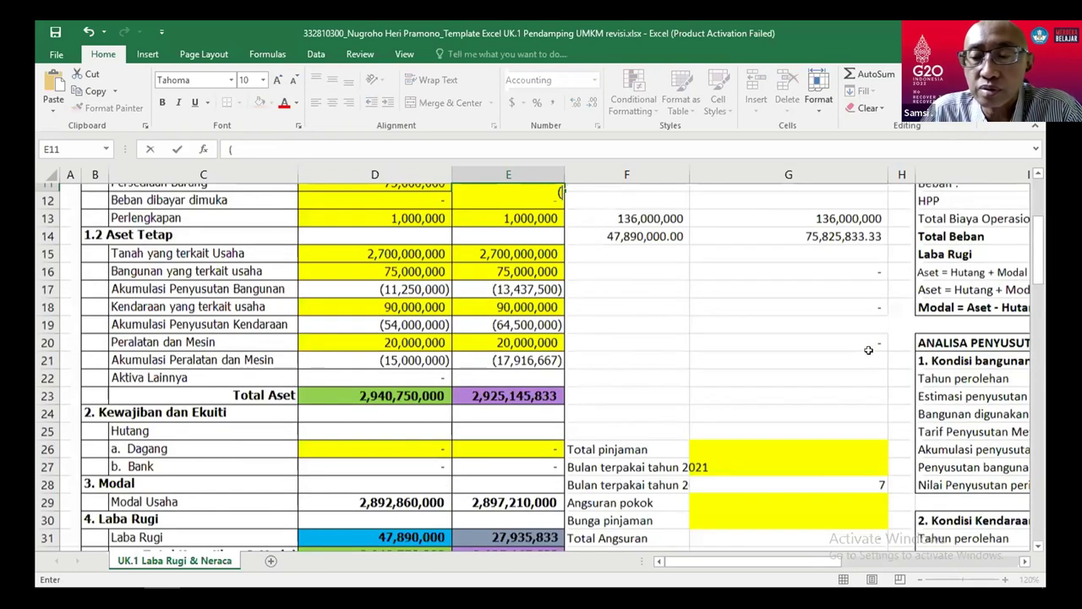
{"action": "scroll", "coordinate": [870, 364], "scroll_direction": "down", "scroll_amount": 3}
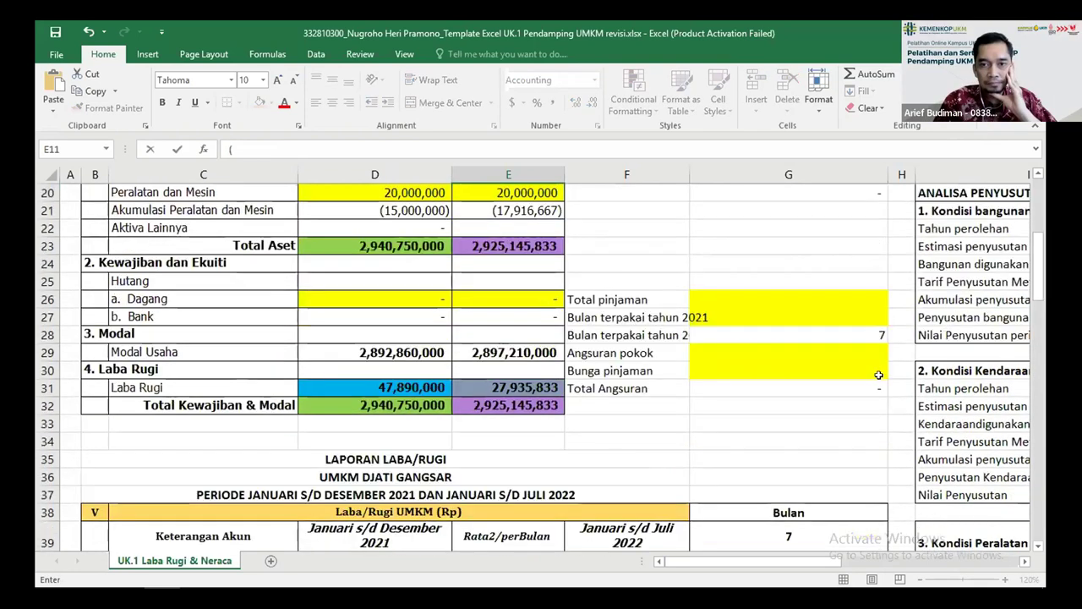
{"action": "scroll", "coordinate": [879, 334], "scroll_direction": "up", "scroll_amount": 4}
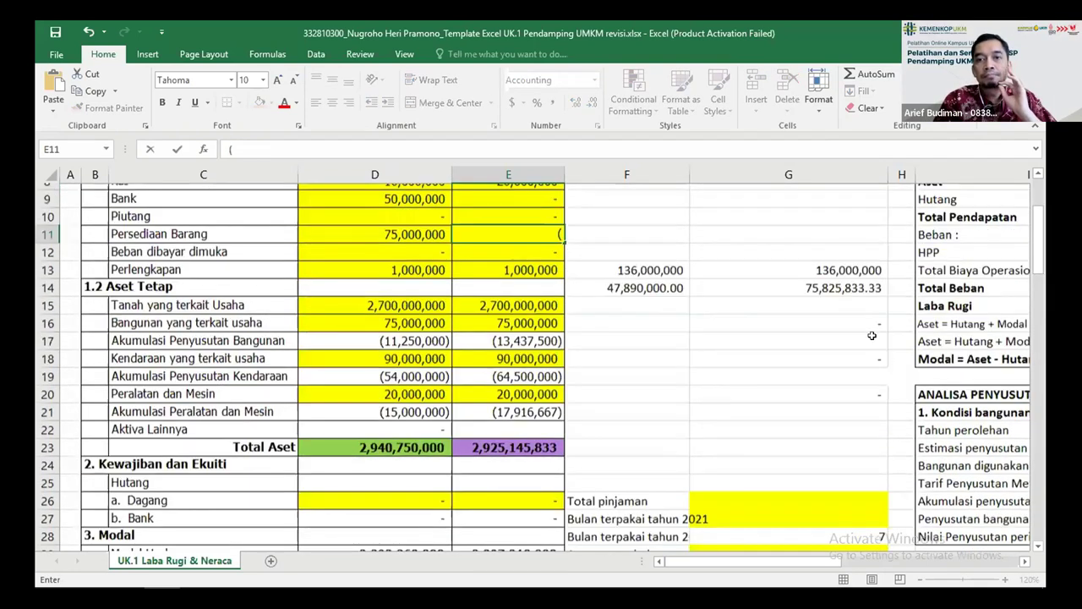
{"action": "scroll", "coordinate": [871, 363], "scroll_direction": "up", "scroll_amount": 1}
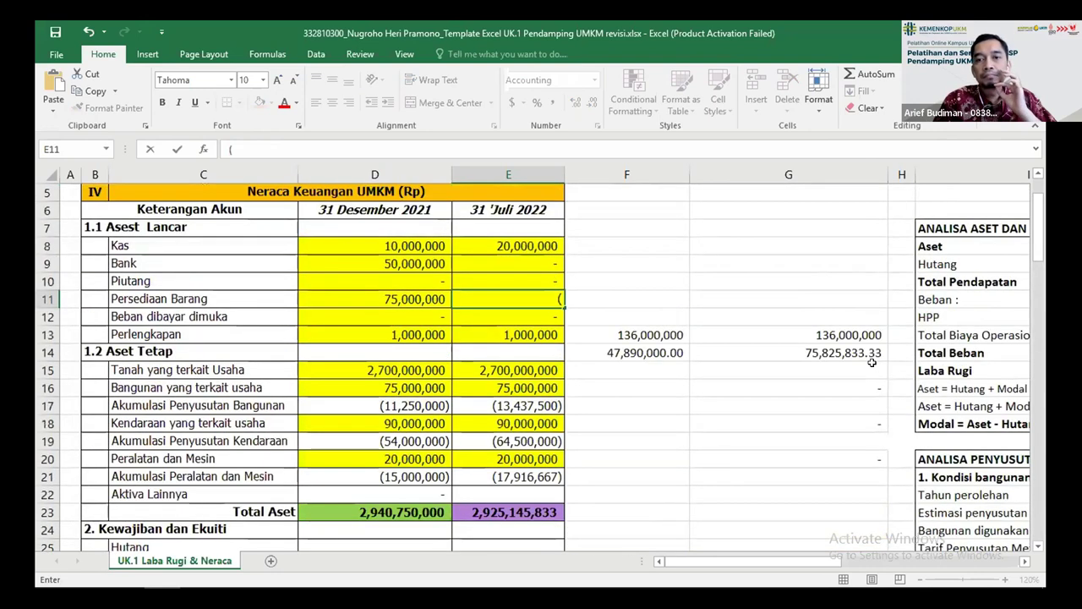
{"action": "scroll", "coordinate": [872, 363], "scroll_direction": "up", "scroll_amount": 2}
{"action": "scroll", "coordinate": [612, 413], "scroll_direction": "down", "scroll_amount": 6}
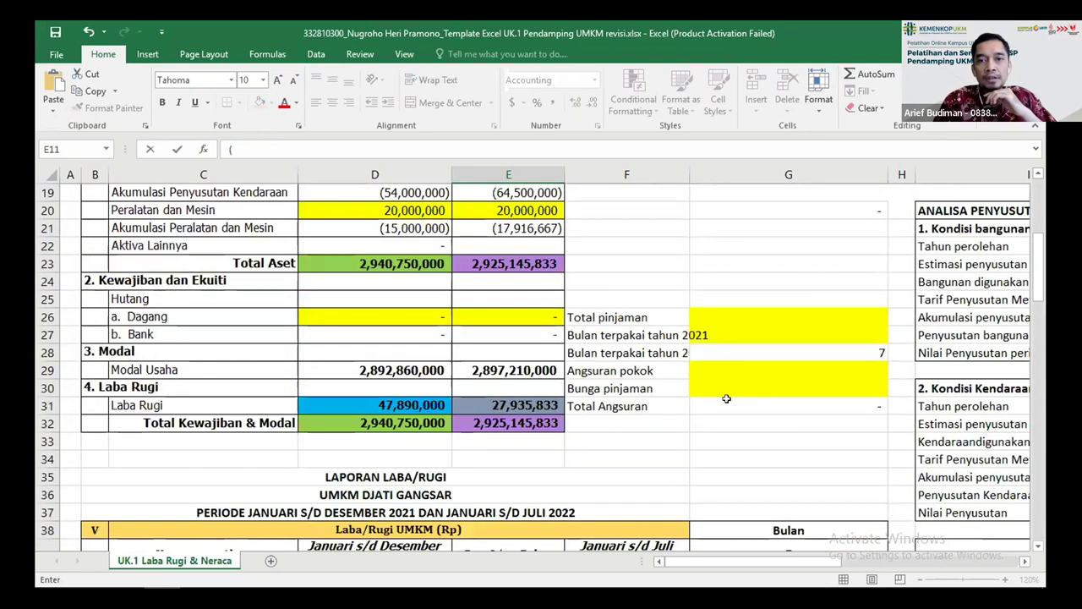
{"action": "scroll", "coordinate": [726, 398], "scroll_direction": "up", "scroll_amount": 3}
{"action": "scroll", "coordinate": [825, 169], "scroll_direction": "up", "scroll_amount": 3}
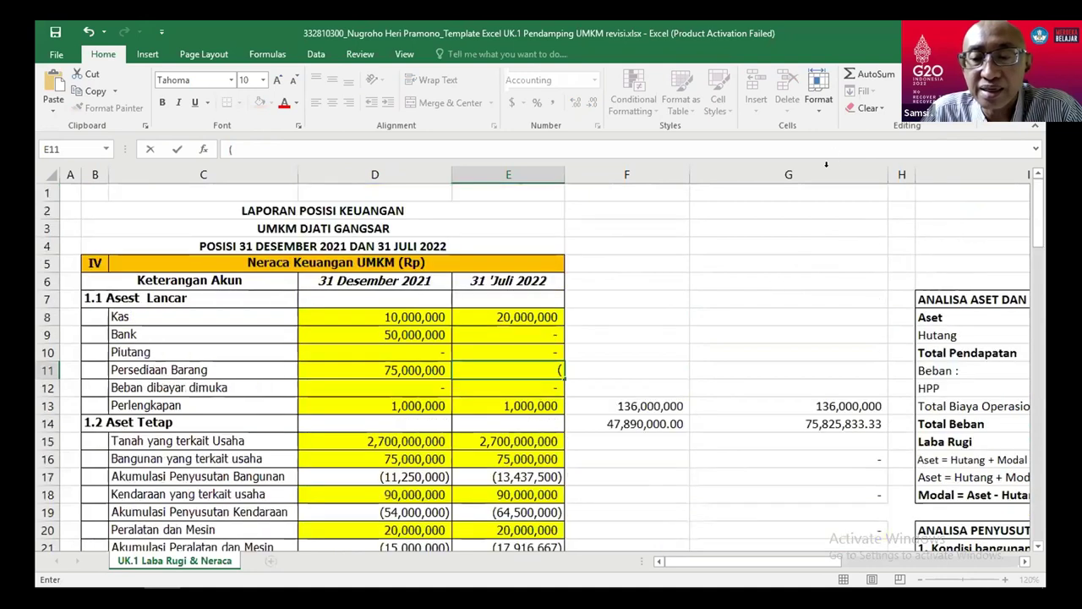
{"action": "scroll", "coordinate": [797, 426], "scroll_direction": "down", "scroll_amount": 2}
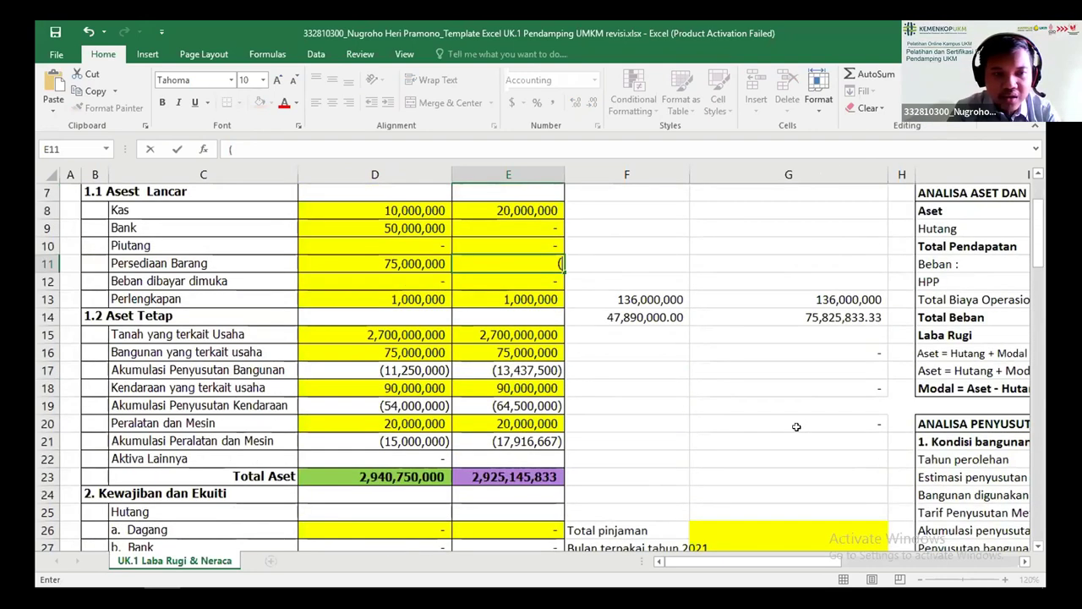
{"action": "scroll", "coordinate": [796, 426], "scroll_direction": "down", "scroll_amount": 3}
{"action": "scroll", "coordinate": [200, 443], "scroll_direction": "down", "scroll_amount": 5}
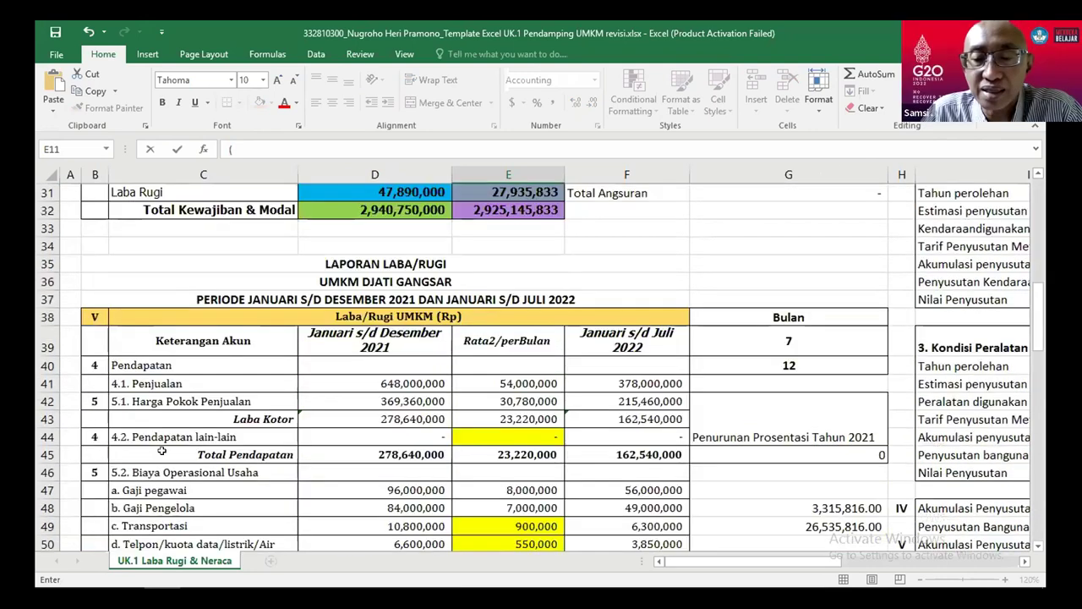
Set the 2021 reduction percentage in G45 to -5 and review the resulting costs and net profit
{"action": "left_click", "coordinate": [870, 448]}
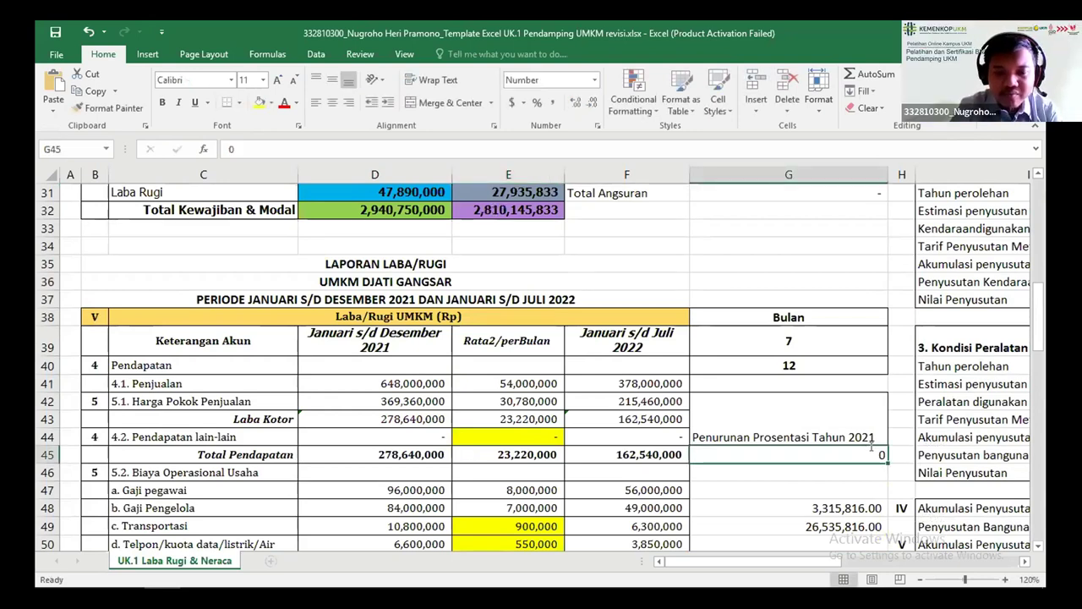
{"action": "type", "text": "-5"}
{"action": "key", "text": "Return"}
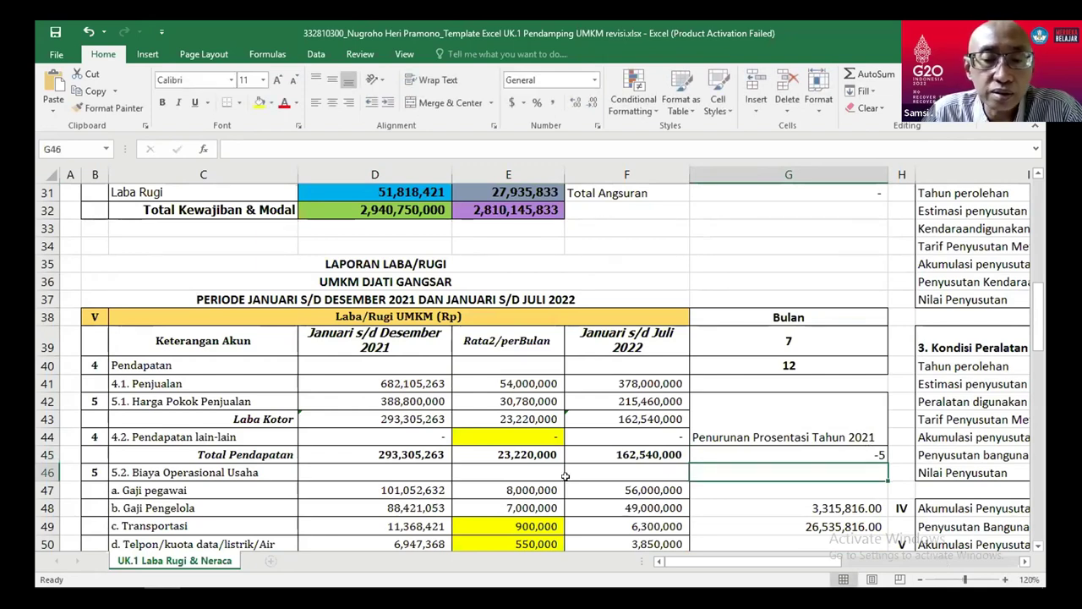
{"action": "scroll", "coordinate": [565, 475], "scroll_direction": "down", "scroll_amount": 2}
{"action": "scroll", "coordinate": [565, 475], "scroll_direction": "down", "scroll_amount": 3}
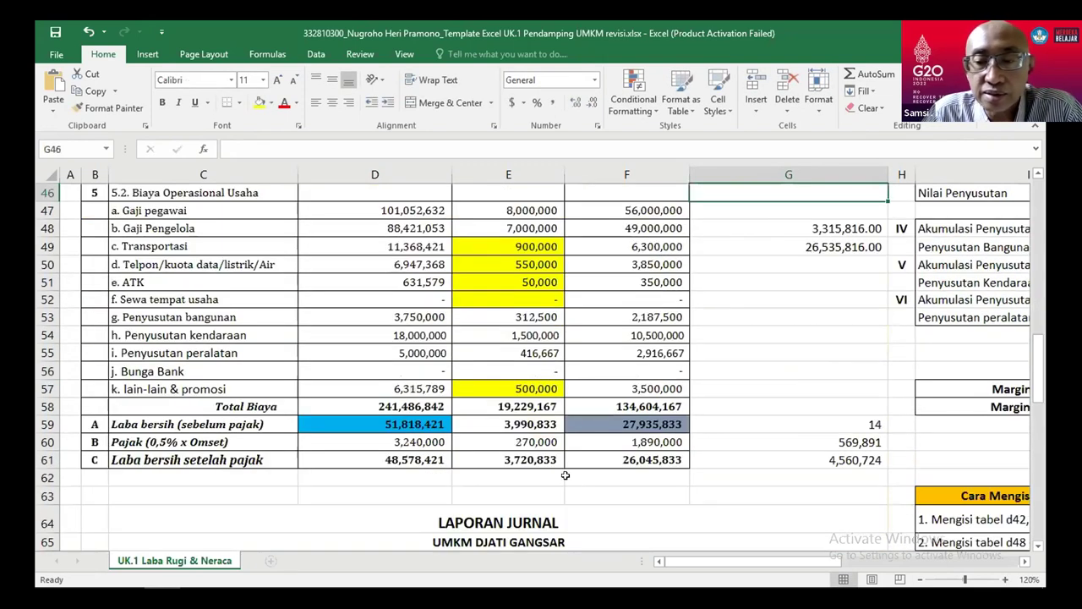
Replace the stray bracket in the 31 July 2022 Persediaan Barang cell E11 with 0
{"action": "scroll", "coordinate": [565, 475], "scroll_direction": "up", "scroll_amount": 2}
{"action": "scroll", "coordinate": [565, 475], "scroll_direction": "up", "scroll_amount": 8}
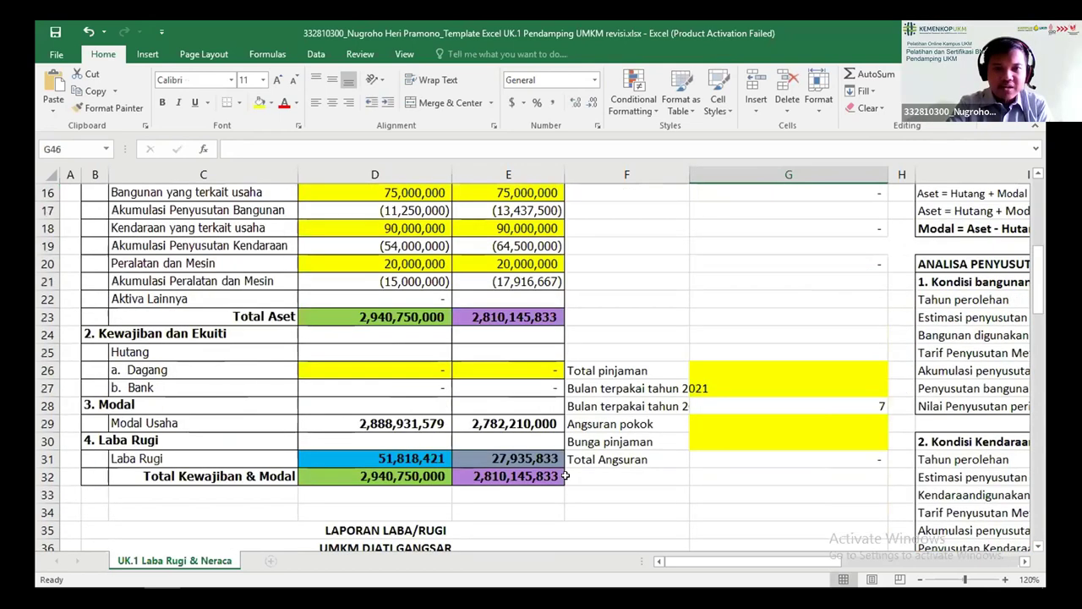
{"action": "scroll", "coordinate": [565, 475], "scroll_direction": "up", "scroll_amount": 4}
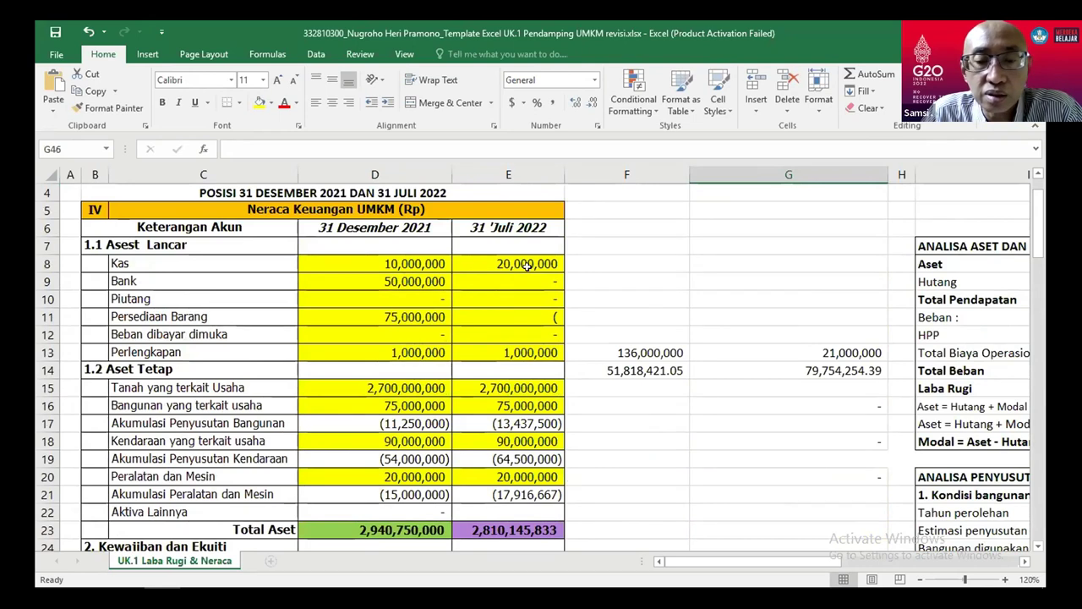
{"action": "left_click", "coordinate": [545, 322]}
{"action": "type", "text": "(0)"}
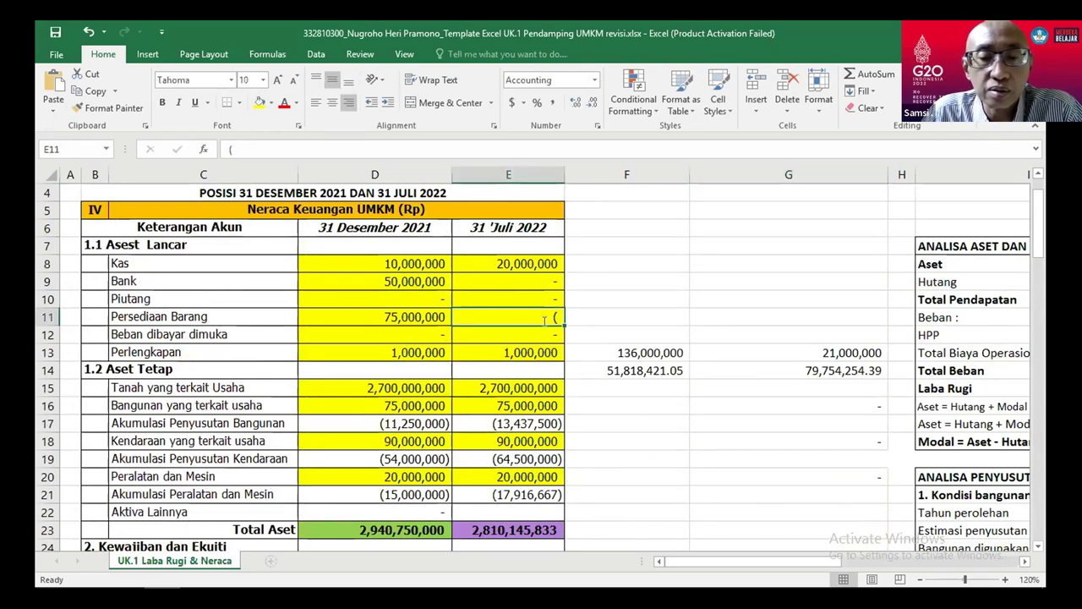
{"action": "key", "text": "Return"}
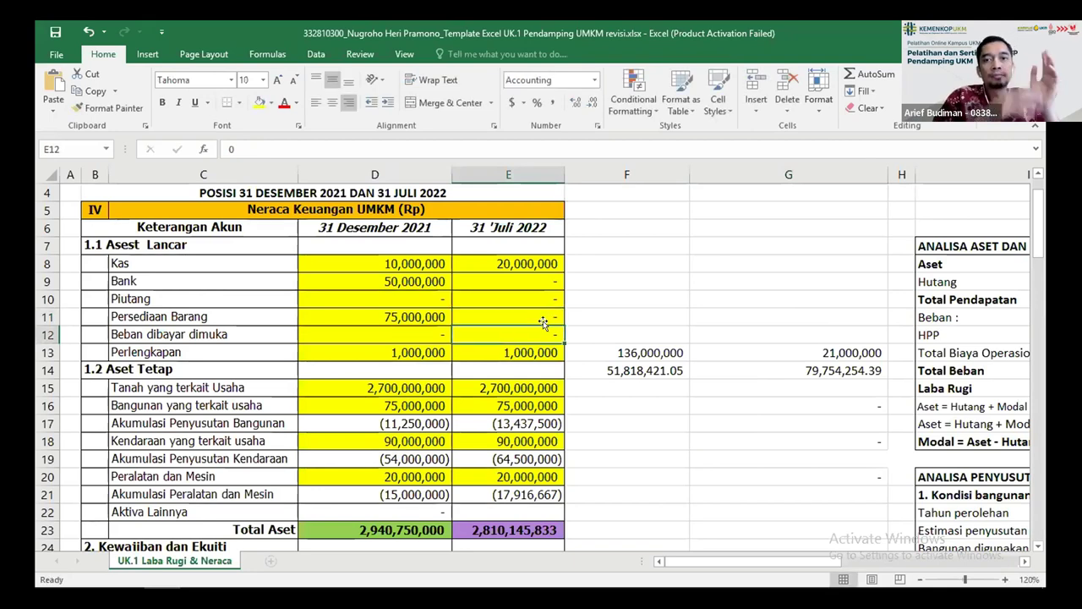
{"action": "left_click", "coordinate": [541, 313]}
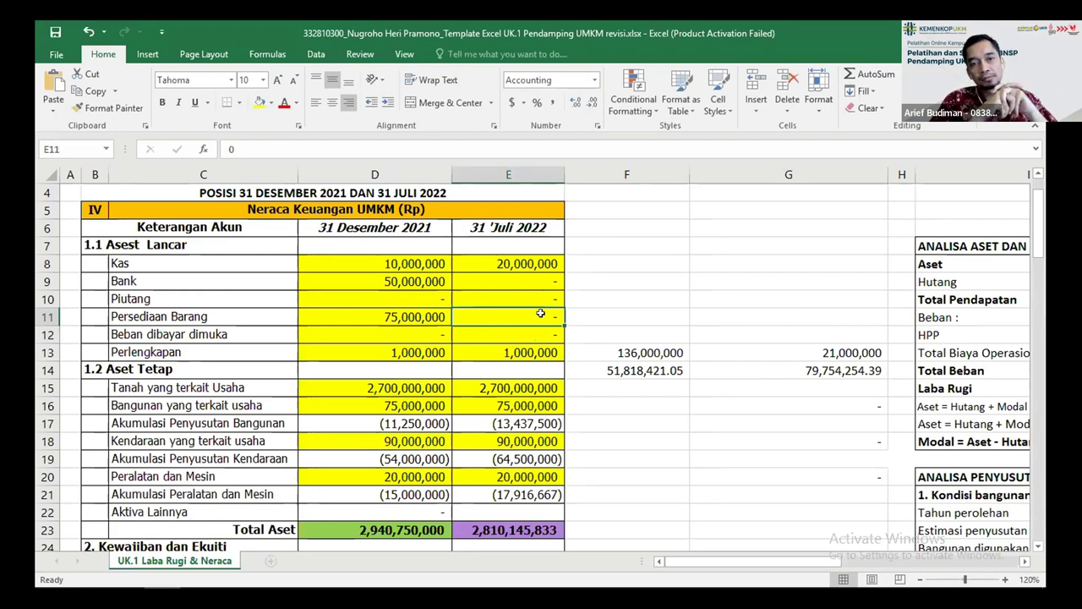
Set the 31 July 2022 Persediaan Barang in E11 to 115000000
{"action": "left_click", "coordinate": [521, 262]}
{"action": "left_click", "coordinate": [528, 281]}
{"action": "left_click", "coordinate": [528, 324]}
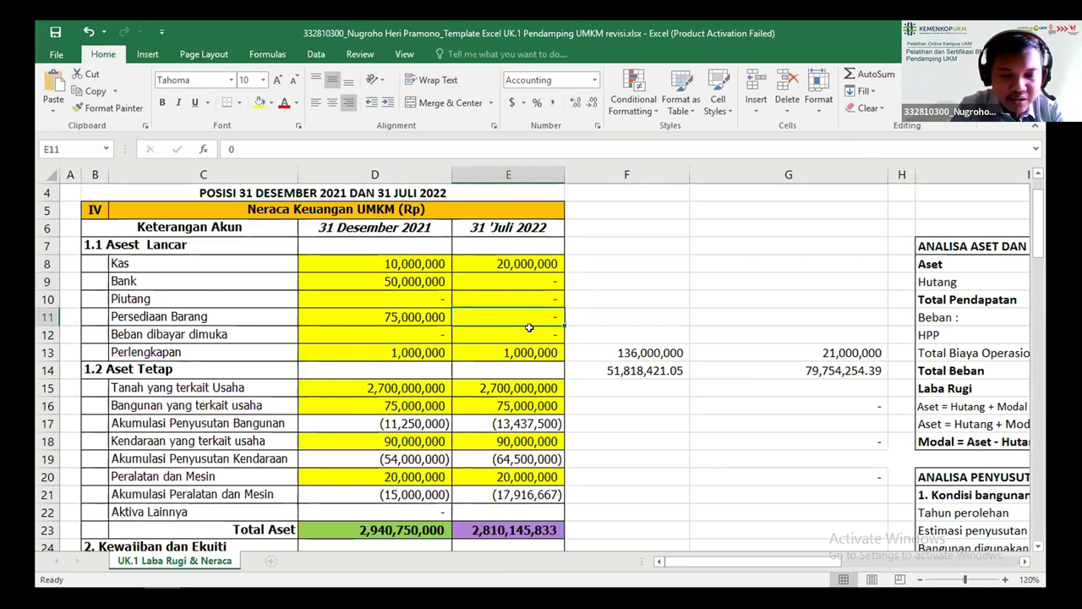
{"action": "type", "text": "1150"}
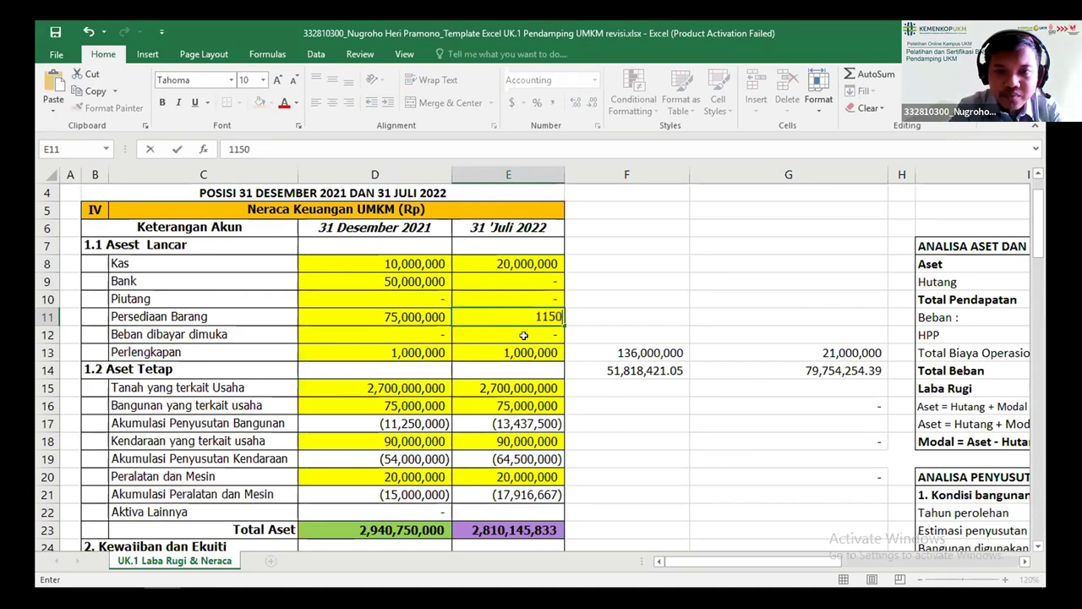
{"action": "type", "text": "00000"}
{"action": "key", "text": "Return"}
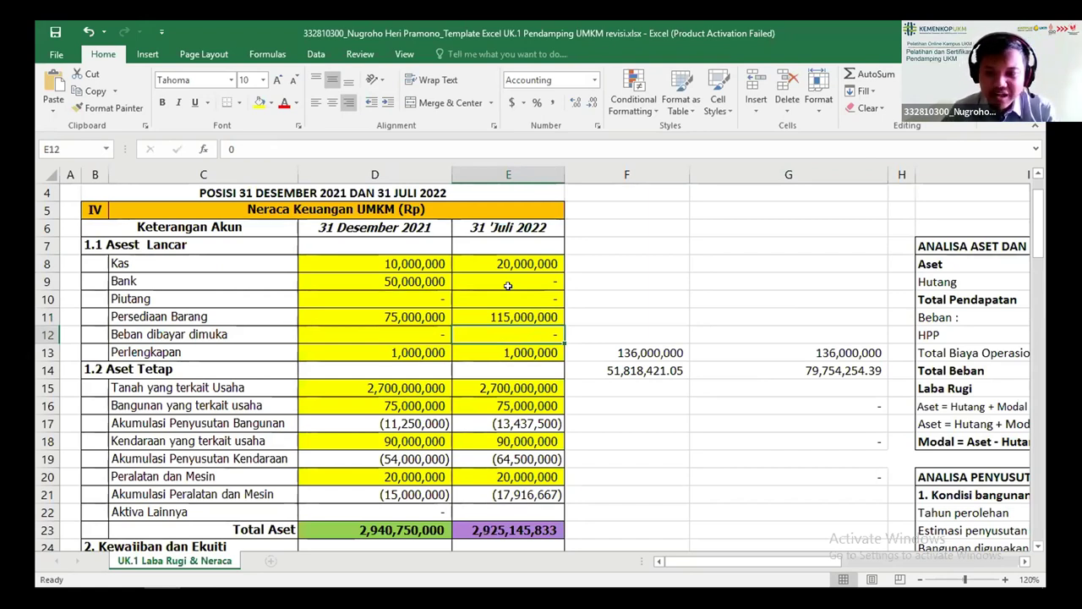
Check the Persediaan Barang entry in E11 and inspect the formula in helper cell F14 beside the balance sheet
{"action": "left_click", "coordinate": [512, 315]}
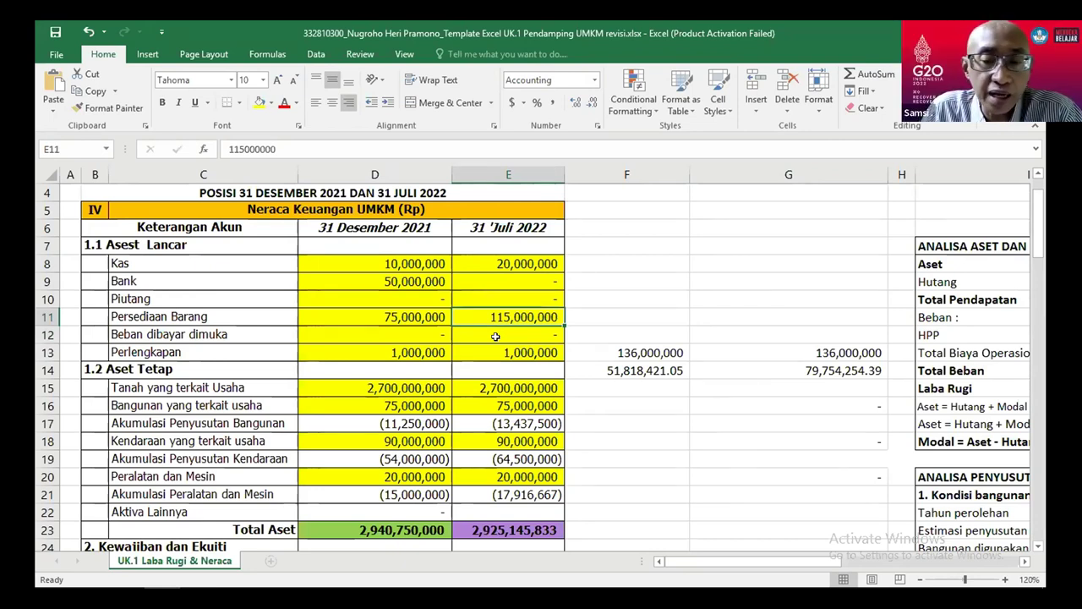
{"action": "key", "text": "Down"}
{"action": "key", "text": "Right"}
{"action": "key", "text": "Down"}
{"action": "key", "text": "Down"}
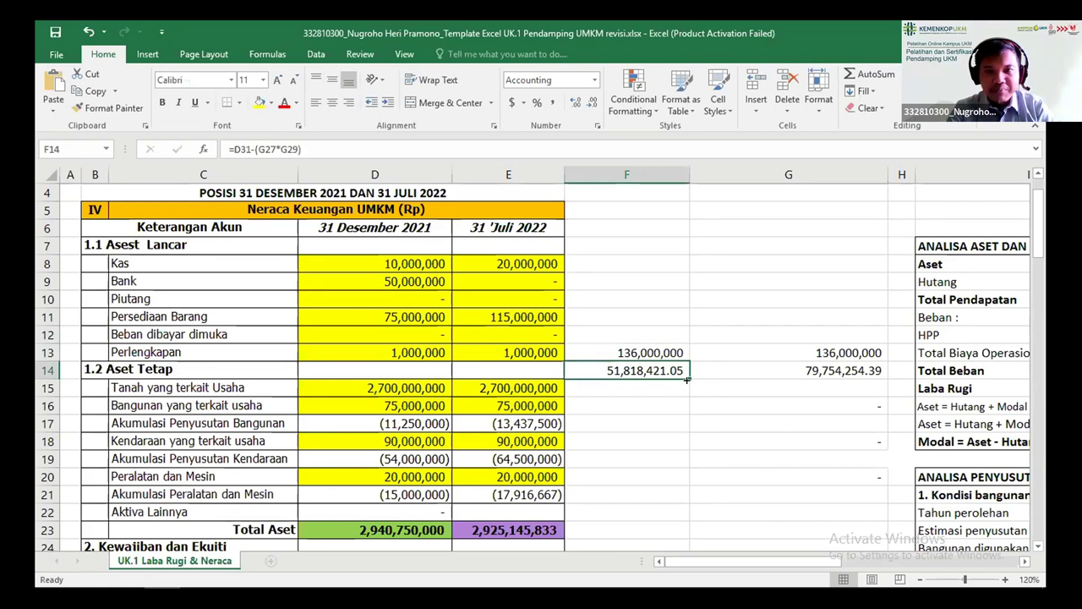
Format helper cells F14 and G14 beside the balance sheet to show no decimal places
{"action": "left_click", "coordinate": [792, 365]}
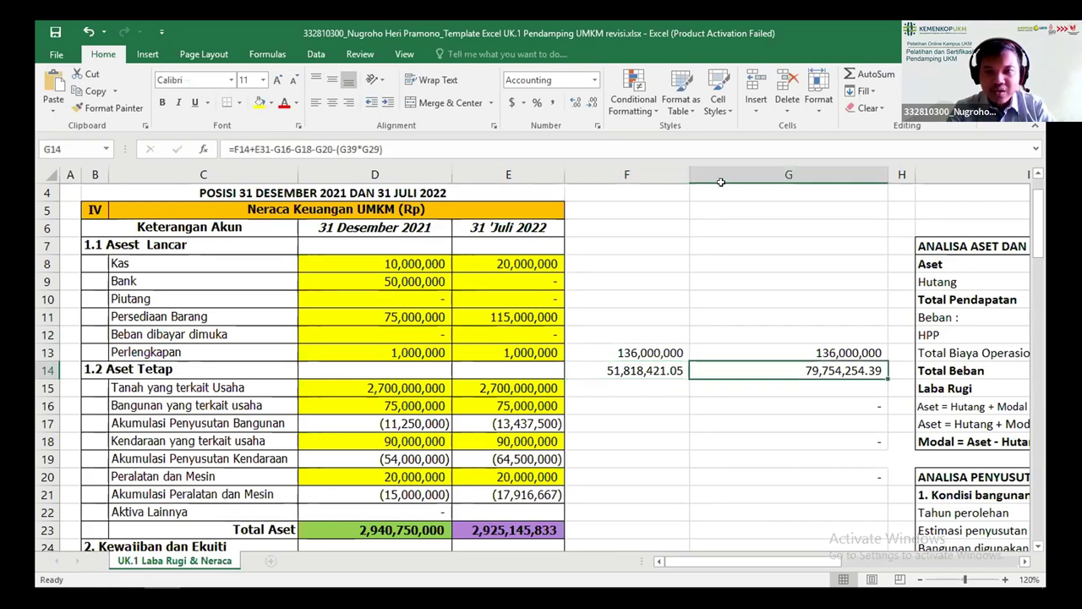
{"action": "key", "text": "Left"}
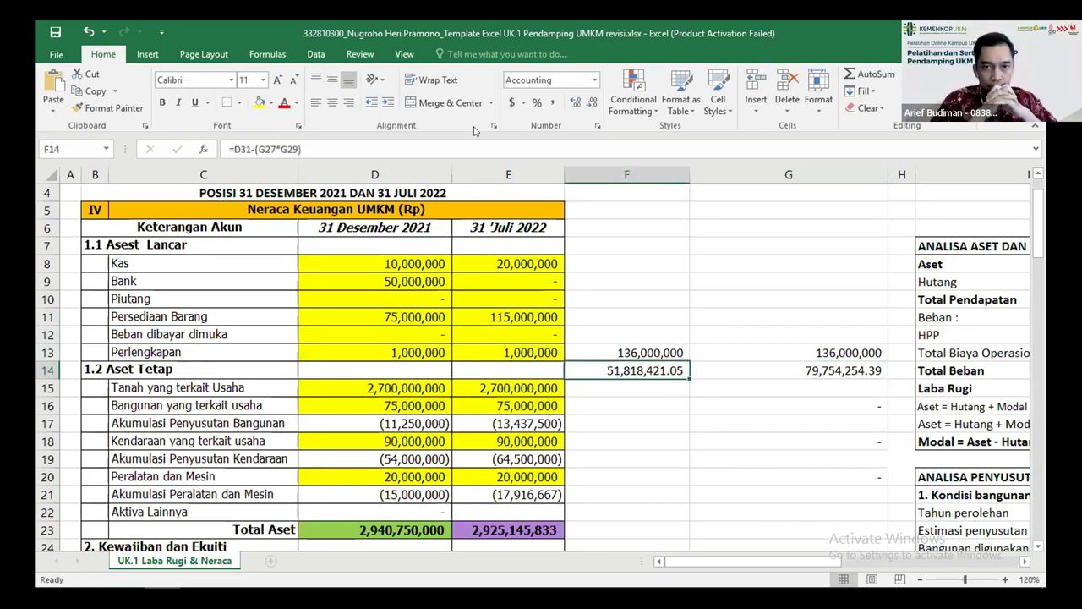
{"action": "left_click", "coordinate": [575, 102]}
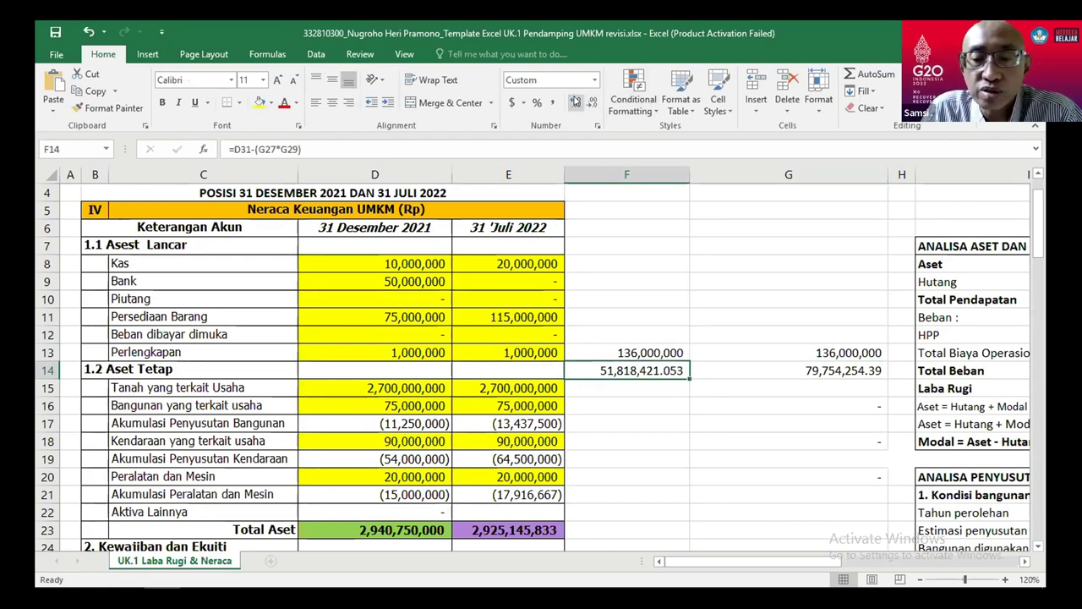
{"action": "left_click", "coordinate": [594, 101]}
{"action": "left_click", "coordinate": [593, 102]}
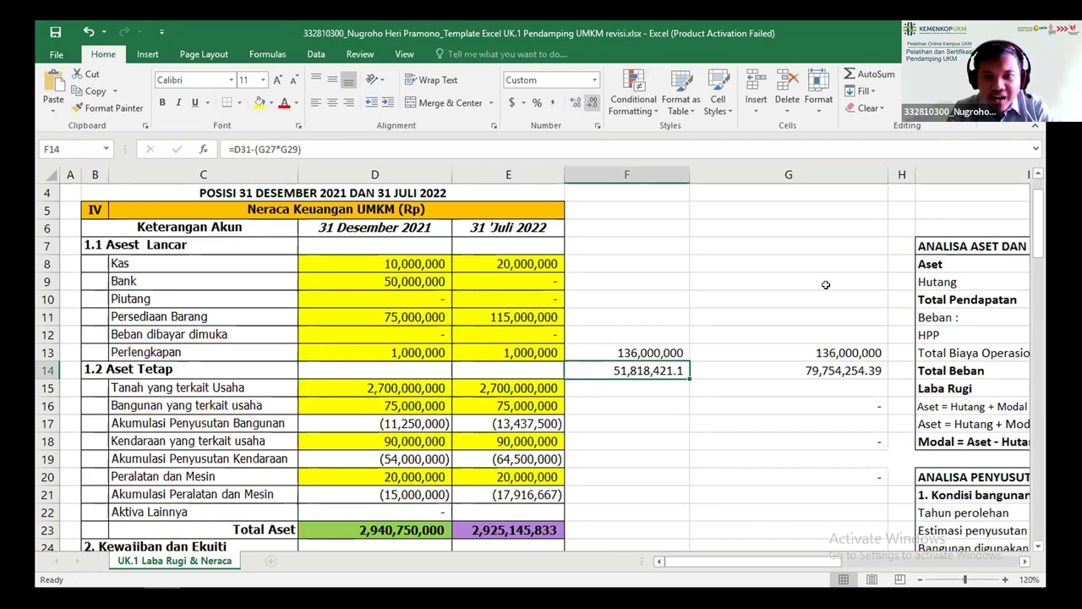
{"action": "left_click", "coordinate": [593, 101]}
{"action": "key", "text": "Right"}
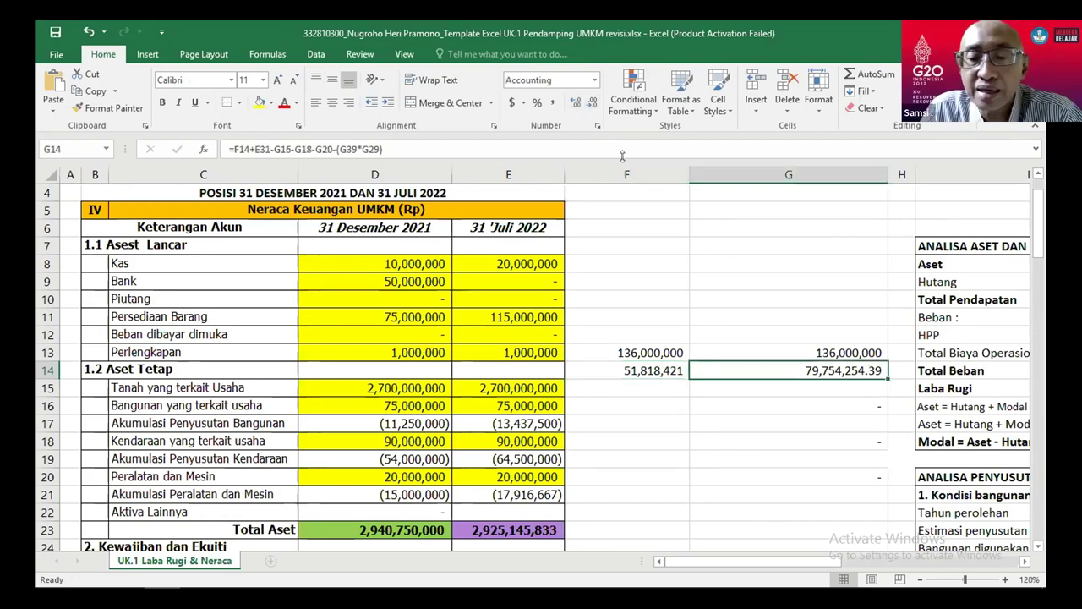
{"action": "left_click", "coordinate": [591, 104]}
{"action": "left_click", "coordinate": [590, 104]}
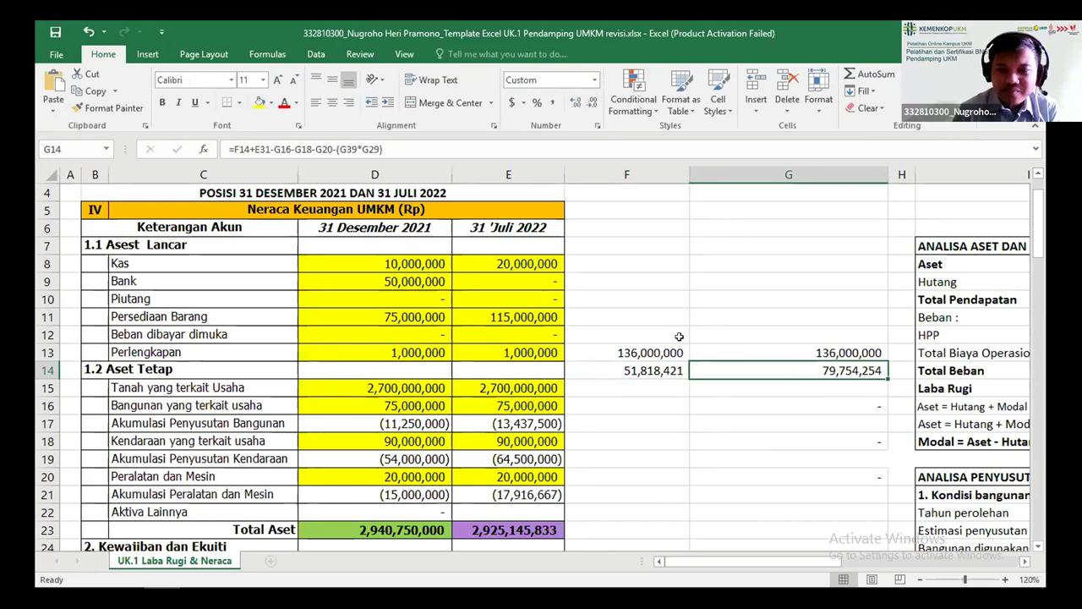
Inspect the current-asset sum formulas in F13 and G13 and the formula in F14
{"action": "key", "text": "Up"}
{"action": "key", "text": "Left"}
{"action": "key", "text": "Down"}
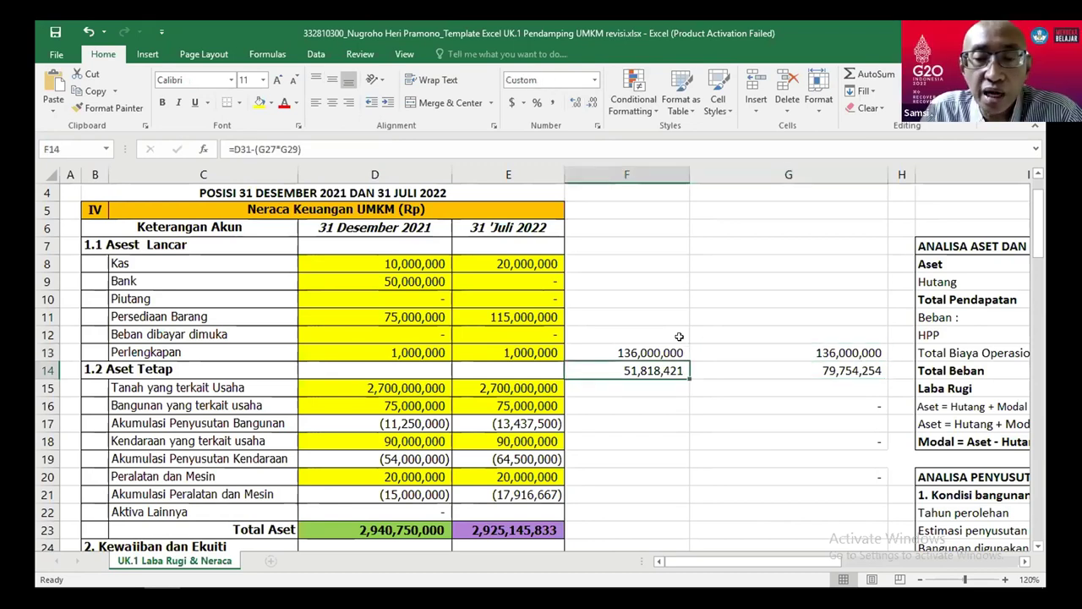
{"action": "key", "text": "Up"}
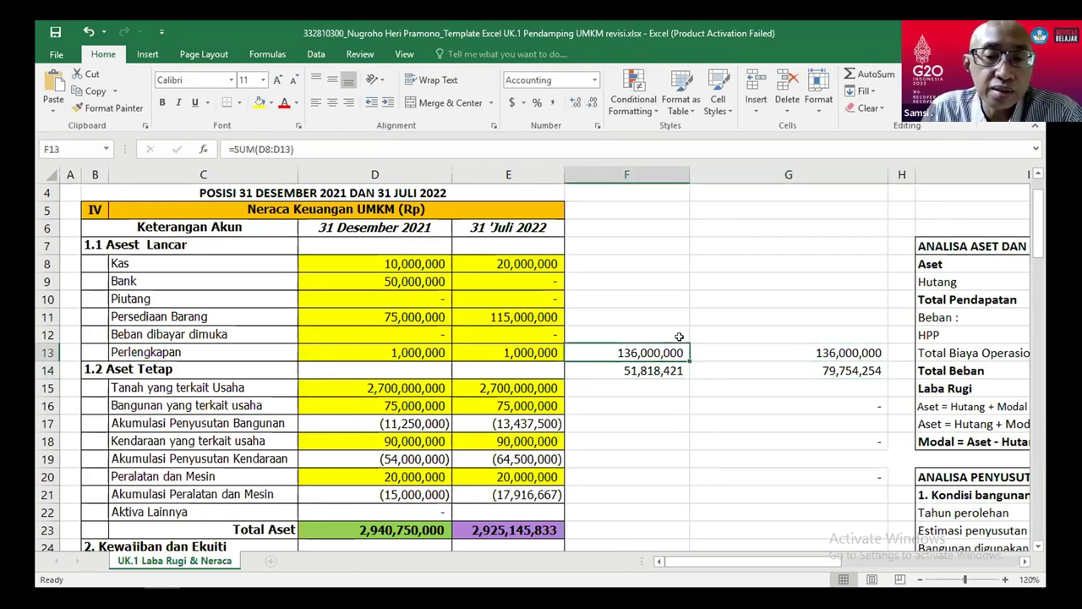
{"action": "key", "text": "Right"}
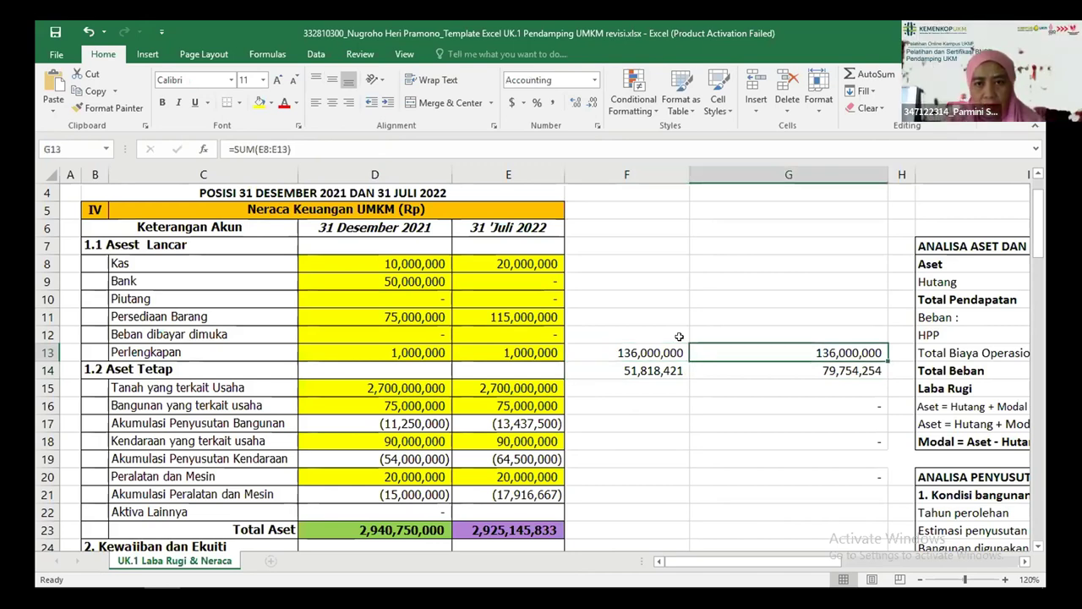
{"action": "key", "text": "Left"}
{"action": "key", "text": "Down"}
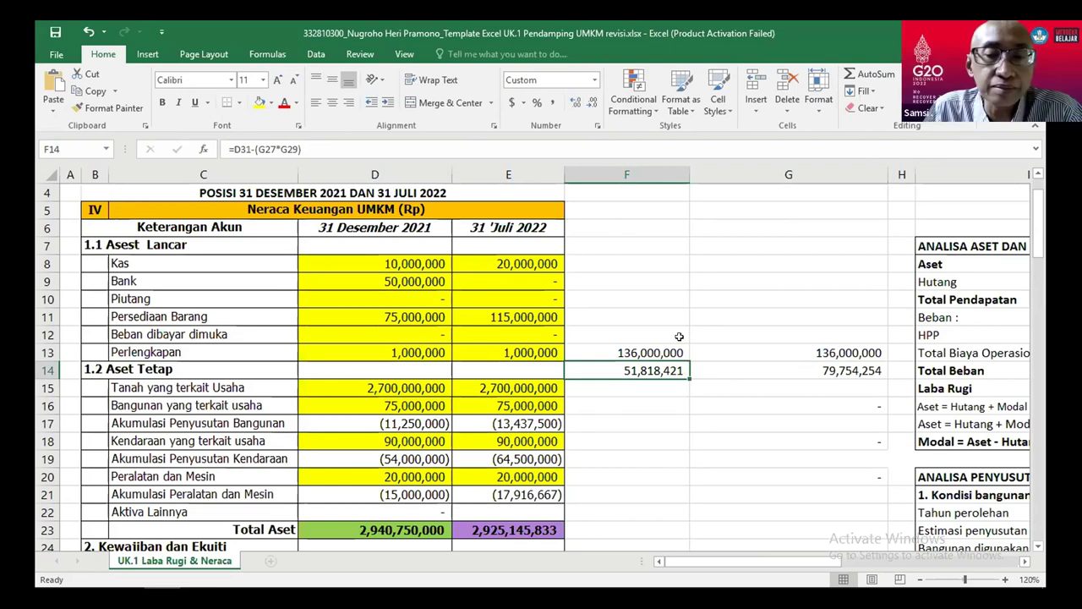
Check the Persediaan Barang entries for both dates and the 31 Desember 2021 Bank entry in D9
{"action": "left_click", "coordinate": [495, 316]}
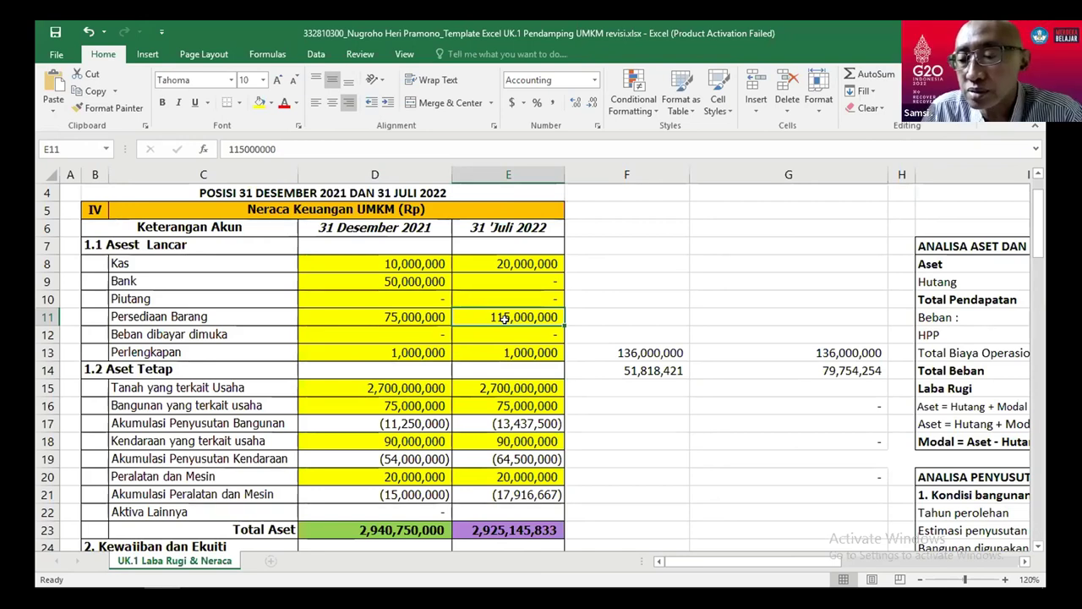
{"action": "left_click", "coordinate": [416, 316]}
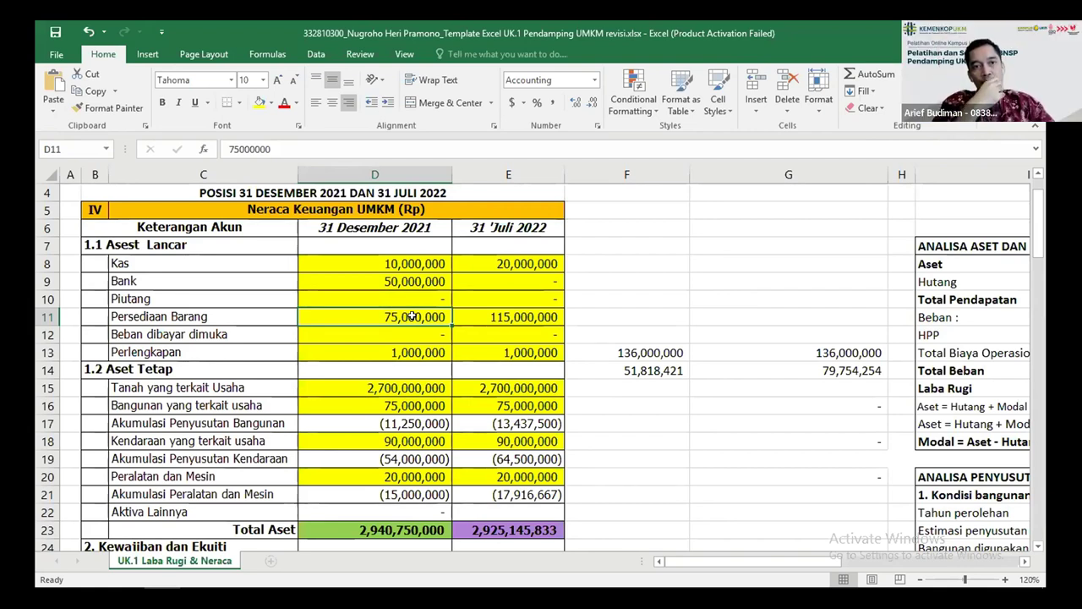
{"action": "key", "text": "Up"}
{"action": "left_click", "coordinate": [412, 316]}
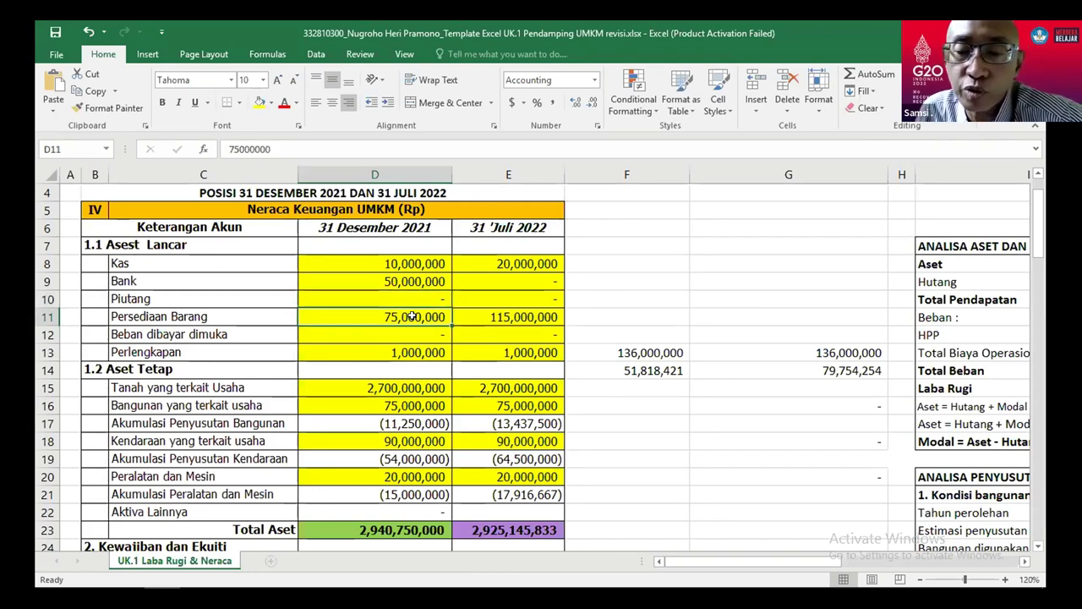
{"action": "key", "text": "Up"}
{"action": "key", "text": "Up"}
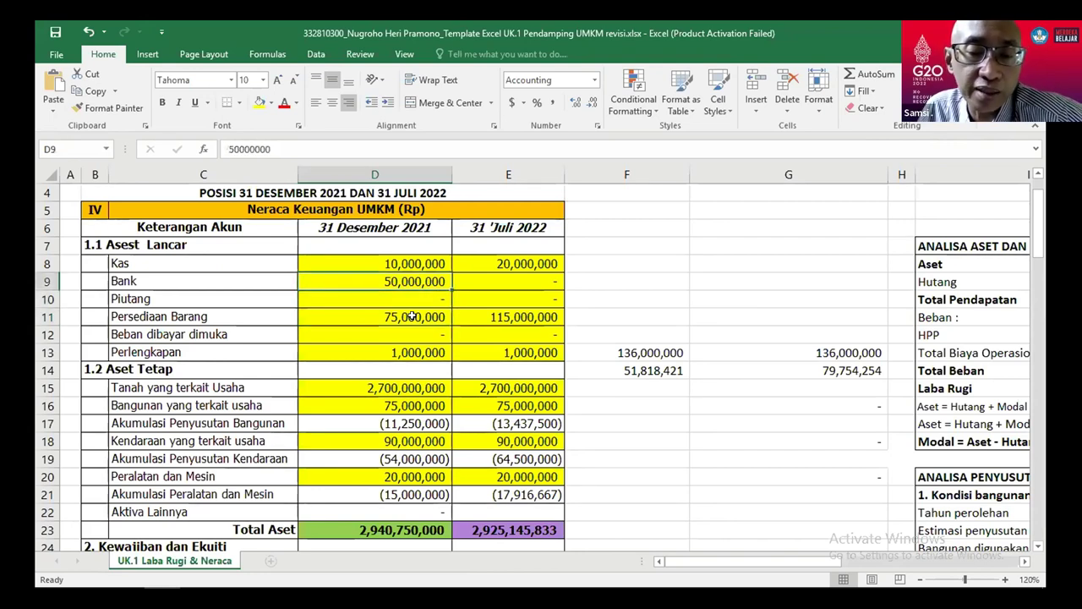
{"action": "left_click", "coordinate": [412, 317]}
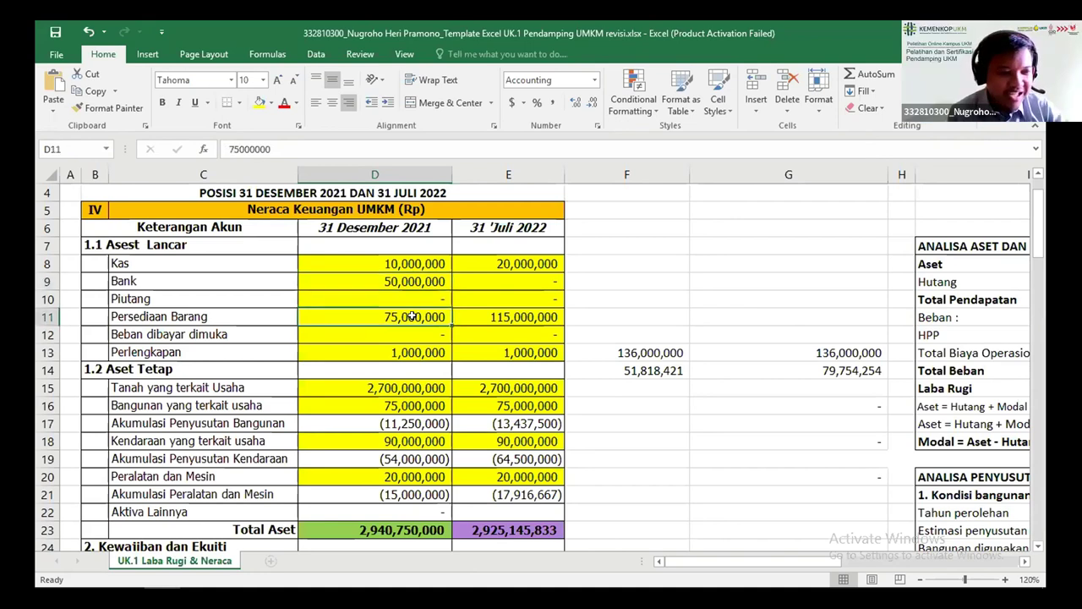
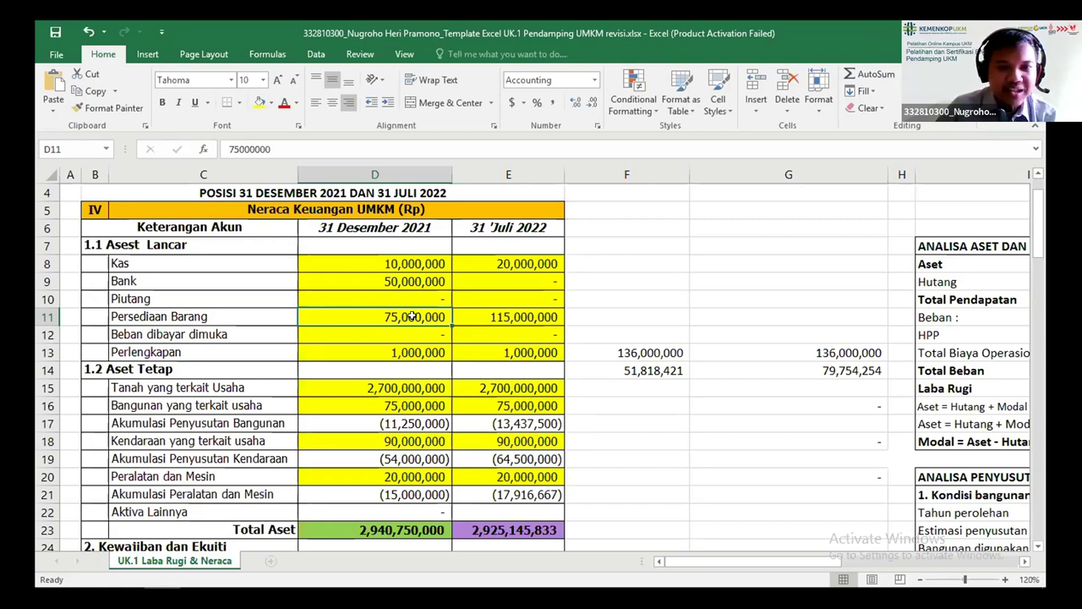
Compare the Kas, Bank, Piutang and Persediaan Barang entries of 31 Desember 2021 with the 31 Juli 2022 Kas and inventory entries
{"action": "left_click", "coordinate": [511, 257]}
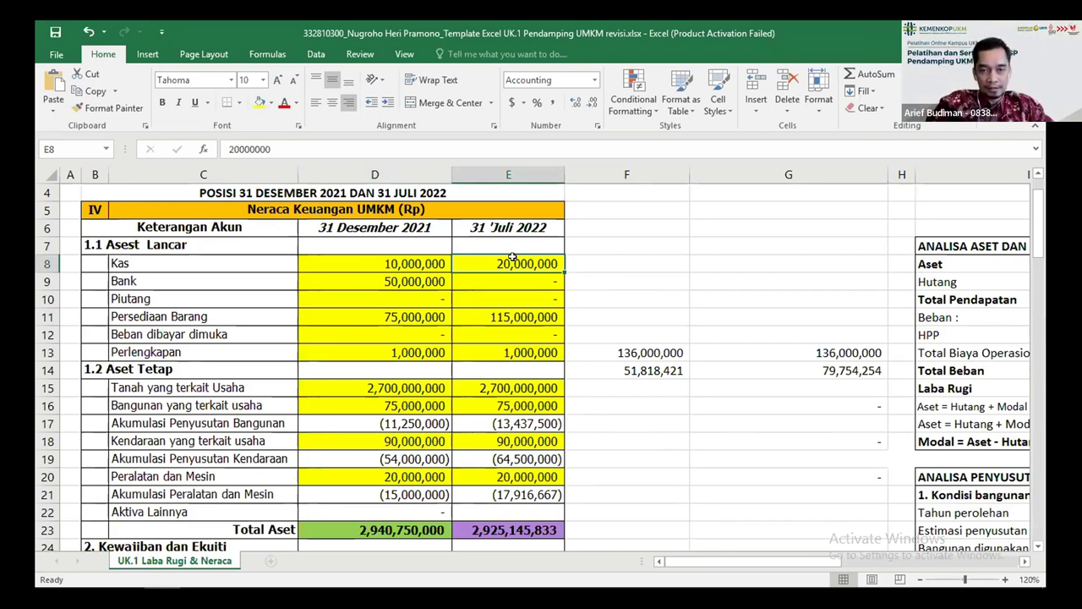
{"action": "key", "text": "Left"}
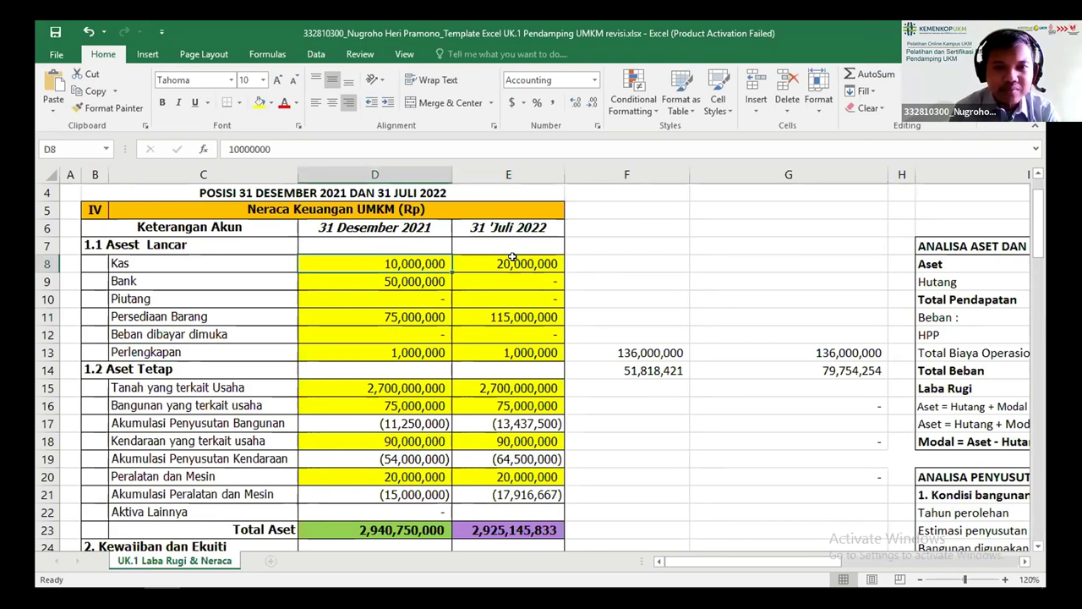
{"action": "key", "text": "Down"}
{"action": "key", "text": "Down"}
{"action": "key", "text": "Down"}
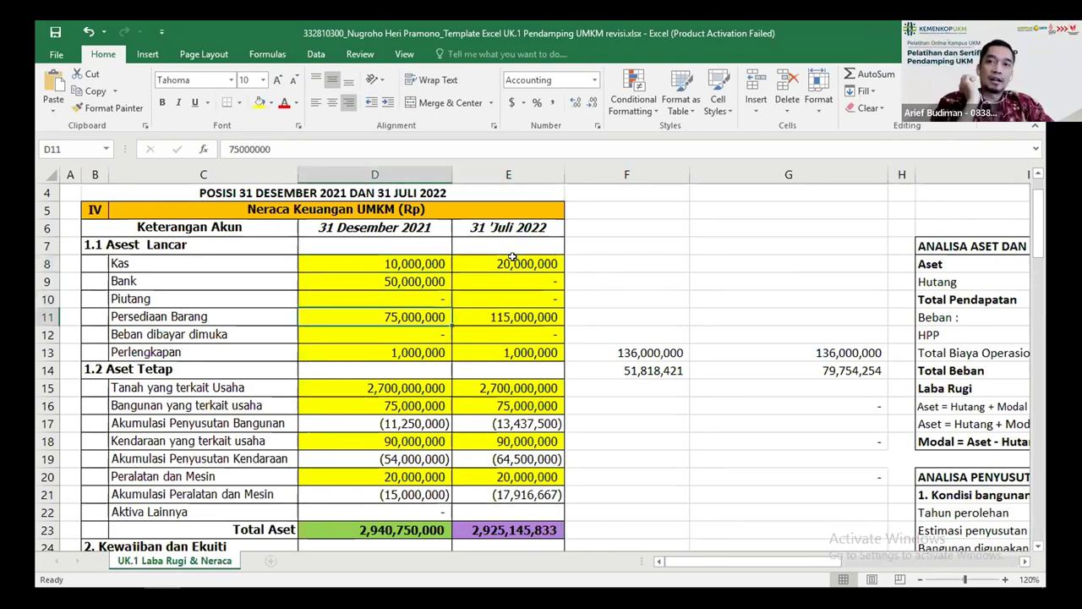
{"action": "key", "text": "Right"}
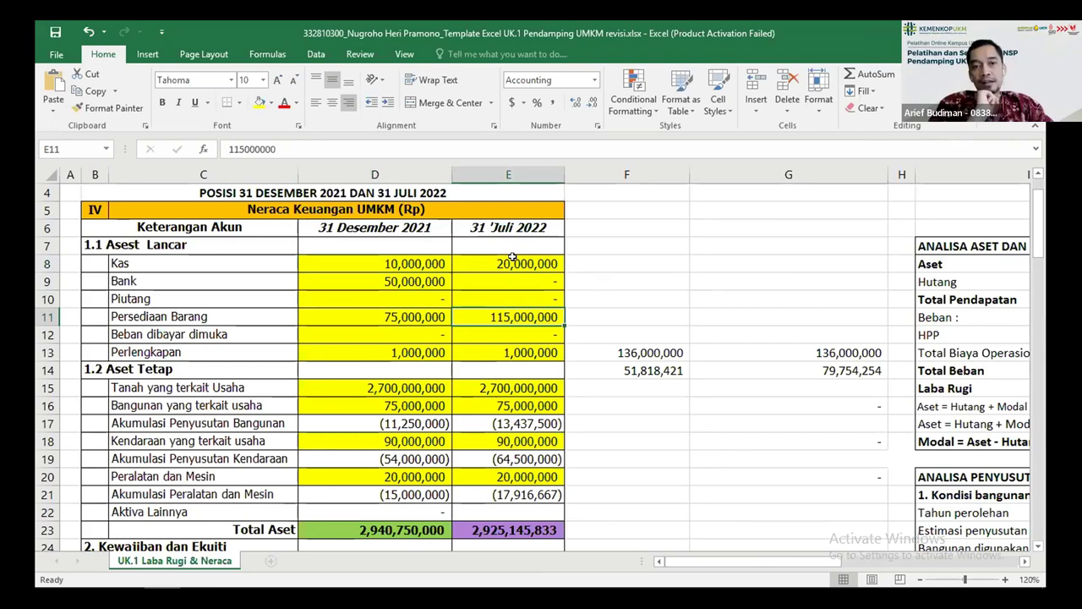
{"action": "key", "text": "Left"}
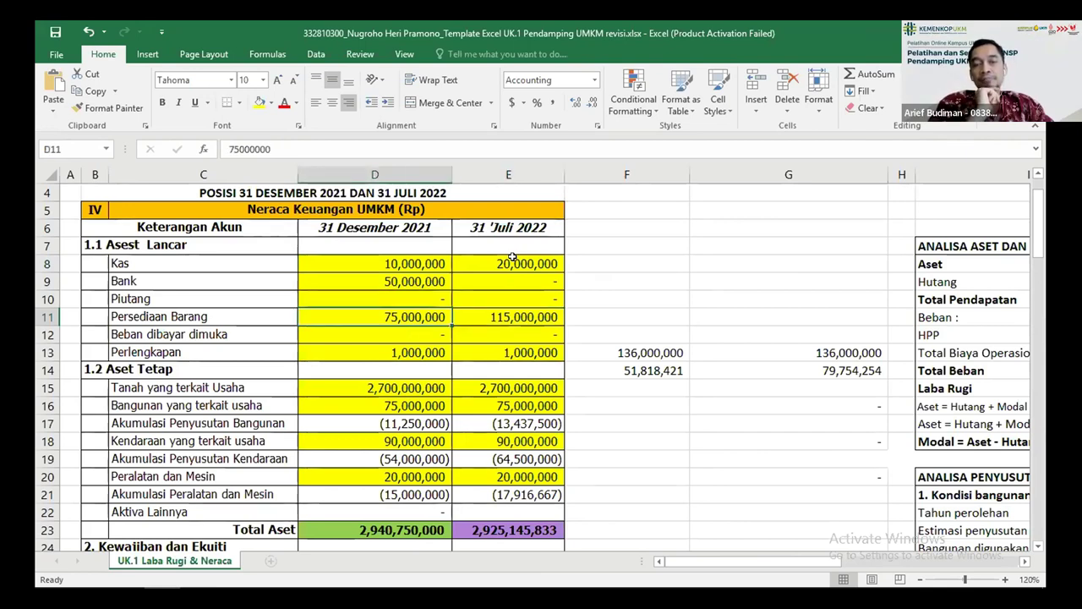
{"action": "key", "text": "Up"}
{"action": "key", "text": "Up"}
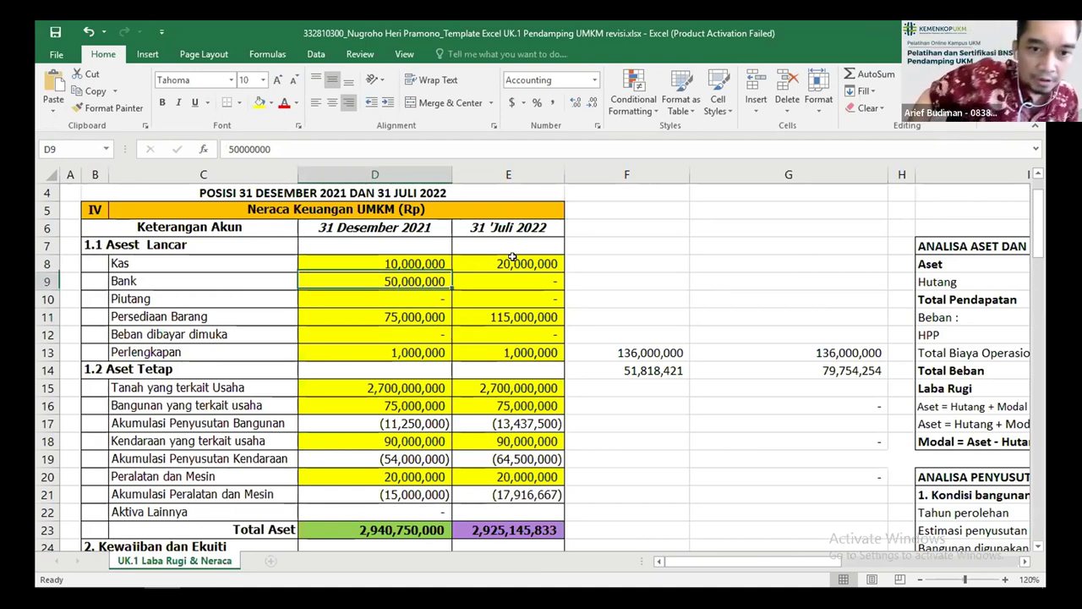
{"action": "key", "text": "Down"}
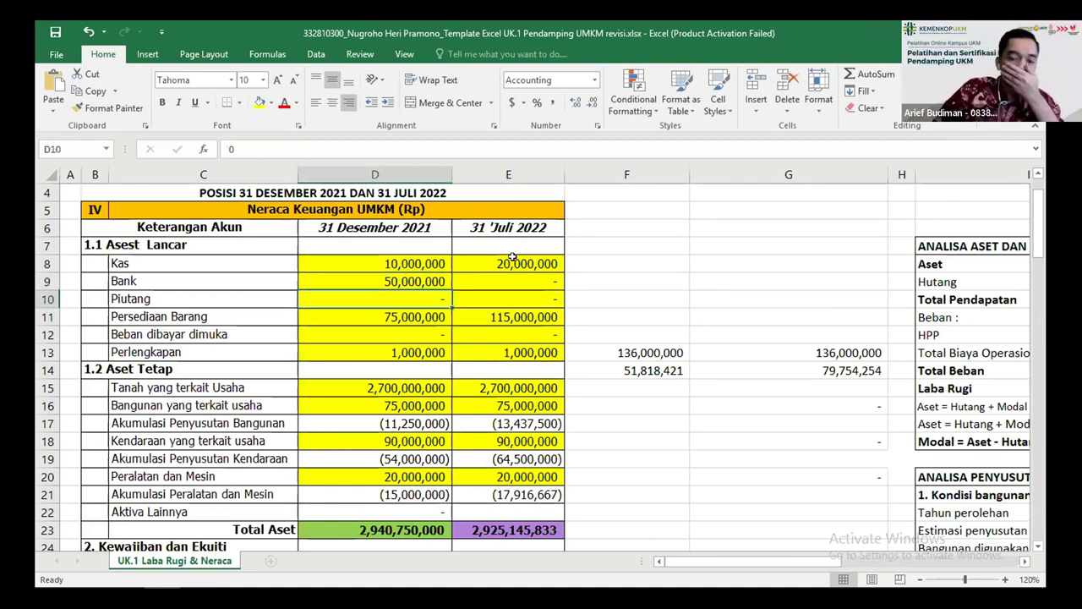
{"action": "key", "text": "Down"}
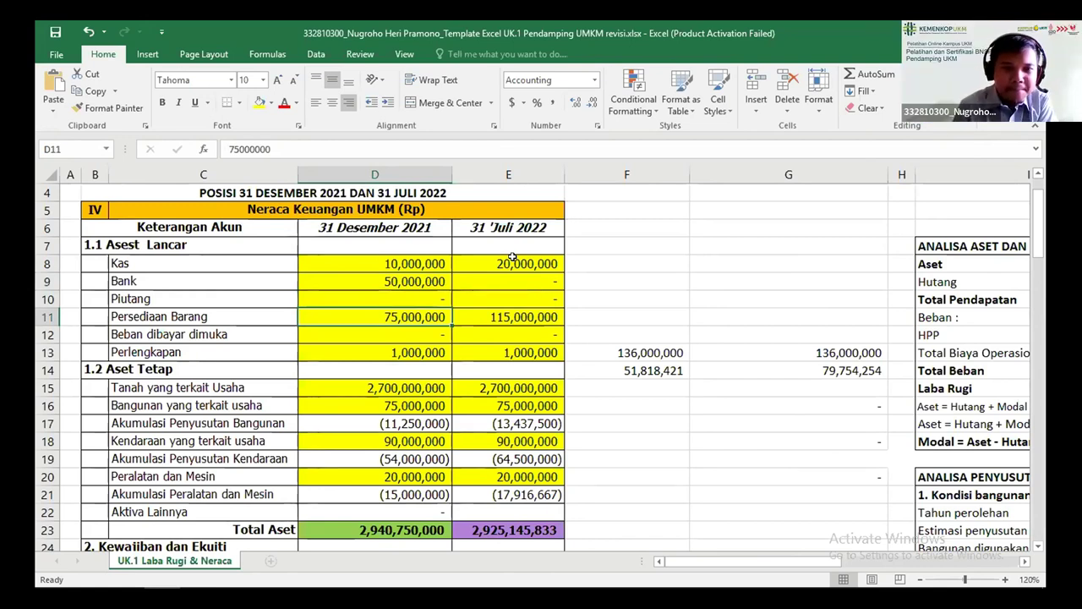
{"action": "key", "text": "Right"}
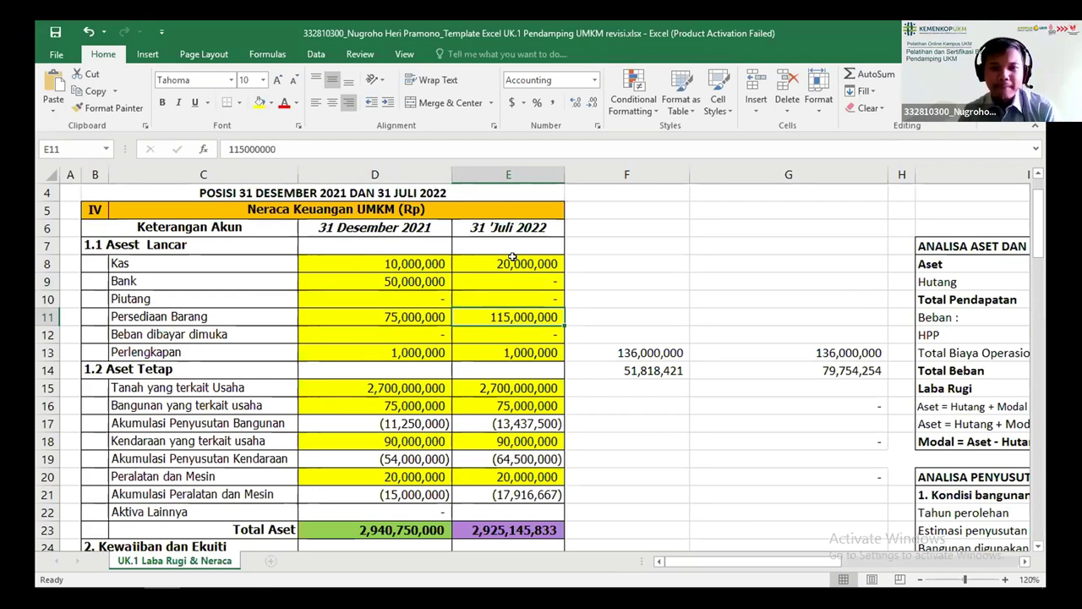
Review the 31 Juli 2022 current-asset entries from Kas in E8 to Persediaan Barang in E11
{"action": "key", "text": "Up"}
{"action": "key", "text": "Up"}
{"action": "key", "text": "Up"}
{"action": "key", "text": "Down"}
{"action": "key", "text": "Down"}
{"action": "key", "text": "Down"}
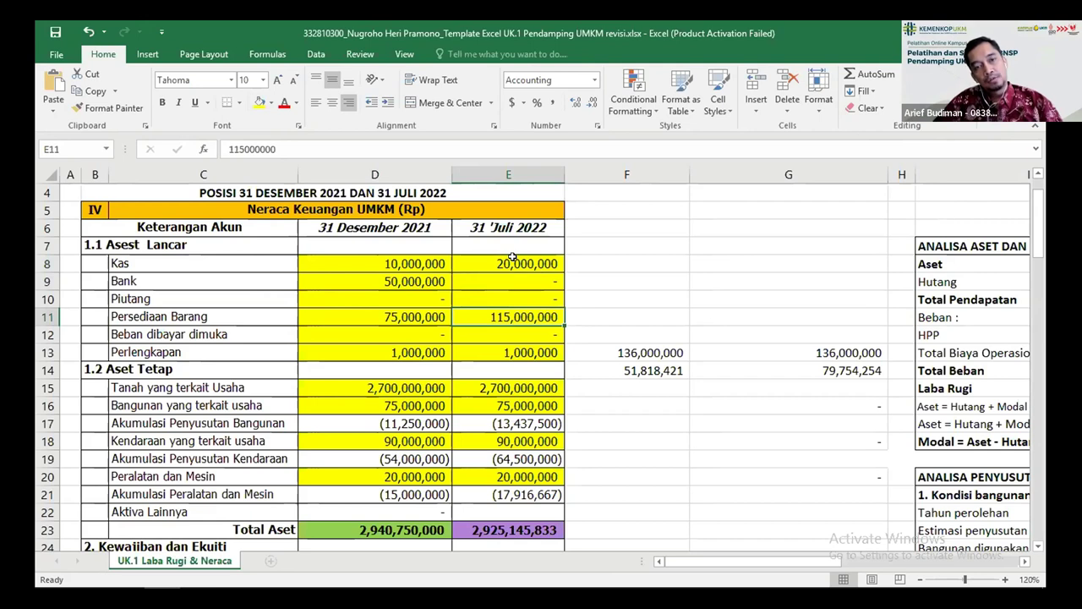
{"action": "key", "text": "Up"}
{"action": "key", "text": "Up"}
{"action": "key", "text": "Up"}
{"action": "key", "text": "Down"}
{"action": "key", "text": "Down"}
{"action": "key", "text": "Down"}
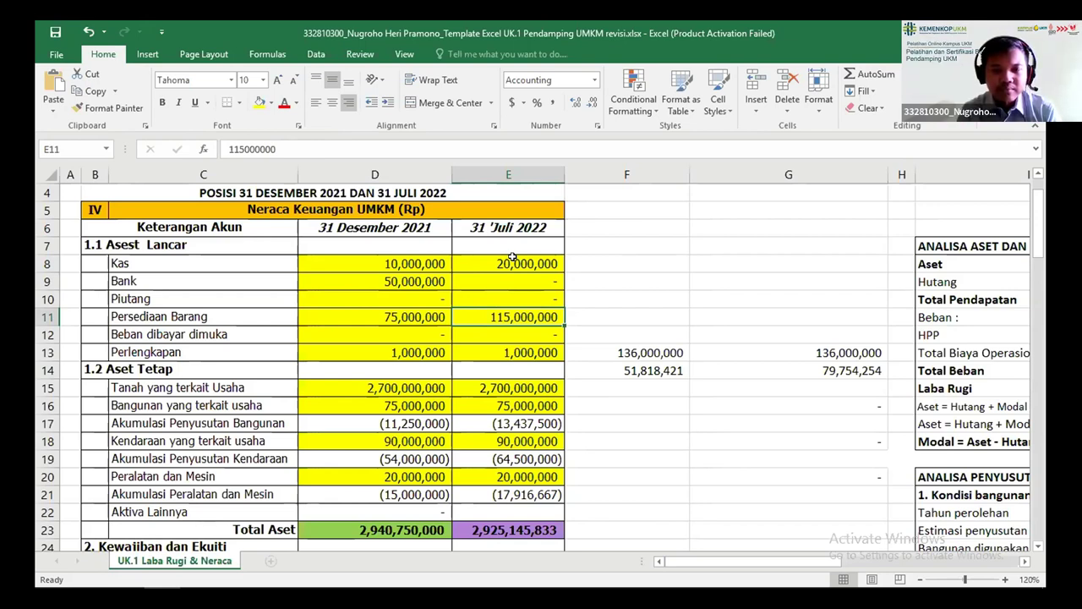
Compare the 31 Desember 2021 Bank entry in D9 with the Persediaan Barang entry in D11
{"action": "key", "text": "Left"}
{"action": "key", "text": "Up"}
{"action": "key", "text": "Up"}
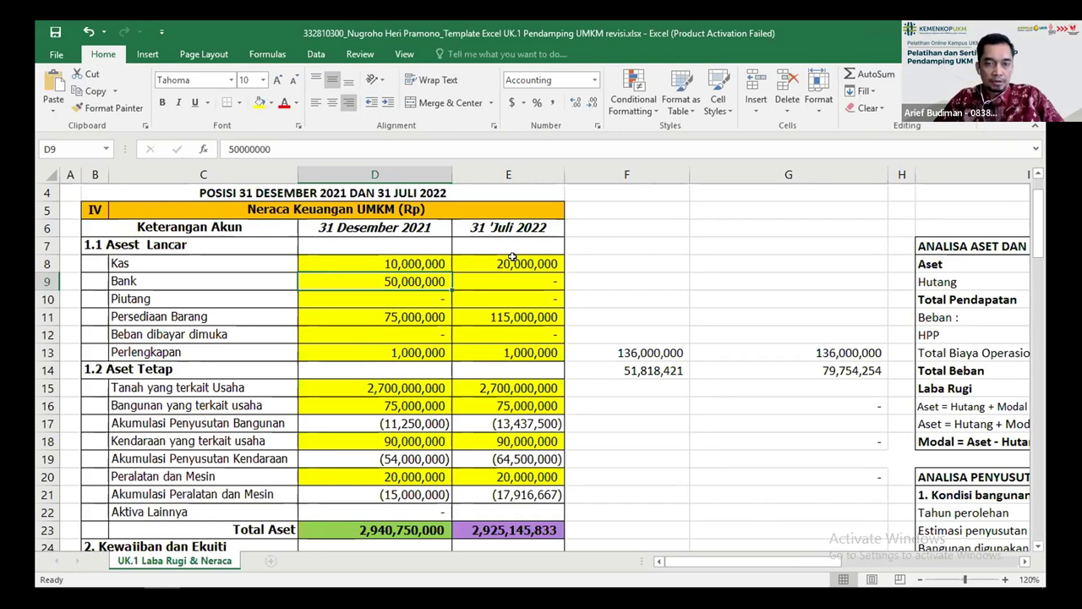
{"action": "key", "text": "Down"}
{"action": "key", "text": "Down"}
{"action": "key", "text": "Up"}
{"action": "key", "text": "Up"}
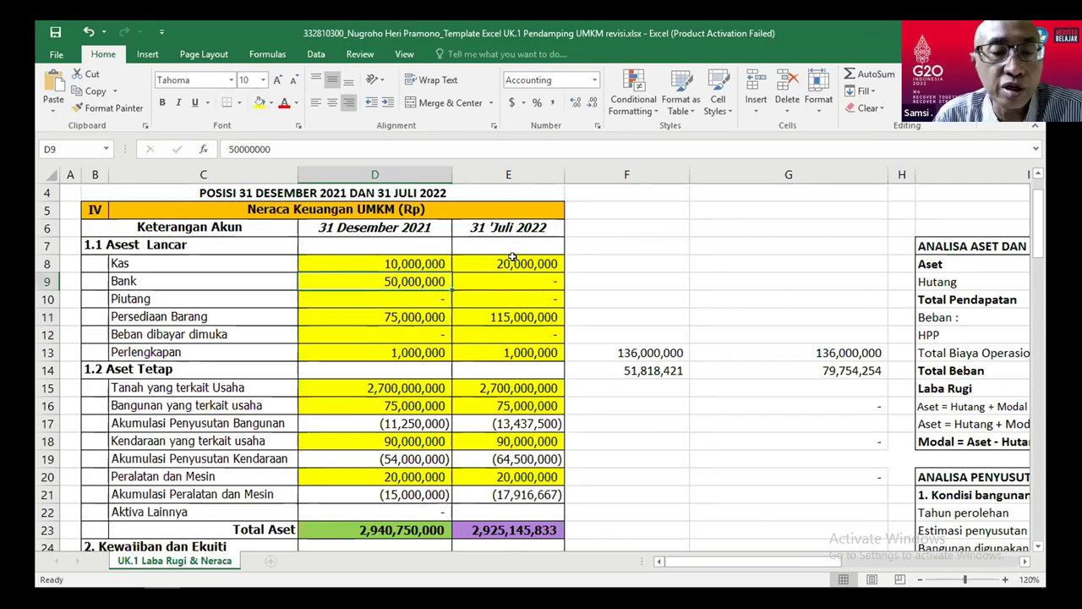
{"action": "key", "text": "Down"}
{"action": "key", "text": "Down"}
{"action": "type", "text": "50000000"}
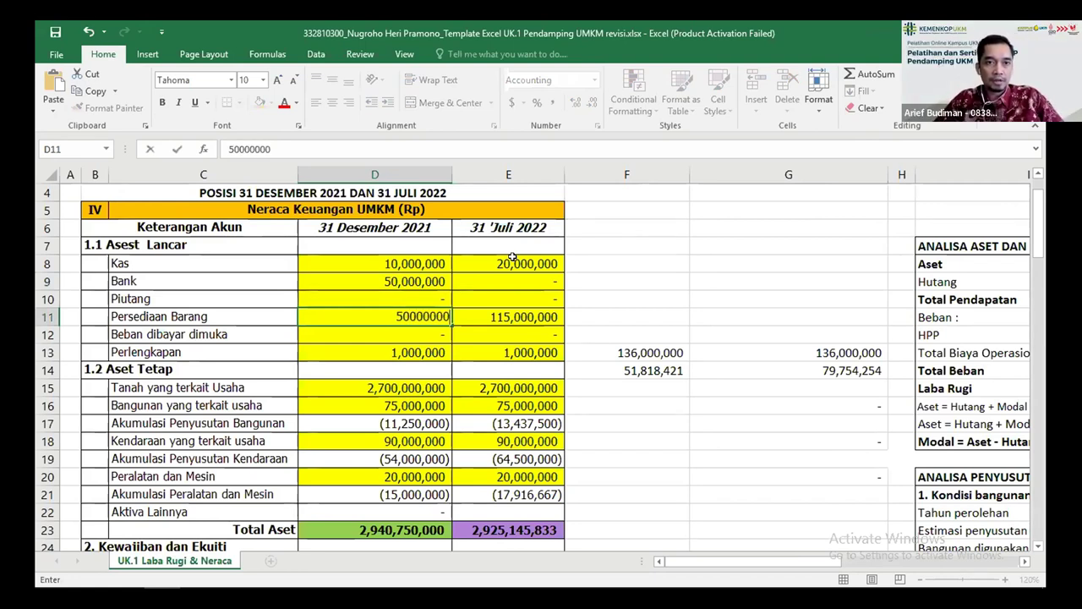
{"action": "key", "text": "ctrl+z"}
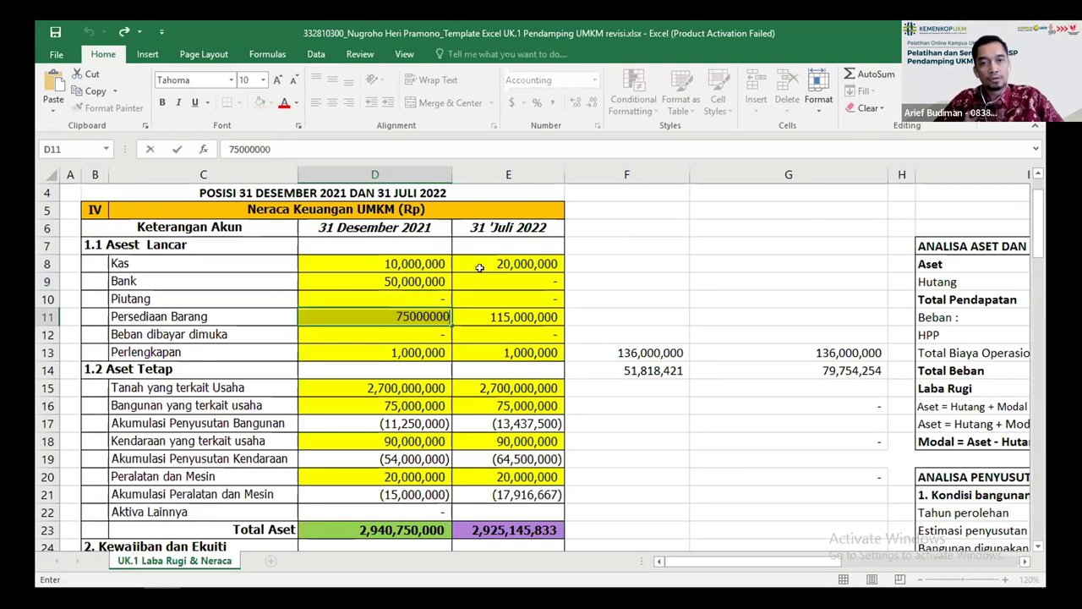
Halve the 31 Desember 2021 Bank entry in D9 with the formula =50000000*0.5
{"action": "left_click", "coordinate": [378, 286]}
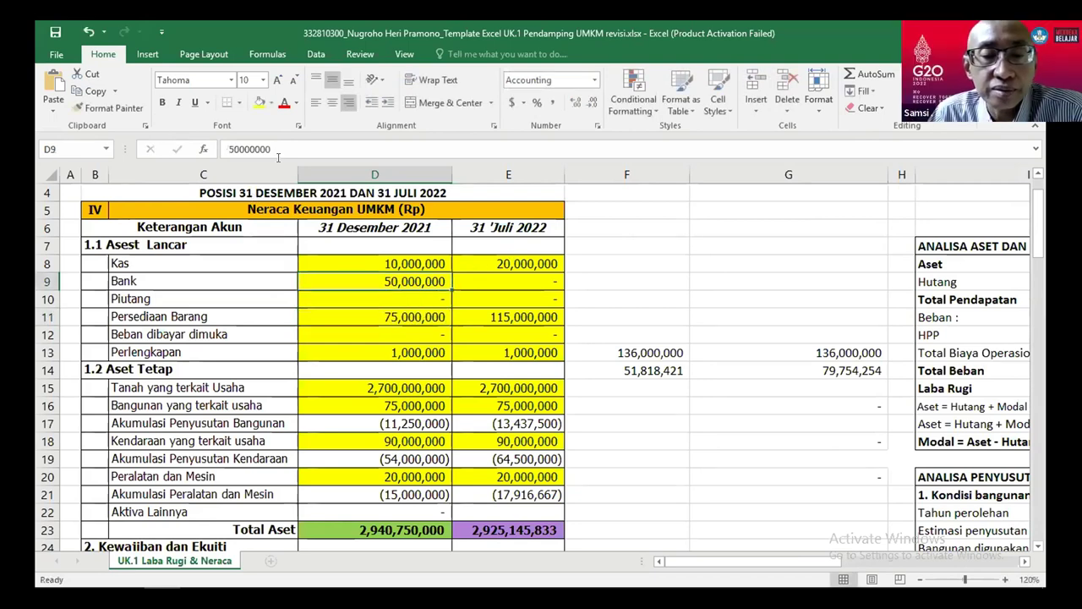
{"action": "left_click", "coordinate": [223, 149]}
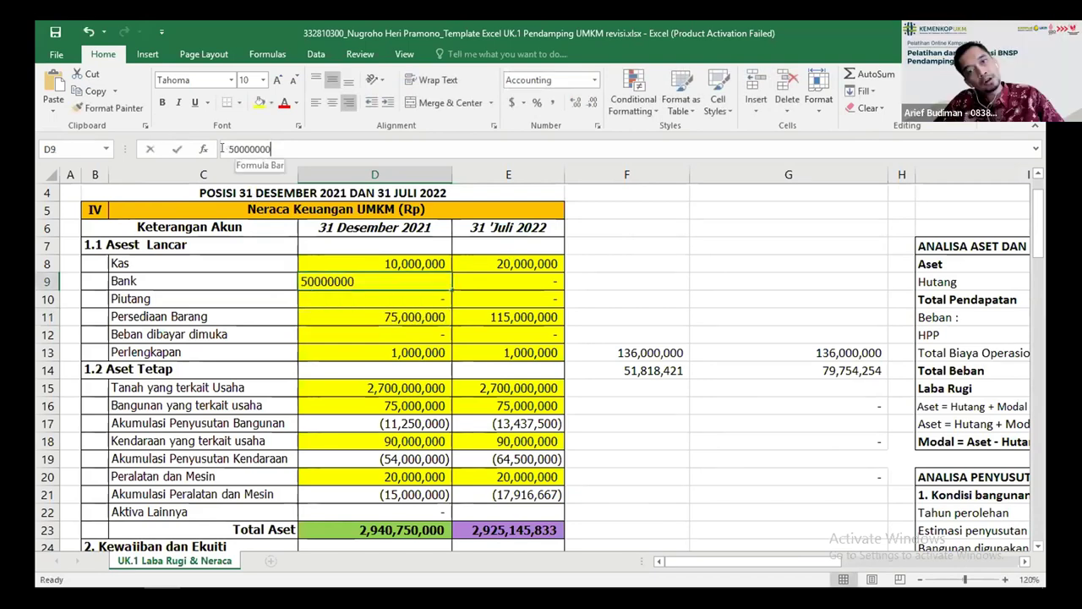
{"action": "type", "text": "="}
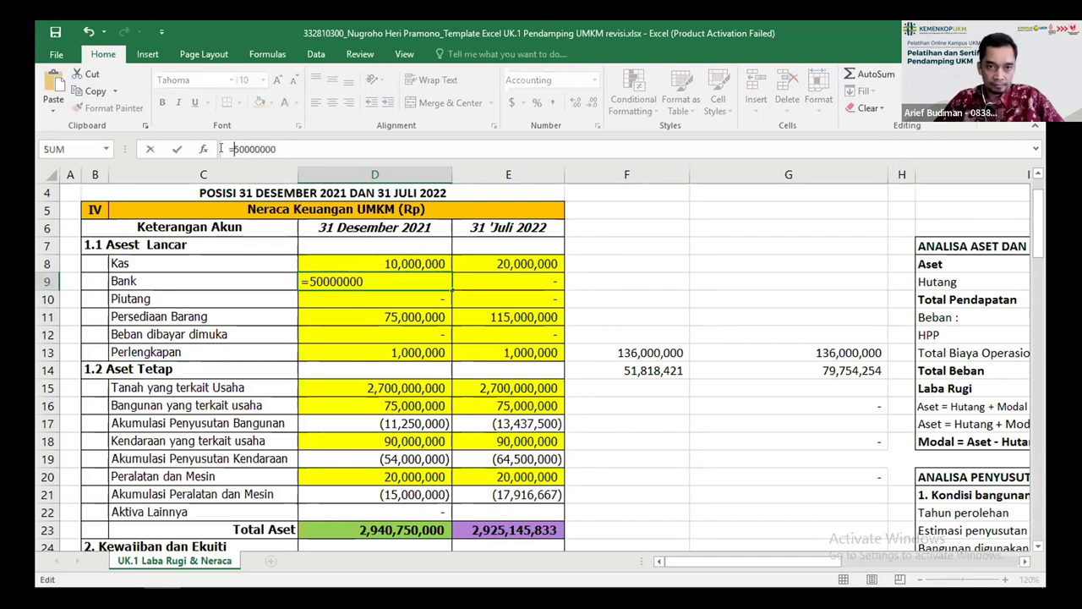
{"action": "left_click", "coordinate": [290, 146]}
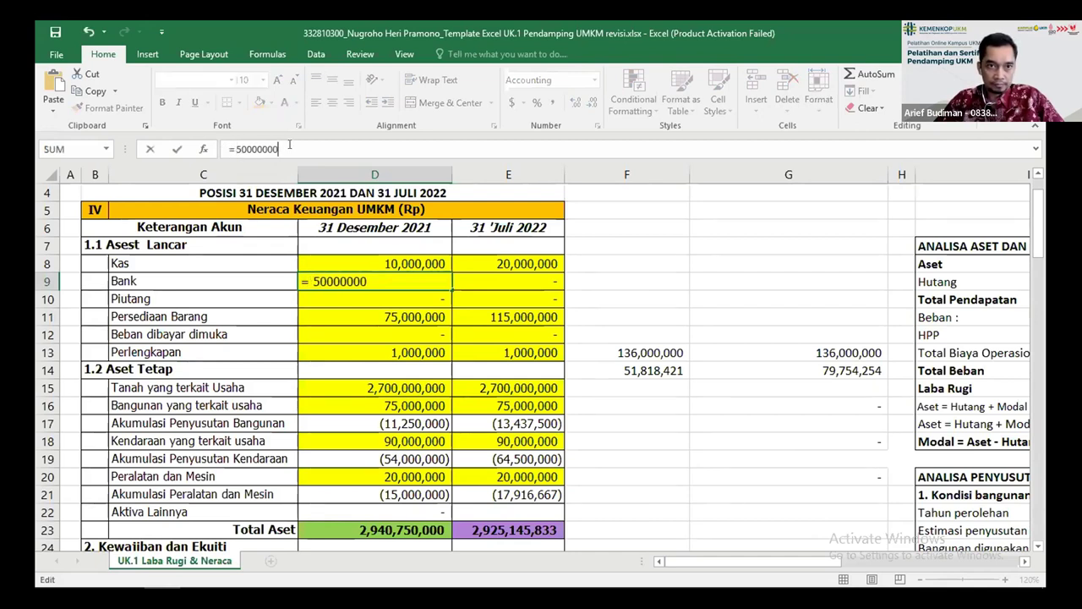
{"action": "type", "text": "*0"}
{"action": "type", "text": "."}
{"action": "type", "text": "5"}
{"action": "key", "text": "Return"}
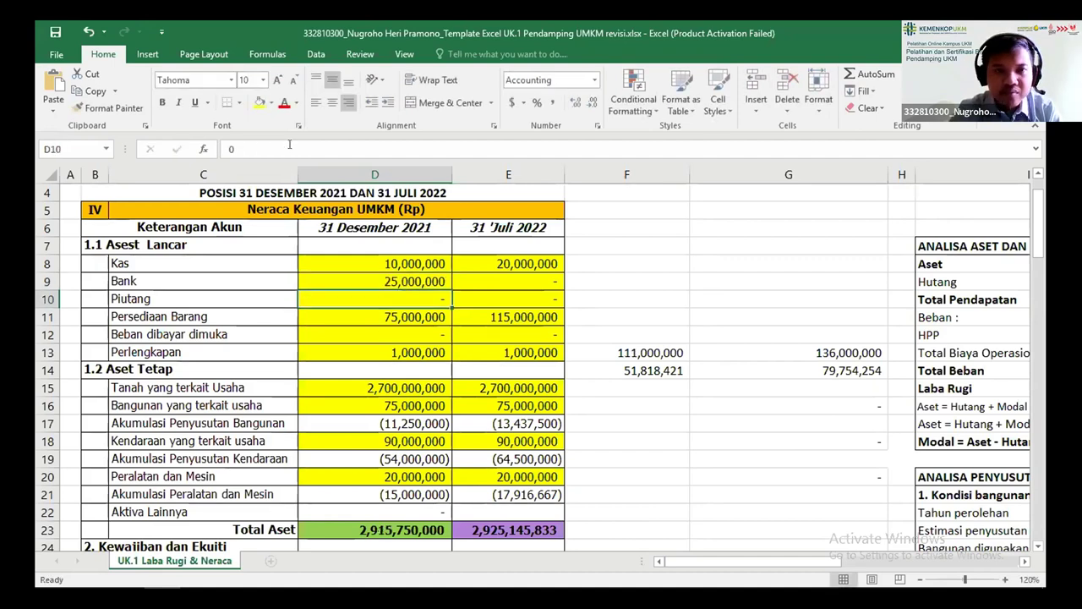
Halve the 31 Desember 2021 Persediaan Barang entry in D11 with the formula =75000000*0.5
{"action": "left_click", "coordinate": [393, 316]}
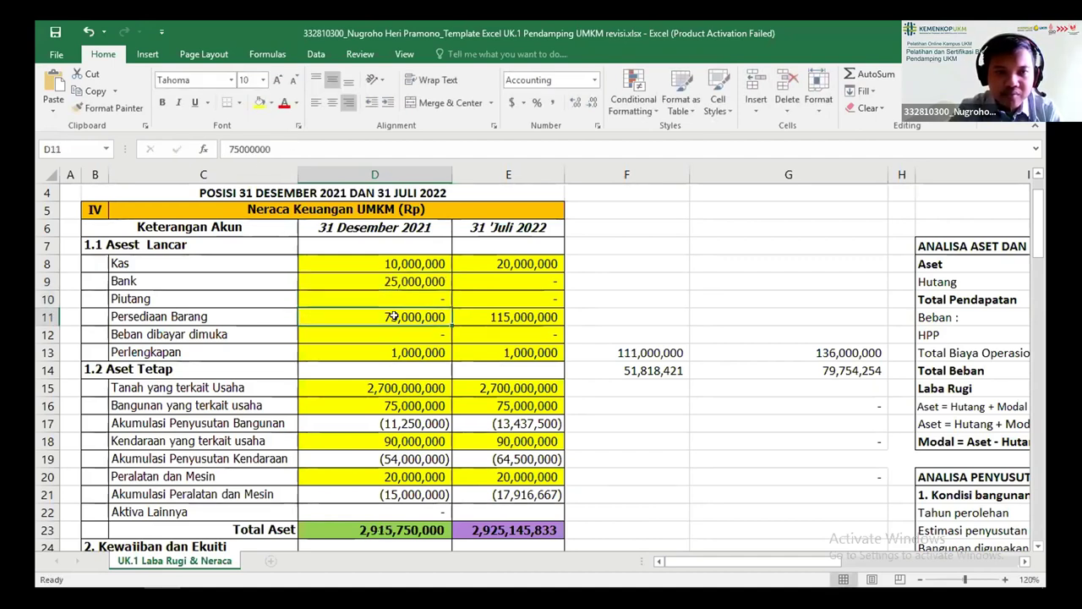
{"action": "left_click", "coordinate": [225, 149]}
{"action": "type", "text": "="}
{"action": "left_click", "coordinate": [293, 148]}
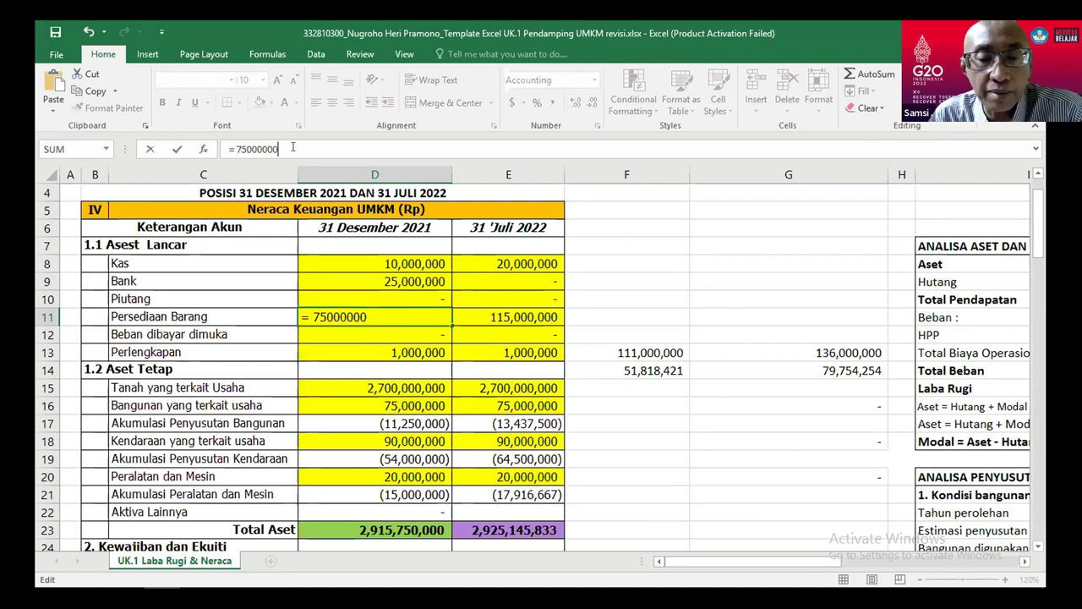
{"action": "type", "text": "*0."}
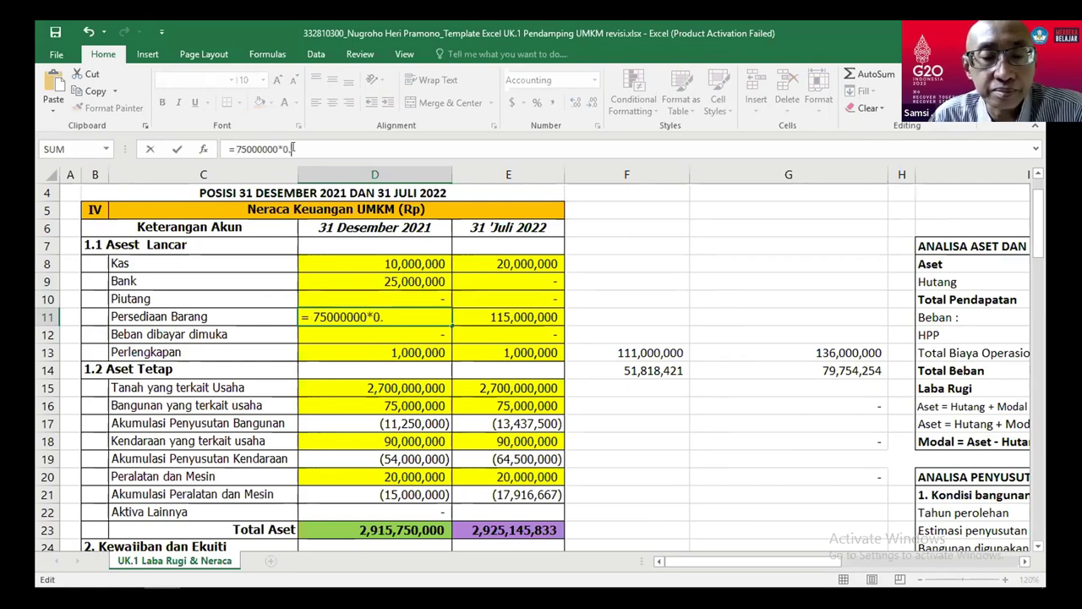
{"action": "type", "text": "5"}
{"action": "key", "text": "Return"}
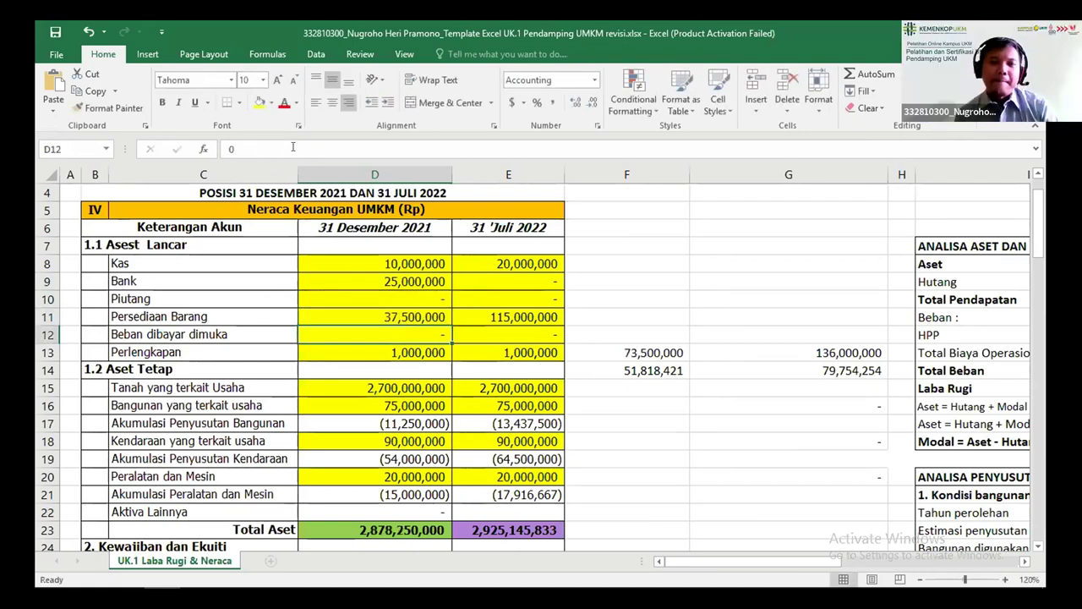
Halve the 31 Juli 2022 Persediaan Barang entry in E11 with the formula =115000000*0.5
{"action": "key", "text": "Up"}
{"action": "key", "text": "Up"}
{"action": "key", "text": "Up"}
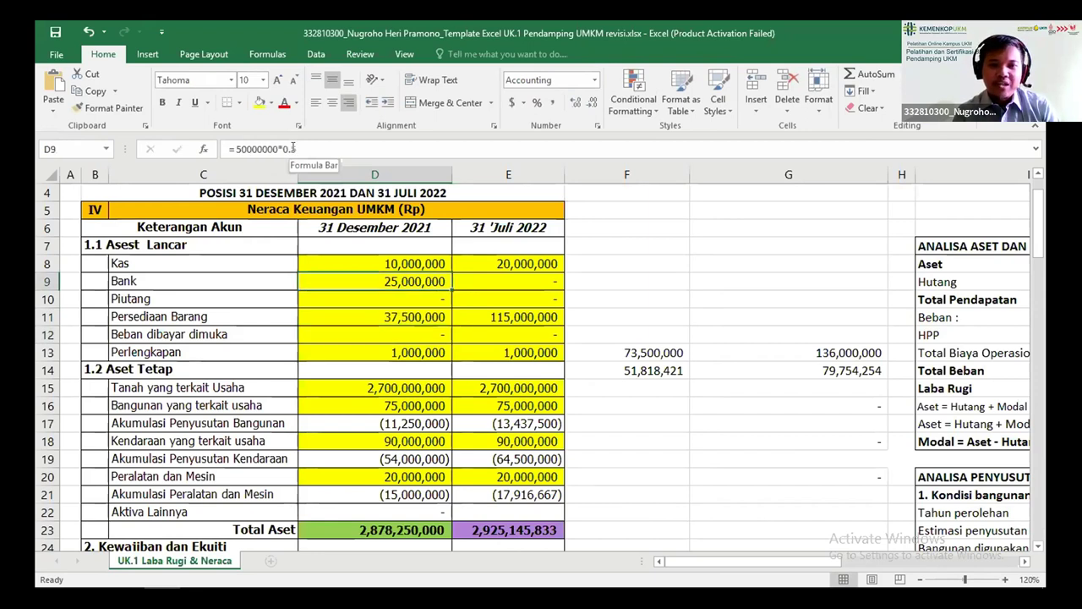
{"action": "key", "text": "Down"}
{"action": "key", "text": "Down"}
{"action": "key", "text": "Right"}
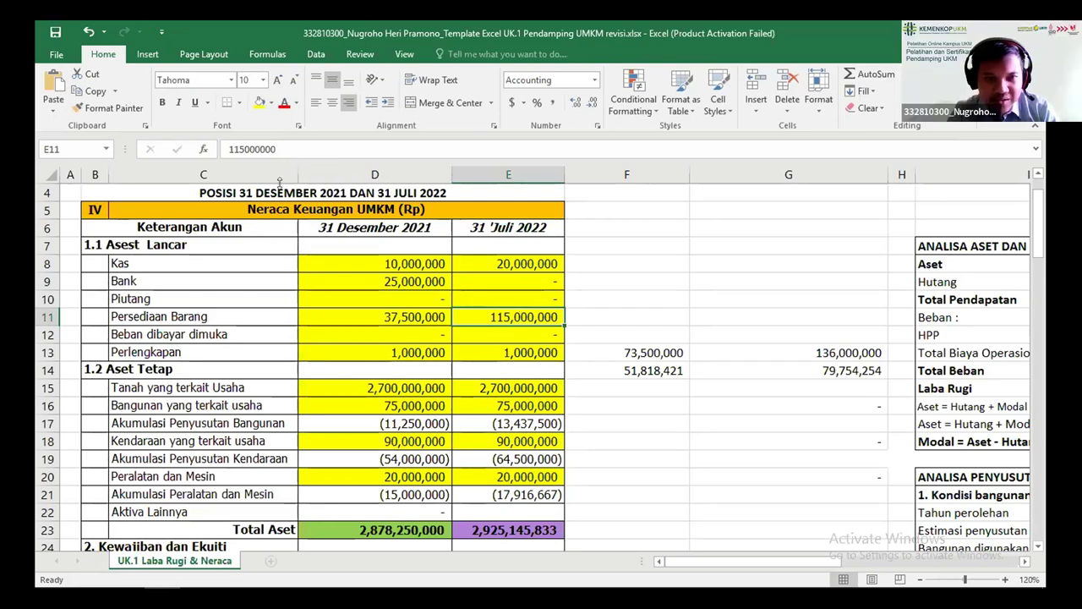
{"action": "left_click", "coordinate": [224, 150]}
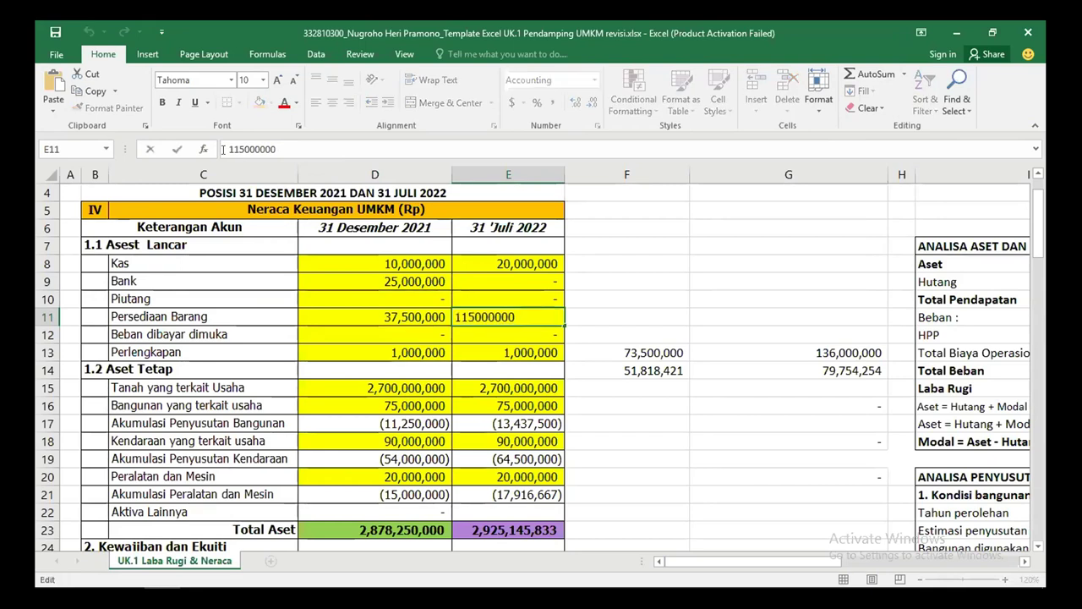
{"action": "type", "text": "="}
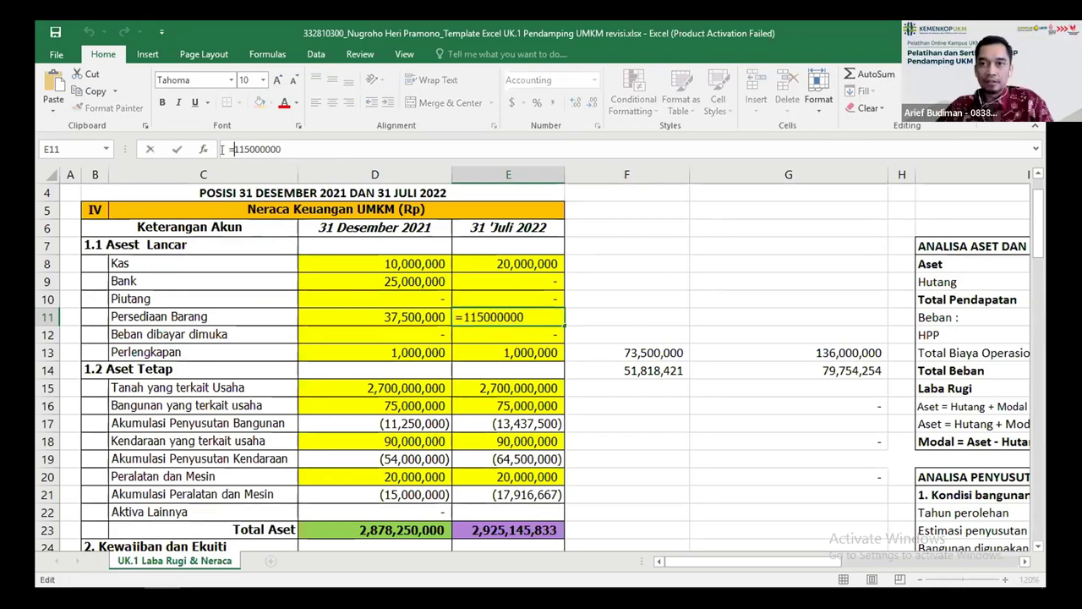
{"action": "key", "text": "Right"}
{"action": "key", "text": "Right"}
{"action": "key", "text": "Right"}
{"action": "key", "text": "Right"}
{"action": "key", "text": "Right"}
{"action": "key", "text": "Right"}
{"action": "key", "text": "Right"}
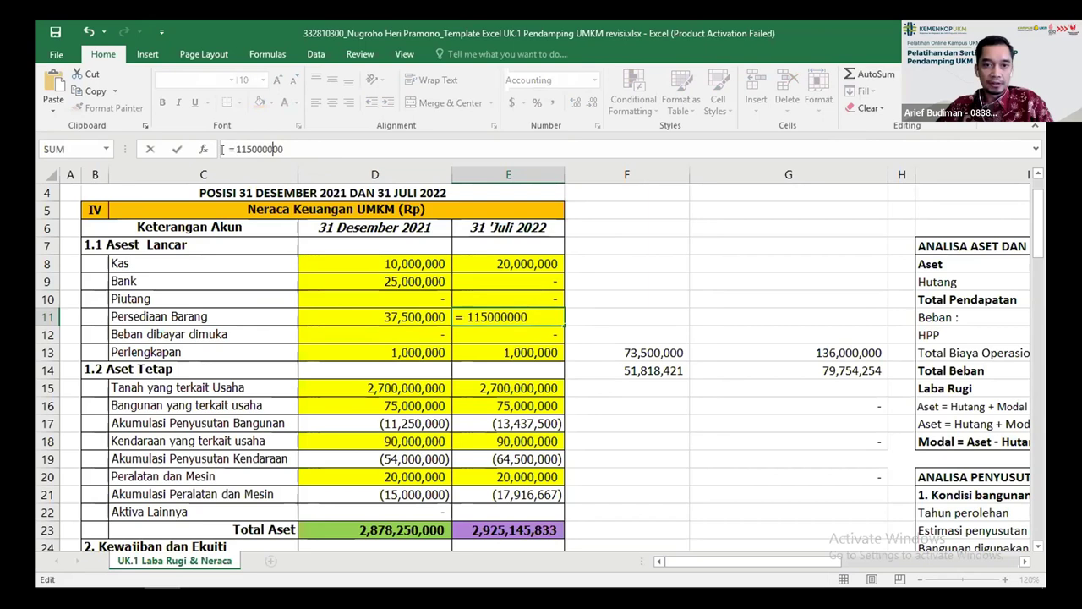
{"action": "key", "text": "Right"}
{"action": "key", "text": "Right"}
{"action": "type", "text": "*"}
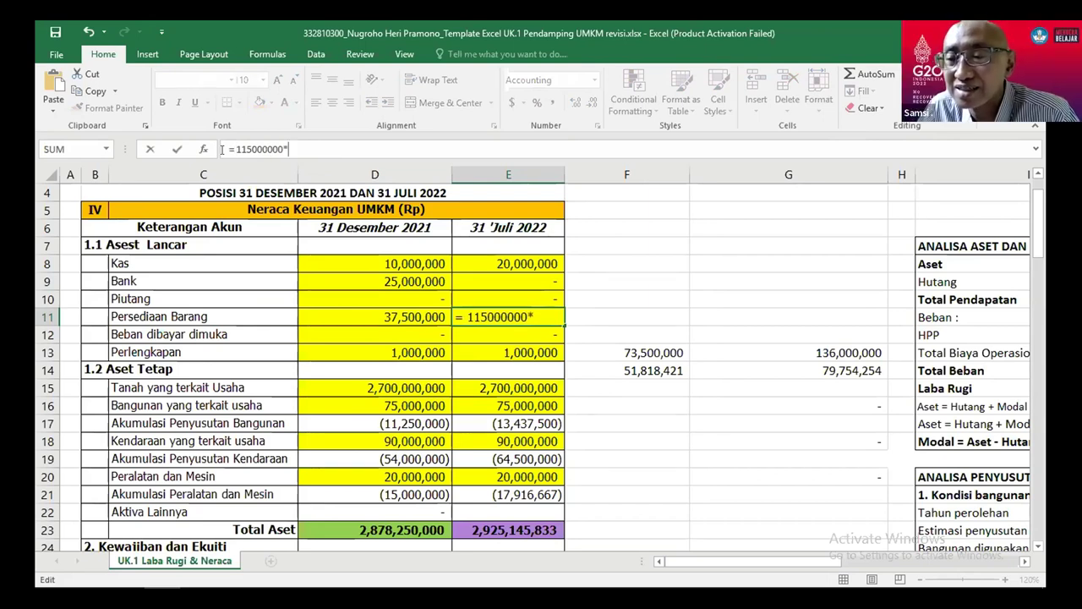
{"action": "type", "text": "0.5"}
{"action": "key", "text": "Return"}
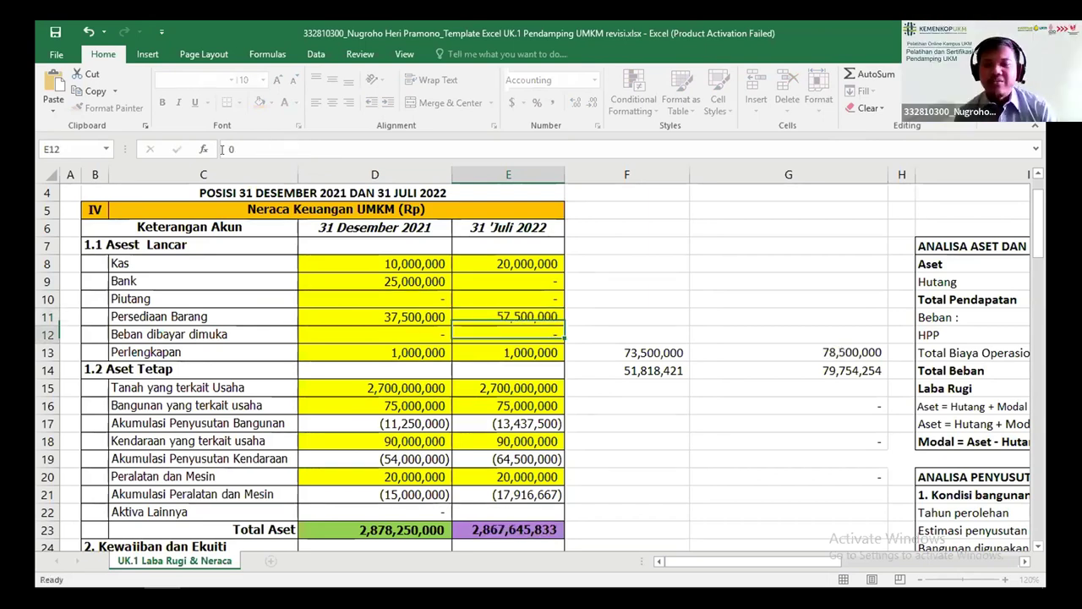
Review the Persediaan Barang formulas for both dates and the 31 Desember 2021 Total Aset formula in D23
{"action": "key", "text": "Up"}
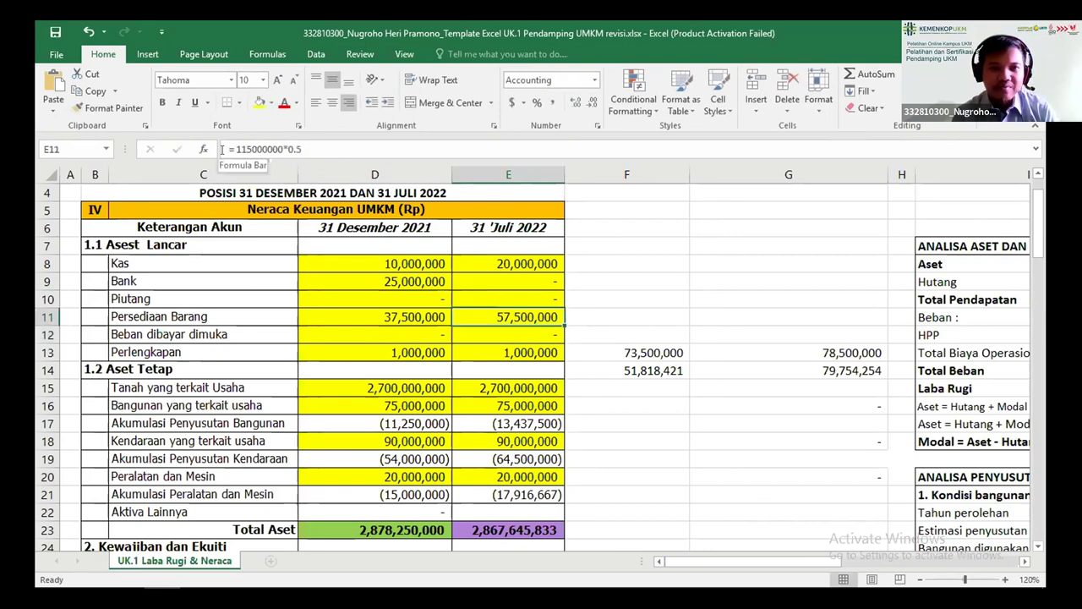
{"action": "key", "text": "Left"}
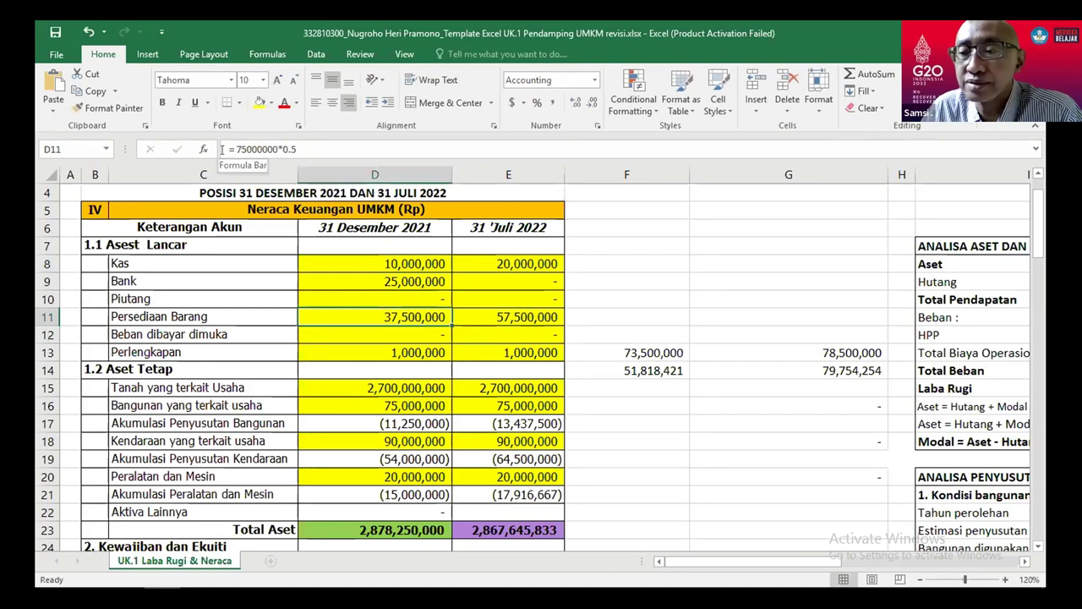
{"action": "key", "text": "Down"}
{"action": "key", "text": "Down"}
{"action": "key", "text": "Down"}
{"action": "key", "text": "Down"}
{"action": "key", "text": "Down"}
{"action": "key", "text": "Down"}
{"action": "key", "text": "Down"}
{"action": "key", "text": "Down"}
{"action": "key", "text": "Down"}
{"action": "key", "text": "Down"}
{"action": "key", "text": "Down"}
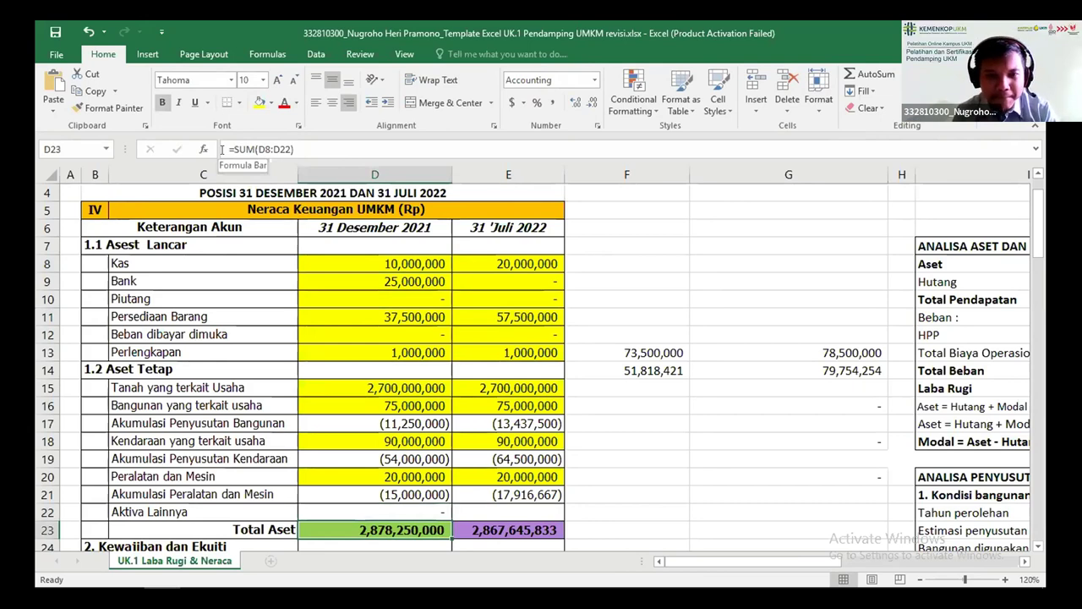
{"action": "scroll", "coordinate": [203, 422], "scroll_direction": "down", "scroll_amount": 1}
{"action": "left_click", "coordinate": [203, 511]}
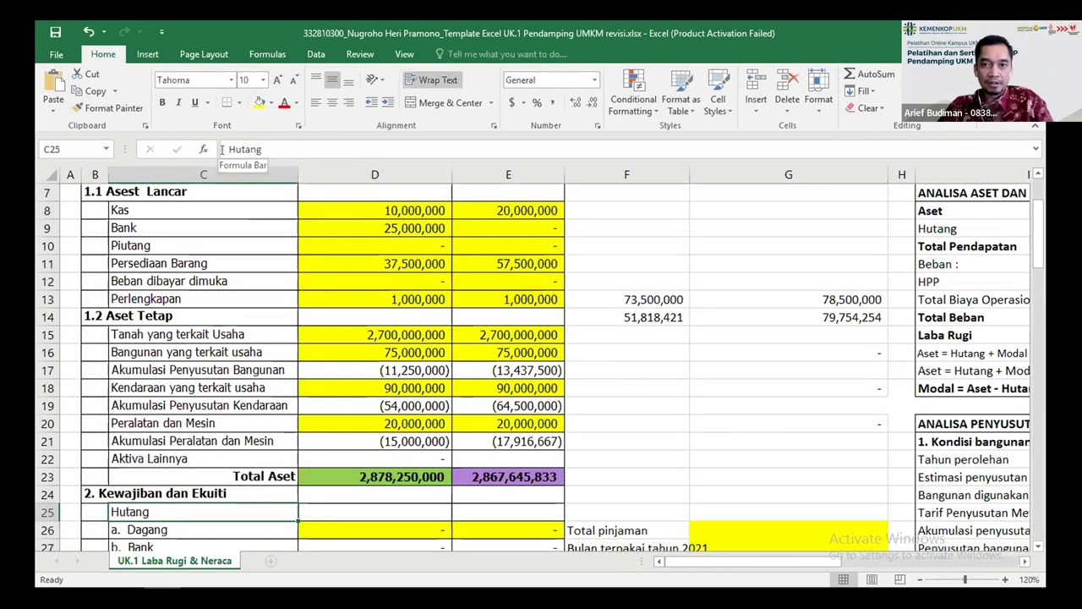
{"action": "left_click_drag", "start_coordinate": [203, 334], "coordinate": [203, 352]}
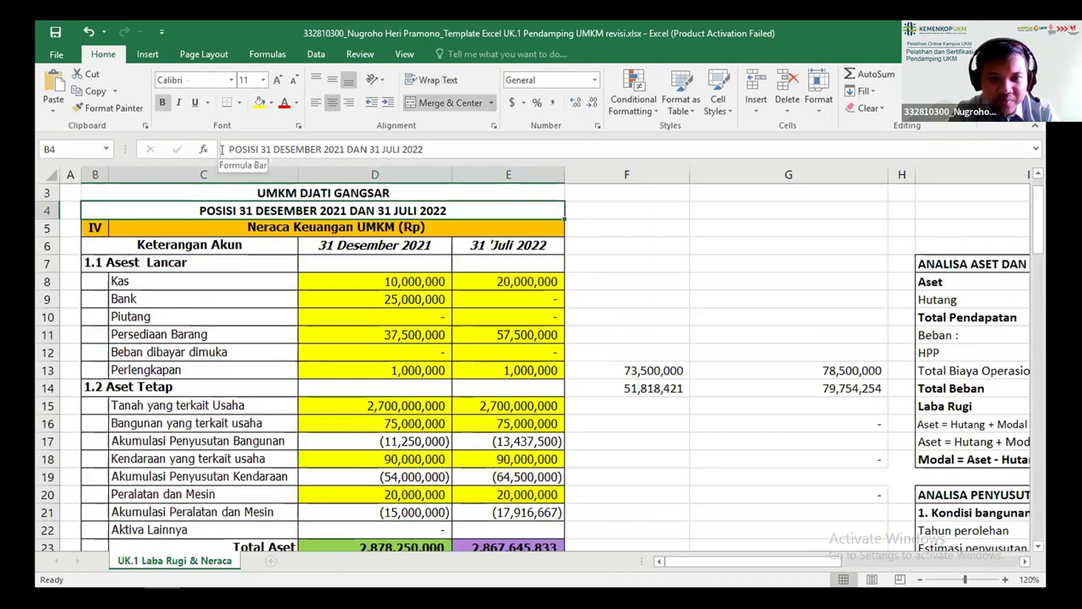
{"action": "left_click", "coordinate": [418, 335]}
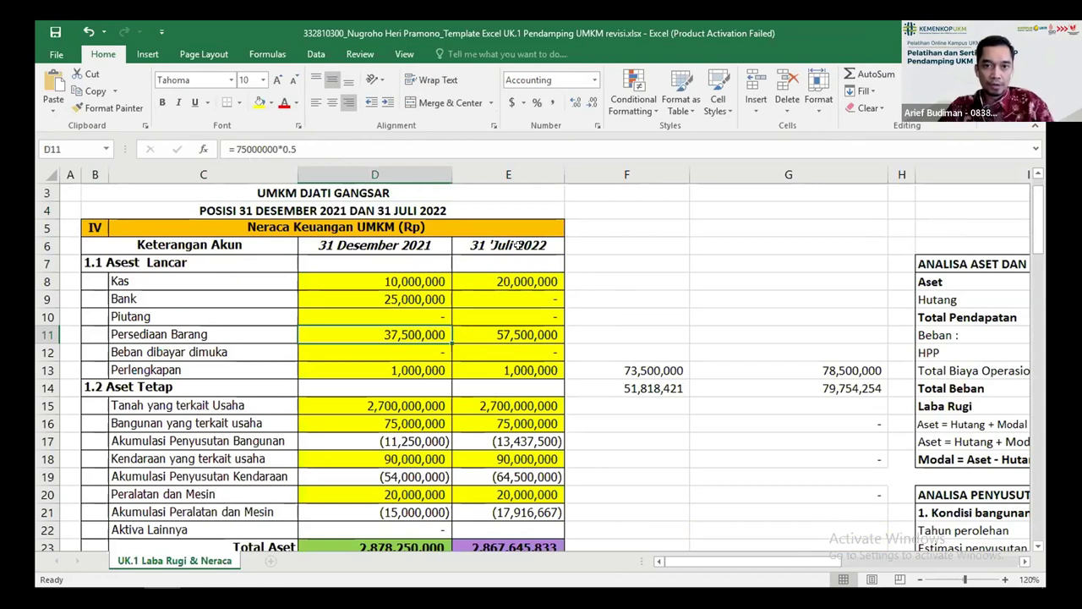
{"action": "left_click", "coordinate": [548, 335]}
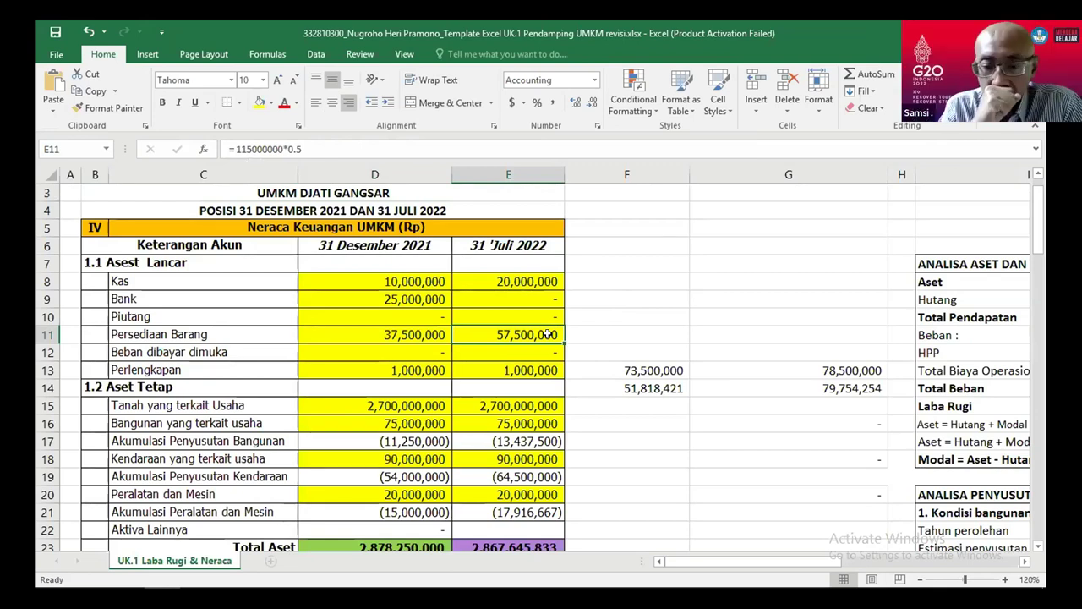
Calculate the difference between F13 and F14 in F15 with the formula =F13-F14
{"action": "left_click", "coordinate": [642, 370]}
{"action": "left_click", "coordinate": [668, 399]}
{"action": "type", "text": "="}
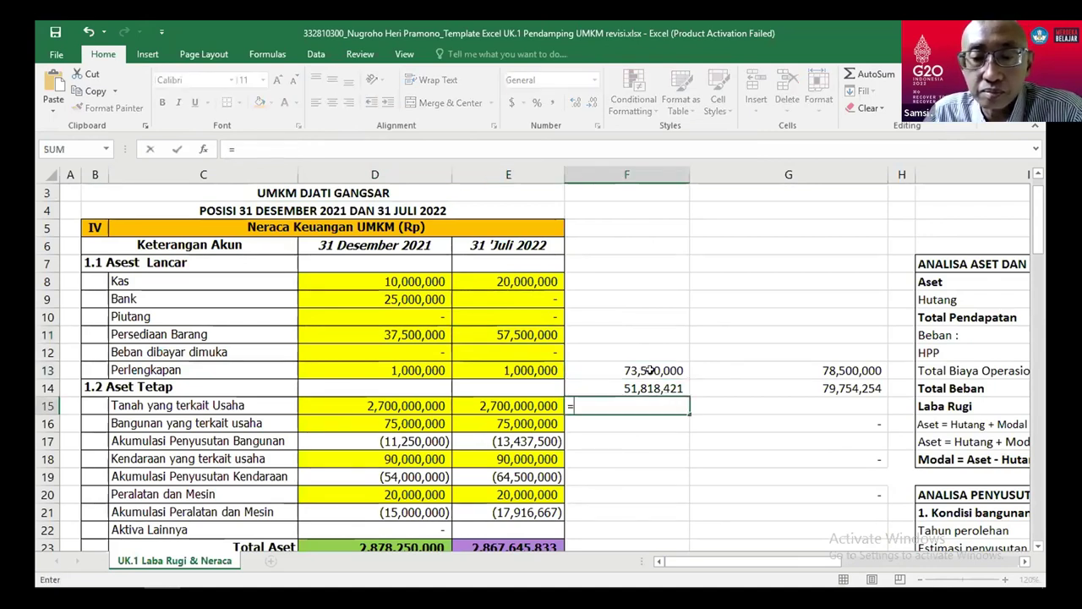
{"action": "left_click", "coordinate": [648, 368]}
{"action": "type", "text": "-"}
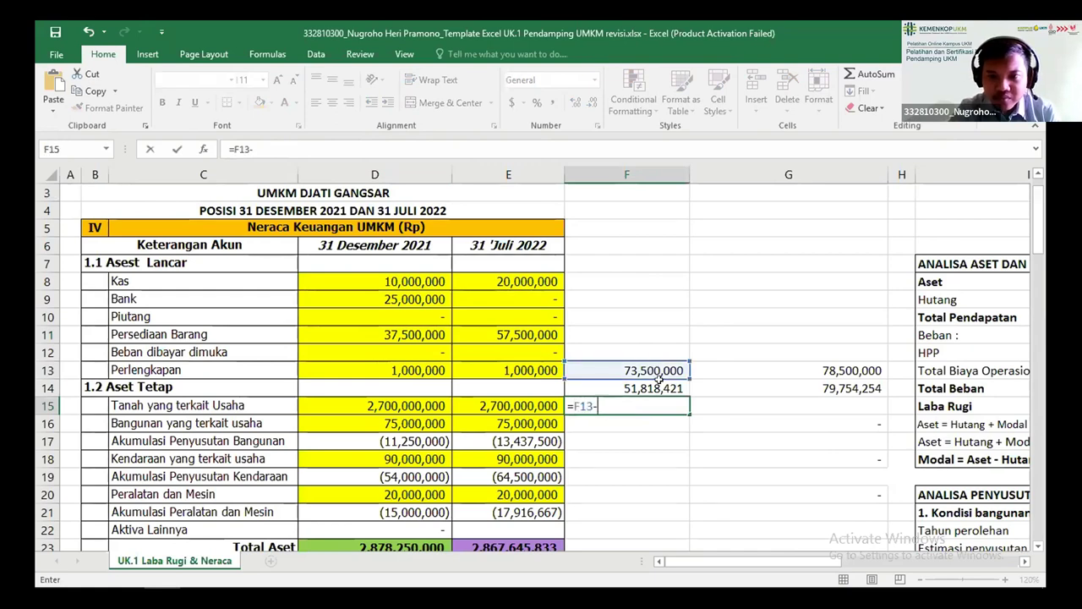
{"action": "left_click", "coordinate": [656, 388]}
{"action": "key", "text": "Return"}
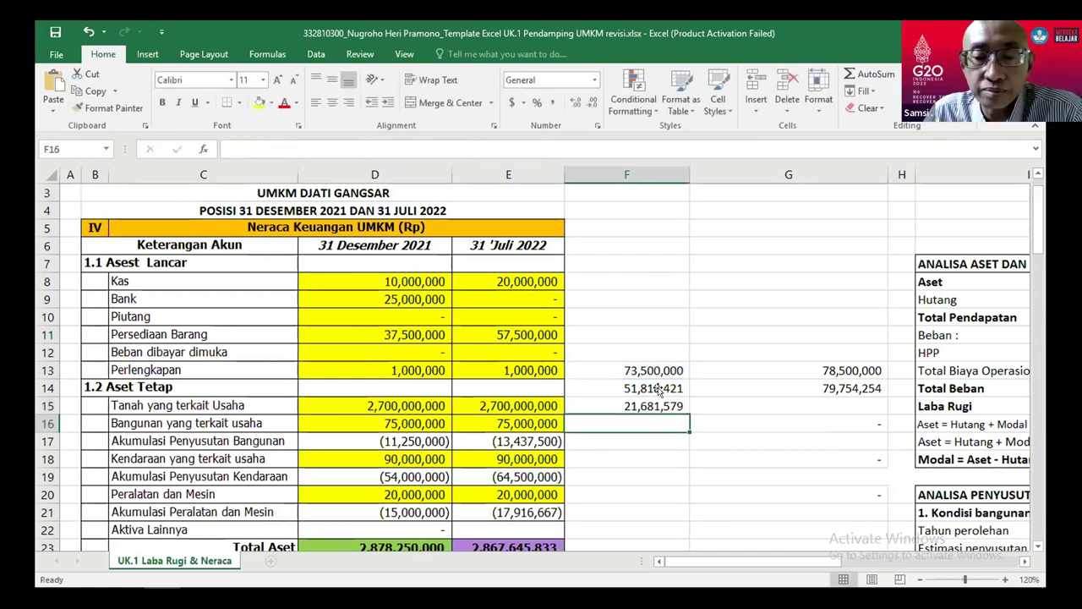
{"action": "left_click", "coordinate": [660, 400]}
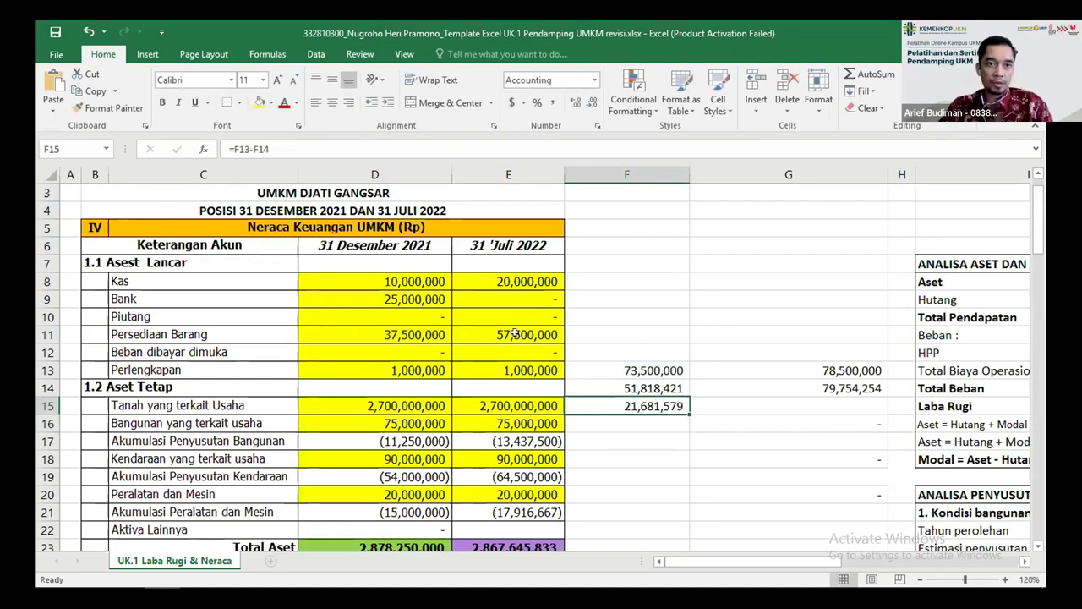
Set the 31 Desember 2021 Persediaan Barang entry in D11 to 36500000
{"action": "left_click", "coordinate": [430, 334]}
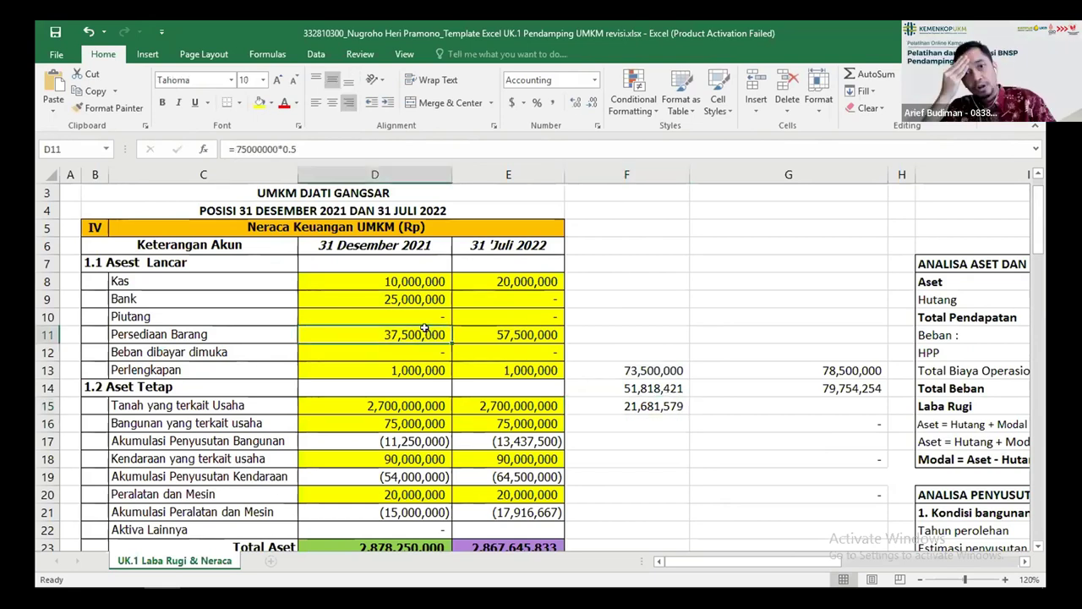
{"action": "type", "text": "36"}
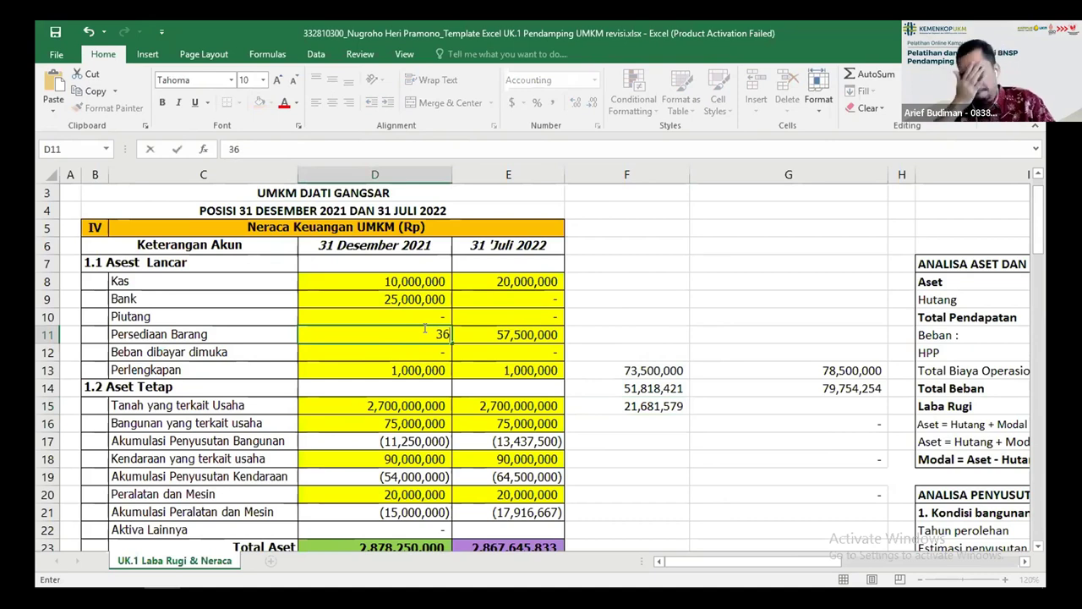
{"action": "type", "text": ",500"}
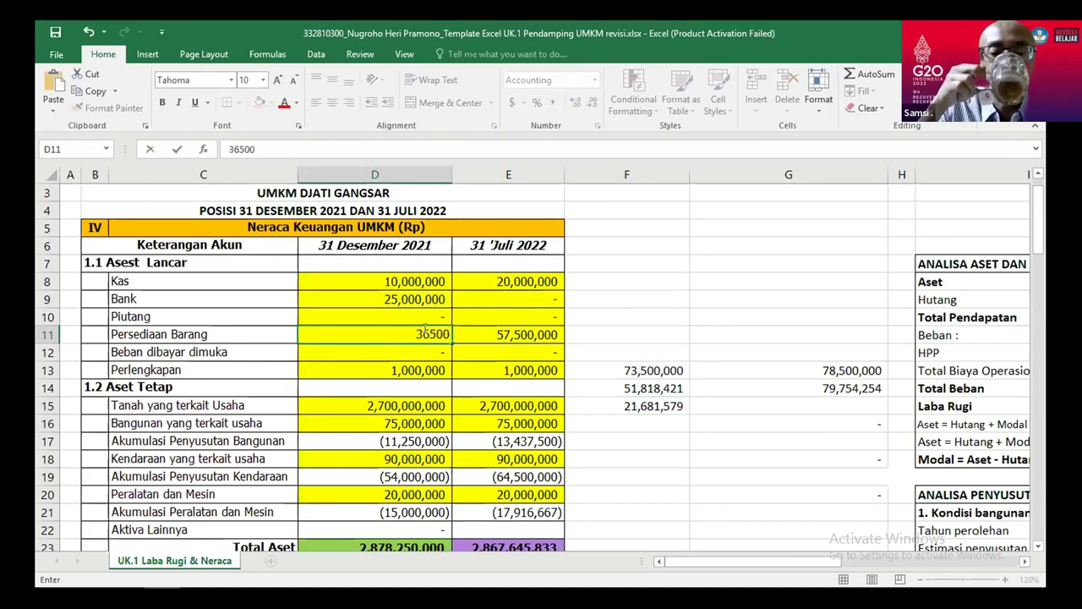
{"action": "type", "text": ",000"}
{"action": "key", "text": "Return"}
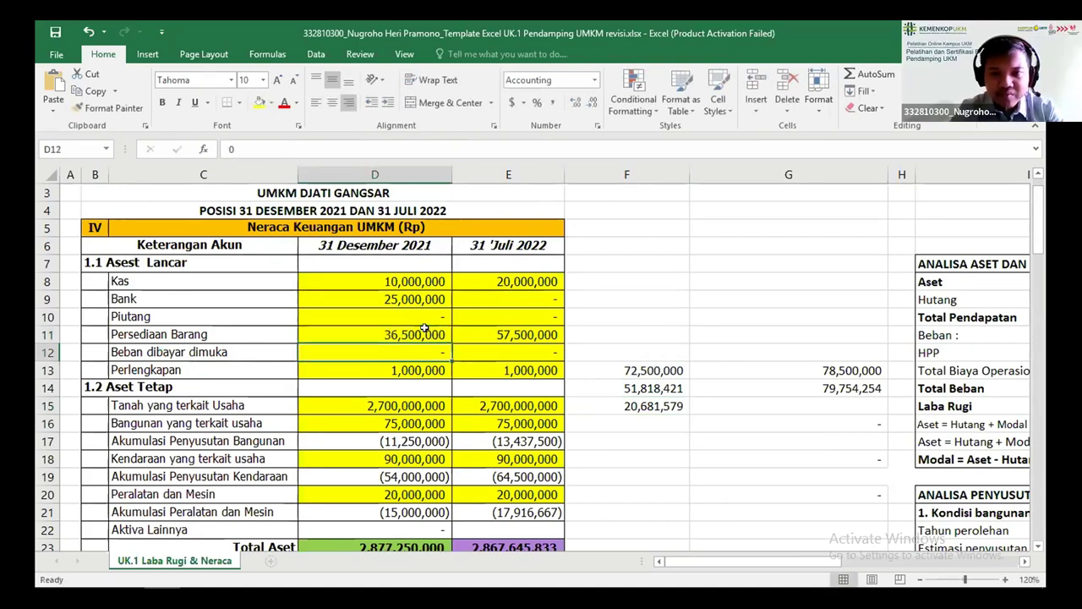
Try 56500000 as the 31 Juli 2022 Persediaan Barang entry in E11 and undo that change
{"action": "left_click", "coordinate": [513, 334]}
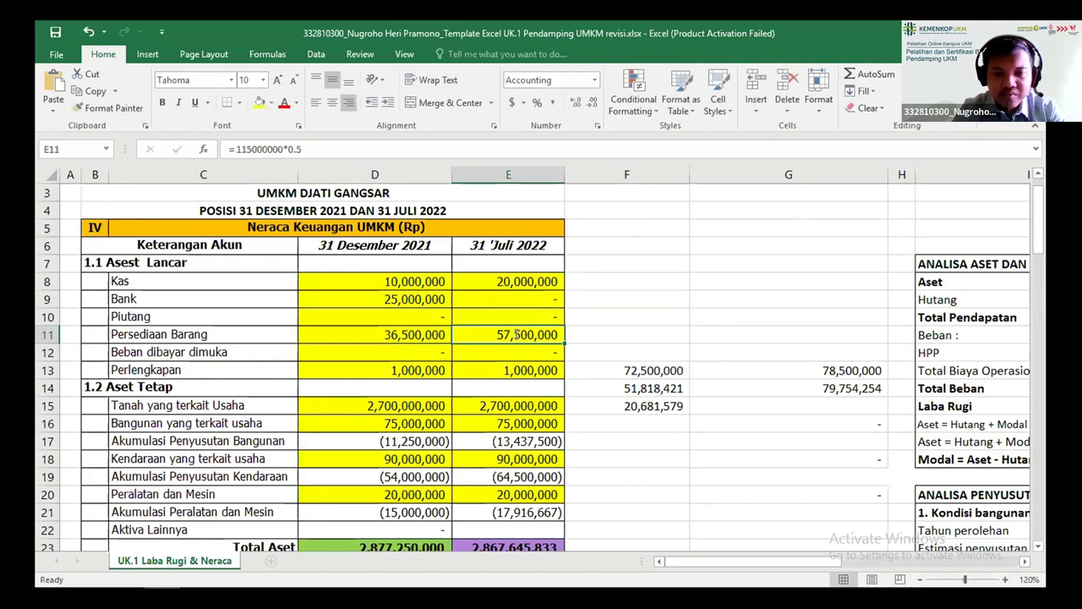
{"action": "type", "text": "56500000"}
{"action": "key", "text": "Return"}
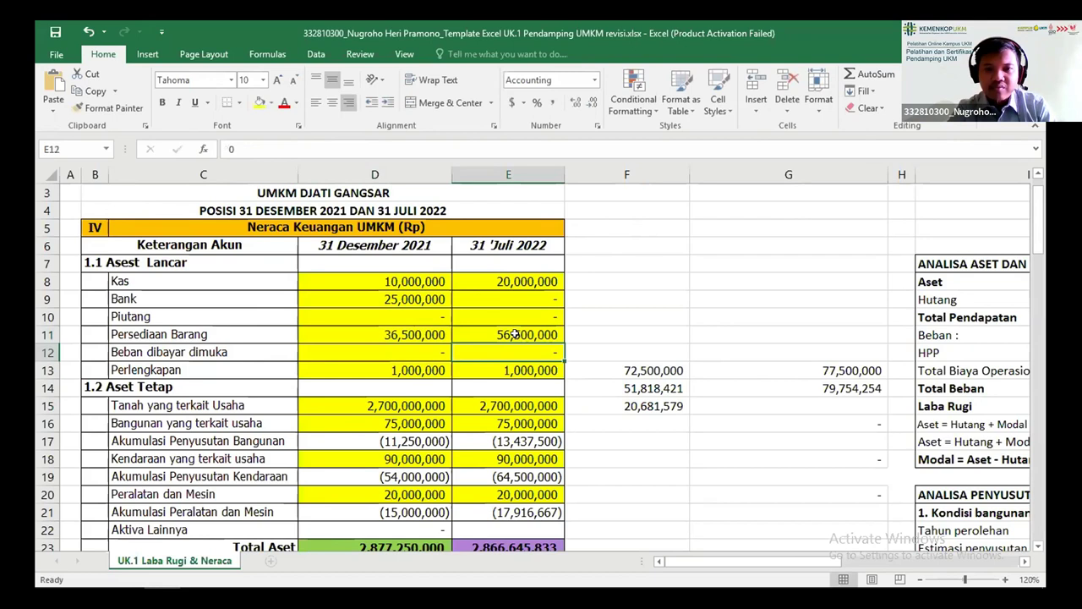
{"action": "left_click", "coordinate": [427, 330]}
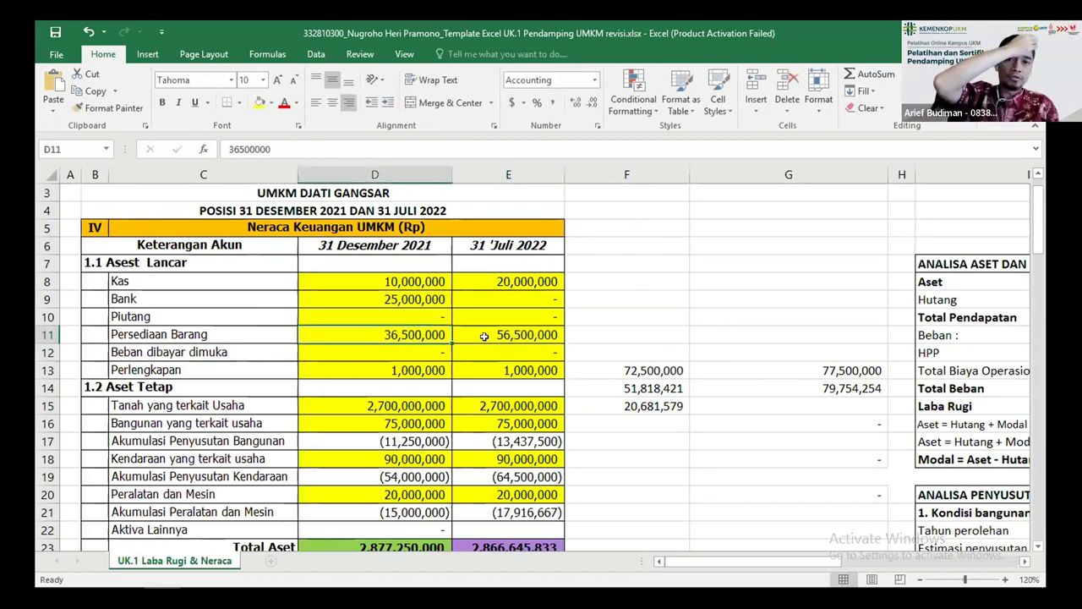
{"action": "key", "text": "ctrl+z"}
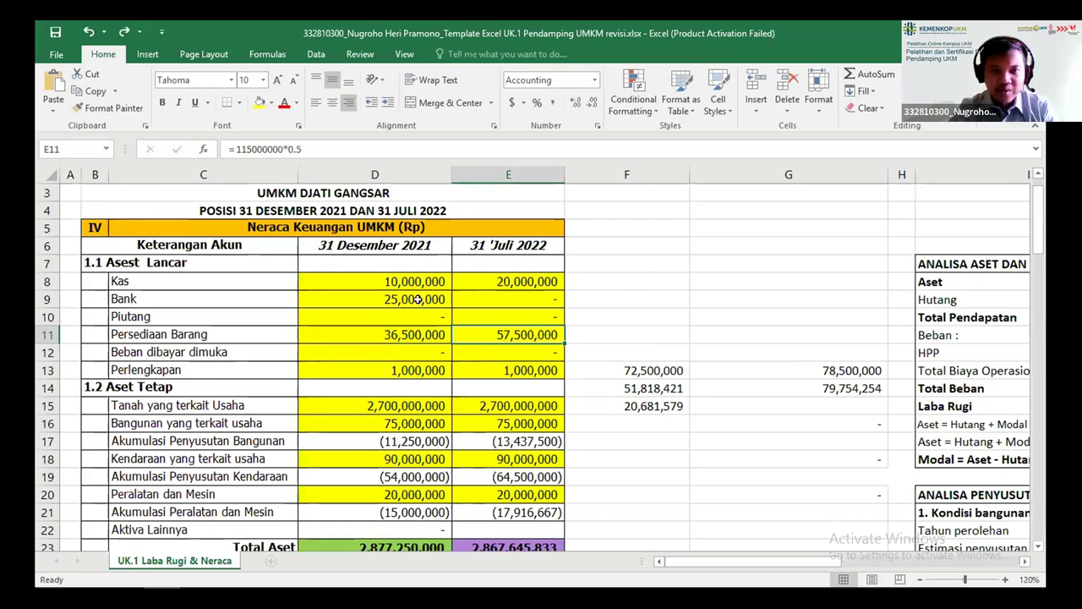
Undo the last Persediaan Barang change in D11 and set the 31 Desember 2021 Bank entry in D9 to 15000000
{"action": "left_click", "coordinate": [416, 299]}
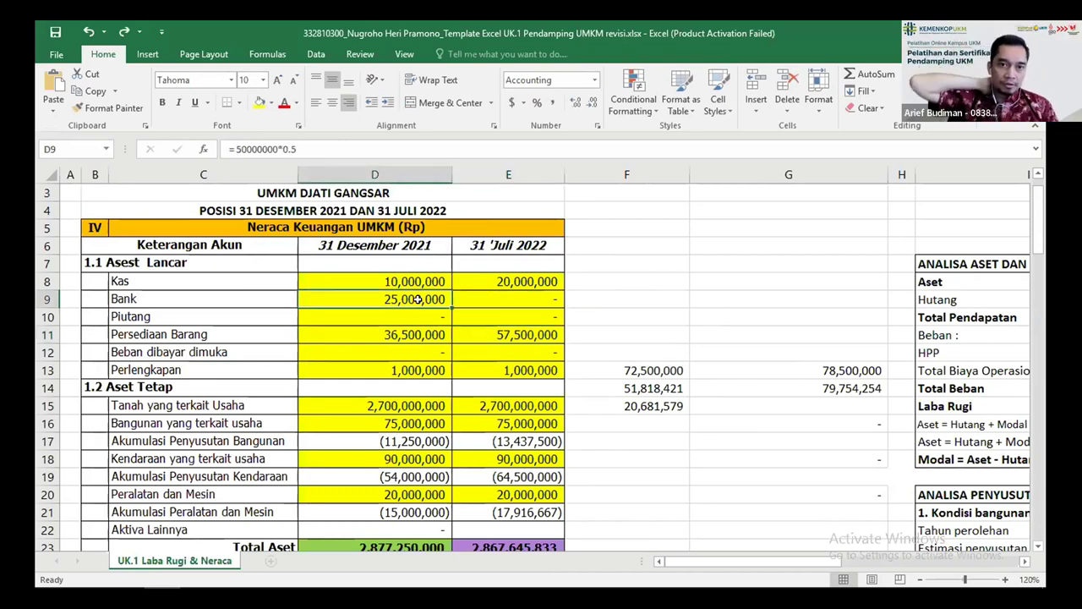
{"action": "key", "text": "ctrl+z"}
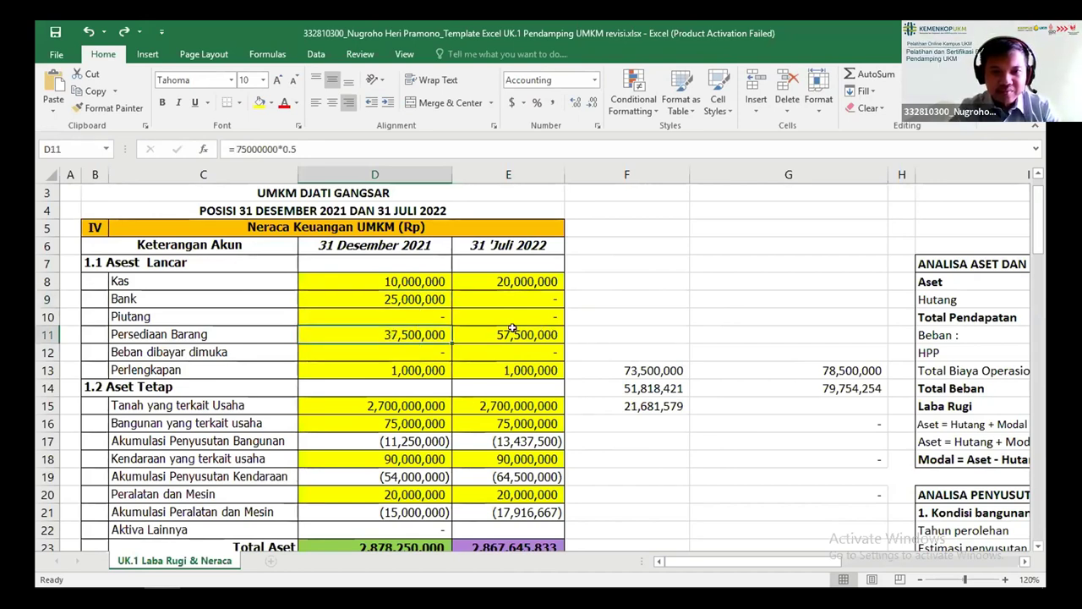
{"action": "left_click", "coordinate": [420, 300]}
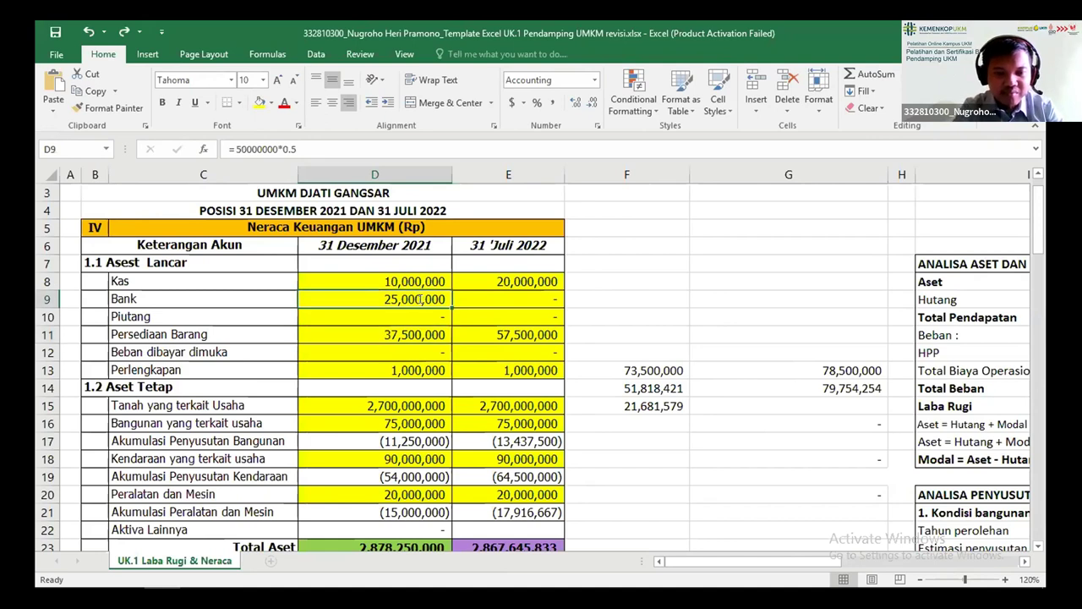
{"action": "type", "text": "15,"}
{"action": "type", "text": "00"}
{"action": "type", "text": "0,000"}
{"action": "left_click", "coordinate": [421, 321]}
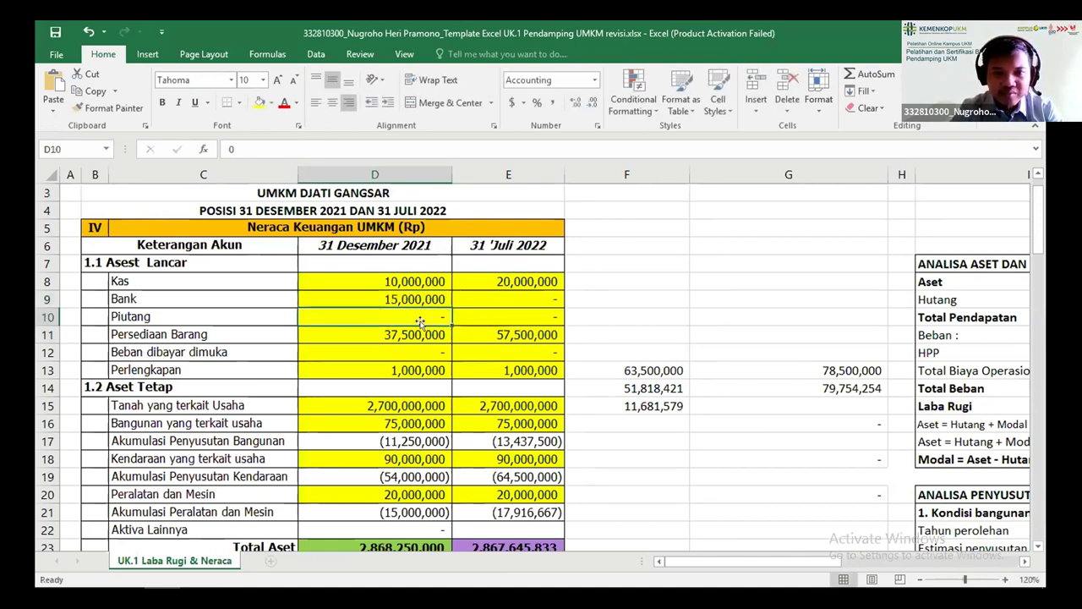
{"action": "left_click", "coordinate": [413, 335]}
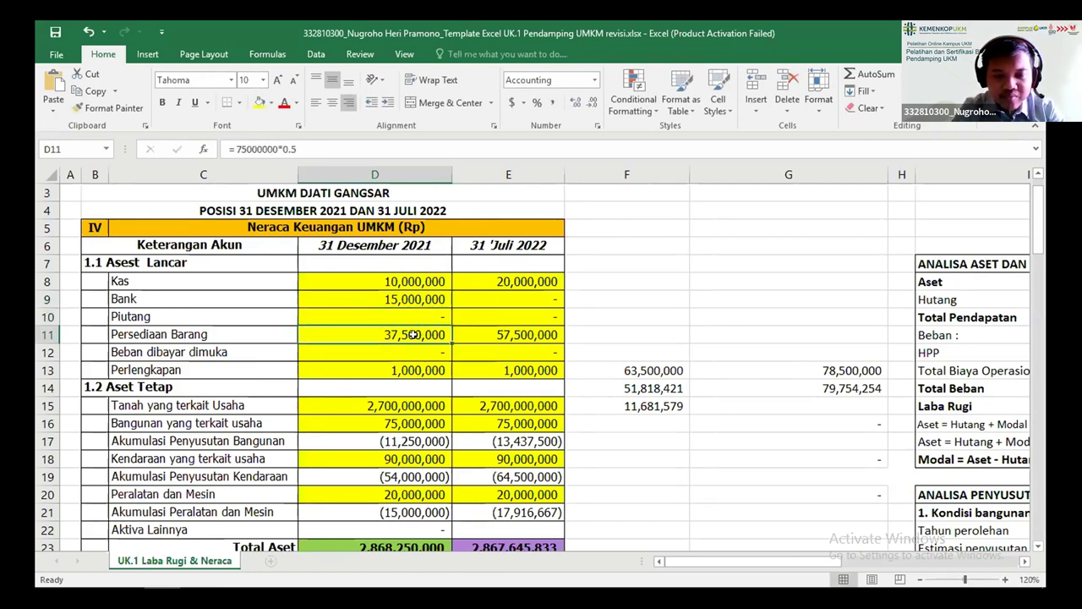
{"action": "type", "text": "27"}
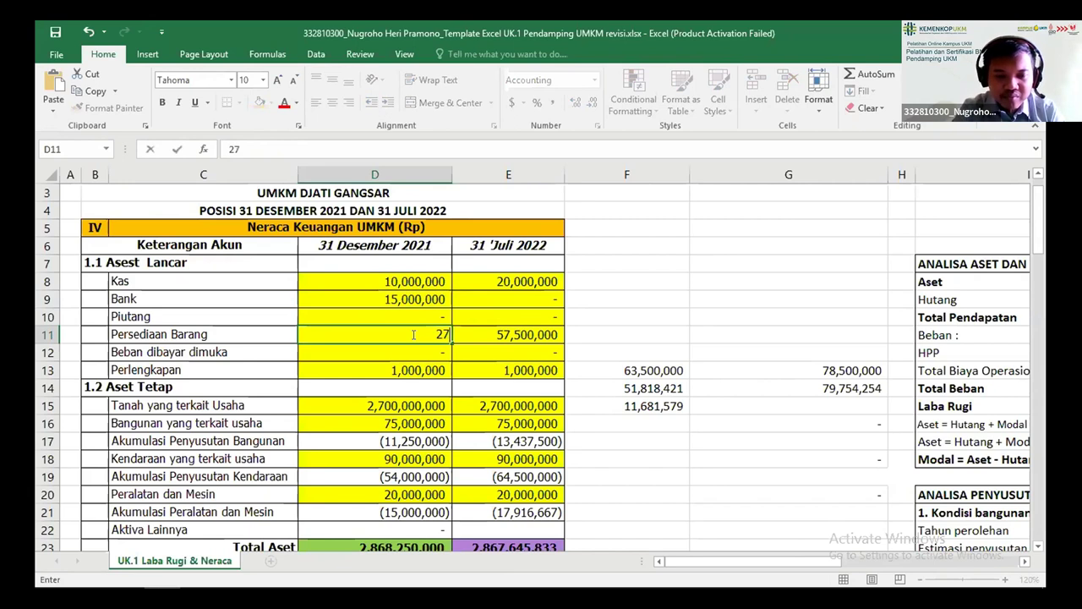
{"action": "key", "text": "ctrl+z"}
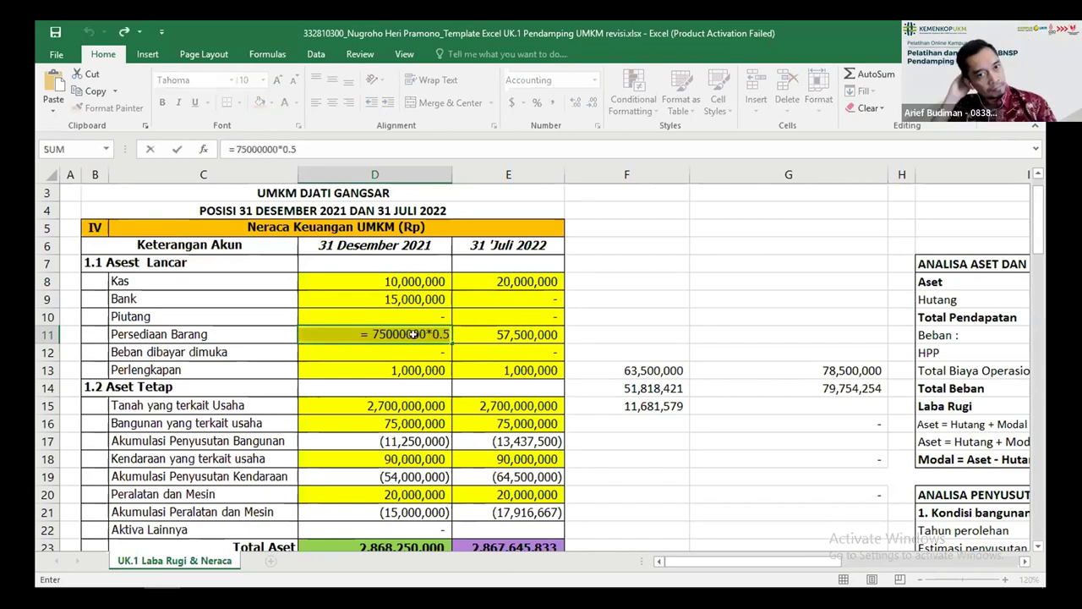
{"action": "key", "text": "Return"}
Set the 31 Desember 2021 Persediaan Barang entry in D11 to 27500000
{"action": "left_click", "coordinate": [427, 334]}
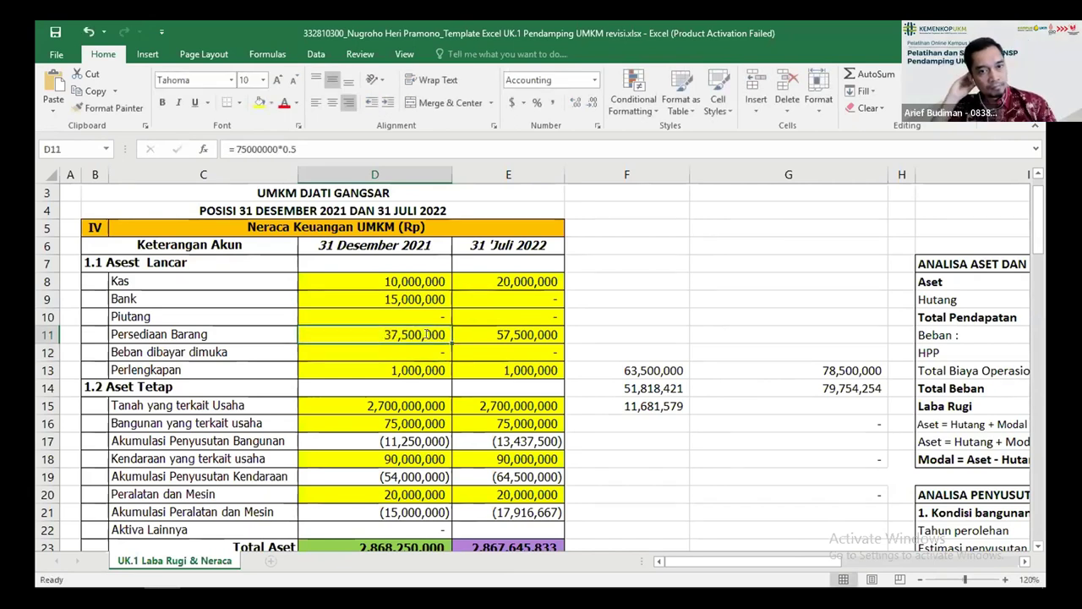
{"action": "type", "text": "27500"}
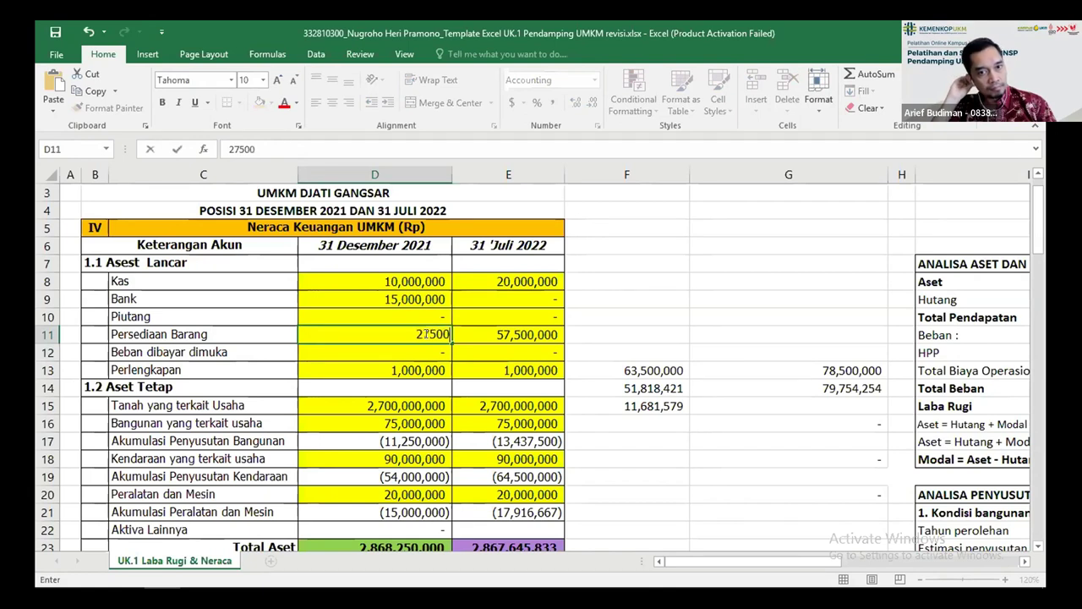
{"action": "type", "text": "000"}
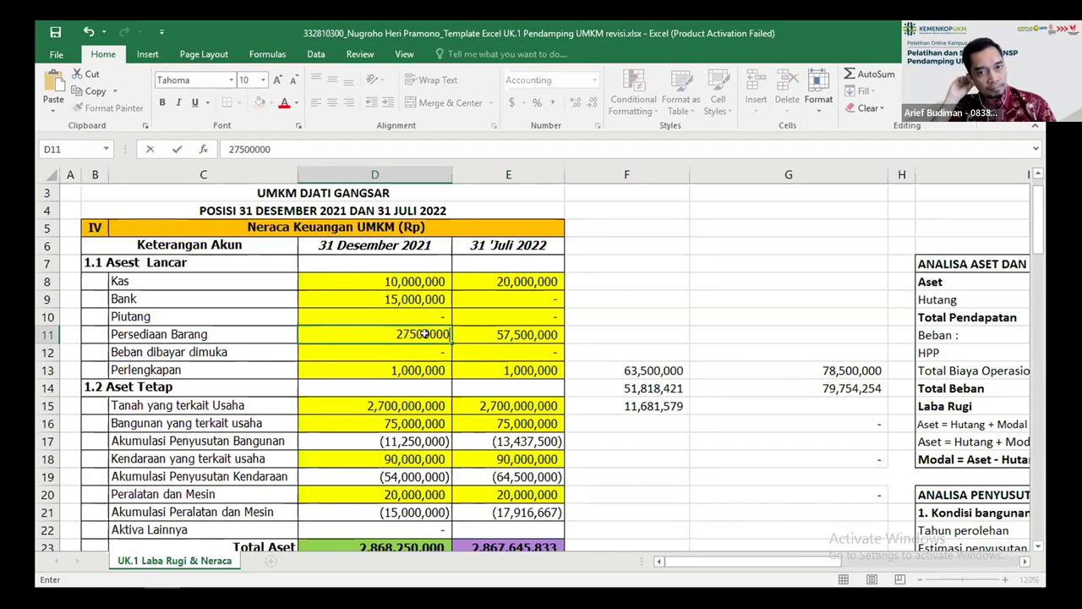
Try 47500000 as the 31 Juli 2022 Persediaan Barang entry in E11
{"action": "left_click", "coordinate": [548, 335]}
{"action": "type", "text": "4"}
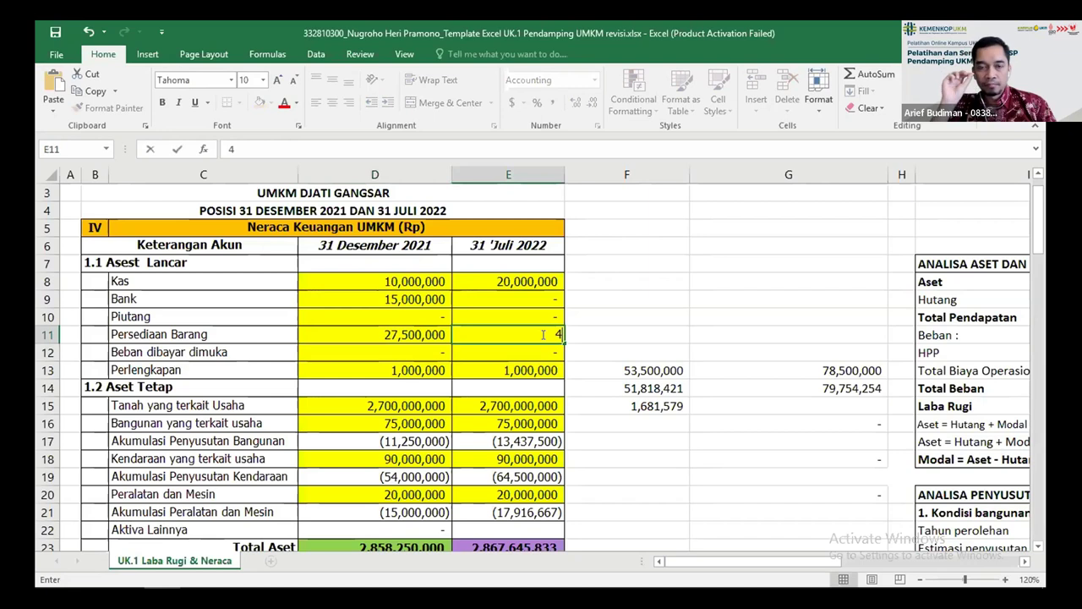
{"action": "type", "text": "7,50"}
{"action": "type", "text": "0,000"}
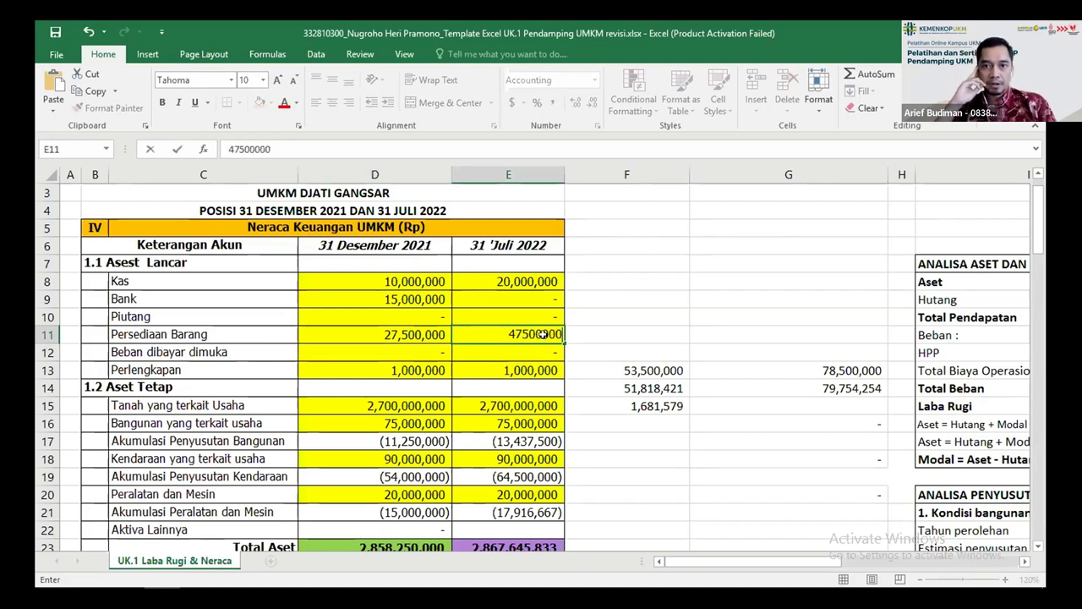
{"action": "key", "text": "Return"}
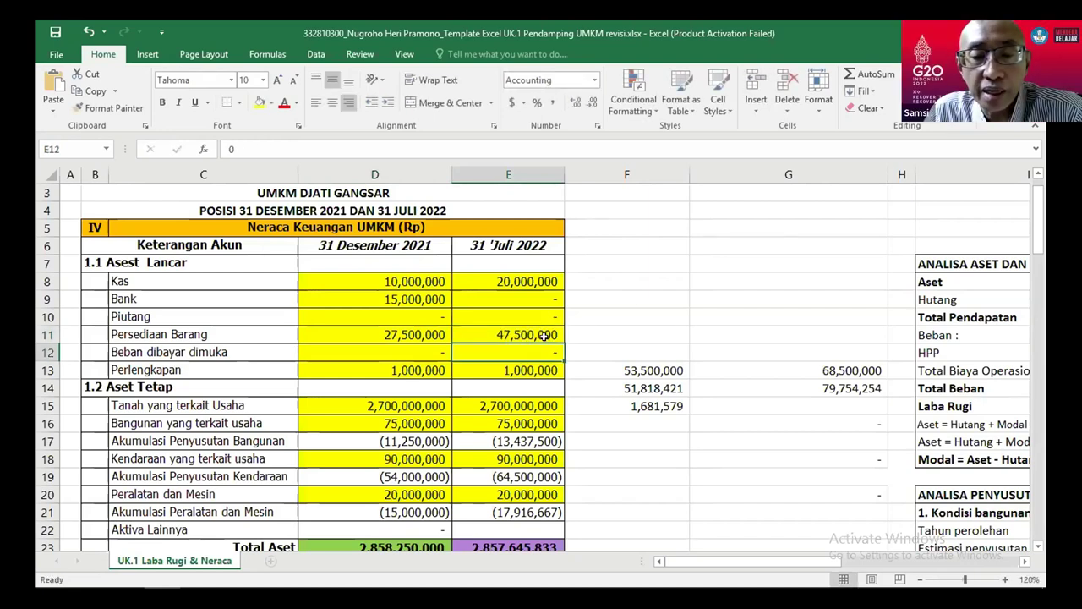
{"action": "left_click", "coordinate": [630, 309]}
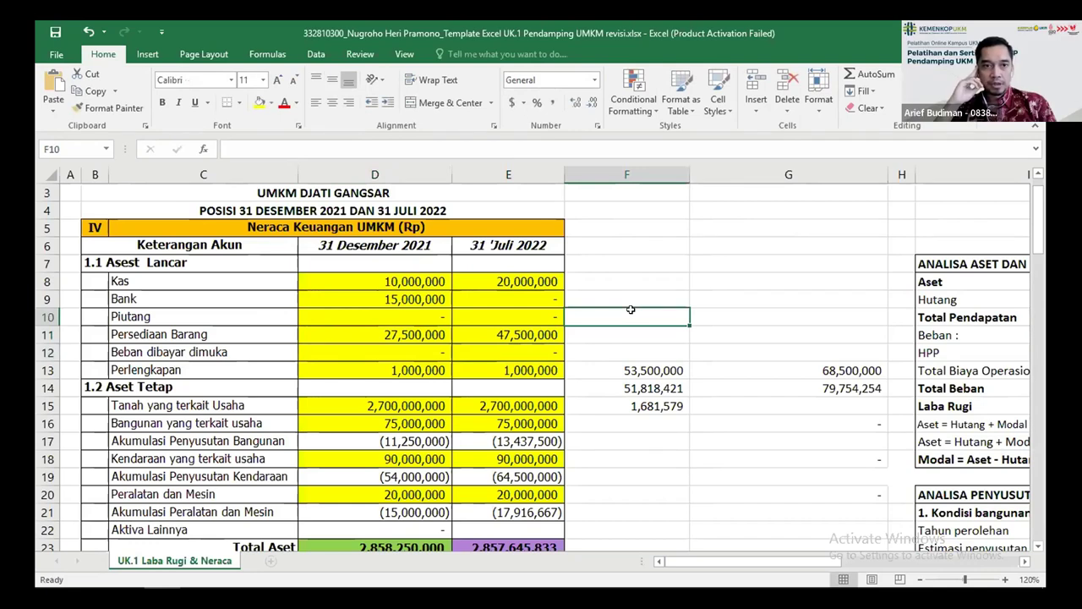
Set the 31 Juli 2022 Persediaan Barang entry in E11 to 57500000
{"action": "left_click", "coordinate": [526, 336]}
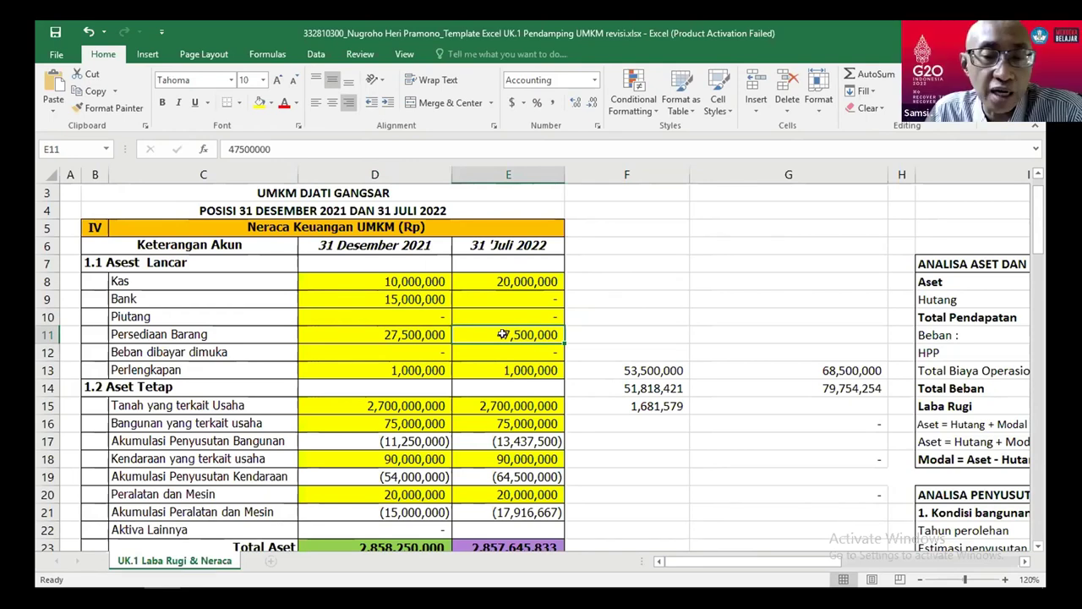
{"action": "double_click", "coordinate": [502, 334]}
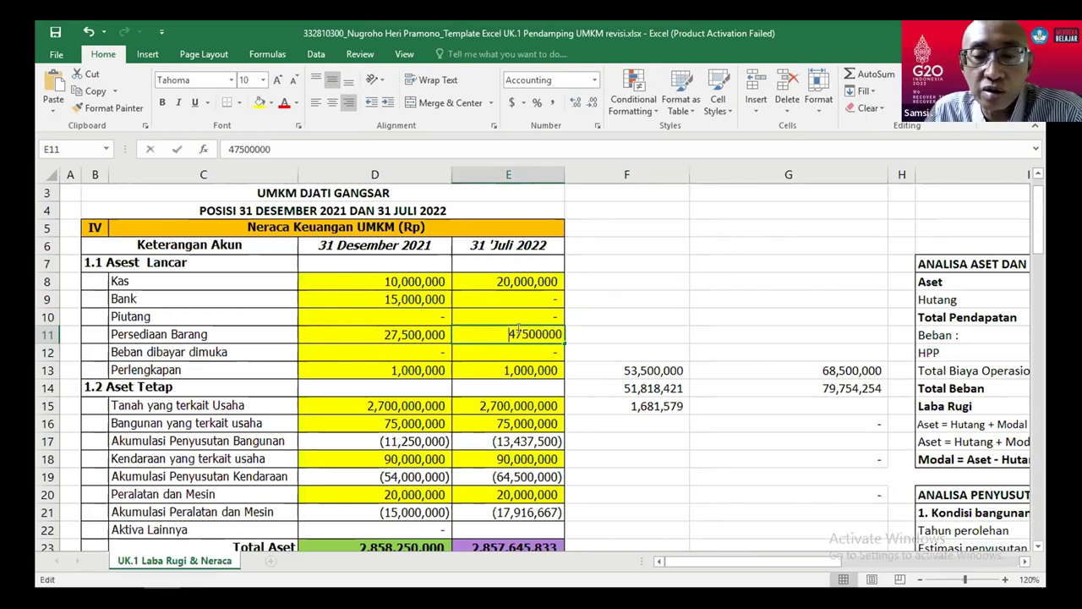
{"action": "key", "text": "Delete"}
{"action": "type", "text": "5"}
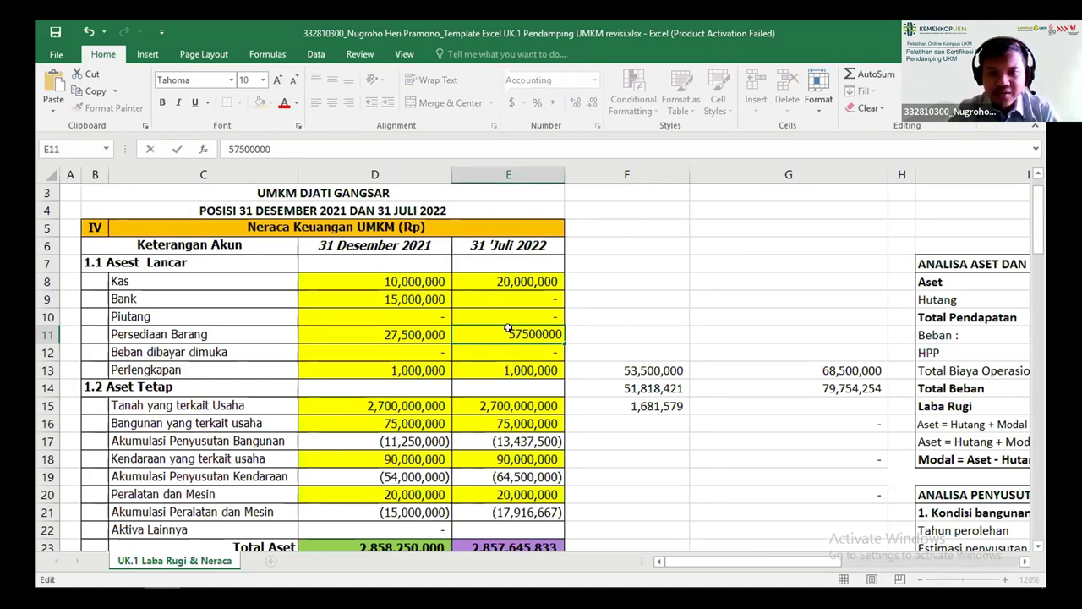
{"action": "key", "text": "Return"}
Try 200000 as the 31 Juli 2022 Bank entry in E9
{"action": "left_click", "coordinate": [525, 292]}
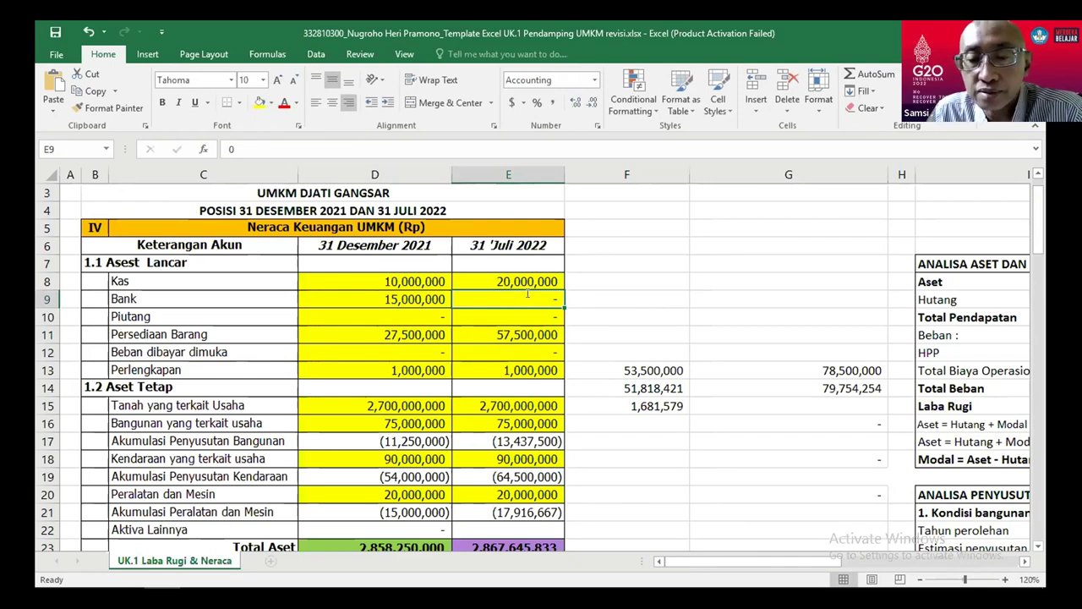
{"action": "type", "text": "2"}
{"action": "type", "text": "00,"}
{"action": "type", "text": "00000"}
{"action": "key", "text": "Return"}
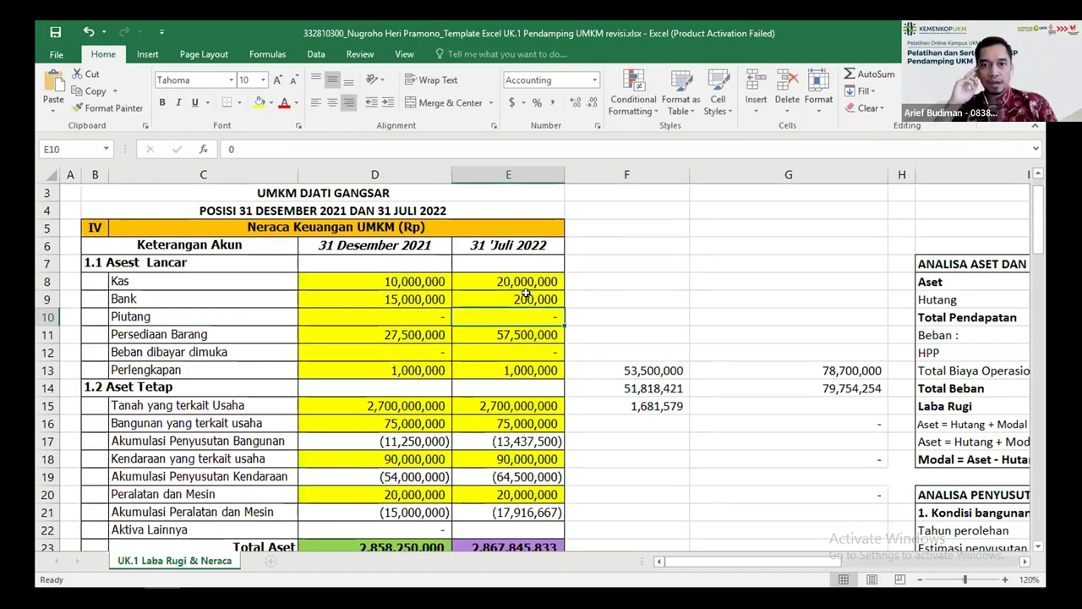
Set the 31 Juli 2022 Bank entry in E9 to 1000000
{"action": "left_click", "coordinate": [526, 295]}
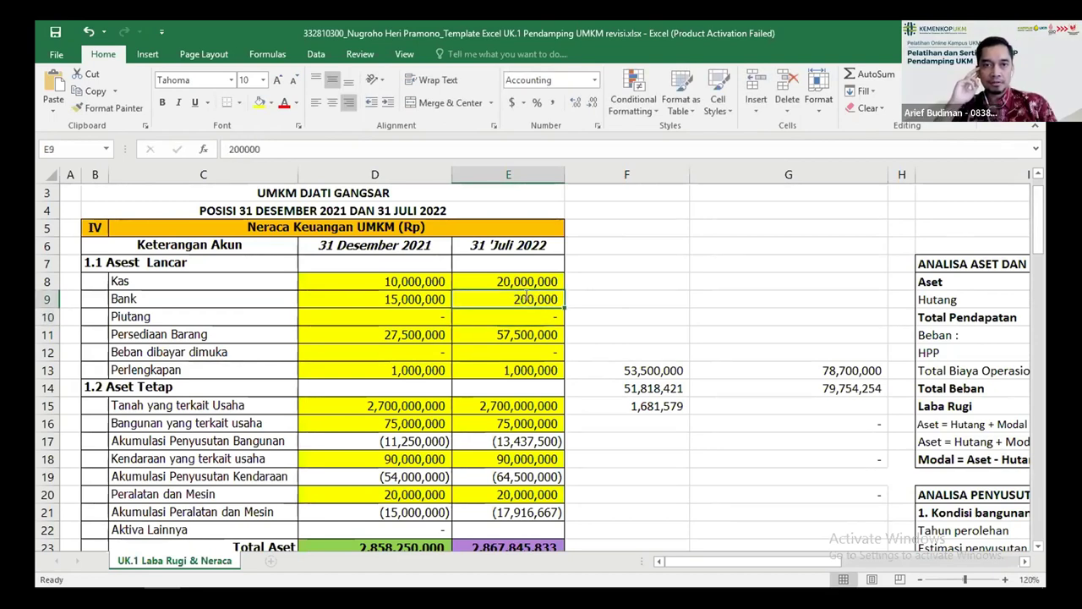
{"action": "type", "text": "1,000,0"}
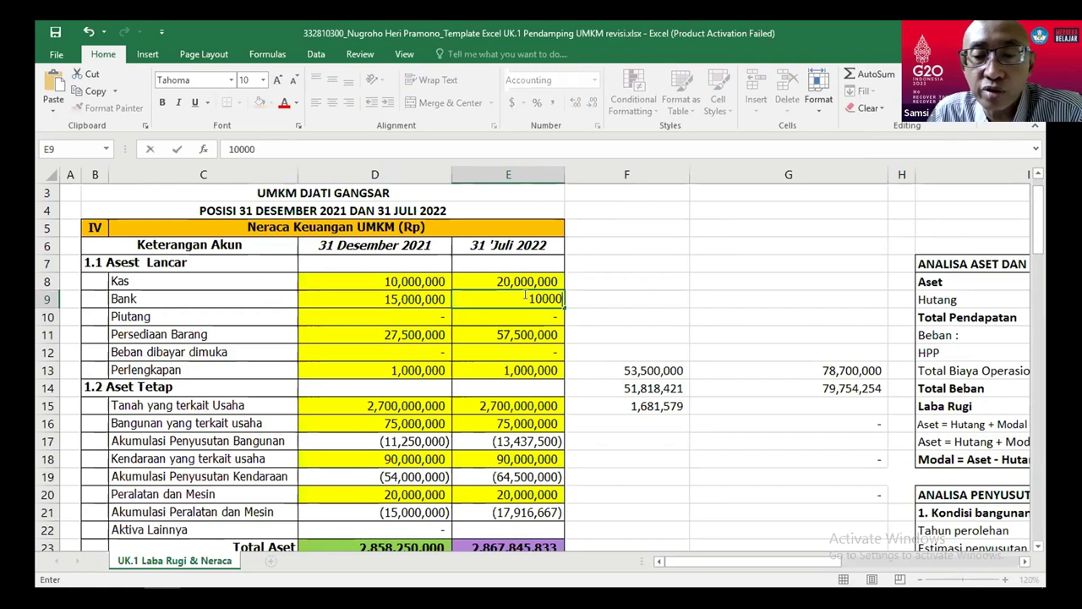
{"action": "type", "text": "00"}
{"action": "key", "text": "Return"}
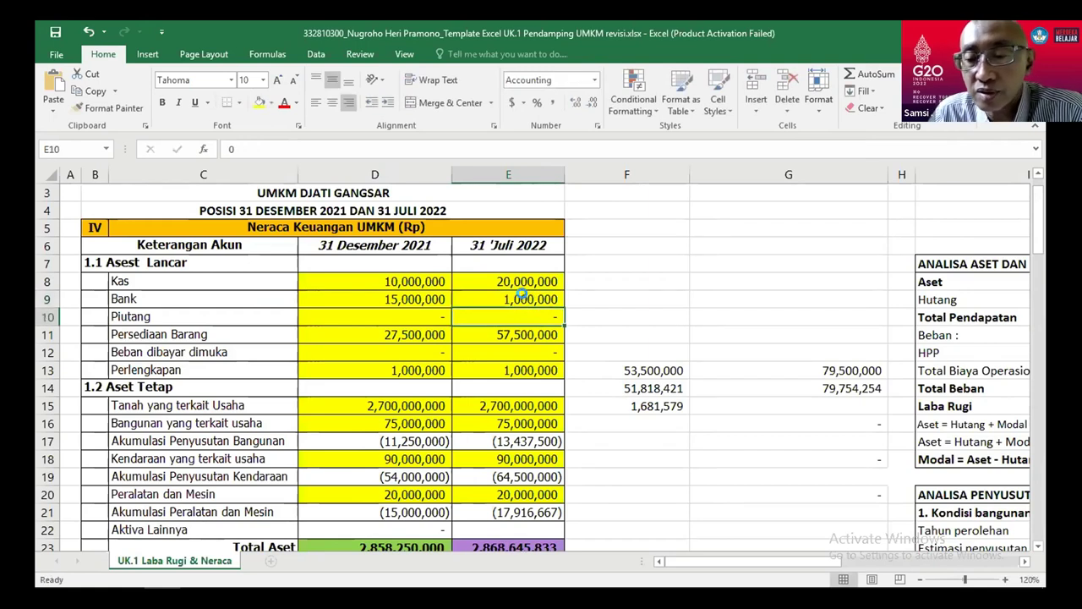
{"action": "key", "text": "Up"}
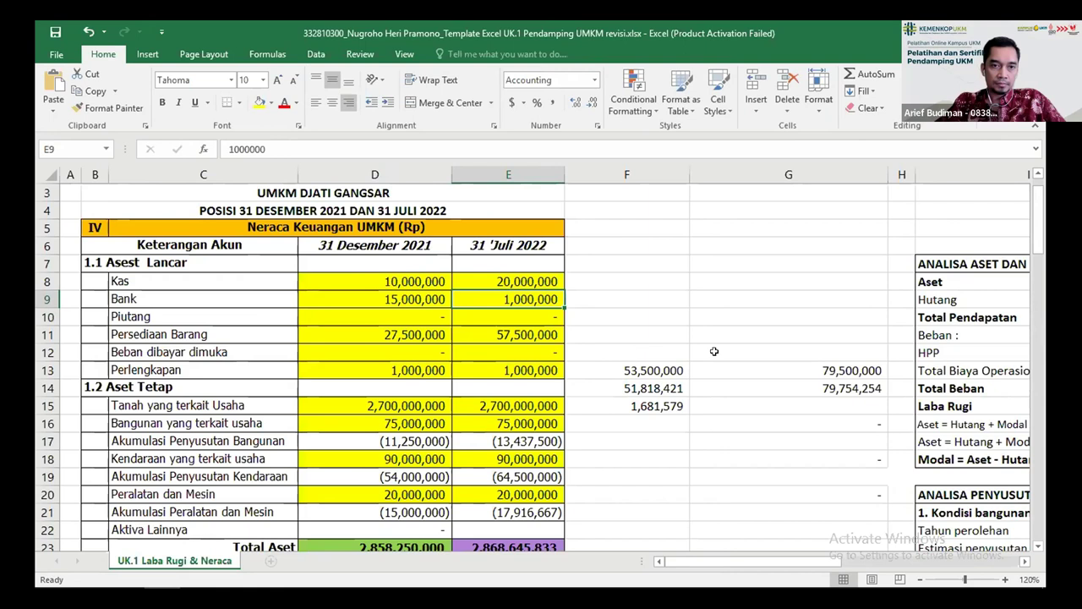
Review the balance sheet totals, the current-asset sum formula in F13 and the Laba/Rugi report down to Laba bersih setelah pajak
{"action": "scroll", "coordinate": [729, 361], "scroll_direction": "down", "scroll_amount": 1}
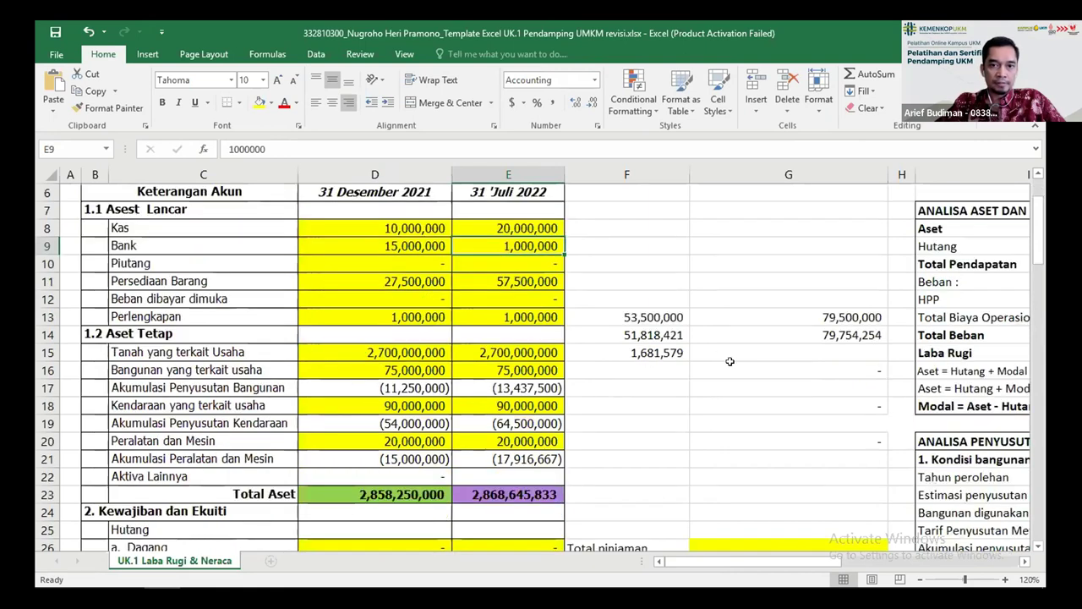
{"action": "scroll", "coordinate": [730, 362], "scroll_direction": "up", "scroll_amount": 1}
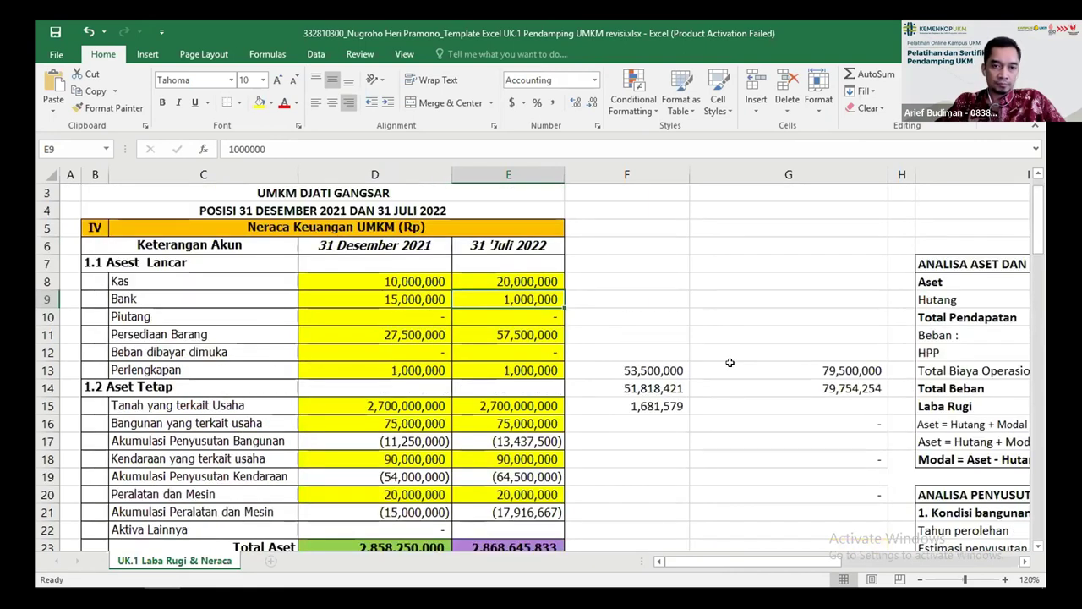
{"action": "scroll", "coordinate": [730, 362], "scroll_direction": "down", "scroll_amount": 4}
{"action": "scroll", "coordinate": [730, 362], "scroll_direction": "up", "scroll_amount": 3}
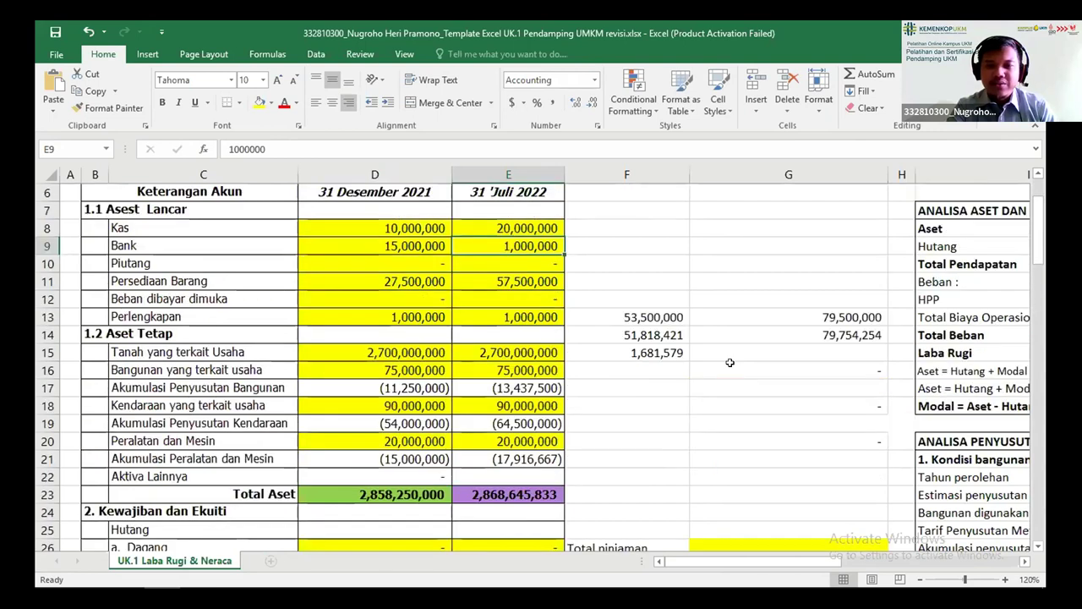
{"action": "left_click", "coordinate": [668, 311]}
{"action": "scroll", "coordinate": [671, 398], "scroll_direction": "down", "scroll_amount": 1}
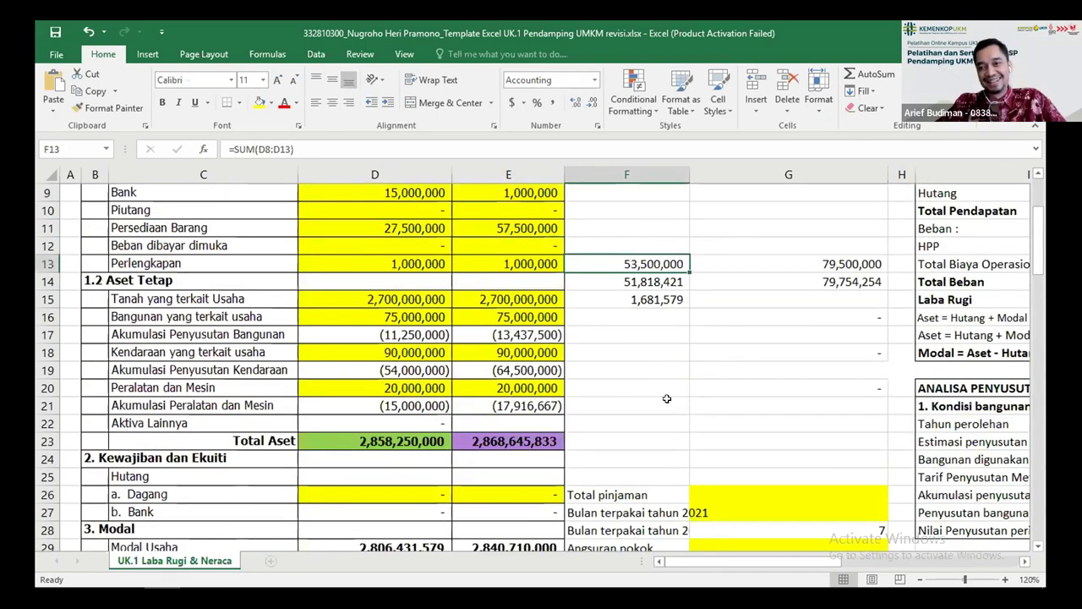
{"action": "scroll", "coordinate": [667, 398], "scroll_direction": "down", "scroll_amount": 3}
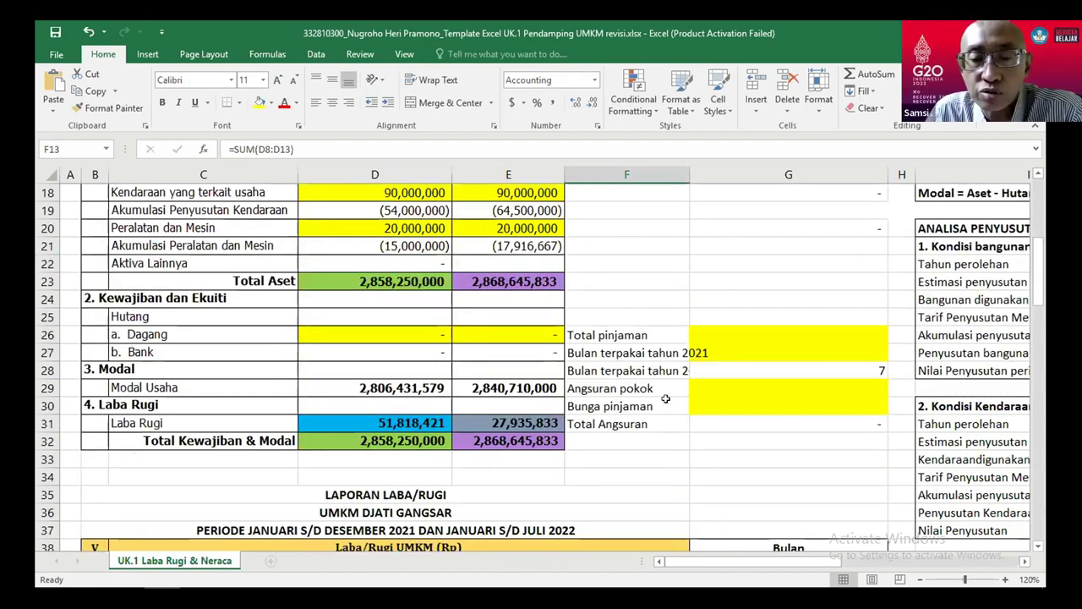
{"action": "scroll", "coordinate": [666, 398], "scroll_direction": "down", "scroll_amount": 4}
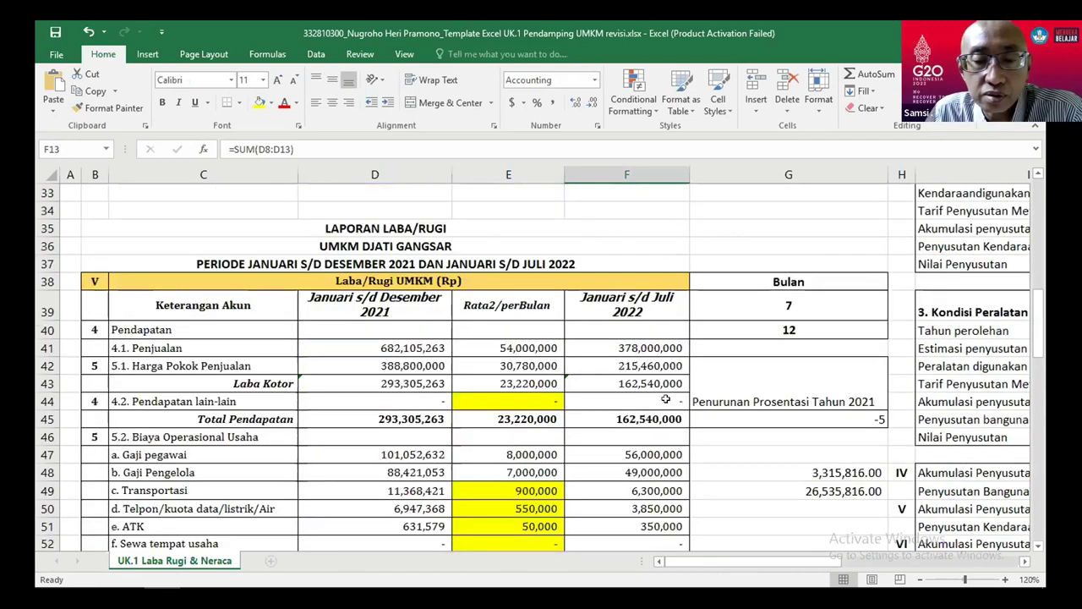
{"action": "scroll", "coordinate": [667, 398], "scroll_direction": "down", "scroll_amount": 5}
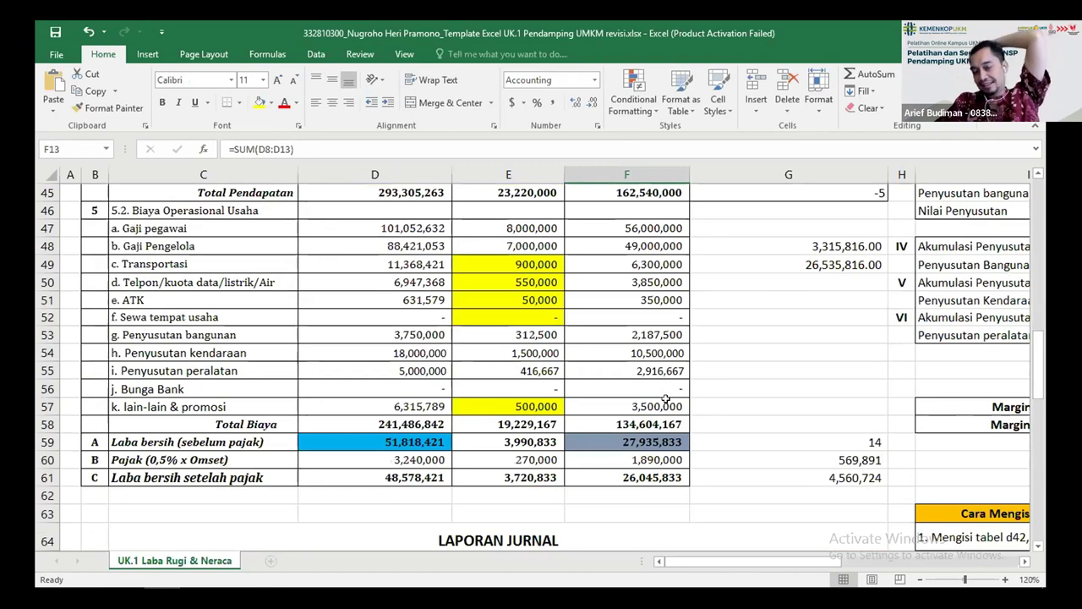
{"action": "scroll", "coordinate": [666, 399], "scroll_direction": "down", "scroll_amount": 1}
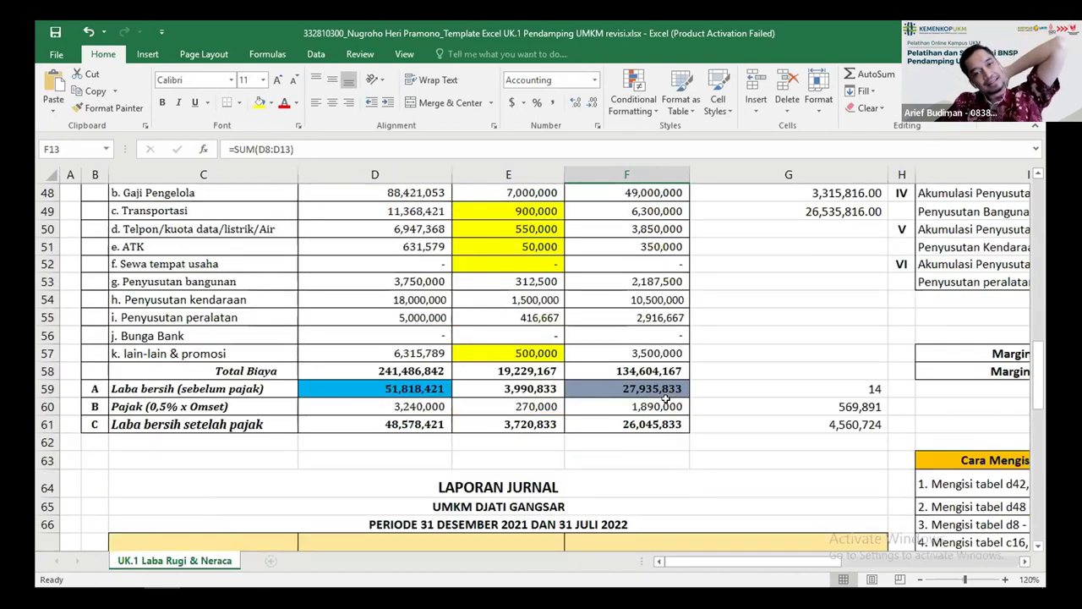
{"action": "scroll", "coordinate": [666, 398], "scroll_direction": "up", "scroll_amount": 4}
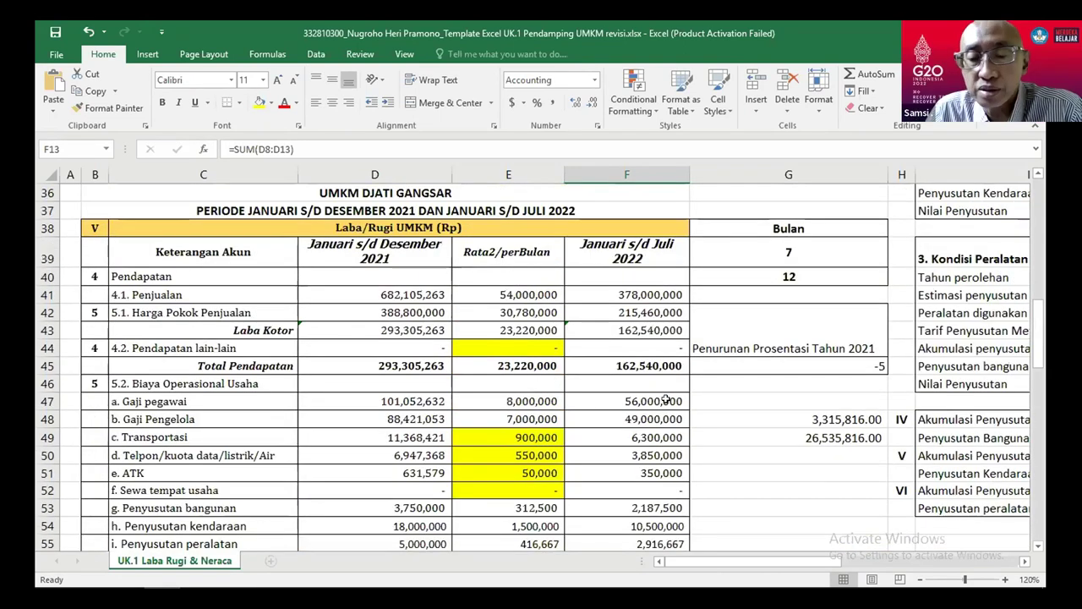
{"action": "scroll", "coordinate": [640, 403], "scroll_direction": "up", "scroll_amount": 11}
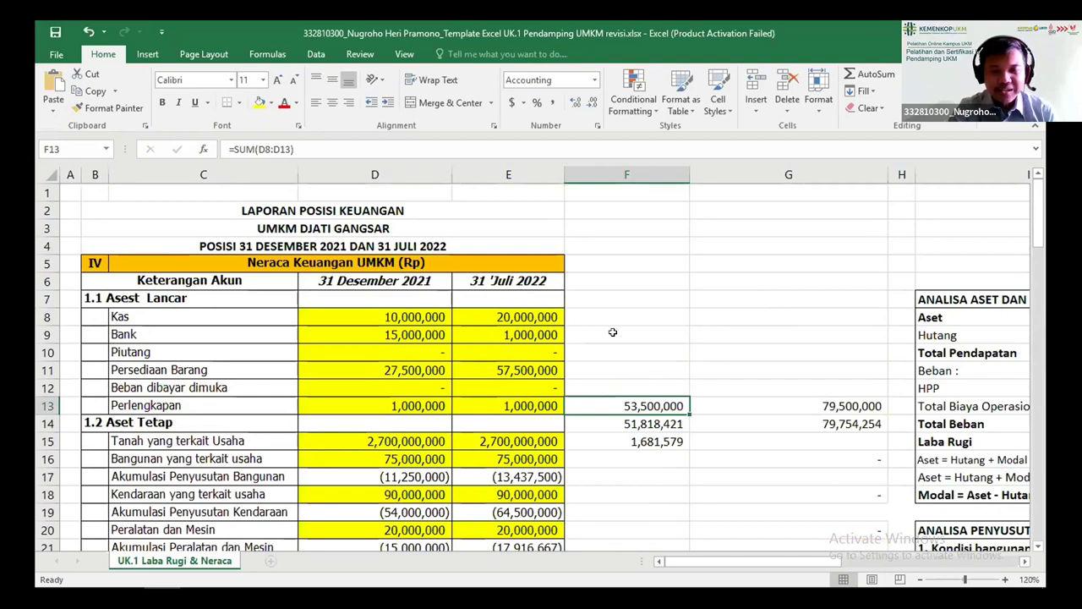
{"action": "scroll", "coordinate": [612, 332], "scroll_direction": "down", "scroll_amount": 2}
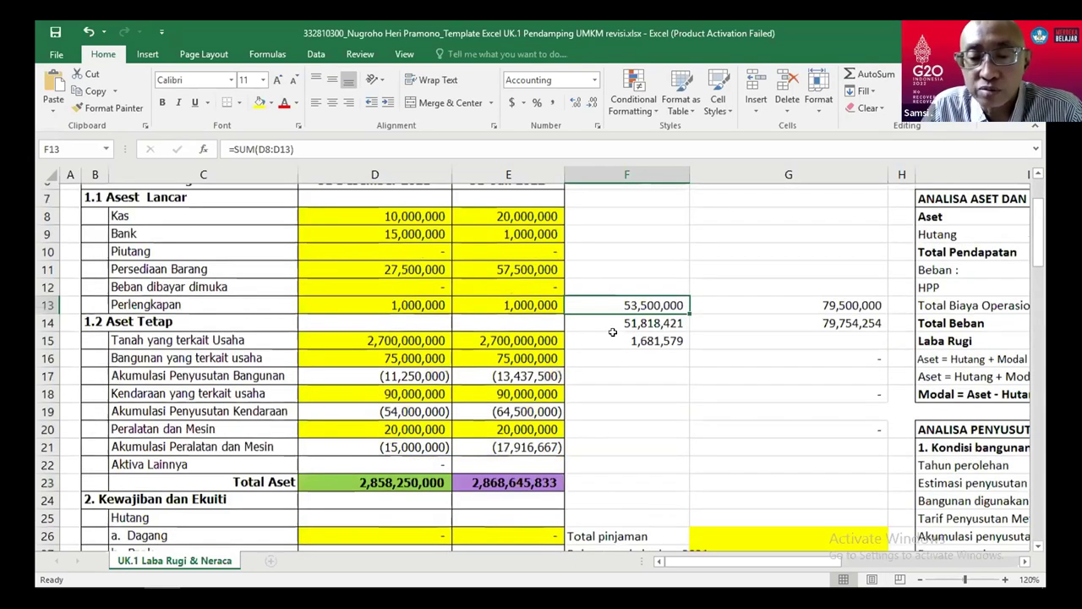
{"action": "scroll", "coordinate": [613, 332], "scroll_direction": "down", "scroll_amount": 1}
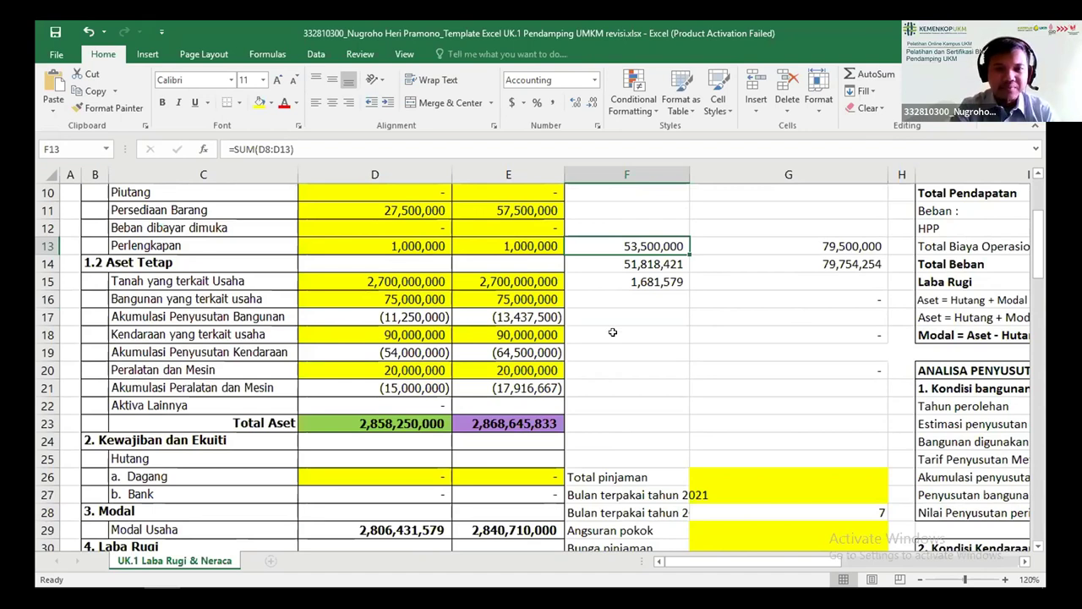
Review UMKM Djati Gangsar's balance sheet from Kas down to Total Kewajiban & Modal and the start of the Laba/Rugi report
{"action": "scroll", "coordinate": [613, 333], "scroll_direction": "up", "scroll_amount": 3}
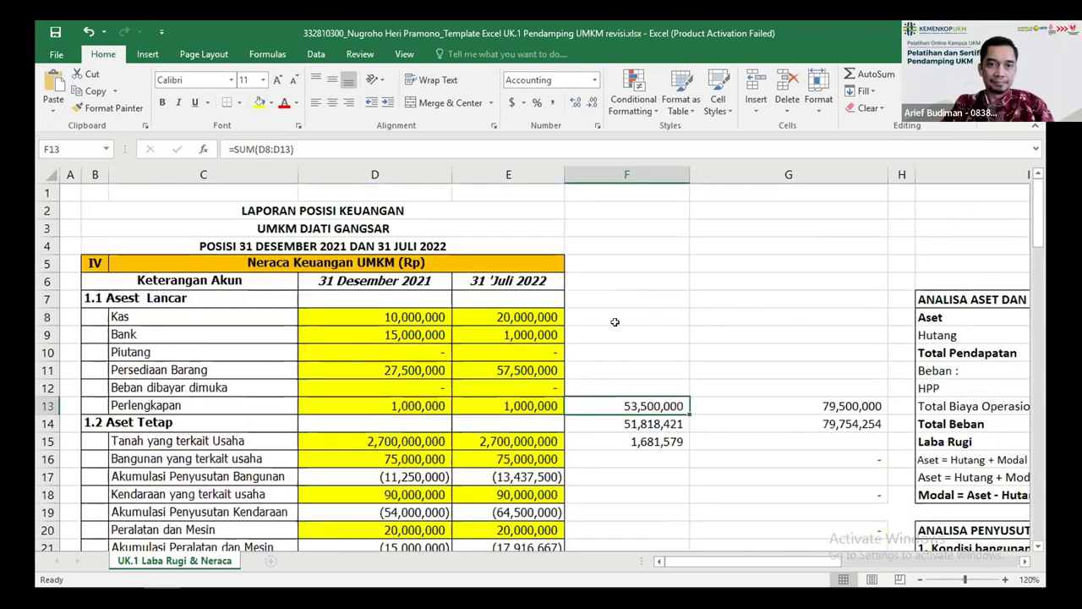
{"action": "left_click", "coordinate": [626, 315]}
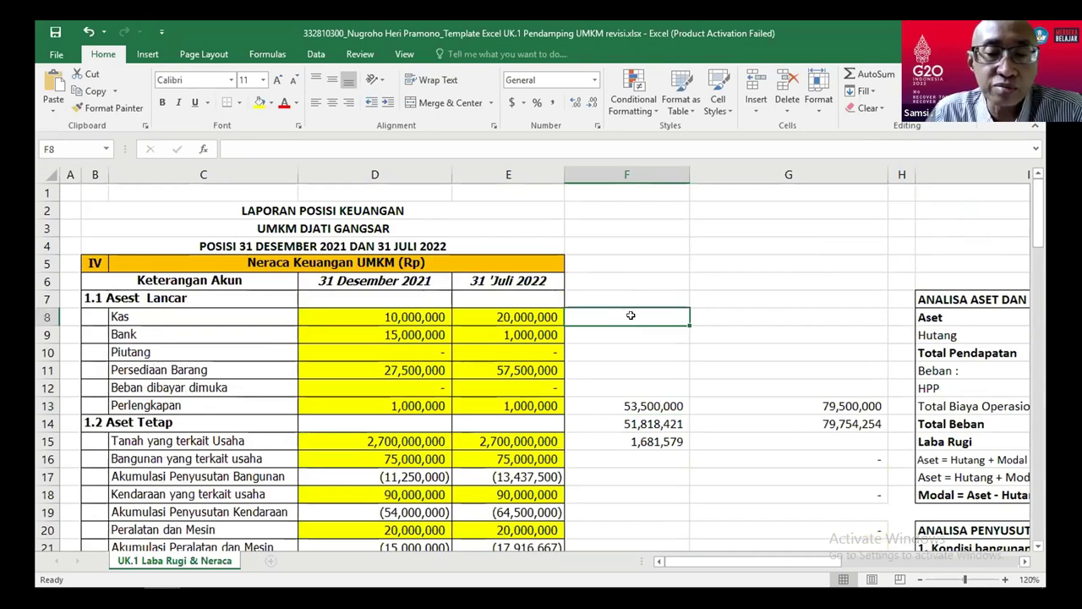
{"action": "scroll", "coordinate": [631, 320], "scroll_direction": "down", "scroll_amount": 1}
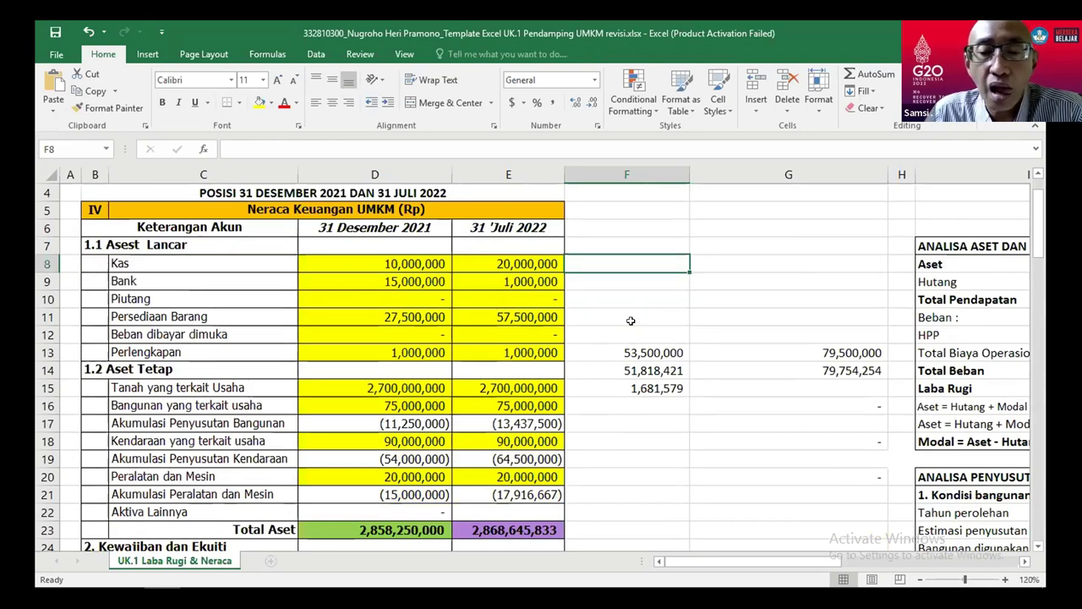
{"action": "scroll", "coordinate": [631, 321], "scroll_direction": "down", "scroll_amount": 3}
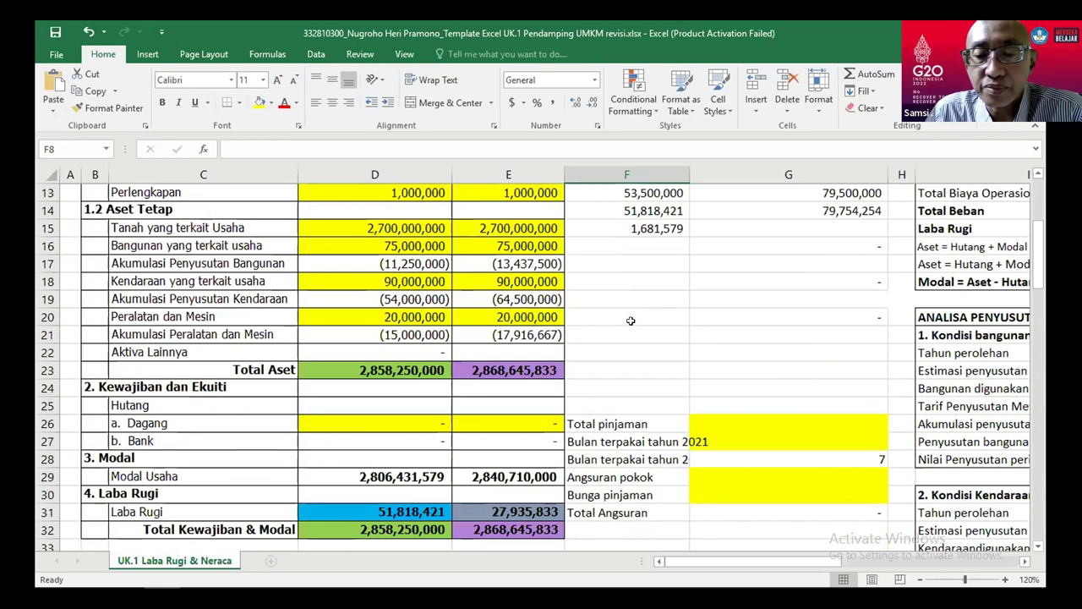
{"action": "scroll", "coordinate": [631, 321], "scroll_direction": "down", "scroll_amount": 2}
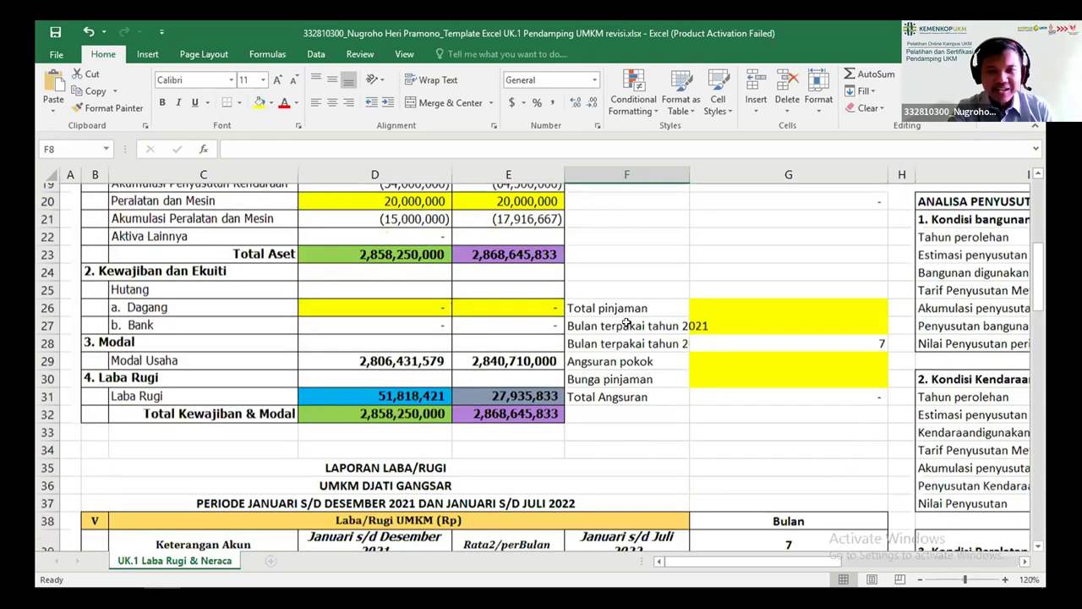
{"action": "scroll", "coordinate": [626, 323], "scroll_direction": "down", "scroll_amount": 1}
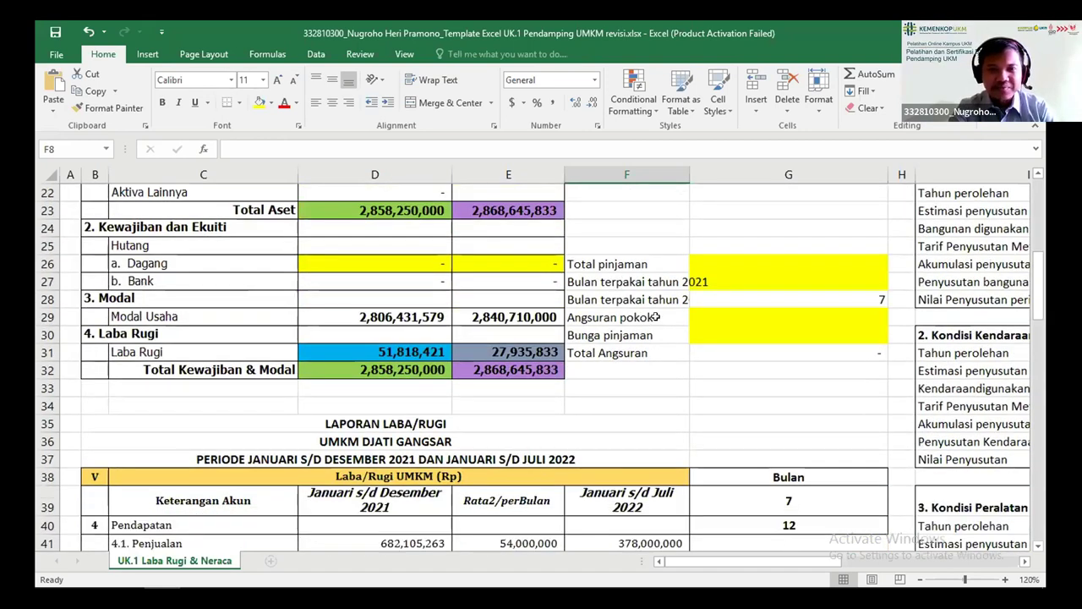
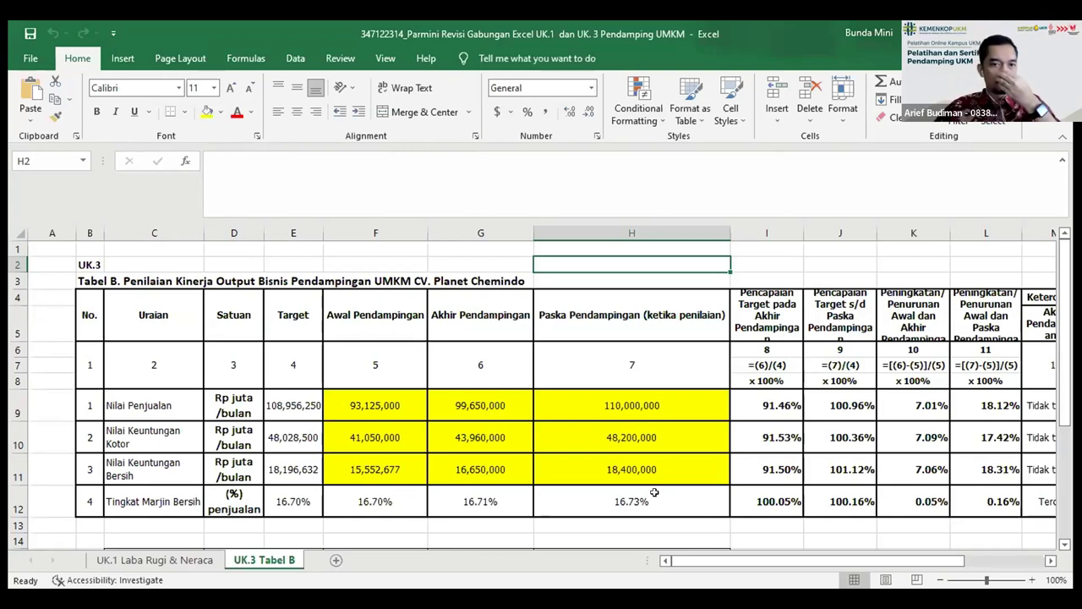
Open the UK.1 Laba Rugi & Neraca sheet for CV. Planet Chemindo and examine its asset analysis, margins and raw-material table
{"action": "left_click", "coordinate": [173, 563]}
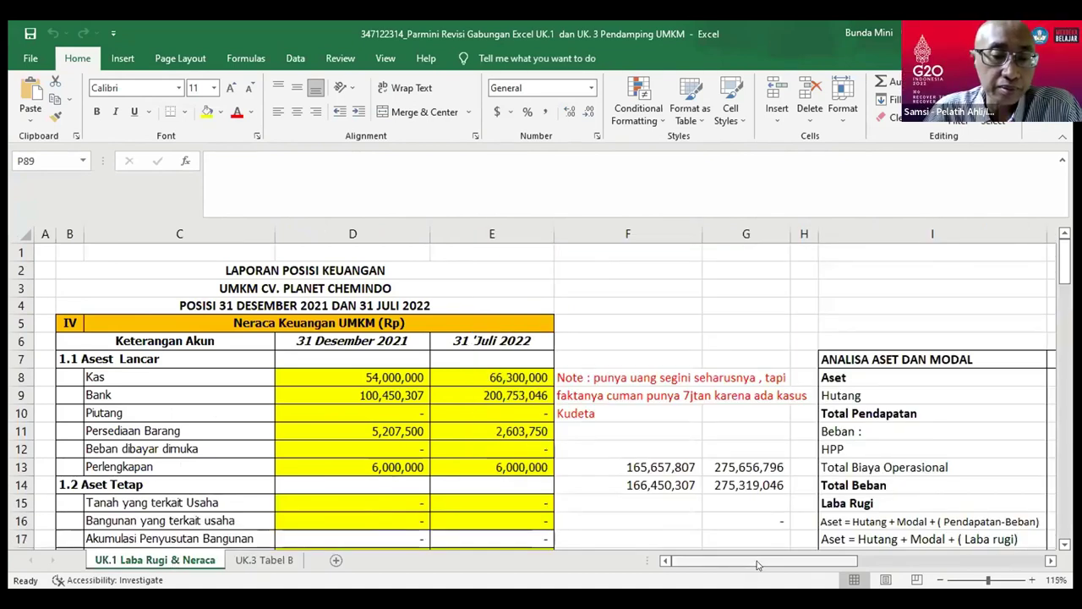
{"action": "left_click", "coordinate": [1050, 563]}
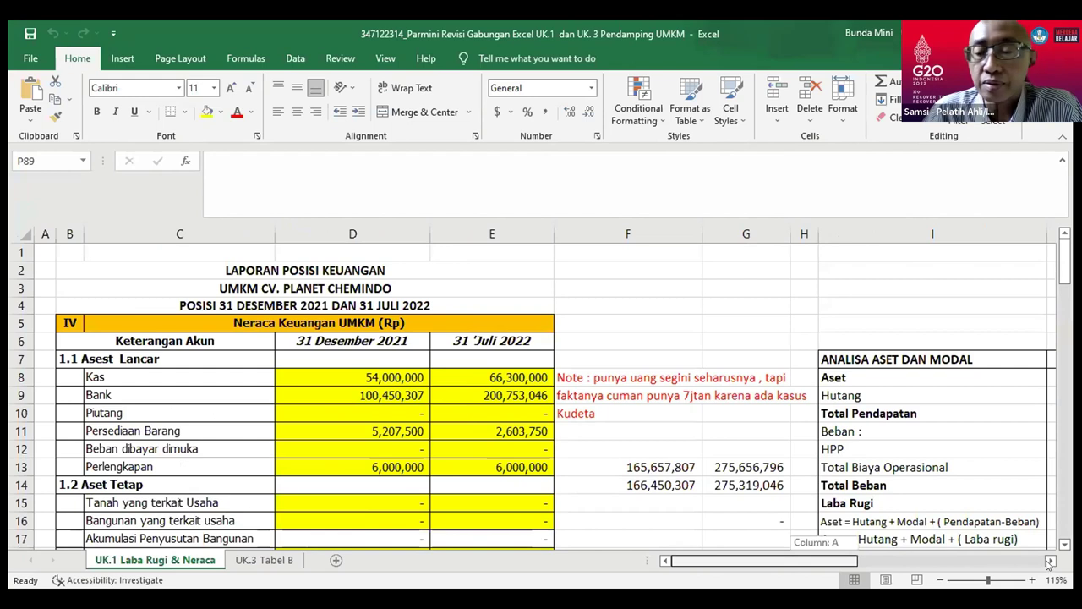
{"action": "scroll", "coordinate": [955, 482], "scroll_direction": "right", "scroll_amount": 5}
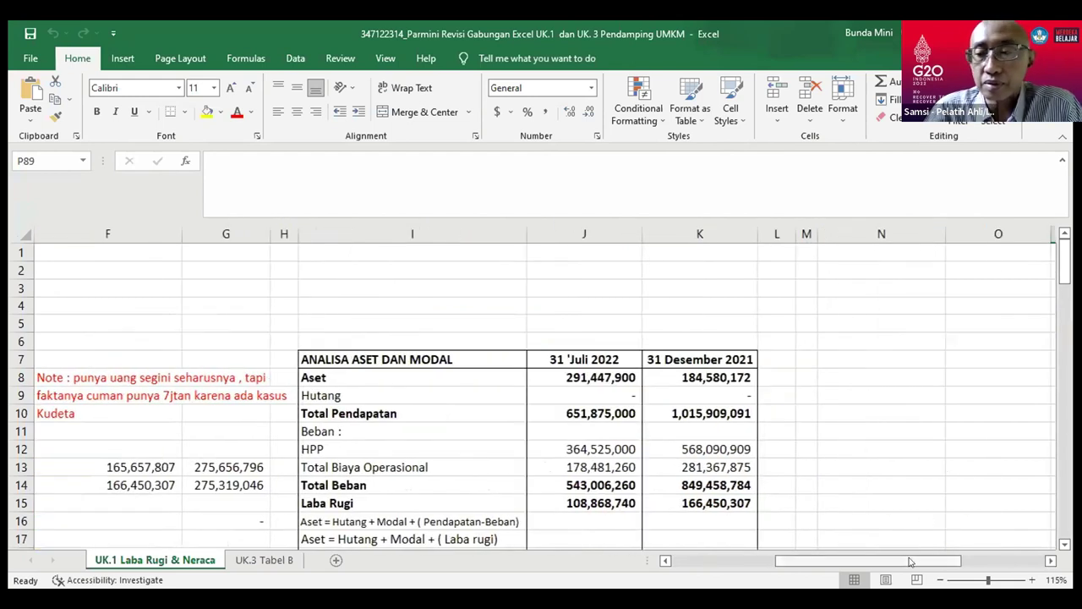
{"action": "left_click_drag", "start_coordinate": [910, 562], "coordinate": [891, 562]}
{"action": "left_click_drag", "start_coordinate": [1064, 262], "coordinate": [1065, 407]}
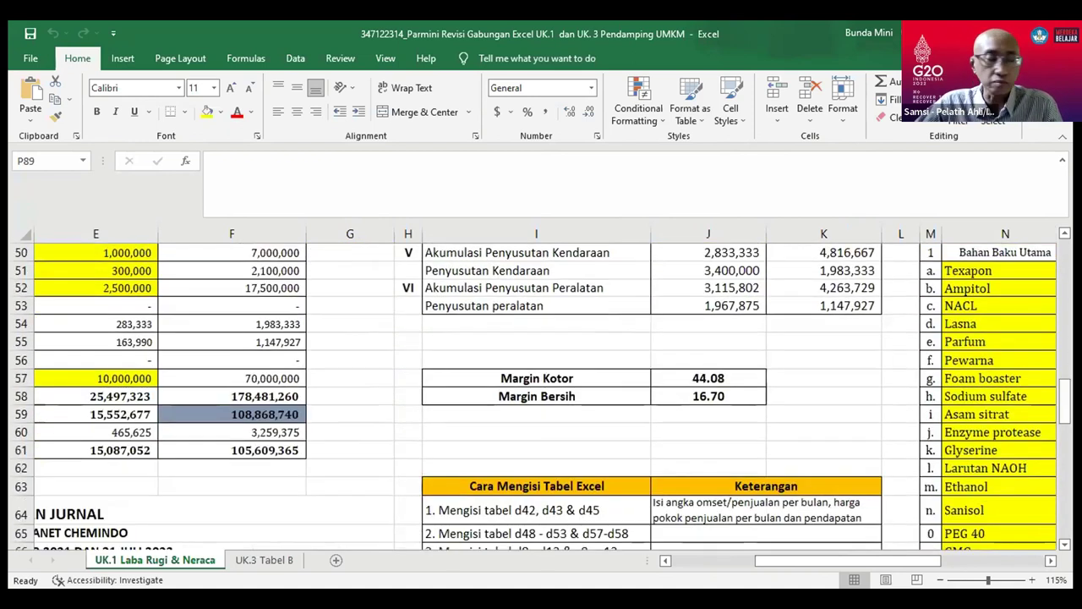
{"action": "left_click", "coordinate": [1049, 563]}
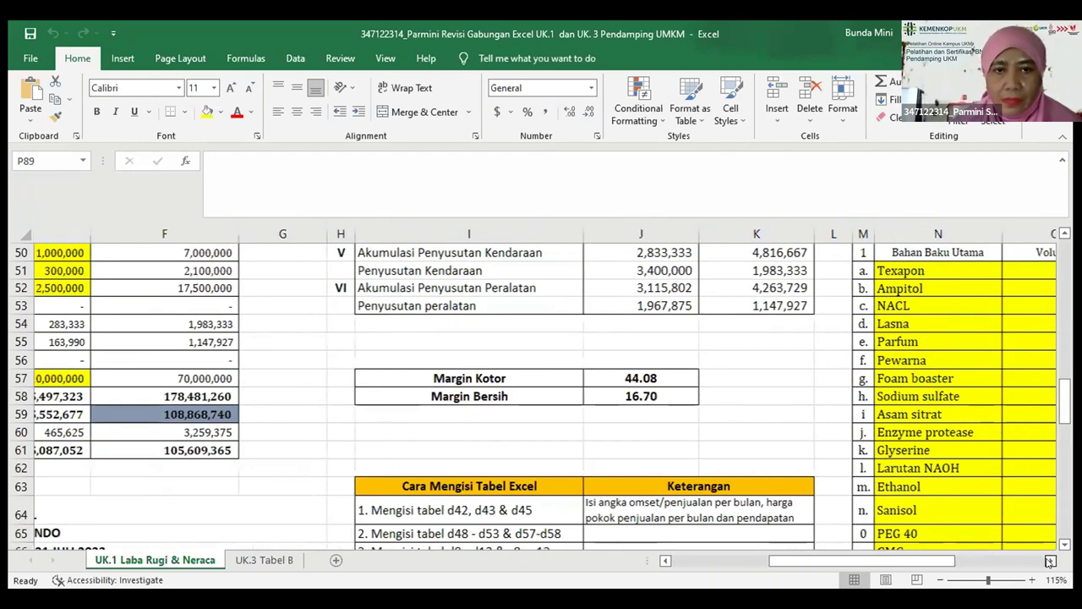
{"action": "left_click", "coordinate": [1049, 562]}
{"action": "left_click", "coordinate": [1049, 563]}
{"action": "left_click", "coordinate": [1049, 562]}
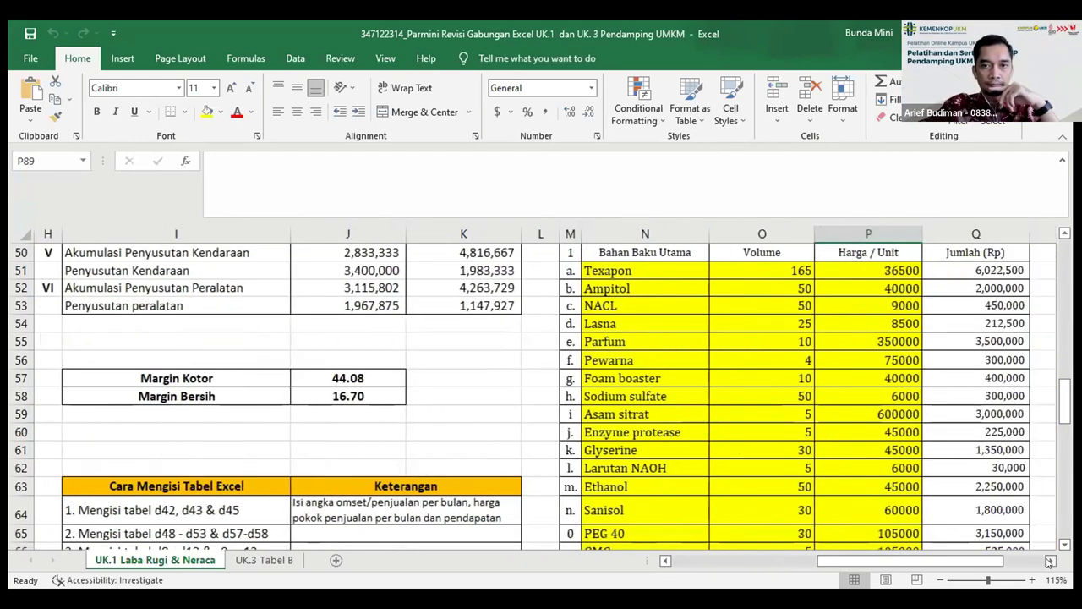
{"action": "left_click", "coordinate": [1050, 561]}
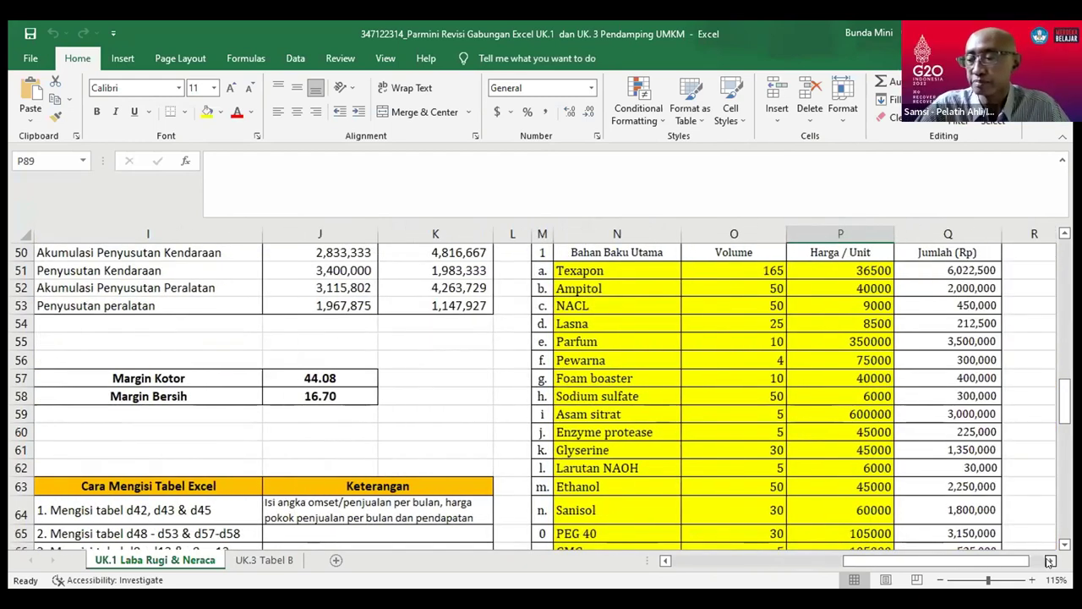
{"action": "left_click", "coordinate": [1050, 562]}
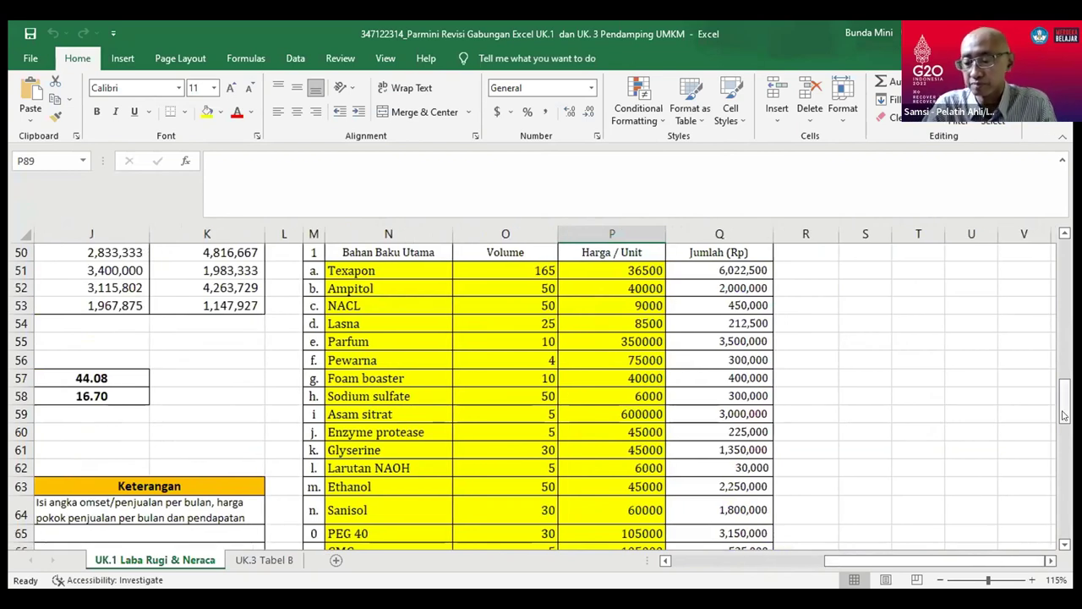
Read the monthly staffing table and the Pemasaran/Penjualan table of products, volumes and unit prices
{"action": "left_click_drag", "start_coordinate": [1063, 414], "coordinate": [1064, 345]}
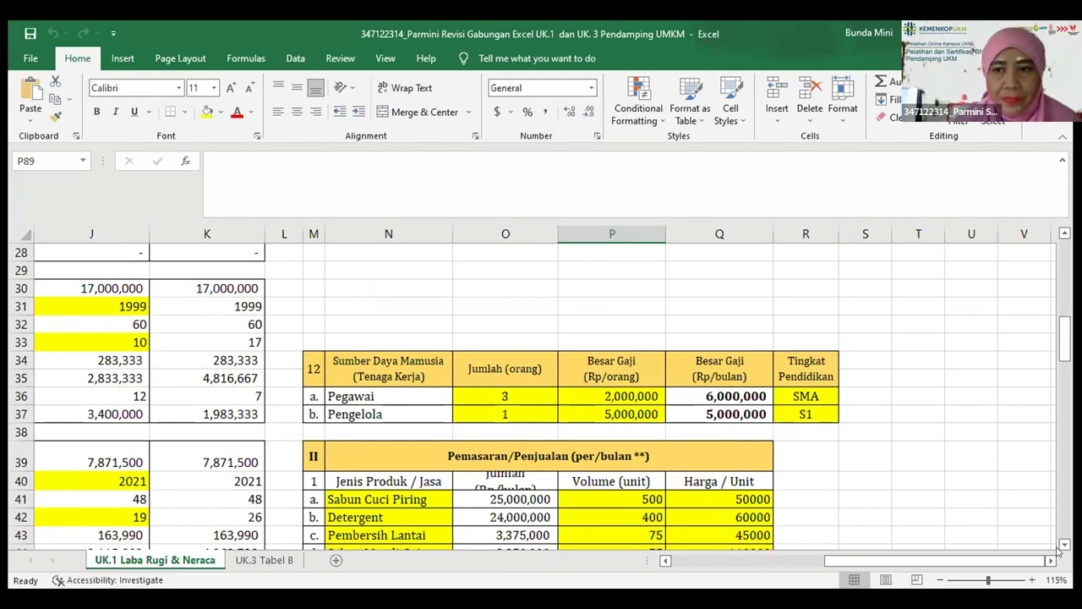
{"action": "scroll", "coordinate": [1063, 544], "scroll_direction": "down", "scroll_amount": 2}
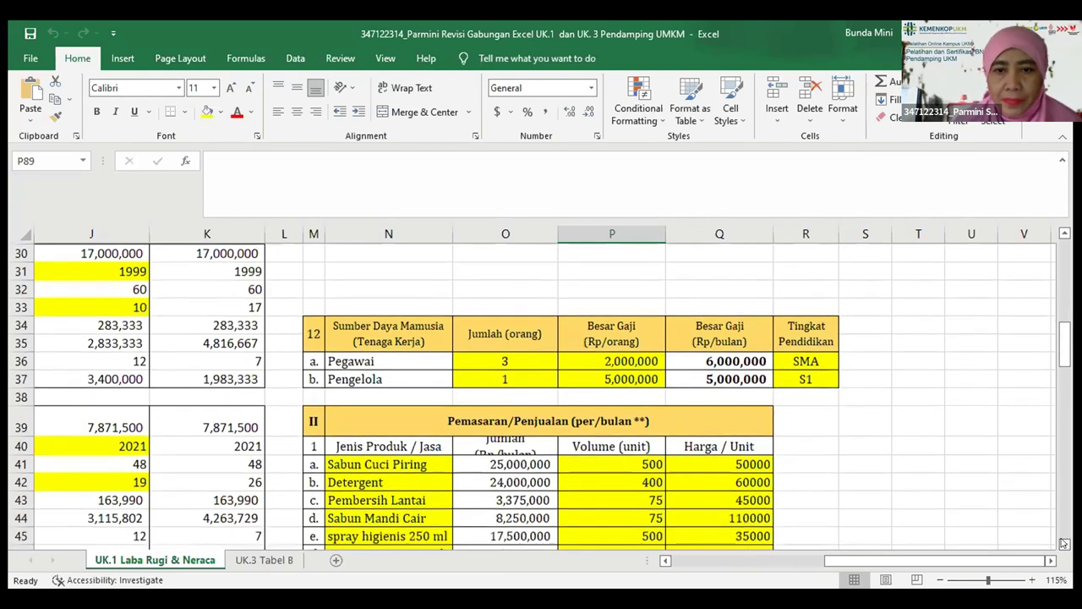
{"action": "scroll", "coordinate": [1064, 544], "scroll_direction": "down", "scroll_amount": 1}
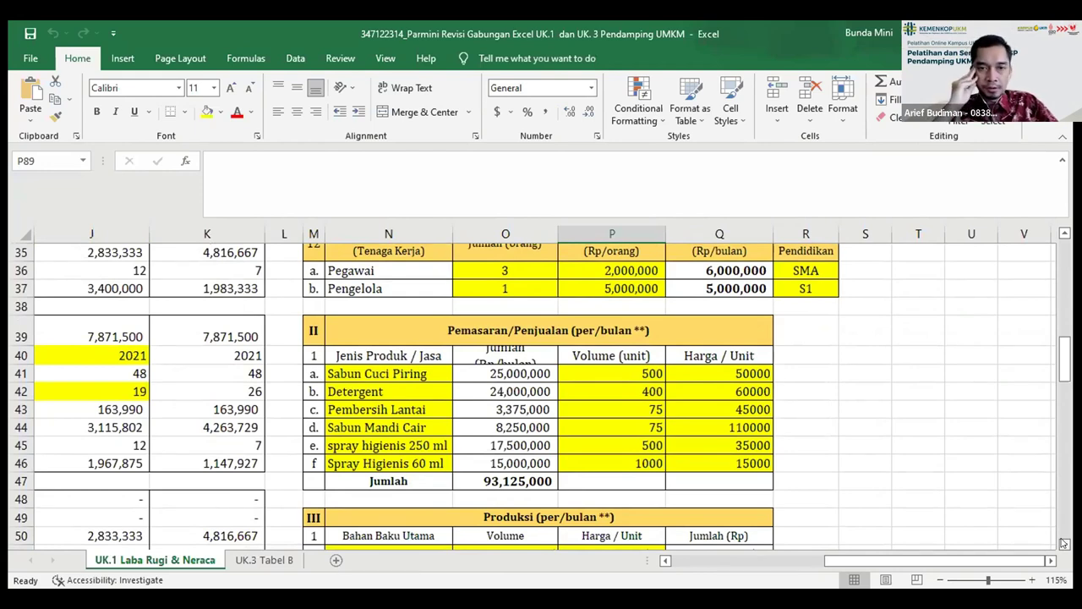
{"action": "scroll", "coordinate": [1064, 543], "scroll_direction": "down", "scroll_amount": 3}
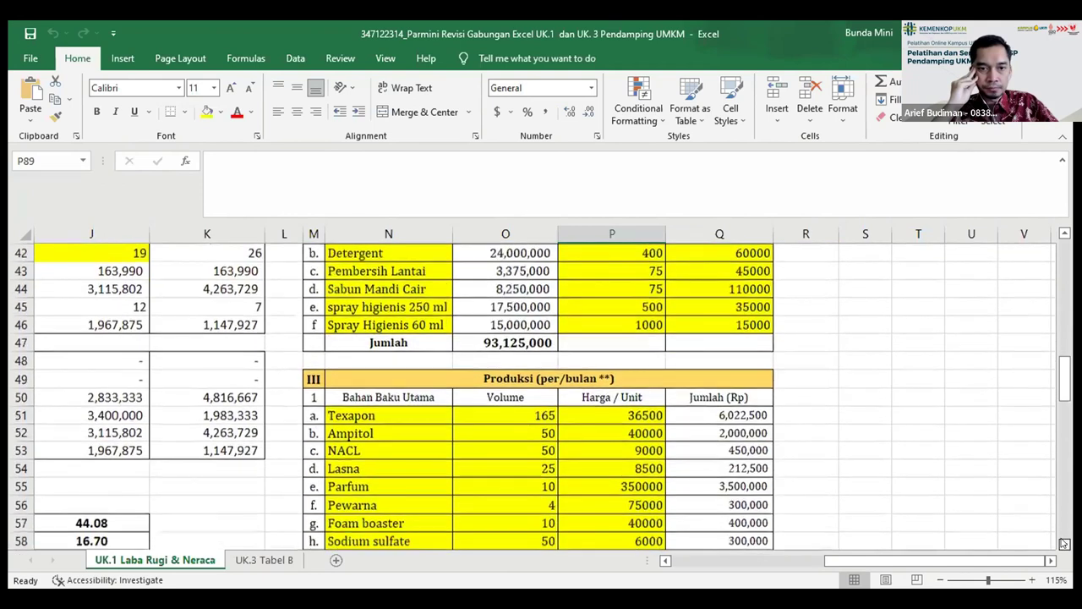
{"action": "scroll", "coordinate": [1064, 543], "scroll_direction": "down", "scroll_amount": 1}
{"action": "scroll", "coordinate": [1064, 544], "scroll_direction": "down", "scroll_amount": 1}
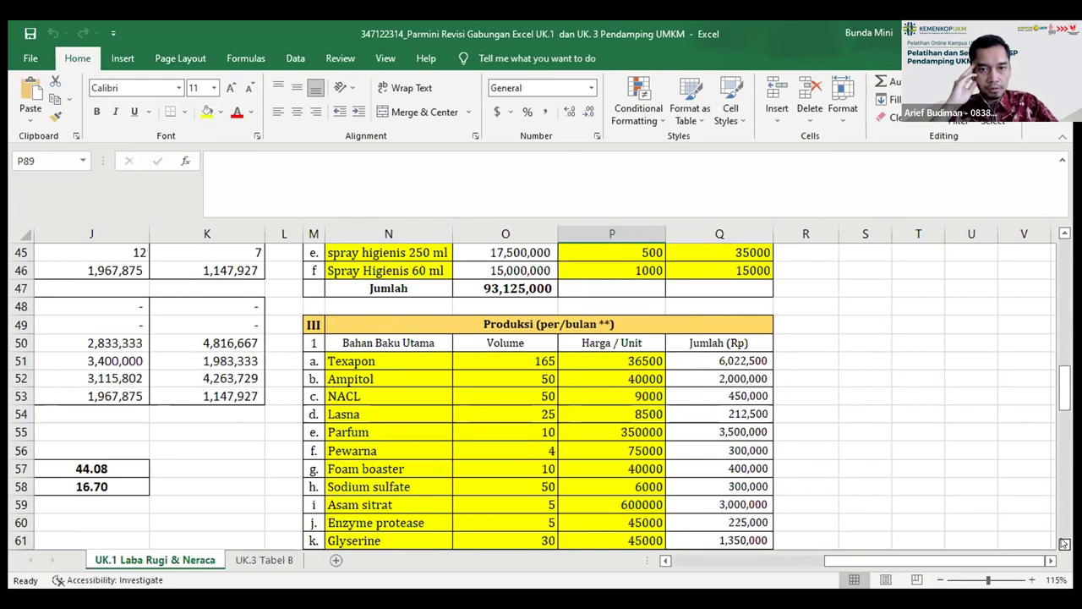
Examine the Produksi table's Bahan Baku Utama and Bahan Penolong costs, the HPP total and the Total Aset table
{"action": "scroll", "coordinate": [1064, 544], "scroll_direction": "down", "scroll_amount": 2}
{"action": "left_click", "coordinate": [1064, 543]}
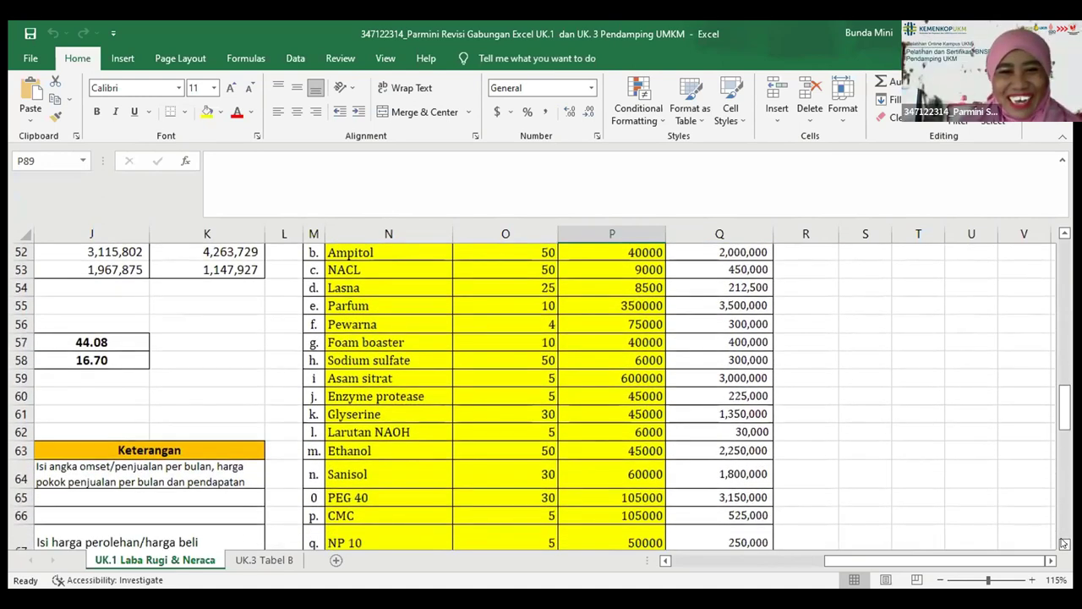
{"action": "left_click", "coordinate": [1064, 543]}
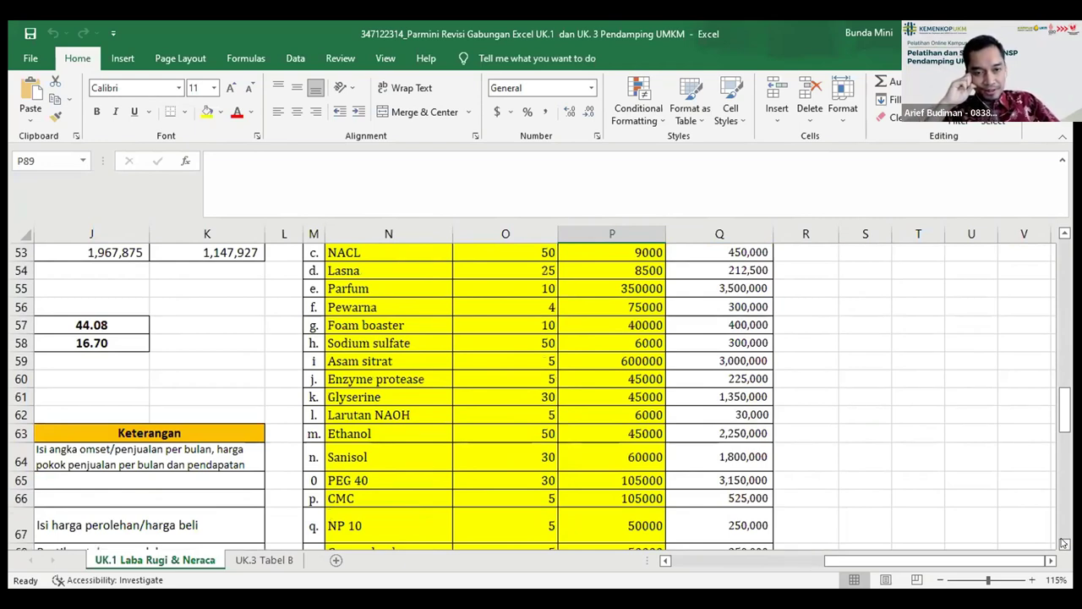
{"action": "scroll", "coordinate": [1064, 544], "scroll_direction": "down", "scroll_amount": 2}
{"action": "scroll", "coordinate": [1064, 543], "scroll_direction": "down", "scroll_amount": 2}
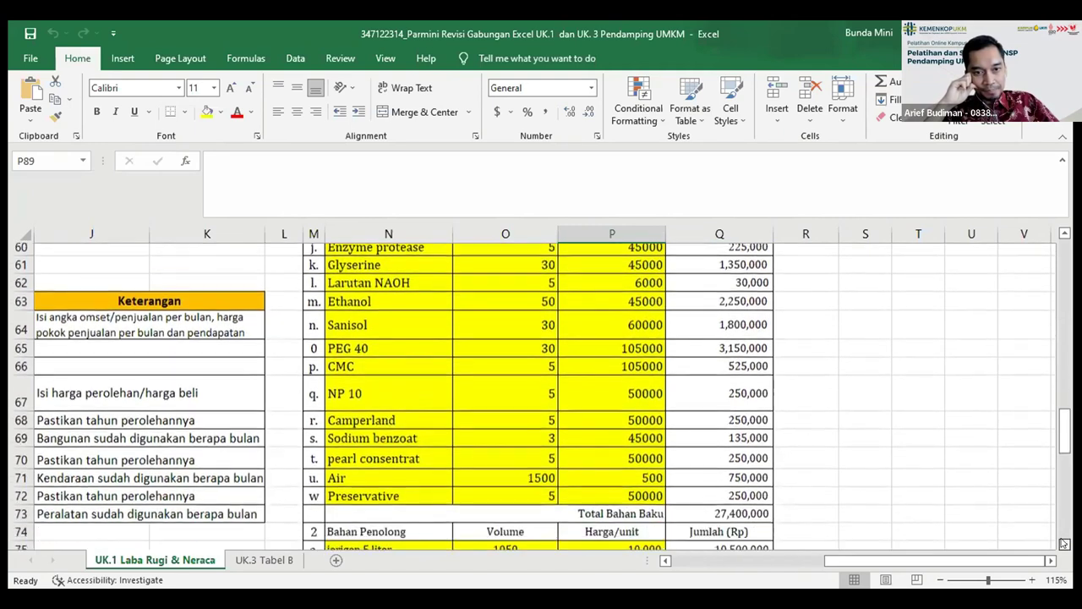
{"action": "scroll", "coordinate": [1063, 544], "scroll_direction": "down", "scroll_amount": 1}
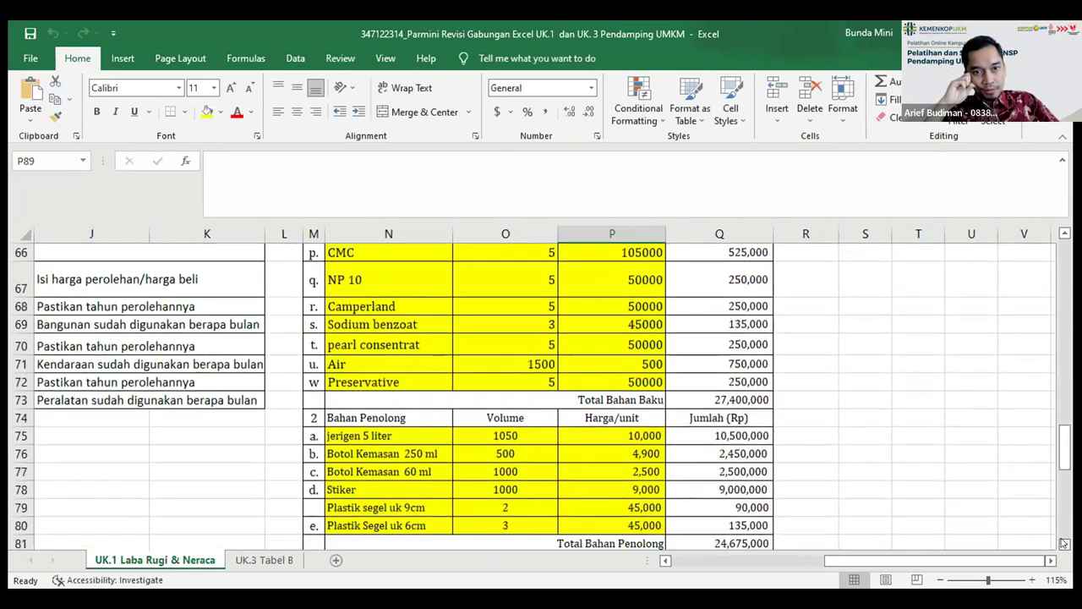
{"action": "scroll", "coordinate": [1064, 544], "scroll_direction": "down", "scroll_amount": 1}
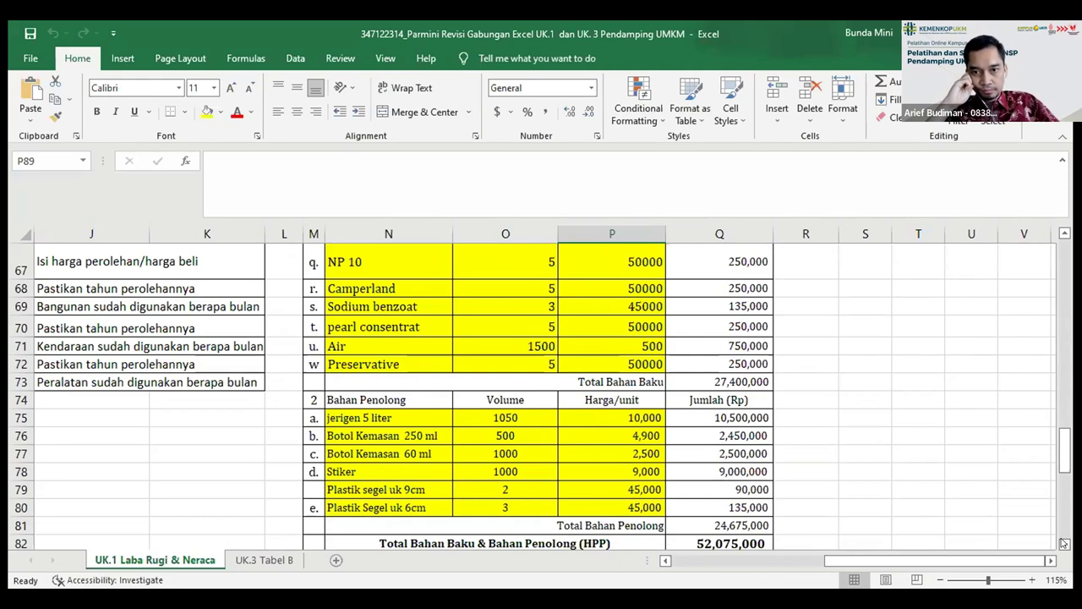
{"action": "scroll", "coordinate": [1064, 543], "scroll_direction": "down", "scroll_amount": 1}
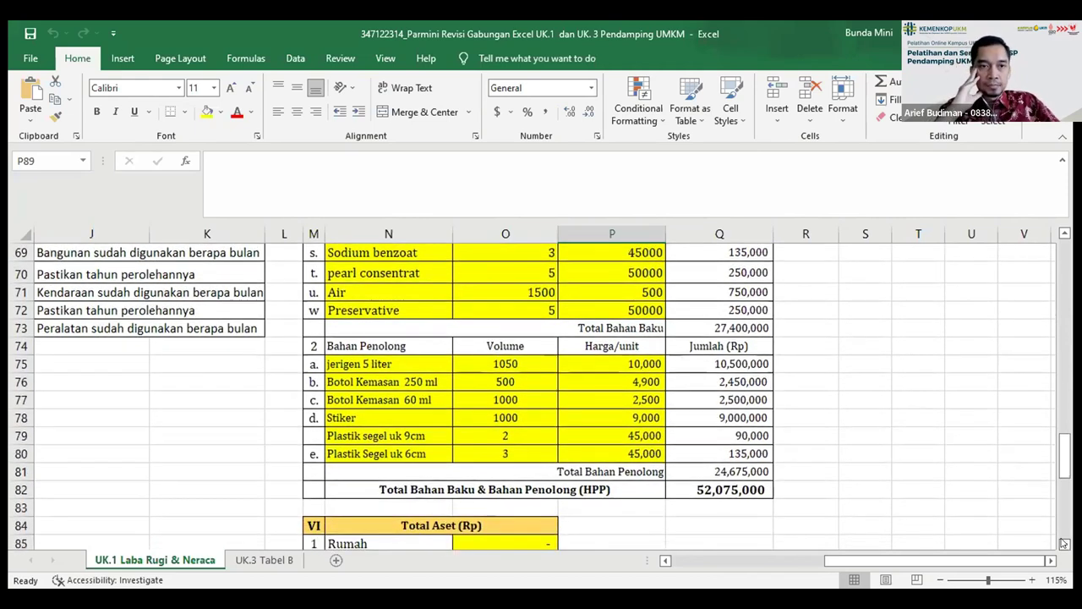
{"action": "scroll", "coordinate": [1063, 544], "scroll_direction": "down", "scroll_amount": 2}
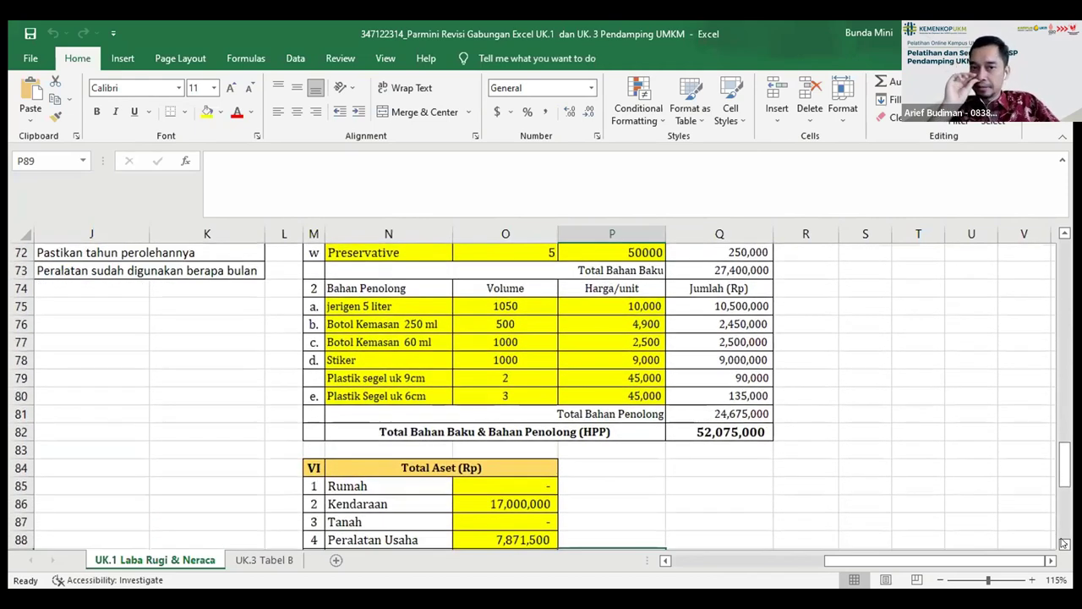
{"action": "scroll", "coordinate": [1064, 543], "scroll_direction": "down", "scroll_amount": 4}
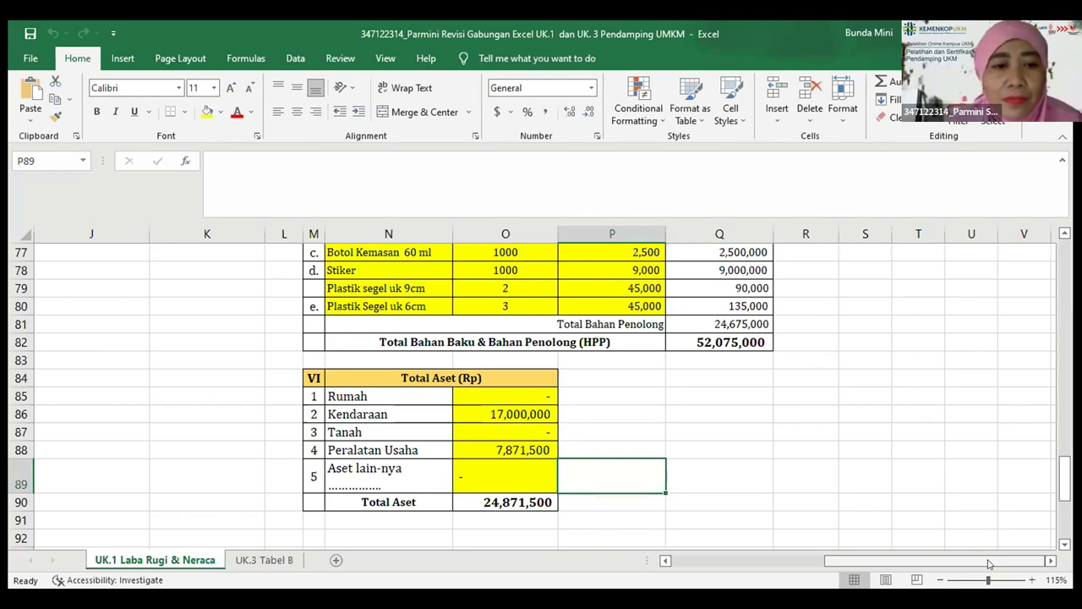
Return to the balance sheet and inspect the current-asset sum formula in F13 and the profit check formula in F14
{"action": "left_click_drag", "start_coordinate": [989, 564], "coordinate": [947, 564]}
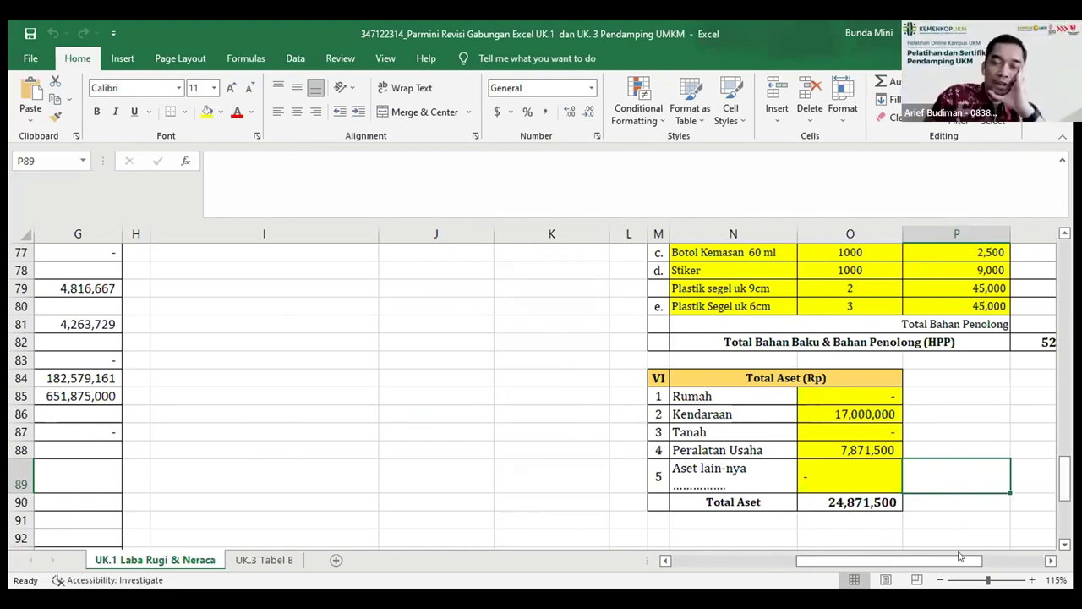
{"action": "left_click_drag", "start_coordinate": [957, 562], "coordinate": [825, 563]}
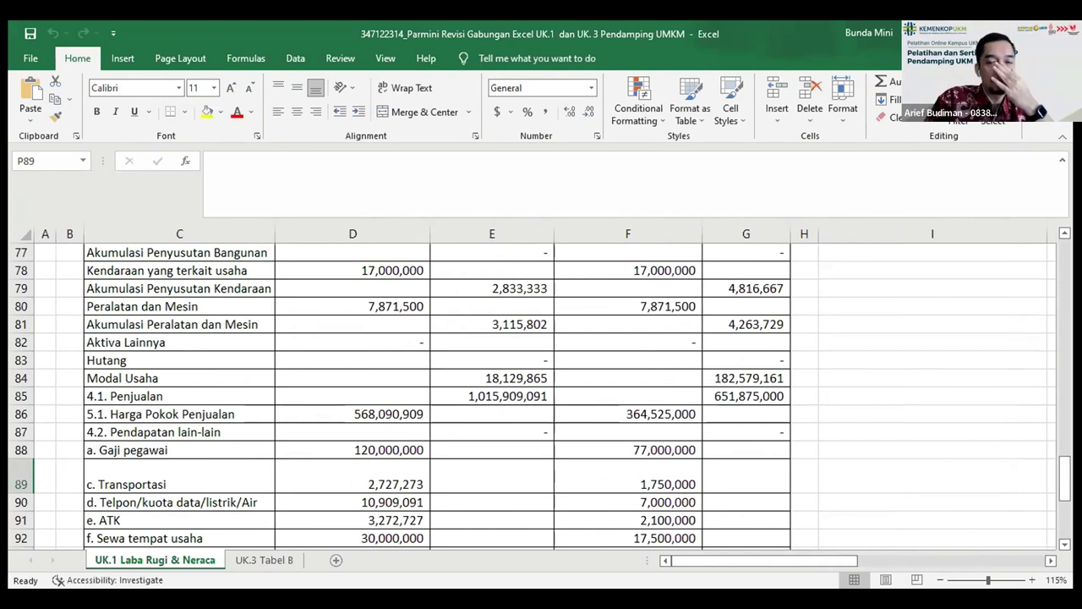
{"action": "left_click_drag", "start_coordinate": [1064, 465], "coordinate": [1063, 353]}
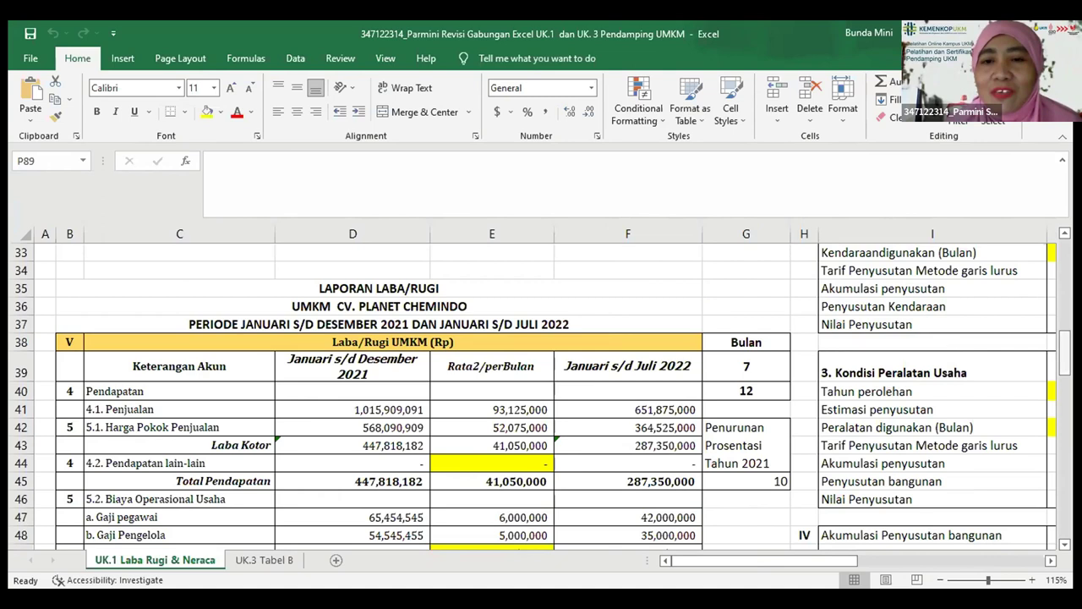
{"action": "left_click_drag", "start_coordinate": [1065, 336], "coordinate": [1064, 279]}
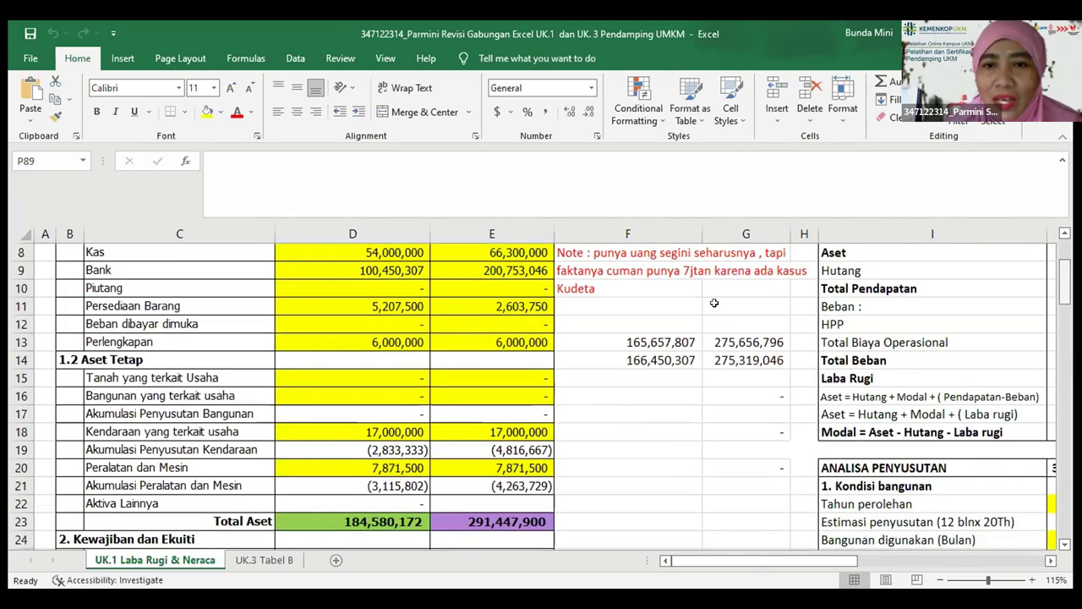
{"action": "left_click", "coordinate": [649, 341]}
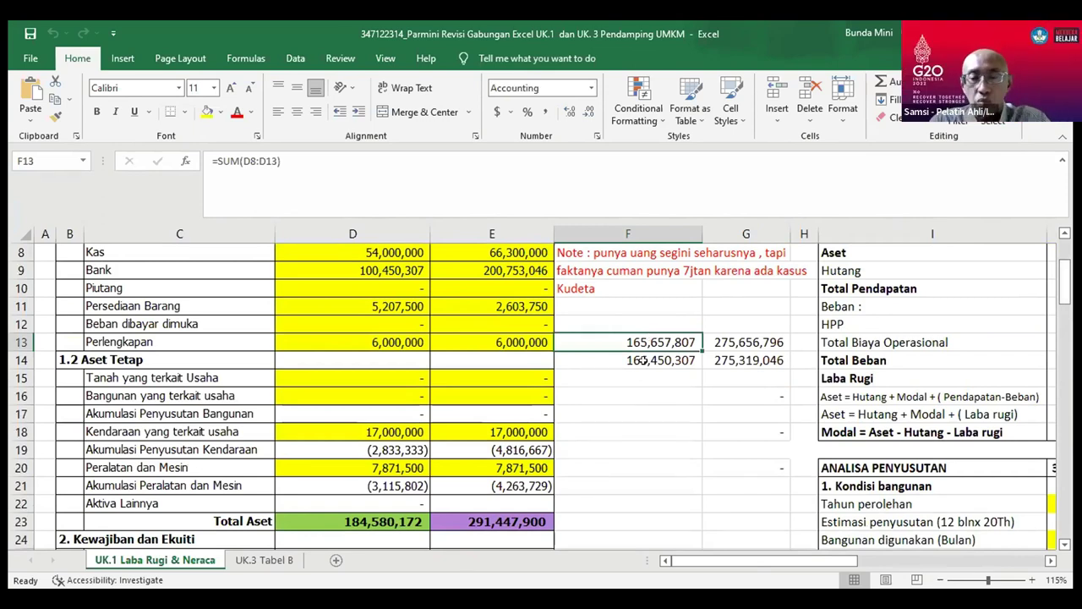
{"action": "double_click", "coordinate": [646, 360]}
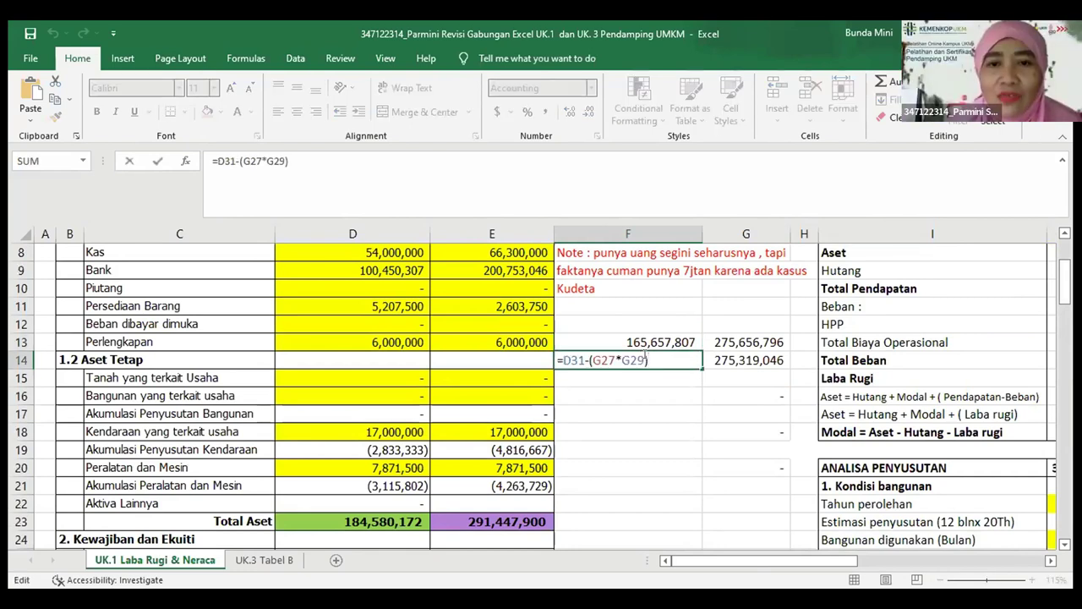
{"action": "left_click", "coordinate": [642, 407]}
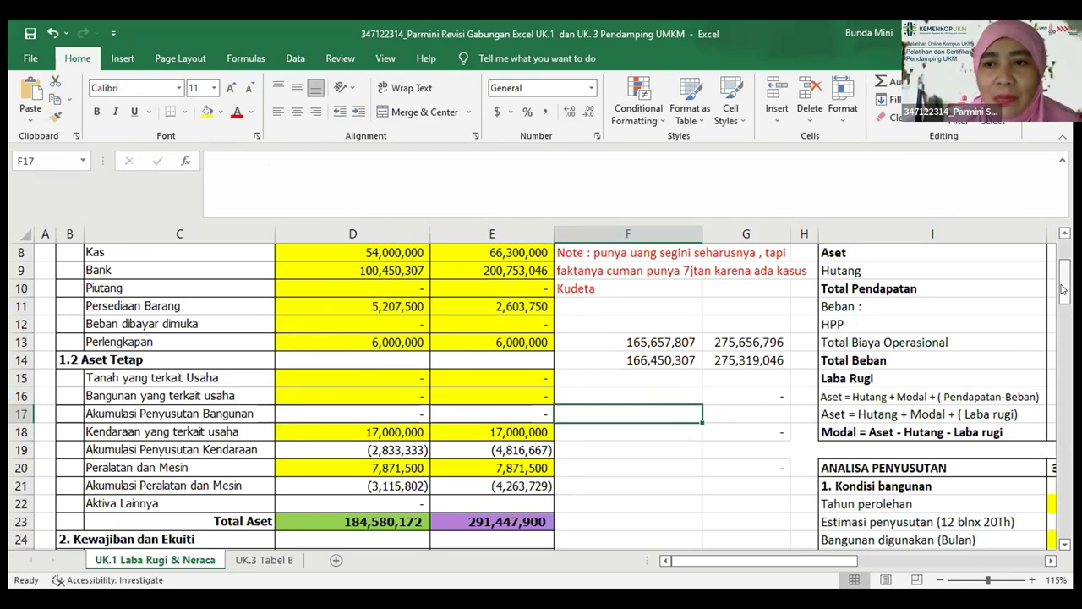
Inspect the current-asset sum formula in F13 and the profit check formula in F14 again
{"action": "scroll", "coordinate": [739, 411], "scroll_direction": "up", "scroll_amount": 2}
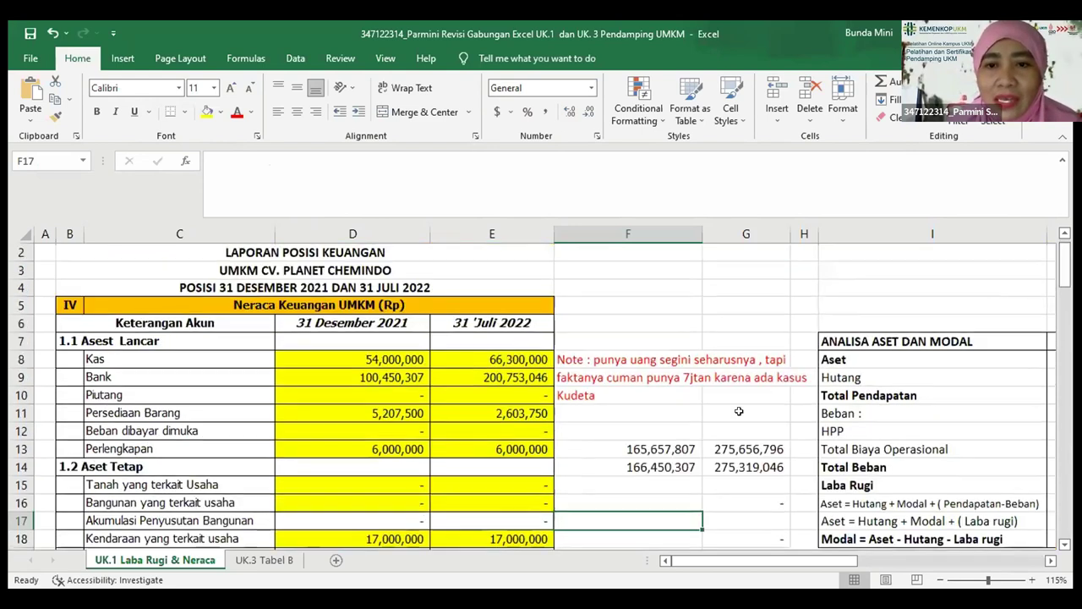
{"action": "left_click", "coordinate": [630, 449]}
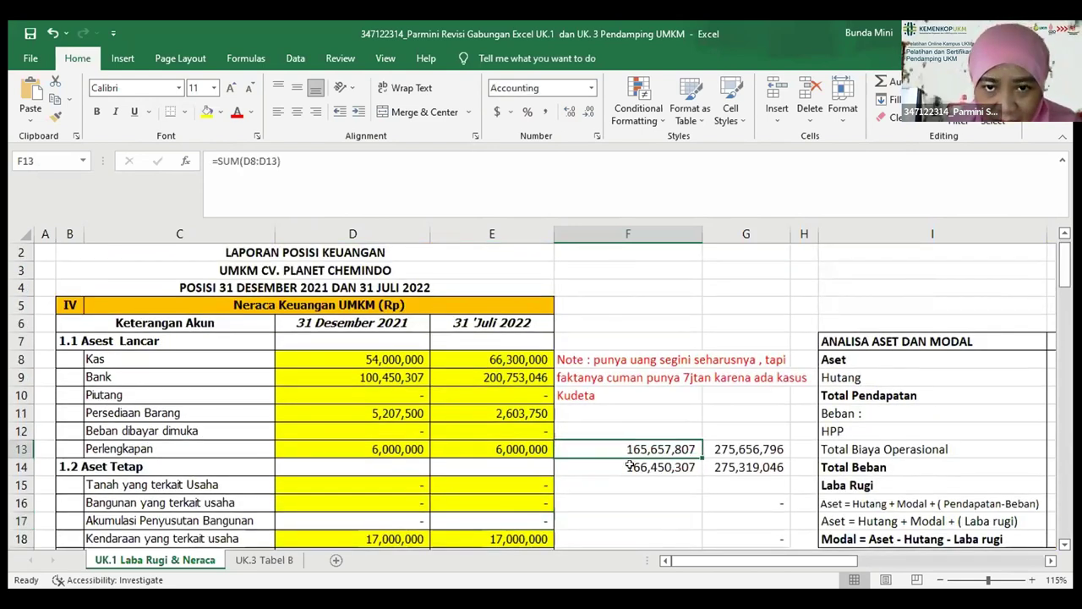
{"action": "left_click", "coordinate": [630, 464]}
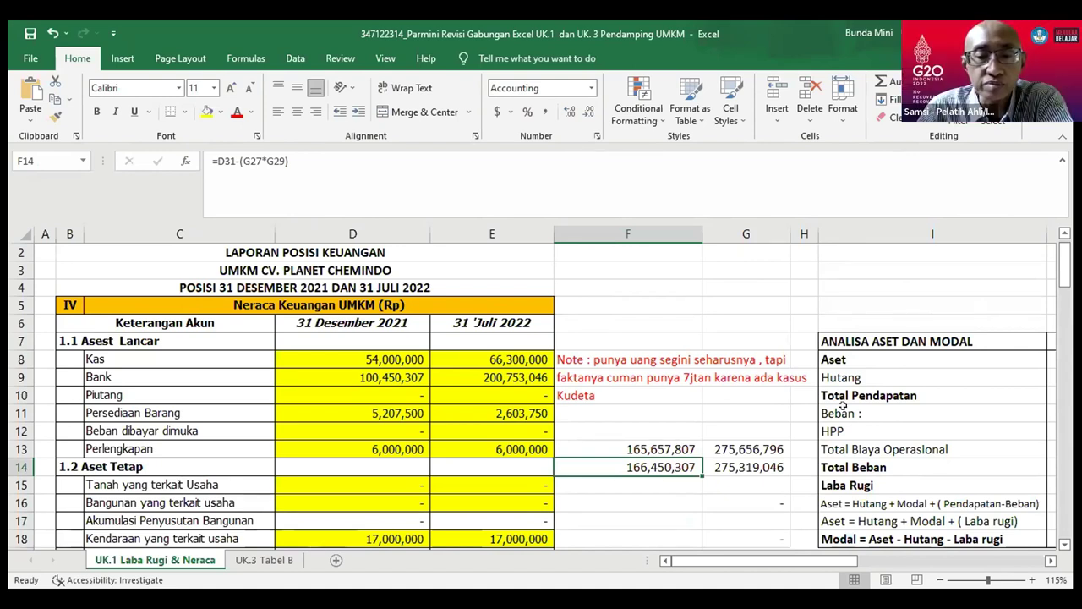
Compare the balance sheet's asset, Modal and Laba Rugi rows with the profit/loss statement and the check figures in F13 and F14
{"action": "left_click_drag", "start_coordinate": [1064, 262], "coordinate": [1067, 316]}
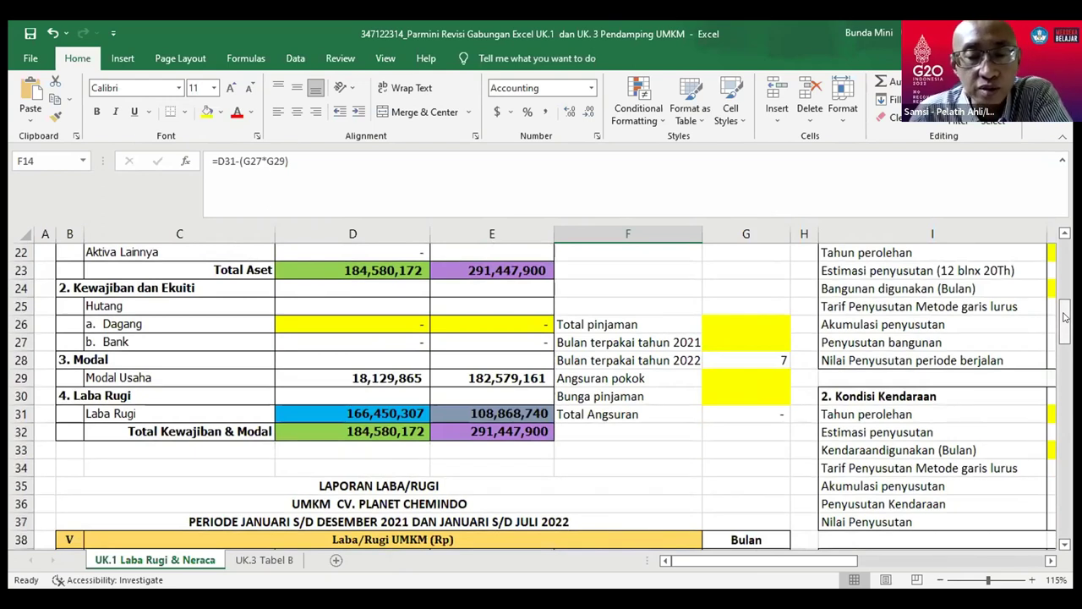
{"action": "left_click_drag", "start_coordinate": [1067, 316], "coordinate": [1063, 366]}
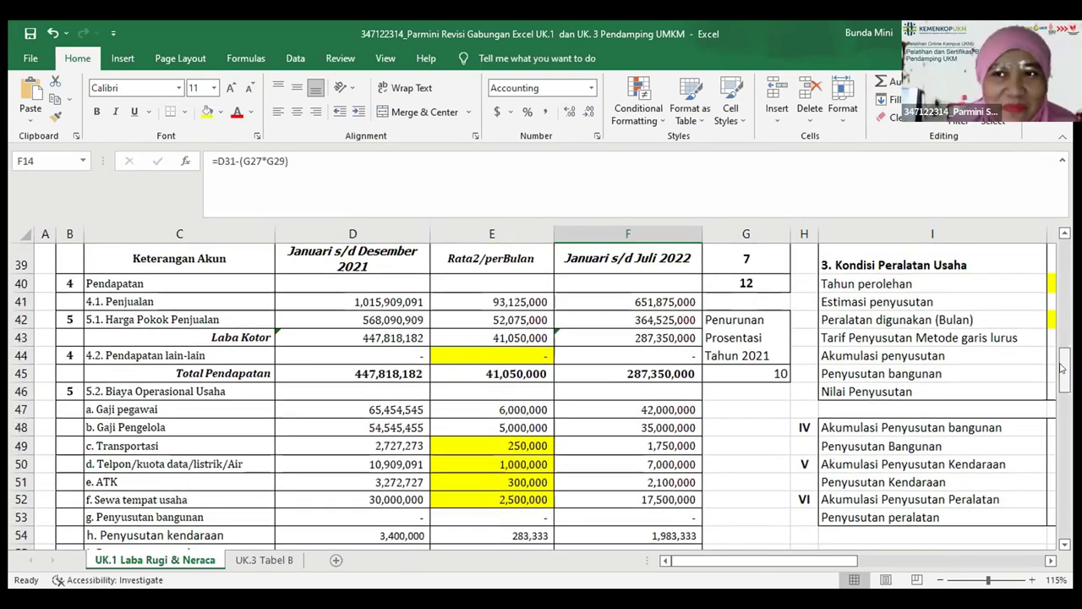
{"action": "left_click", "coordinate": [1063, 269]}
{"action": "left_click", "coordinate": [1063, 269]}
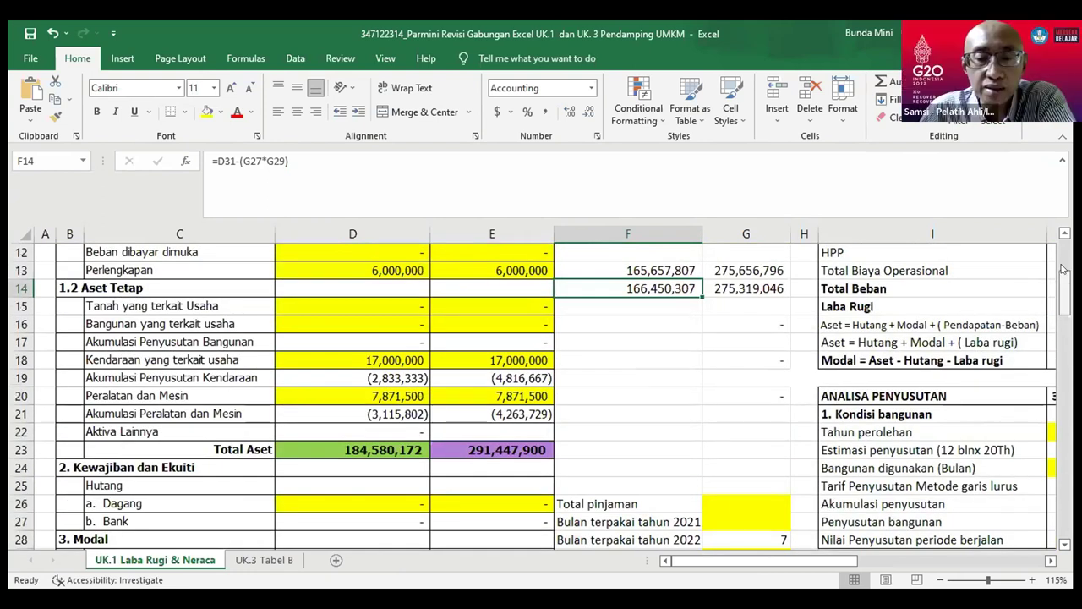
{"action": "left_click", "coordinate": [1064, 269]}
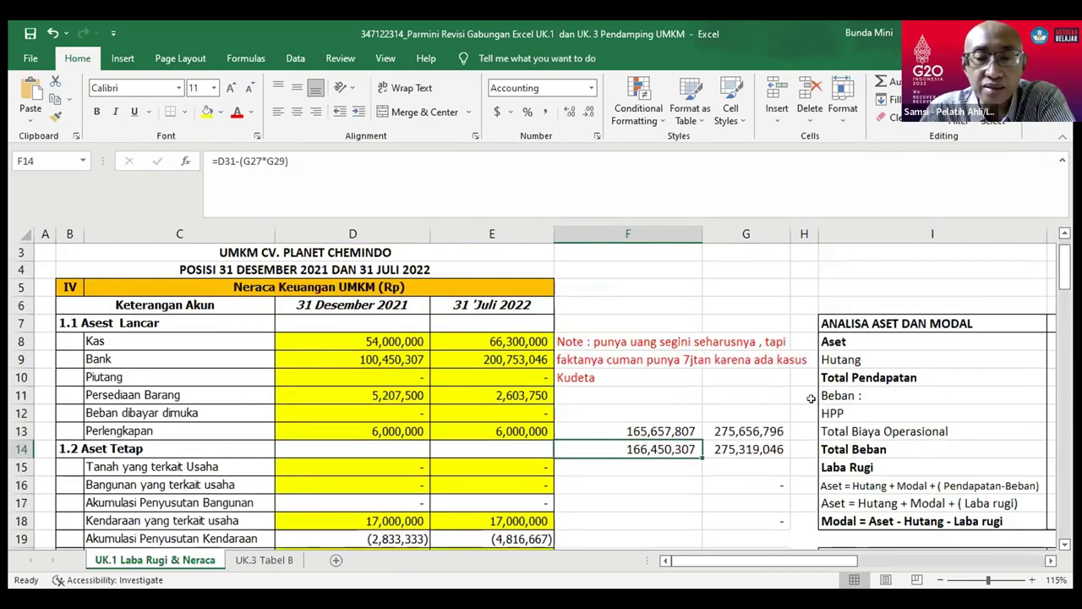
Examine the Laba/Rugi statement's net profit, sales, Harga Pokok Penjualan and operating cost rows for 2021 and 2022
{"action": "left_click_drag", "start_coordinate": [1064, 269], "coordinate": [1057, 387]}
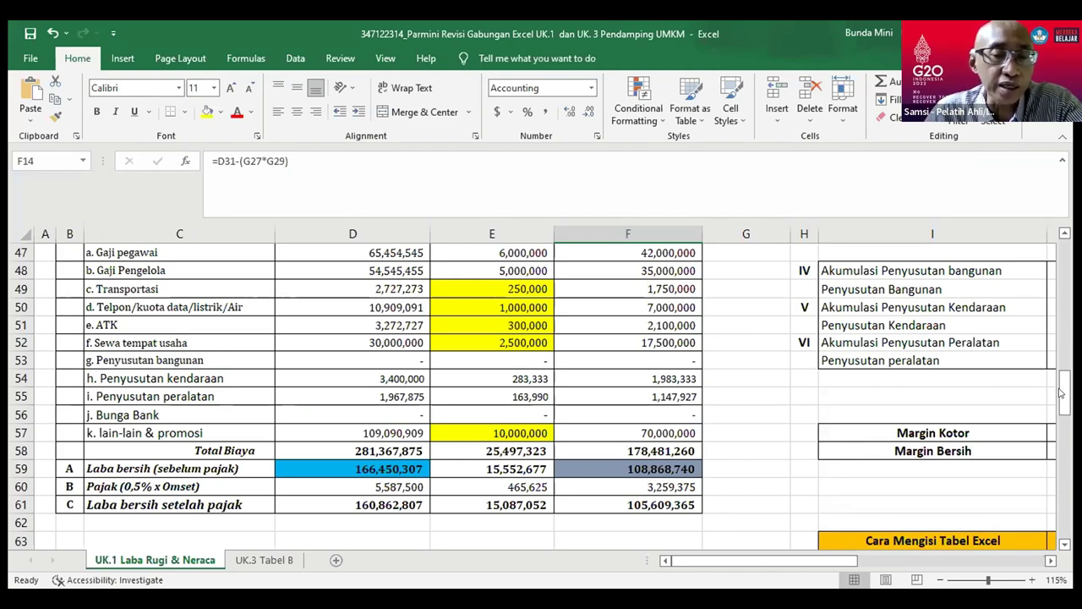
{"action": "left_click_drag", "start_coordinate": [1062, 387], "coordinate": [1065, 338]}
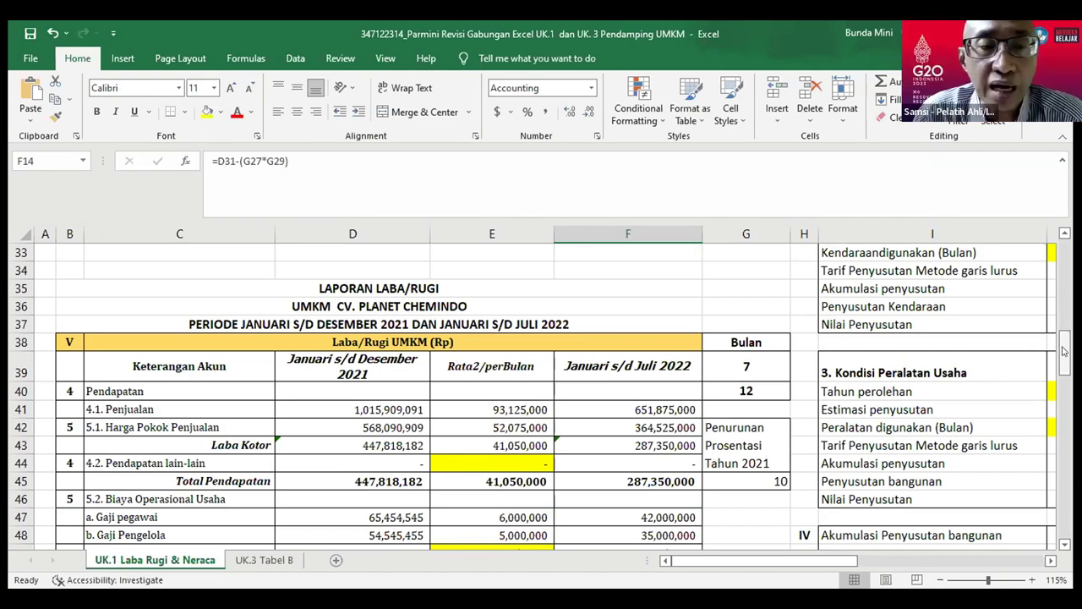
{"action": "left_click_drag", "start_coordinate": [1065, 352], "coordinate": [1061, 373]}
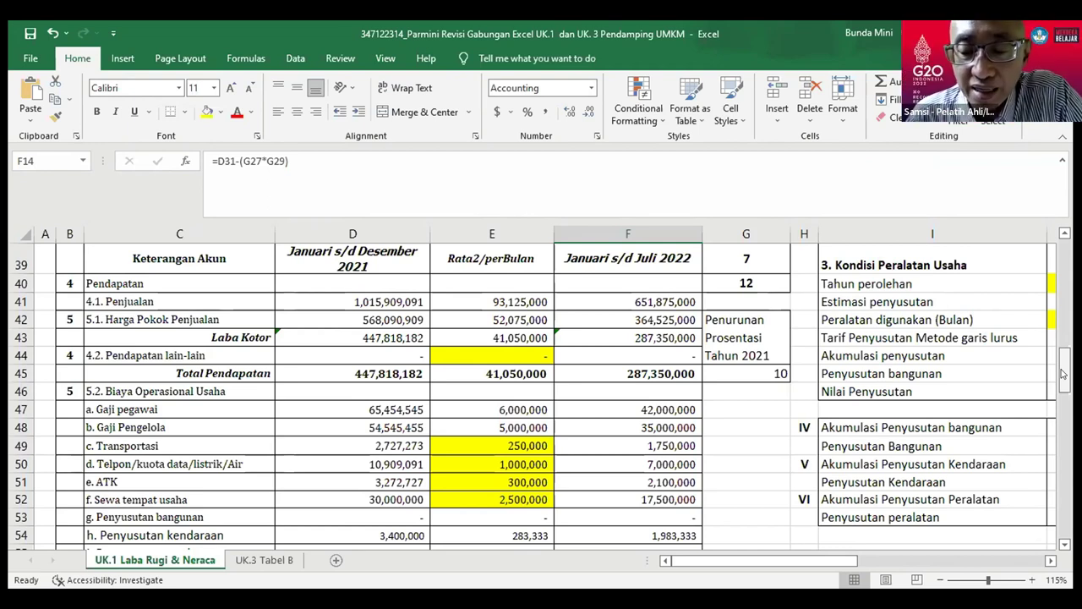
Go to the Pemasaran/Penjualan table and inspect the Spray Higienis 60 ml volume in P46
{"action": "left_click", "coordinate": [1049, 560]}
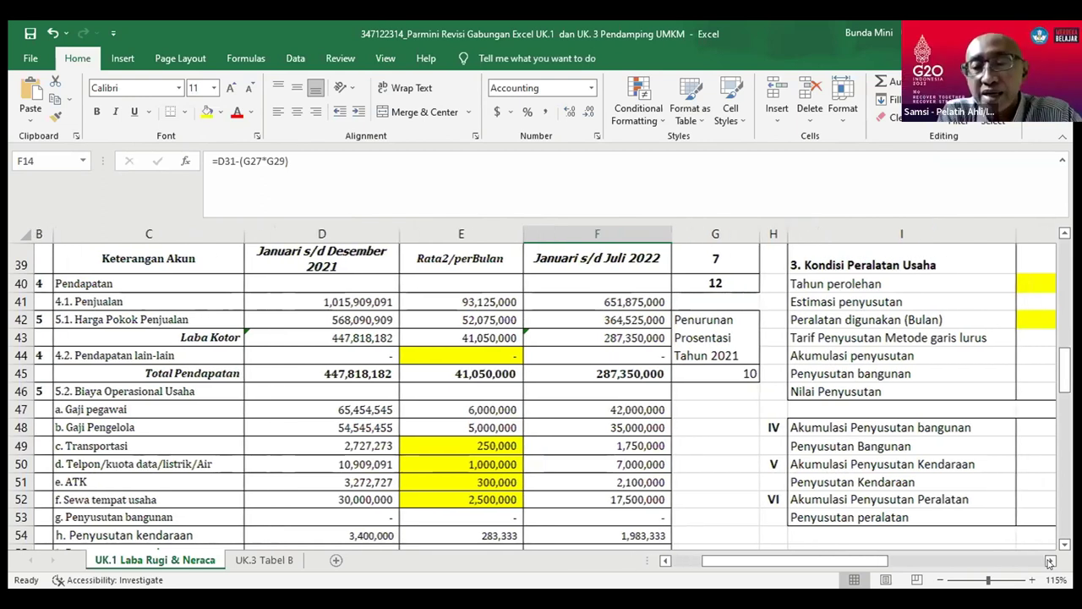
{"action": "left_click", "coordinate": [1050, 560]}
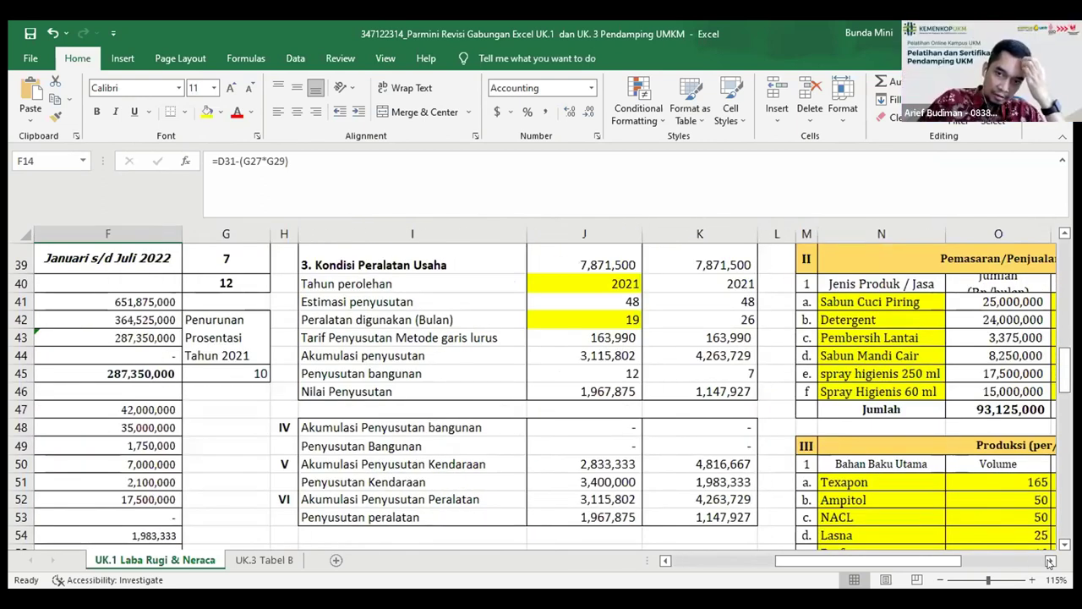
{"action": "left_click", "coordinate": [1049, 560]}
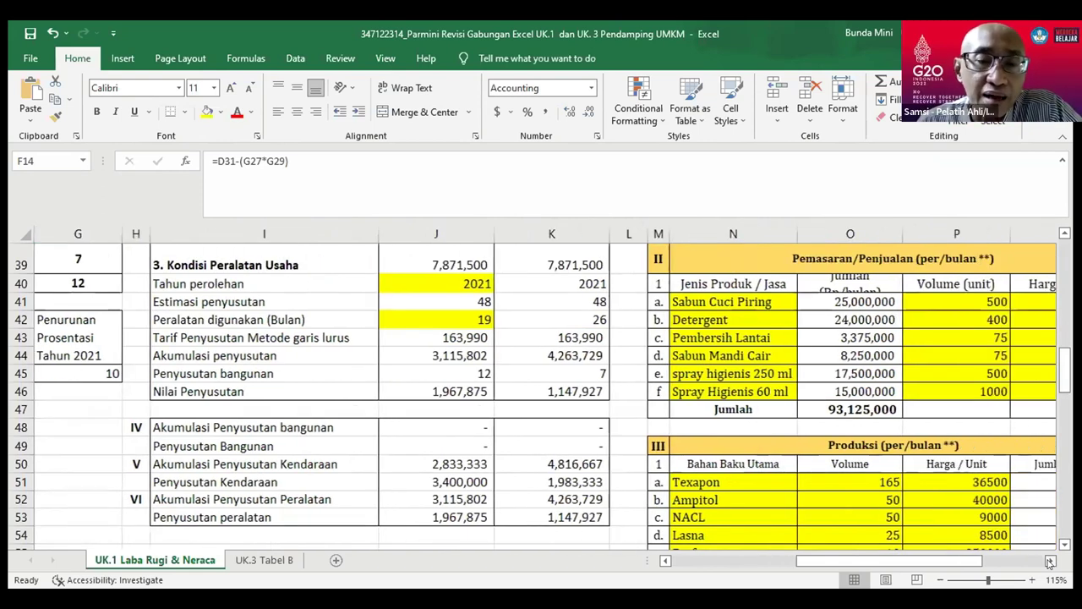
{"action": "left_click", "coordinate": [1050, 561]}
{"action": "left_click", "coordinate": [1049, 561]}
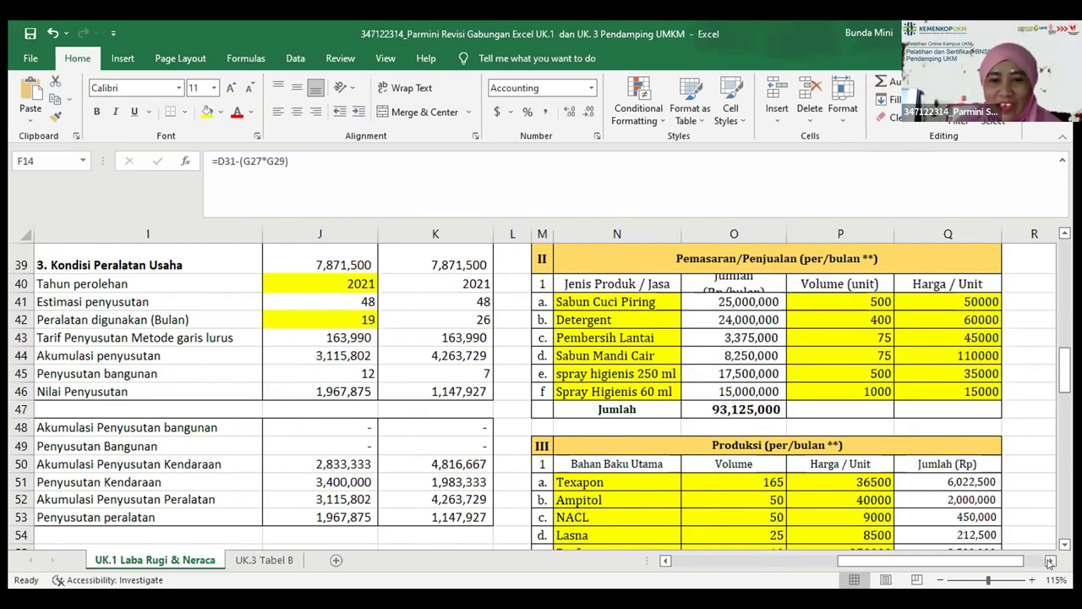
{"action": "left_click", "coordinate": [855, 387]}
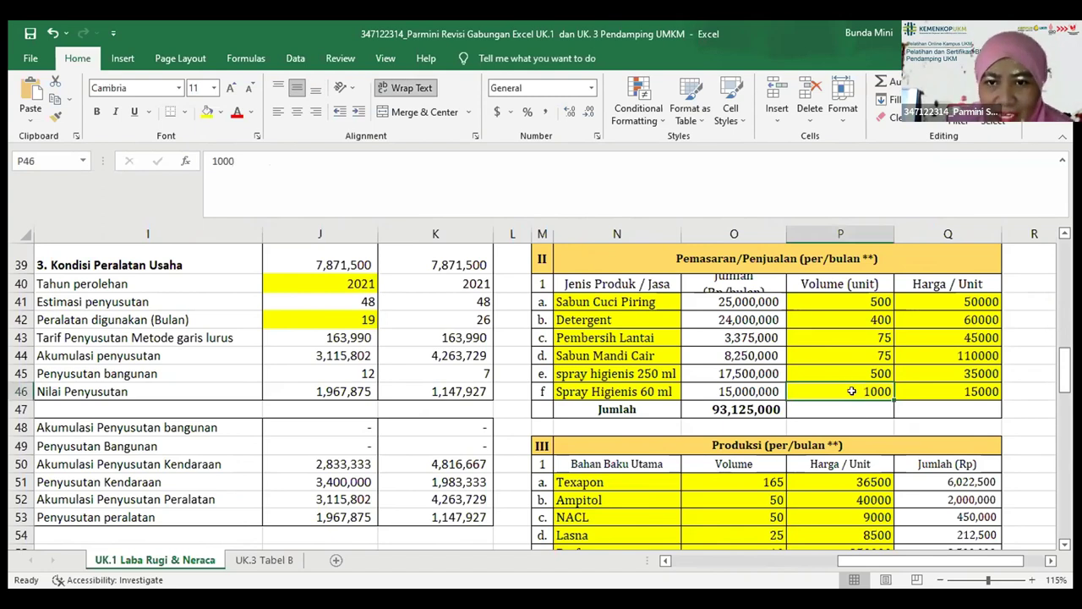
{"action": "double_click", "coordinate": [854, 389]}
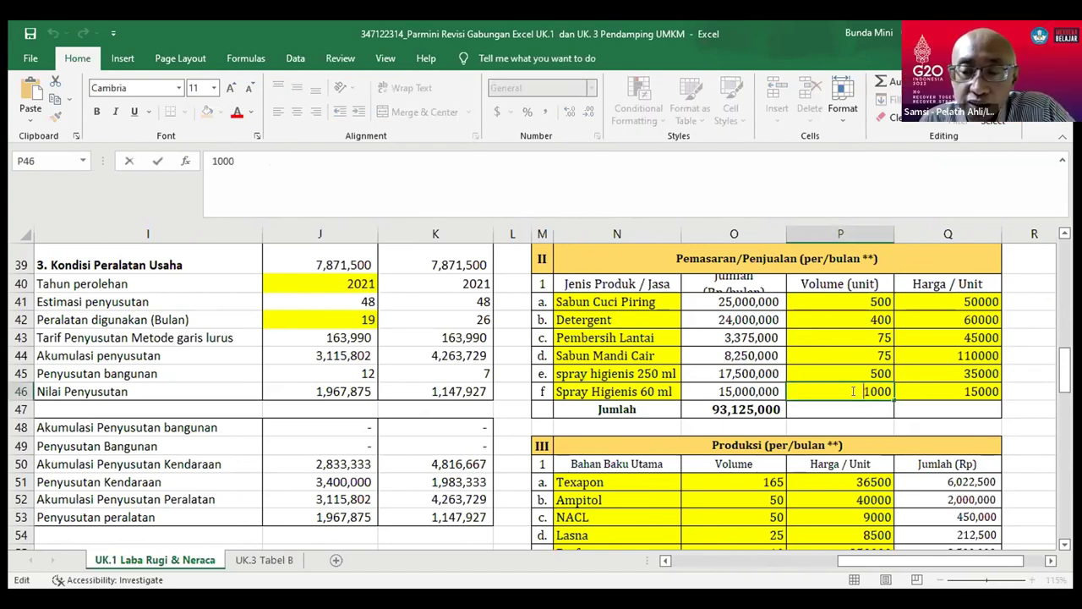
Examine the Sumber Daya Manusia table's staffing and salary figures, including the Pengelola salary in P37
{"action": "mouse_move", "coordinate": [1065, 356]}
{"action": "left_mouse_down"}
{"action": "mouse_move", "coordinate": [1062, 239]}
{"action": "mouse_move", "coordinate": [1059, 345]}
{"action": "left_mouse_up"}
{"action": "left_click", "coordinate": [862, 358]}
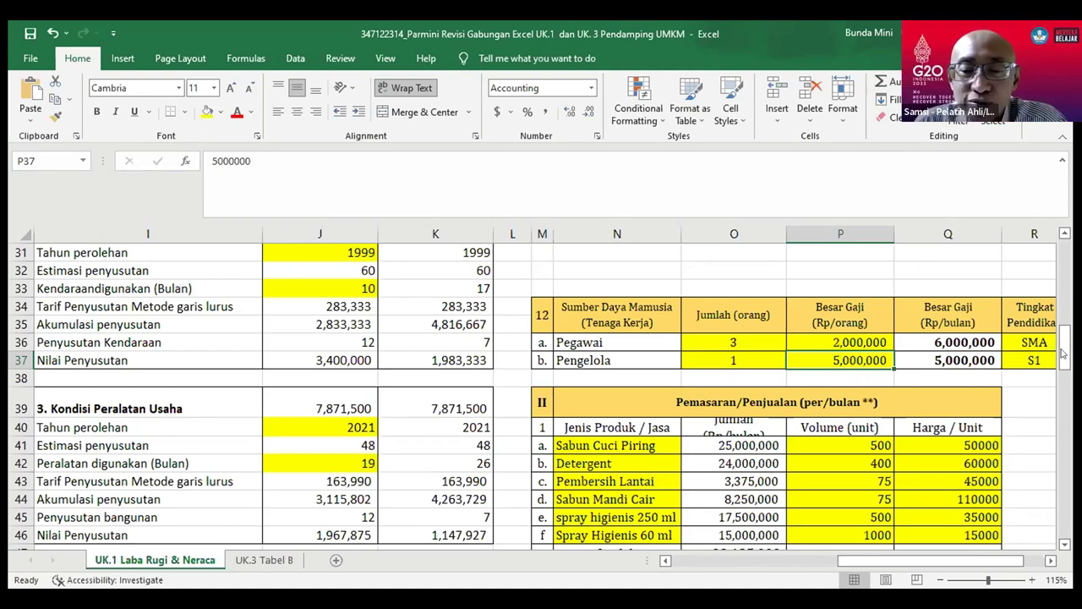
{"action": "scroll", "coordinate": [1060, 350], "scroll_direction": "up", "scroll_amount": 1, "text": "ctrl"}
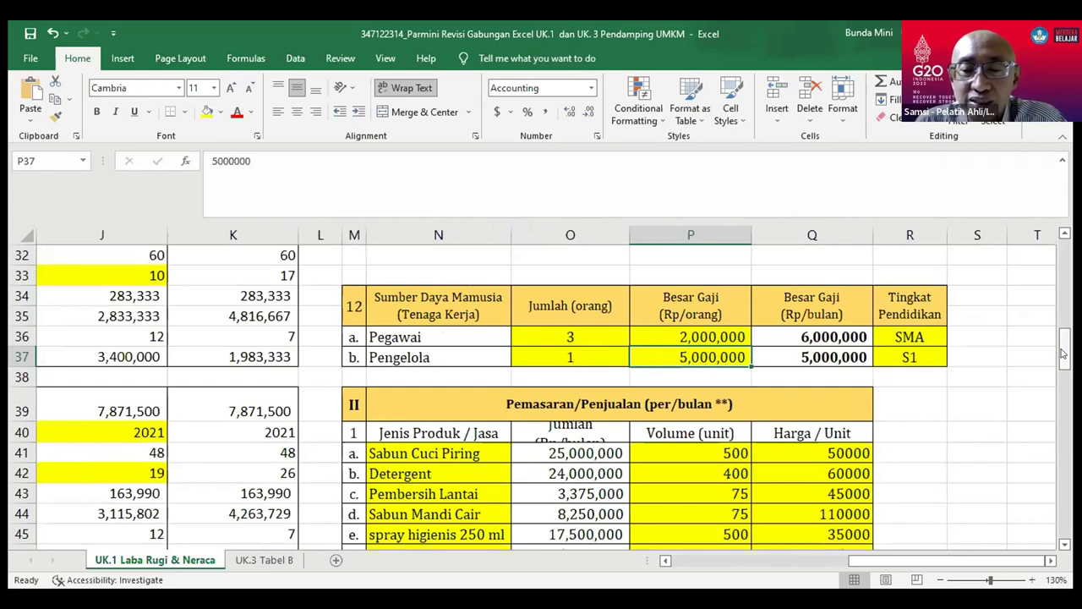
Check the monthly sales volumes of Sabun Cuci Piring in P41 and Spray Higienis 60 ml in P46
{"action": "mouse_move", "coordinate": [1064, 354]}
{"action": "left_mouse_down"}
{"action": "mouse_move", "coordinate": [1063, 395]}
{"action": "mouse_move", "coordinate": [1063, 372]}
{"action": "left_mouse_up"}
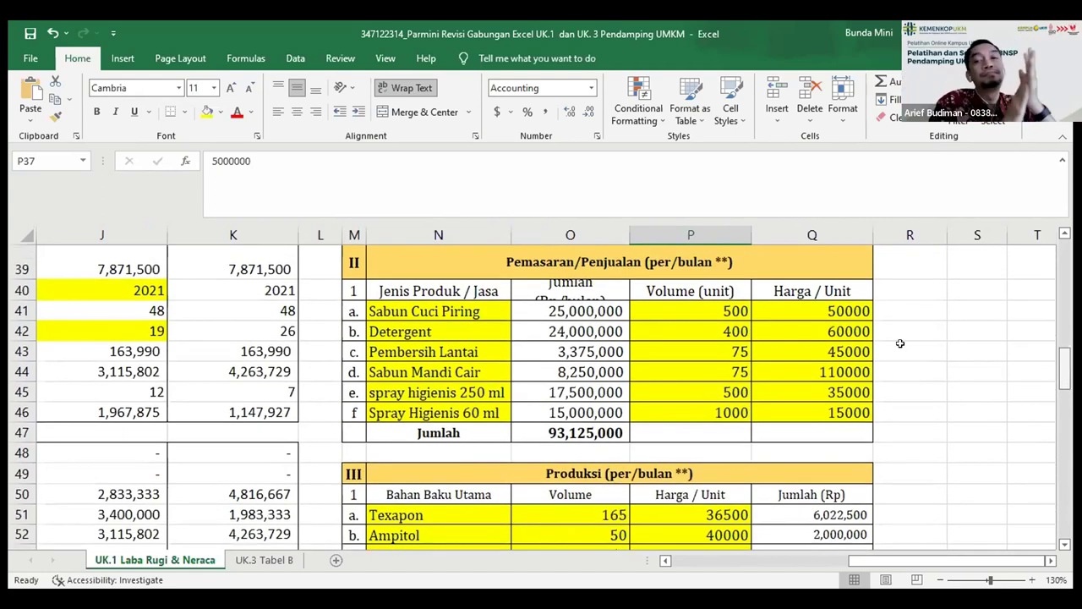
{"action": "left_click", "coordinate": [691, 307]}
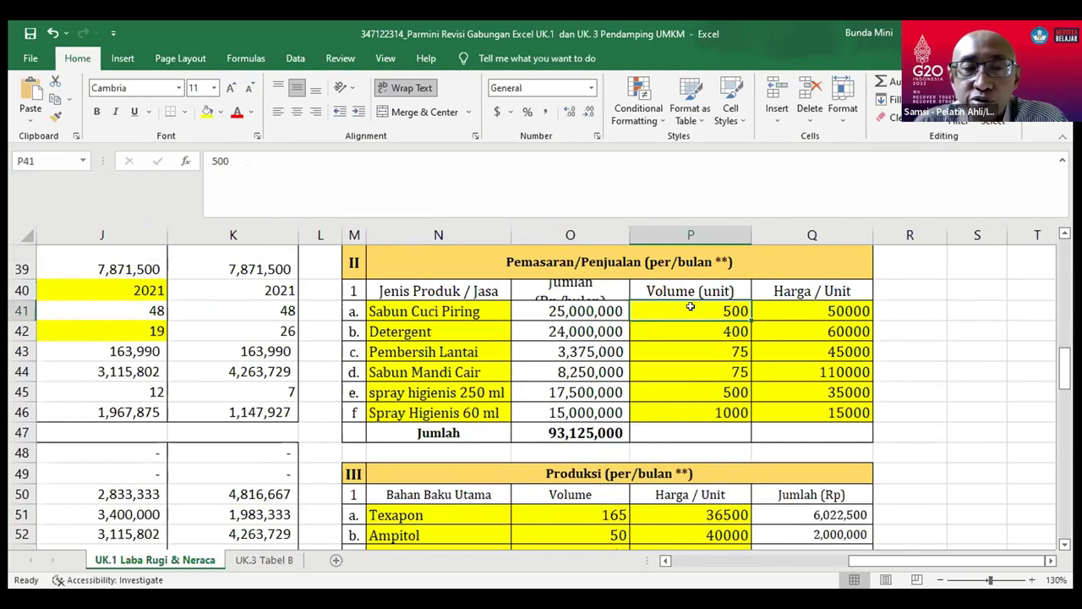
{"action": "left_click", "coordinate": [690, 406]}
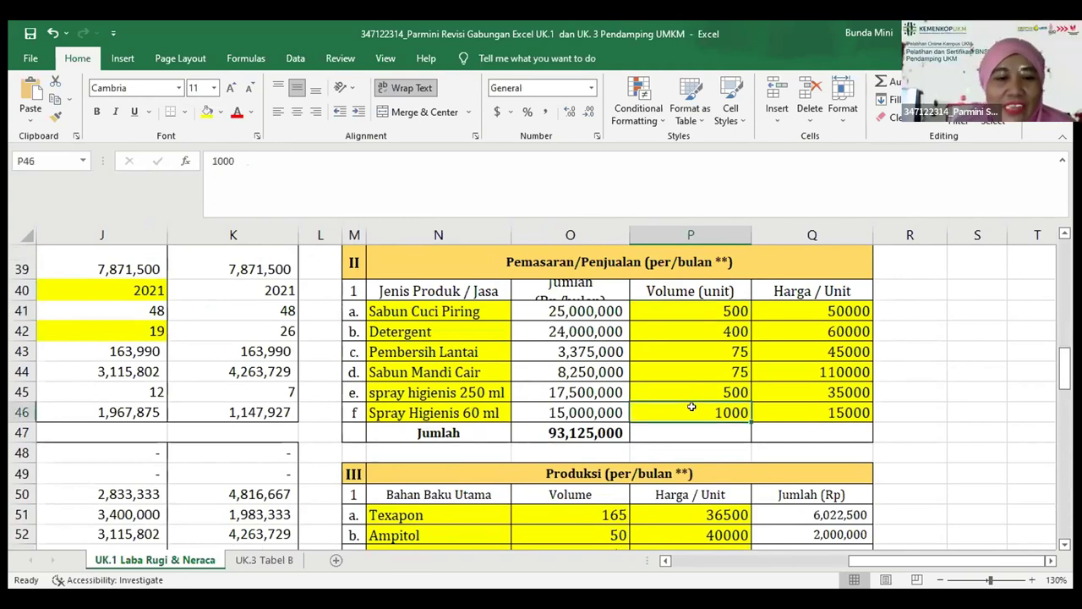
Set the monthly sales volume to 300 units for both Spray Higienis 60 ml and spray higienis 250 ml
{"action": "double_click", "coordinate": [691, 407]}
{"action": "type", "text": "3"}
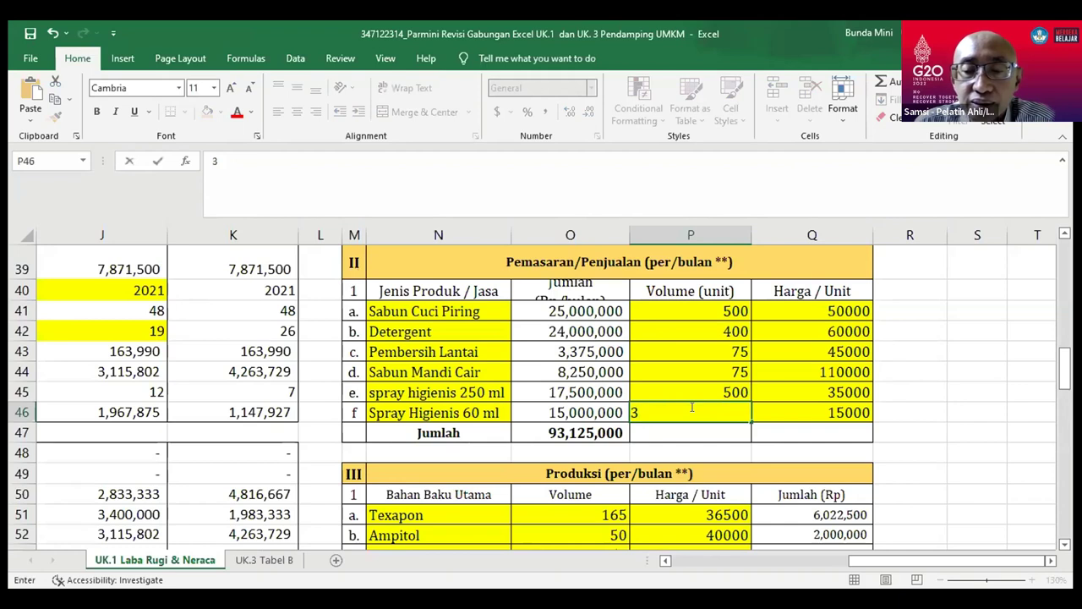
{"action": "type", "text": "00"}
{"action": "key", "text": "Return"}
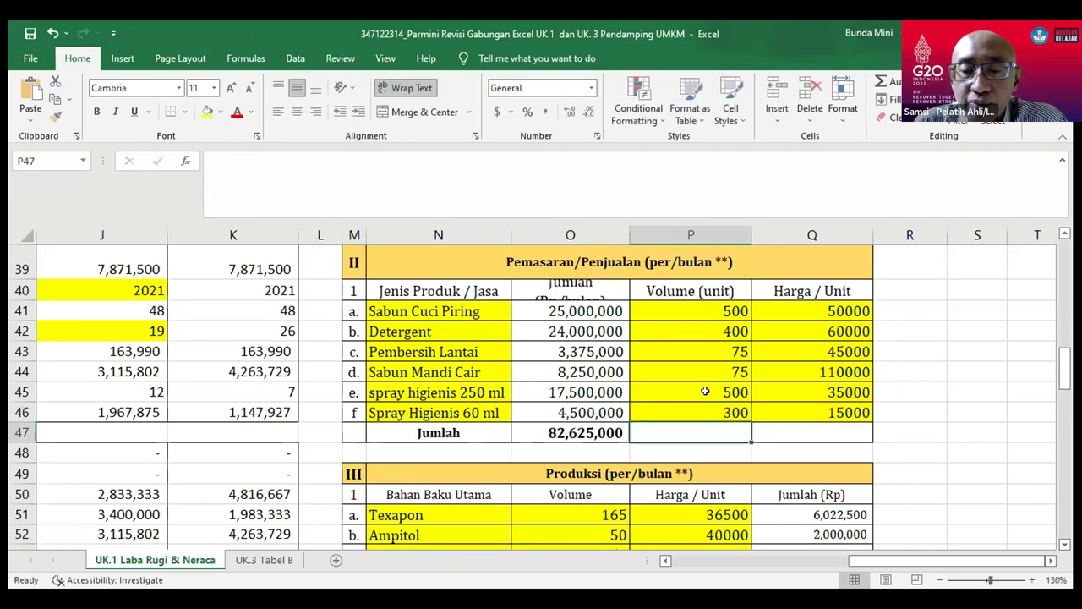
{"action": "left_click", "coordinate": [705, 391]}
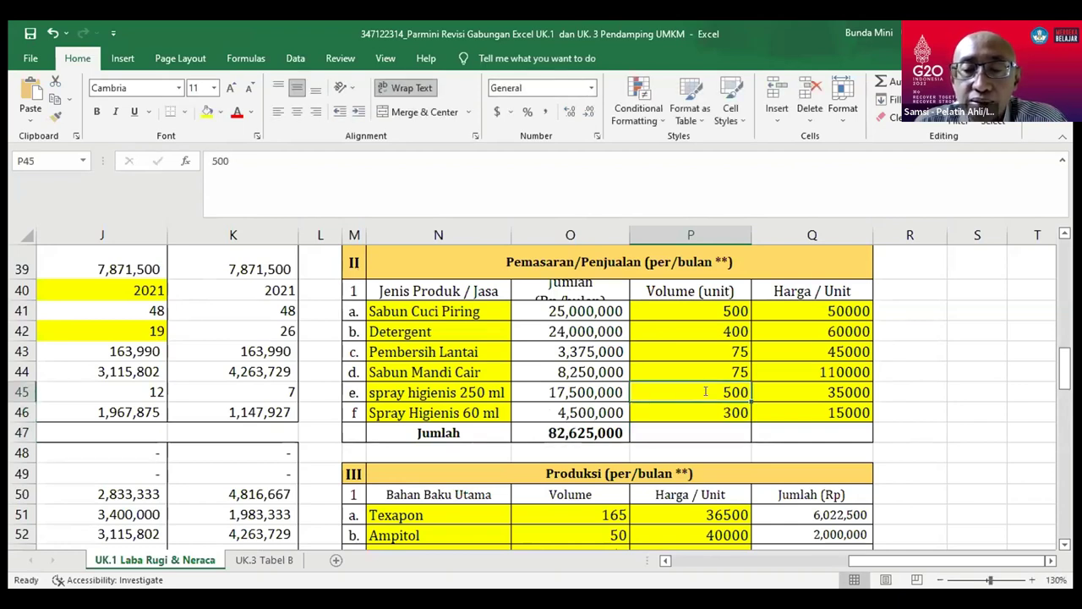
{"action": "type", "text": "300"}
{"action": "key", "text": "Return"}
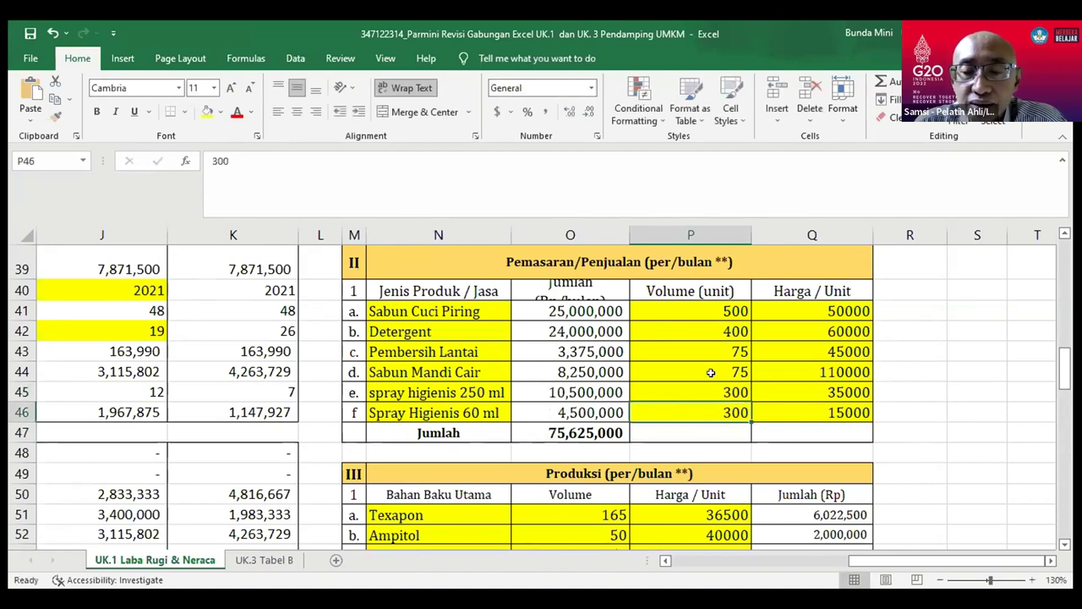
In the Pemasaran/Penjualan table, set the sales volume to 300 for Sabun Cuci Piring and 200 for Detergent
{"action": "left_click", "coordinate": [727, 306]}
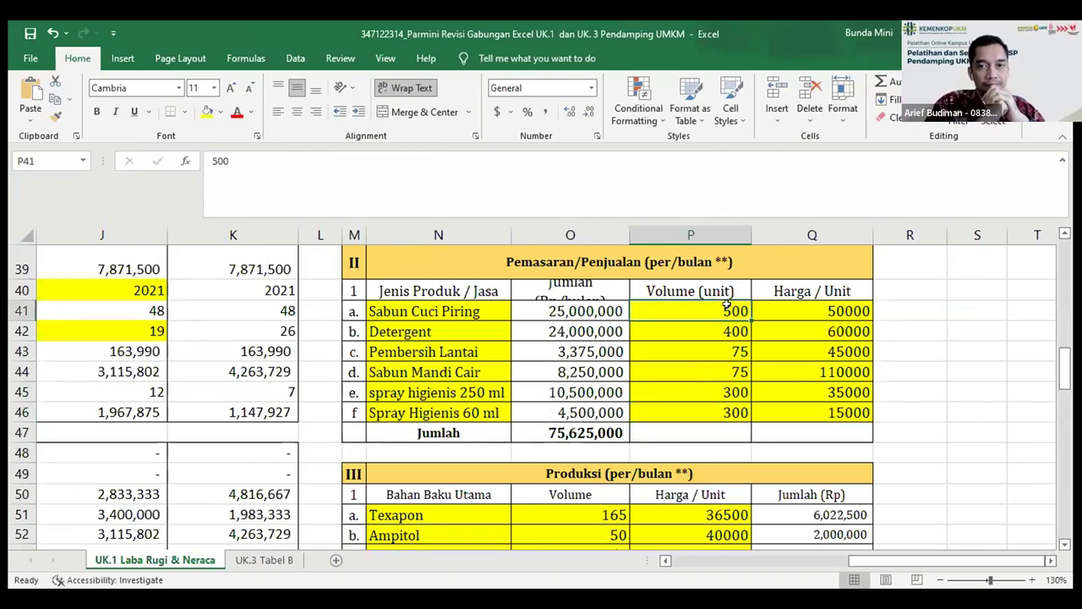
{"action": "type", "text": "300"}
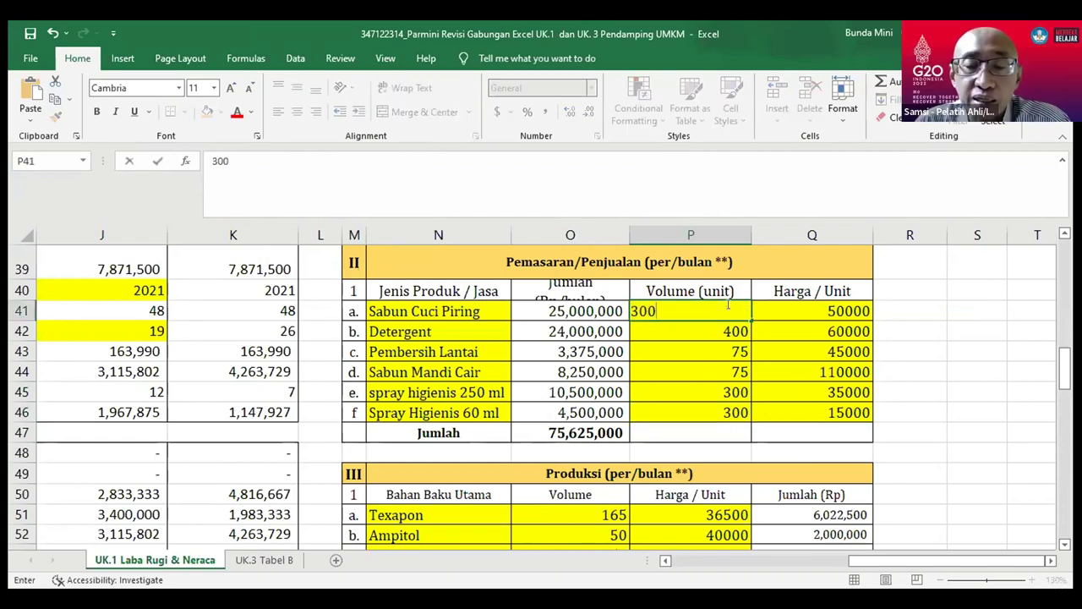
{"action": "key", "text": "Return"}
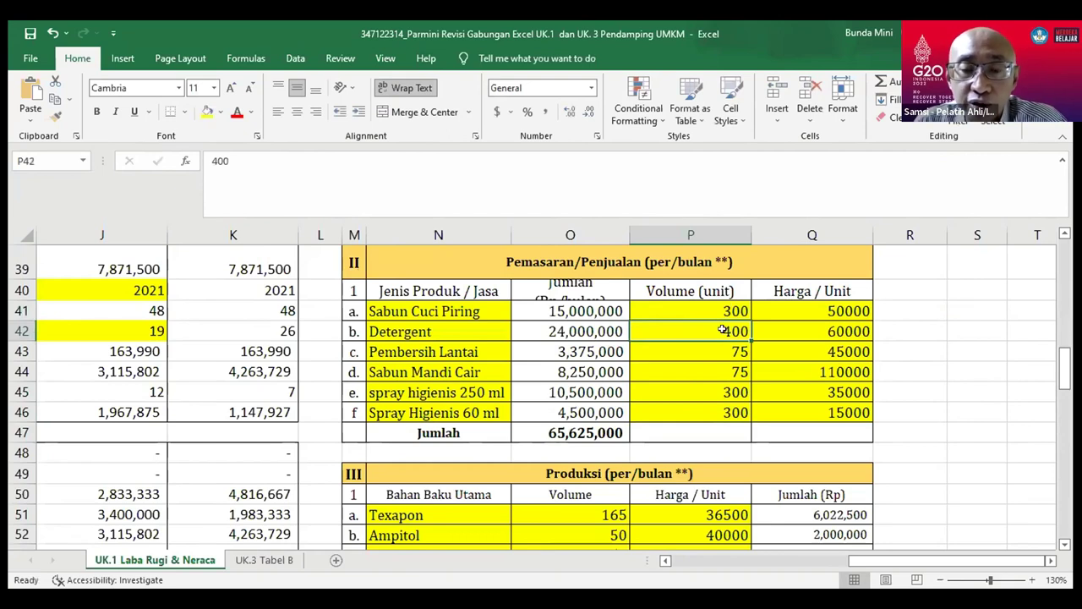
{"action": "left_click", "coordinate": [699, 374]}
{"action": "left_click", "coordinate": [716, 330]}
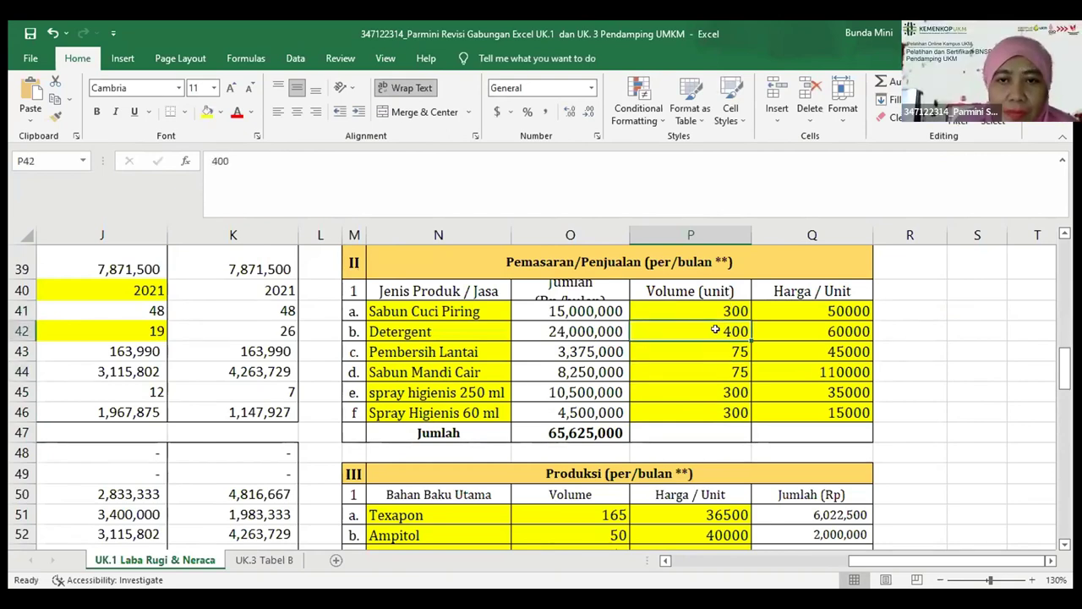
{"action": "type", "text": "200"}
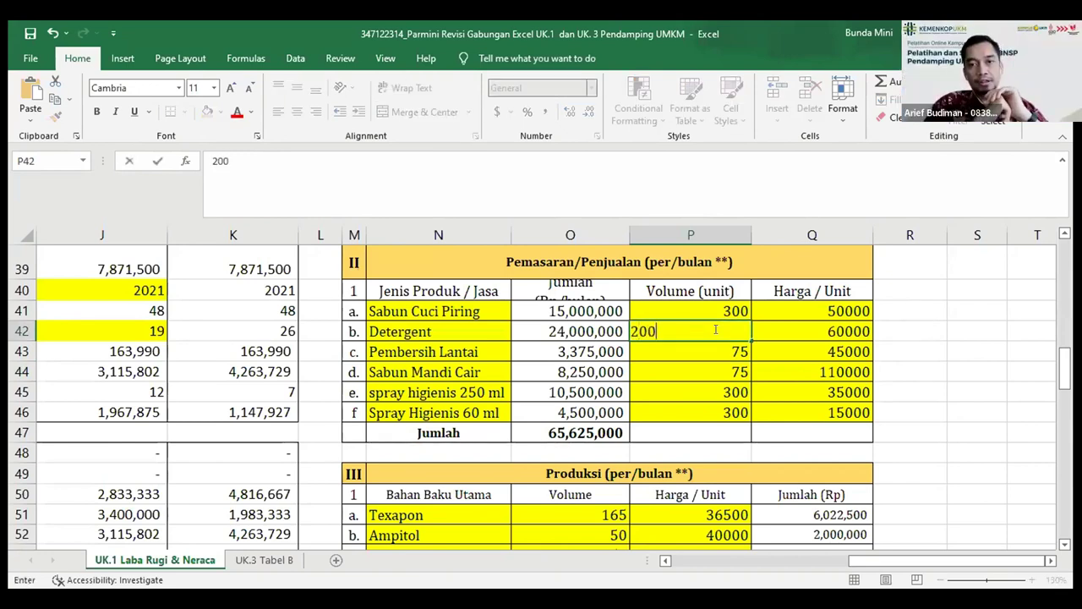
{"action": "key", "text": "Return"}
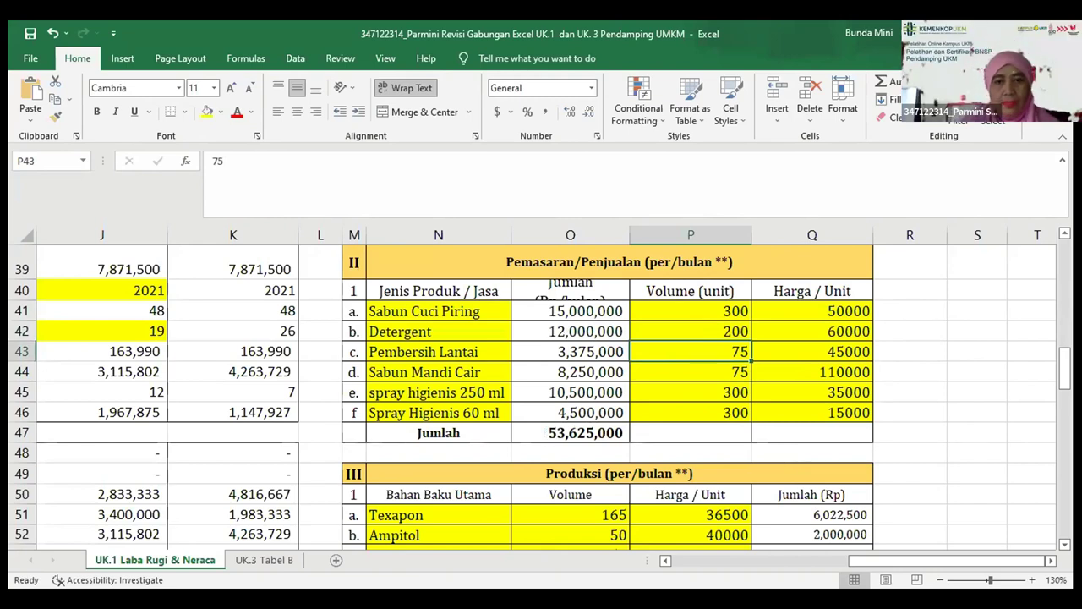
In the Bahan Penolong list, set the volume to 300 for both Botol Kemasan 60 ml and Stiker
{"action": "left_click_drag", "start_coordinate": [1064, 373], "coordinate": [1064, 452]}
{"action": "scroll", "coordinate": [1062, 452], "scroll_direction": "down", "scroll_amount": 1}
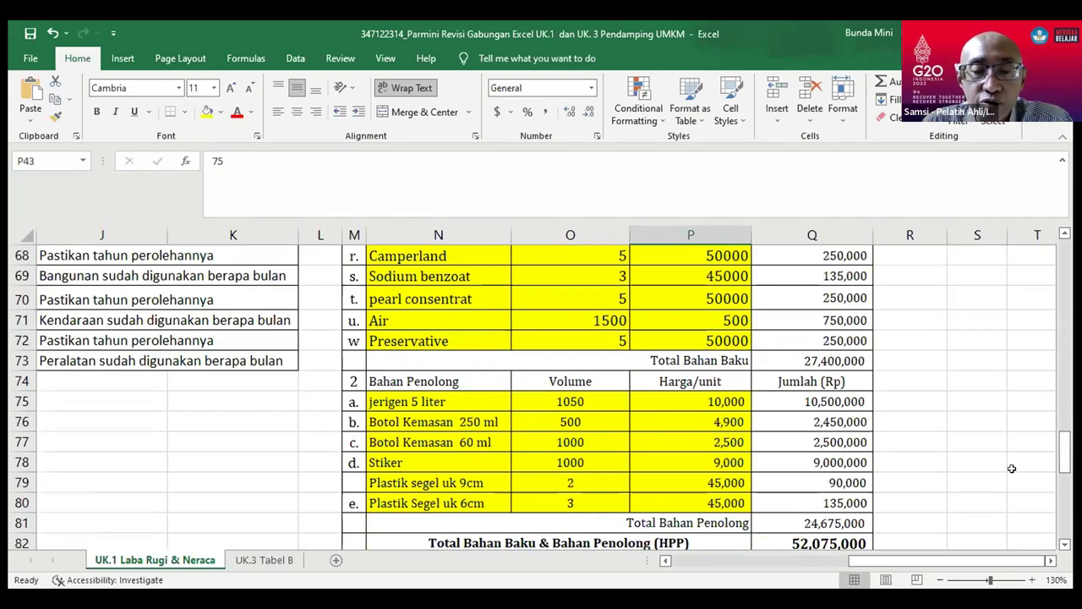
{"action": "mouse_move", "coordinate": [1063, 457]}
{"action": "left_mouse_down"}
{"action": "mouse_move", "coordinate": [1063, 372]}
{"action": "mouse_move", "coordinate": [1063, 458]}
{"action": "left_mouse_up"}
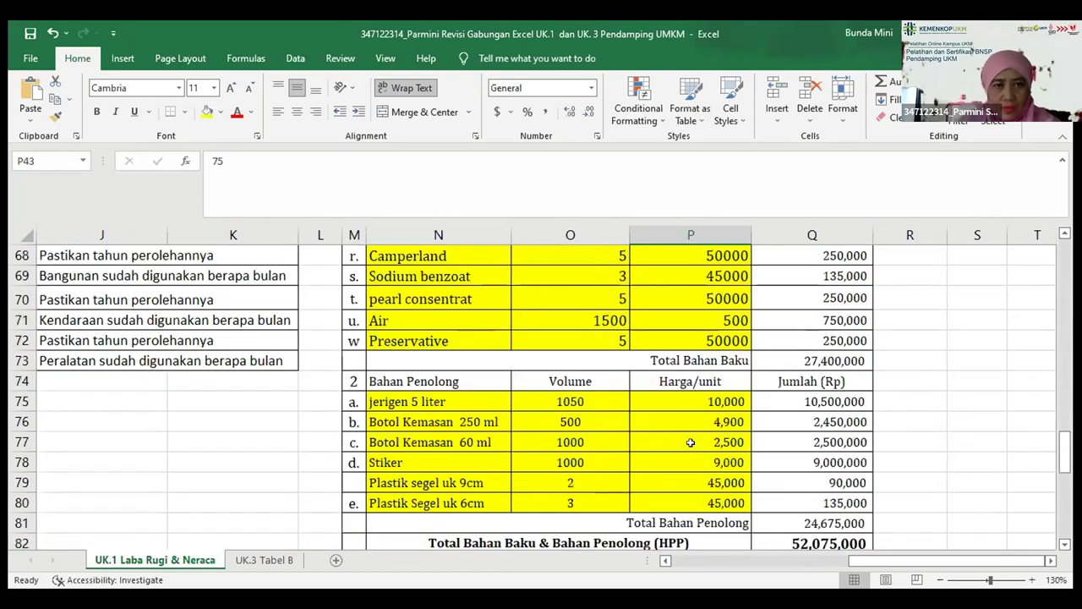
{"action": "left_click", "coordinate": [596, 441]}
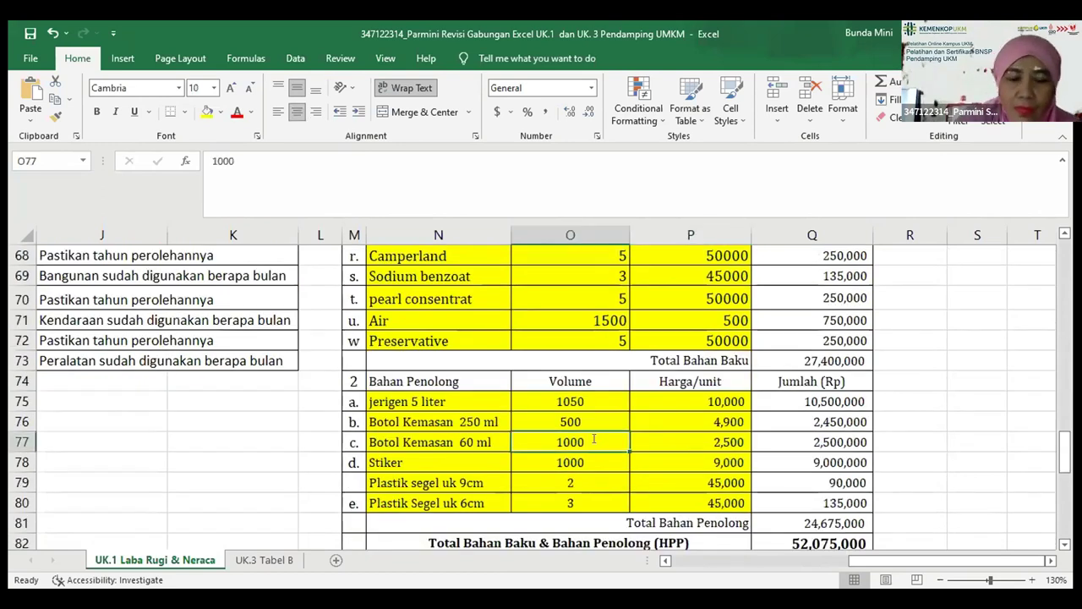
{"action": "type", "text": "300"}
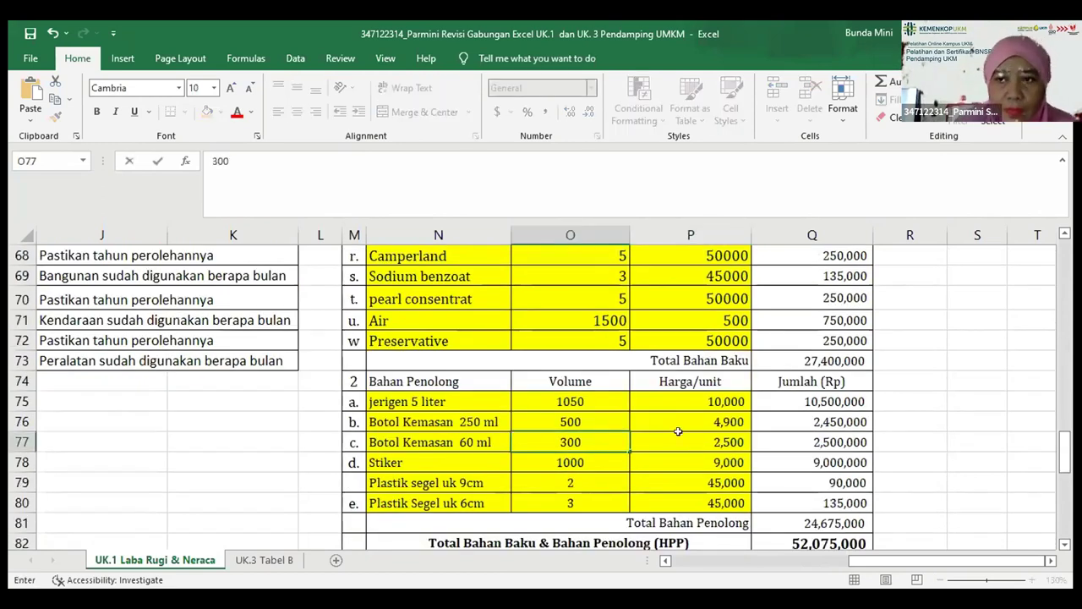
{"action": "key", "text": "Return"}
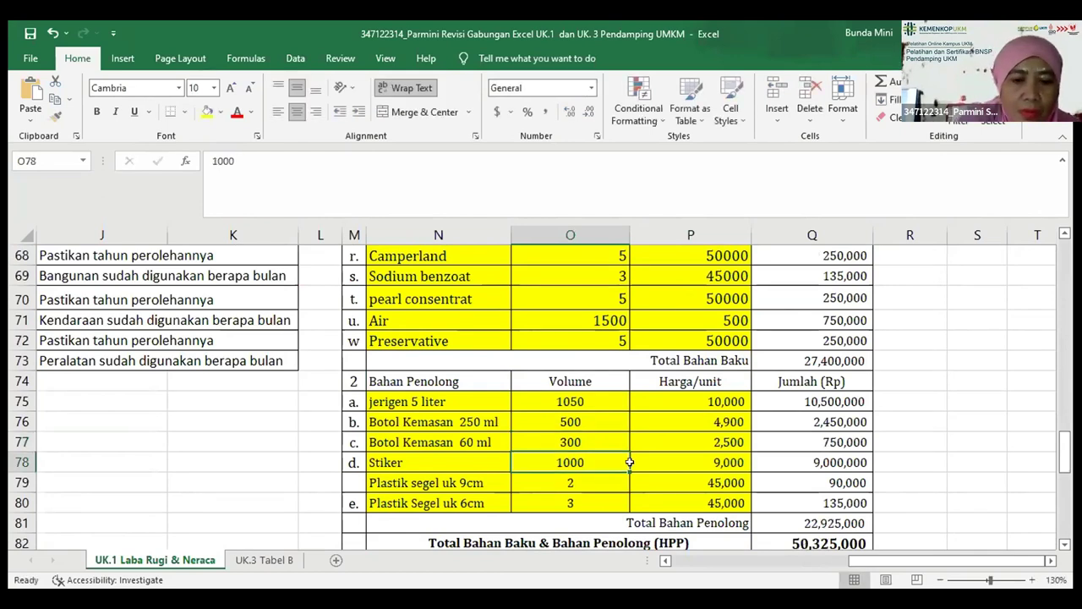
{"action": "type", "text": "300"}
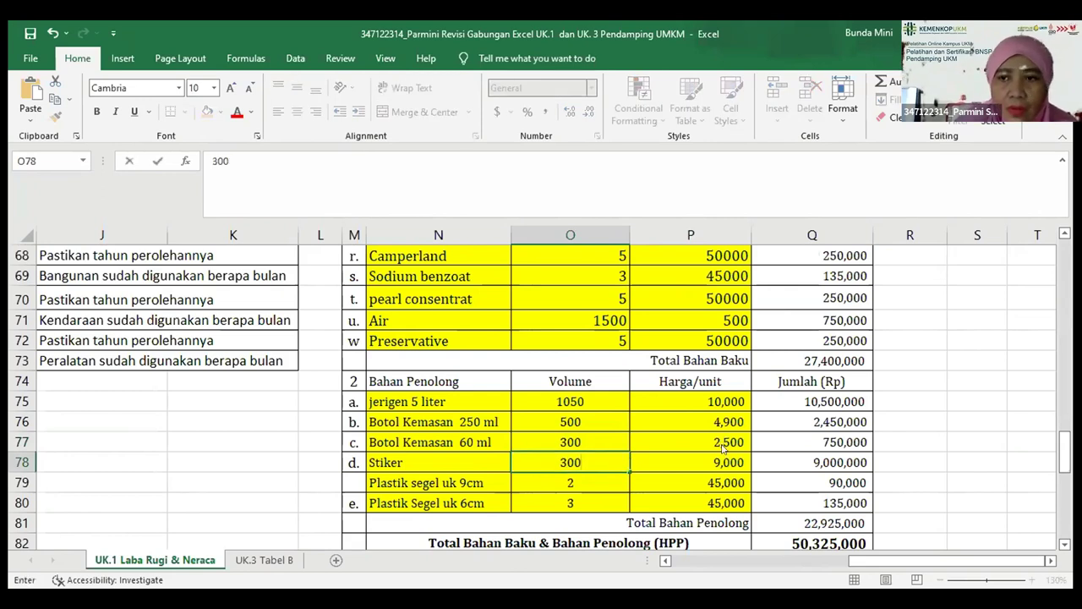
{"action": "key", "text": "Return"}
Set the Bahan Penolong volumes to 300 for Botol Kemasan 250 ml and 500 for jerigen 5 liter
{"action": "left_click_drag", "start_coordinate": [1062, 450], "coordinate": [1062, 361]}
{"action": "left_click_drag", "start_coordinate": [1060, 442], "coordinate": [1055, 453]}
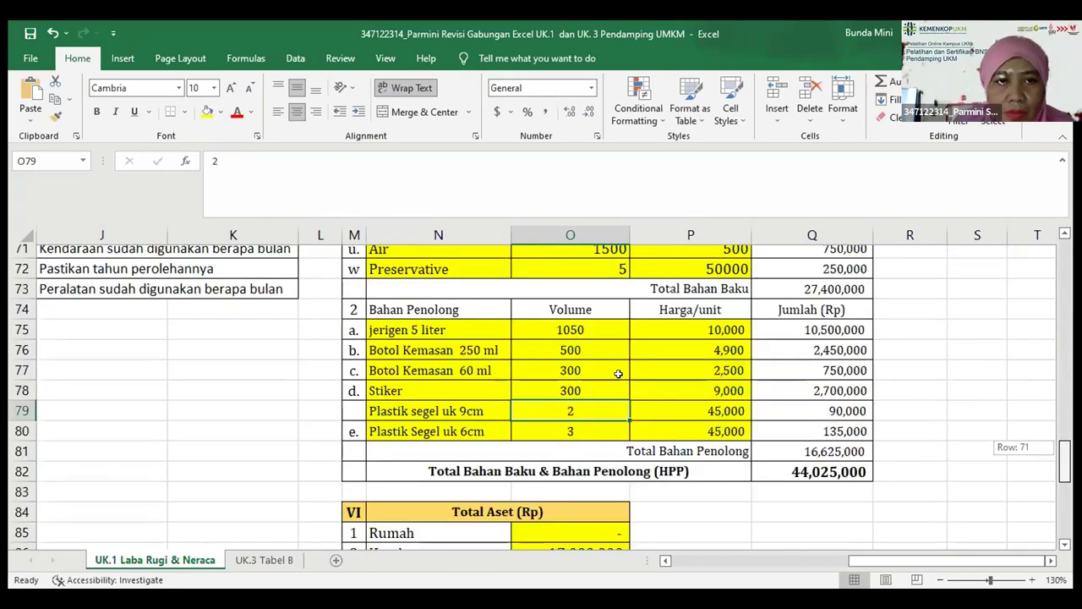
{"action": "left_click", "coordinate": [581, 355]}
{"action": "type", "text": "300"}
{"action": "key", "text": "Return"}
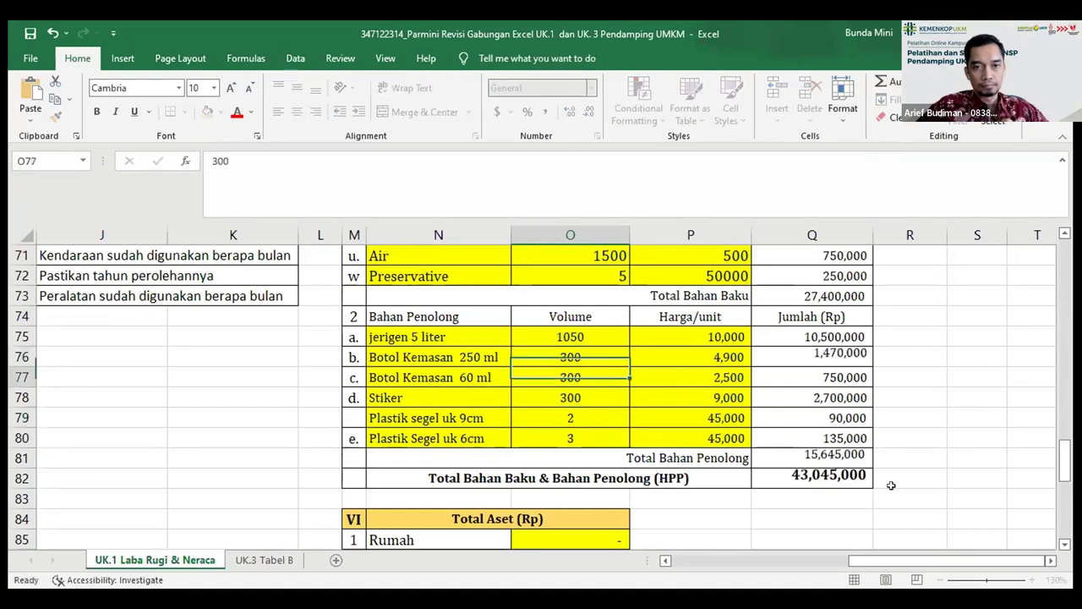
{"action": "mouse_move", "coordinate": [1062, 465]}
{"action": "left_mouse_down"}
{"action": "mouse_move", "coordinate": [1061, 376]}
{"action": "mouse_move", "coordinate": [1055, 448]}
{"action": "left_mouse_up"}
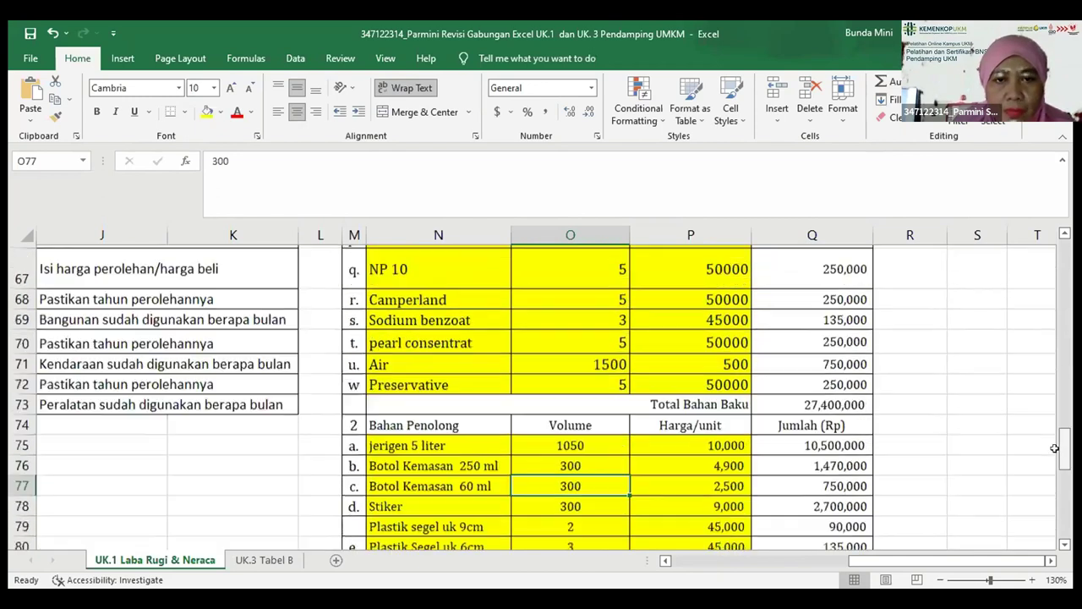
{"action": "left_click", "coordinate": [601, 438]}
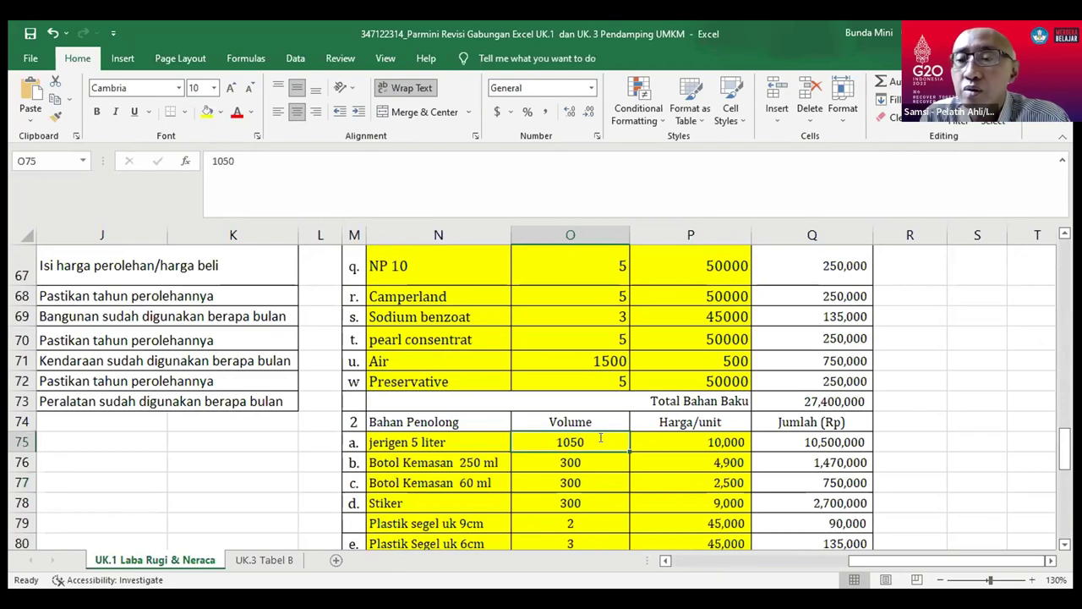
{"action": "type", "text": "500"}
{"action": "key", "text": "Return"}
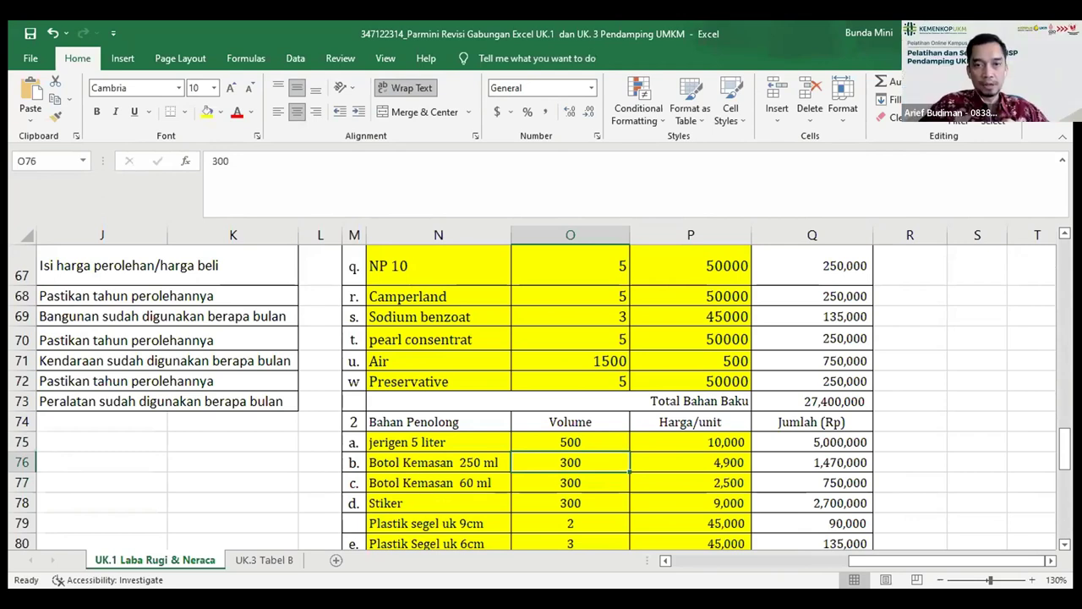
In the Bahan Baku Utama list, set the volumes to 85 for Texapon, 25 for Ampitol and 25 for NACL
{"action": "left_click_drag", "start_coordinate": [1064, 452], "coordinate": [1062, 404]}
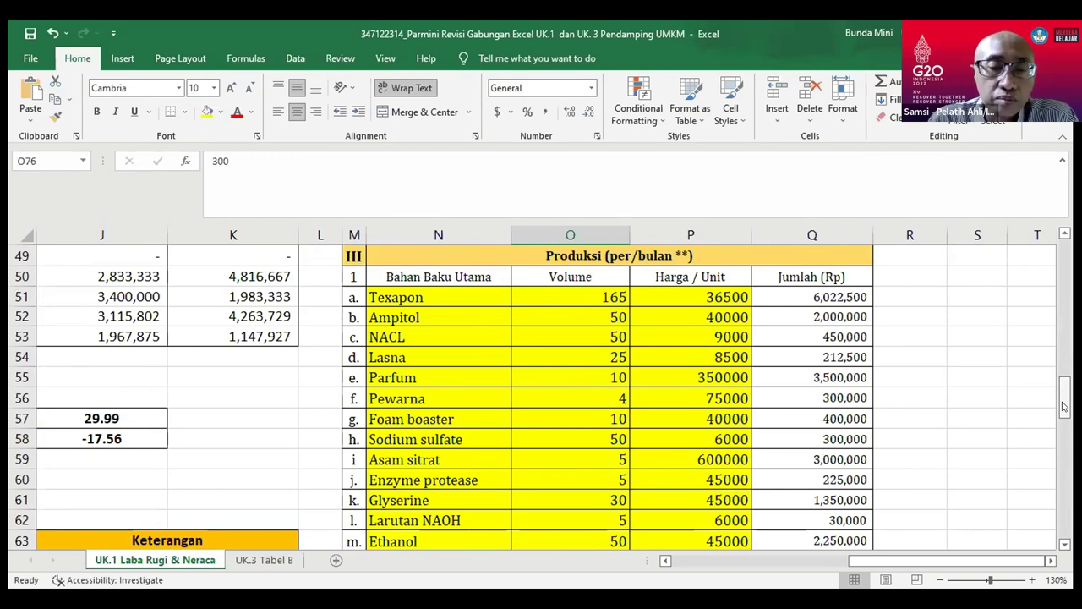
{"action": "left_click", "coordinate": [577, 290]}
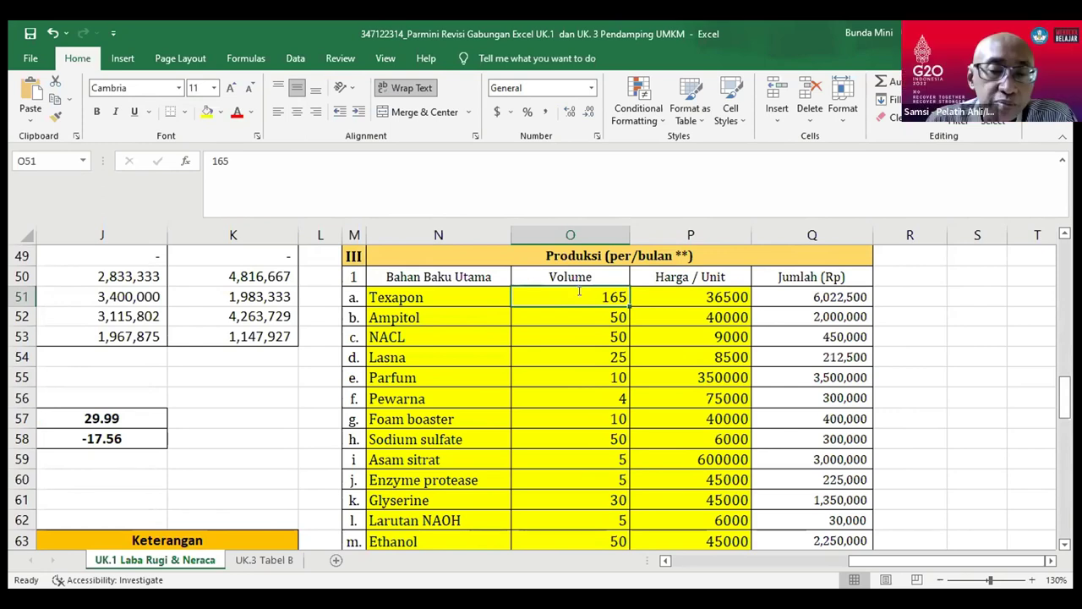
{"action": "type", "text": "85"}
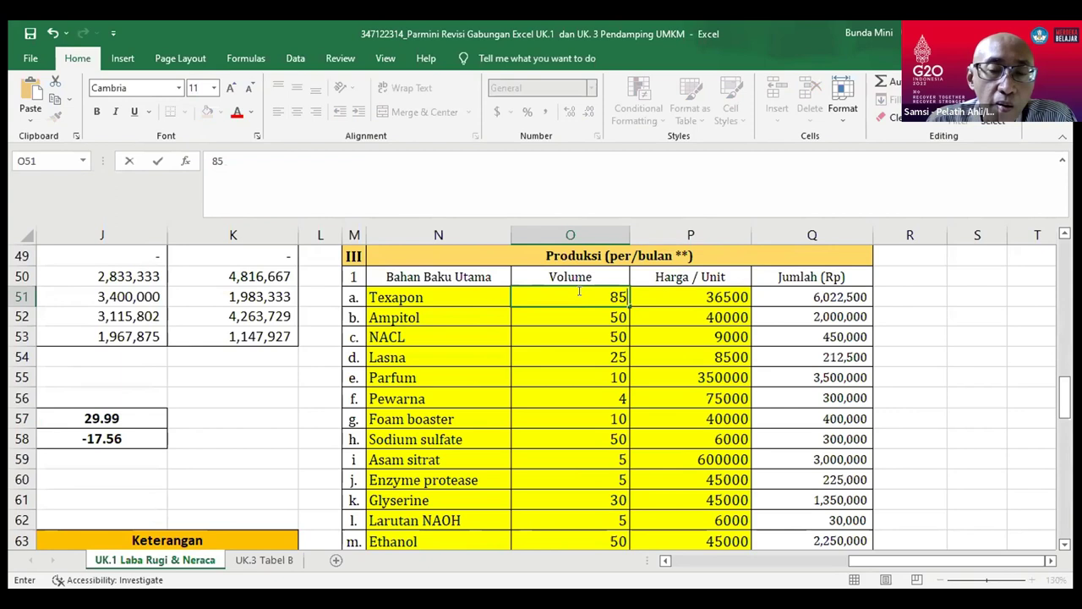
{"action": "left_click", "coordinate": [604, 314]}
{"action": "type", "text": "25"}
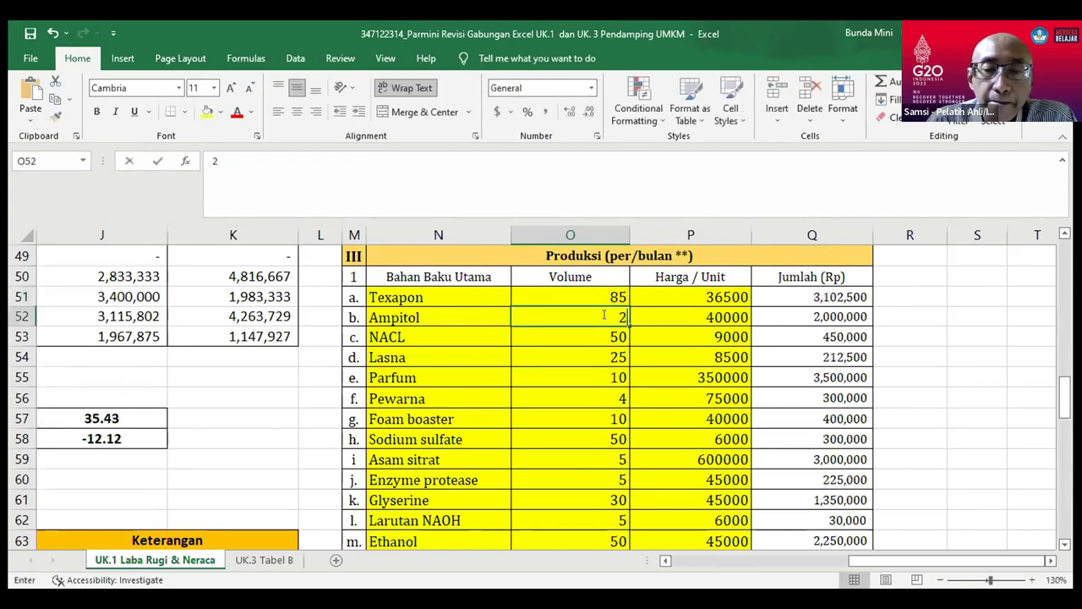
{"action": "left_click", "coordinate": [602, 331]}
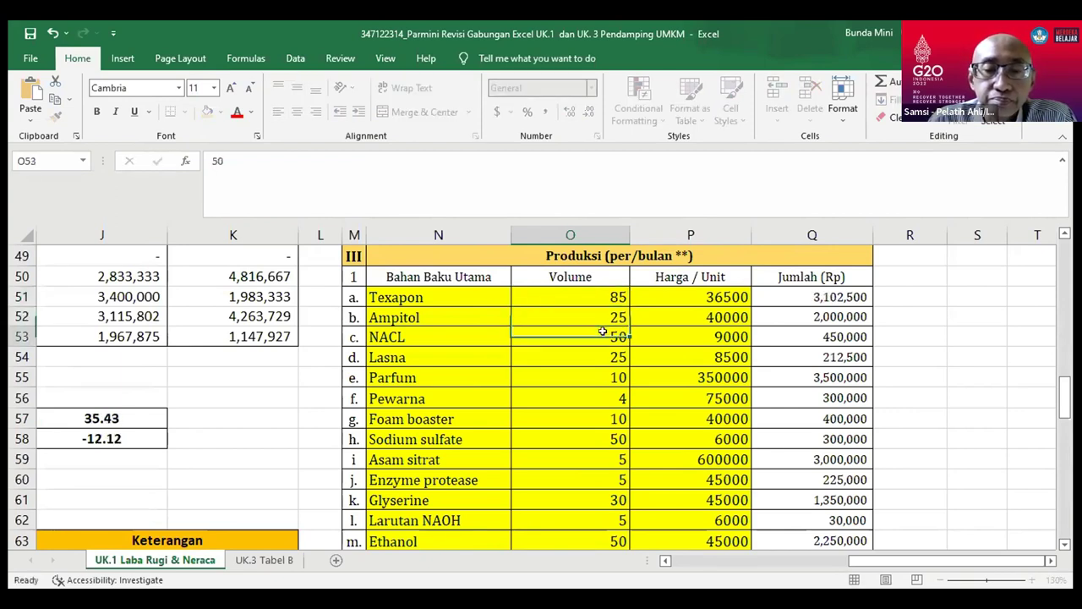
{"action": "type", "text": "25"}
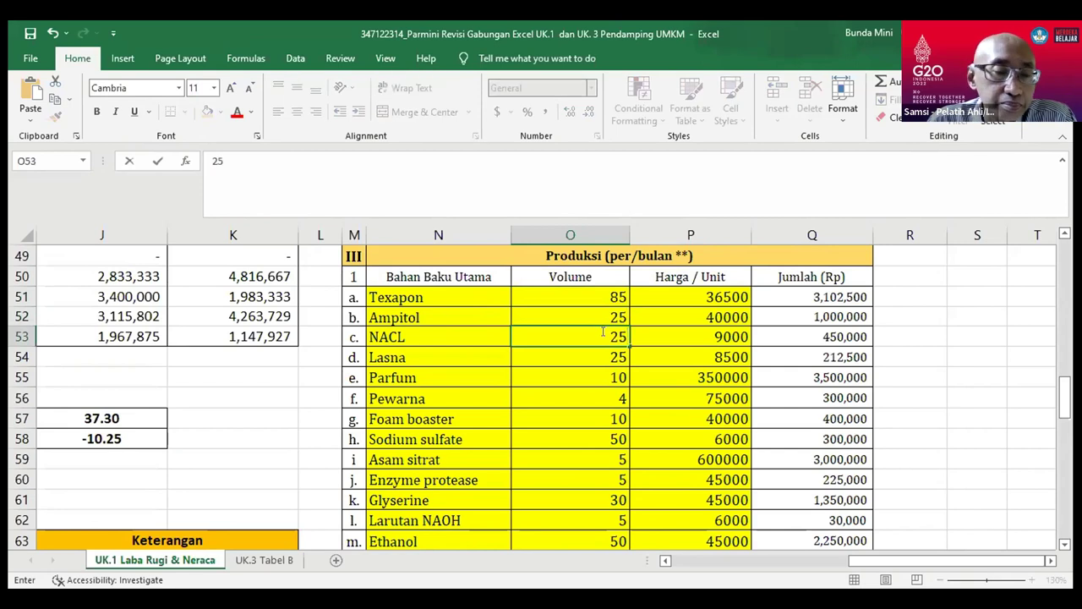
Set the raw material volumes to 15 for Lasna, 8 for Parfum and 2 for Pewarna
{"action": "left_click", "coordinate": [604, 357]}
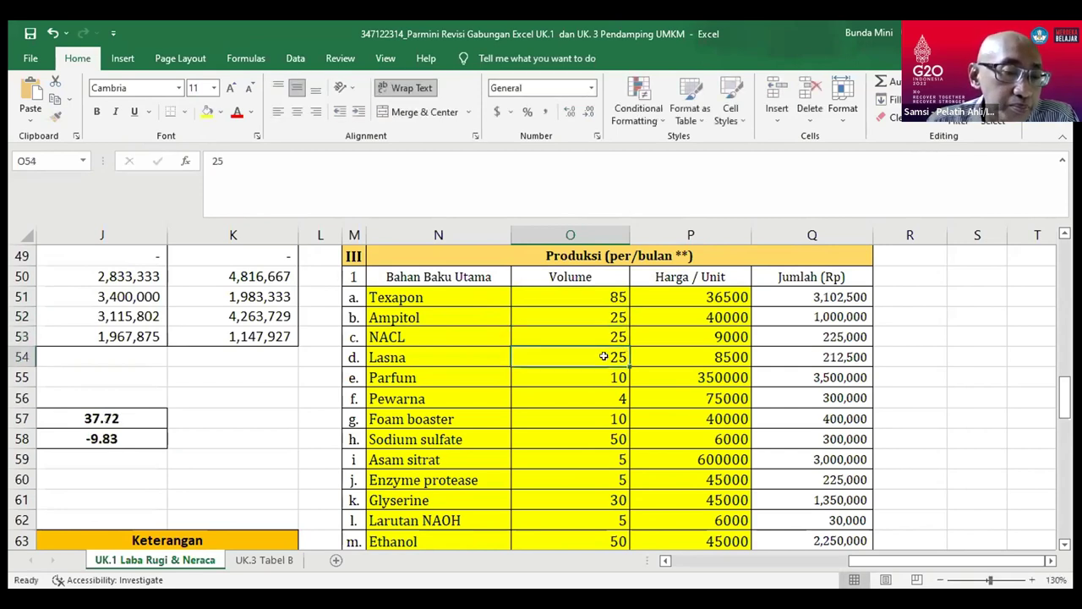
{"action": "type", "text": "15"}
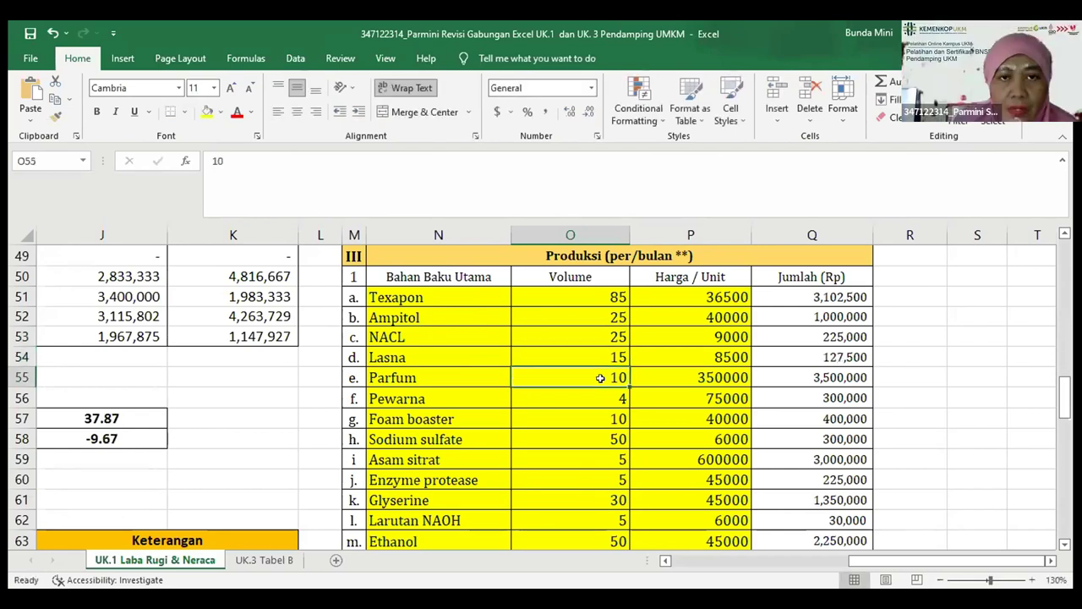
{"action": "type", "text": "8"}
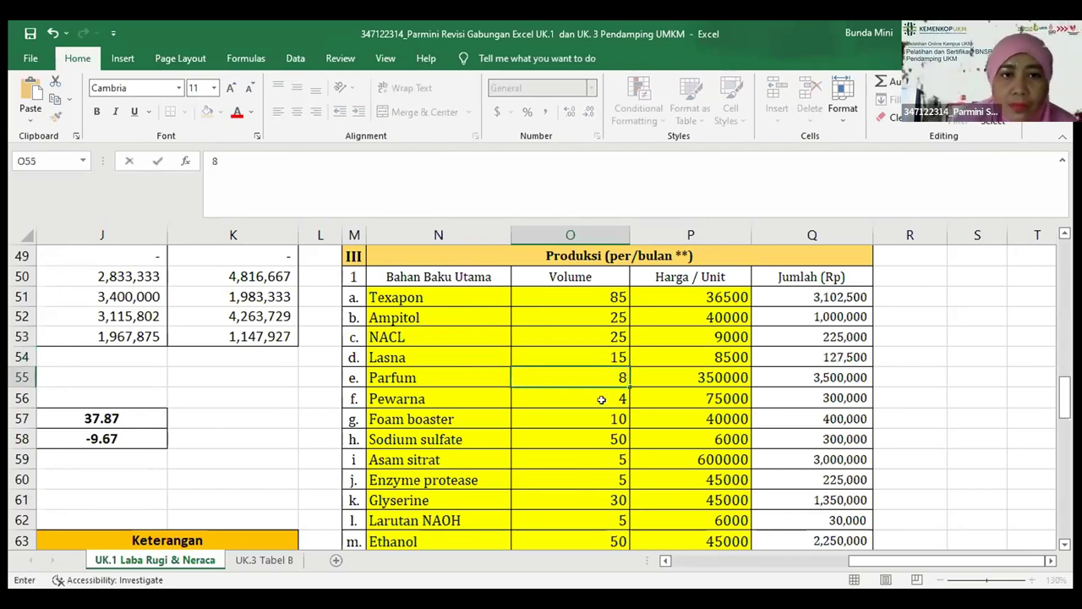
{"action": "left_click", "coordinate": [601, 399]}
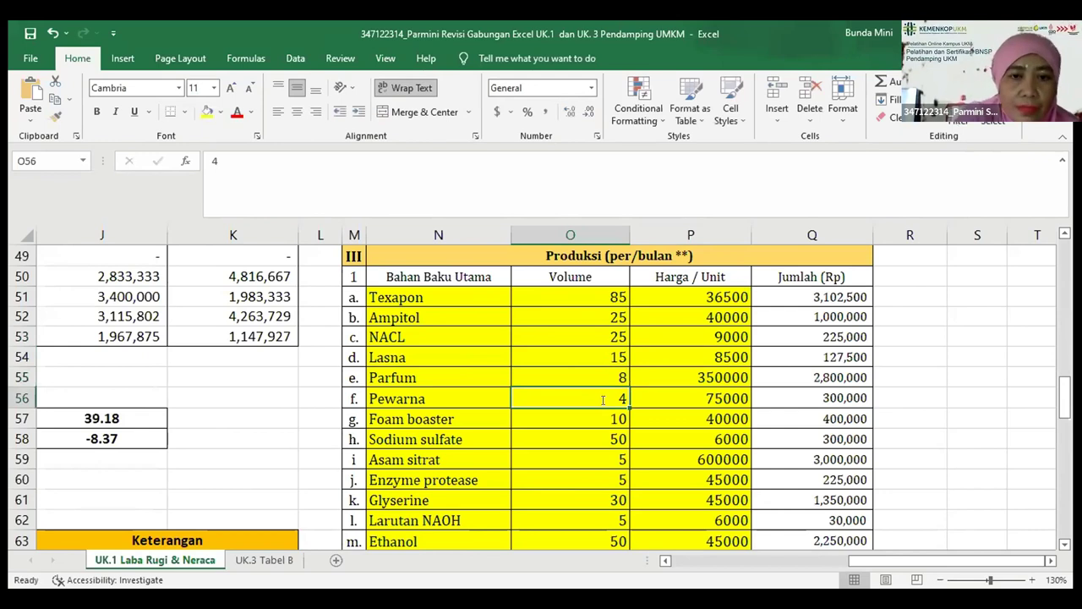
{"action": "type", "text": "2"}
Set the raw material volumes to 5 for Foam boaster and 25 for Sodium sulfate
{"action": "left_click", "coordinate": [599, 423]}
{"action": "type", "text": "5"}
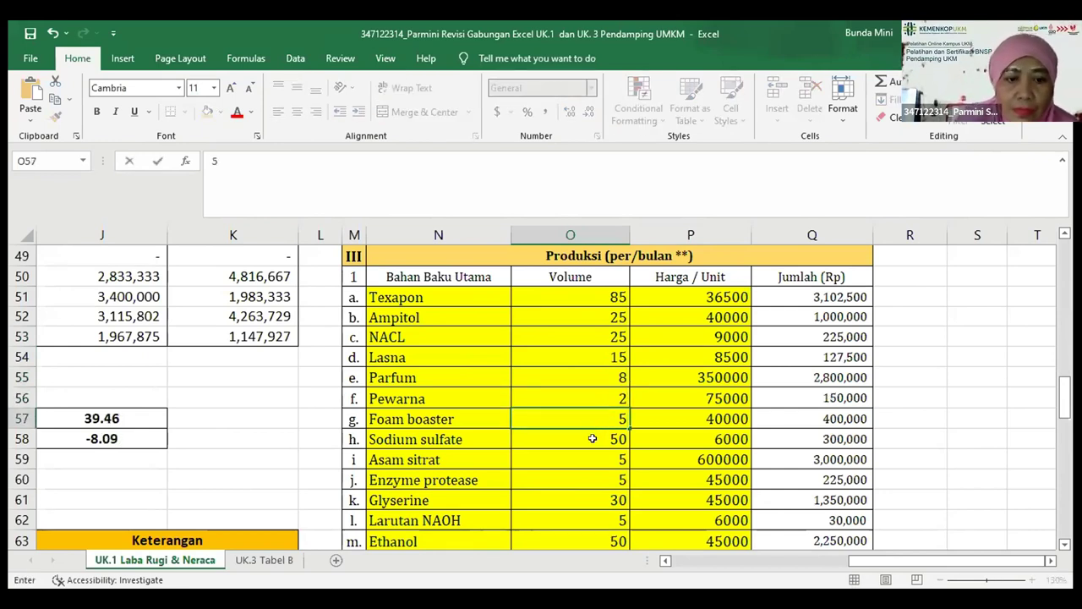
{"action": "left_click", "coordinate": [594, 438]}
{"action": "type", "text": "25"}
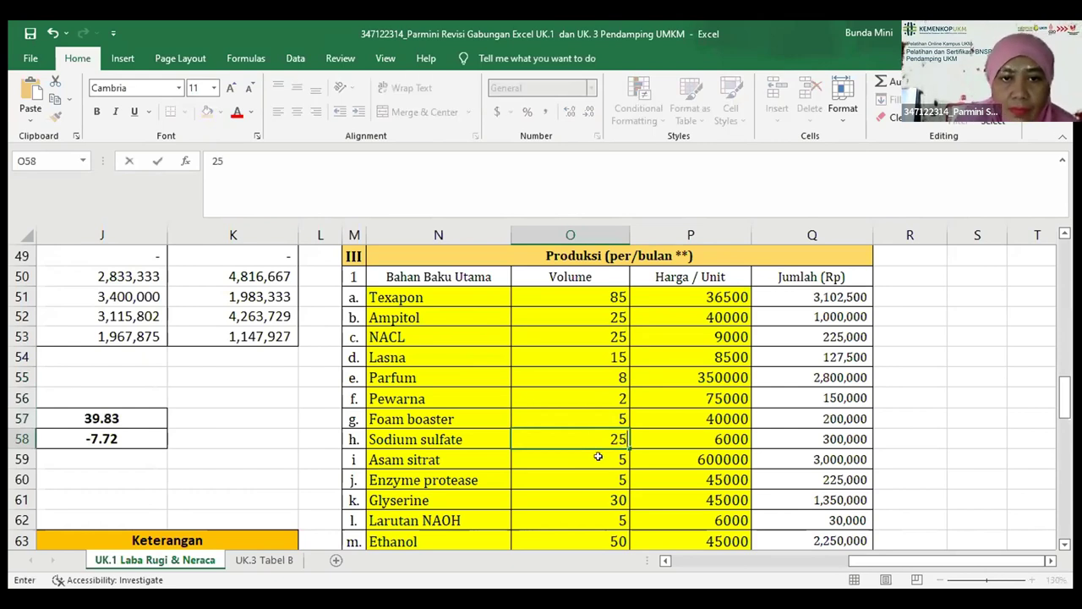
Set the raw material volume to 3 for both Asam sitrat and Enzyme protease
{"action": "left_click", "coordinate": [599, 457]}
{"action": "type", "text": "3"}
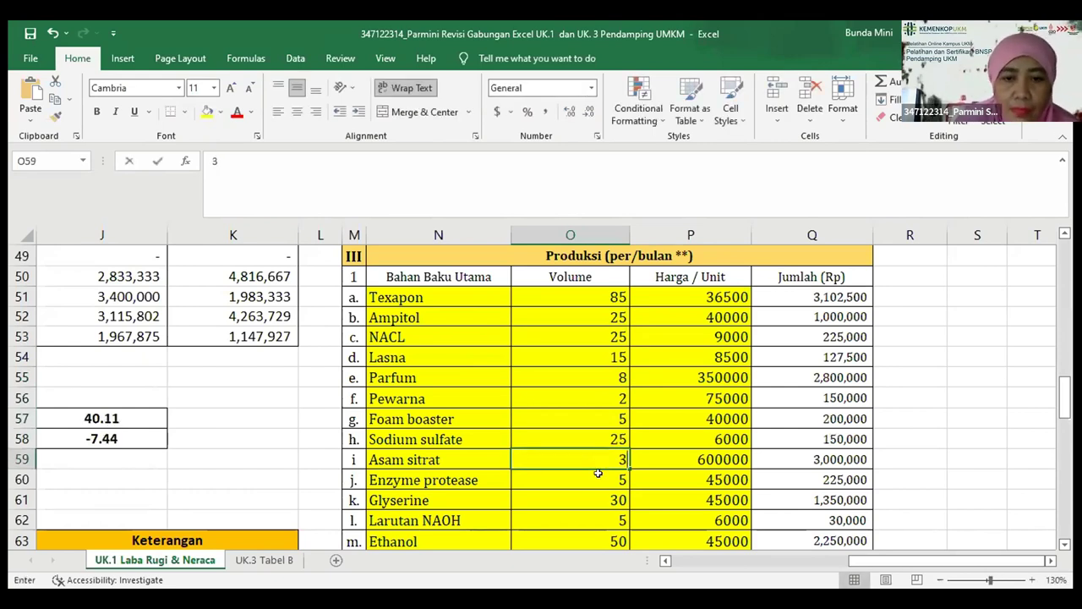
{"action": "left_click", "coordinate": [599, 474]}
{"action": "type", "text": "3"}
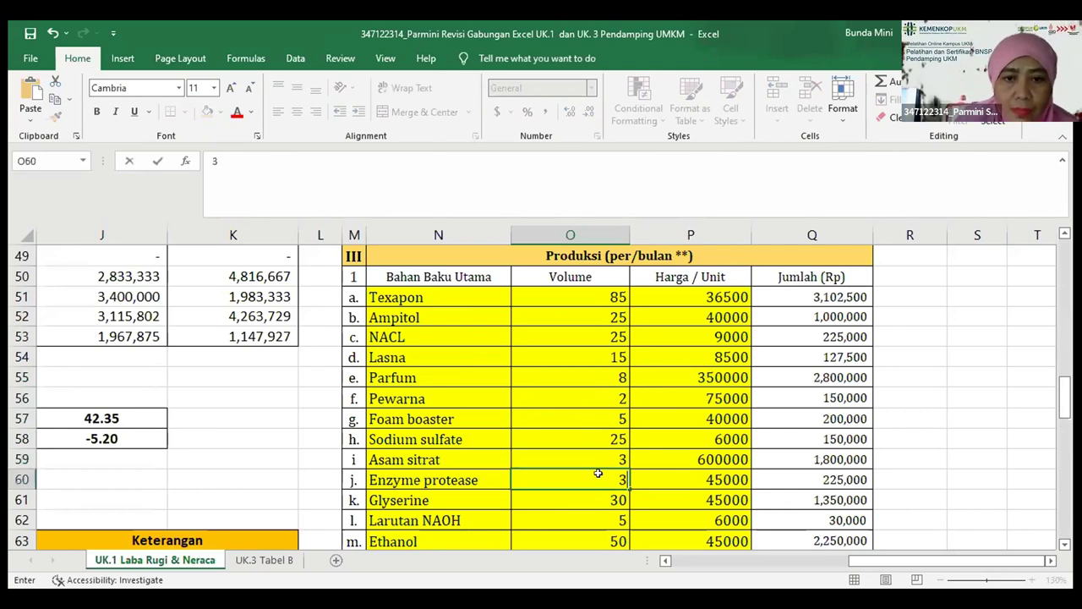
Set the raw material volumes to 15 for Glyserine and 3 for Larutan NAOH
{"action": "left_click", "coordinate": [593, 494]}
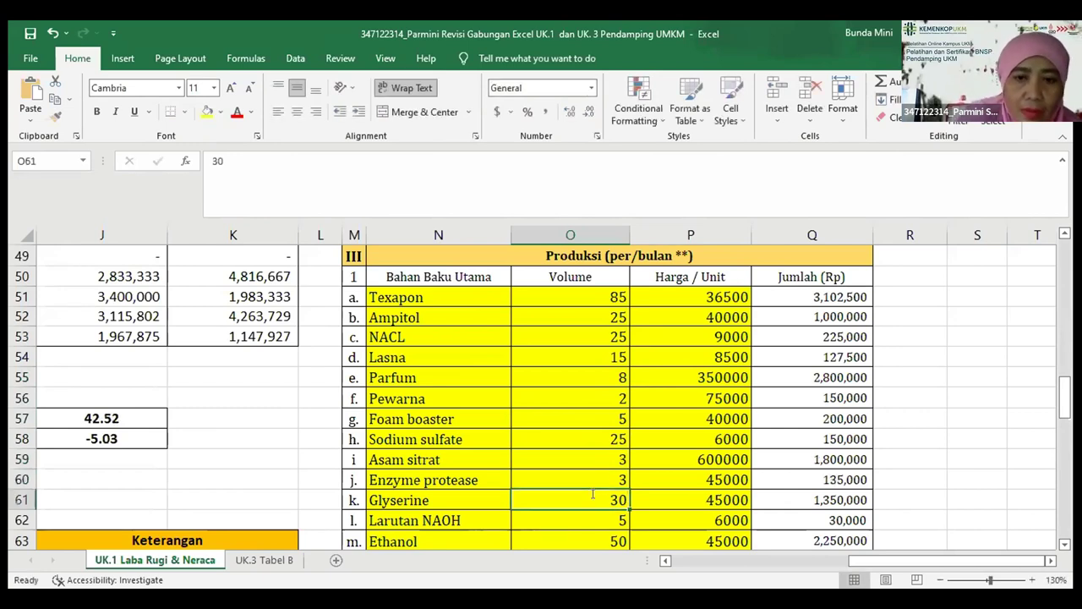
{"action": "type", "text": "15"}
{"action": "key", "text": "Return"}
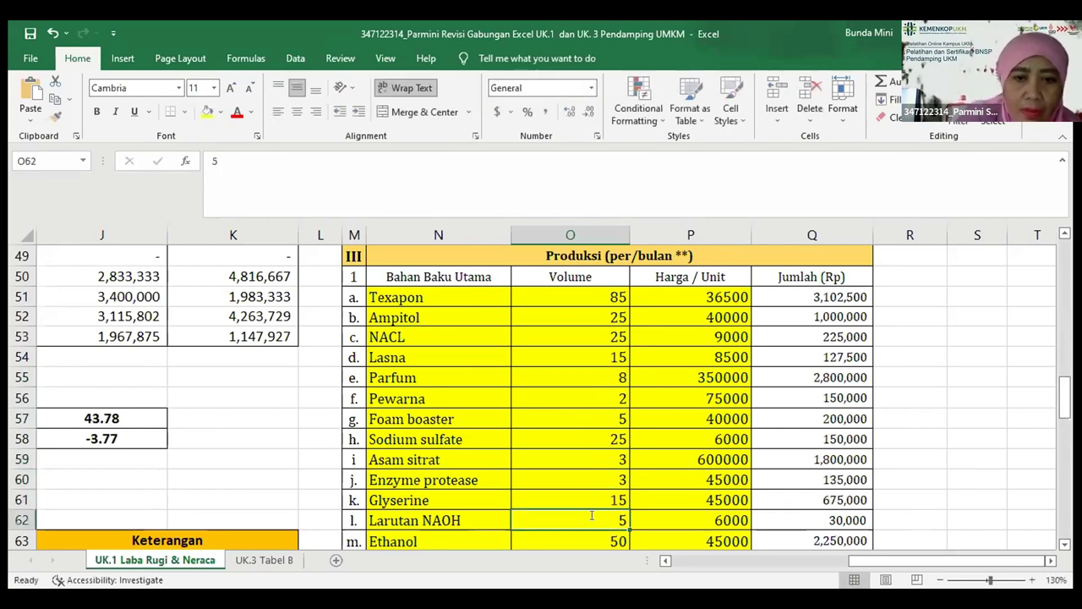
{"action": "type", "text": "3"}
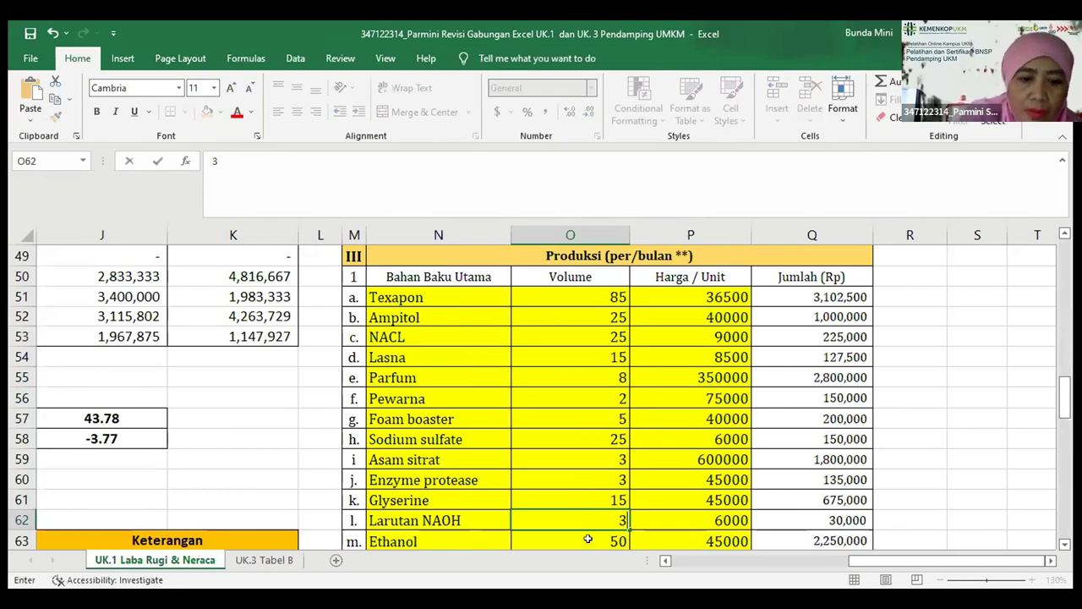
{"action": "key", "text": "Return"}
Set the raw material volumes to 25 for Ethanol, 15 for Sanisol and 15 for PEG 40
{"action": "type", "text": "25"}
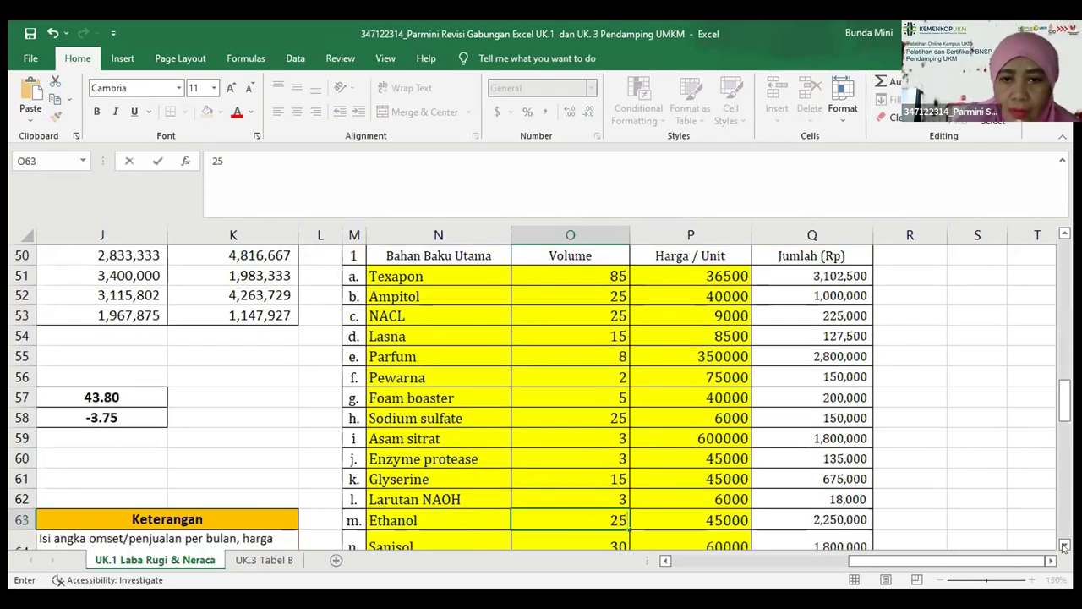
{"action": "key", "text": "Escape"}
{"action": "scroll", "coordinate": [586, 411], "scroll_direction": "down", "scroll_amount": 2}
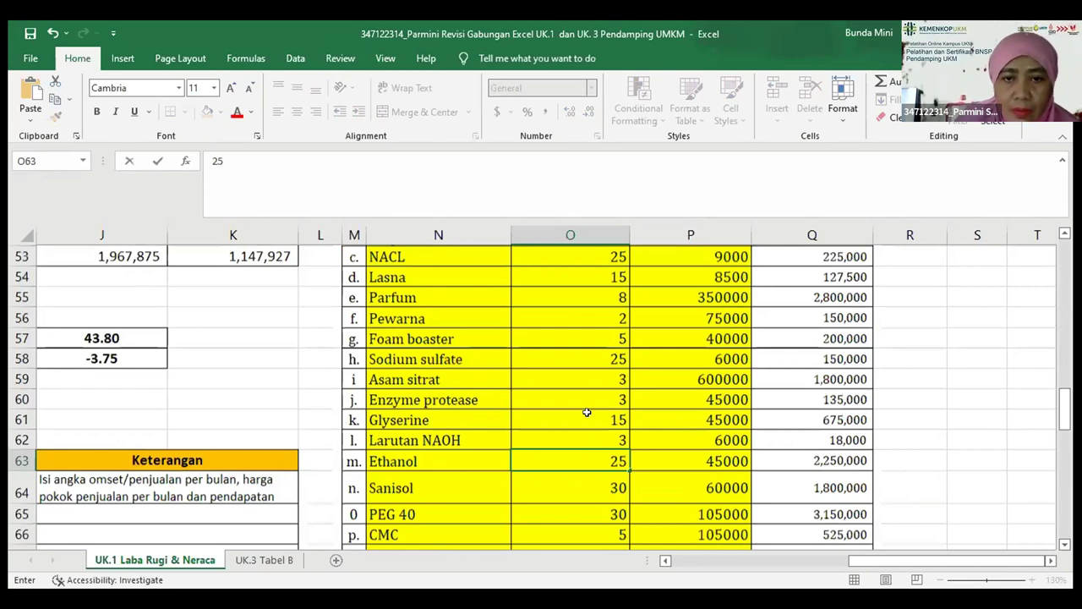
{"action": "key", "text": "Return"}
{"action": "type", "text": "15"}
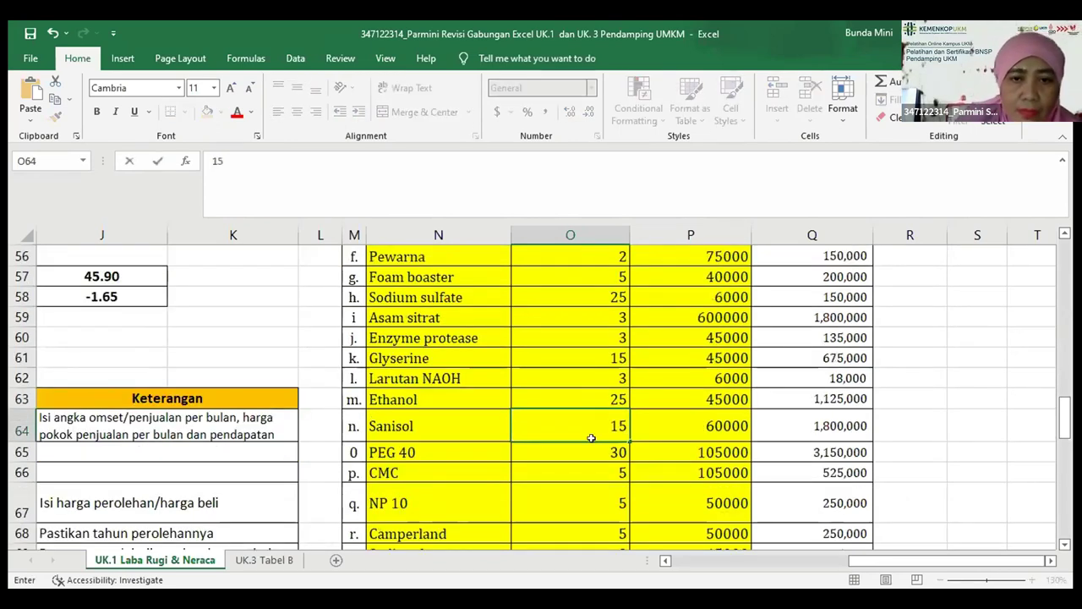
{"action": "key", "text": "Return"}
{"action": "type", "text": "15"}
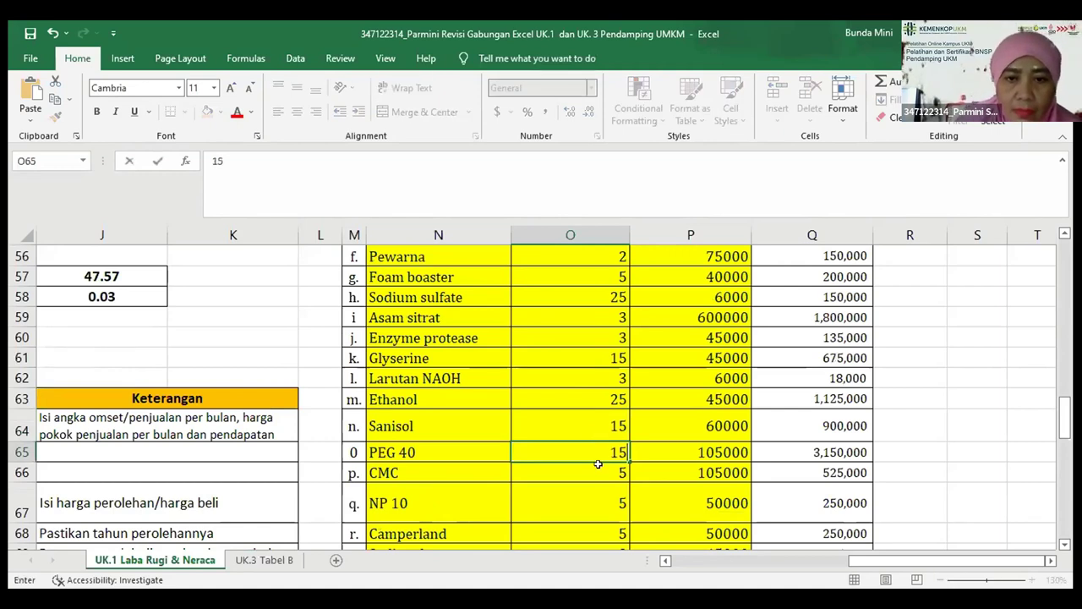
{"action": "key", "text": "Return"}
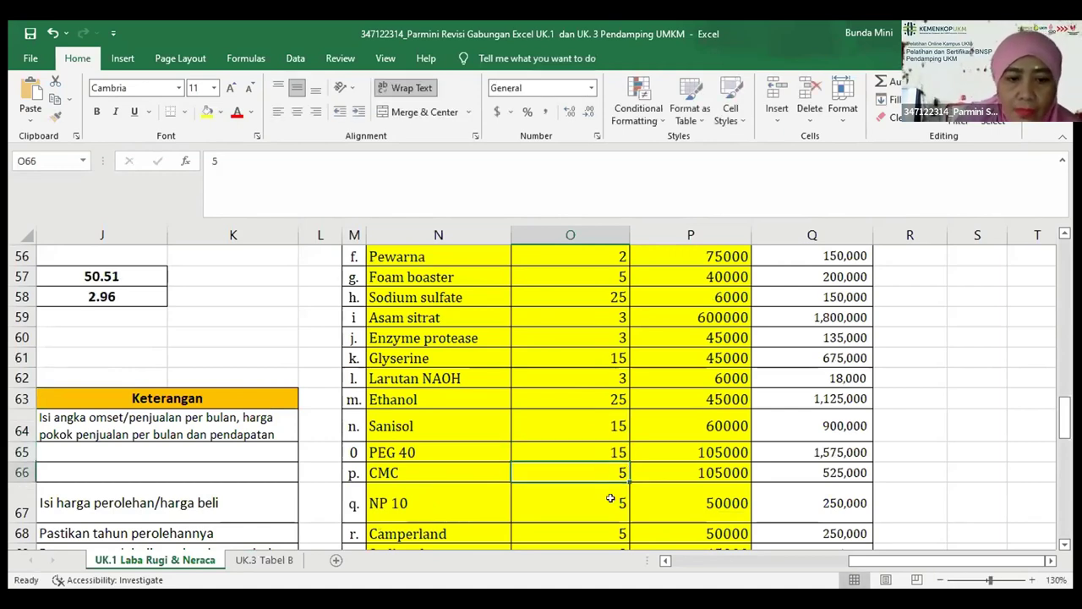
Set the raw material volume to 3 for each of CMC, NP 10 and Camperland
{"action": "type", "text": "3"}
{"action": "key", "text": "Return"}
{"action": "type", "text": "3"}
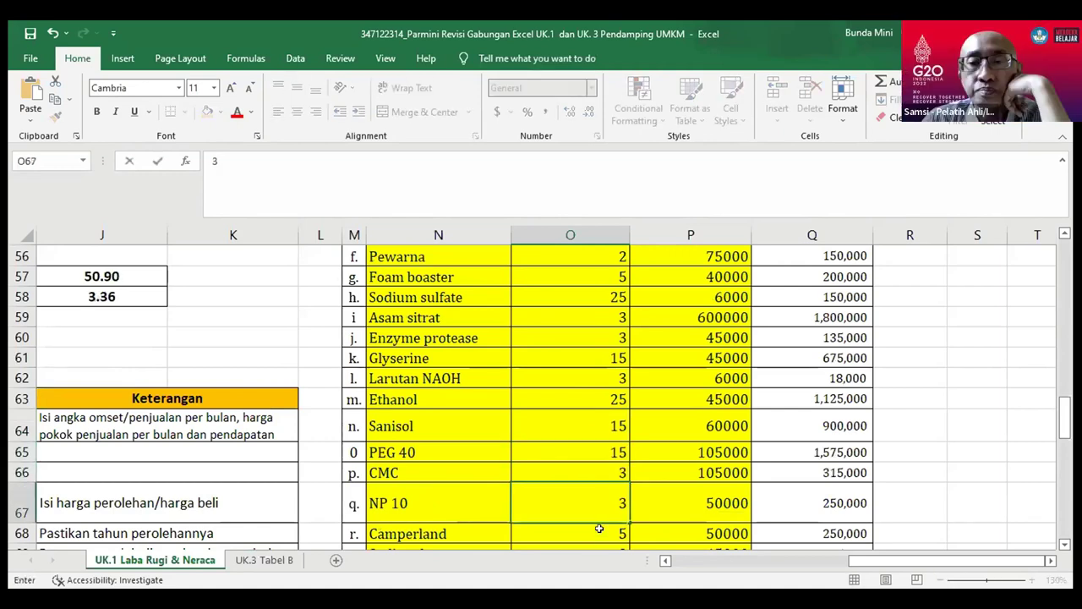
{"action": "key", "text": "Return"}
{"action": "type", "text": "3"}
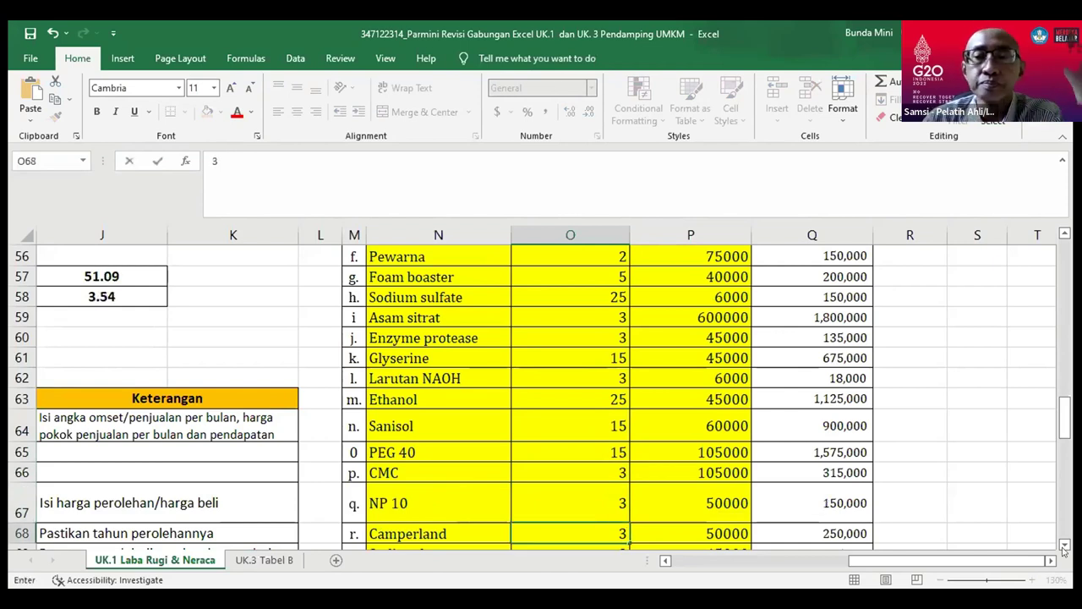
Set the raw material volumes to 3 for pearl consentrat, 1000 for Air and 3 for Preservative
{"action": "scroll", "coordinate": [668, 392], "scroll_direction": "down", "scroll_amount": 1}
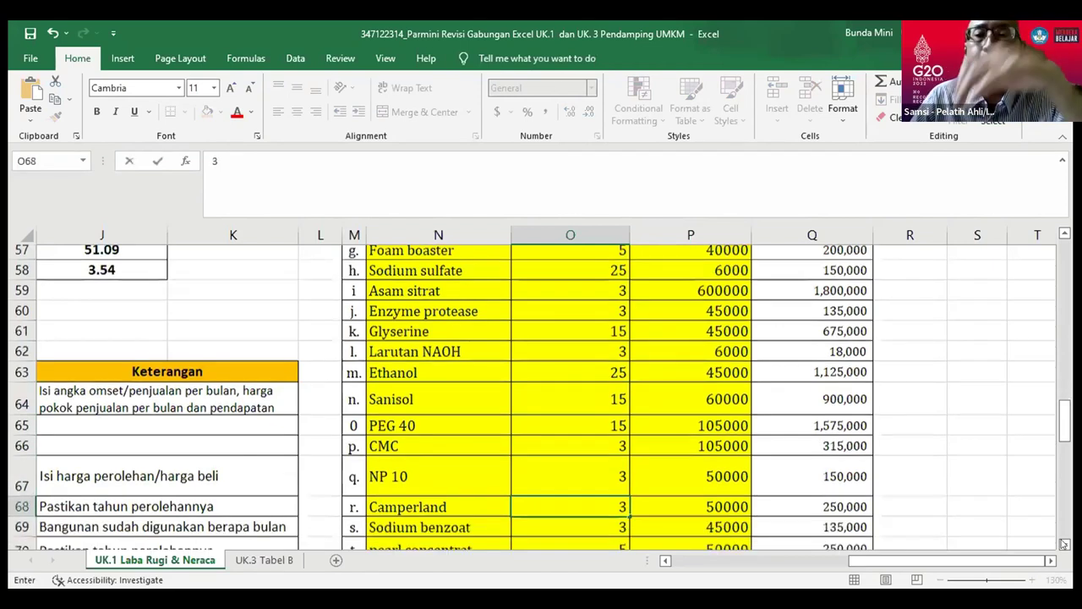
{"action": "scroll", "coordinate": [612, 373], "scroll_direction": "down", "scroll_amount": 2}
{"action": "scroll", "coordinate": [612, 372], "scroll_direction": "down", "scroll_amount": 1}
{"action": "left_click", "coordinate": [611, 373]}
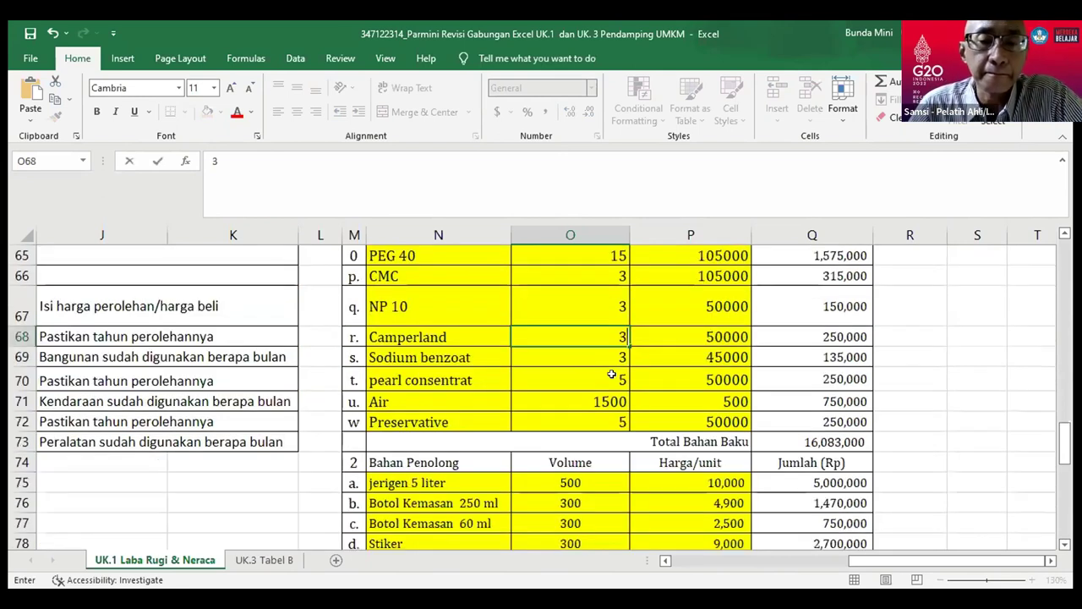
{"action": "type", "text": "3"}
{"action": "left_click", "coordinate": [610, 400]}
{"action": "type", "text": "100"}
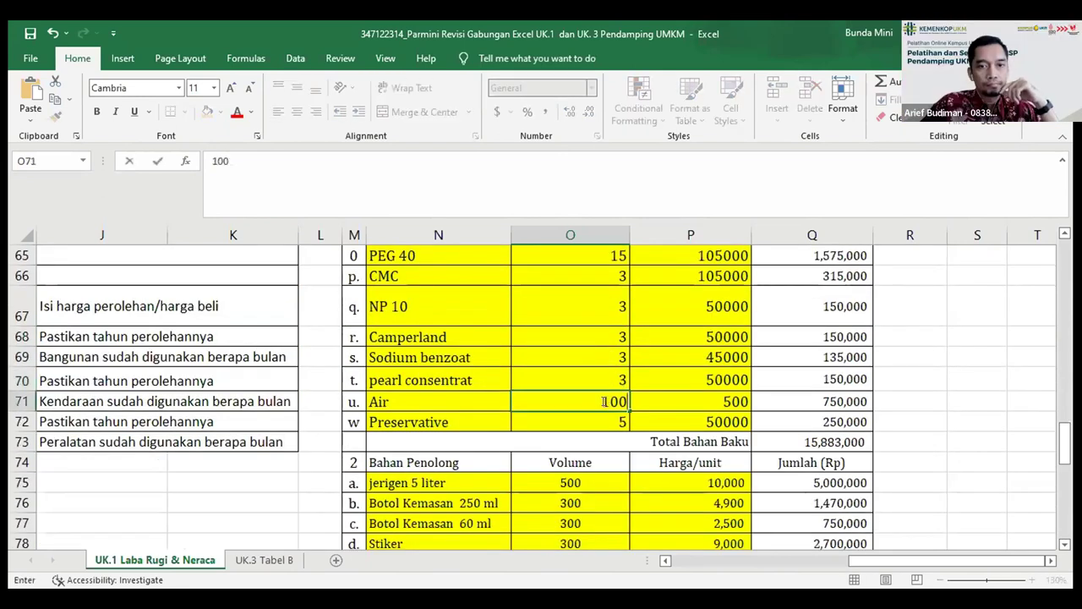
{"action": "type", "text": "0"}
{"action": "key", "text": "Return"}
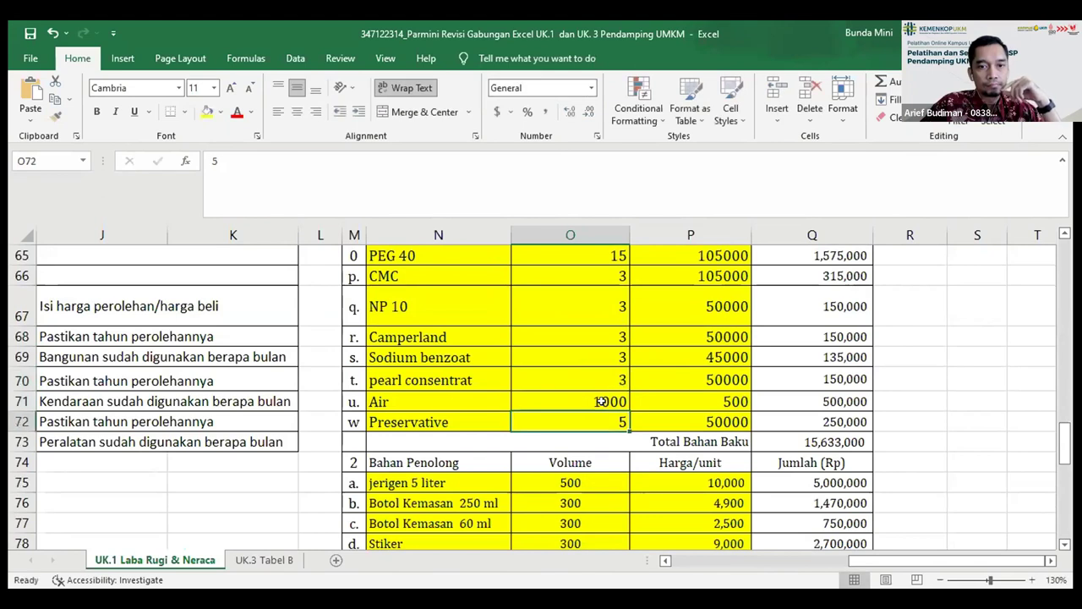
{"action": "type", "text": "3"}
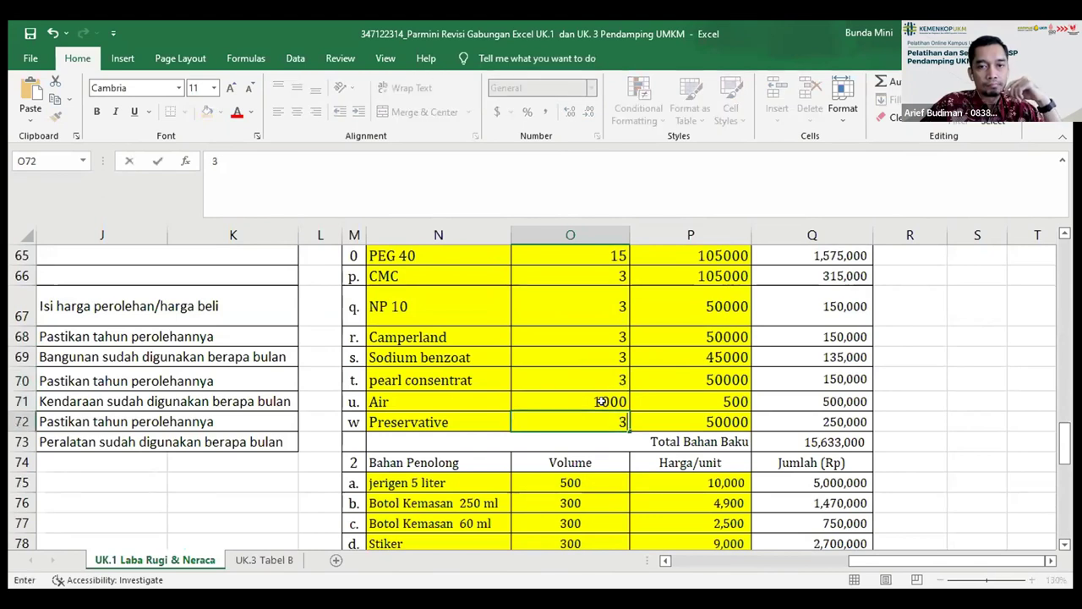
{"action": "key", "text": "Return"}
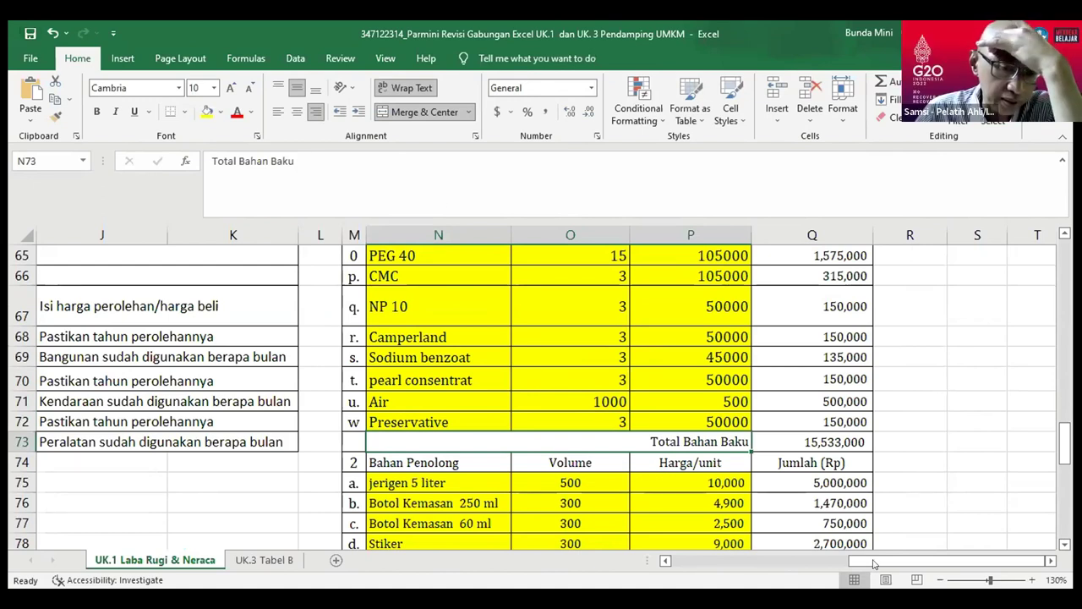
In the Sumber Daya Mamusia table, set the Pengelola's Besar Gaji to 2,000,000 per person
{"action": "left_click_drag", "start_coordinate": [857, 563], "coordinate": [825, 568]}
{"action": "left_click_drag", "start_coordinate": [1046, 503], "coordinate": [1063, 414]}
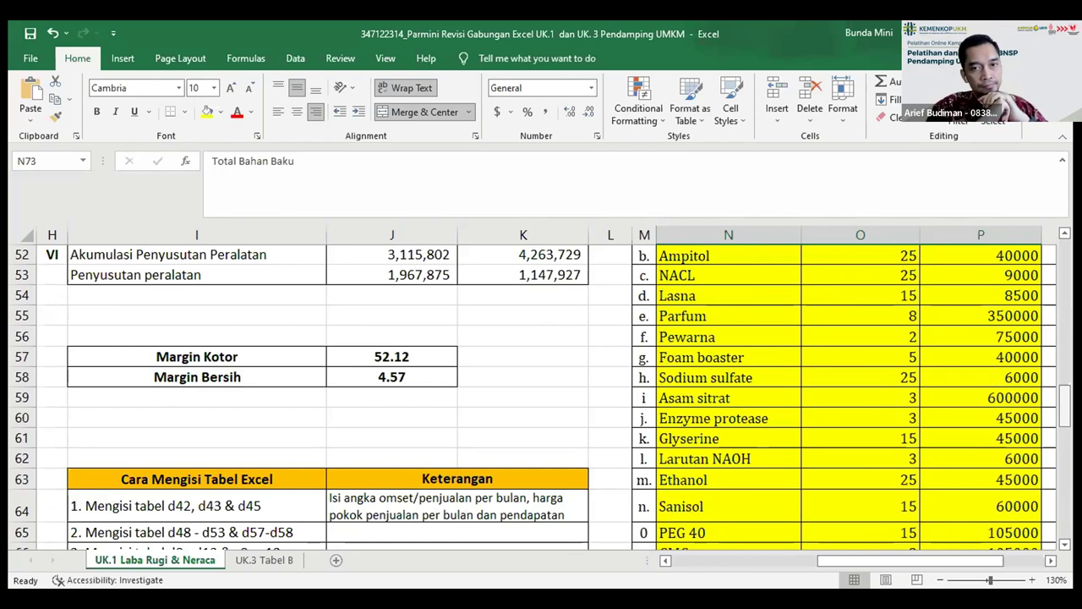
{"action": "left_click_drag", "start_coordinate": [1065, 408], "coordinate": [1064, 326]}
{"action": "left_click", "coordinate": [978, 479]}
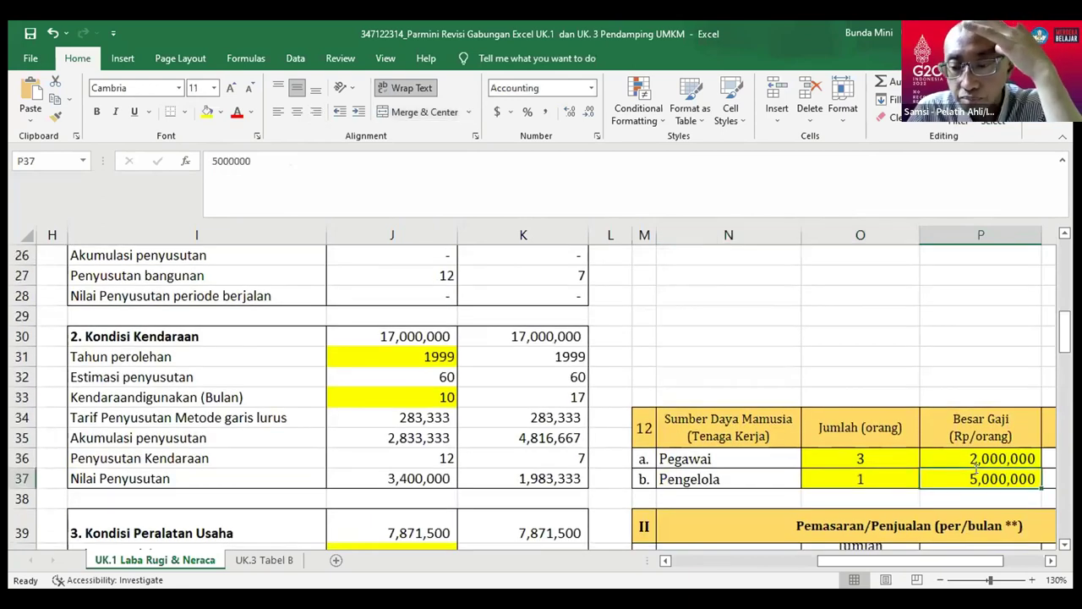
{"action": "type", "text": "2000000"}
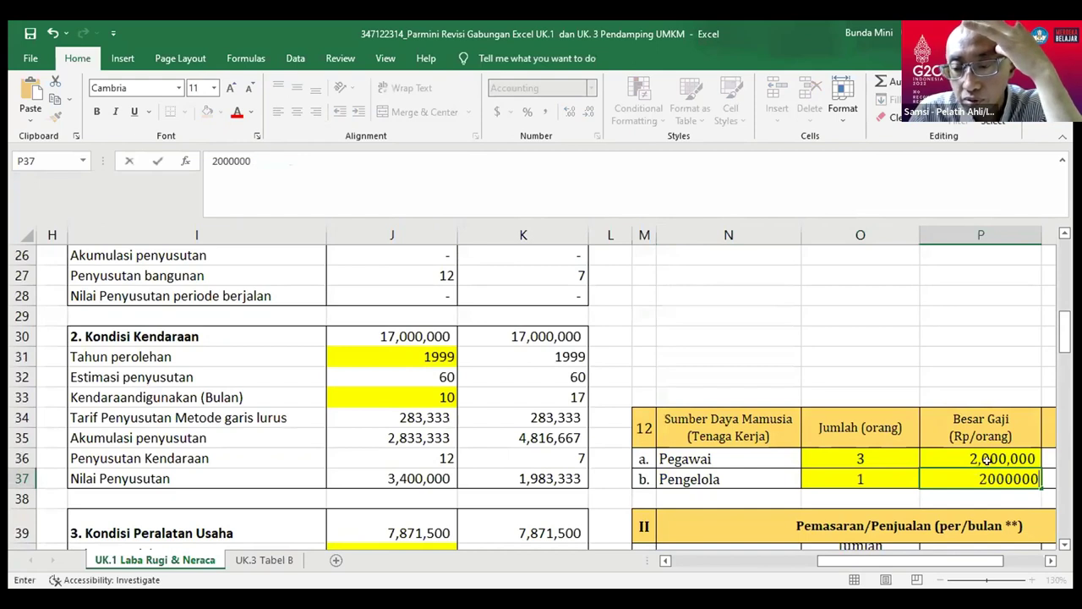
{"action": "key", "text": "Return"}
Set the Pegawai's Besar Gaji to 1,500,000 per person
{"action": "left_click", "coordinate": [989, 451]}
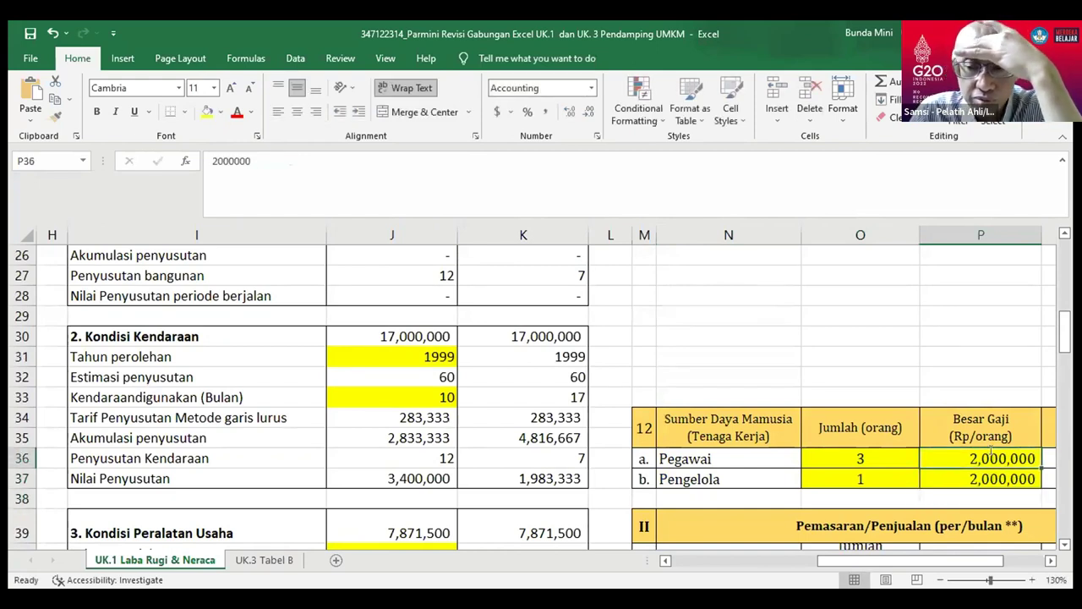
{"action": "type", "text": "1,"}
{"action": "type", "text": "500,"}
{"action": "type", "text": "00"}
{"action": "type", "text": "0"}
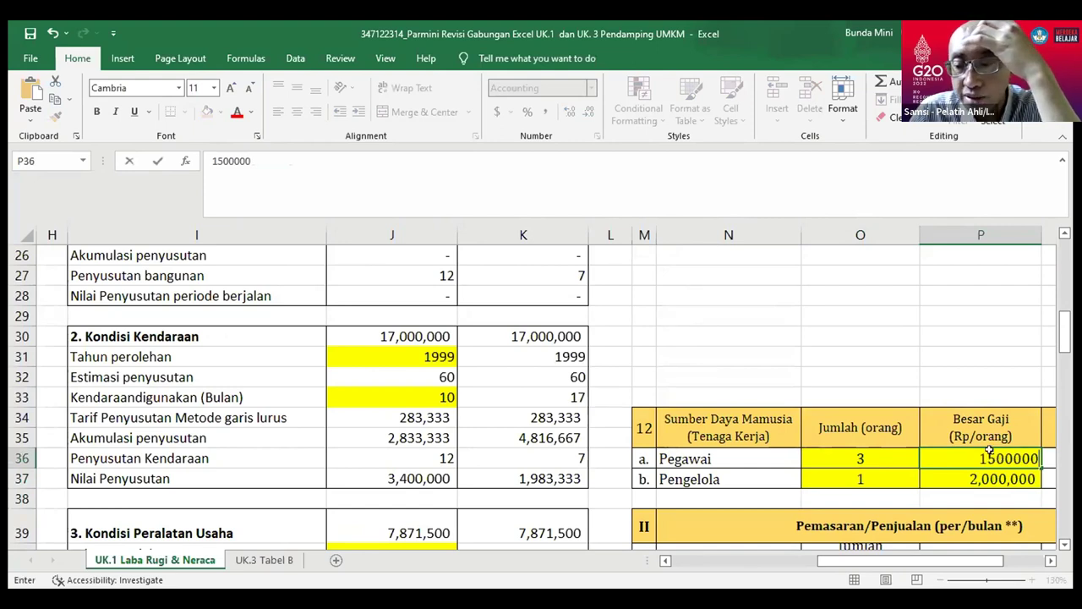
{"action": "key", "text": "Return"}
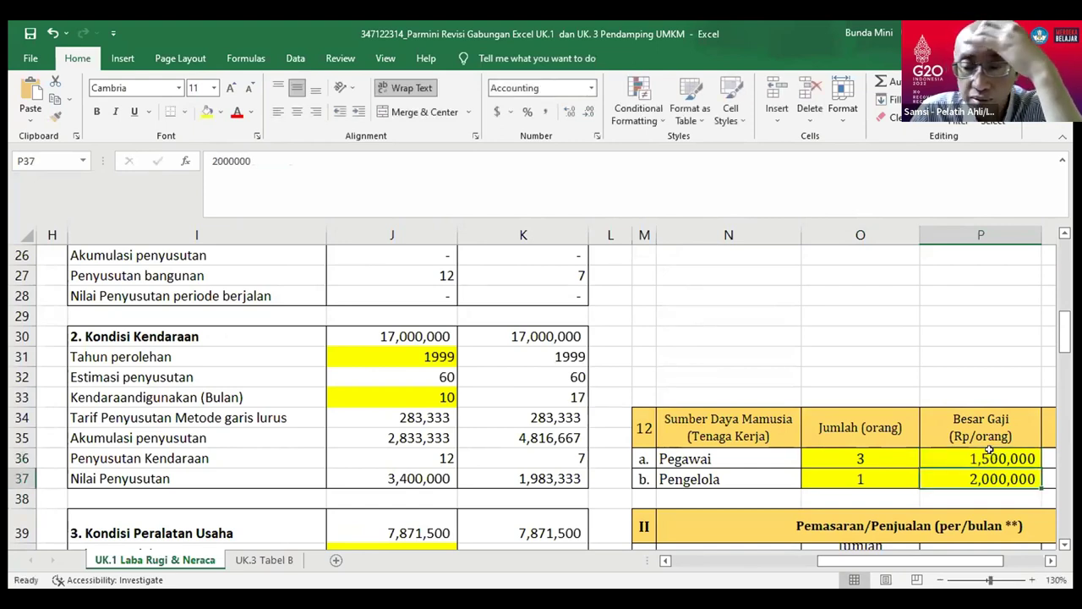
Set the Pengelola's Besar Gaji to 4,000,000 per person
{"action": "type", "text": "400"}
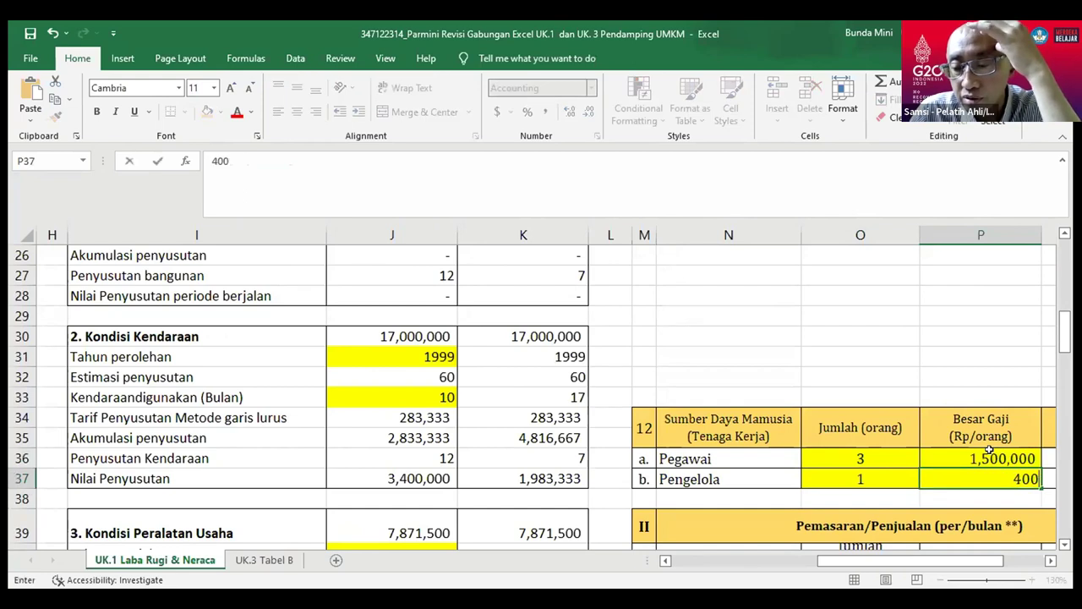
{"action": "type", "text": "000"}
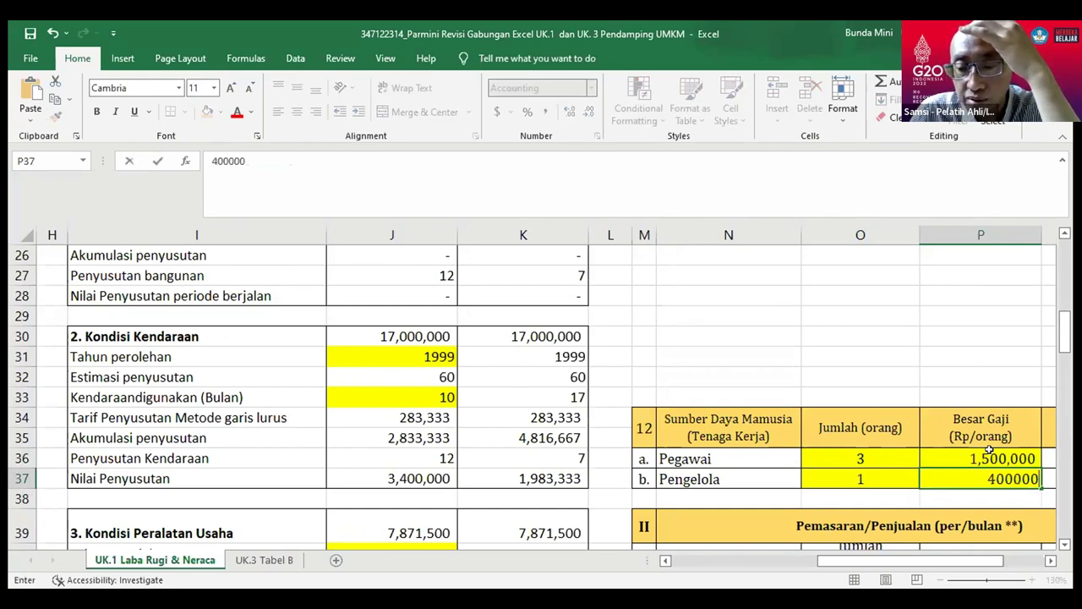
{"action": "key", "text": "Return"}
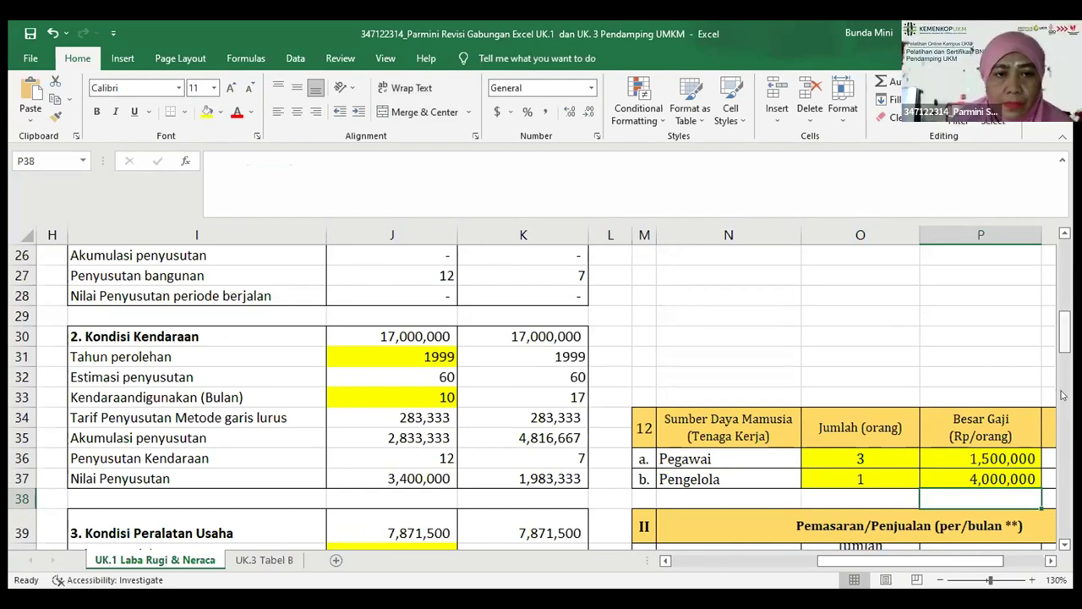
In the operating costs, set the monthly lain-lain & promosi expense to 1,000,000
{"action": "scroll", "coordinate": [1062, 395], "scroll_direction": "down", "scroll_amount": 7}
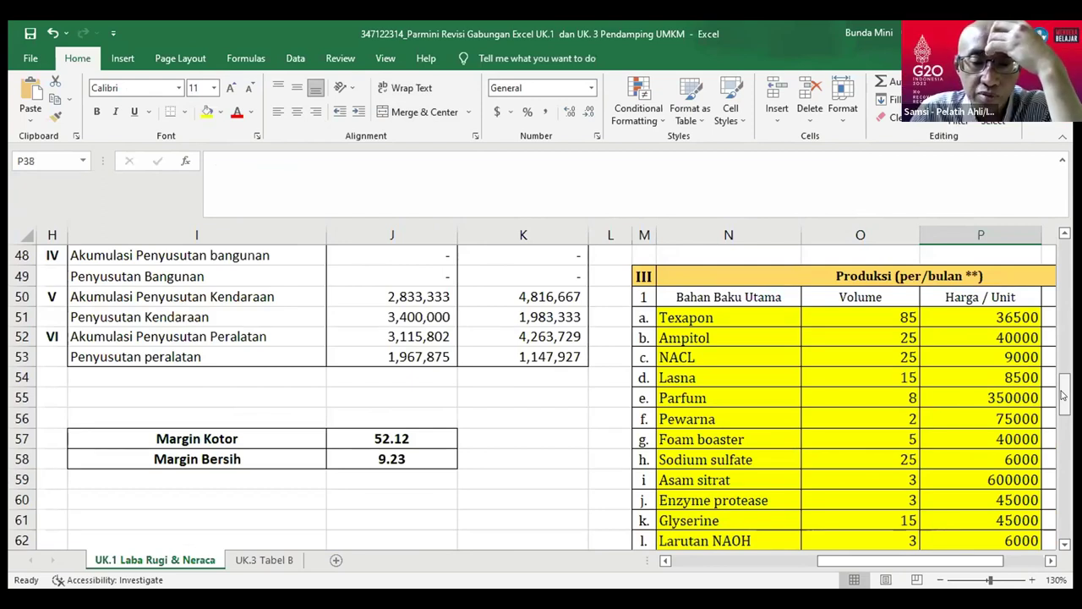
{"action": "left_click_drag", "start_coordinate": [823, 564], "coordinate": [693, 563]}
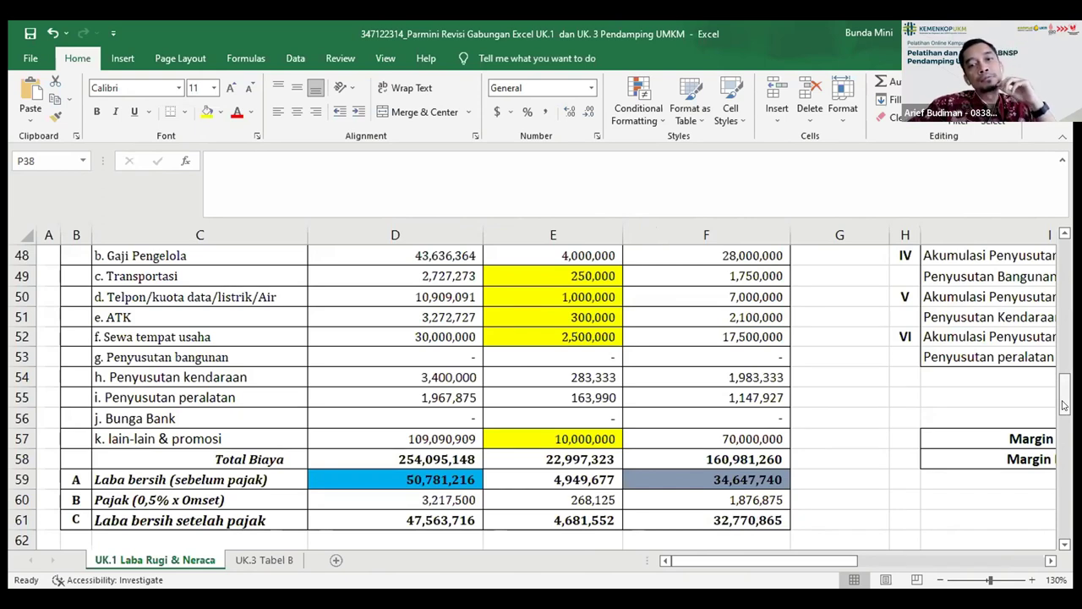
{"action": "left_click", "coordinate": [586, 438]}
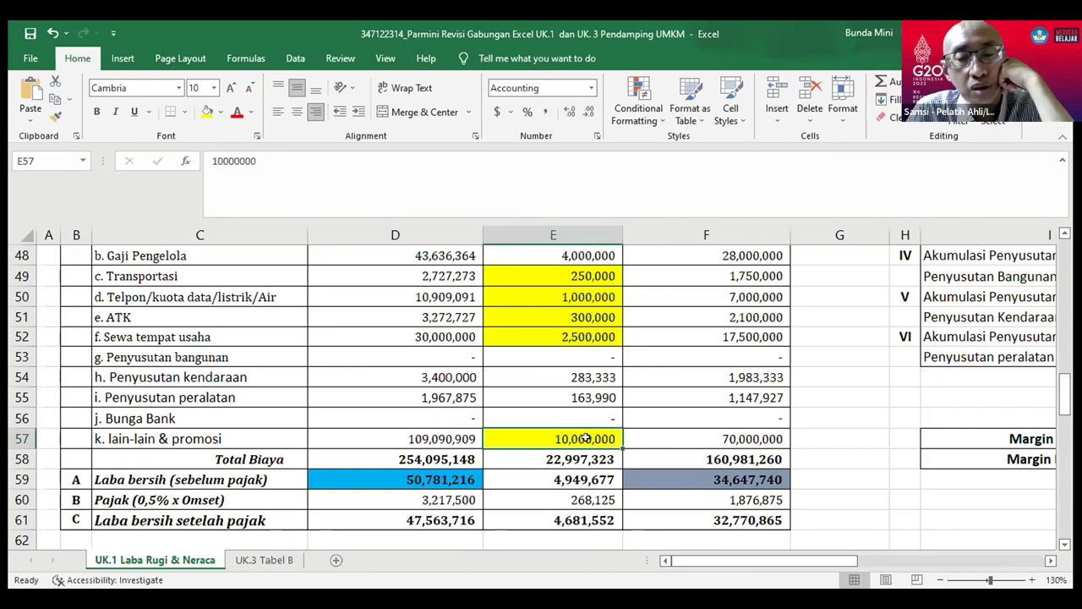
{"action": "type", "text": "10"}
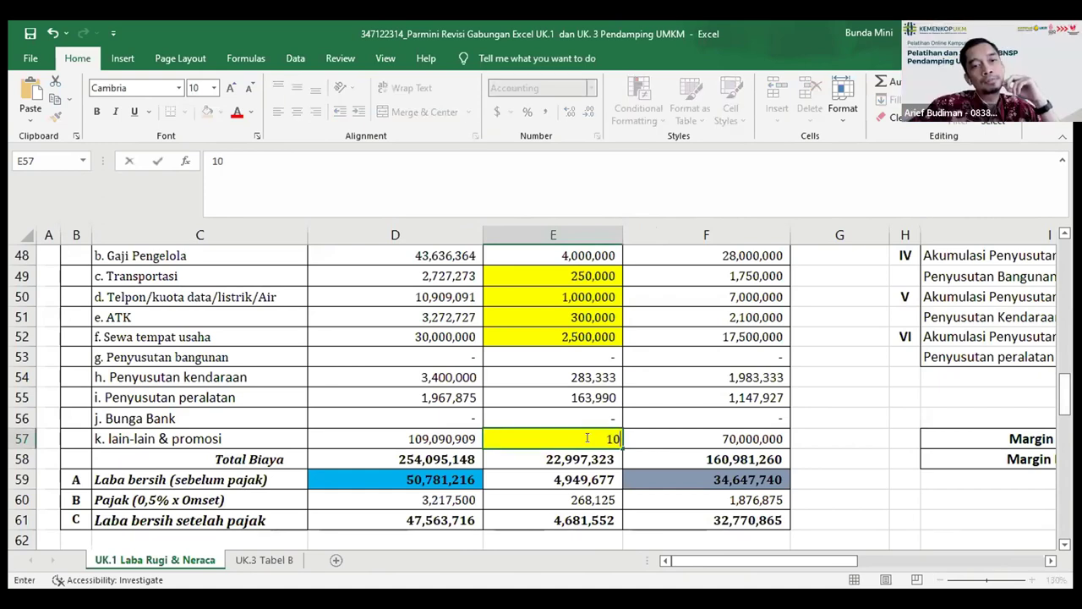
{"action": "type", "text": "00000"}
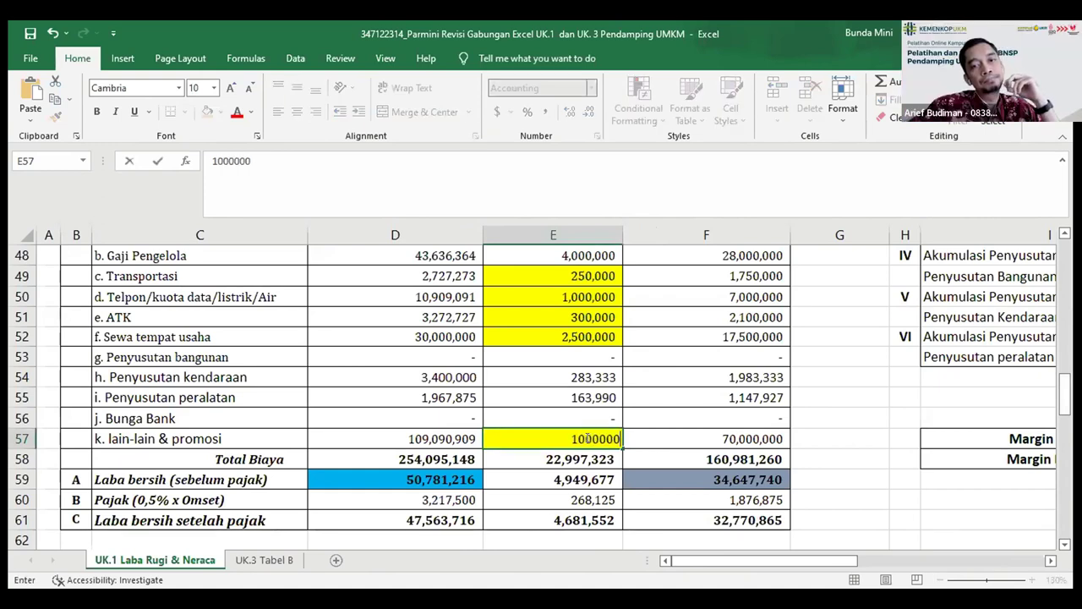
{"action": "key", "text": "Return"}
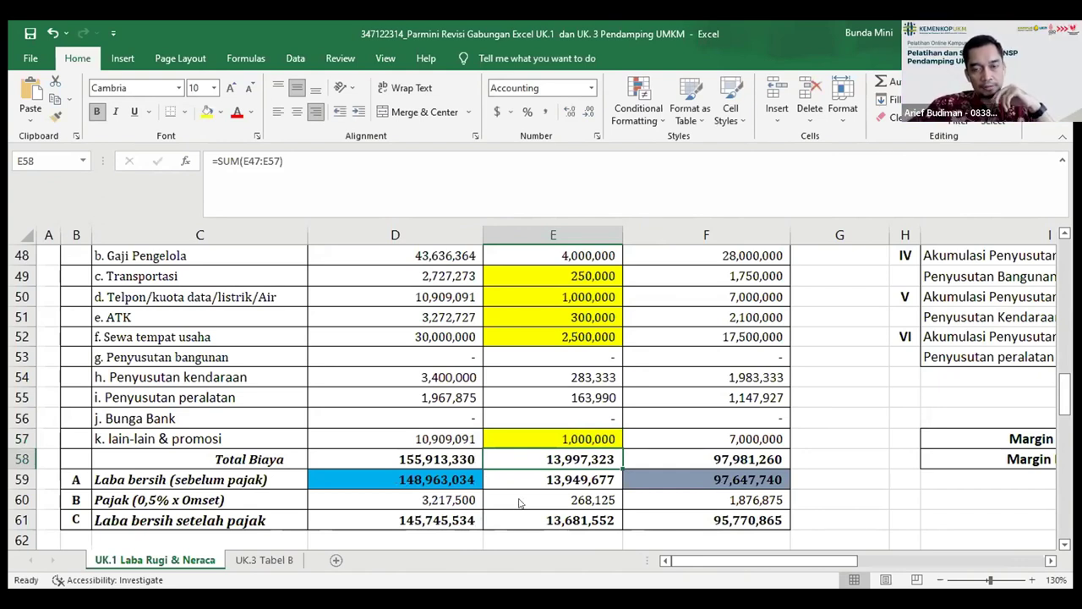
Review the Margin Kotor and Margin Bersih figures, the Laba Rugi and Modal analysis, and the Sumber Daya Mamusia salary table
{"action": "left_click", "coordinate": [1049, 562]}
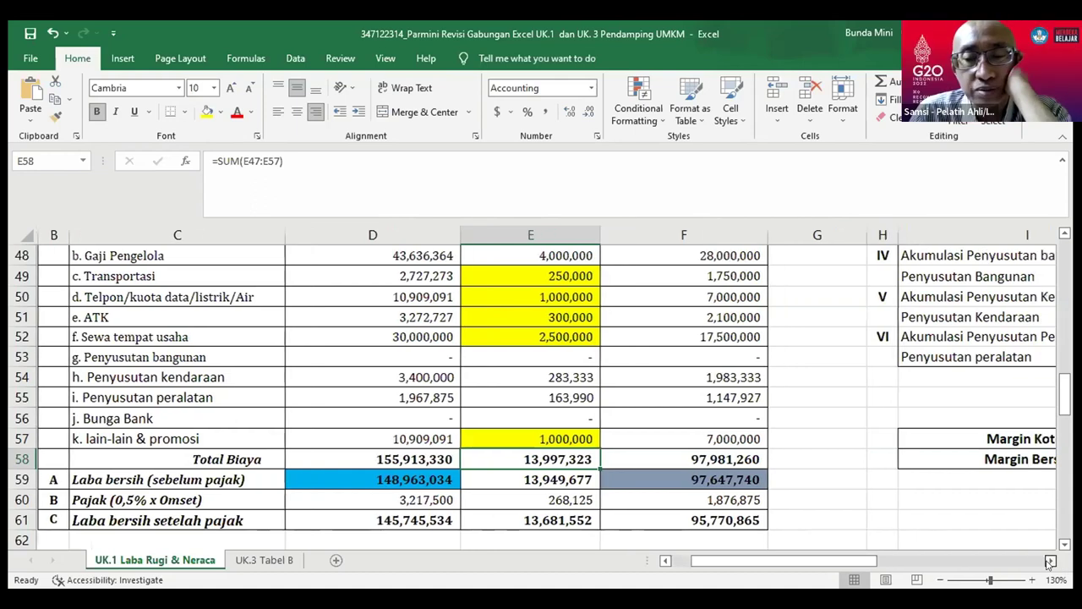
{"action": "scroll", "coordinate": [1049, 561], "scroll_direction": "right", "scroll_amount": 3}
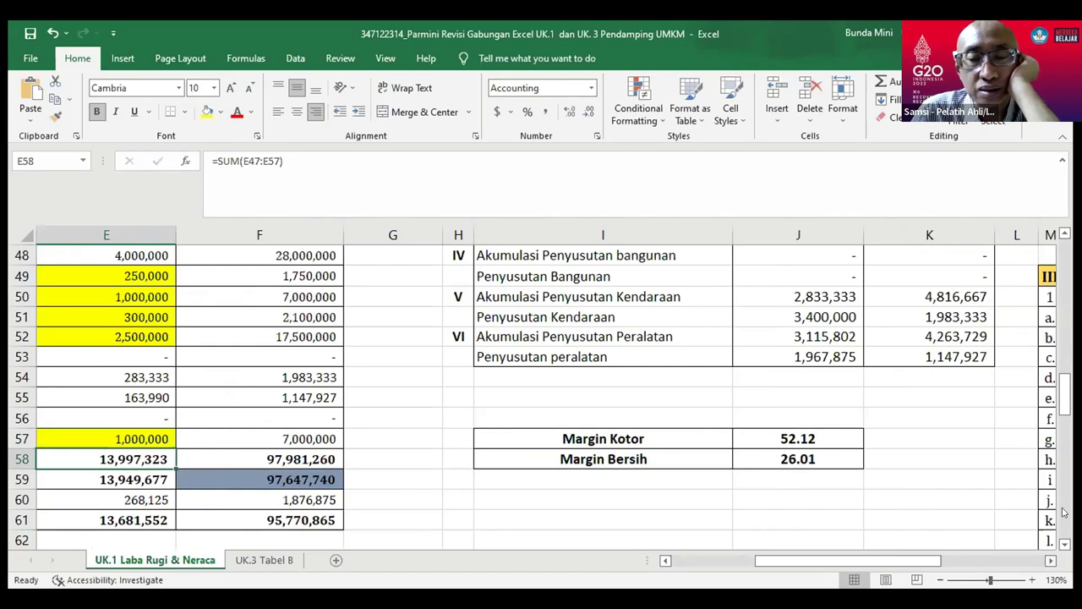
{"action": "left_click_drag", "start_coordinate": [1066, 385], "coordinate": [1062, 292]}
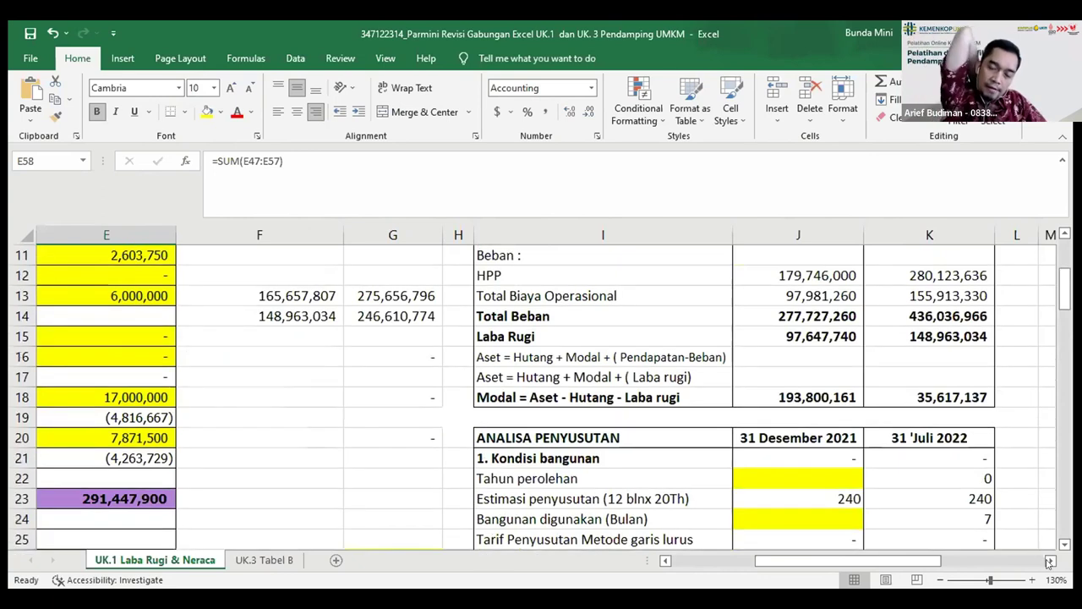
{"action": "scroll", "coordinate": [983, 561], "scroll_direction": "right", "scroll_amount": 1}
{"action": "scroll", "coordinate": [979, 563], "scroll_direction": "right", "scroll_amount": 2}
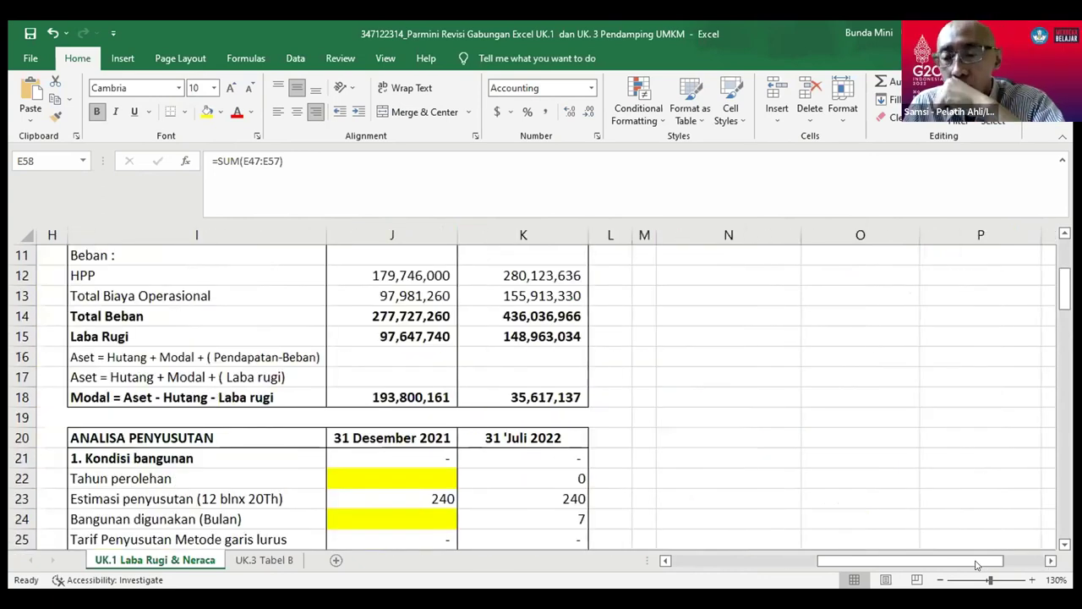
{"action": "left_click_drag", "start_coordinate": [944, 564], "coordinate": [882, 564]}
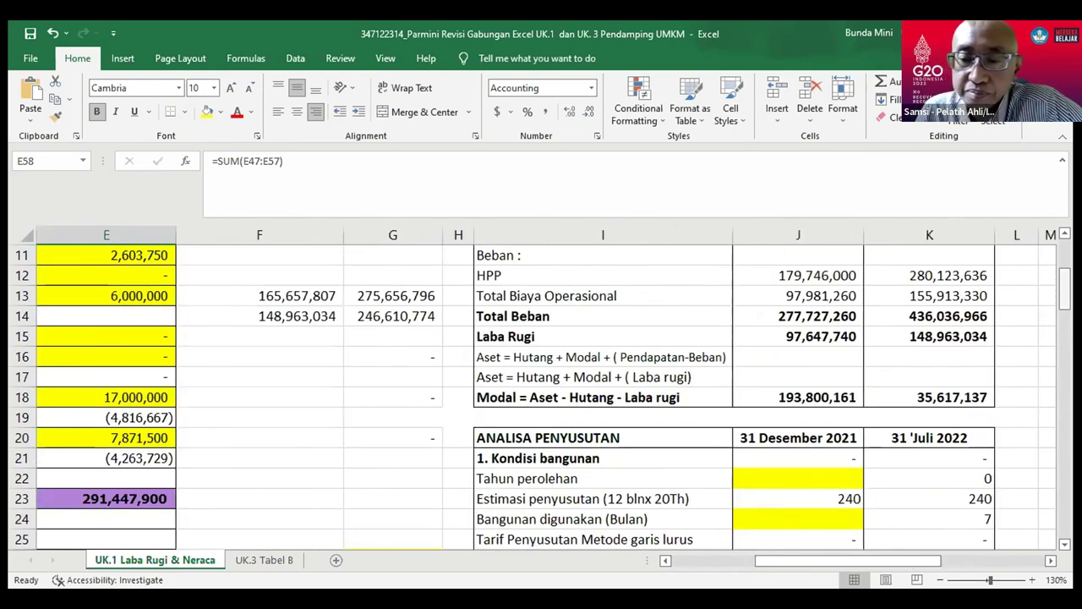
{"action": "scroll", "coordinate": [1053, 503], "scroll_direction": "down", "scroll_amount": 5}
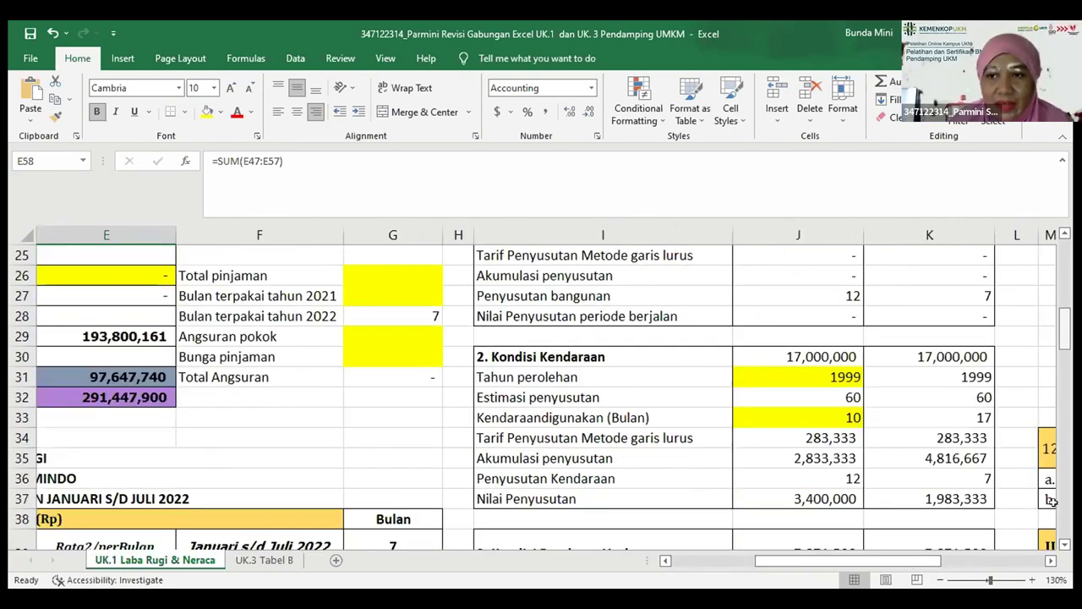
{"action": "left_click", "coordinate": [1050, 561]}
{"action": "left_click", "coordinate": [1050, 562]}
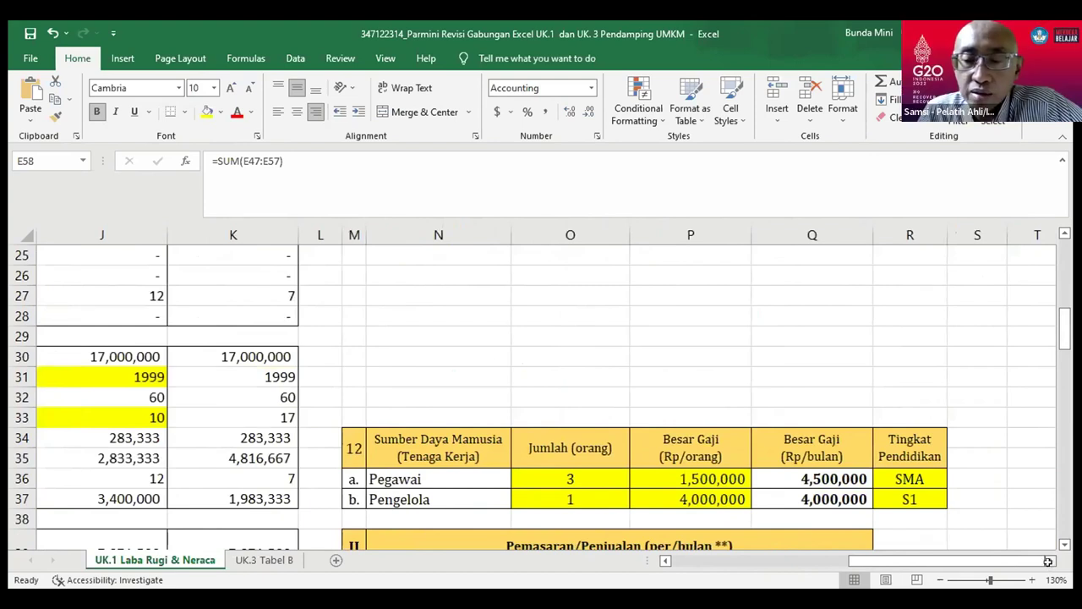
Try 2,000,000 as the Pengelola's Besar Gaji per person and set it back to 4,000,000
{"action": "left_click", "coordinate": [726, 496]}
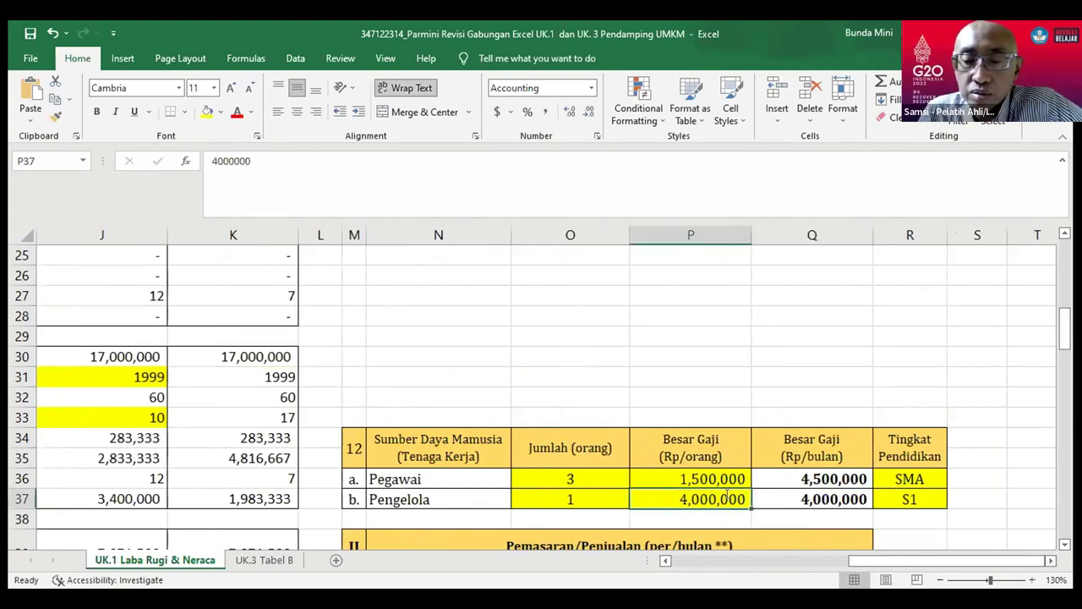
{"action": "type", "text": "2000000"}
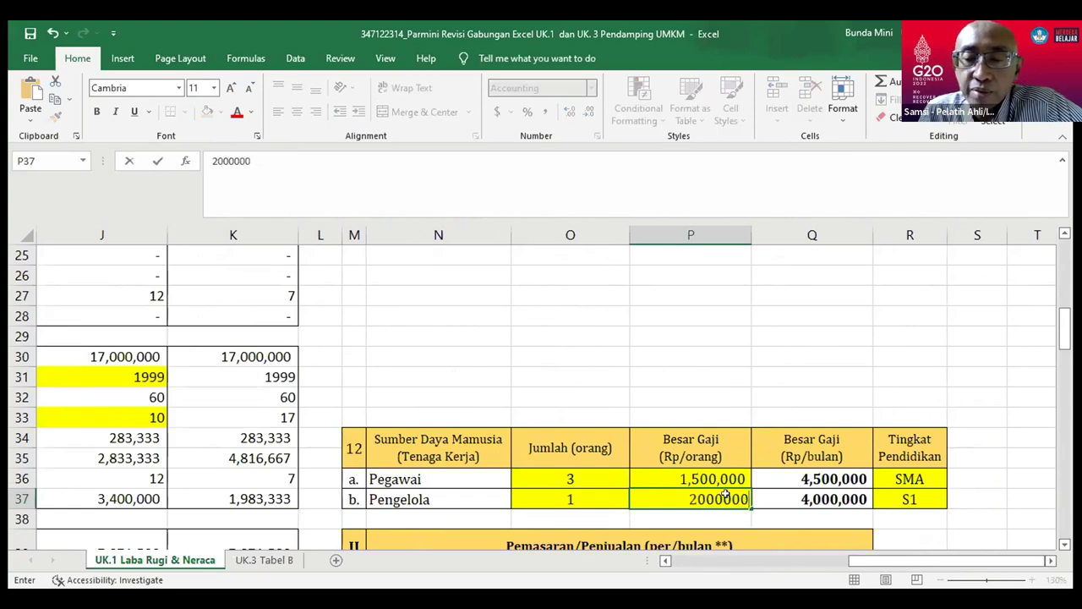
{"action": "key", "text": "ctrl+Return"}
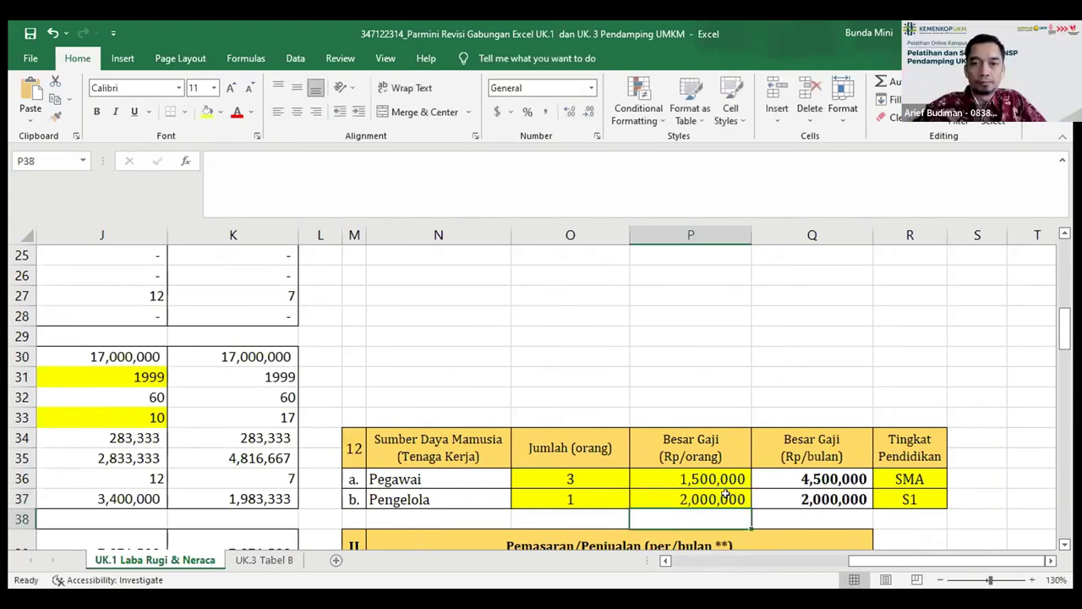
{"action": "type", "text": "4"}
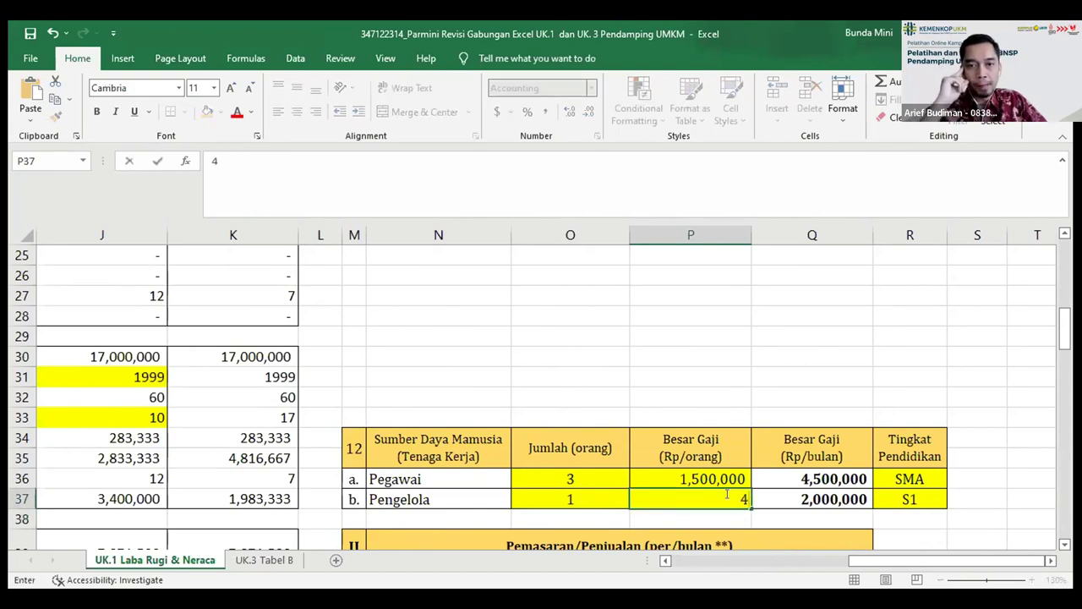
{"action": "type", "text": ",000,000"}
{"action": "key", "text": "ctrl+Return"}
Set the Pegawai's Besar Gaji to 2,000,000 per person in the Sumber Daya Mamusia table
{"action": "left_click", "coordinate": [724, 479]}
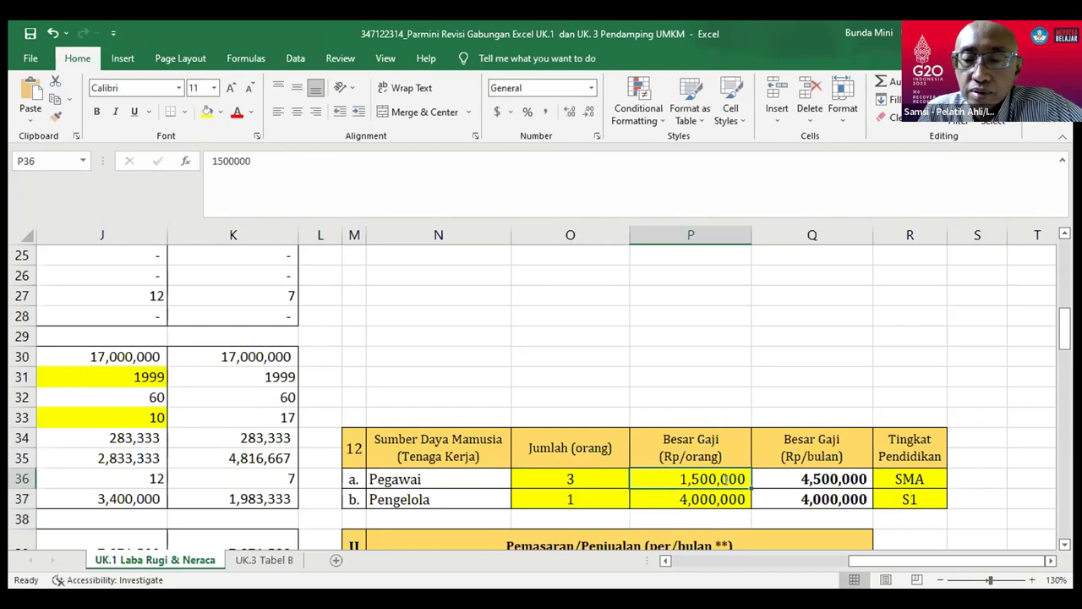
{"action": "type", "text": "2000000"}
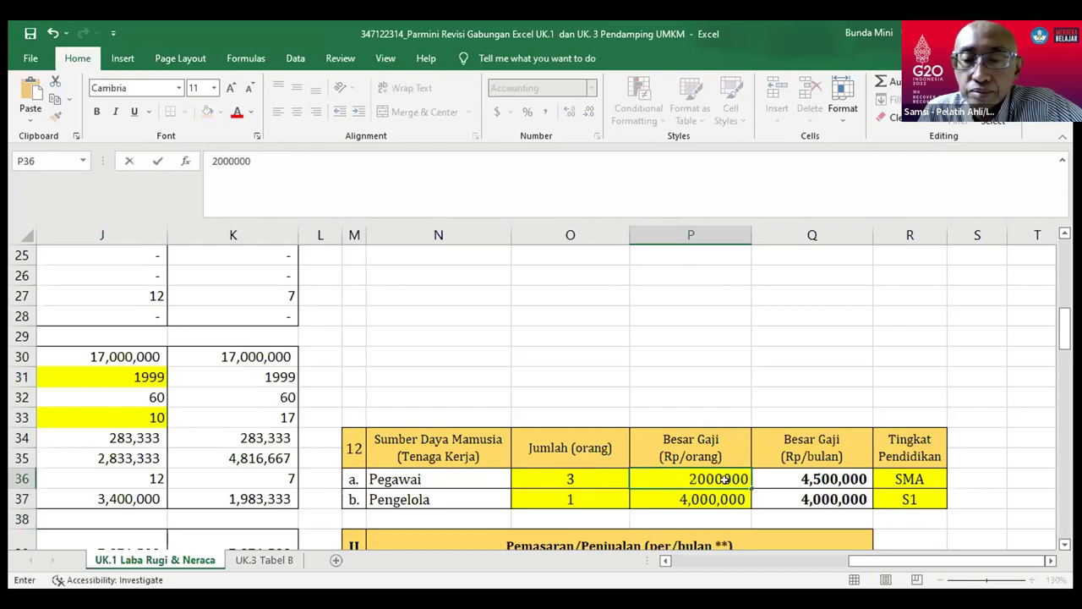
{"action": "key", "text": "Return"}
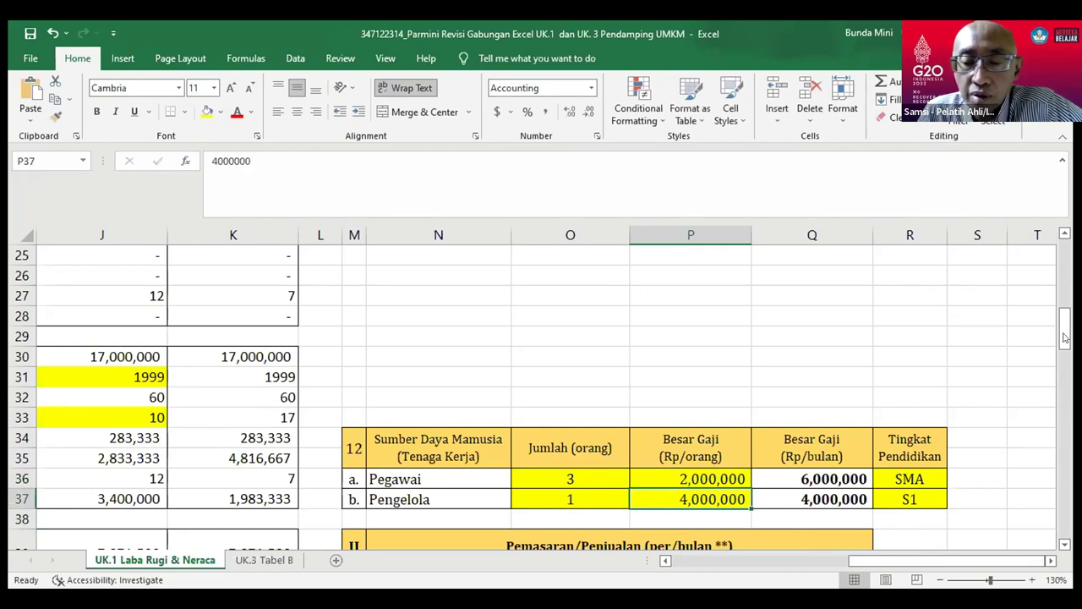
In the Bahan Baku Utama table, set the Texapon volume to 100
{"action": "left_click_drag", "start_coordinate": [1063, 338], "coordinate": [930, 380]}
{"action": "left_click", "coordinate": [618, 275]}
{"action": "type", "text": "90"}
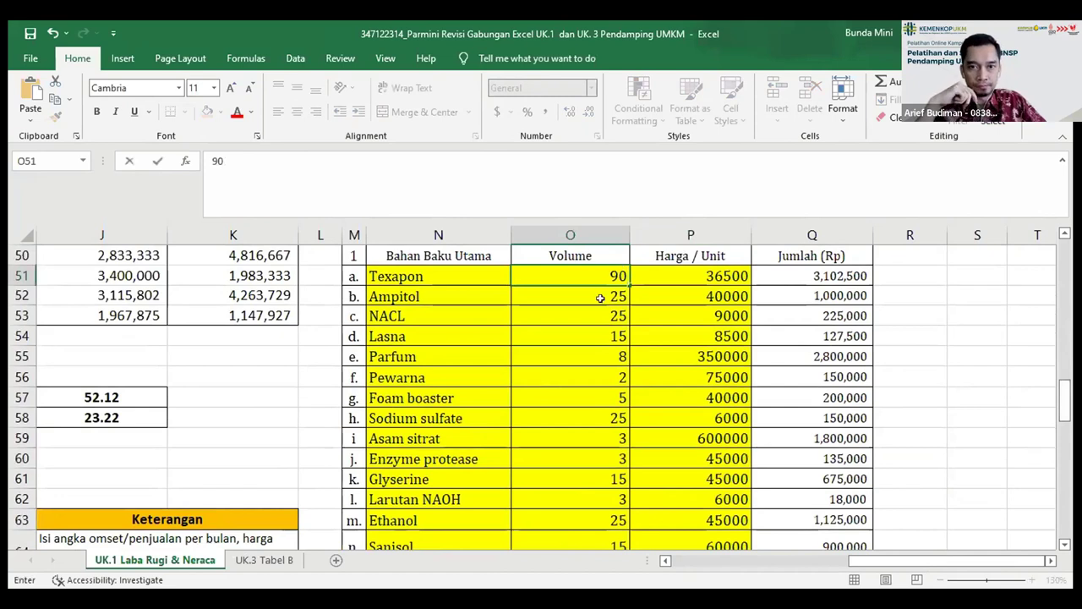
{"action": "key", "text": "BackSpace"}
{"action": "key", "text": "BackSpace"}
{"action": "type", "text": "100"}
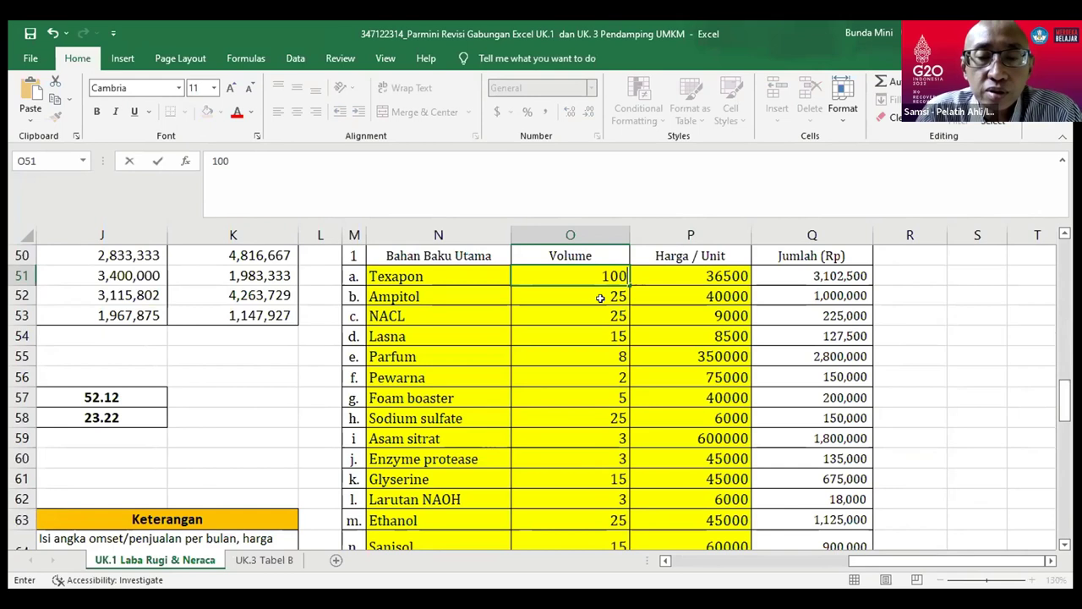
{"action": "key", "text": "Return"}
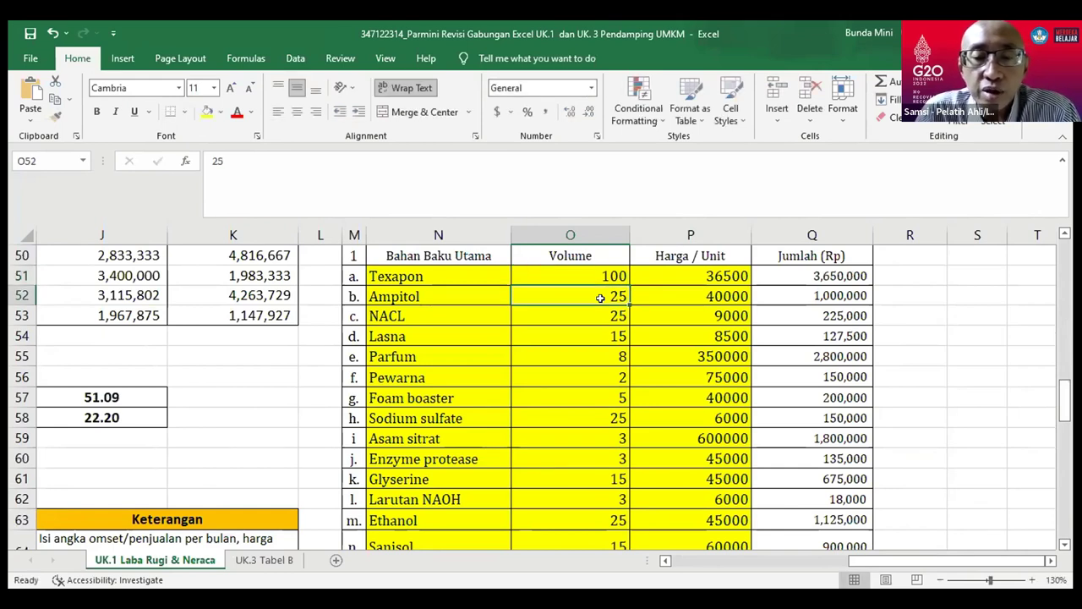
Set the volumes of Ampitol and NACL to 30 each in the Bahan Baku Utama table
{"action": "type", "text": "30"}
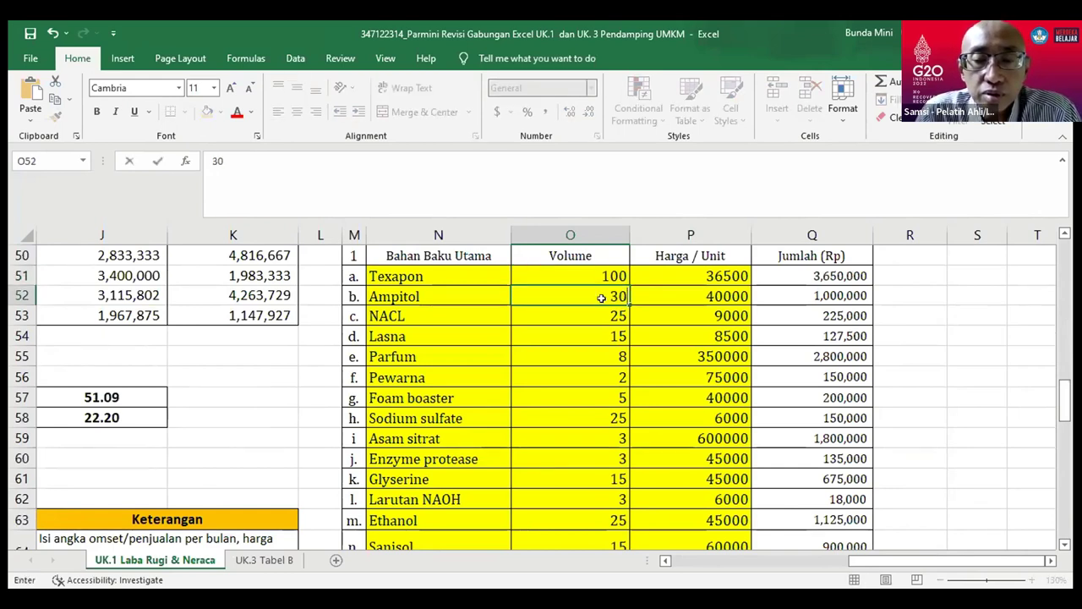
{"action": "key", "text": "Return"}
{"action": "type", "text": "3"}
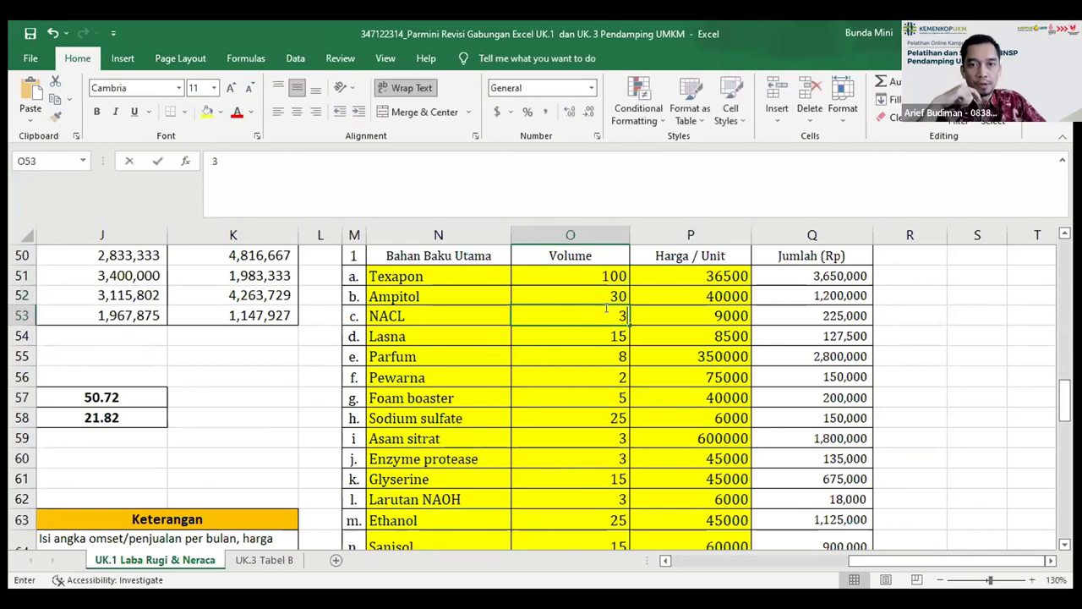
{"action": "type", "text": "0"}
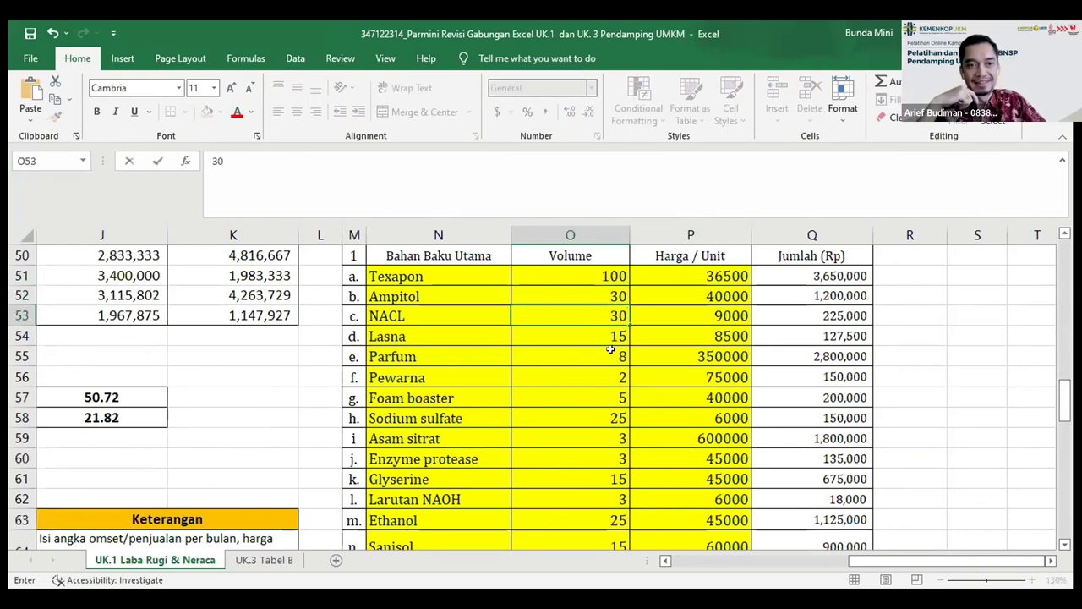
Set the Parfum volume to 10 and raise it to 15 in the Bahan Baku Utama table
{"action": "left_click", "coordinate": [606, 353]}
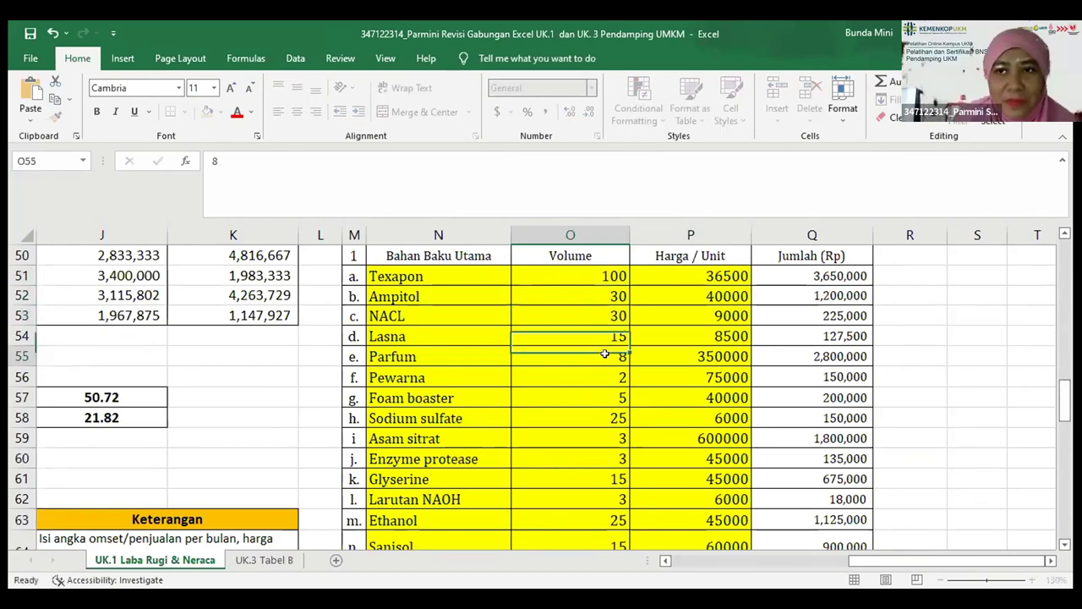
{"action": "type", "text": "10"}
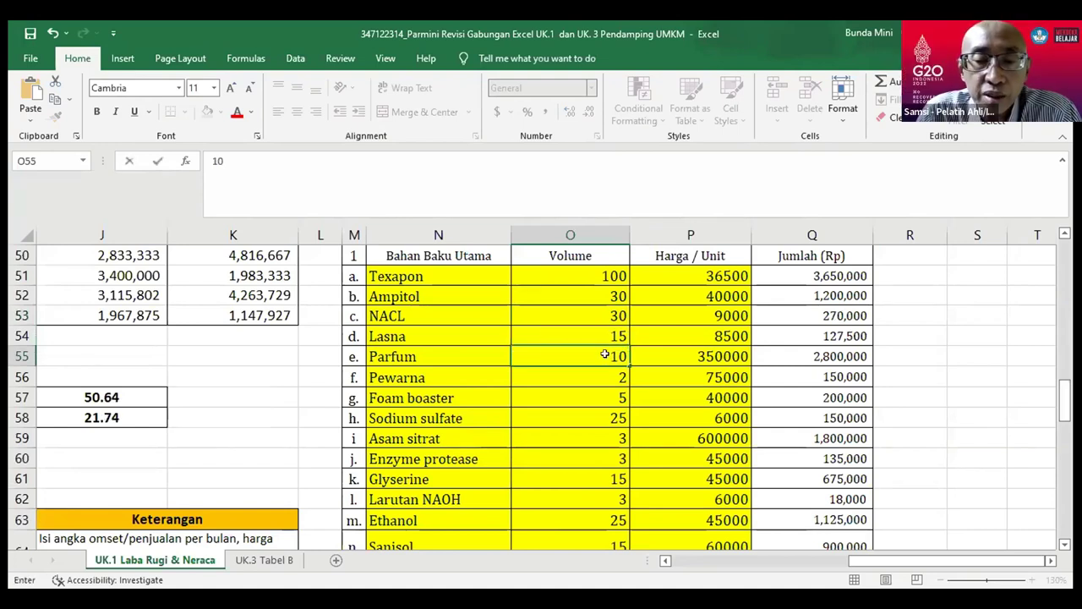
{"action": "left_click", "coordinate": [605, 355]}
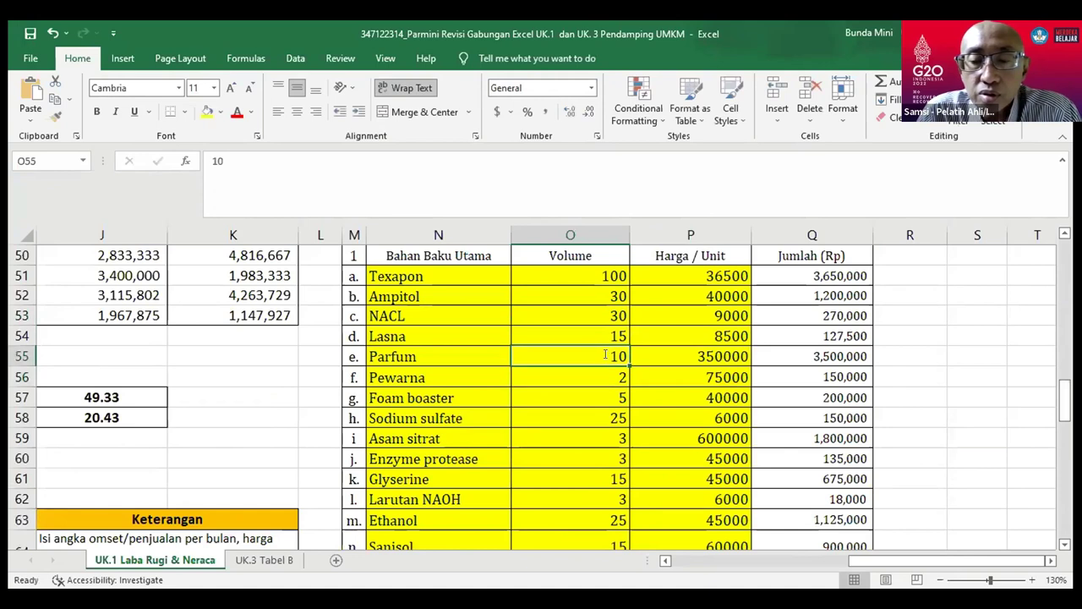
{"action": "type", "text": "15"}
{"action": "key", "text": "Return"}
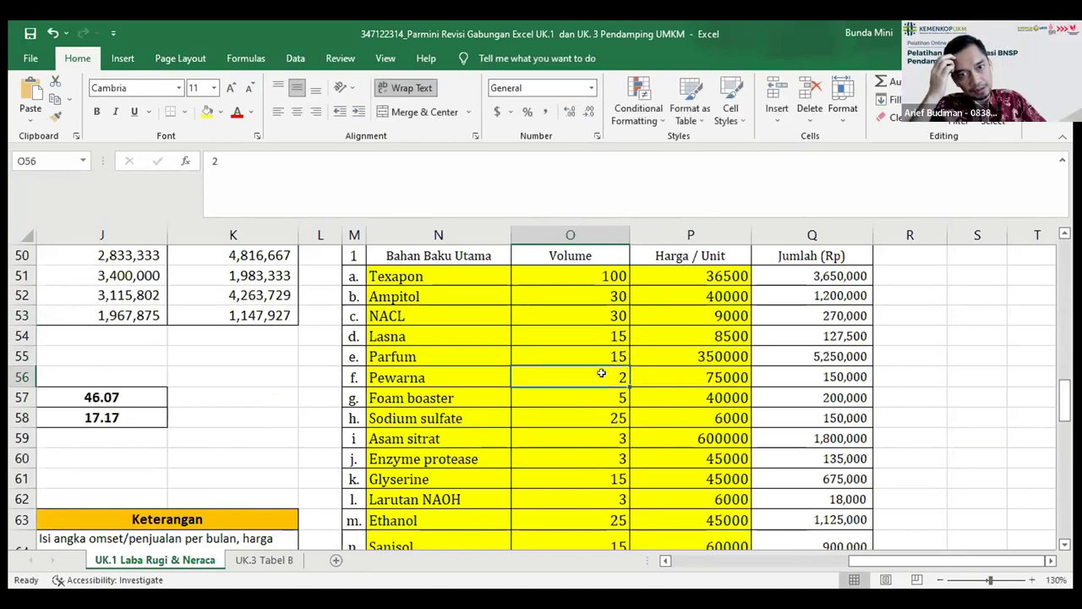
Set the Asam sitrat volume to 8 in the Bahan Baku Utama table
{"action": "left_click", "coordinate": [616, 438]}
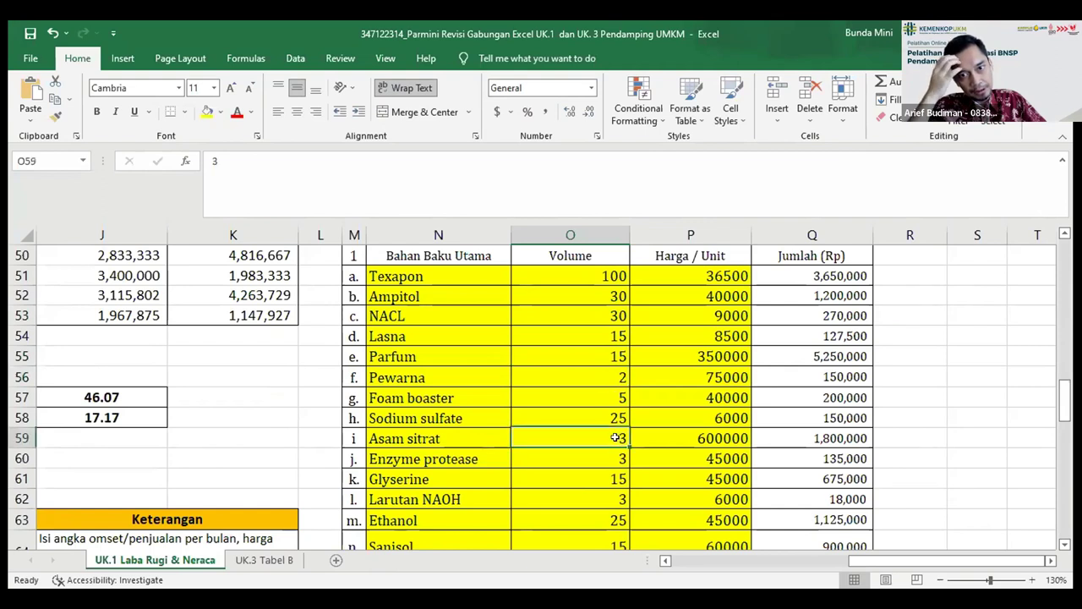
{"action": "type", "text": "8"}
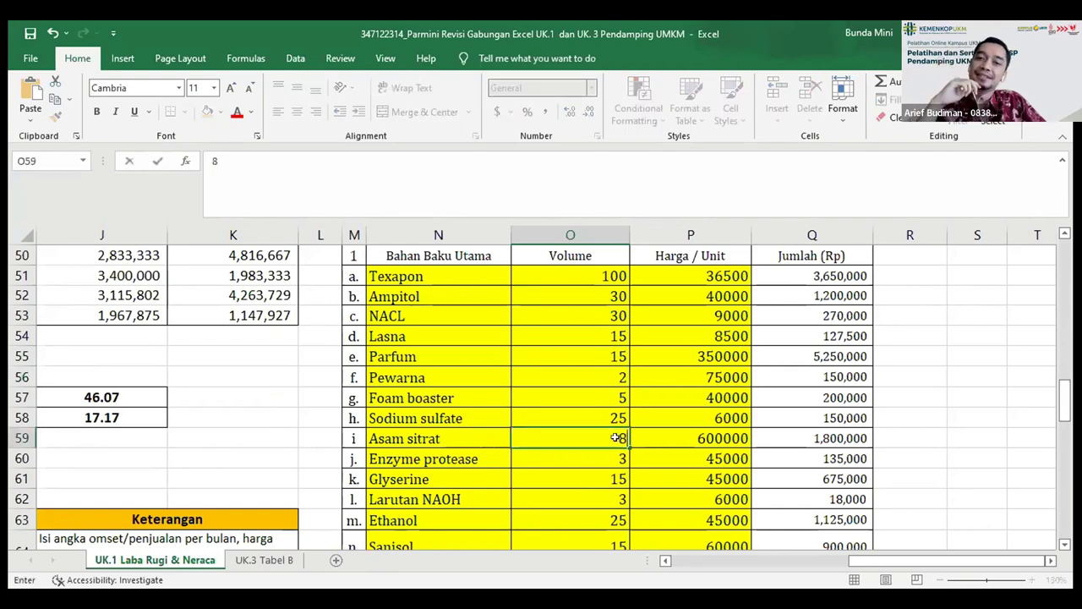
{"action": "key", "text": "Return"}
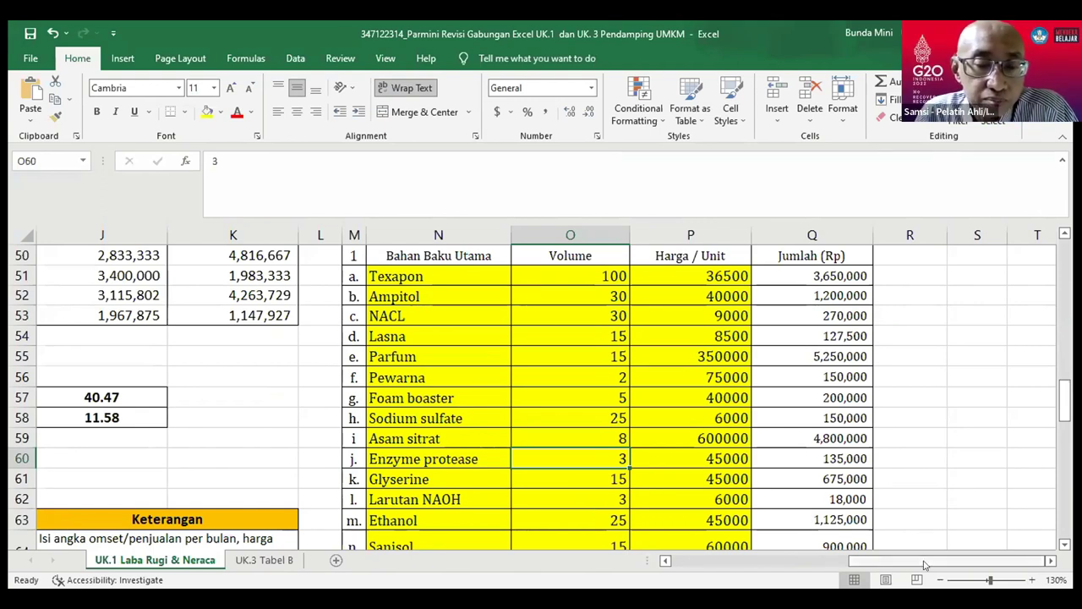
Under Aset Tetap in the balance sheet, set the Peralatan dan Mesin value in cell D20 to 10,000,000
{"action": "left_click_drag", "start_coordinate": [866, 565], "coordinate": [784, 565]}
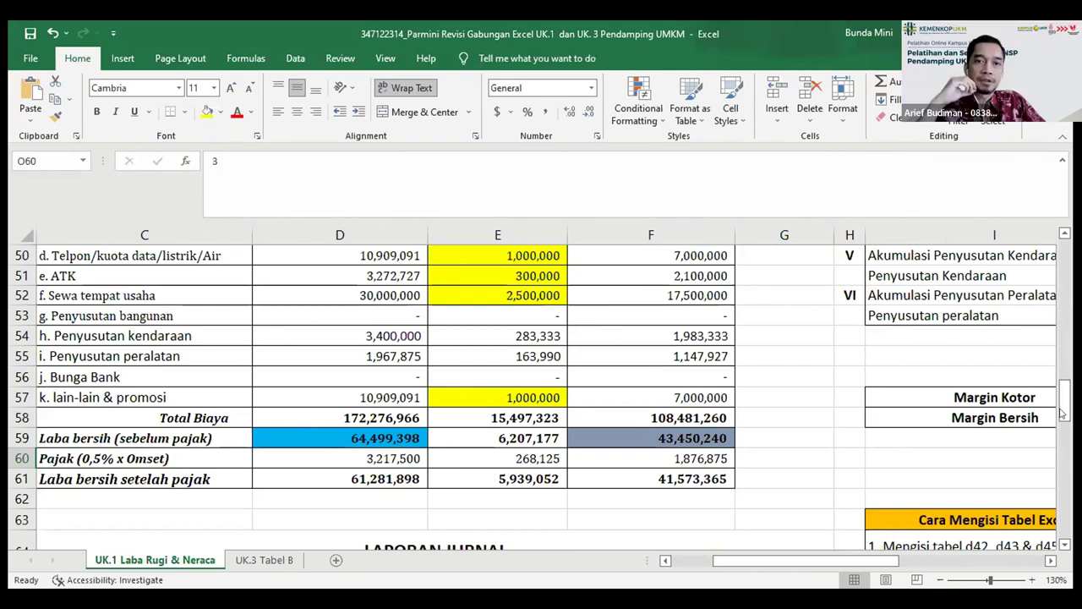
{"action": "left_click_drag", "start_coordinate": [1062, 405], "coordinate": [1065, 268]}
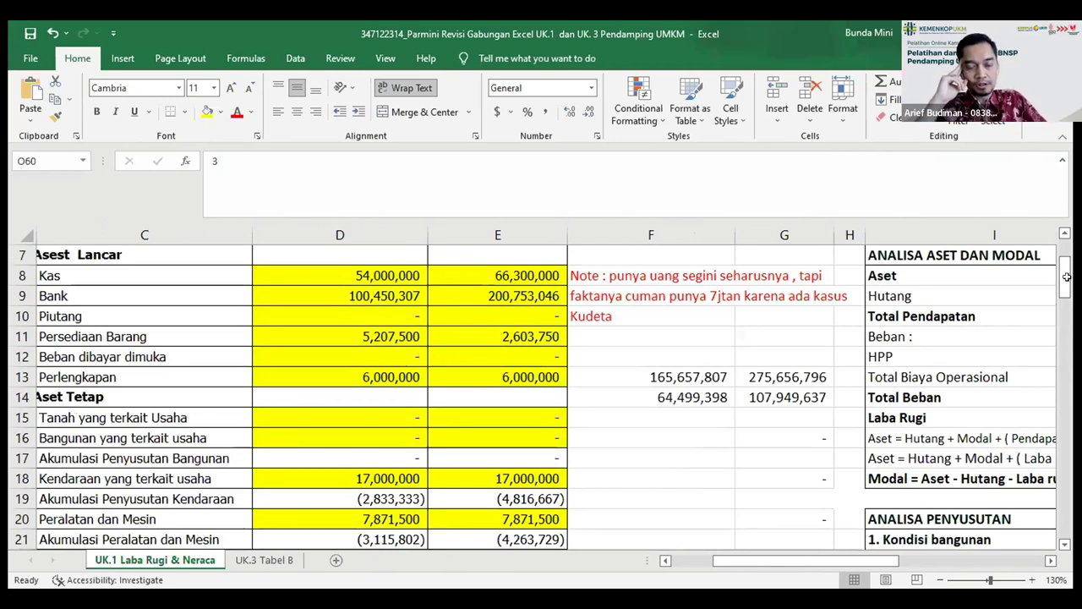
{"action": "left_click", "coordinate": [664, 561]}
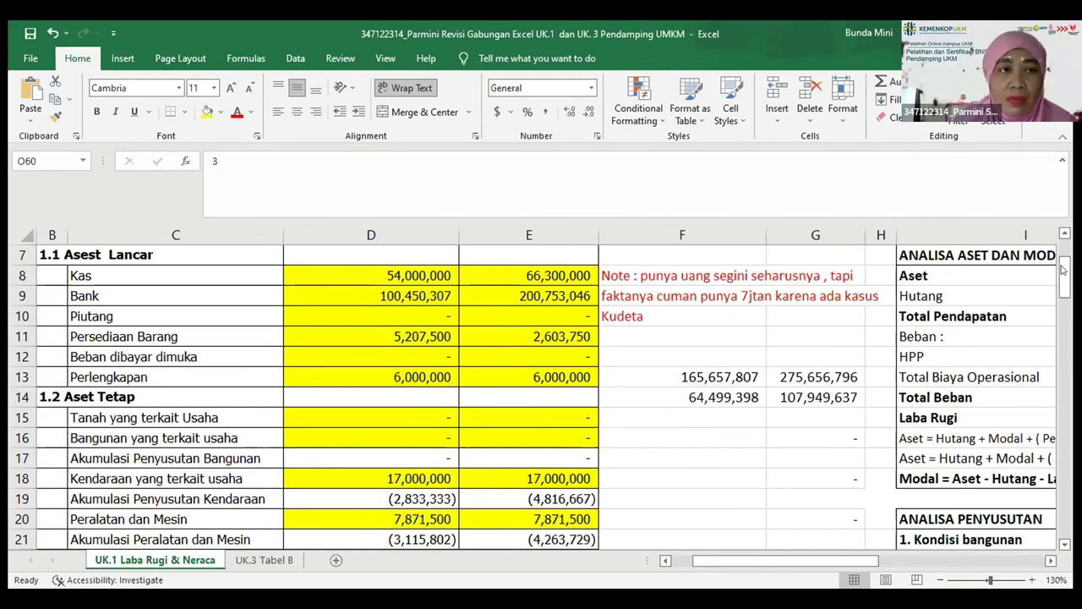
{"action": "left_click_drag", "start_coordinate": [1064, 272], "coordinate": [1065, 280]}
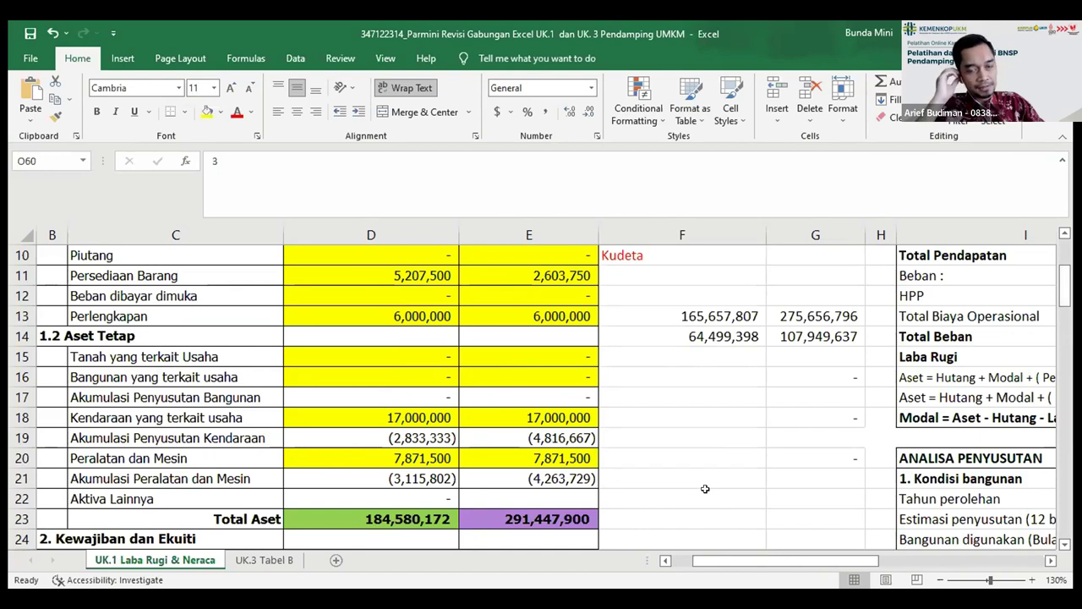
{"action": "left_click", "coordinate": [411, 457]}
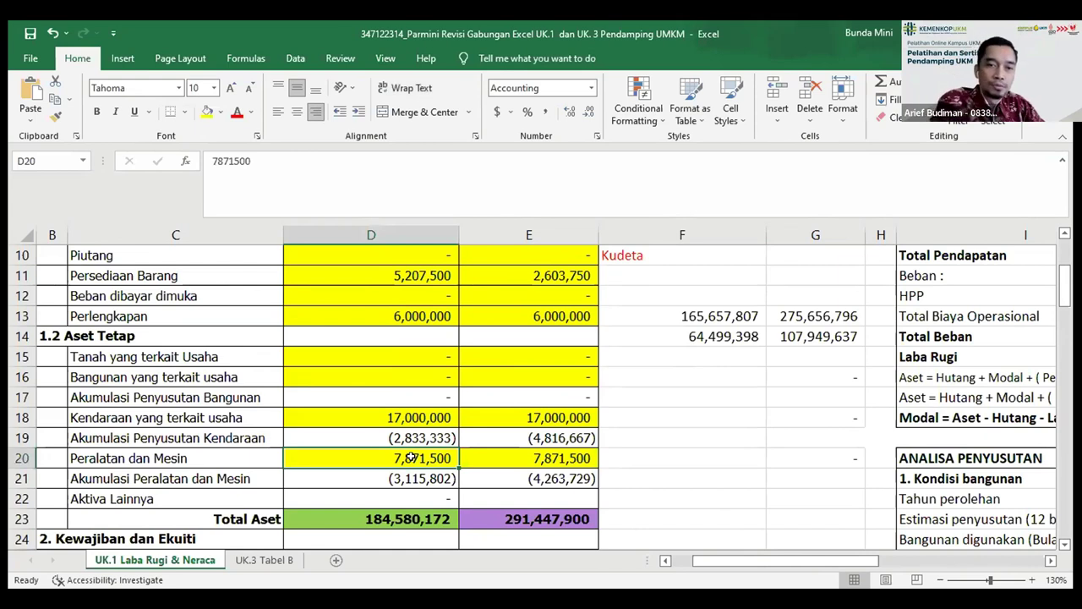
{"action": "type", "text": "10"}
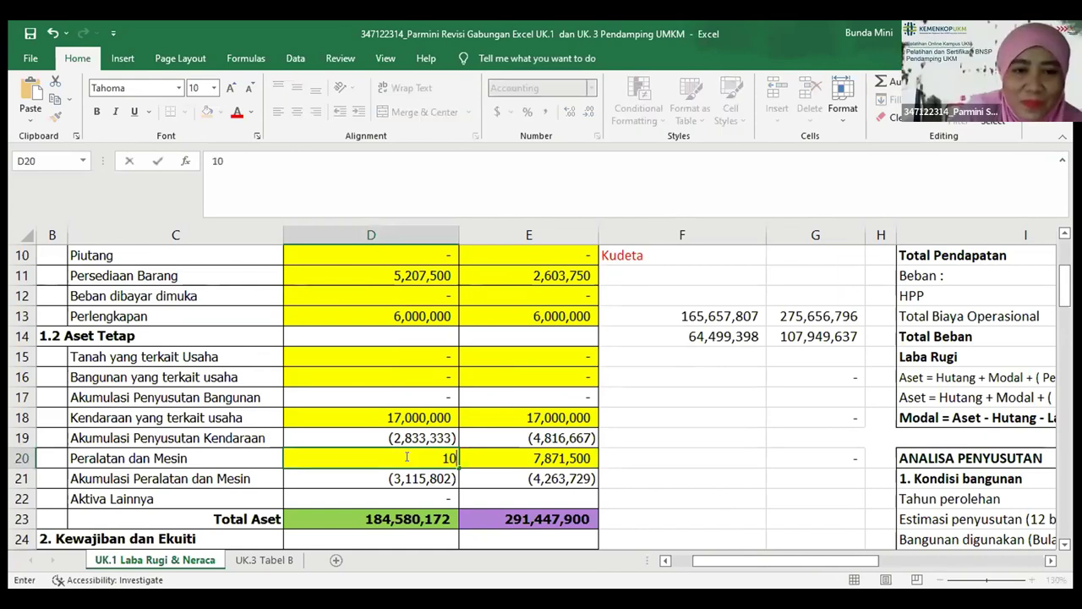
{"action": "type", "text": ",000,000000"}
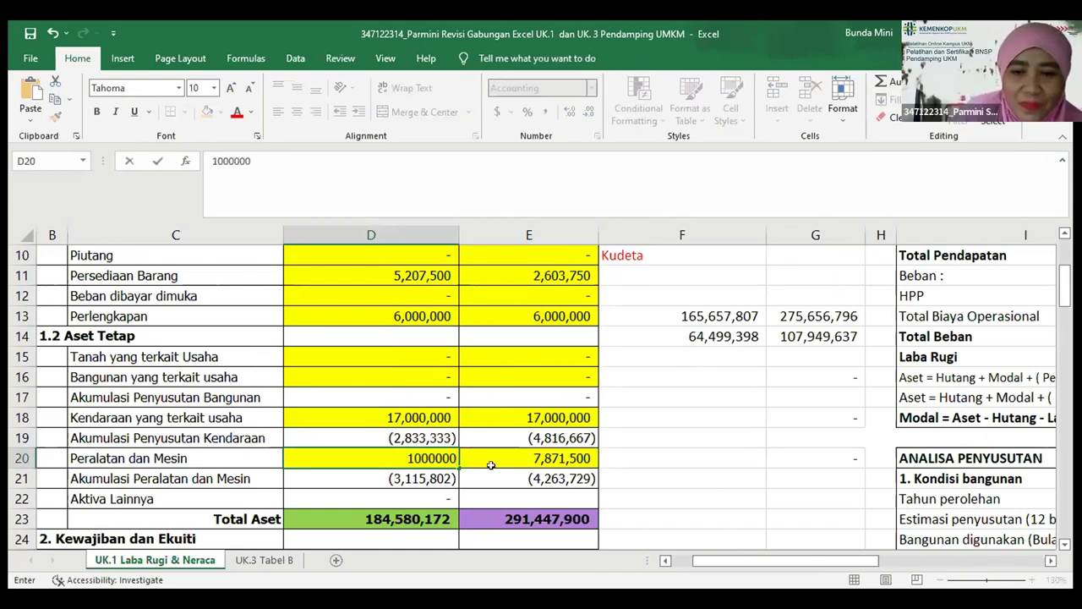
{"action": "key", "text": "Return"}
Under Aset Tetap in the balance sheet, set the 31 Juli 2022 value of Peralatan dan Mesin in cell E20 to 10,000,000
{"action": "left_click", "coordinate": [509, 464]}
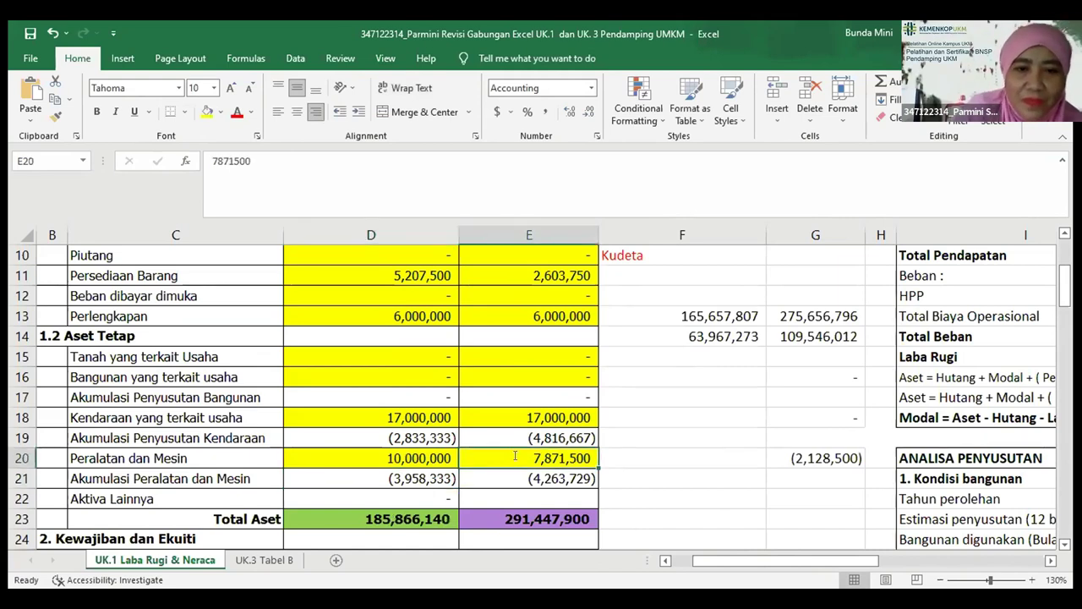
{"action": "type", "text": "10000000"}
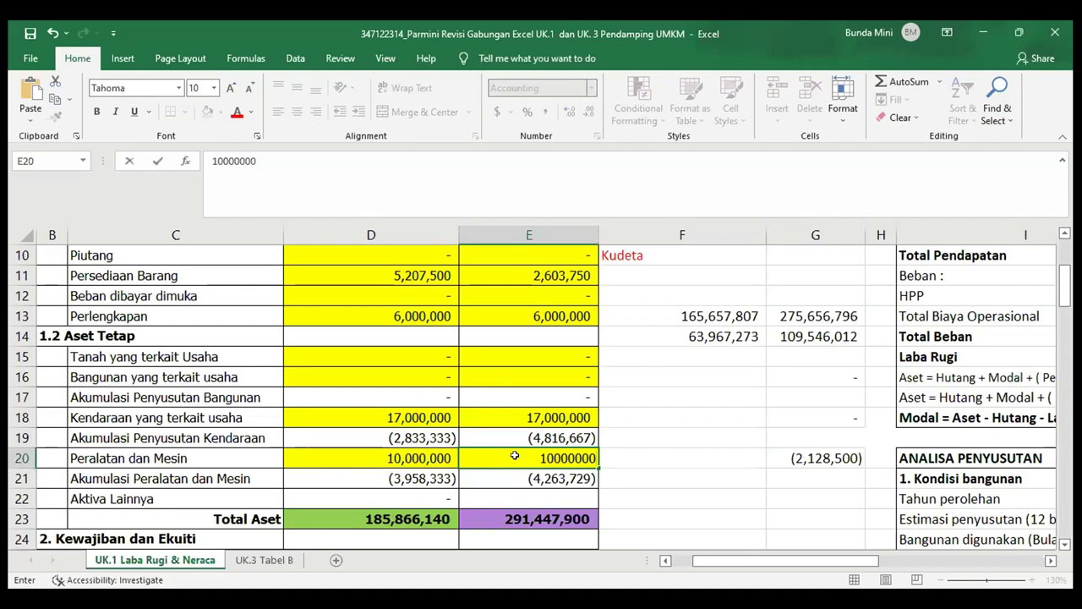
{"action": "key", "text": "Return"}
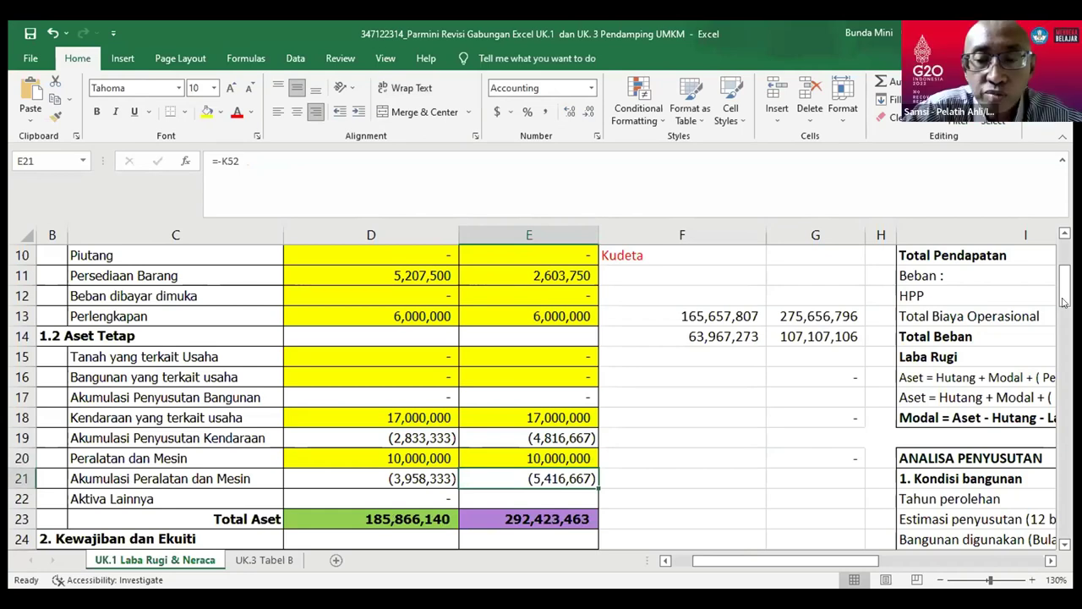
In the Kondisi Kendaraan depreciation table, set Tahun perolehan to 2021 and the vehicle's months in use to 12 in column J
{"action": "scroll", "coordinate": [1064, 279], "scroll_direction": "up", "scroll_amount": 3}
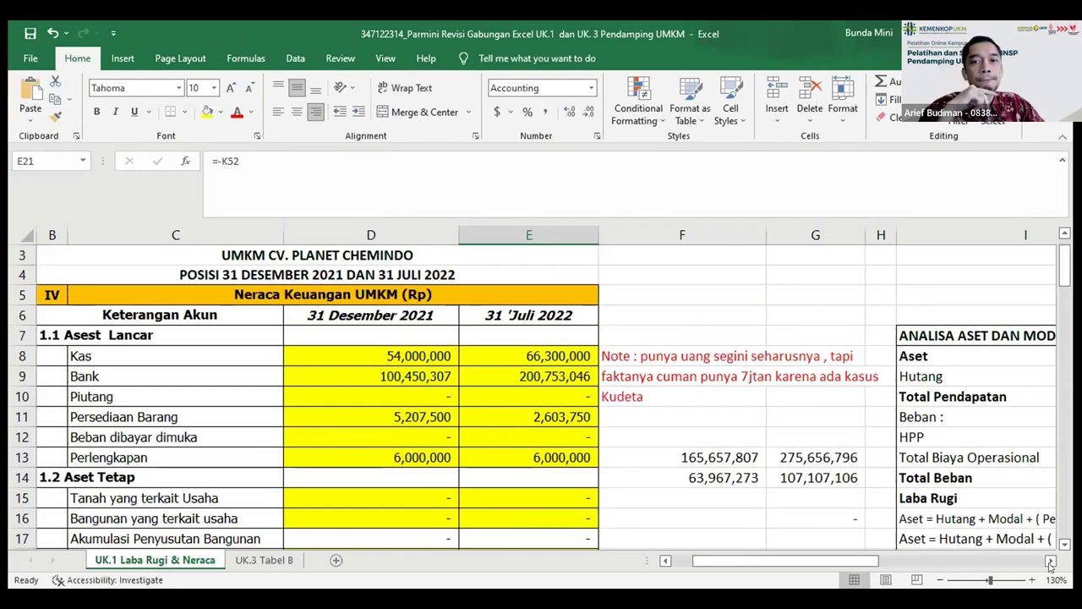
{"action": "scroll", "coordinate": [1049, 563], "scroll_direction": "right", "scroll_amount": 3}
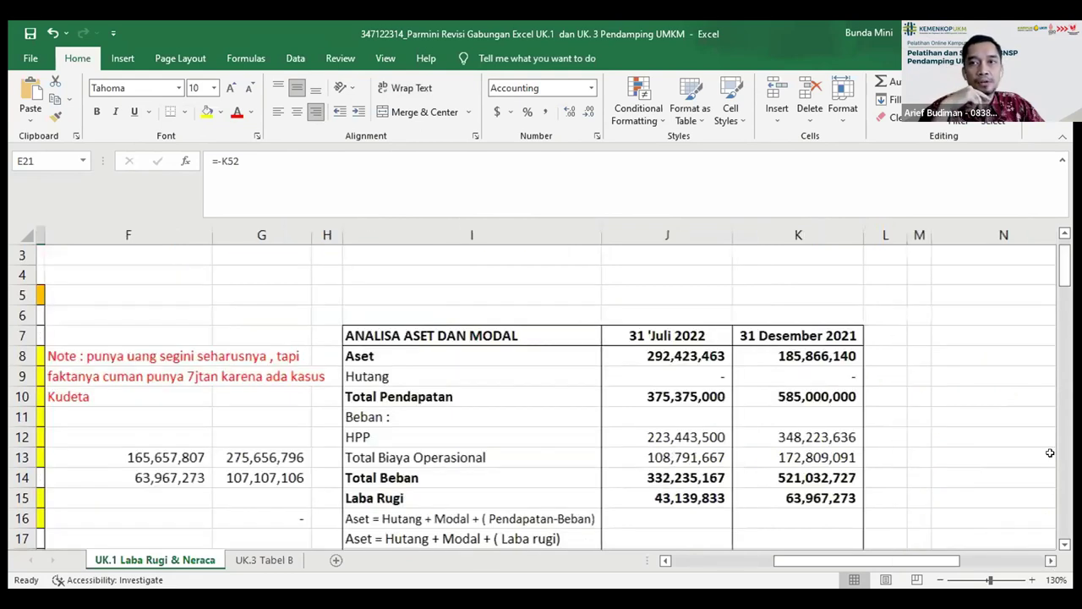
{"action": "scroll", "coordinate": [1050, 454], "scroll_direction": "right", "scroll_amount": 1}
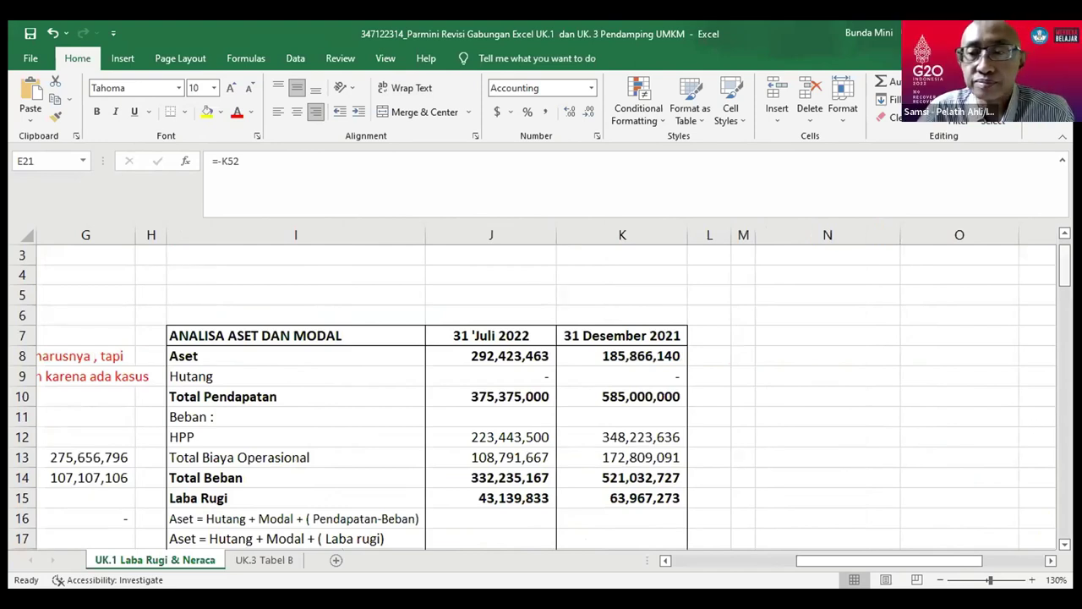
{"action": "left_click_drag", "start_coordinate": [1066, 267], "coordinate": [1066, 339]}
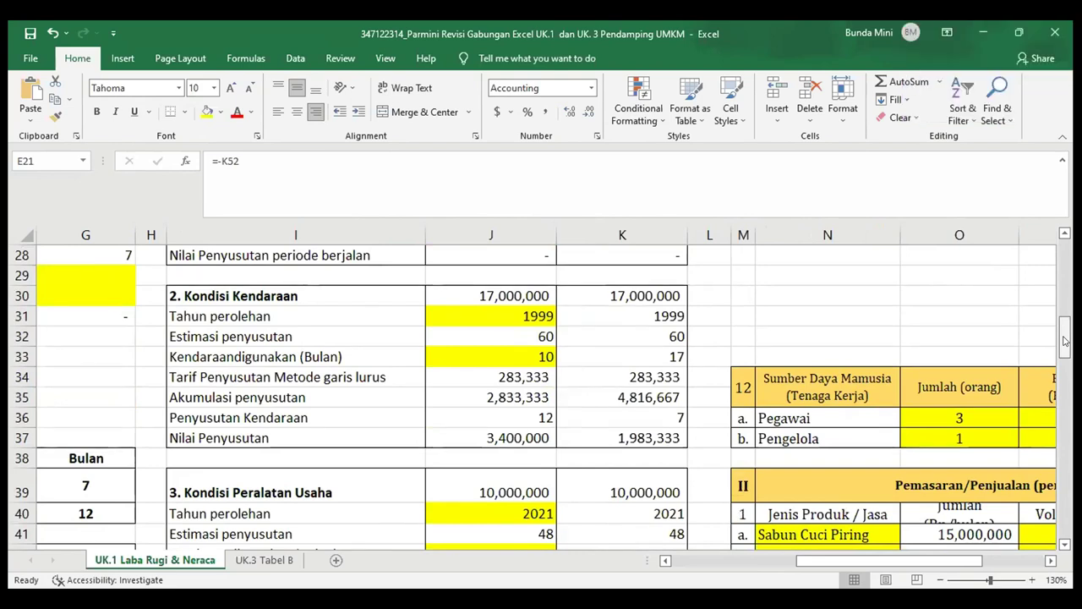
{"action": "left_click", "coordinate": [517, 314]}
{"action": "type", "text": "20"}
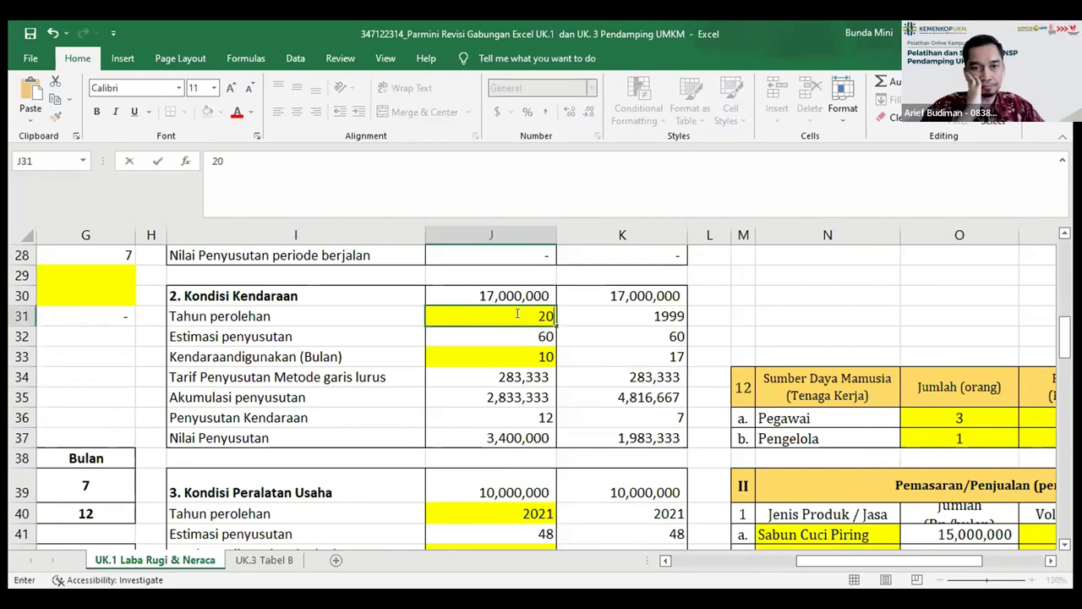
{"action": "type", "text": "21"}
{"action": "key", "text": "Return"}
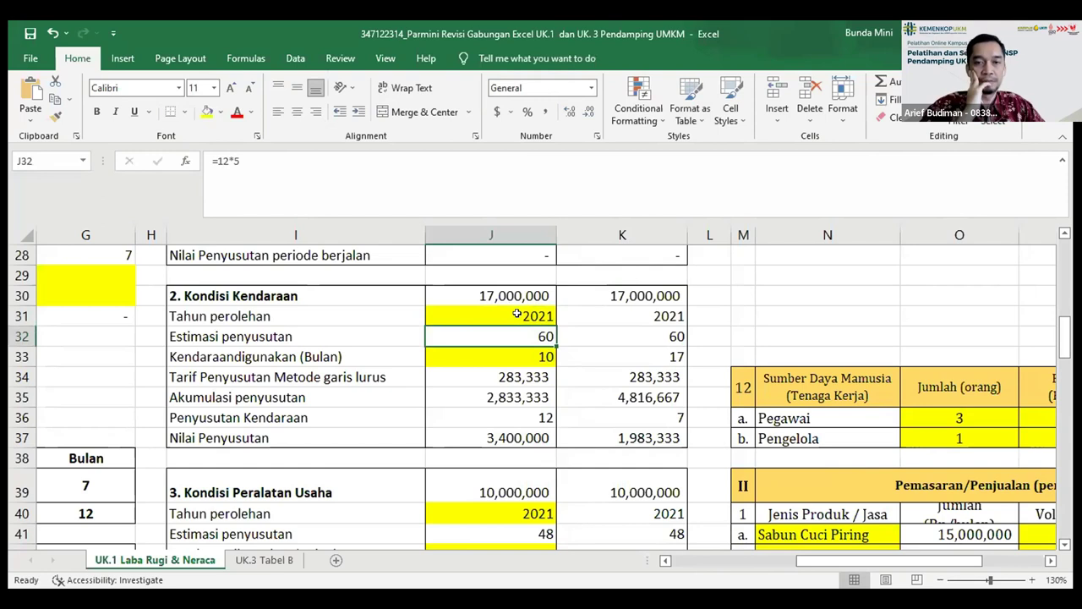
{"action": "left_click", "coordinate": [519, 356]}
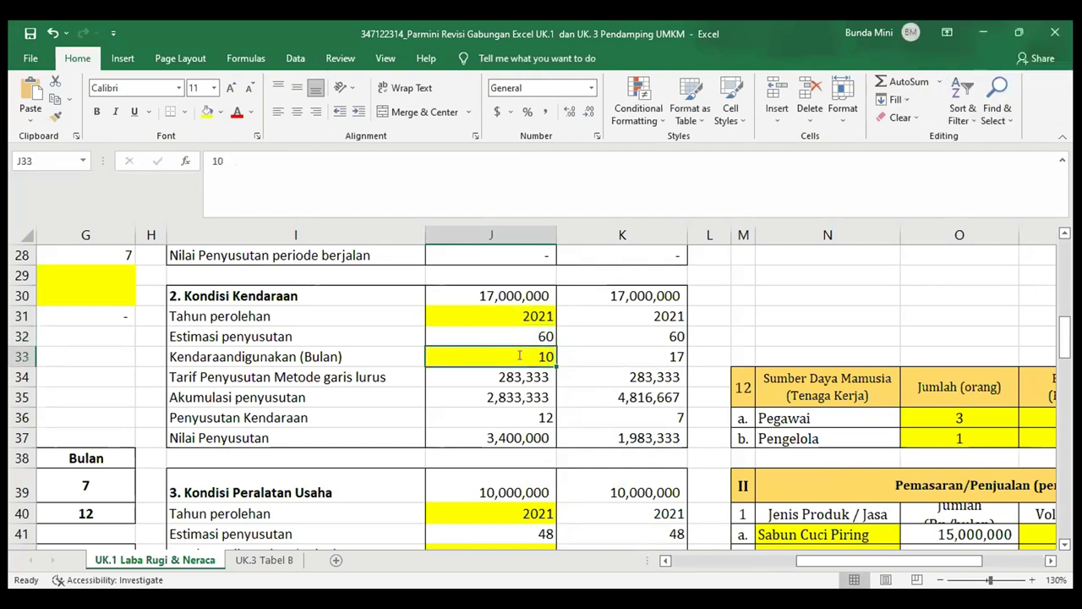
{"action": "type", "text": "12"}
{"action": "key", "text": "Return"}
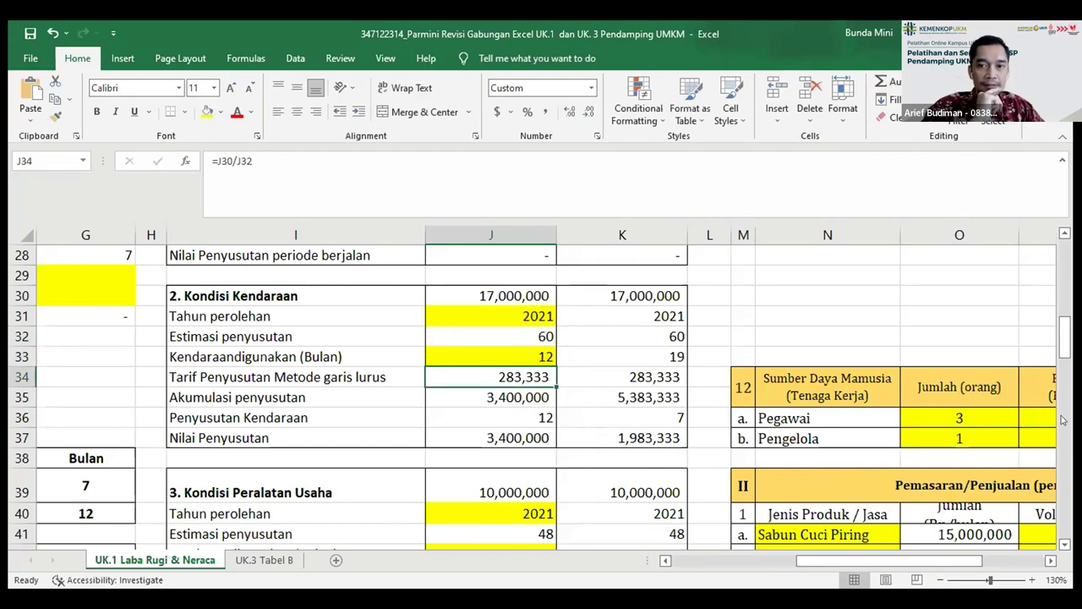
In the Kondisi Peralatan Usaha depreciation table, set Peralatan digunakan (Bulan) to 12 in cell J42
{"action": "left_click_drag", "start_coordinate": [1063, 331], "coordinate": [1064, 362]}
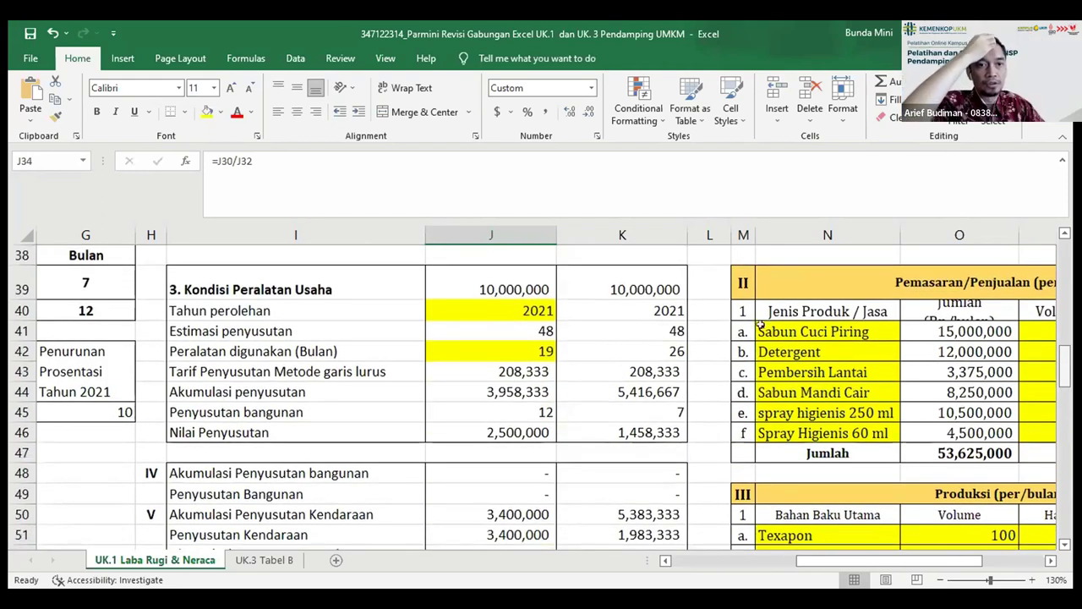
{"action": "left_click", "coordinate": [541, 351]}
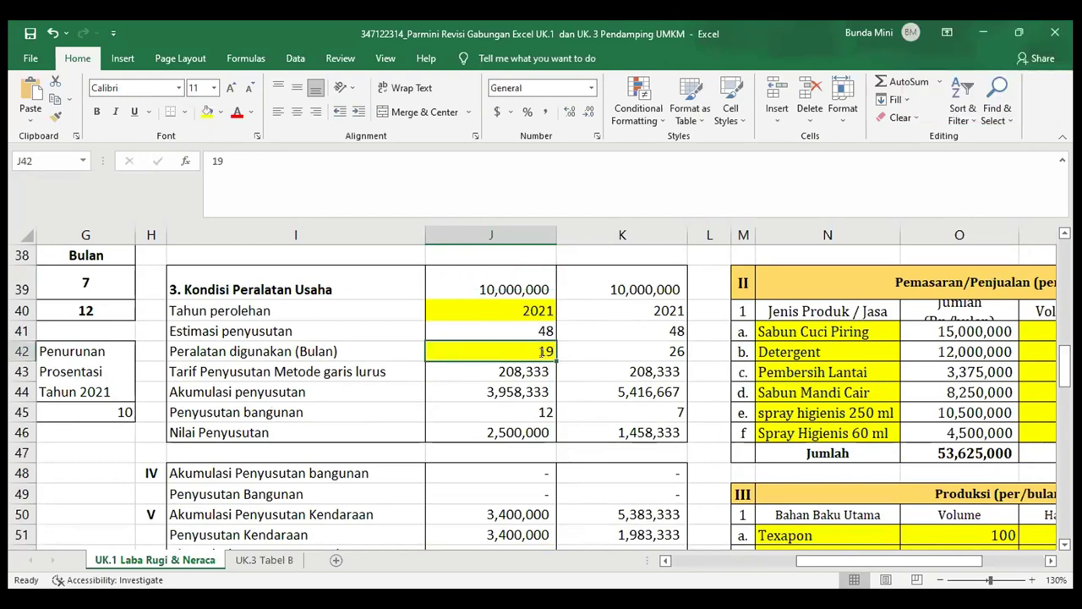
{"action": "type", "text": "12"}
{"action": "key", "text": "Return"}
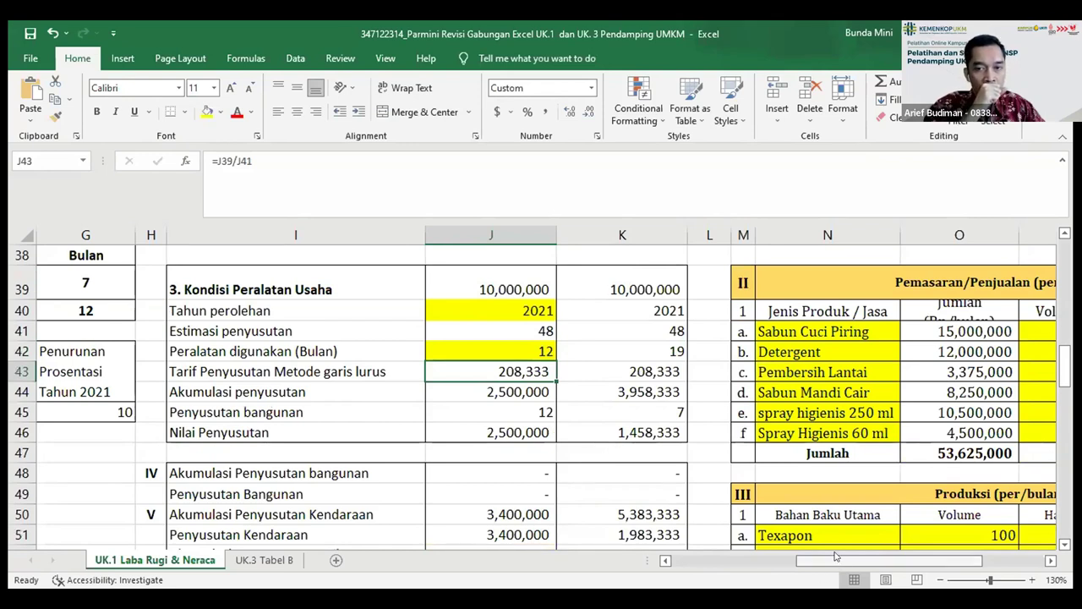
Check the journal report and the operating costs and net profit rows, and save the workbook
{"action": "left_click_drag", "start_coordinate": [836, 556], "coordinate": [1065, 413]}
{"action": "left_click_drag", "start_coordinate": [1065, 415], "coordinate": [1063, 491]}
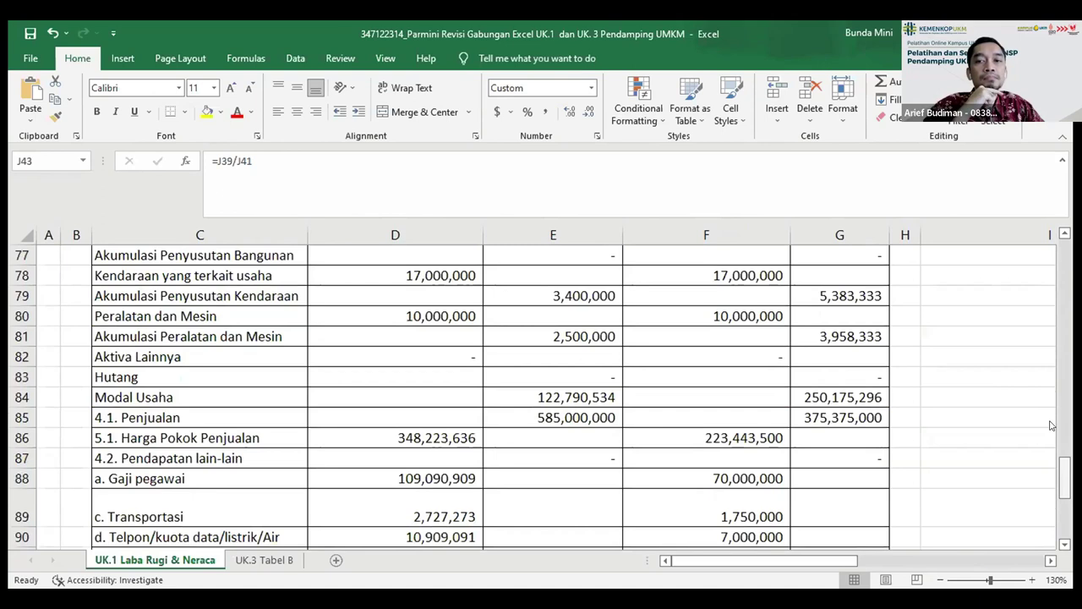
{"action": "scroll", "coordinate": [1051, 425], "scroll_direction": "up", "scroll_amount": 10}
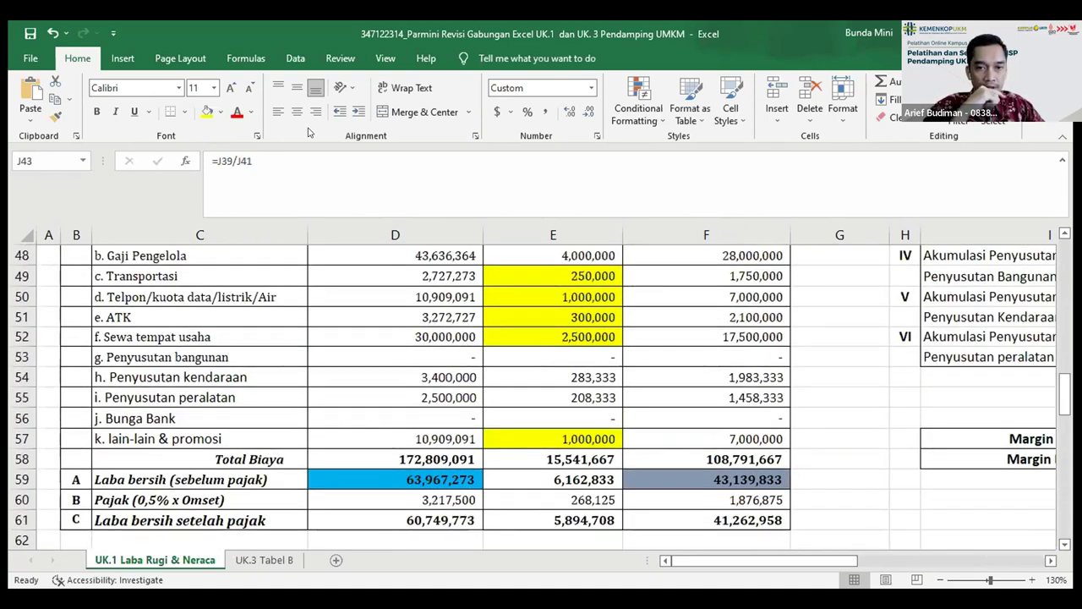
{"action": "left_click", "coordinate": [29, 34]}
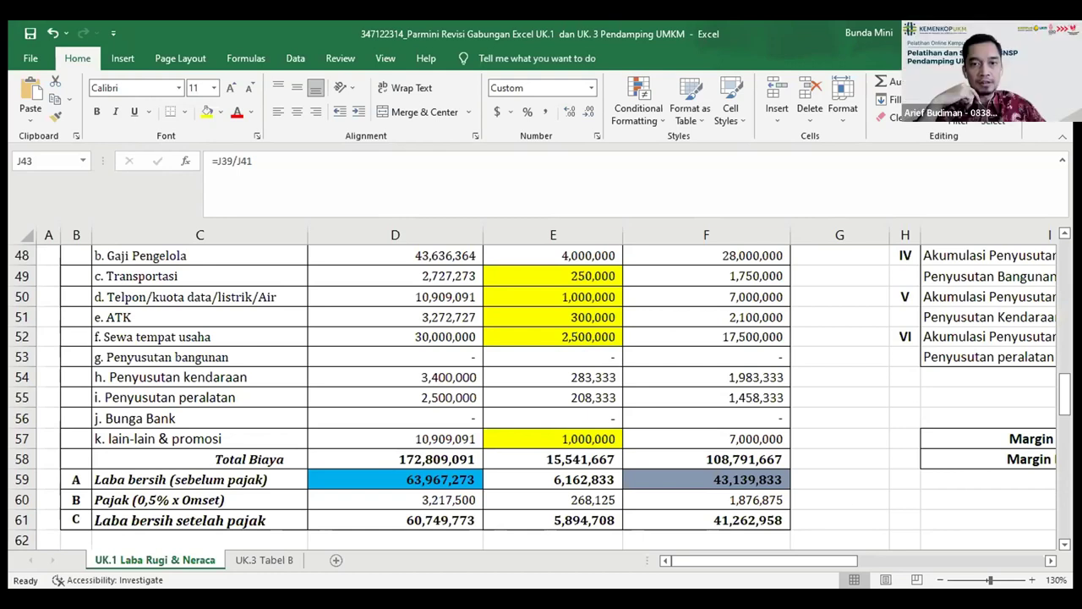
Review the balance sheet's assets and the Analisa Aset dan Modal and Analisa Penyusutan tables
{"action": "left_click_drag", "start_coordinate": [1064, 390], "coordinate": [1065, 280]}
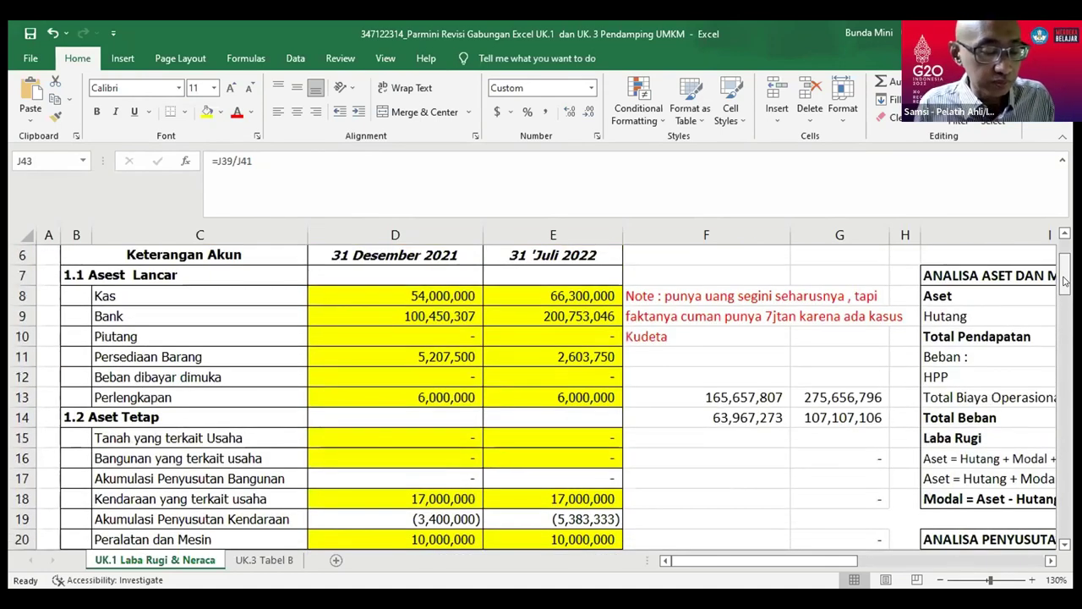
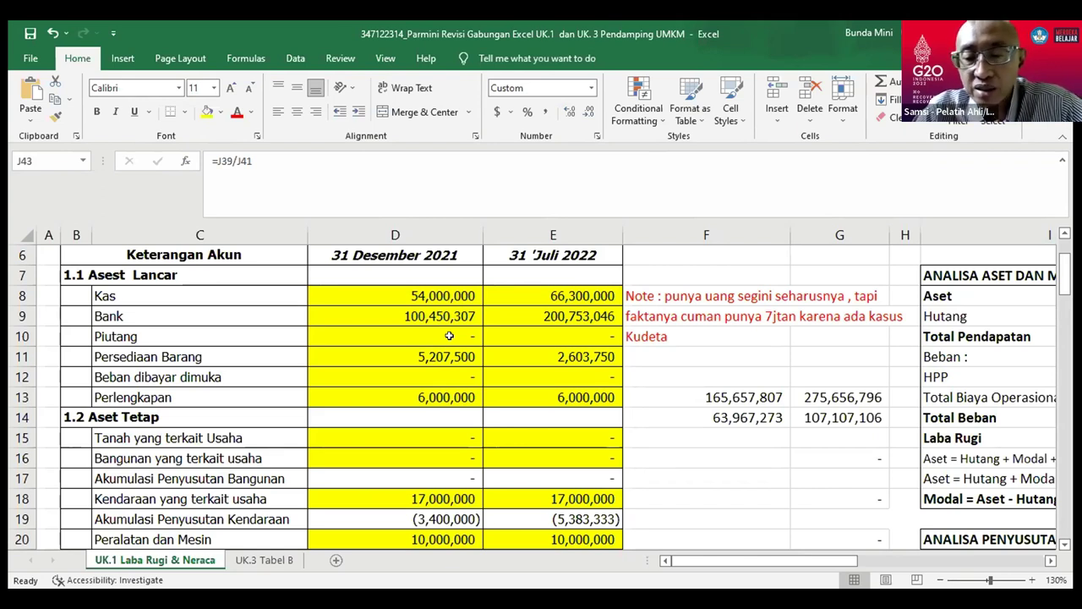
{"action": "left_click", "coordinate": [704, 492]}
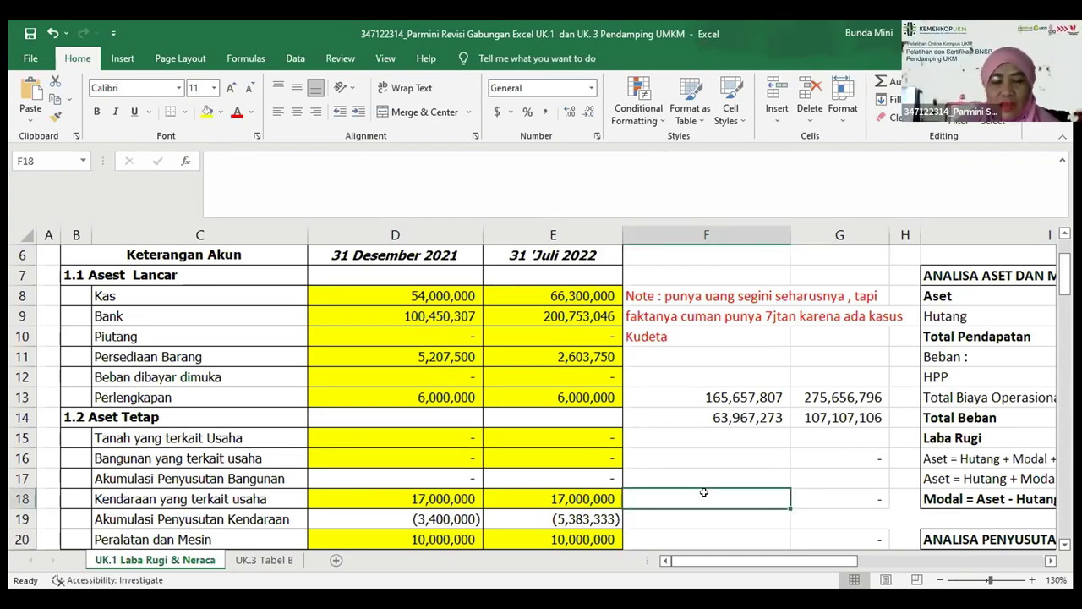
{"action": "left_click", "coordinate": [1051, 563]}
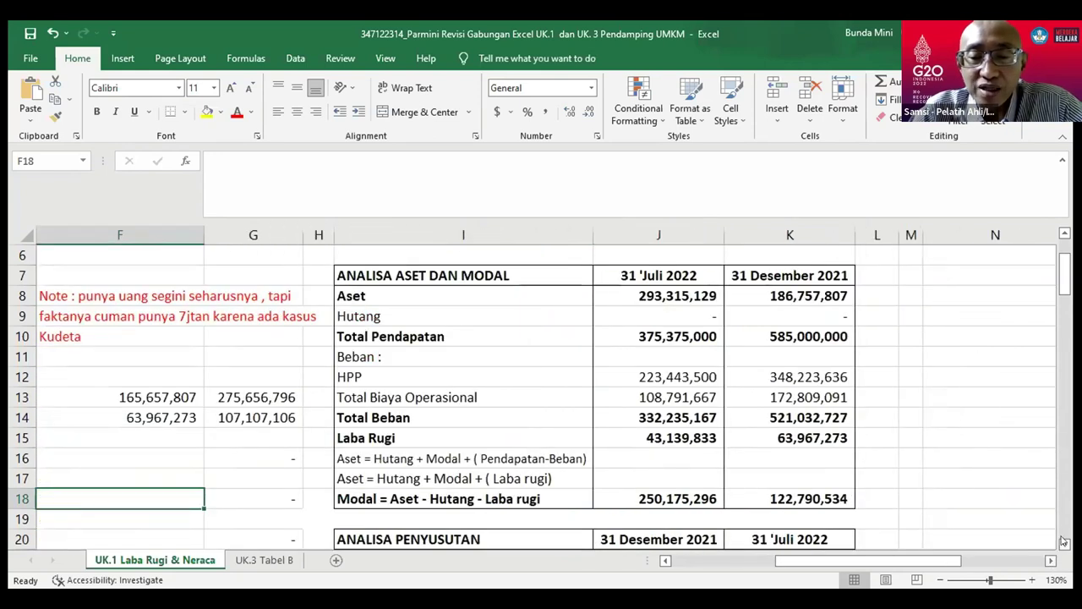
{"action": "left_click", "coordinate": [1064, 541]}
{"action": "left_click", "coordinate": [1064, 541]}
{"action": "left_click", "coordinate": [1063, 541]}
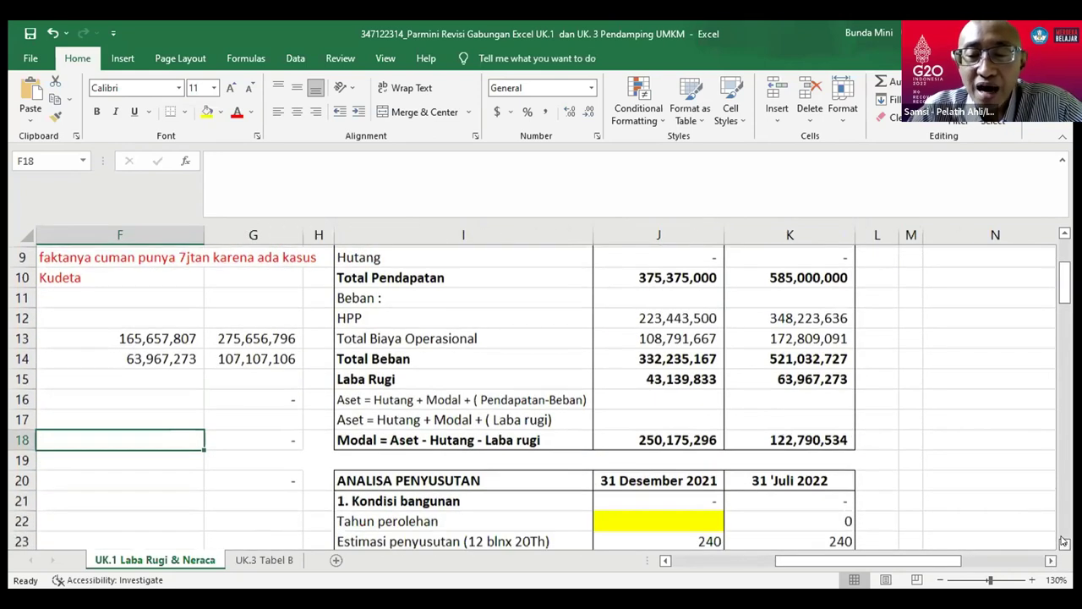
{"action": "left_click", "coordinate": [1064, 541]}
{"action": "left_click", "coordinate": [1063, 541]}
{"action": "left_click", "coordinate": [1063, 541]}
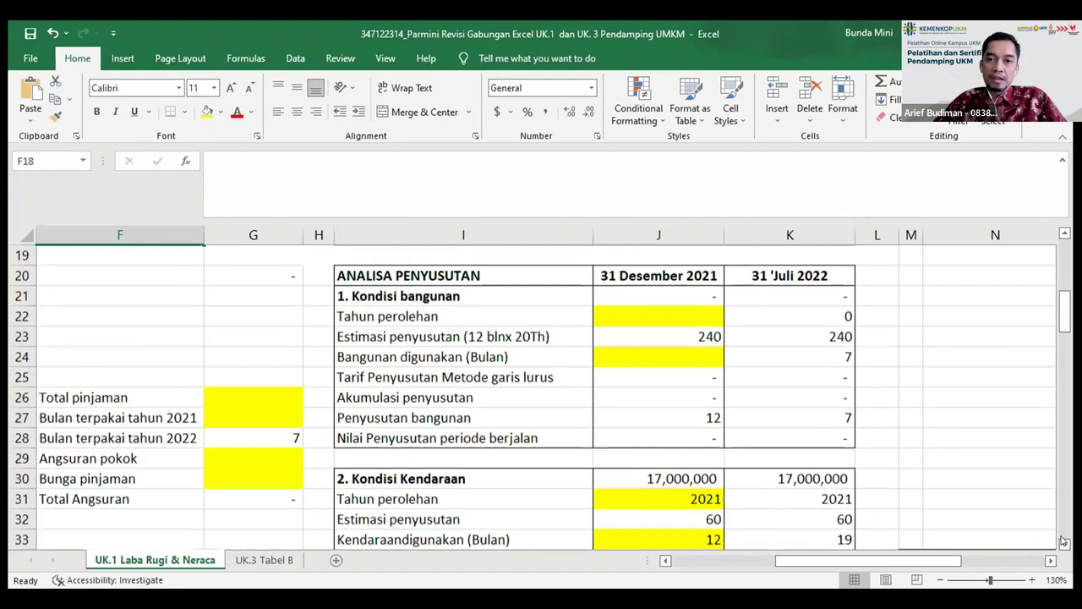
{"action": "left_click", "coordinate": [1063, 541]}
{"action": "left_click", "coordinate": [1063, 541]}
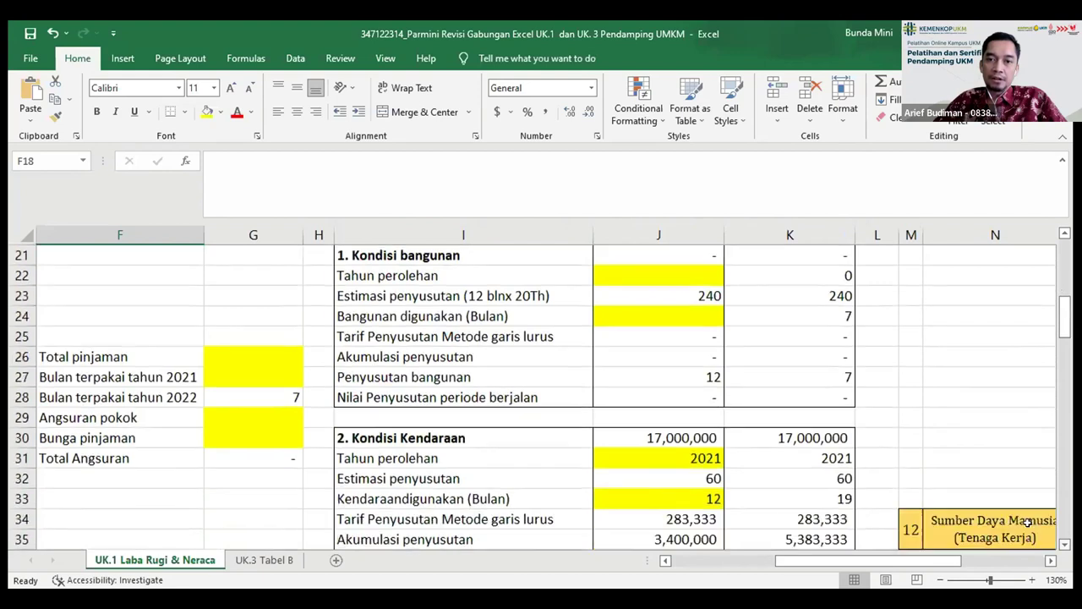
Set the Ethanol volume to 30 in the Bahan Baku Utama table
{"action": "left_click", "coordinate": [1050, 562]}
{"action": "left_click", "coordinate": [1050, 562]}
{"action": "left_click", "coordinate": [1050, 562]}
{"action": "left_click", "coordinate": [1051, 562]}
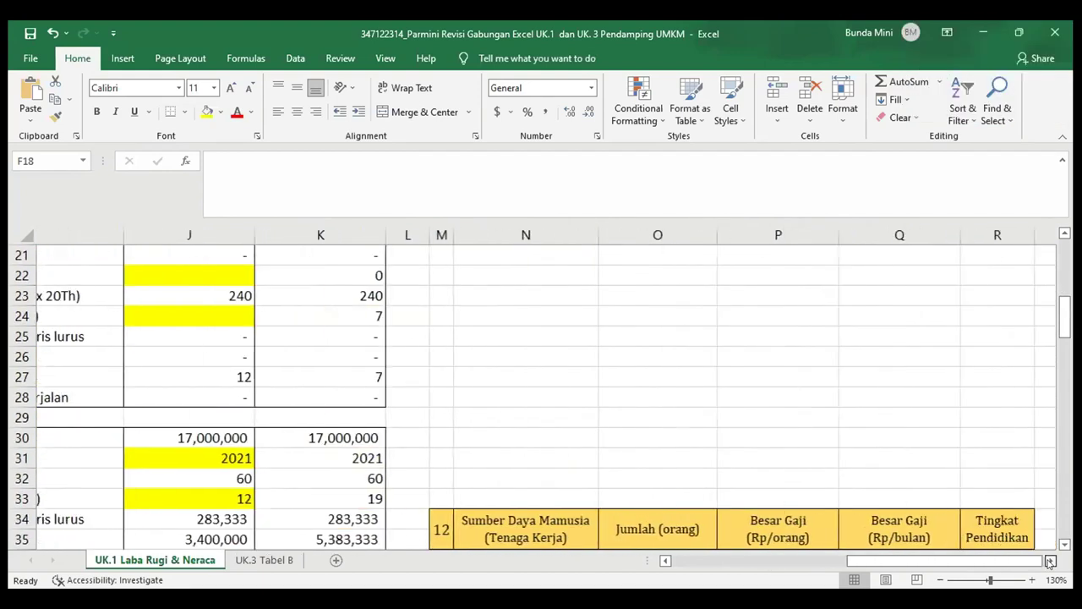
{"action": "left_click", "coordinate": [1050, 562]}
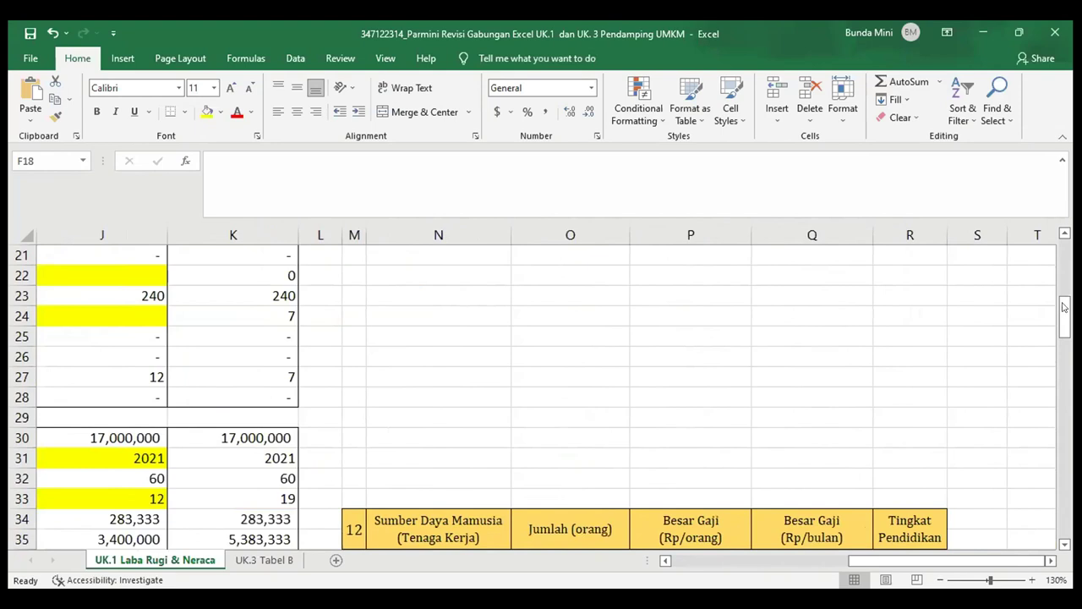
{"action": "left_click_drag", "start_coordinate": [1064, 314], "coordinate": [1064, 389]}
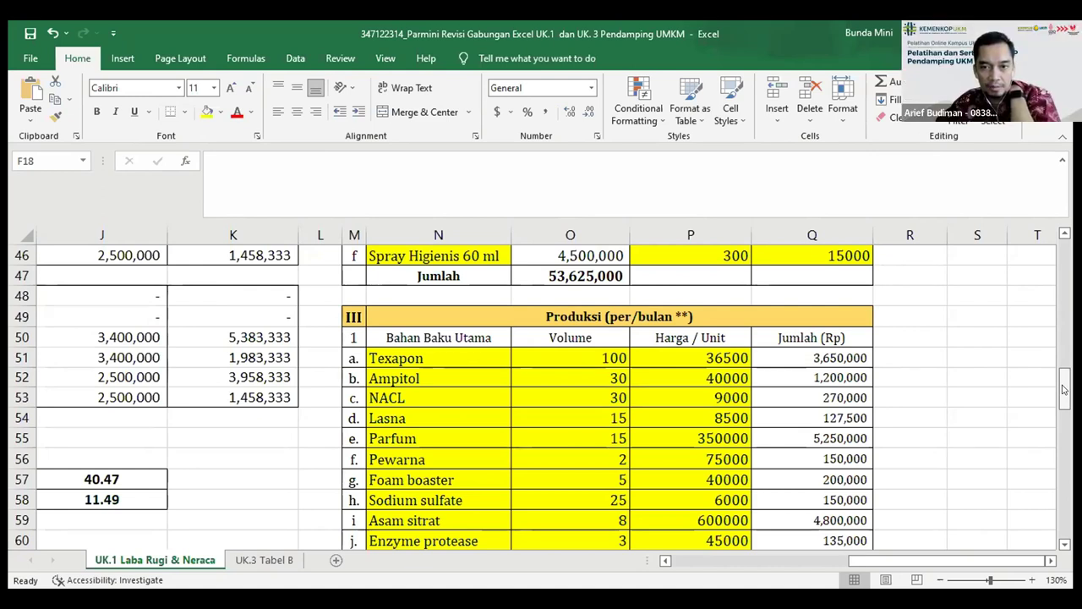
{"action": "left_click_drag", "start_coordinate": [1065, 395], "coordinate": [1064, 413]}
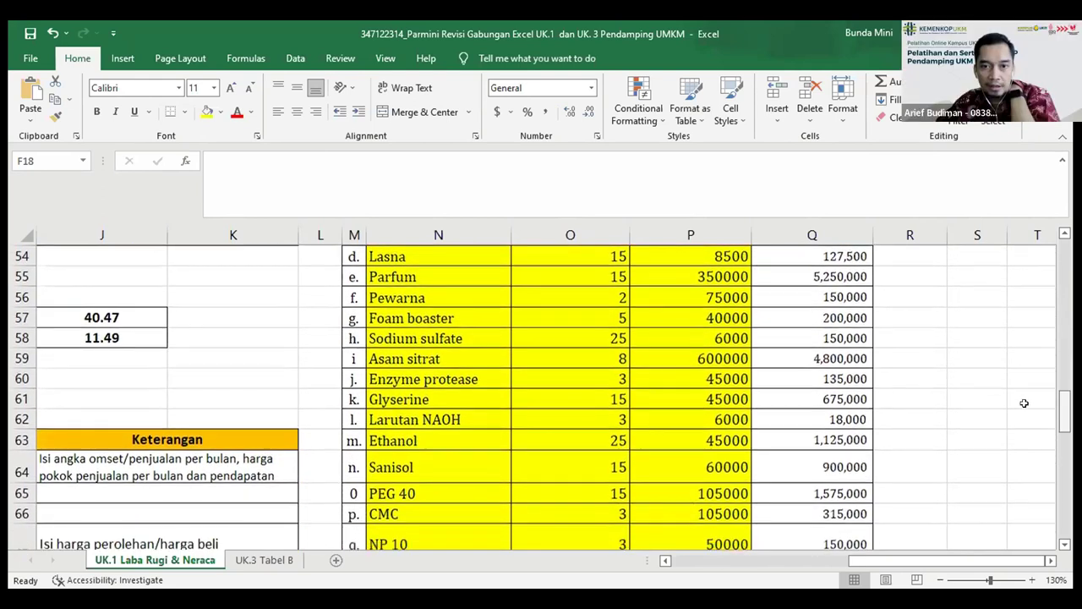
{"action": "left_click", "coordinate": [618, 439]}
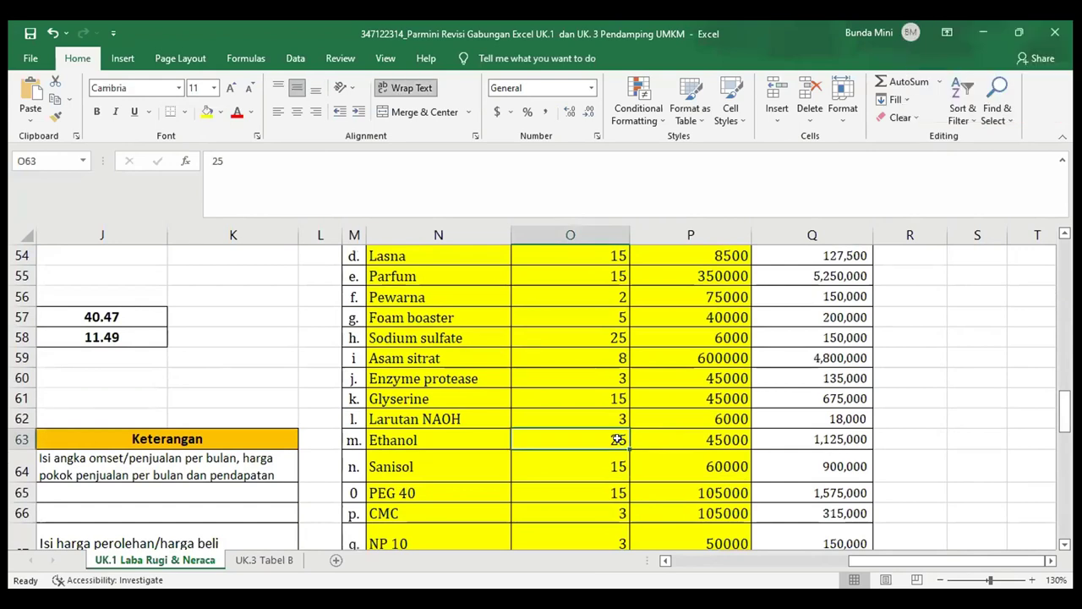
{"action": "type", "text": "30"}
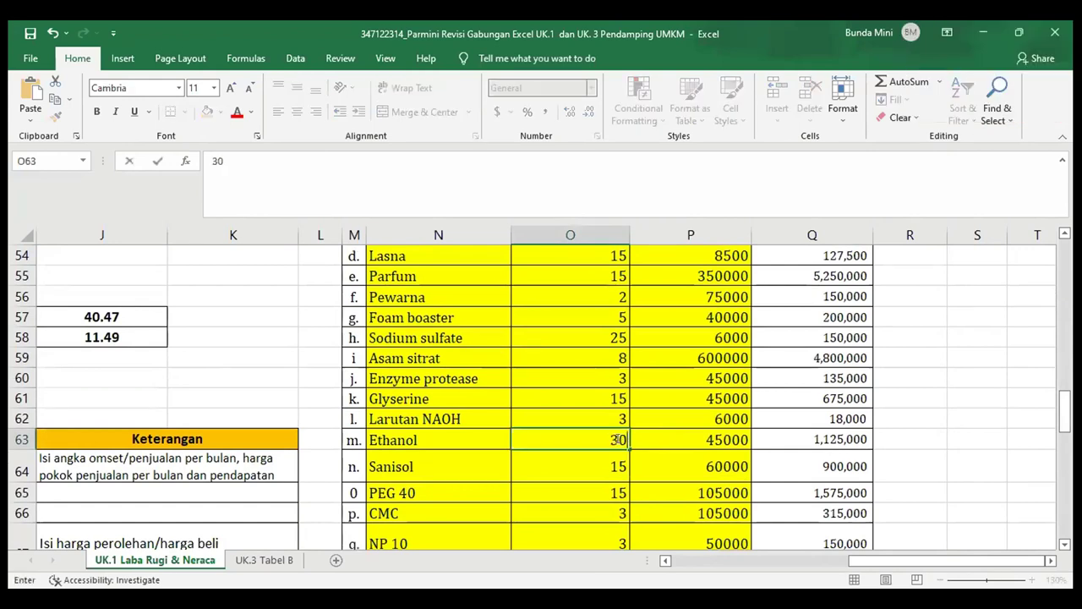
{"action": "key", "text": "Return"}
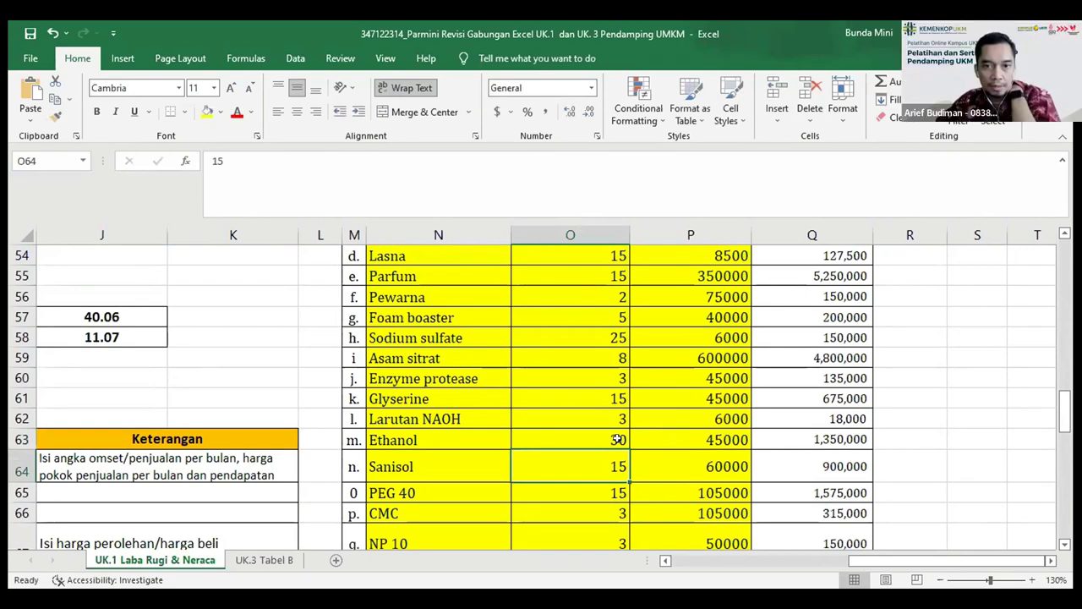
Set the PEG 40 volume to 20 in the Bahan Baku Utama table
{"action": "left_click", "coordinate": [614, 492]}
{"action": "type", "text": "20"}
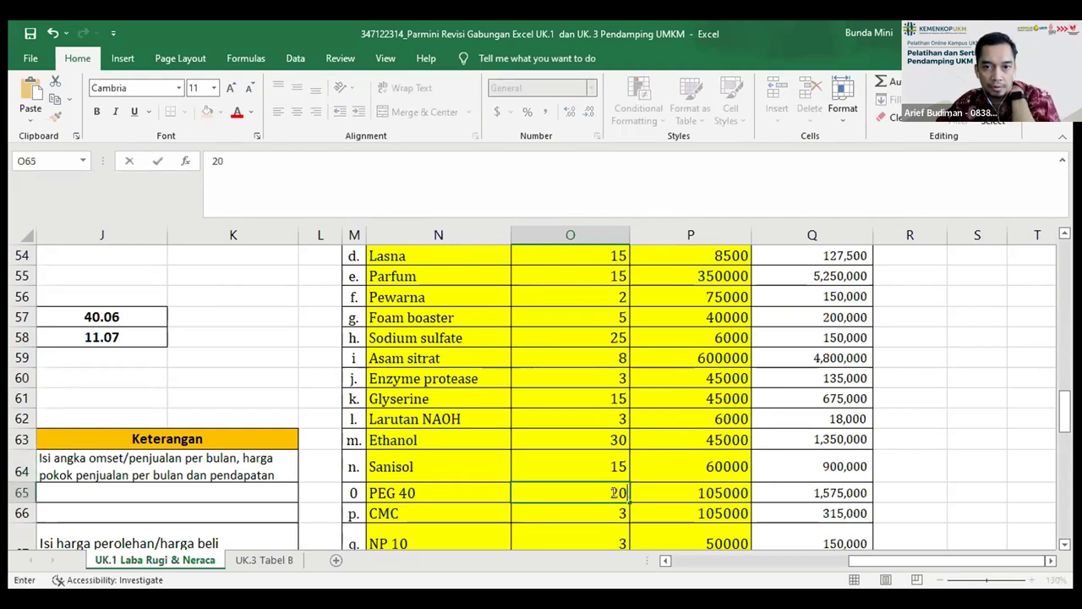
{"action": "key", "text": "Return"}
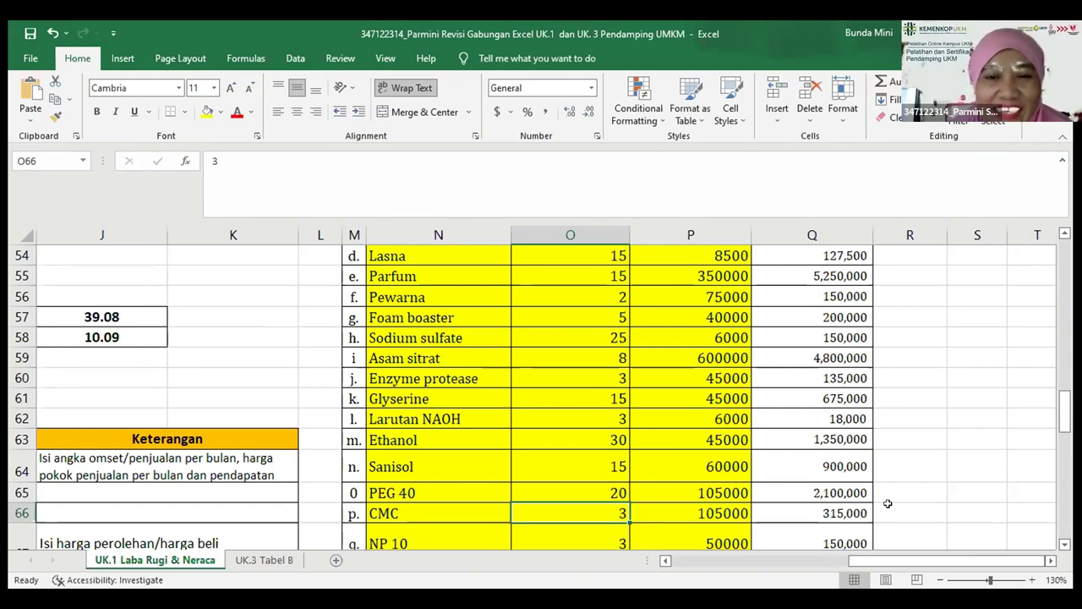
Review the net profit rows of the income statement and the asset figures in the balance sheet
{"action": "left_click_drag", "start_coordinate": [894, 564], "coordinate": [774, 566]}
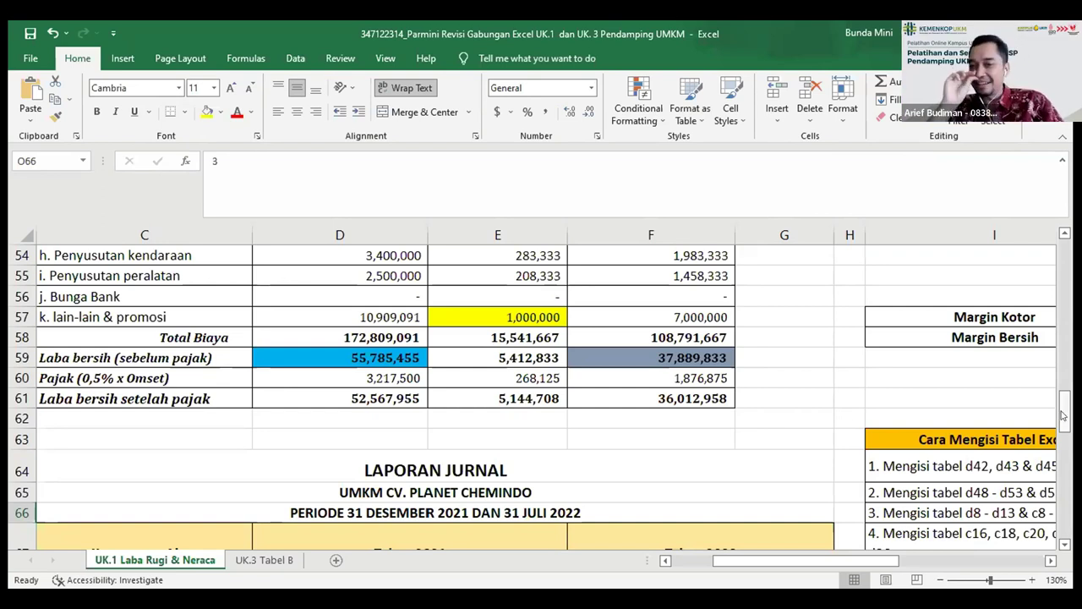
{"action": "left_click_drag", "start_coordinate": [1064, 414], "coordinate": [1064, 273]}
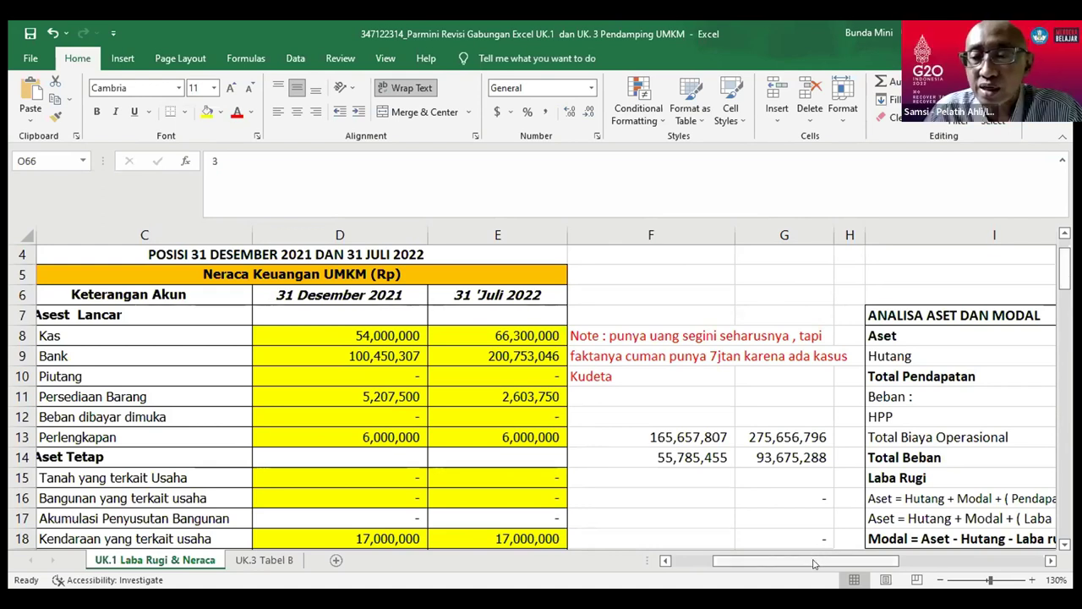
Set the Sabun Cuci Piring volume to 200 units in the Pemasaran/Penjualan table
{"action": "left_click_drag", "start_coordinate": [814, 563], "coordinate": [976, 551]}
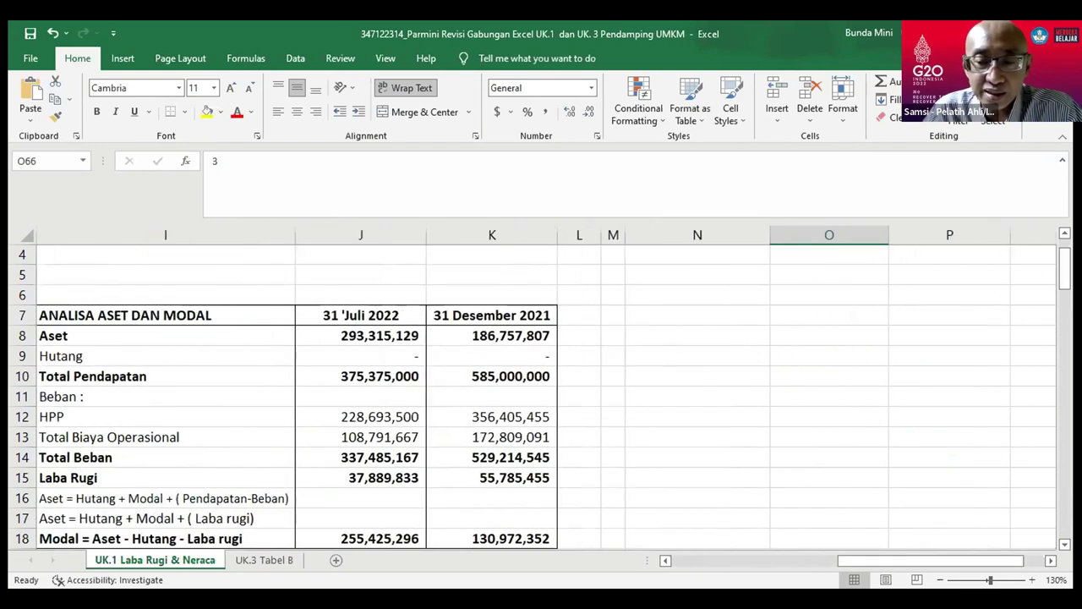
{"action": "left_click_drag", "start_coordinate": [1065, 275], "coordinate": [1048, 389]}
{"action": "left_click", "coordinate": [1049, 562]}
{"action": "left_click_drag", "start_coordinate": [976, 563], "coordinate": [956, 562]}
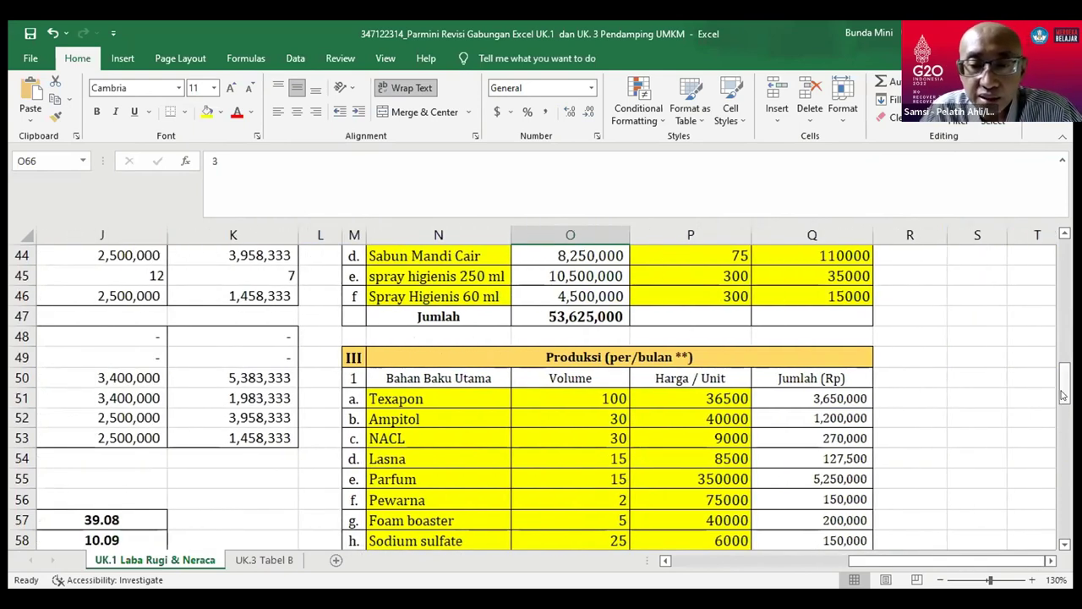
{"action": "left_click_drag", "start_coordinate": [1064, 377], "coordinate": [1062, 348]}
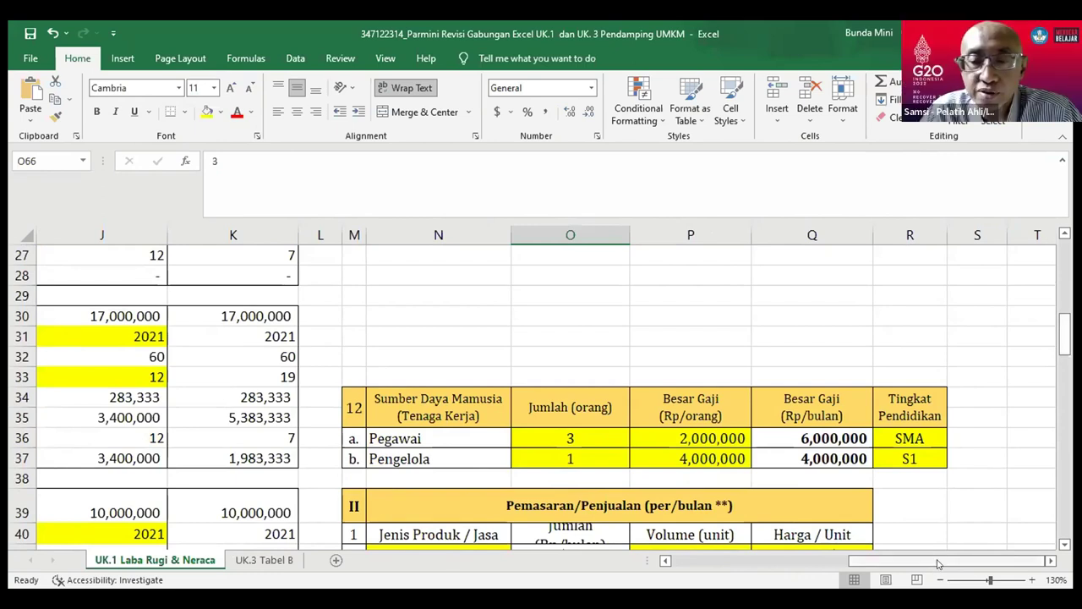
{"action": "left_click_drag", "start_coordinate": [1065, 333], "coordinate": [1065, 355]}
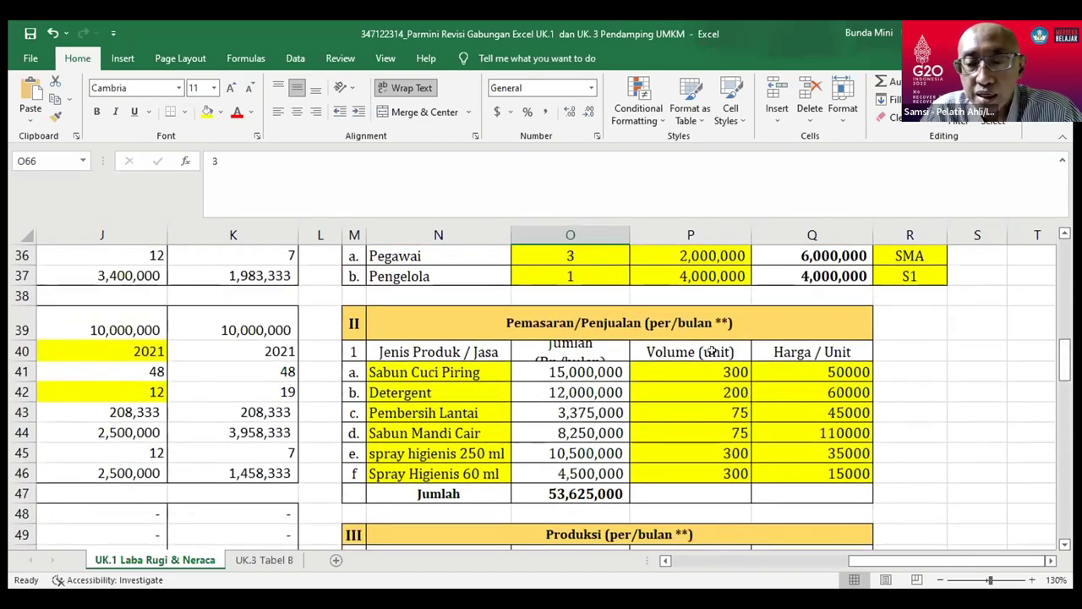
{"action": "left_click", "coordinate": [704, 369]}
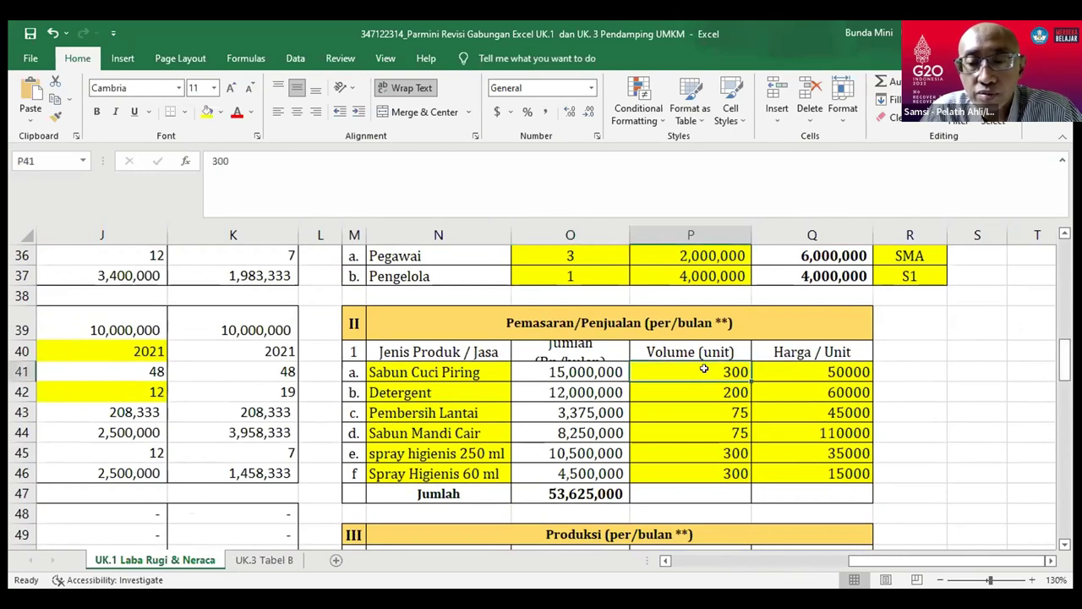
{"action": "type", "text": "200"}
{"action": "key", "text": "Return"}
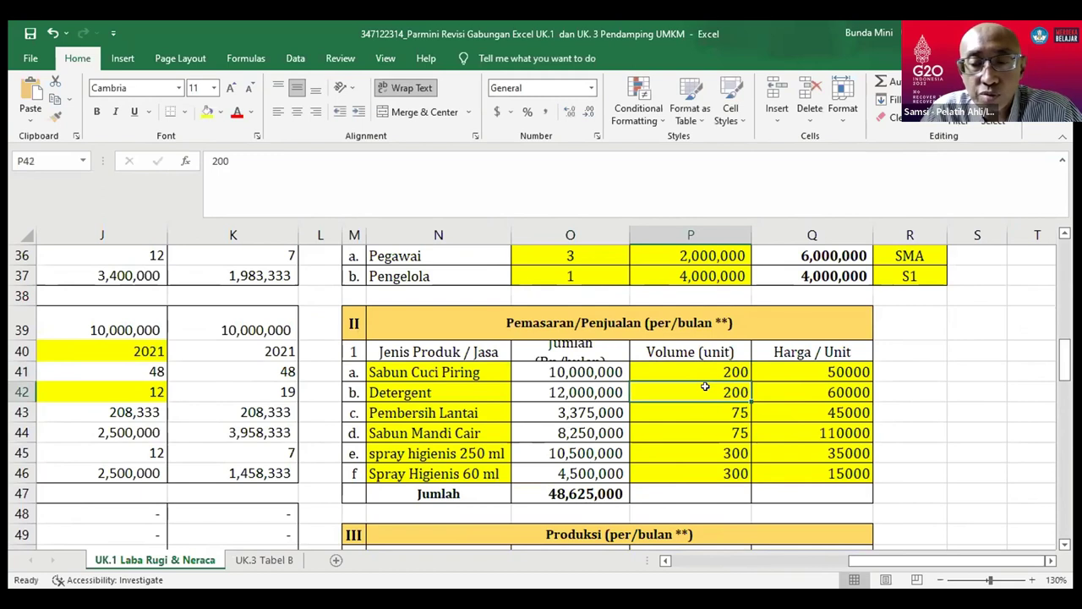
Set the Detergent volume to 150 units in the Pemasaran/Penjualan table
{"action": "type", "text": "159"}
{"action": "key", "text": "BackSpace"}
{"action": "type", "text": "0"}
{"action": "key", "text": "Return"}
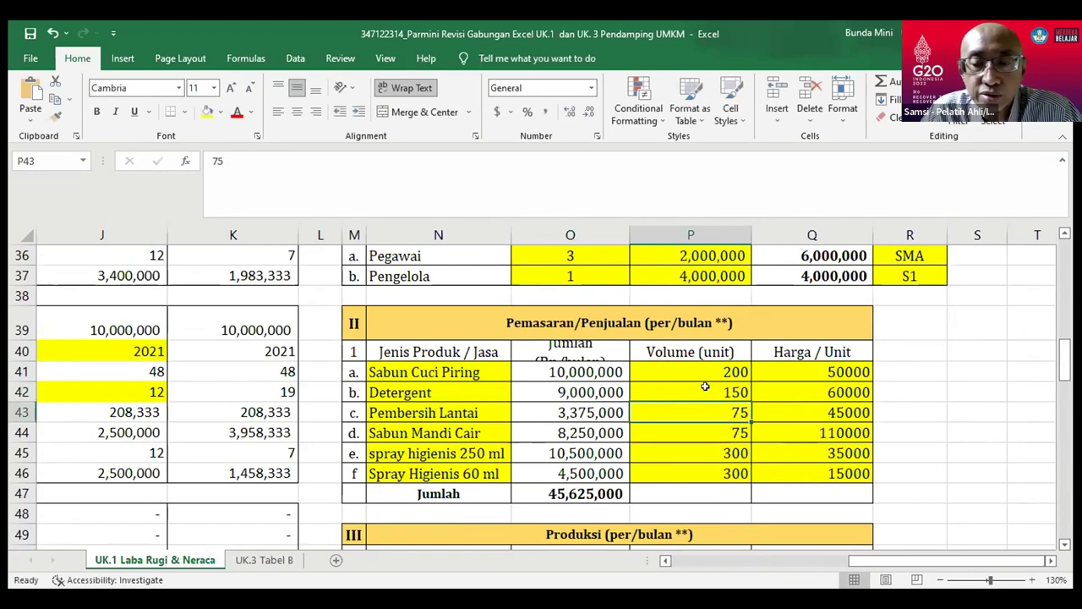
Set the sales volumes of spray higienis 250 ml and Spray Higienis 60 ml to 200 units each
{"action": "left_click", "coordinate": [712, 451]}
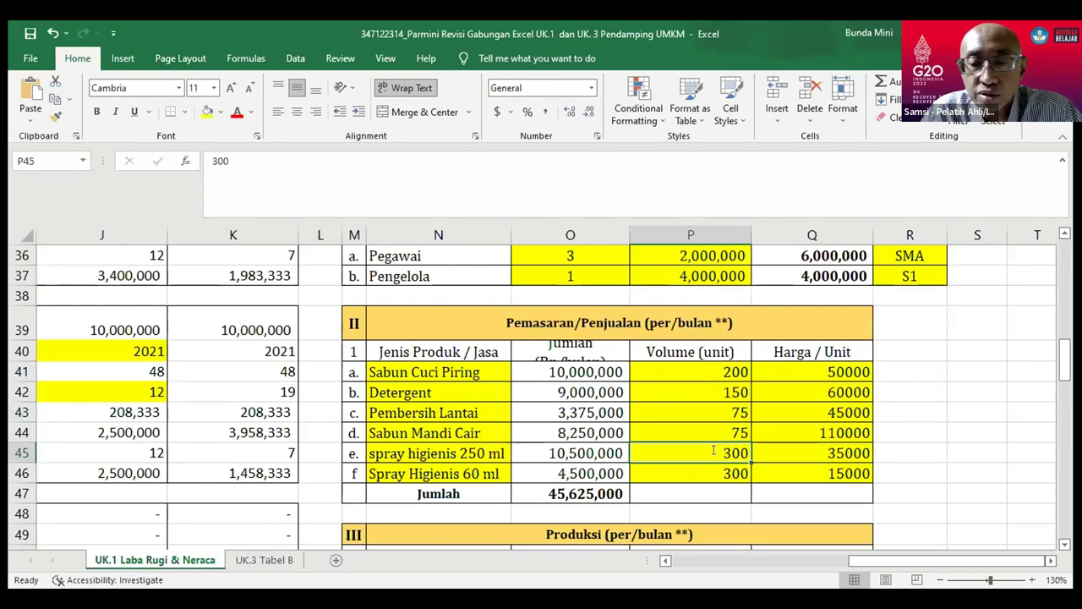
{"action": "type", "text": "200"}
{"action": "key", "text": "Return"}
{"action": "type", "text": "200"}
{"action": "key", "text": "Return"}
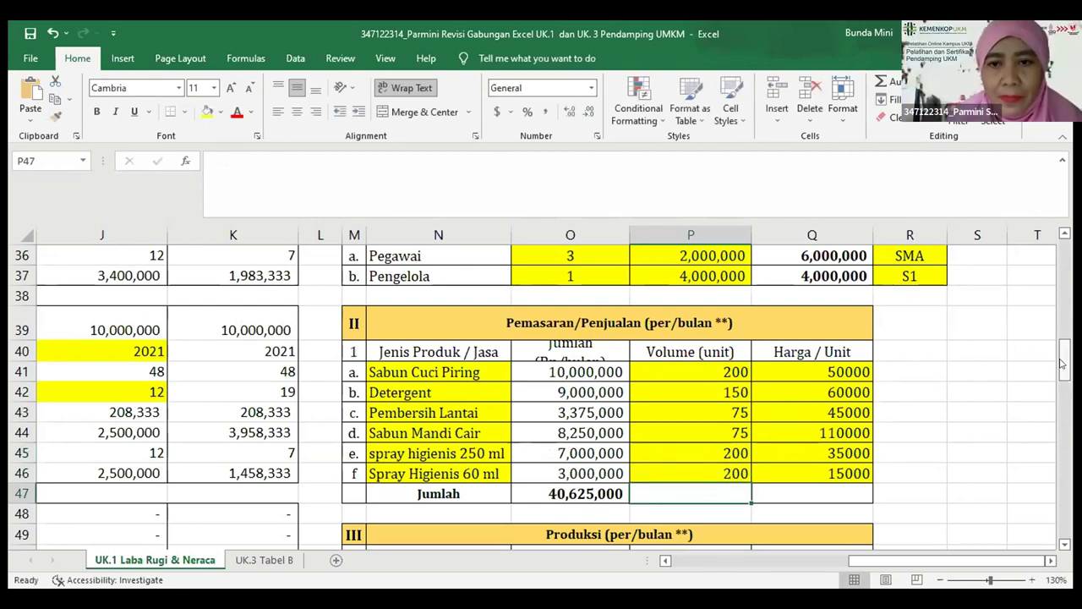
Set the volumes of Botol Kemasan 250 ml and Botol Kemasan 60 ml to 200 each in the Bahan Penolong table
{"action": "left_click_drag", "start_coordinate": [1063, 375], "coordinate": [712, 468]}
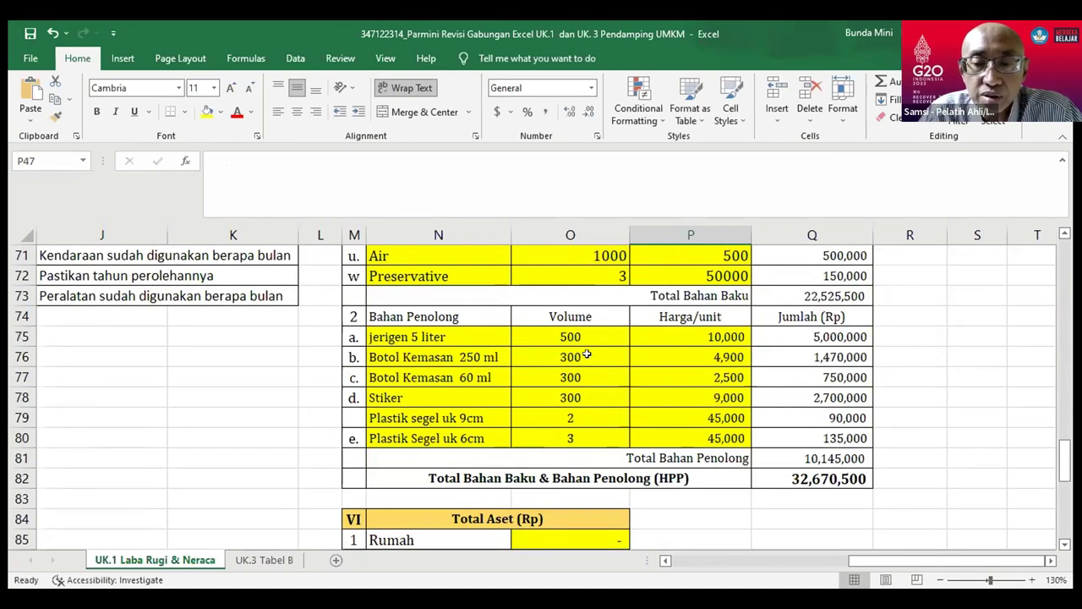
{"action": "left_click", "coordinate": [587, 356]}
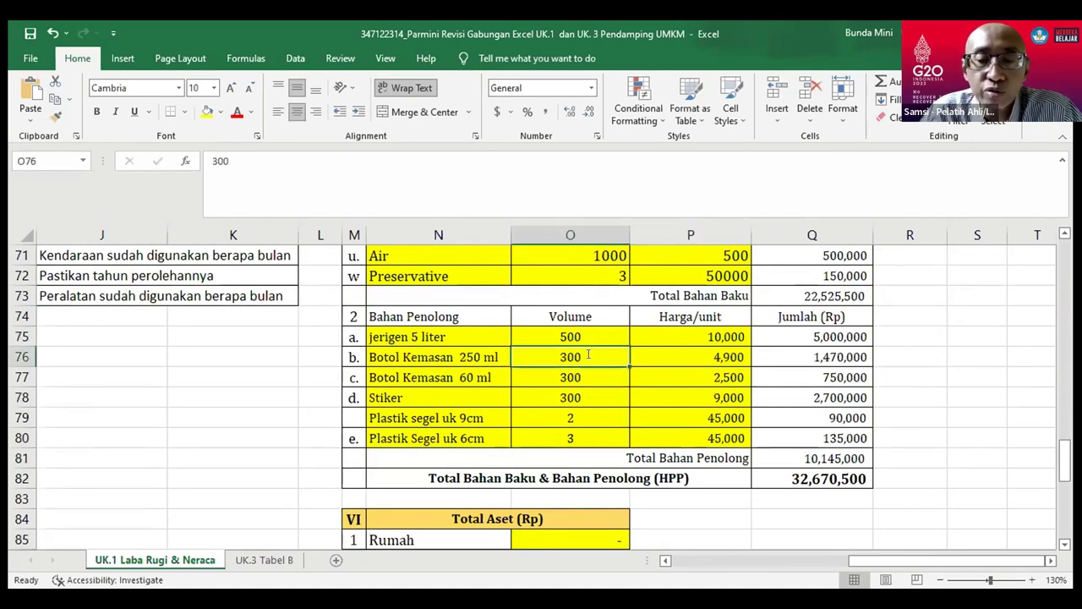
{"action": "type", "text": "200"}
{"action": "key", "text": "Return"}
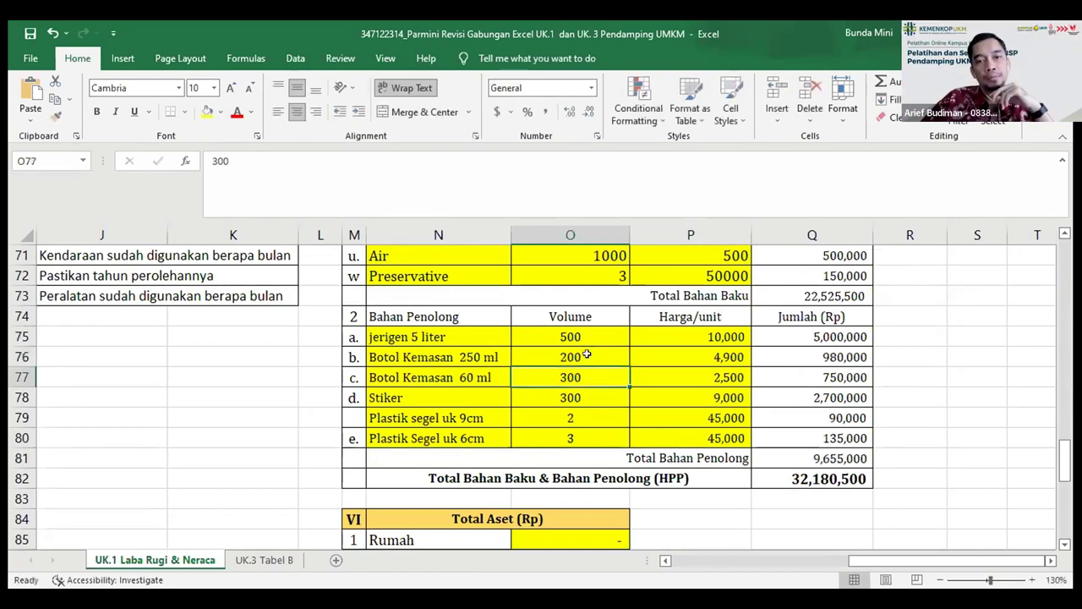
{"action": "type", "text": "2"}
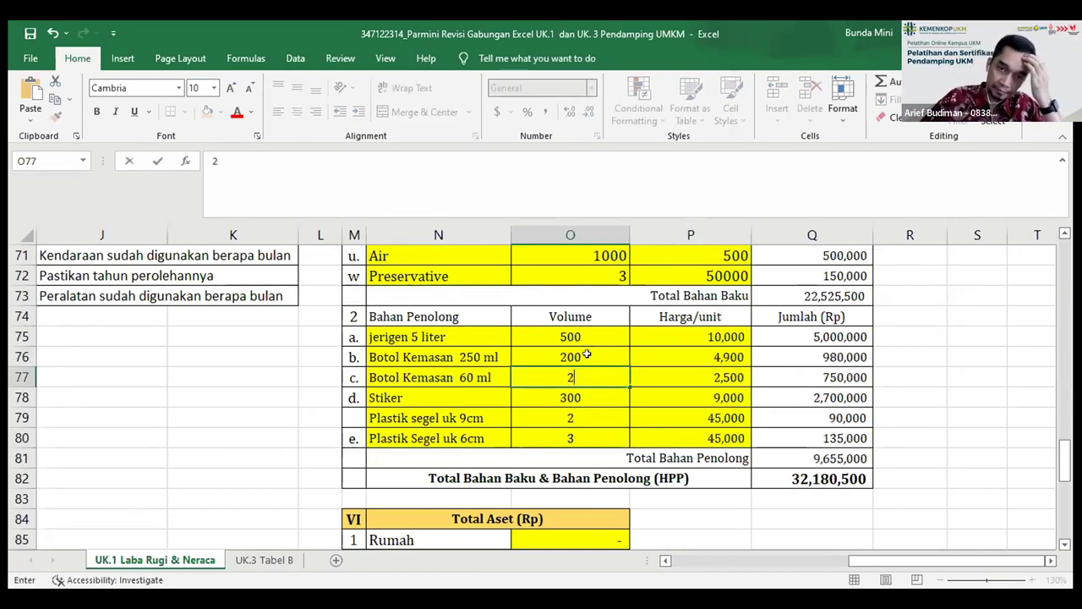
{"action": "type", "text": "00"}
{"action": "key", "text": "Return"}
Build a formula for the jerigen 5 liter volume that adds the sales volumes in P41, P42, P43 and P44
{"action": "key", "text": "Up"}
{"action": "key", "text": "Up"}
{"action": "key", "text": "Up"}
{"action": "left_click_drag", "start_coordinate": [1065, 468], "coordinate": [1064, 386]}
{"action": "left_click_drag", "start_coordinate": [1063, 380], "coordinate": [1061, 372]}
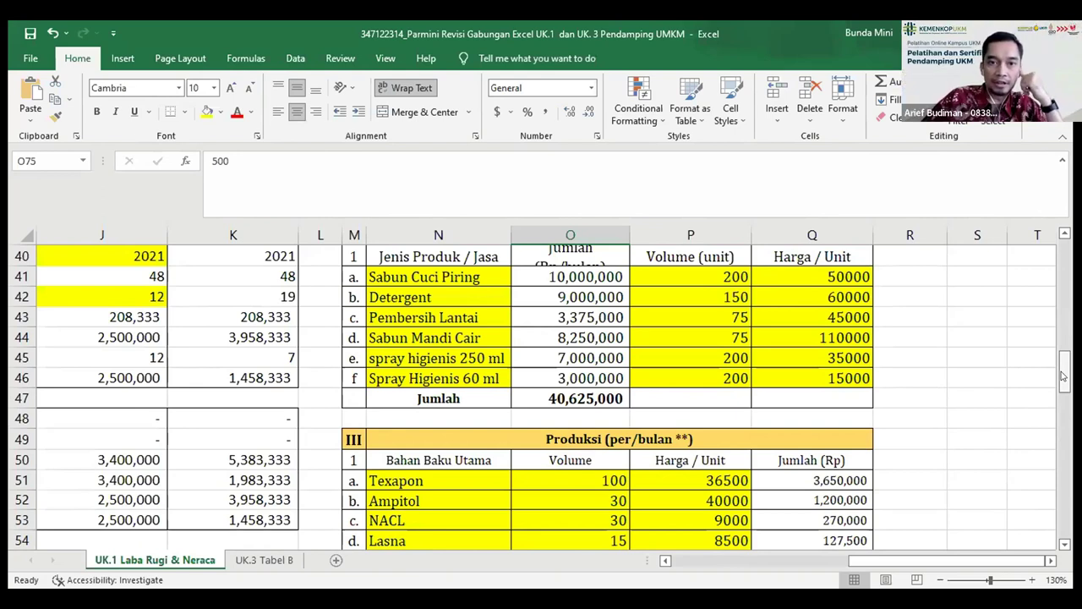
{"action": "left_click", "coordinate": [1064, 464]}
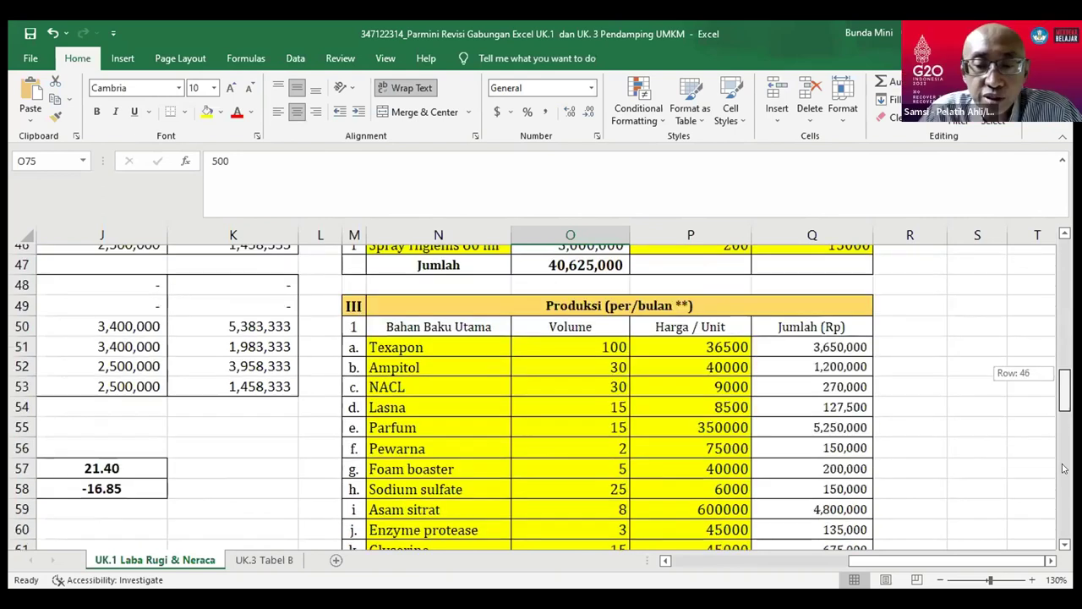
{"action": "scroll", "coordinate": [604, 378], "scroll_direction": "up", "scroll_amount": 1}
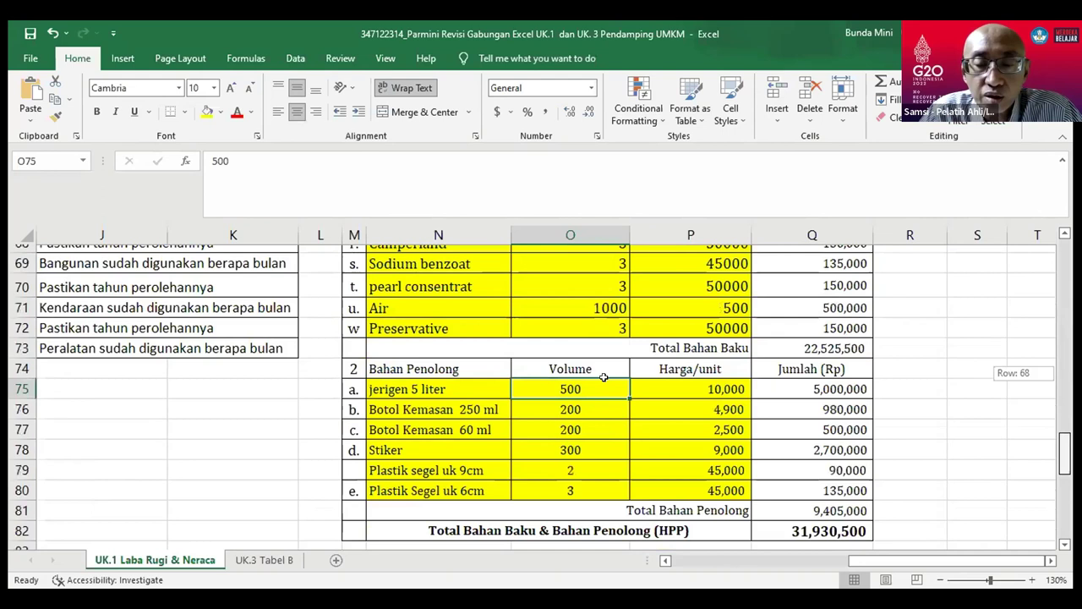
{"action": "type", "text": "="}
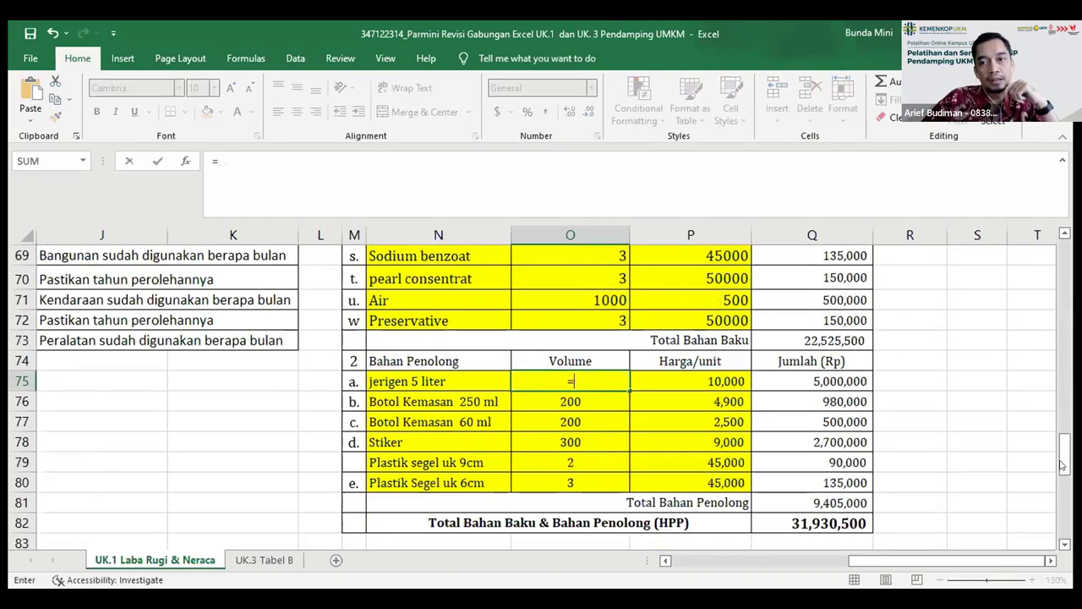
{"action": "left_click_drag", "start_coordinate": [1063, 448], "coordinate": [899, 354]}
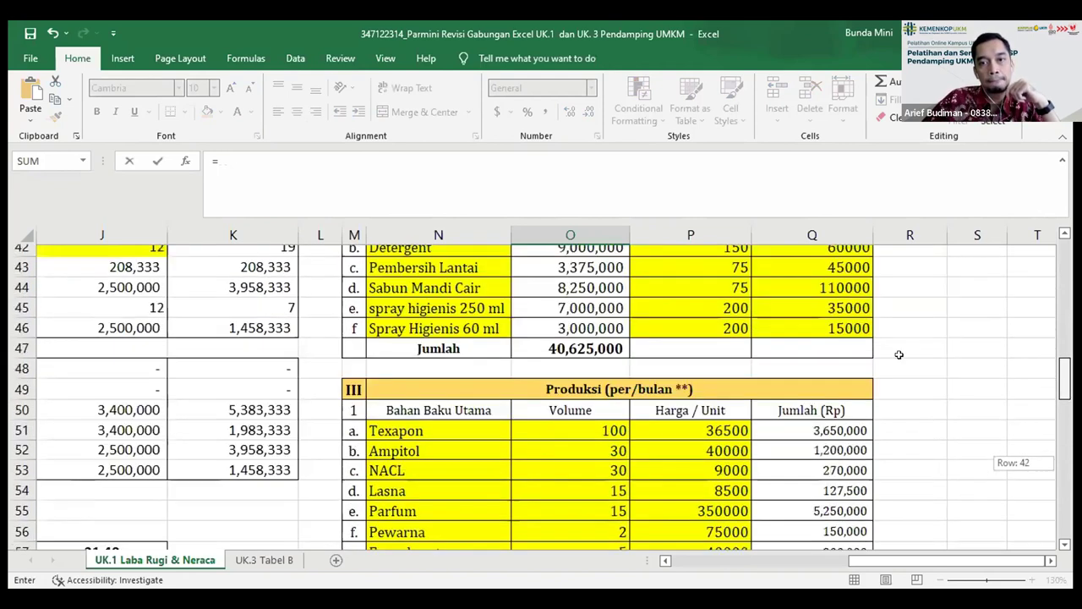
{"action": "scroll", "coordinate": [738, 342], "scroll_direction": "up", "scroll_amount": 2}
{"action": "left_click", "coordinate": [738, 348]}
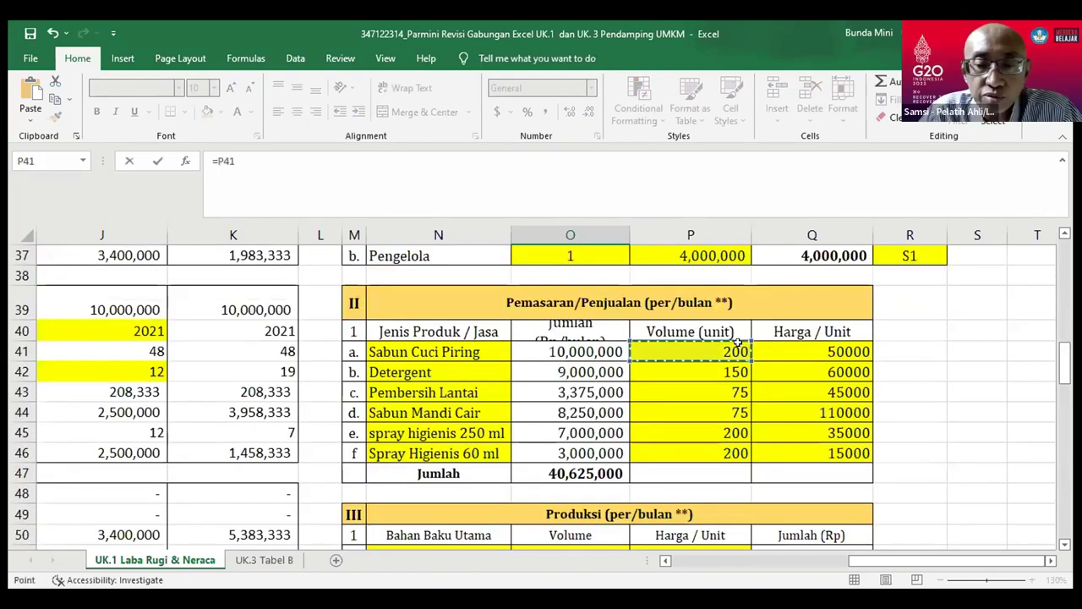
{"action": "type", "text": "+"}
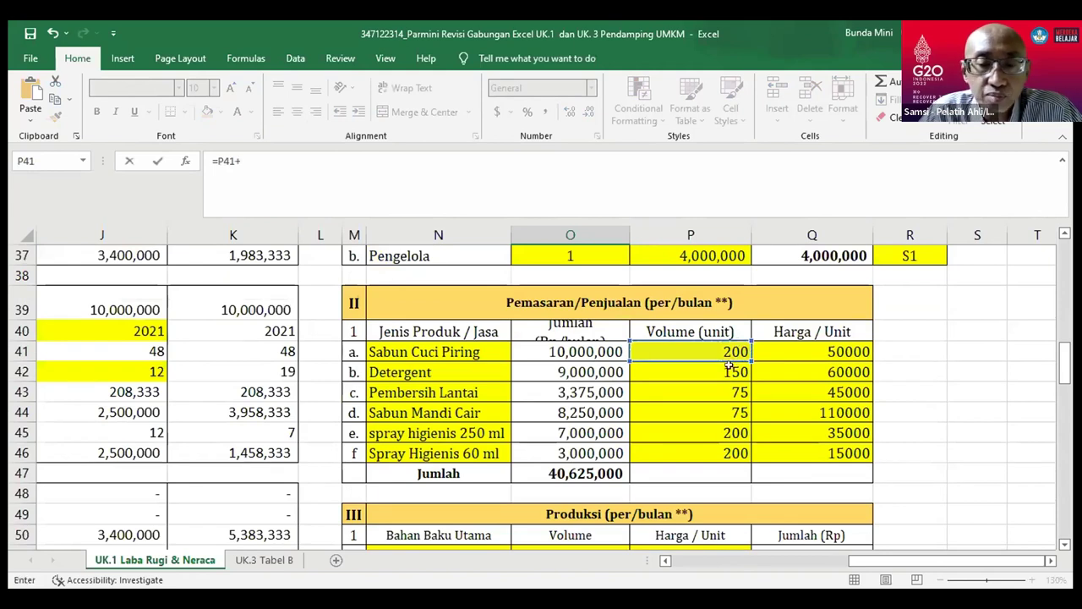
{"action": "left_click", "coordinate": [729, 366]}
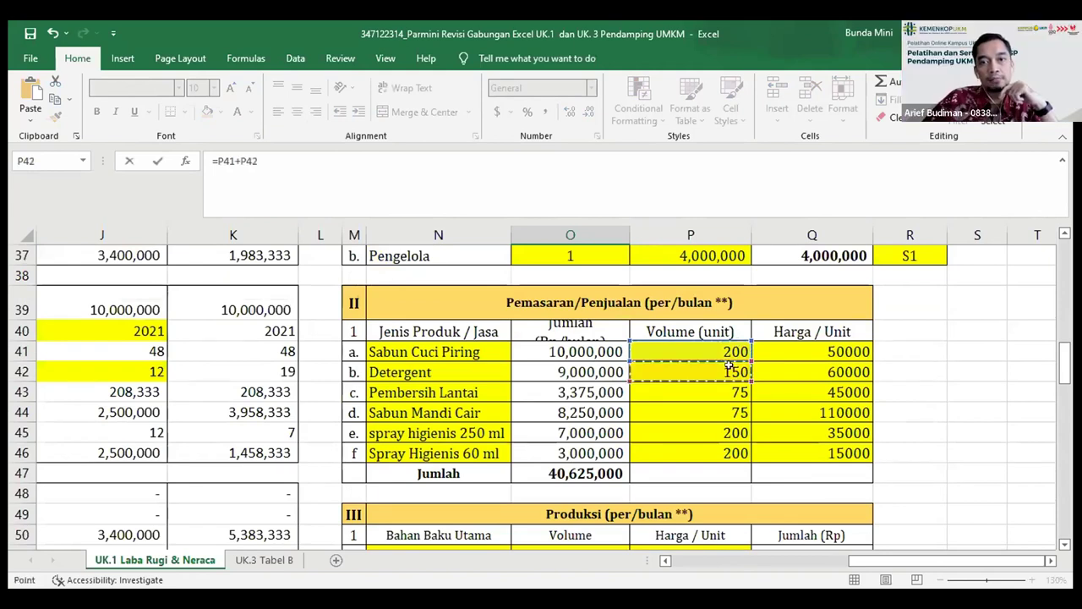
{"action": "type", "text": "+"}
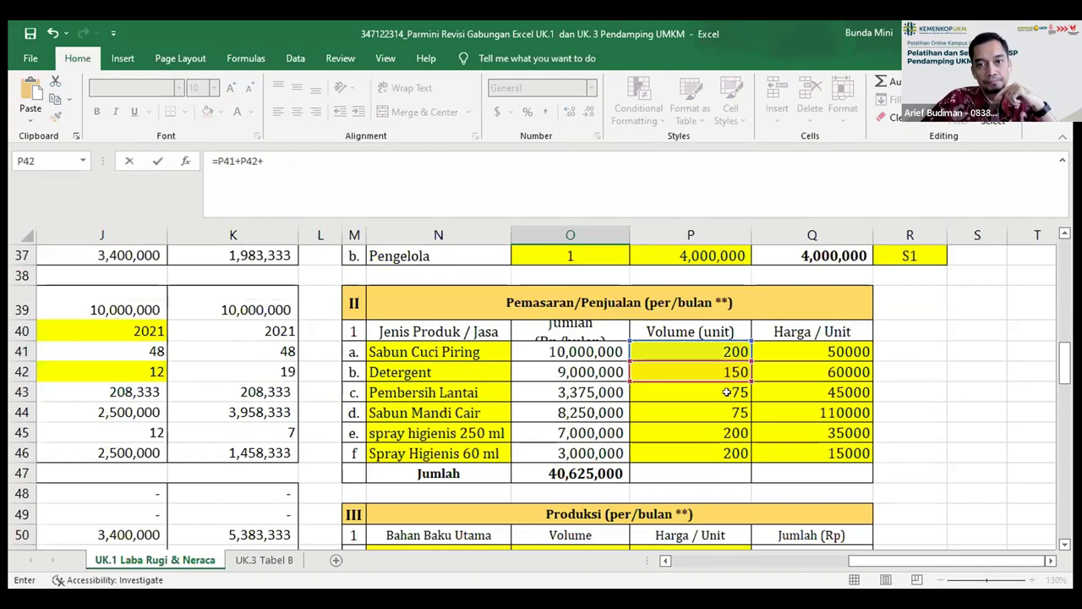
{"action": "left_click", "coordinate": [726, 392]}
{"action": "type", "text": "+"}
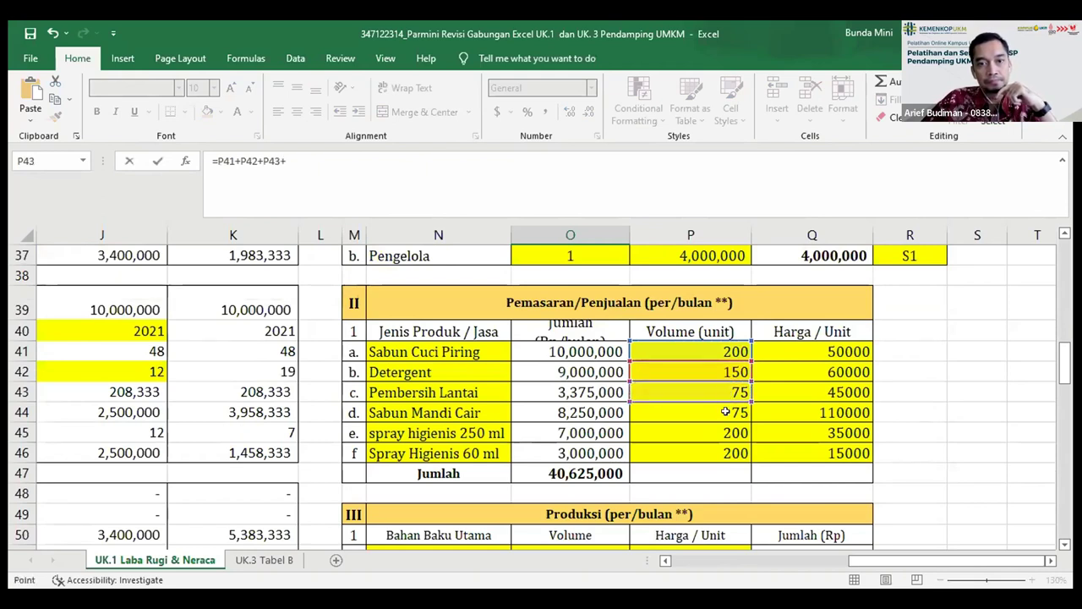
{"action": "left_click", "coordinate": [725, 411]}
{"action": "type", "text": "+"}
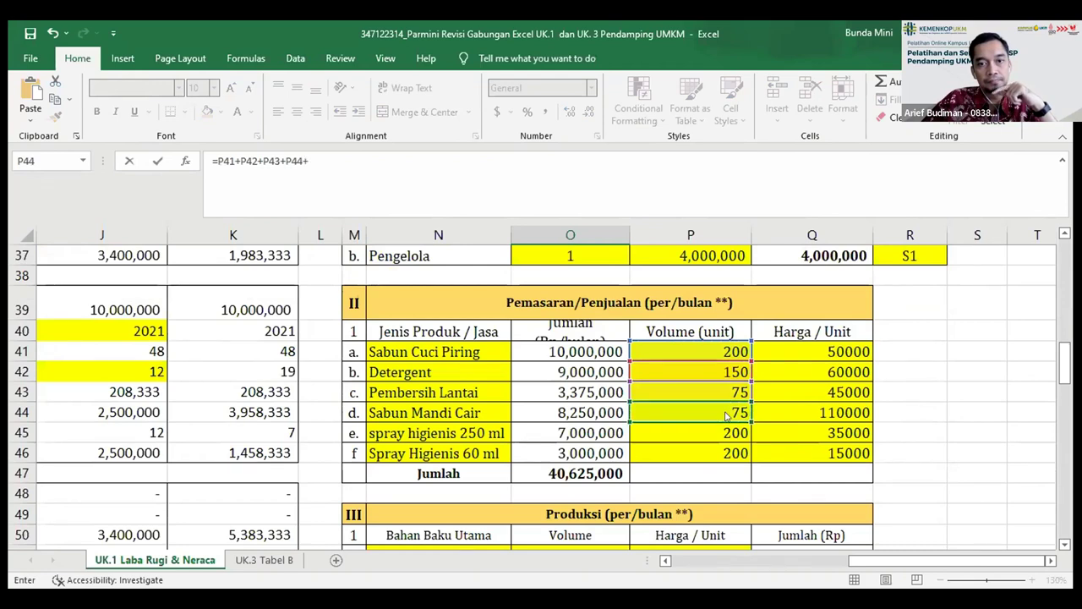
{"action": "key", "text": "Return"}
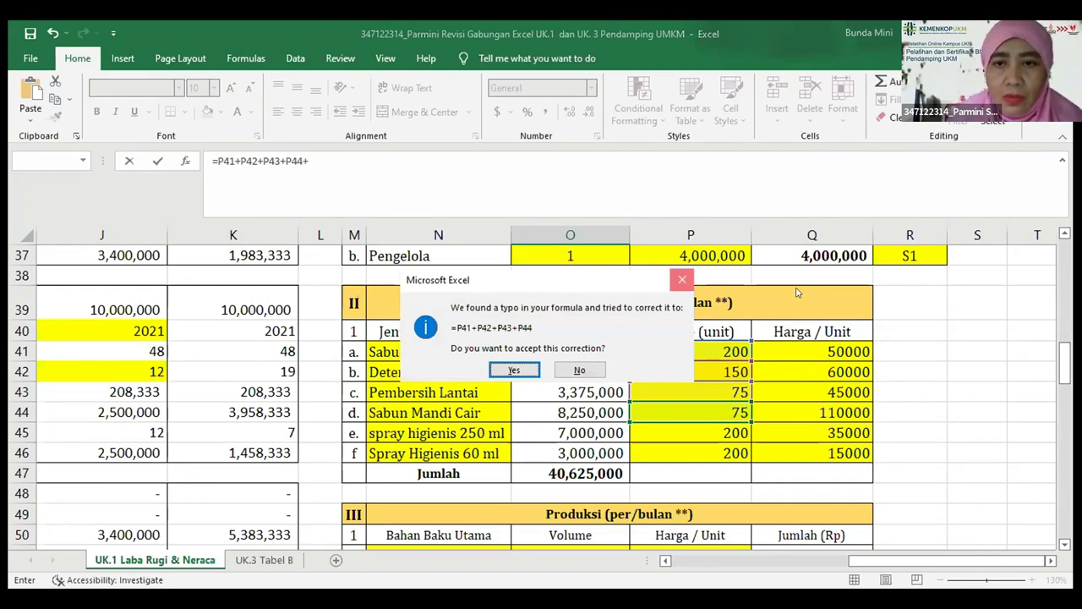
{"action": "key", "text": "Escape"}
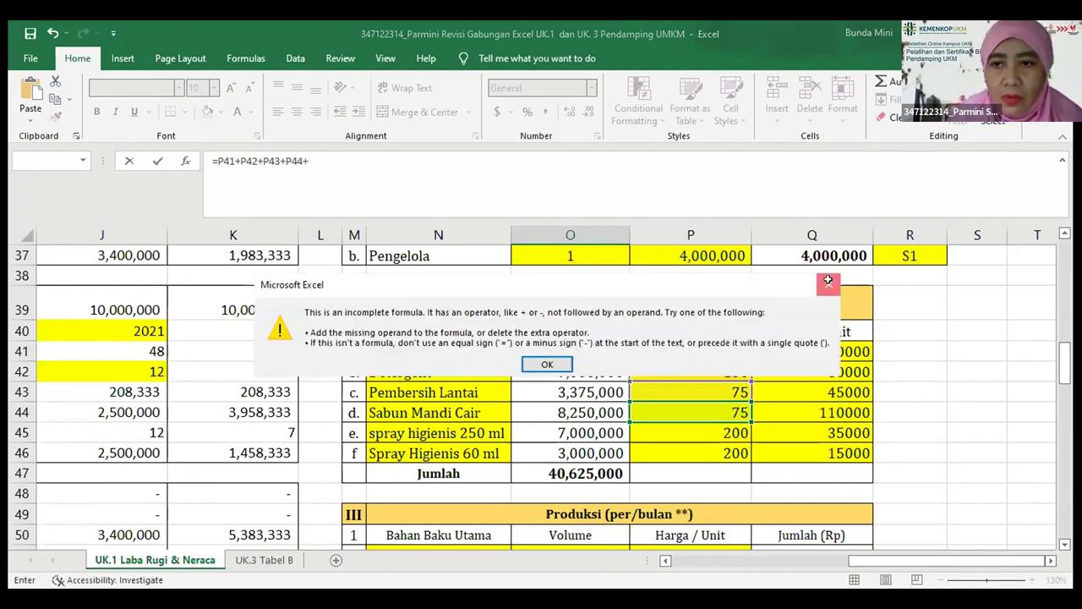
{"action": "key", "text": "Escape"}
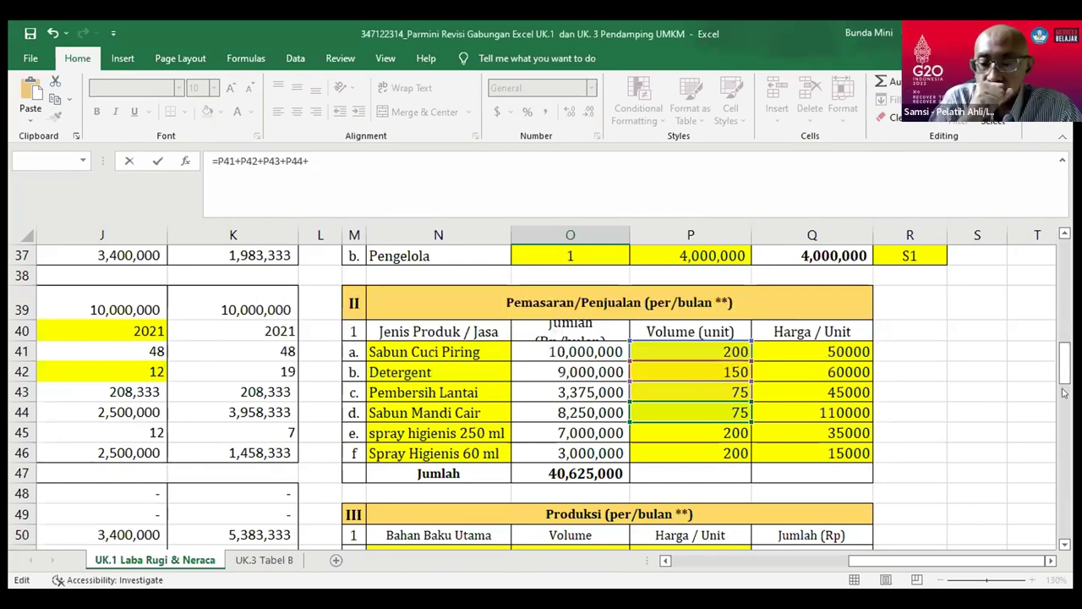
Remove the trailing plus sign from the jerigen 5 liter volume formula and enter it as =P41+P42+P43+P44
{"action": "left_click_drag", "start_coordinate": [1063, 420], "coordinate": [1062, 469]}
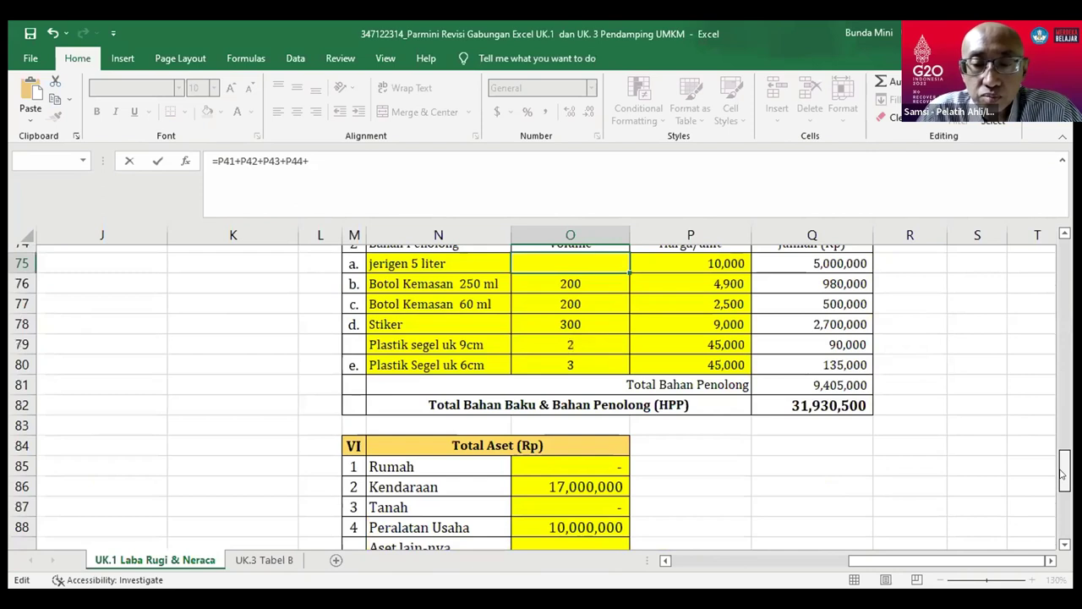
{"action": "scroll", "coordinate": [644, 402], "scroll_direction": "up", "scroll_amount": 1}
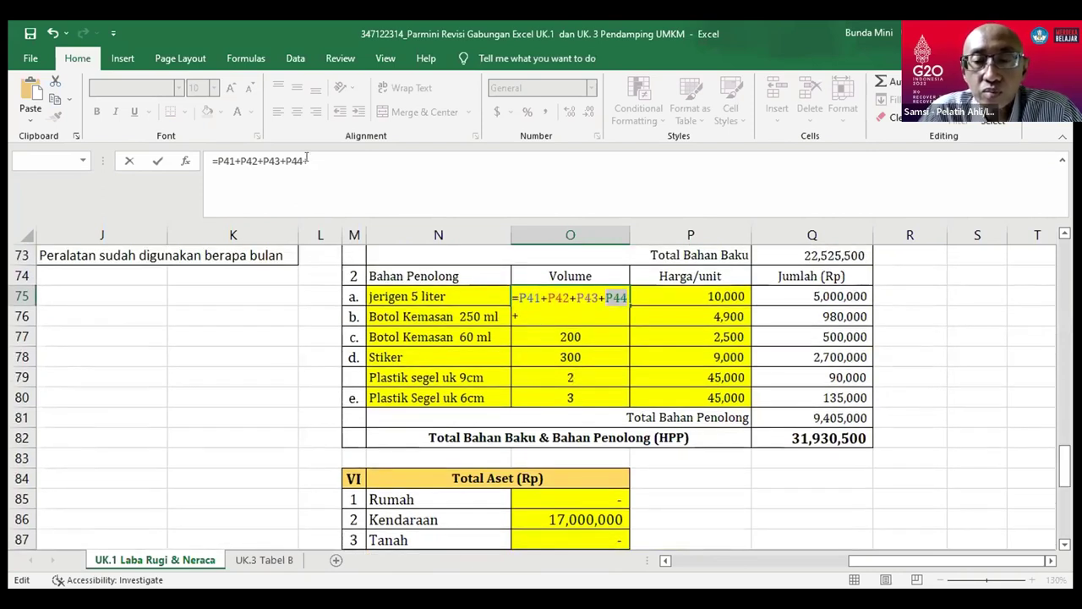
{"action": "key", "text": "BackSpace"}
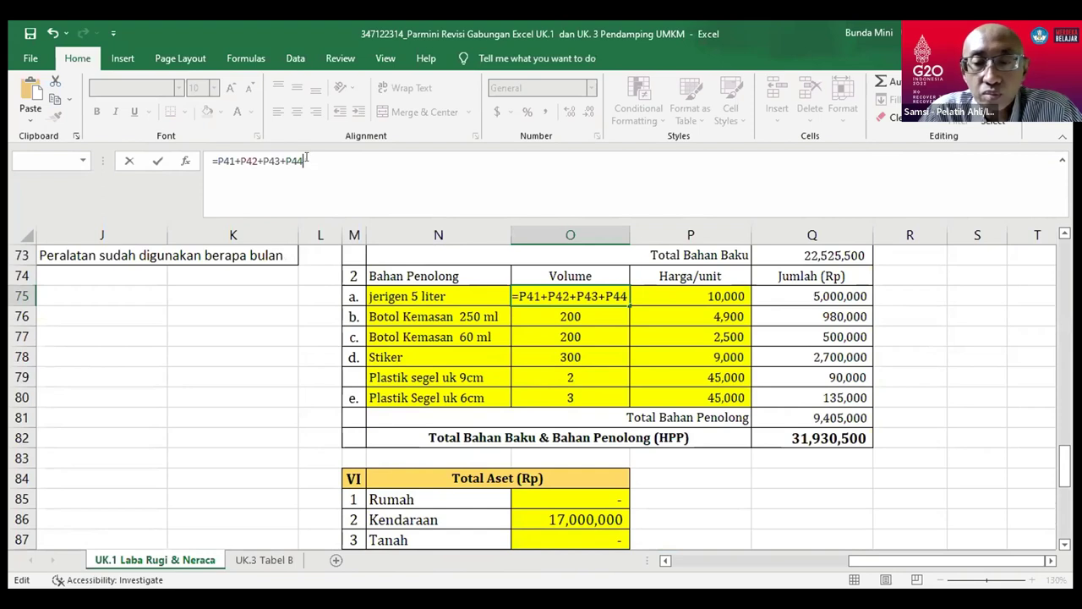
{"action": "key", "text": "Return"}
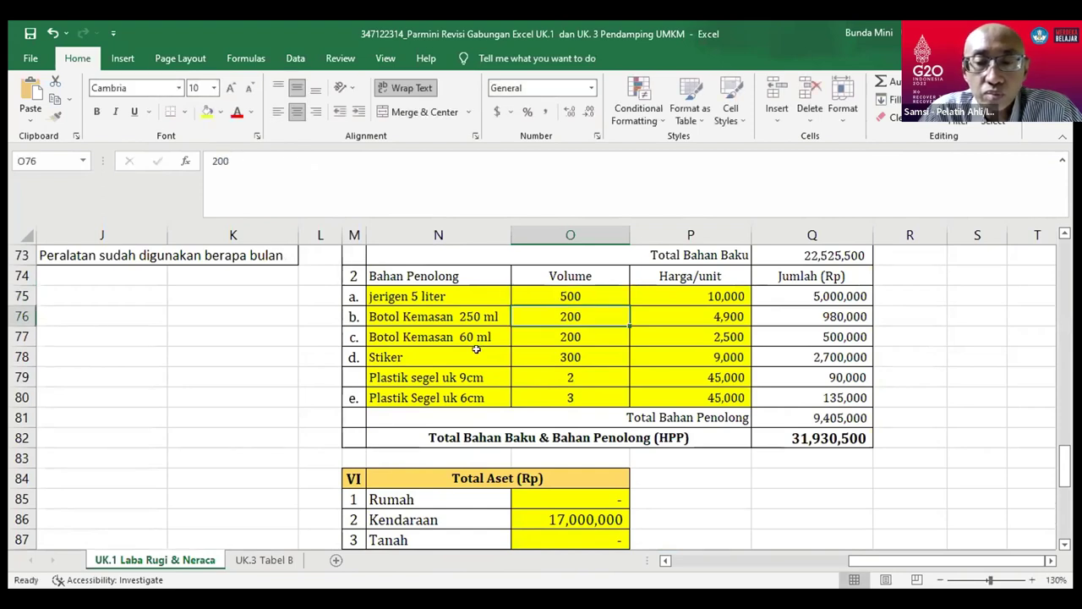
Link the Stiker volume to the jerigen 5 liter volume in the Bahan Penolong table
{"action": "left_click", "coordinate": [574, 356]}
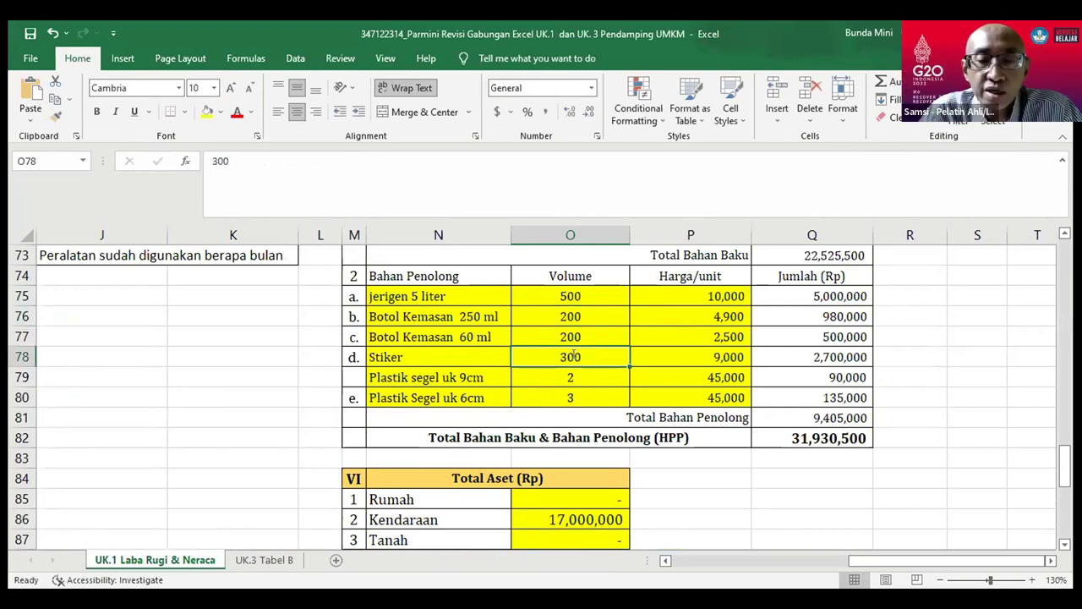
{"action": "type", "text": "="}
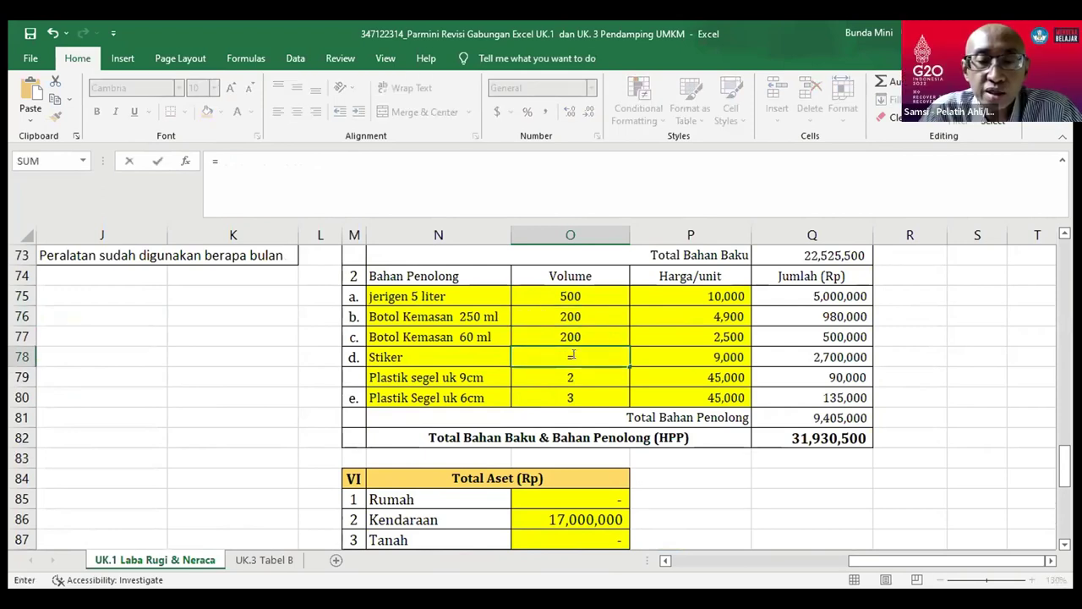
{"action": "left_click", "coordinate": [572, 295]}
{"action": "key", "text": "Return"}
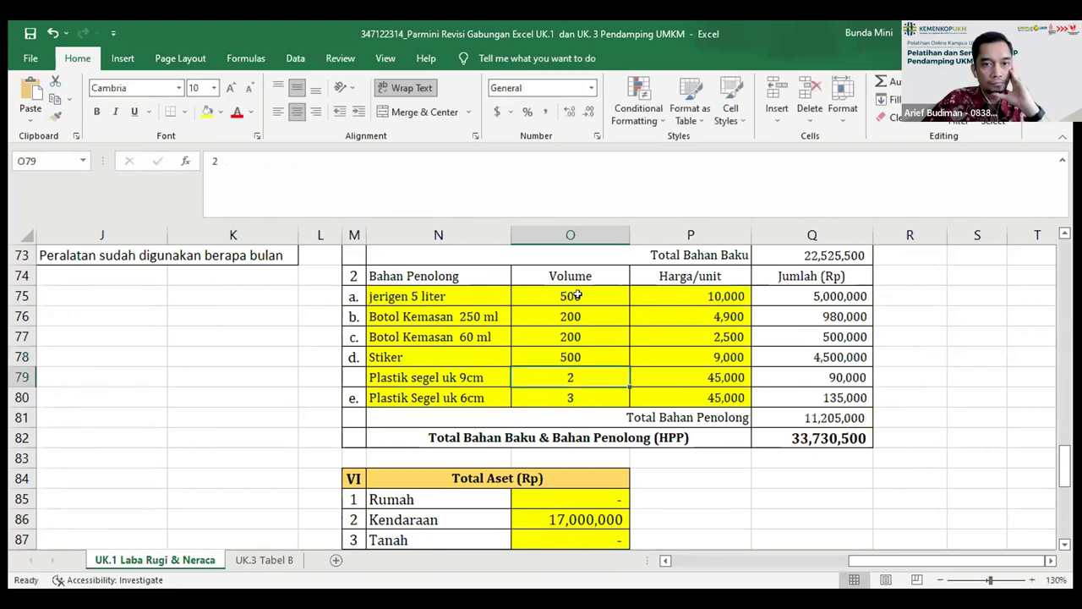
{"action": "left_click", "coordinate": [814, 475]}
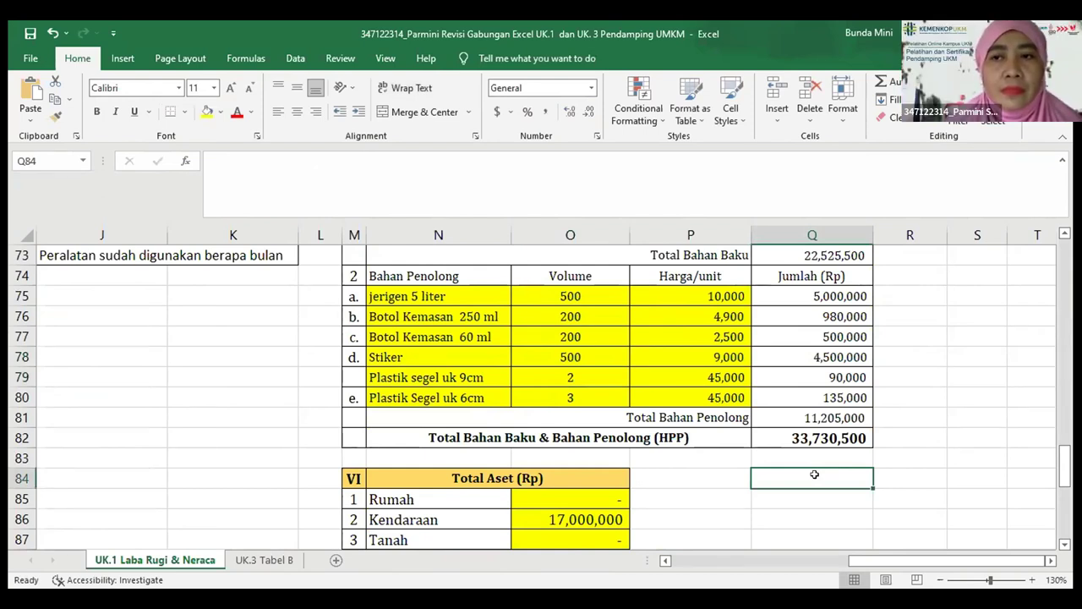
Save the workbook
{"action": "left_click_drag", "start_coordinate": [1063, 449], "coordinate": [1049, 361]}
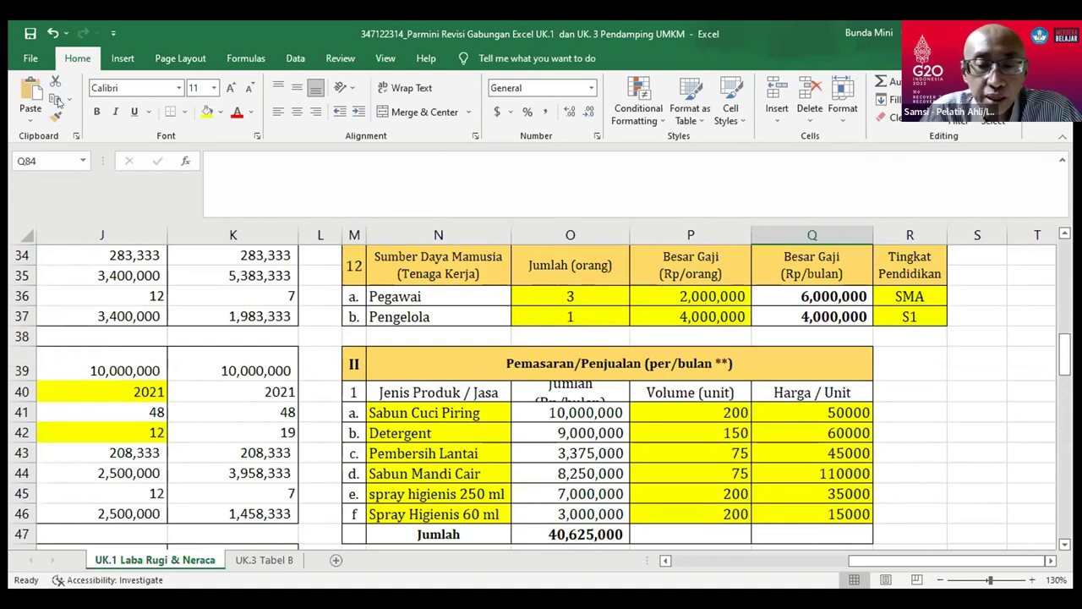
{"action": "left_click", "coordinate": [30, 34]}
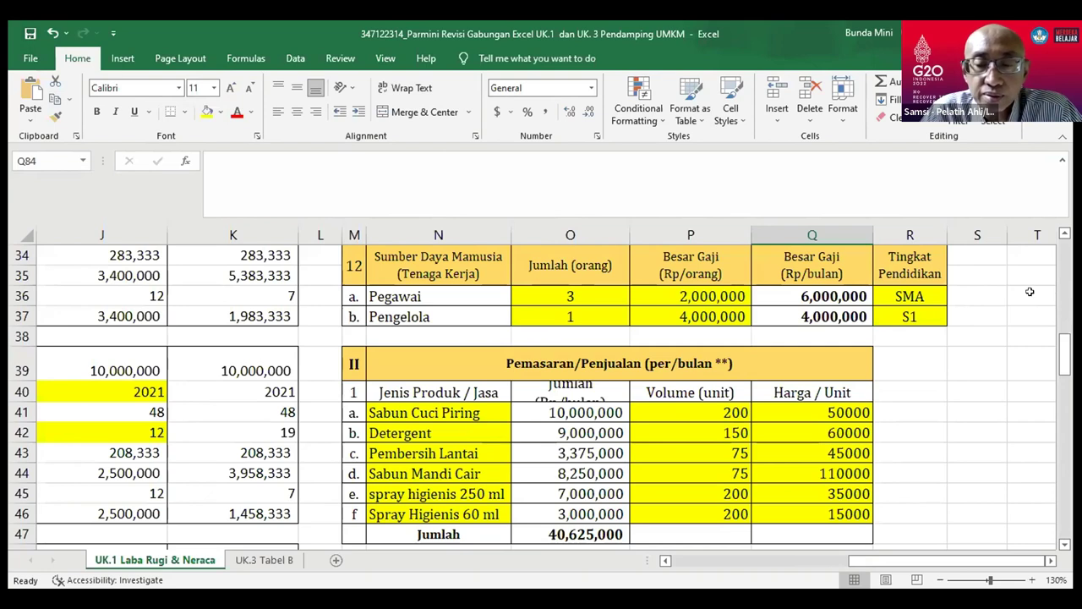
Set the volumes in the Bahan Baku Utama table to 70 for Texapon, 20 for Ampitol and 20 for NACL
{"action": "left_click_drag", "start_coordinate": [1064, 355], "coordinate": [1064, 410]}
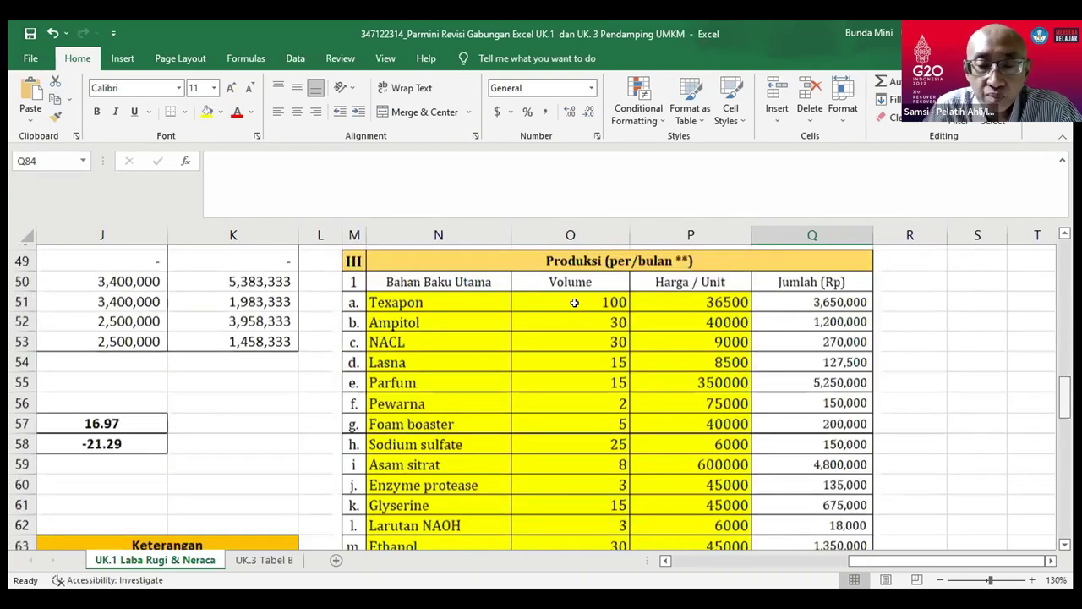
{"action": "scroll", "coordinate": [574, 302], "scroll_direction": "down", "scroll_amount": 1}
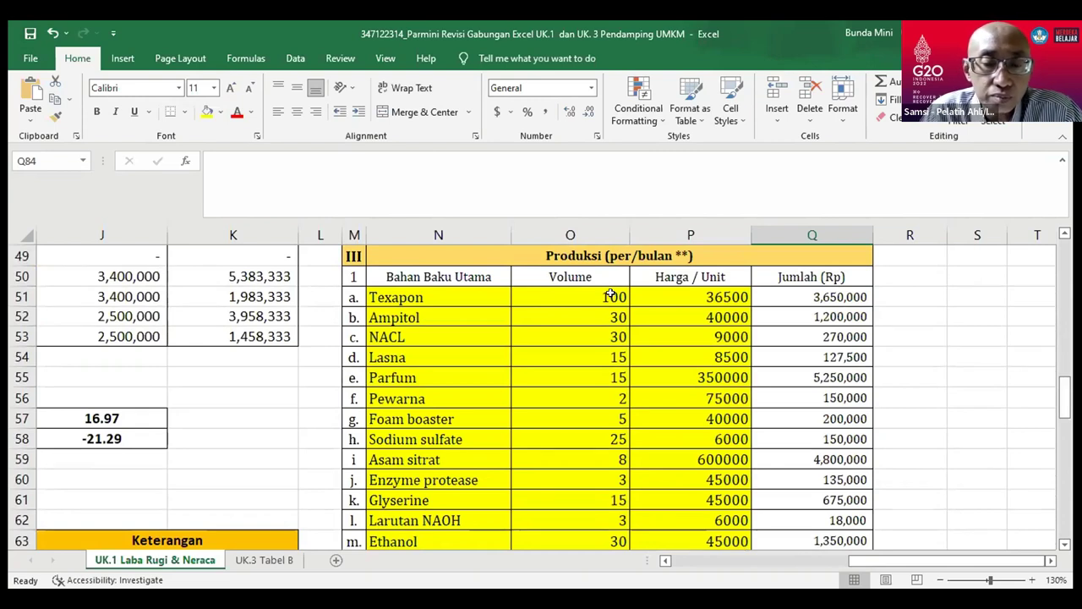
{"action": "left_click", "coordinate": [610, 294]}
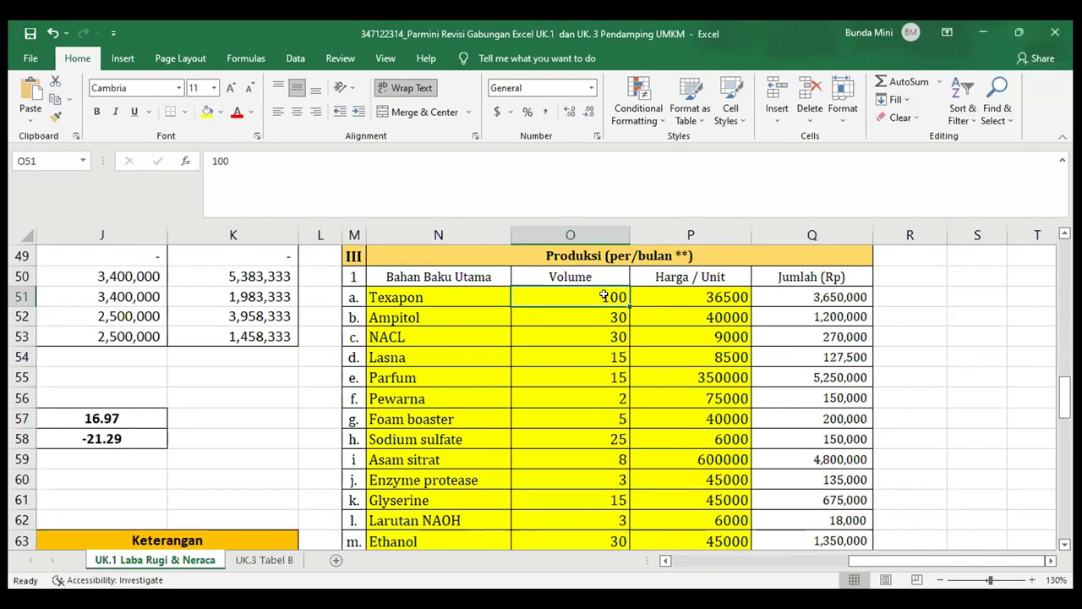
{"action": "type", "text": "70"}
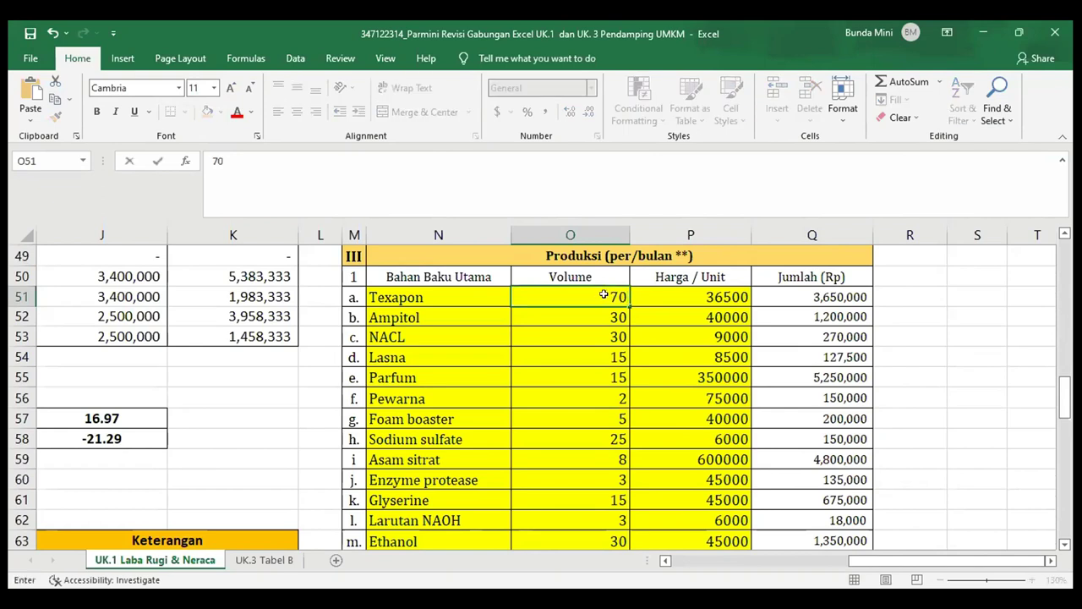
{"action": "key", "text": "Return"}
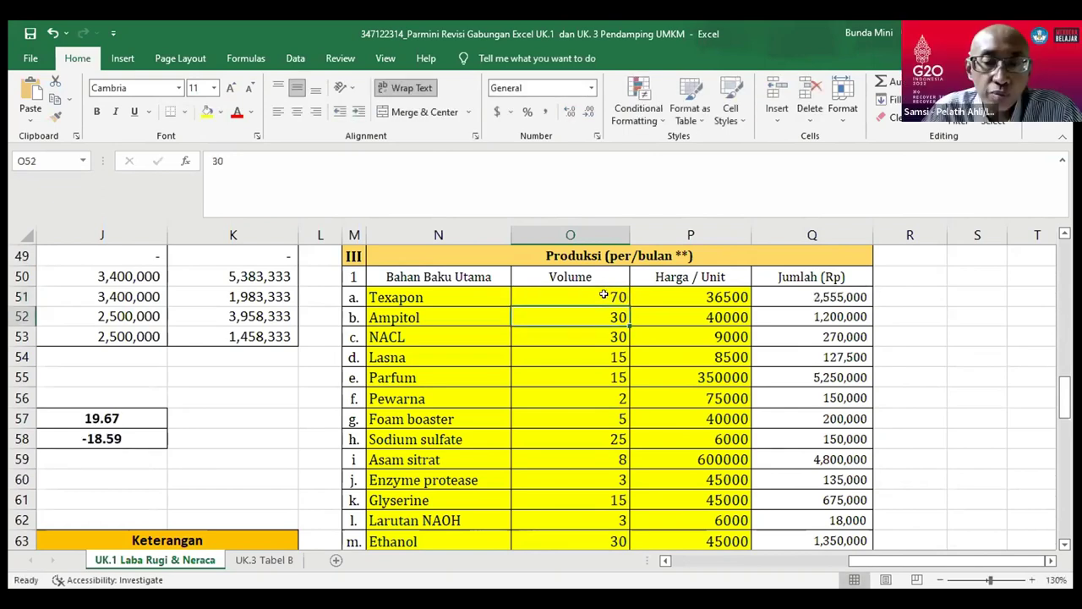
{"action": "type", "text": "20"}
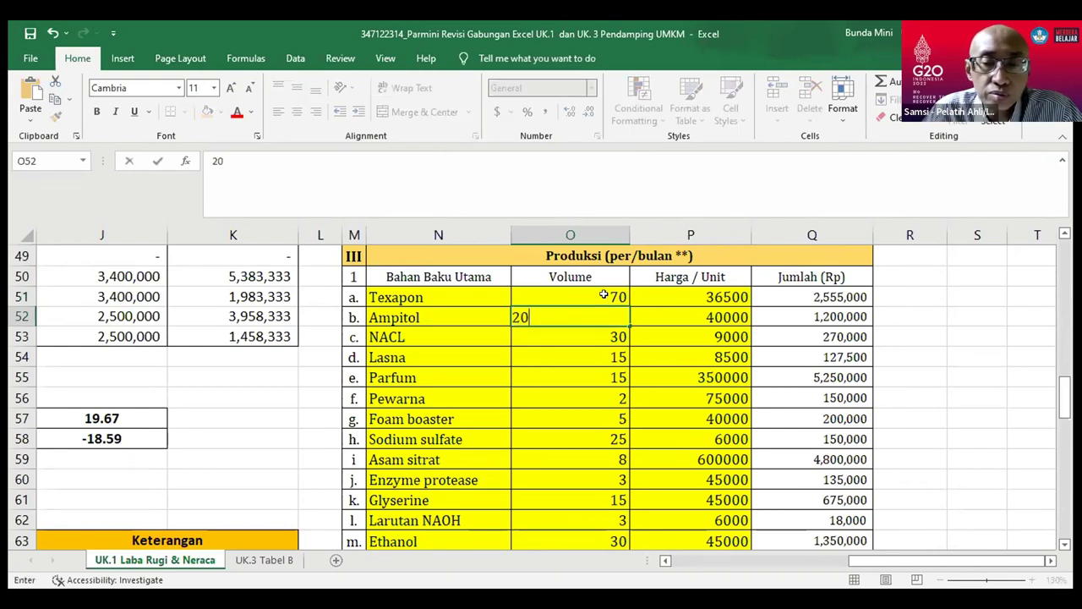
{"action": "key", "text": "Return"}
{"action": "type", "text": "20"}
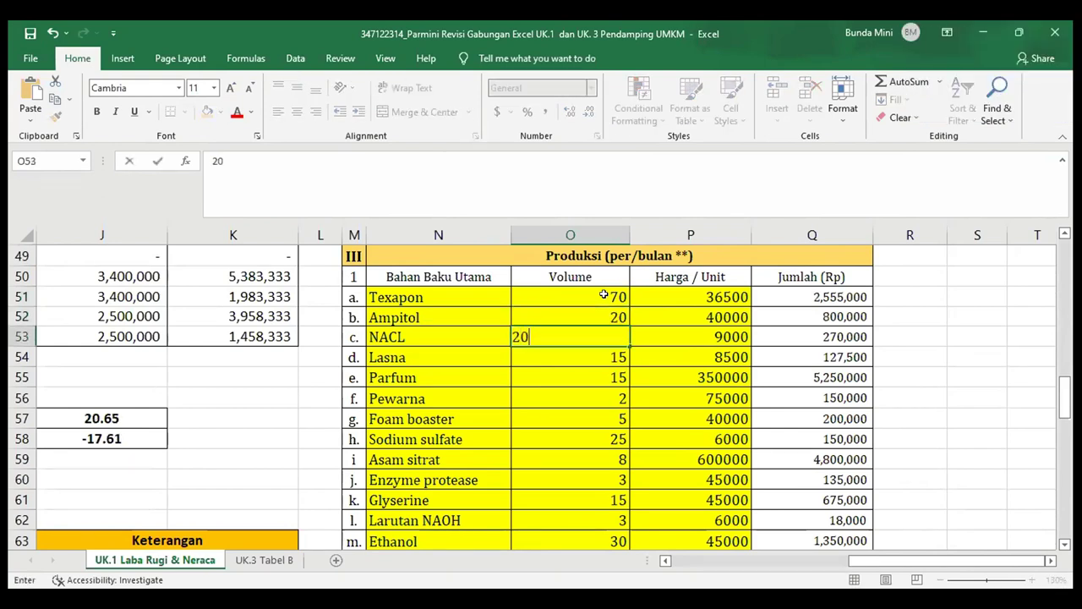
{"action": "key", "text": "Return"}
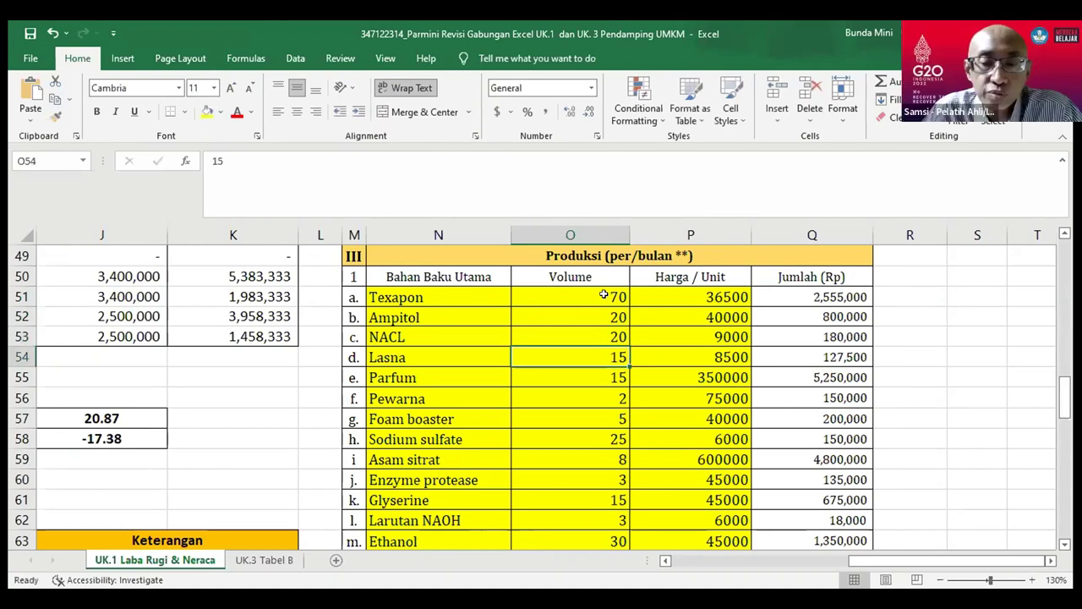
Set the Lasna and Parfum volumes in the Bahan Baku Utama table to 10 each
{"action": "type", "text": "10"}
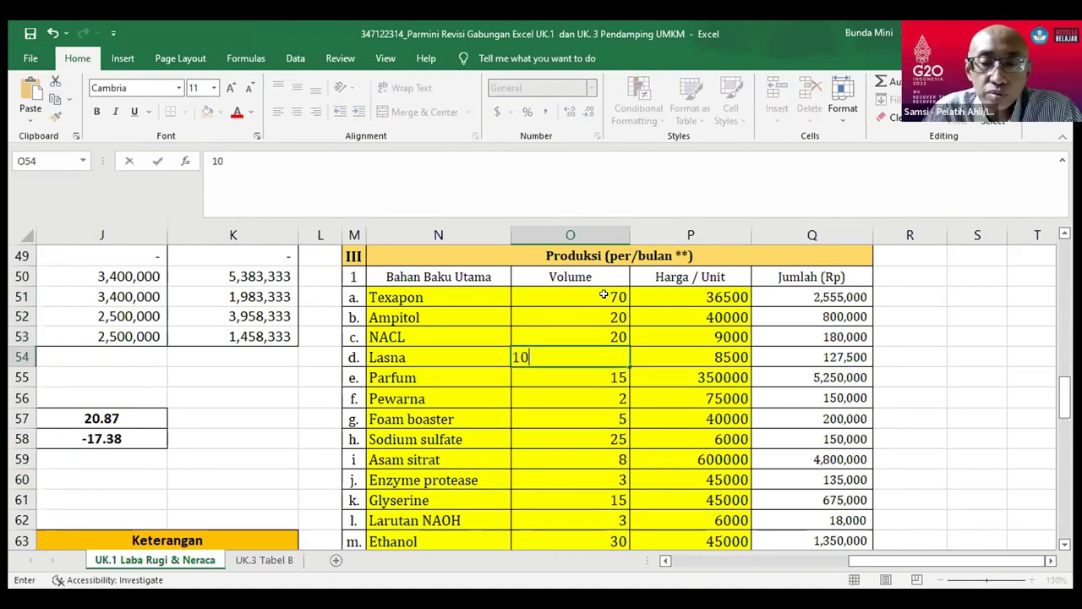
{"action": "key", "text": "Return"}
{"action": "type", "text": "10"}
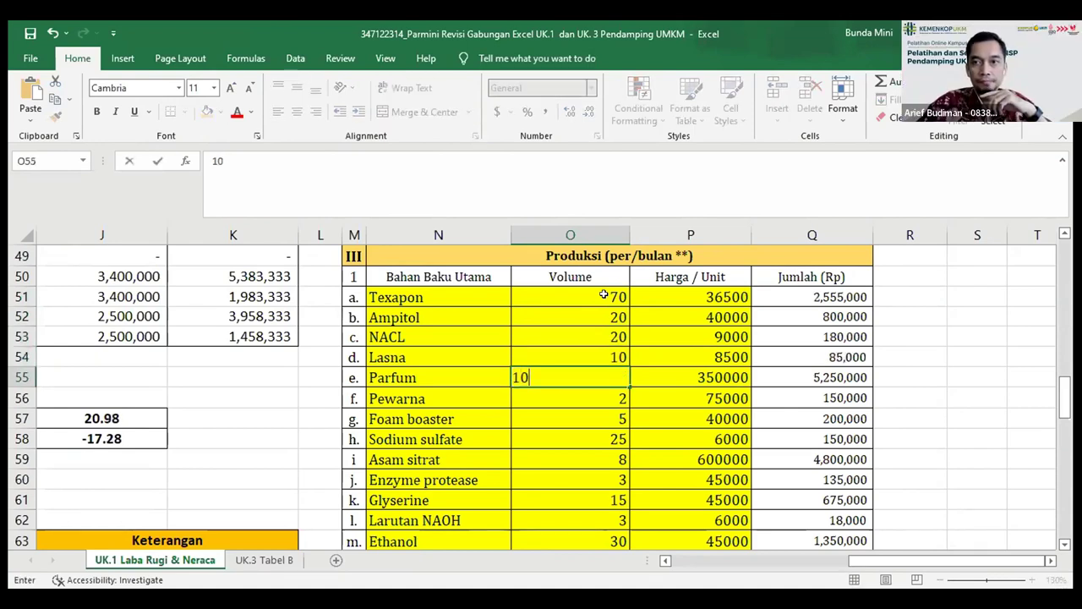
{"action": "key", "text": "Return"}
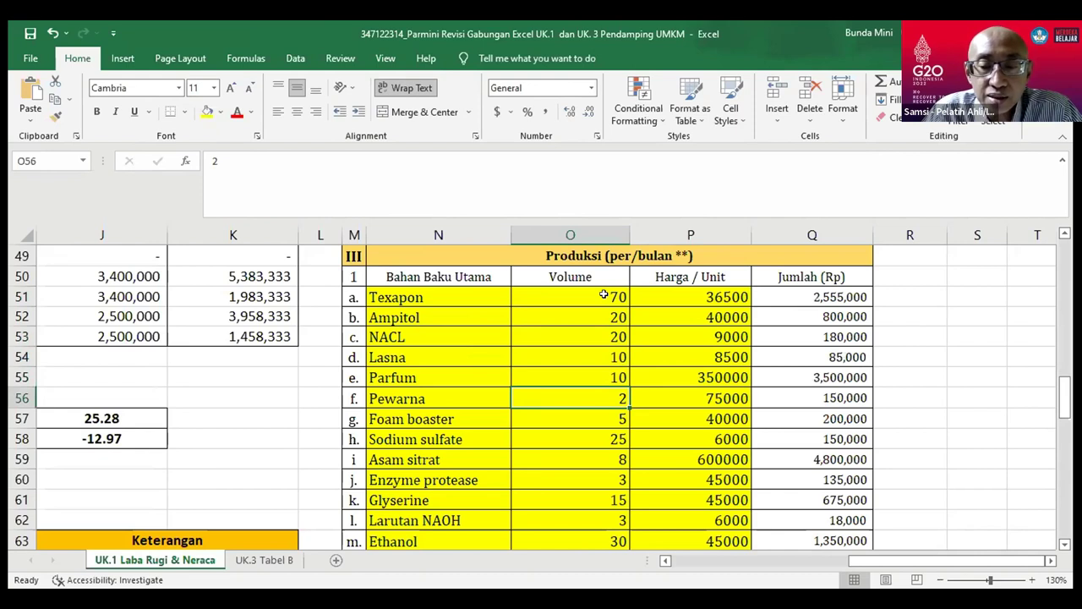
Set the Sodium sulfate volume to 15 and the Glyserine volume to 10 in the Bahan Baku Utama table
{"action": "left_click", "coordinate": [590, 440]}
{"action": "type", "text": "15"}
{"action": "key", "text": "Return"}
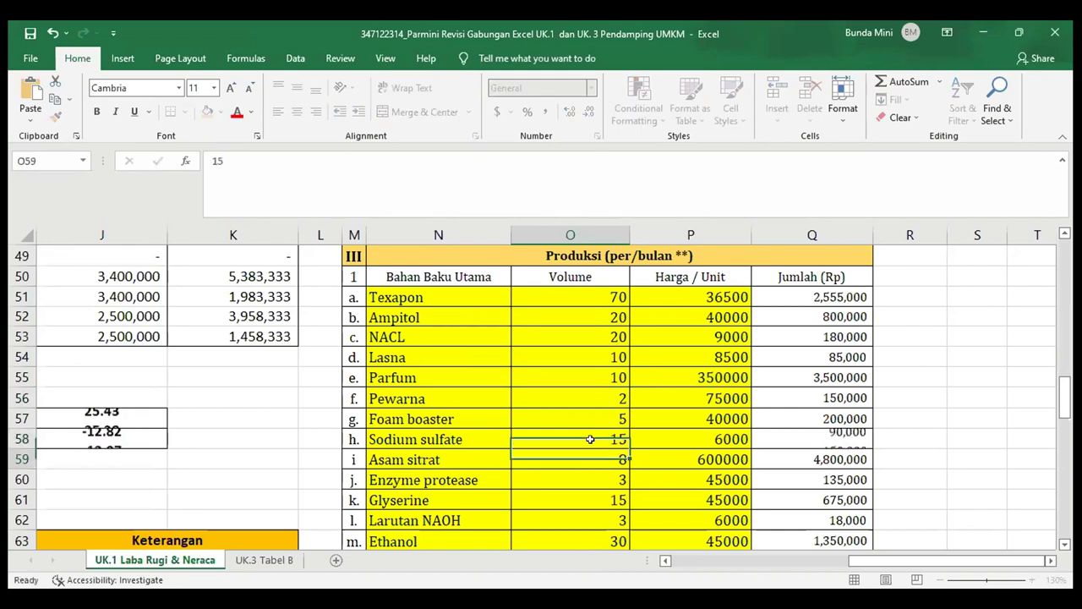
{"action": "left_click", "coordinate": [614, 499]}
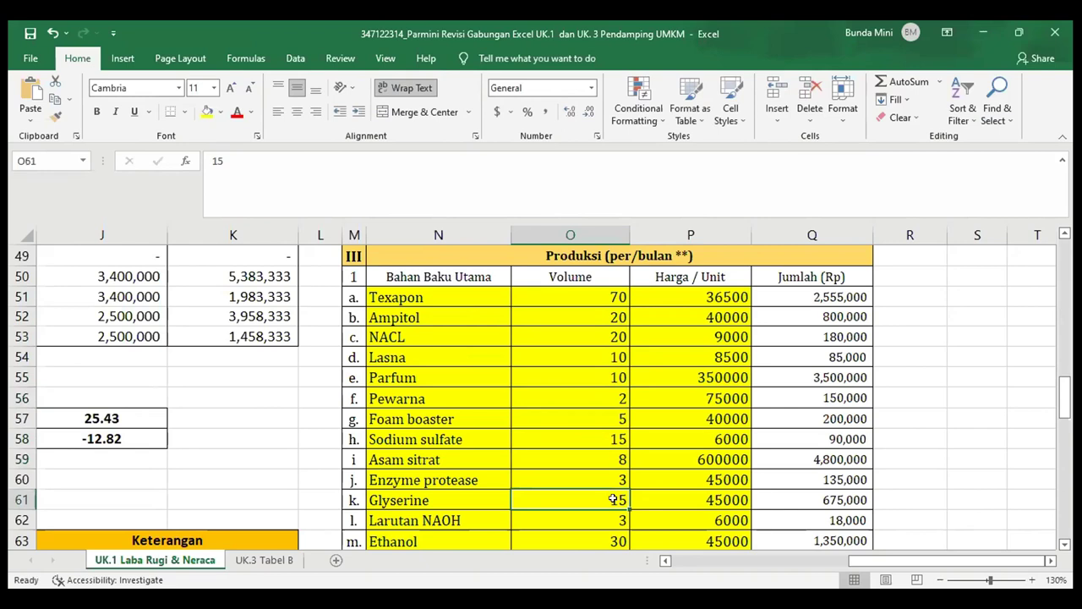
{"action": "type", "text": "10"}
{"action": "key", "text": "Return"}
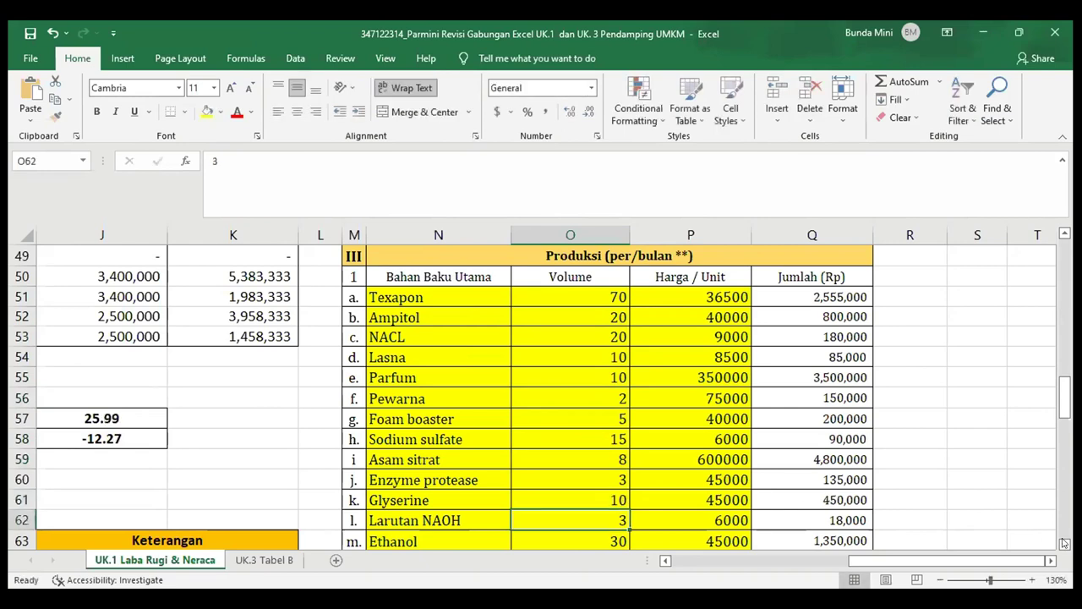
Set the Ethanol volume to 20 and the Sanisol and PEG 40 volumes to 10 each in the Bahan Baku Utama table
{"action": "scroll", "coordinate": [541, 398], "scroll_direction": "down", "scroll_amount": 3}
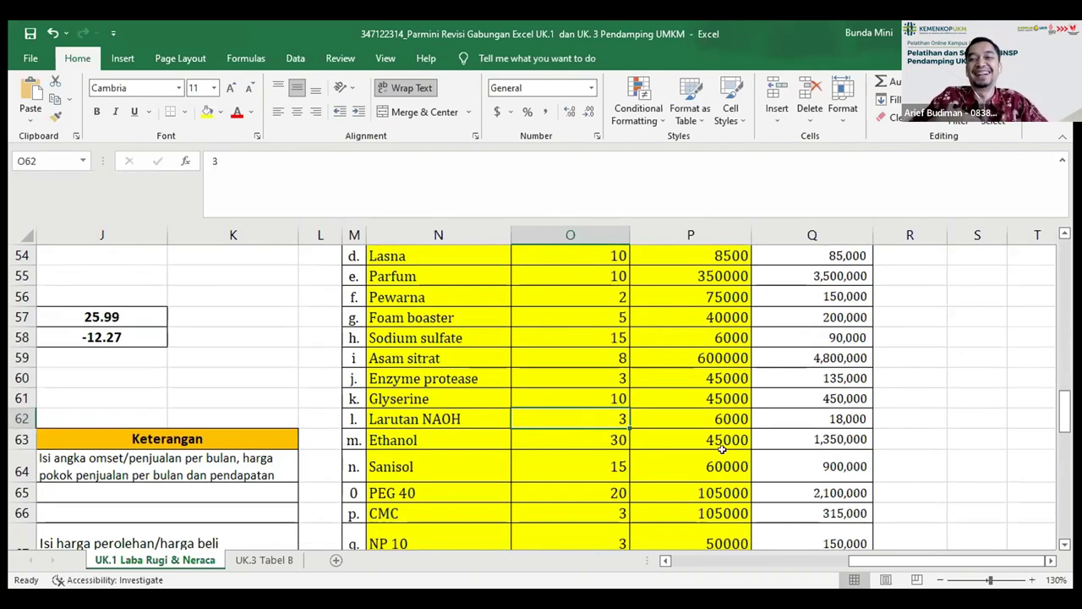
{"action": "left_click", "coordinate": [601, 436]}
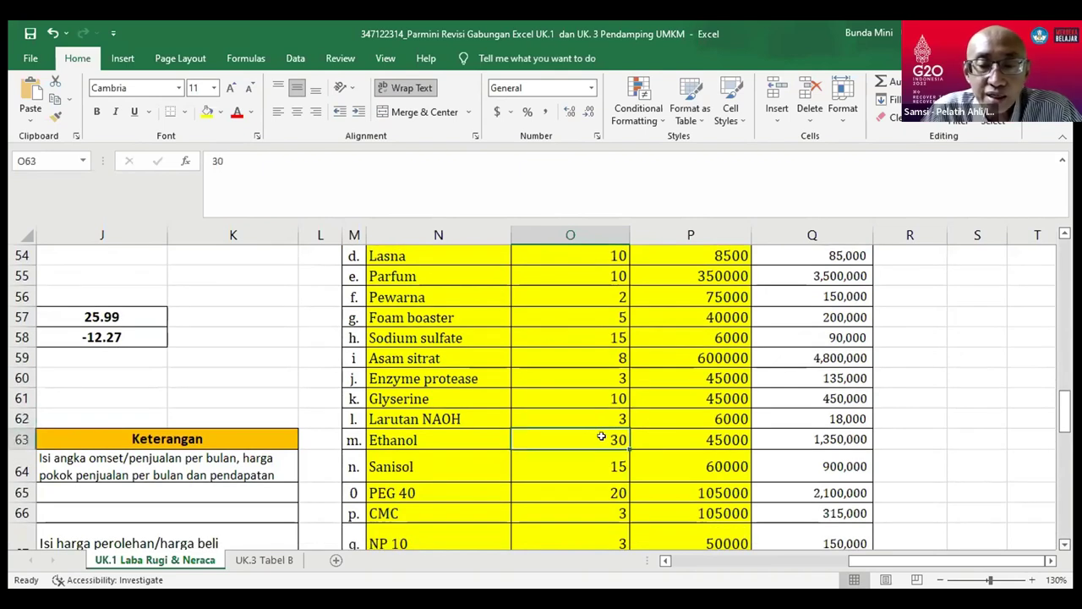
{"action": "type", "text": "20"}
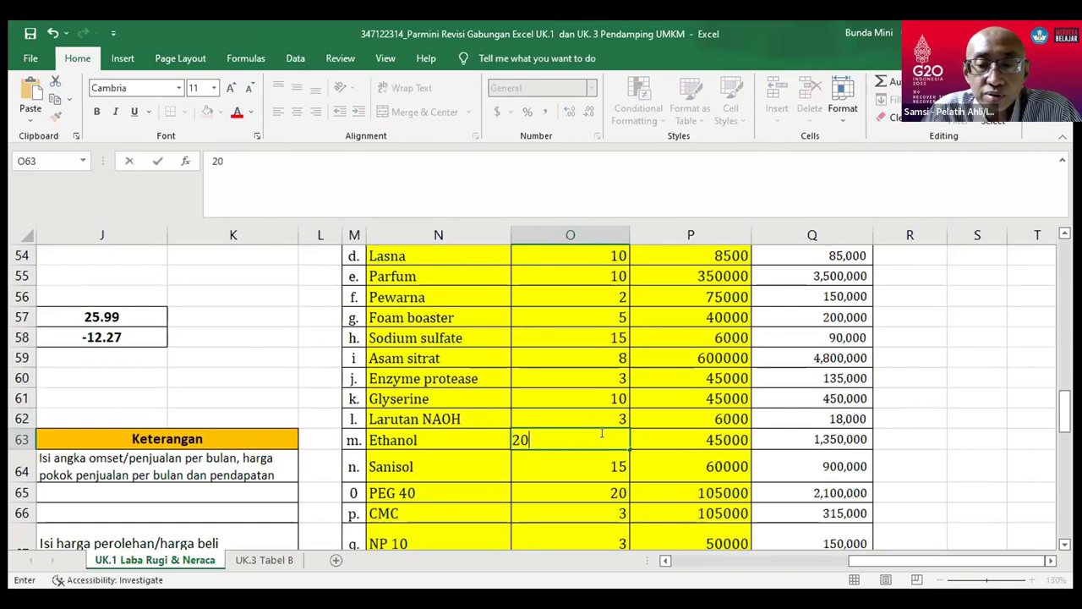
{"action": "key", "text": "Return"}
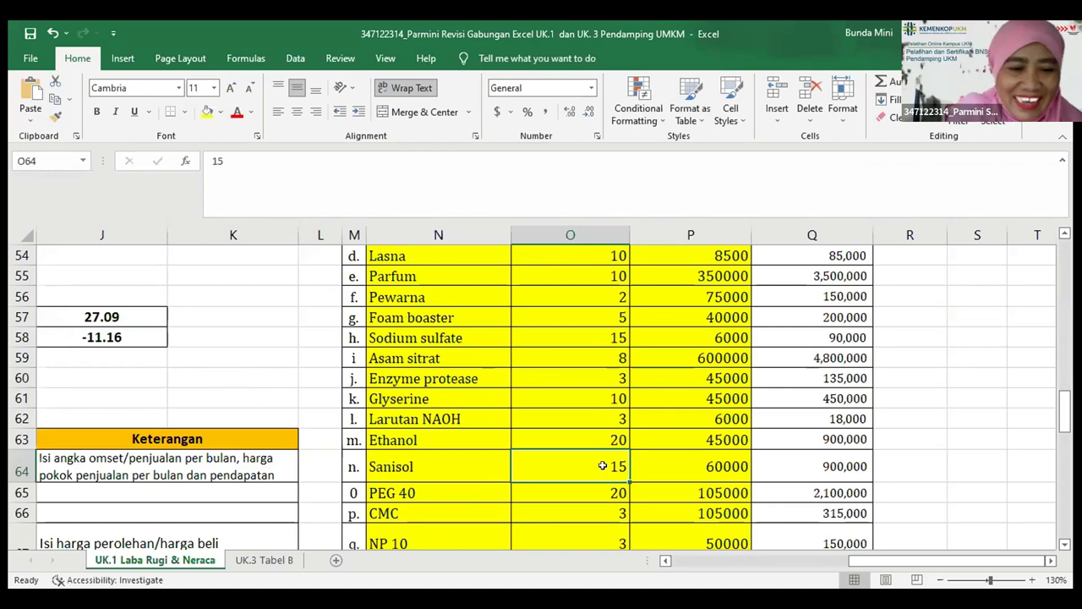
{"action": "type", "text": "10"}
{"action": "key", "text": "Return"}
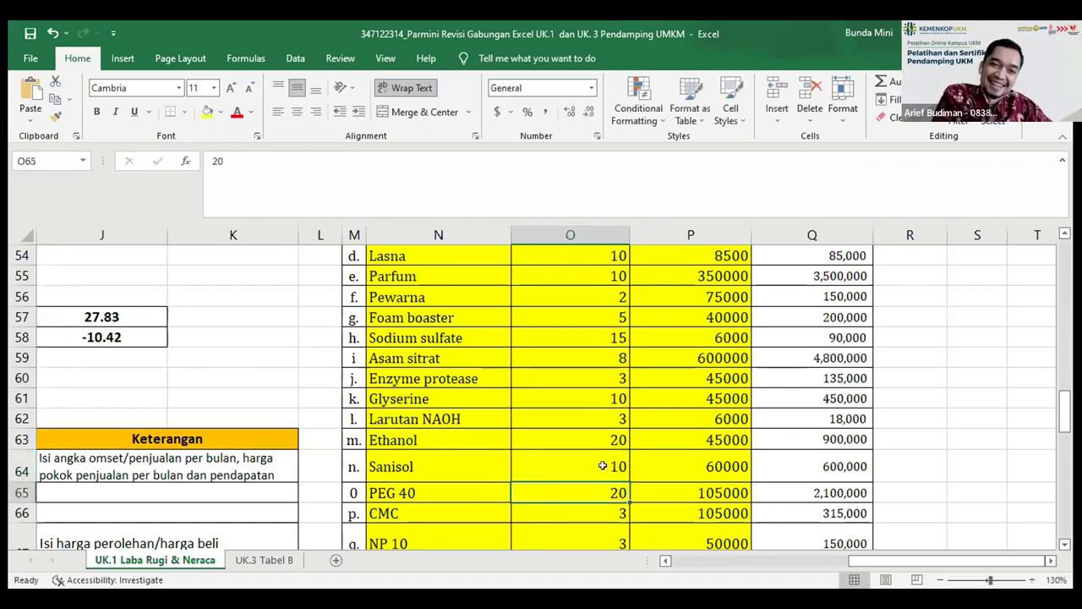
{"action": "type", "text": "10"}
{"action": "key", "text": "Return"}
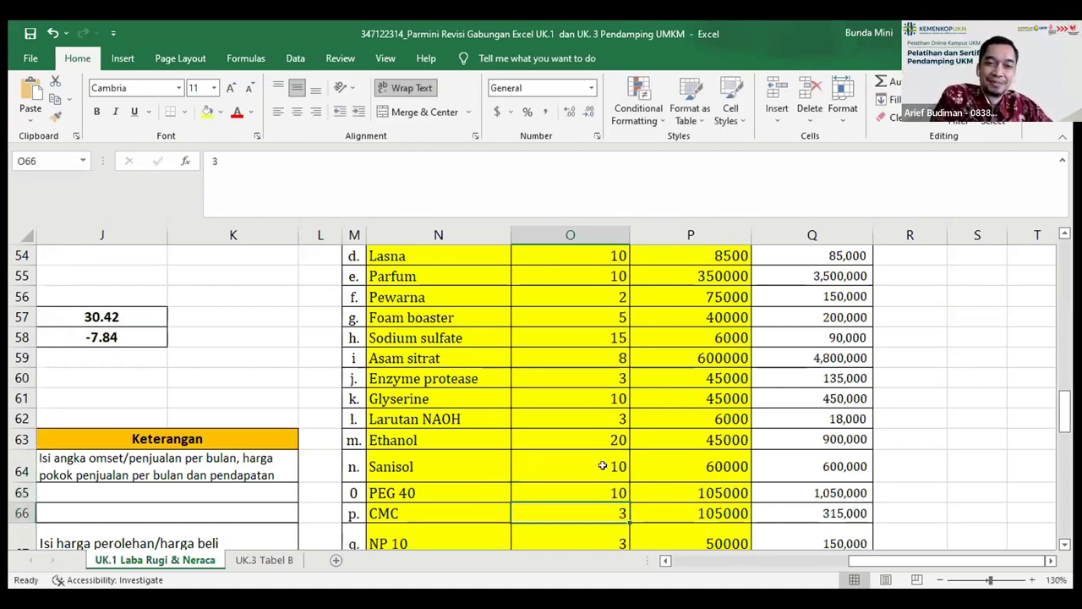
Set the Air volume to 500 in the Bahan Baku Utama table
{"action": "left_click", "coordinate": [1064, 544]}
{"action": "left_click", "coordinate": [1065, 543]}
{"action": "left_click", "coordinate": [1064, 544]}
{"action": "left_click", "coordinate": [1064, 544]}
{"action": "left_click", "coordinate": [1065, 543]}
{"action": "left_click", "coordinate": [1065, 544]}
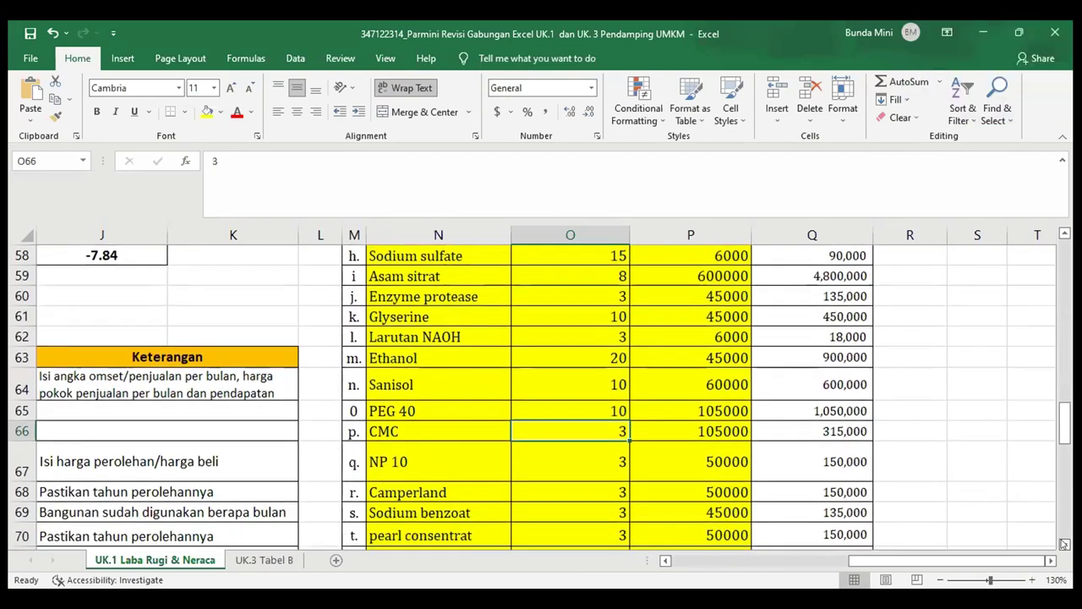
{"action": "left_click", "coordinate": [1065, 544]}
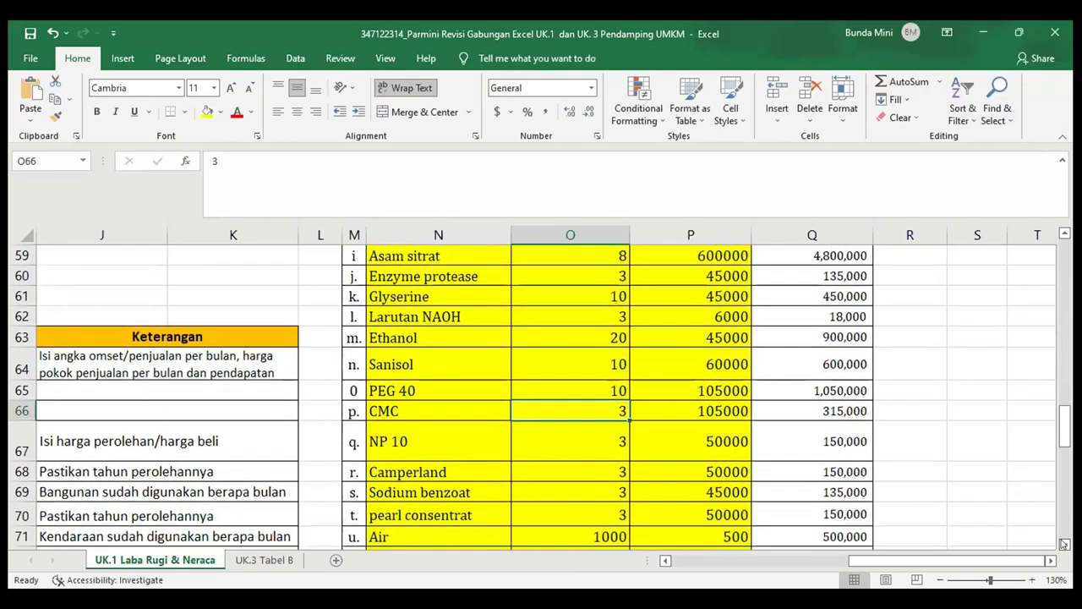
{"action": "left_click", "coordinate": [1064, 544]}
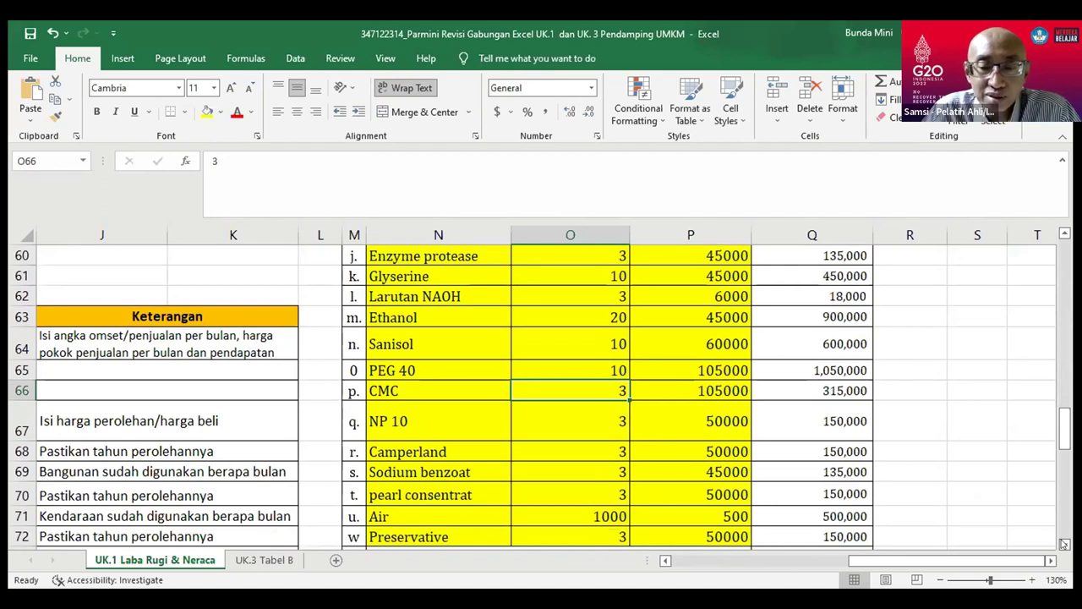
{"action": "left_click", "coordinate": [1064, 544]}
{"action": "left_click", "coordinate": [1064, 544]}
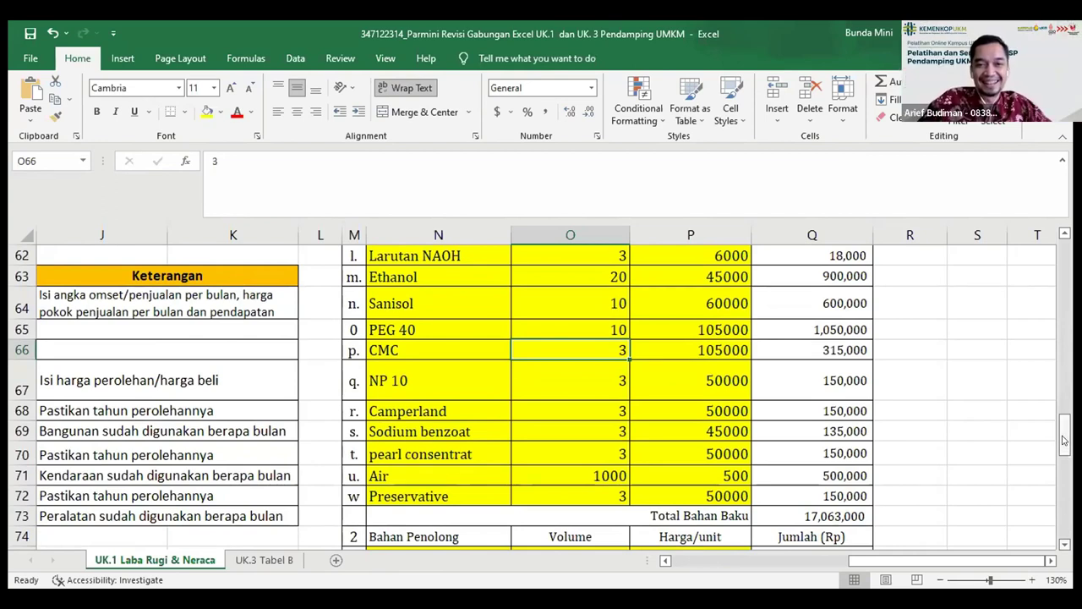
{"action": "left_click", "coordinate": [598, 476]}
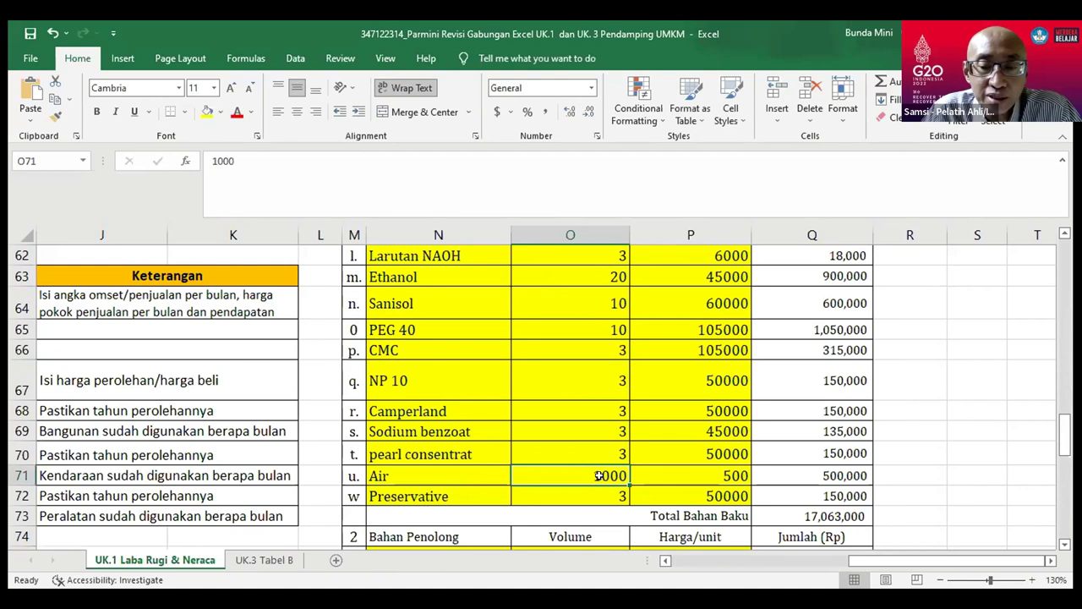
{"action": "type", "text": "500"}
{"action": "key", "text": "Return"}
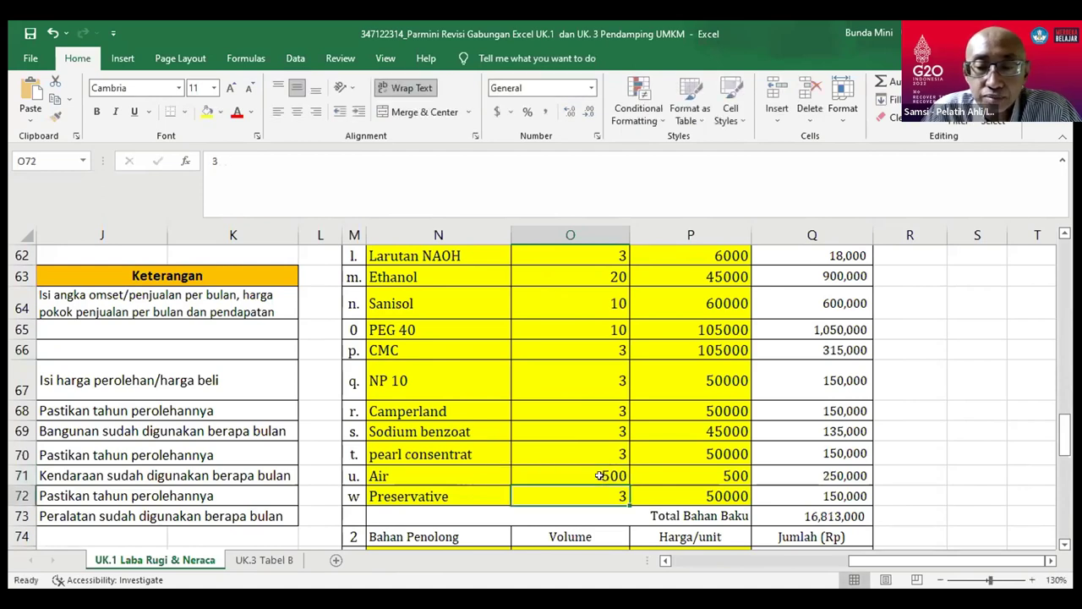
Set the Sewa tempat usaha cost in cell E52 of the Biaya Operasional Usaha section to 2,000,000
{"action": "left_click_drag", "start_coordinate": [1064, 444], "coordinate": [1064, 470]}
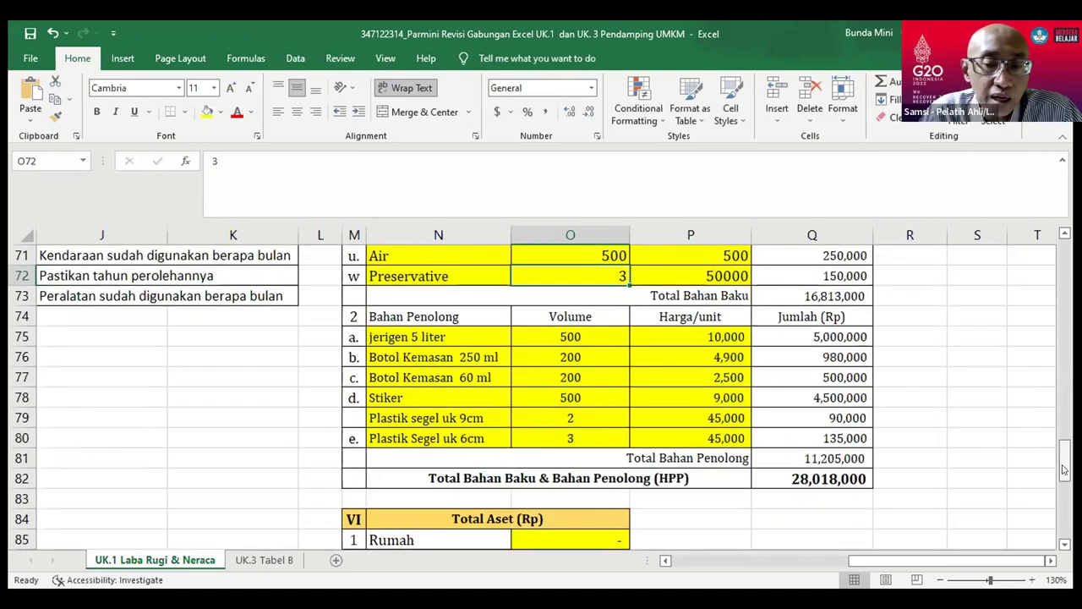
{"action": "left_click_drag", "start_coordinate": [1065, 470], "coordinate": [1059, 394]}
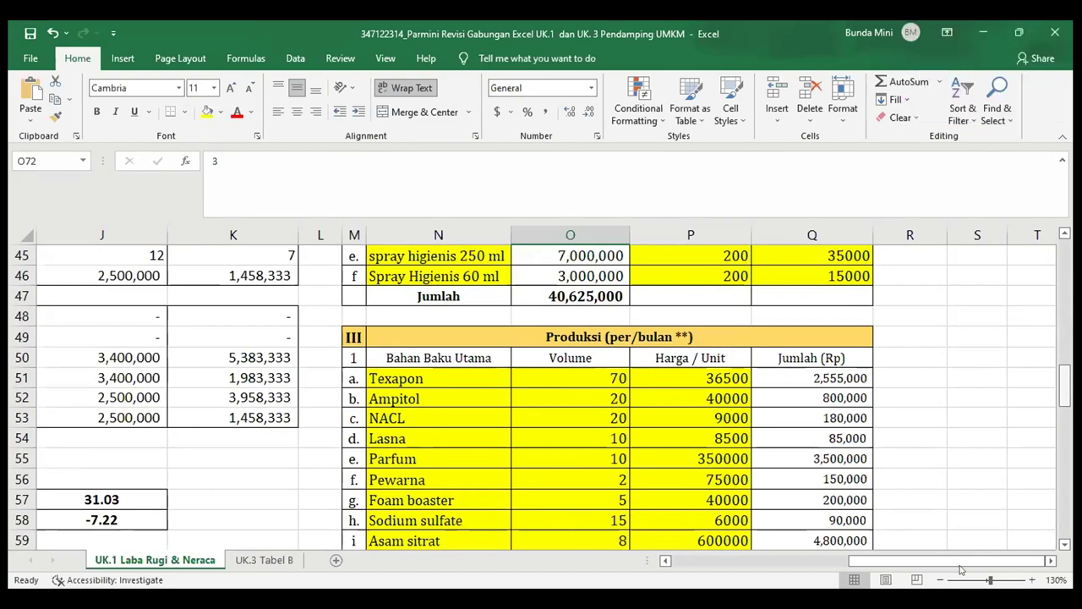
{"action": "left_click_drag", "start_coordinate": [921, 565], "coordinate": [776, 562]}
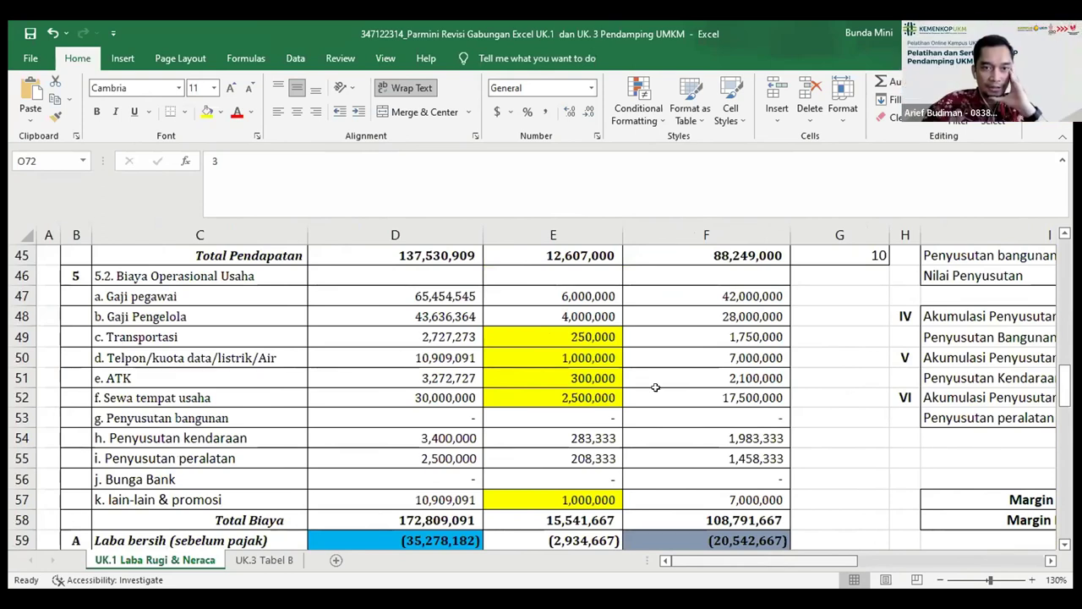
{"action": "left_click", "coordinate": [597, 397]}
{"action": "type", "text": "2,000,00"}
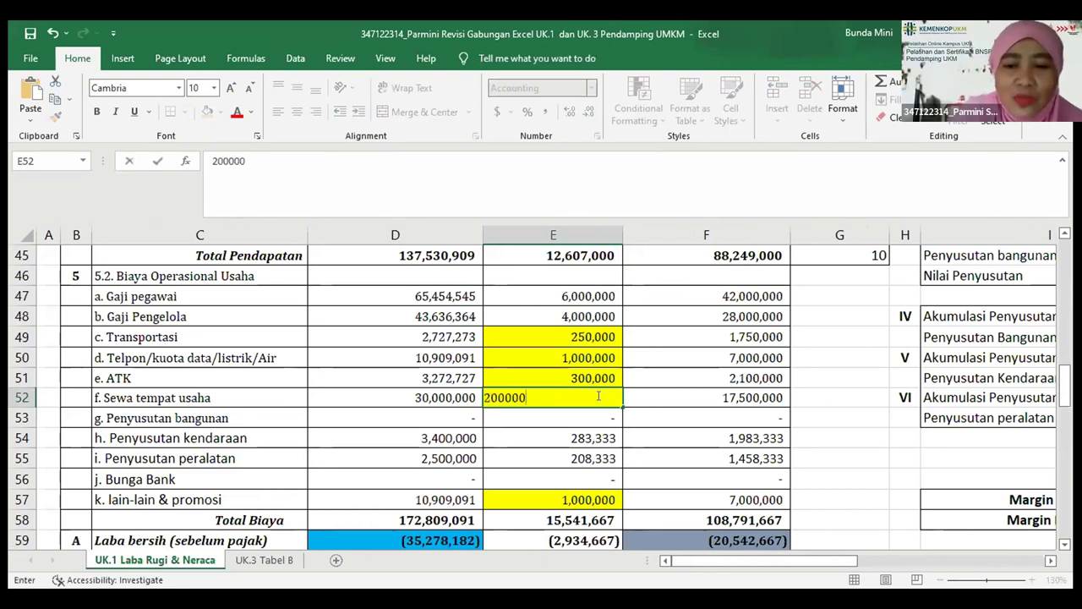
{"action": "type", "text": "0"}
{"action": "key", "text": "Return"}
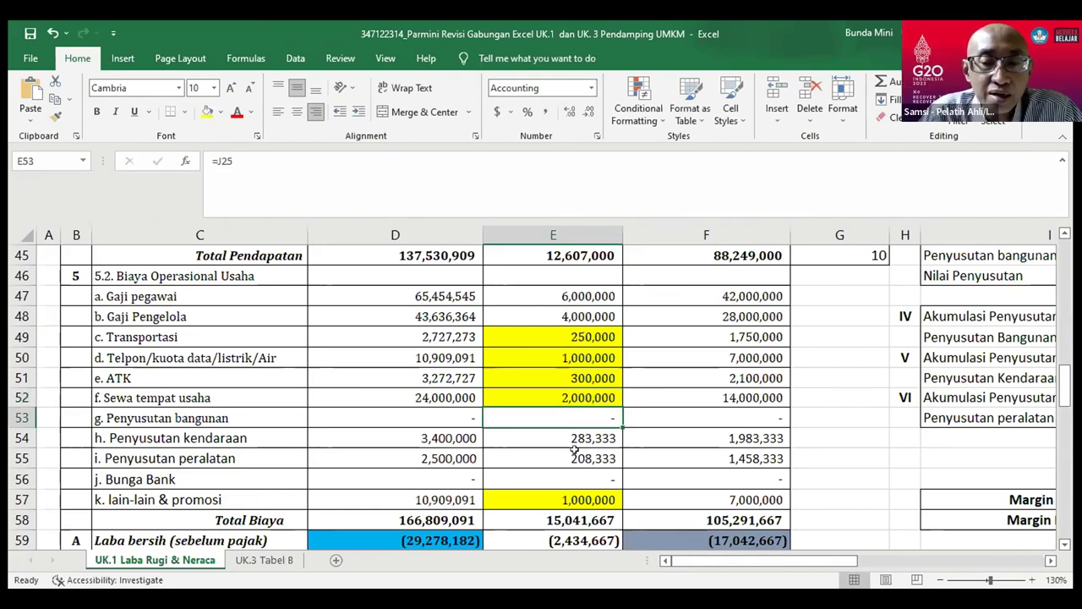
Set the ATK cost in cell E51 of the Biaya Operasional Usaha section to 150,000
{"action": "left_click", "coordinate": [573, 373]}
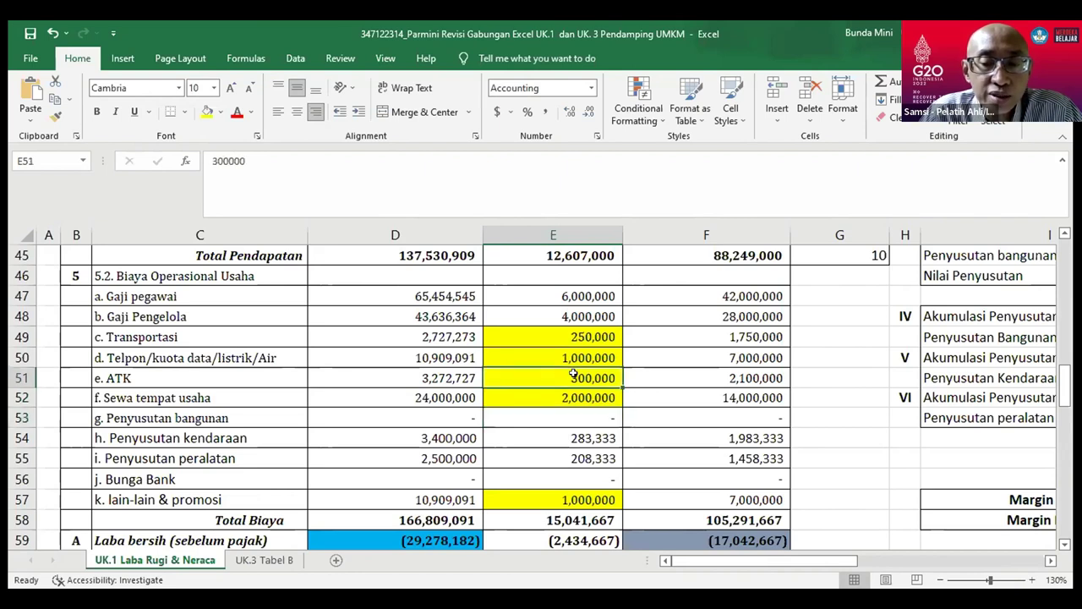
{"action": "type", "text": "1"}
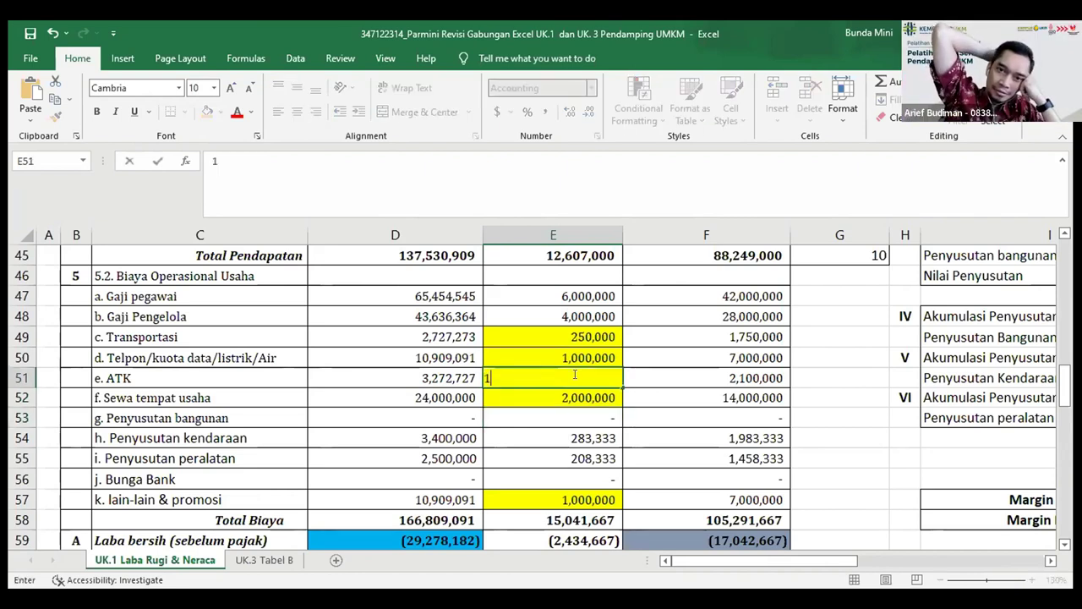
{"action": "type", "text": "50000"}
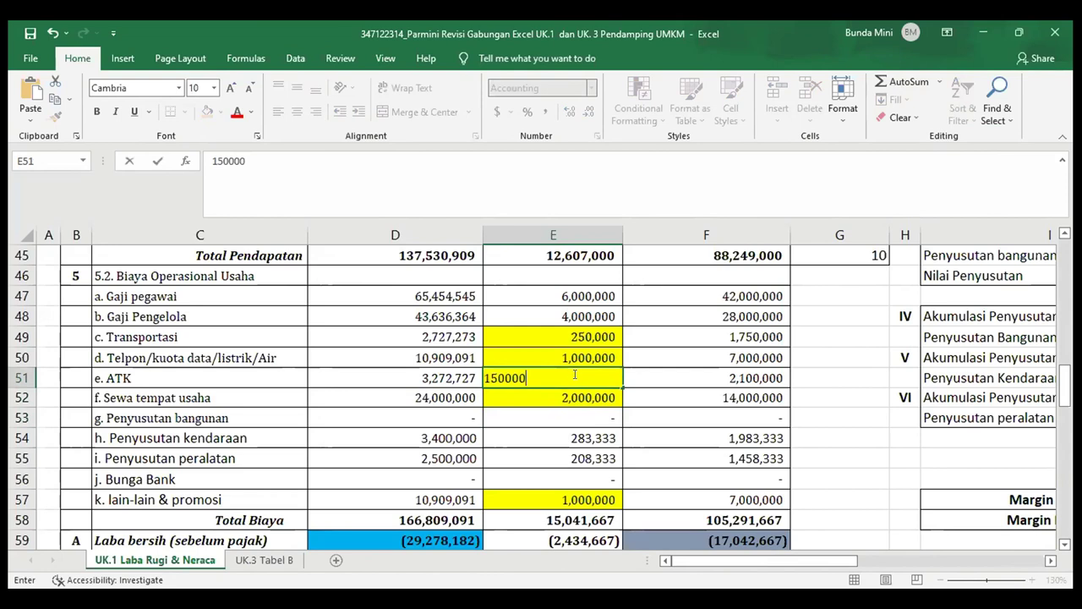
{"action": "key", "text": "Return"}
Set the Telpon/kuota data/listrik/Air cost in cell E50 to 500,000
{"action": "left_click", "coordinate": [587, 355]}
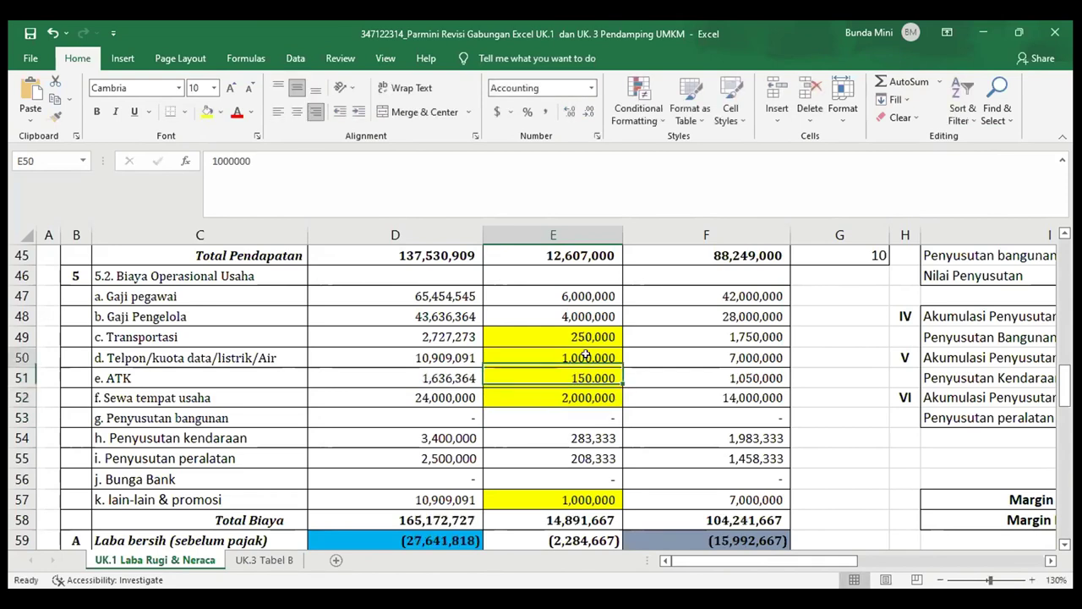
{"action": "type", "text": "500,0"}
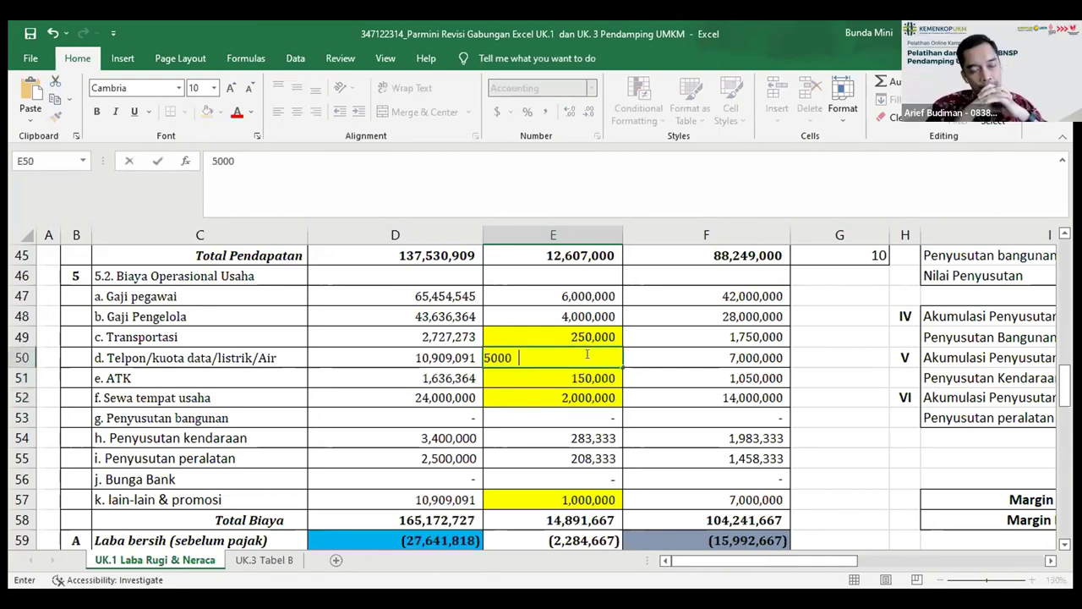
{"action": "type", "text": "00"}
{"action": "key", "text": "Return"}
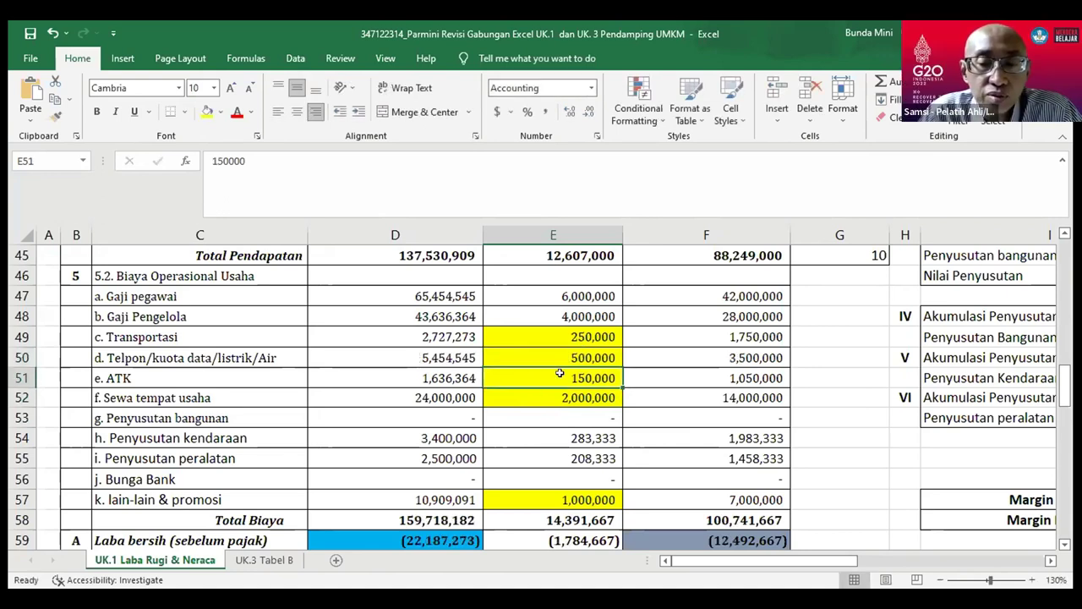
Set the Telpon/kuota data/listrik/Air cost in E50 to 750,000 and the lain-lain & promosi cost in E57 to 500,000
{"action": "left_click", "coordinate": [574, 356]}
{"action": "type", "text": "75"}
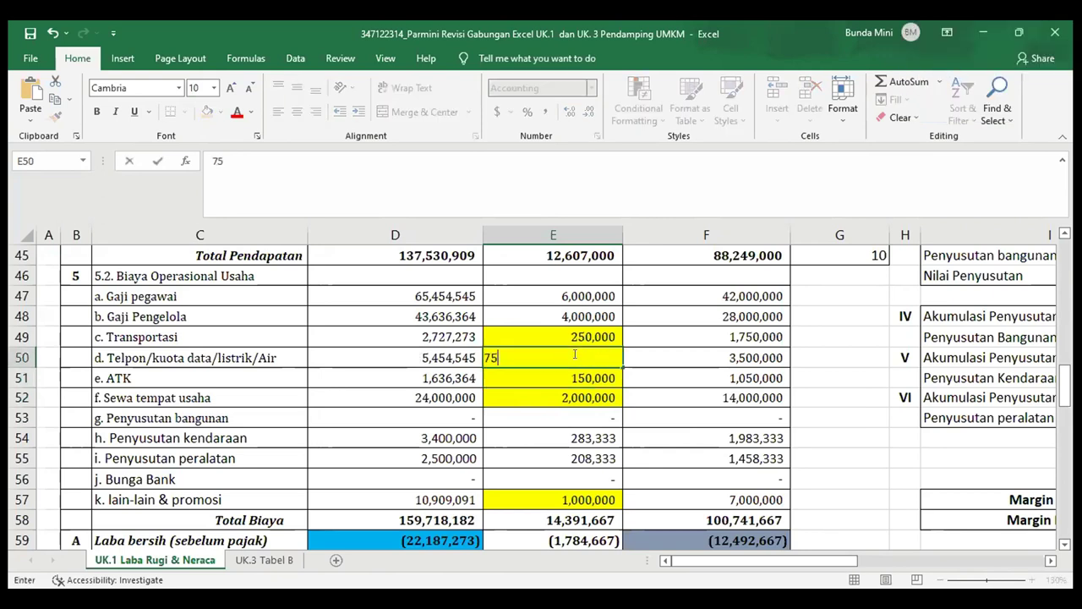
{"action": "type", "text": "0,000"}
{"action": "key", "text": "Return"}
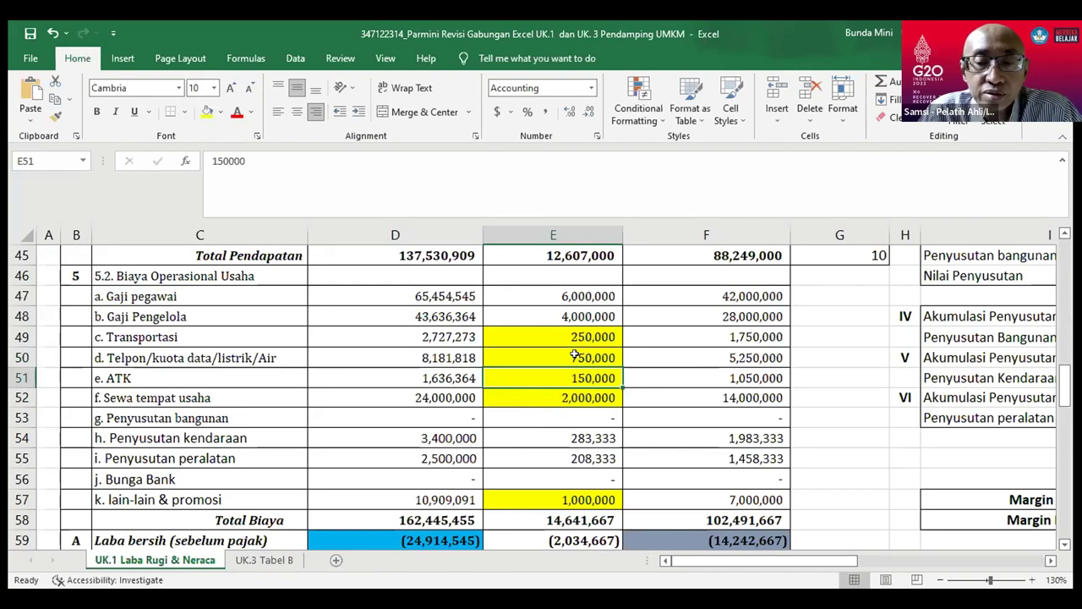
{"action": "left_click", "coordinate": [564, 497]}
{"action": "type", "text": "500000"}
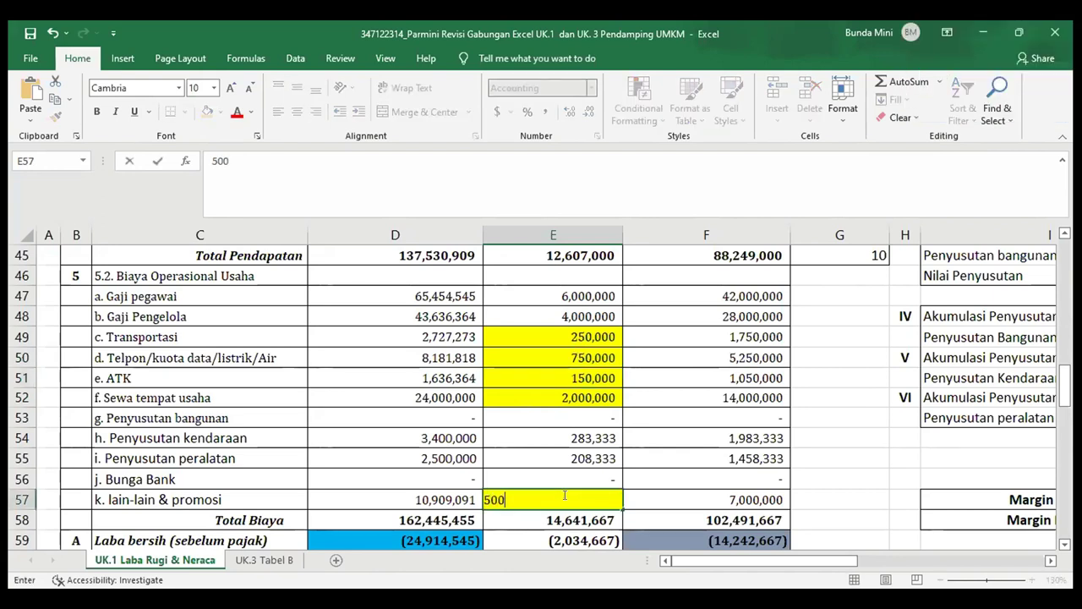
{"action": "key", "text": "Return"}
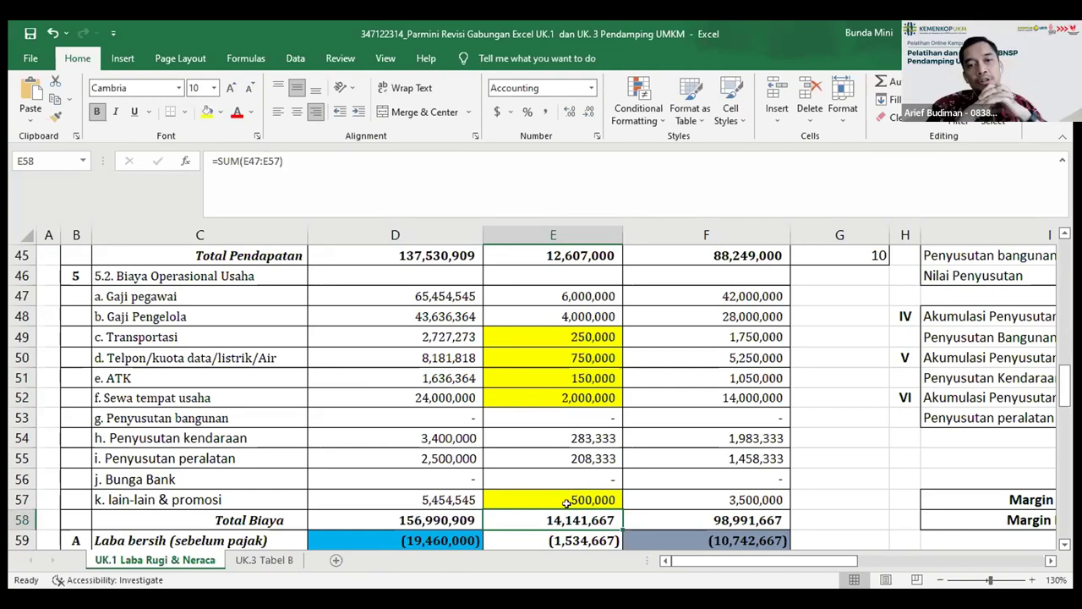
Set the Texapon volume in the Bahan Baku Utama table to 60
{"action": "left_click", "coordinate": [1063, 545]}
{"action": "left_click", "coordinate": [1063, 546]}
{"action": "left_click", "coordinate": [1064, 545]}
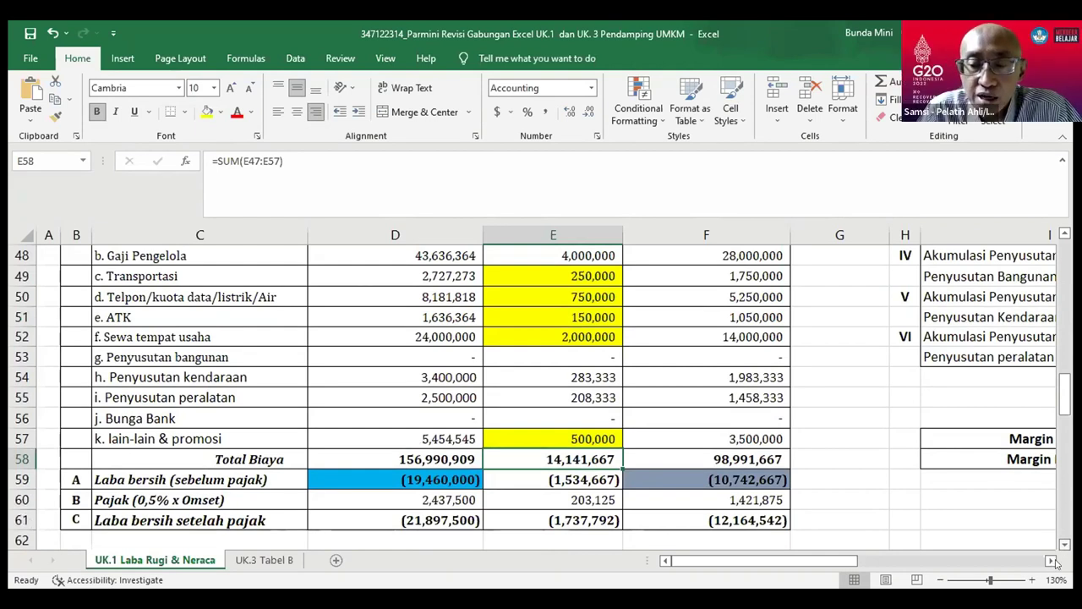
{"action": "left_click", "coordinate": [1052, 560]}
{"action": "left_click", "coordinate": [1052, 561]}
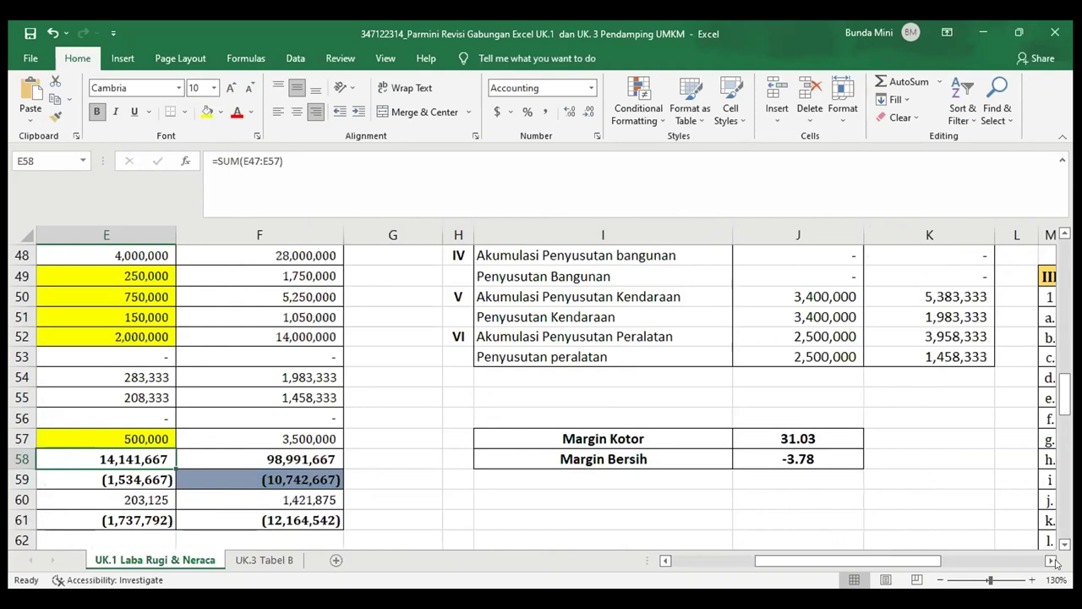
{"action": "left_click", "coordinate": [1052, 561]}
{"action": "left_click", "coordinate": [1052, 560]}
{"action": "left_click", "coordinate": [1052, 560]}
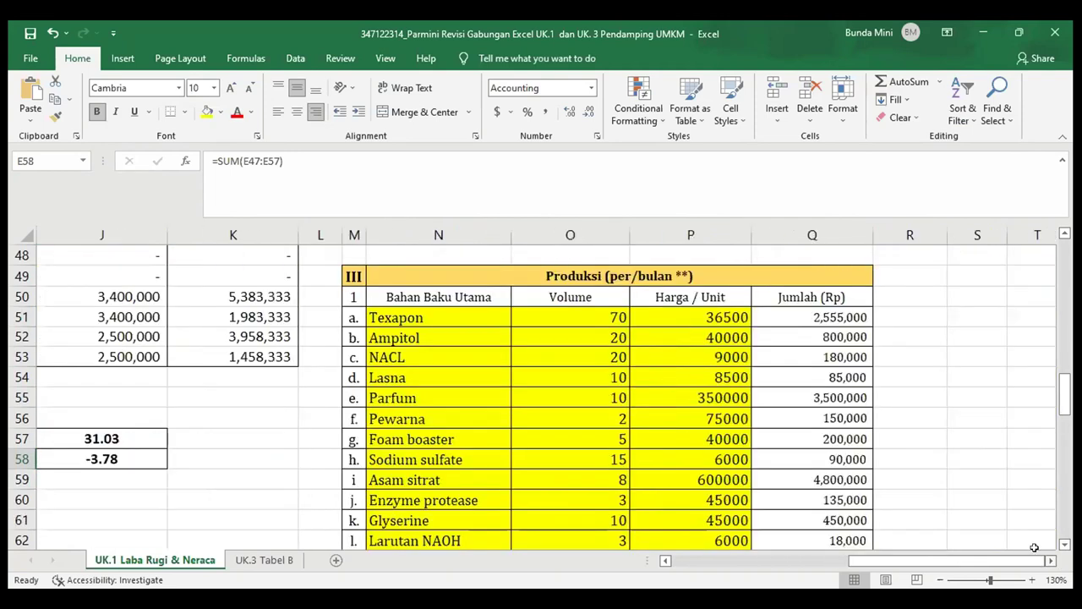
{"action": "left_click", "coordinate": [604, 316]}
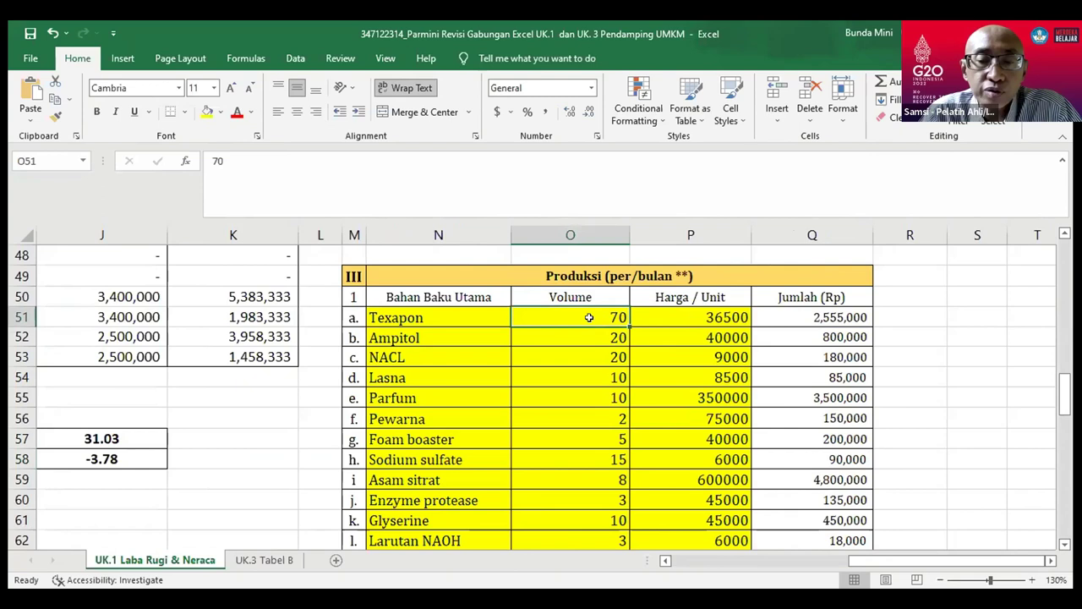
{"action": "type", "text": "60"}
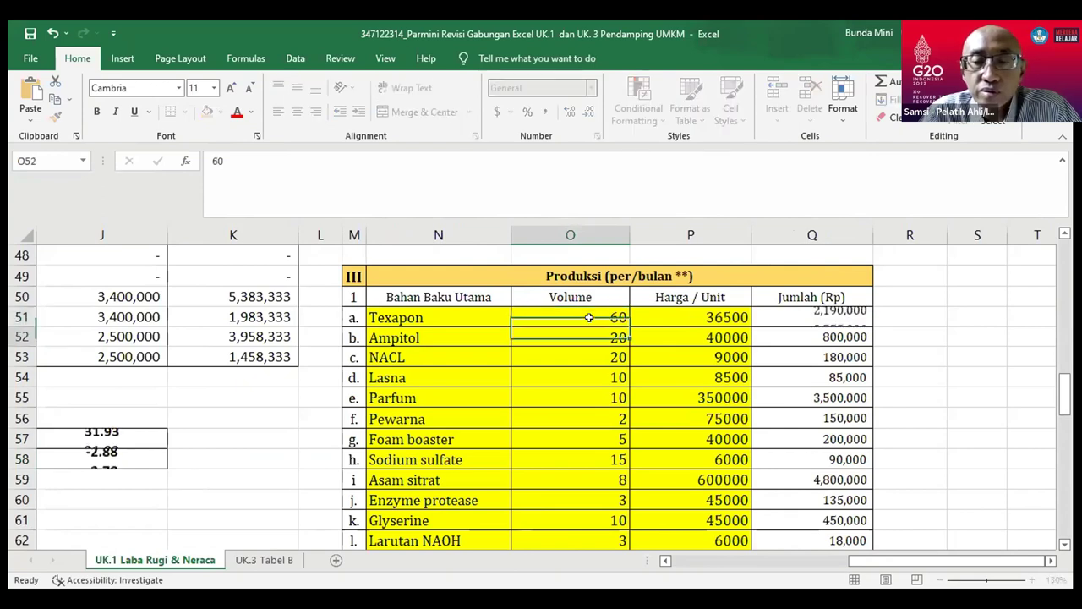
{"action": "key", "text": "Return"}
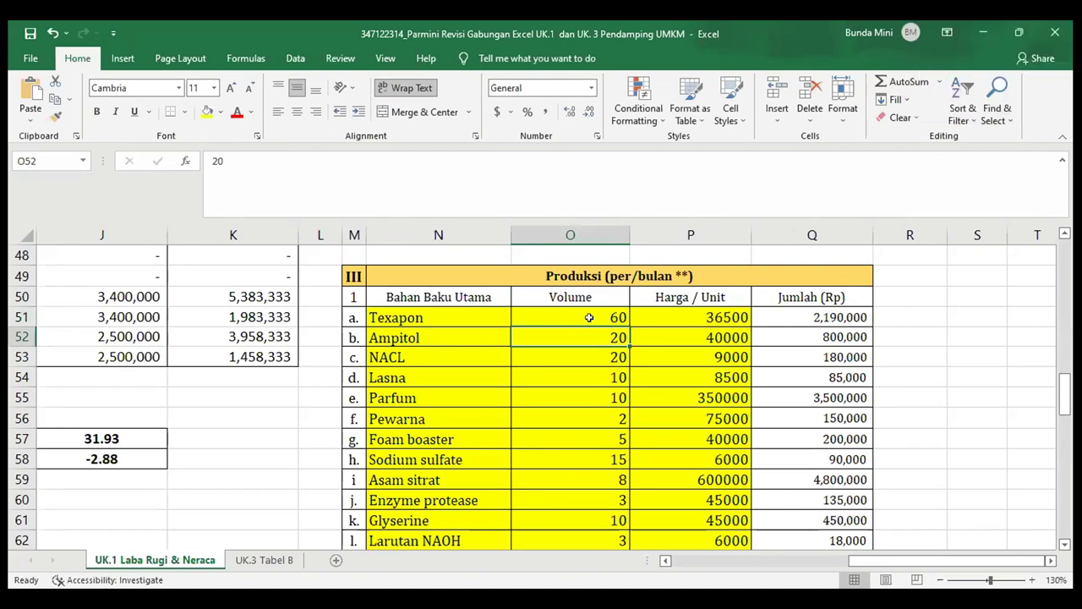
Set the Ampitol and NACL volumes in the Bahan Baku Utama table to 15 each
{"action": "type", "text": "15"}
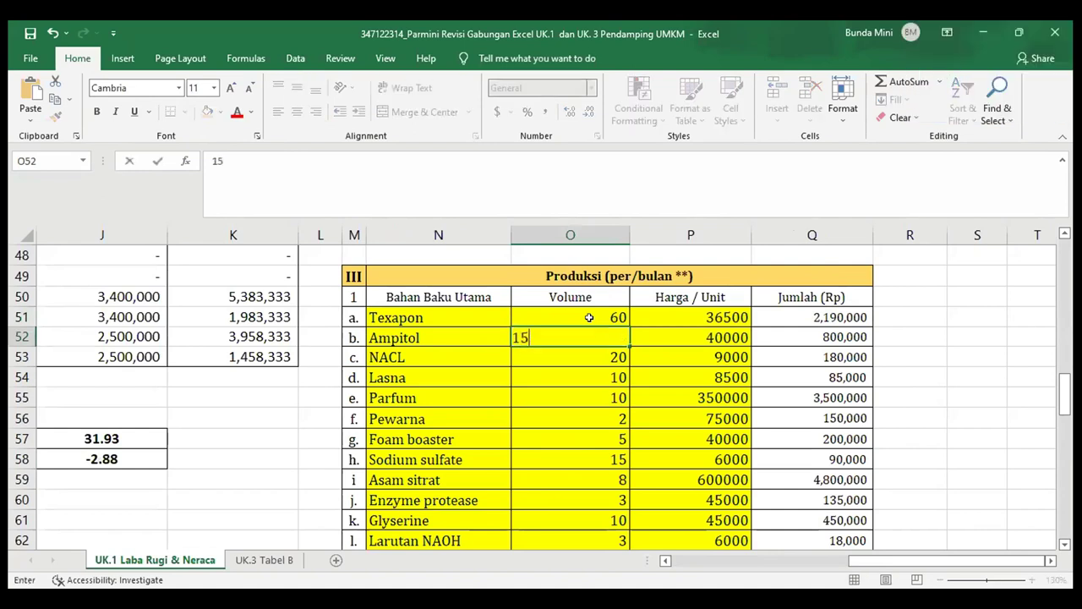
{"action": "key", "text": "Return"}
{"action": "type", "text": "15"}
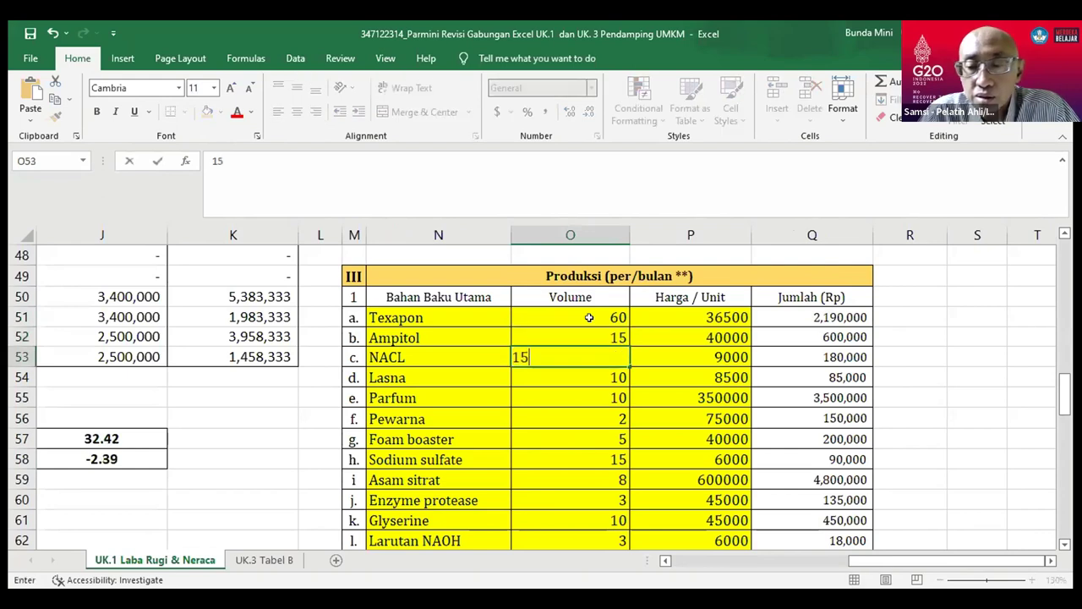
{"action": "key", "text": "Return"}
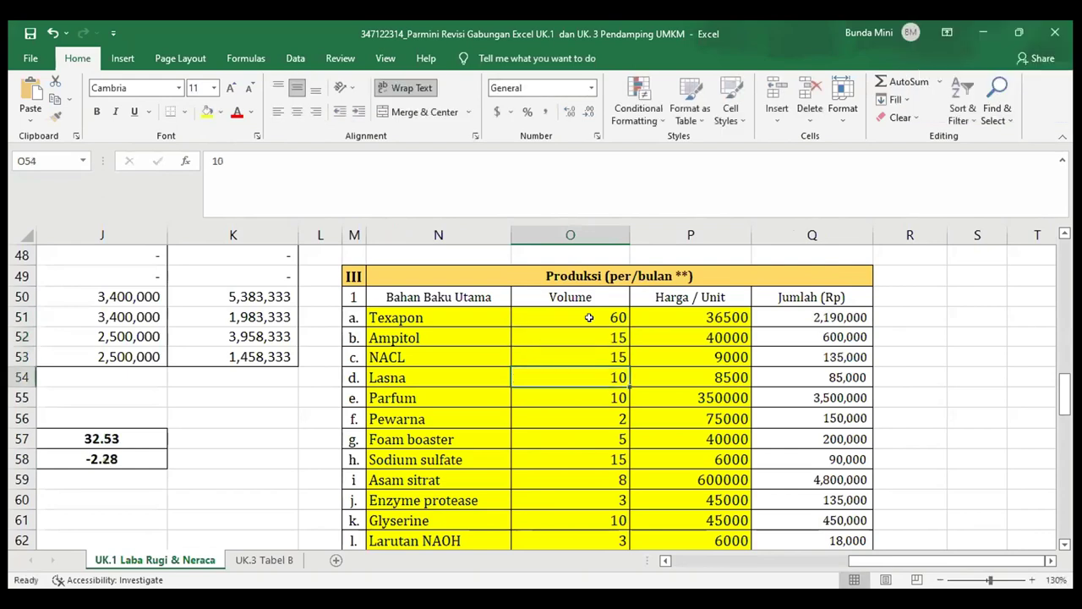
Set the Parfum volume to 5 and the Sodium sulfate volume to 10 in the Bahan Baku Utama table
{"action": "left_click", "coordinate": [597, 395]}
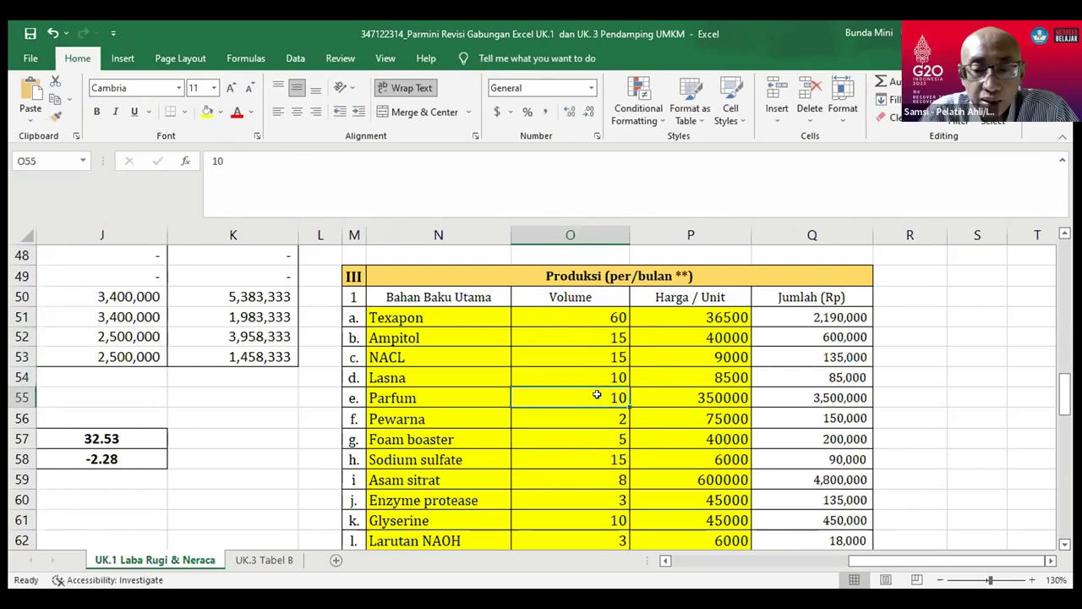
{"action": "type", "text": "5"}
{"action": "key", "text": "Return"}
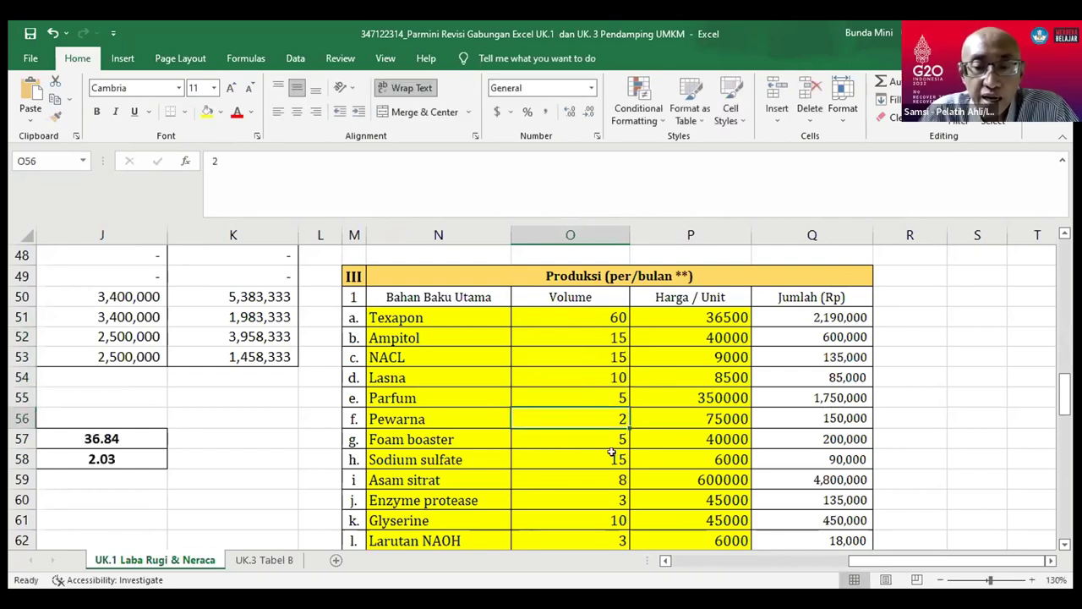
{"action": "left_click", "coordinate": [612, 457]}
{"action": "type", "text": "1"}
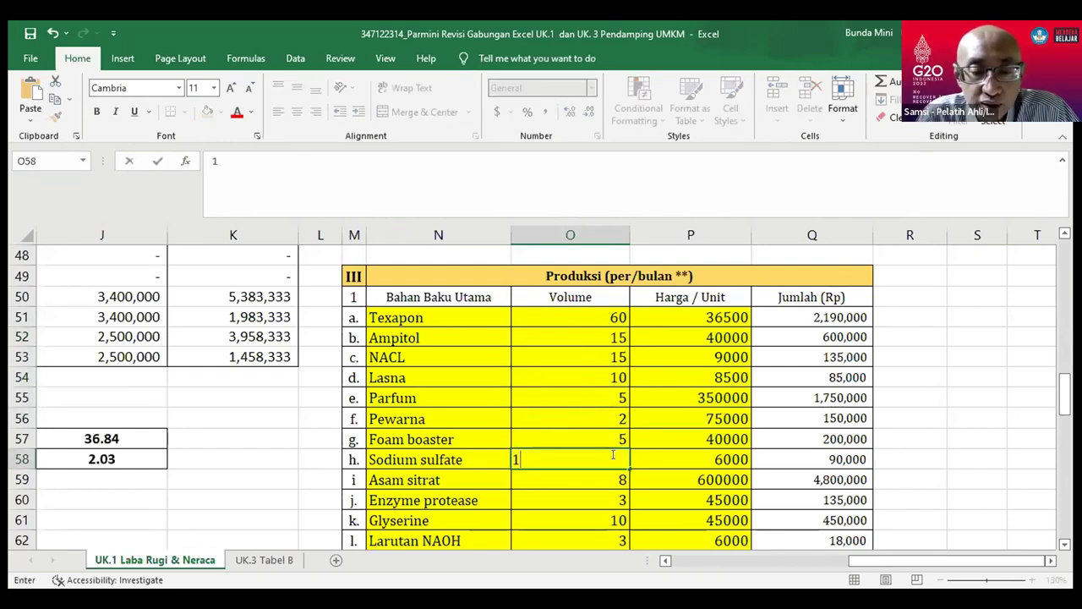
{"action": "type", "text": "0"}
{"action": "key", "text": "Return"}
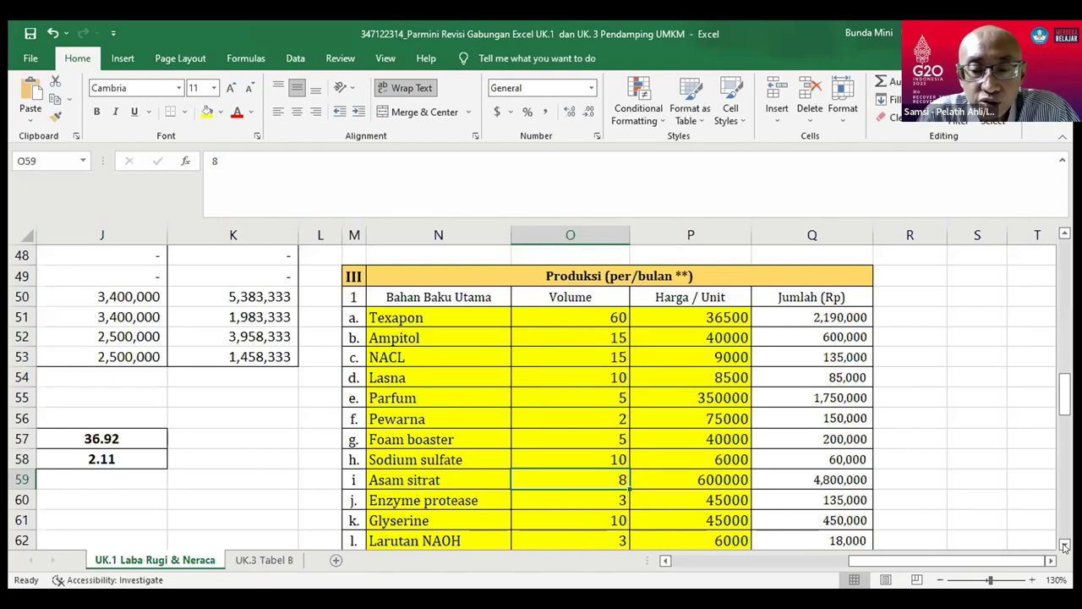
Set the Ethanol volume in the Bahan Baku Utama table to 15
{"action": "scroll", "coordinate": [1065, 546], "scroll_direction": "down", "scroll_amount": 2}
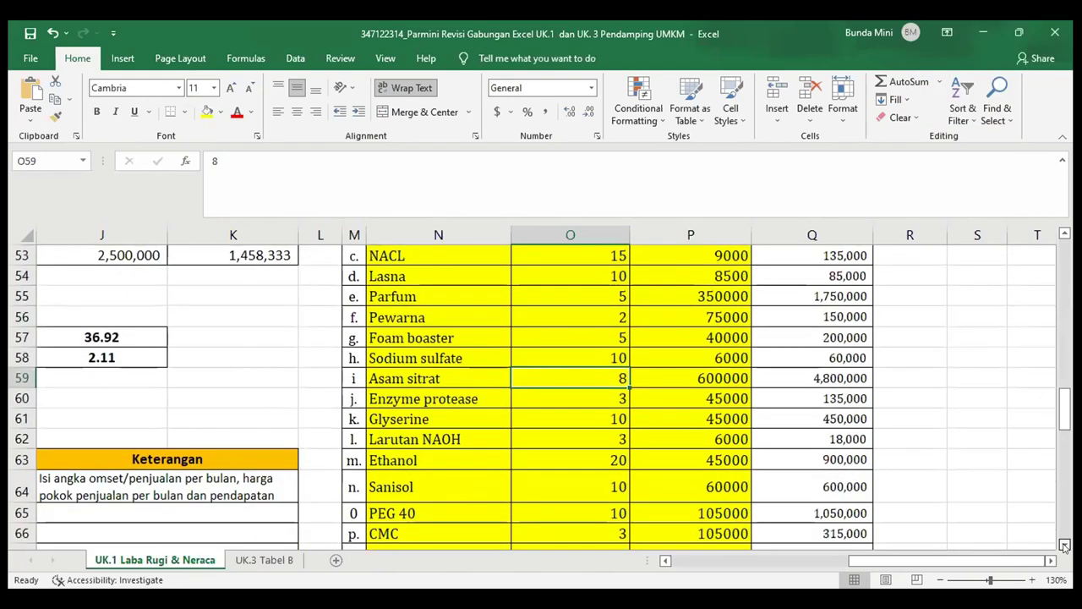
{"action": "left_click", "coordinate": [1065, 546]}
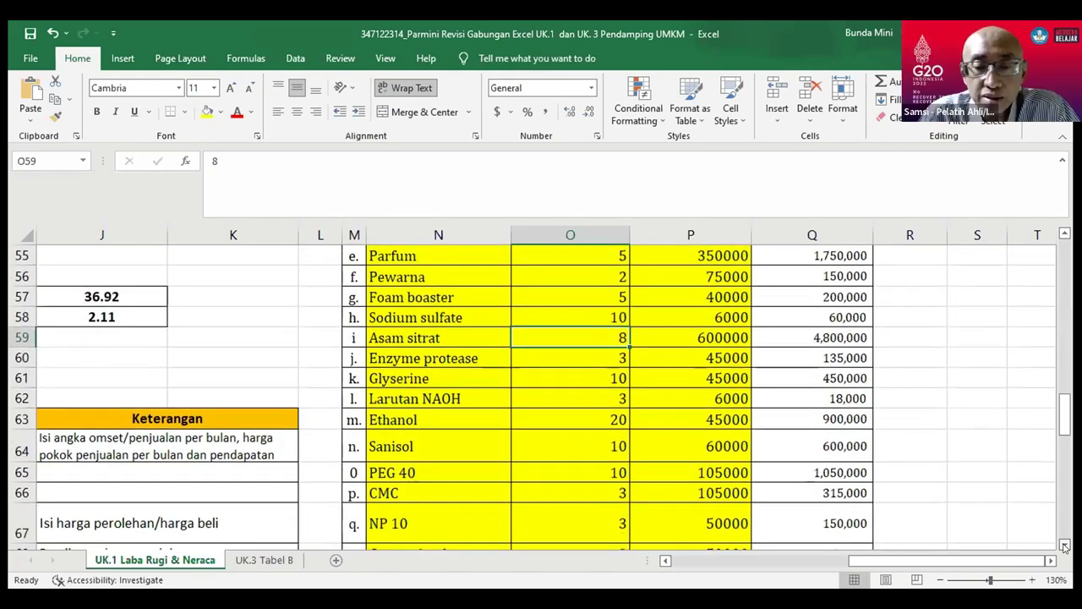
{"action": "left_click", "coordinate": [618, 416]}
{"action": "type", "text": "15"}
{"action": "key", "text": "Return"}
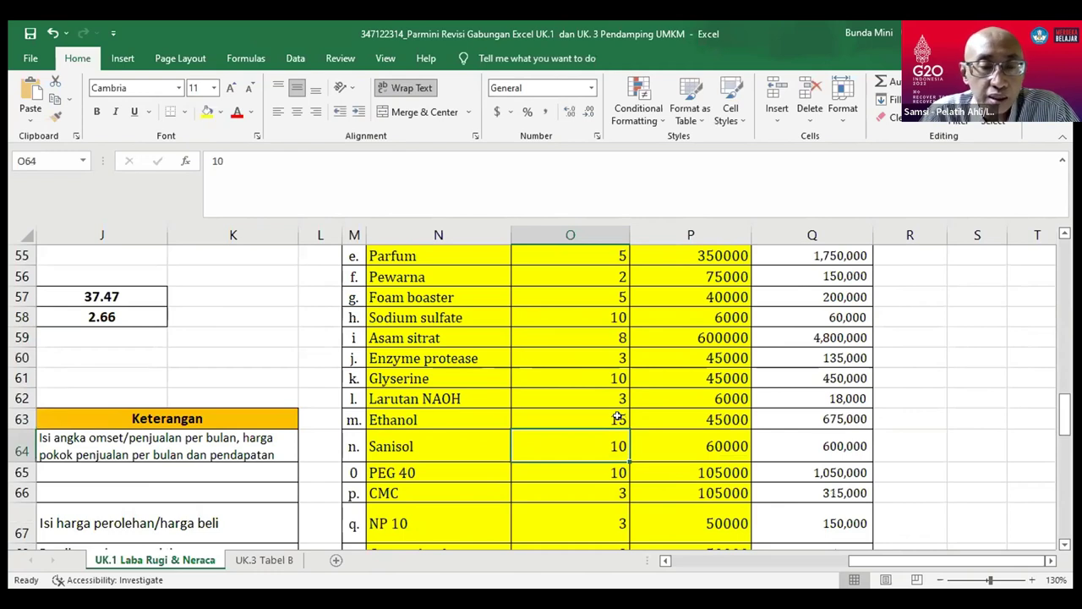
Examine the Total Bahan Baku, the net profit rows and the Margin Kotor and Margin Bersih figures
{"action": "left_click", "coordinate": [1064, 547]}
{"action": "left_click_drag", "start_coordinate": [1063, 547], "coordinate": [1064, 548]}
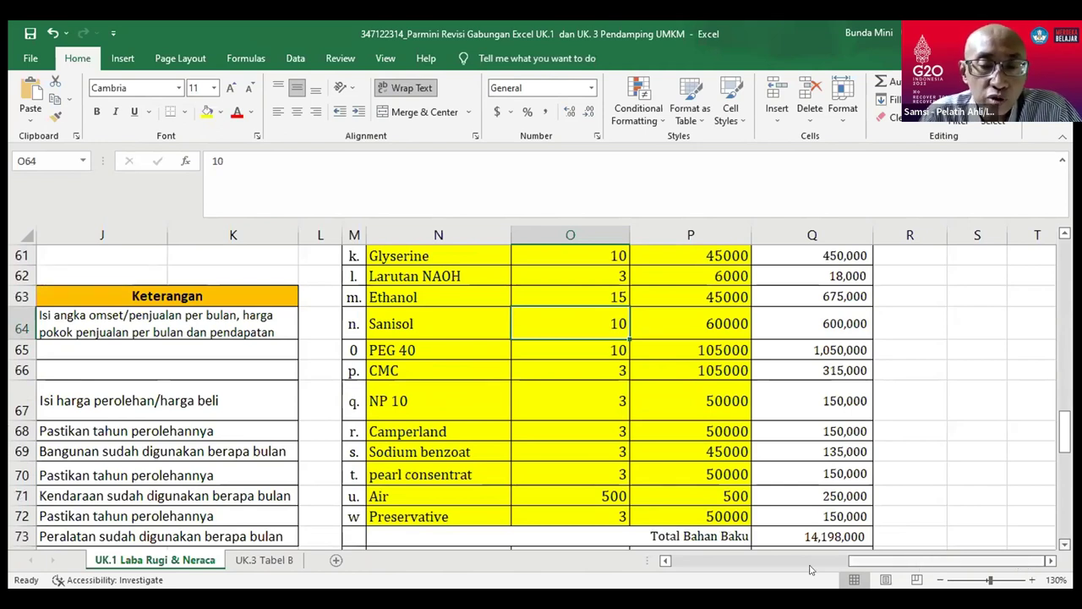
{"action": "left_click", "coordinate": [783, 563]}
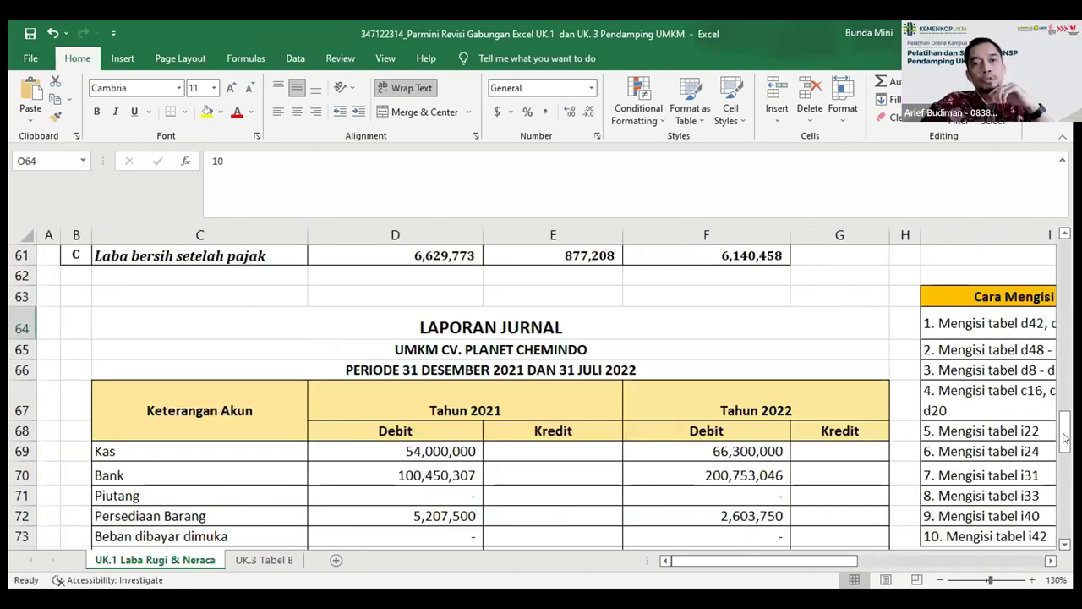
{"action": "left_click_drag", "start_coordinate": [1064, 409], "coordinate": [1063, 400]}
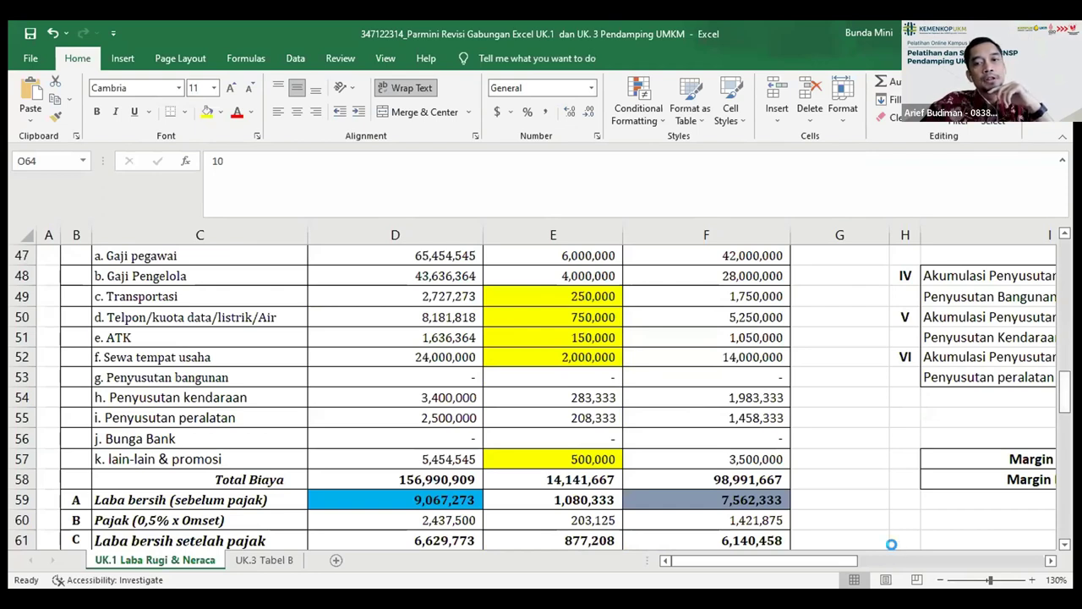
{"action": "scroll", "coordinate": [857, 562], "scroll_direction": "down", "scroll_amount": 1}
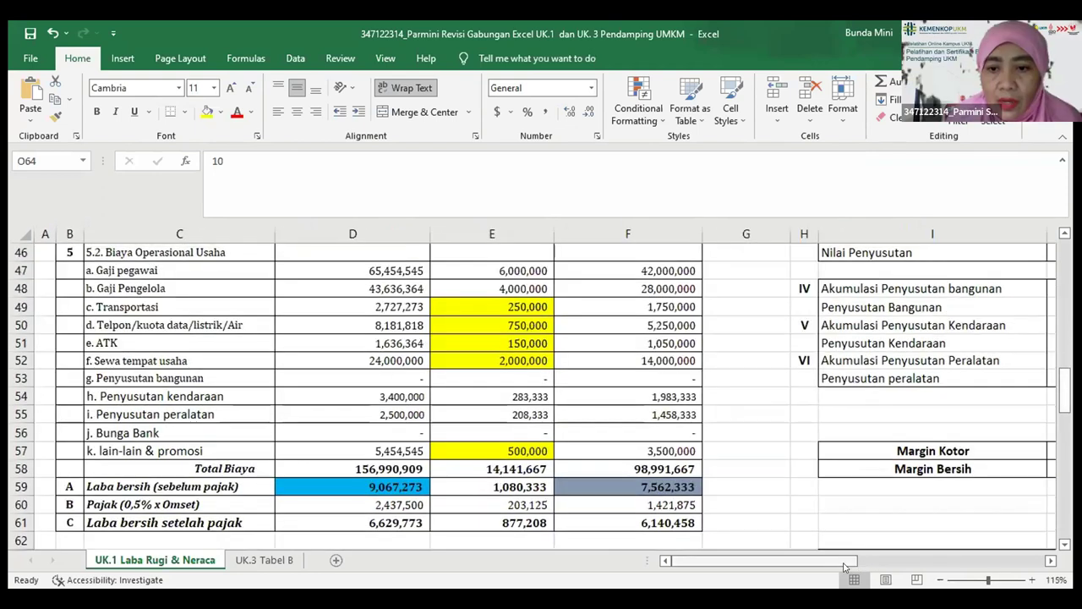
{"action": "scroll", "coordinate": [946, 564], "scroll_direction": "right", "scroll_amount": 1}
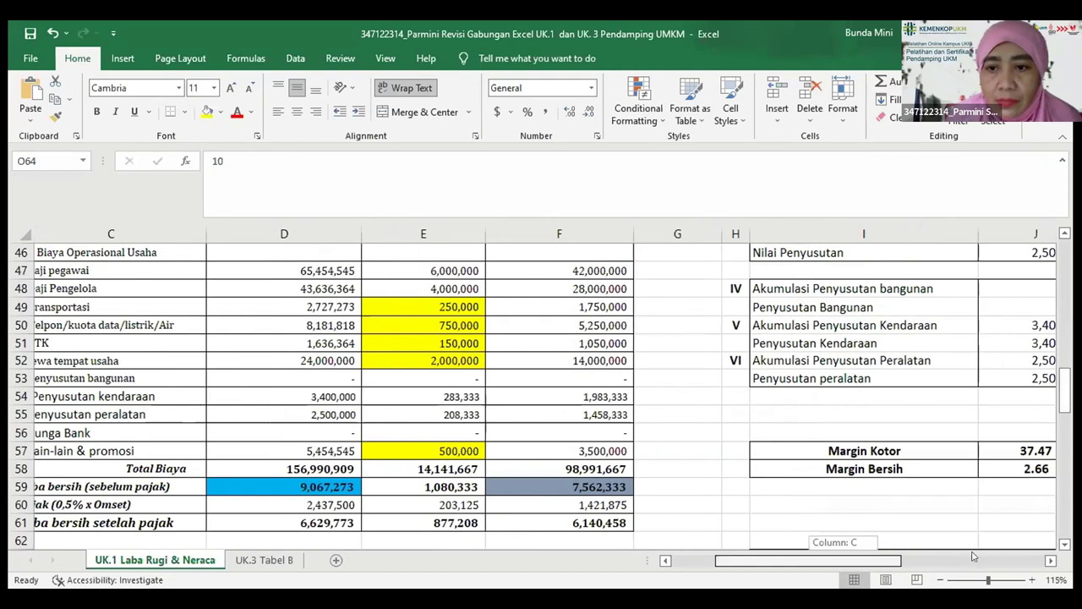
{"action": "scroll", "coordinate": [988, 556], "scroll_direction": "right", "scroll_amount": 3}
Set the Pegawai salary per person in cell P36 of the Sumber Daya Mamusia table to 1,500,000
{"action": "left_click_drag", "start_coordinate": [1064, 393], "coordinate": [1063, 338]}
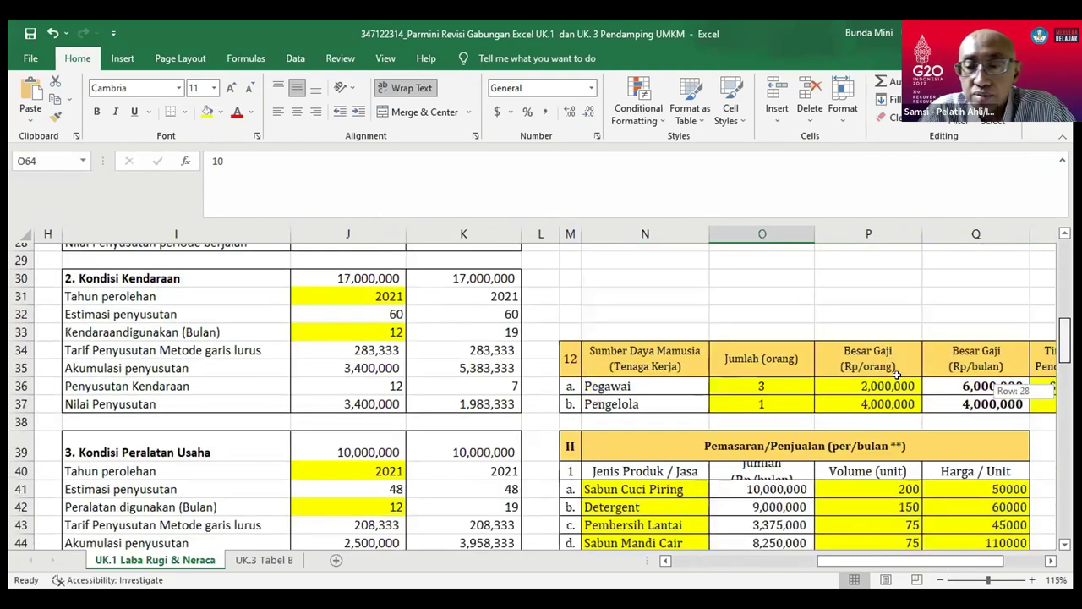
{"action": "left_click", "coordinate": [885, 413]}
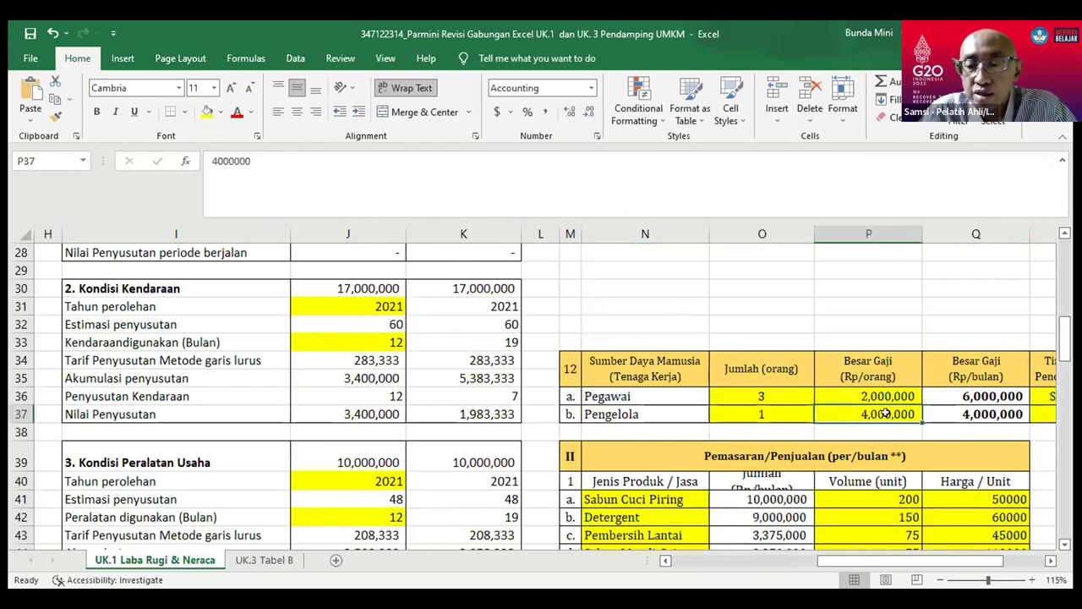
{"action": "left_click", "coordinate": [886, 395]}
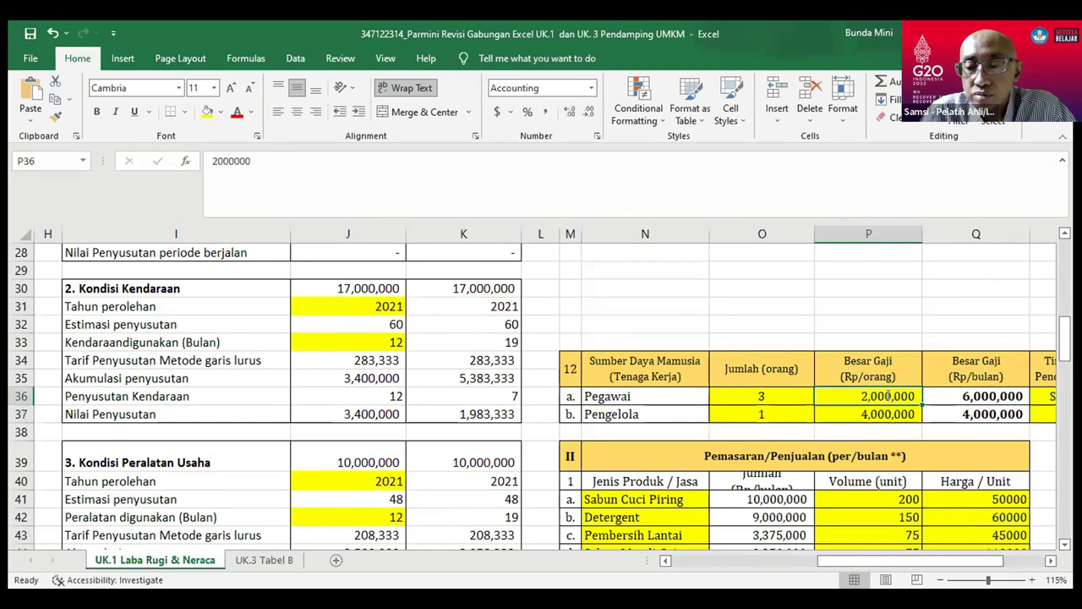
{"action": "type", "text": "1,5"}
{"action": "type", "text": "00,"}
{"action": "type", "text": "000"}
{"action": "key", "text": "Return"}
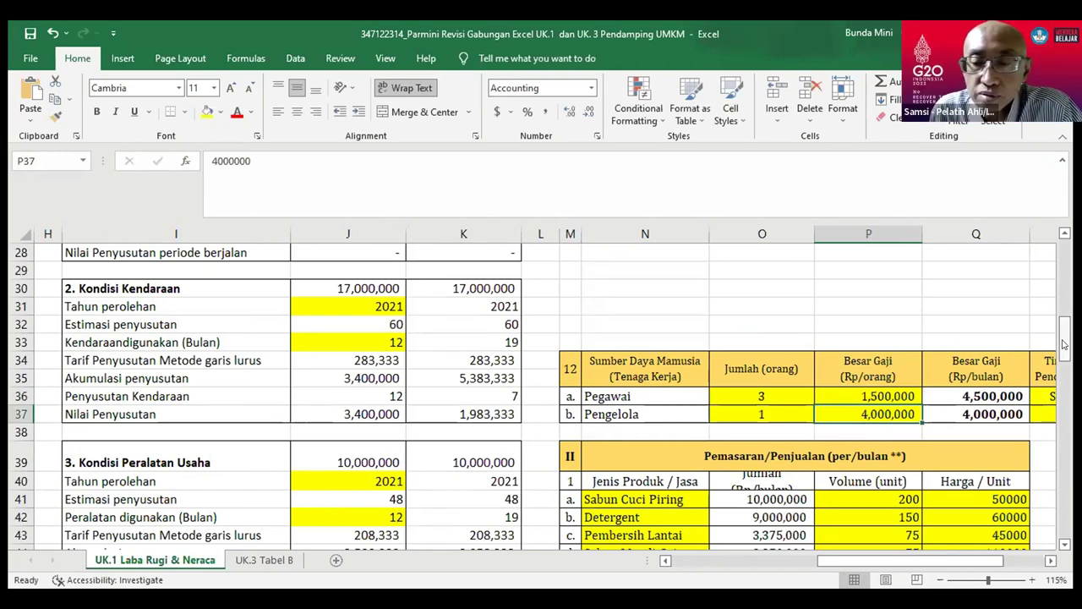
Examine the Margin Kotor and Margin Bersih figures alongside the Total Biaya and net profit rows of the Laba/Rugi table
{"action": "scroll", "coordinate": [541, 398], "scroll_direction": "down", "scroll_amount": 4}
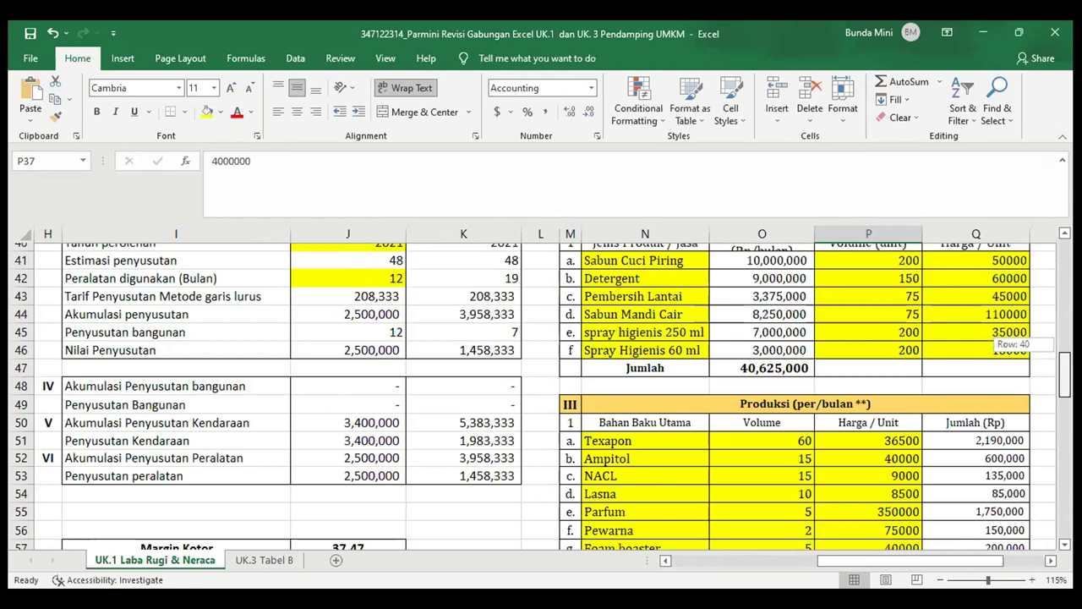
{"action": "scroll", "coordinate": [541, 398], "scroll_direction": "down", "scroll_amount": 5}
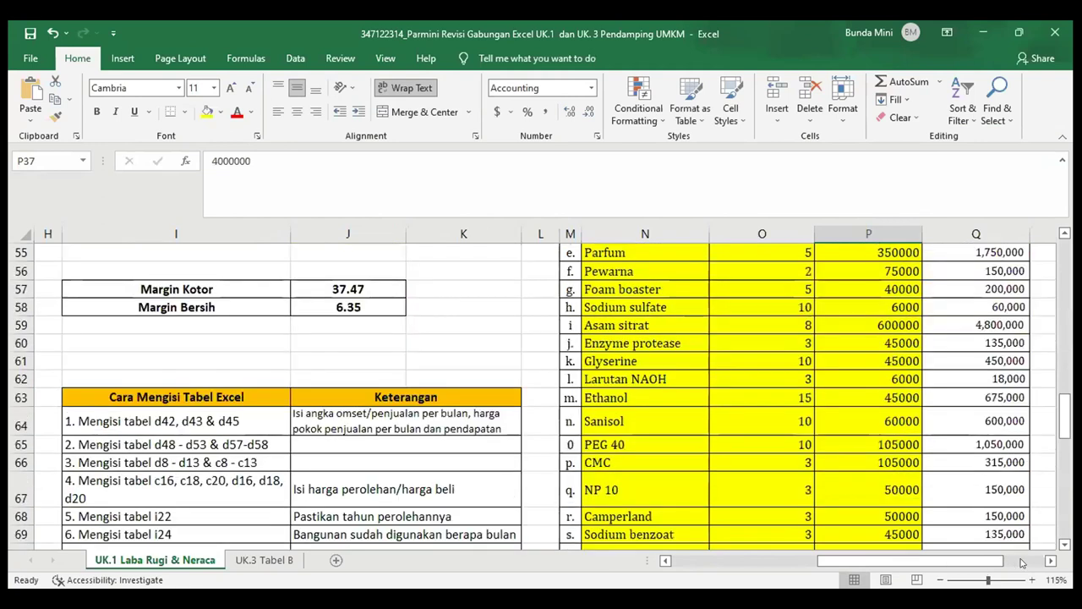
{"action": "left_click", "coordinate": [1049, 563]}
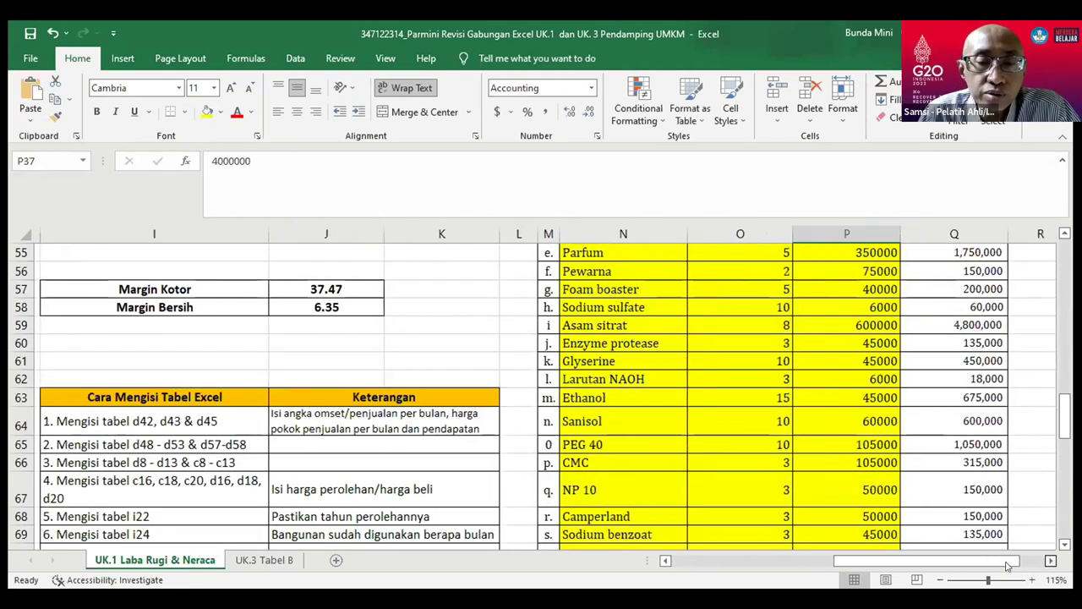
{"action": "left_click_drag", "start_coordinate": [1007, 566], "coordinate": [871, 567]}
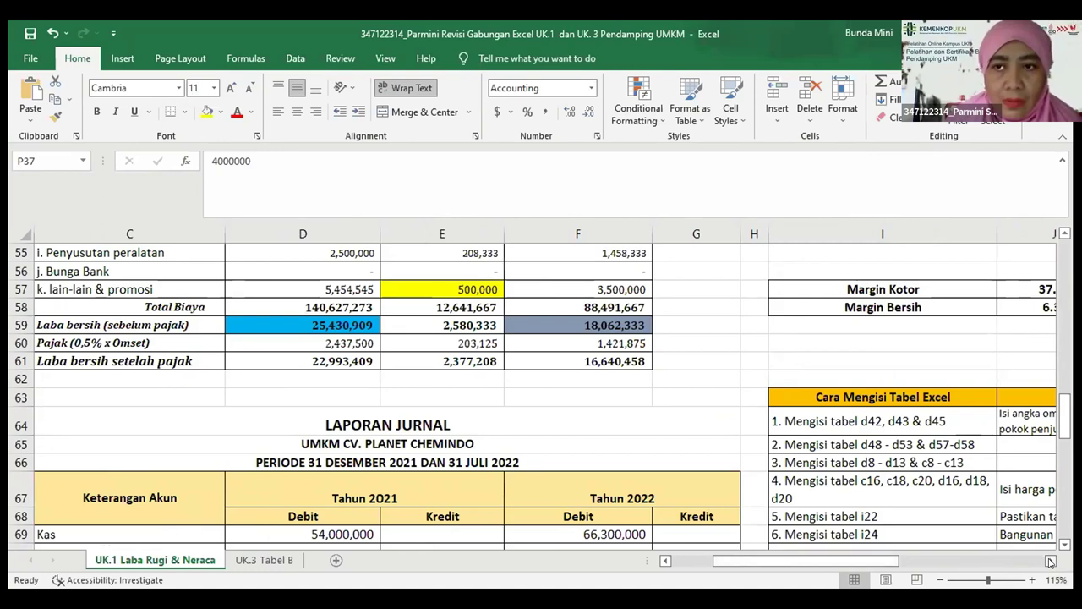
{"action": "left_click", "coordinate": [1050, 561]}
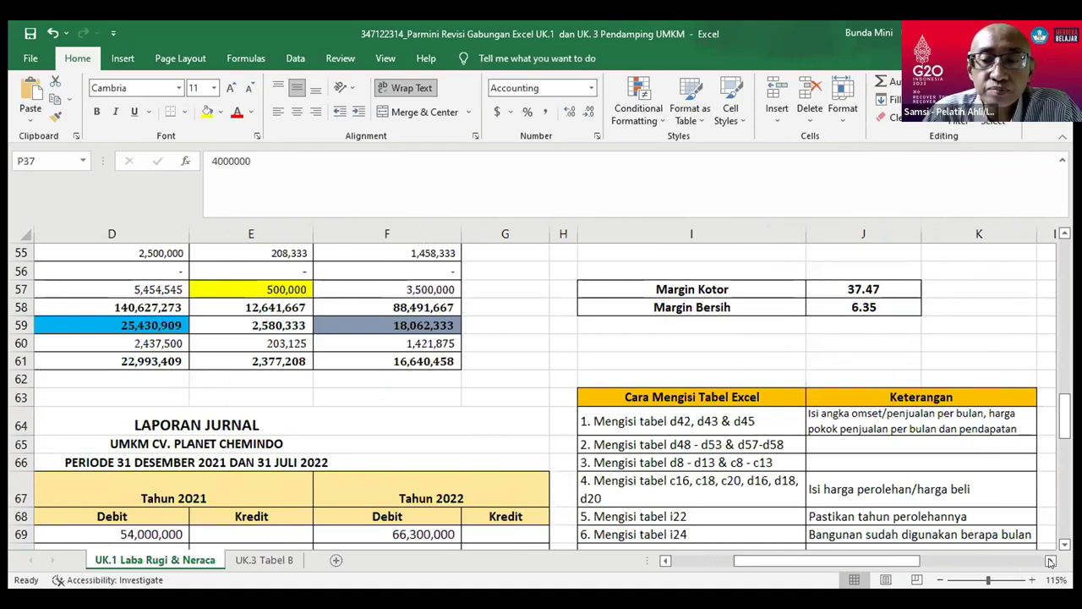
{"action": "left_click_drag", "start_coordinate": [862, 559], "coordinate": [854, 557]}
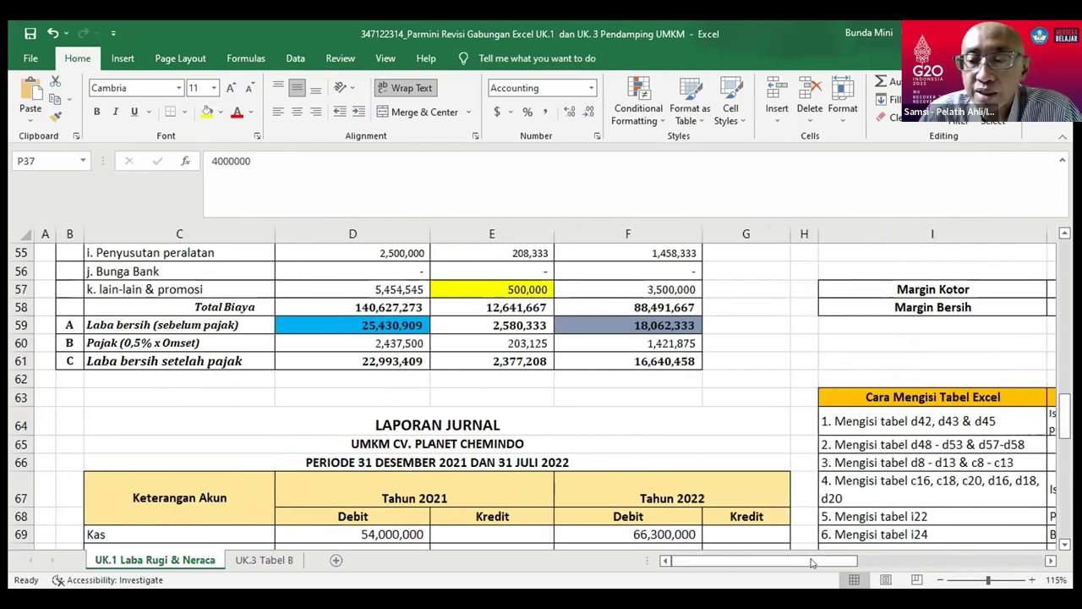
{"action": "left_click_drag", "start_coordinate": [812, 564], "coordinate": [974, 550]}
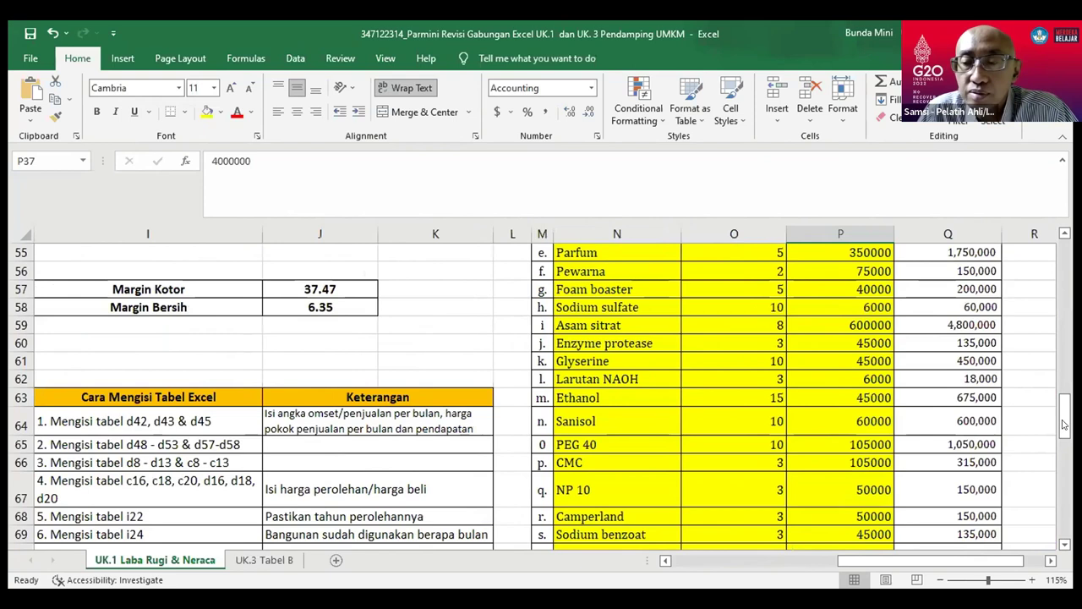
Set the Texapon volume in the Bahan Baku Utama table to 50
{"action": "scroll", "coordinate": [1064, 404], "scroll_direction": "up", "scroll_amount": 3}
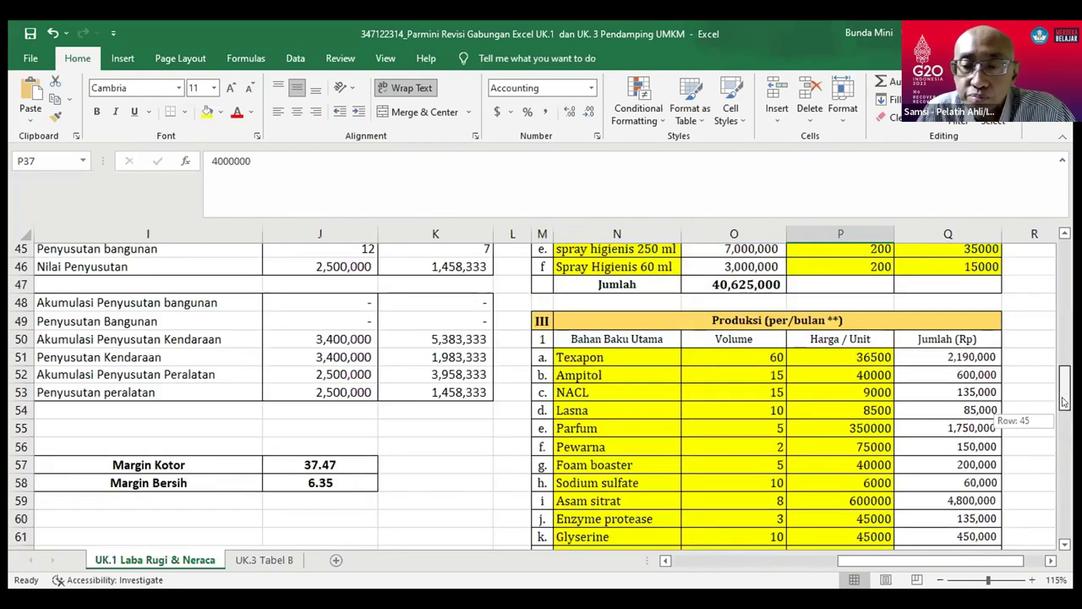
{"action": "scroll", "coordinate": [1063, 403], "scroll_direction": "down", "scroll_amount": 1}
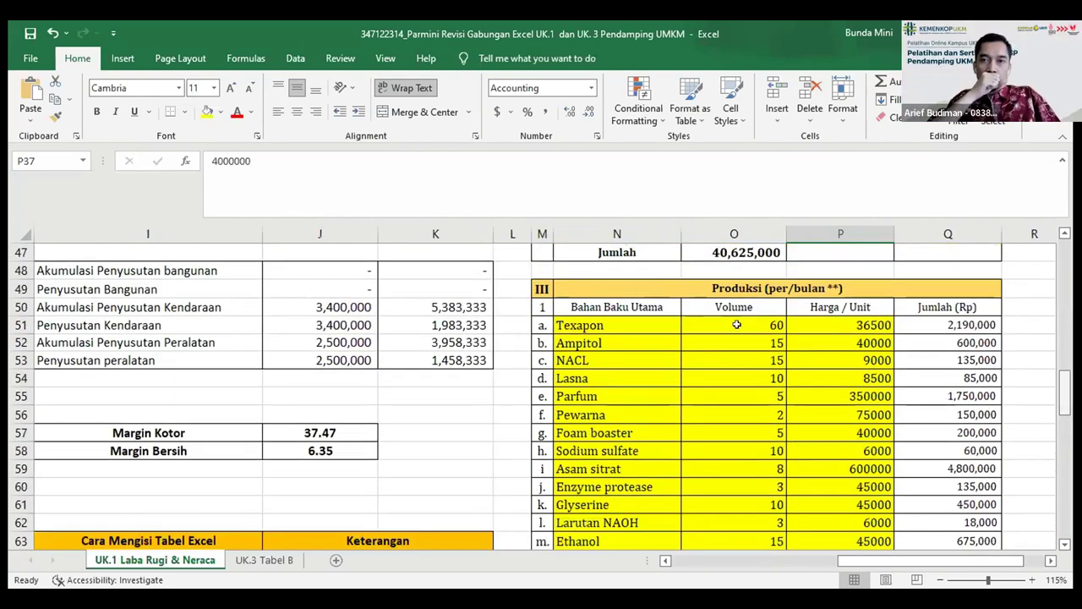
{"action": "left_click", "coordinate": [737, 325]}
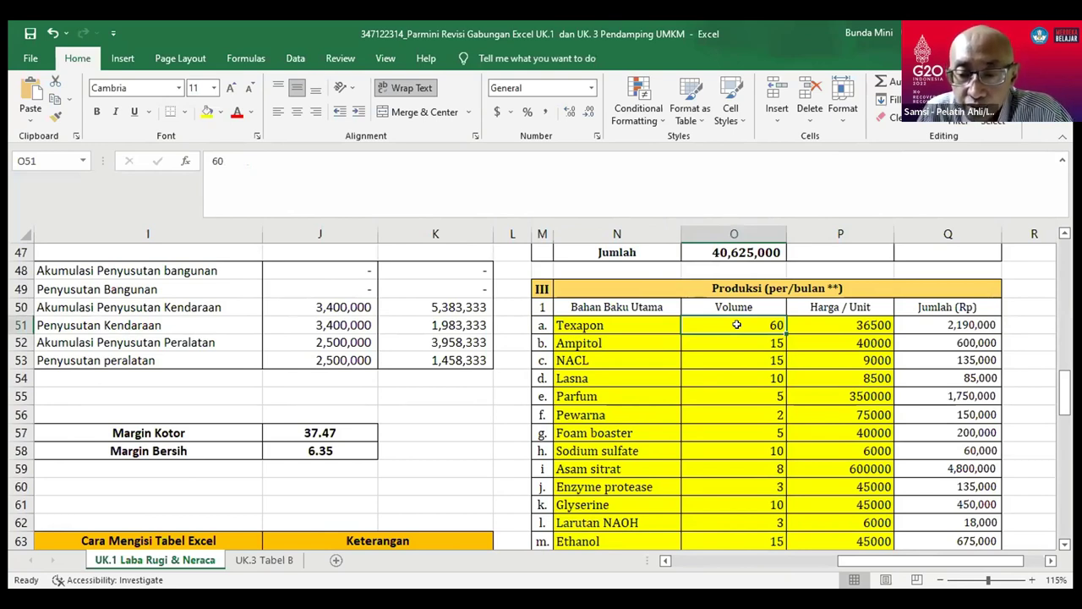
{"action": "left_click_drag", "start_coordinate": [1063, 412], "coordinate": [1062, 456]}
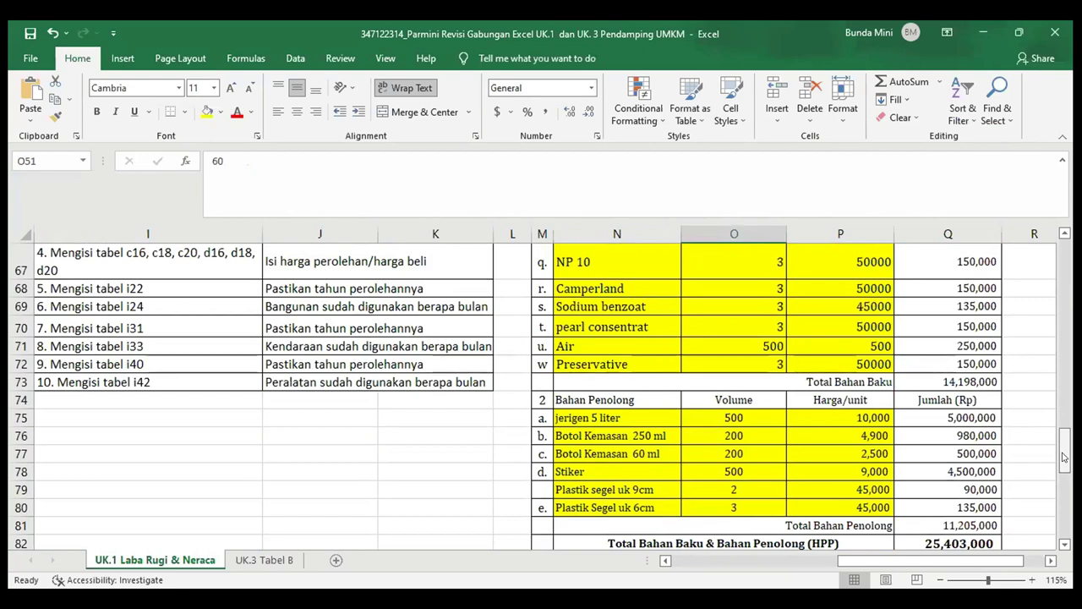
{"action": "left_click_drag", "start_coordinate": [1065, 457], "coordinate": [1062, 372]}
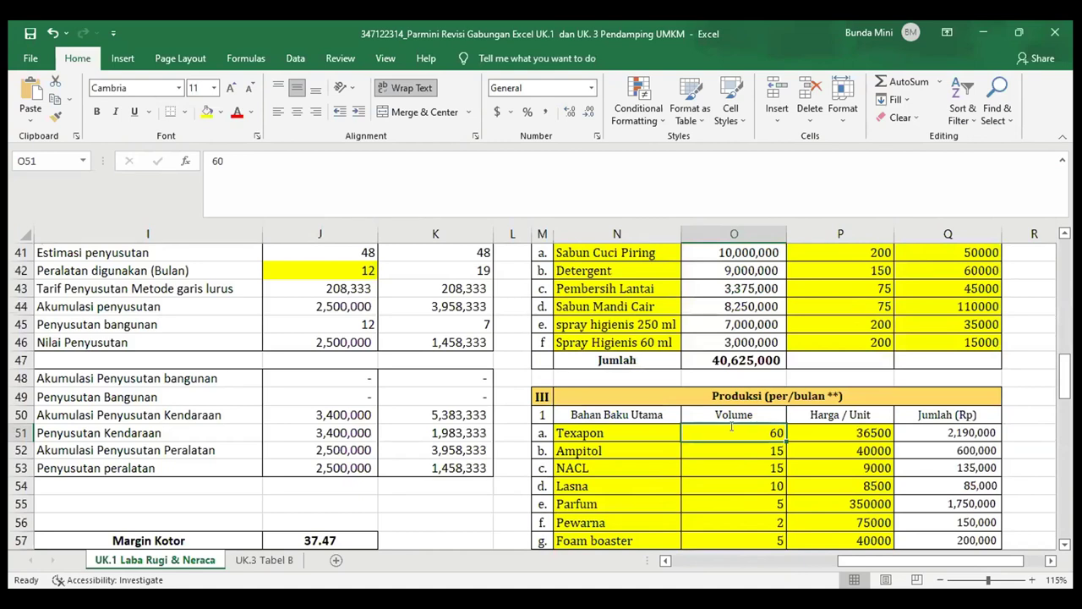
{"action": "type", "text": "50"}
{"action": "key", "text": "Return"}
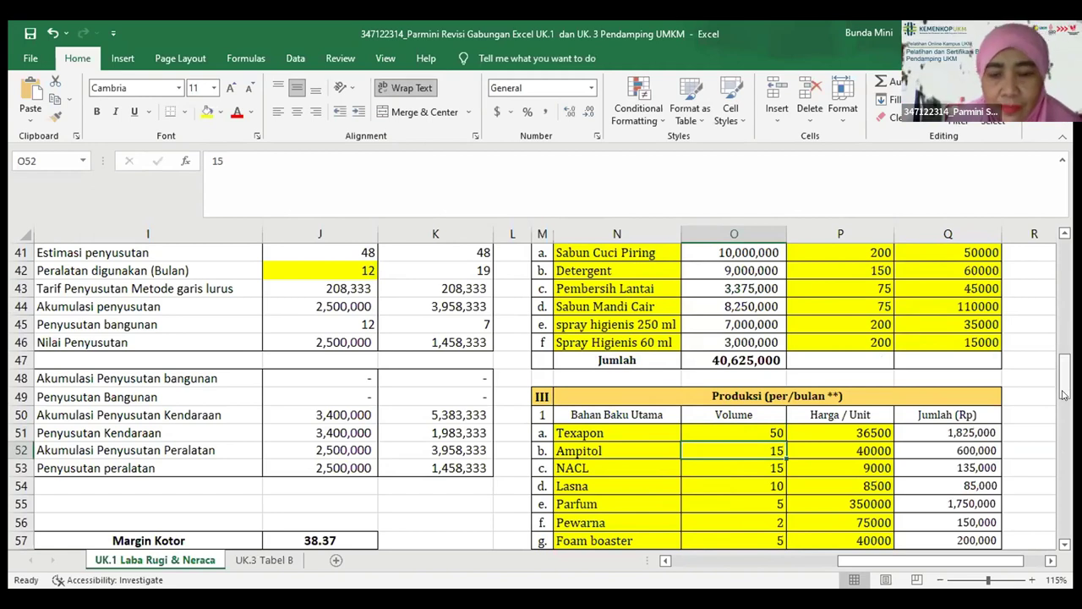
Set the monthly average for lain-lain & promosi in cell E57 to 300,000
{"action": "scroll", "coordinate": [1063, 394], "scroll_direction": "down", "scroll_amount": 1}
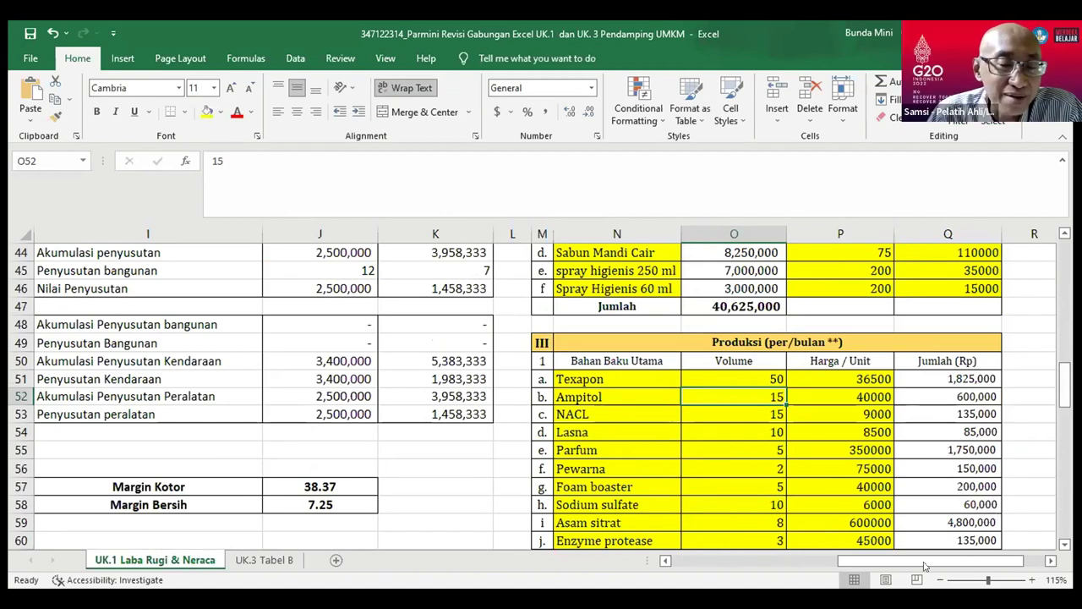
{"action": "left_click_drag", "start_coordinate": [925, 565], "coordinate": [782, 565]}
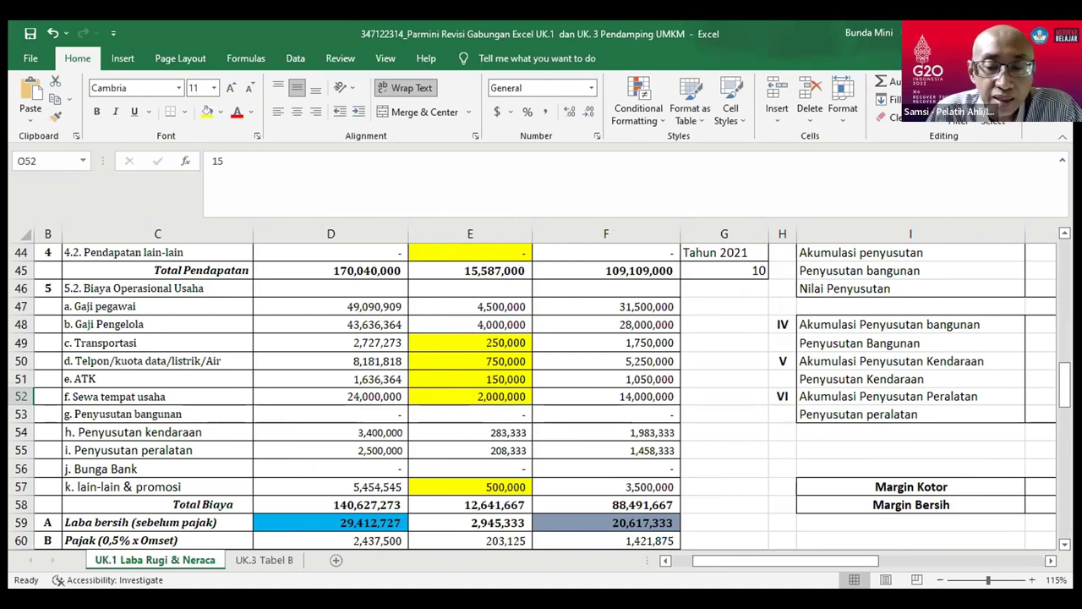
{"action": "left_click", "coordinate": [486, 487]}
{"action": "type", "text": "300000"}
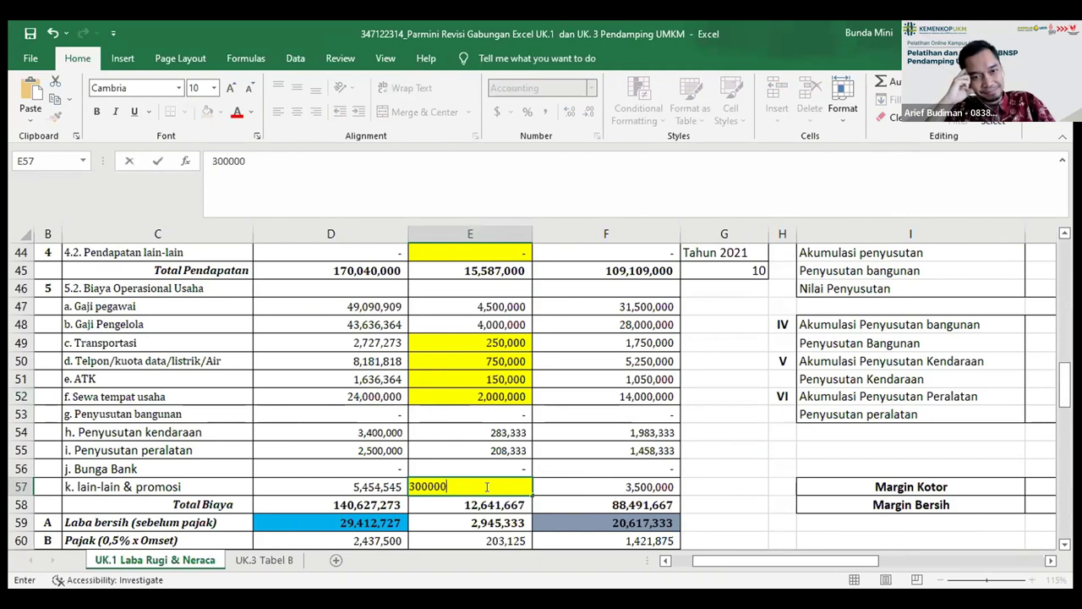
{"action": "key", "text": "Return"}
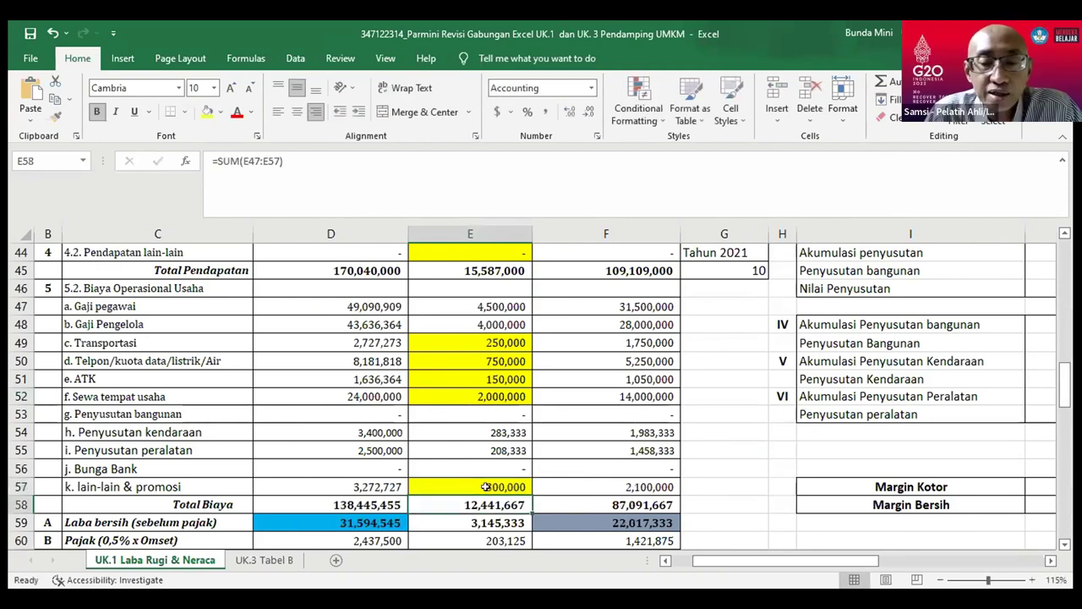
Check the Margin Kotor and Margin Bersih figures, and save the workbook from the balance sheet section
{"action": "left_click", "coordinate": [1051, 561]}
{"action": "left_click", "coordinate": [1051, 561]}
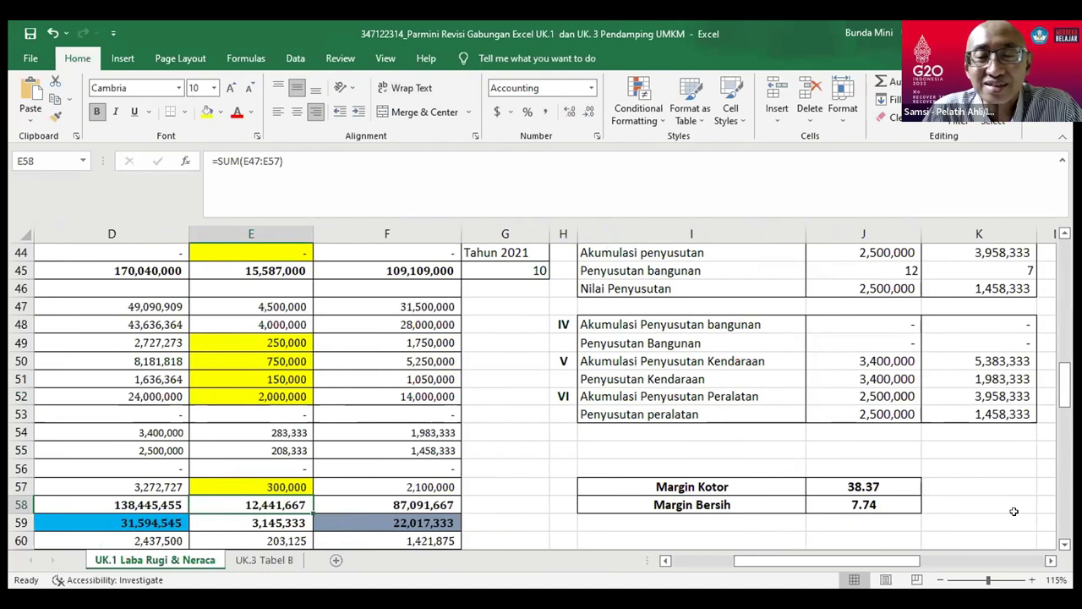
{"action": "left_click_drag", "start_coordinate": [817, 561], "coordinate": [742, 565]}
{"action": "left_click_drag", "start_coordinate": [1064, 400], "coordinate": [1057, 274]}
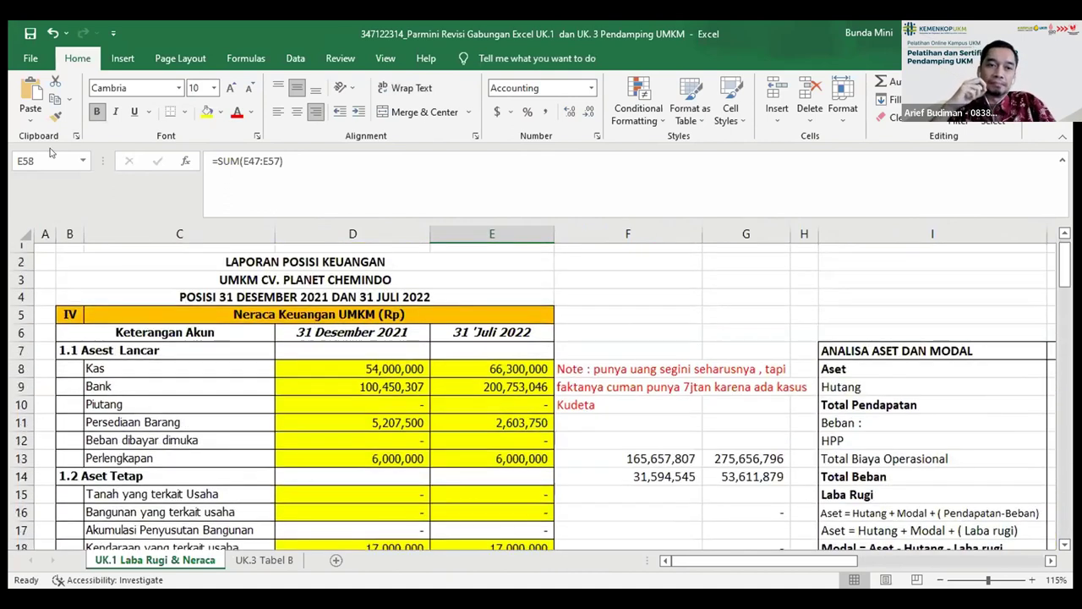
{"action": "left_click", "coordinate": [28, 34]}
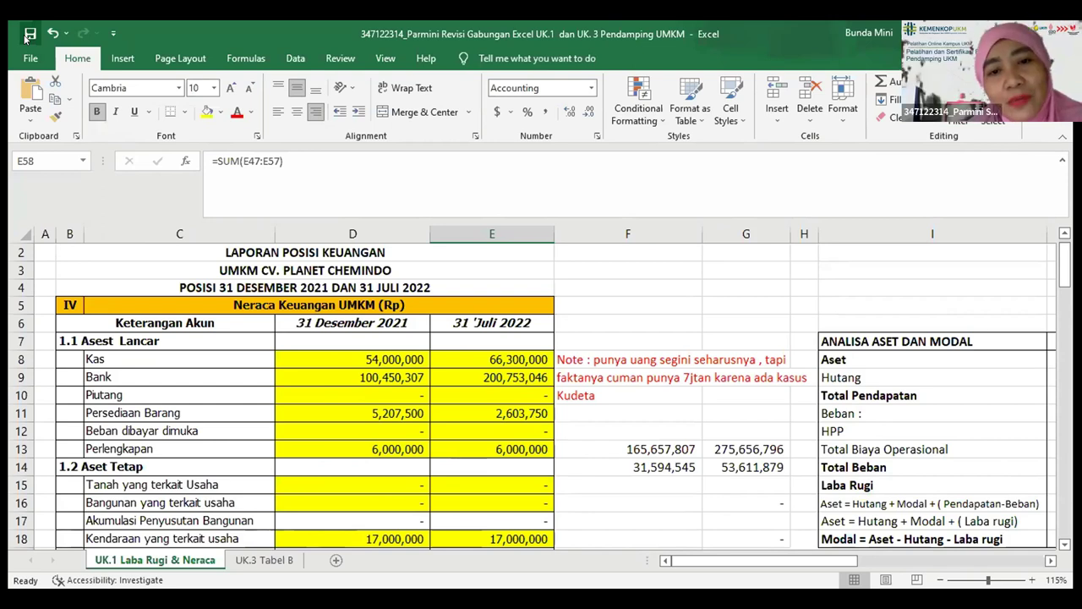
Set Perlengkapan in the Neraca Keuangan to 500,000 for both 31 Desember 2021 and 31 Juli 2022
{"action": "left_click", "coordinate": [1063, 547]}
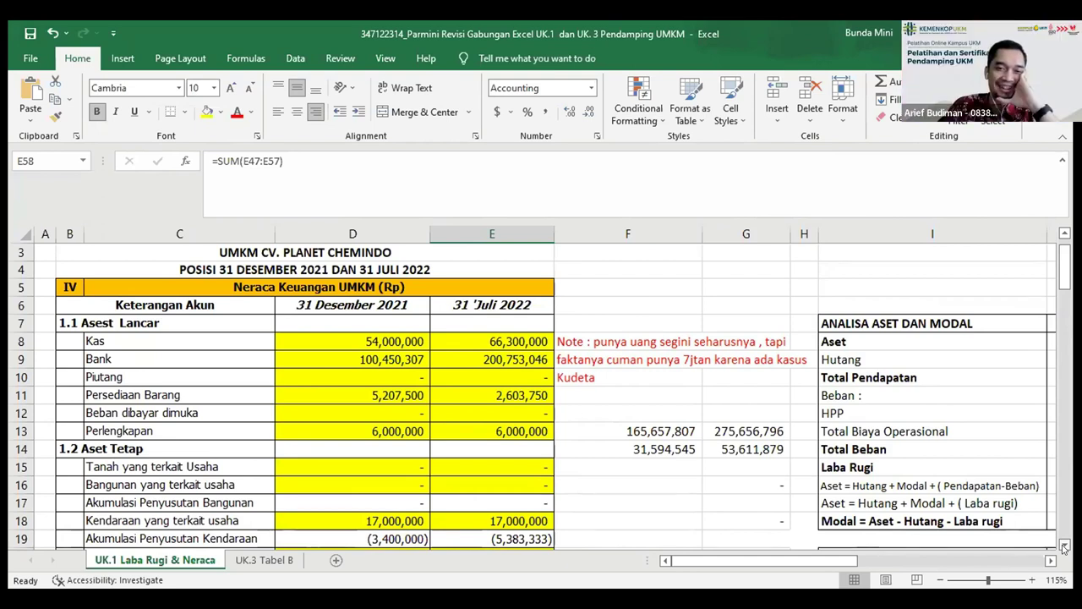
{"action": "left_click", "coordinate": [416, 430]}
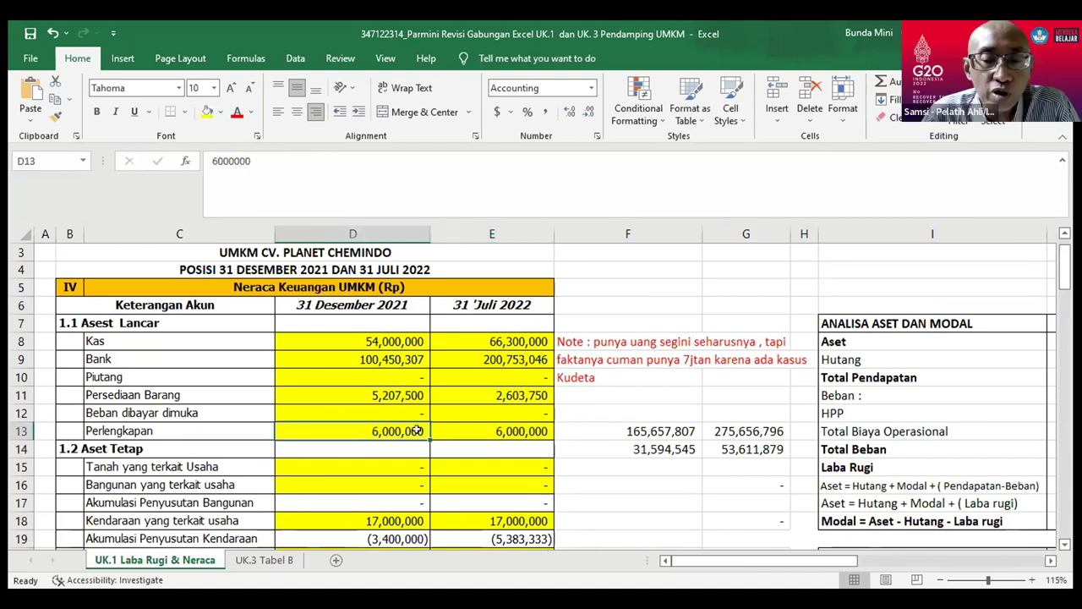
{"action": "type", "text": "500000"}
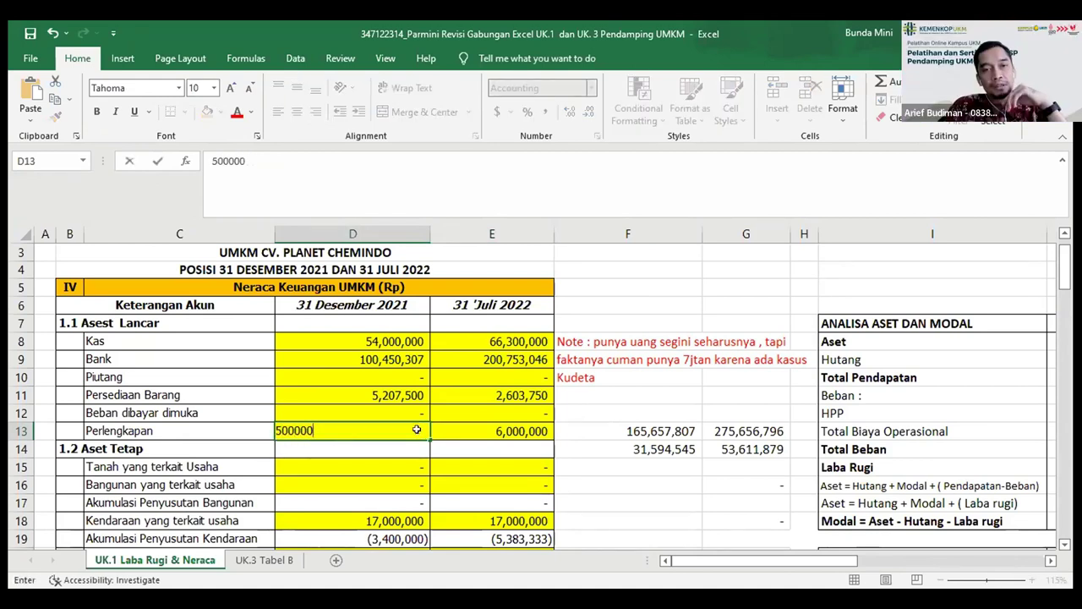
{"action": "key", "text": "Return"}
{"action": "left_click", "coordinate": [525, 432]}
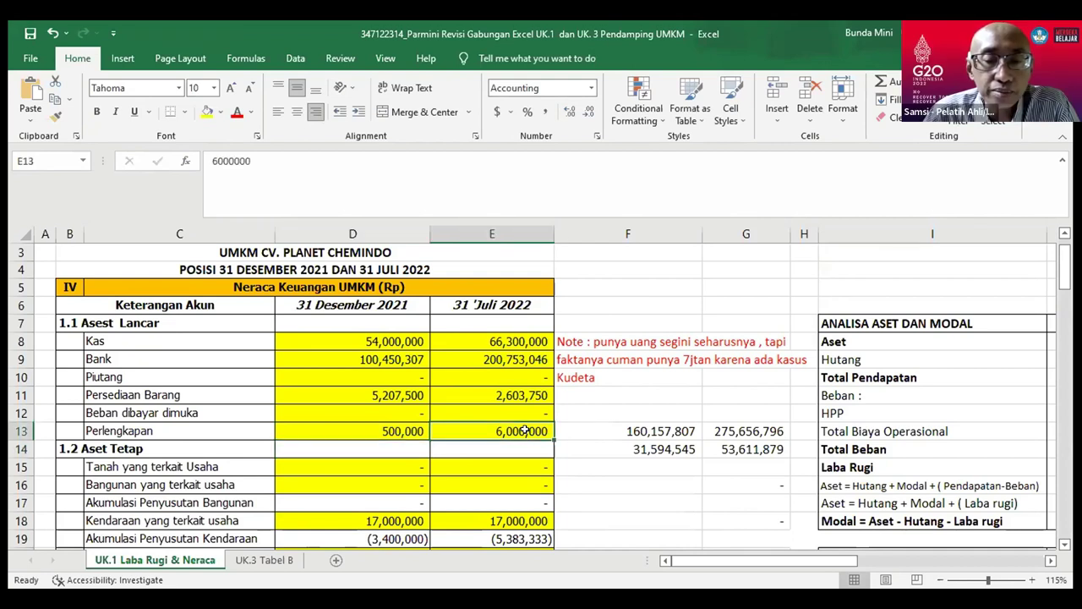
{"action": "type", "text": "500000"}
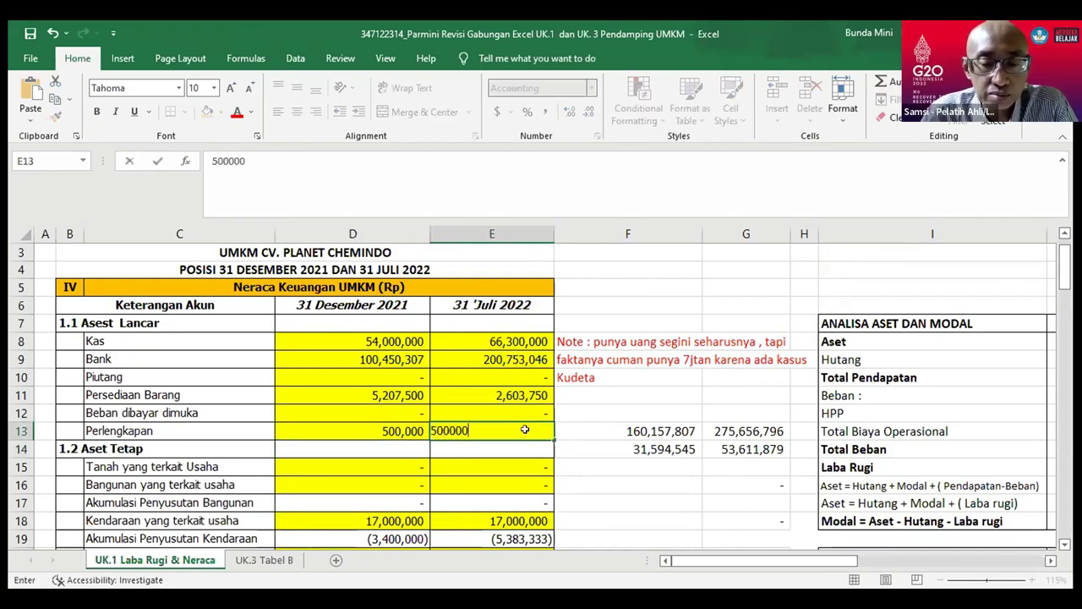
{"action": "key", "text": "Return"}
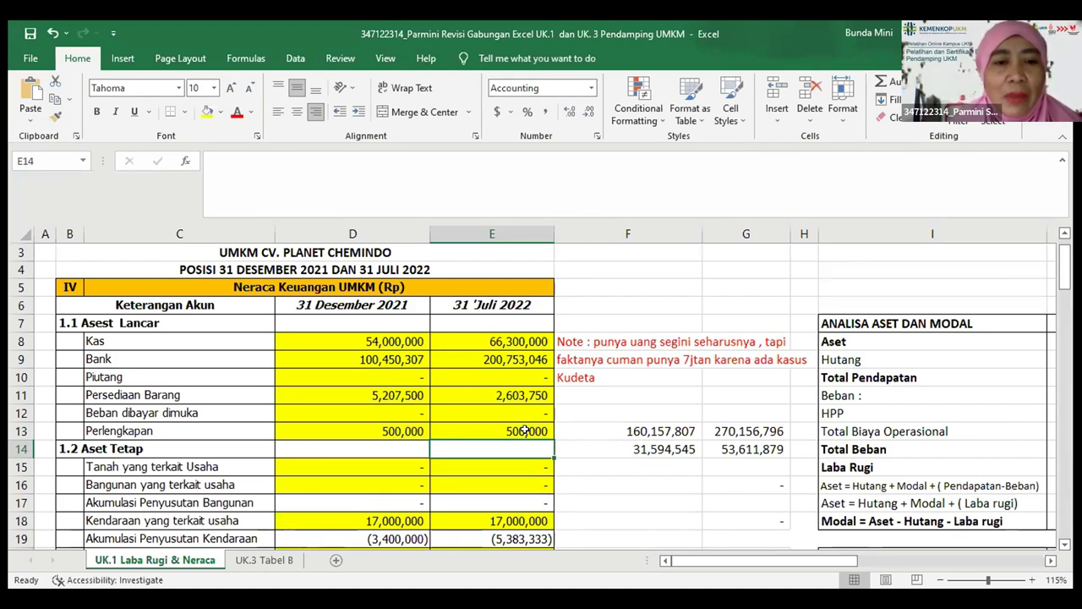
Calculate the 31 Desember 2021 Persediaan Barang in cell D11 as 10% of the monthly Harga Pokok Penjualan with =10%*E42
{"action": "left_click", "coordinate": [398, 390]}
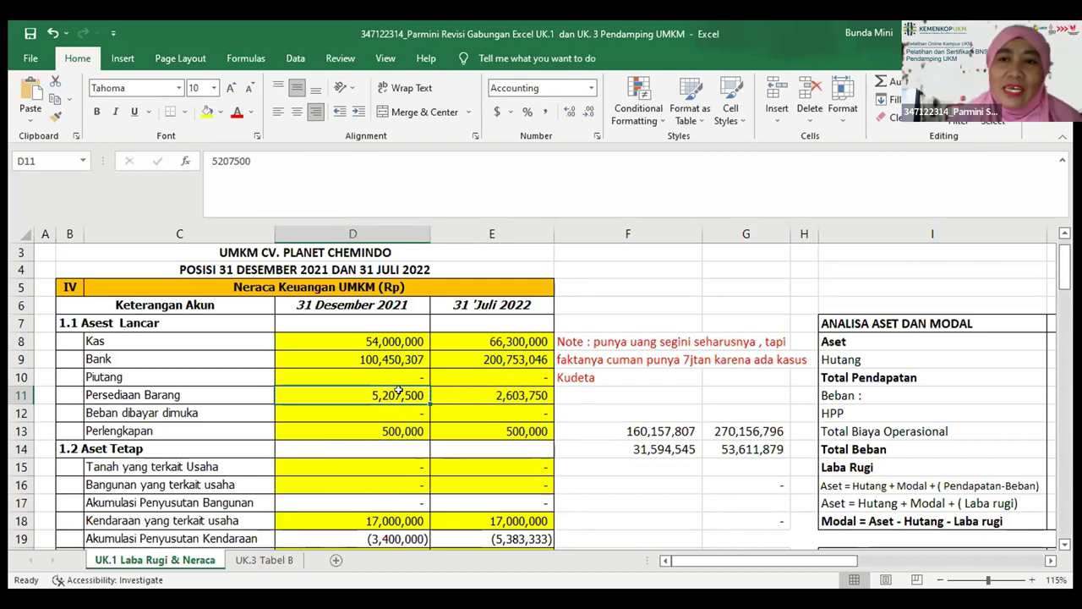
{"action": "type", "text": "="}
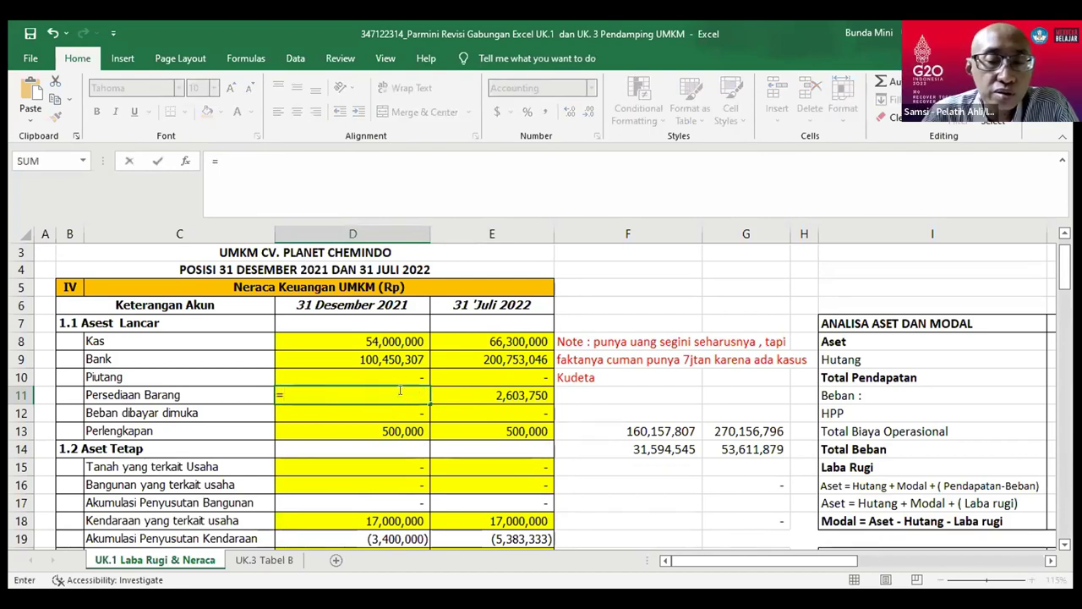
{"action": "type", "text": "5"}
{"action": "key", "text": "BackSpace"}
{"action": "type", "text": "10%"}
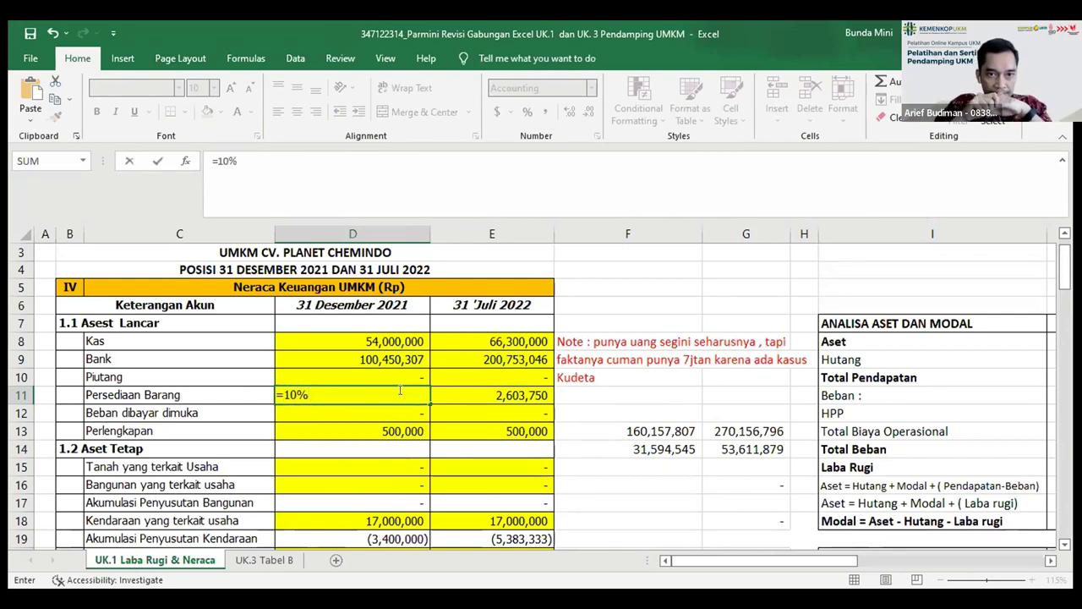
{"action": "type", "text": "*"}
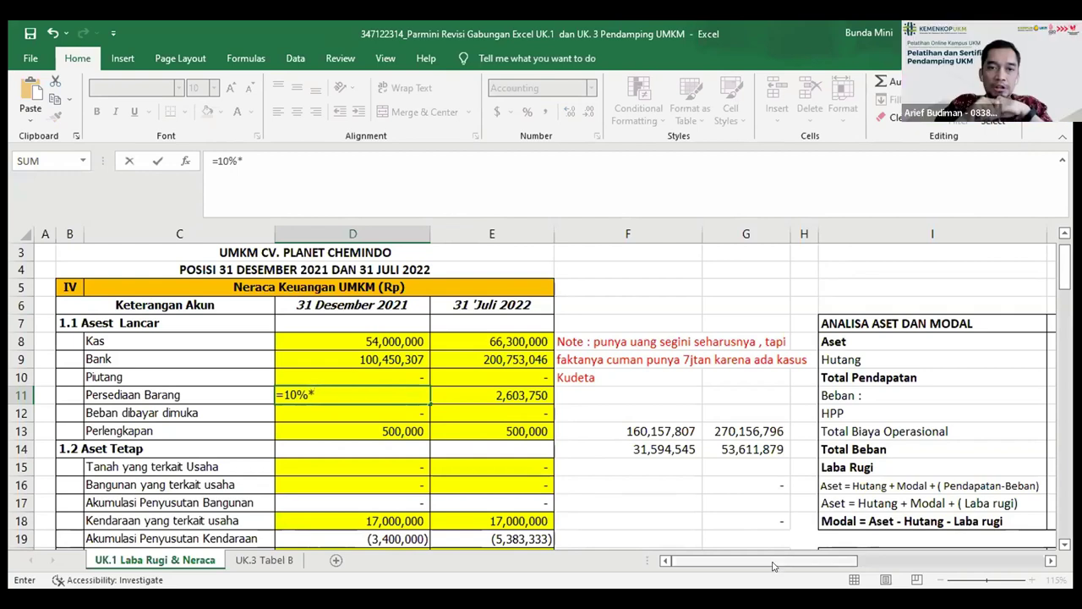
{"action": "left_click_drag", "start_coordinate": [1064, 279], "coordinate": [1064, 355]}
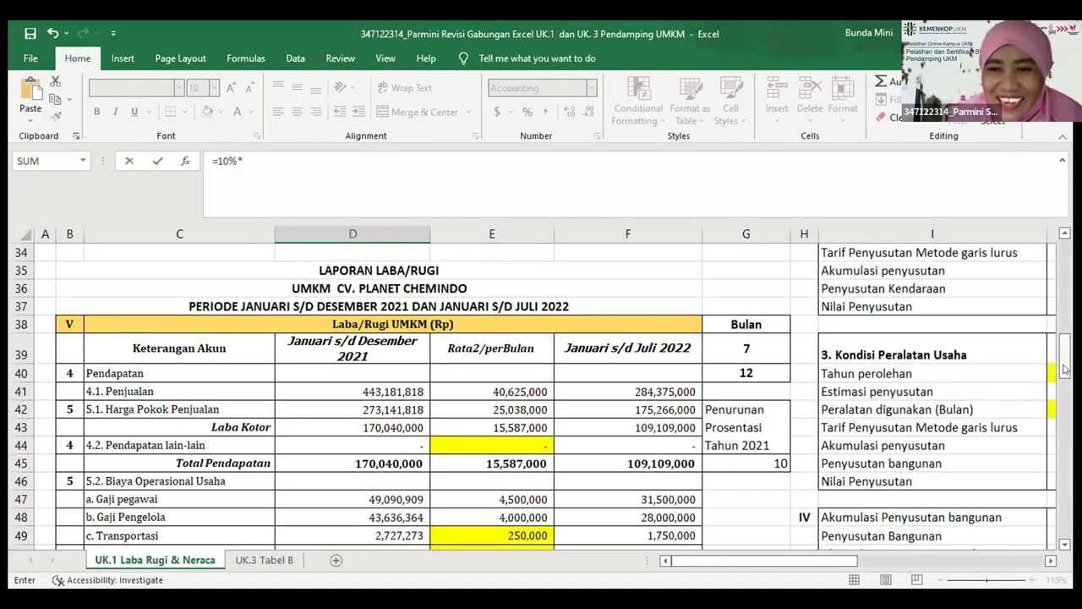
{"action": "left_click_drag", "start_coordinate": [1065, 351], "coordinate": [1059, 292]}
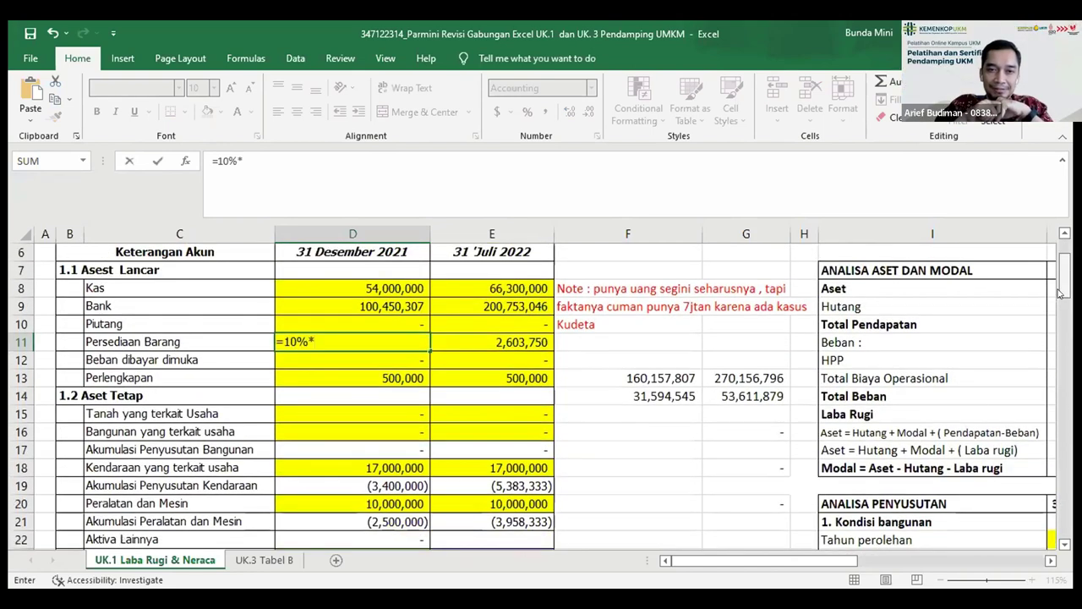
{"action": "type", "text": "e42"}
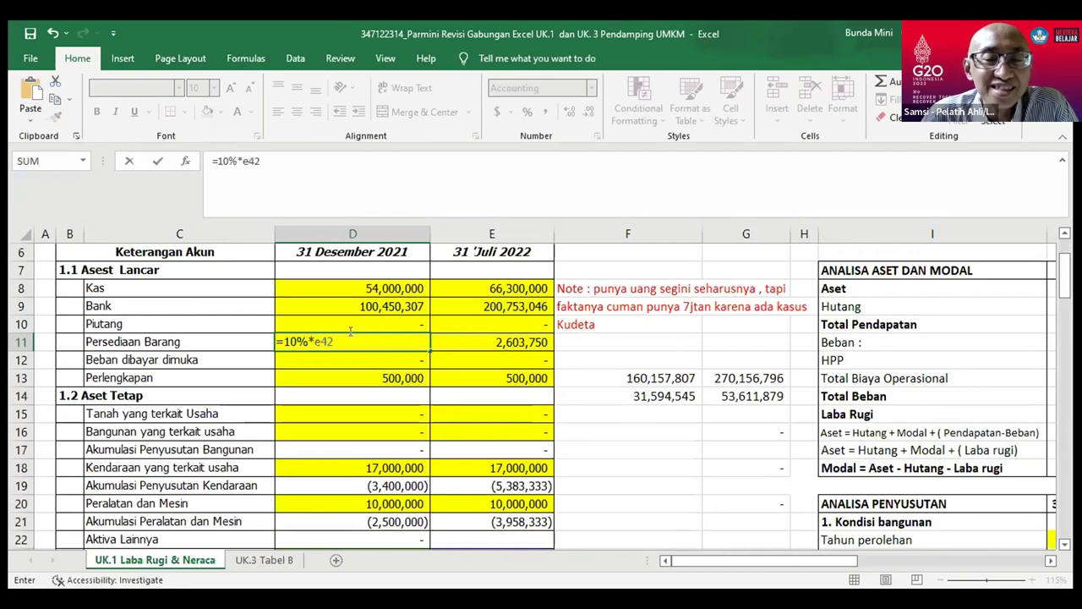
{"action": "key", "text": "Return"}
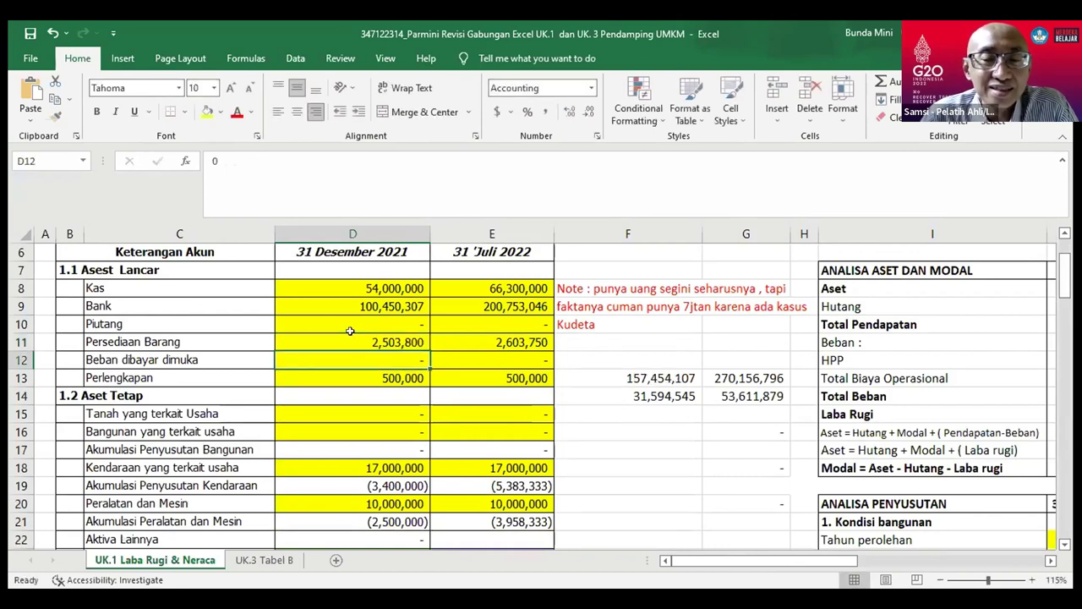
Calculate the 31 Juli 2022 Persediaan Barang in cell E11 as 10% of the monthly Harga Pokok Penjualan with =10%*E42
{"action": "left_click", "coordinate": [512, 342]}
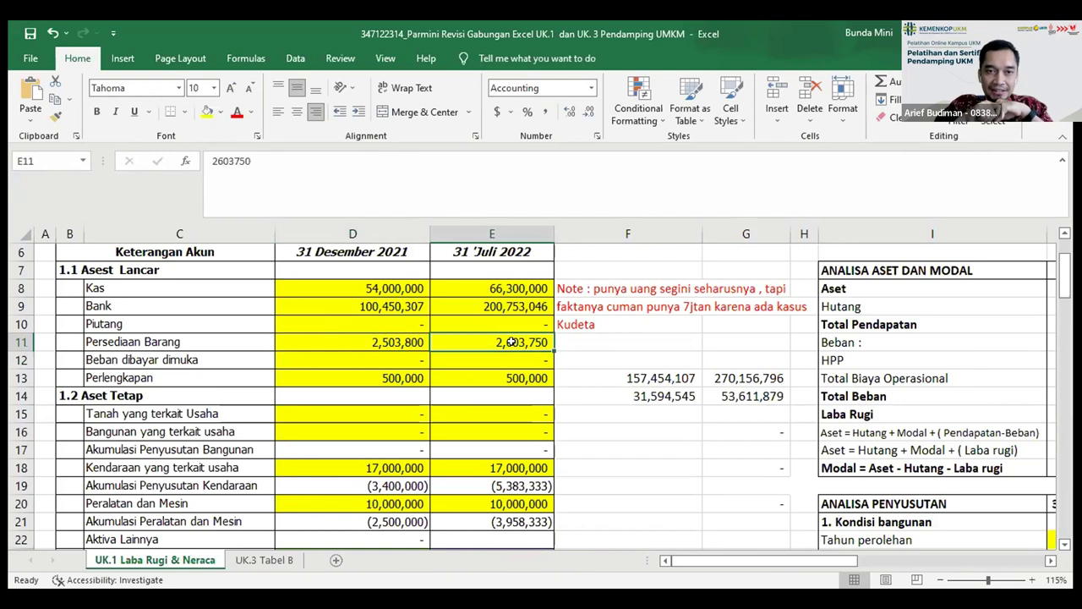
{"action": "type", "text": "=10"}
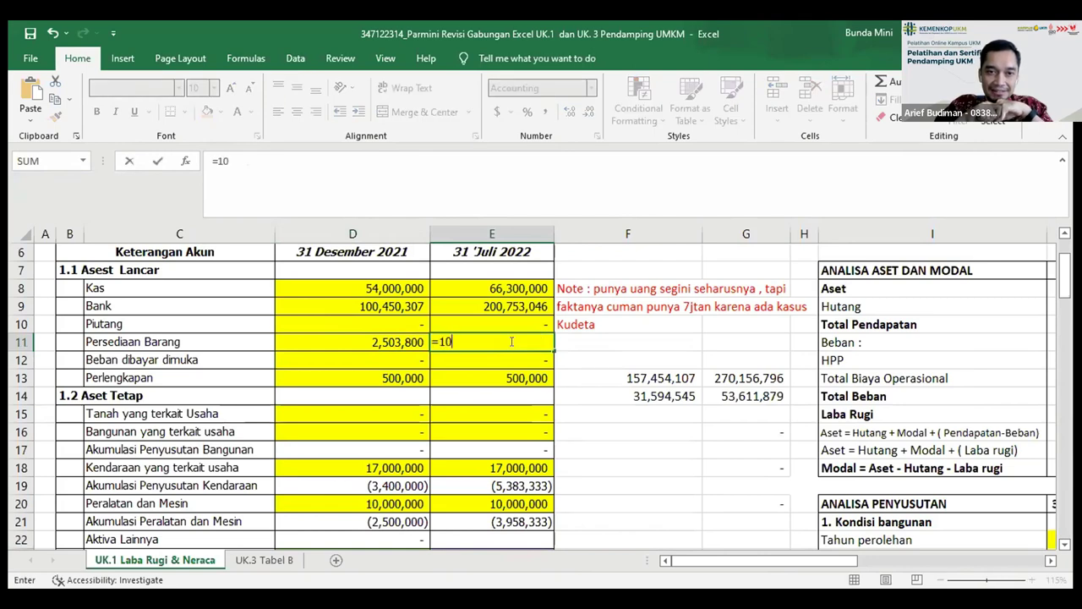
{"action": "type", "text": "%*"}
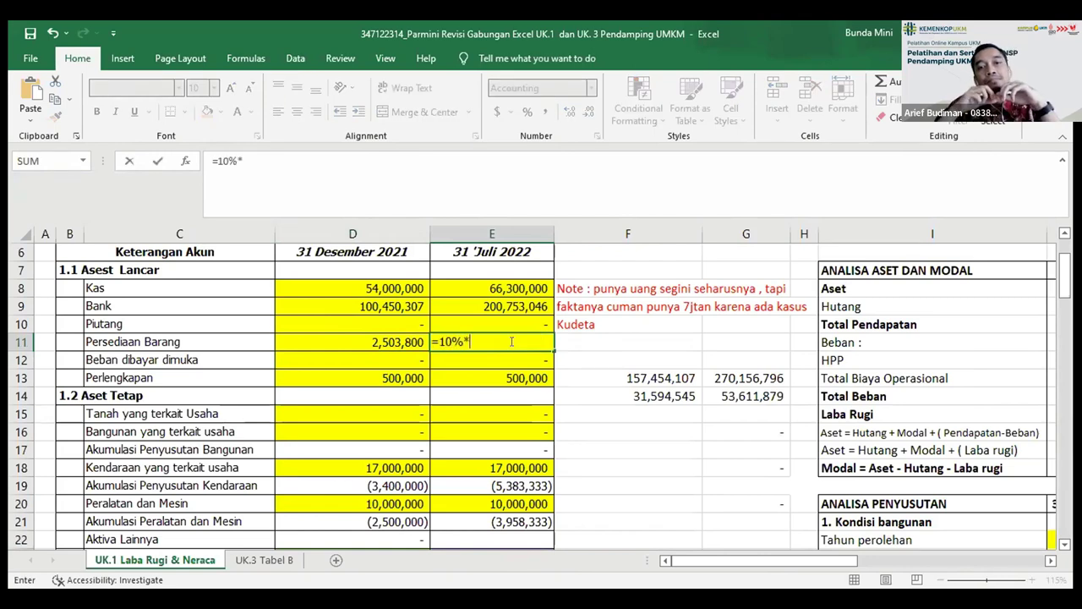
{"action": "type", "text": "e42"}
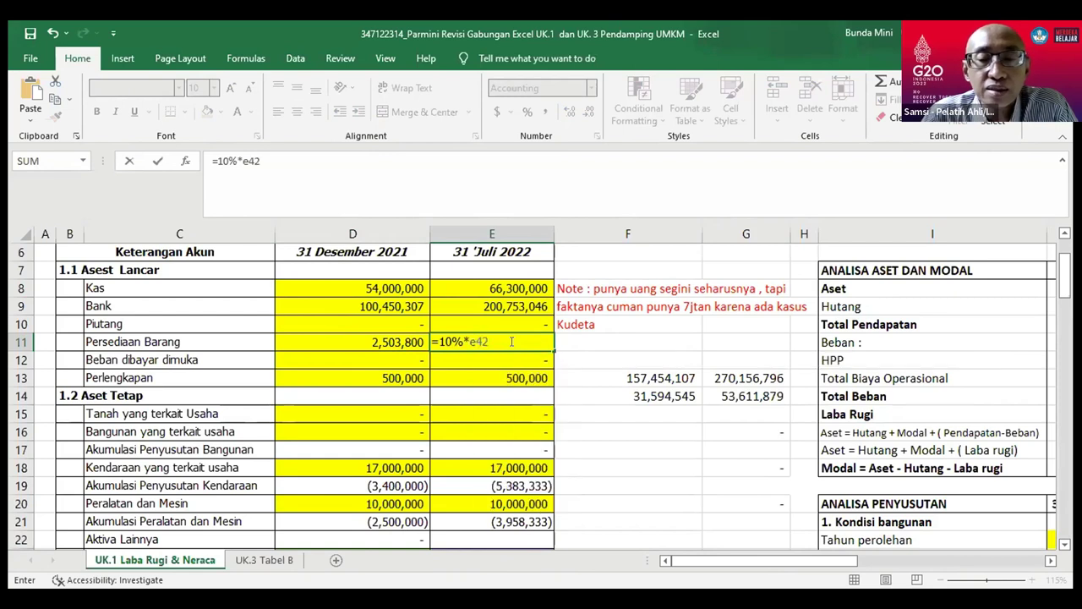
{"action": "key", "text": "Return"}
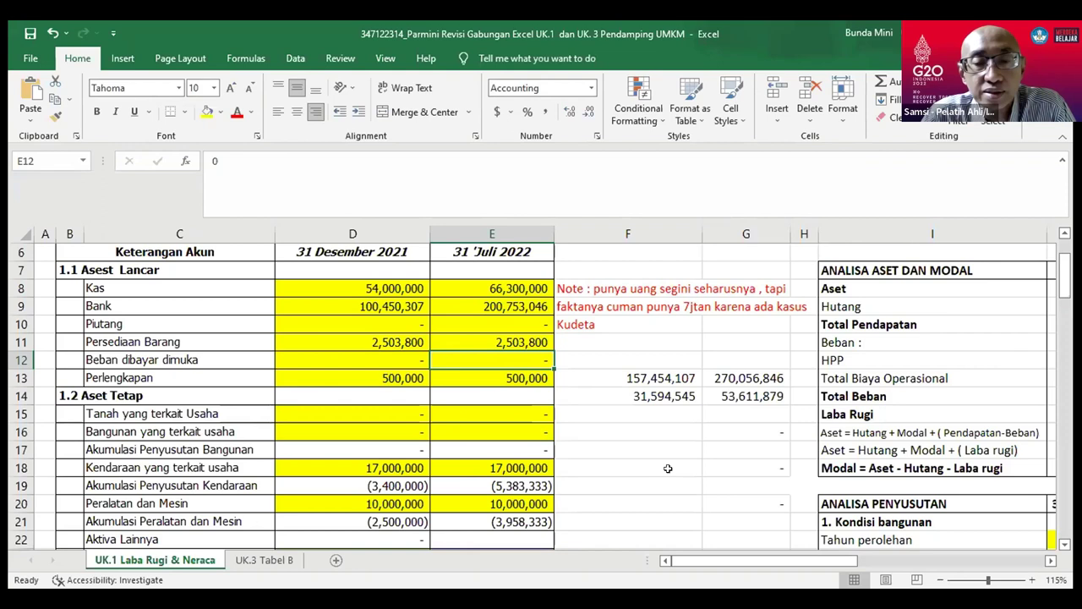
Set Kas in the Neraca Keuangan to 5,000,000 for both 31 Desember 2021 and 31 Juli 2022
{"action": "left_click", "coordinate": [412, 306]}
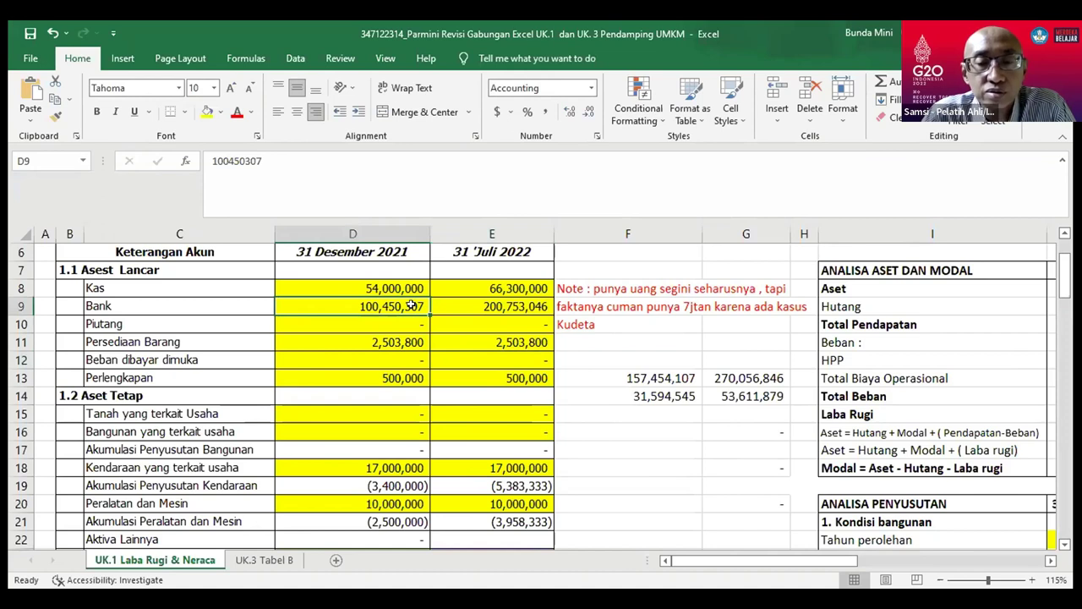
{"action": "left_click", "coordinate": [405, 288]}
{"action": "type", "text": "5000000"}
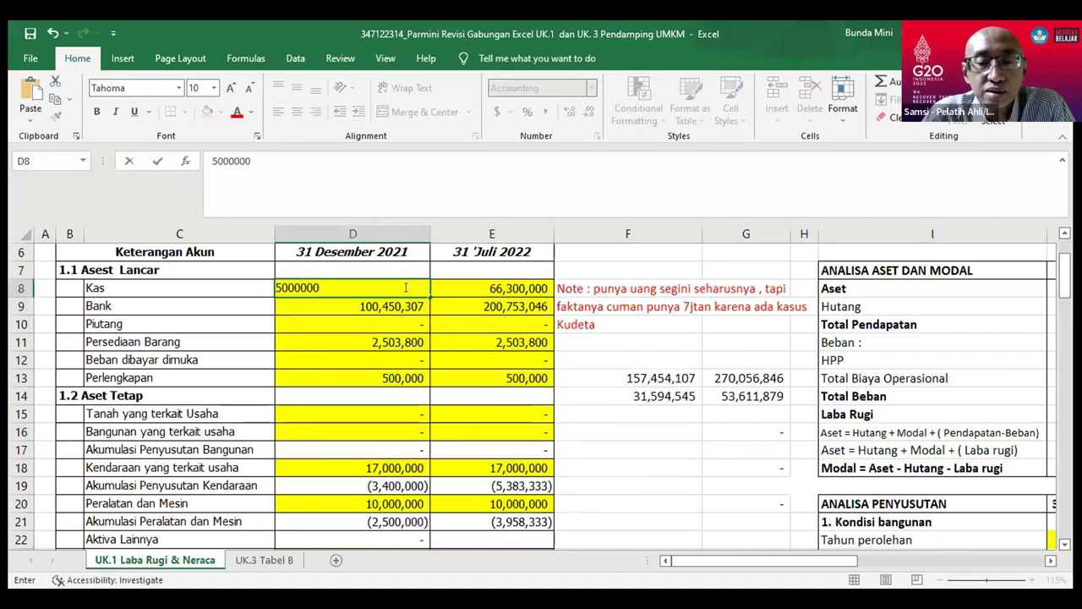
{"action": "key", "text": "Return"}
{"action": "left_click", "coordinate": [453, 281]}
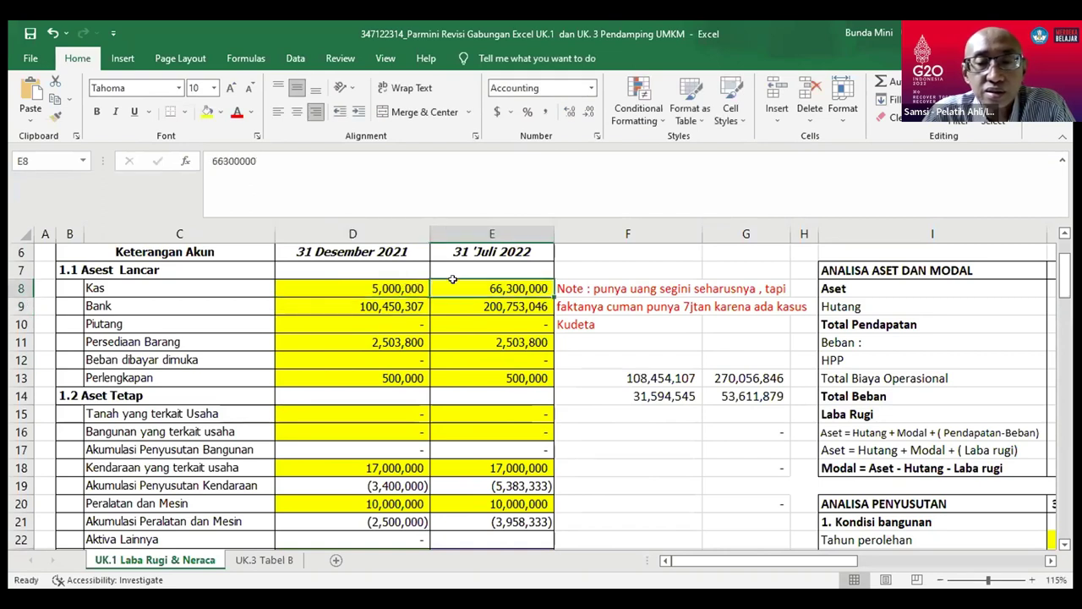
{"action": "type", "text": "5,000,000"}
{"action": "key", "text": "Return"}
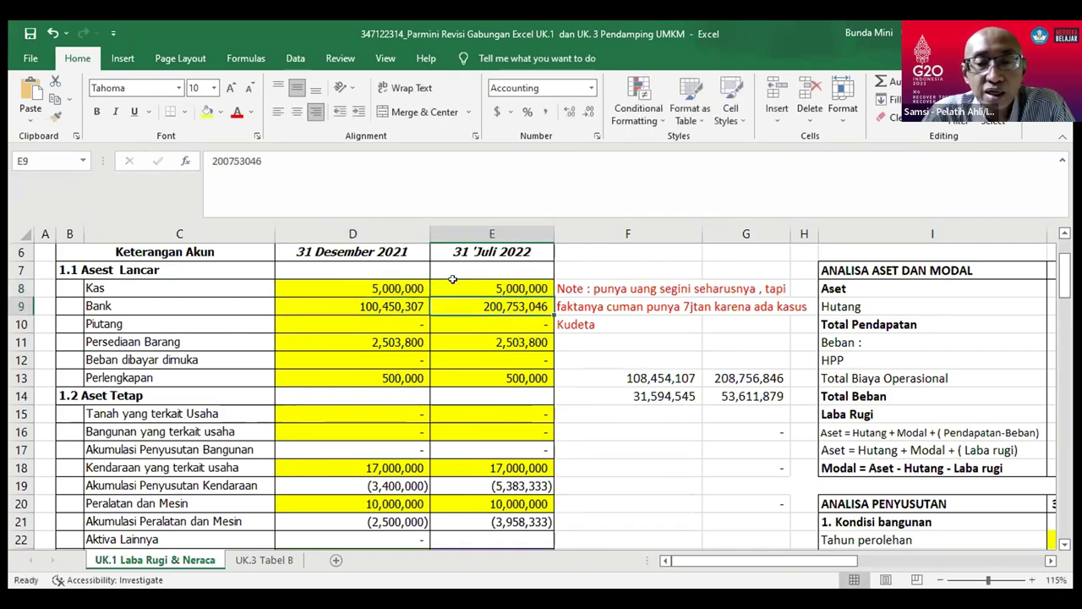
Set Bank in cells D9 and E9 to 0 for both balance sheet dates
{"action": "left_click", "coordinate": [416, 306]}
{"action": "type", "text": "0"}
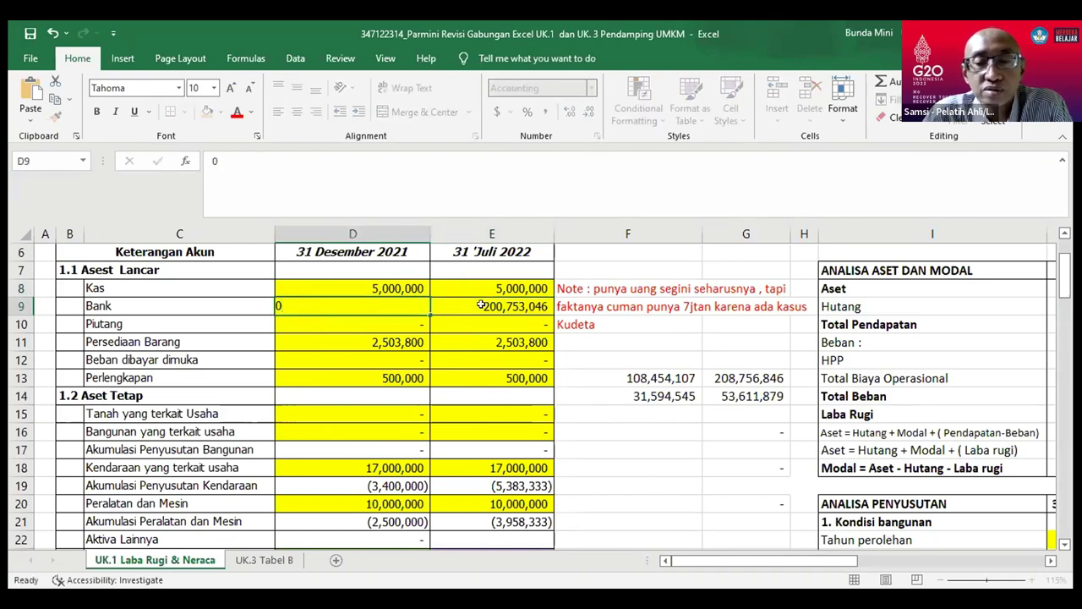
{"action": "left_click", "coordinate": [480, 306]}
{"action": "type", "text": "0"}
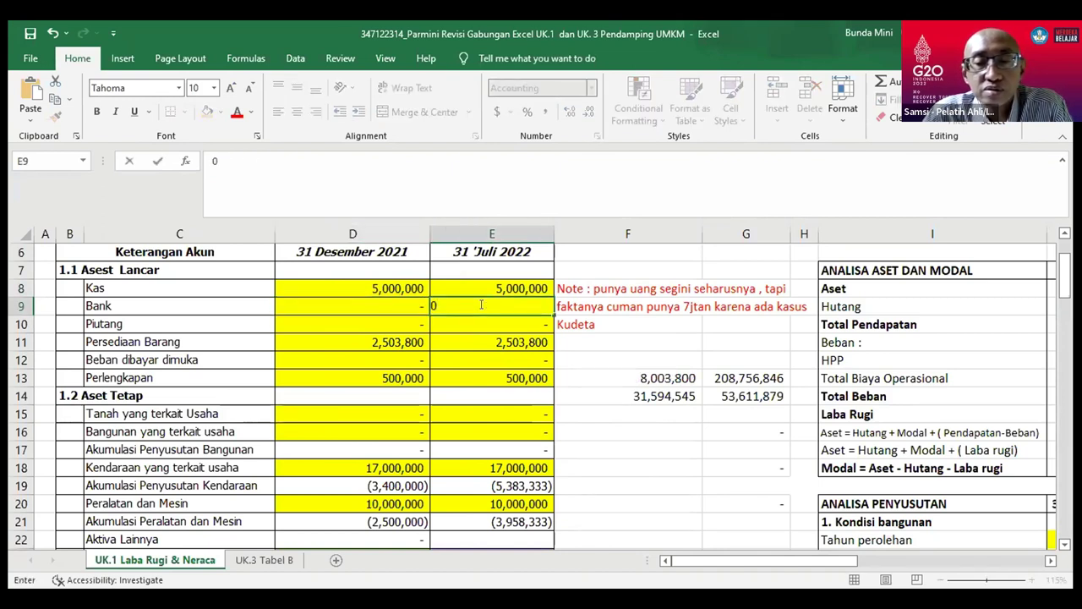
{"action": "left_click", "coordinate": [635, 425]}
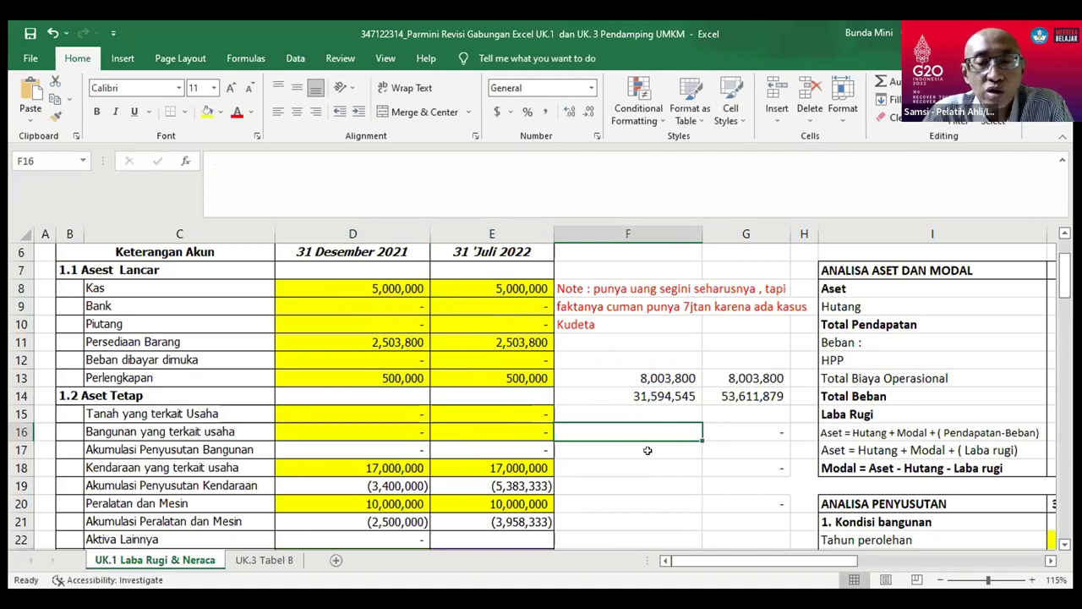
Set Bank to 23,000,000 for 31 Desember 2021 and 45,000,000 for 31 Juli 2022, and save the workbook
{"action": "left_click", "coordinate": [415, 301]}
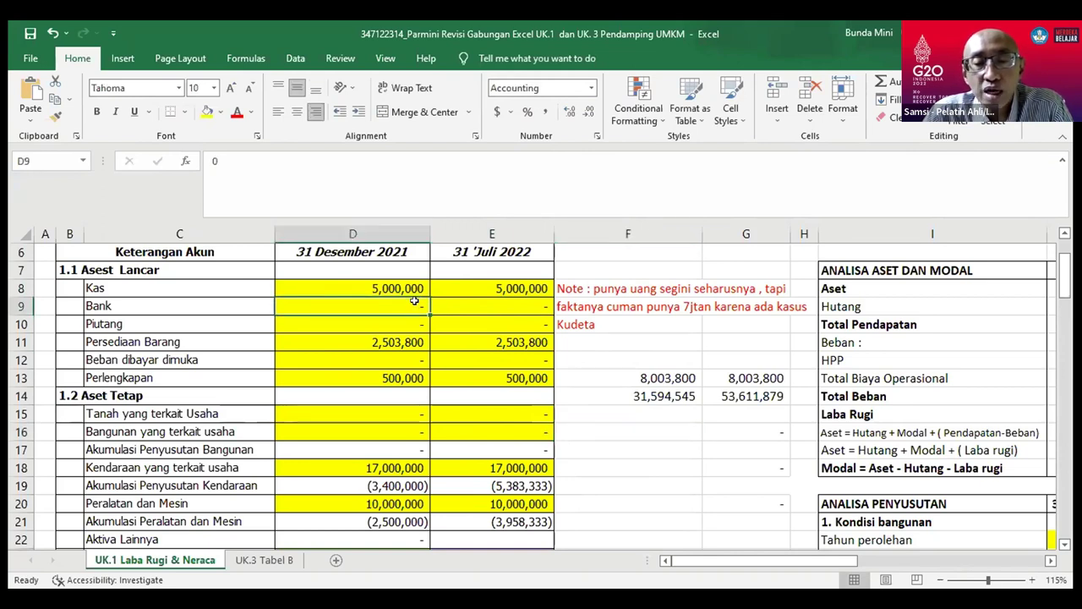
{"action": "type", "text": "22"}
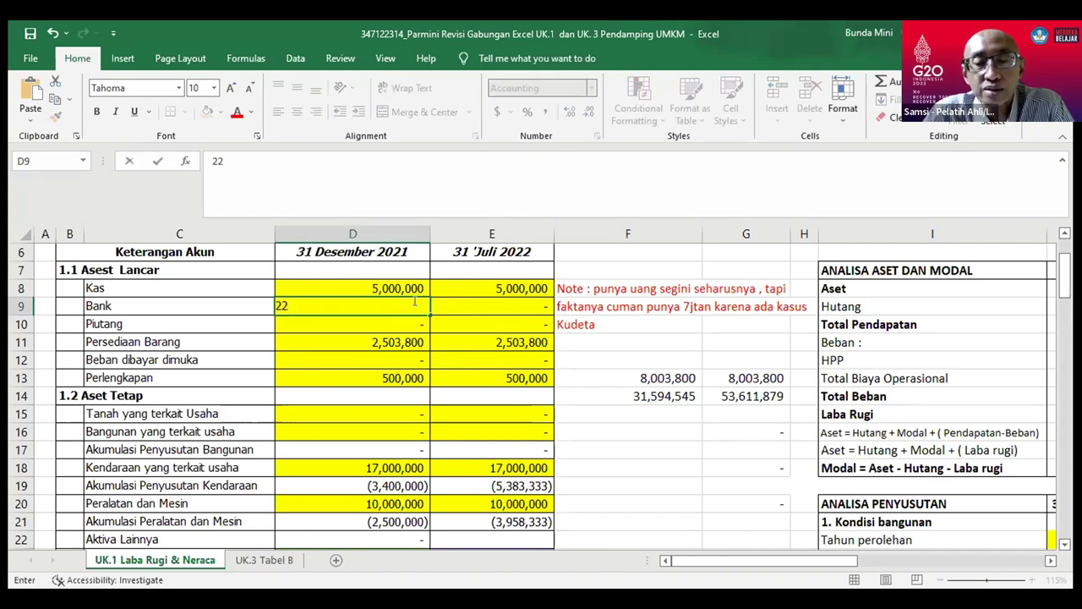
{"action": "key", "text": "BackSpace"}
{"action": "type", "text": "30000"}
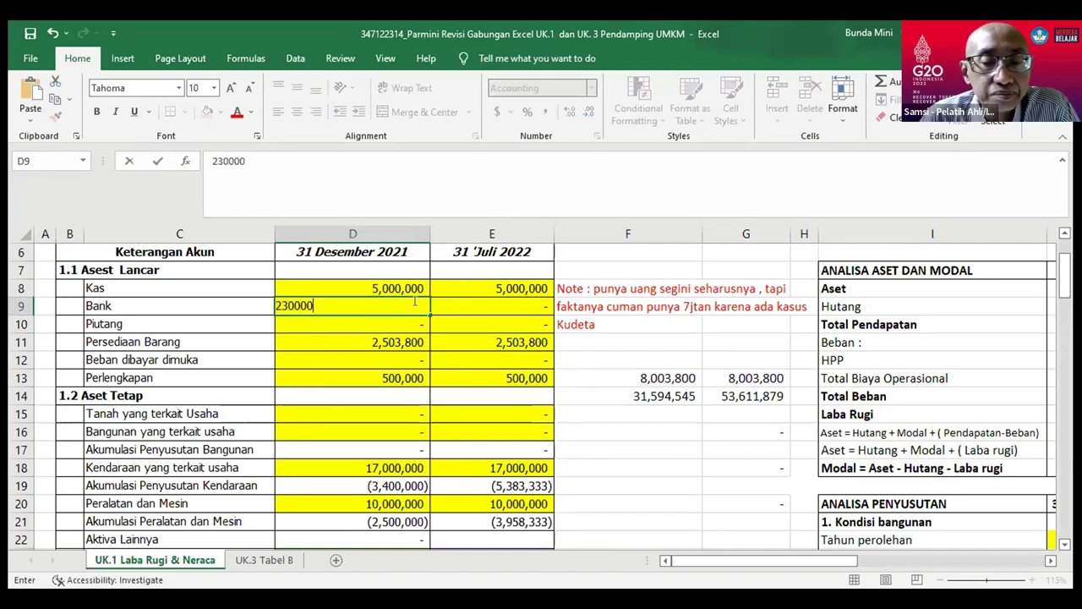
{"action": "type", "text": "00"}
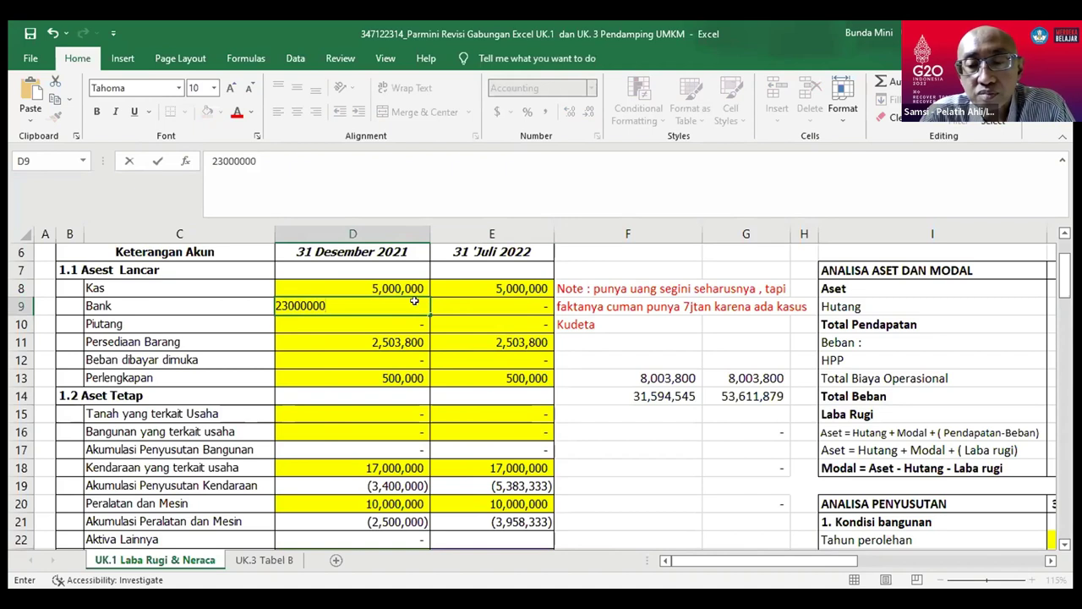
{"action": "key", "text": "Return"}
{"action": "left_click", "coordinate": [514, 304]}
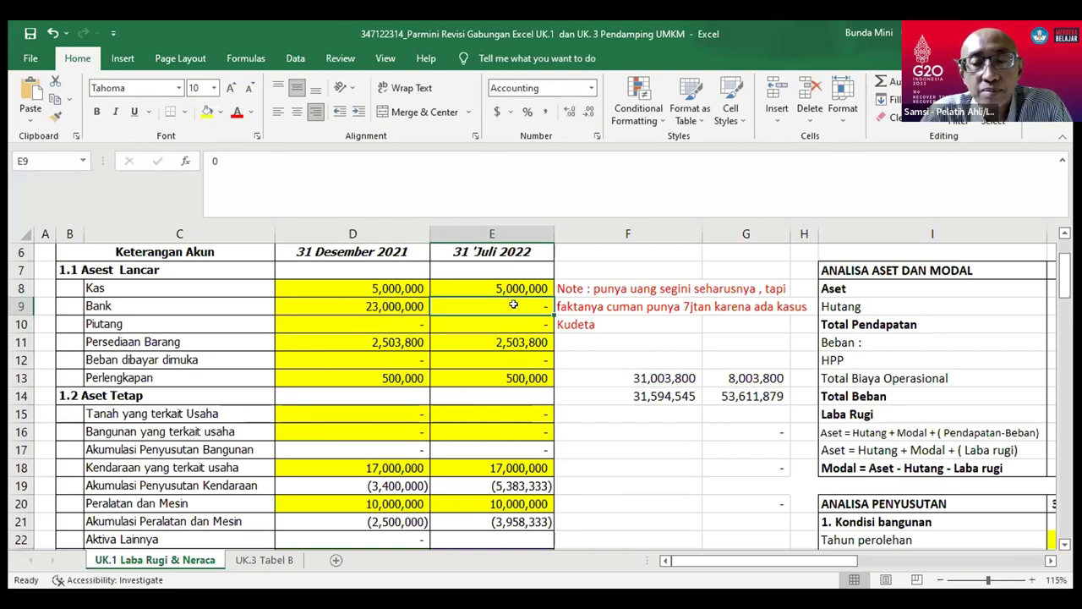
{"action": "type", "text": "45000000"}
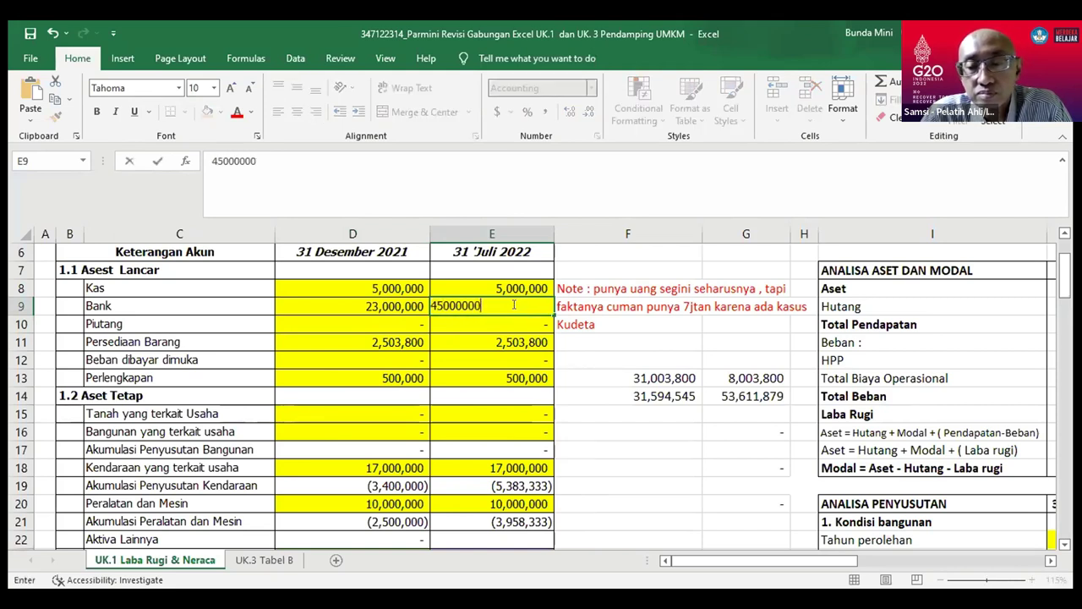
{"action": "key", "text": "Return"}
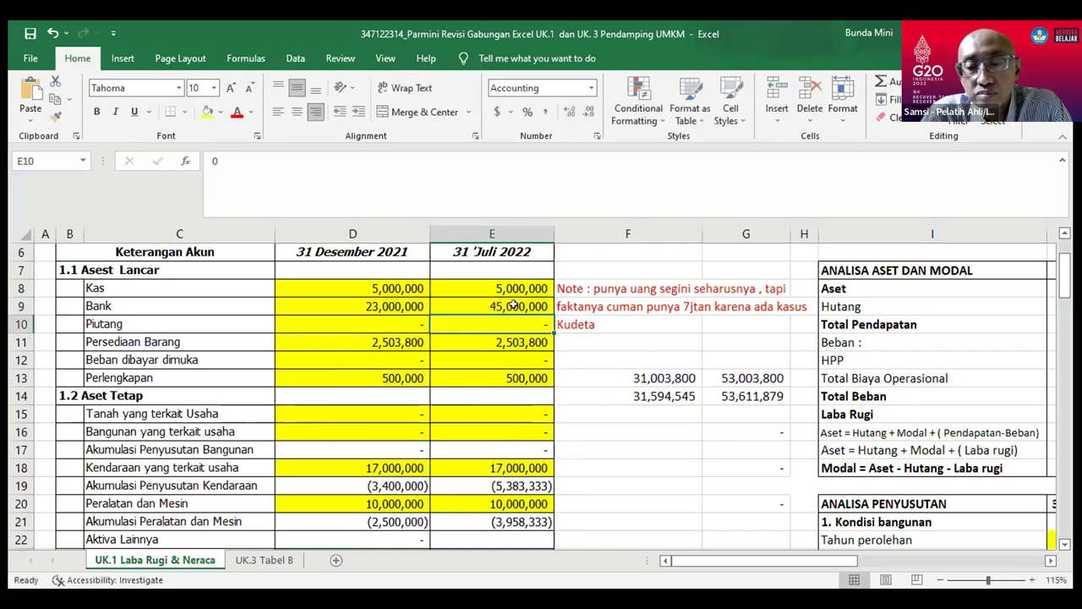
{"action": "left_click", "coordinate": [31, 34]}
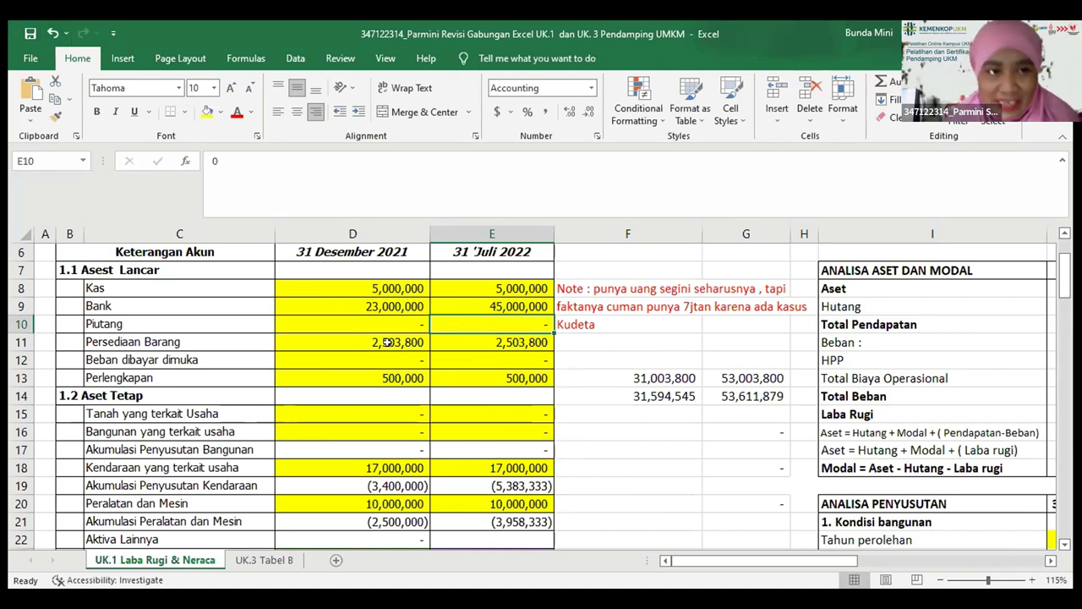
{"action": "left_click", "coordinate": [29, 34]}
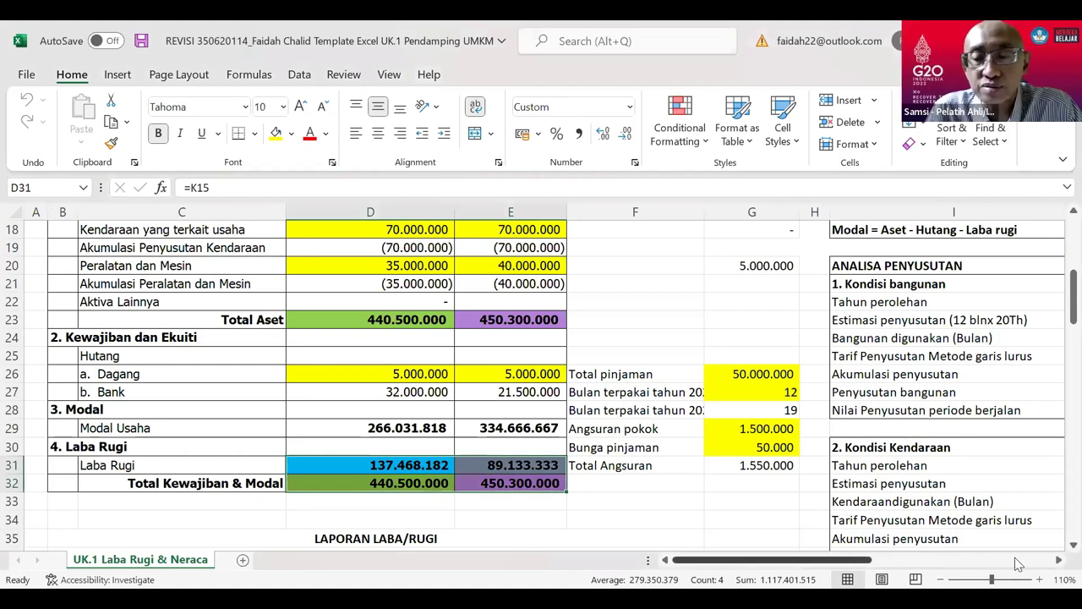
In the furniture business's UK.1 workbook, examine the depreciation, Tenaga Kerja and Pemasaran/Penjualan tables and the product category notes in S41:S43
{"action": "left_click", "coordinate": [1044, 561]}
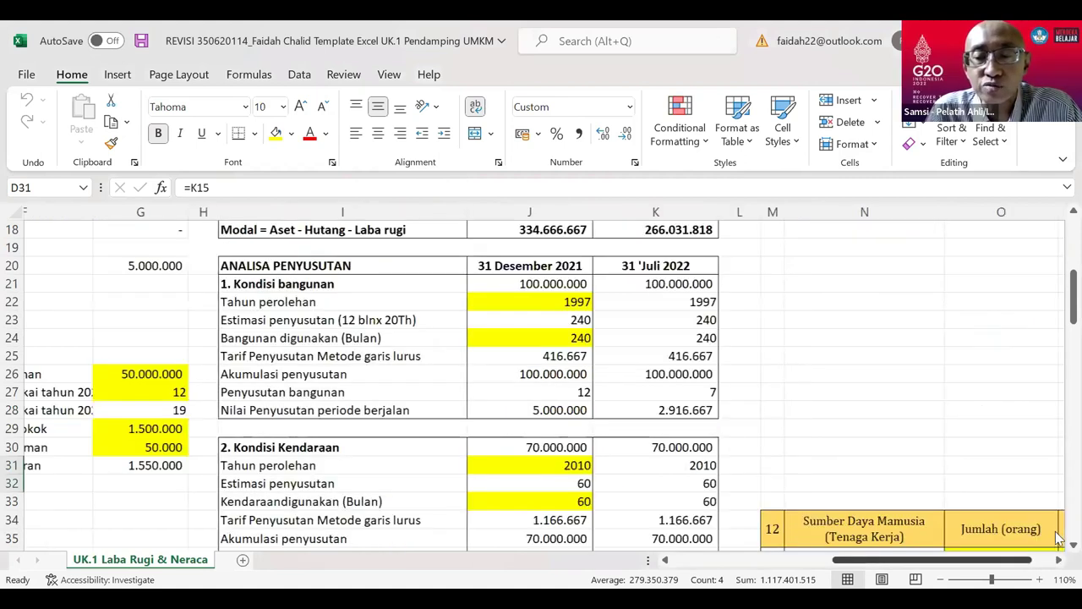
{"action": "scroll", "coordinate": [1058, 553], "scroll_direction": "down", "scroll_amount": 2}
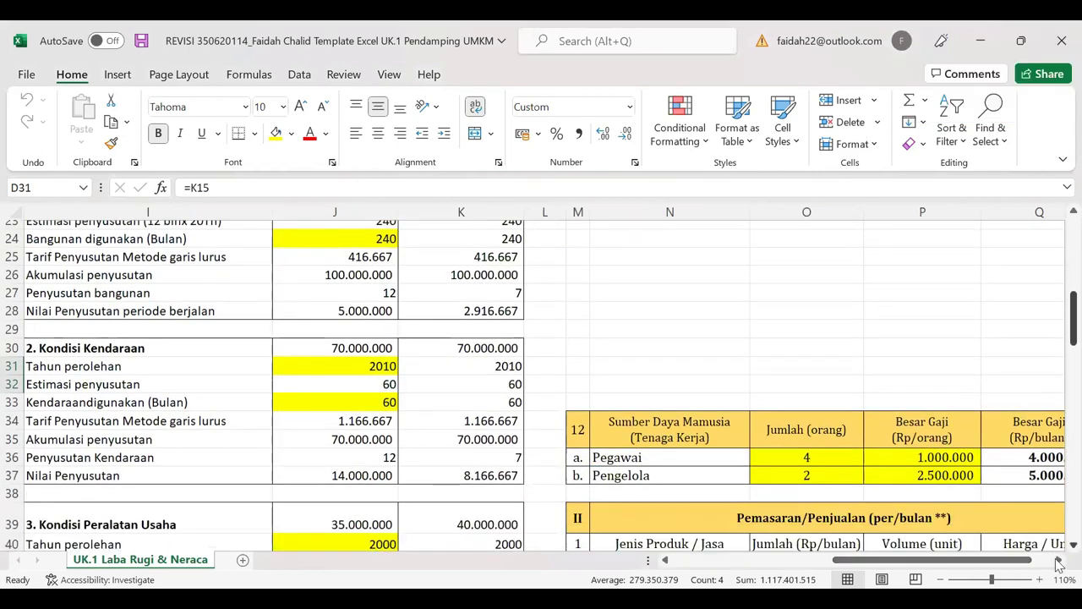
{"action": "scroll", "coordinate": [1057, 564], "scroll_direction": "down", "scroll_amount": 1}
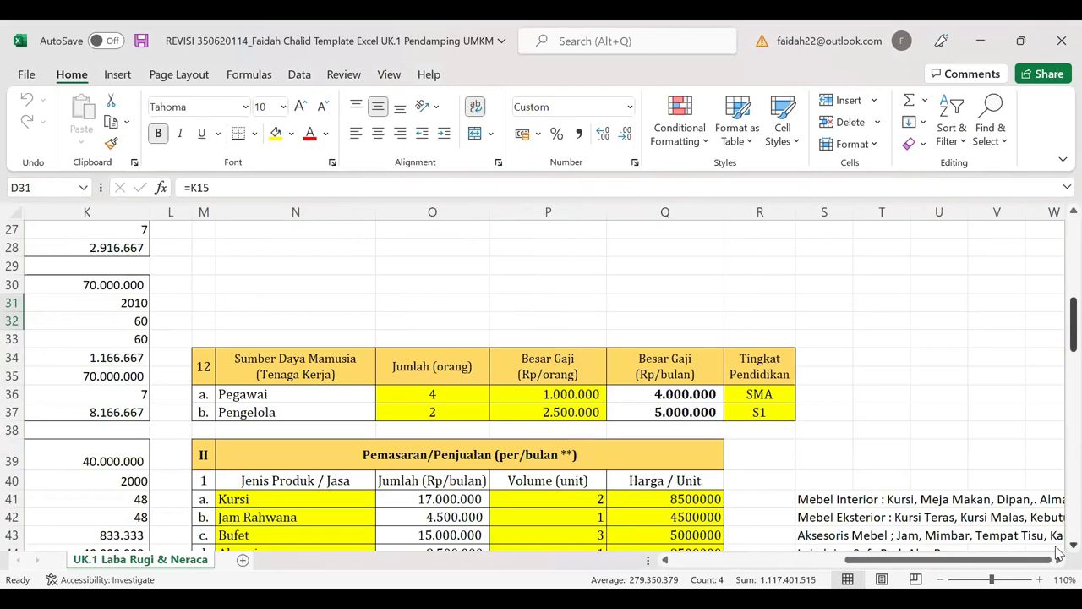
{"action": "scroll", "coordinate": [1057, 553], "scroll_direction": "down", "scroll_amount": 1}
{"action": "scroll", "coordinate": [1058, 553], "scroll_direction": "down", "scroll_amount": 2}
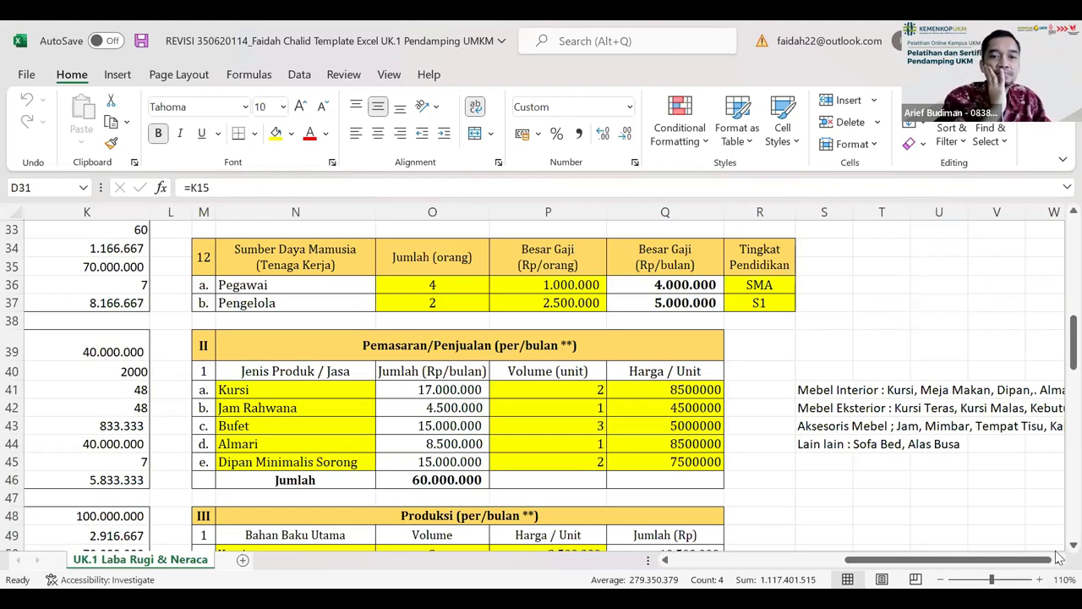
{"action": "scroll", "coordinate": [1057, 552], "scroll_direction": "down", "scroll_amount": 2}
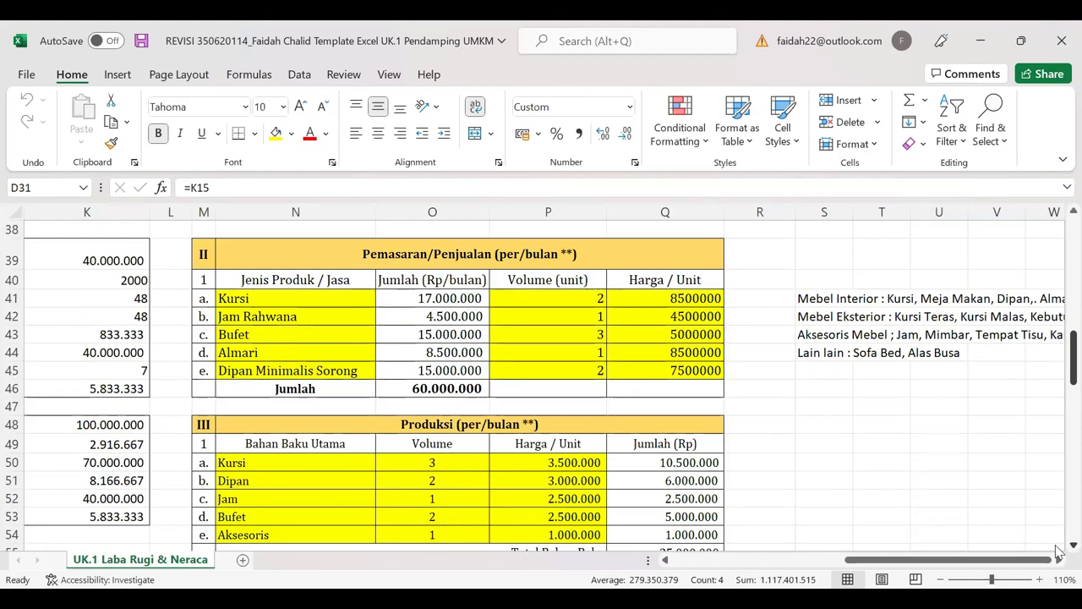
{"action": "scroll", "coordinate": [1057, 548], "scroll_direction": "down", "scroll_amount": 1}
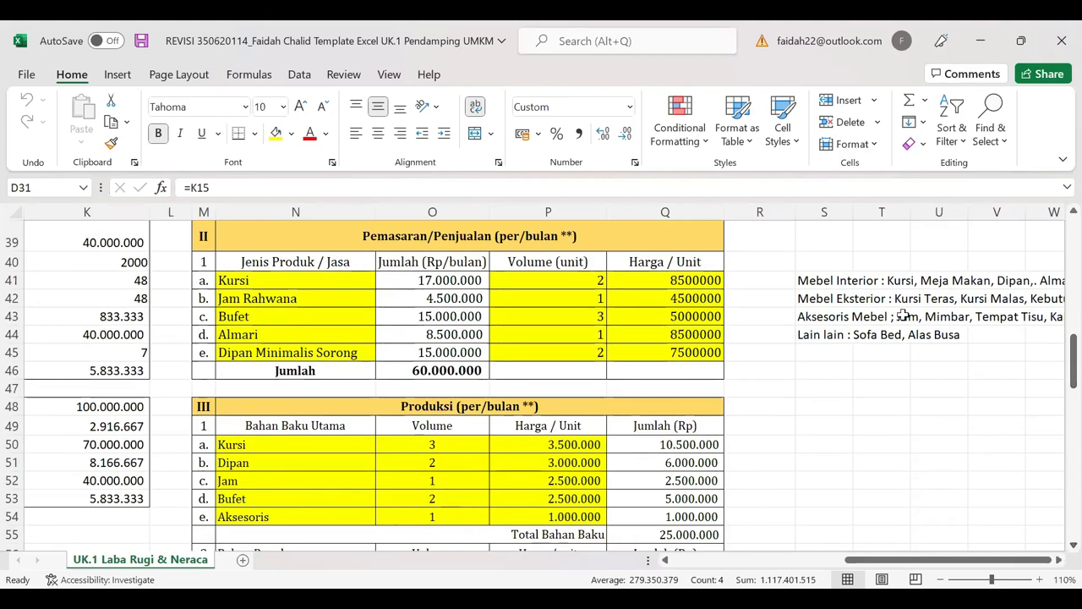
{"action": "left_click", "coordinate": [858, 282]}
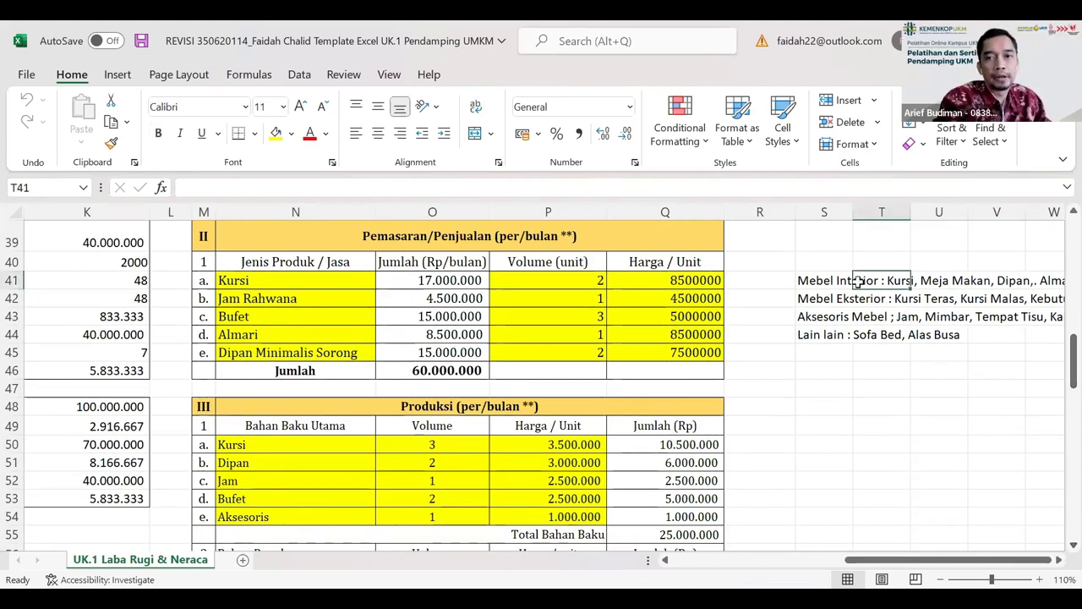
{"action": "left_click", "coordinate": [832, 282]}
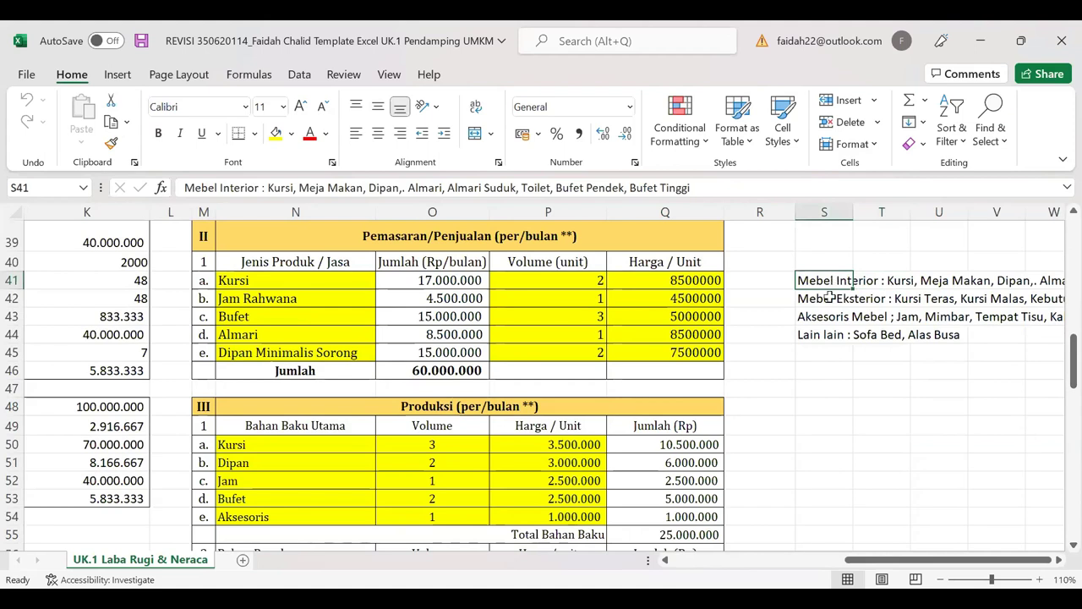
{"action": "left_click", "coordinate": [829, 300]}
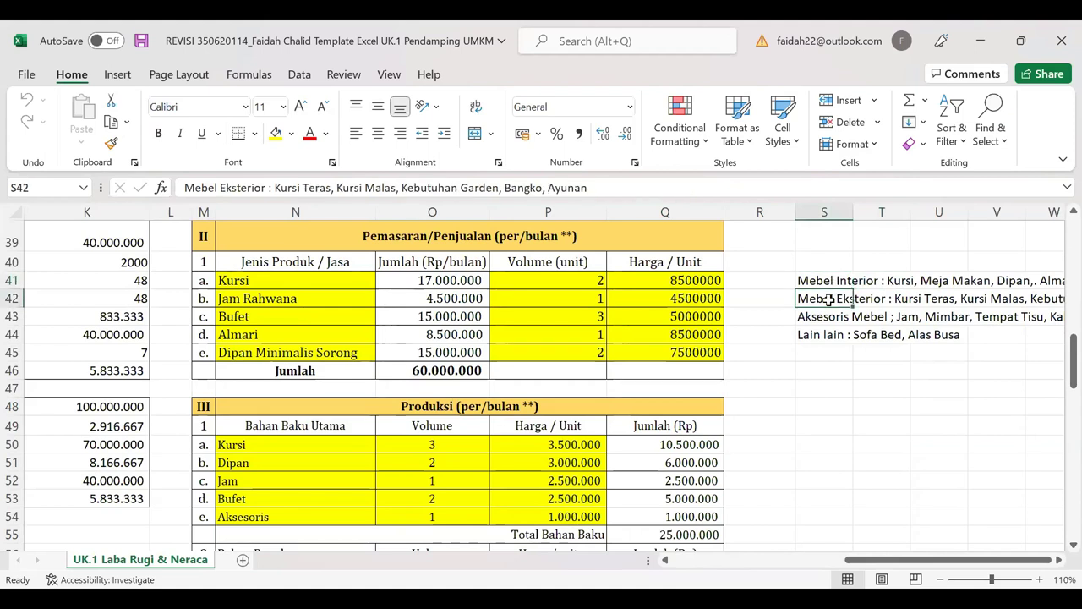
{"action": "left_click", "coordinate": [831, 318]}
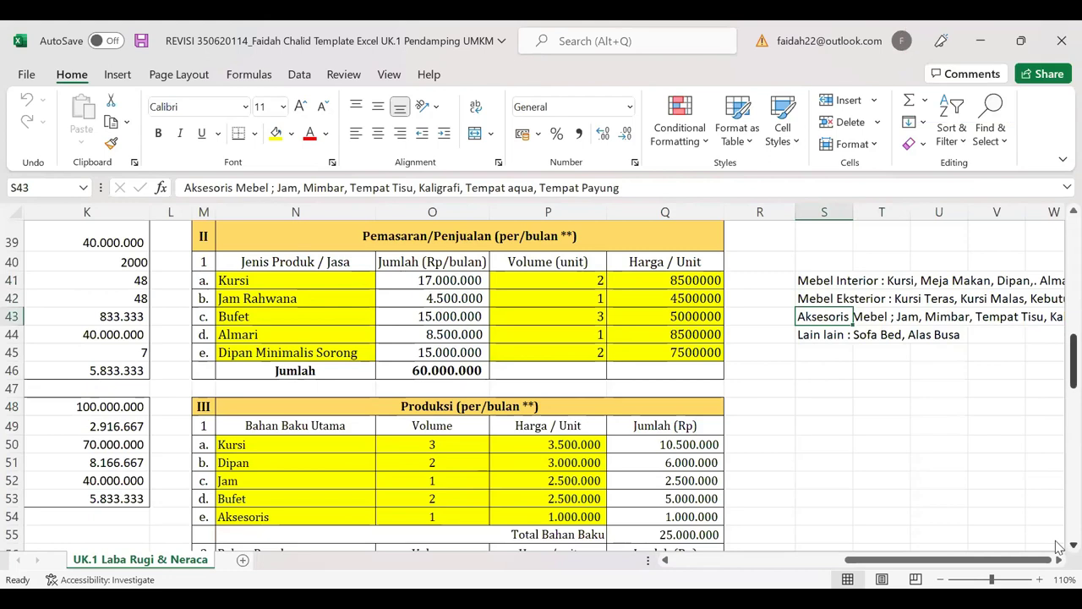
Review the Produksi table's Bahan Baku and Bahan Penolong costs, the HPP total and the Total Aset table
{"action": "scroll", "coordinate": [1057, 547], "scroll_direction": "down", "scroll_amount": 2}
{"action": "scroll", "coordinate": [1056, 547], "scroll_direction": "down", "scroll_amount": 2}
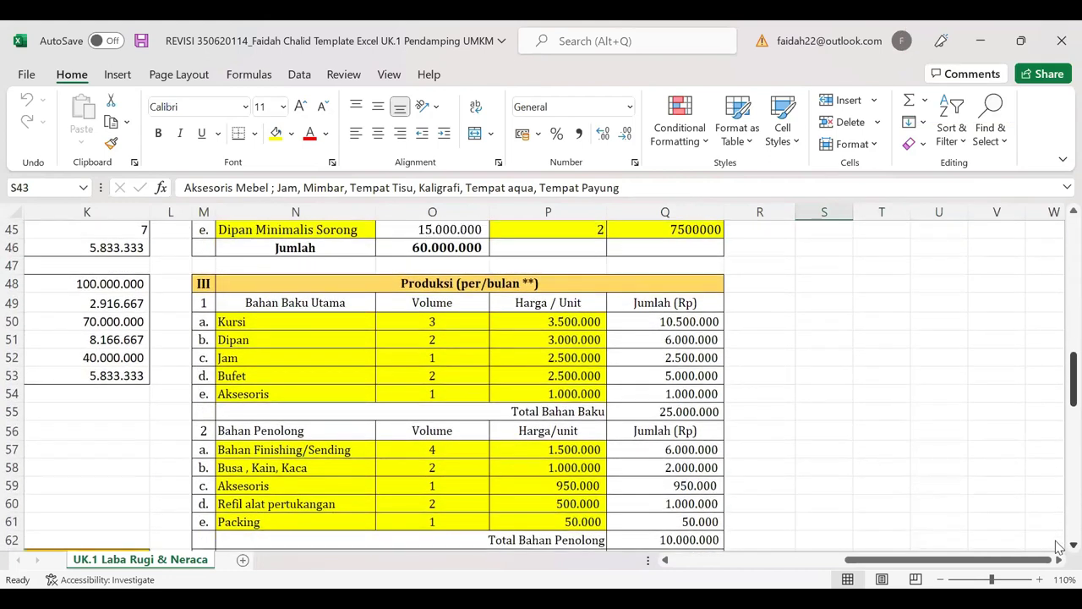
{"action": "scroll", "coordinate": [1056, 547], "scroll_direction": "down", "scroll_amount": 1}
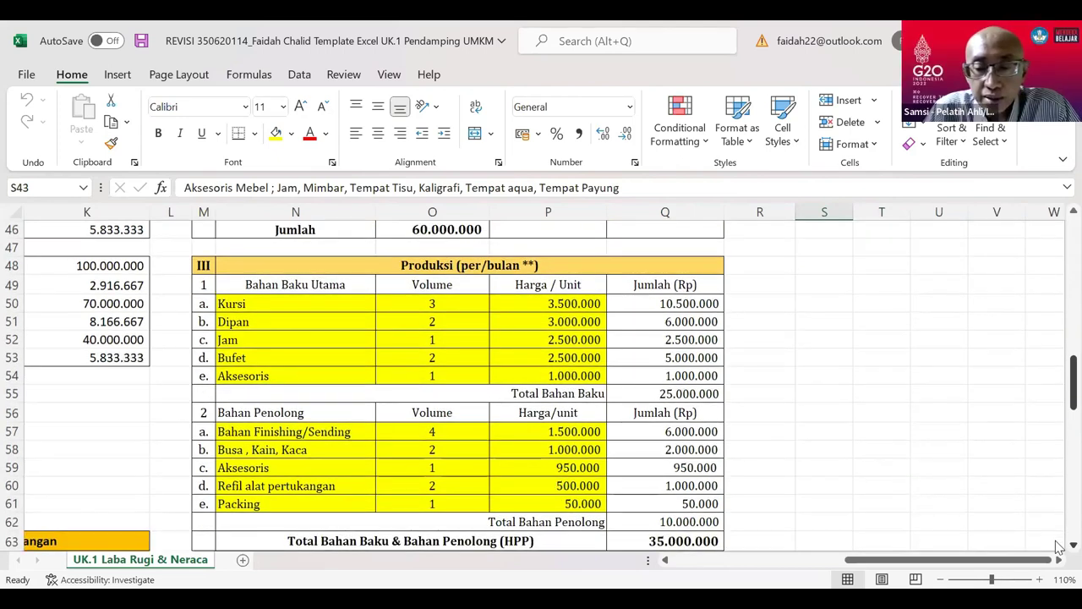
{"action": "scroll", "coordinate": [1057, 547], "scroll_direction": "down", "scroll_amount": 2}
{"action": "scroll", "coordinate": [1056, 547], "scroll_direction": "down", "scroll_amount": 3}
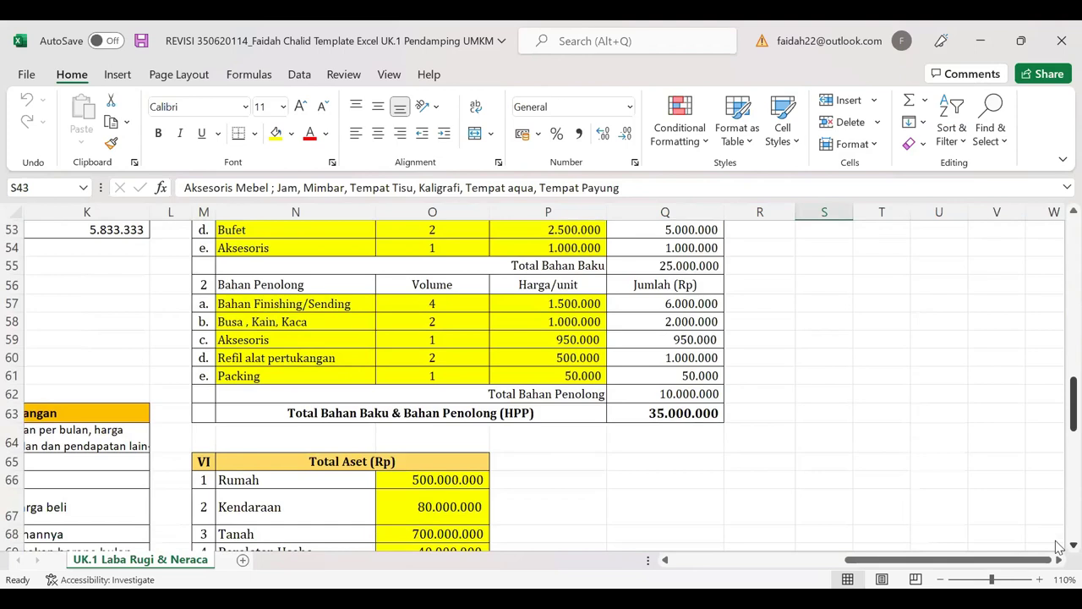
{"action": "scroll", "coordinate": [1057, 548], "scroll_direction": "down", "scroll_amount": 1}
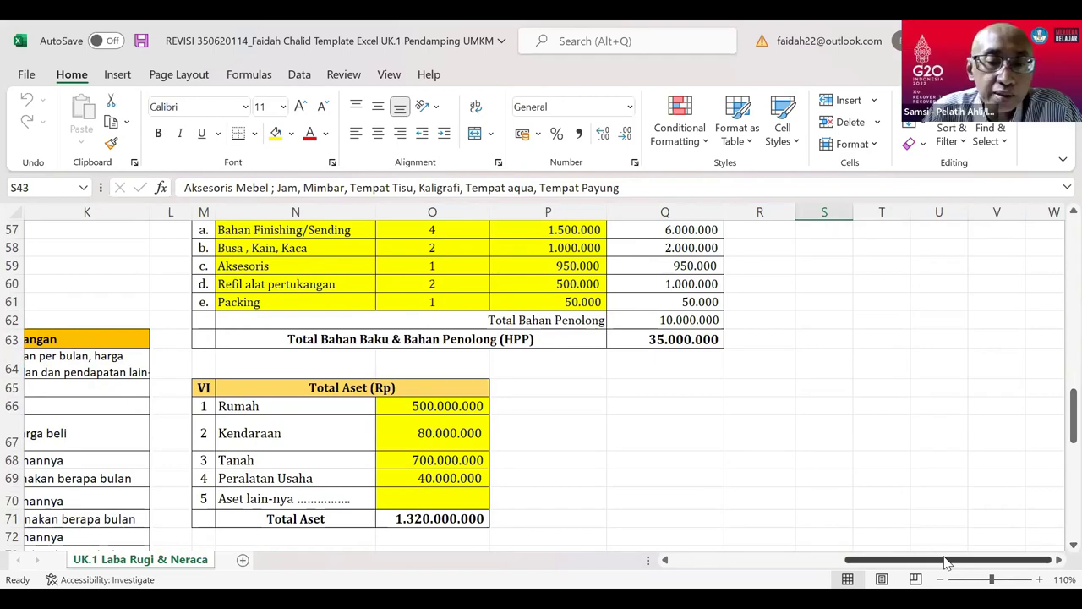
Set the monthly average of 4.2. Pendapatan lain-lain in the Laba/Rugi table to 0
{"action": "left_click_drag", "start_coordinate": [947, 562], "coordinate": [883, 568]}
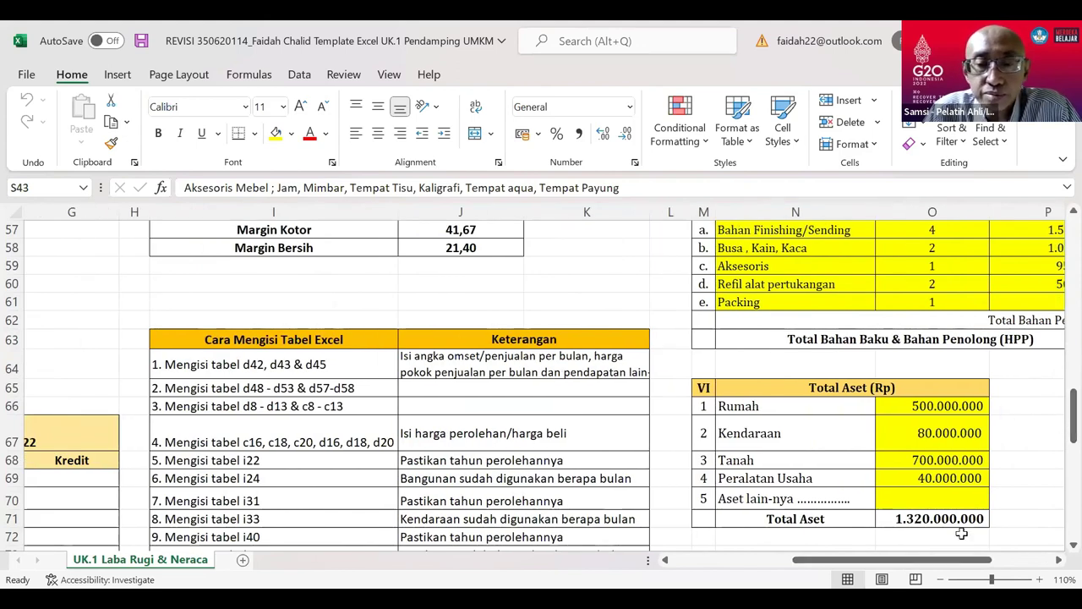
{"action": "left_click_drag", "start_coordinate": [900, 565], "coordinate": [779, 565]}
{"action": "left_click_drag", "start_coordinate": [1067, 436], "coordinate": [1057, 364]}
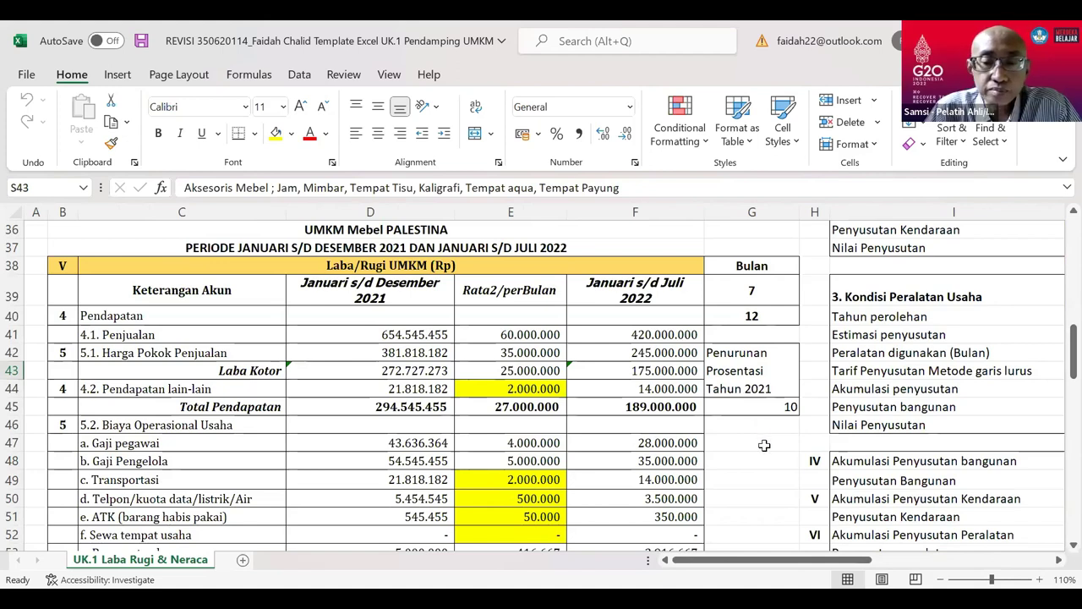
{"action": "left_click", "coordinate": [488, 385]}
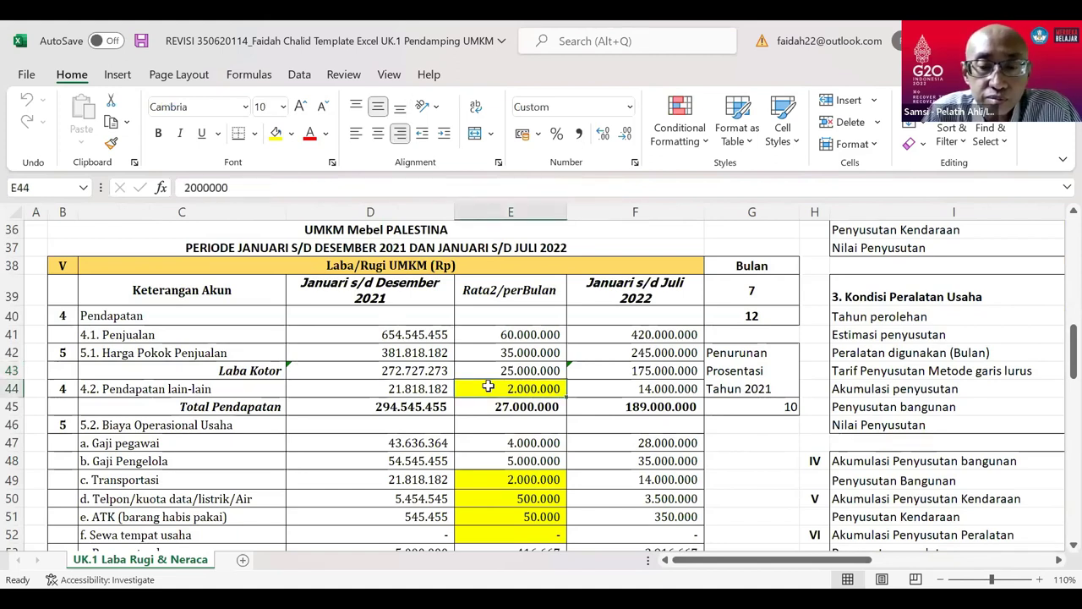
{"action": "type", "text": "0"}
{"action": "left_click", "coordinate": [767, 429]}
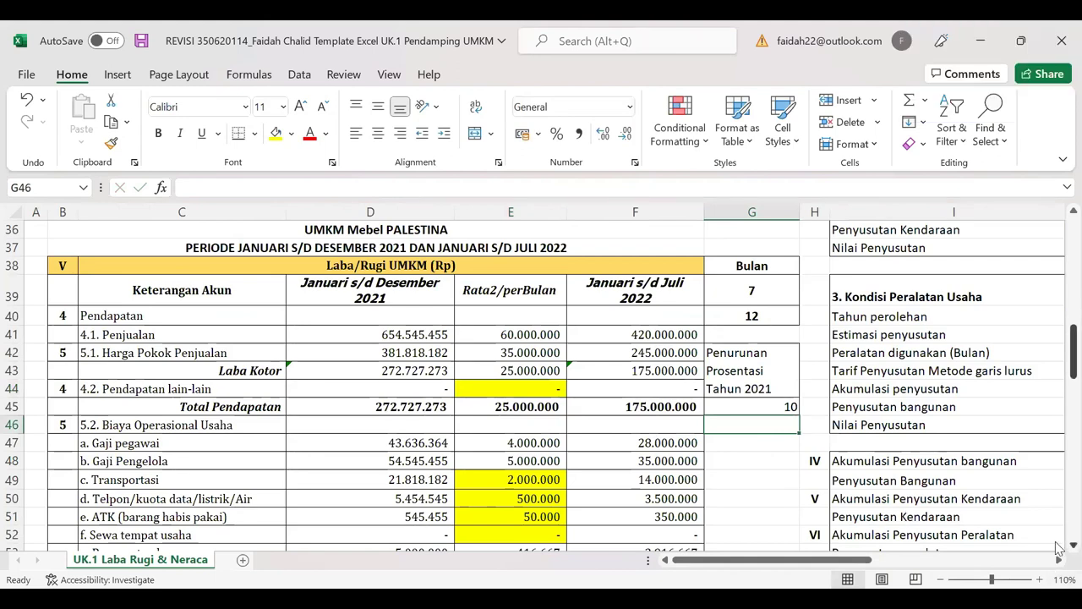
Set the monthly average of Telpon/kuota data/listrik/Air in cell E50 to 1,000,000
{"action": "scroll", "coordinate": [1059, 546], "scroll_direction": "down", "scroll_amount": 1}
{"action": "scroll", "coordinate": [1059, 545], "scroll_direction": "down", "scroll_amount": 4}
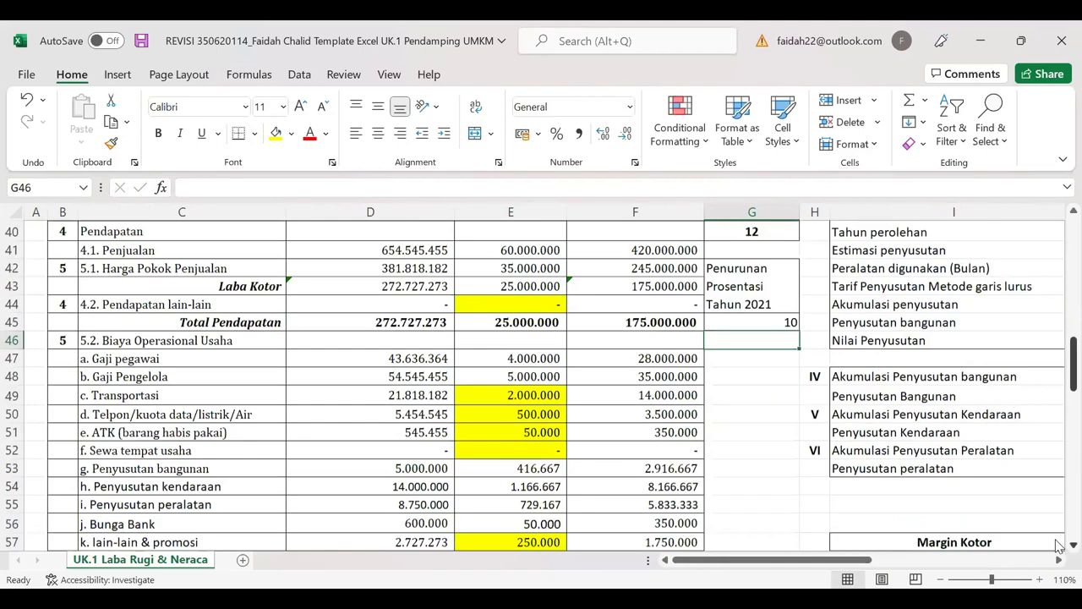
{"action": "scroll", "coordinate": [1058, 546], "scroll_direction": "down", "scroll_amount": 1}
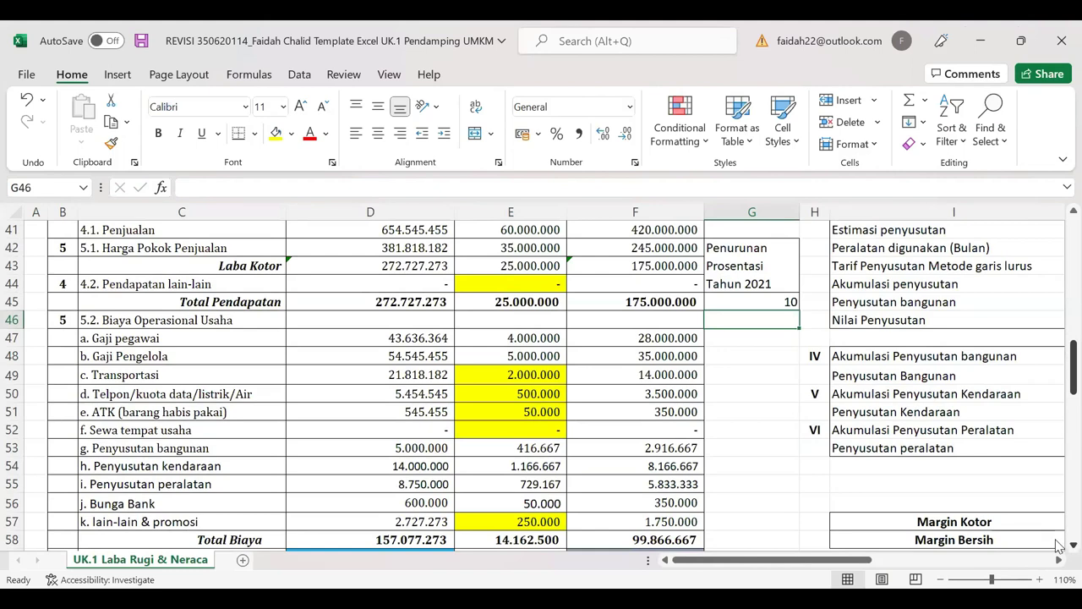
{"action": "scroll", "coordinate": [1059, 546], "scroll_direction": "down", "scroll_amount": 1}
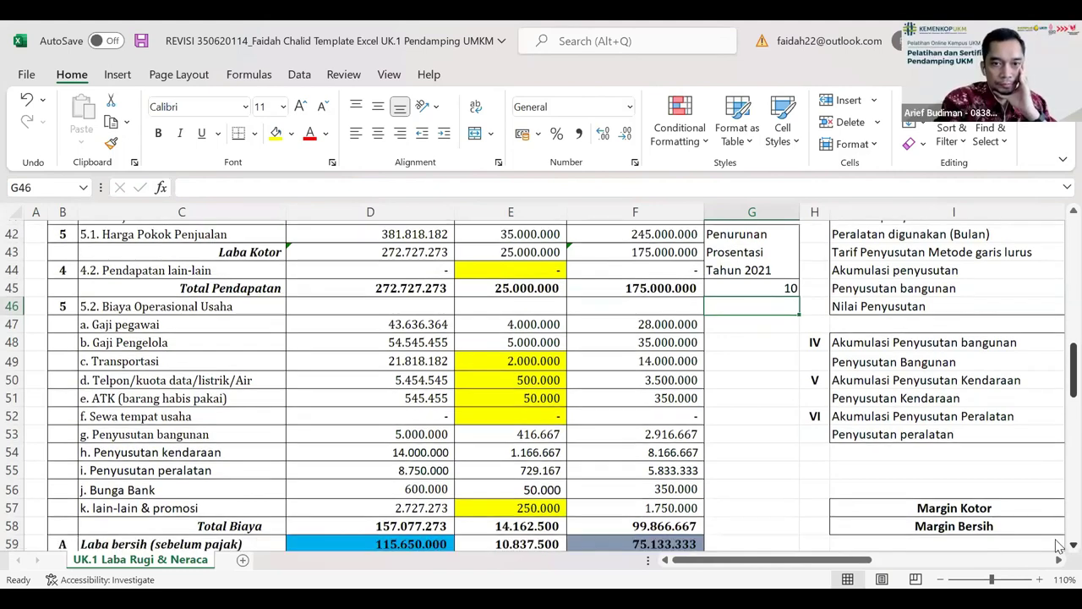
{"action": "scroll", "coordinate": [1057, 541], "scroll_direction": "down", "scroll_amount": 1}
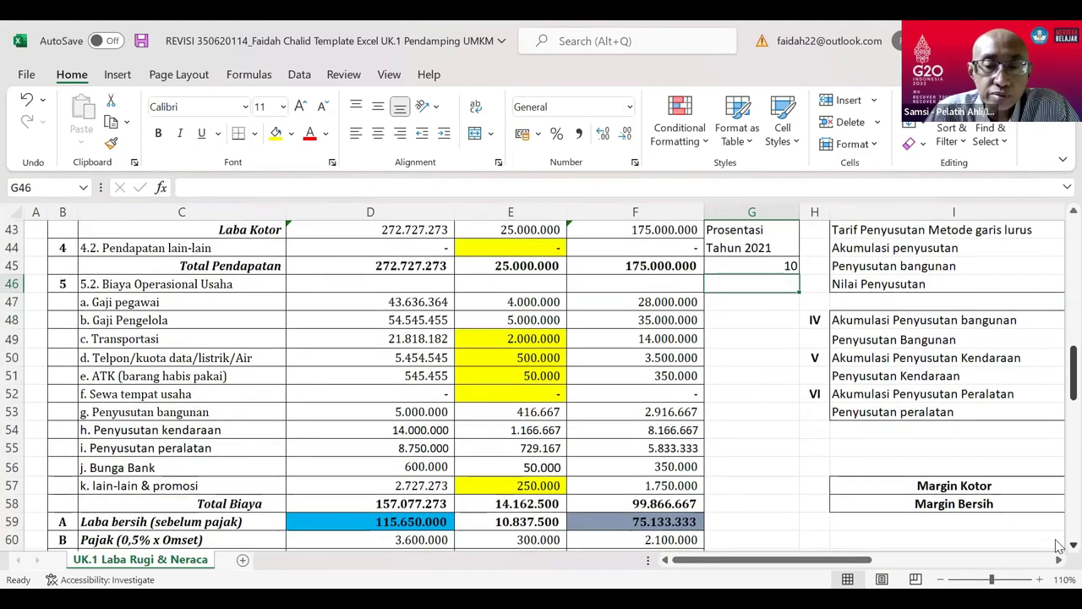
{"action": "left_click", "coordinate": [484, 357]}
{"action": "type", "text": "1.000."}
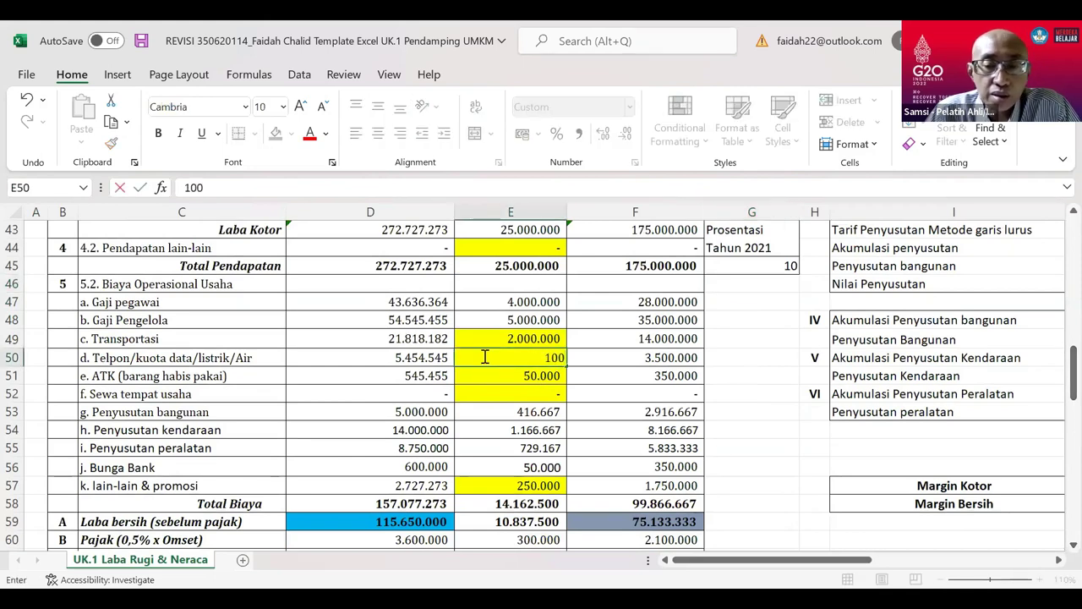
{"action": "type", "text": "0000"}
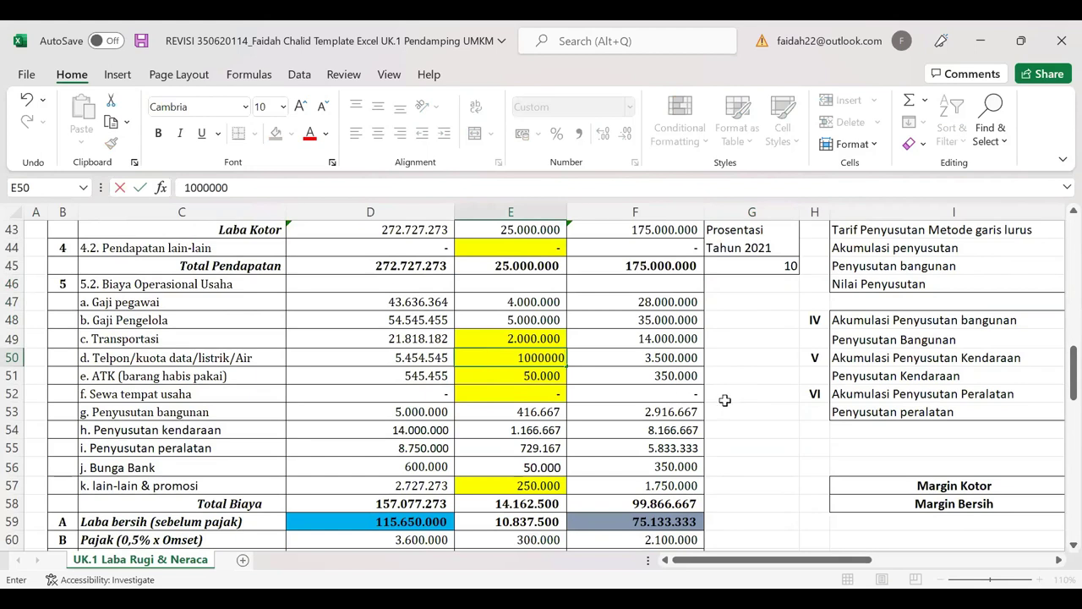
{"action": "left_click", "coordinate": [725, 399]}
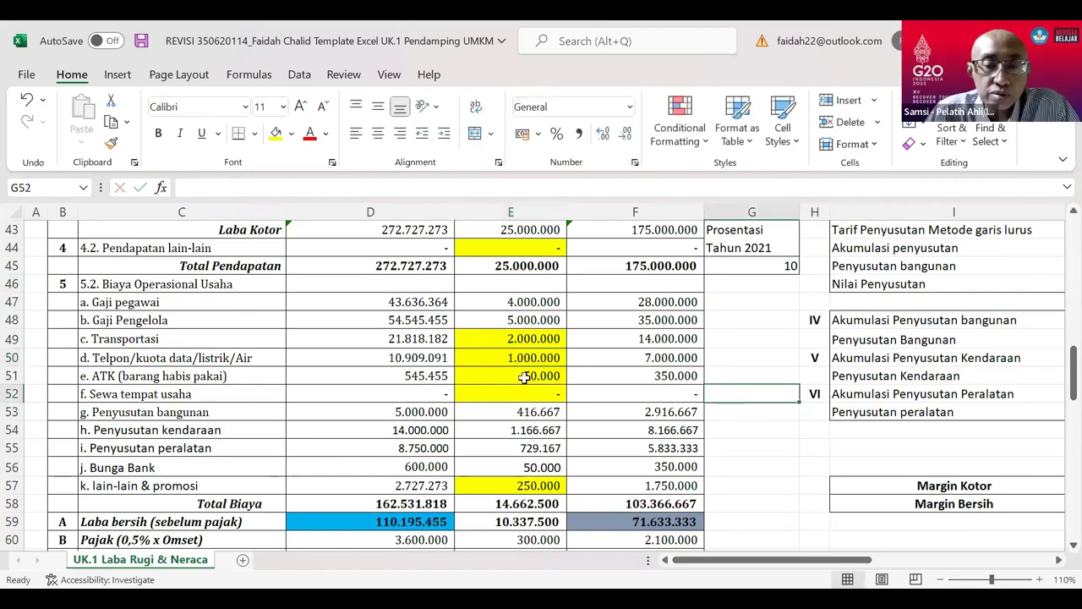
Set the monthly averages of ATK (barang habis pakai) to 100,000 and lain-lain & promosi to 500,000
{"action": "left_click", "coordinate": [499, 373]}
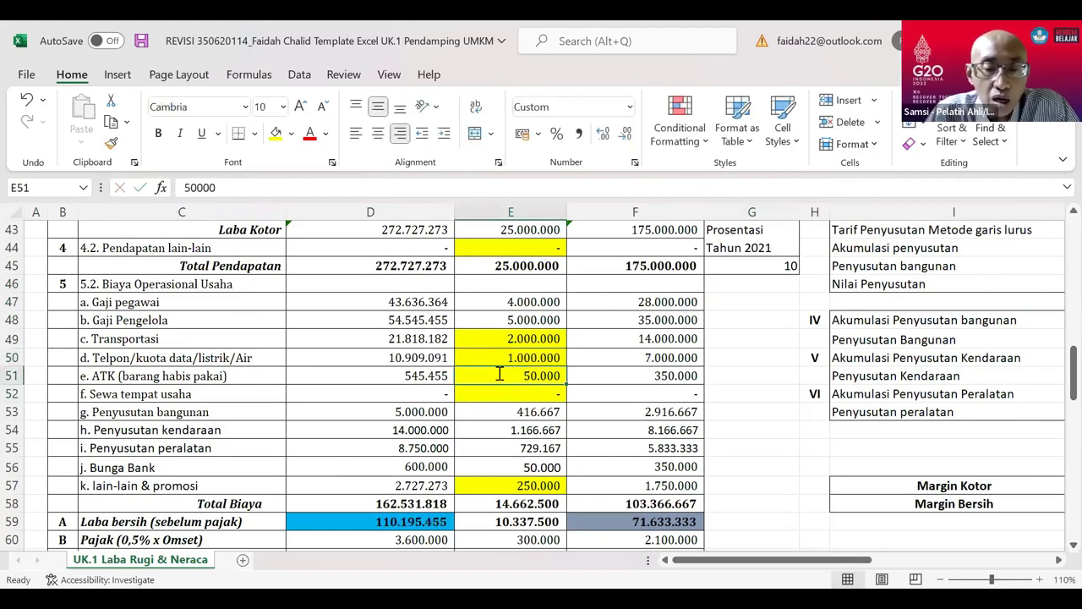
{"action": "type", "text": "100."}
{"action": "type", "text": "0000"}
{"action": "left_click", "coordinate": [526, 487]}
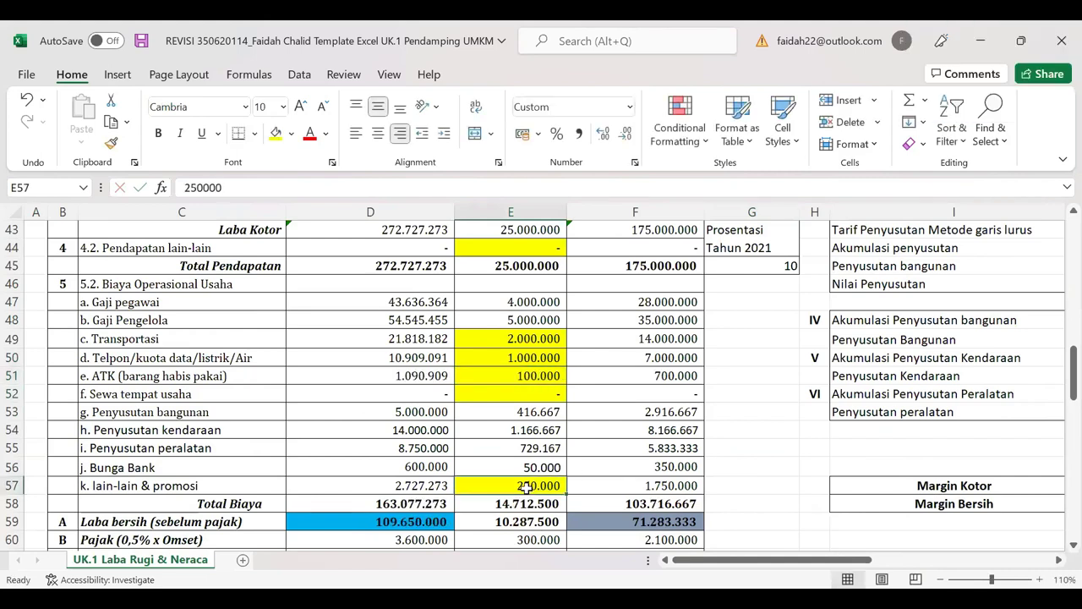
{"action": "type", "text": "50000"}
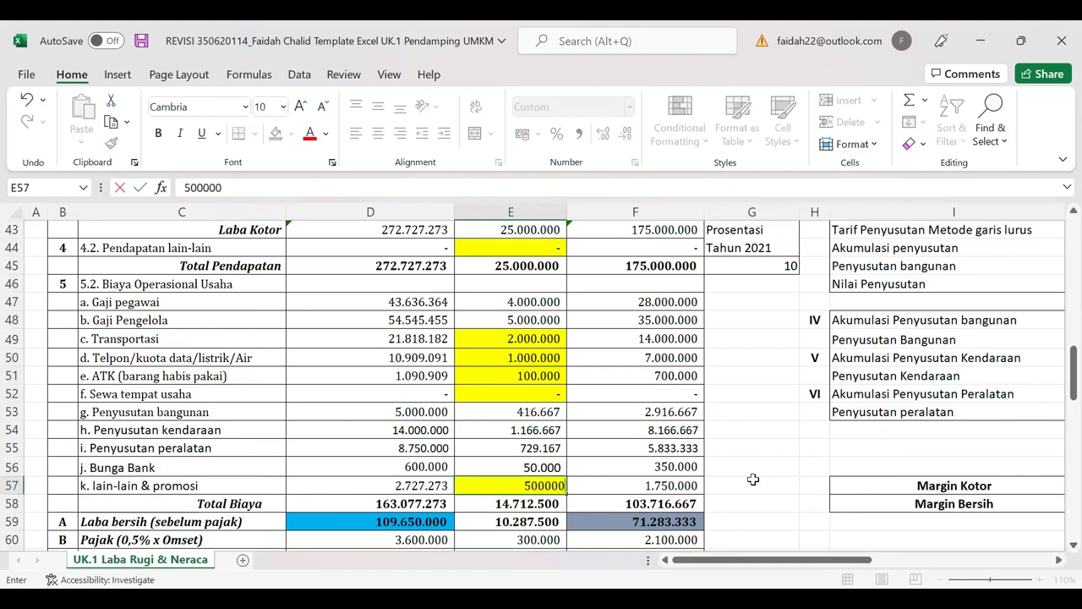
{"action": "left_click", "coordinate": [747, 480]}
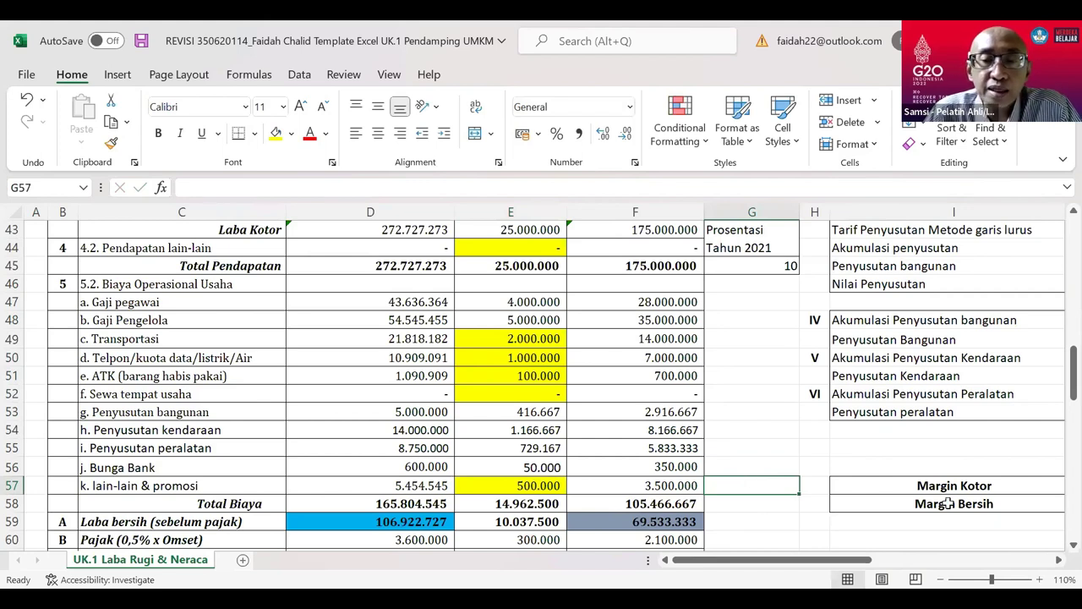
Review the Neraca Keuangan asset figures and the Analisa Aset dan Modal and Analisa Penyusutan tables
{"action": "left_click_drag", "start_coordinate": [1059, 394], "coordinate": [1059, 280]}
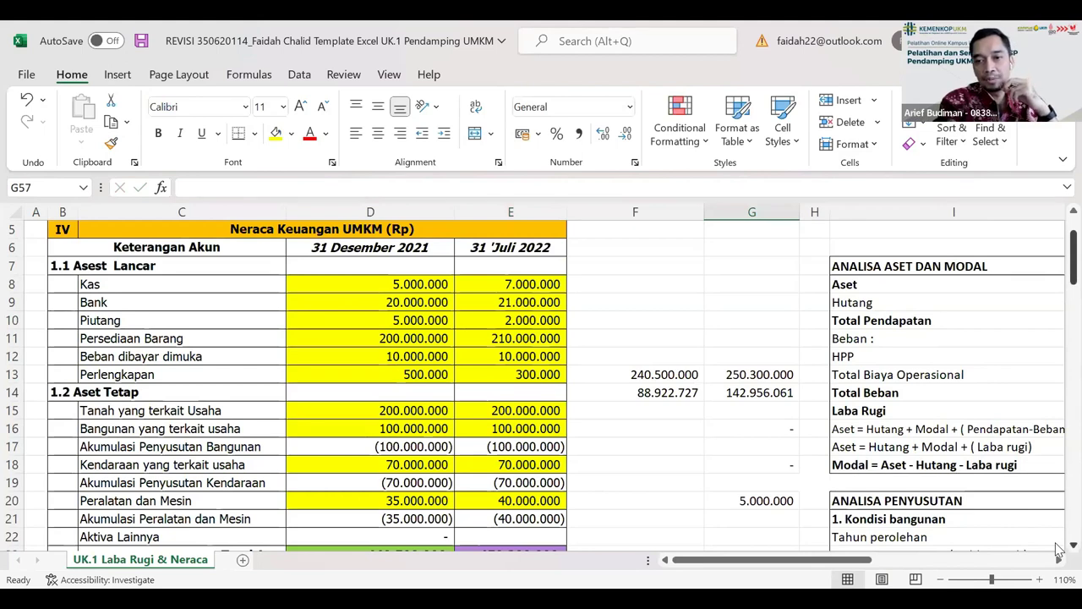
{"action": "scroll", "coordinate": [1058, 550], "scroll_direction": "down", "scroll_amount": 1}
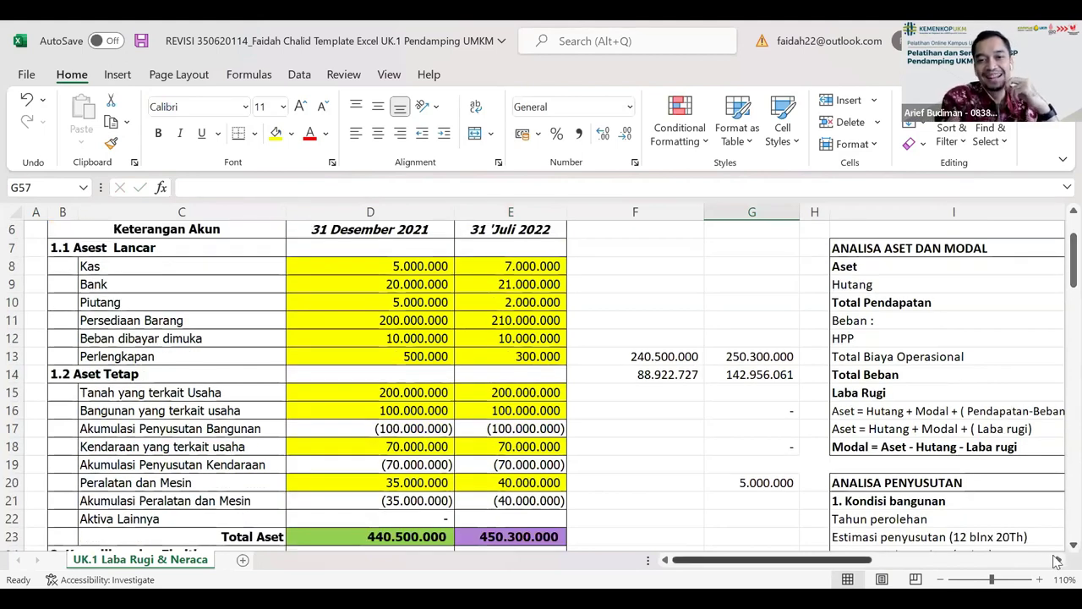
{"action": "scroll", "coordinate": [1058, 562], "scroll_direction": "right", "scroll_amount": 5}
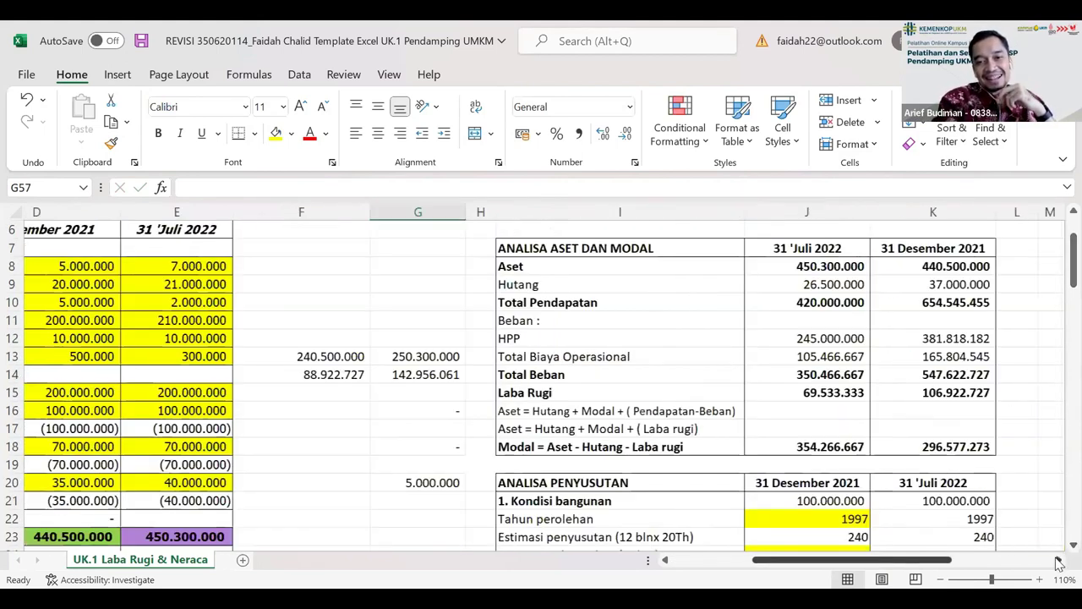
{"action": "scroll", "coordinate": [1055, 539], "scroll_direction": "down", "scroll_amount": 3}
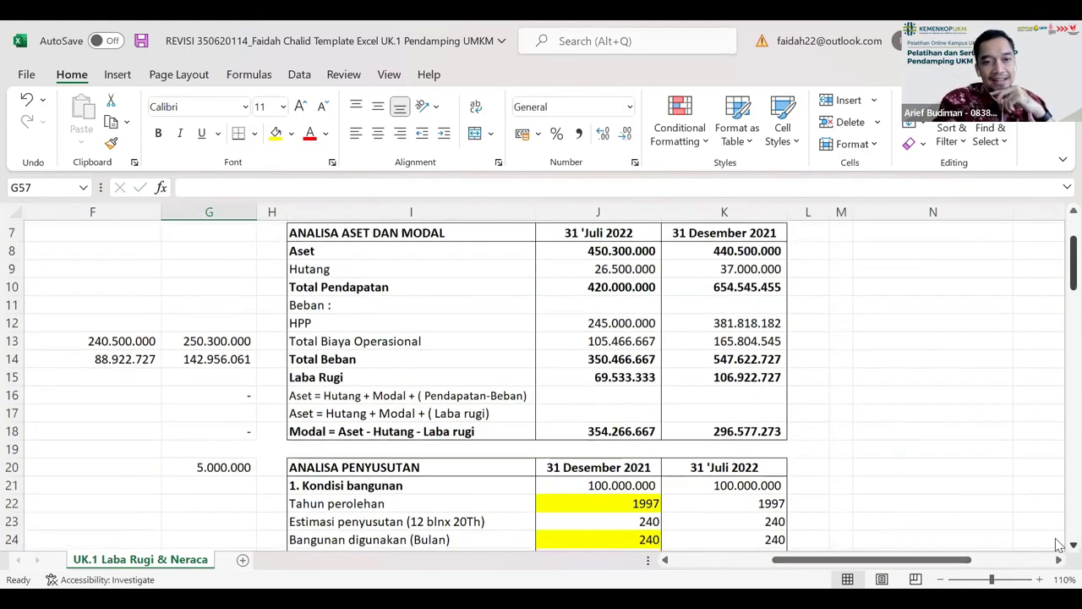
{"action": "scroll", "coordinate": [1057, 546], "scroll_direction": "down", "scroll_amount": 2}
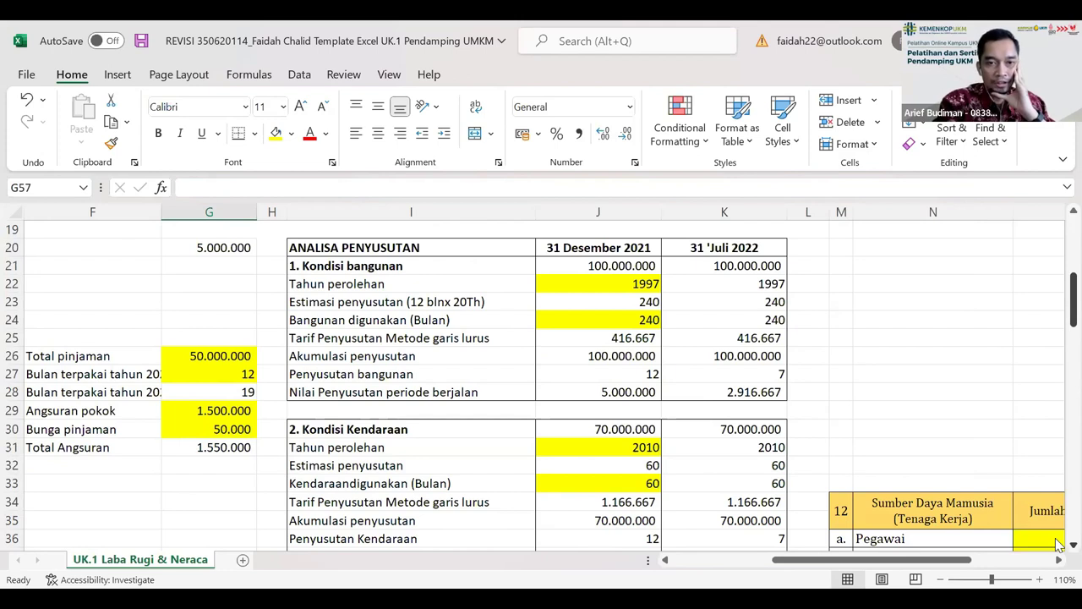
{"action": "scroll", "coordinate": [1057, 543], "scroll_direction": "down", "scroll_amount": 1}
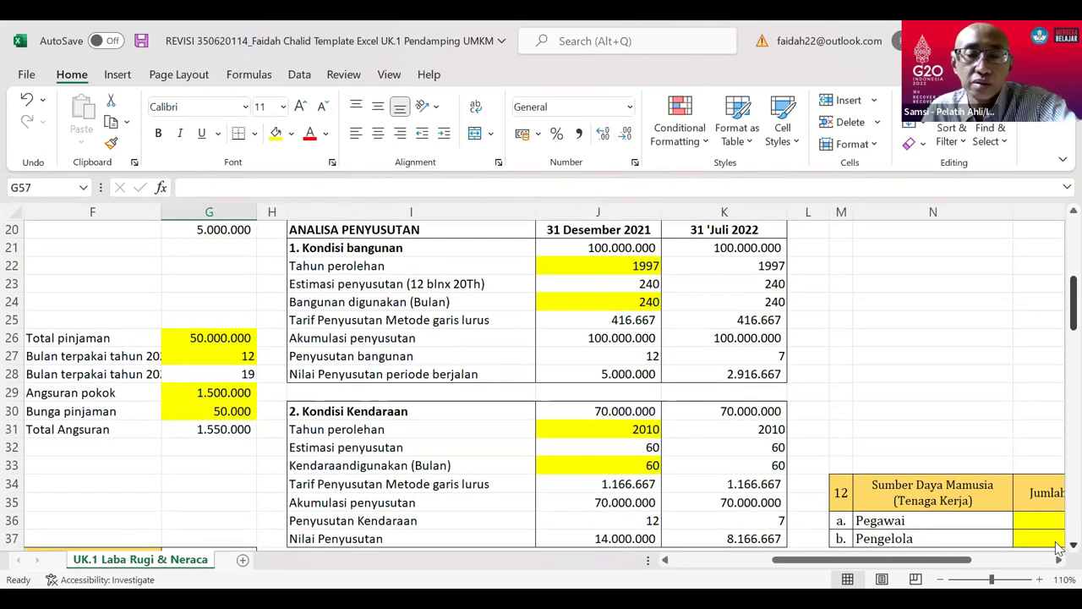
Examine the "3. Kondisi Peralatan Usaha" depreciation block and the formulas behind its Juli 2022 acquisition year and accumulated depreciation
{"action": "scroll", "coordinate": [1057, 548], "scroll_direction": "down", "scroll_amount": 2}
{"action": "scroll", "coordinate": [1057, 548], "scroll_direction": "down", "scroll_amount": 4}
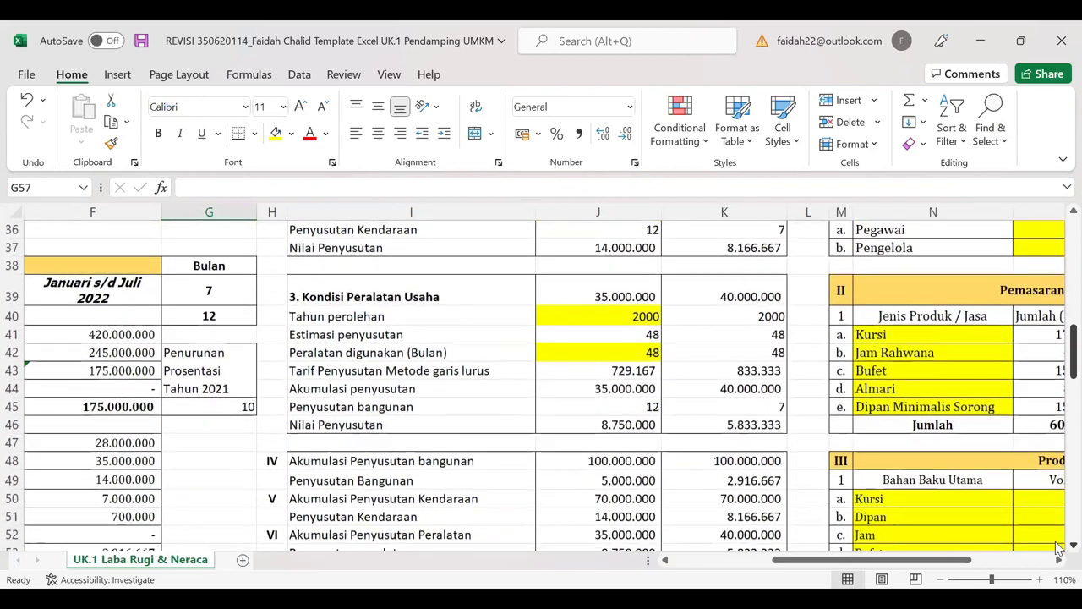
{"action": "scroll", "coordinate": [1057, 548], "scroll_direction": "down", "scroll_amount": 1}
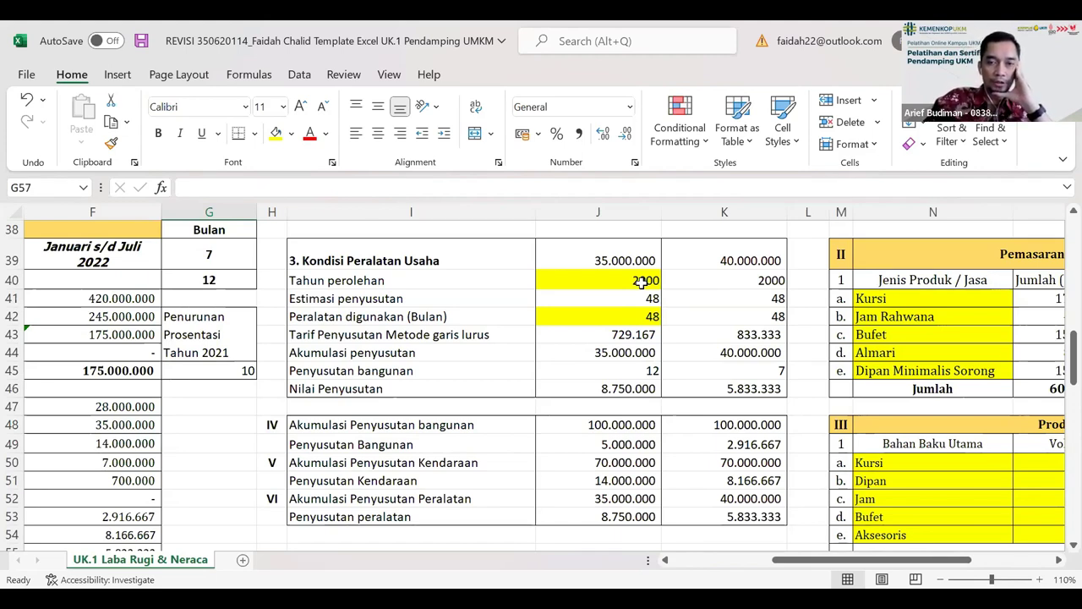
{"action": "left_click", "coordinate": [692, 284]}
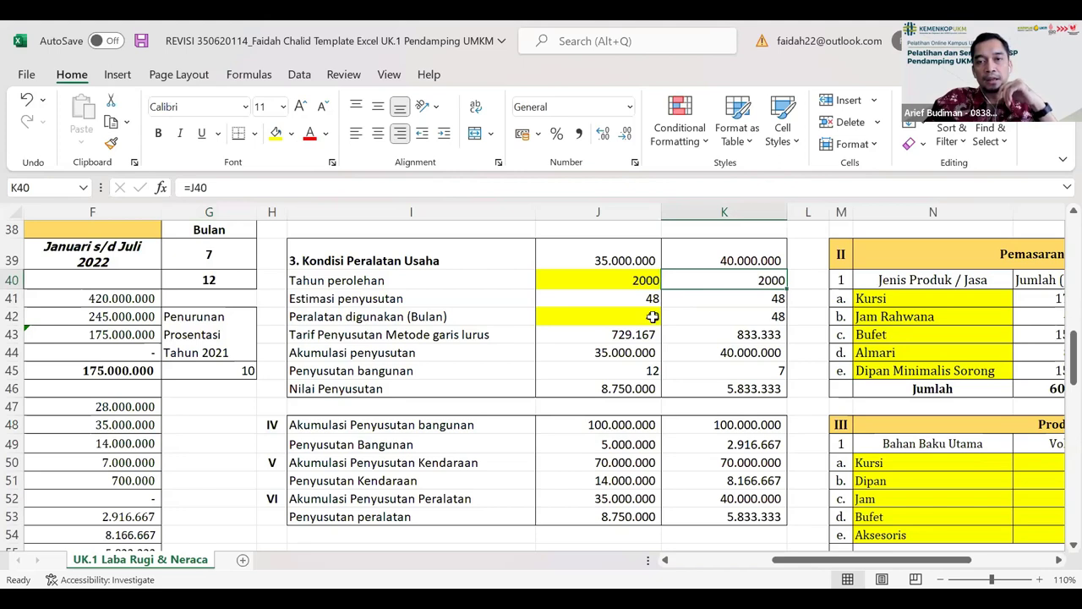
{"action": "left_click", "coordinate": [699, 352]}
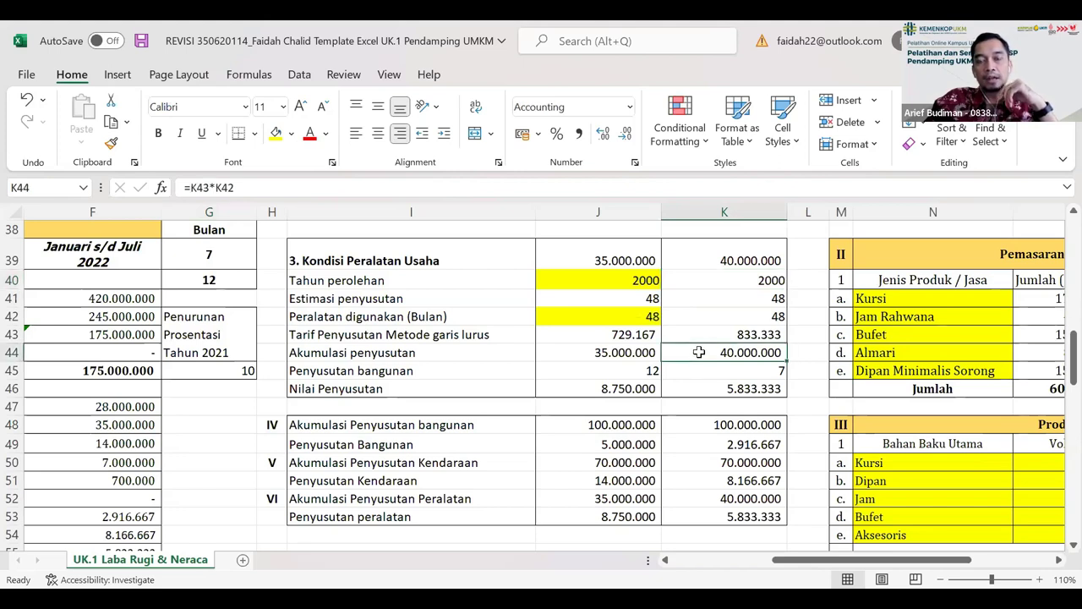
{"action": "left_click", "coordinate": [732, 284]}
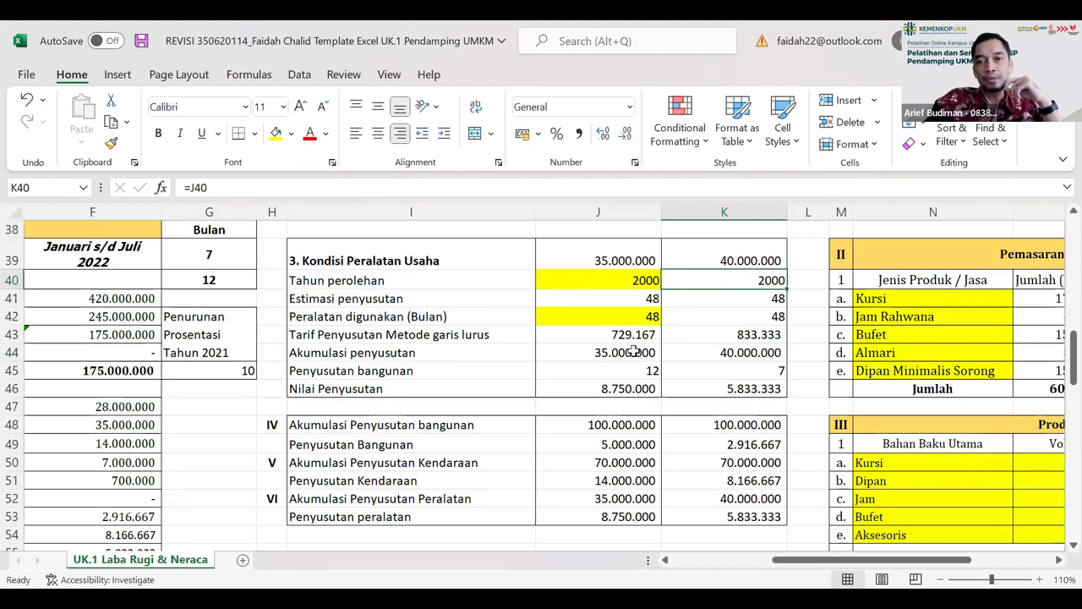
Set the 31 Desember 2021 value of Peralatan dan Mesin in the balance sheet (D20) to 40000000
{"action": "left_click", "coordinate": [704, 567]}
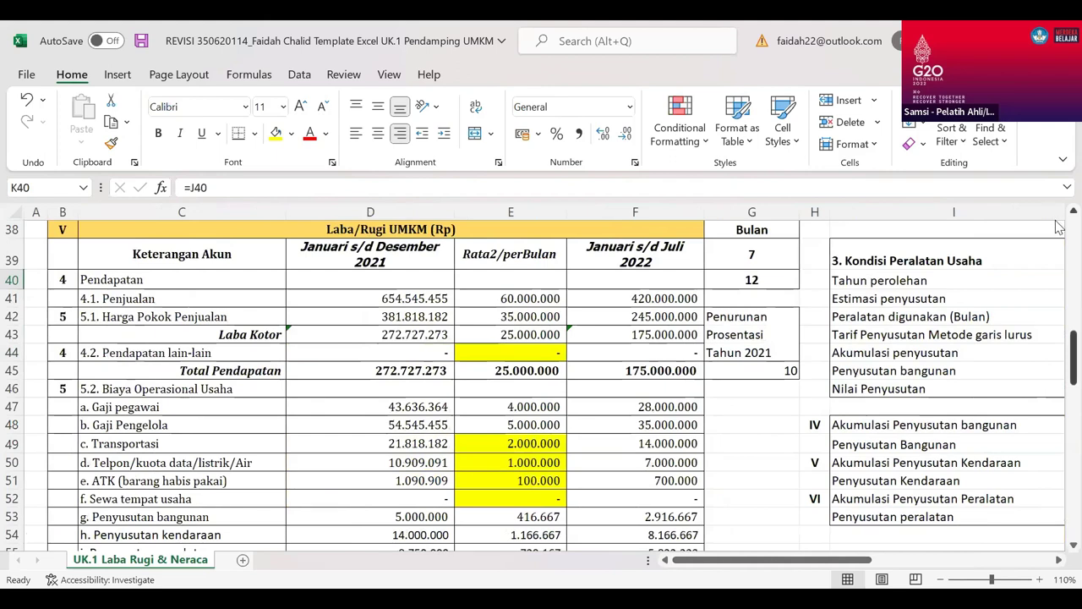
{"action": "scroll", "coordinate": [1057, 225], "scroll_direction": "up", "scroll_amount": 6}
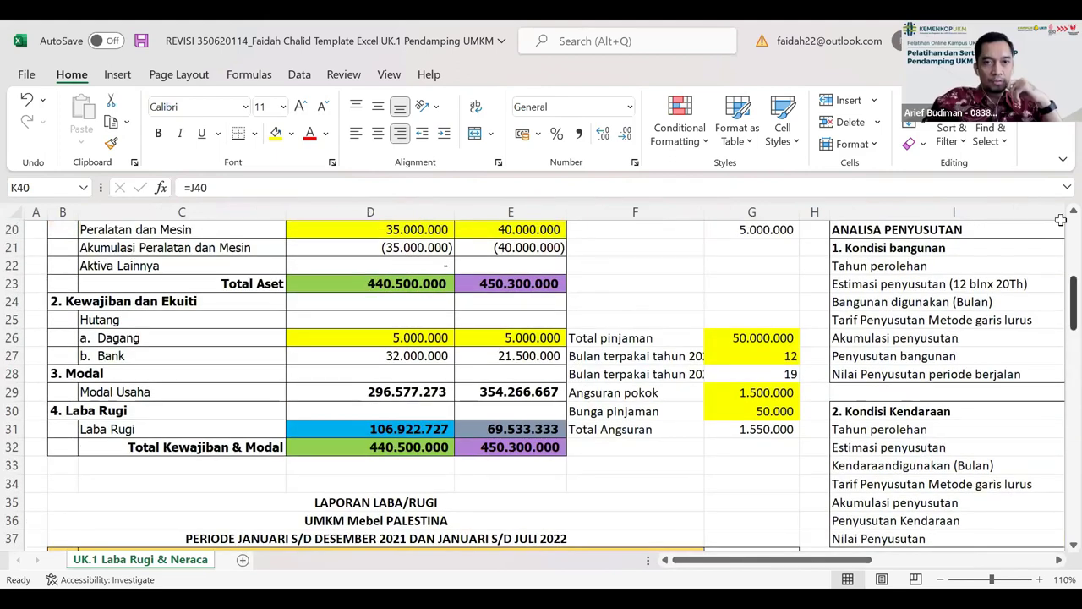
{"action": "scroll", "coordinate": [1061, 220], "scroll_direction": "up", "scroll_amount": 6}
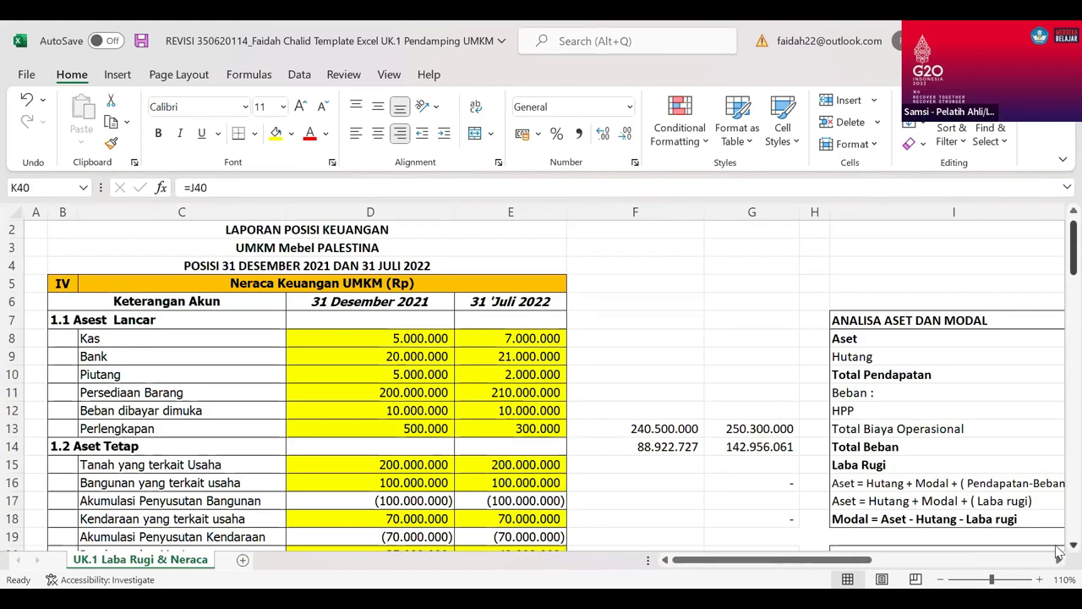
{"action": "scroll", "coordinate": [1059, 554], "scroll_direction": "down", "scroll_amount": 2}
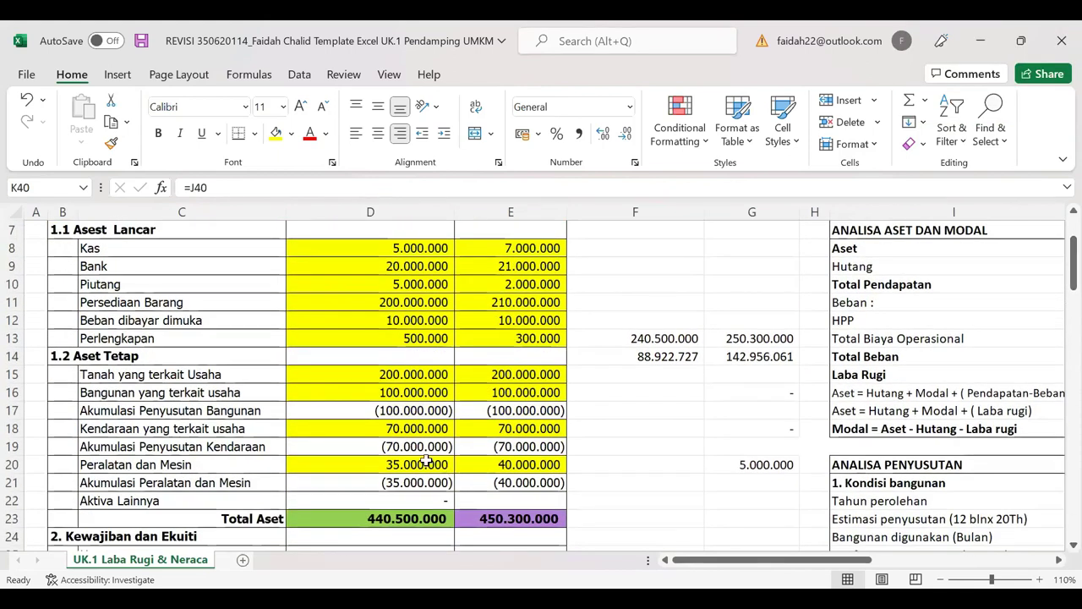
{"action": "left_click", "coordinate": [427, 461]}
{"action": "left_click", "coordinate": [197, 188]}
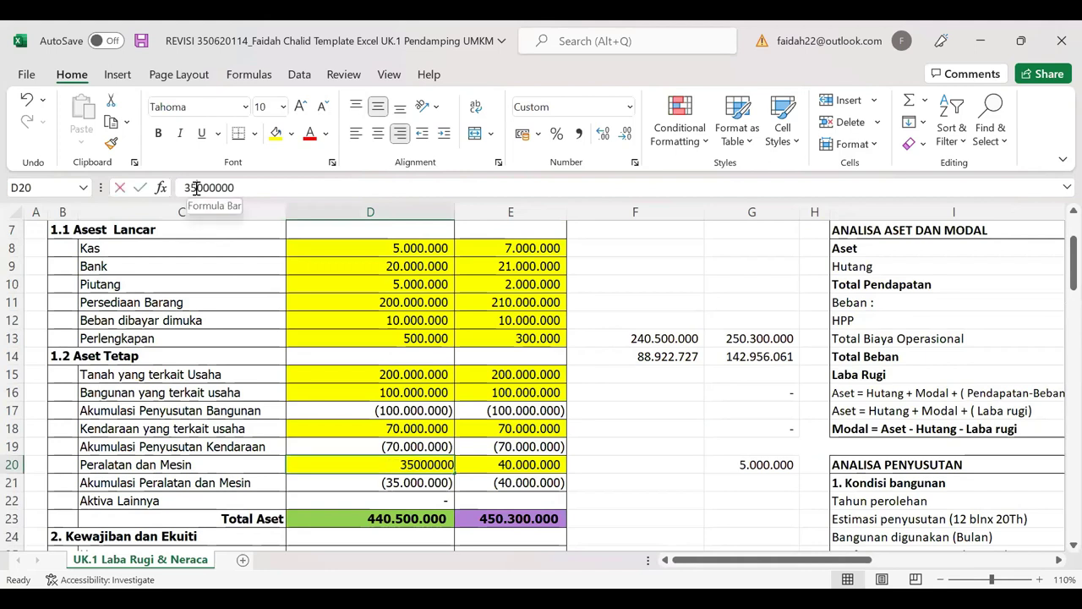
{"action": "key", "text": "BackSpace"}
{"action": "key", "text": "BackSpace"}
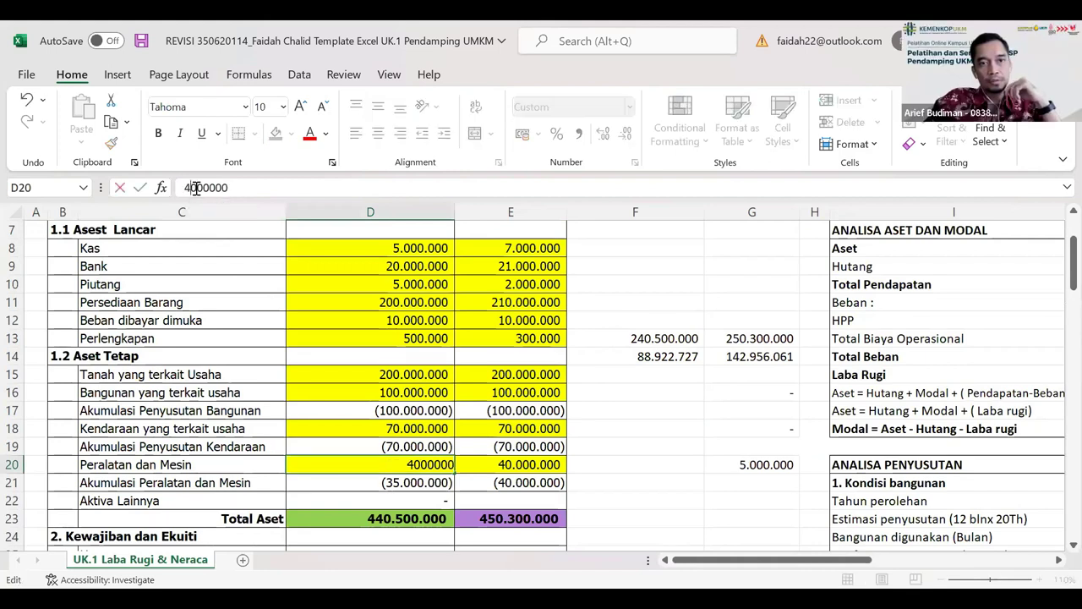
{"action": "left_click", "coordinate": [647, 429]}
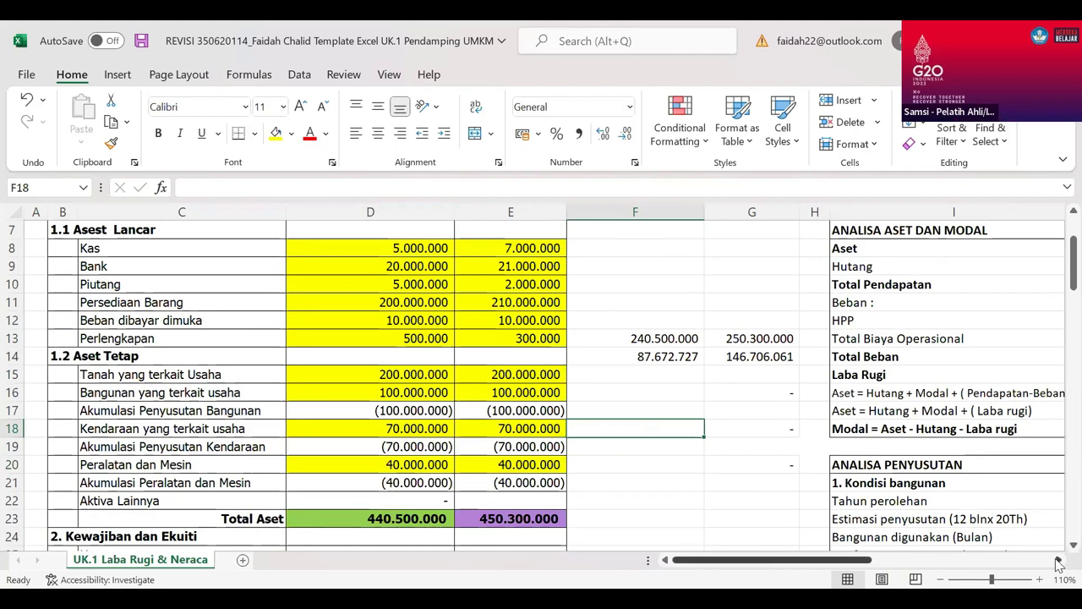
Set the equipment's Tahun perolehan for 31 Desember 2021 (J40) to 2020 in the Kondisi Peralatan Usaha block
{"action": "scroll", "coordinate": [1057, 561], "scroll_direction": "right", "scroll_amount": 5}
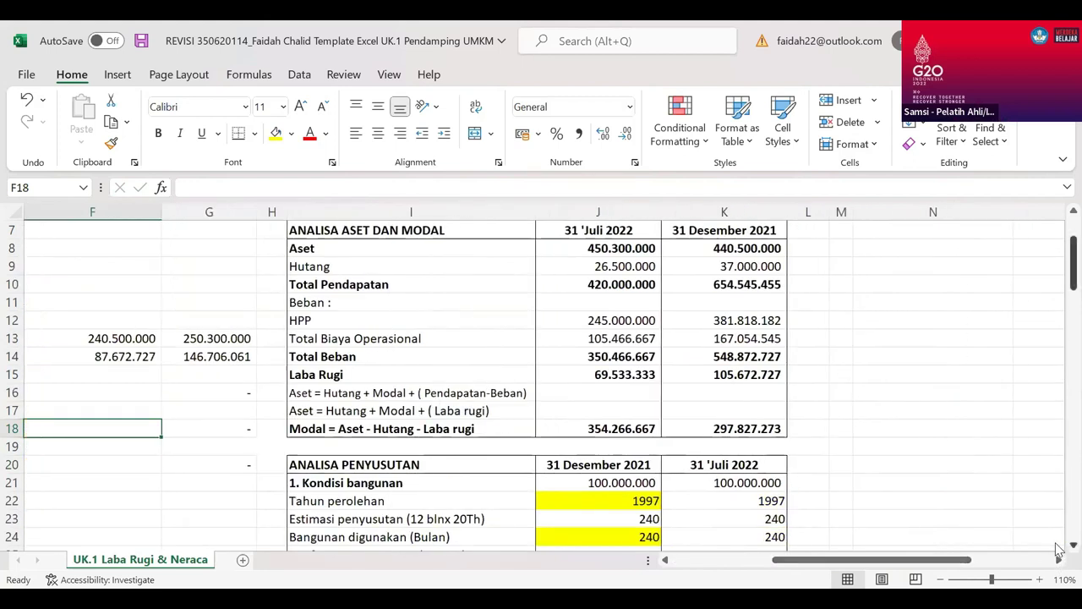
{"action": "scroll", "coordinate": [1057, 550], "scroll_direction": "down", "scroll_amount": 3}
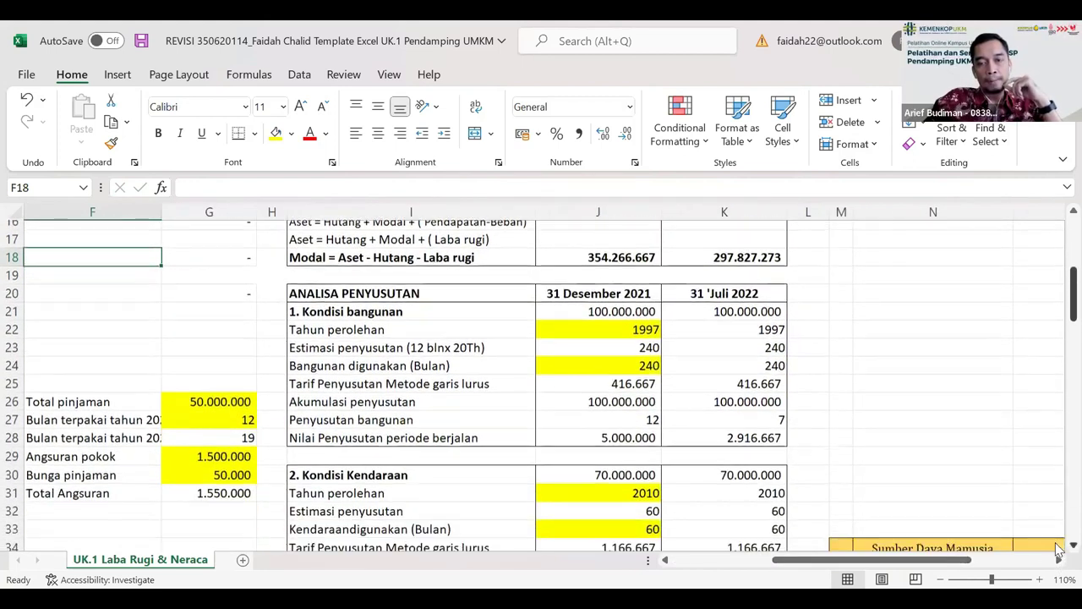
{"action": "scroll", "coordinate": [1057, 550], "scroll_direction": "down", "scroll_amount": 3}
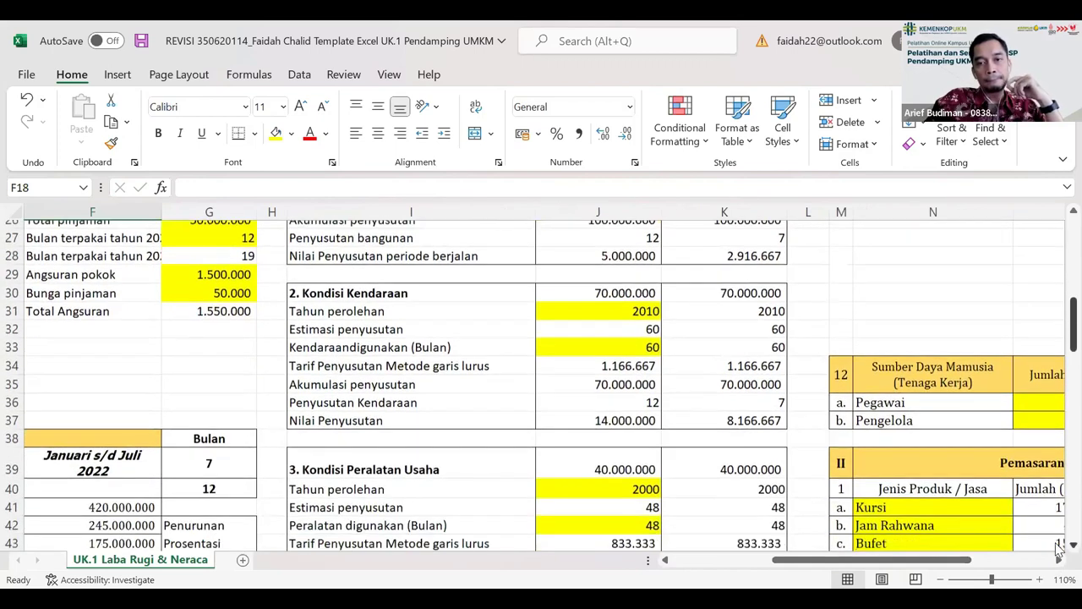
{"action": "scroll", "coordinate": [1058, 549], "scroll_direction": "down", "scroll_amount": 2}
{"action": "left_click", "coordinate": [640, 389]}
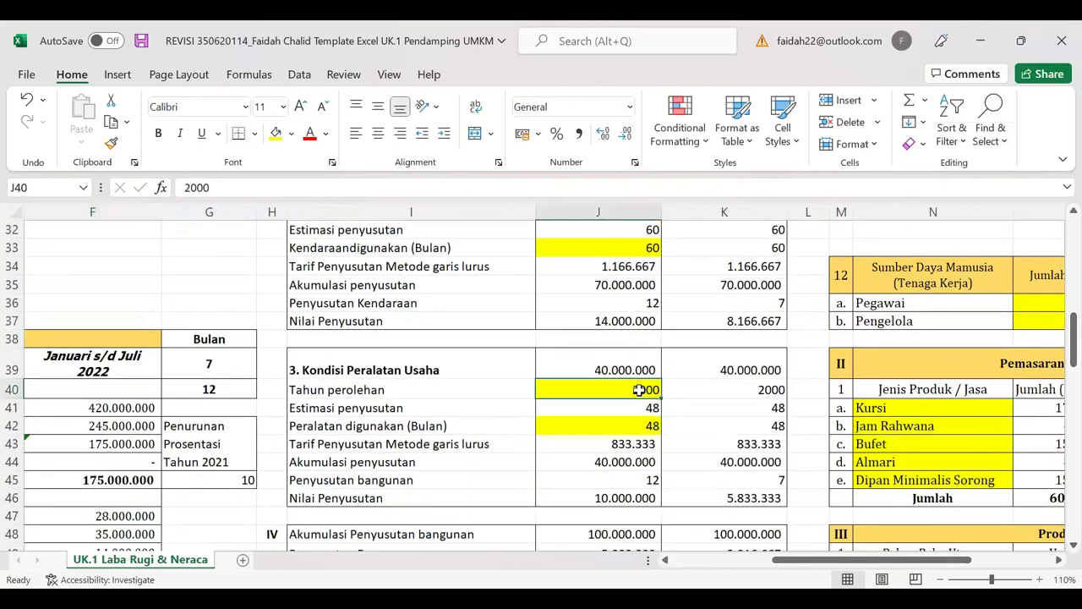
{"action": "type", "text": "2020"}
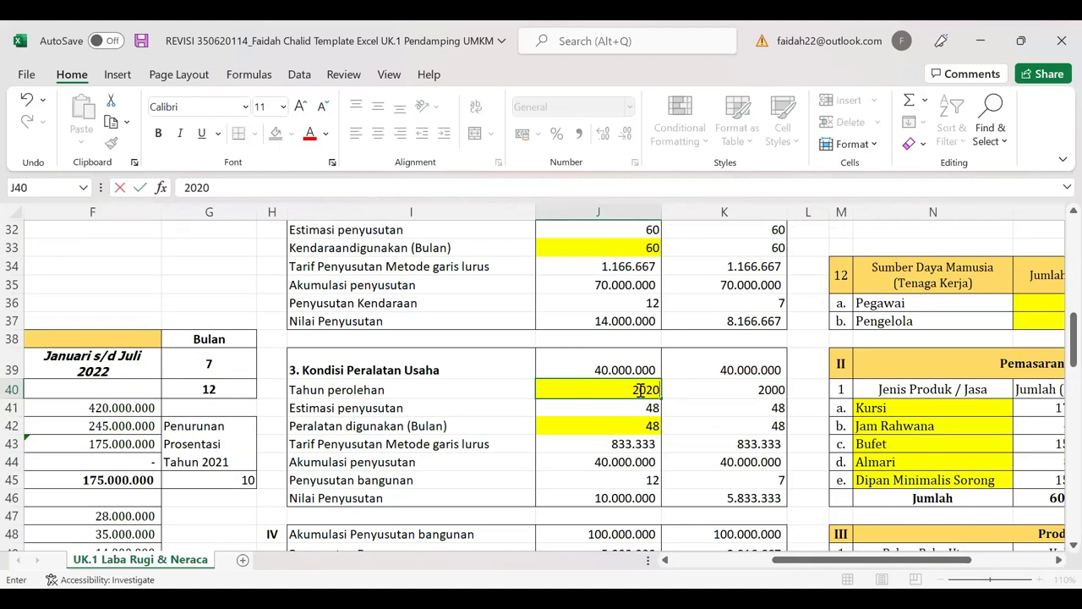
{"action": "left_click", "coordinate": [727, 388]}
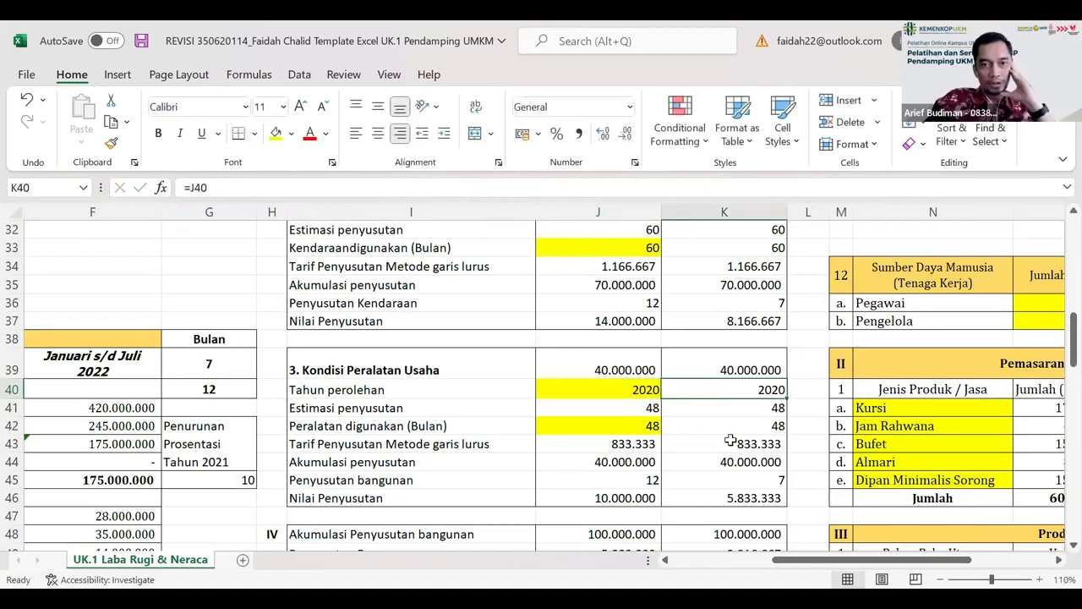
Set the equipment's months used, Peralatan digunakan (Bulan), to 24 for Desember 2021 (J42) and 31 for Juli 2022 (K42)
{"action": "left_click", "coordinate": [643, 427]}
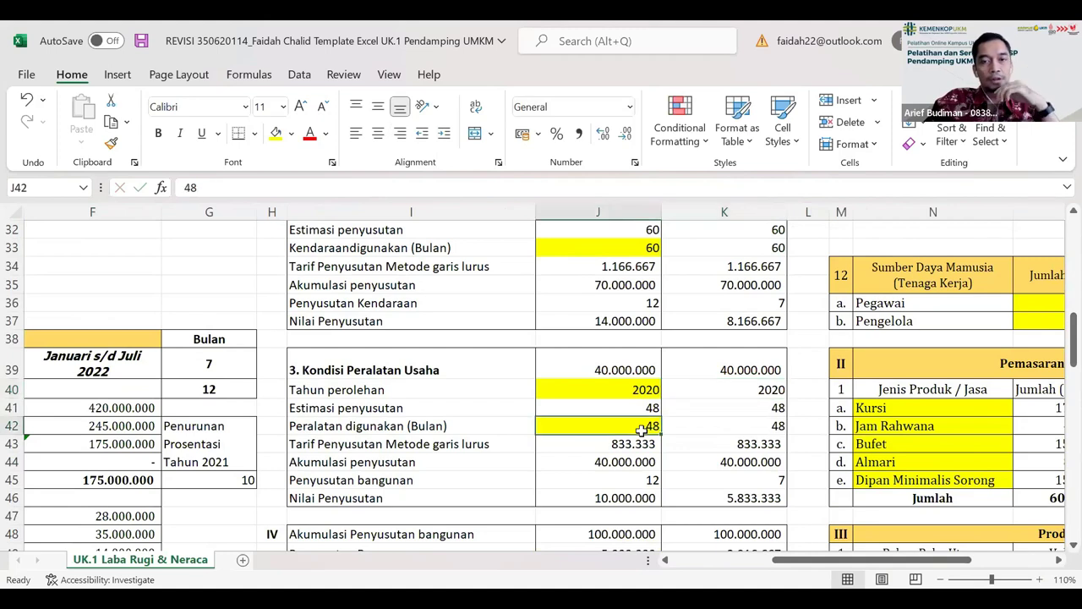
{"action": "type", "text": "24"}
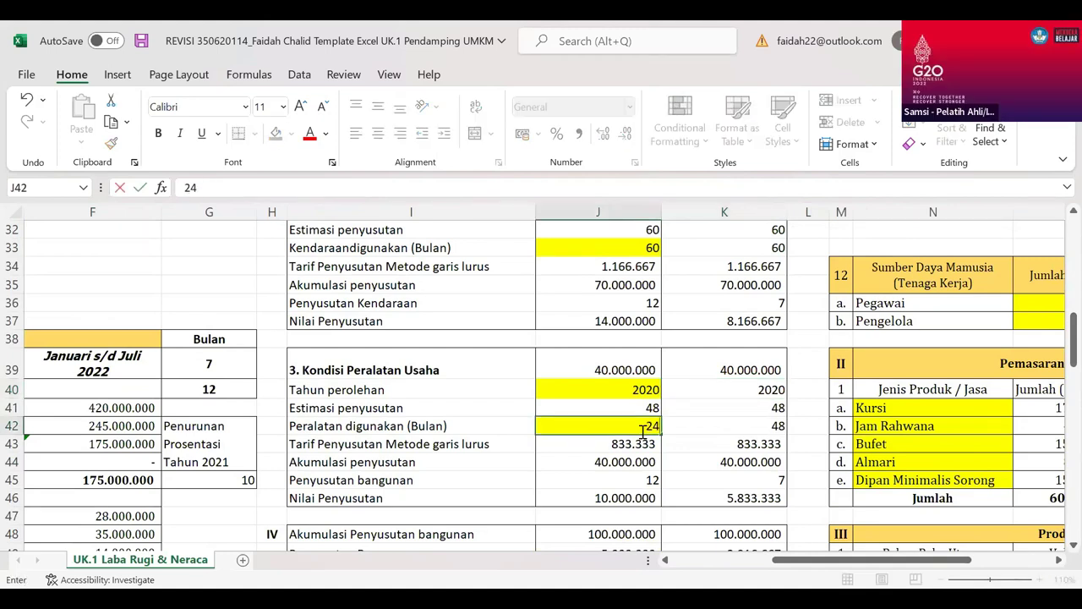
{"action": "left_click", "coordinate": [810, 438]}
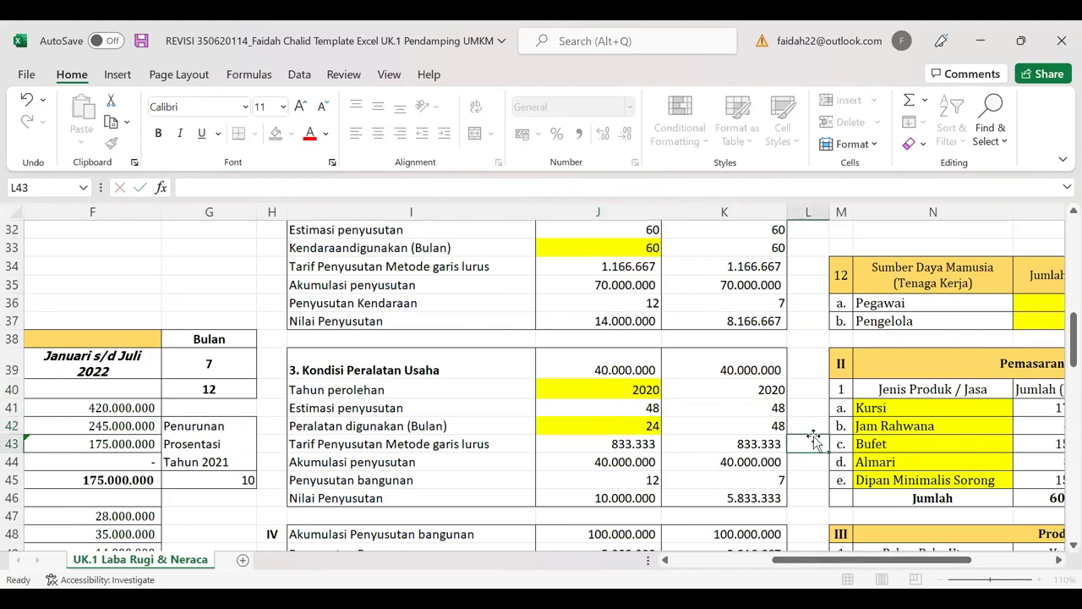
{"action": "left_click", "coordinate": [762, 421]}
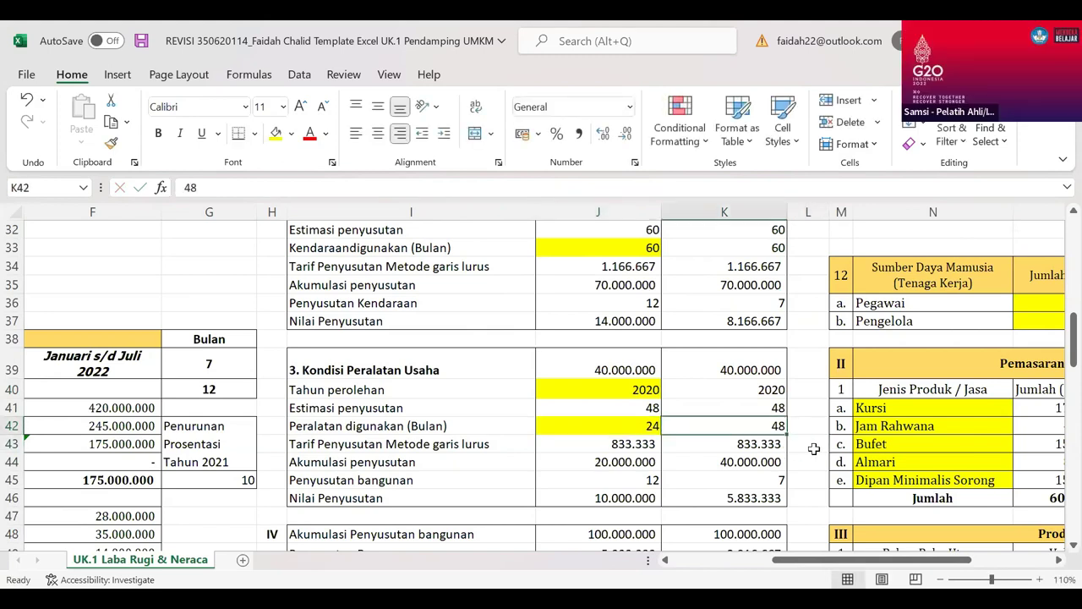
{"action": "type", "text": "31"}
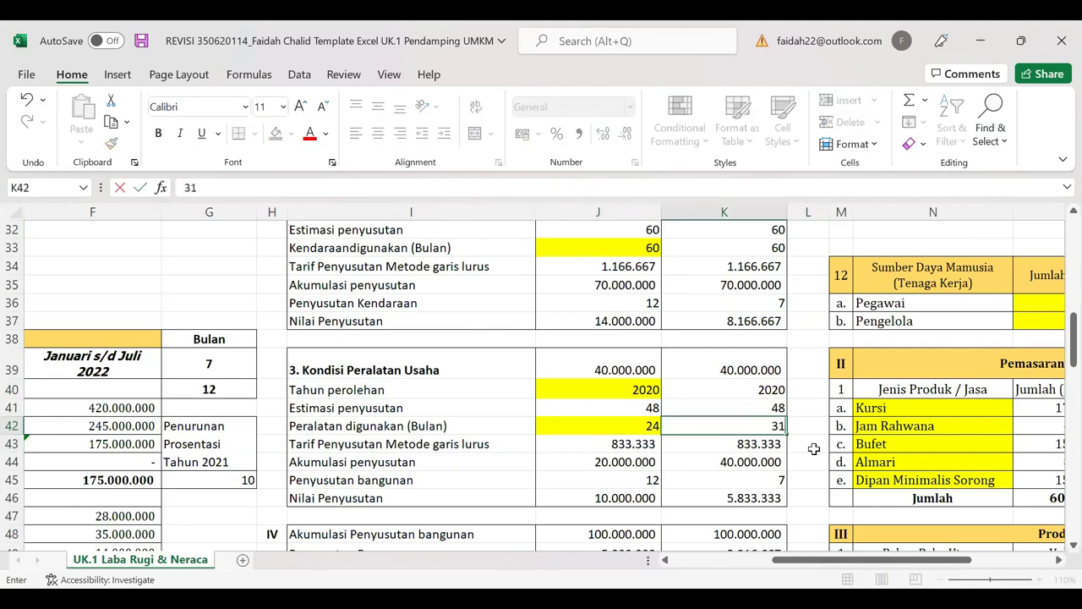
{"action": "left_click", "coordinate": [813, 449]}
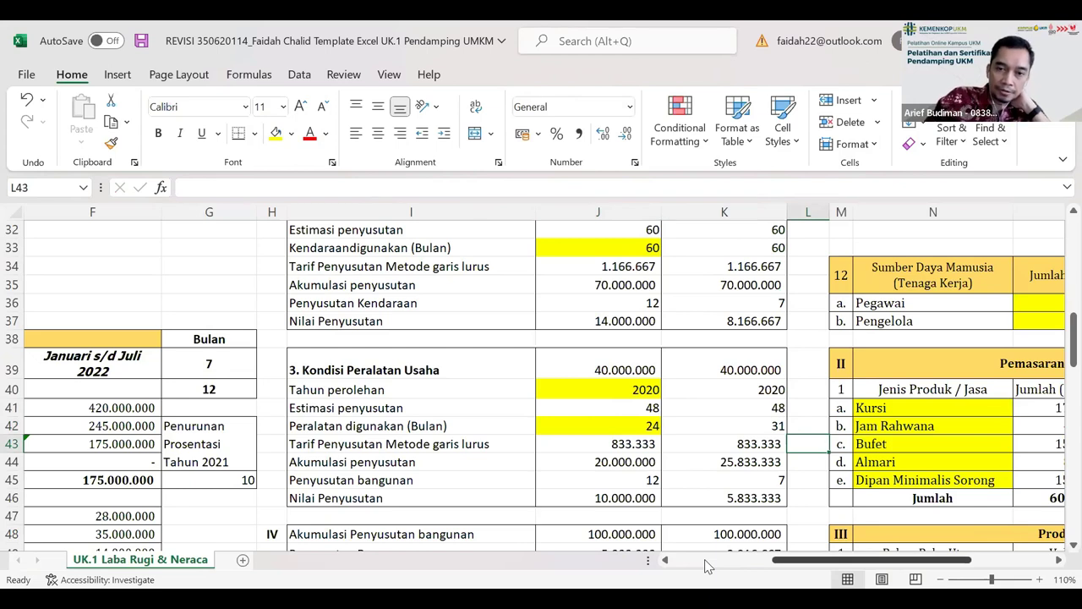
Replace the Penyusutan bangunan amounts in the profit and loss report with 0 for 2021, monthly average and 2022 (D53:F53)
{"action": "scroll", "coordinate": [800, 555], "scroll_direction": "left", "scroll_amount": 5}
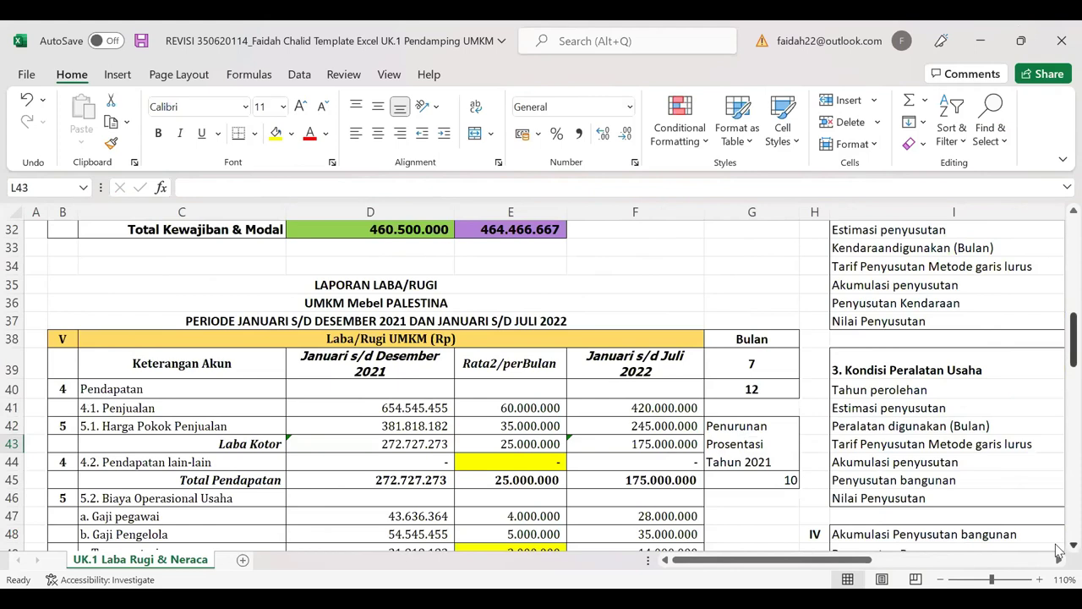
{"action": "scroll", "coordinate": [1058, 552], "scroll_direction": "down", "scroll_amount": 2}
{"action": "scroll", "coordinate": [1058, 551], "scroll_direction": "down", "scroll_amount": 2}
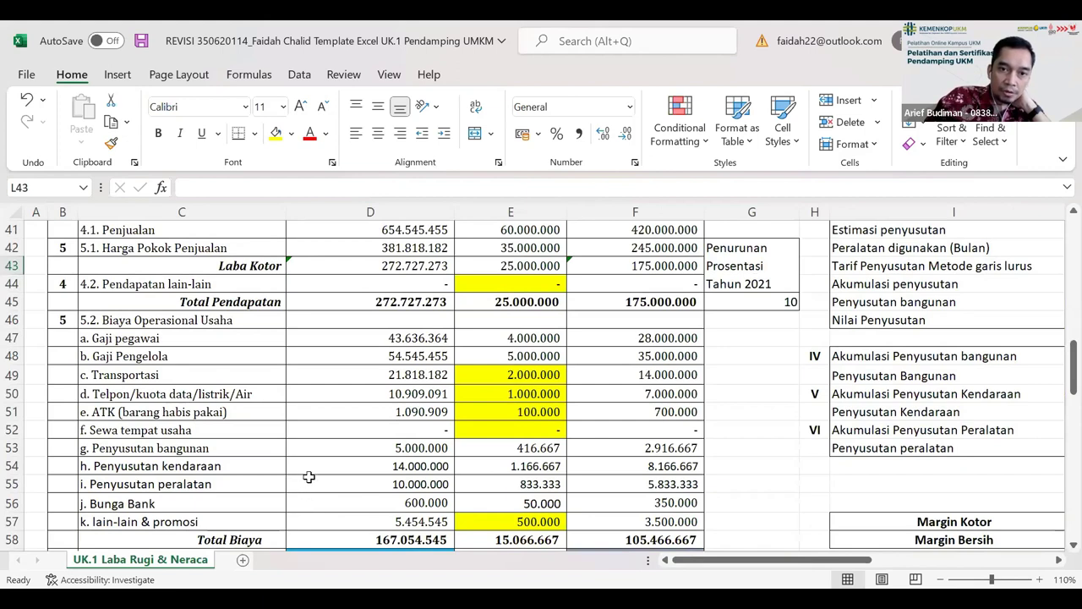
{"action": "left_click", "coordinate": [534, 453]}
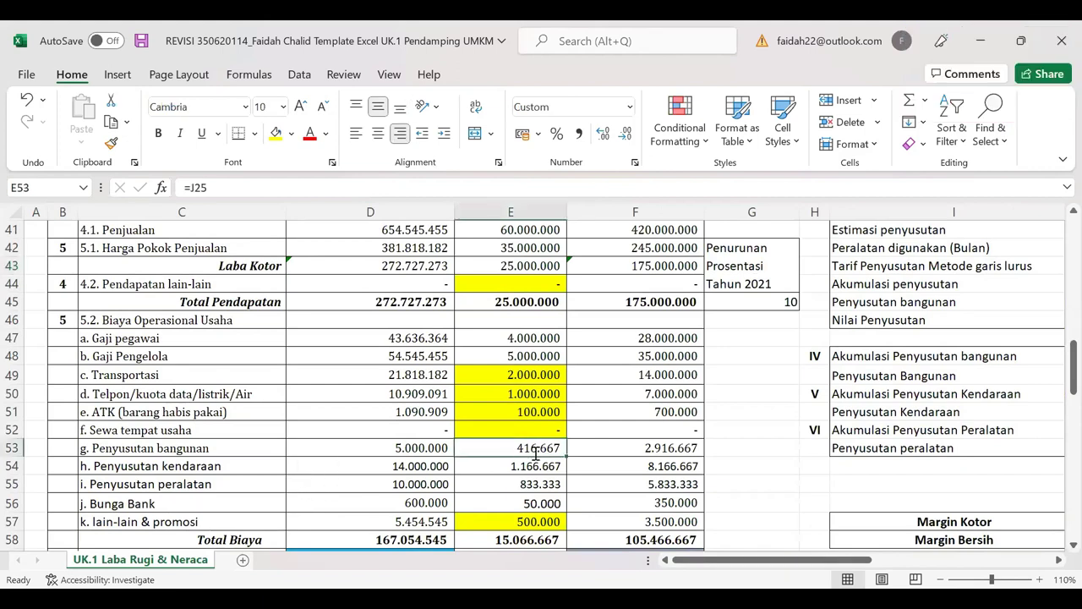
{"action": "type", "text": "0"}
{"action": "key", "text": "Return"}
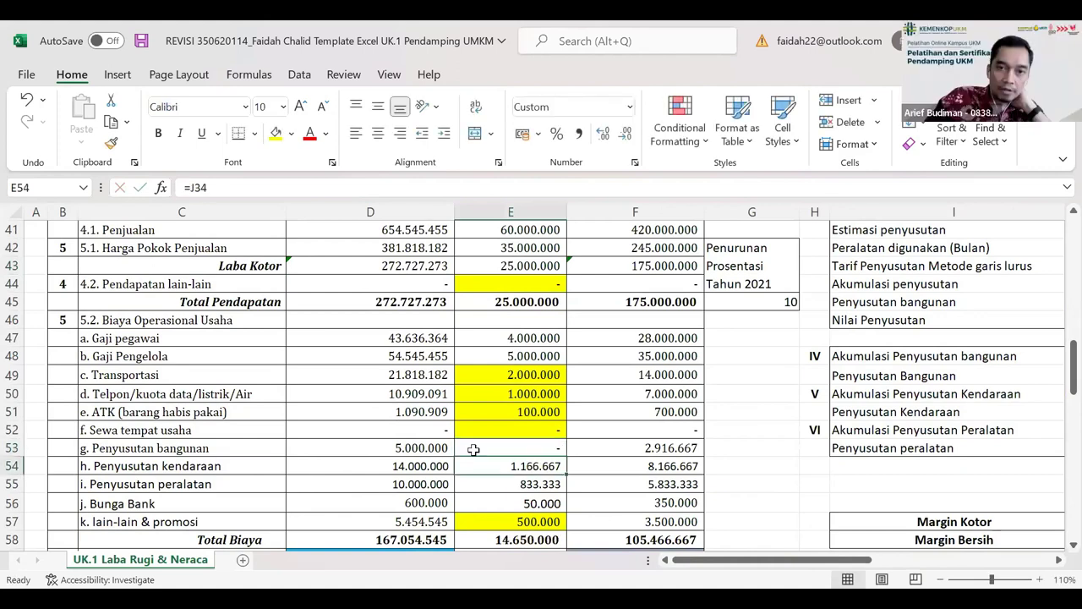
{"action": "left_click", "coordinate": [437, 450]}
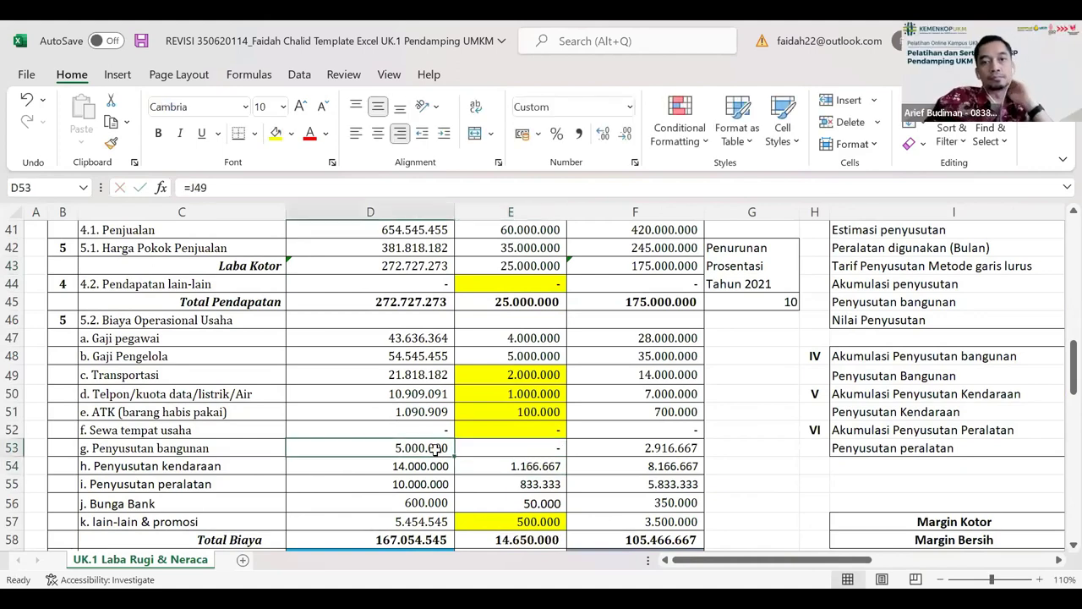
{"action": "type", "text": "0"}
{"action": "key", "text": "Return"}
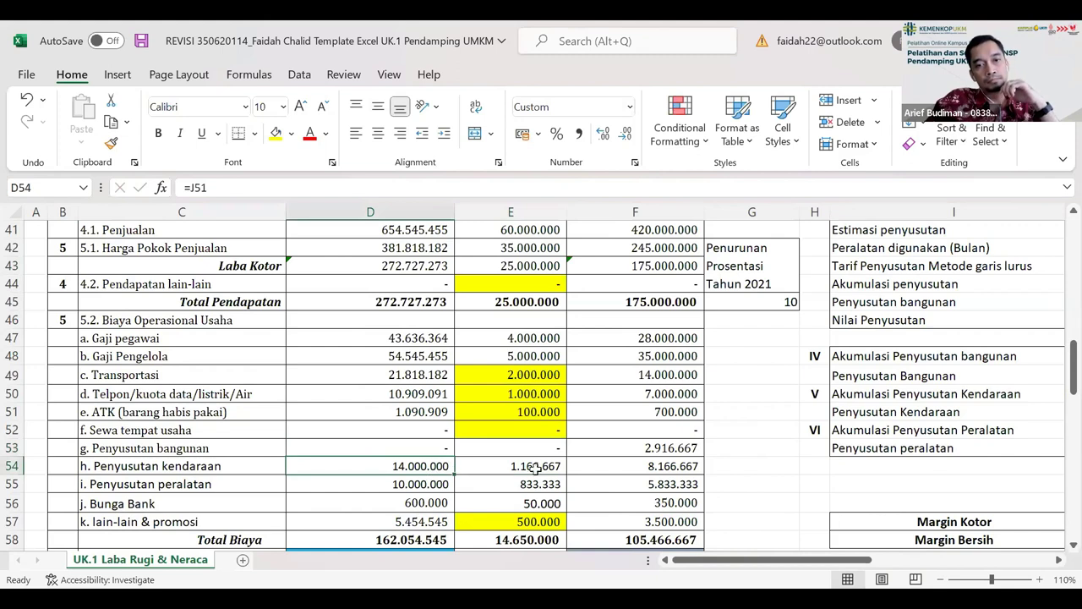
{"action": "left_click", "coordinate": [608, 446]}
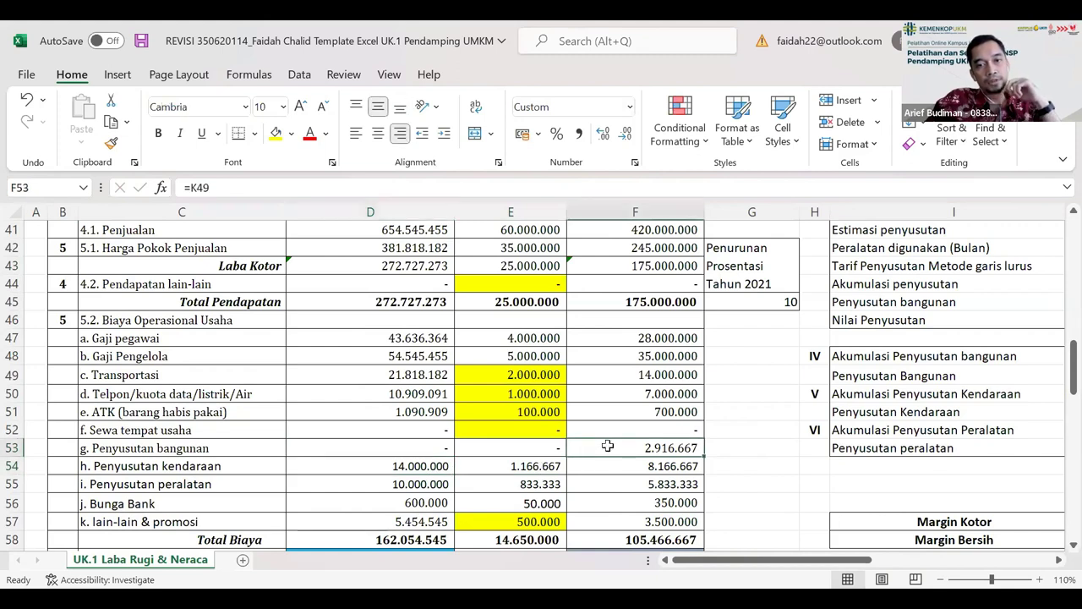
{"action": "type", "text": "0"}
{"action": "key", "text": "Return"}
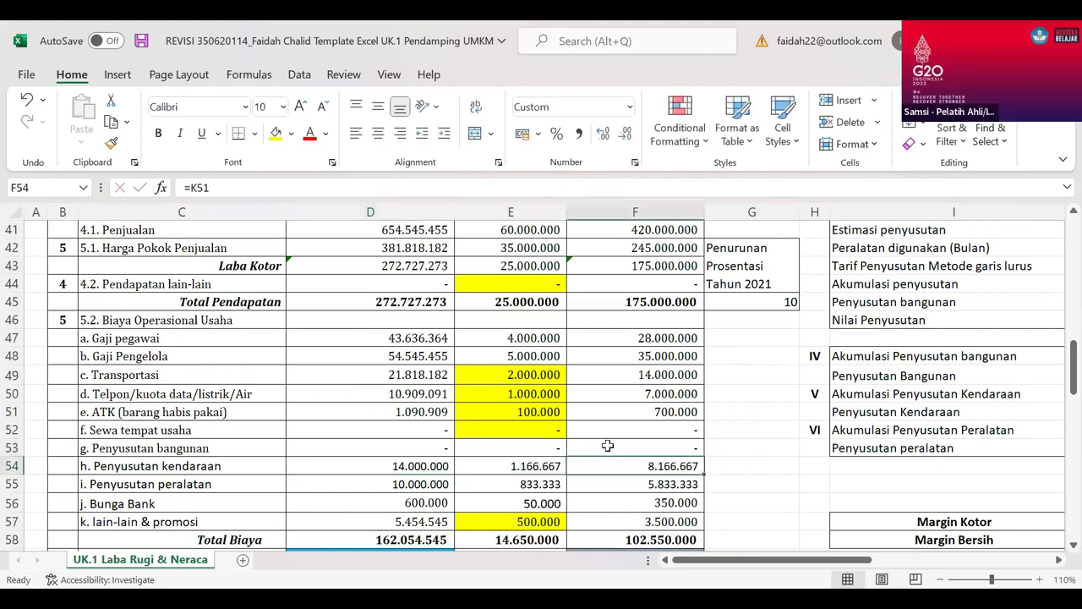
Replace the Penyusutan kendaraan amounts in the profit and loss report with 0 for 2021, monthly average and 2022 (D54:F54)
{"action": "left_click", "coordinate": [531, 464]}
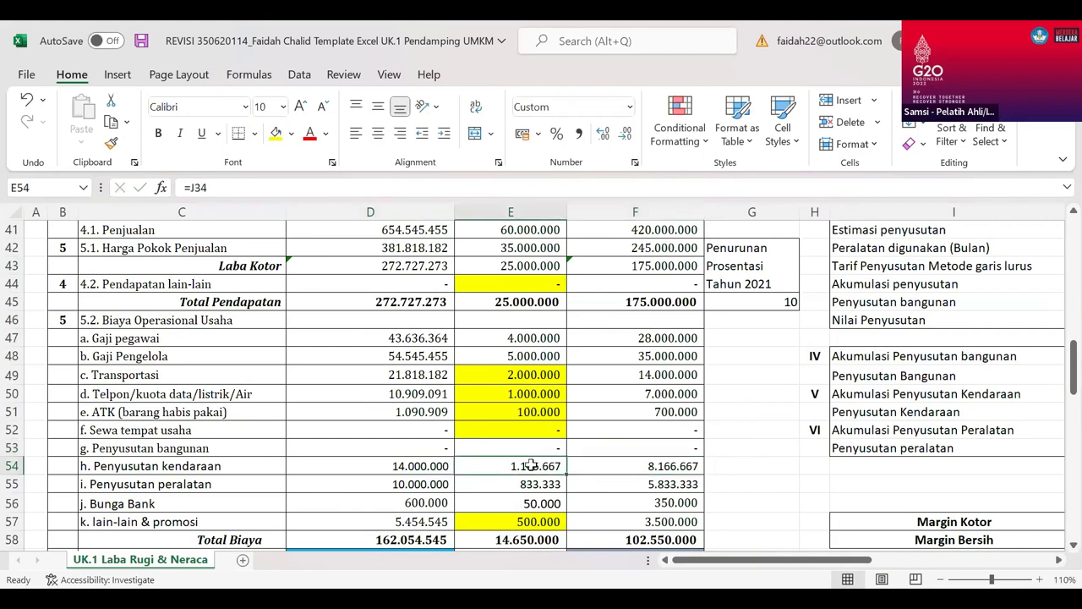
{"action": "type", "text": "0"}
{"action": "key", "text": "Return"}
{"action": "left_click", "coordinate": [427, 466]}
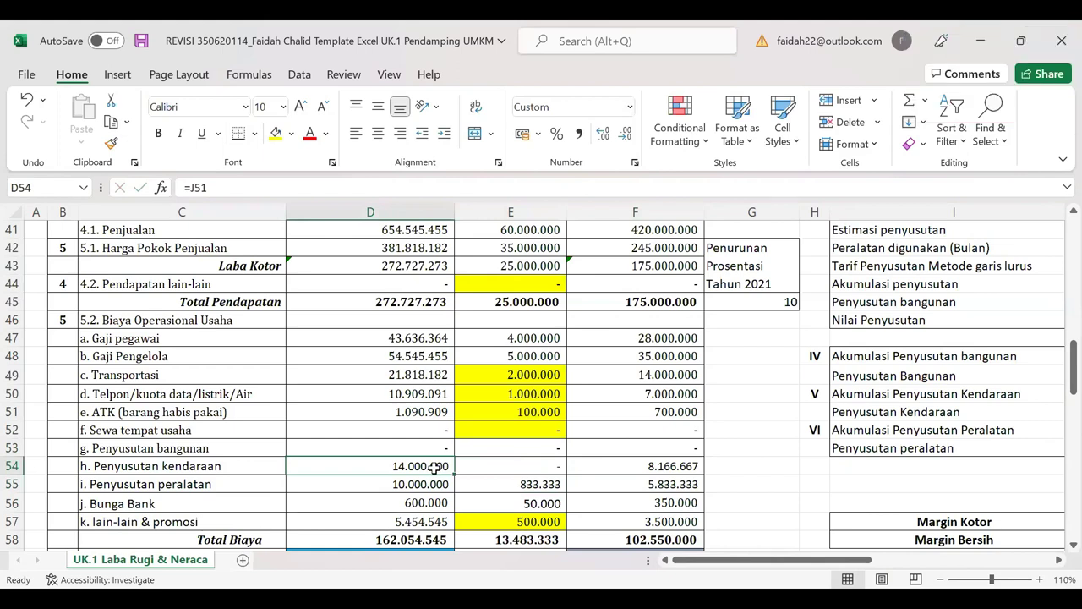
{"action": "type", "text": "0"}
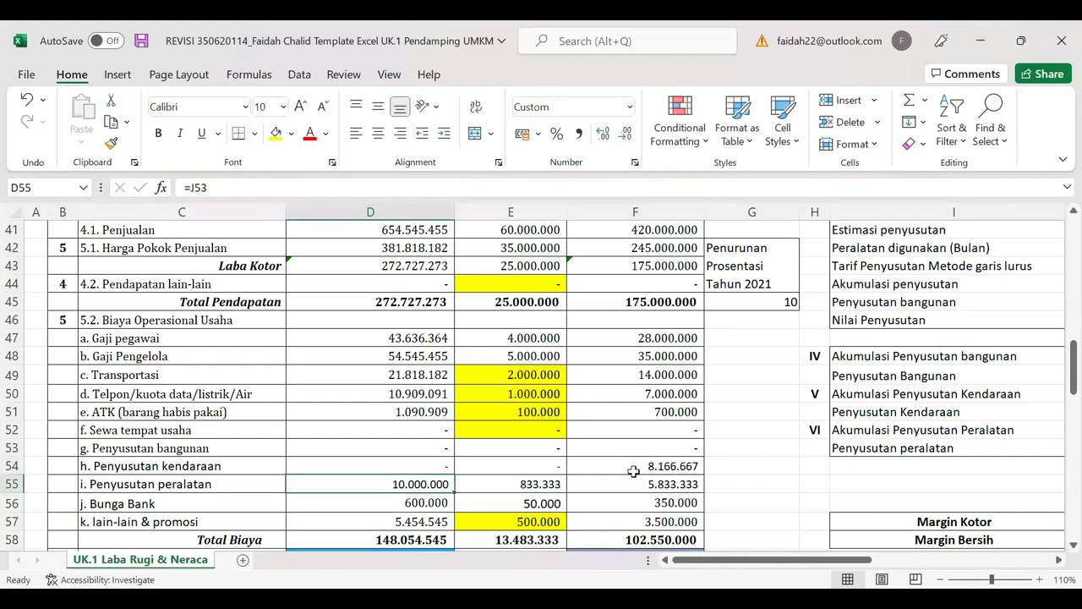
{"action": "left_click", "coordinate": [637, 471]}
{"action": "type", "text": "0"}
{"action": "key", "text": "Return"}
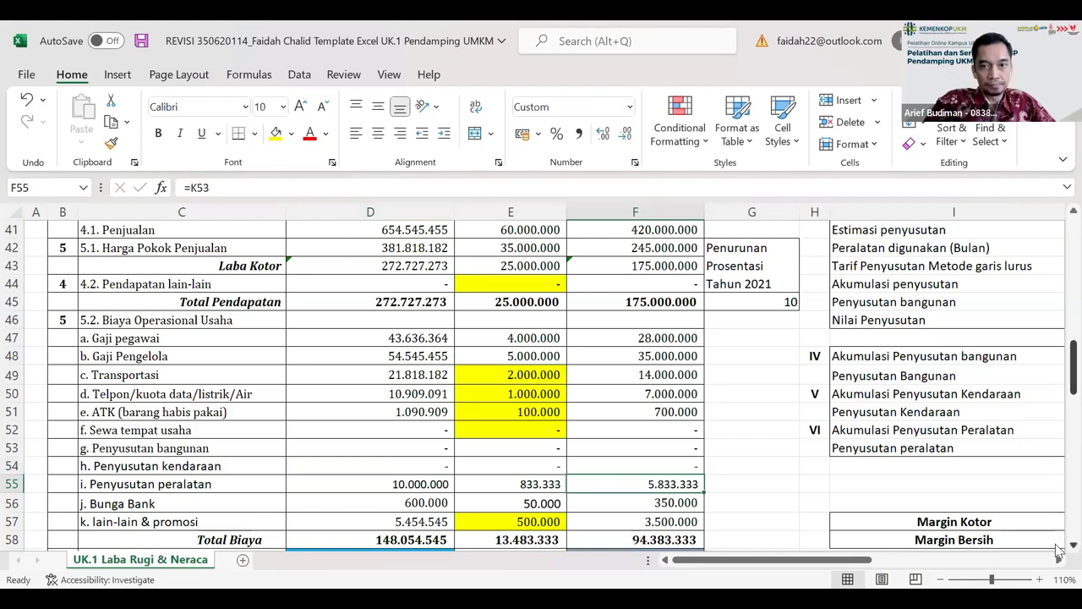
Set the Pegawai salary per person, Besar Gaji (Rp/orang), to 2000000 in P36 of the Sumber Daya Manusia table
{"action": "scroll", "coordinate": [1059, 550], "scroll_direction": "down", "scroll_amount": 1}
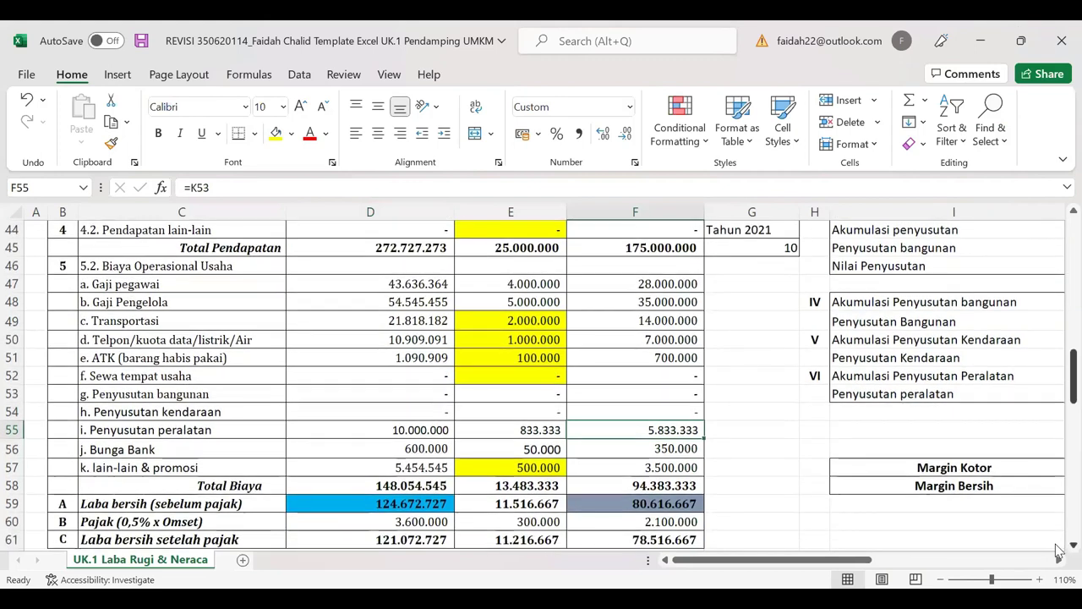
{"action": "scroll", "coordinate": [1059, 549], "scroll_direction": "down", "scroll_amount": 1}
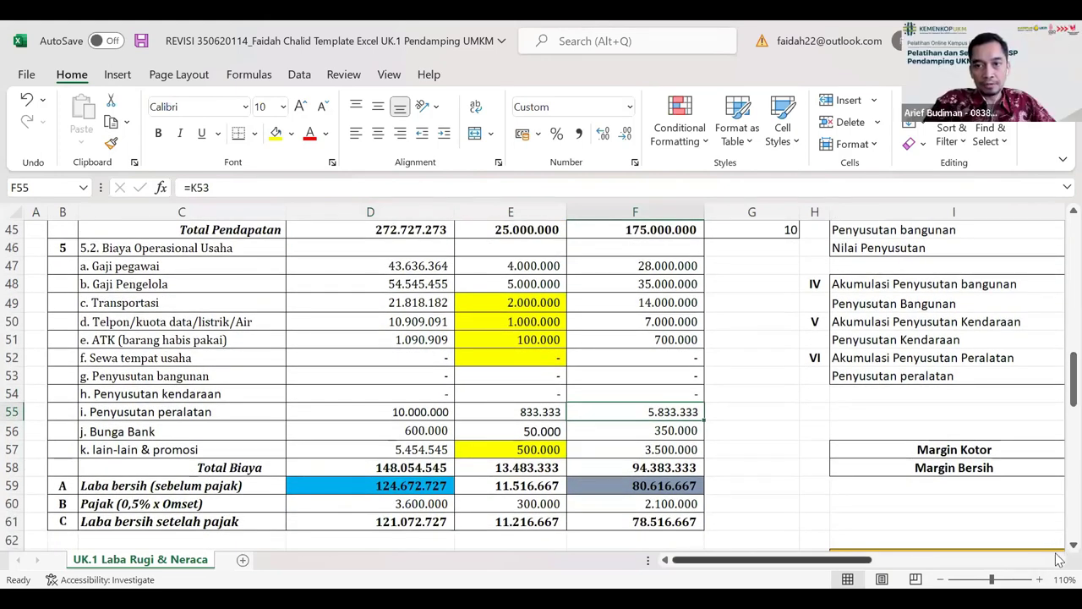
{"action": "scroll", "coordinate": [1059, 558], "scroll_direction": "right", "scroll_amount": 3}
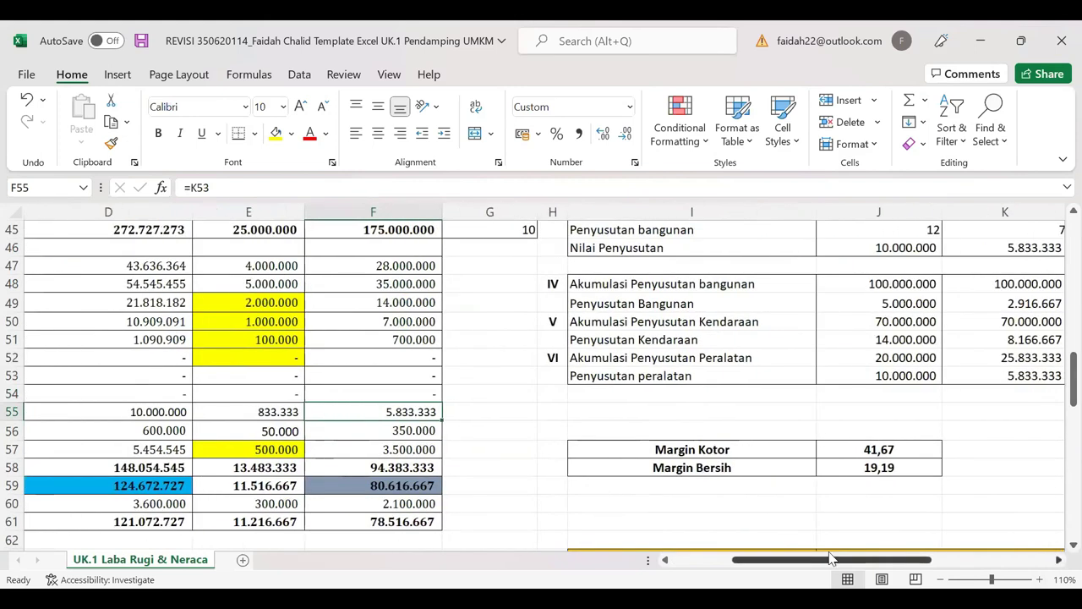
{"action": "scroll", "coordinate": [1059, 558], "scroll_direction": "right", "scroll_amount": 1}
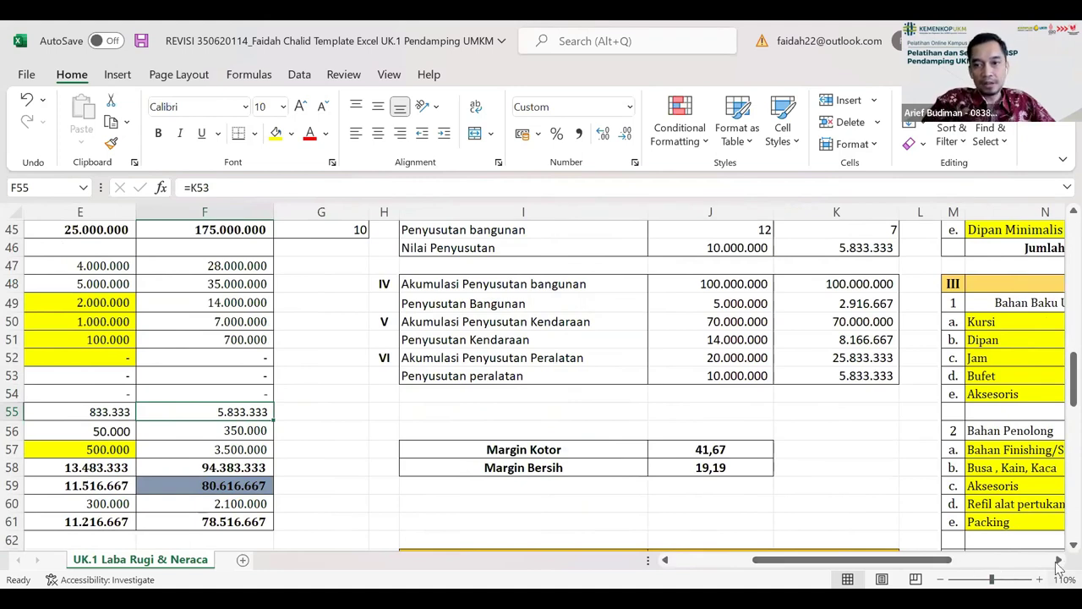
{"action": "left_click", "coordinate": [1058, 562]}
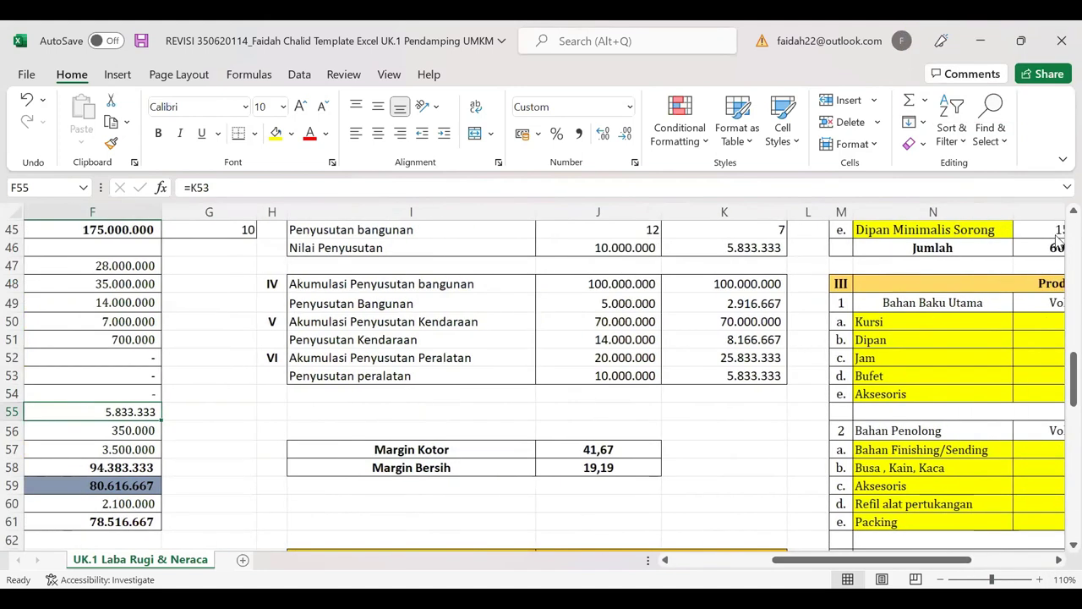
{"action": "scroll", "coordinate": [1059, 230], "scroll_direction": "up", "scroll_amount": 6}
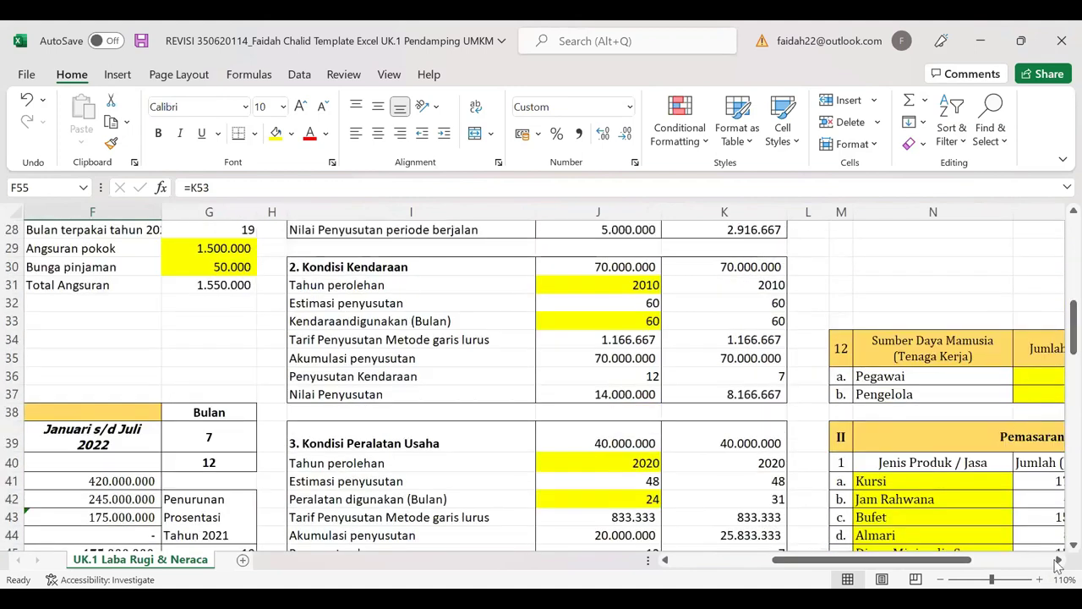
{"action": "left_click_drag", "start_coordinate": [964, 560], "coordinate": [1050, 560]}
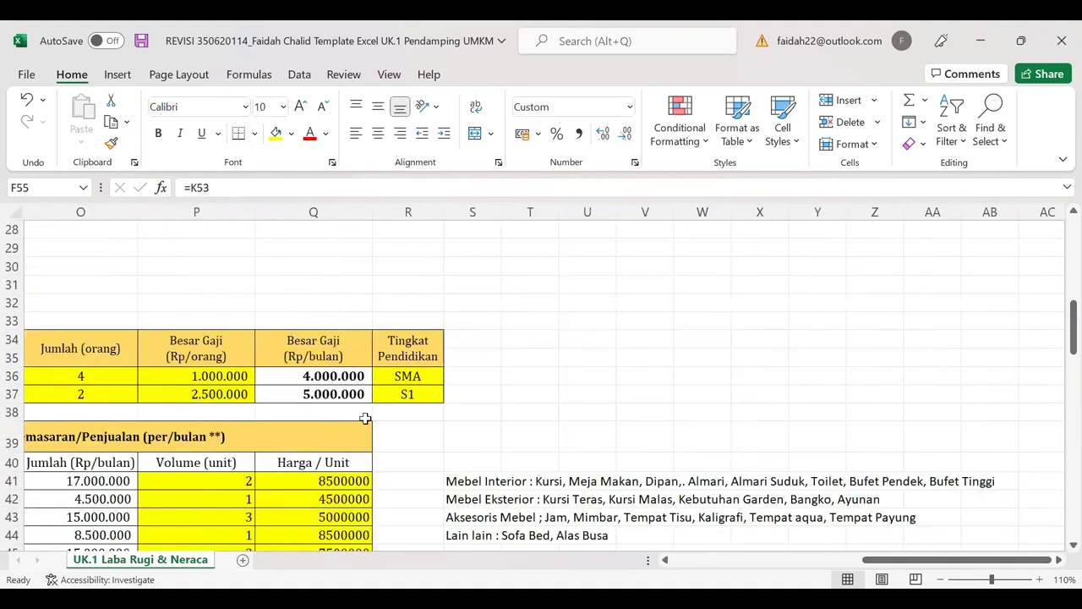
{"action": "left_click", "coordinate": [289, 378]}
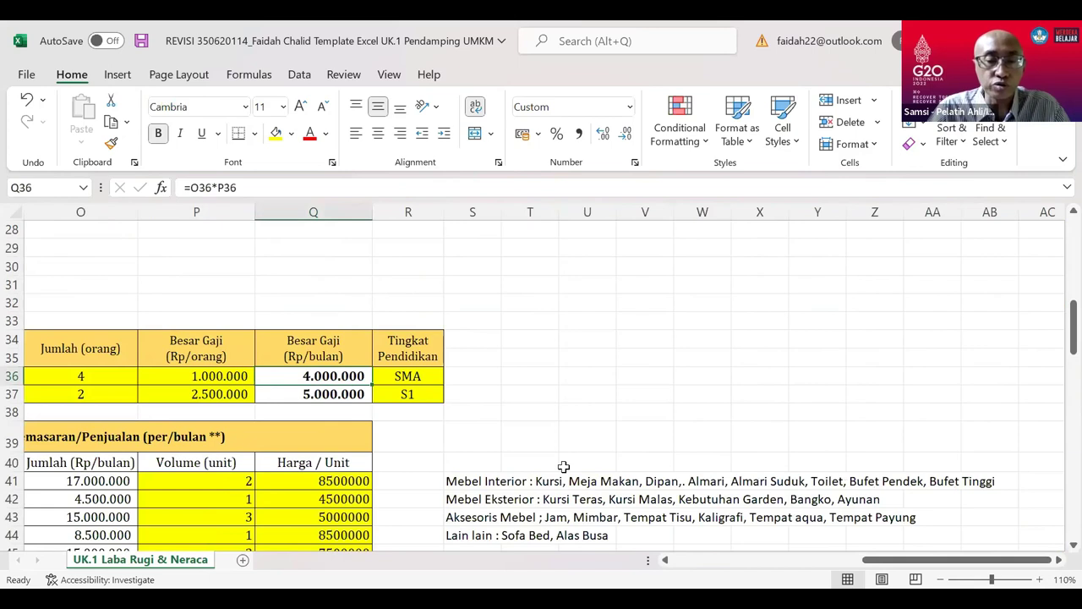
{"action": "left_click", "coordinate": [666, 559]}
{"action": "left_click", "coordinate": [666, 560]}
{"action": "left_click", "coordinate": [667, 560]}
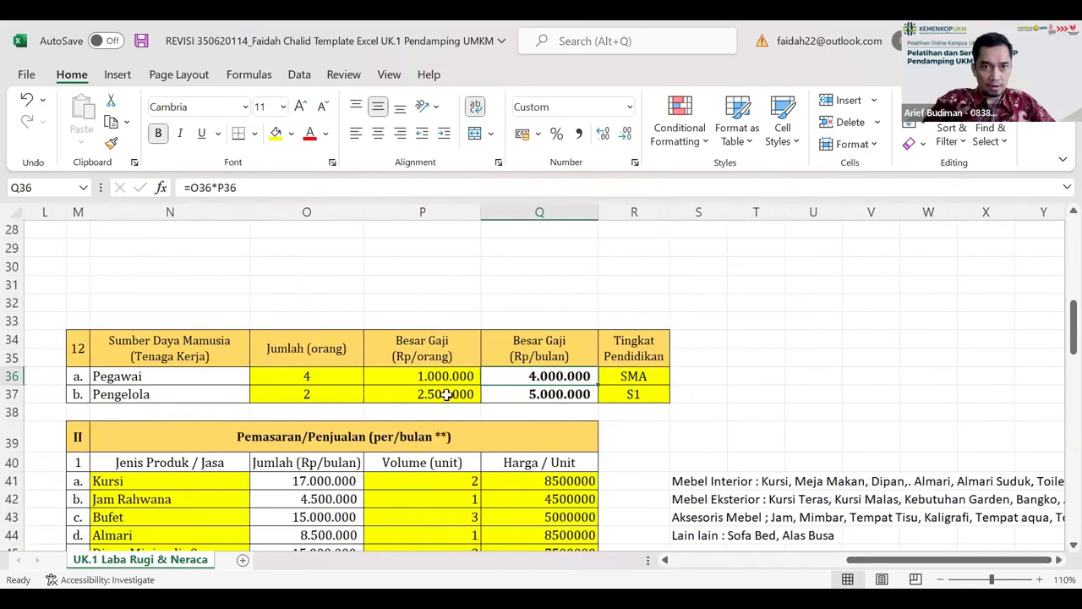
{"action": "left_click", "coordinate": [415, 377]}
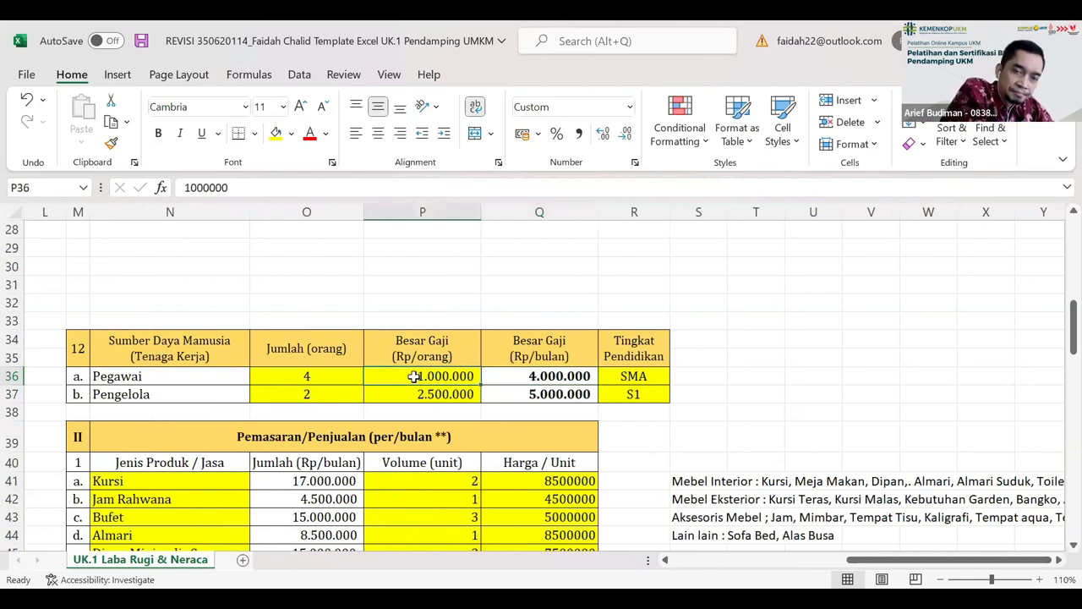
{"action": "left_click", "coordinate": [189, 187]}
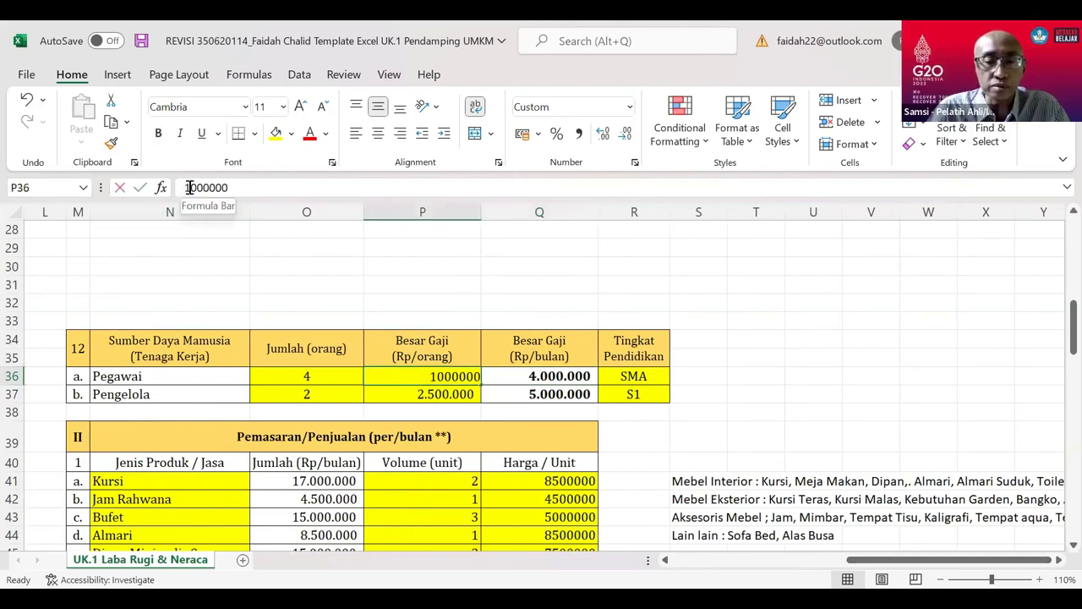
{"action": "key", "text": "Delete"}
{"action": "type", "text": "2"}
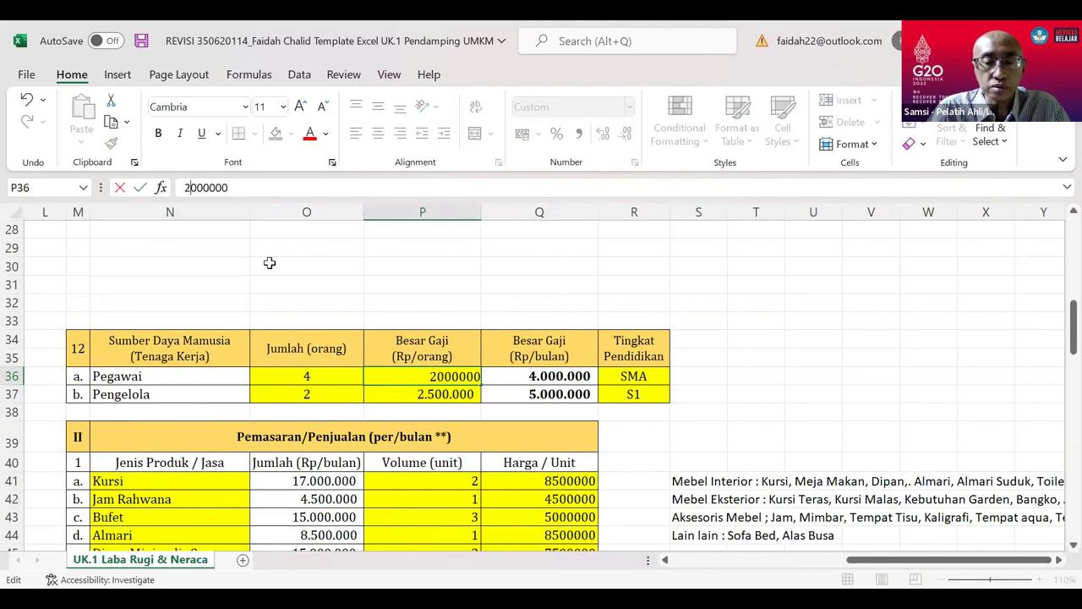
Set the Pengelola salary per person, Besar Gaji (Rp/orang), to 5000000 in P37
{"action": "left_click", "coordinate": [397, 393]}
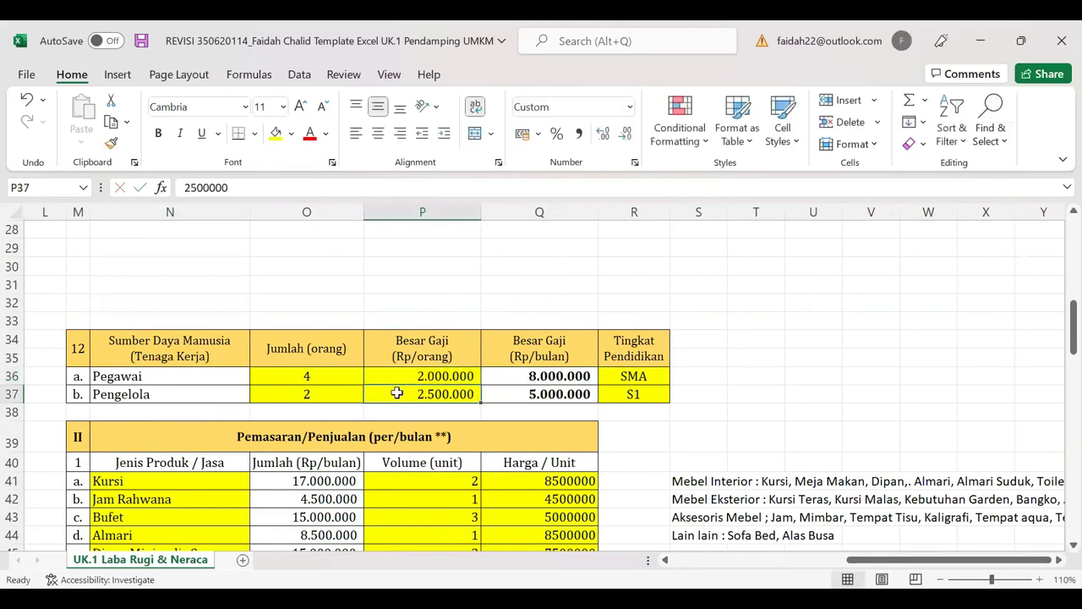
{"action": "type", "text": "5000000"}
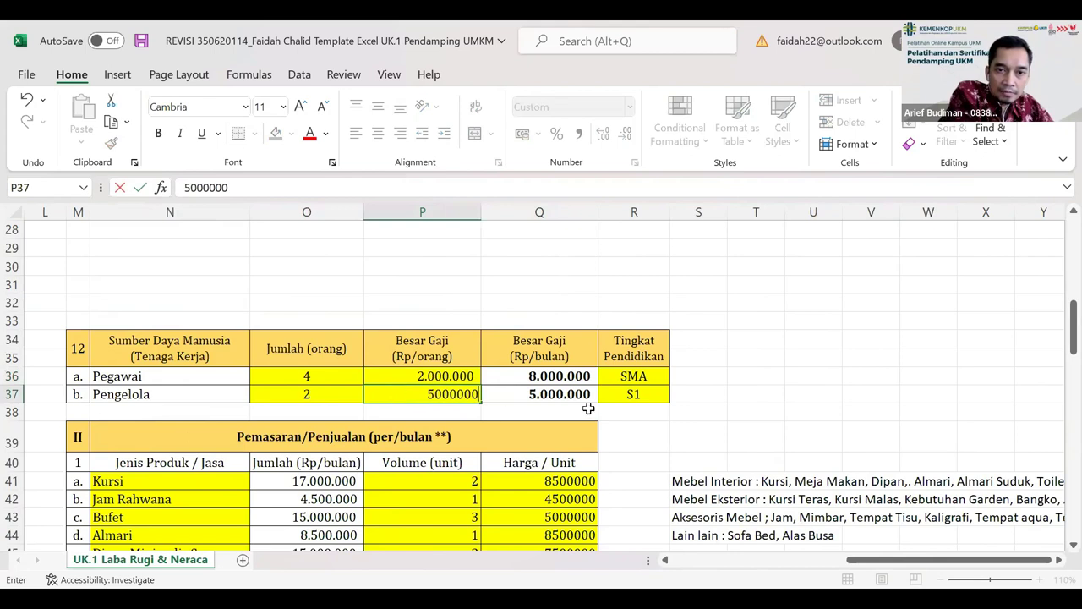
{"action": "left_click", "coordinate": [663, 409]}
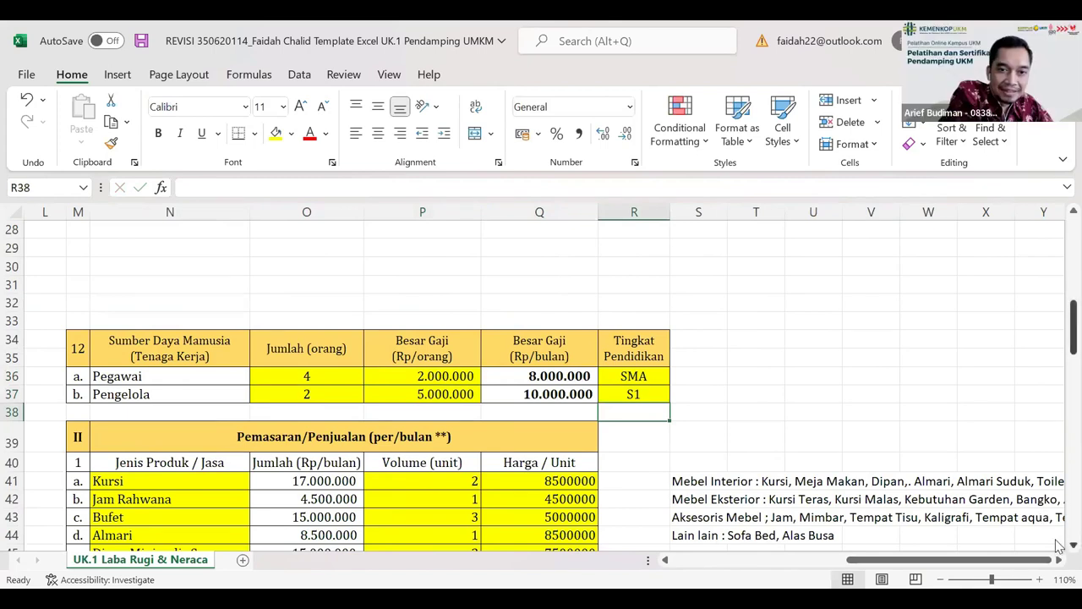
Review the salary costs and net profit rows of the profit and loss report and the Margin Kotor and Margin Bersih block
{"action": "left_click", "coordinate": [1073, 544]}
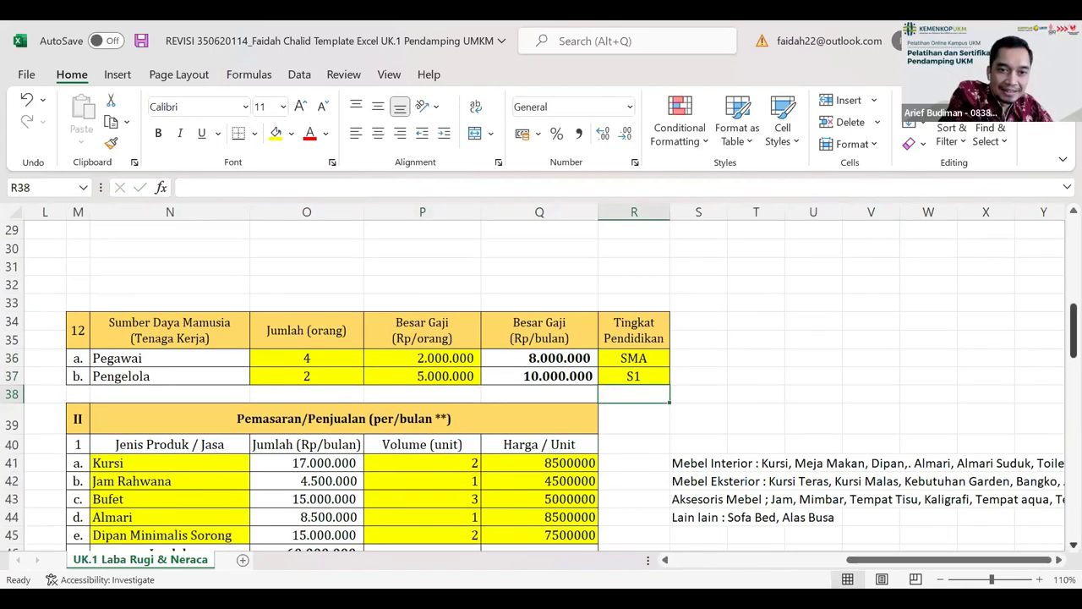
{"action": "left_click", "coordinate": [737, 564]}
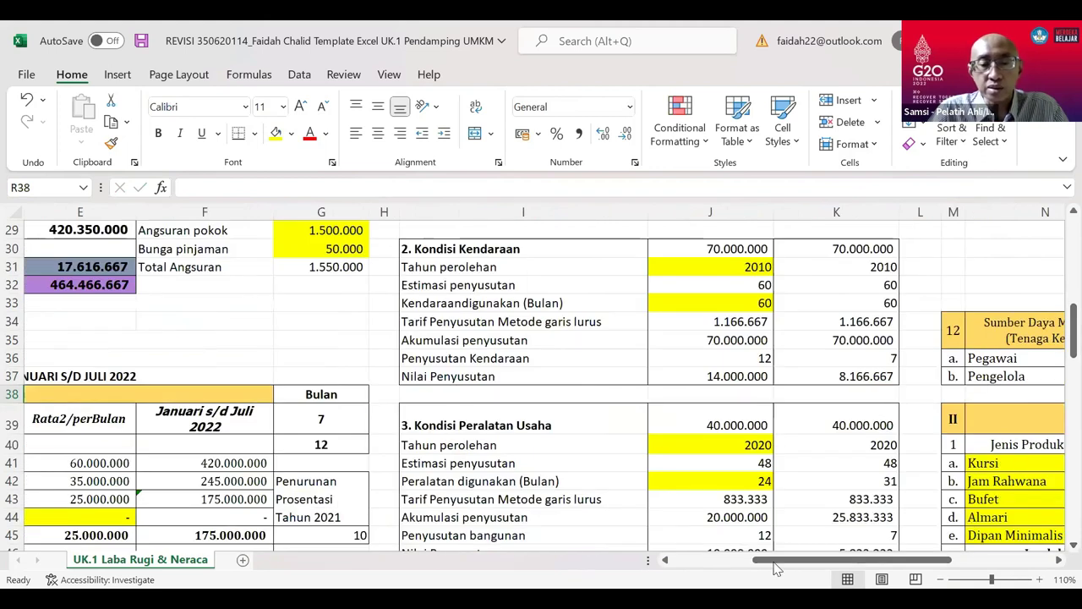
{"action": "left_click", "coordinate": [734, 565]}
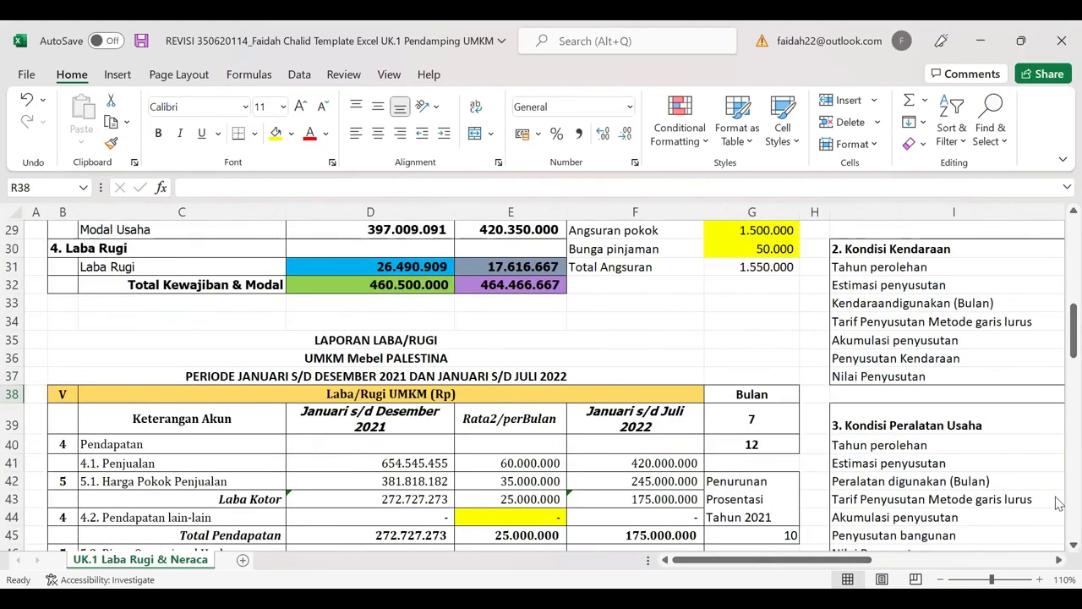
{"action": "scroll", "coordinate": [1059, 504], "scroll_direction": "down", "scroll_amount": 6}
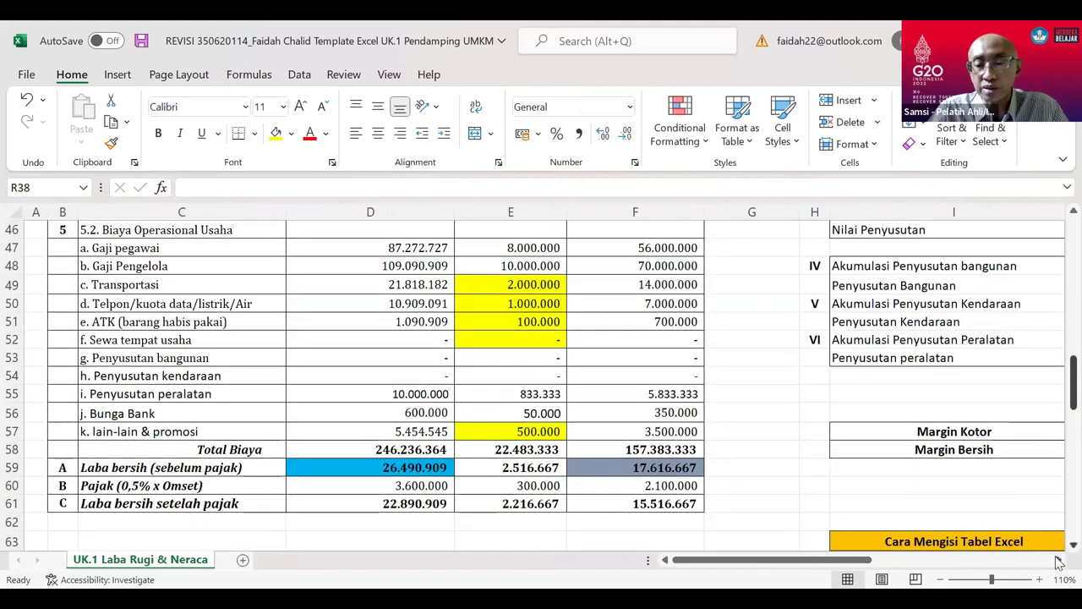
{"action": "scroll", "coordinate": [1059, 558], "scroll_direction": "right", "scroll_amount": 10}
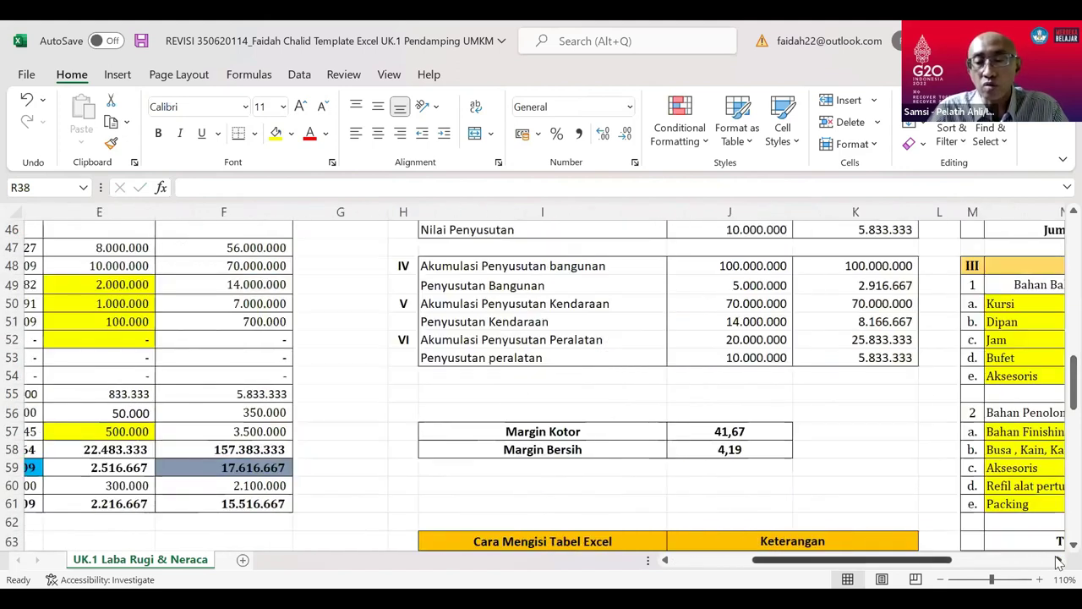
{"action": "scroll", "coordinate": [1059, 562], "scroll_direction": "right", "scroll_amount": 1}
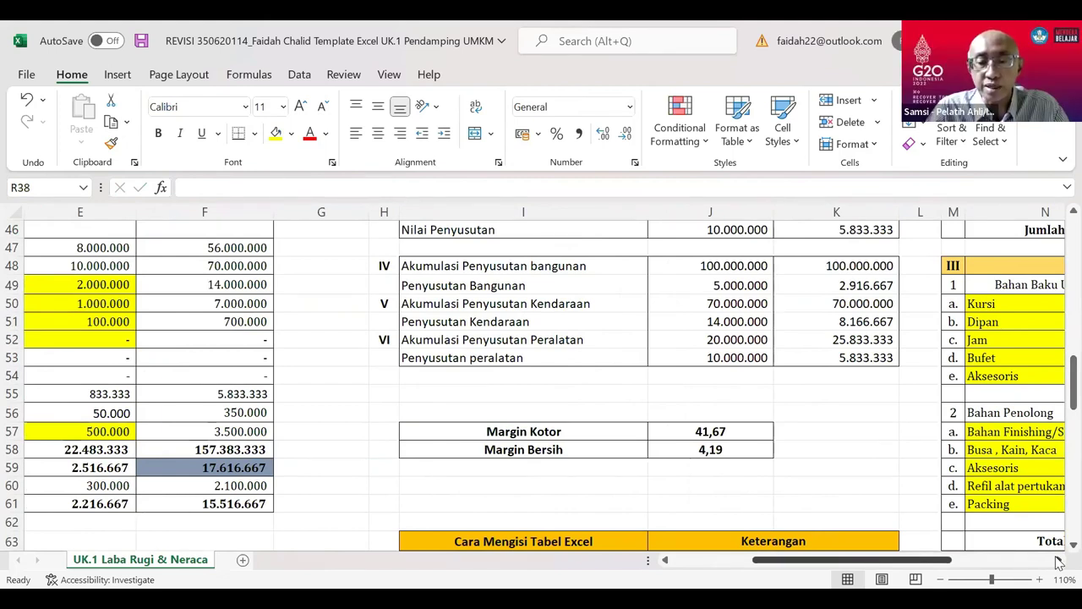
{"action": "scroll", "coordinate": [1058, 563], "scroll_direction": "right", "scroll_amount": 5}
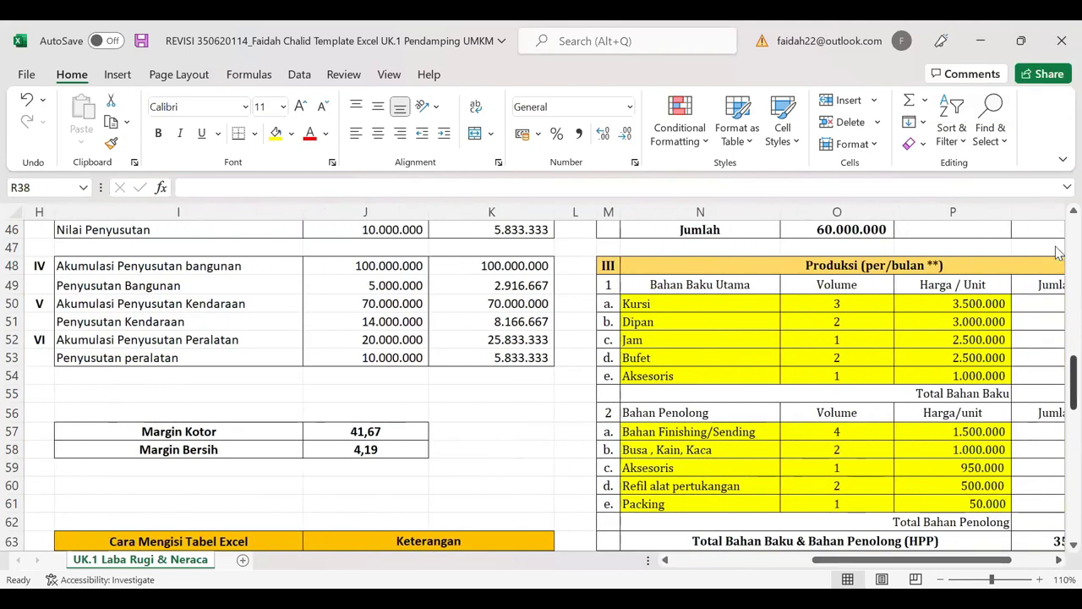
Change the Pengelola salary per person (P37) to 4000000 in the Sumber Daya Manusia table
{"action": "scroll", "coordinate": [947, 372], "scroll_direction": "up", "scroll_amount": 6}
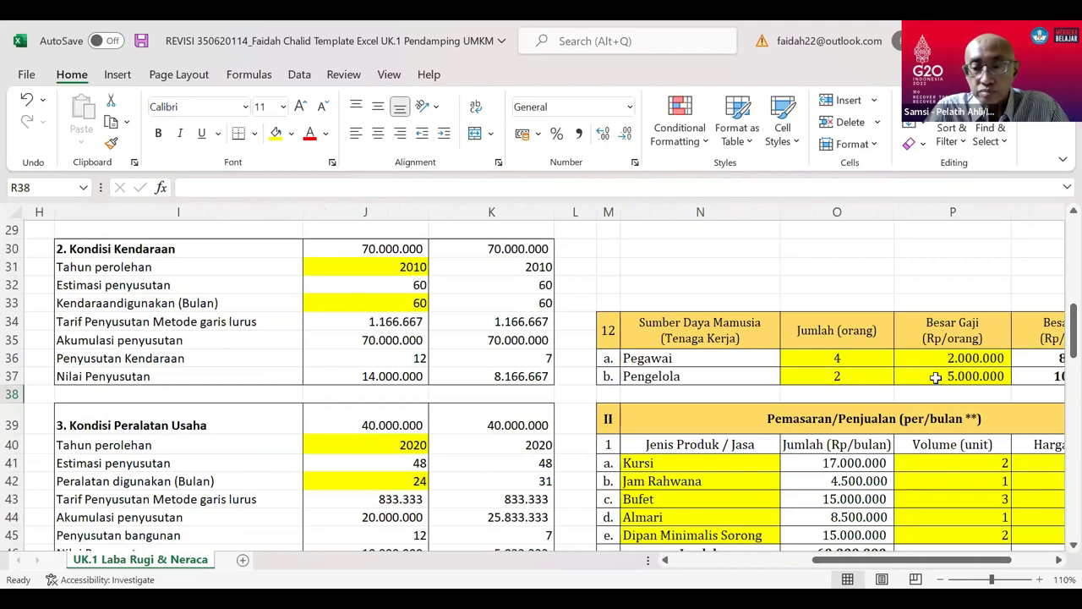
{"action": "left_click", "coordinate": [936, 377]}
{"action": "type", "text": "4000000"}
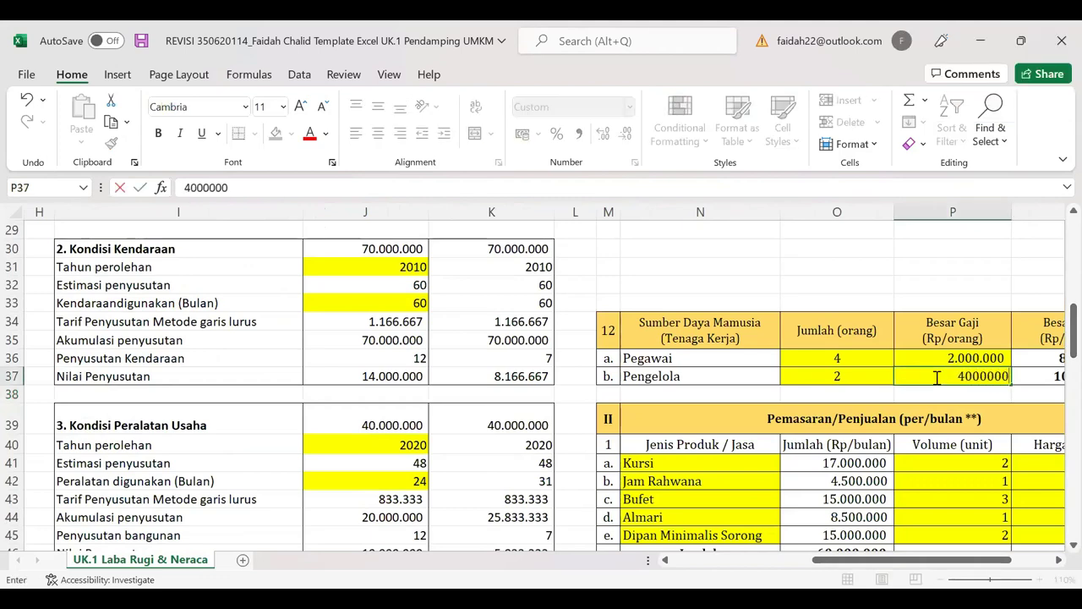
{"action": "left_click", "coordinate": [882, 393]}
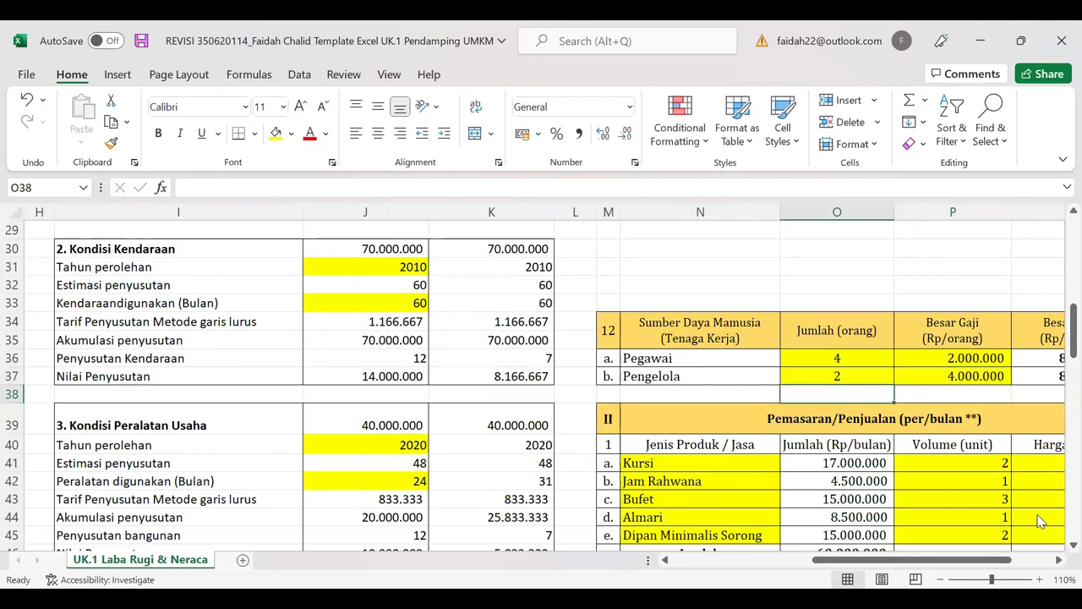
Examine the Margin Kotor and Margin Bersih block and the monthly average of Laba bersih (sebelum pajak) in E59
{"action": "scroll", "coordinate": [1057, 554], "scroll_direction": "down", "scroll_amount": 3}
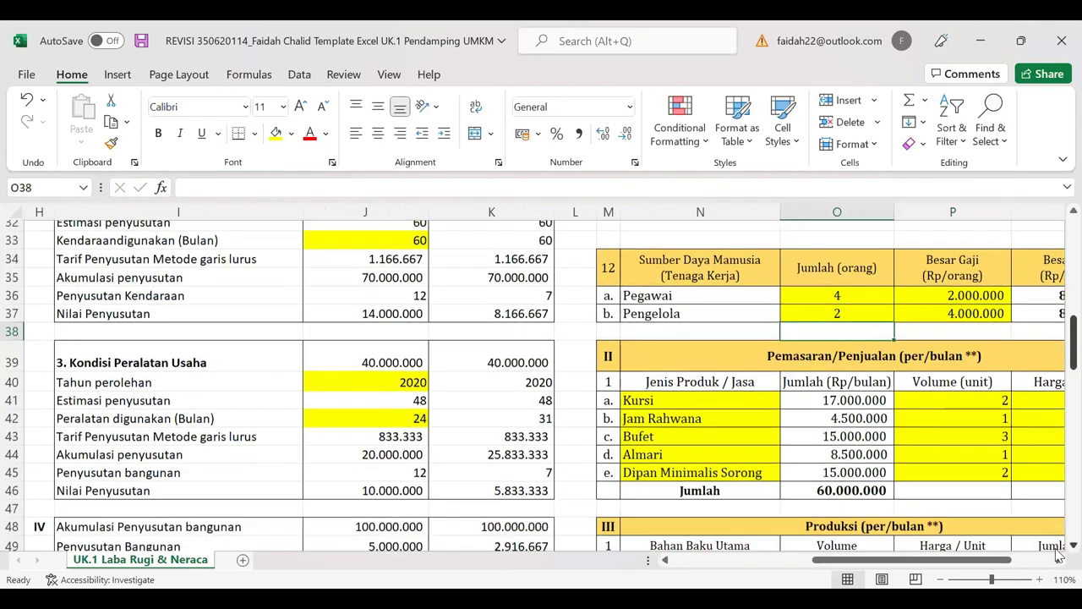
{"action": "scroll", "coordinate": [1056, 554], "scroll_direction": "down", "scroll_amount": 3}
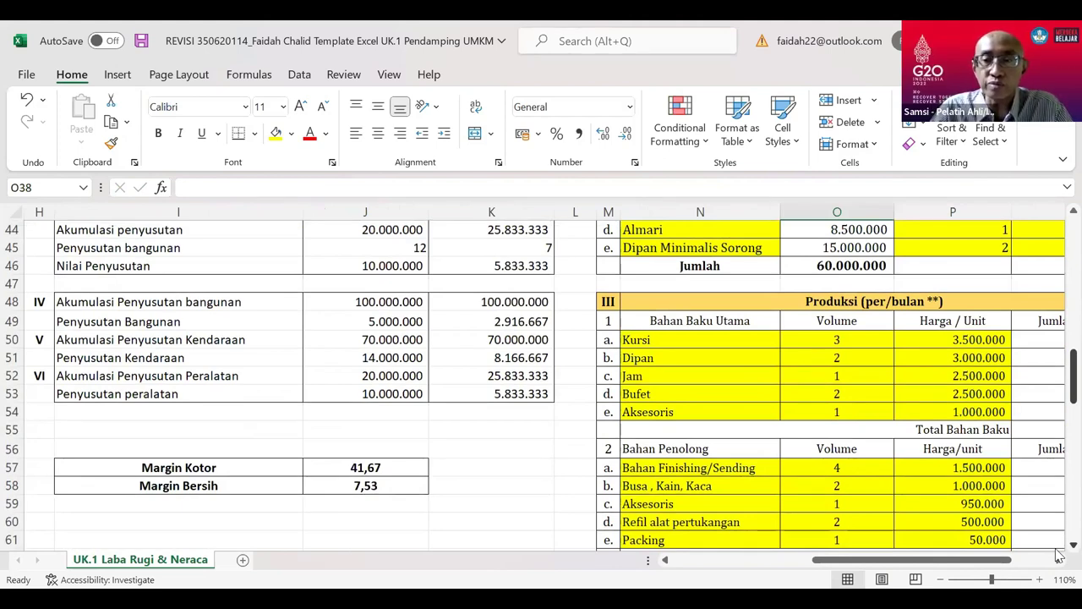
{"action": "left_click", "coordinate": [748, 564]}
{"action": "left_click", "coordinate": [749, 565]}
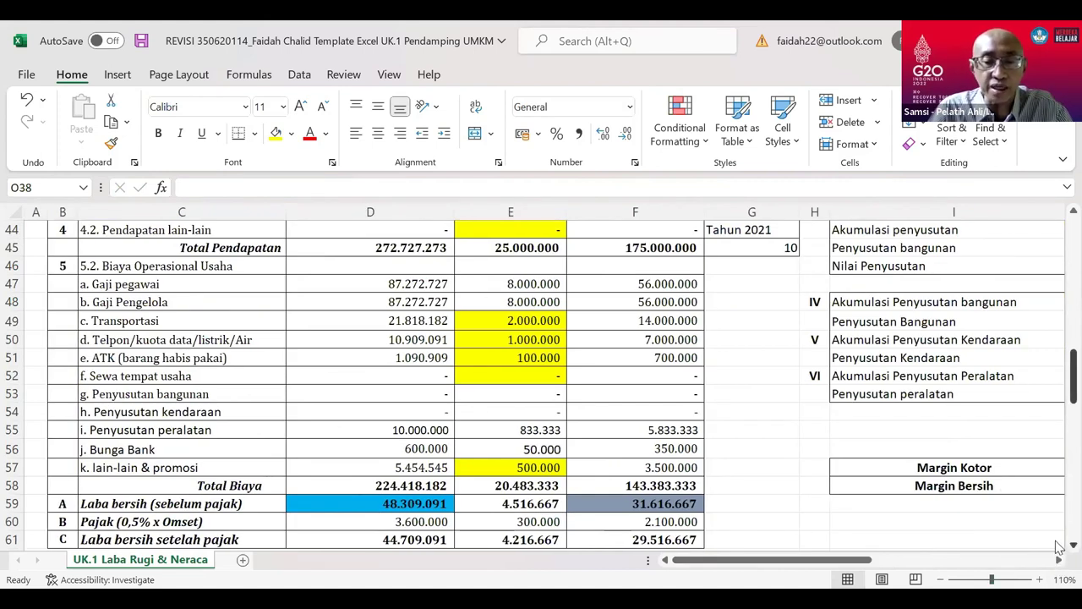
{"action": "scroll", "coordinate": [1059, 546], "scroll_direction": "down", "scroll_amount": 1}
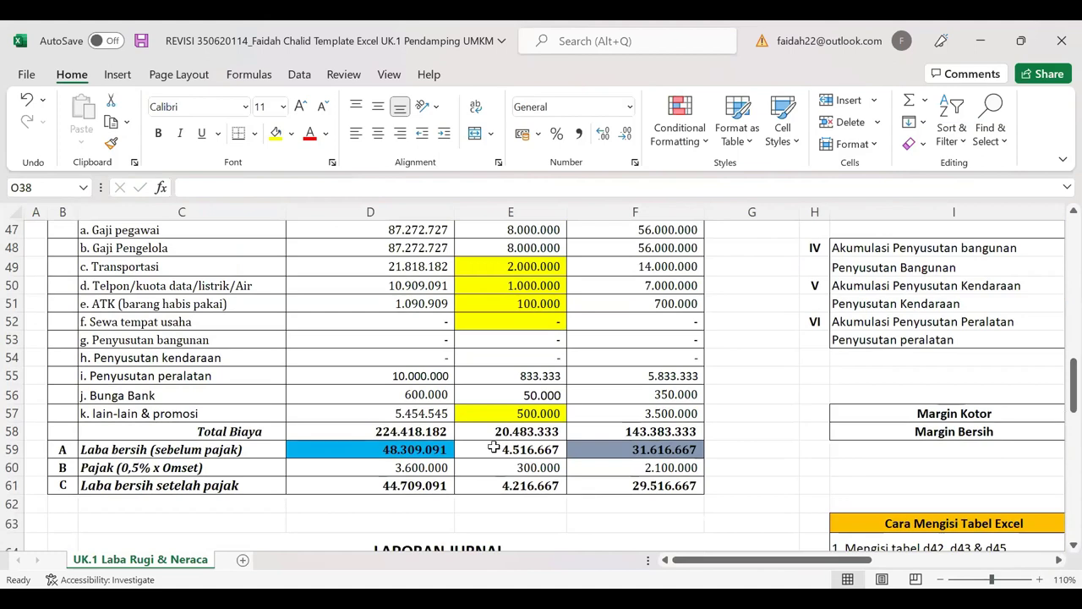
{"action": "left_click", "coordinate": [494, 448]}
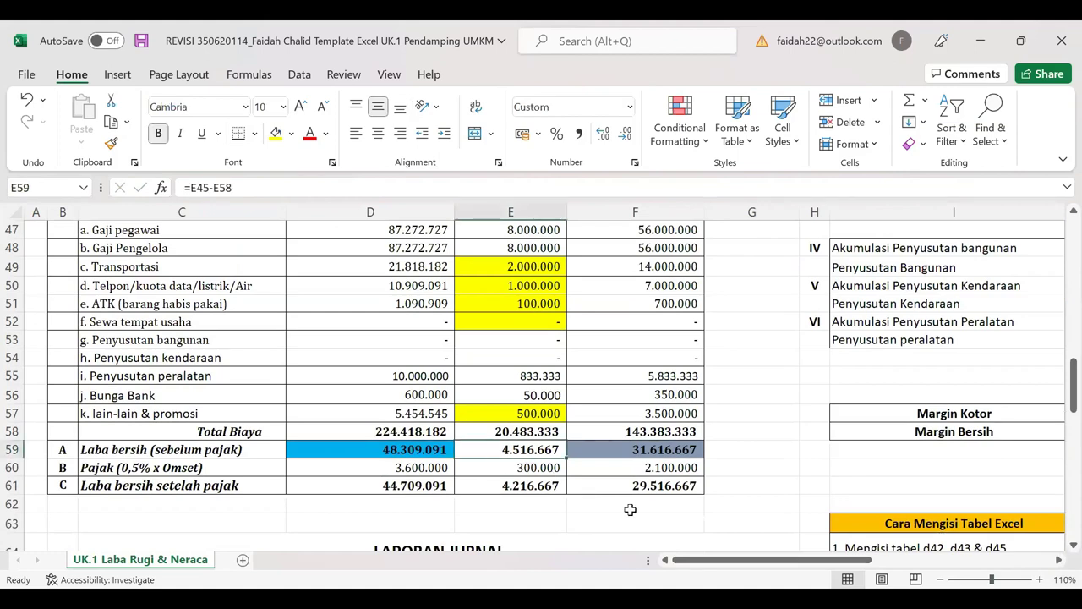
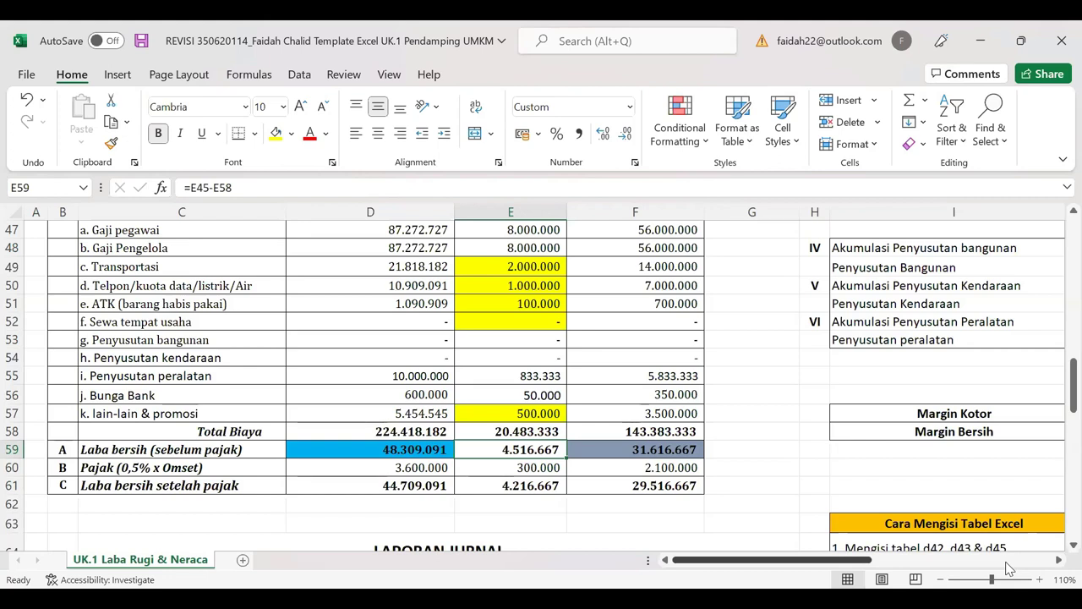
Set the Pegawai salary per person, Besar Gaji (Rp/orang), to 1500000 in P36 of the Sumber Daya Manusia table
{"action": "left_click", "coordinate": [1007, 560]}
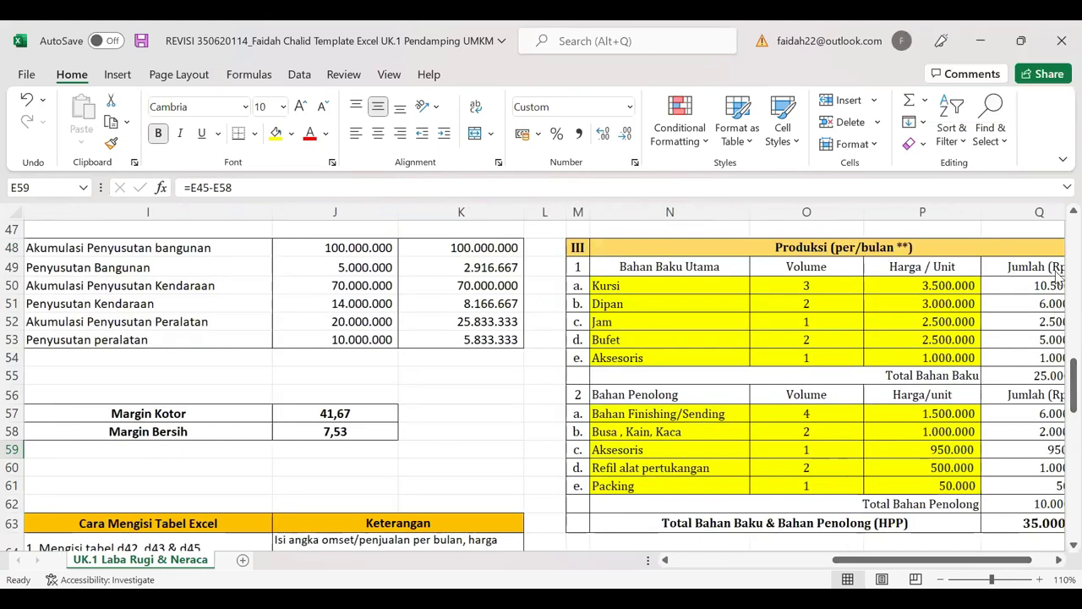
{"action": "scroll", "coordinate": [1057, 214], "scroll_direction": "up", "scroll_amount": 2}
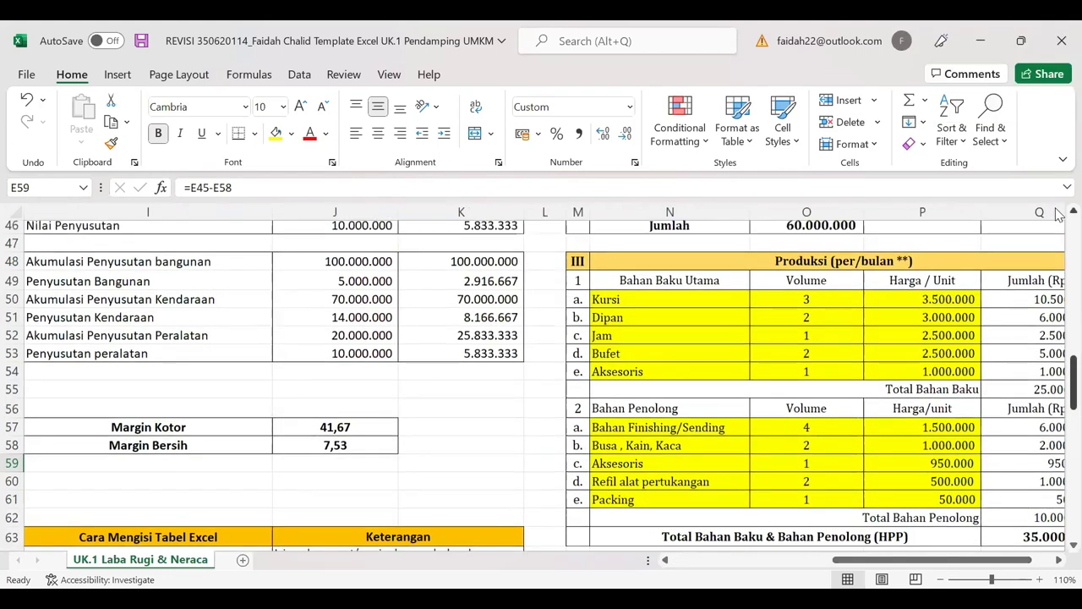
{"action": "scroll", "coordinate": [1057, 214], "scroll_direction": "up", "scroll_amount": 3}
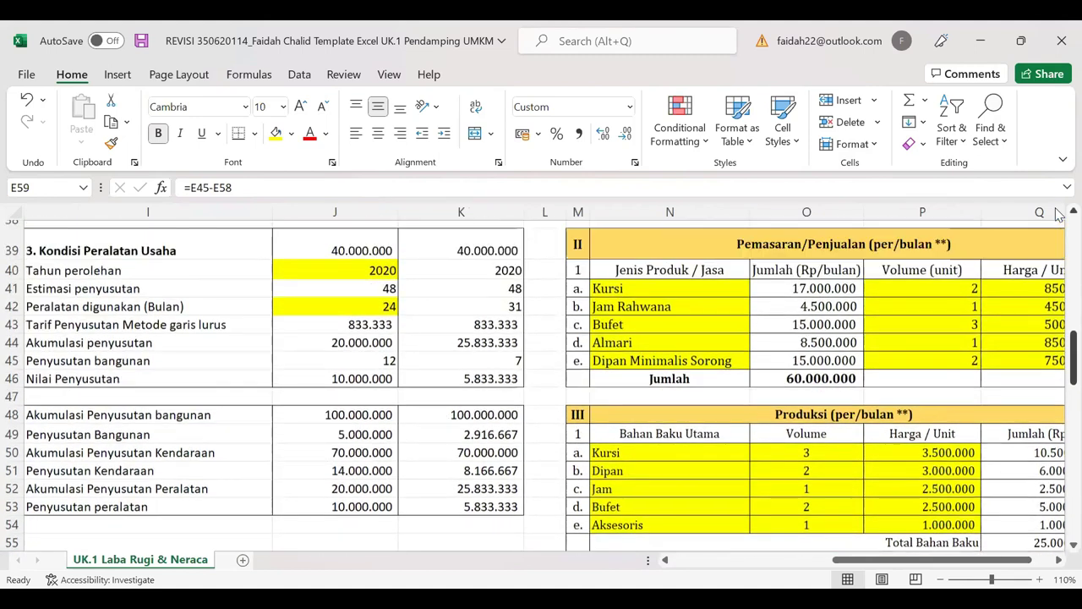
{"action": "left_click", "coordinate": [930, 283]}
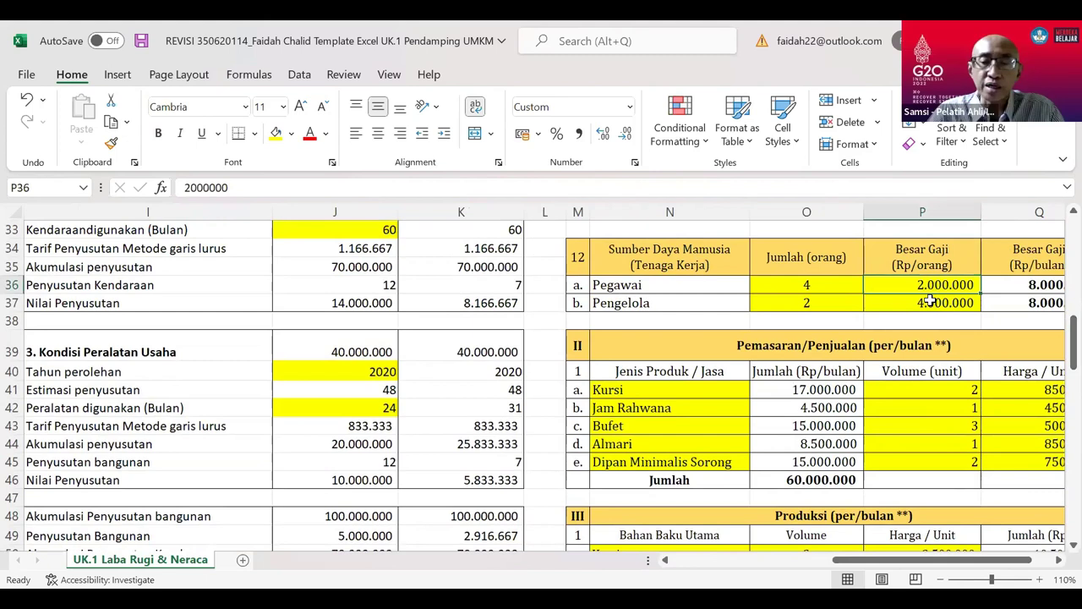
{"action": "left_click", "coordinate": [196, 187]}
{"action": "key", "text": "BackSpace"}
{"action": "key", "text": "BackSpace"}
{"action": "type", "text": "15"}
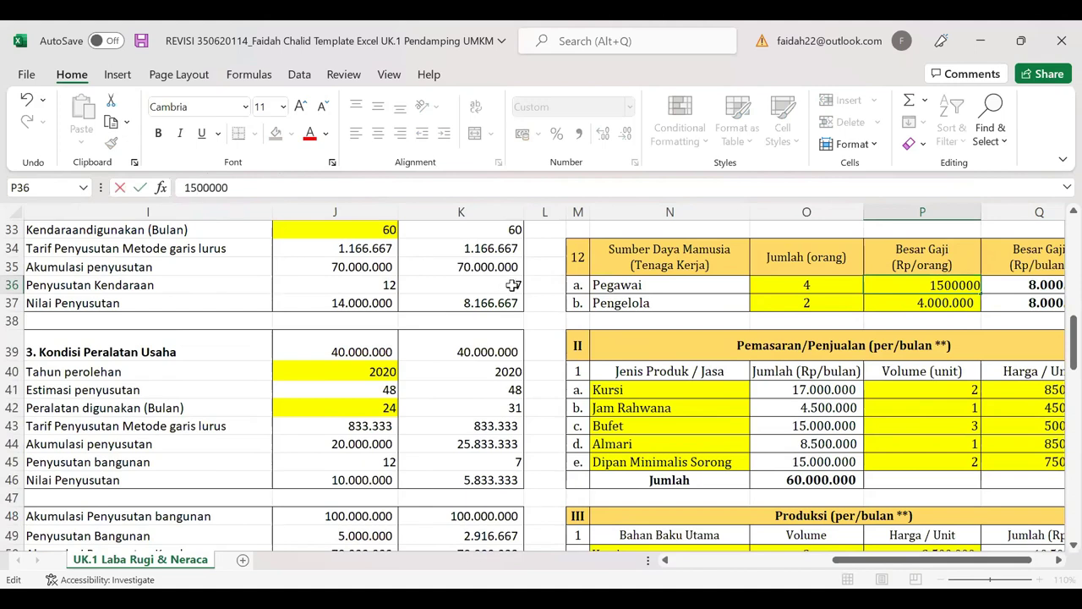
{"action": "left_click", "coordinate": [548, 279]}
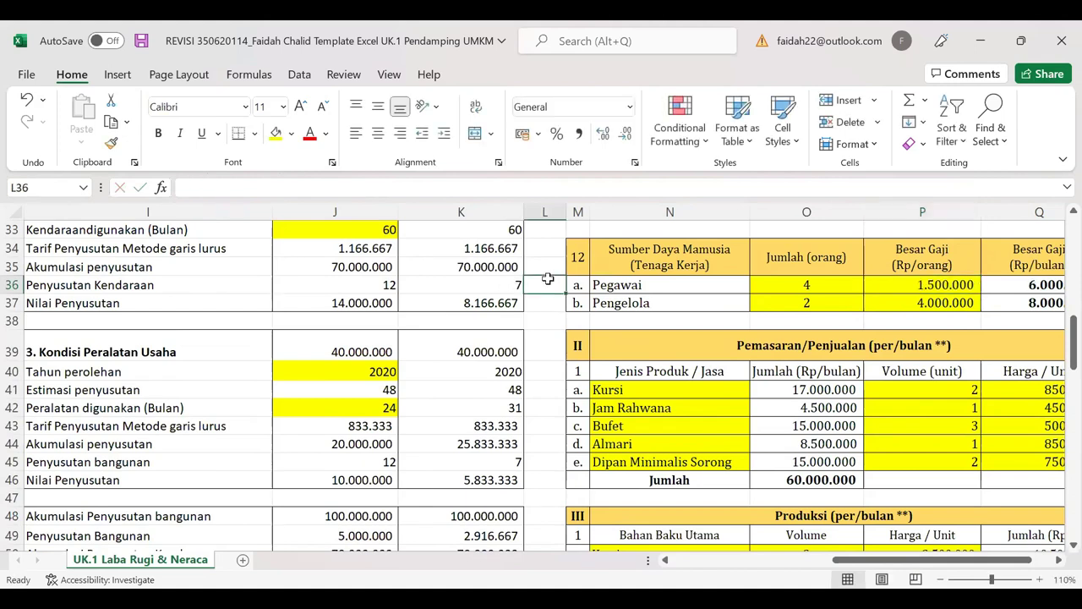
Lower the Pengelola salary per person in P37 to 3000000
{"action": "left_click", "coordinate": [916, 302]}
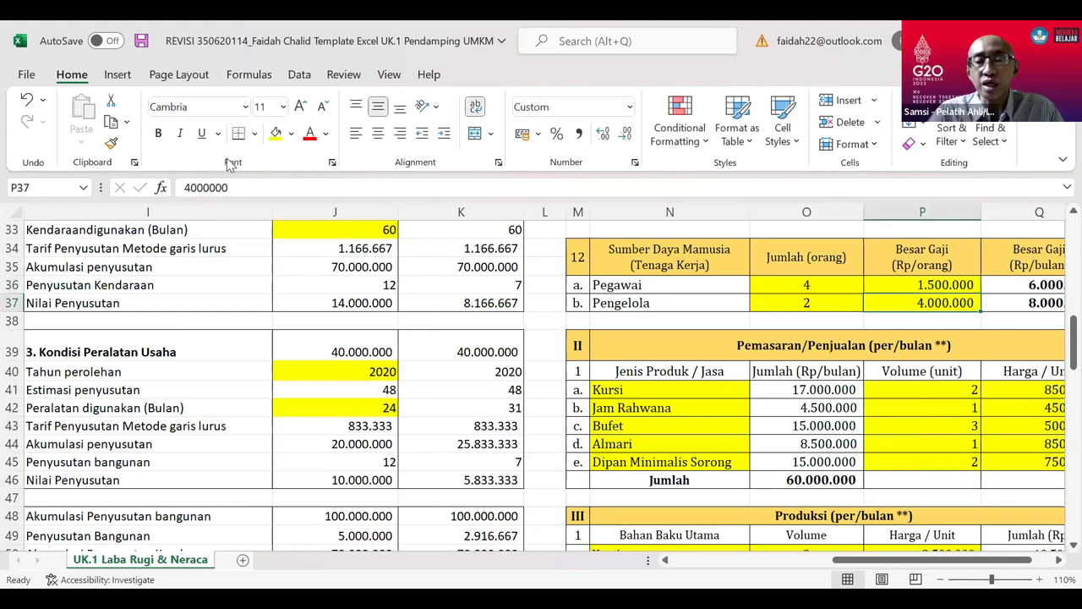
{"action": "left_click", "coordinate": [195, 187]}
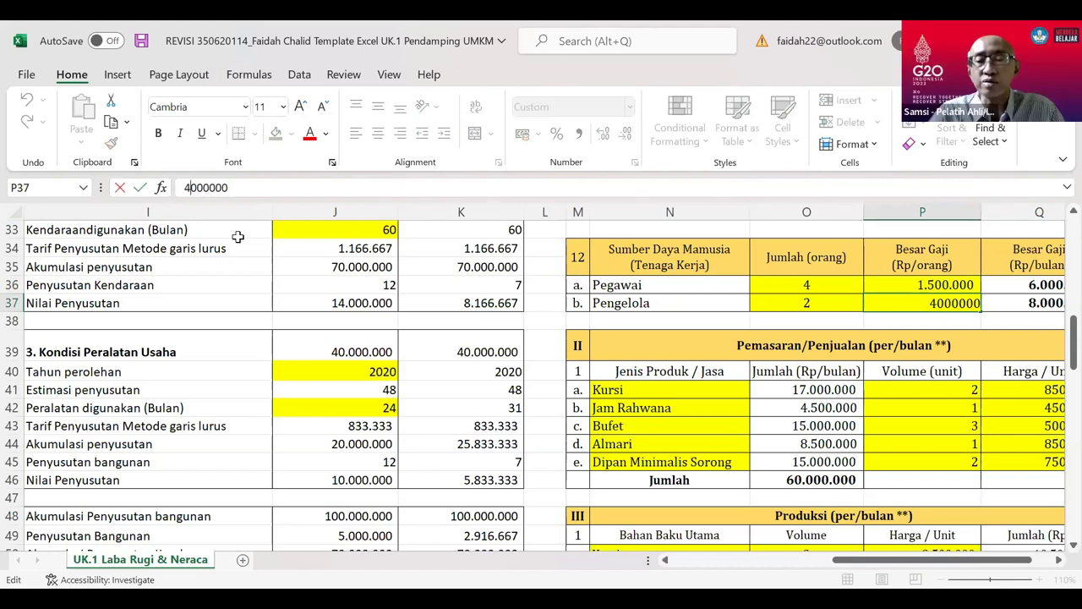
{"action": "key", "text": "BackSpace"}
{"action": "type", "text": "3"}
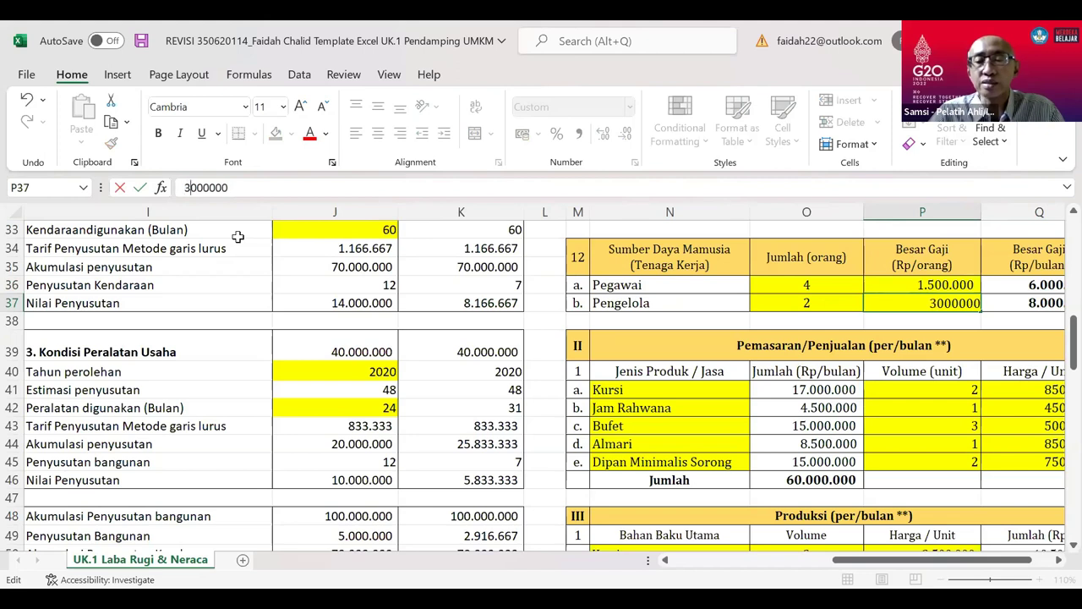
{"action": "left_click", "coordinate": [548, 298]}
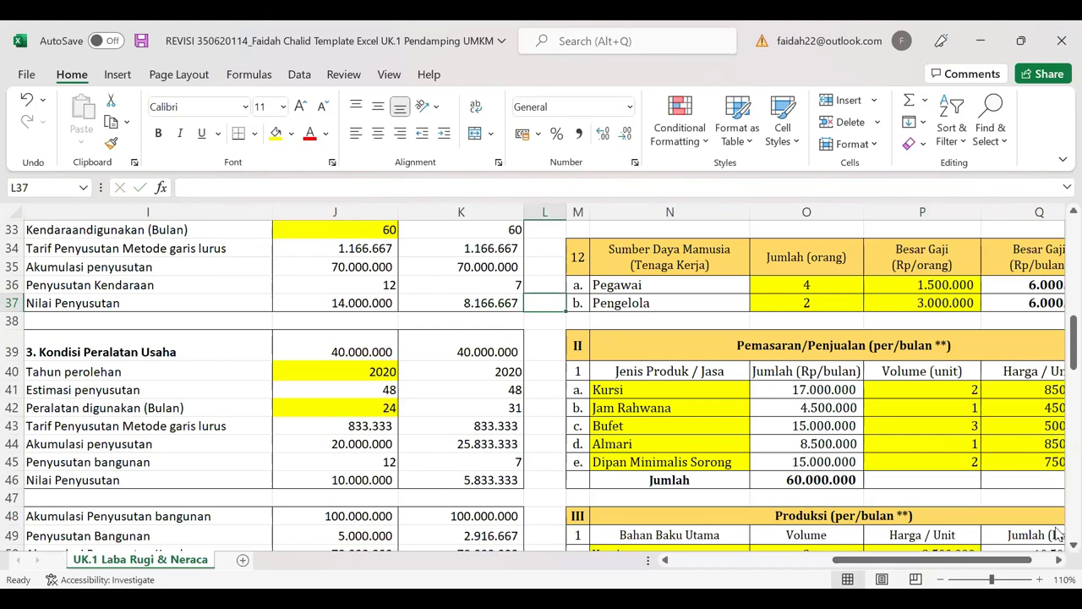
Check the Margin Bersih formula in J58 and review the operating cost and net profit rows of the profit and loss report
{"action": "scroll", "coordinate": [1057, 532], "scroll_direction": "down", "scroll_amount": 6}
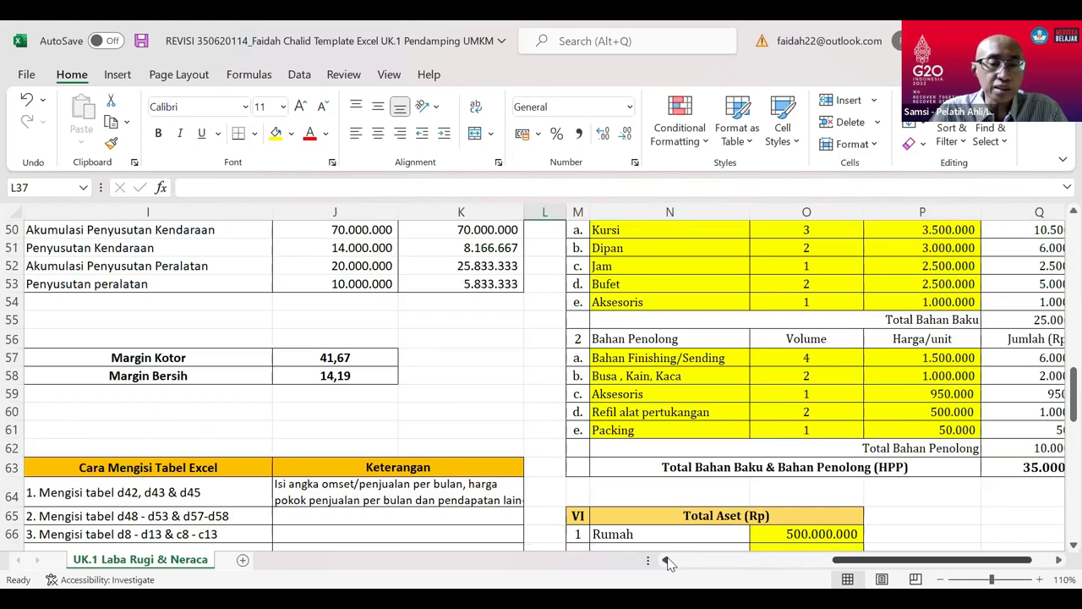
{"action": "scroll", "coordinate": [668, 564], "scroll_direction": "left", "scroll_amount": 5}
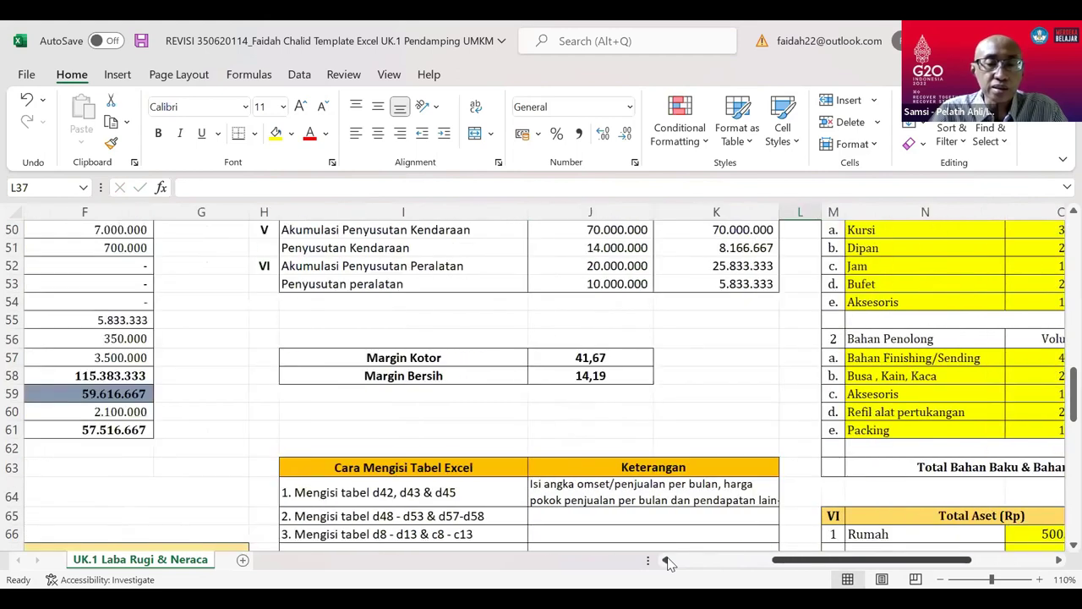
{"action": "left_click", "coordinate": [713, 391]}
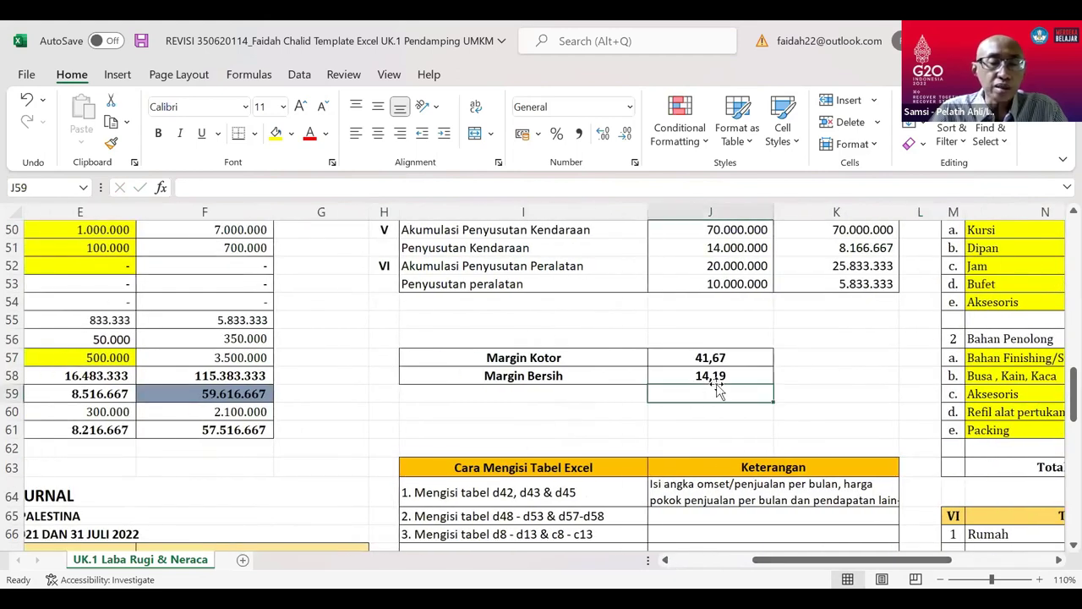
{"action": "left_click", "coordinate": [712, 372]}
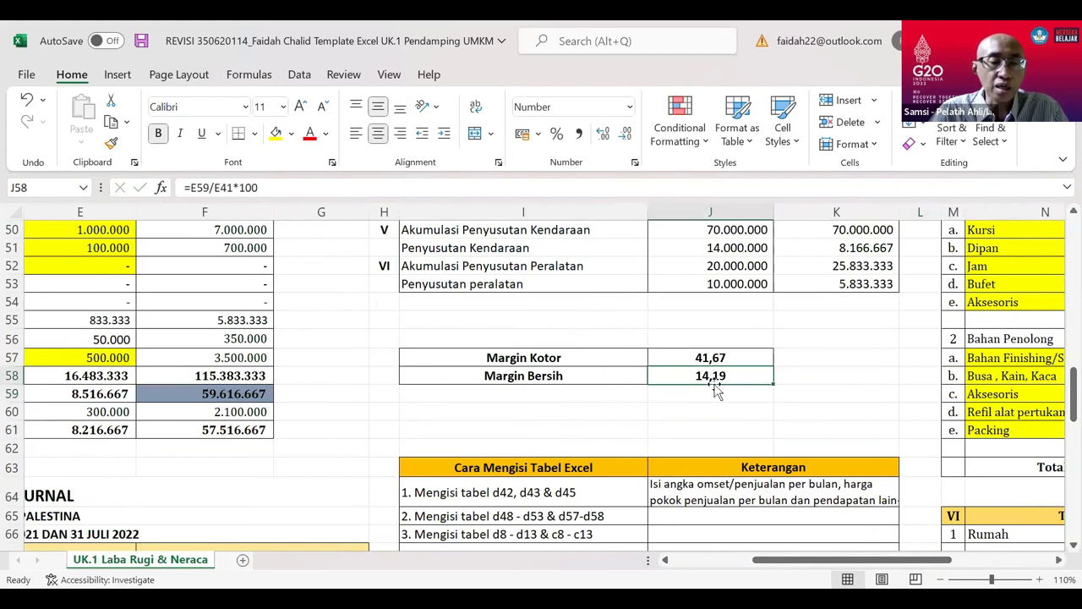
{"action": "left_click", "coordinate": [665, 561]}
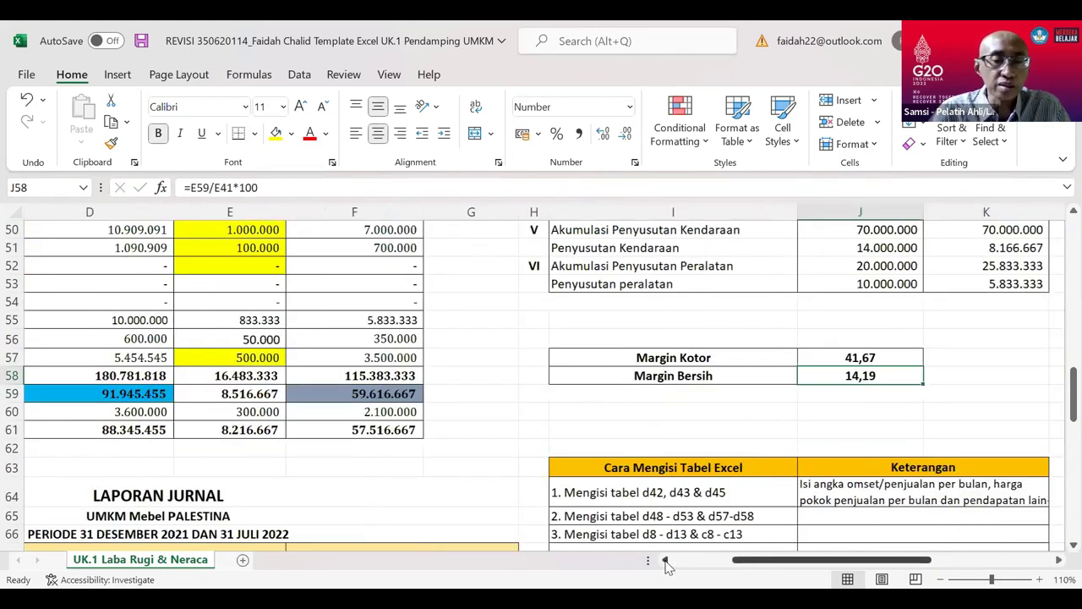
{"action": "left_click", "coordinate": [666, 561]}
{"action": "left_click", "coordinate": [665, 561]}
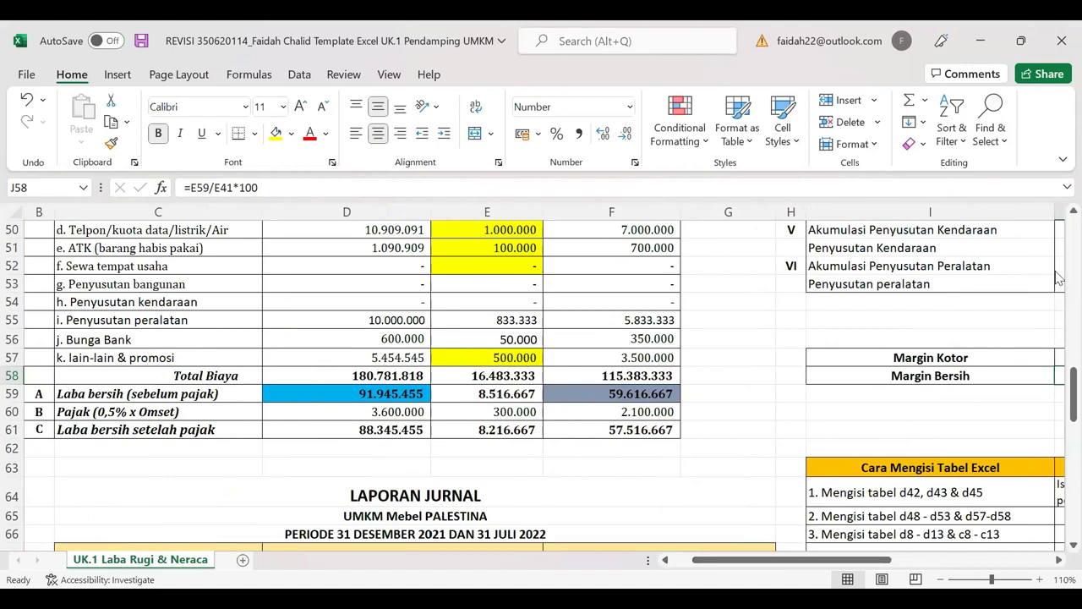
{"action": "scroll", "coordinate": [1057, 275], "scroll_direction": "up", "scroll_amount": 6}
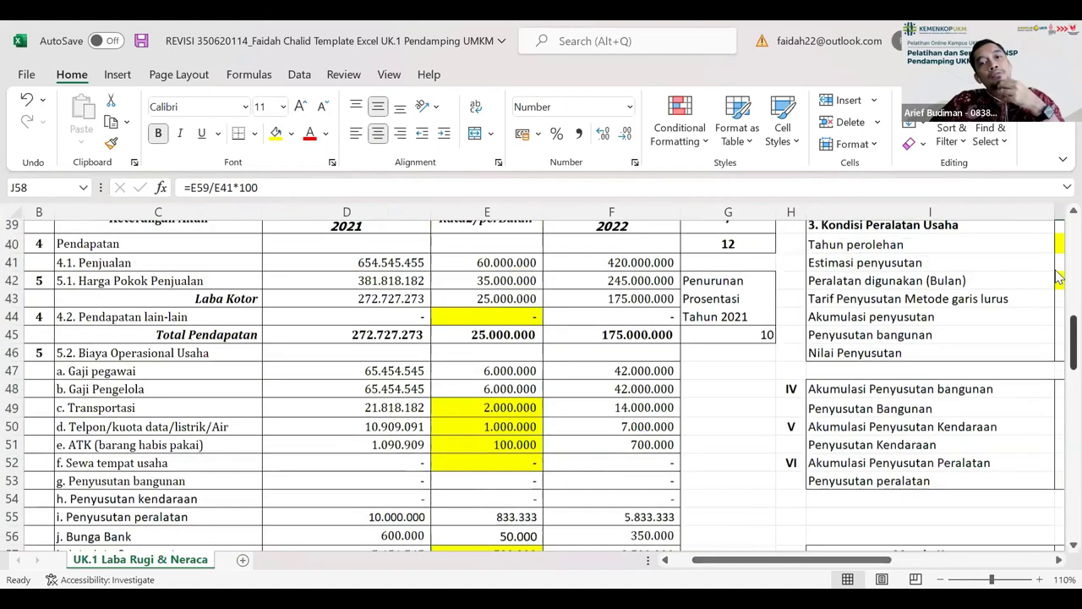
Set the loan interest, Bunga pinjaman, to 150000 in G30 beside the balance sheet
{"action": "scroll", "coordinate": [1057, 275], "scroll_direction": "up", "scroll_amount": 6}
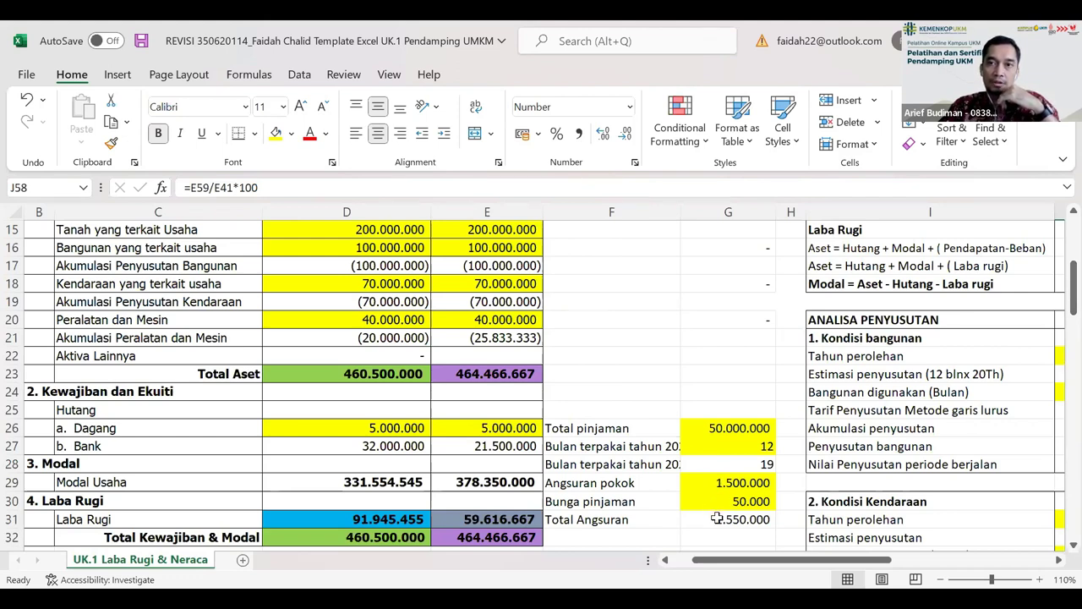
{"action": "left_click", "coordinate": [738, 372]}
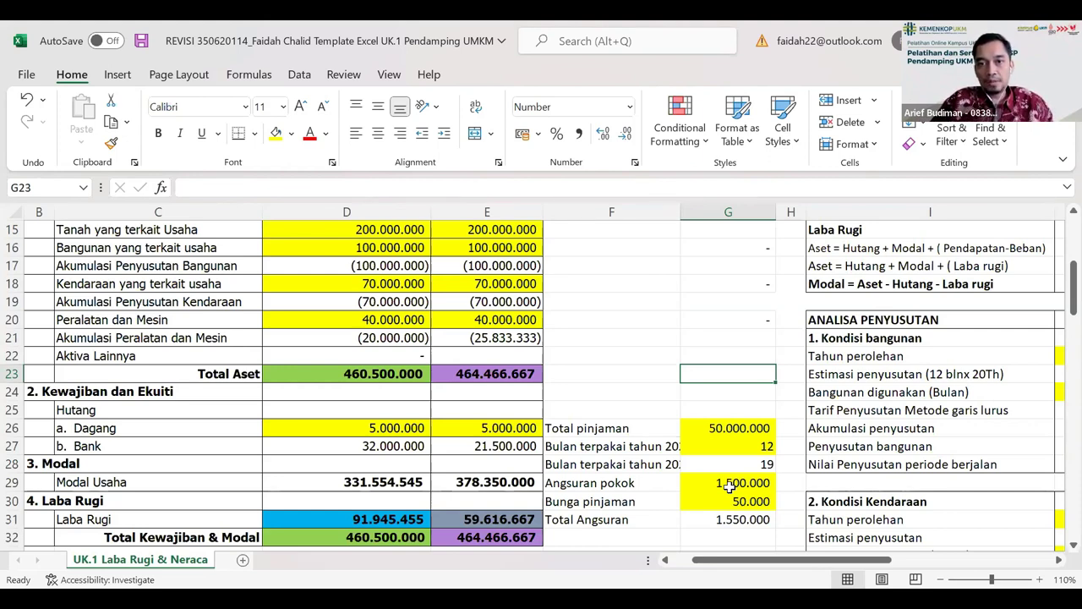
{"action": "left_click", "coordinate": [725, 502]}
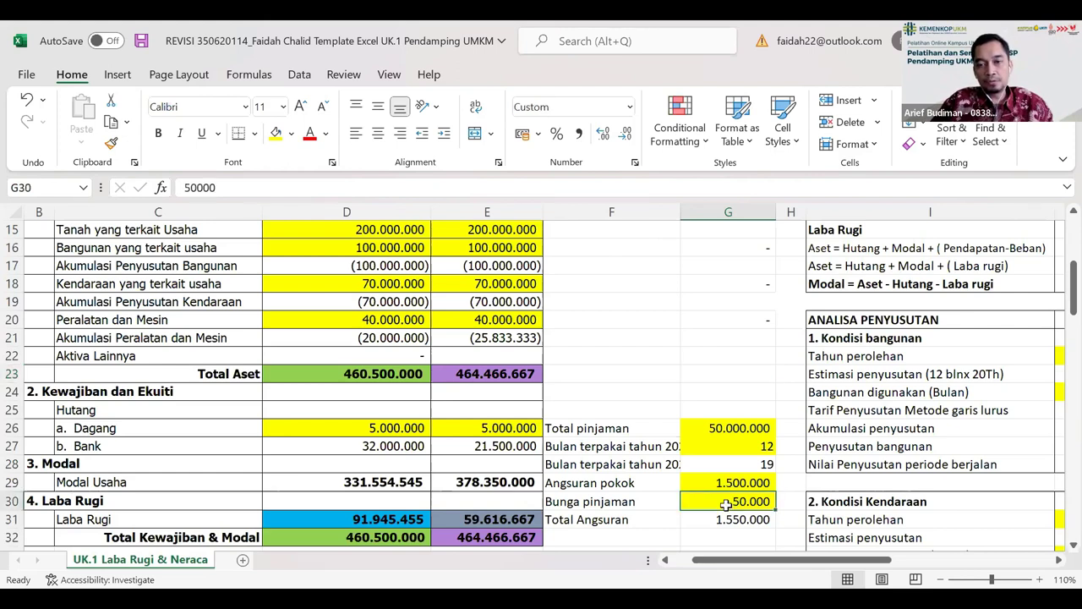
{"action": "type", "text": "15000"}
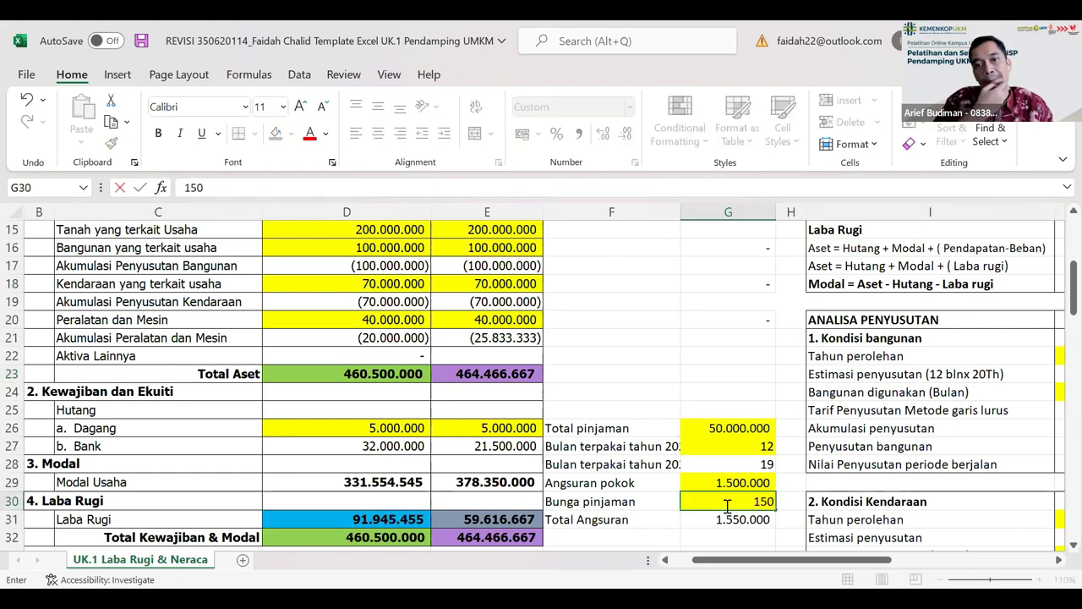
{"action": "left_click", "coordinate": [677, 389]}
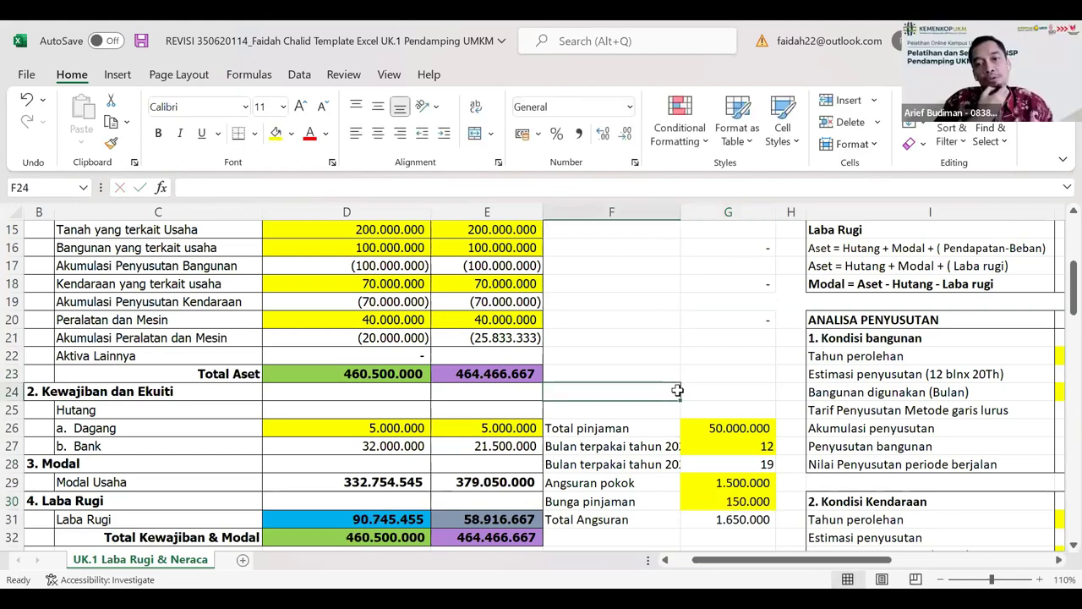
Set the principal instalment, Angsuran pokok, to 1400000 in G29
{"action": "left_click", "coordinate": [713, 481]}
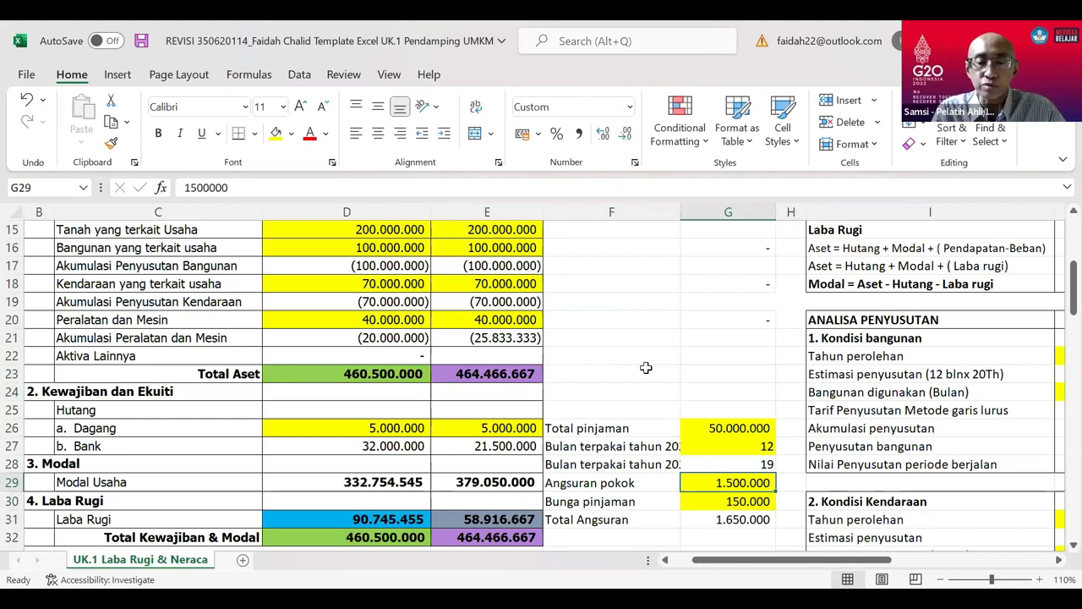
{"action": "type", "text": "135"}
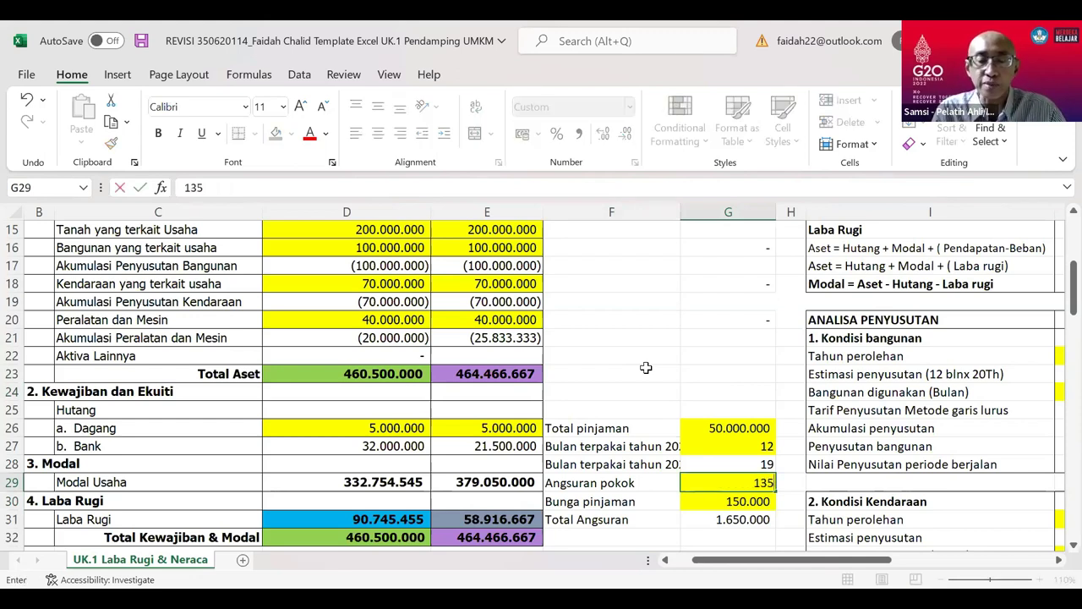
{"action": "key", "text": "BackSpace"}
{"action": "key", "text": "BackSpace"}
{"action": "type", "text": "400000"}
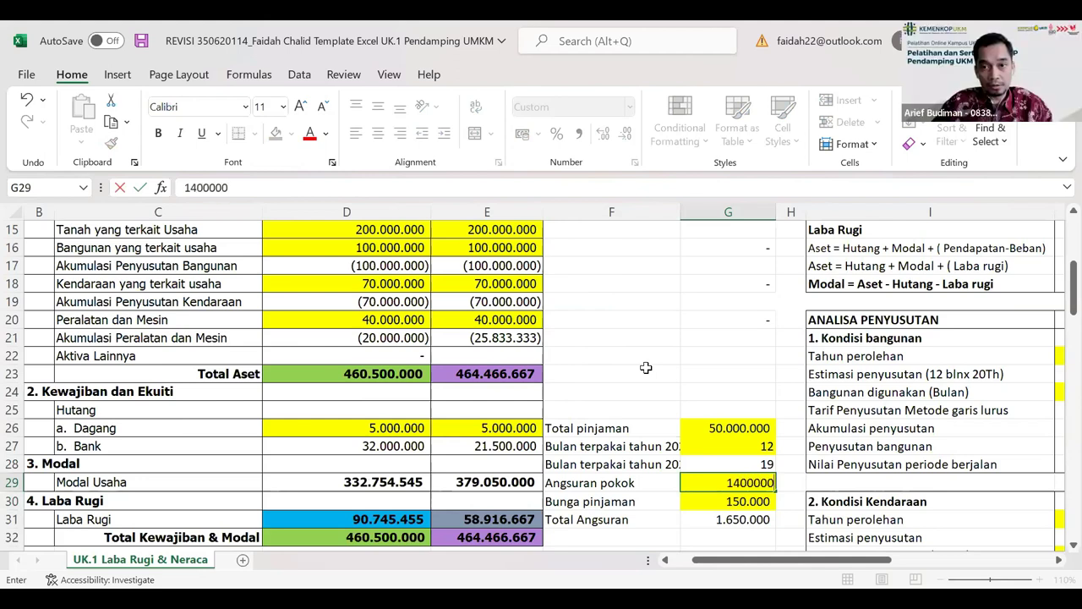
{"action": "left_click", "coordinate": [664, 349]}
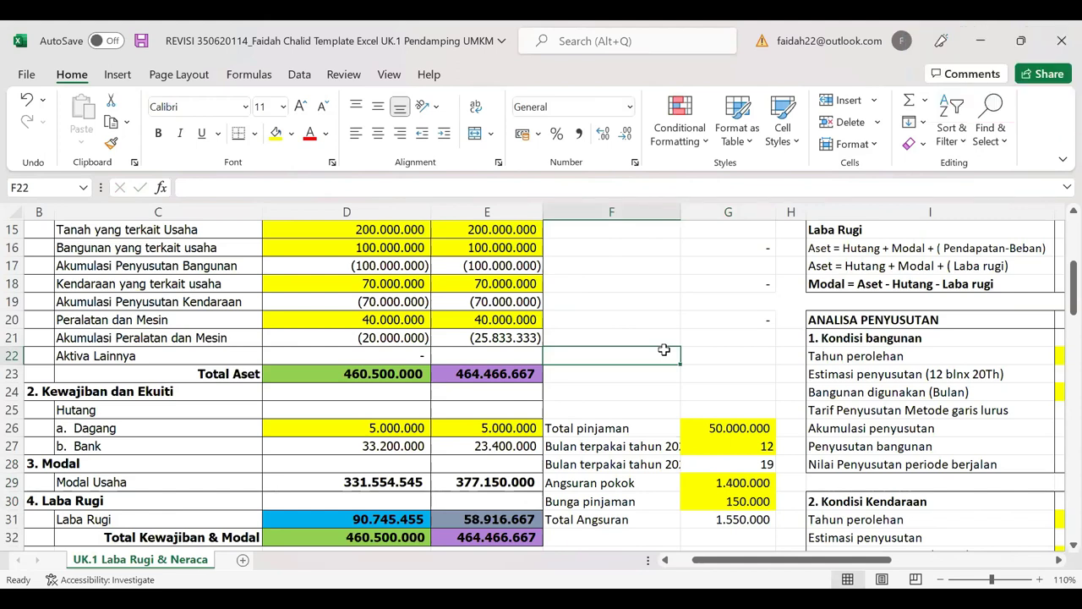
Set Beban dibayar dimuka to 0 for both 31 Desember 2021 (D12) and 31 Juli 2022 (E12) in the balance sheet
{"action": "left_click", "coordinate": [728, 356]}
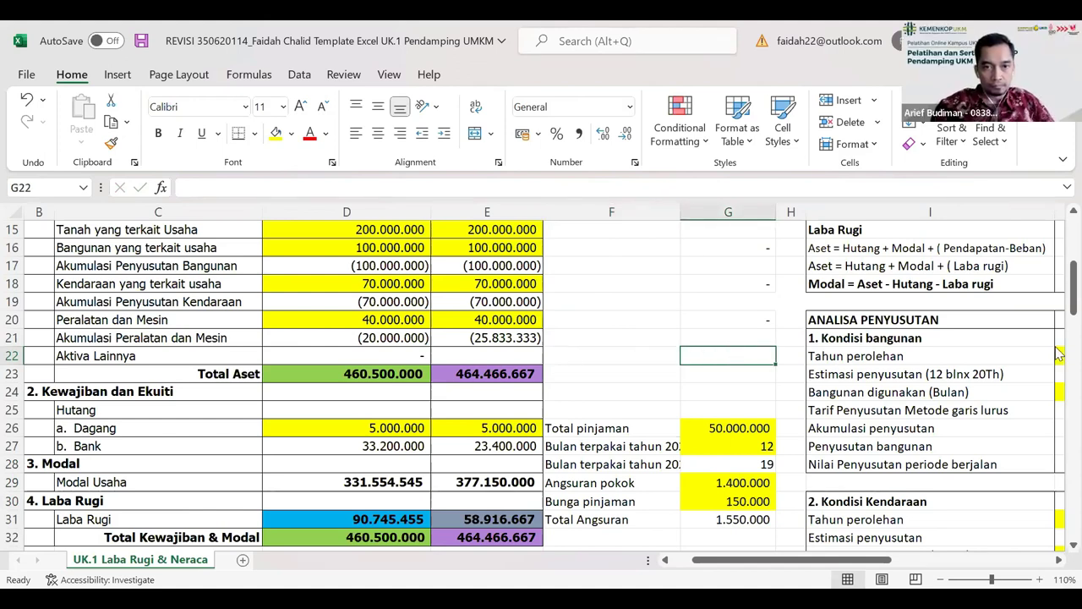
{"action": "left_click_drag", "start_coordinate": [1059, 279], "coordinate": [1058, 287]}
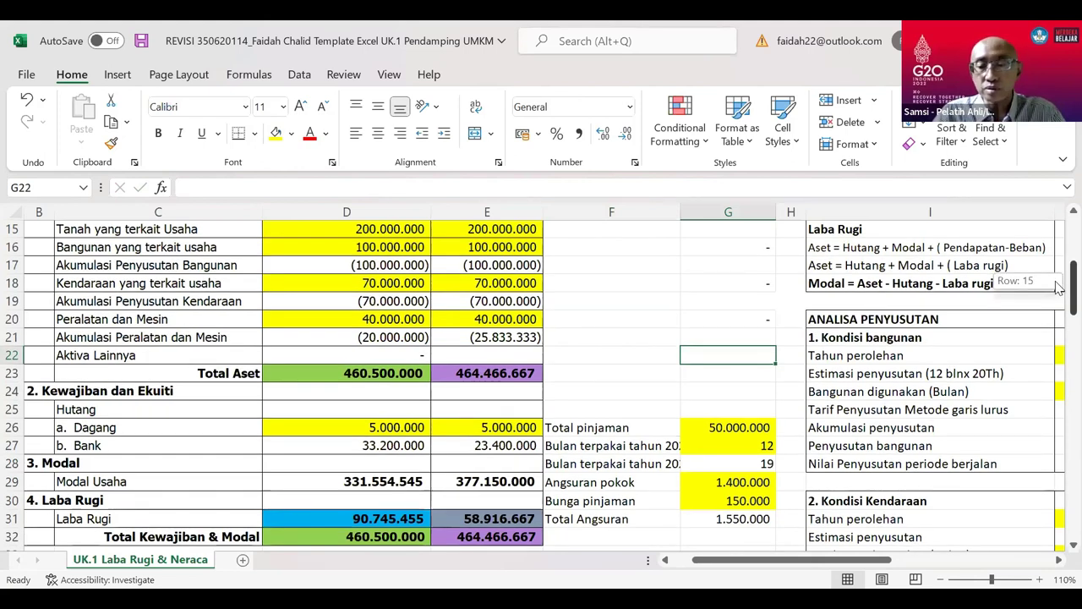
{"action": "left_click_drag", "start_coordinate": [1059, 288], "coordinate": [1059, 330]}
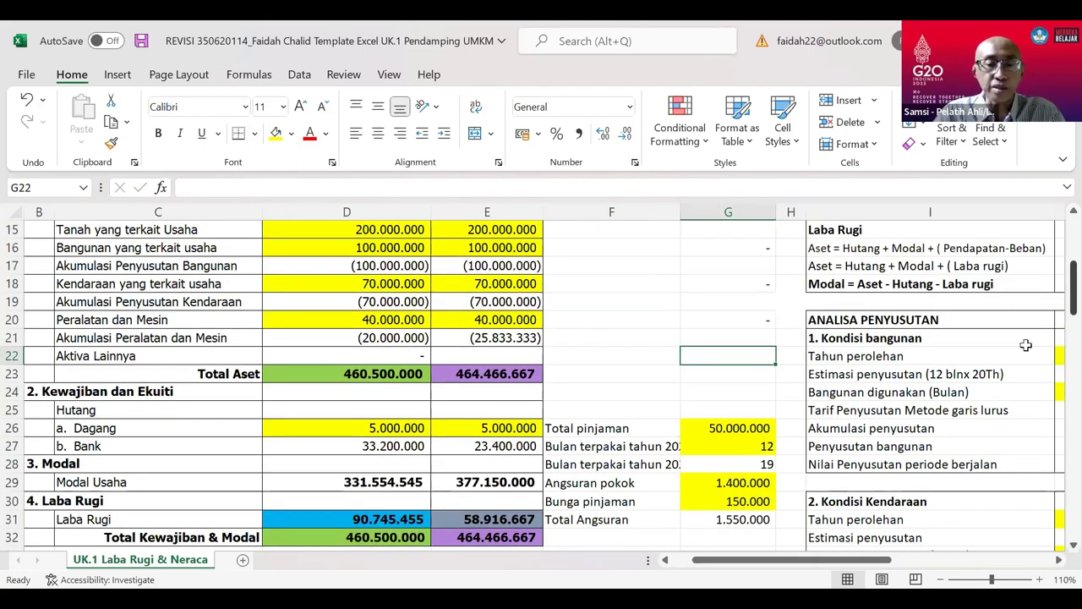
{"action": "scroll", "coordinate": [1058, 242], "scroll_direction": "up", "scroll_amount": 5}
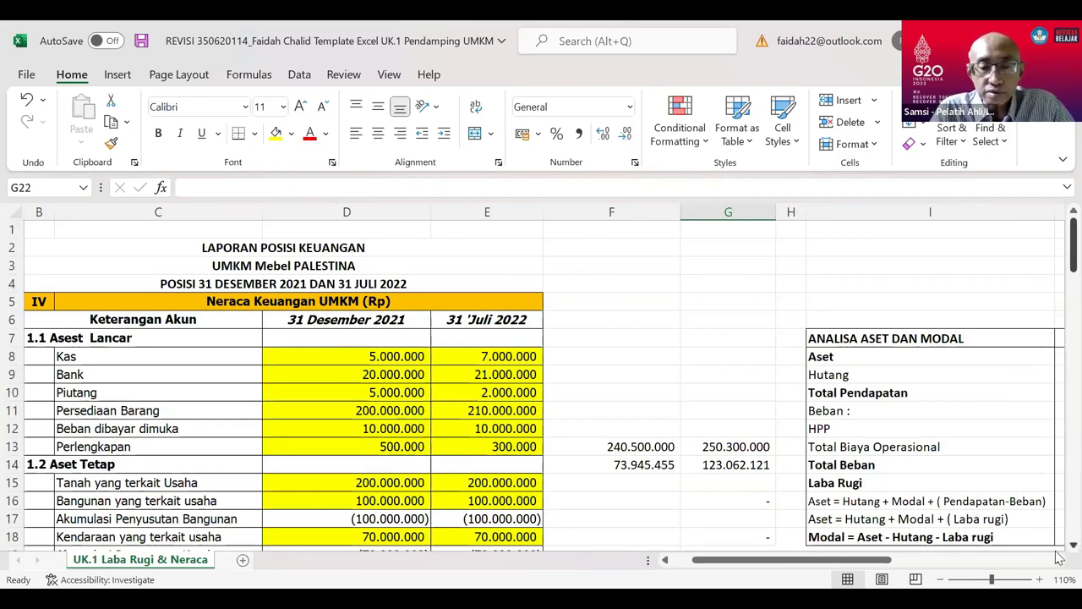
{"action": "scroll", "coordinate": [474, 366], "scroll_direction": "down", "scroll_amount": 2}
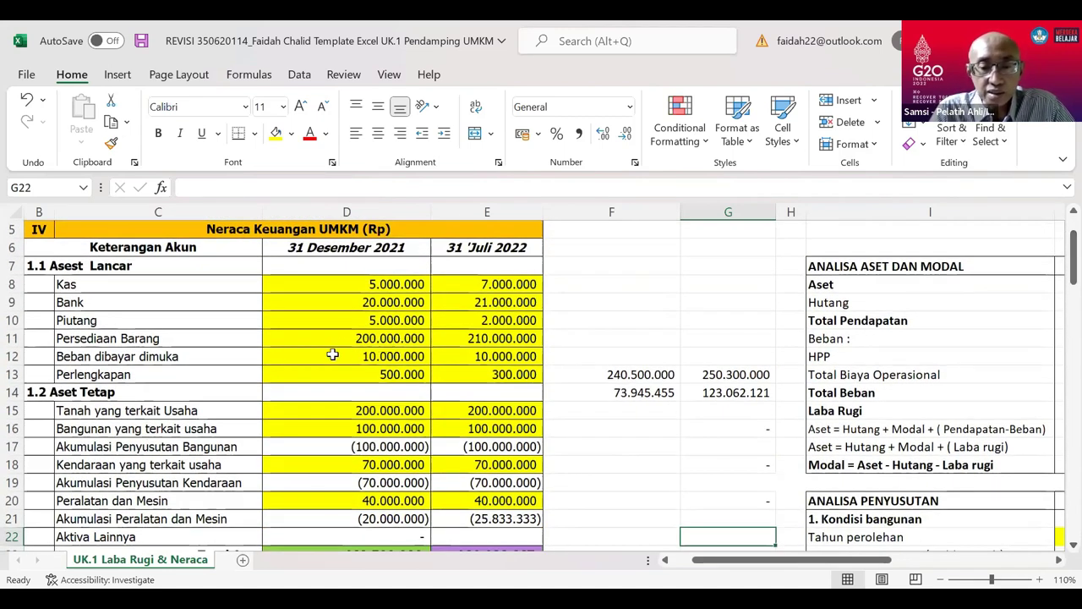
{"action": "left_click", "coordinate": [333, 355]}
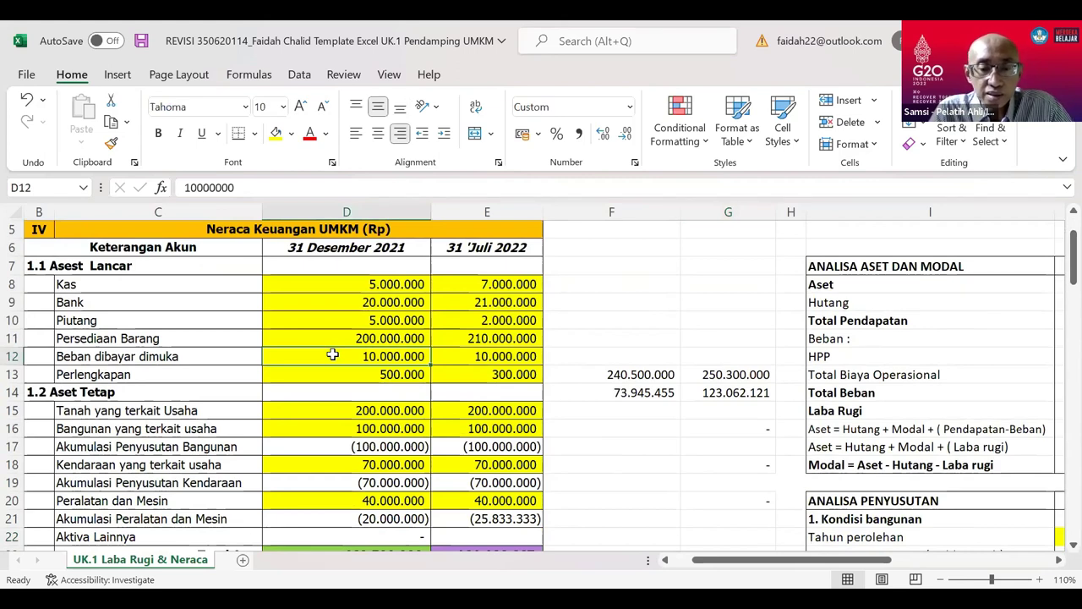
{"action": "type", "text": "0"}
{"action": "left_click", "coordinate": [449, 360]}
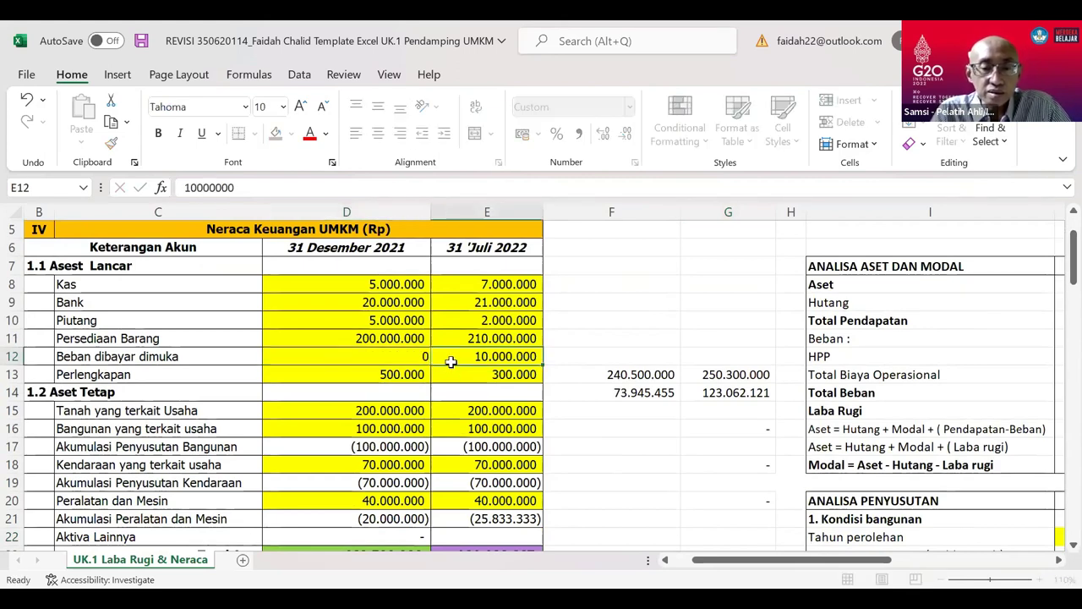
{"action": "type", "text": "0"}
{"action": "key", "text": "Return"}
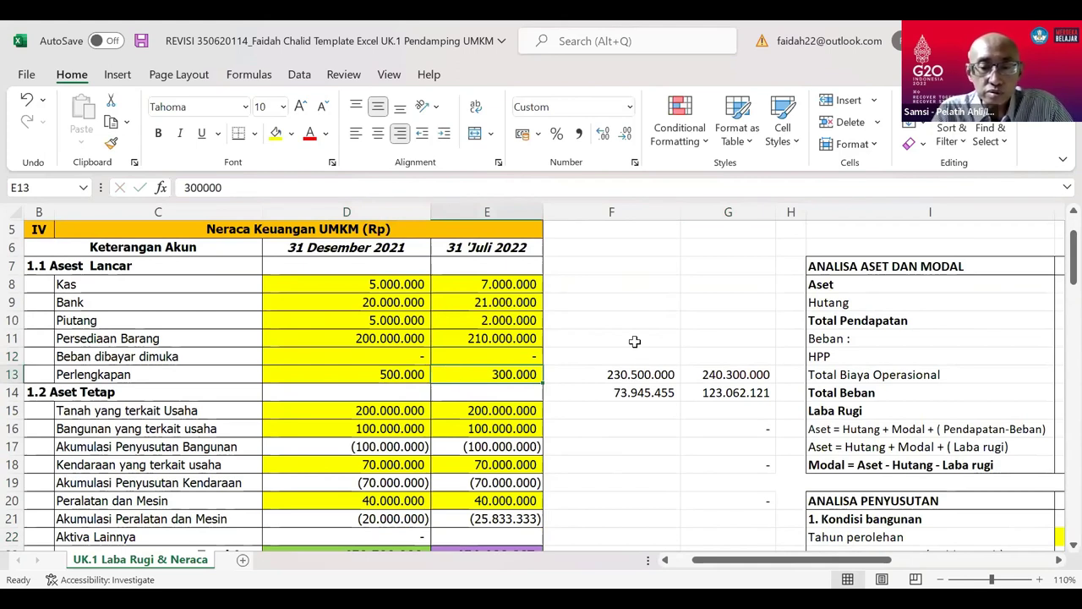
{"action": "left_click", "coordinate": [566, 341]}
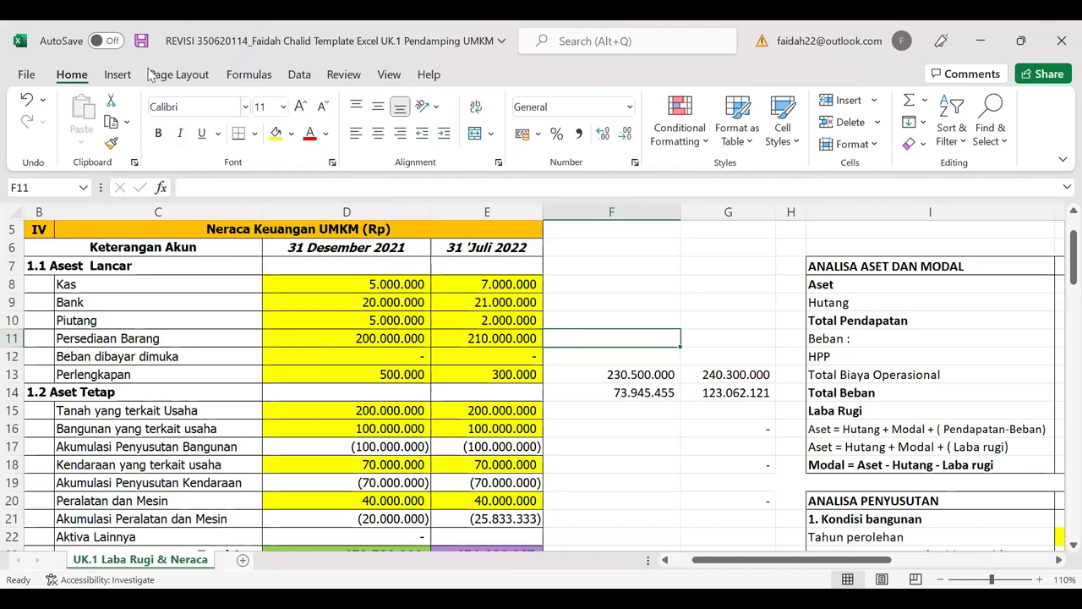
Save the workbook with the corrected balance sheet figures, then check the Persediaan Barang and fixed asset rows
{"action": "left_click", "coordinate": [141, 42]}
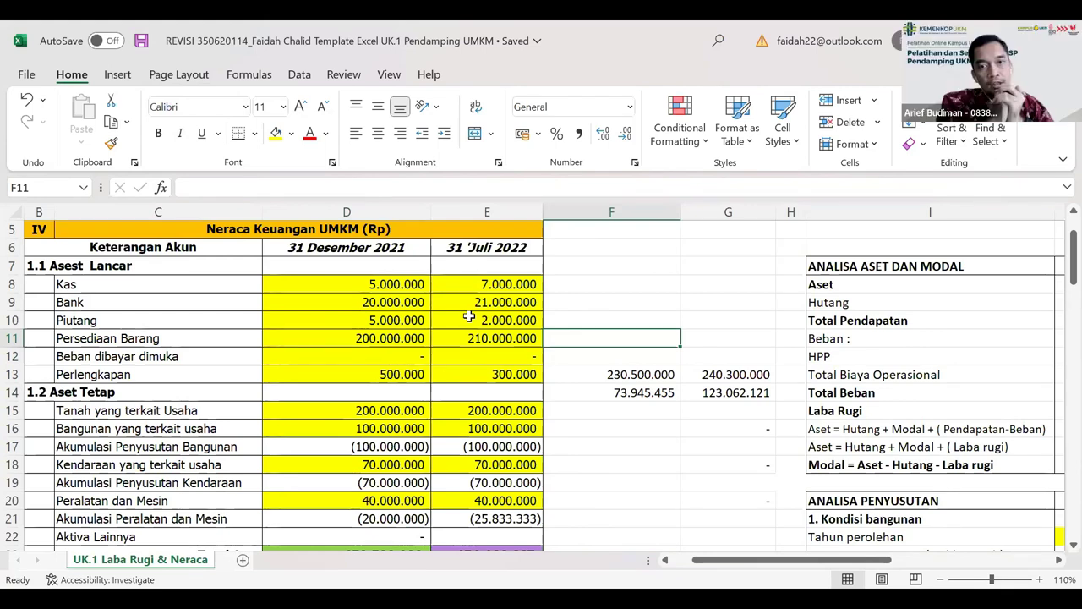
{"action": "left_click", "coordinate": [335, 340]}
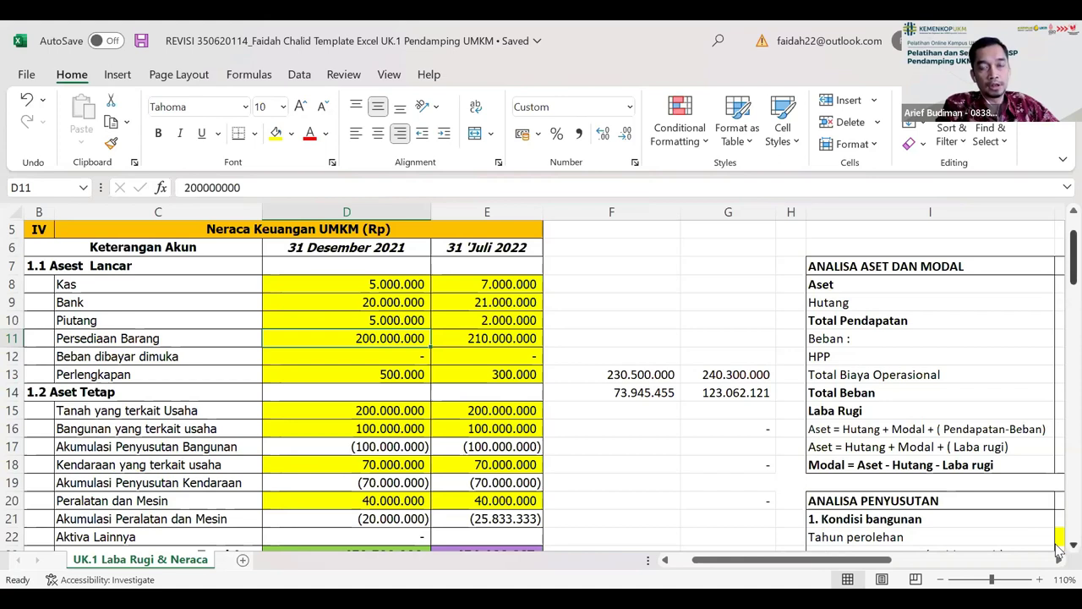
{"action": "scroll", "coordinate": [1059, 550], "scroll_direction": "down", "scroll_amount": 1}
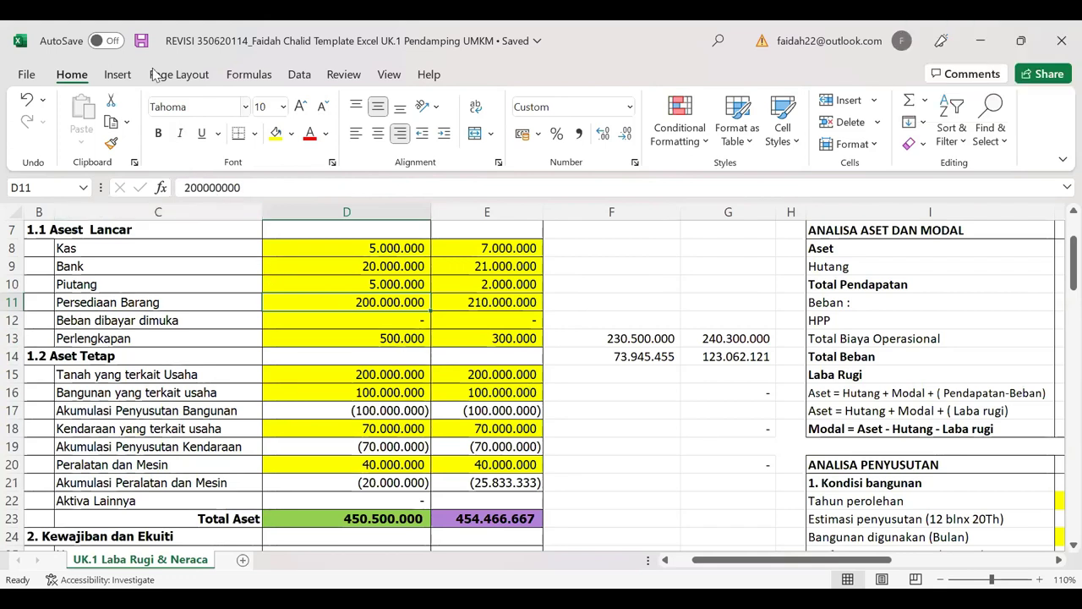
{"action": "left_click", "coordinate": [675, 406]}
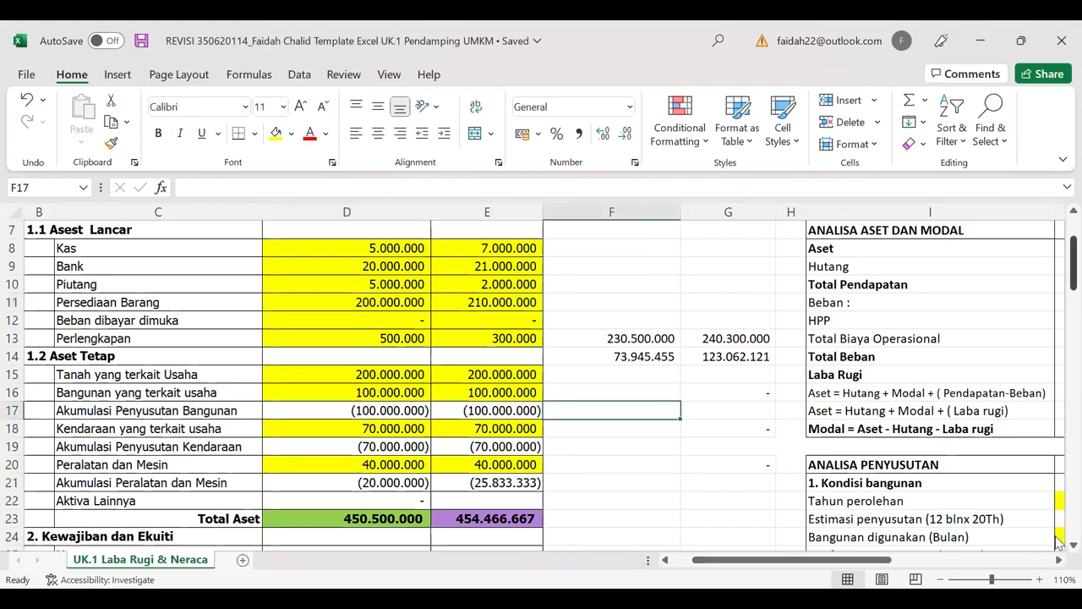
Review the operating costs, net profit and tax rows, the Margin Kotor and Margin Bersih figures, and the Total Aset table
{"action": "scroll", "coordinate": [1057, 541], "scroll_direction": "down", "scroll_amount": 12}
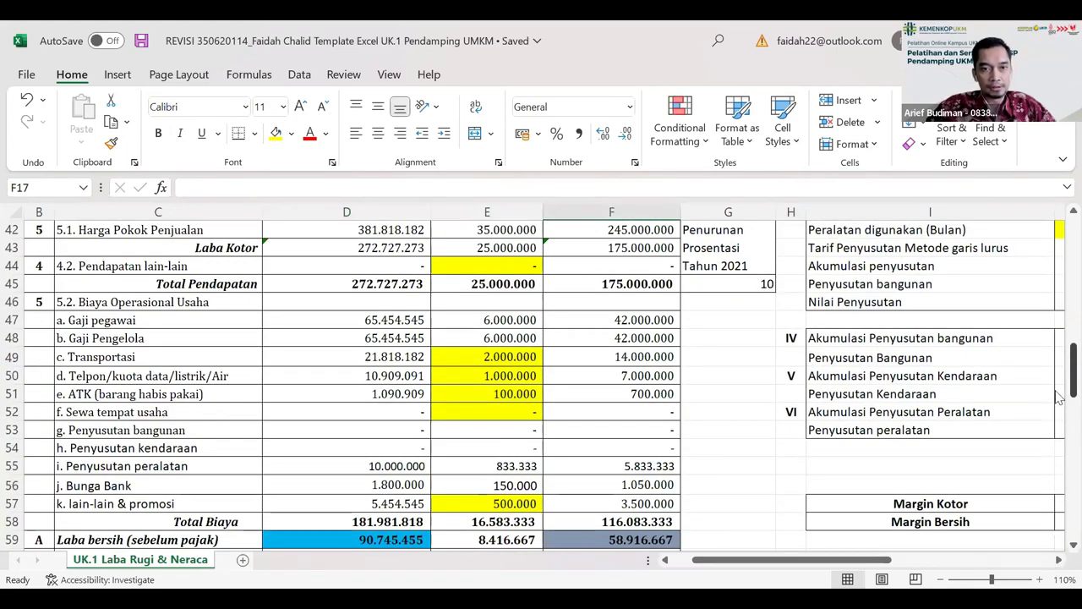
{"action": "scroll", "coordinate": [1057, 541], "scroll_direction": "down", "scroll_amount": 6}
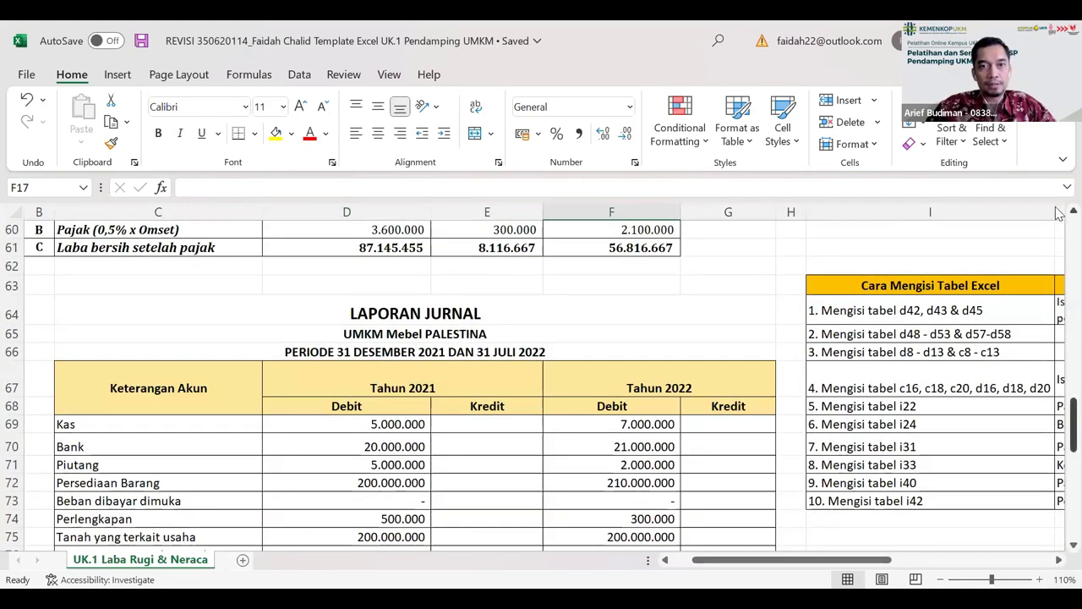
{"action": "scroll", "coordinate": [1055, 213], "scroll_direction": "up", "scroll_amount": 1}
{"action": "scroll", "coordinate": [1055, 213], "scroll_direction": "up", "scroll_amount": 3}
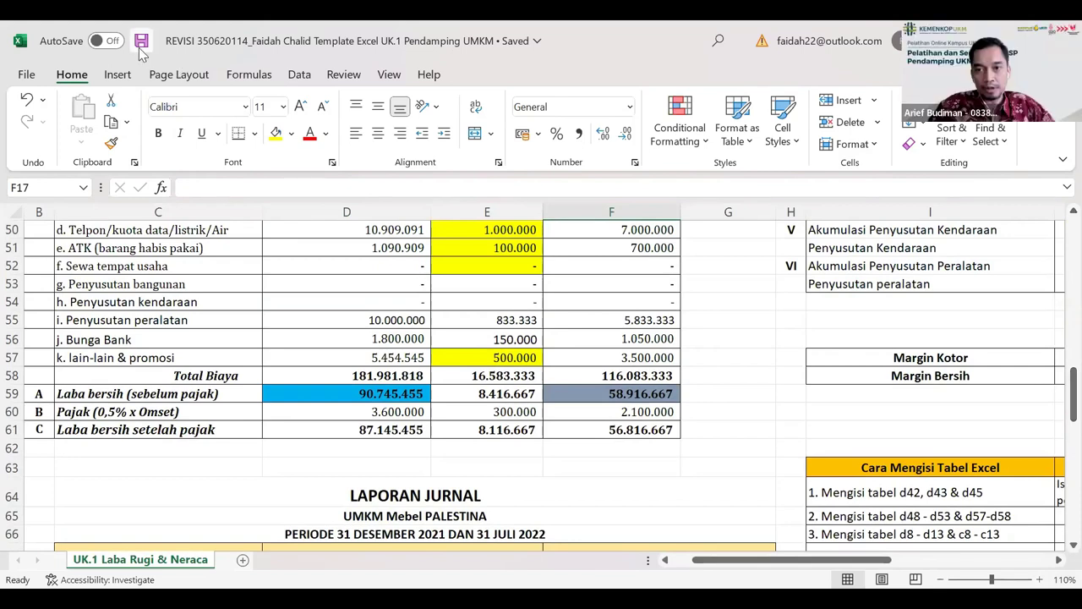
{"action": "left_click", "coordinate": [1059, 560]}
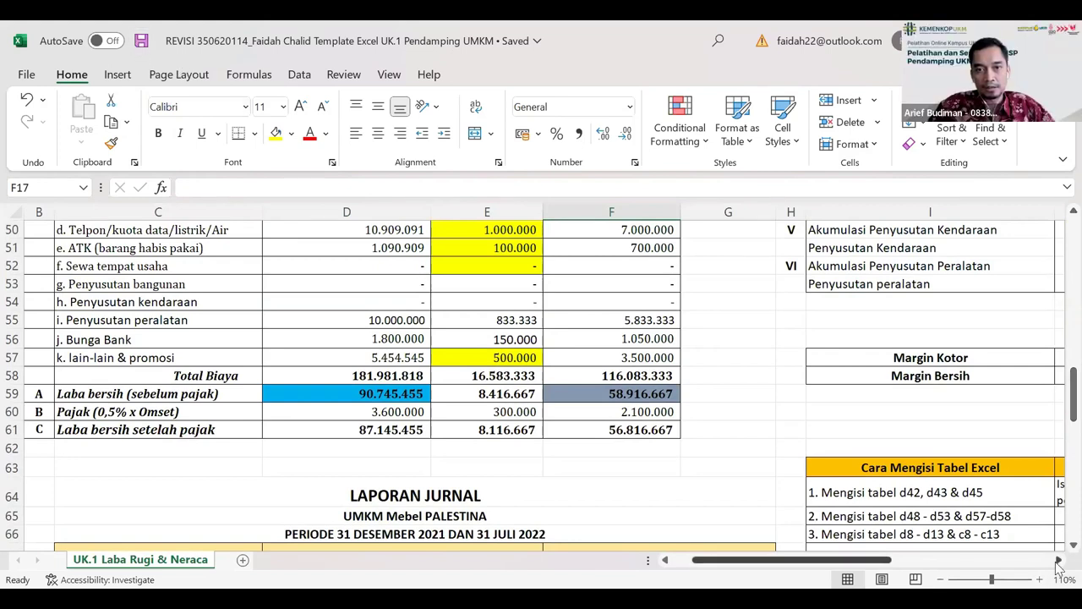
{"action": "left_click", "coordinate": [1058, 560]}
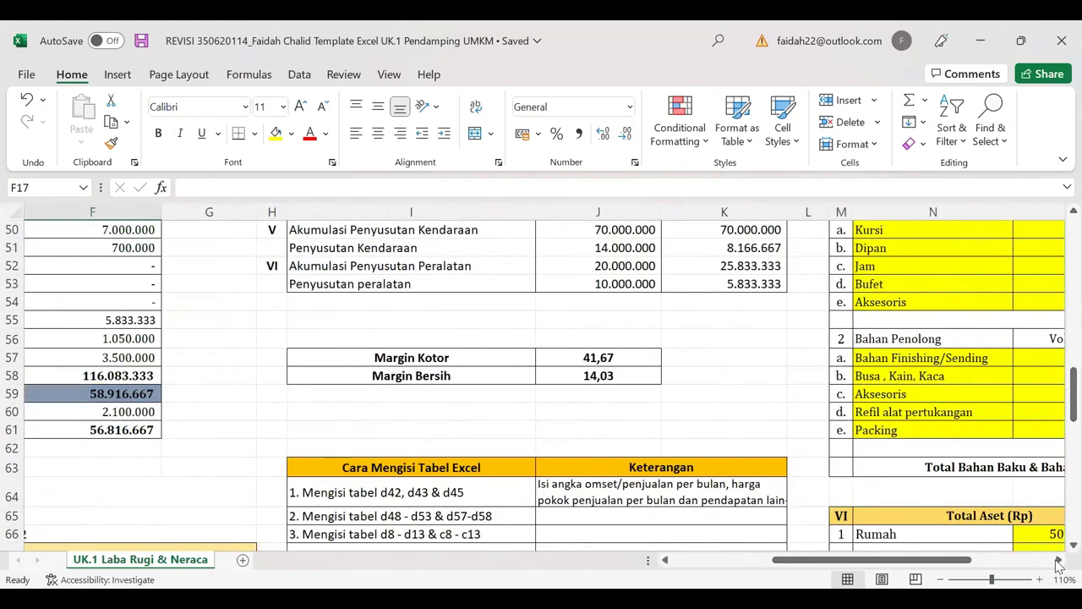
{"action": "left_click", "coordinate": [1058, 560]}
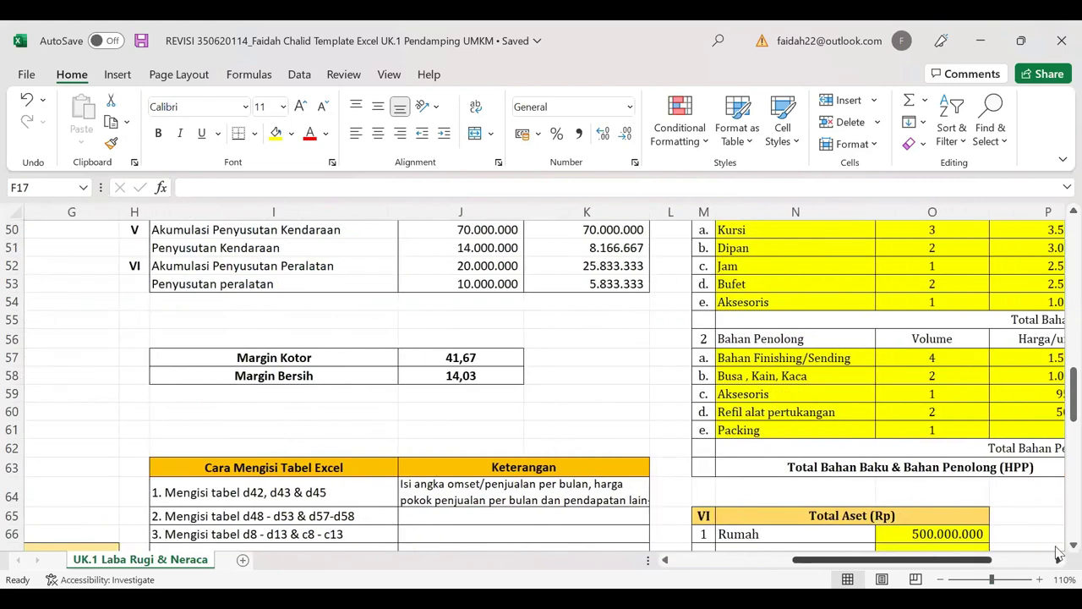
{"action": "scroll", "coordinate": [1057, 554], "scroll_direction": "down", "scroll_amount": 2}
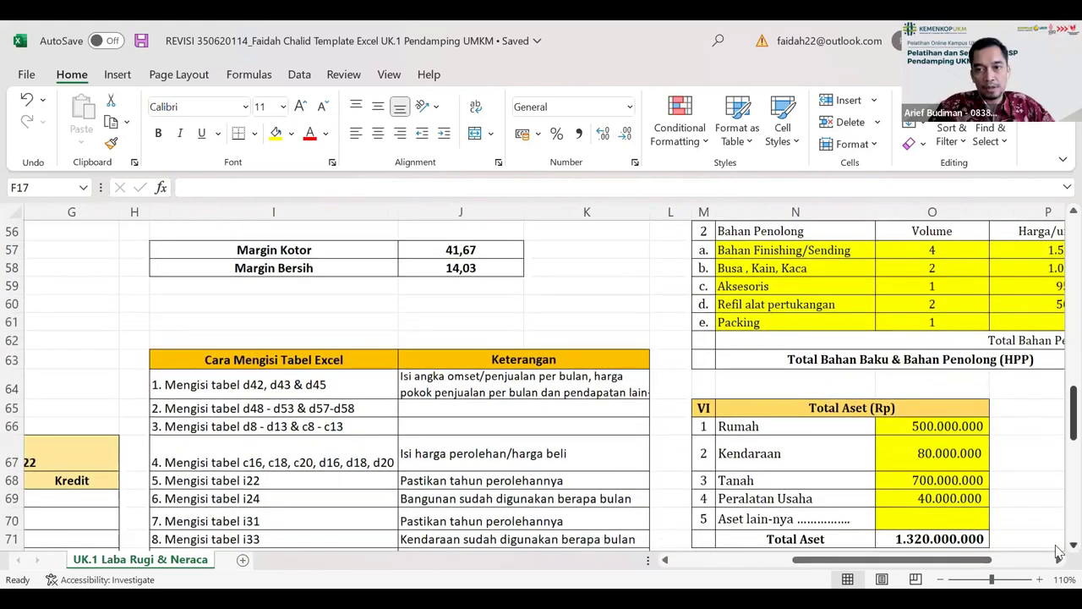
{"action": "scroll", "coordinate": [1057, 554], "scroll_direction": "down", "scroll_amount": 1}
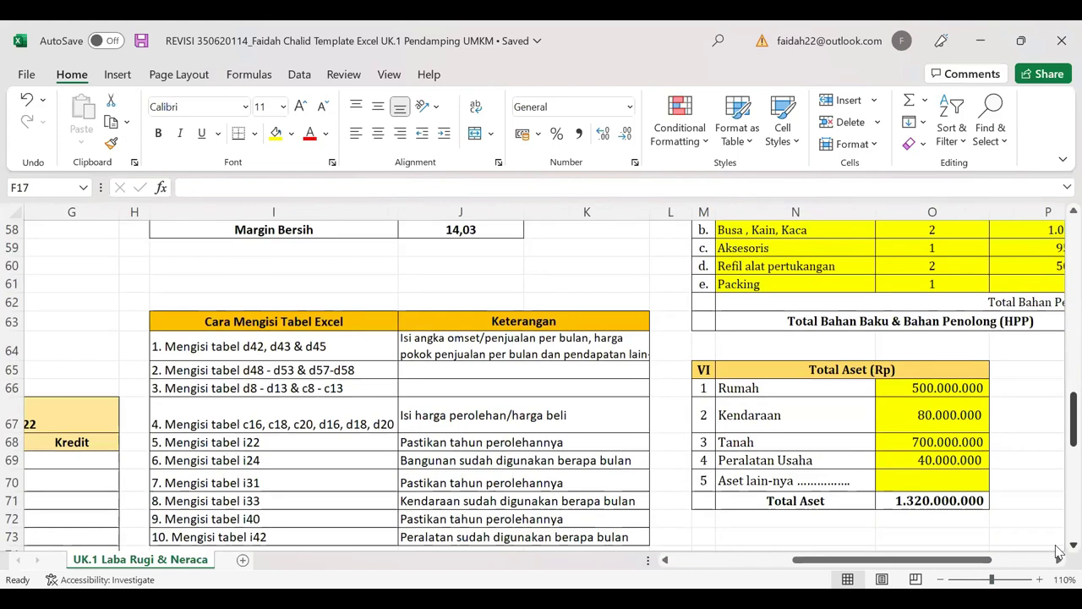
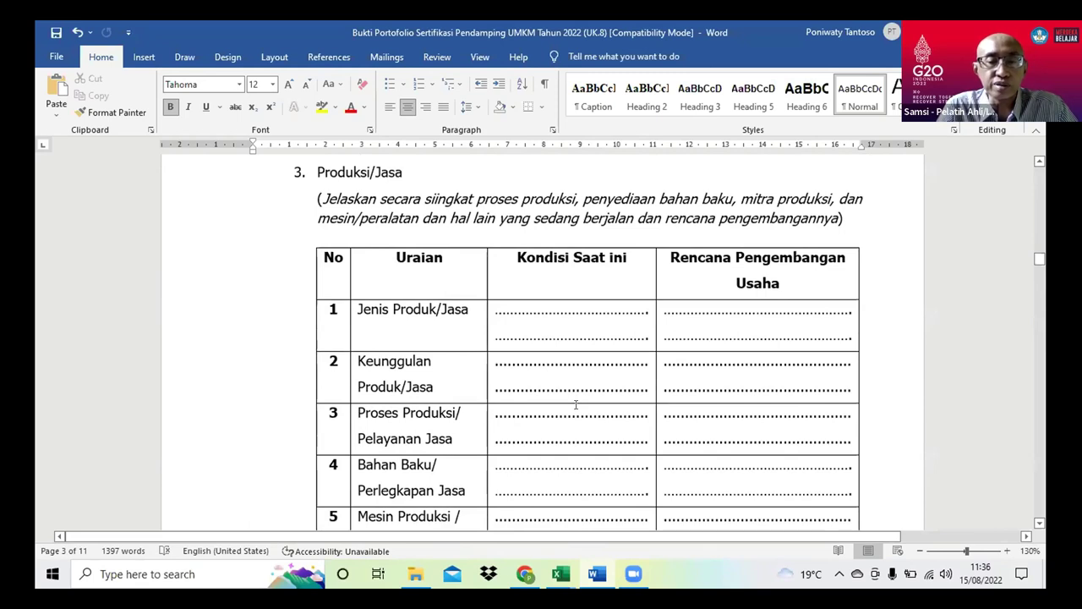
In the UK.8 portfolio document in Word, read from the Produksi/Jasa table through Kebutuhan Kredit to the credit simulation items
{"action": "scroll", "coordinate": [576, 405], "scroll_direction": "down", "scroll_amount": 1}
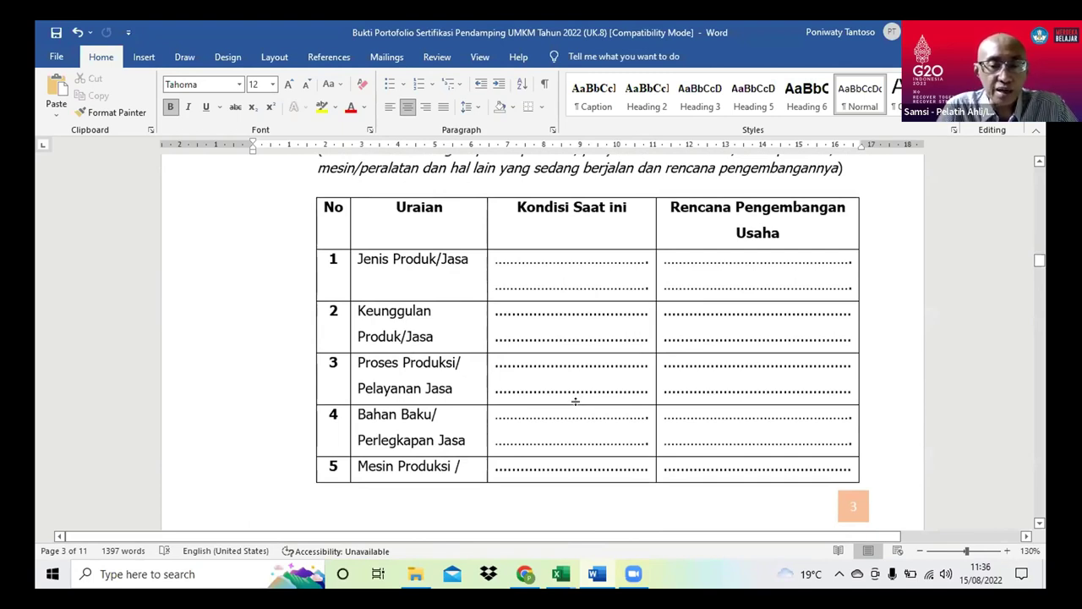
{"action": "scroll", "coordinate": [575, 402], "scroll_direction": "down", "scroll_amount": 1}
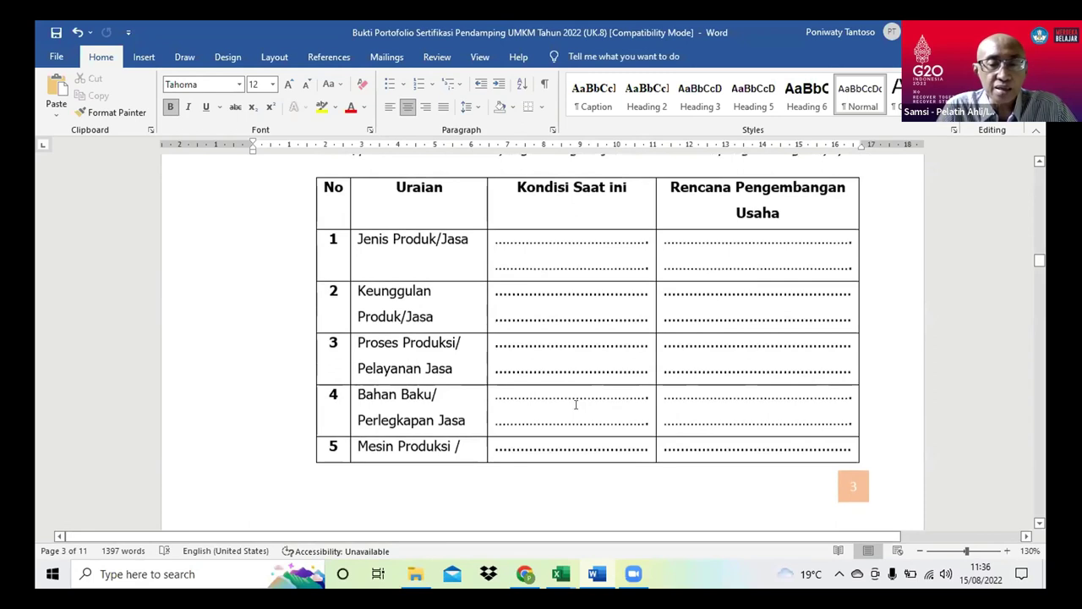
{"action": "scroll", "coordinate": [576, 405], "scroll_direction": "down", "scroll_amount": 1}
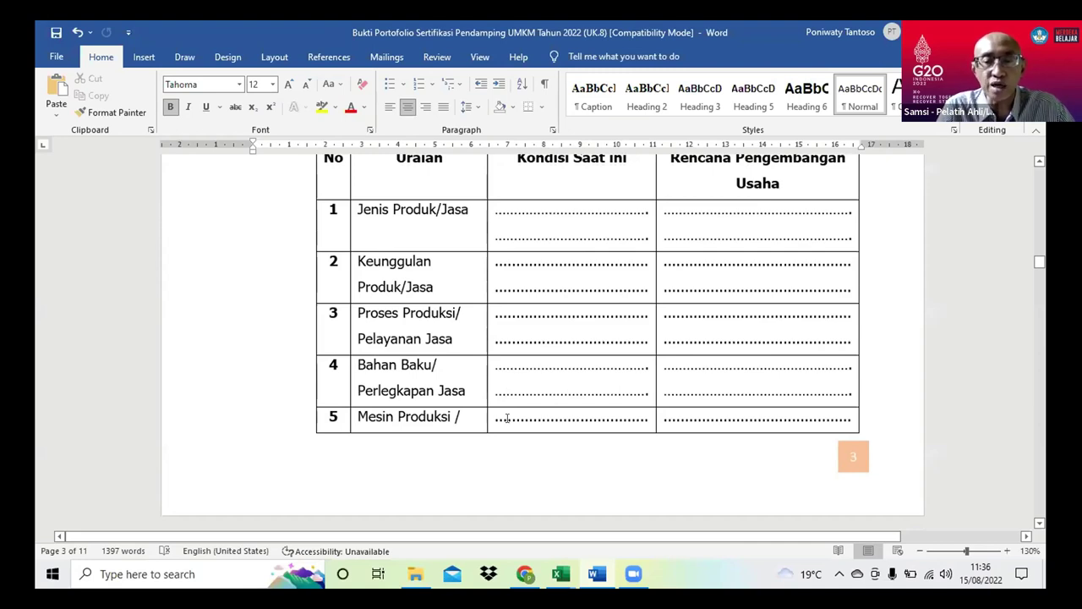
{"action": "scroll", "coordinate": [506, 418], "scroll_direction": "down", "scroll_amount": 5}
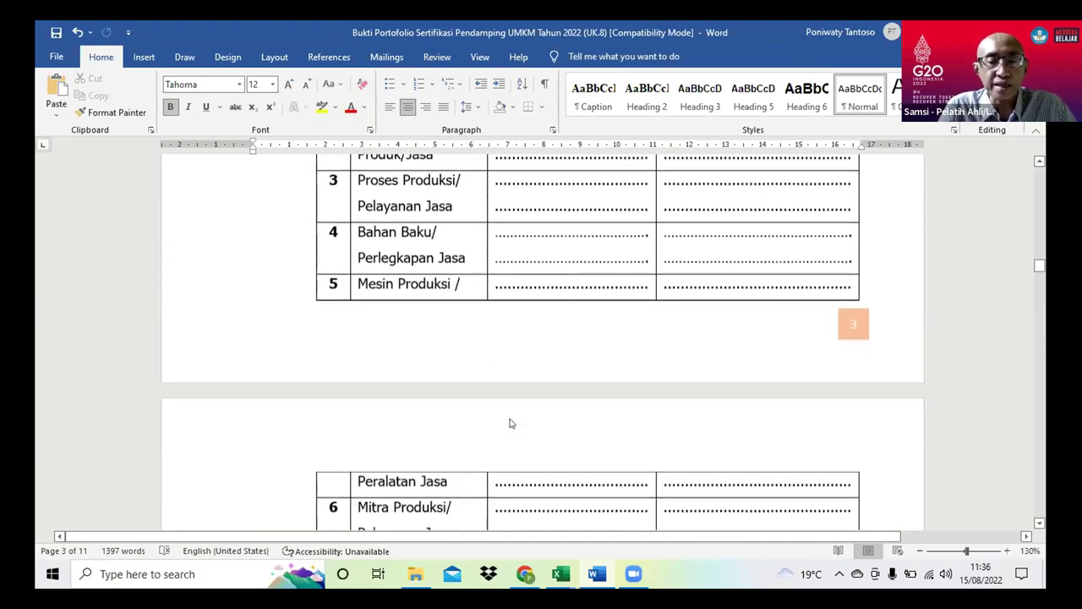
{"action": "scroll", "coordinate": [506, 418], "scroll_direction": "down", "scroll_amount": 4}
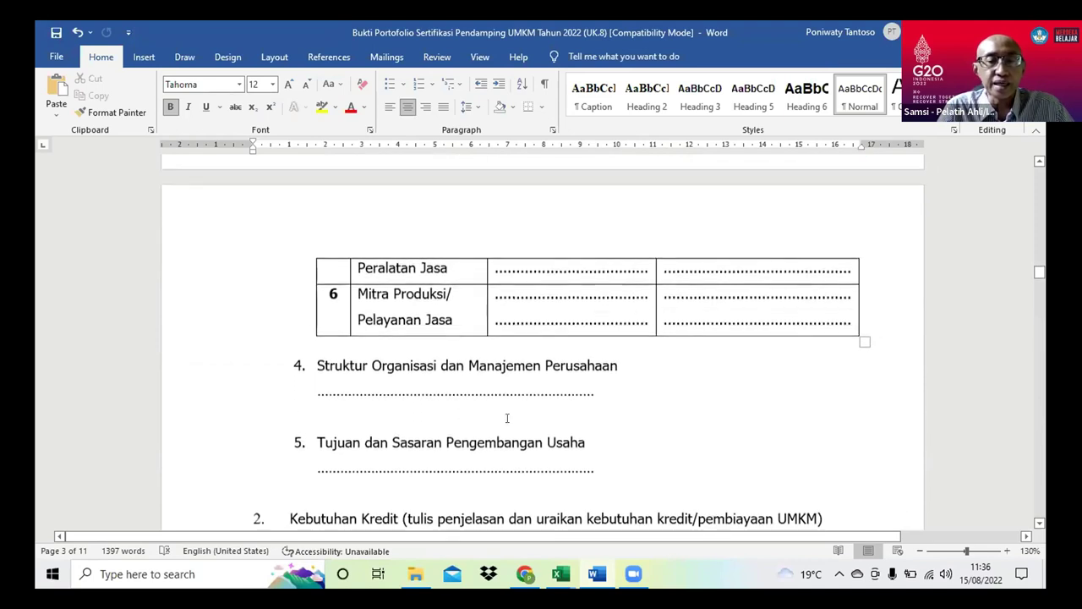
{"action": "scroll", "coordinate": [507, 417], "scroll_direction": "down", "scroll_amount": 1}
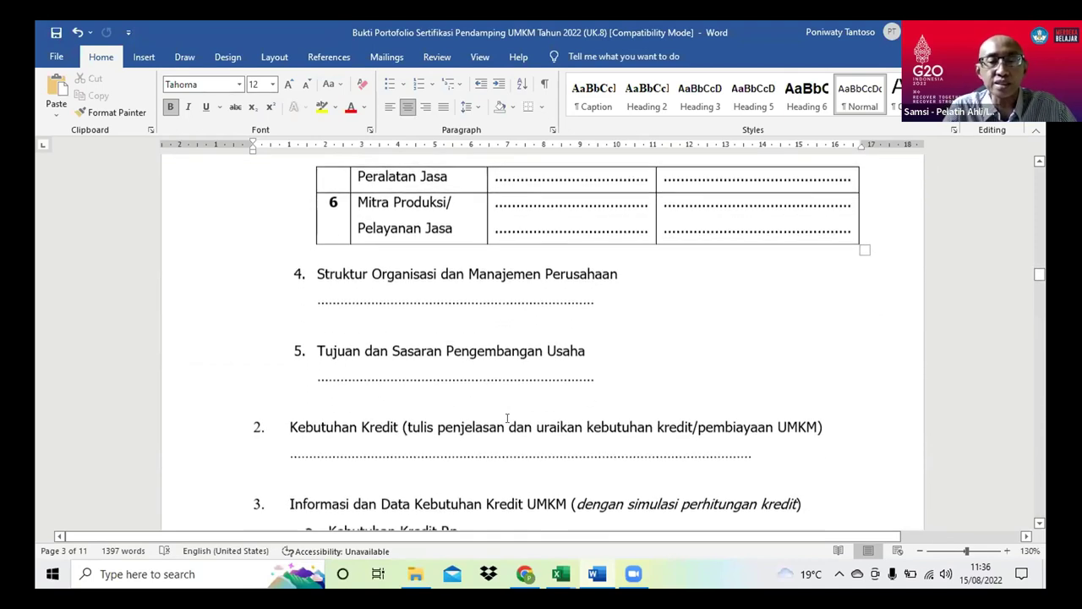
{"action": "scroll", "coordinate": [507, 418], "scroll_direction": "down", "scroll_amount": 1}
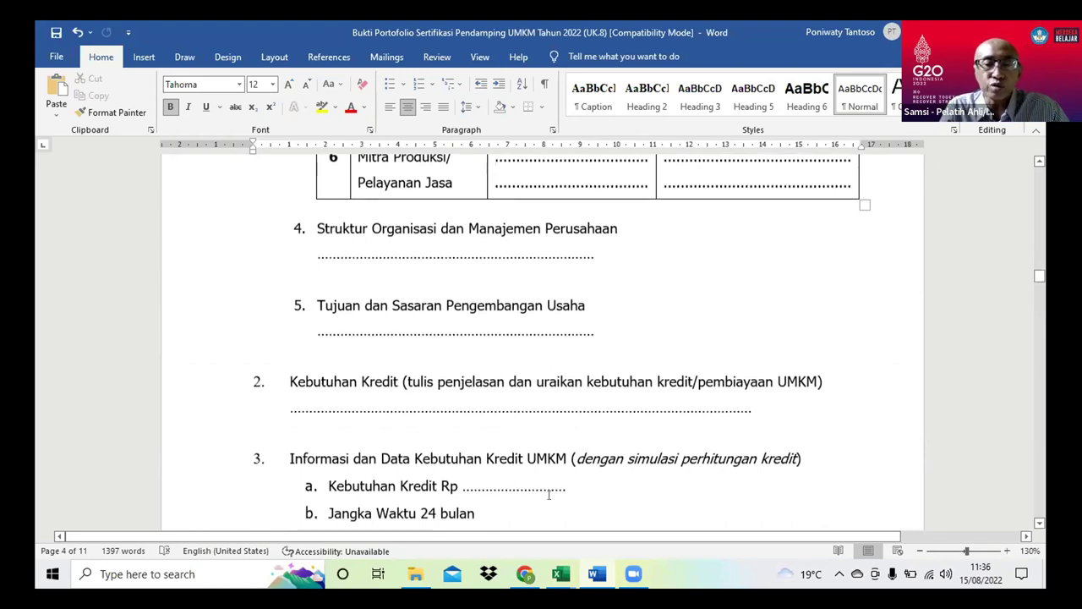
{"action": "mouse_move", "coordinate": [596, 574]}
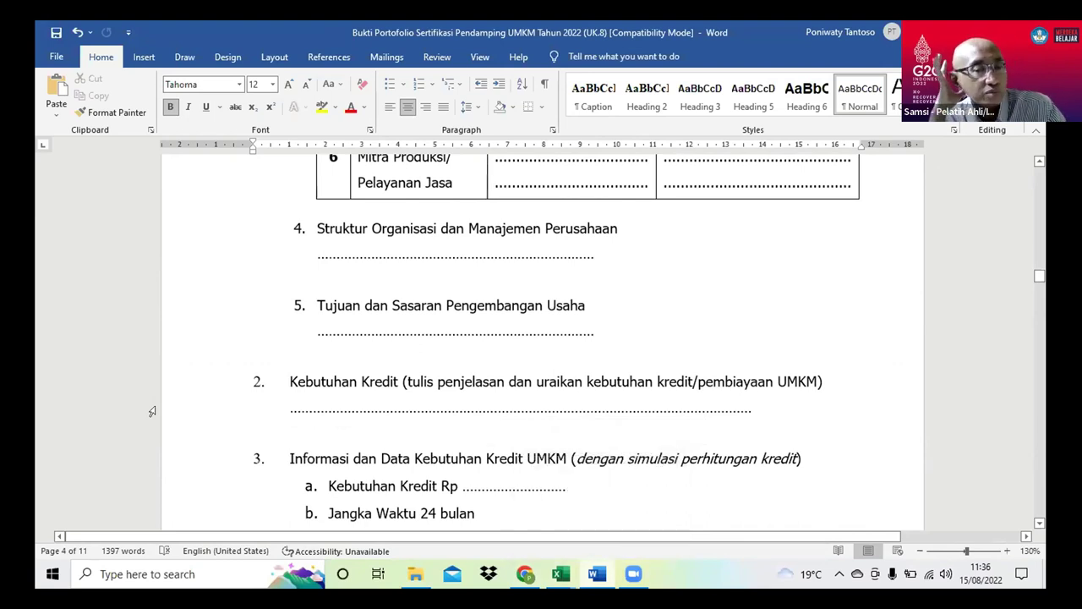
{"action": "scroll", "coordinate": [152, 411], "scroll_direction": "down", "scroll_amount": 3}
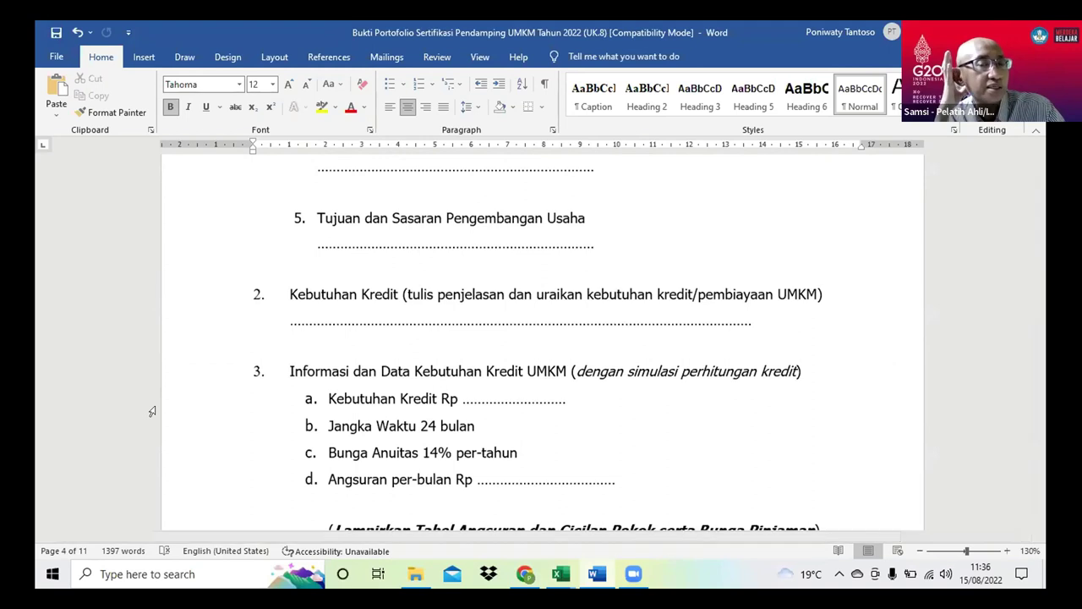
{"action": "scroll", "coordinate": [152, 412], "scroll_direction": "down", "scroll_amount": 1}
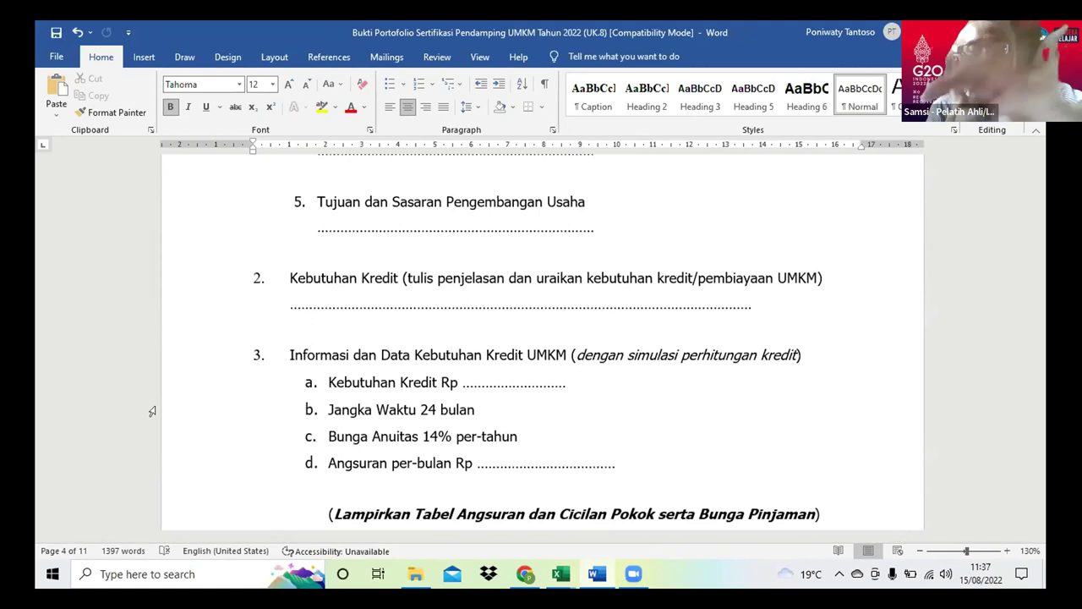
{"action": "scroll", "coordinate": [152, 411], "scroll_direction": "down", "scroll_amount": 2}
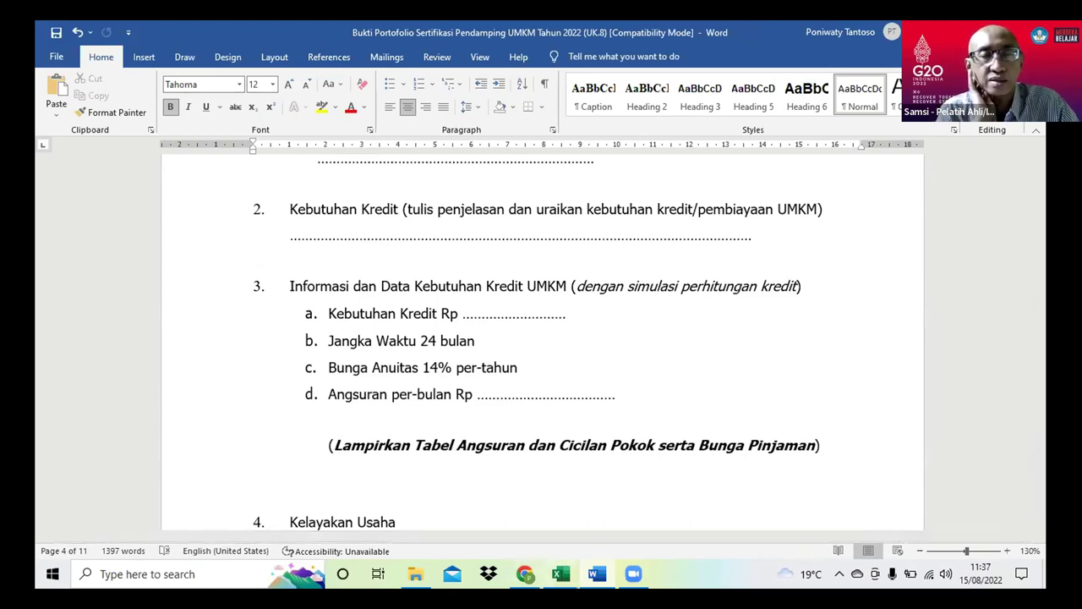
Switch to the UK.6-8 Excel workbook and examine the capital needs and bank credit tables on the Tabel 8.1 Modal Usaha sheet
{"action": "mouse_move", "coordinate": [560, 574]}
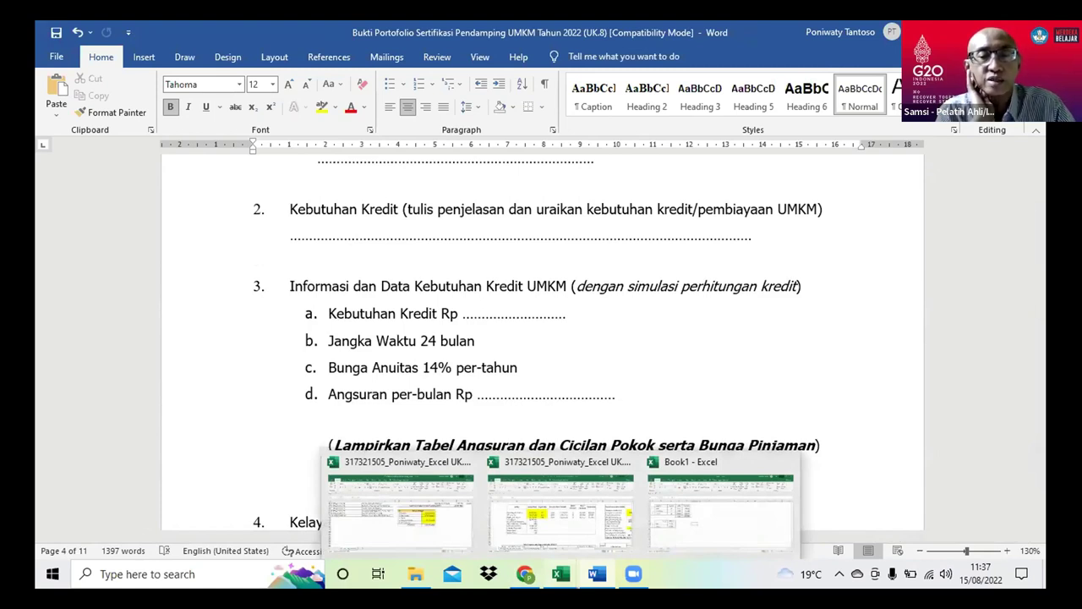
{"action": "left_click", "coordinate": [546, 529]}
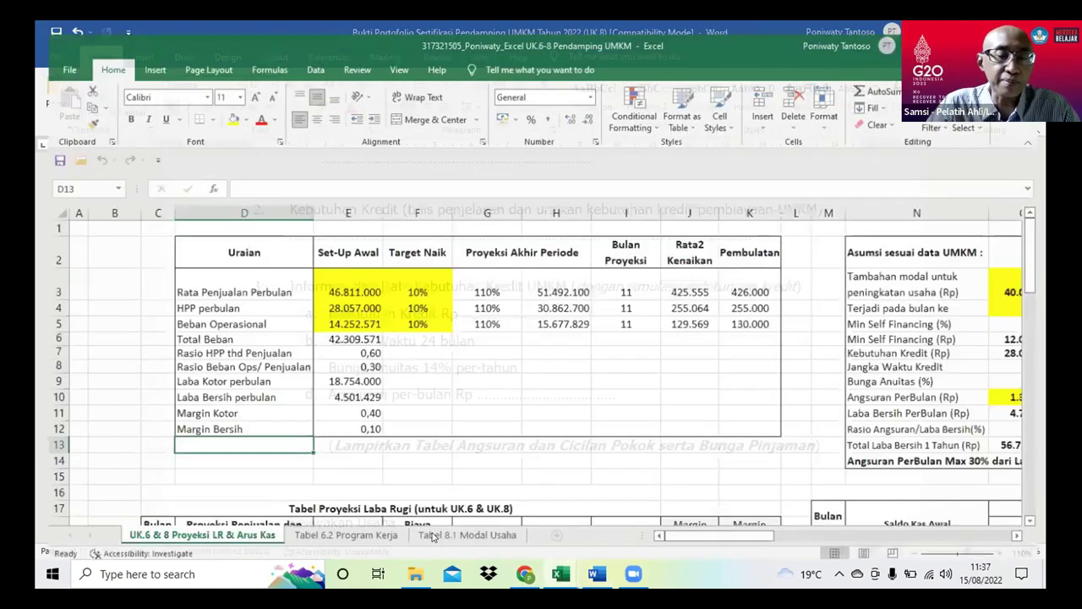
{"action": "left_click", "coordinate": [432, 533]}
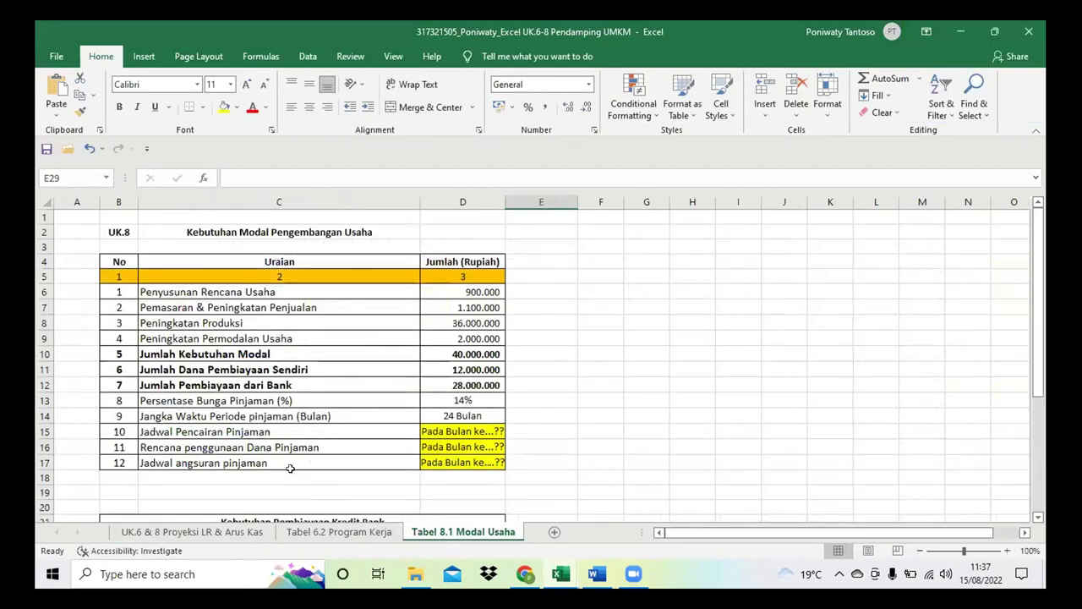
{"action": "key", "text": "alt+Tab"}
{"action": "key", "text": "alt+Tab"}
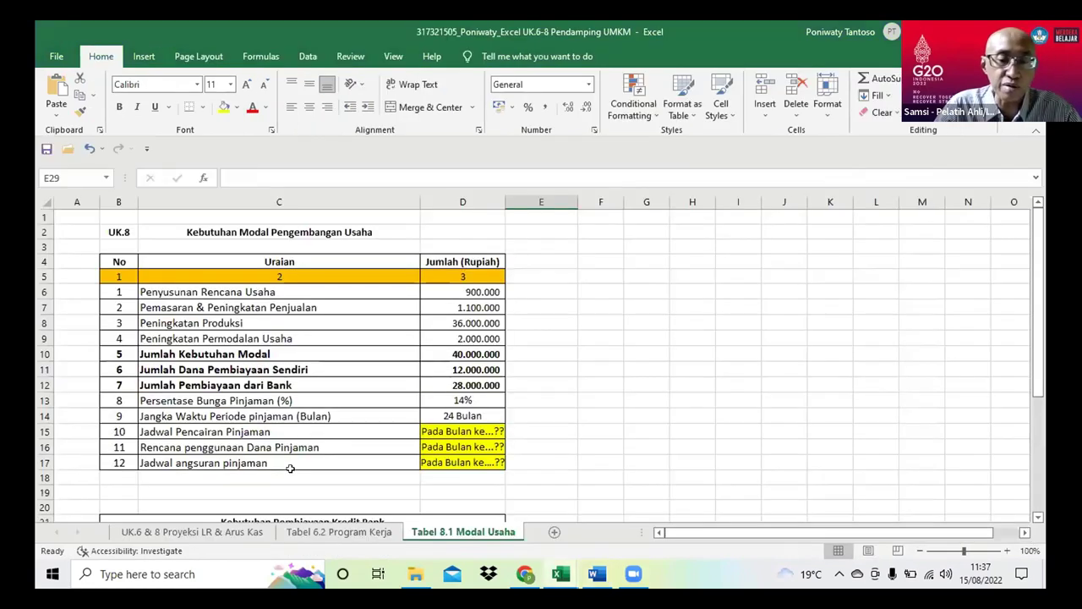
{"action": "key", "text": "alt+Tab"}
{"action": "key", "text": "alt+Tab"}
{"action": "scroll", "coordinate": [337, 467], "scroll_direction": "down", "scroll_amount": 4}
{"action": "scroll", "coordinate": [337, 468], "scroll_direction": "down", "scroll_amount": 2}
{"action": "scroll", "coordinate": [337, 468], "scroll_direction": "up", "scroll_amount": 2}
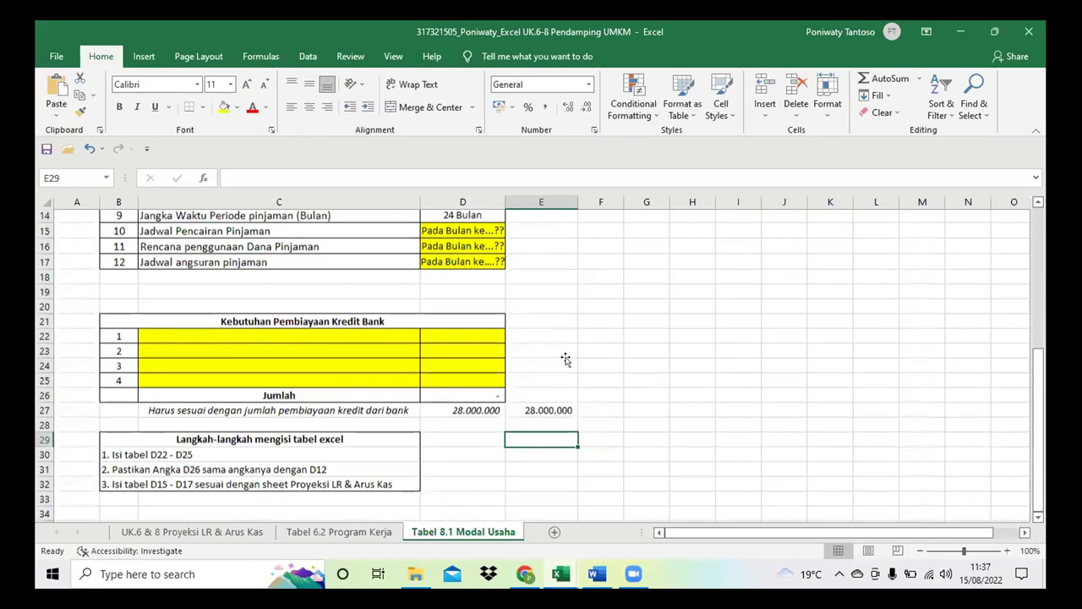
Return to the UK.8 Word document and enter "Tabel excel 8.1" at the start of the dotted line under Kebutuhan Kredit
{"action": "key", "text": "alt+Tab"}
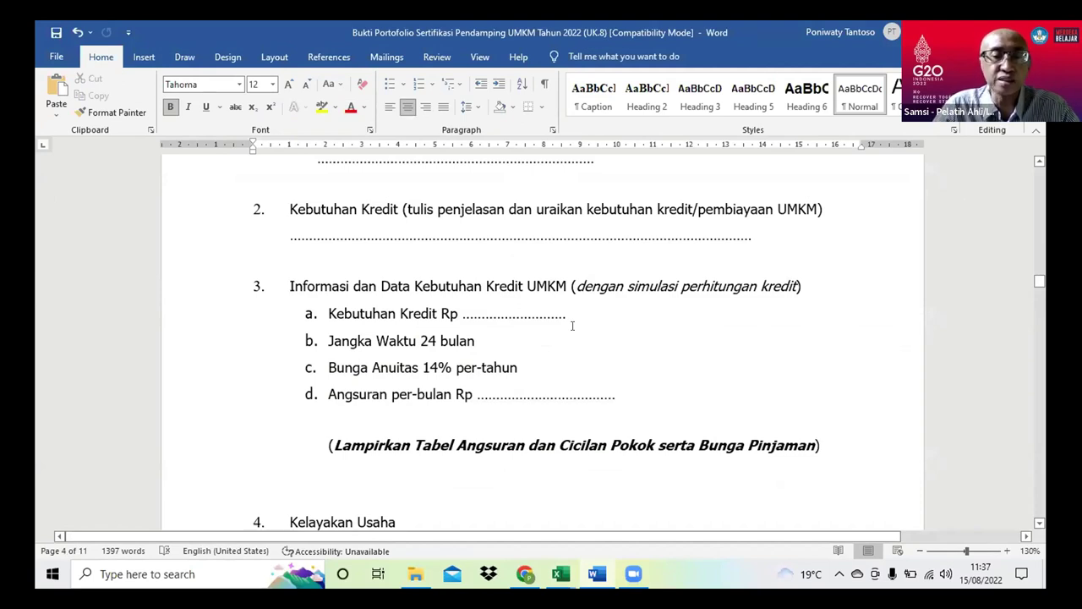
{"action": "left_click", "coordinate": [291, 221]}
{"action": "type", "text": "Tabe"}
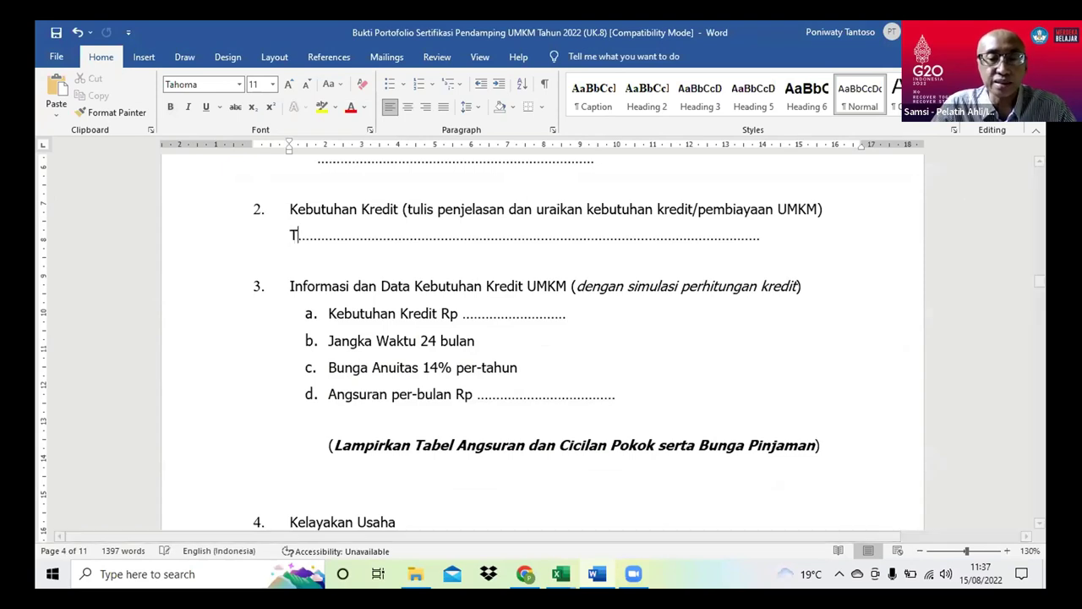
{"action": "type", "text": "l excel 8.1"}
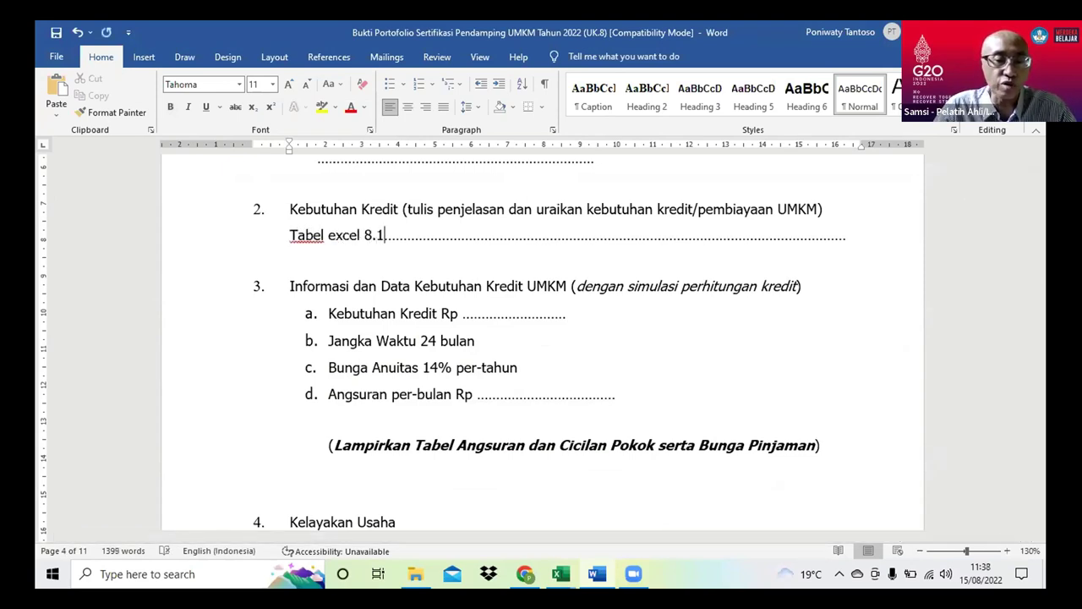
Read the credit simulation items under Informasi dan Data Kebutuhan Kredit UMKM and check the Tabel 8.1 Modal Usaha sheet in Excel
{"action": "scroll", "coordinate": [361, 330], "scroll_direction": "down", "scroll_amount": 2}
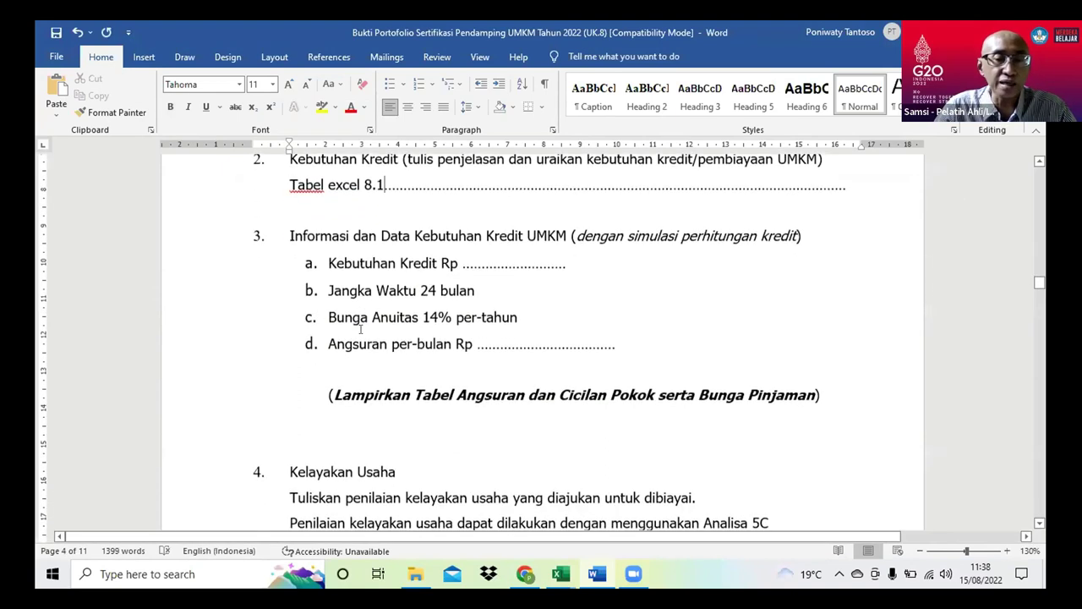
{"action": "scroll", "coordinate": [361, 330], "scroll_direction": "down", "scroll_amount": 1}
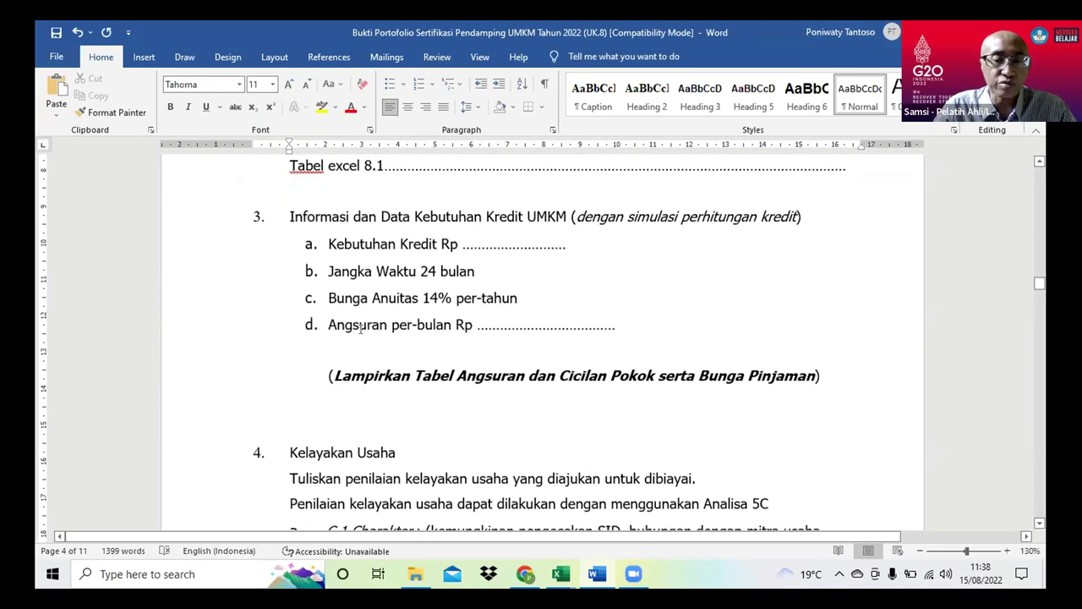
{"action": "scroll", "coordinate": [361, 330], "scroll_direction": "down", "scroll_amount": 1}
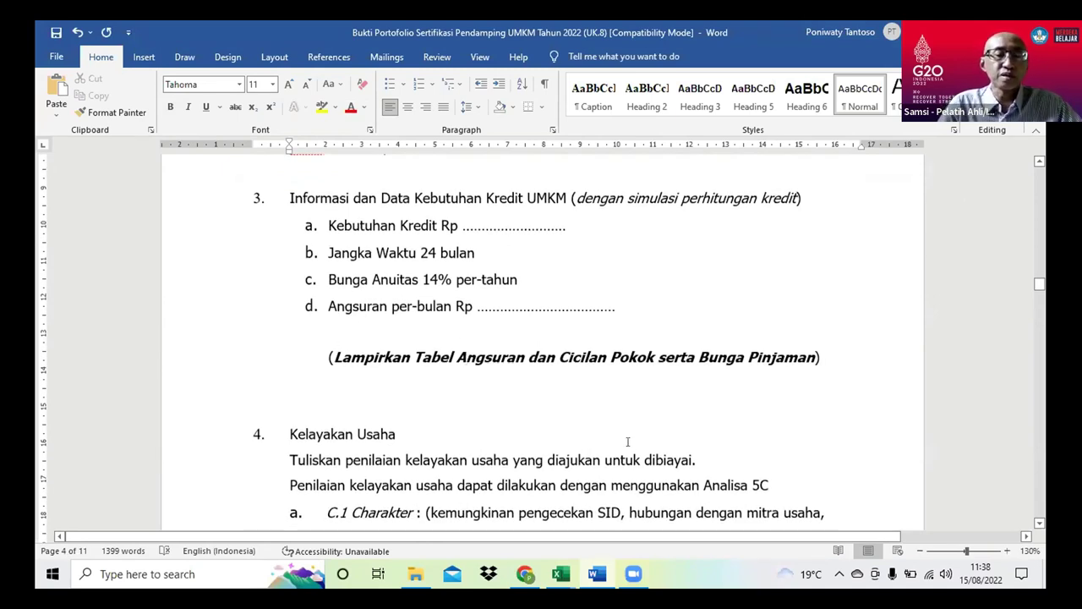
{"action": "mouse_move", "coordinate": [561, 574]}
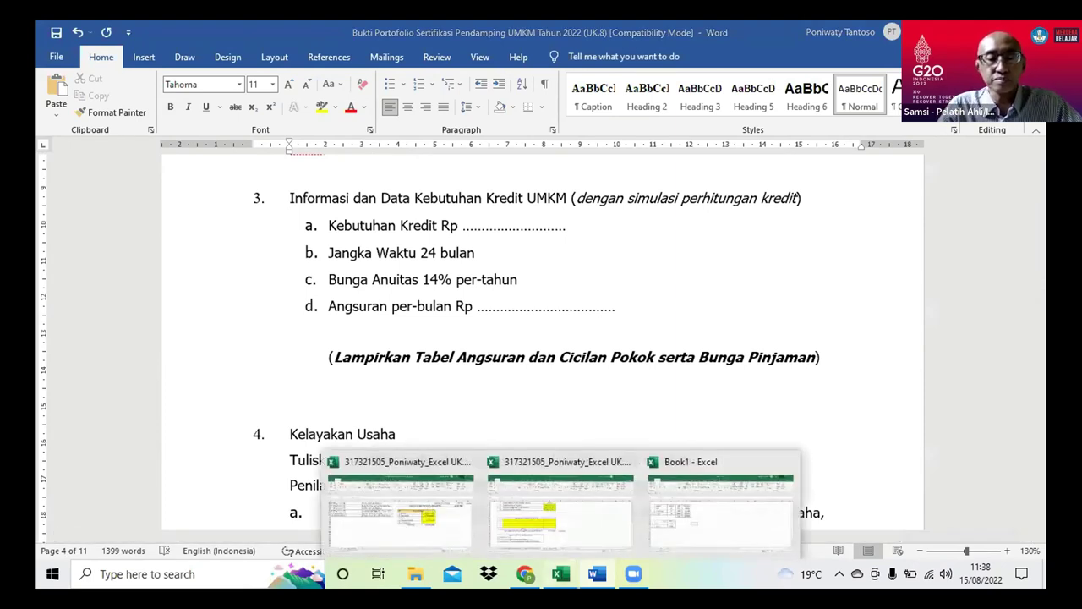
{"action": "left_click", "coordinate": [562, 535]}
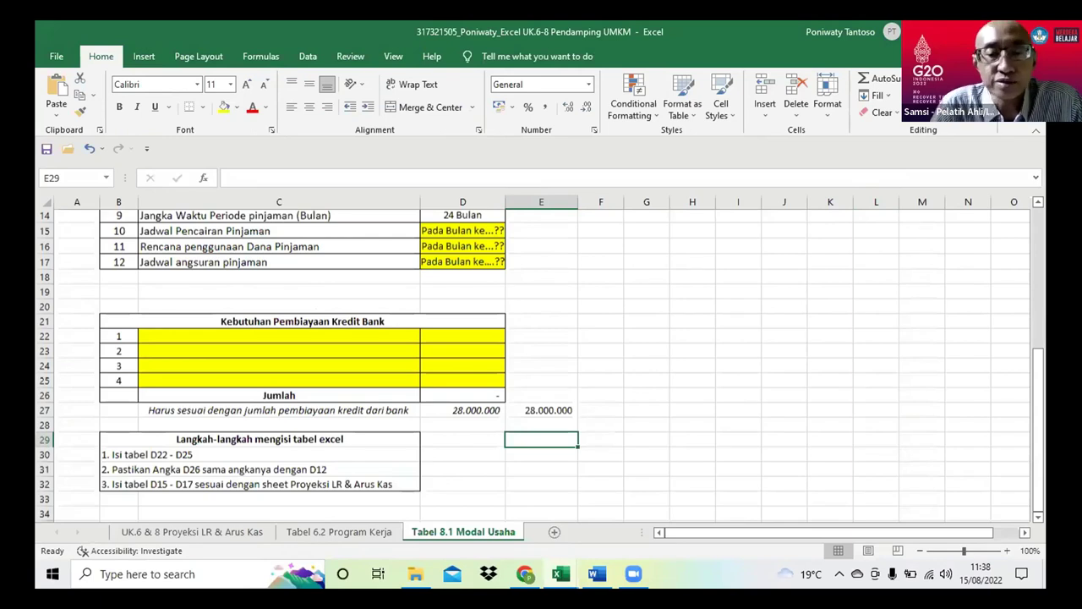
{"action": "left_click", "coordinate": [949, 31]}
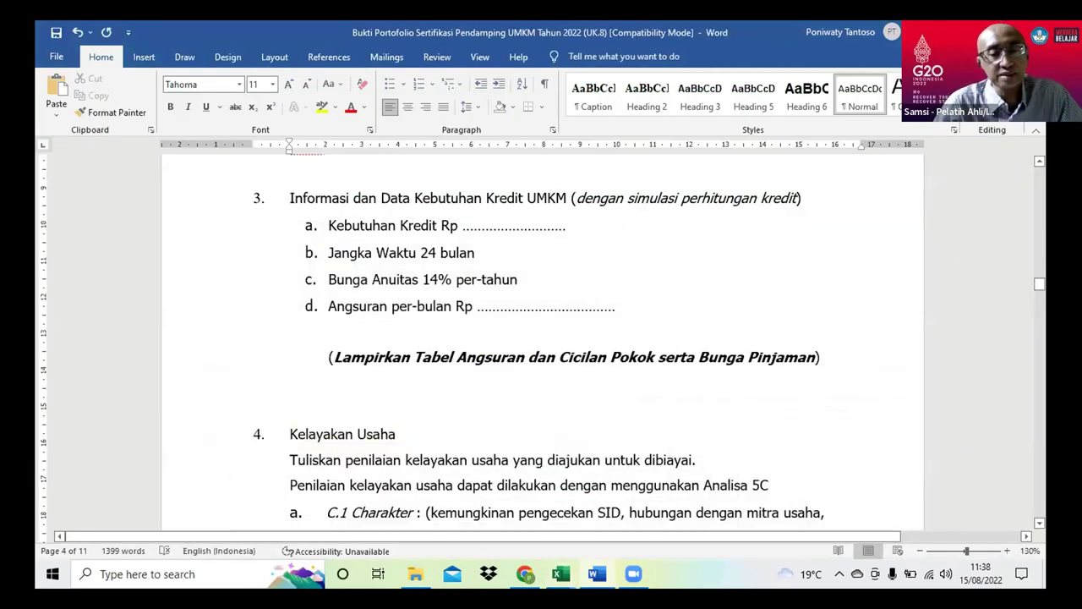
{"action": "mouse_move", "coordinate": [525, 574]}
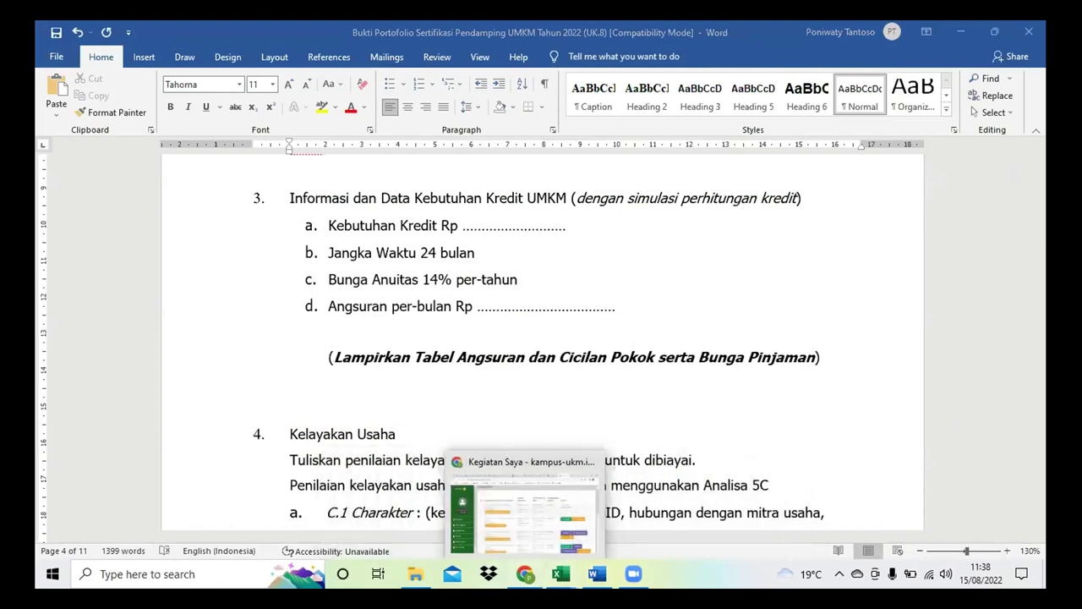
{"action": "right_click", "coordinate": [525, 574]}
{"action": "left_click", "coordinate": [502, 489]}
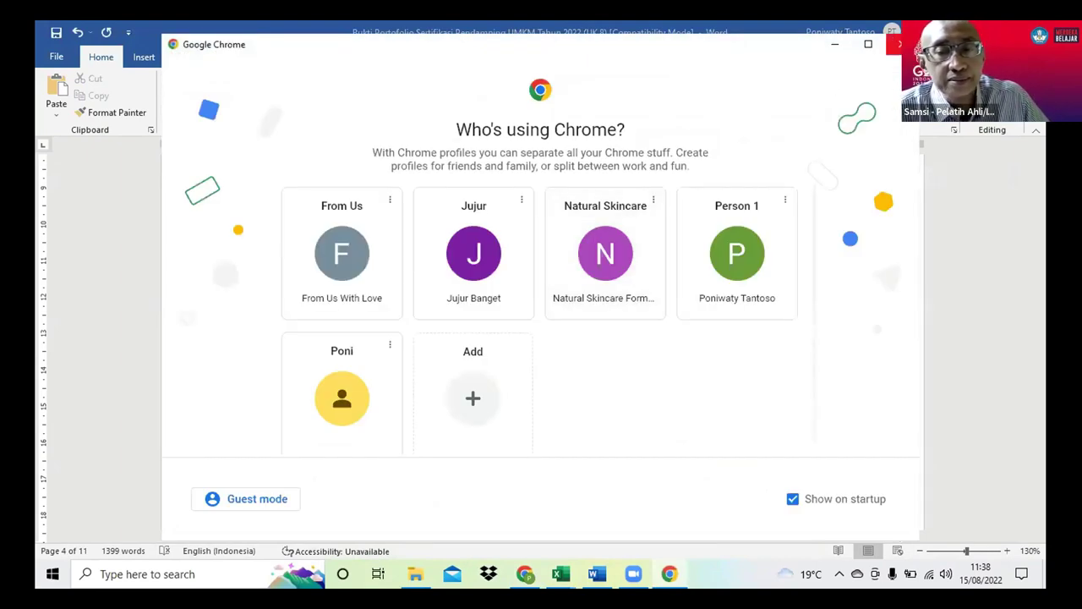
{"action": "left_click", "coordinate": [895, 44]}
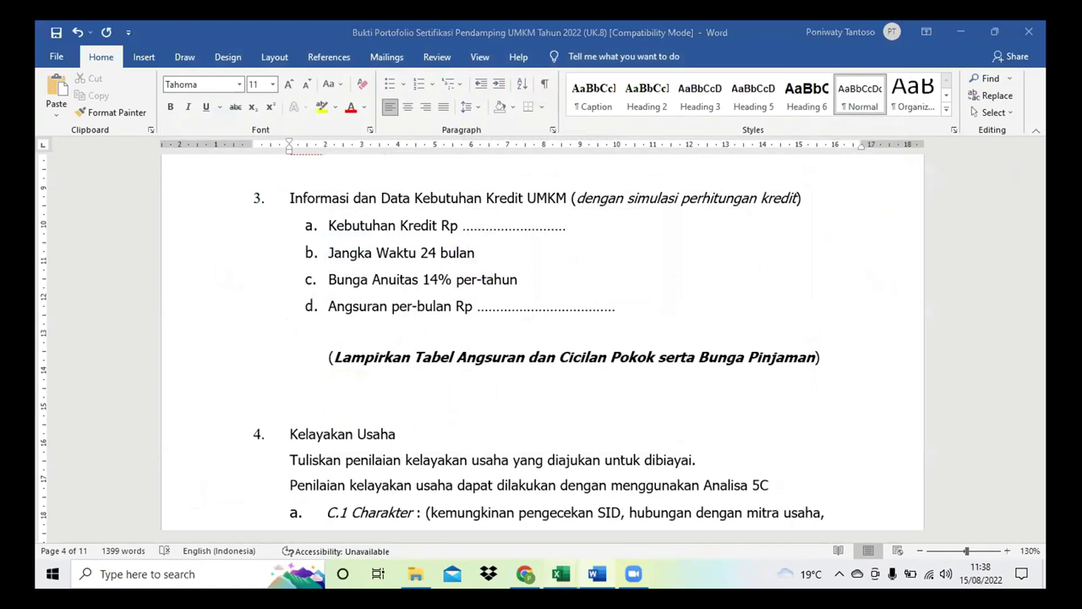
Switch to the UK.6-8 Excel workbook and copy the Kebutuhan Kredit (Rp) amount from the UK.6 & 8 Proyeksi LR & Arus Kas sheet
{"action": "mouse_move", "coordinate": [561, 574]}
{"action": "left_click", "coordinate": [515, 516]}
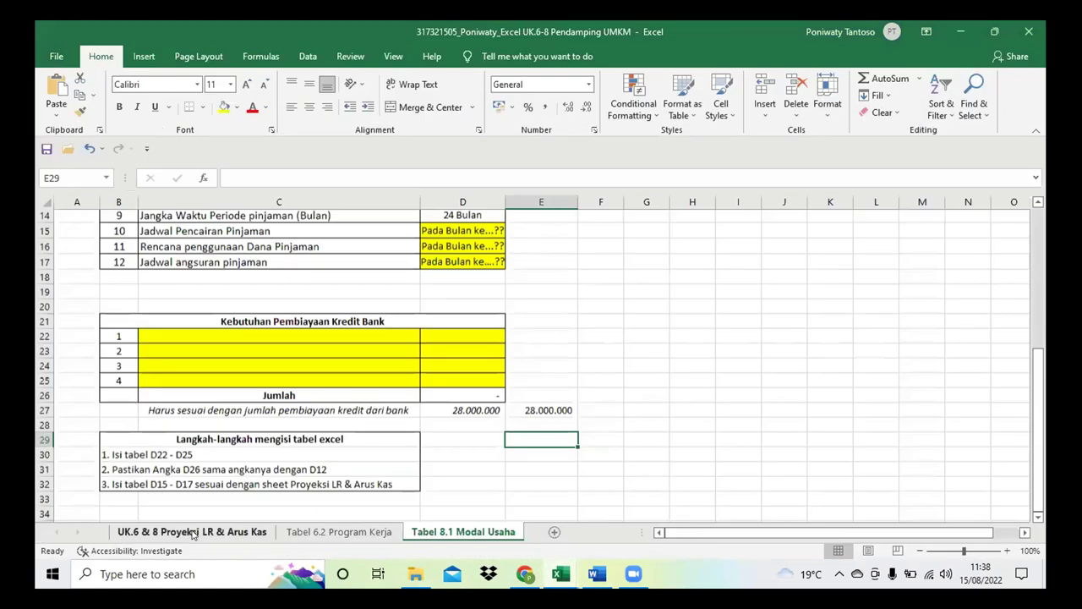
{"action": "left_click", "coordinate": [192, 532]}
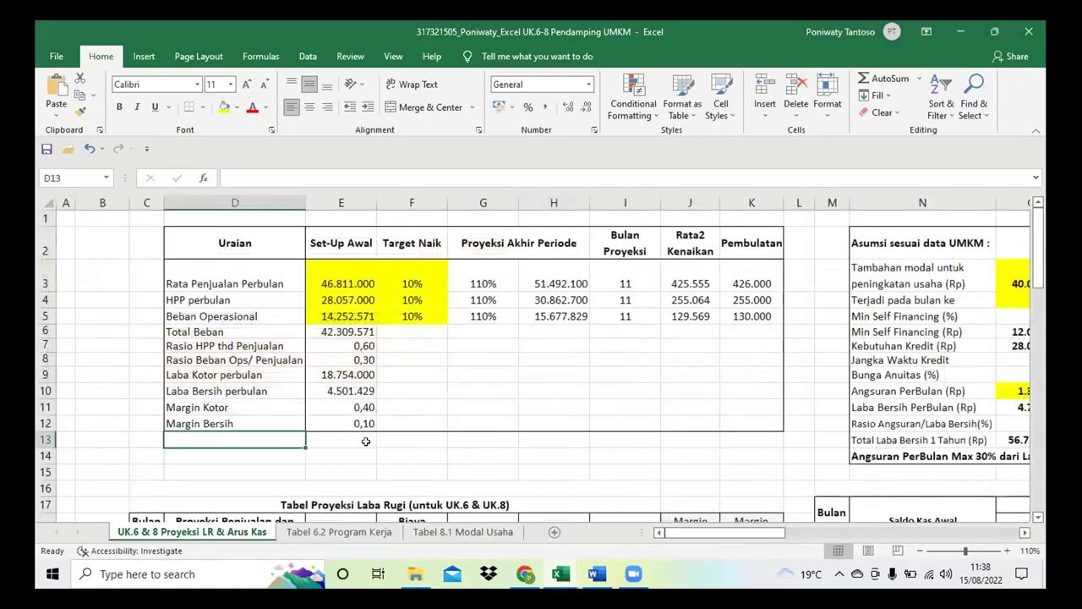
{"action": "scroll", "coordinate": [608, 391], "scroll_direction": "right", "scroll_amount": 5}
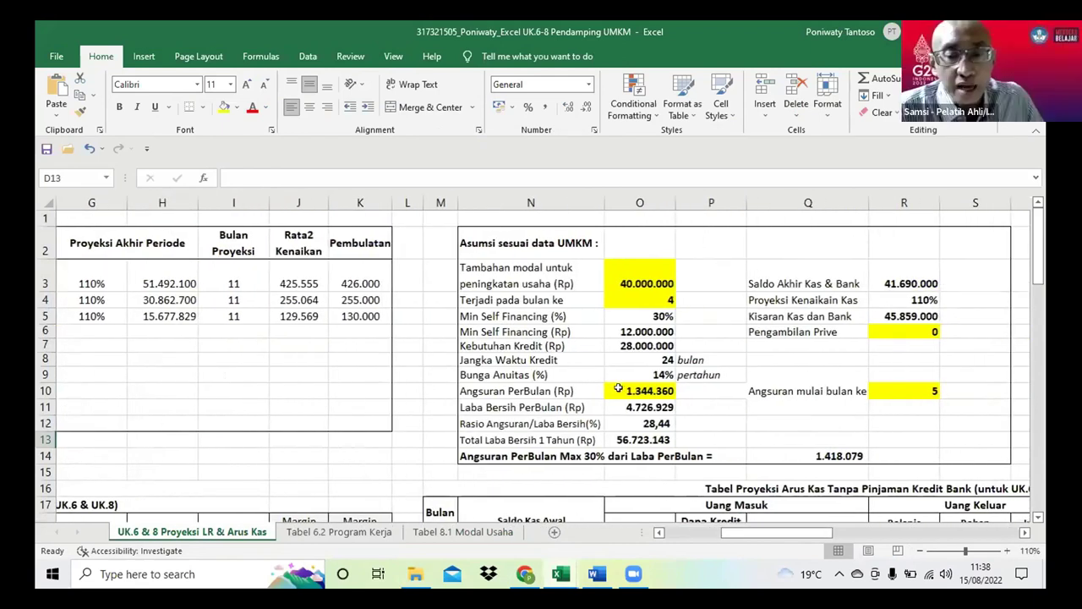
{"action": "left_click", "coordinate": [619, 391]}
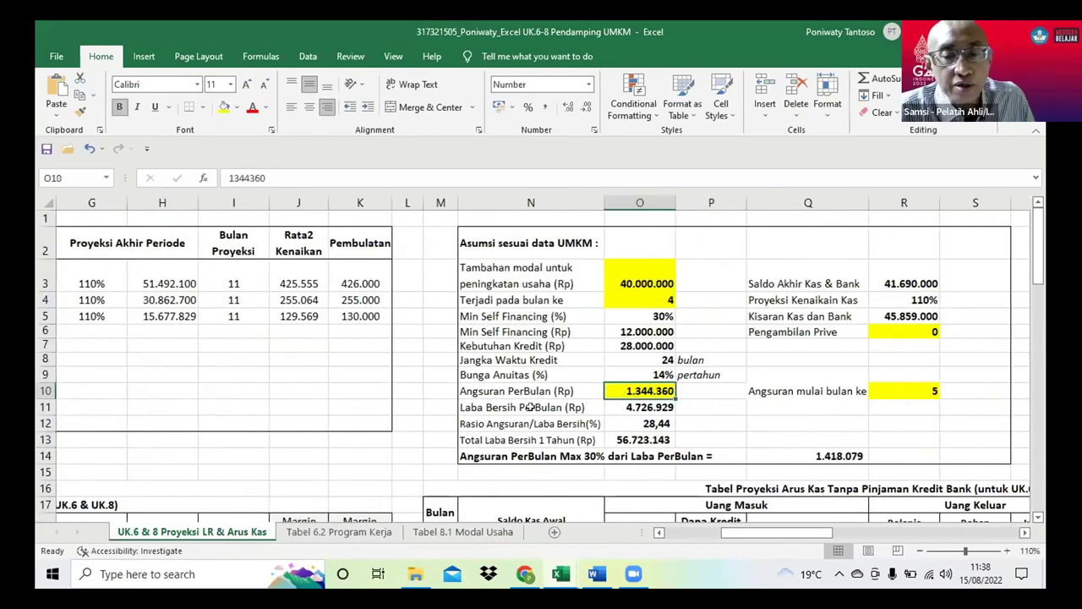
{"action": "left_click", "coordinate": [618, 345]}
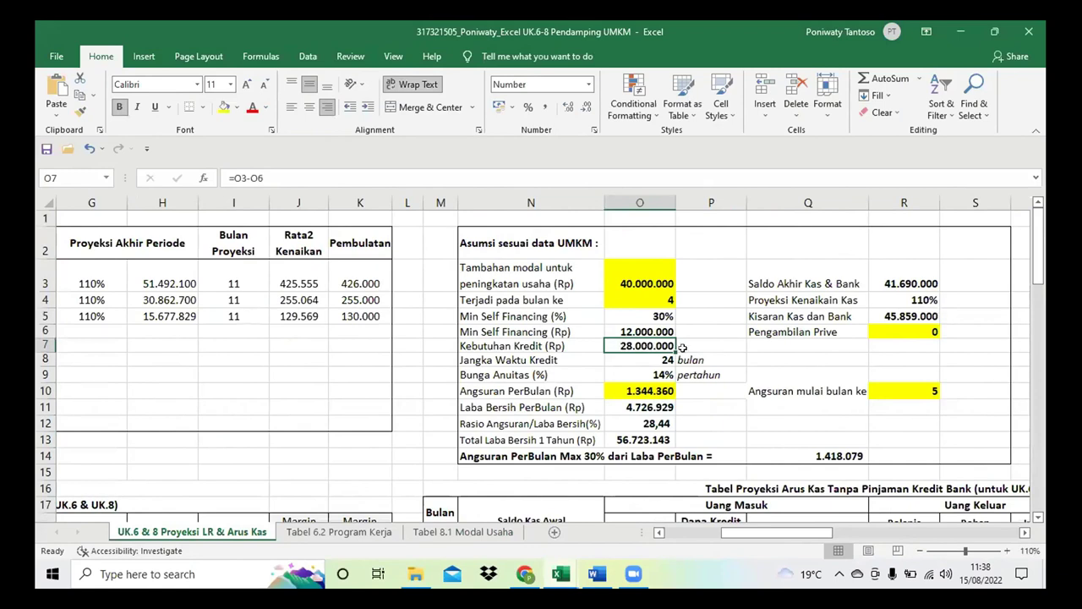
{"action": "key", "text": "ctrl+c"}
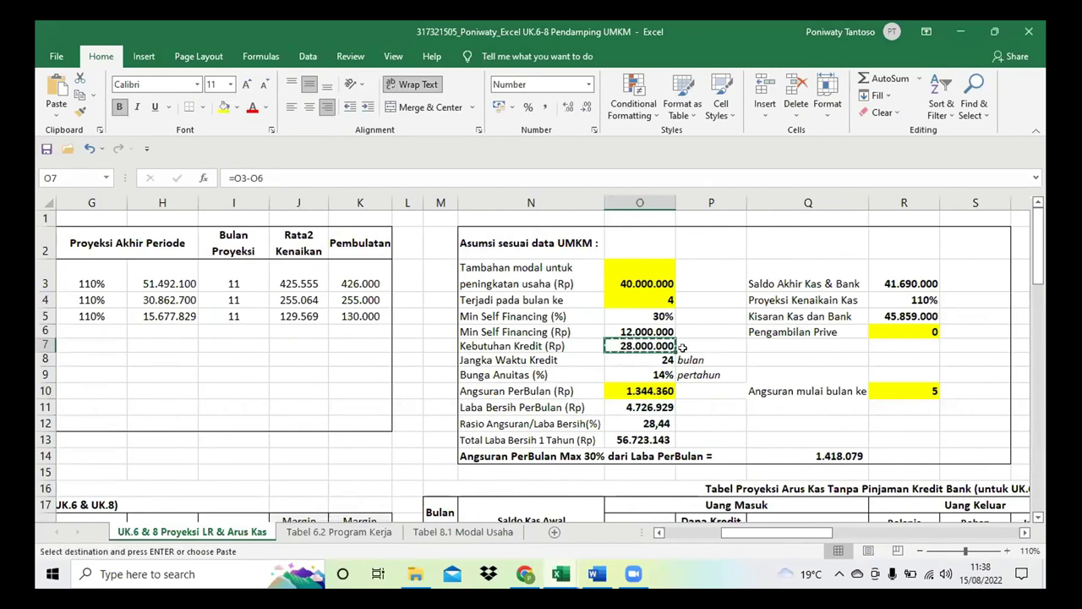
{"action": "left_click", "coordinate": [467, 533]}
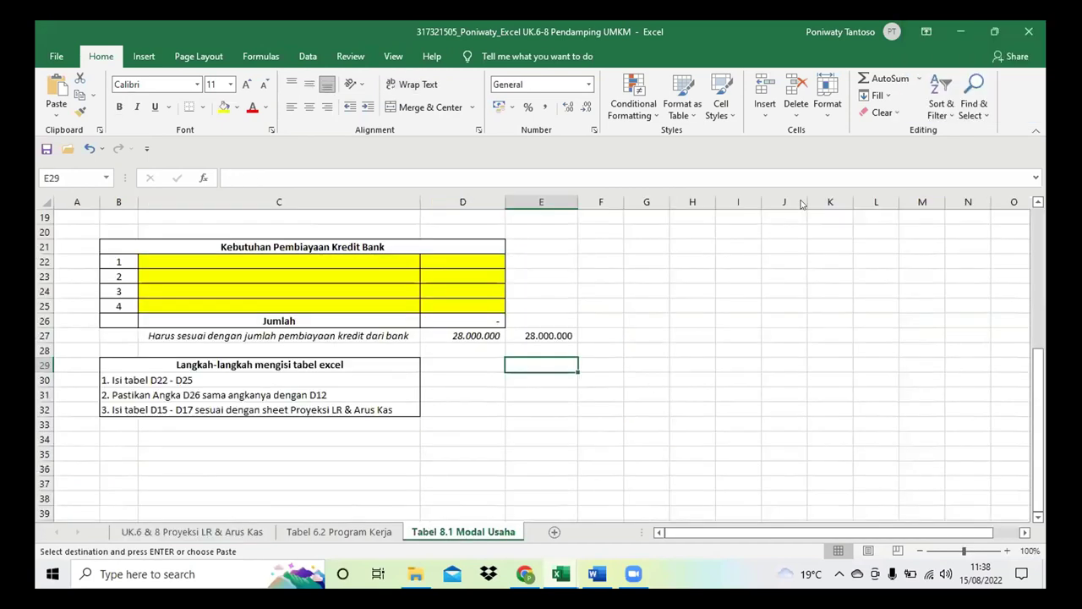
Switch to the open Chrome browser window
{"action": "key", "text": "alt+Tab"}
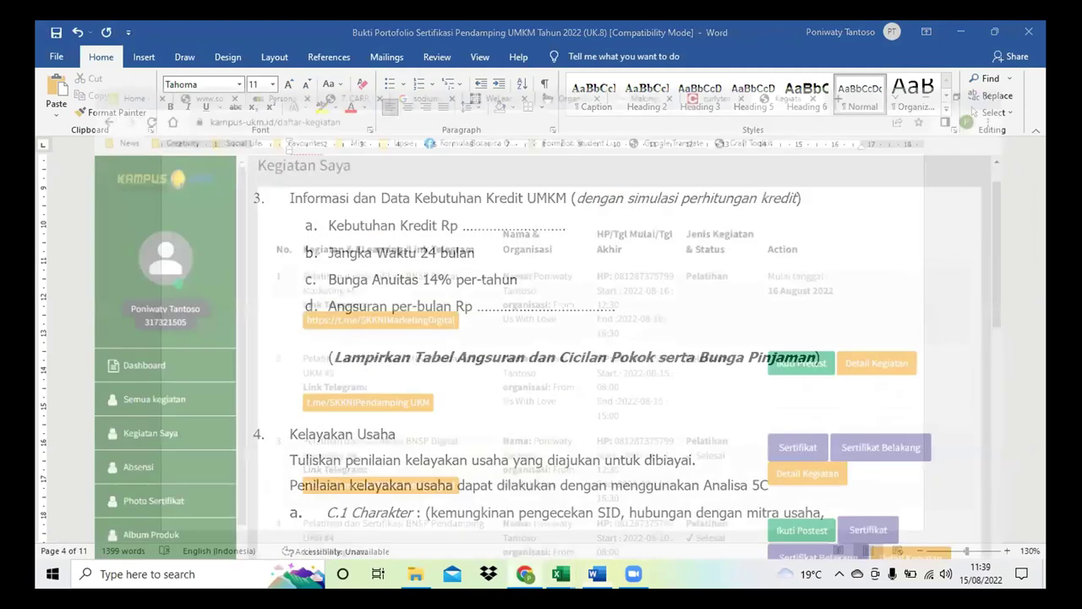
{"action": "right_click", "coordinate": [525, 574]}
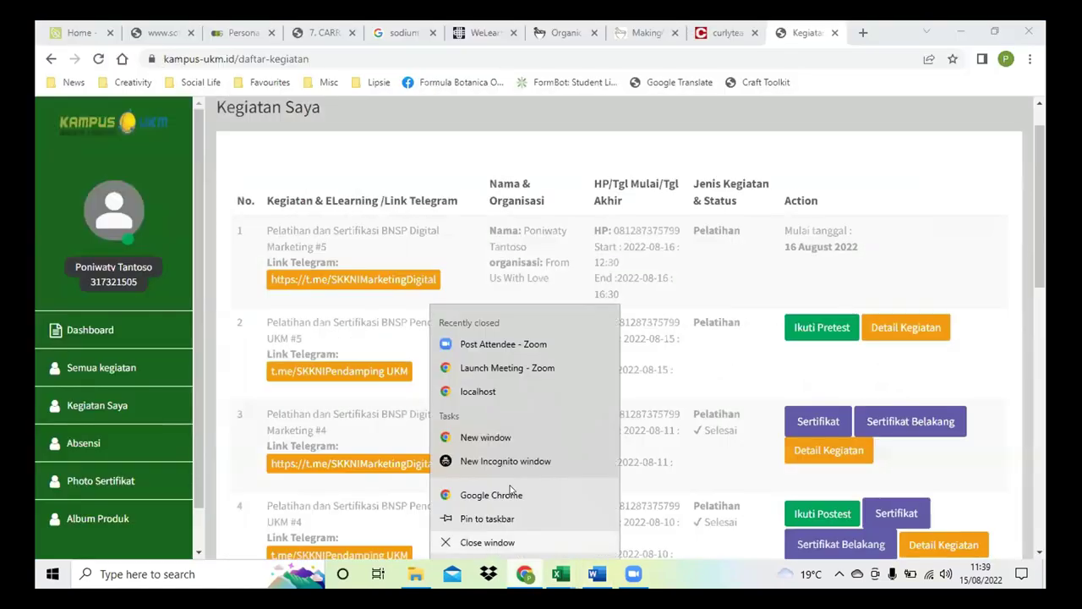
{"action": "left_click", "coordinate": [478, 493]}
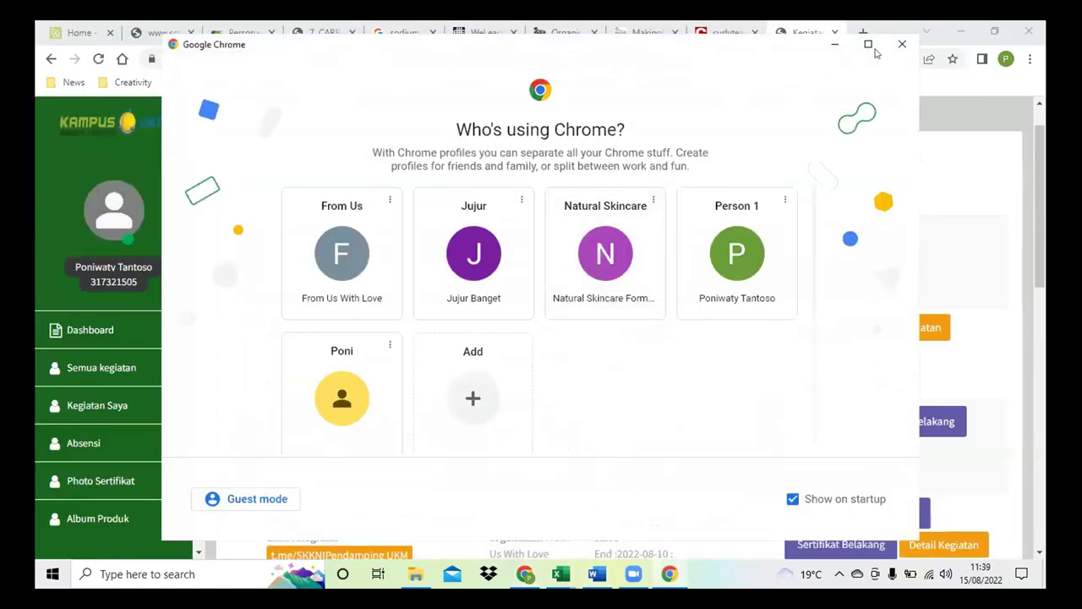
{"action": "left_click", "coordinate": [901, 45]}
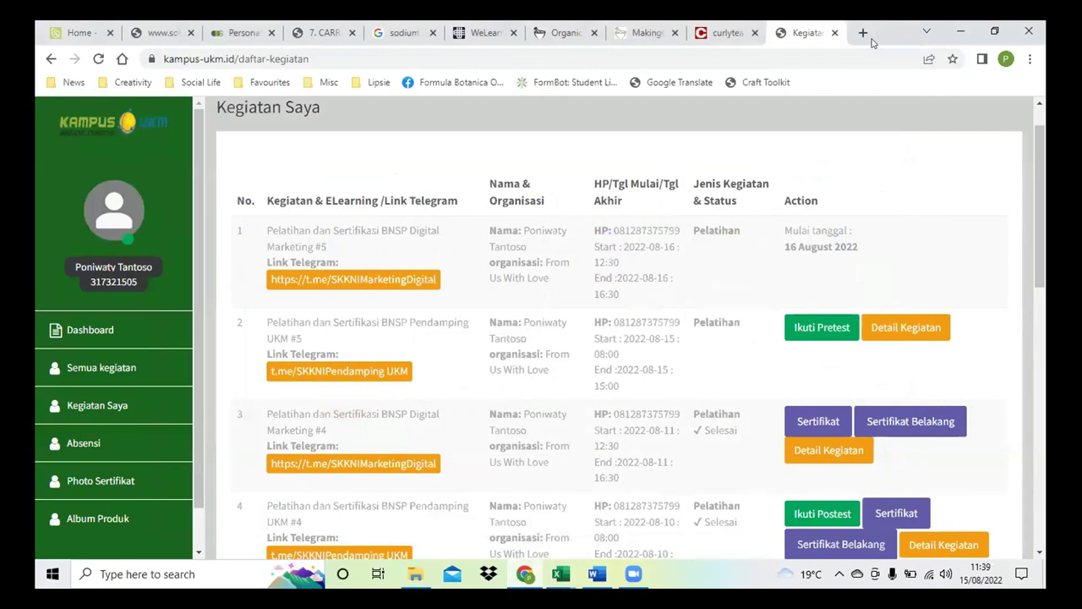
Search Google for "kredit anuitas" in a new browser tab and open the Simulasi Kredit Bunga Anuitas page on simulasikredit.com
{"action": "key", "text": "ctrl+t"}
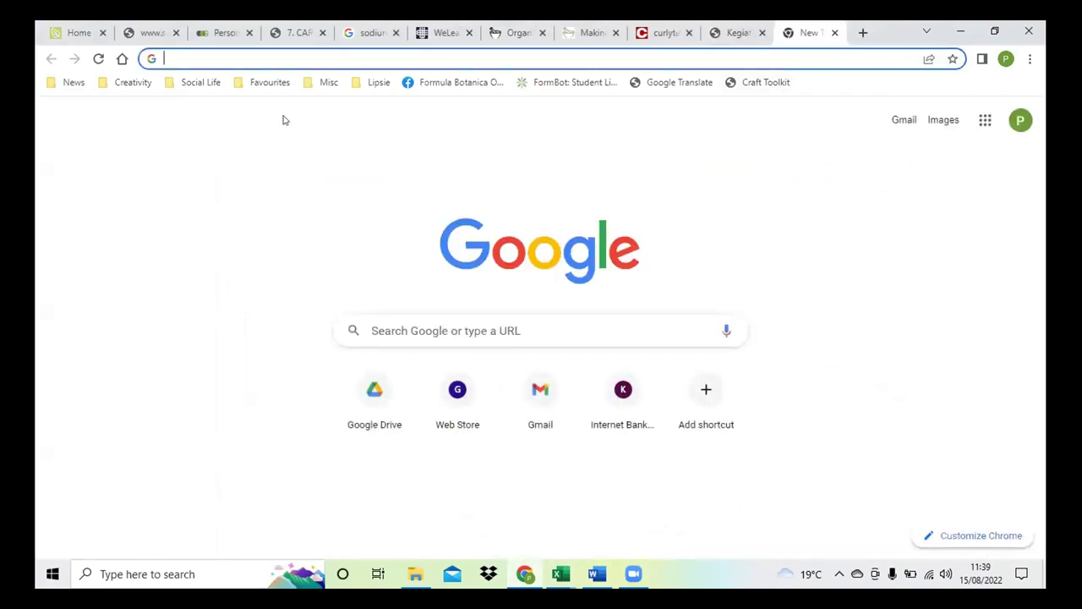
{"action": "type", "text": "ker"}
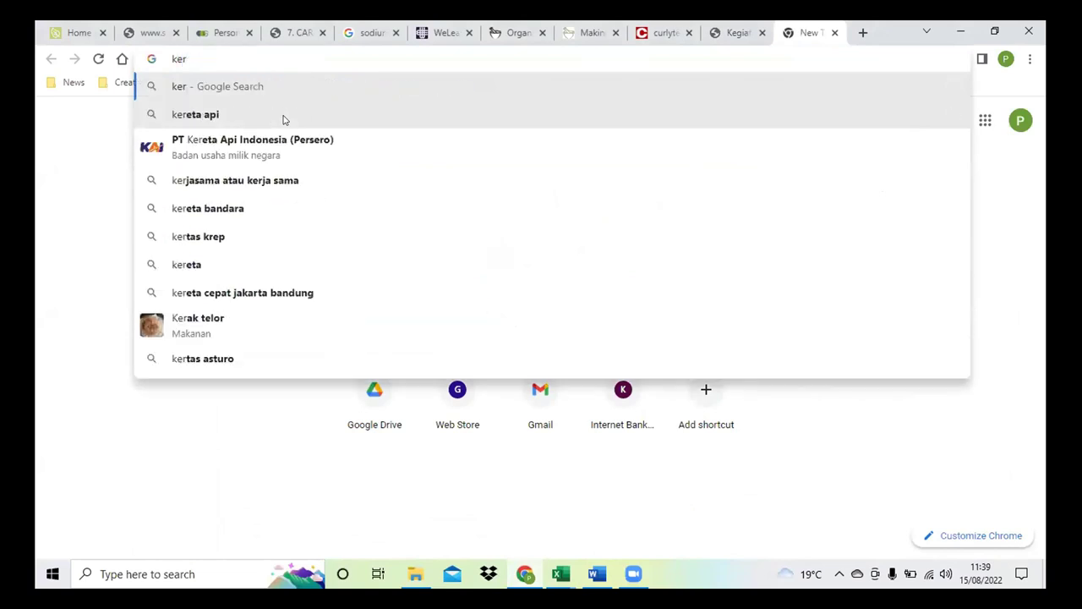
{"action": "key", "text": "BackSpace"}
{"action": "key", "text": "BackSpace"}
{"action": "type", "text": "redit na"}
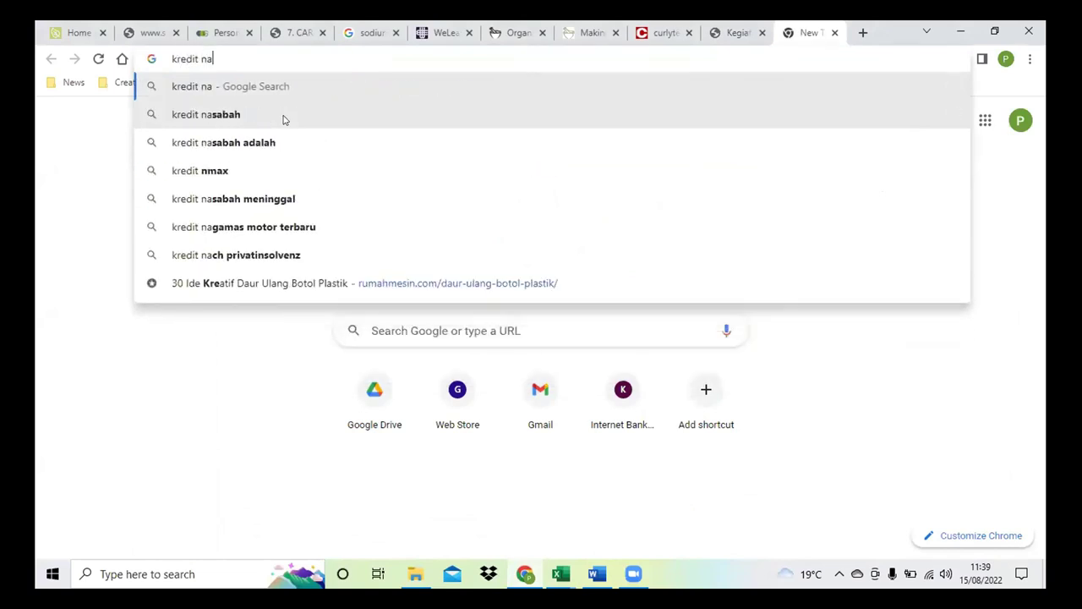
{"action": "key", "text": "BackSpace"}
{"action": "key", "text": "BackSpace"}
{"action": "type", "text": "anuit"}
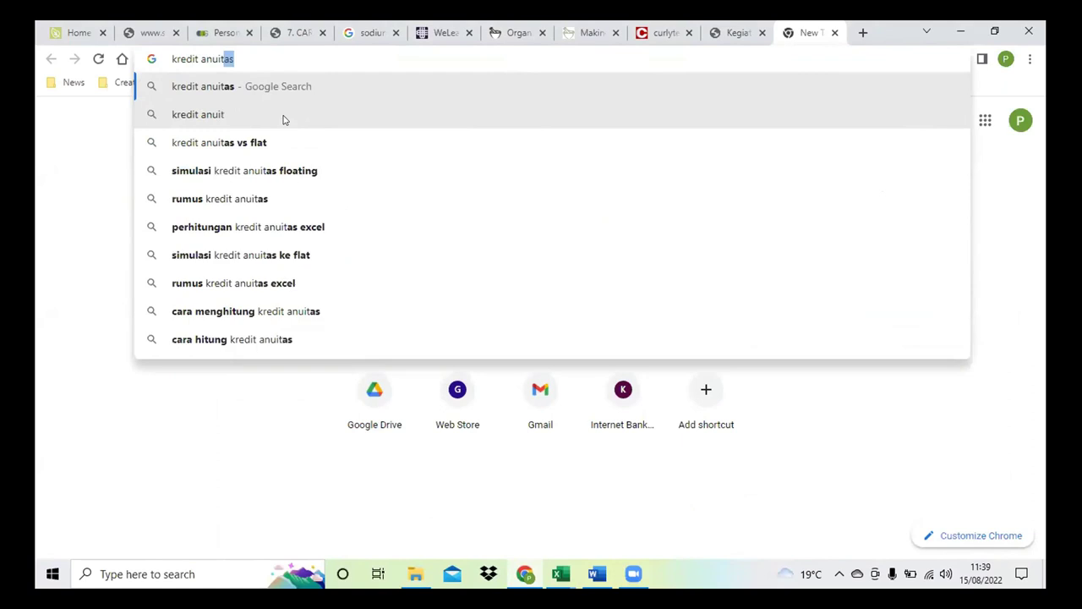
{"action": "key", "text": "Return"}
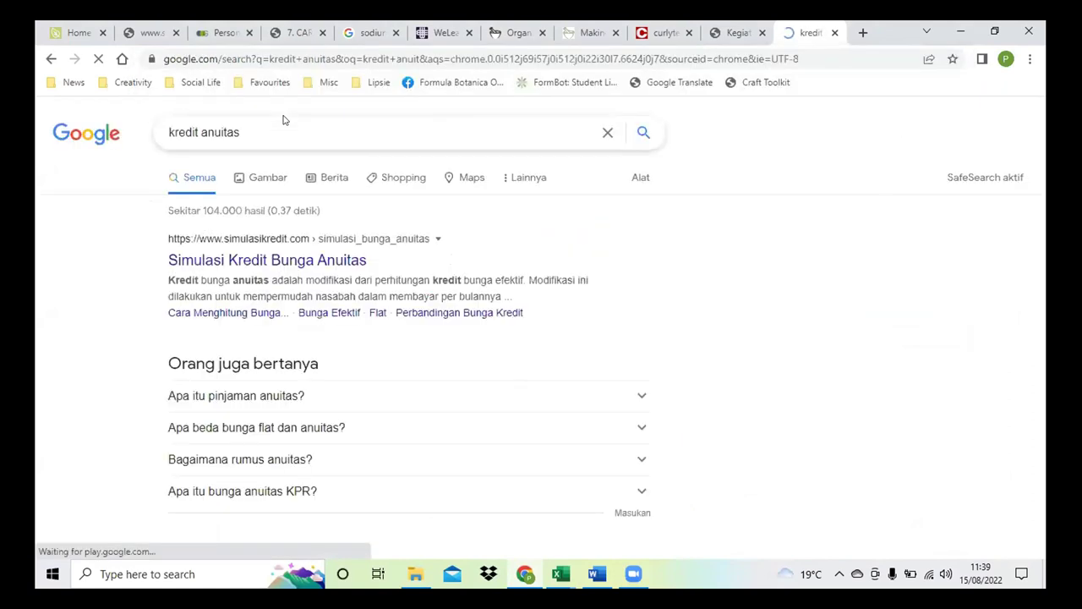
{"action": "left_click", "coordinate": [235, 260]}
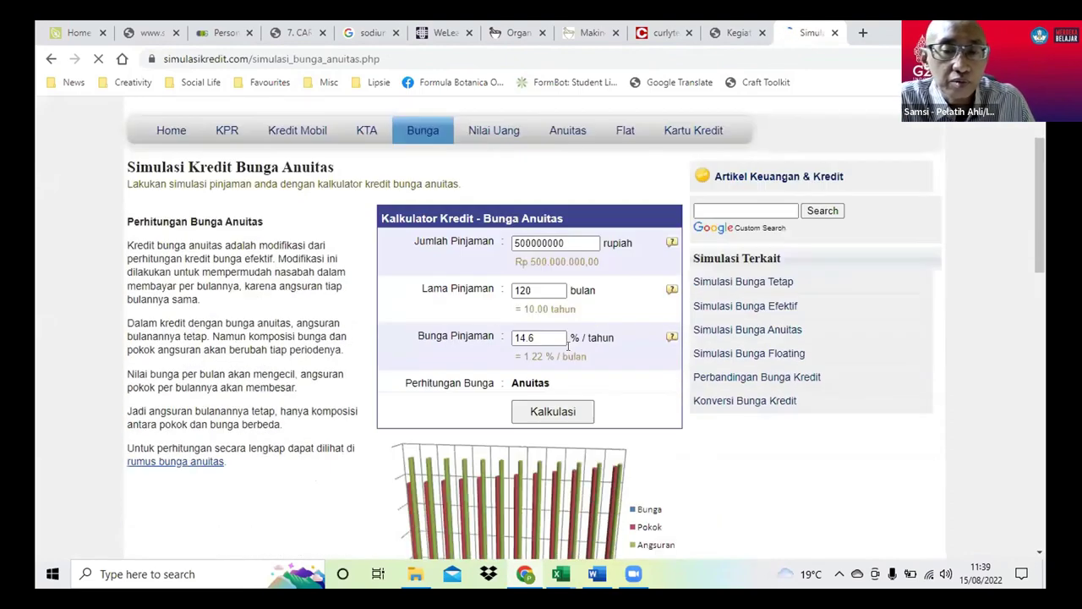
Fill in the annuity credit calculator with a loan amount of 28.000.000 rupiah, a term of 24 months and 14% interest per year
{"action": "scroll", "coordinate": [592, 254], "scroll_direction": "down", "scroll_amount": 2}
{"action": "double_click", "coordinate": [569, 205]}
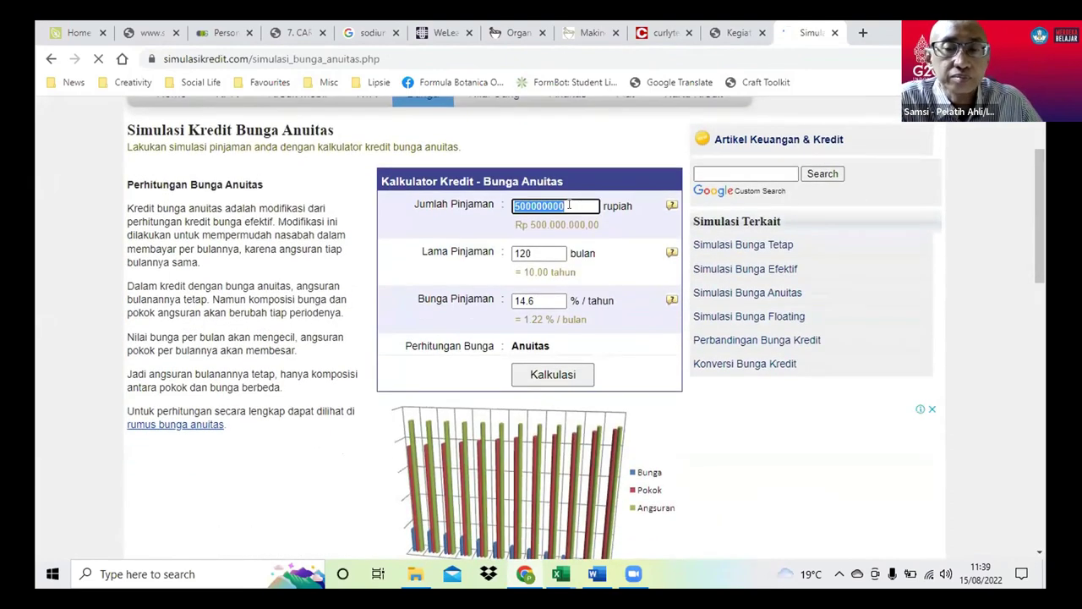
{"action": "type", "text": "28.000.000"}
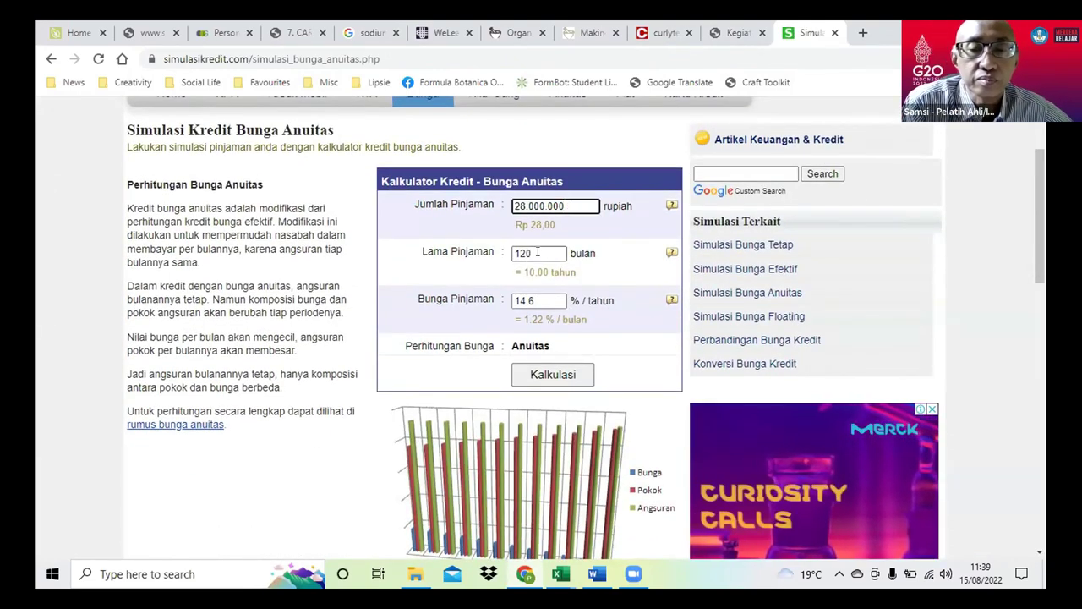
{"action": "double_click", "coordinate": [537, 252]}
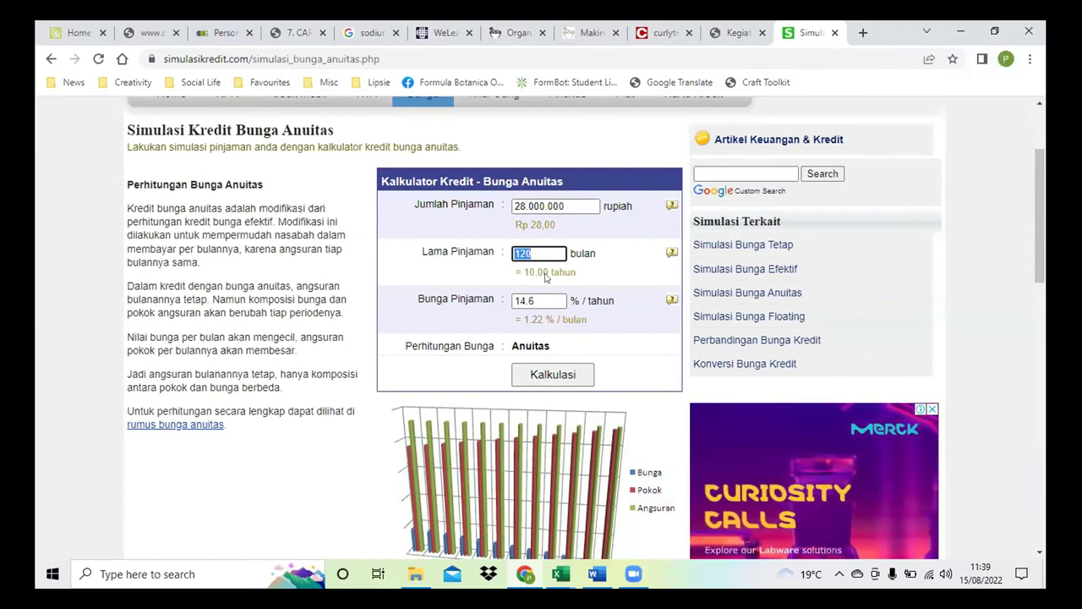
{"action": "type", "text": "3"}
{"action": "key", "text": "BackSpace"}
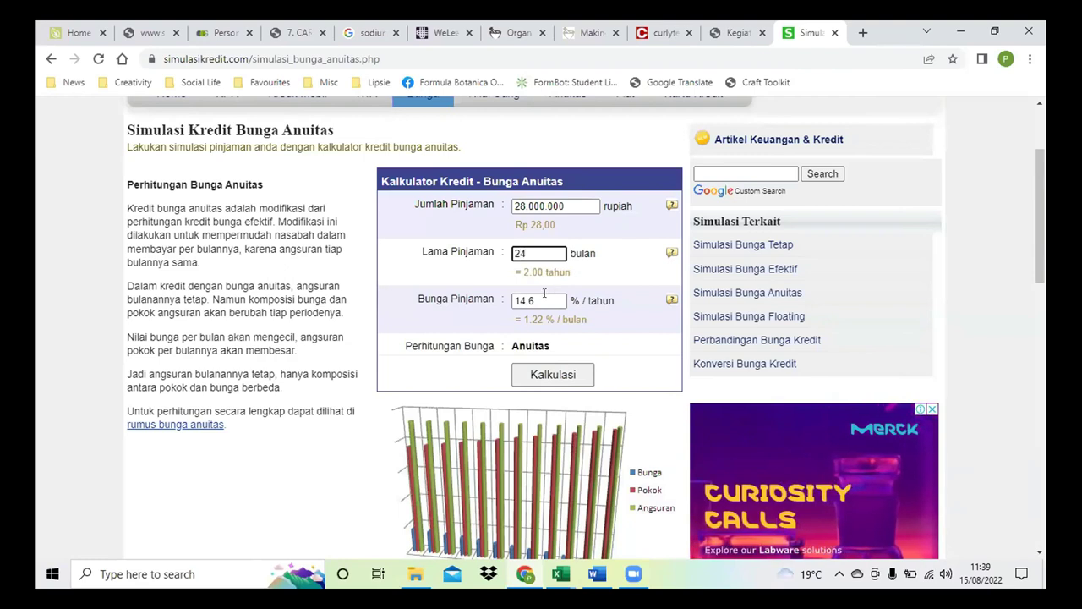
{"action": "left_click", "coordinate": [543, 300]}
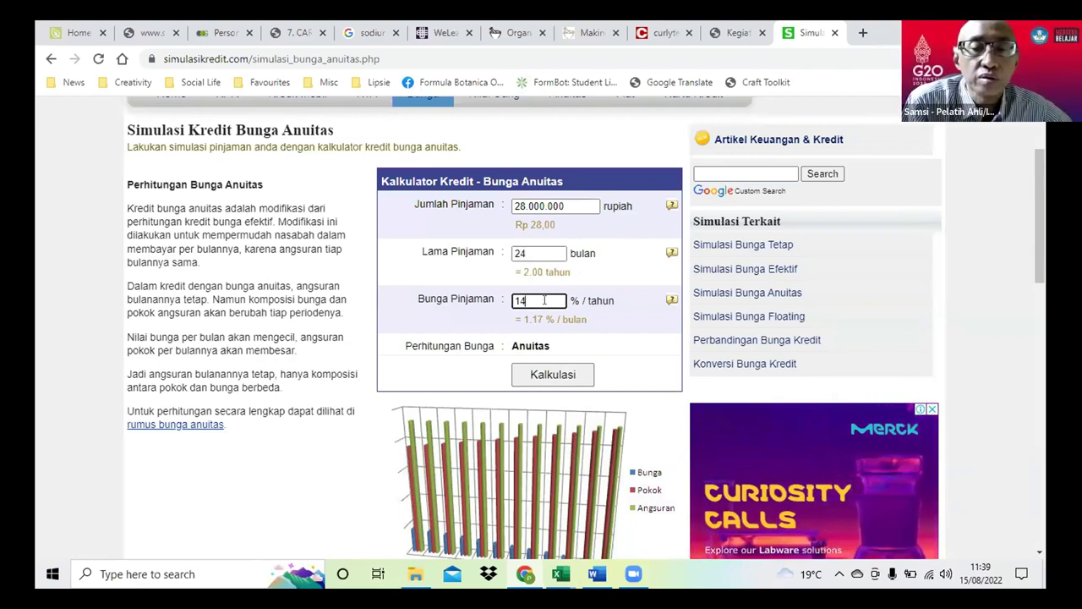
Try to calculate the annuity loan simulation with the loan amount written as 28.000.000
{"action": "left_click", "coordinate": [548, 373]}
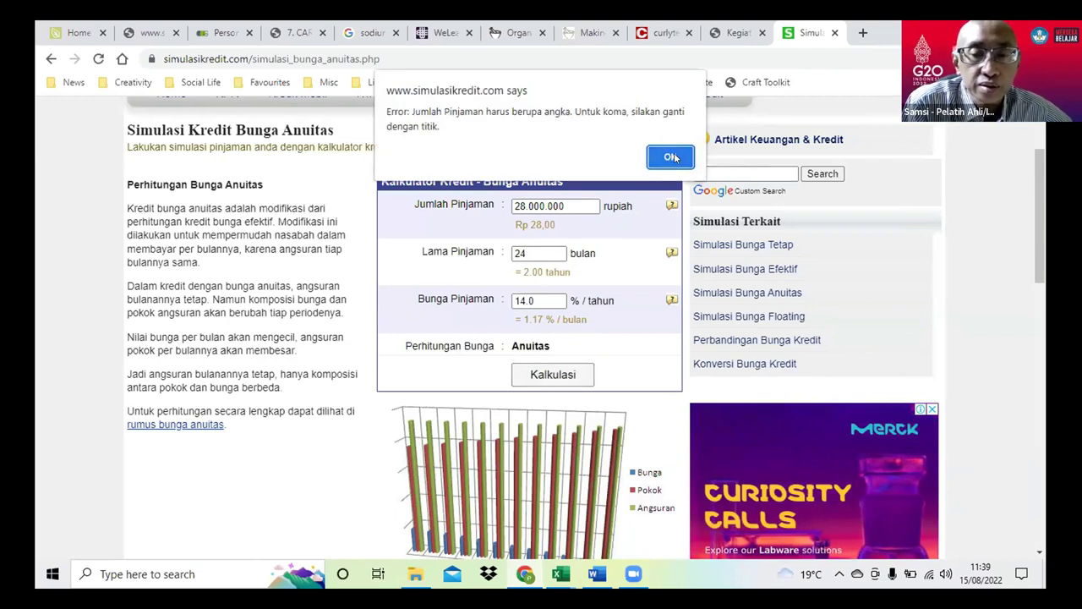
{"action": "left_click", "coordinate": [673, 157]}
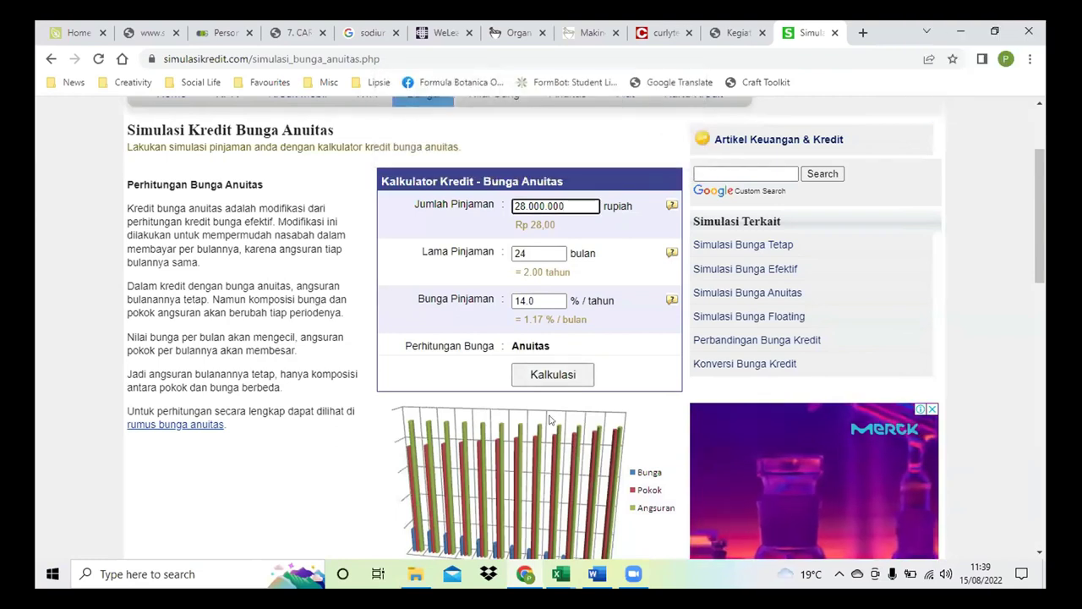
{"action": "left_click", "coordinate": [545, 378]}
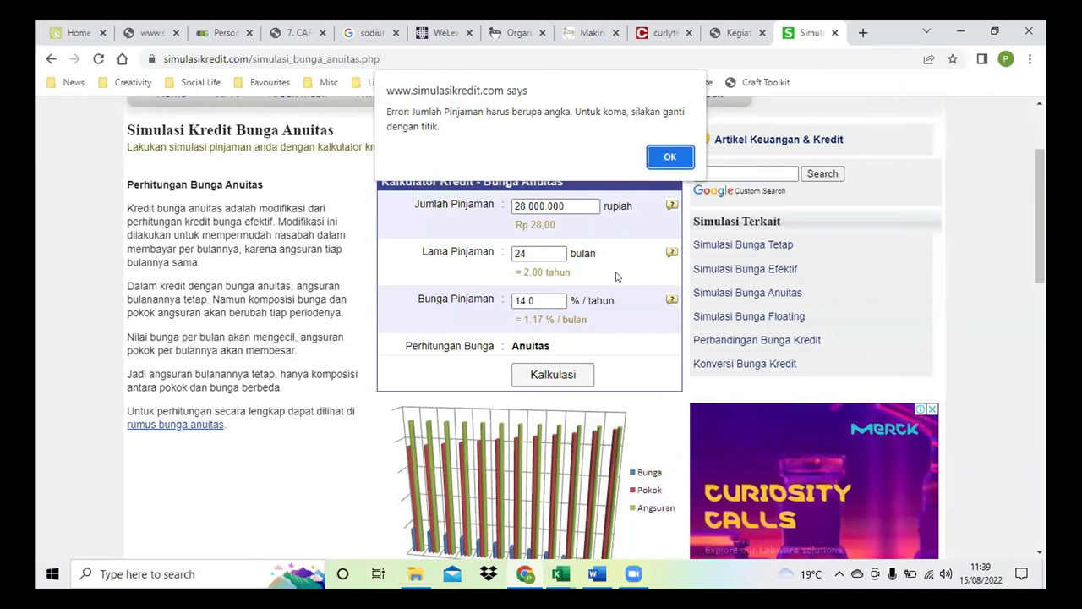
{"action": "left_click", "coordinate": [662, 159]}
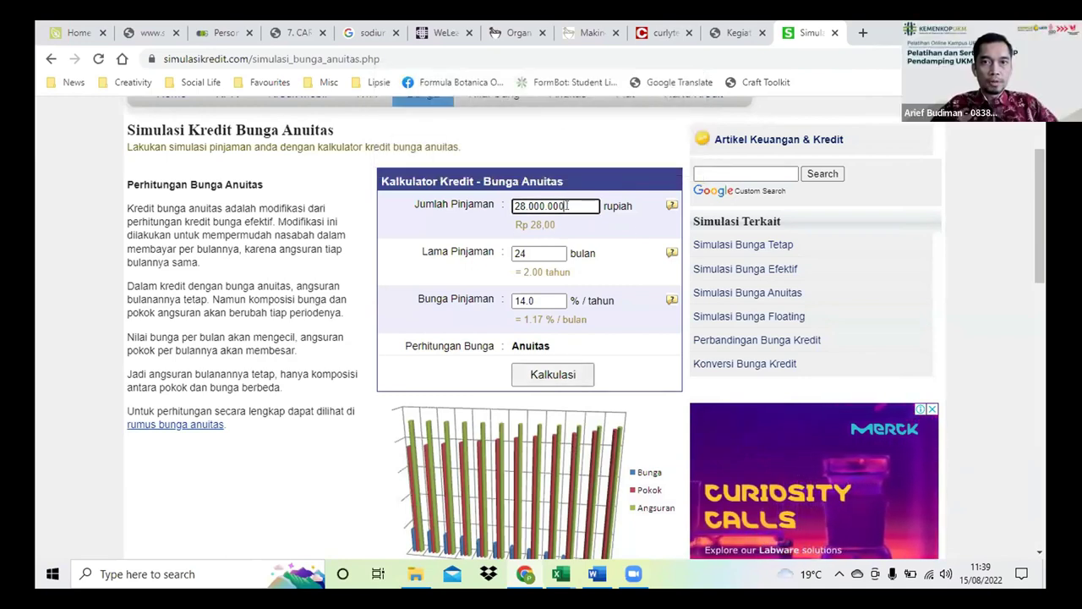
Rewrite the loan amount as 28000000 without separators and recalculate the annuity loan simulation
{"action": "key", "text": "Left"}
{"action": "key", "text": "Left"}
{"action": "key", "text": "Left"}
{"action": "key", "text": "BackSpace"}
{"action": "key", "text": "Left"}
{"action": "key", "text": "Left"}
{"action": "key", "text": "Left"}
{"action": "key", "text": "BackSpace"}
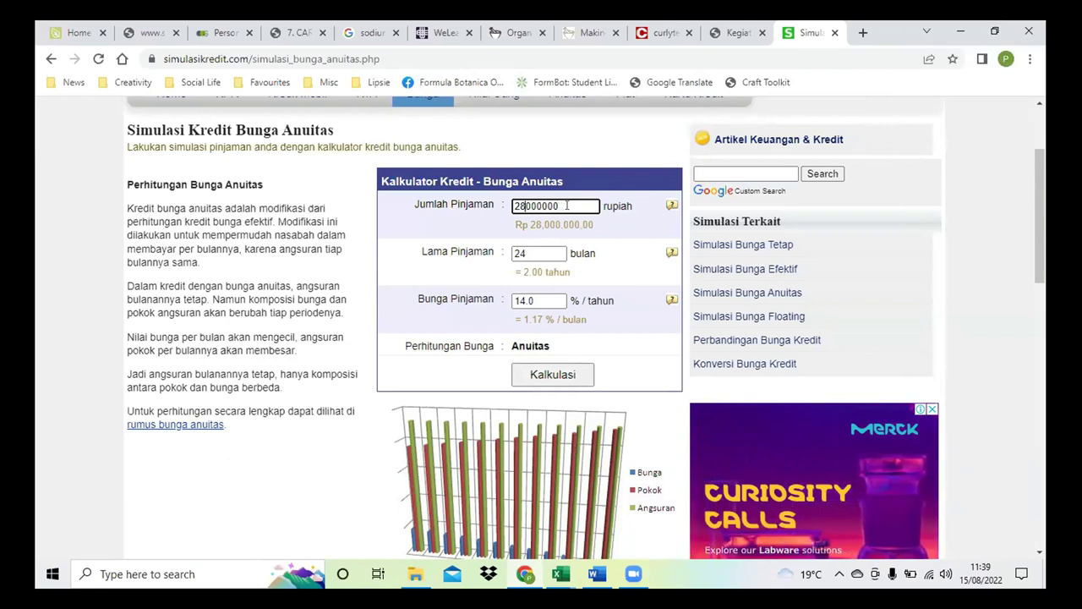
{"action": "left_click", "coordinate": [542, 376]}
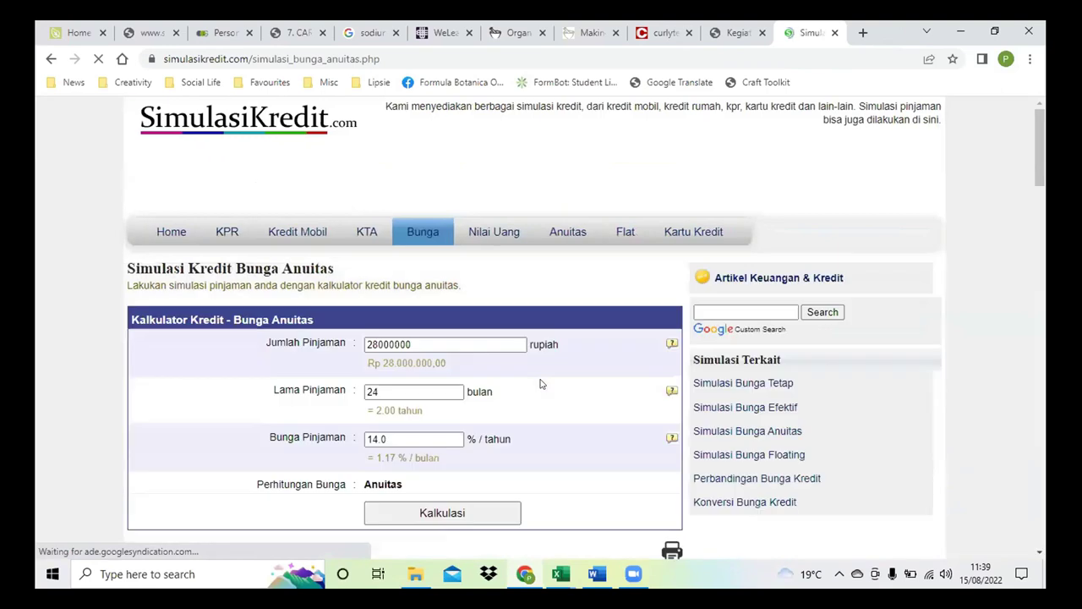
{"action": "scroll", "coordinate": [541, 384], "scroll_direction": "down", "scroll_amount": 5}
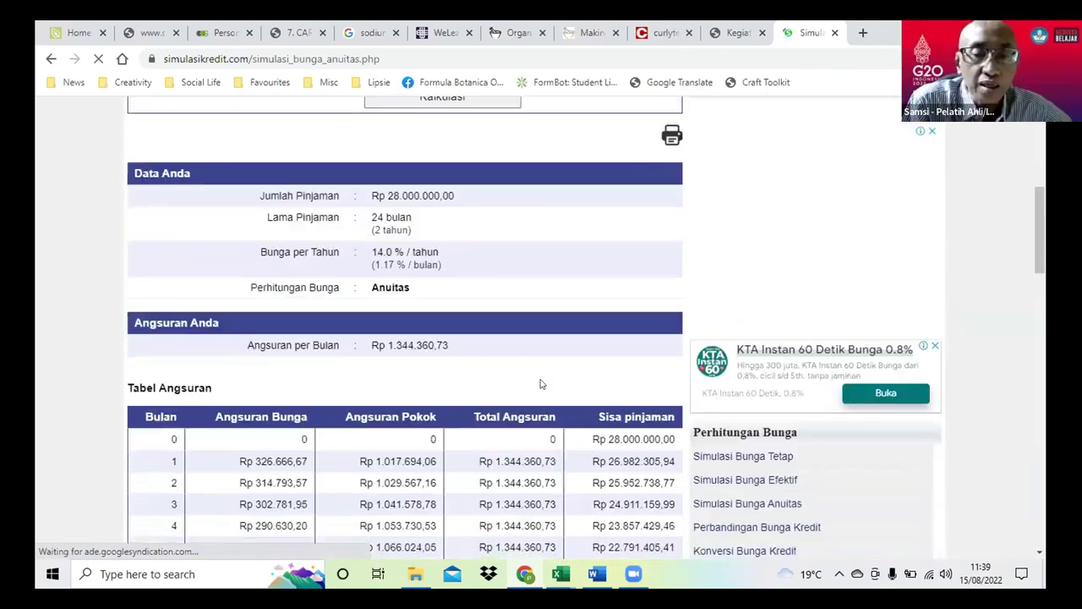
{"action": "scroll", "coordinate": [543, 383], "scroll_direction": "down", "scroll_amount": 3}
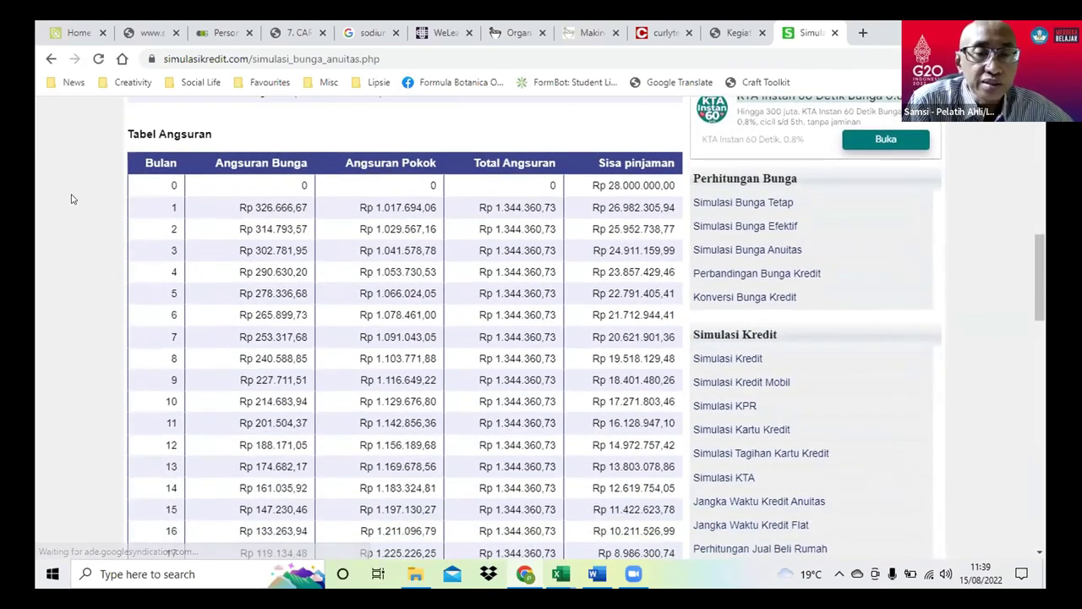
{"action": "left_click_drag", "start_coordinate": [137, 161], "coordinate": [624, 443]}
{"action": "scroll", "coordinate": [624, 443], "scroll_direction": "down", "scroll_amount": 1}
{"action": "scroll", "coordinate": [624, 443], "scroll_direction": "down", "scroll_amount": 3}
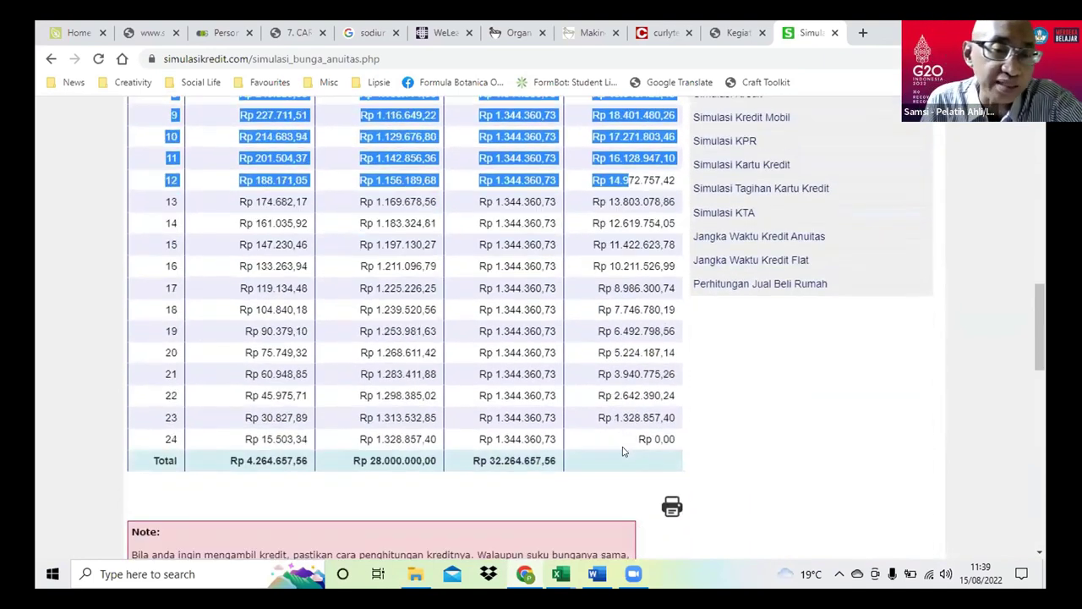
{"action": "scroll", "coordinate": [616, 435], "scroll_direction": "up", "scroll_amount": 4}
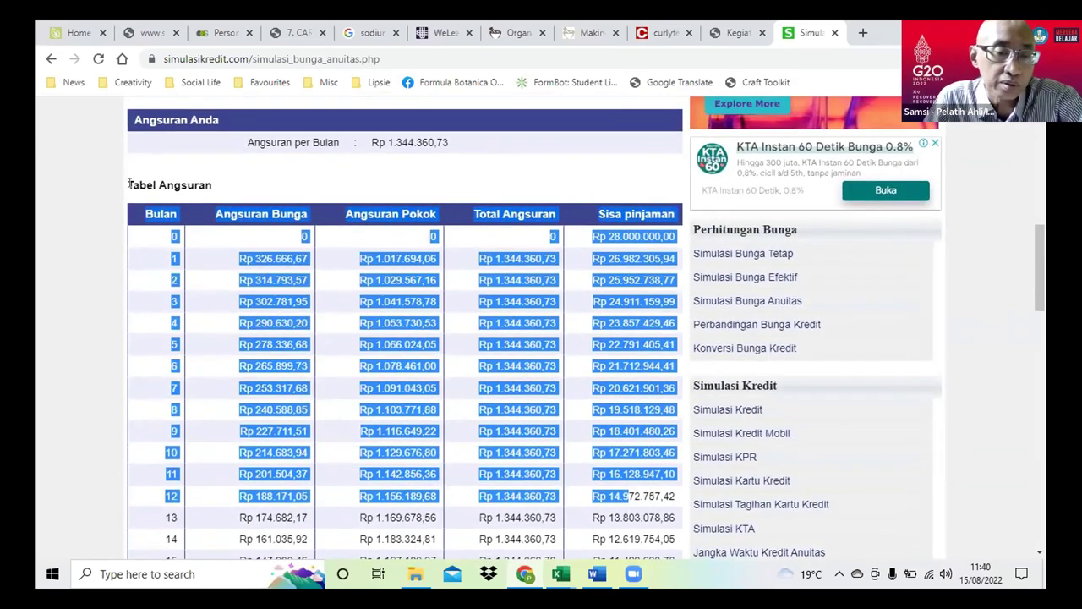
{"action": "left_click", "coordinate": [127, 182]}
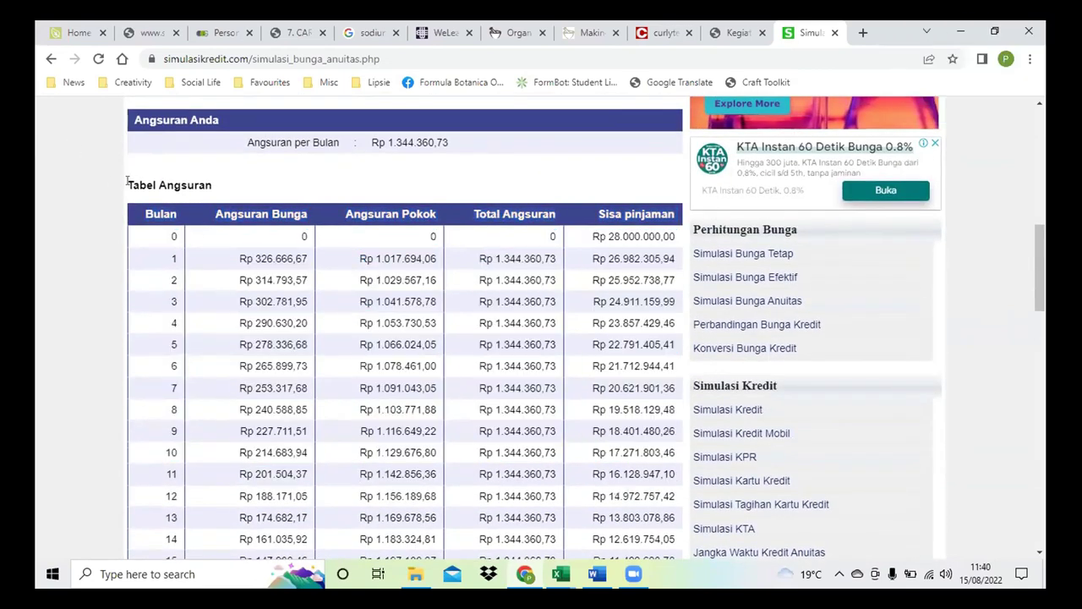
{"action": "left_click_drag", "start_coordinate": [396, 196], "coordinate": [531, 277]}
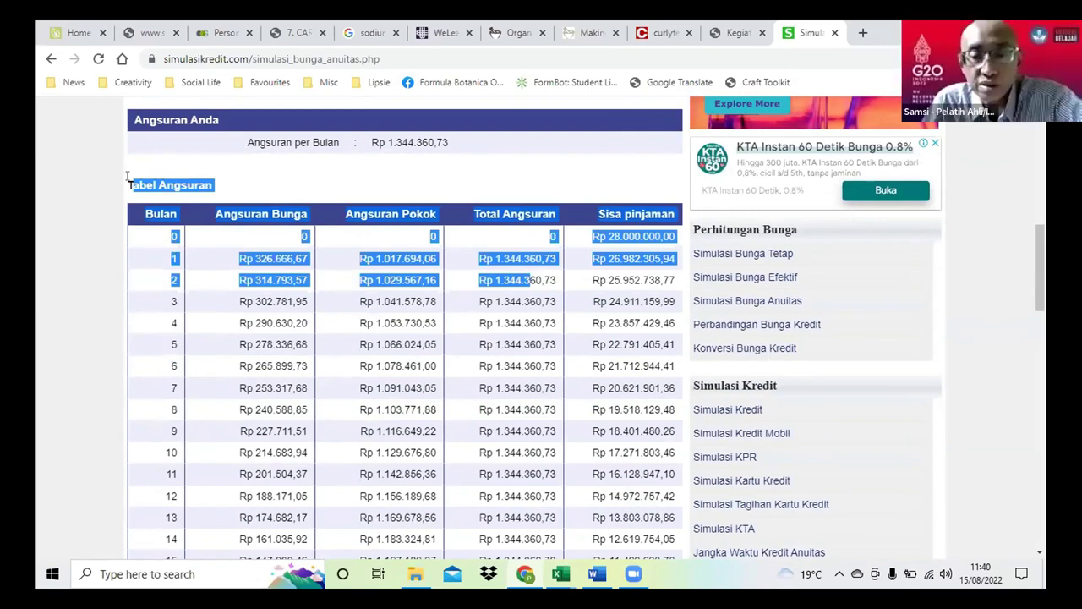
{"action": "left_click", "coordinate": [127, 177]}
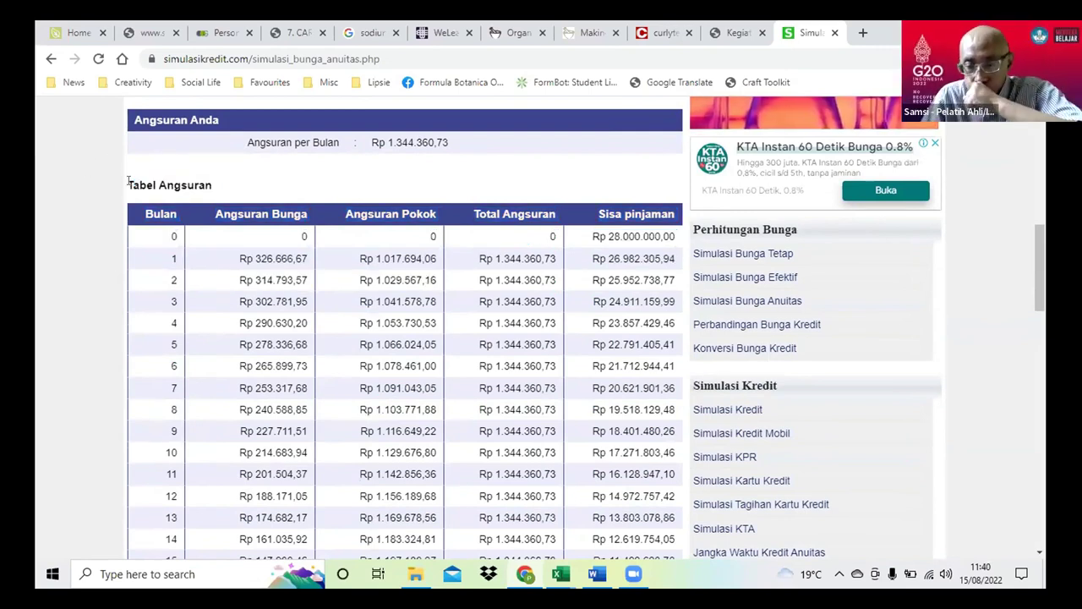
Copy the whole Tabel Angsuran from the calculator page, from its heading to the Total row
{"action": "left_click_drag", "start_coordinate": [126, 182], "coordinate": [667, 386]}
{"action": "scroll", "coordinate": [568, 439], "scroll_direction": "down", "scroll_amount": 2}
{"action": "scroll", "coordinate": [568, 439], "scroll_direction": "down", "scroll_amount": 3}
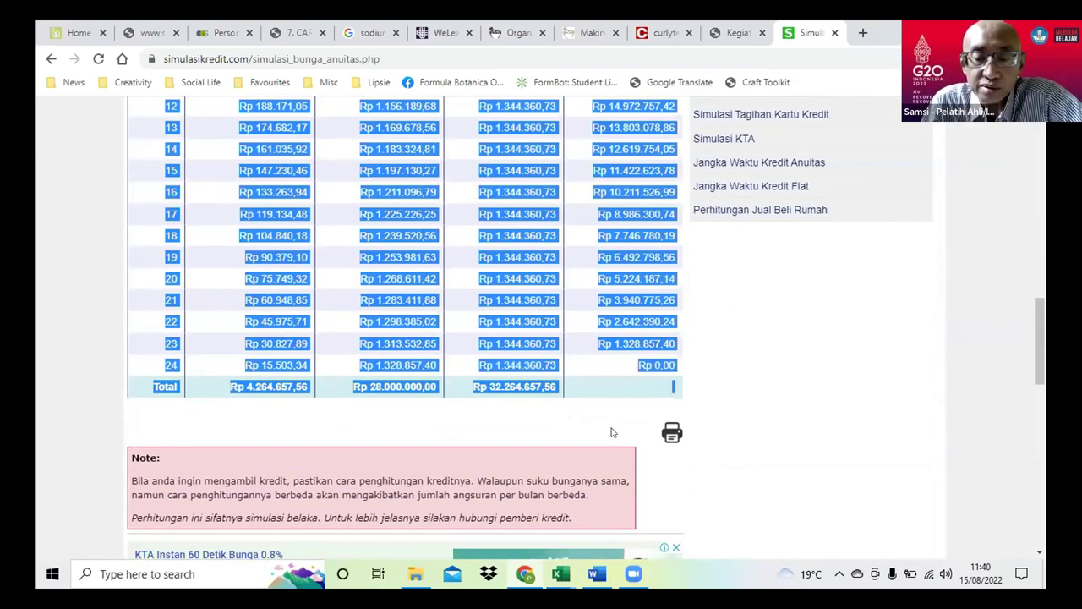
{"action": "left_click", "coordinate": [559, 575]}
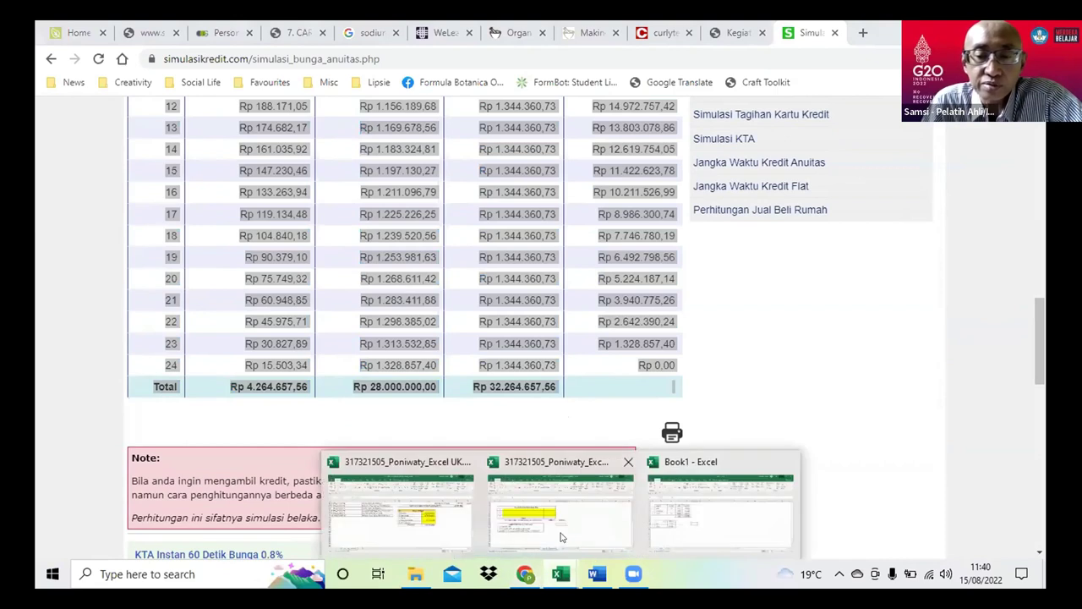
{"action": "left_click", "coordinate": [560, 535]}
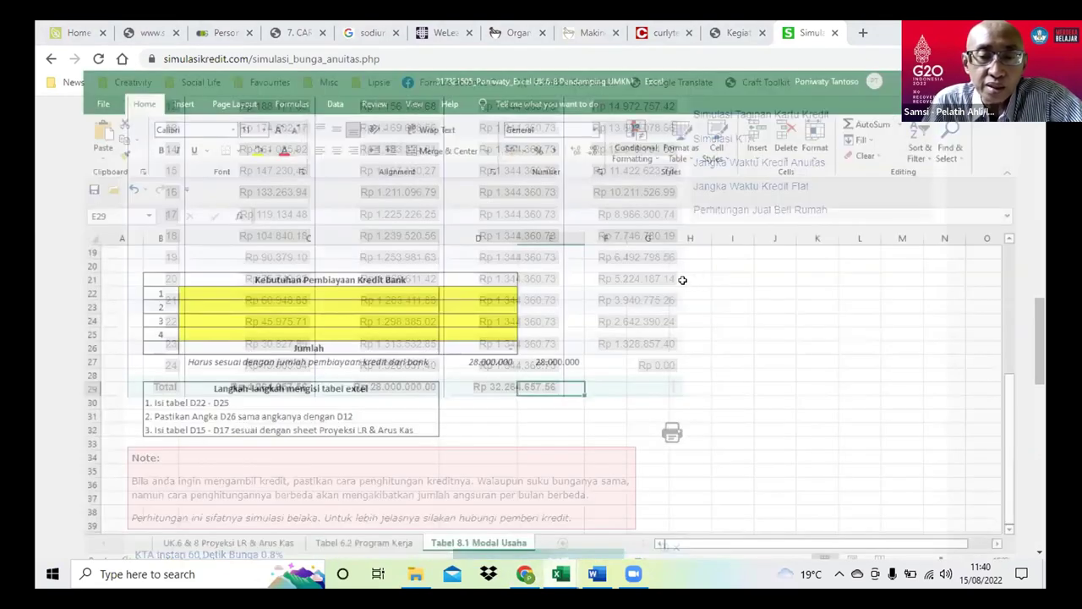
{"action": "scroll", "coordinate": [670, 263], "scroll_direction": "up", "scroll_amount": 1}
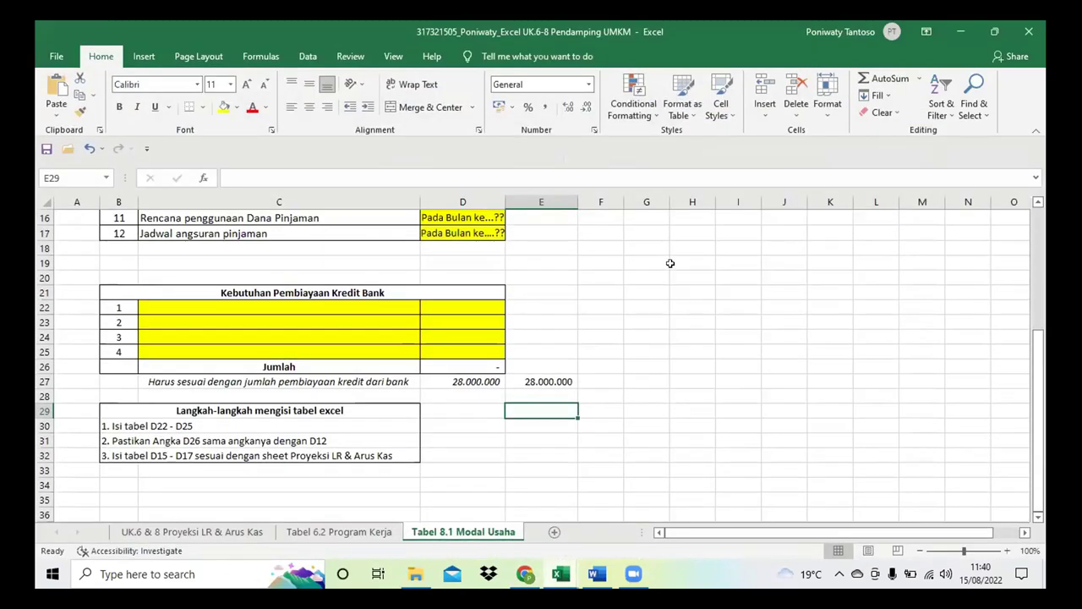
Switch to the UK.8 Word document, paste the instalment table under the "Lampirkan Tabel Angsuran" note and AutoFit it to the window
{"action": "left_click", "coordinate": [596, 575]}
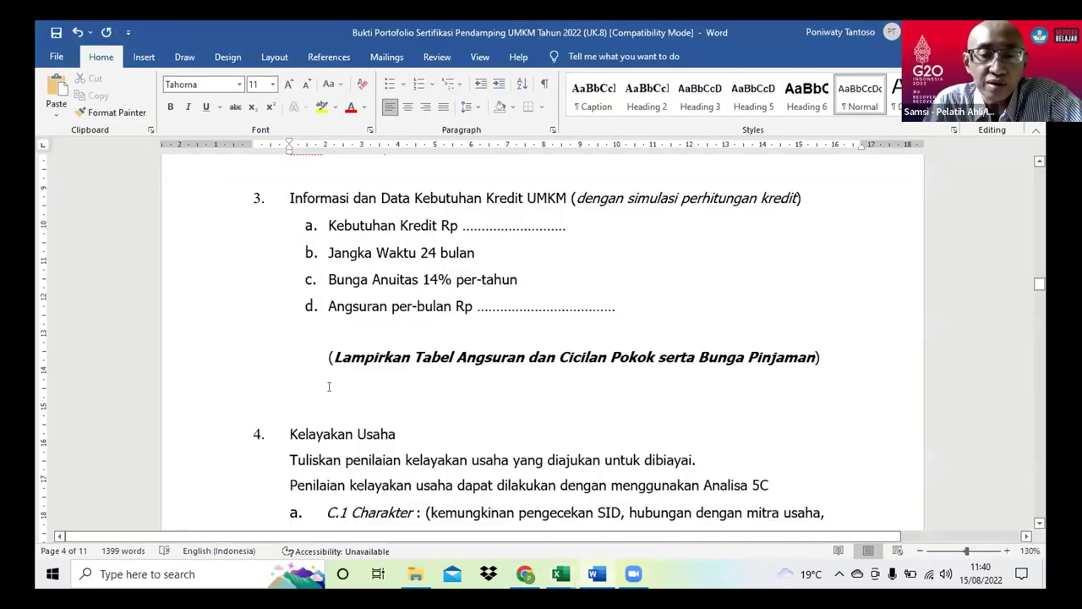
{"action": "key", "text": "ctrl+v"}
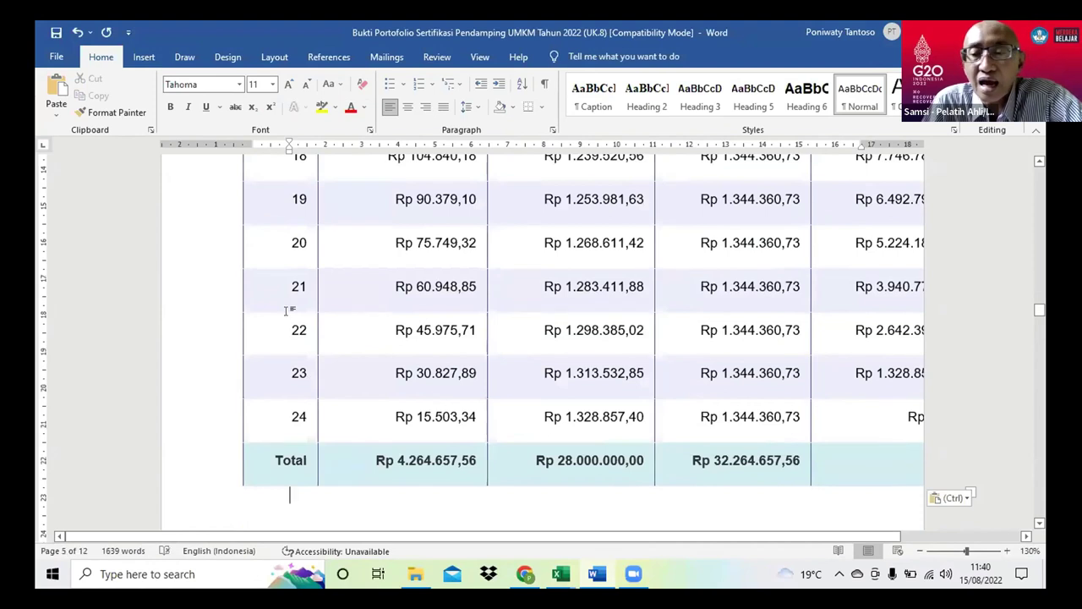
{"action": "scroll", "coordinate": [288, 310], "scroll_direction": "up", "scroll_amount": 10}
{"action": "scroll", "coordinate": [284, 309], "scroll_direction": "up", "scroll_amount": 10}
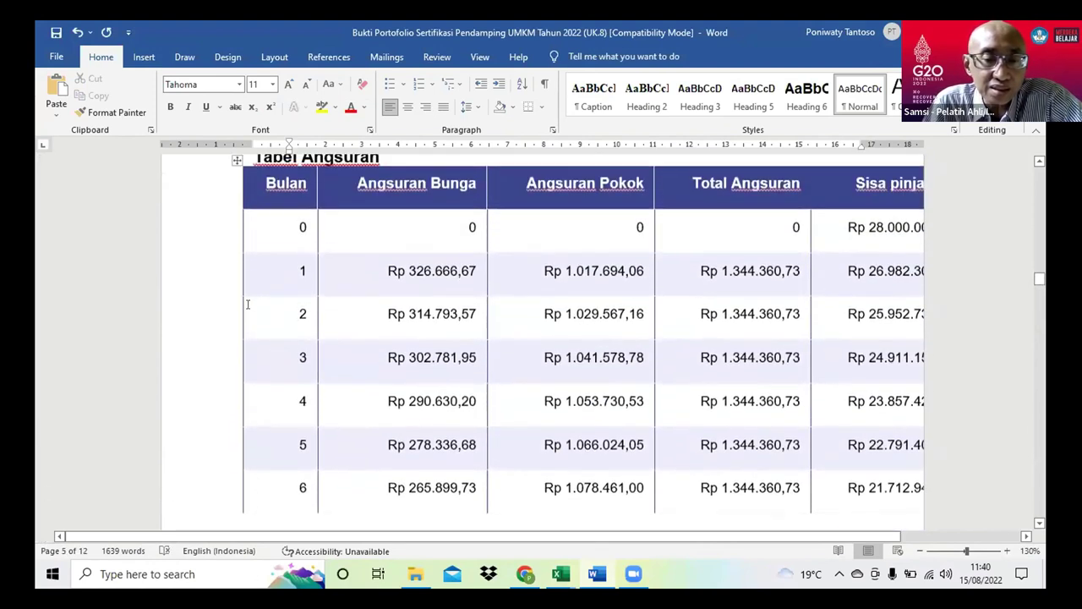
{"action": "scroll", "coordinate": [248, 304], "scroll_direction": "up", "scroll_amount": 3}
{"action": "left_click", "coordinate": [236, 312]}
{"action": "right_click", "coordinate": [237, 312]}
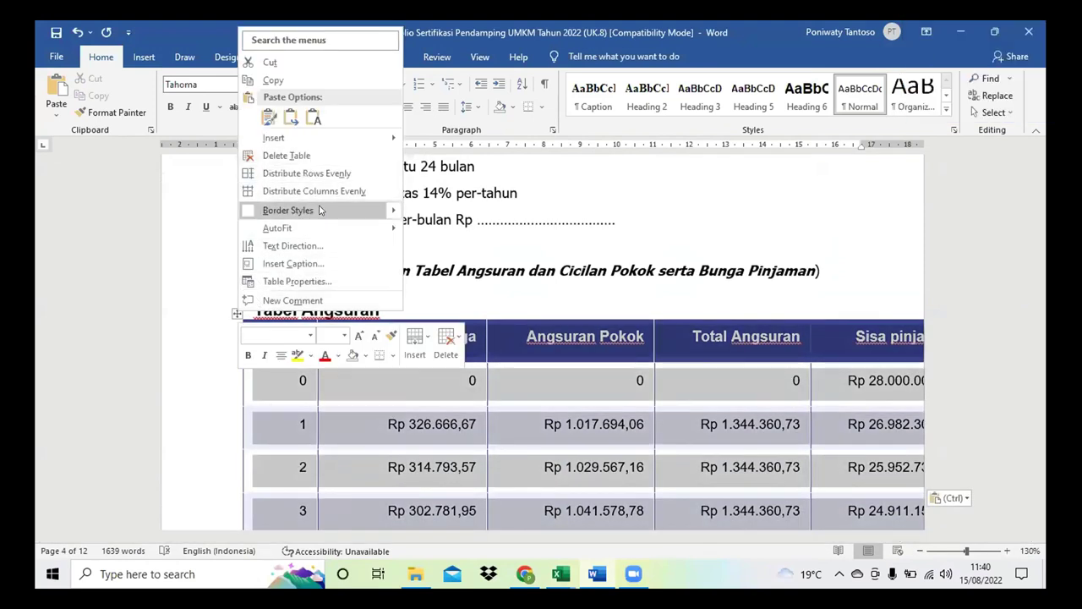
{"action": "mouse_move", "coordinate": [308, 232]}
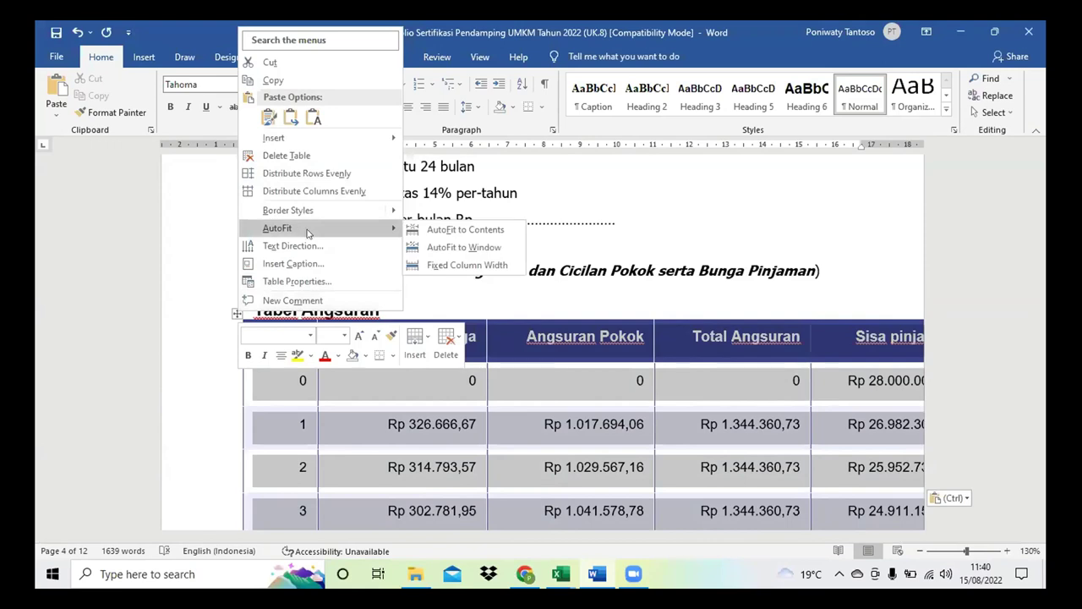
{"action": "left_click", "coordinate": [438, 248]}
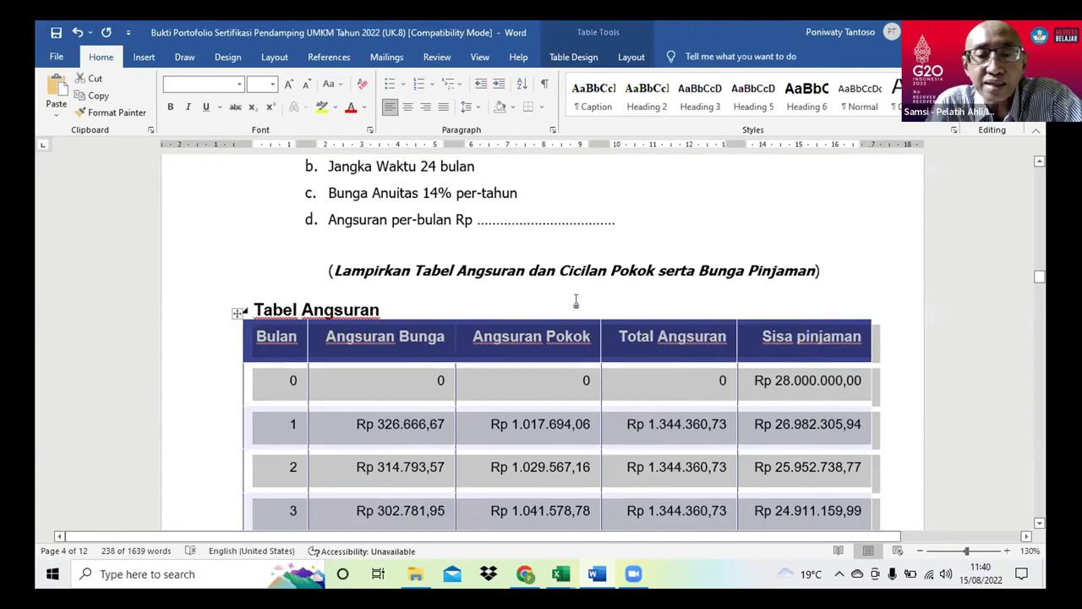
{"action": "left_click", "coordinate": [575, 301]}
{"action": "scroll", "coordinate": [576, 301], "scroll_direction": "down", "scroll_amount": 4}
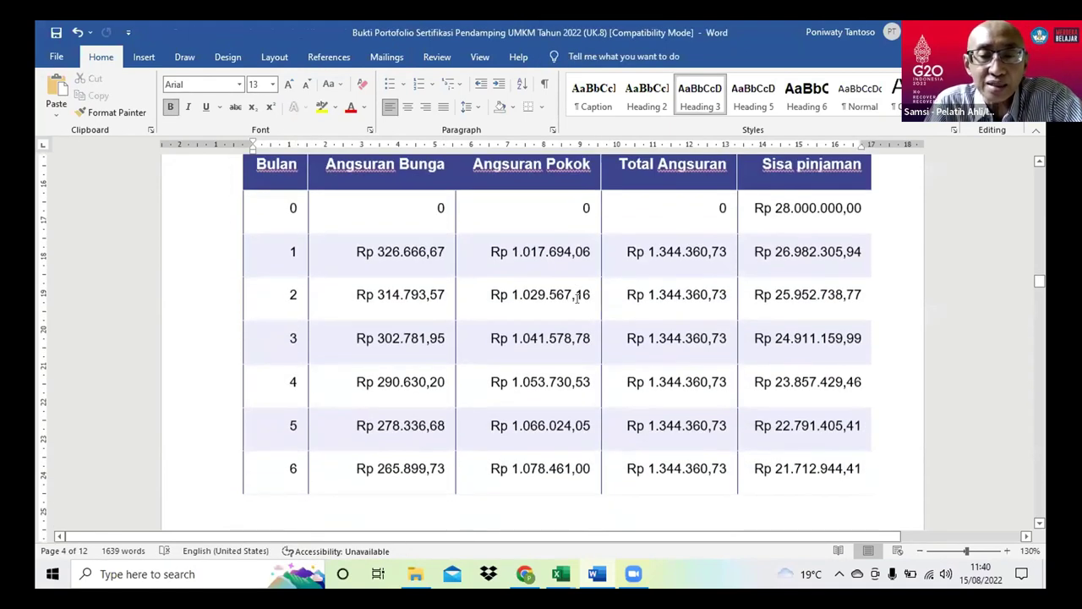
Delete the "Lampirkan Tabel Angsuran dan Cicilan Pokok serta Bunga Pinjaman" instruction line above the table
{"action": "scroll", "coordinate": [578, 296], "scroll_direction": "up", "scroll_amount": 7}
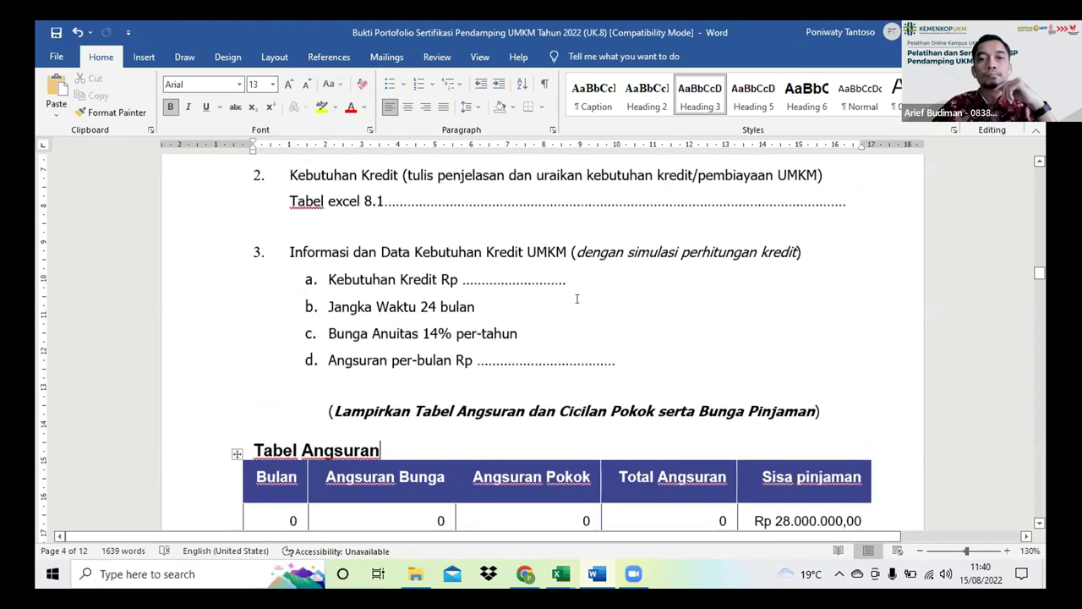
{"action": "left_click", "coordinate": [320, 411]}
{"action": "left_click_drag", "start_coordinate": [721, 383], "coordinate": [827, 402]}
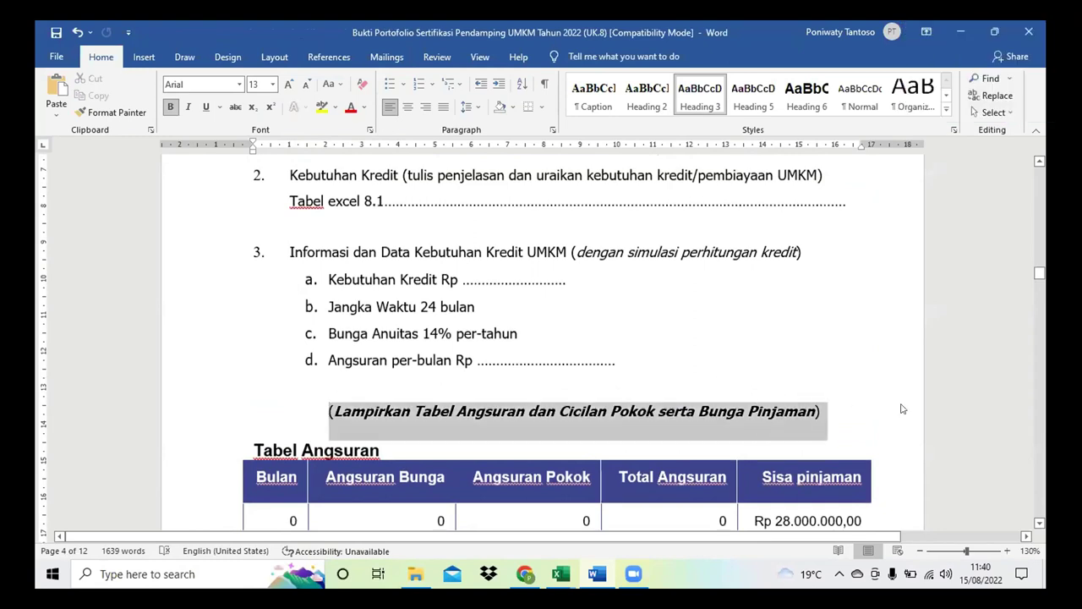
{"action": "key", "text": "Delete"}
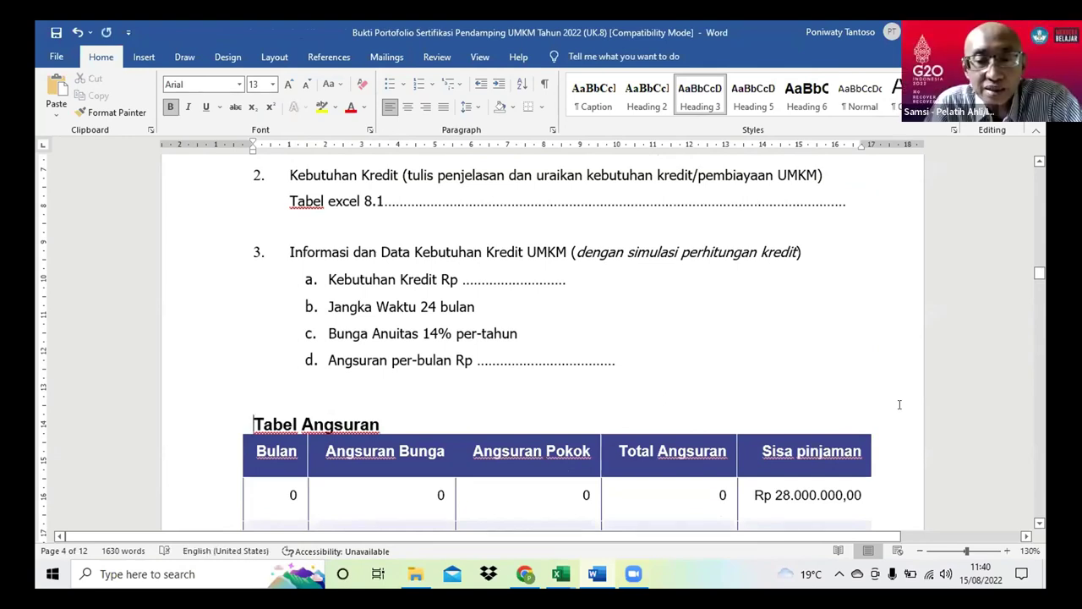
Replace the dotted placeholder after Kebutuhan Kredit Rp with 28.000.000,- in section 3
{"action": "double_click", "coordinate": [463, 279]}
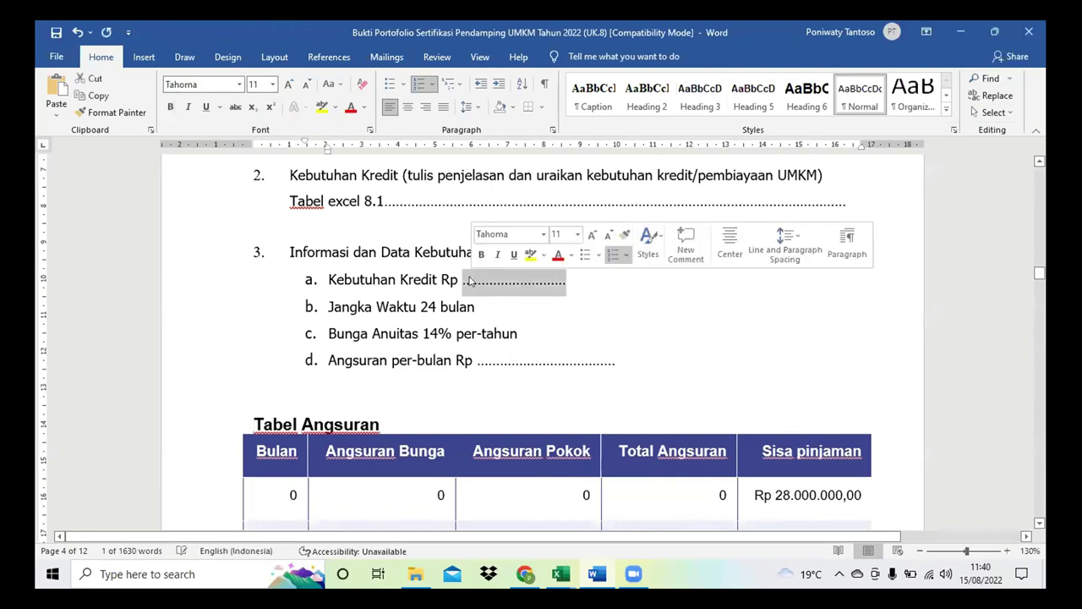
{"action": "type", "text": "28.000.000,-"}
Fill in Angsuran per-bulan with Rp 1.344.360,73,- using the month 1 Total Angsuran amount copied from the table
{"action": "scroll", "coordinate": [541, 338], "scroll_direction": "down", "scroll_amount": 1}
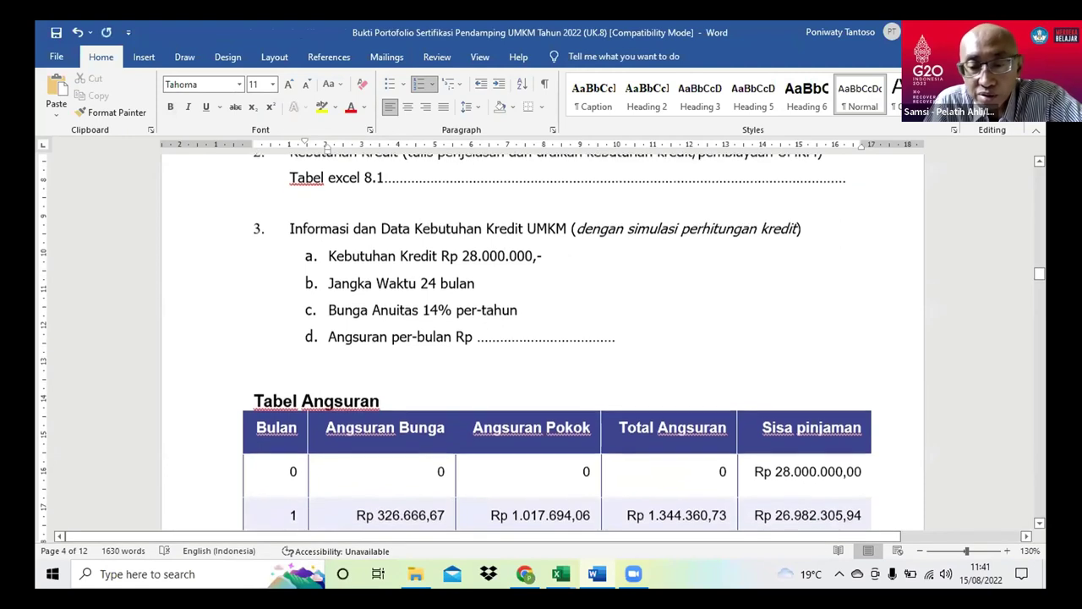
{"action": "scroll", "coordinate": [541, 339], "scroll_direction": "down", "scroll_amount": 5}
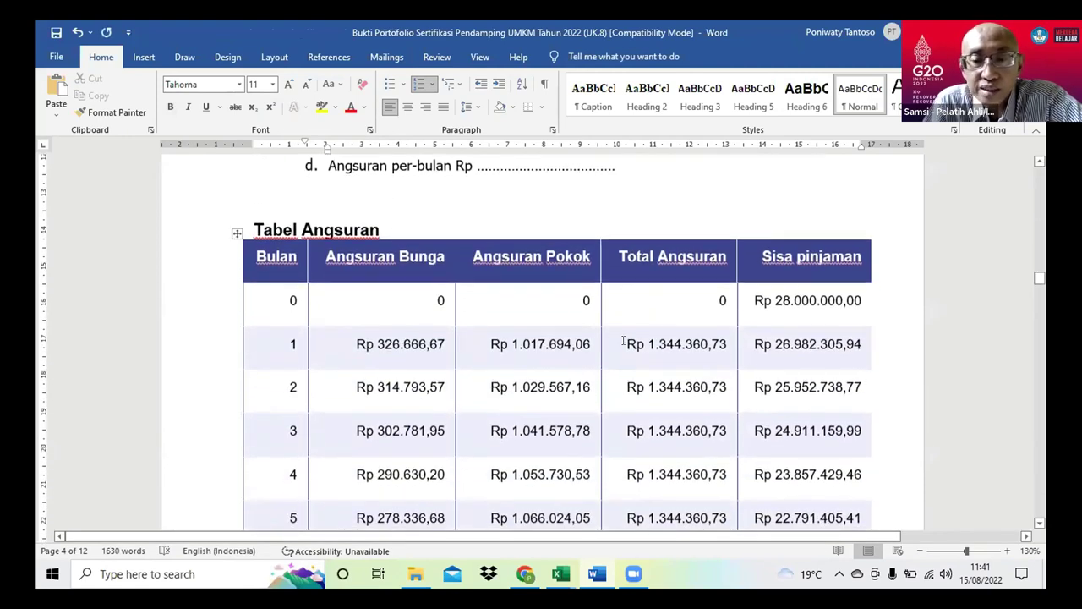
{"action": "left_click_drag", "start_coordinate": [626, 342], "coordinate": [725, 345]}
{"action": "key", "text": "ctrl+c"}
{"action": "scroll", "coordinate": [717, 346], "scroll_direction": "up", "scroll_amount": 3}
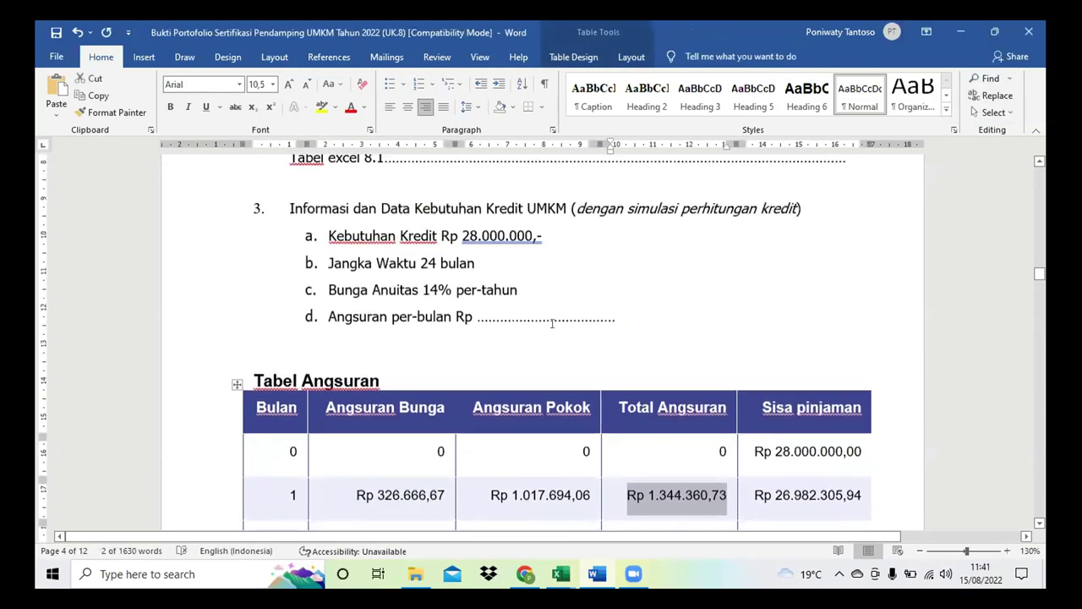
{"action": "double_click", "coordinate": [554, 317]}
{"action": "key", "text": "BackSpace"}
{"action": "key", "text": "BackSpace"}
{"action": "key", "text": "BackSpace"}
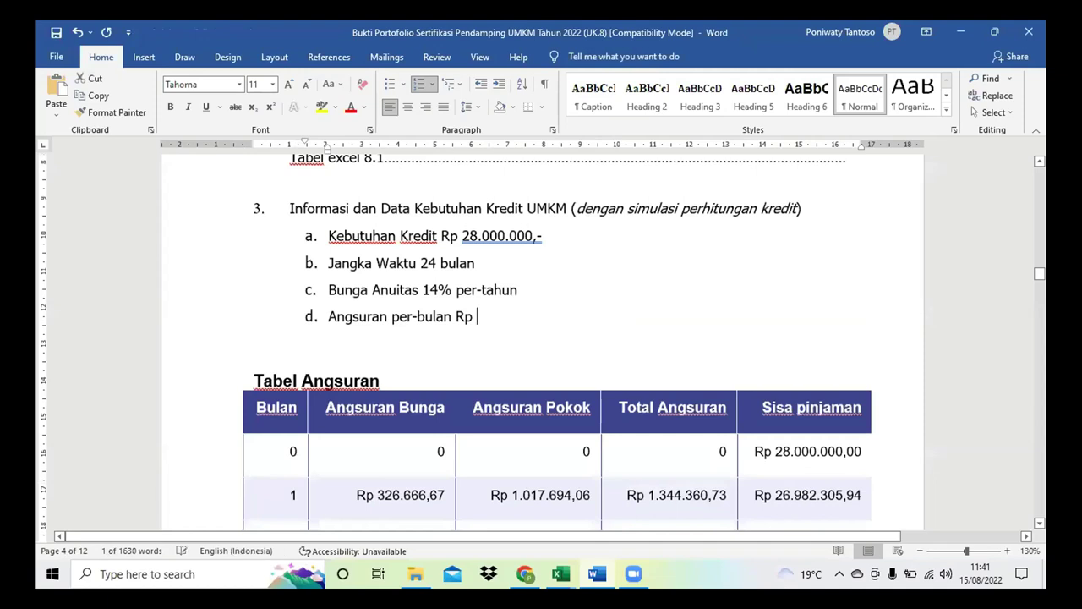
{"action": "key", "text": "ctrl+v"}
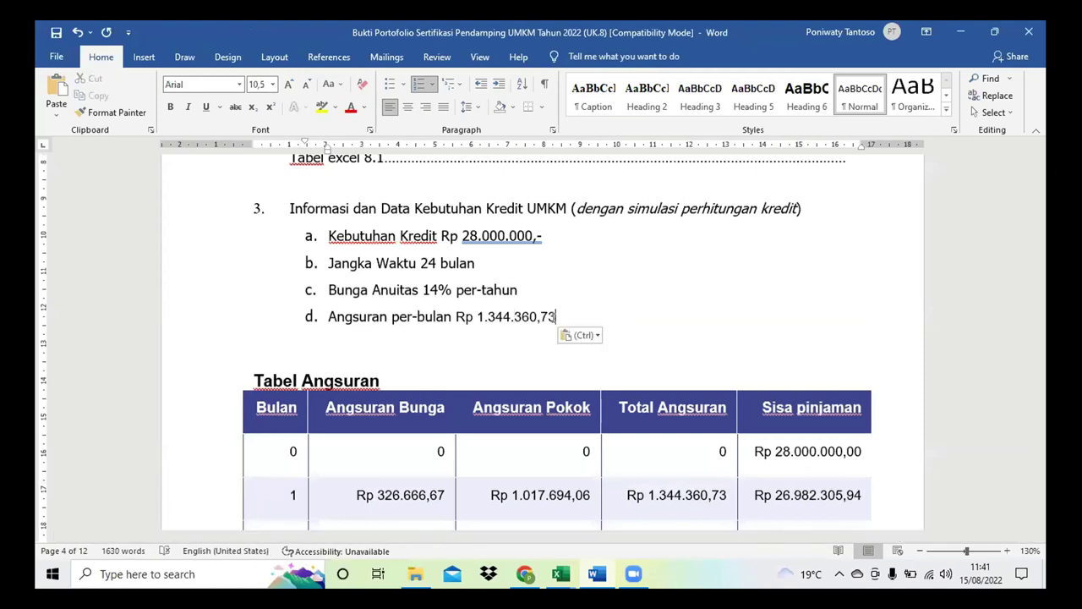
{"action": "scroll", "coordinate": [553, 317], "scroll_direction": "down", "scroll_amount": 2}
{"action": "type", "text": ",-"}
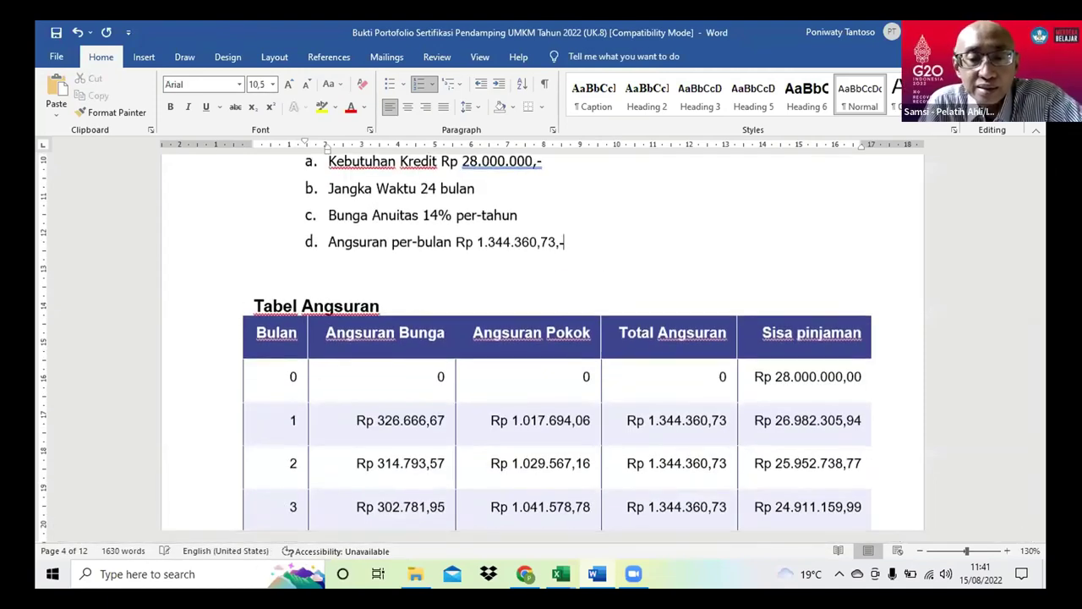
Review the pasted instalment table's monthly rows across its pages
{"action": "scroll", "coordinate": [553, 317], "scroll_direction": "down", "scroll_amount": 1}
{"action": "scroll", "coordinate": [542, 338], "scroll_direction": "down", "scroll_amount": 5}
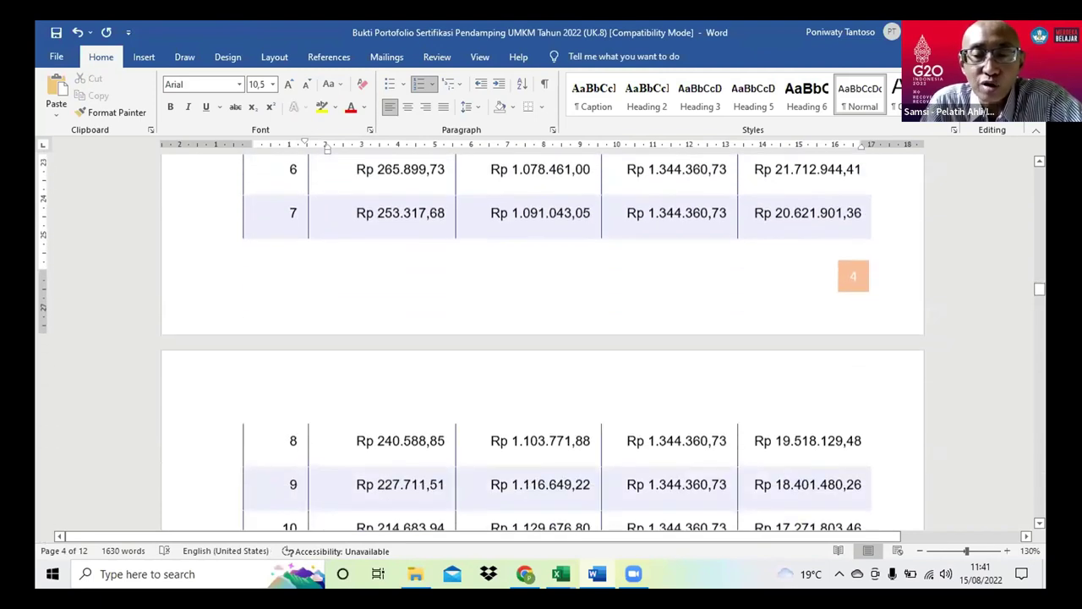
{"action": "scroll", "coordinate": [541, 338], "scroll_direction": "down", "scroll_amount": 7}
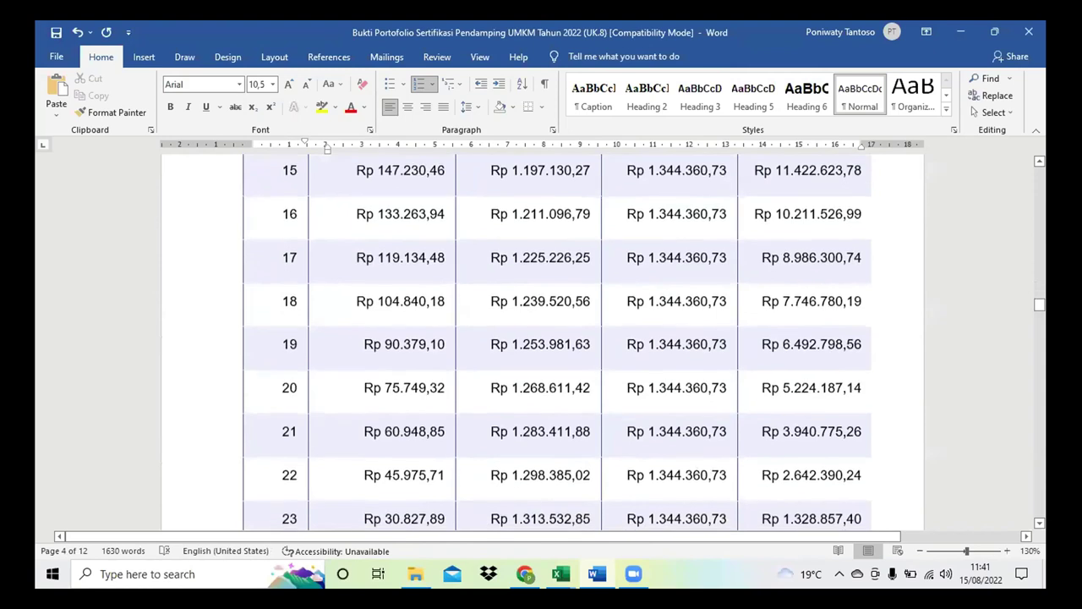
{"action": "scroll", "coordinate": [326, 346], "scroll_direction": "down", "scroll_amount": 2}
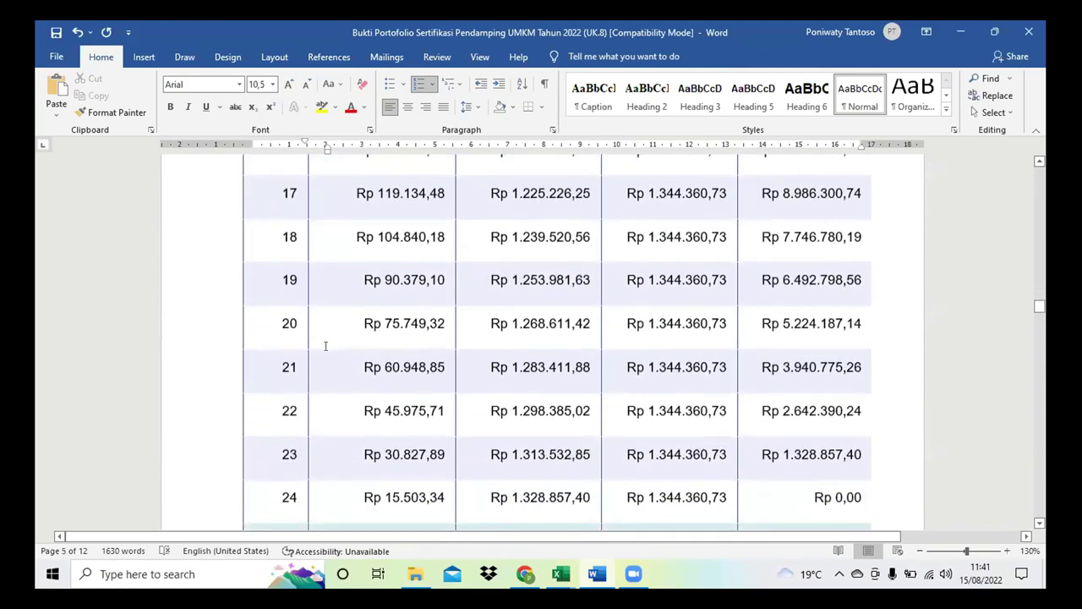
{"action": "scroll", "coordinate": [326, 346], "scroll_direction": "up", "scroll_amount": 4}
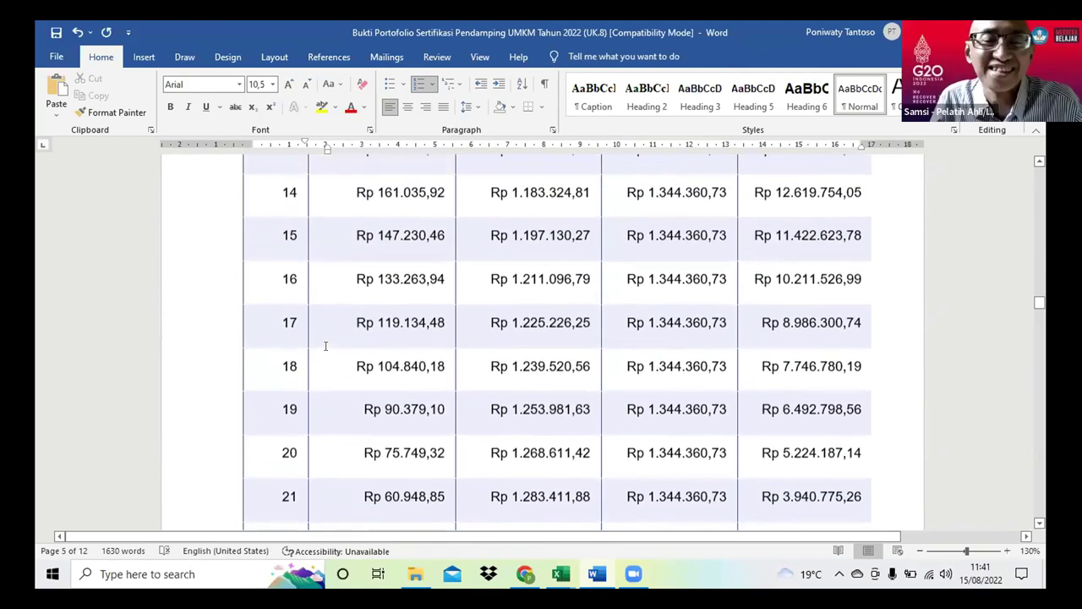
{"action": "scroll", "coordinate": [326, 346], "scroll_direction": "up", "scroll_amount": 6}
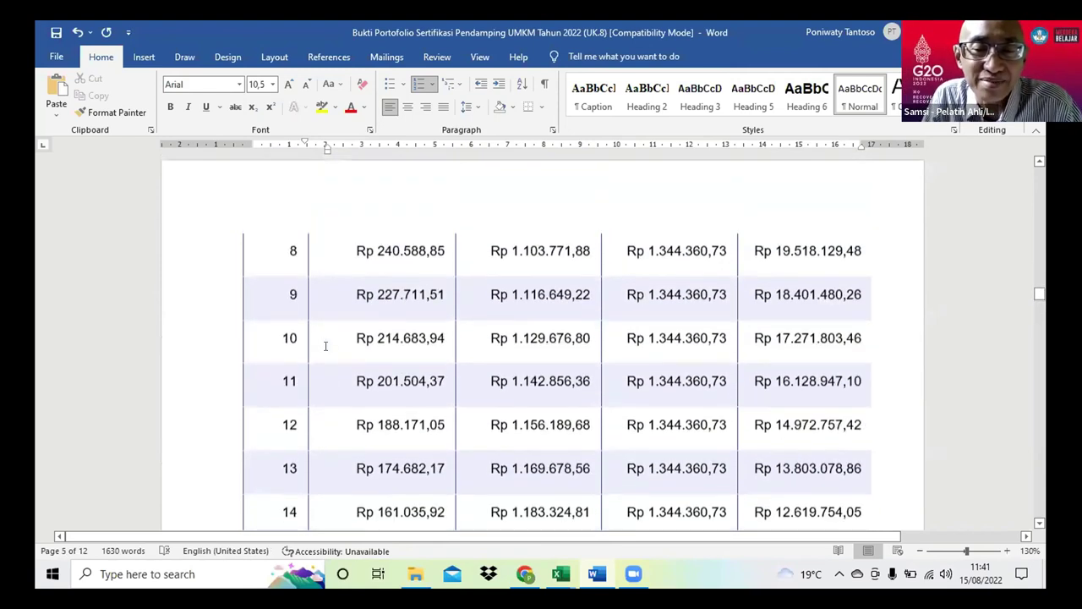
Check the instalment table's rows and return to the credit data listed in section 3
{"action": "scroll", "coordinate": [325, 346], "scroll_direction": "up", "scroll_amount": 7}
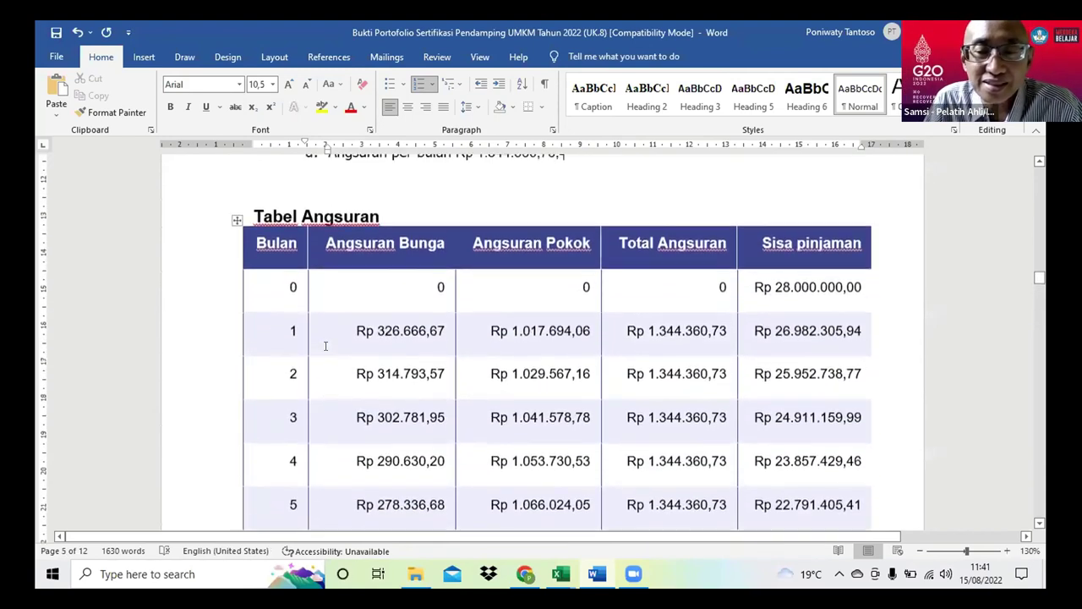
{"action": "scroll", "coordinate": [325, 346], "scroll_direction": "up", "scroll_amount": 1}
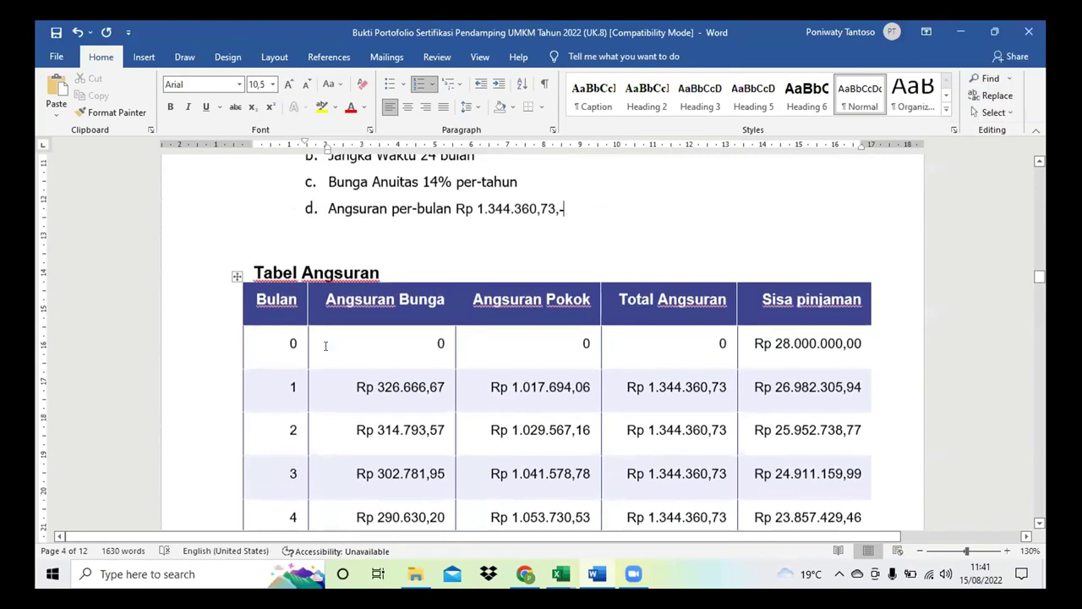
{"action": "scroll", "coordinate": [325, 346], "scroll_direction": "down", "scroll_amount": 15}
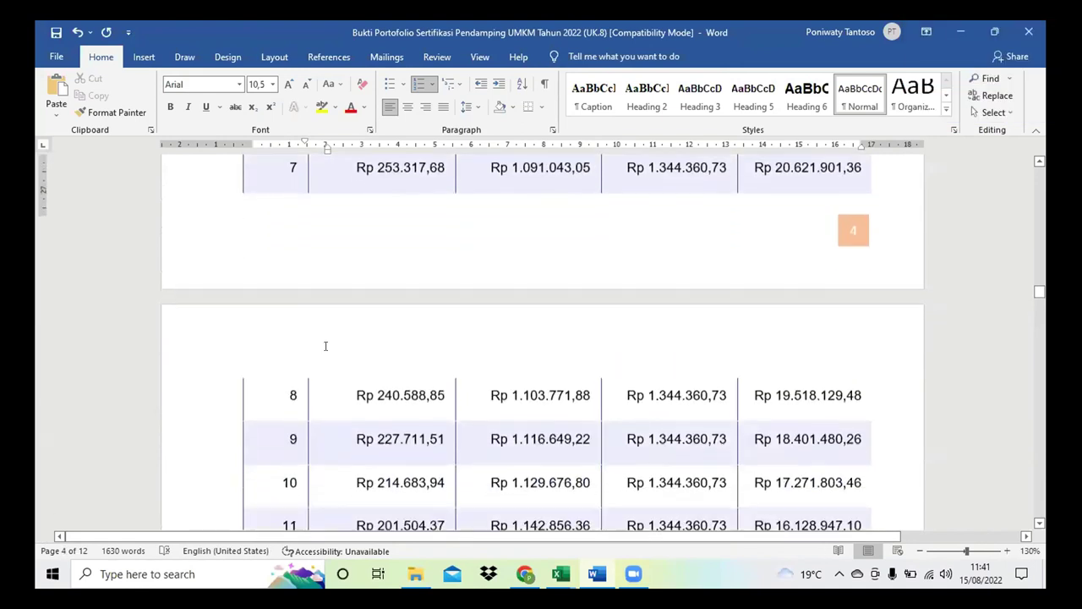
{"action": "scroll", "coordinate": [326, 346], "scroll_direction": "down", "scroll_amount": 1}
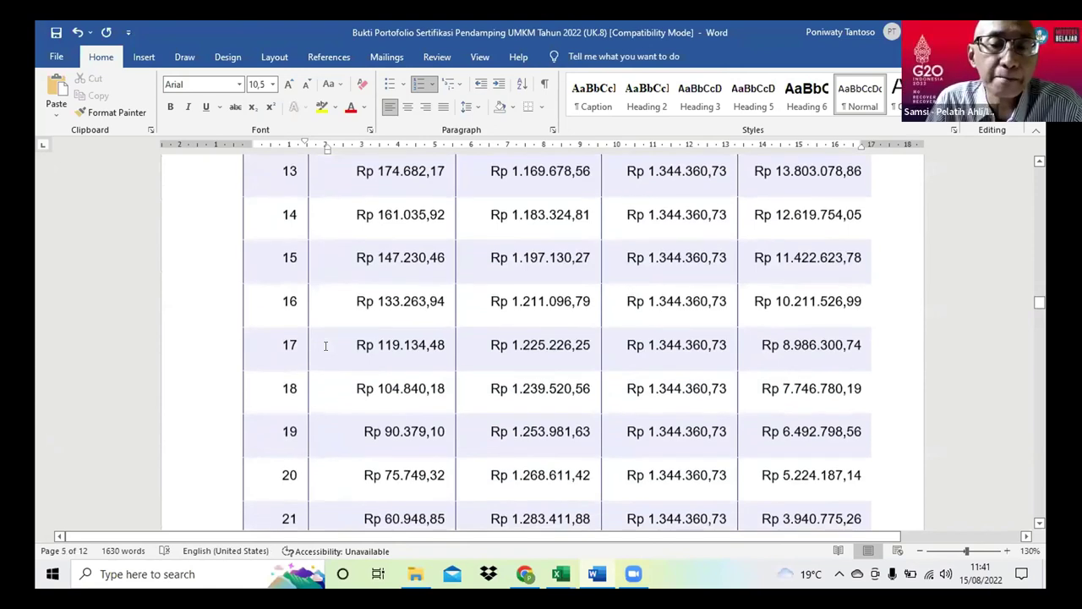
{"action": "scroll", "coordinate": [326, 346], "scroll_direction": "up", "scroll_amount": 8}
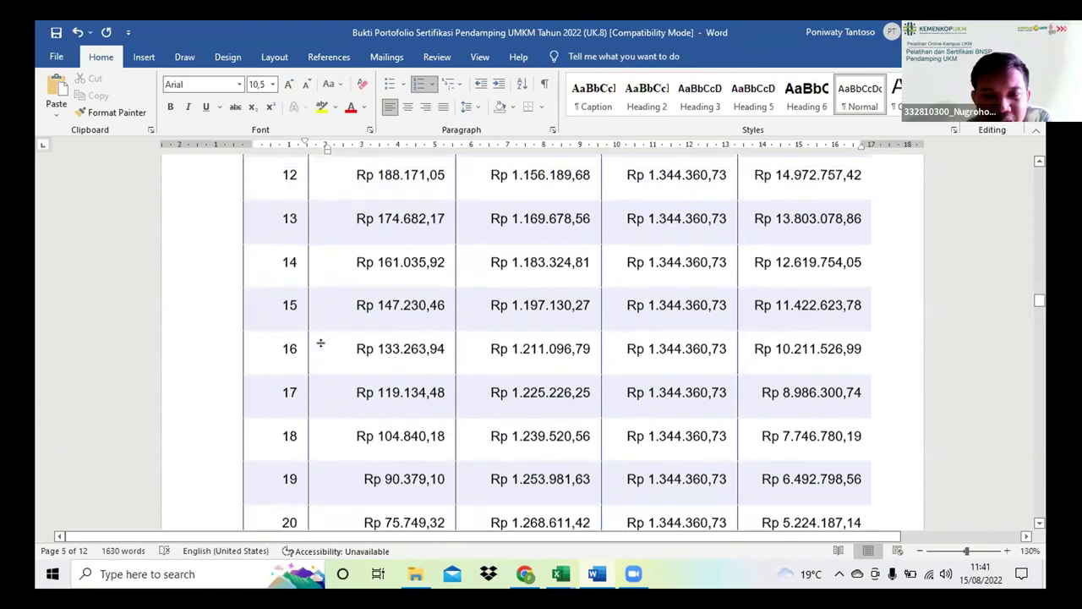
{"action": "scroll", "coordinate": [325, 346], "scroll_direction": "up", "scroll_amount": 10}
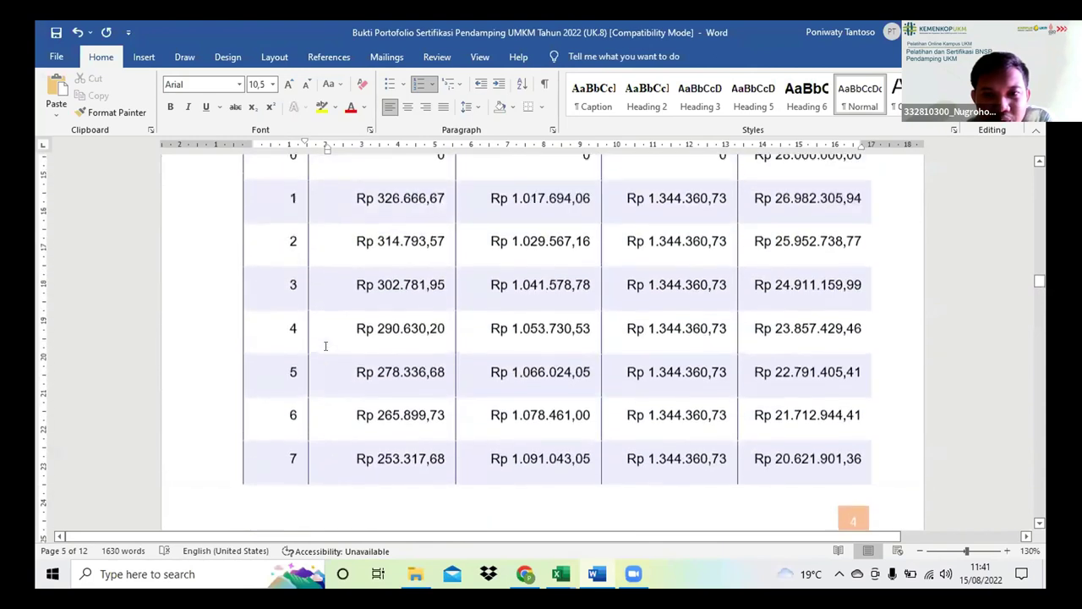
{"action": "scroll", "coordinate": [402, 280], "scroll_direction": "up", "scroll_amount": 3}
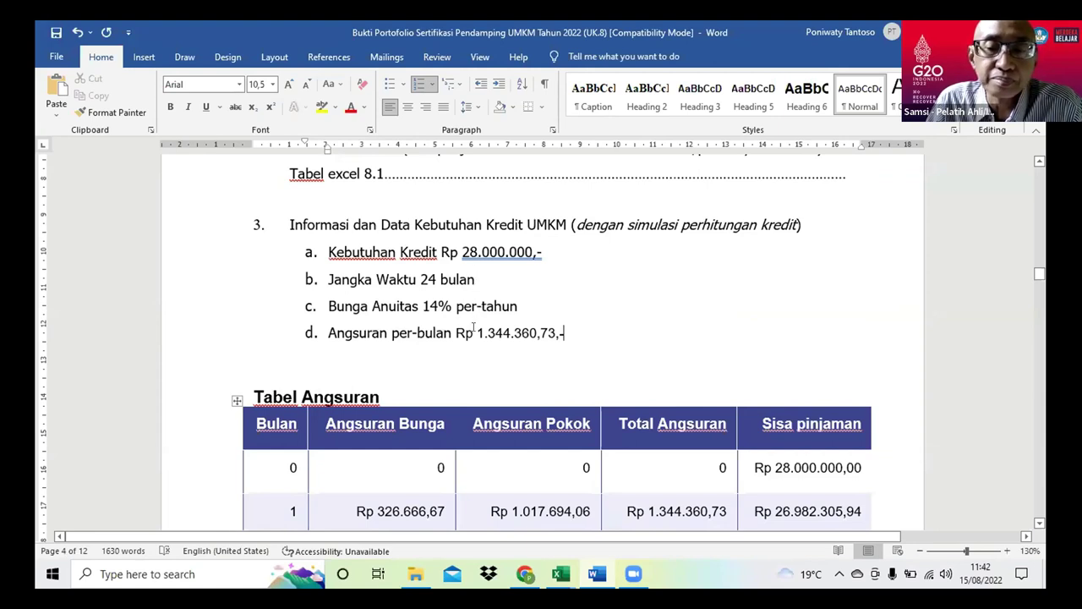
Insert a space after "Tabel excel 8.1" in section 2 and shorten the dotted placeholder that follows it
{"action": "scroll", "coordinate": [455, 372], "scroll_direction": "up", "scroll_amount": 2}
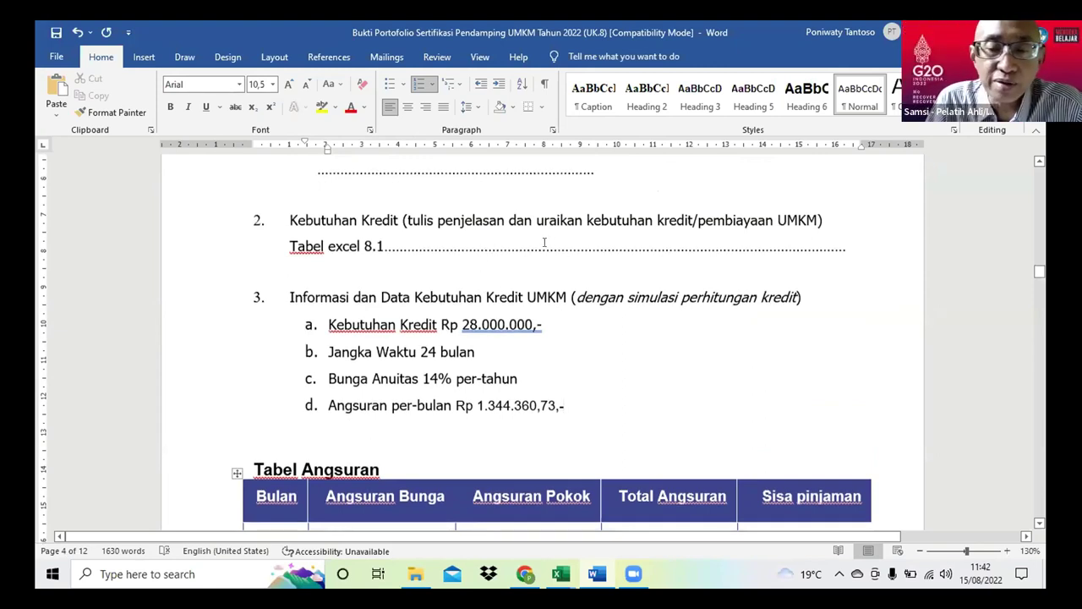
{"action": "left_click_drag", "start_coordinate": [544, 242], "coordinate": [382, 246]}
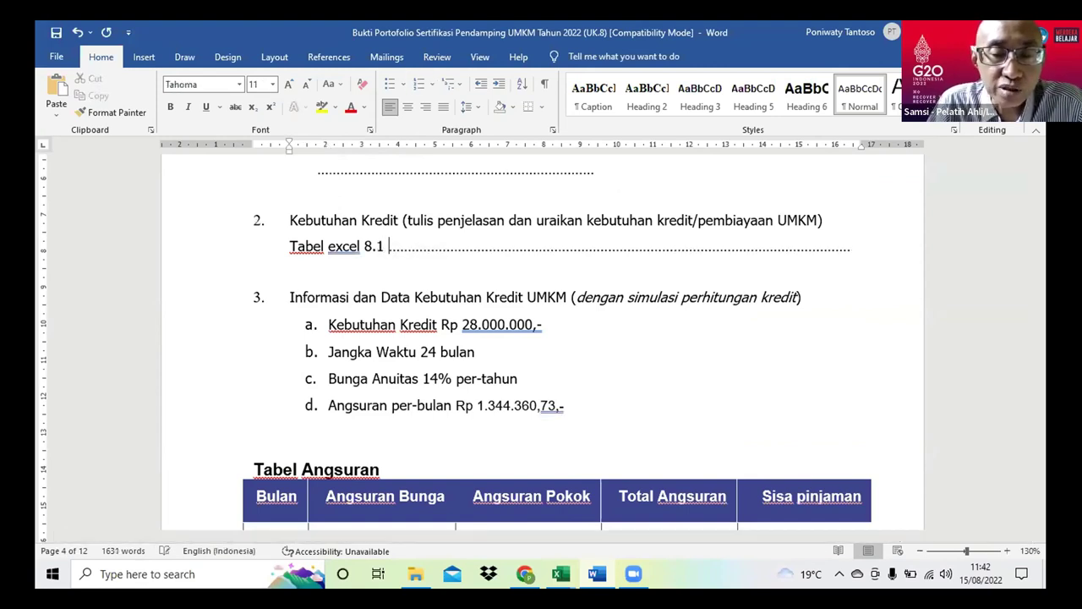
{"action": "key", "text": "Delete"}
{"action": "key", "text": "Delete"}
{"action": "key", "text": "Delete"}
{"action": "key", "text": "Delete"}
{"action": "key", "text": "Delete"}
{"action": "key", "text": "Delete"}
{"action": "key", "text": "Delete"}
{"action": "key", "text": "Delete"}
{"action": "key", "text": "Delete"}
{"action": "key", "text": "Delete"}
{"action": "key", "text": "Delete"}
{"action": "key", "text": "Delete"}
{"action": "key", "text": "Delete"}
{"action": "key", "text": "Delete"}
{"action": "key", "text": "Delete"}
{"action": "key", "text": "Delete"}
{"action": "key", "text": "Delete"}
{"action": "key", "text": "Delete"}
{"action": "key", "text": "Delete"}
{"action": "key", "text": "Delete"}
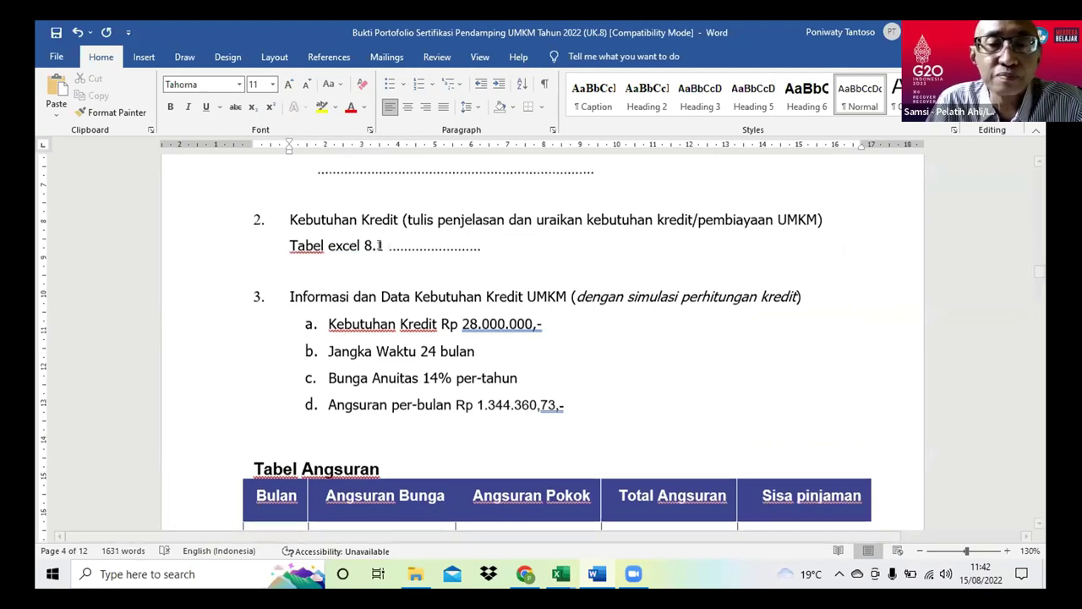
Add the line "Apakah punya tunggakan pinjaman, karakter owner" above the dotted lines under C.1 Charakter in section 4
{"action": "scroll", "coordinate": [378, 243], "scroll_direction": "down", "scroll_amount": 5}
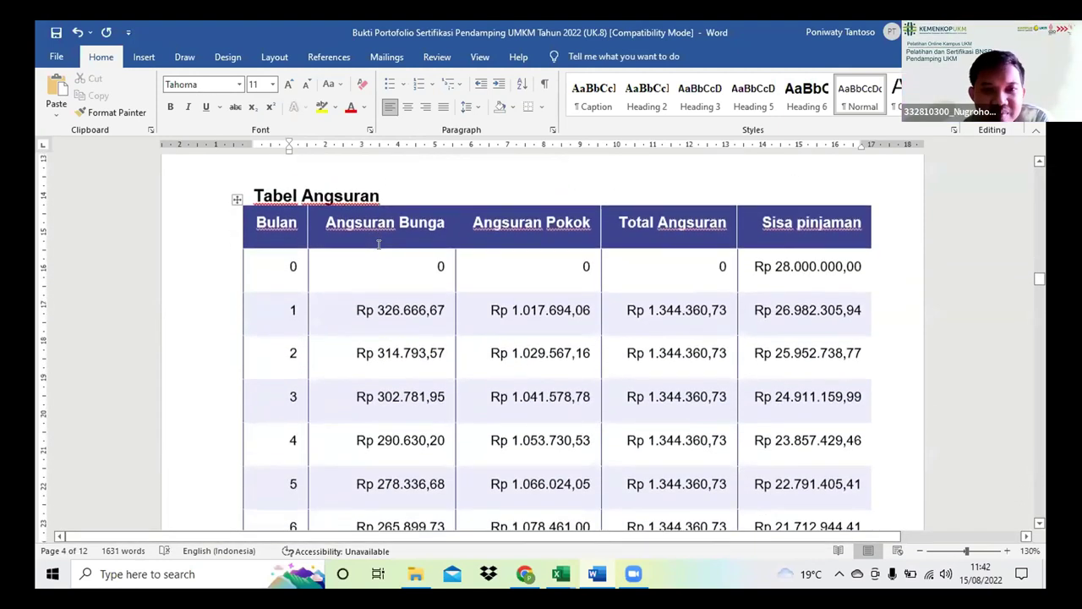
{"action": "scroll", "coordinate": [379, 244], "scroll_direction": "down", "scroll_amount": 2}
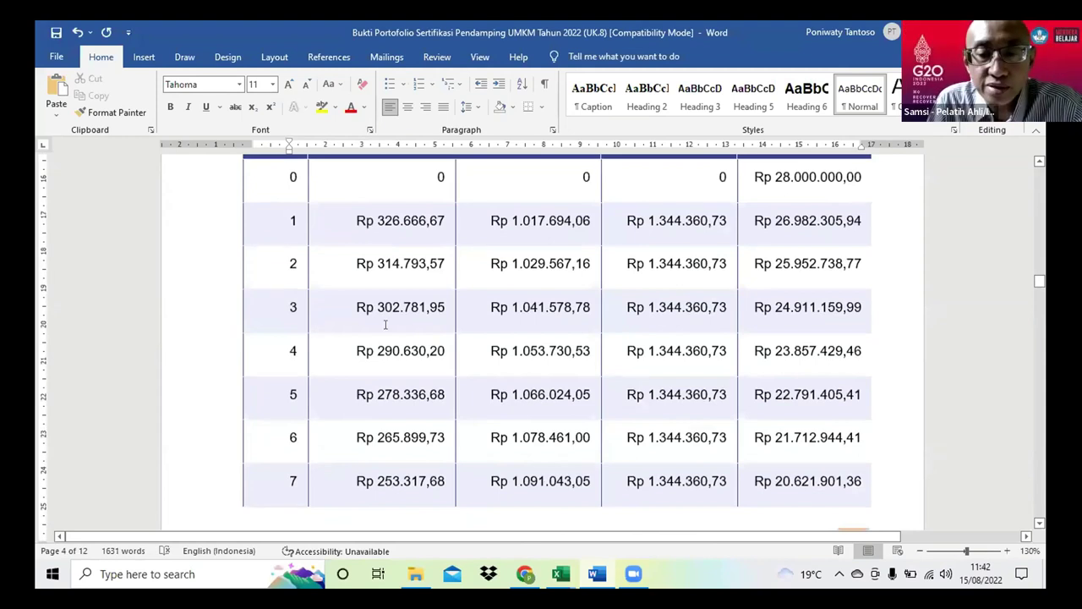
{"action": "scroll", "coordinate": [385, 324], "scroll_direction": "down", "scroll_amount": 15}
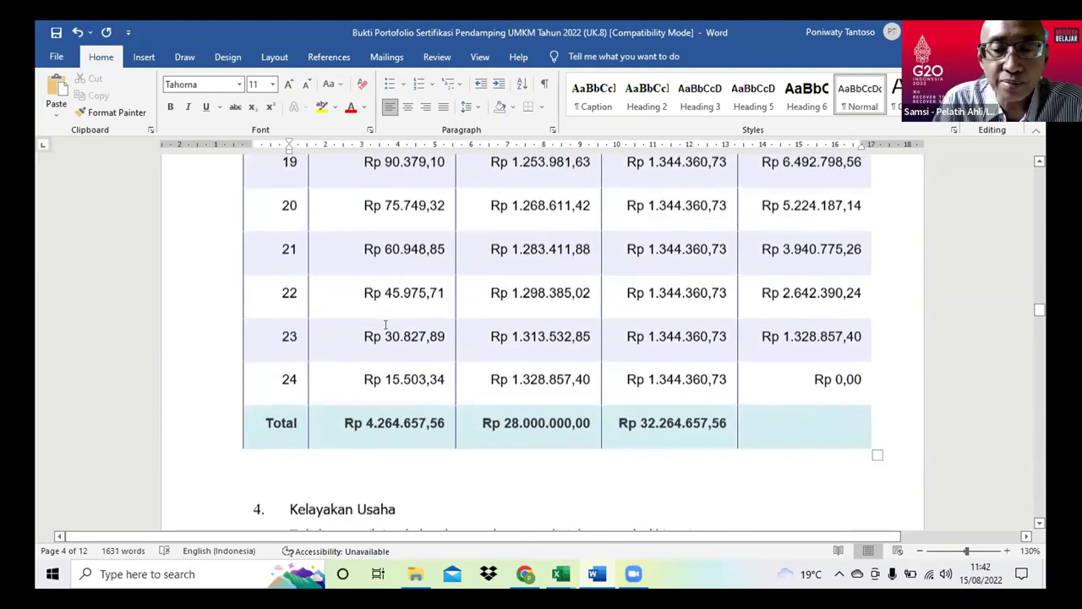
{"action": "scroll", "coordinate": [385, 324], "scroll_direction": "down", "scroll_amount": 3}
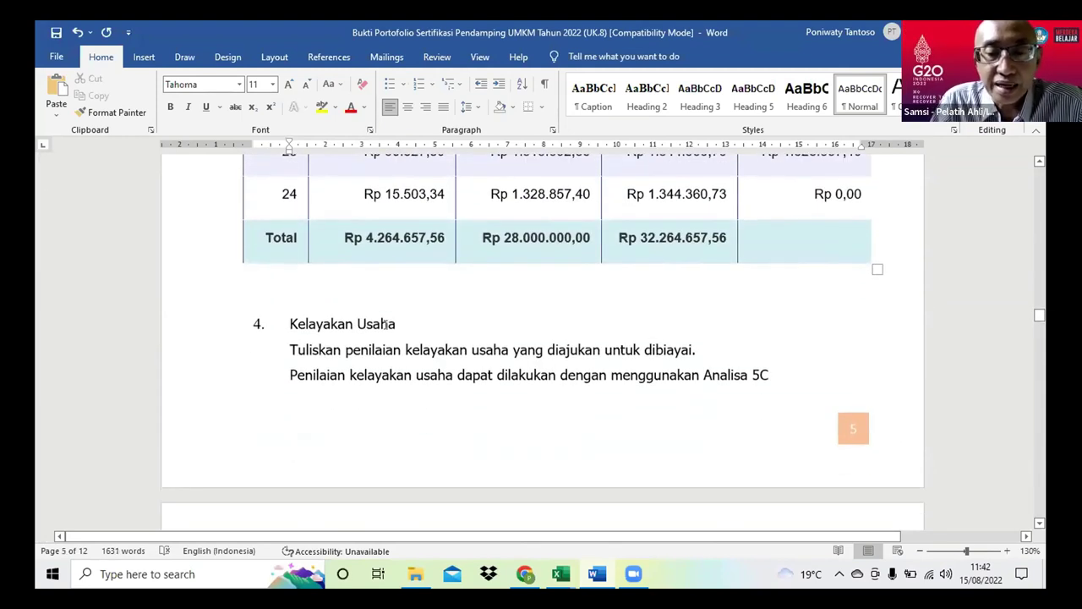
{"action": "scroll", "coordinate": [385, 324], "scroll_direction": "down", "scroll_amount": 1}
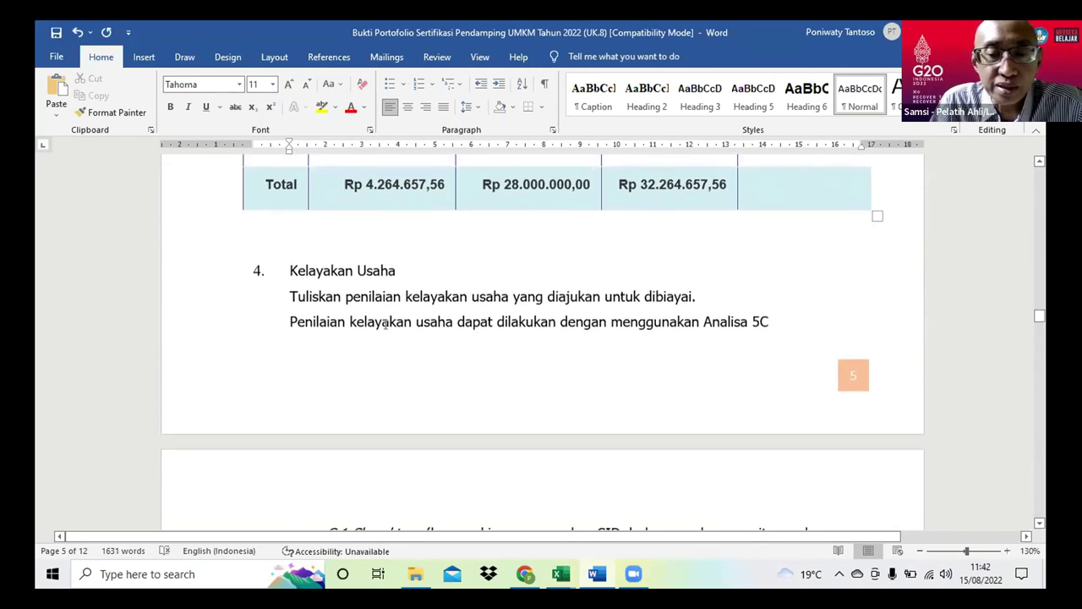
{"action": "scroll", "coordinate": [385, 324], "scroll_direction": "down", "scroll_amount": 5}
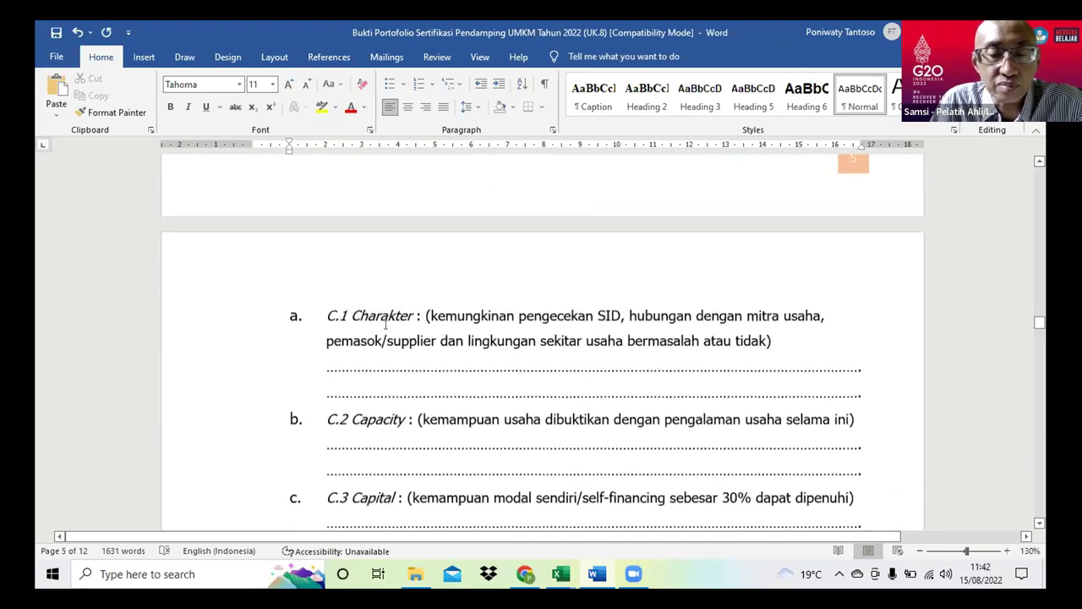
{"action": "scroll", "coordinate": [385, 324], "scroll_direction": "down", "scroll_amount": 1}
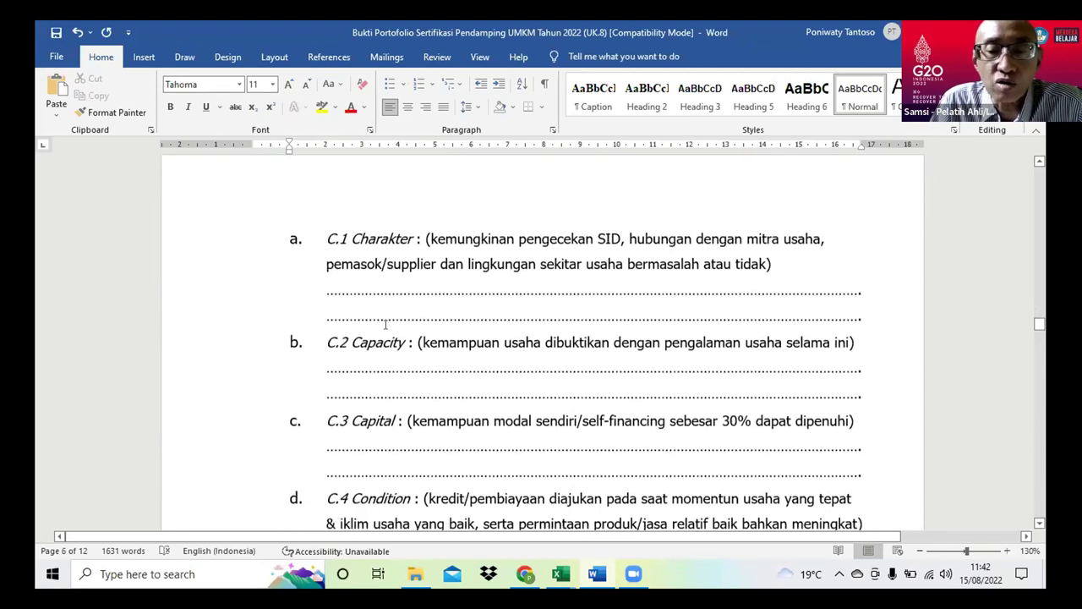
{"action": "left_click", "coordinate": [326, 290]}
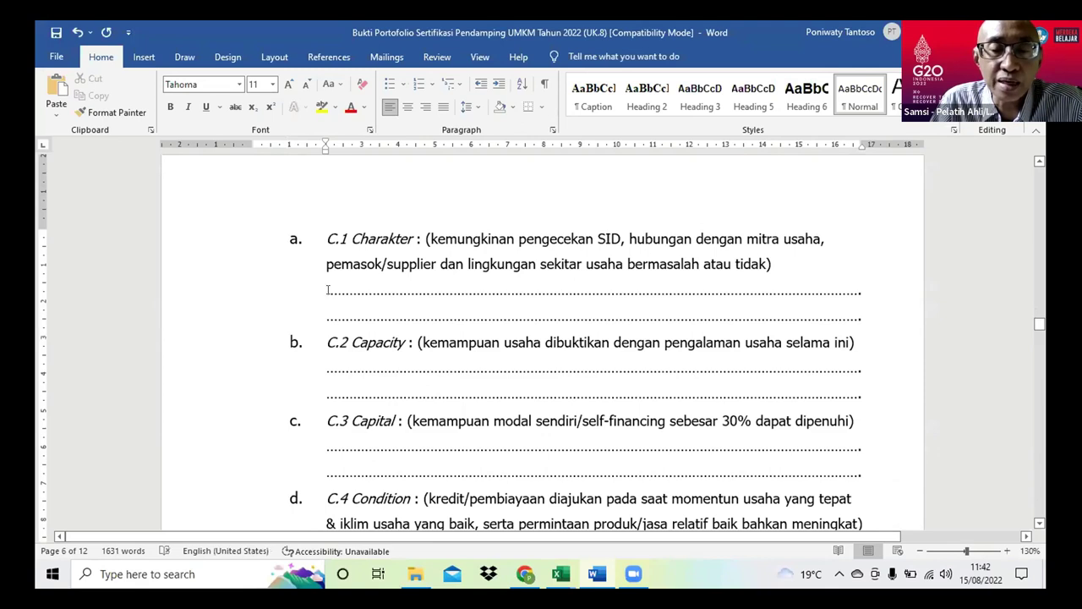
{"action": "type", "text": "APa"}
{"action": "key", "text": "BackSpace"}
{"action": "type", "text": "pakah"}
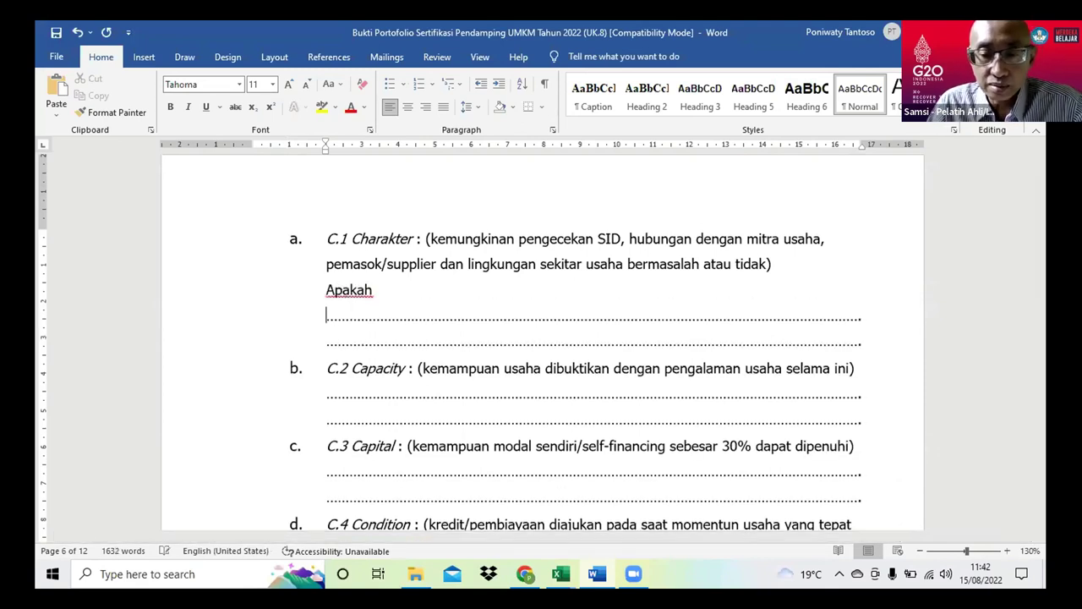
{"action": "type", "text": "puny"}
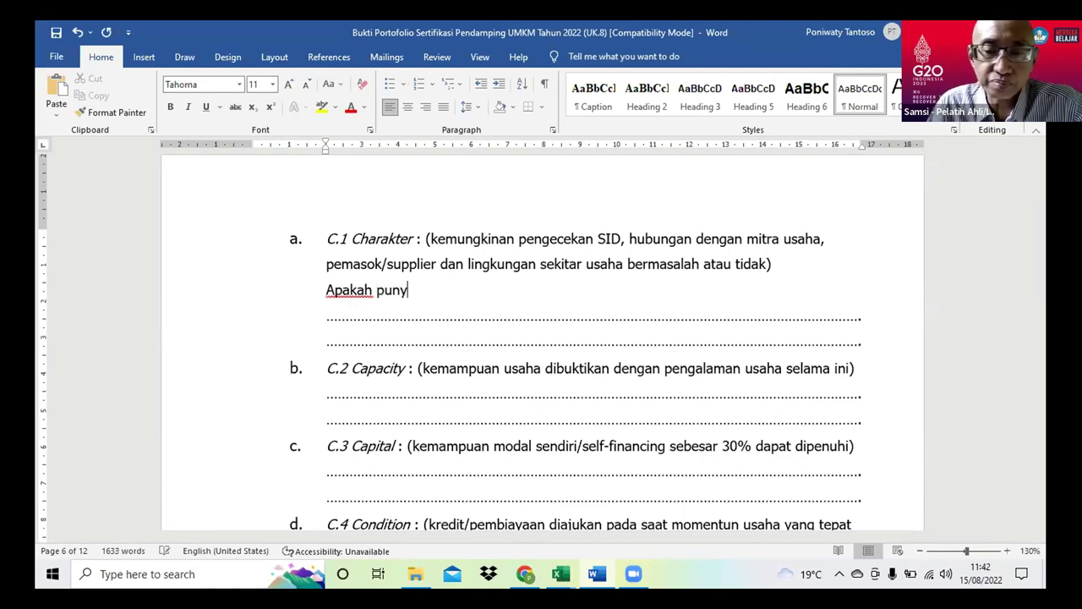
{"action": "type", "text": "a tunggakan pinjaman"}
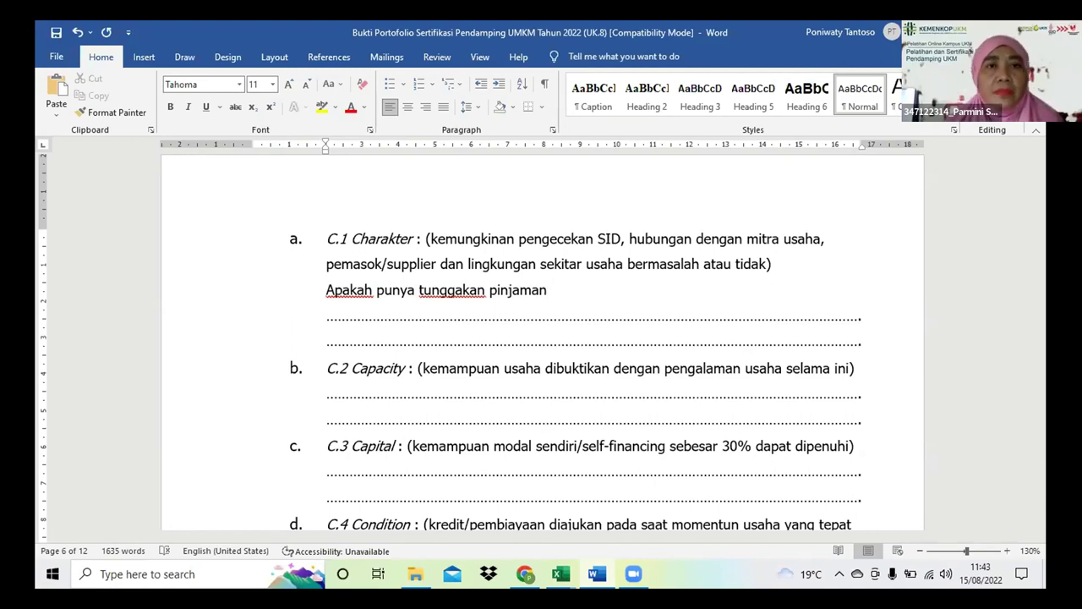
{"action": "scroll", "coordinate": [541, 355], "scroll_direction": "down", "scroll_amount": 1}
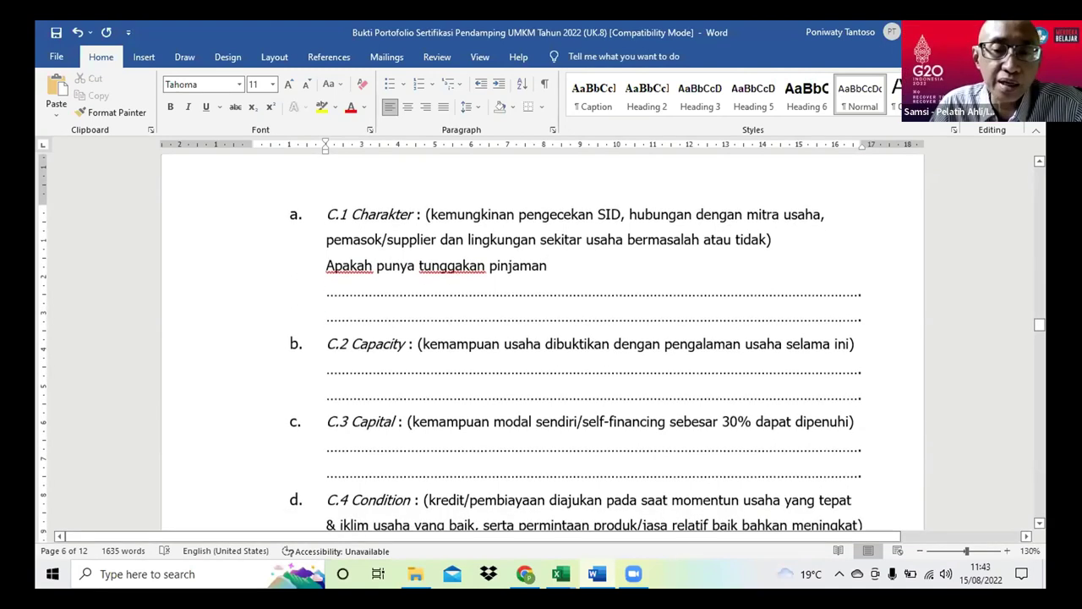
{"action": "type", "text": ", karakter"}
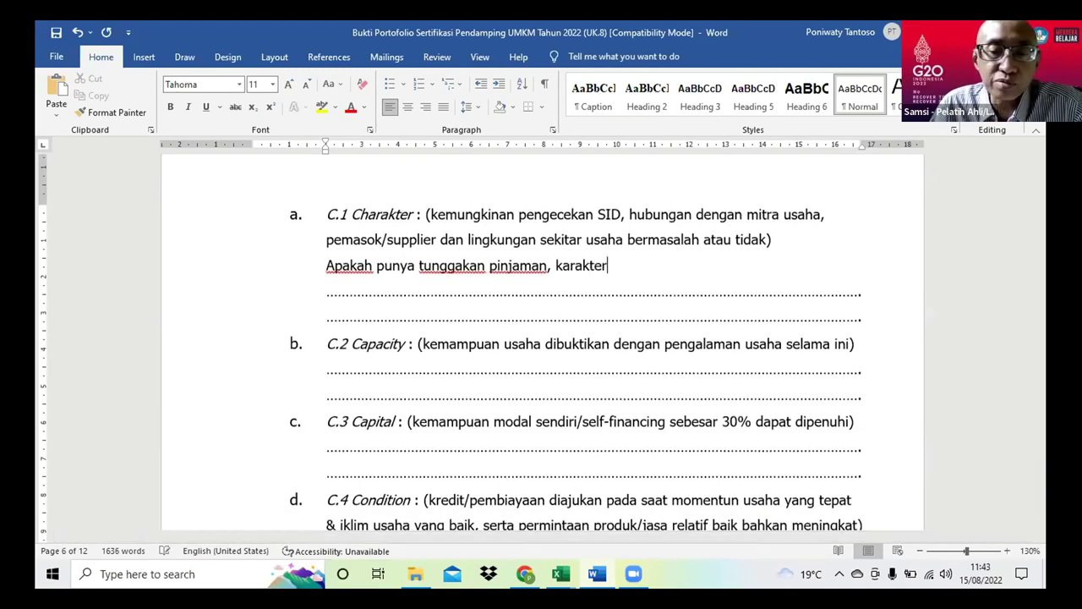
{"action": "type", "text": " owner"}
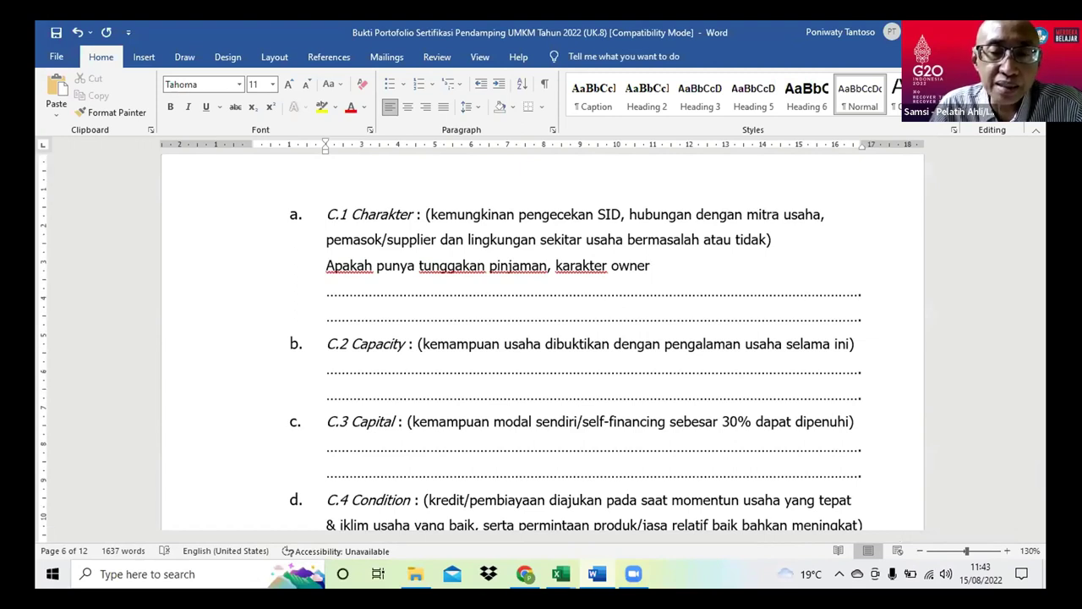
Read the C.2 Capacity, C.3 Capital, C.4 Condition and C.5 Collateral prompts of the 5C analysis
{"action": "scroll", "coordinate": [204, 300], "scroll_direction": "down", "scroll_amount": 1}
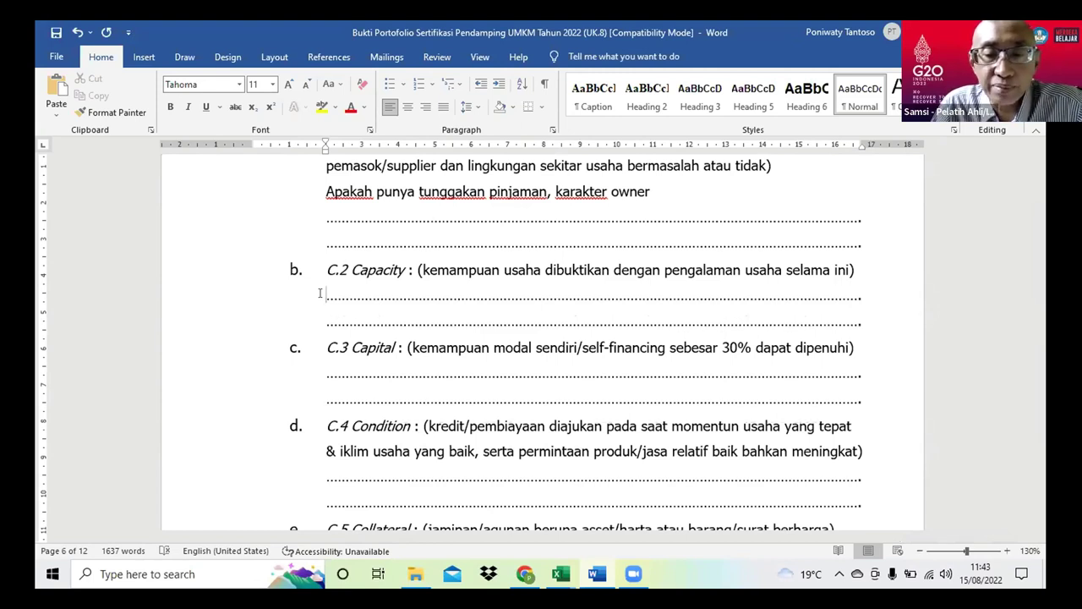
{"action": "scroll", "coordinate": [320, 293], "scroll_direction": "down", "scroll_amount": 2}
{"action": "scroll", "coordinate": [319, 293], "scroll_direction": "up", "scroll_amount": 1}
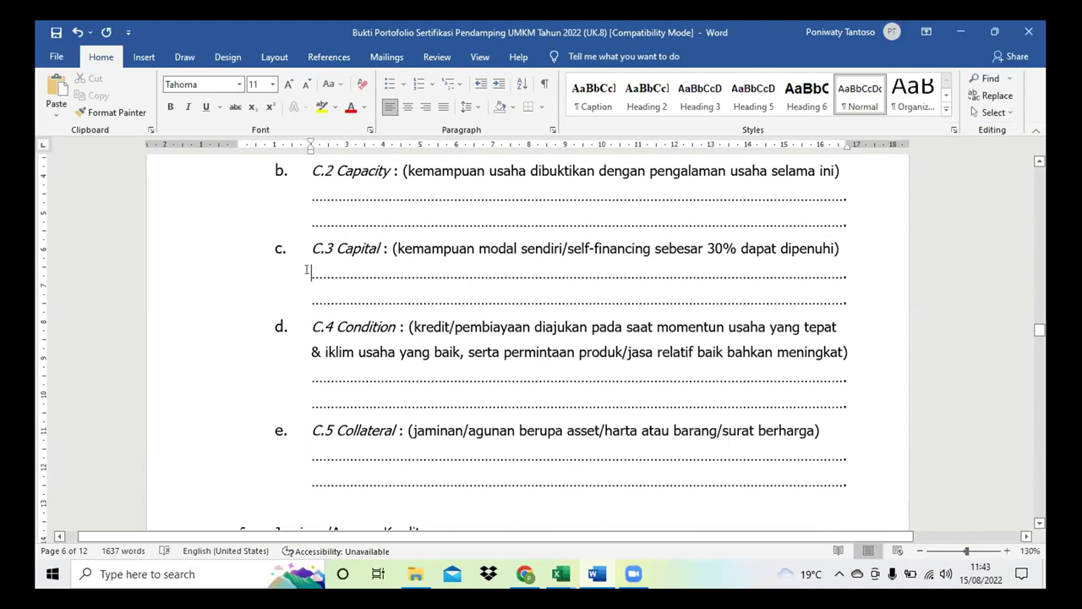
{"action": "left_click", "coordinate": [307, 269]}
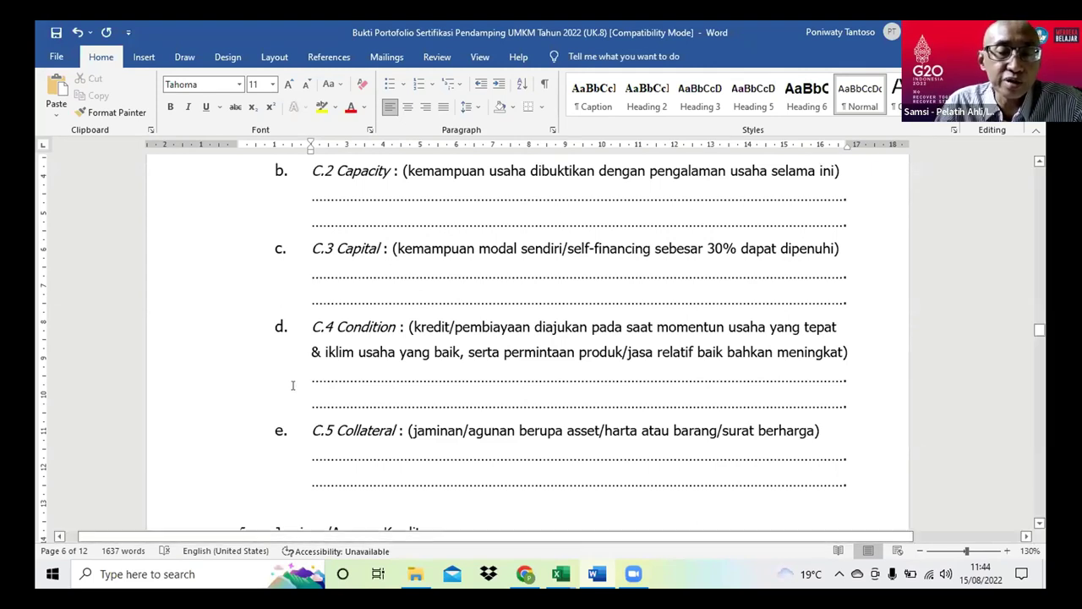
{"action": "scroll", "coordinate": [315, 389], "scroll_direction": "down", "scroll_amount": 1}
{"action": "scroll", "coordinate": [314, 385], "scroll_direction": "down", "scroll_amount": 1}
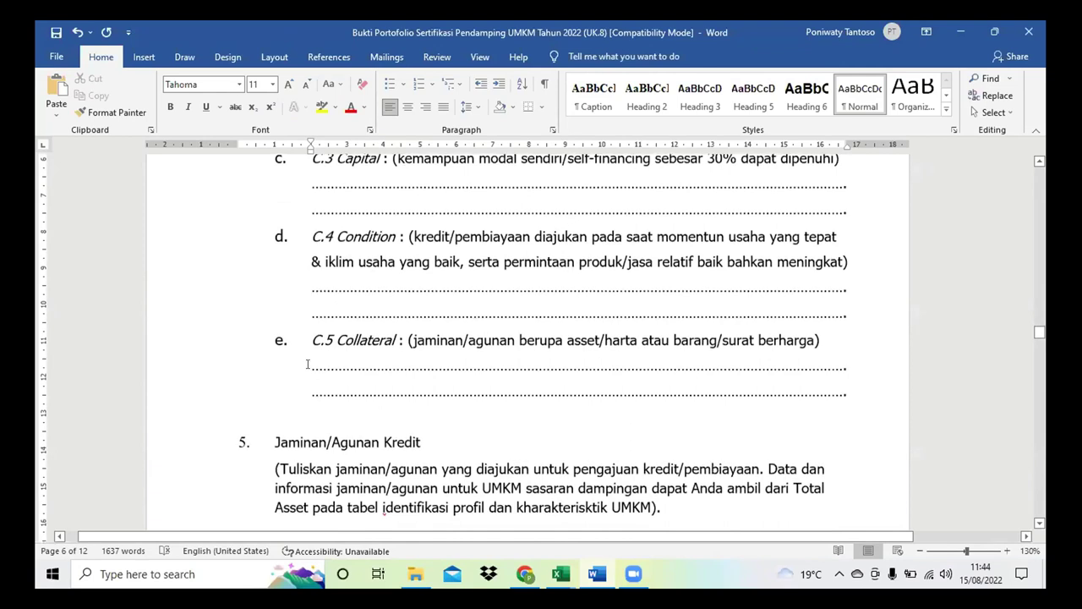
{"action": "left_click", "coordinate": [309, 364]}
{"action": "left_click", "coordinate": [306, 368]}
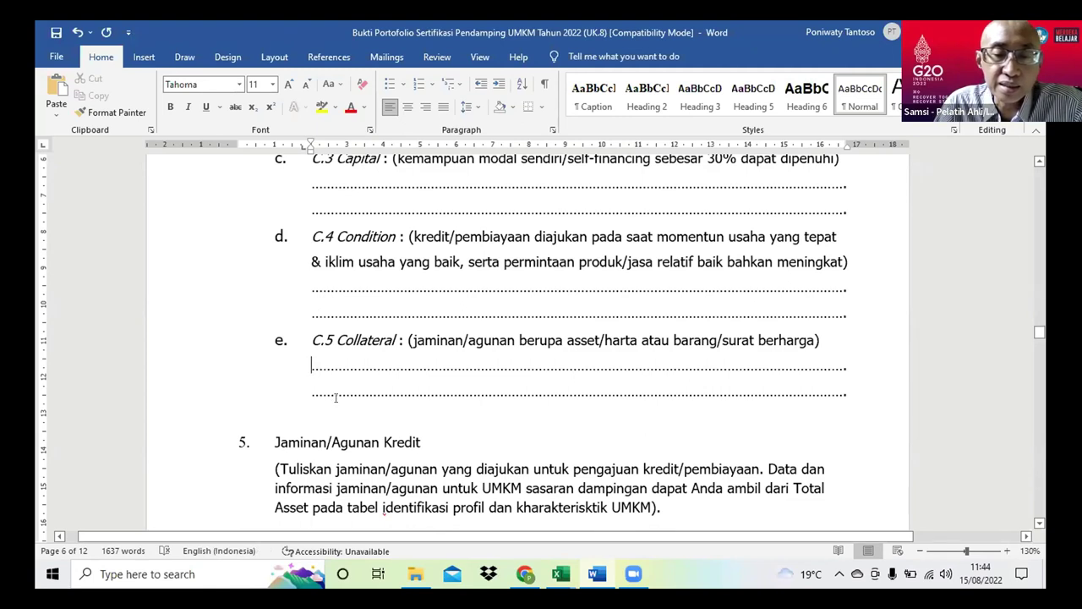
Copy the Total Aset (Rp) table from the UK.1 Excel workbook into the blank space under section 5, Jaminan/Agunan Kredit
{"action": "scroll", "coordinate": [307, 368], "scroll_direction": "down", "scroll_amount": 3}
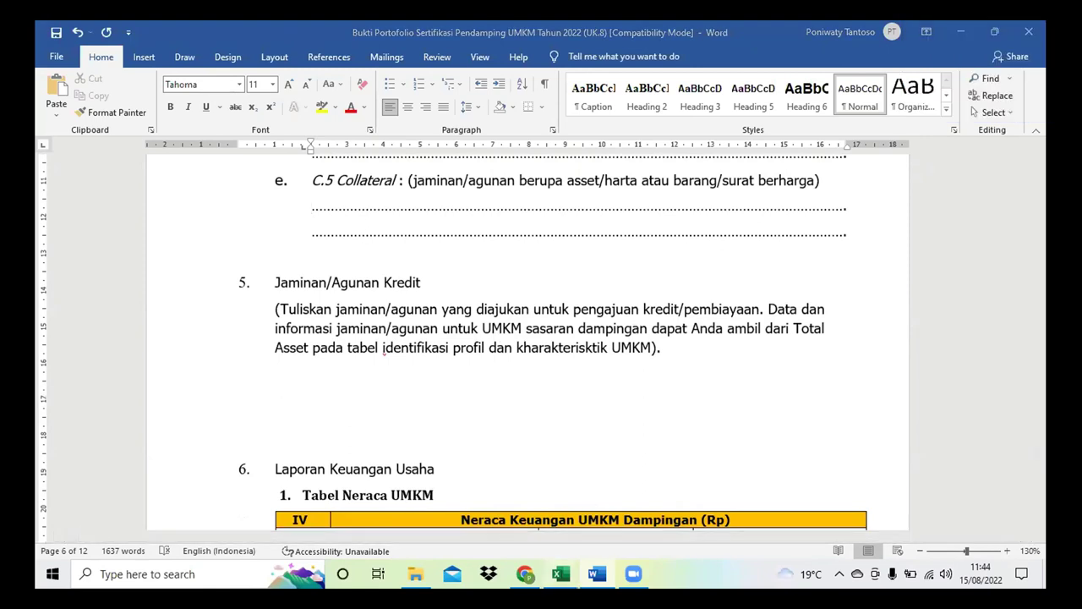
{"action": "mouse_move", "coordinate": [561, 574]}
{"action": "left_click", "coordinate": [431, 529]}
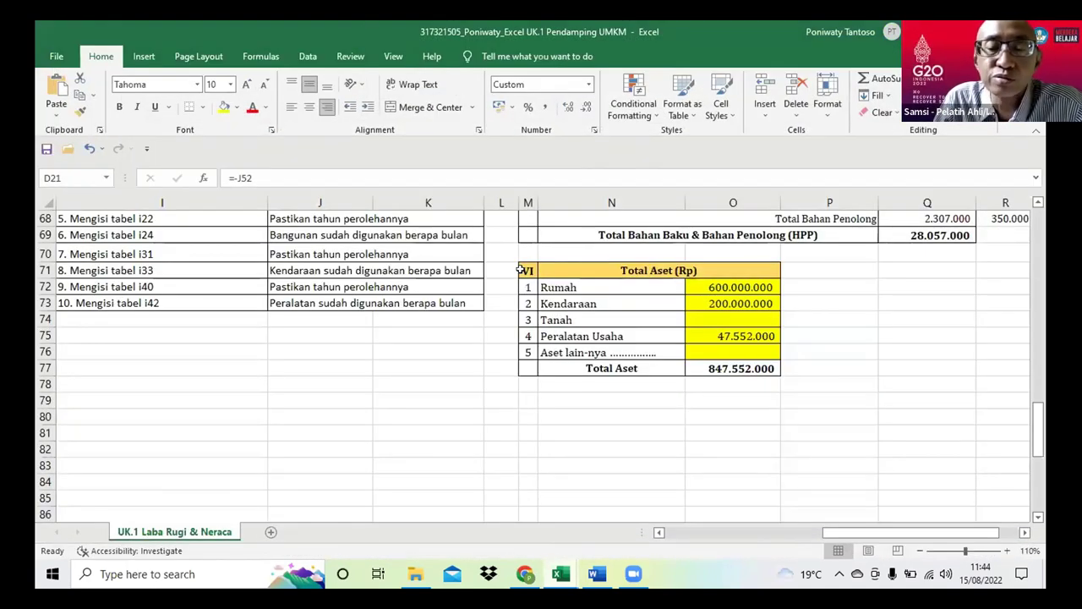
{"action": "left_click_drag", "start_coordinate": [521, 268], "coordinate": [712, 364]}
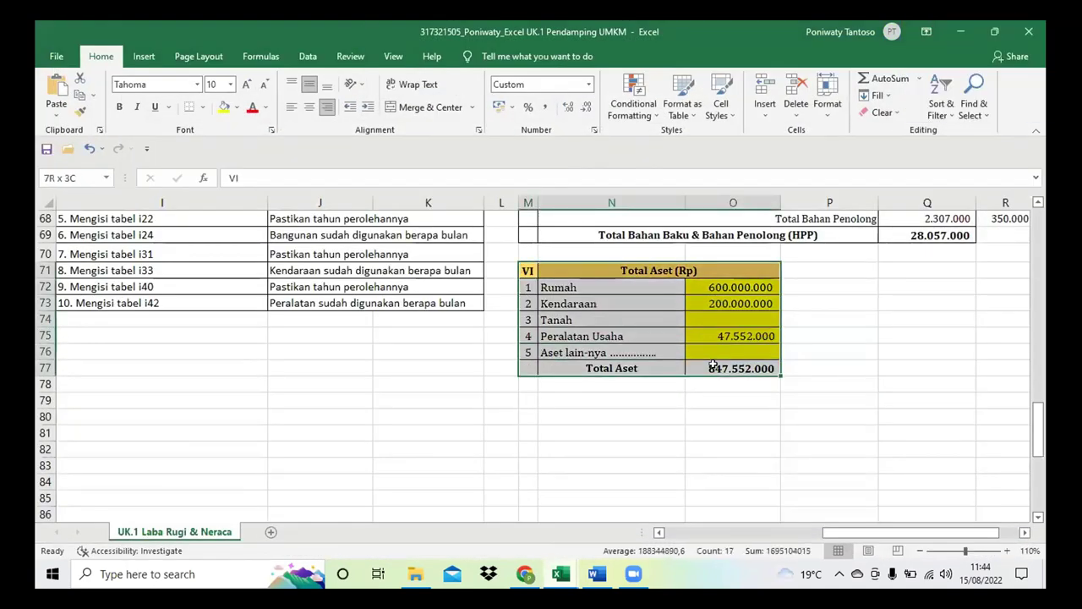
{"action": "key", "text": "ctrl+c"}
{"action": "key", "text": "alt+Tab"}
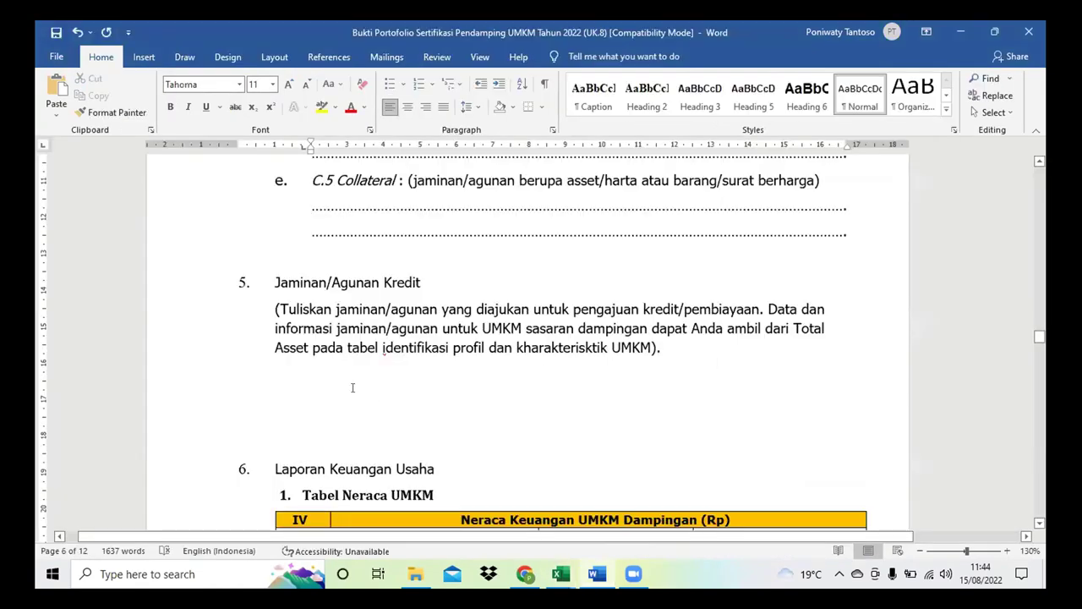
{"action": "left_click", "coordinate": [305, 381]}
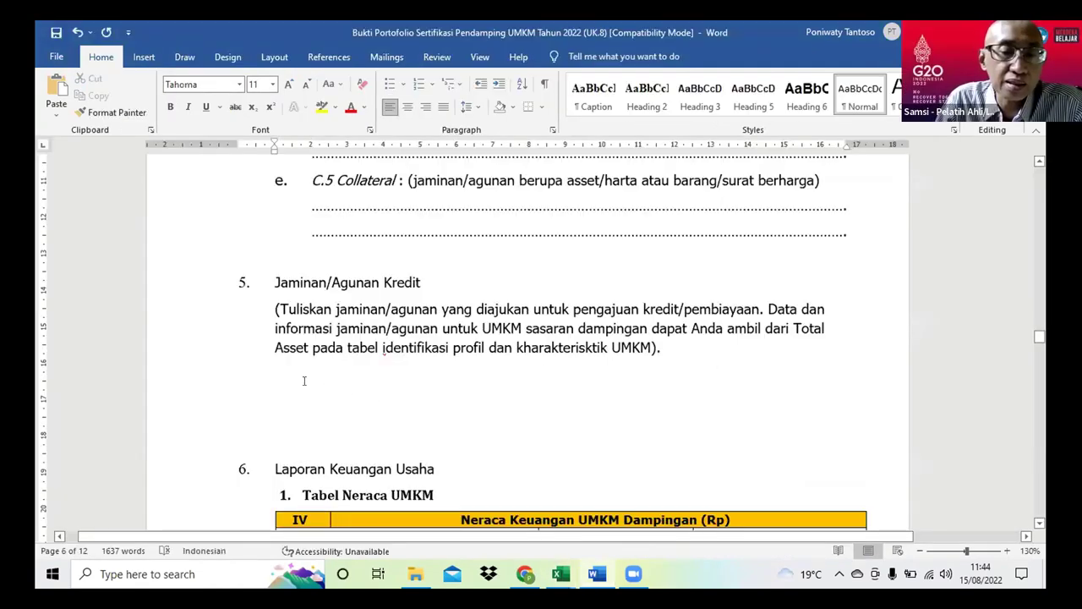
{"action": "key", "text": "ctrl+v"}
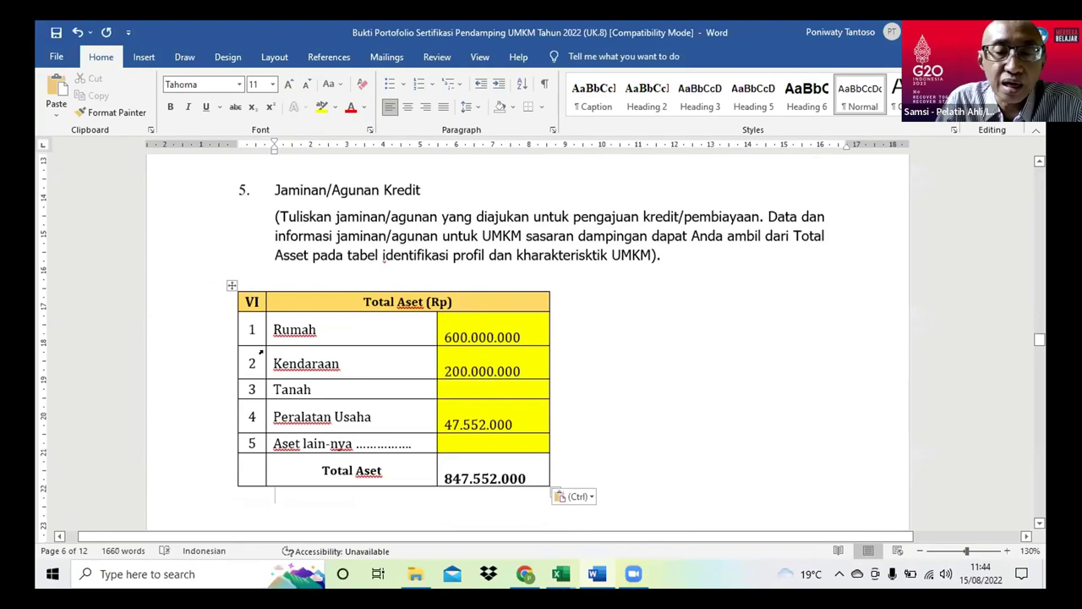
Examine the empty Neraca, Laba/Rugi and Proyeksi Laba-Rugi tables under section 6, Laporan Keuangan Usaha
{"action": "scroll", "coordinate": [263, 337], "scroll_direction": "down", "scroll_amount": 3}
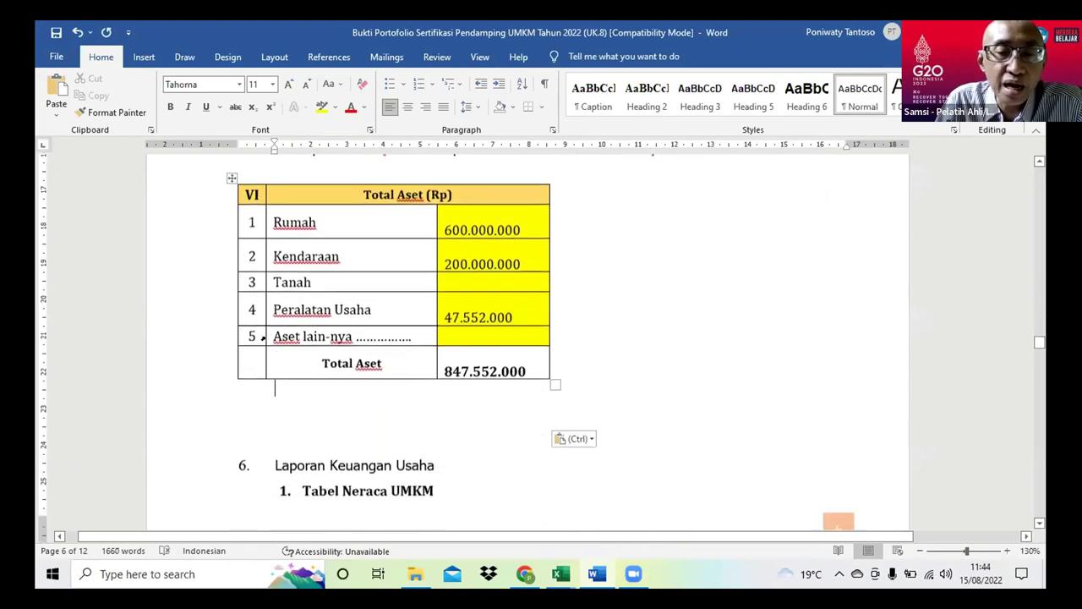
{"action": "scroll", "coordinate": [263, 338], "scroll_direction": "down", "scroll_amount": 1}
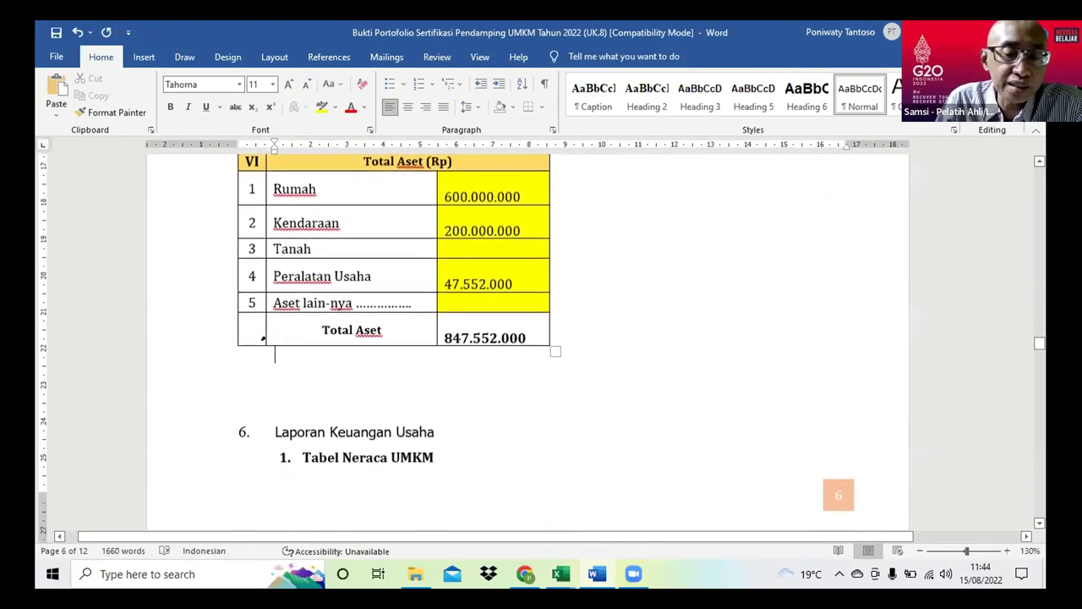
{"action": "scroll", "coordinate": [263, 338], "scroll_direction": "down", "scroll_amount": 5}
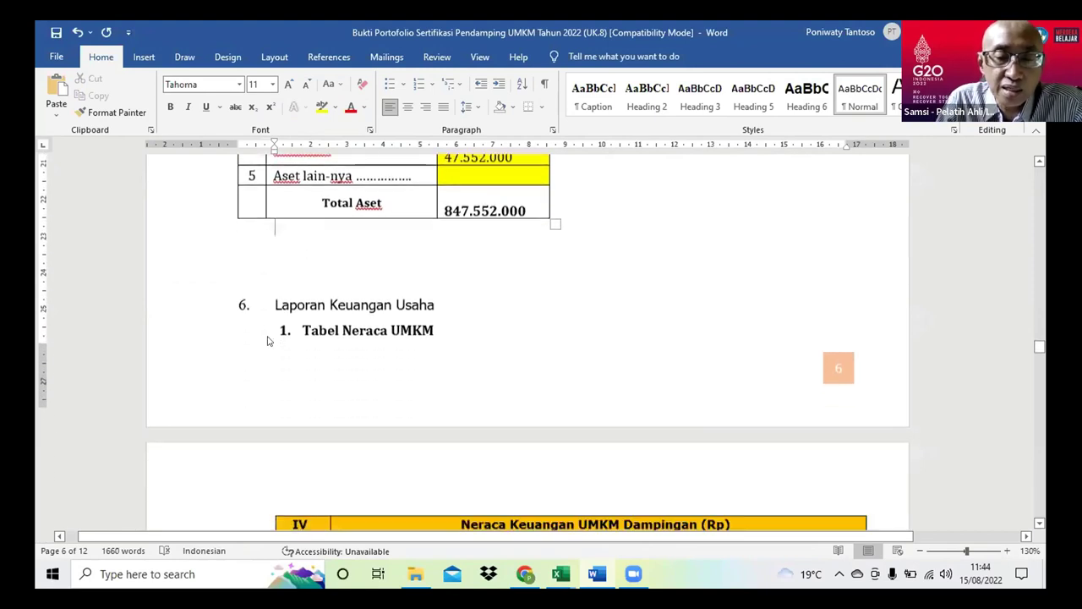
{"action": "scroll", "coordinate": [267, 341], "scroll_direction": "down", "scroll_amount": 4}
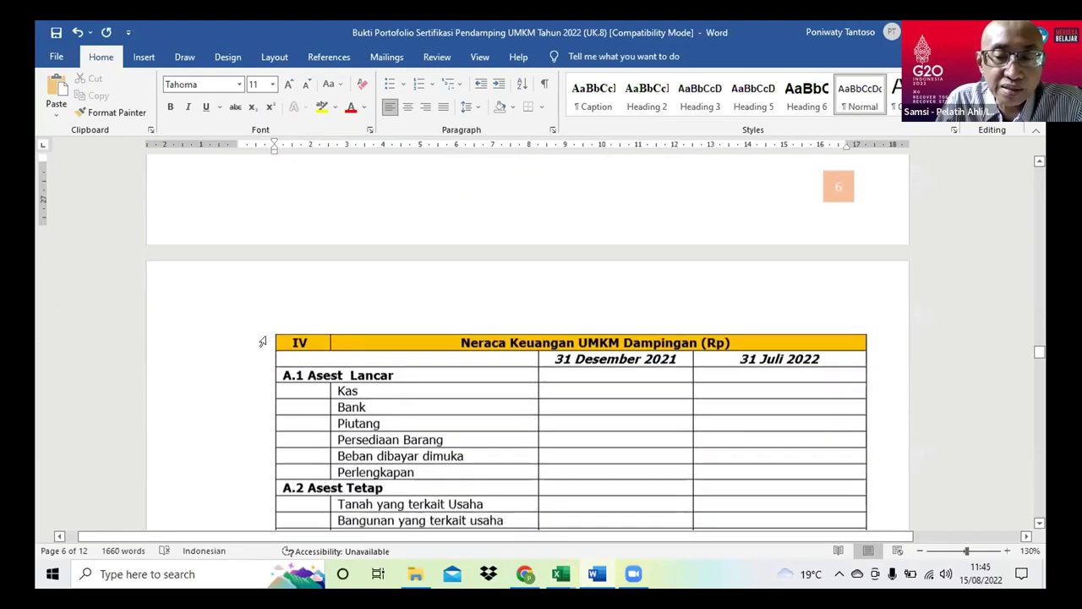
{"action": "scroll", "coordinate": [263, 341], "scroll_direction": "down", "scroll_amount": 2}
{"action": "scroll", "coordinate": [263, 341], "scroll_direction": "down", "scroll_amount": 2}
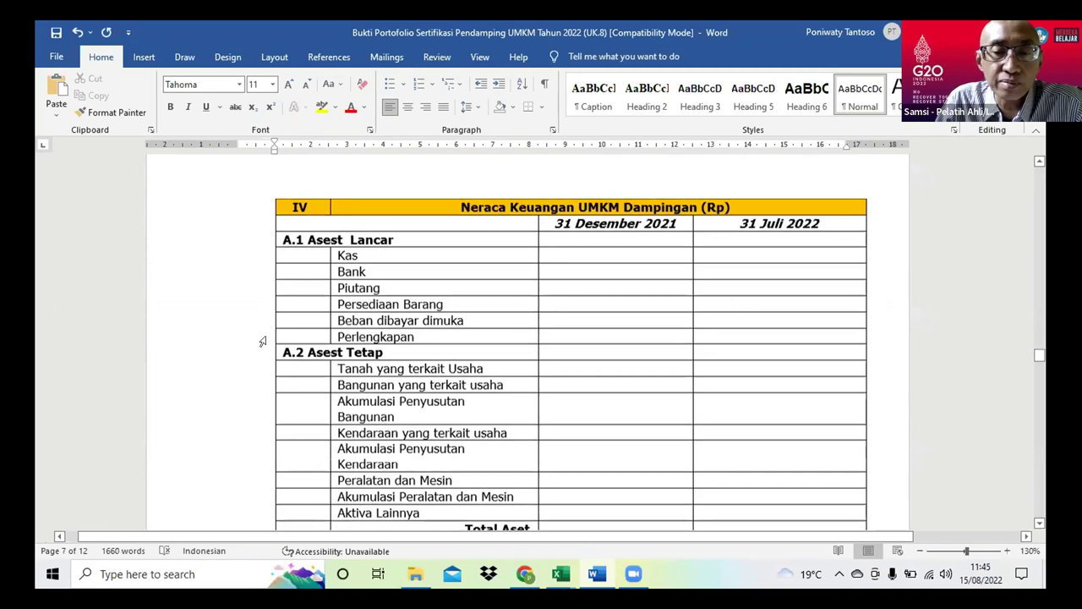
{"action": "scroll", "coordinate": [263, 340], "scroll_direction": "down", "scroll_amount": 12}
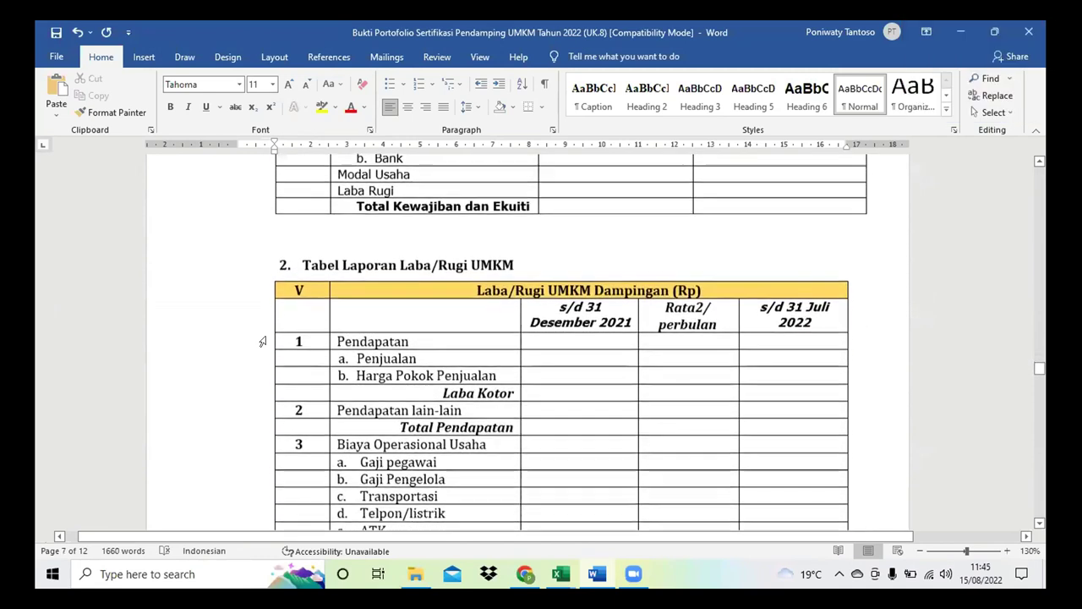
{"action": "scroll", "coordinate": [265, 340], "scroll_direction": "down", "scroll_amount": 9}
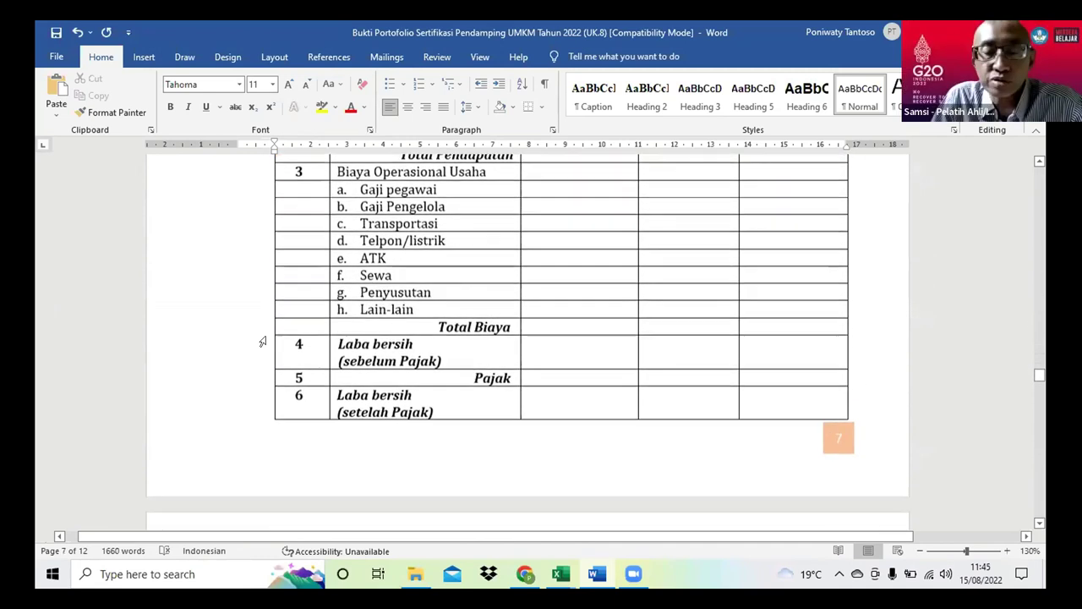
{"action": "scroll", "coordinate": [267, 341], "scroll_direction": "down", "scroll_amount": 6}
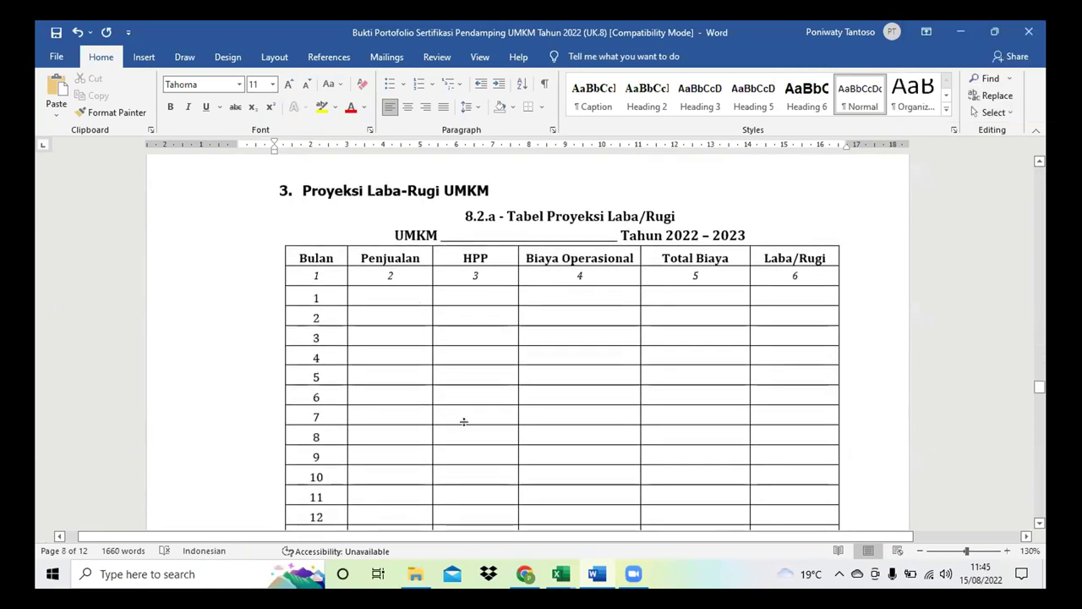
Switch to the UK.6-8 Excel workbook and copy the Tabel Proyeksi Laba Rugi from Bulan ke through Total Biaya, including the Total and Rata2 rows
{"action": "mouse_move", "coordinate": [559, 575]}
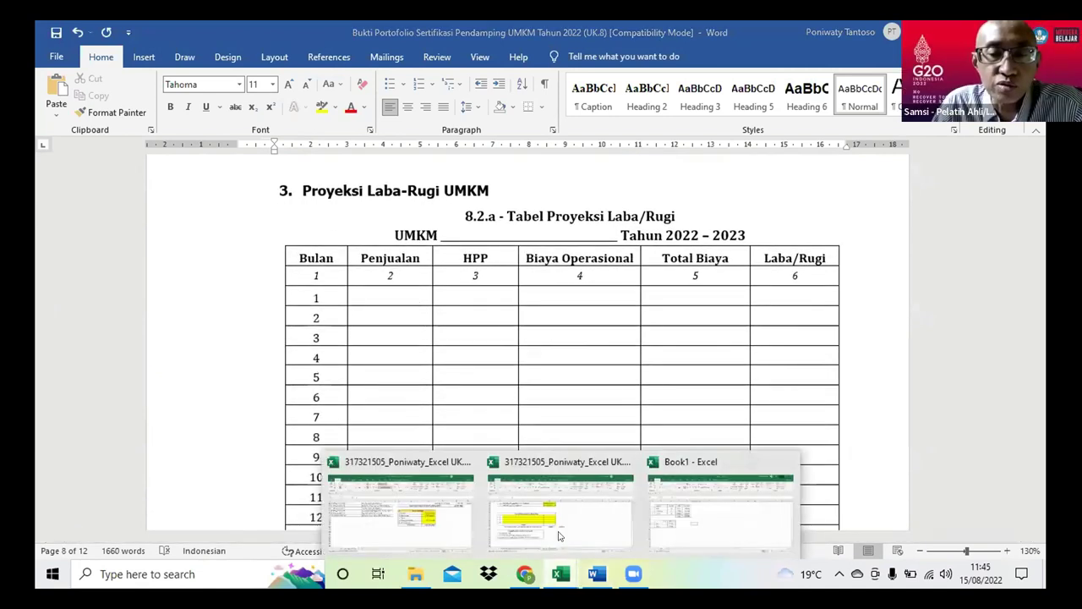
{"action": "left_click", "coordinate": [552, 528]}
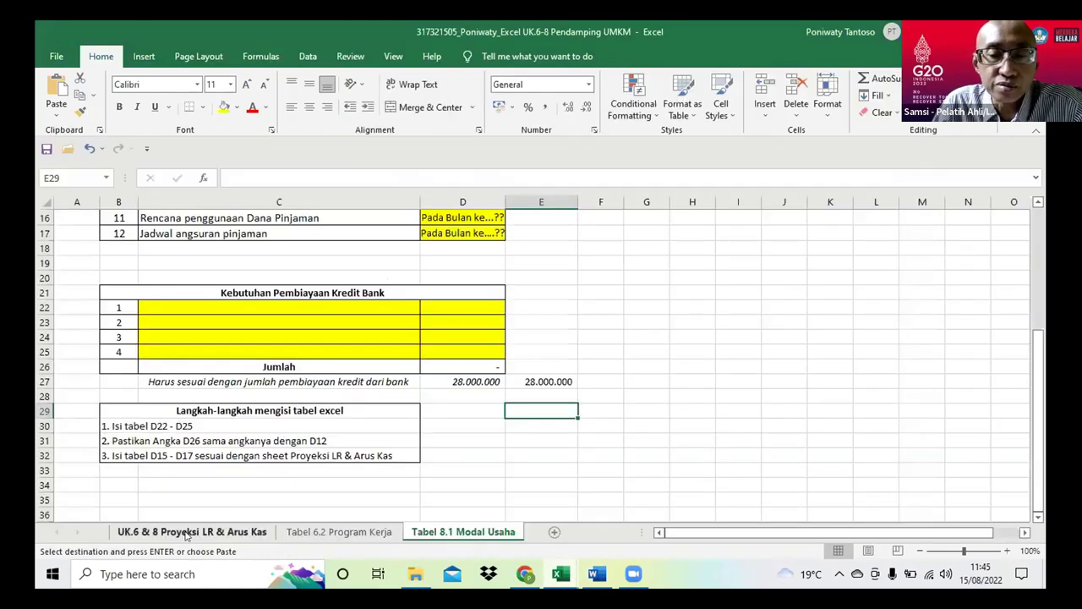
{"action": "left_click", "coordinate": [186, 532]}
{"action": "scroll", "coordinate": [212, 384], "scroll_direction": "down", "scroll_amount": 4}
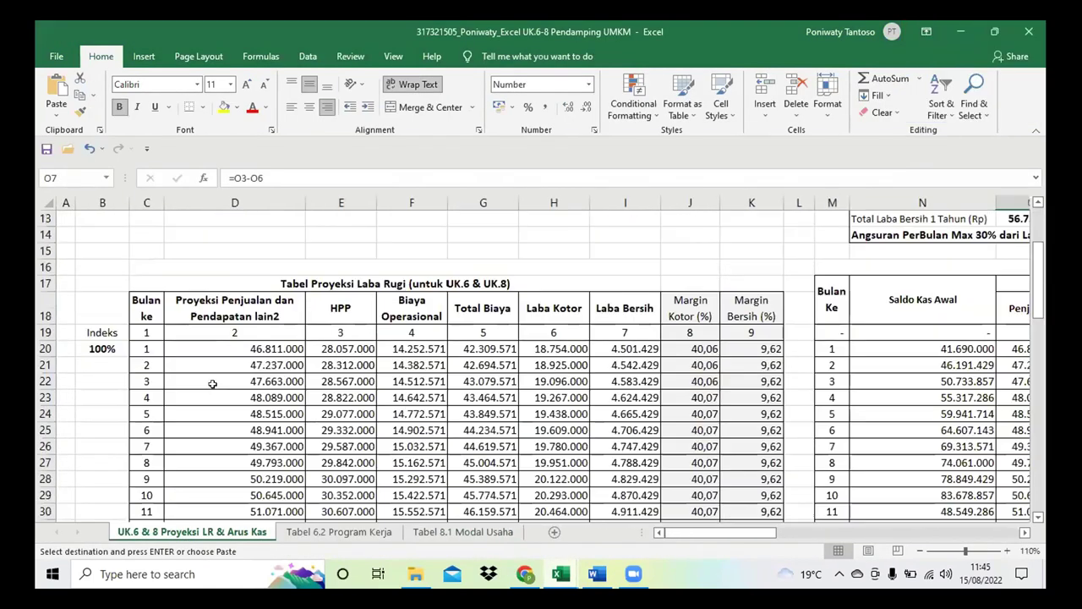
{"action": "scroll", "coordinate": [212, 384], "scroll_direction": "down", "scroll_amount": 1}
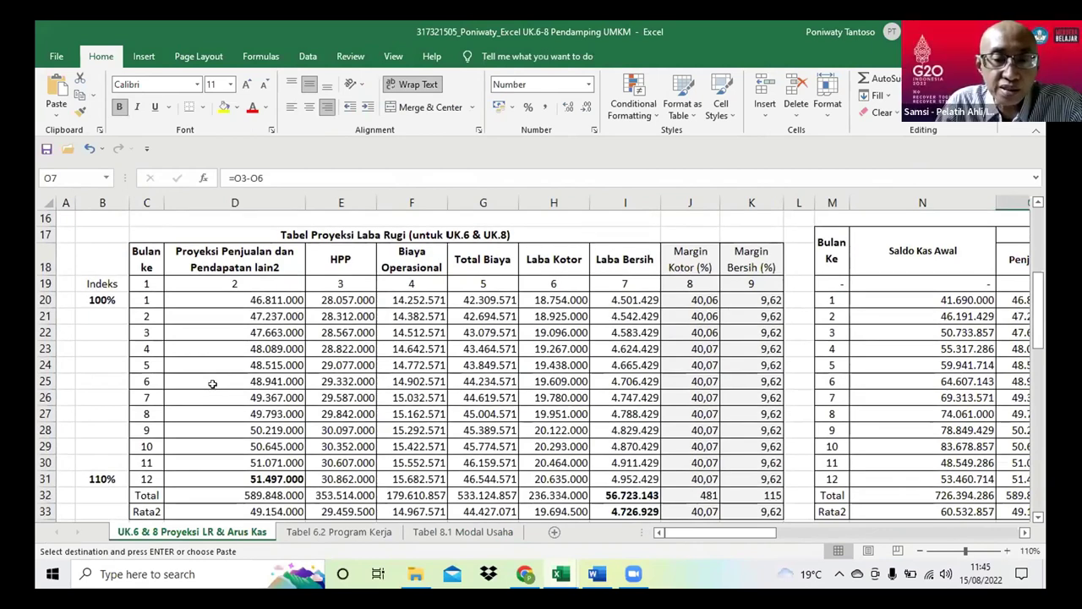
{"action": "left_click", "coordinate": [135, 263]}
{"action": "left_click_drag", "start_coordinate": [136, 263], "coordinate": [488, 446]}
{"action": "key", "text": "alt+Tab"}
{"action": "key", "text": "alt+Tab"}
{"action": "scroll", "coordinate": [489, 446], "scroll_direction": "down", "scroll_amount": 2}
{"action": "left_click", "coordinate": [478, 397], "text": "shift"}
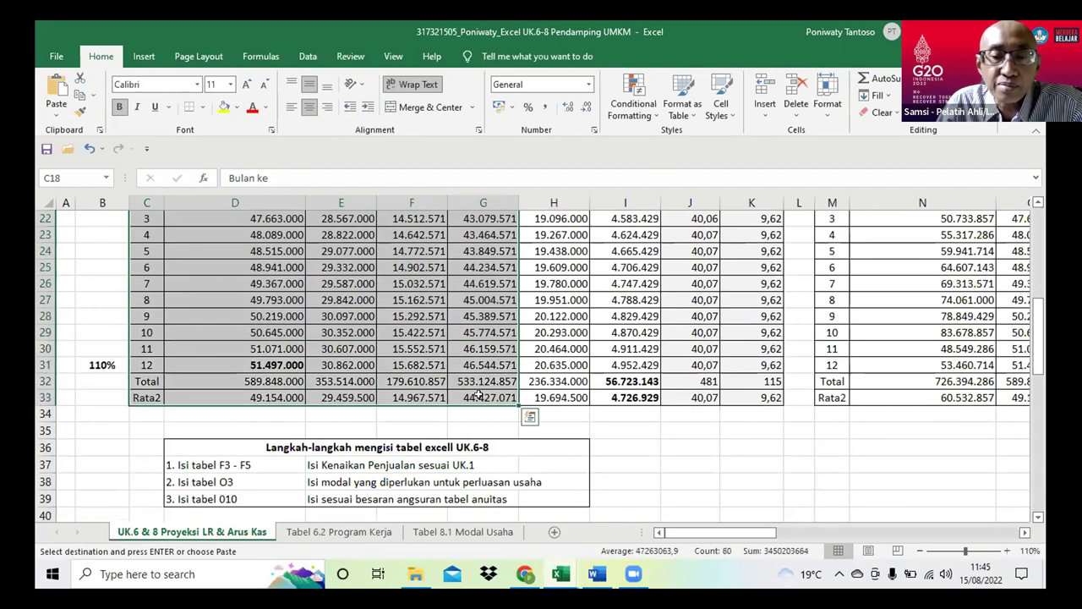
{"action": "key", "text": "alt+Tab"}
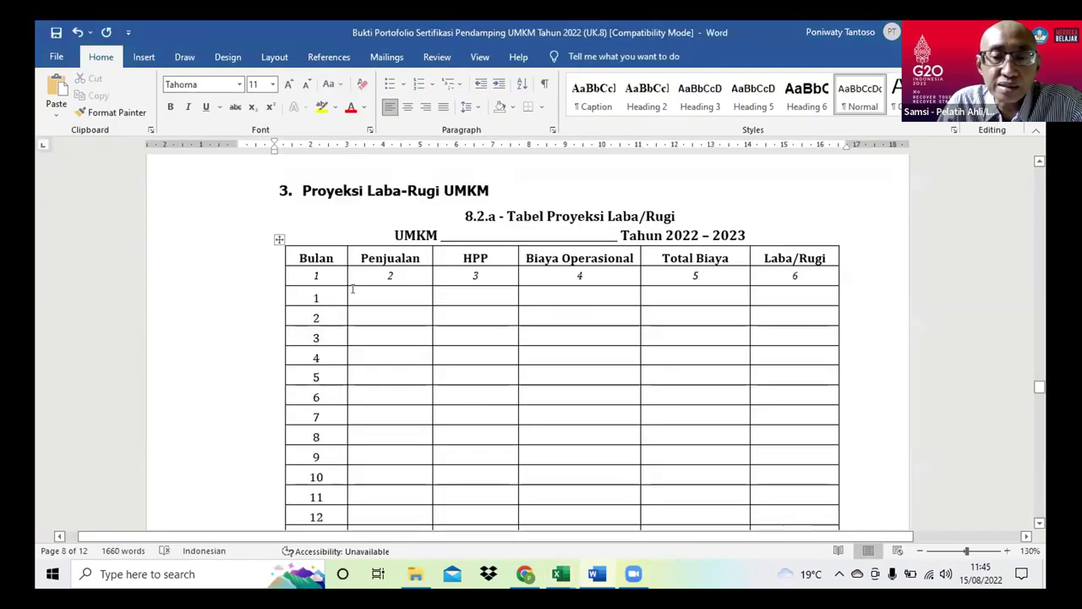
{"action": "left_click_drag", "start_coordinate": [343, 294], "coordinate": [647, 344]}
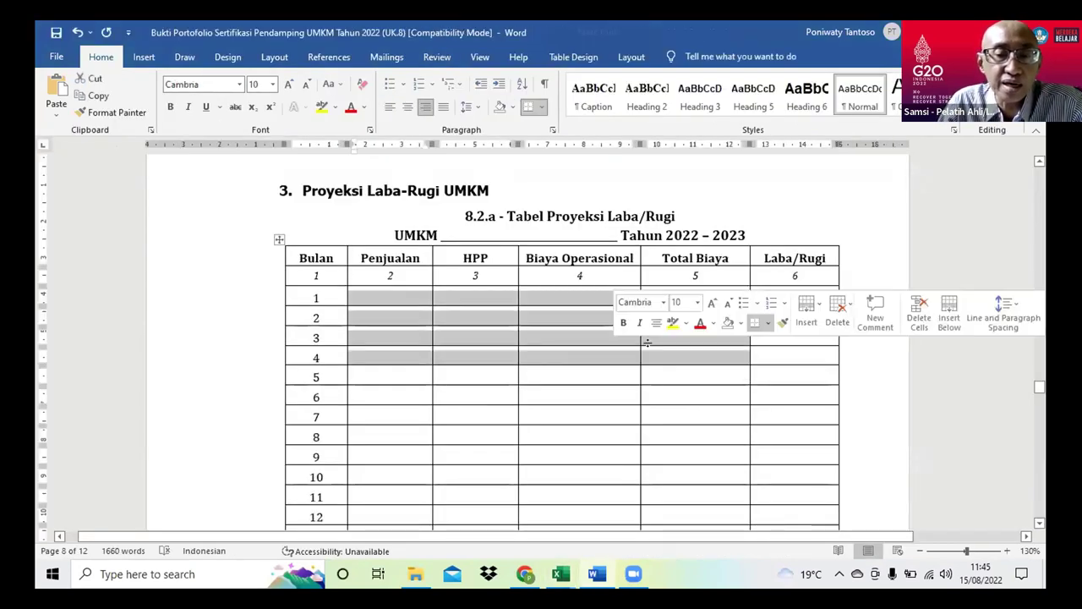
{"action": "key", "text": "alt+Tab"}
{"action": "scroll", "coordinate": [589, 313], "scroll_direction": "up", "scroll_amount": 4}
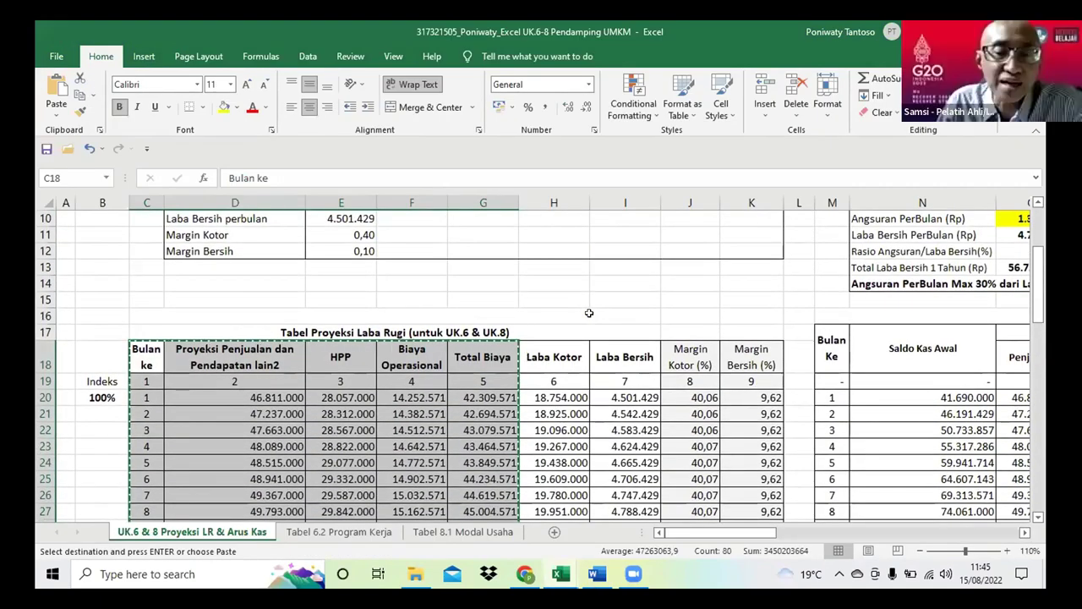
{"action": "scroll", "coordinate": [589, 313], "scroll_direction": "down", "scroll_amount": 2}
{"action": "scroll", "coordinate": [590, 313], "scroll_direction": "down", "scroll_amount": 1}
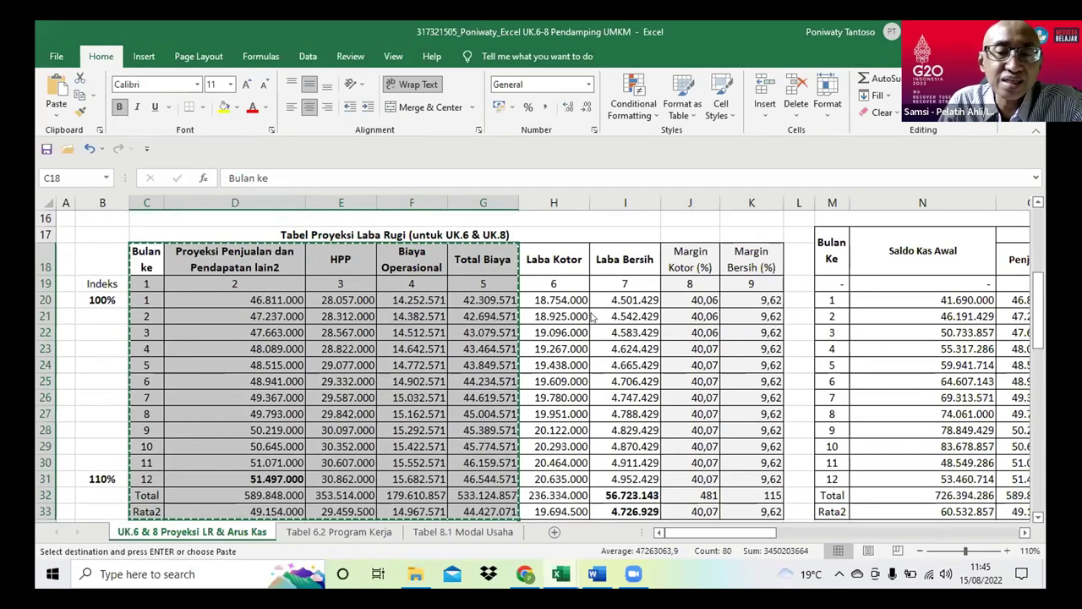
{"action": "key", "text": "alt+Tab"}
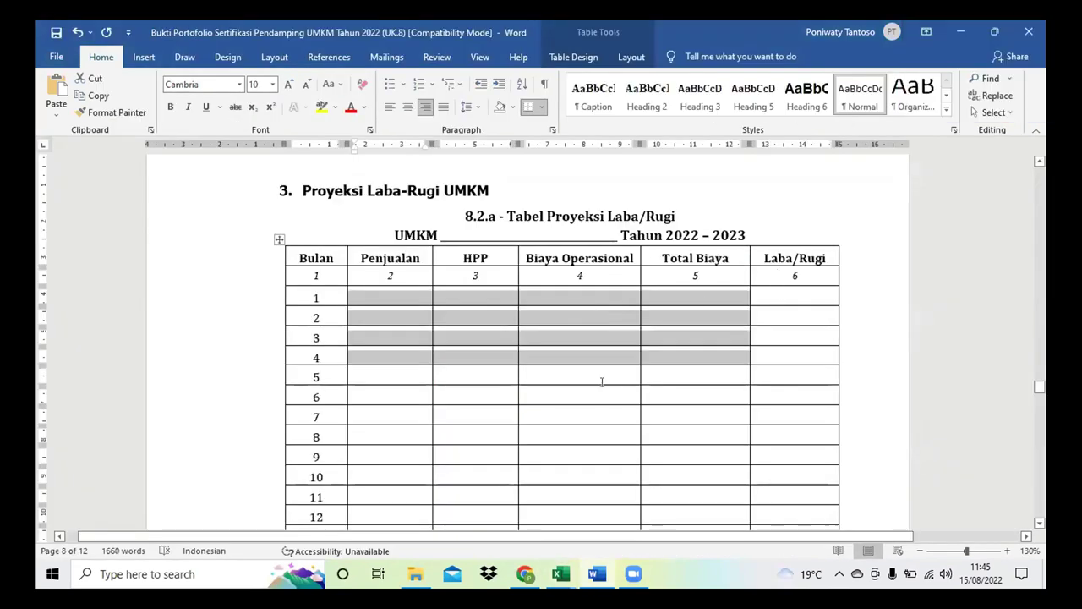
{"action": "left_click", "coordinate": [778, 217]}
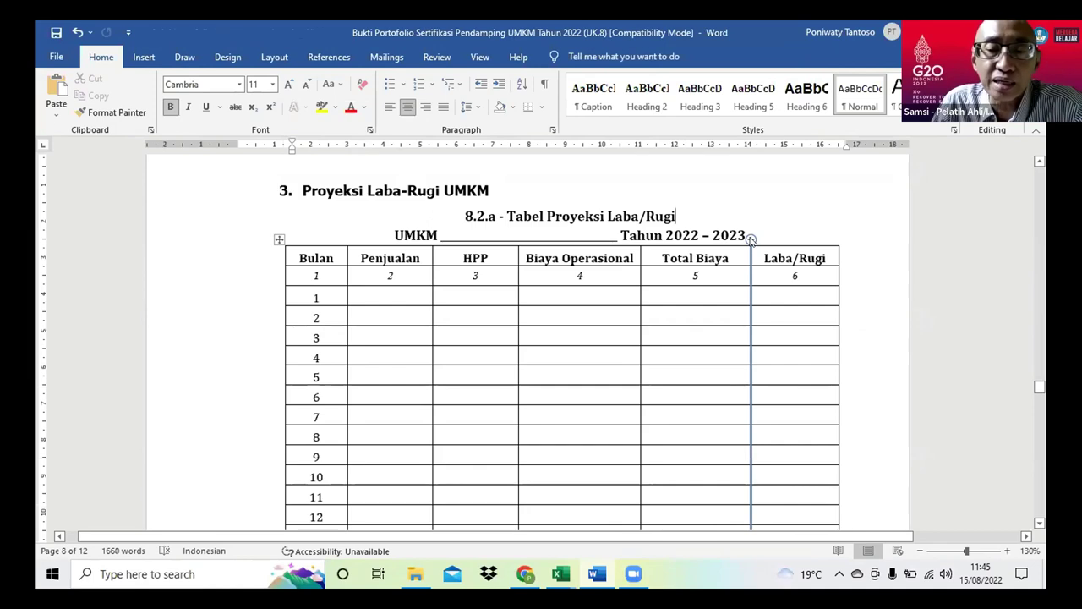
{"action": "key", "text": "Return"}
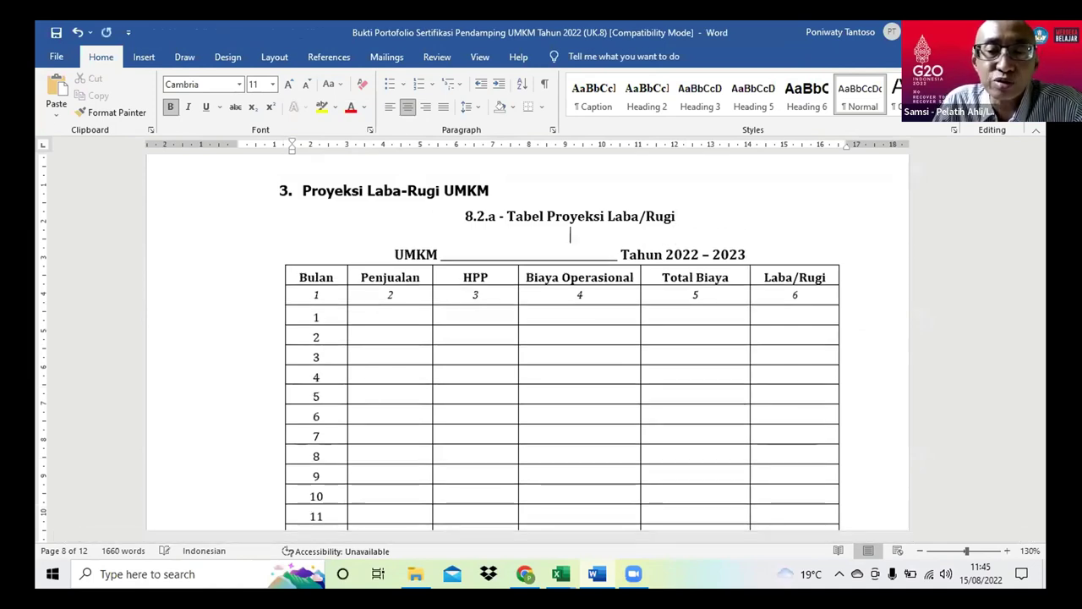
{"action": "key", "text": "BackSpace"}
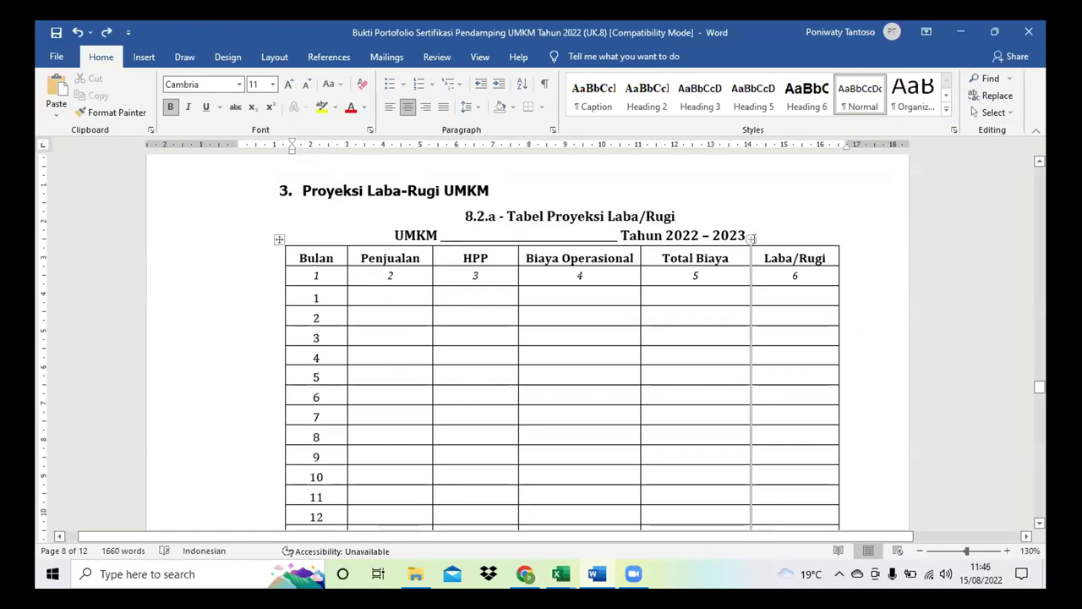
Insert three blank lines between the 8.2.a title and the empty projection table in the Word document
{"action": "left_click", "coordinate": [752, 226]}
{"action": "key", "text": "Return"}
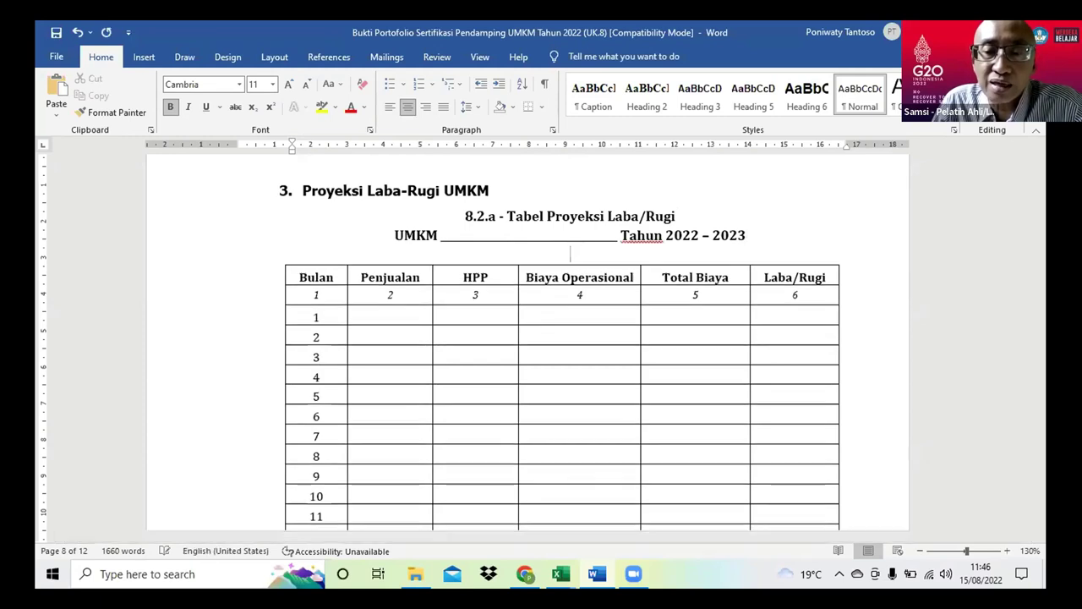
{"action": "key", "text": "Return"}
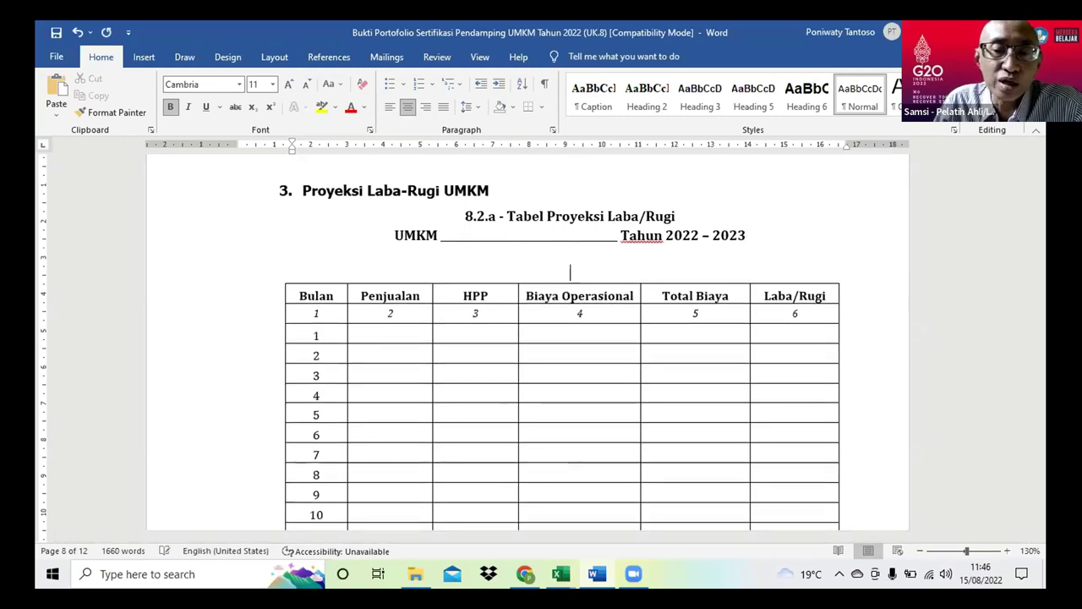
{"action": "key", "text": "Return"}
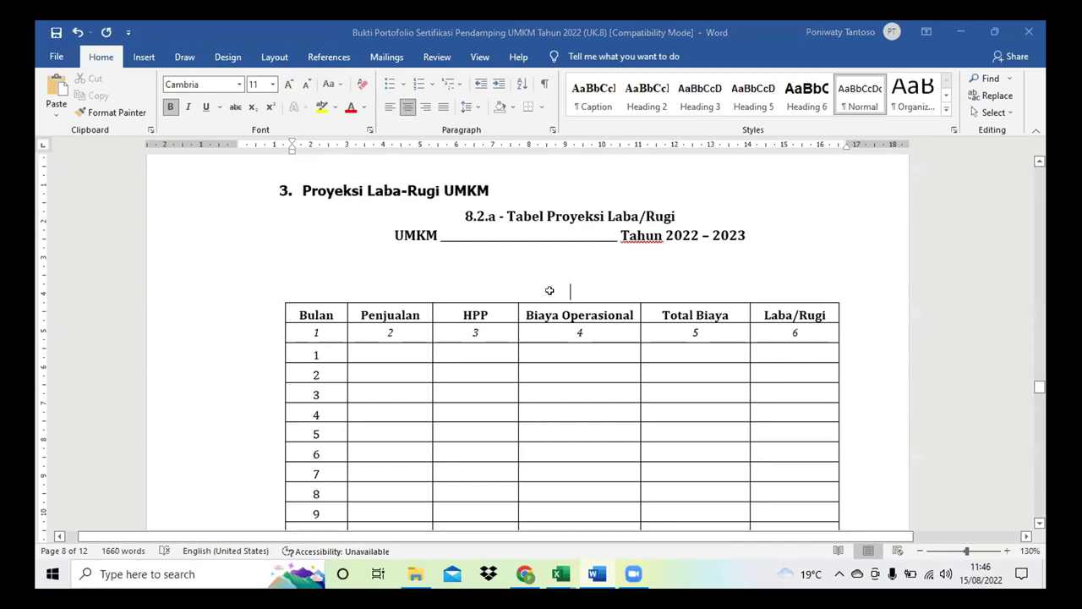
Copy the Excel profit-and-loss projection table, with its Laba Kotor and Laba Bersih columns, into the blank lines under the 8.2.a title
{"action": "key", "text": "alt+Tab"}
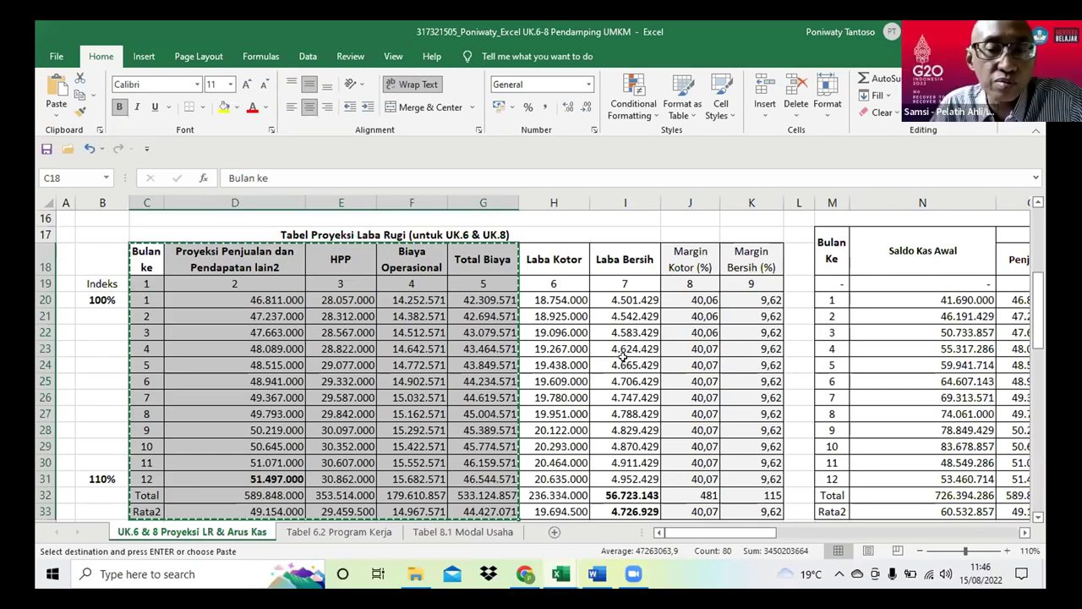
{"action": "scroll", "coordinate": [622, 356], "scroll_direction": "down", "scroll_amount": 1}
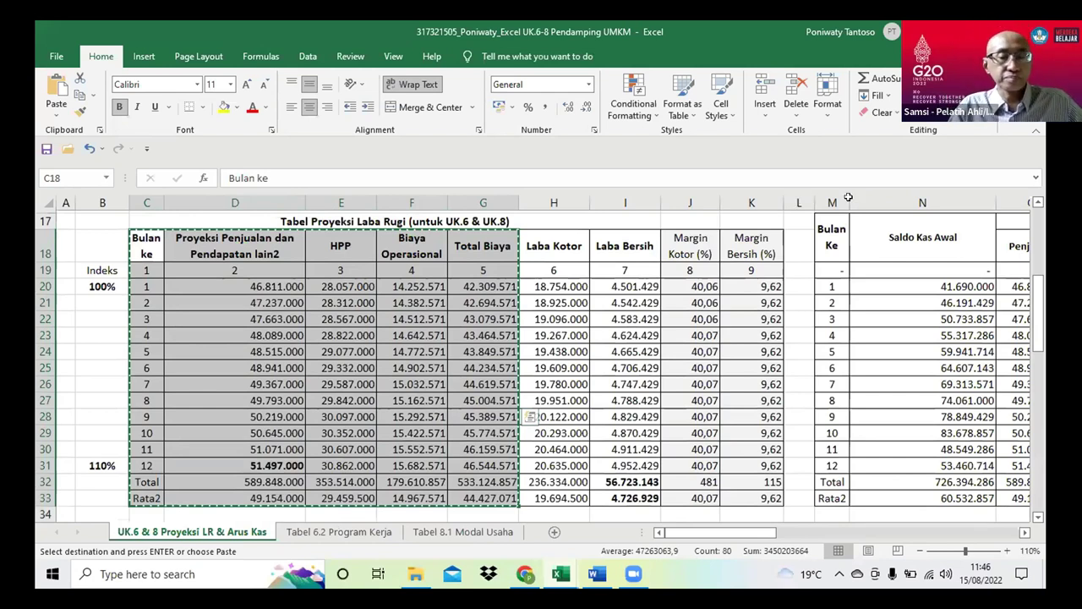
{"action": "scroll", "coordinate": [848, 197], "scroll_direction": "down", "scroll_amount": 1}
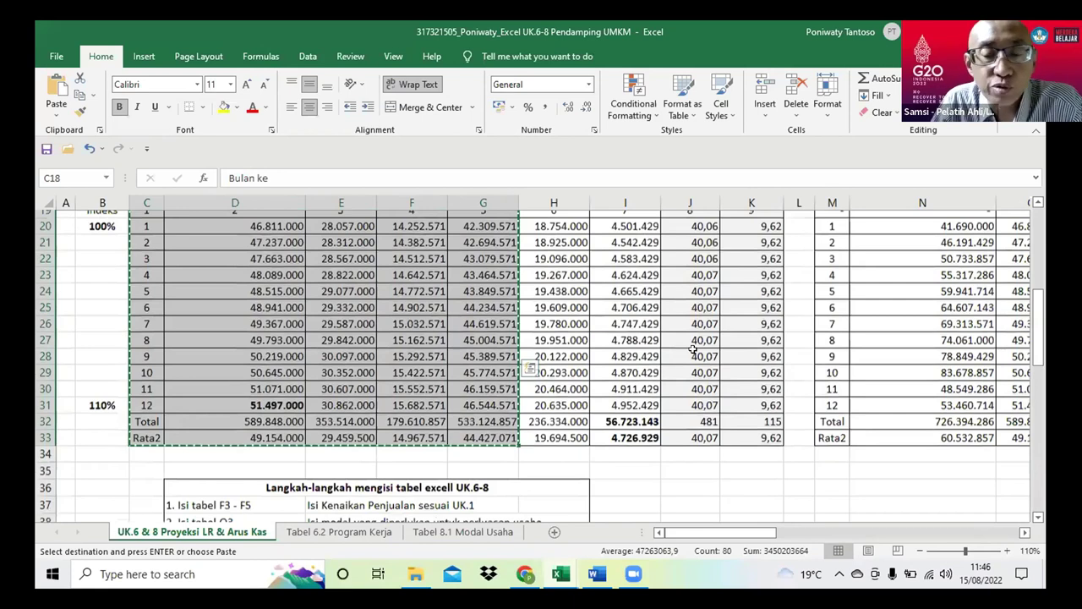
{"action": "scroll", "coordinate": [691, 348], "scroll_direction": "down", "scroll_amount": 2}
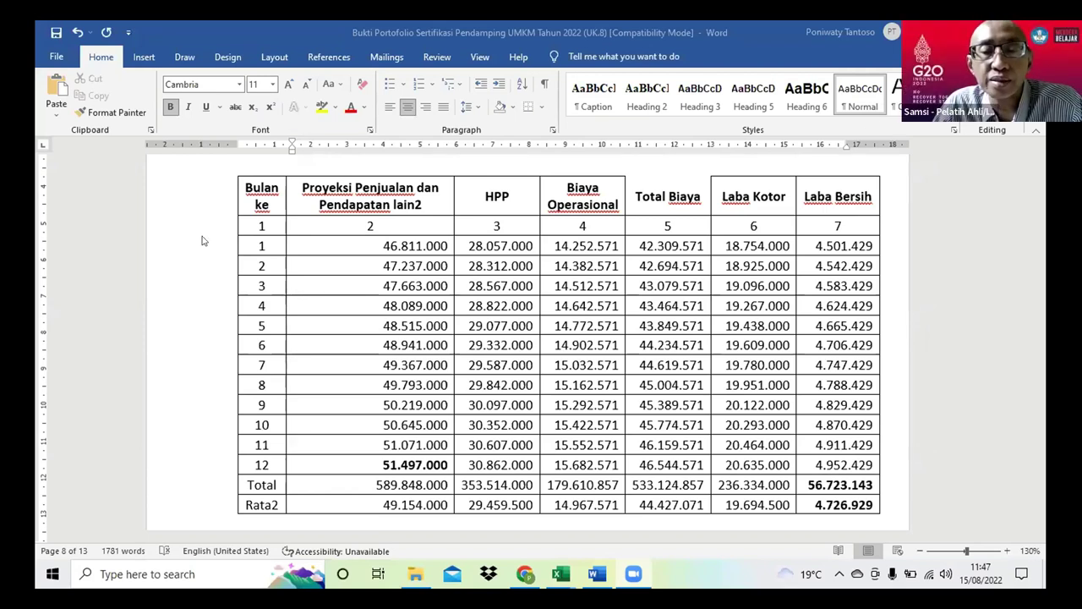
{"action": "scroll", "coordinate": [311, 324], "scroll_direction": "up", "scroll_amount": 1}
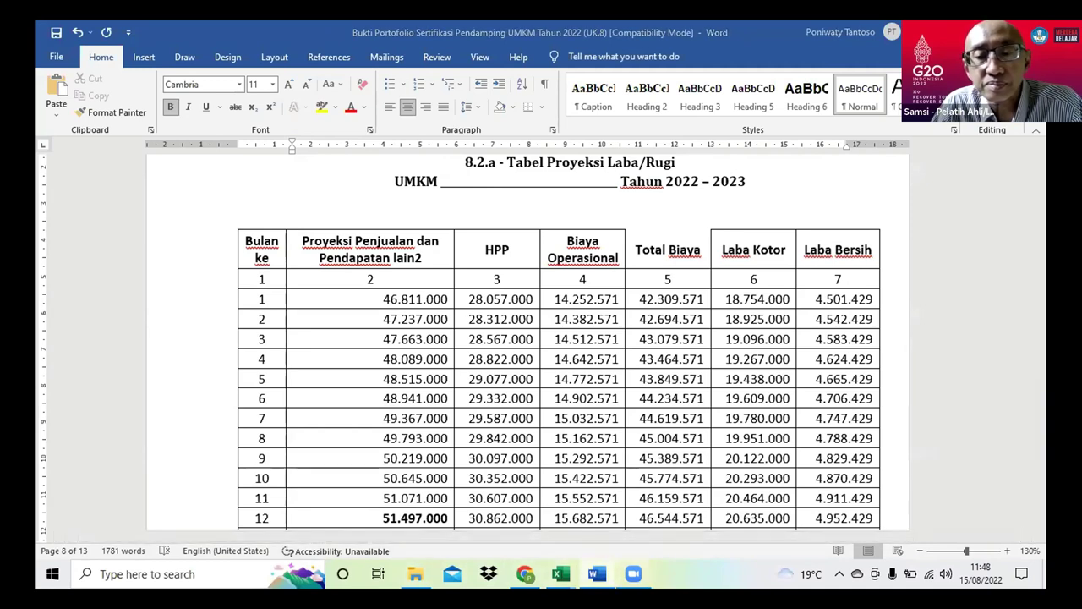
{"action": "right_click", "coordinate": [634, 574]}
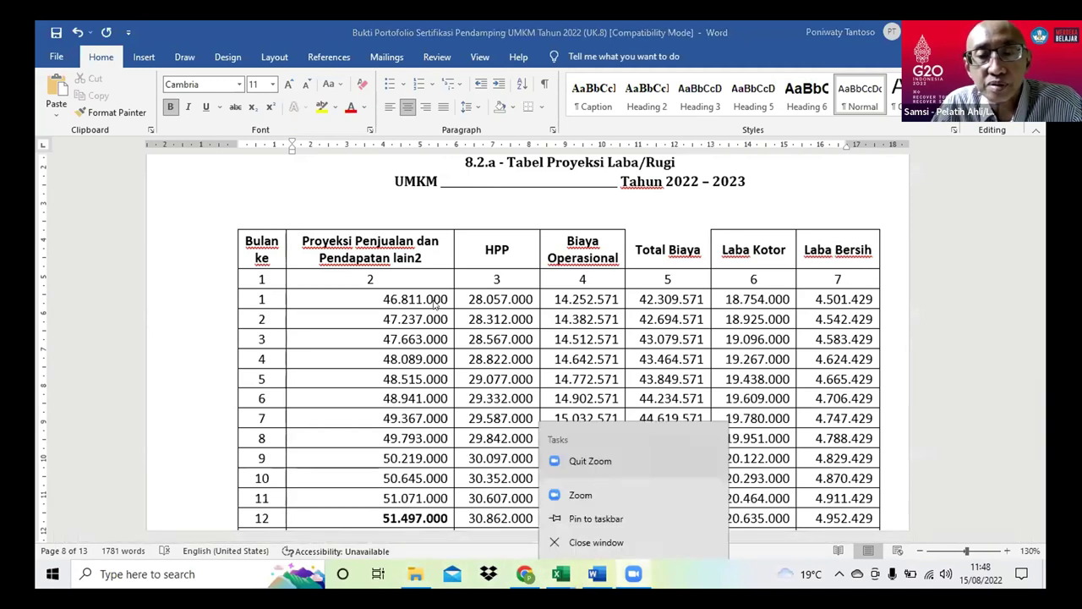
{"action": "left_click", "coordinate": [316, 96]}
Delete the empty Bulan–Laba/Rugi template table below the pasted projection and remove the leftover blank lines
{"action": "scroll", "coordinate": [529, 339], "scroll_direction": "down", "scroll_amount": 8}
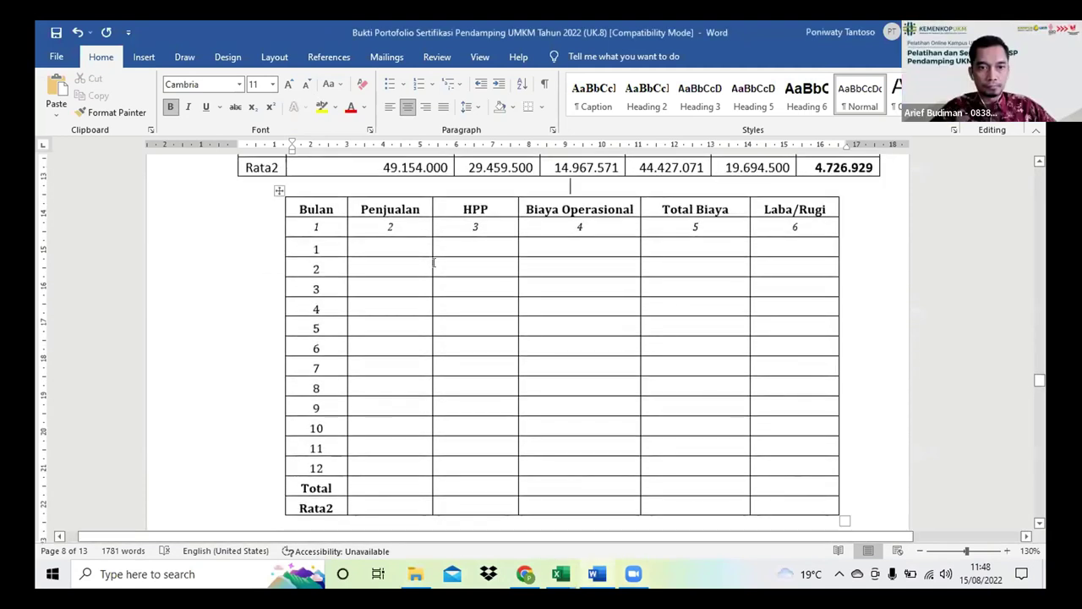
{"action": "right_click", "coordinate": [277, 188]}
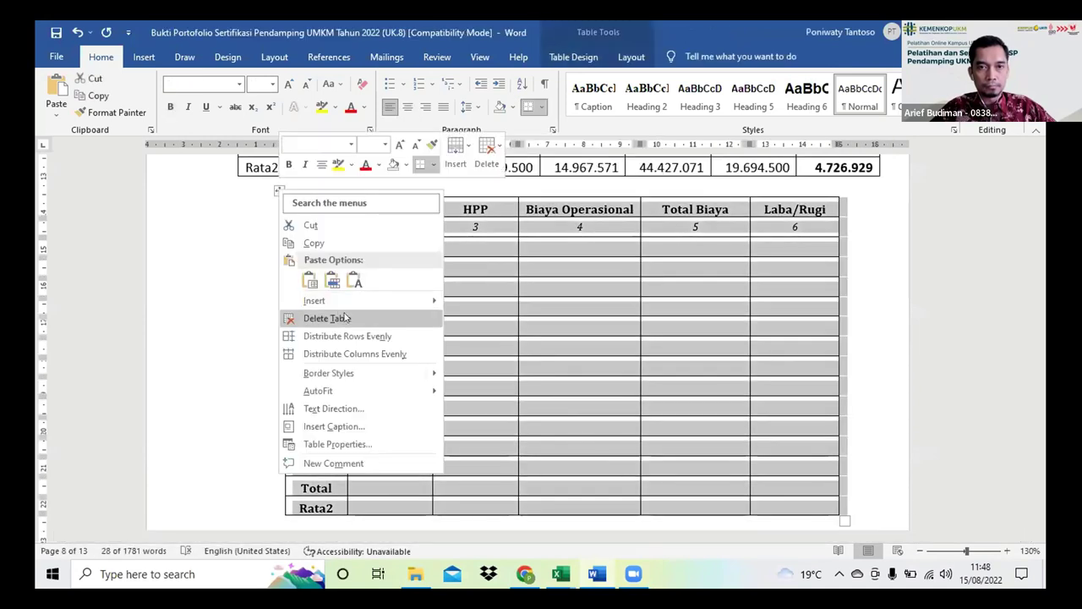
{"action": "left_click", "coordinate": [346, 320]}
{"action": "key", "text": "BackSpace"}
{"action": "key", "text": "BackSpace"}
{"action": "scroll", "coordinate": [541, 346], "scroll_direction": "up", "scroll_amount": 3}
Examine the empty Tabel 8.2.b cash flow template in Word and the matching Excel cash flow projection with bank credit financing for UK.8
{"action": "scroll", "coordinate": [541, 347], "scroll_direction": "down", "scroll_amount": 4}
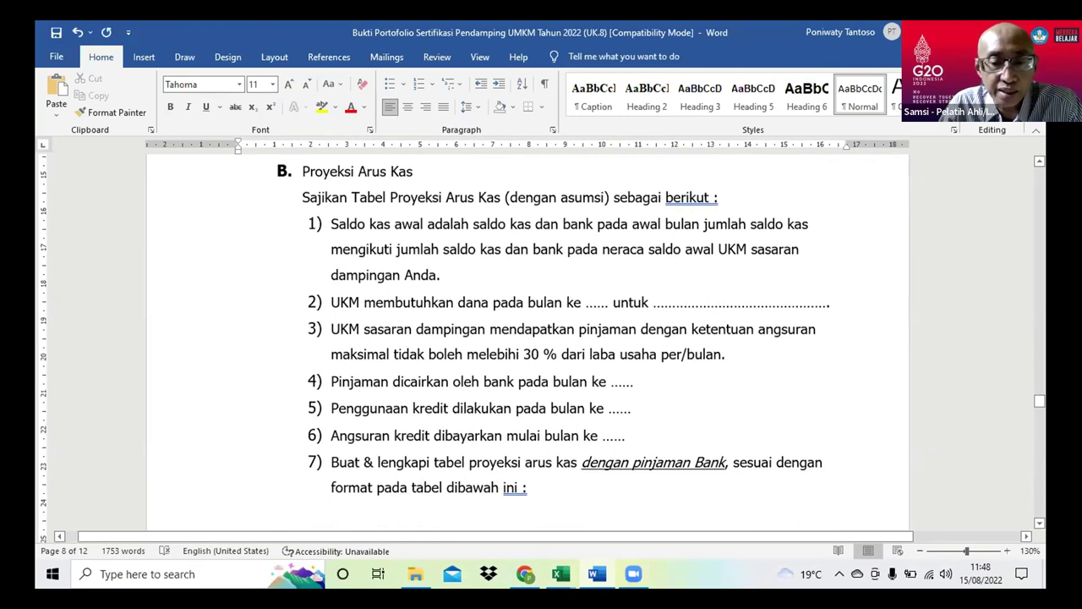
{"action": "scroll", "coordinate": [546, 347], "scroll_direction": "down", "scroll_amount": 7}
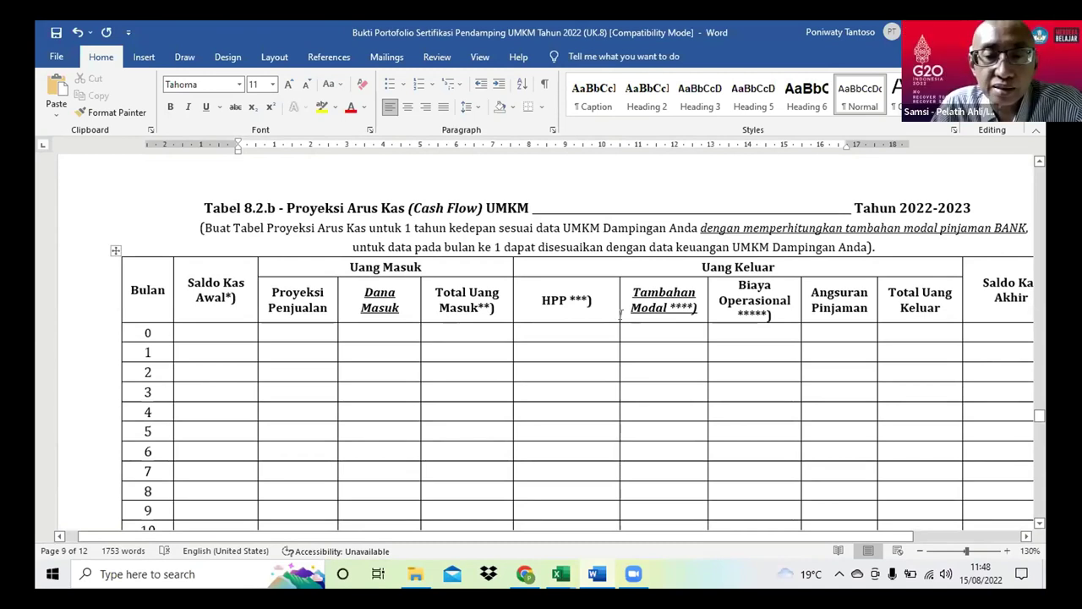
{"action": "scroll", "coordinate": [623, 314], "scroll_direction": "down", "scroll_amount": 1}
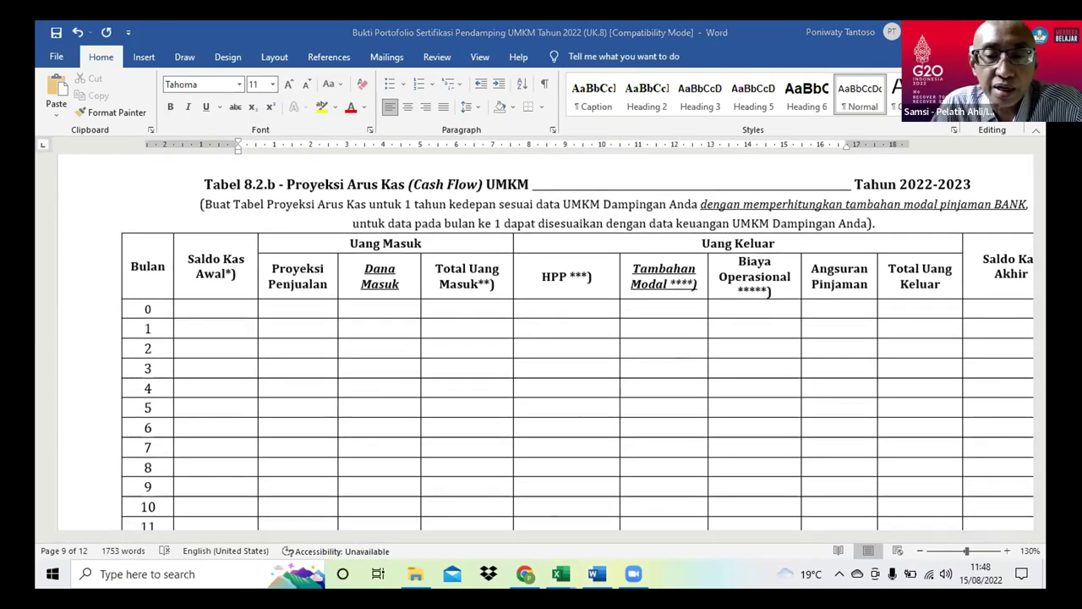
{"action": "mouse_move", "coordinate": [561, 574]}
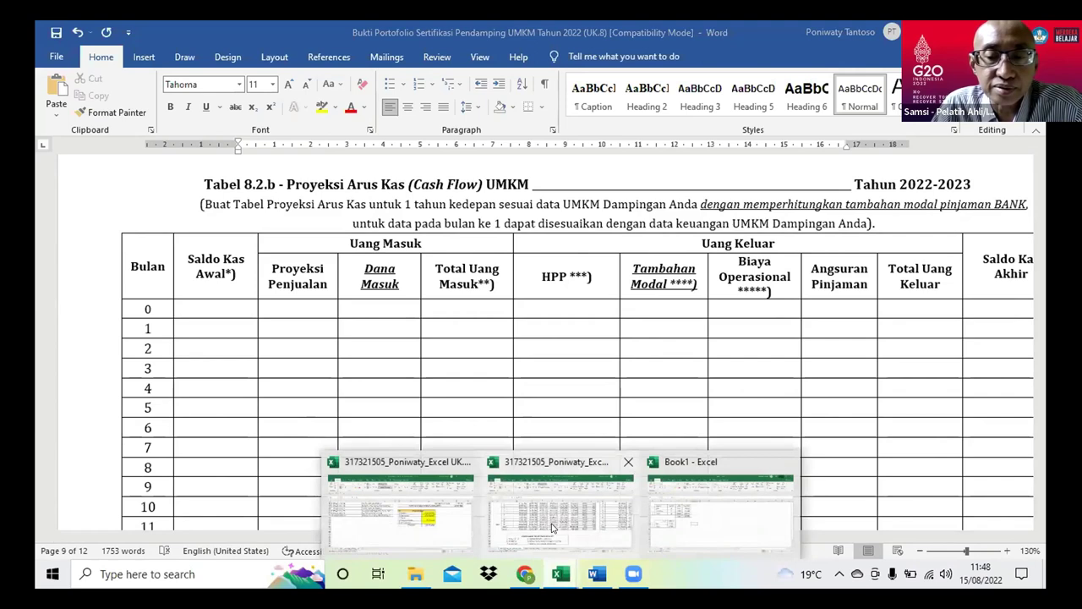
{"action": "left_click", "coordinate": [622, 474]}
{"action": "scroll", "coordinate": [645, 362], "scroll_direction": "right", "scroll_amount": 6}
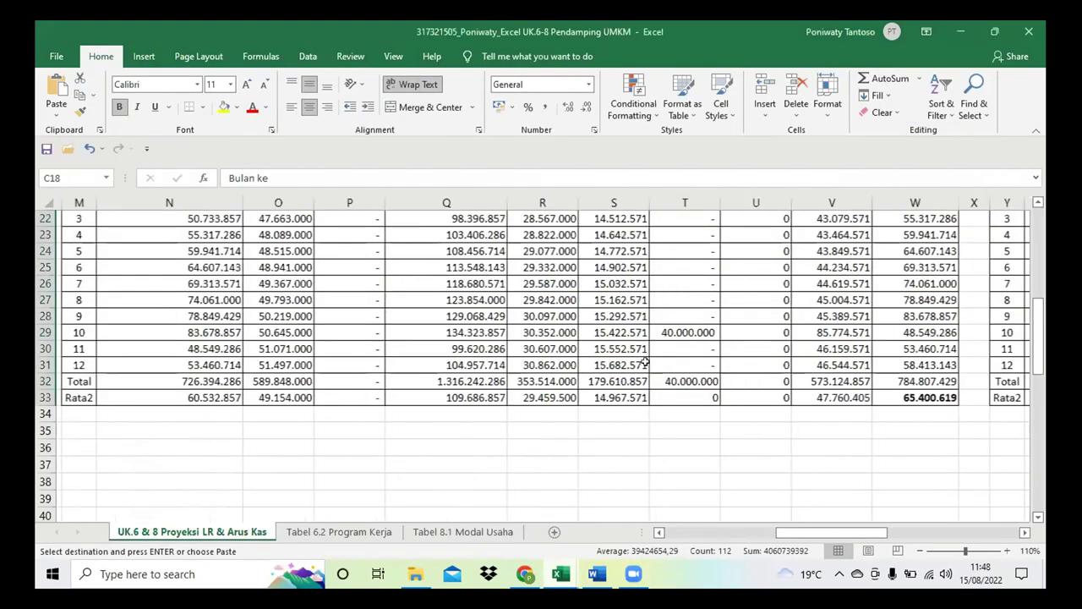
{"action": "scroll", "coordinate": [645, 362], "scroll_direction": "up", "scroll_amount": 3}
{"action": "scroll", "coordinate": [645, 362], "scroll_direction": "up", "scroll_amount": 1}
{"action": "scroll", "coordinate": [645, 362], "scroll_direction": "right", "scroll_amount": 5}
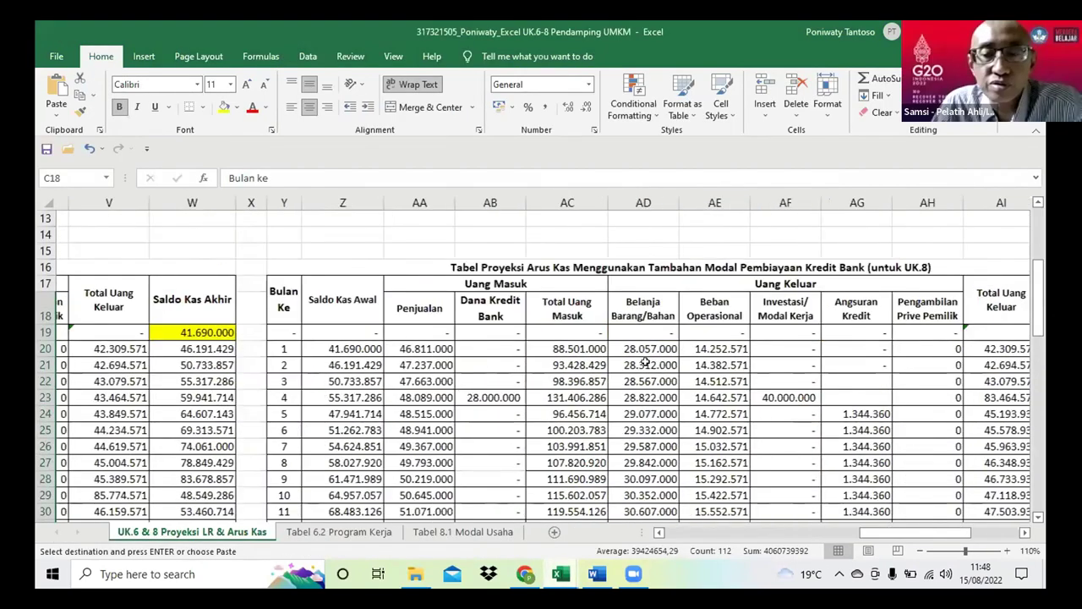
{"action": "scroll", "coordinate": [645, 362], "scroll_direction": "right", "scroll_amount": 2}
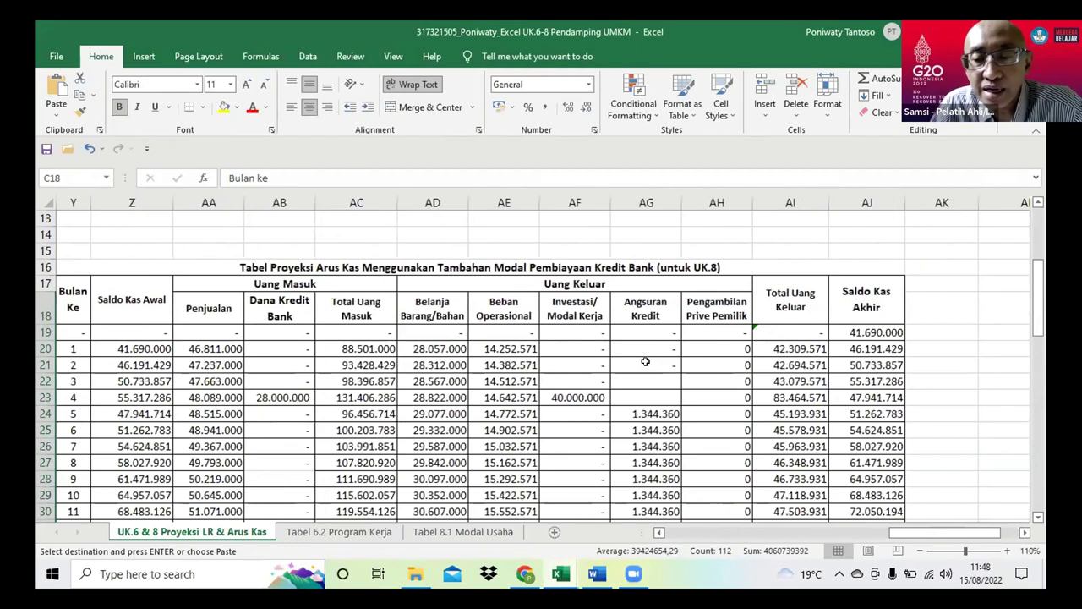
{"action": "scroll", "coordinate": [645, 362], "scroll_direction": "left", "scroll_amount": 3}
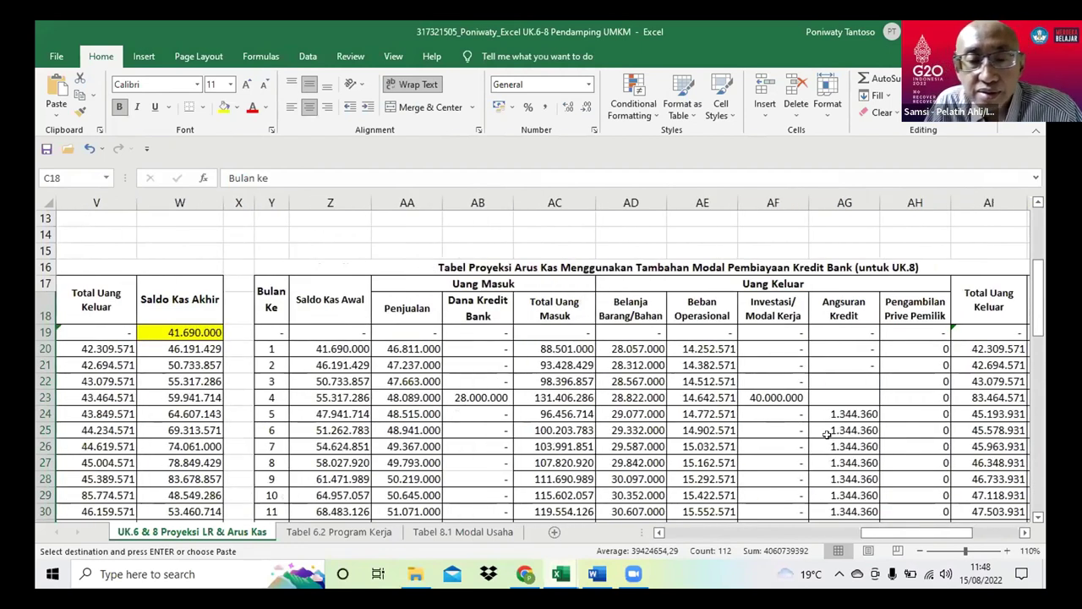
{"action": "left_click_drag", "start_coordinate": [878, 538], "coordinate": [912, 535]}
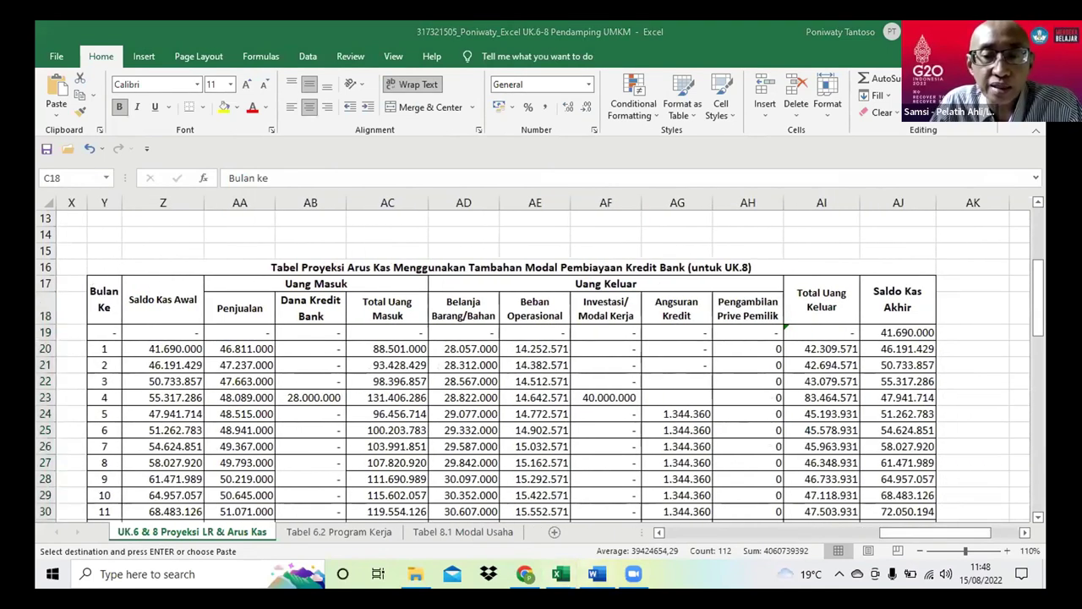
Return to the Word document and insert two blank lines between the Tabel 8.2.b heading note and the empty cash flow table
{"action": "key", "text": "alt+Tab"}
{"action": "scroll", "coordinate": [365, 328], "scroll_direction": "up", "scroll_amount": 4}
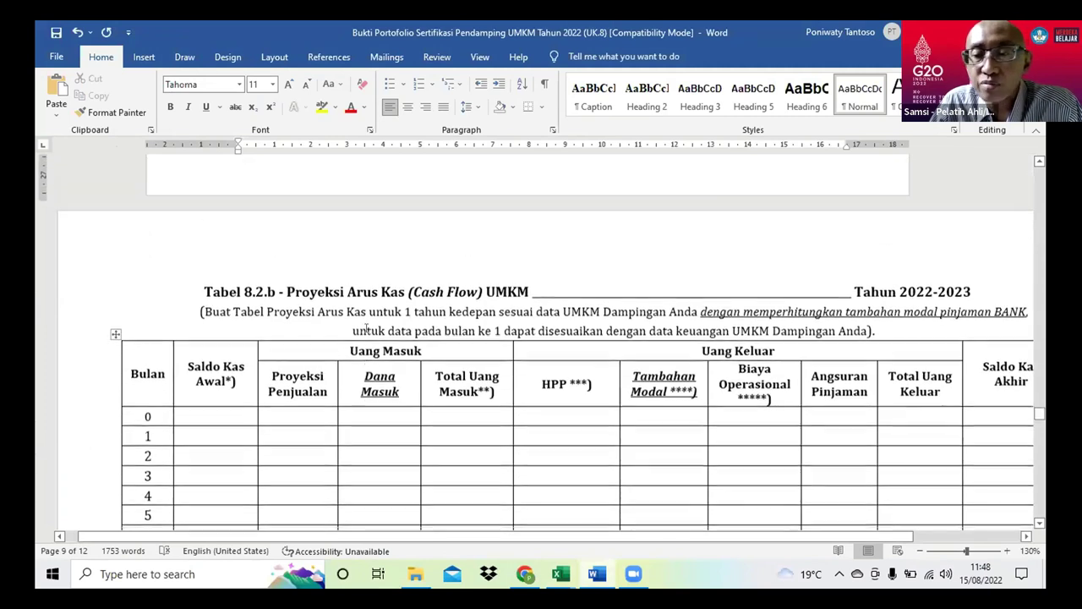
{"action": "left_click", "coordinate": [888, 347]}
{"action": "key", "text": "Return"}
{"action": "key", "text": "Return"}
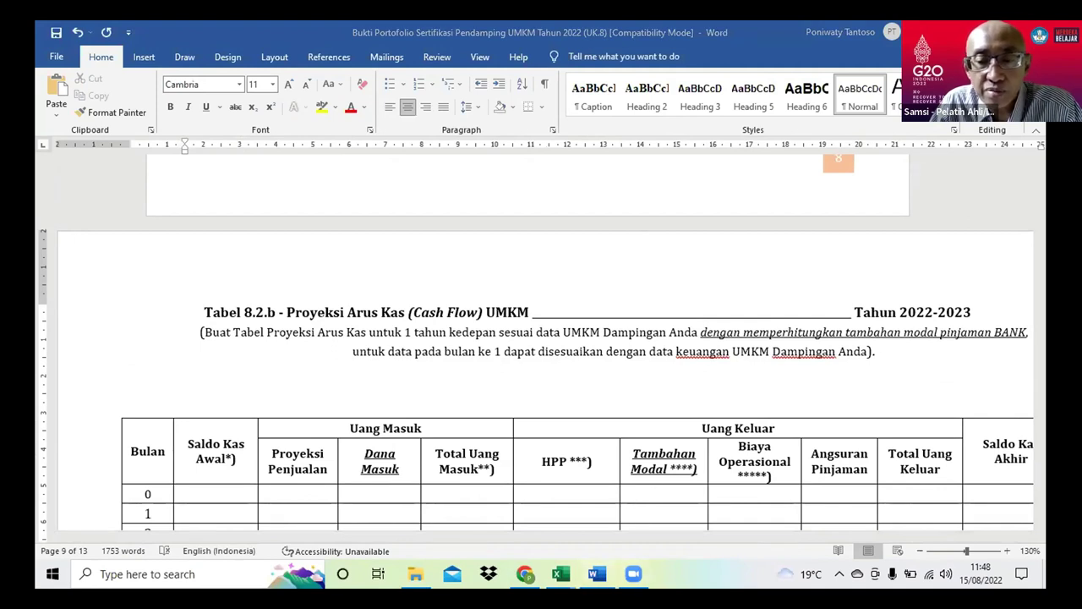
Switch to the UK.6-8 Excel workbook and copy the bank-credit cash flow projection from Bulan Ke through Saldo Kas Akhir, including Total and Rata2
{"action": "mouse_move", "coordinate": [560, 575]}
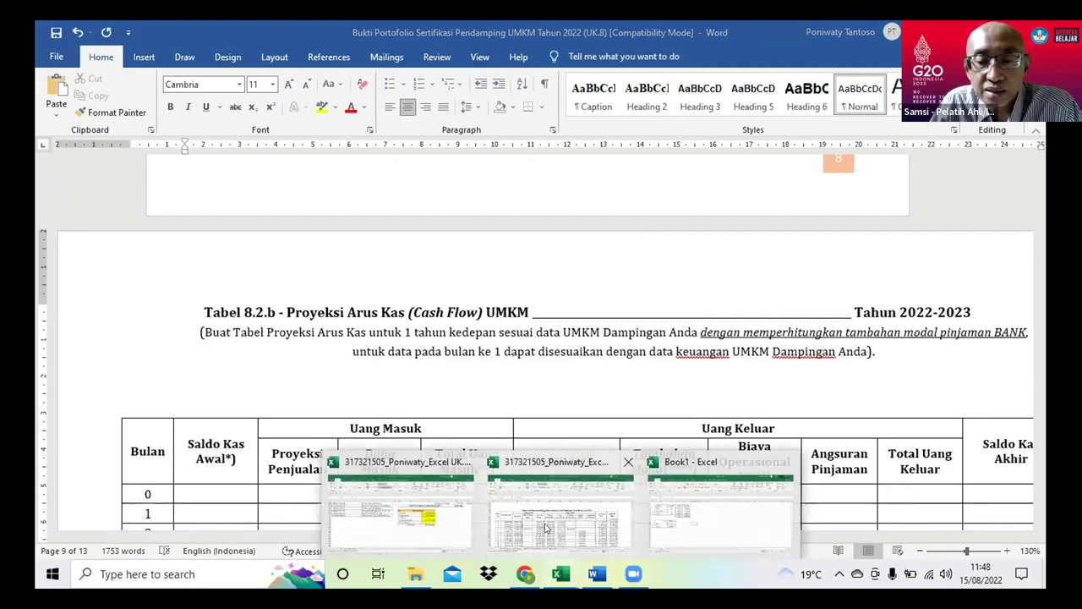
{"action": "left_click", "coordinate": [546, 528]}
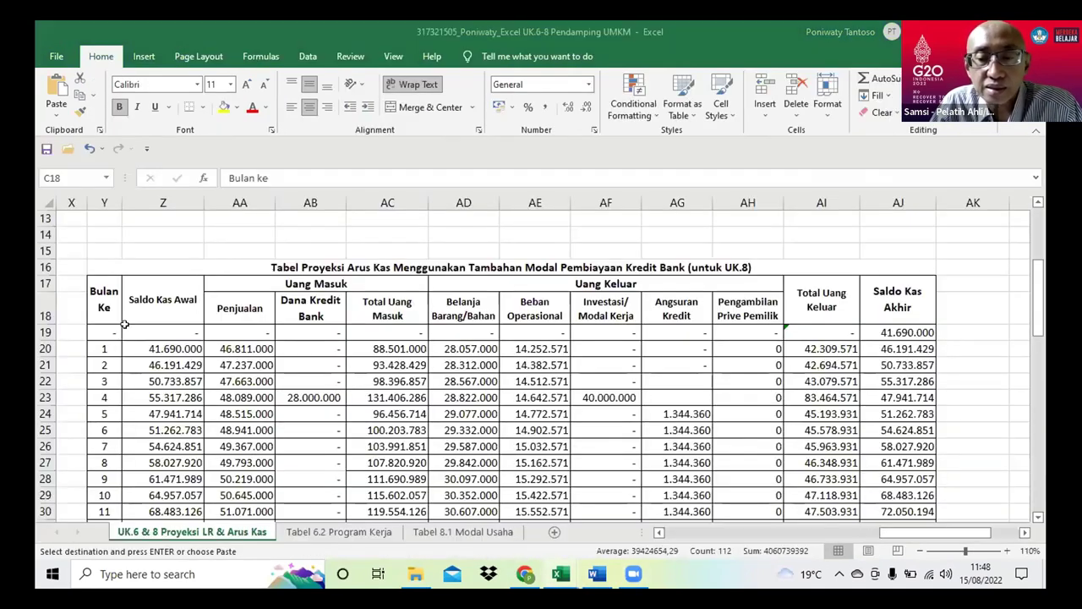
{"action": "left_click", "coordinate": [92, 278]}
{"action": "left_click_drag", "start_coordinate": [894, 451], "coordinate": [920, 399]}
{"action": "key", "text": "ctrl+c"}
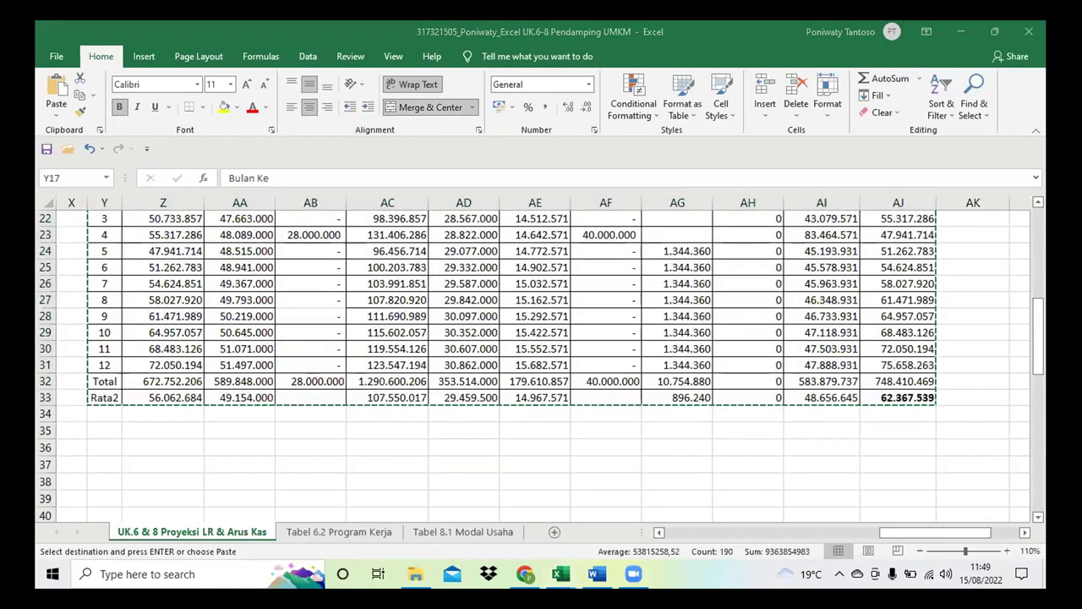
Paste the copied cash flow projection into the blank lines under the Tabel 8.2.b heading in the Word document
{"action": "key", "text": "alt+Tab"}
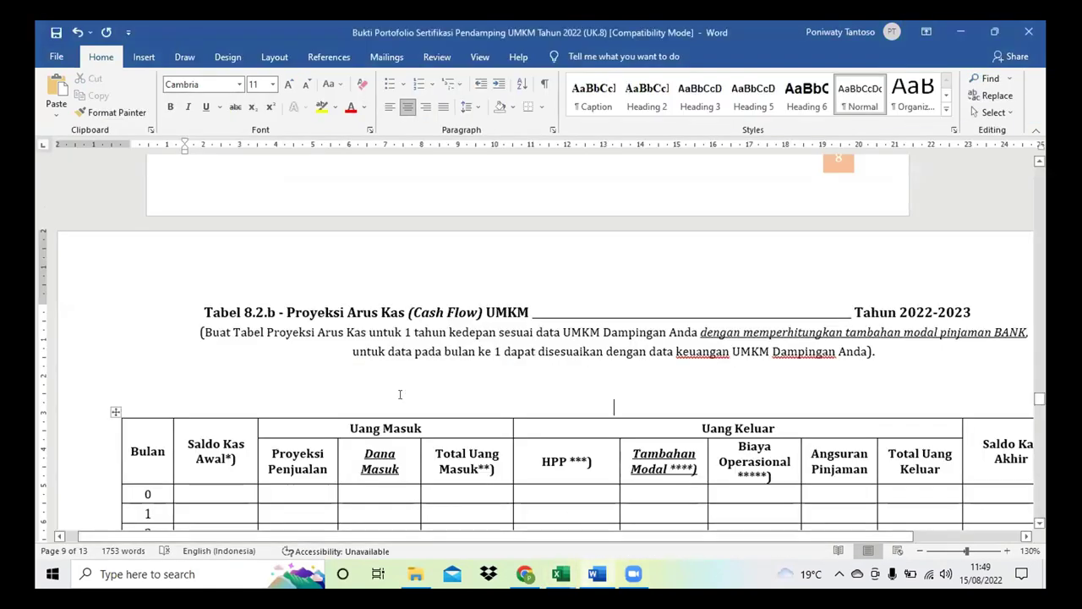
{"action": "left_click", "coordinate": [398, 394]}
{"action": "key", "text": "ctrl+v"}
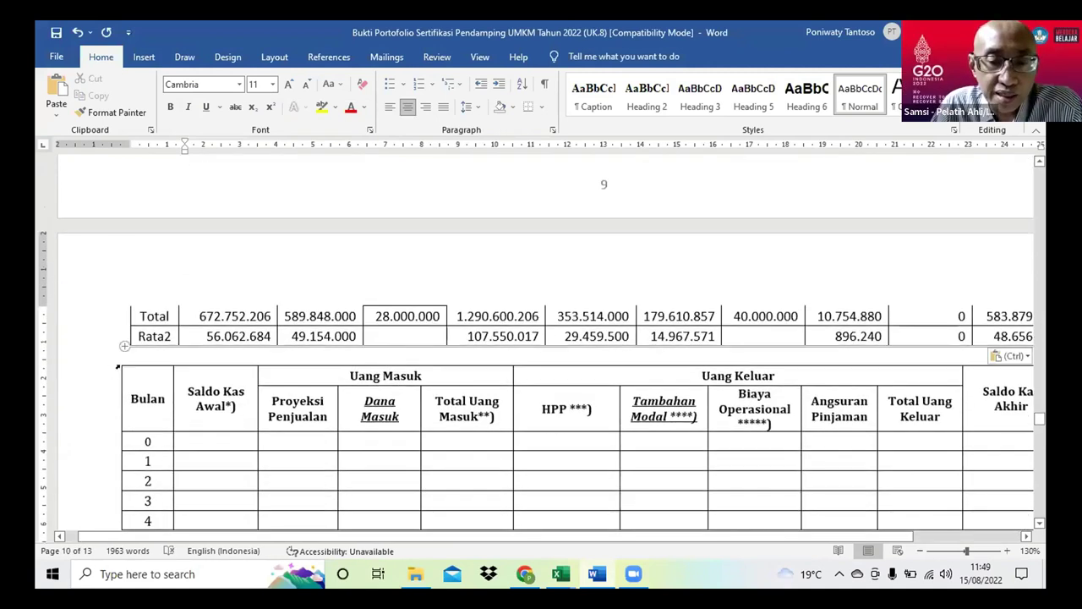
Select the whole pasted cash flow table and AutoFit it to the window
{"action": "left_click", "coordinate": [127, 376]}
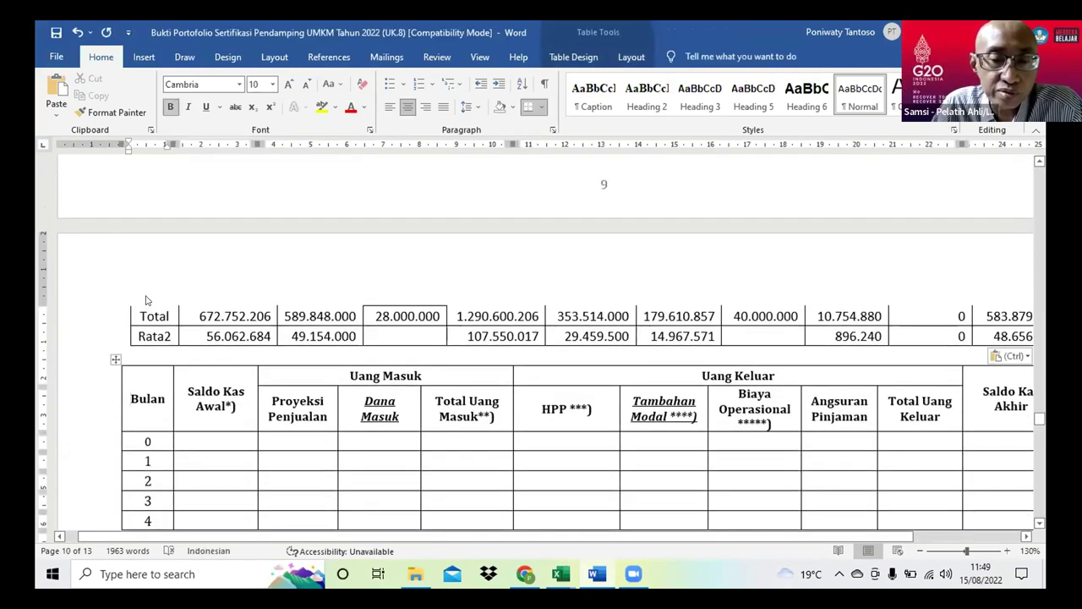
{"action": "scroll", "coordinate": [217, 251], "scroll_direction": "up", "scroll_amount": 3}
{"action": "scroll", "coordinate": [218, 251], "scroll_direction": "up", "scroll_amount": 5}
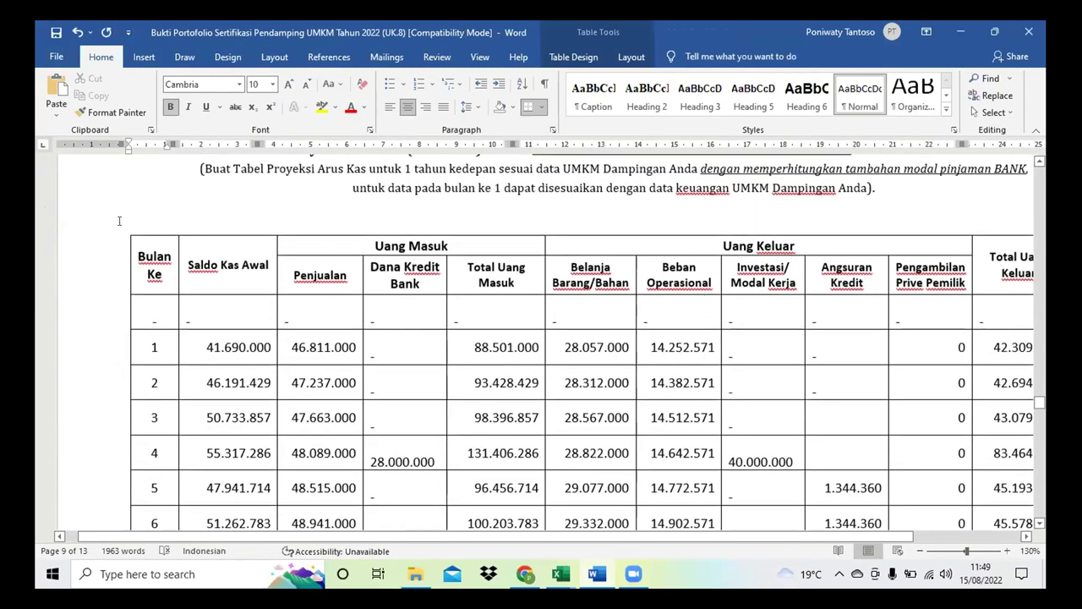
{"action": "left_click", "coordinate": [132, 246]}
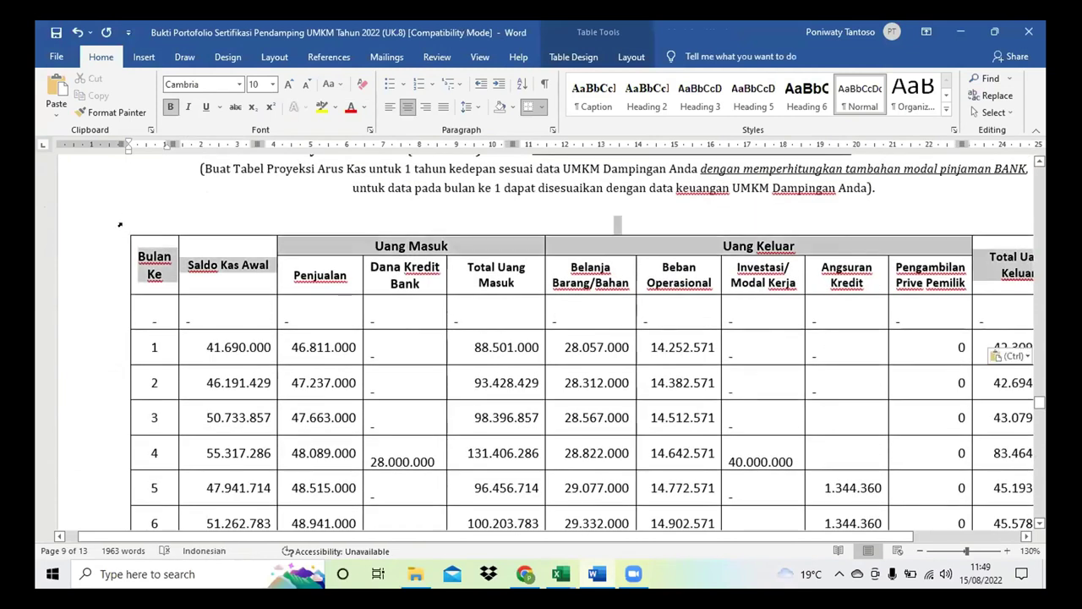
{"action": "left_click", "coordinate": [140, 254]}
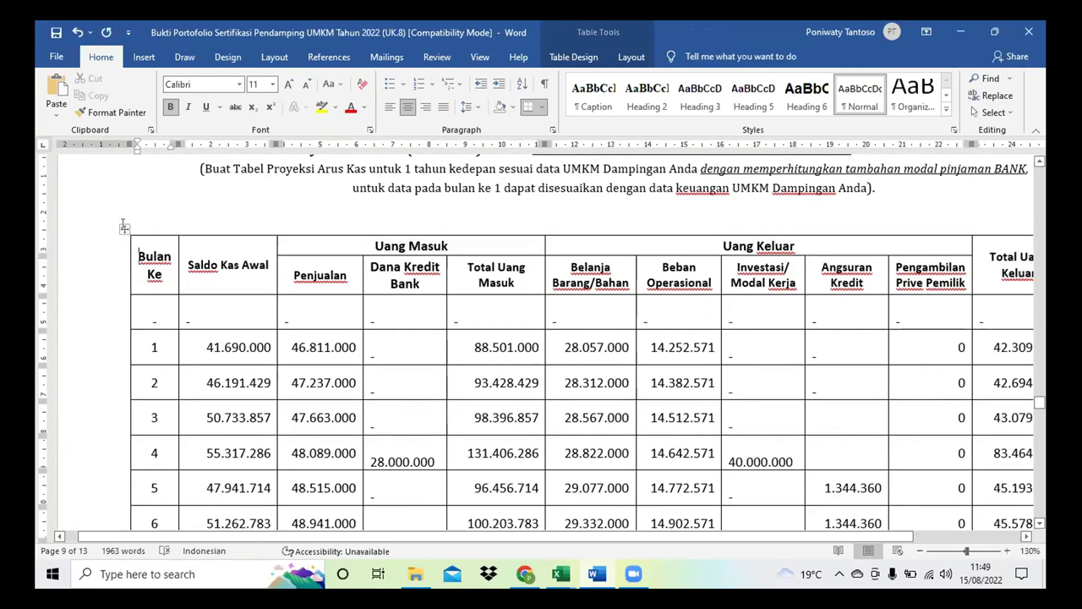
{"action": "left_click", "coordinate": [124, 226]}
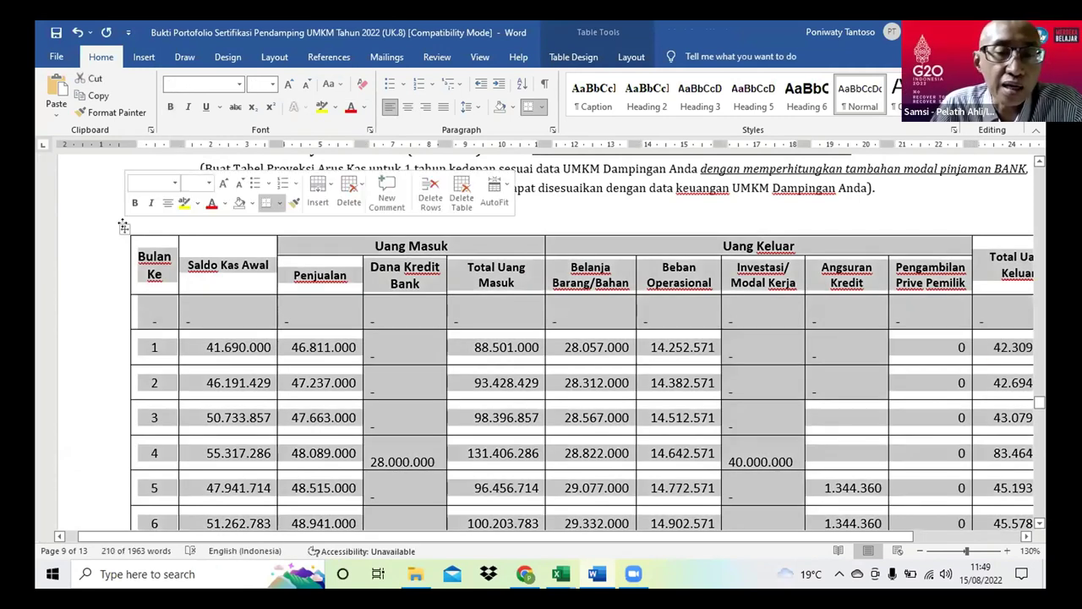
{"action": "right_click", "coordinate": [124, 226]}
{"action": "mouse_move", "coordinate": [229, 430]}
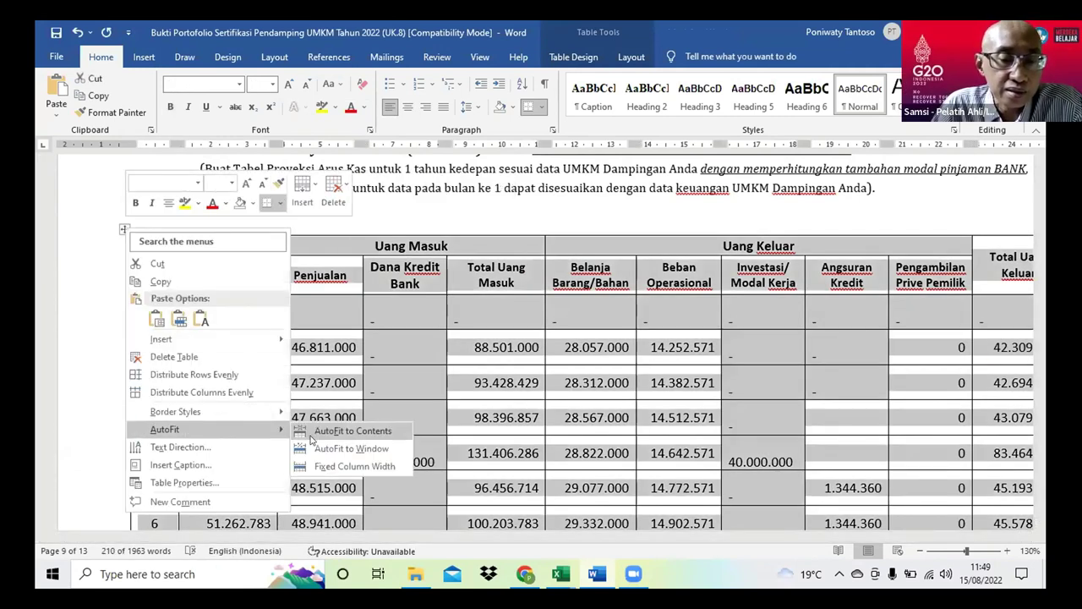
{"action": "left_click", "coordinate": [320, 451]}
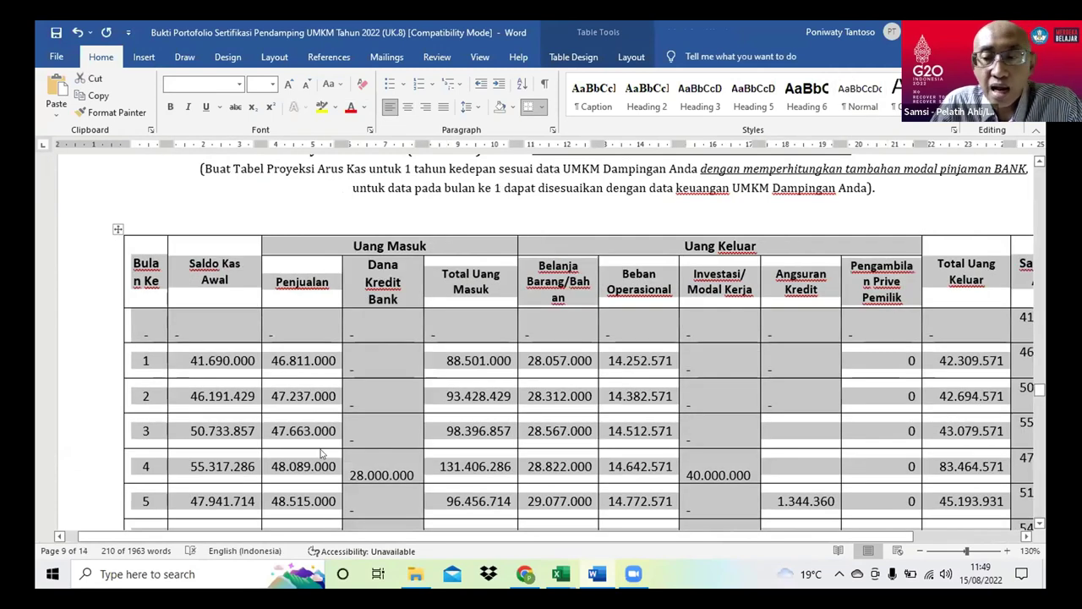
Delete the empty cash flow template table below the pasted 8.2.b projection
{"action": "scroll", "coordinate": [320, 454], "scroll_direction": "down", "scroll_amount": 7}
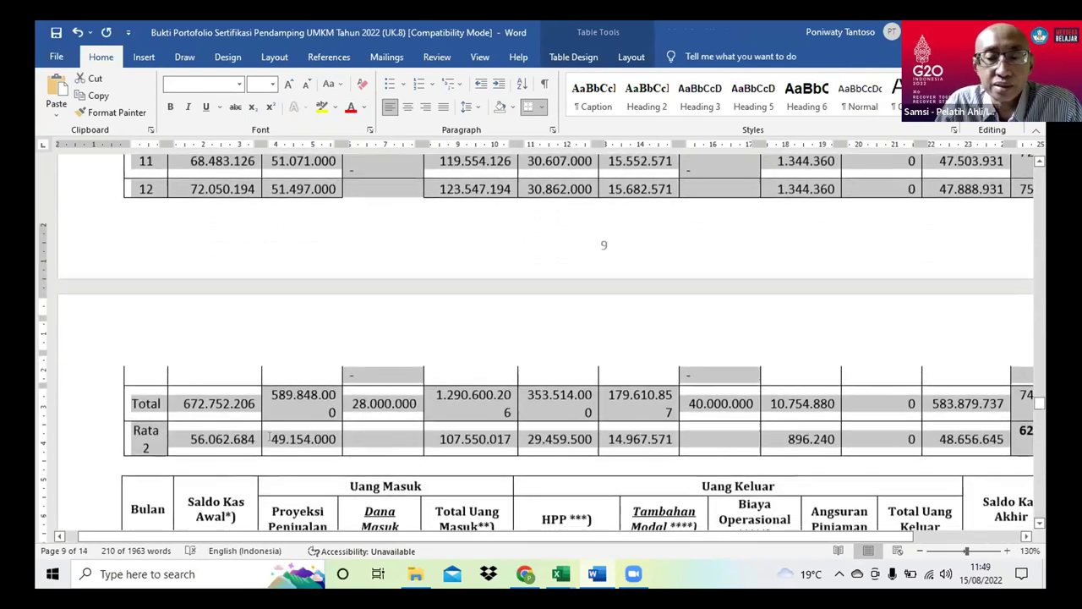
{"action": "scroll", "coordinate": [269, 437], "scroll_direction": "down", "scroll_amount": 3}
{"action": "left_click", "coordinate": [114, 256]}
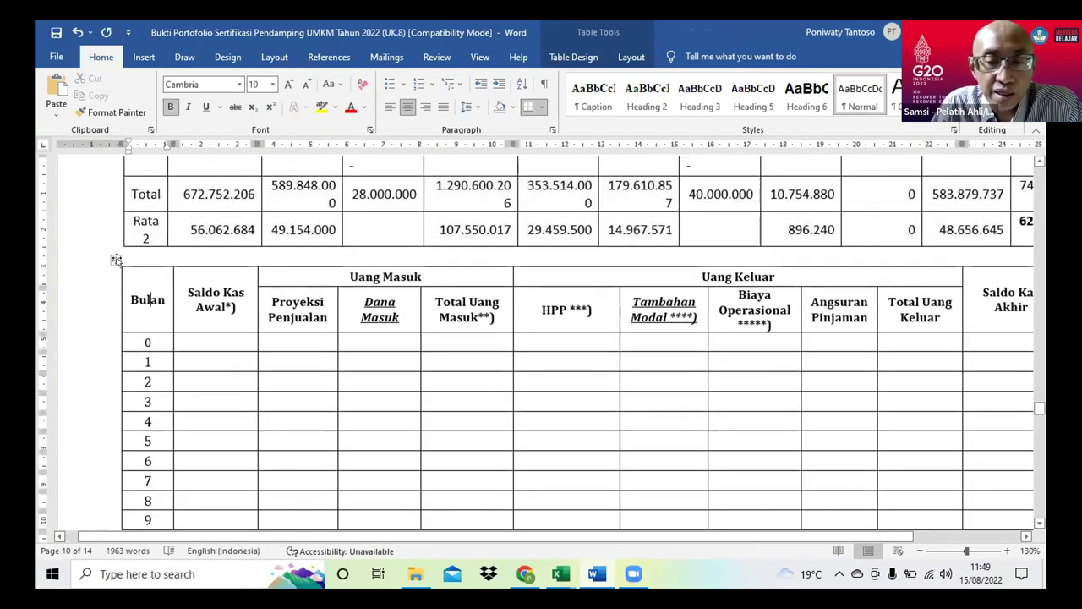
{"action": "right_click", "coordinate": [114, 256]}
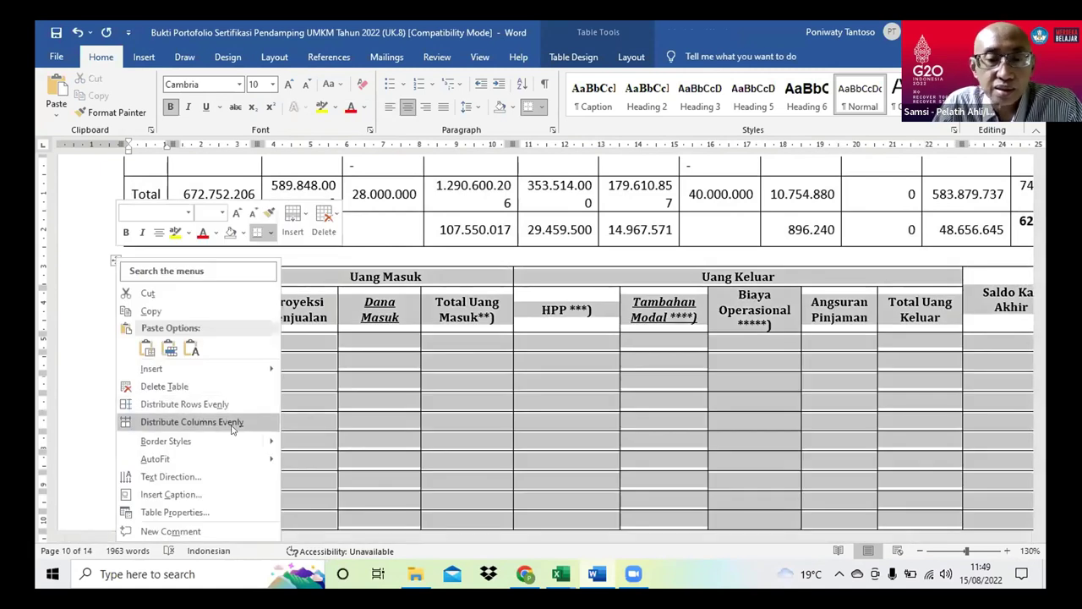
{"action": "left_click", "coordinate": [211, 382]}
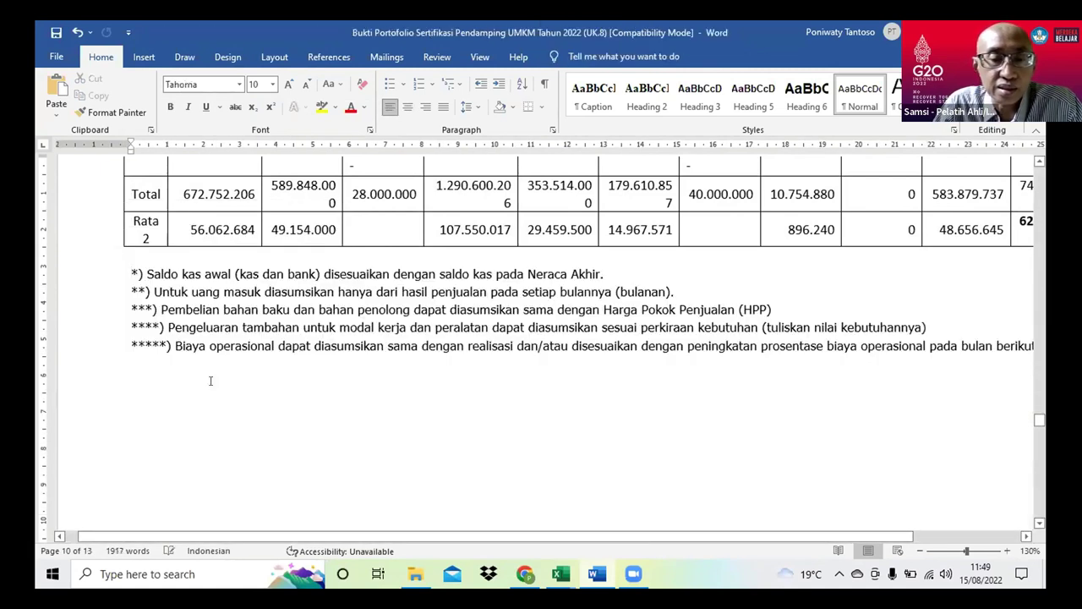
Review the fitted cash flow table and go to section 7, Hasil Analisis Kemampuan Kredit (Credit Analysis)
{"action": "scroll", "coordinate": [211, 381], "scroll_direction": "up", "scroll_amount": 3}
{"action": "scroll", "coordinate": [211, 381], "scroll_direction": "up", "scroll_amount": 4}
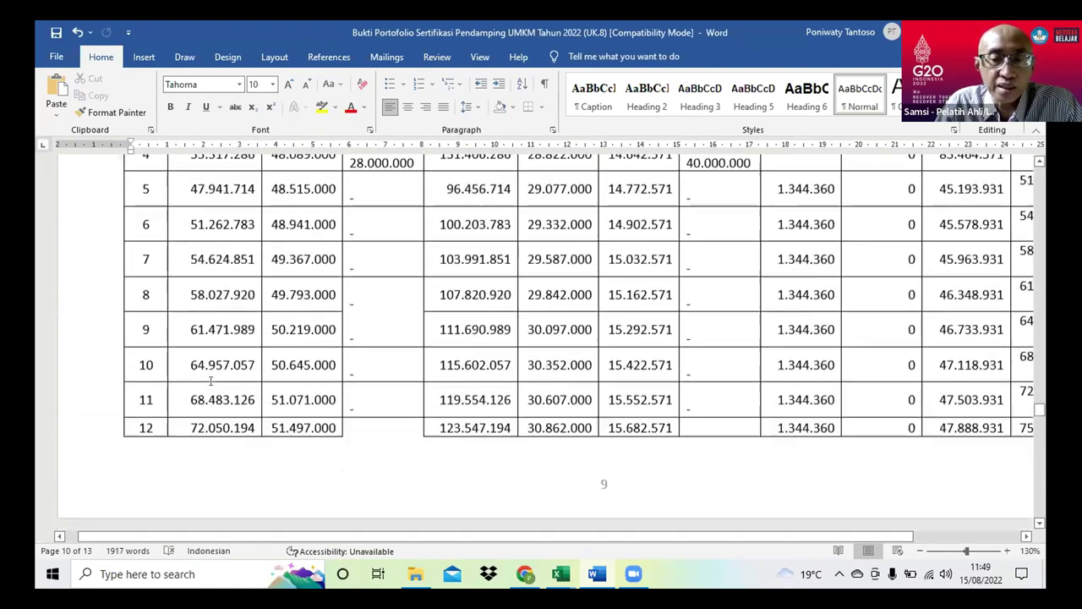
{"action": "scroll", "coordinate": [211, 380], "scroll_direction": "down", "scroll_amount": 3}
{"action": "scroll", "coordinate": [210, 381], "scroll_direction": "down", "scroll_amount": 12}
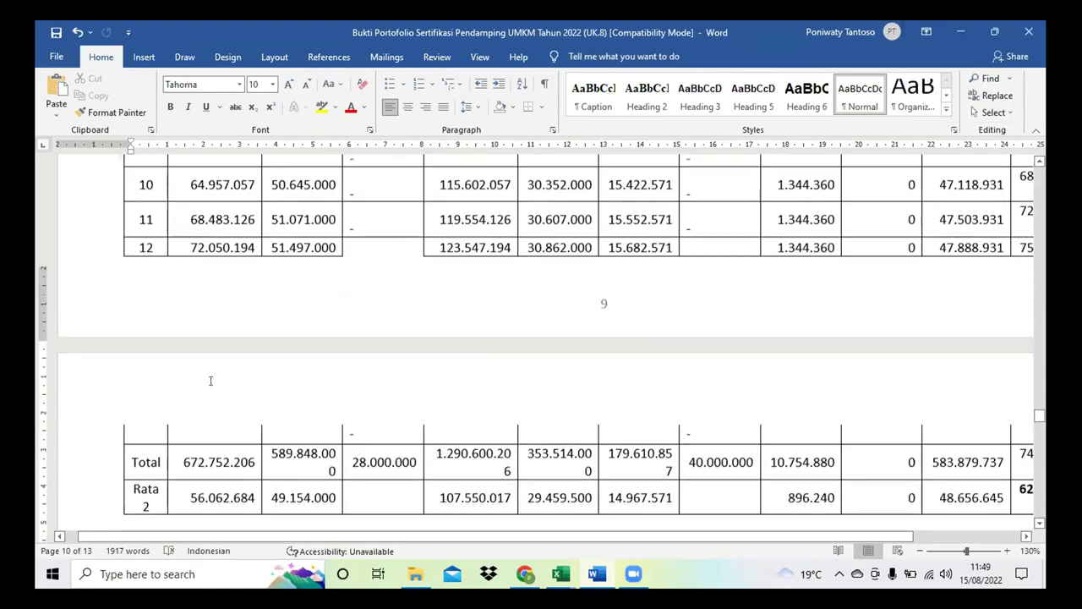
{"action": "scroll", "coordinate": [203, 386], "scroll_direction": "down", "scroll_amount": 2}
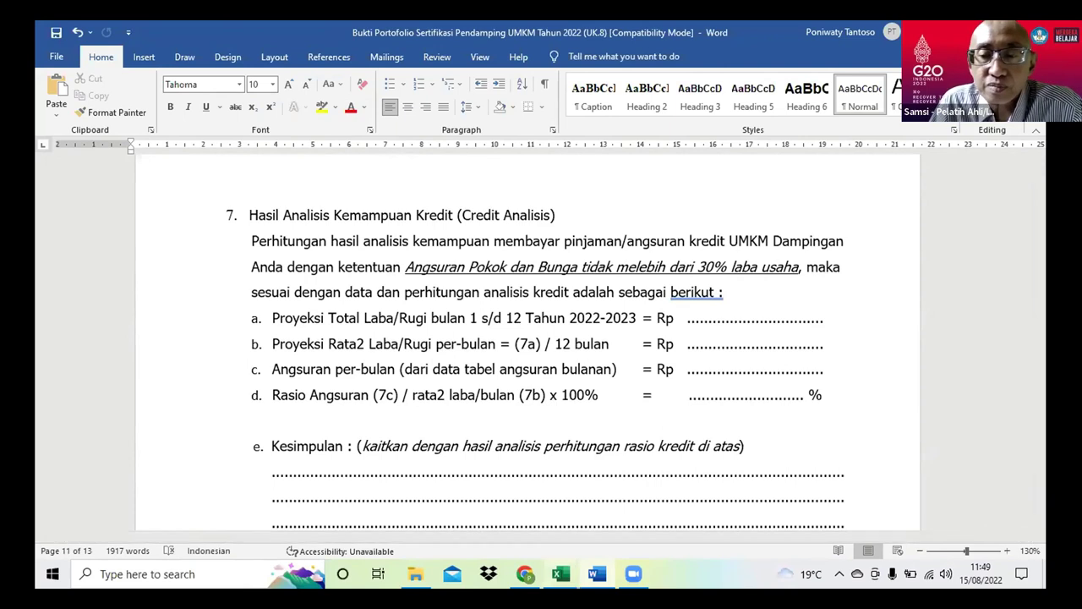
Switch to the UK.6-8 Excel workbook, clear the pending copy selection, and resize its window to sit beside the Word document
{"action": "mouse_move", "coordinate": [560, 574]}
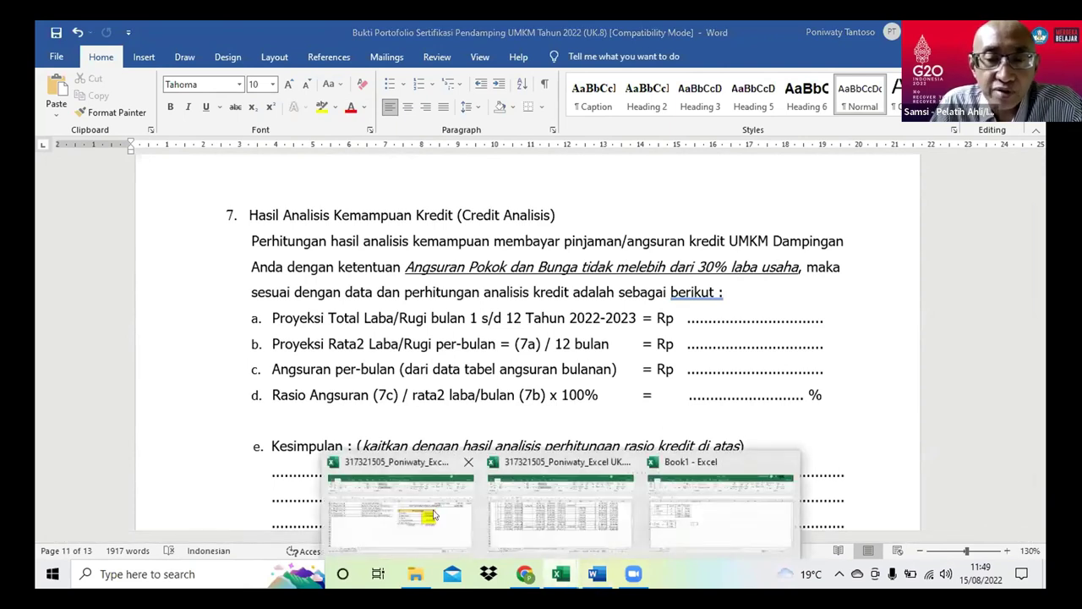
{"action": "left_click", "coordinate": [558, 510]}
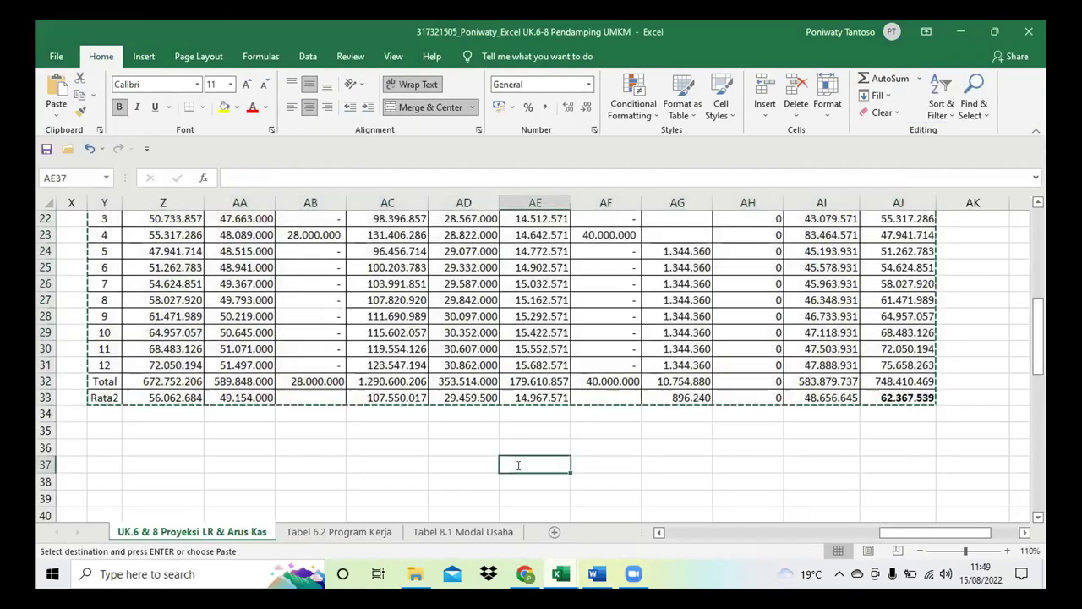
{"action": "left_click", "coordinate": [519, 465]}
{"action": "left_click", "coordinate": [385, 450]}
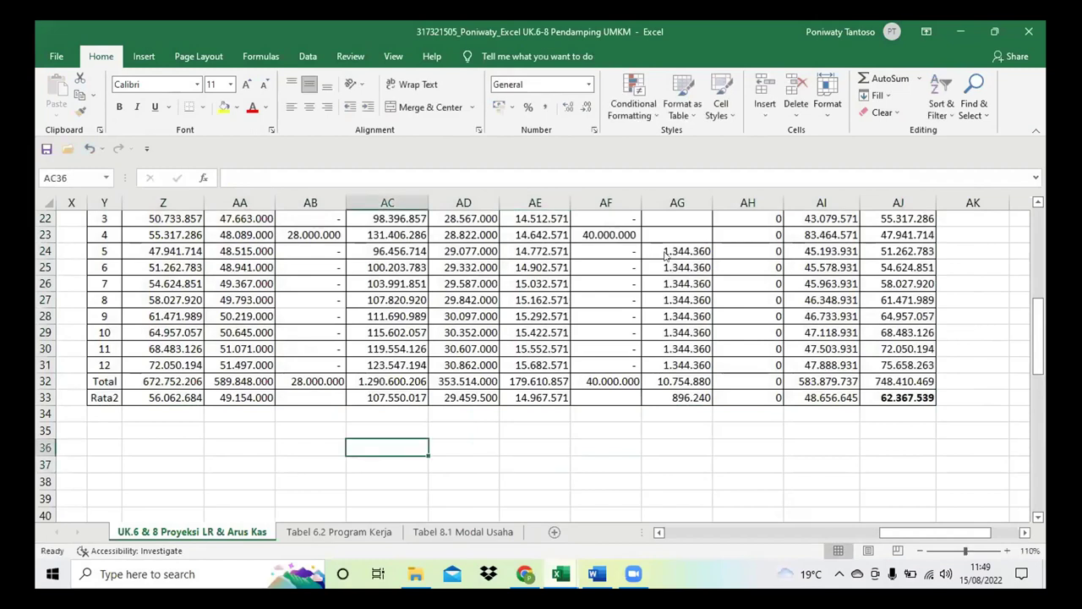
{"action": "left_click", "coordinate": [993, 31]}
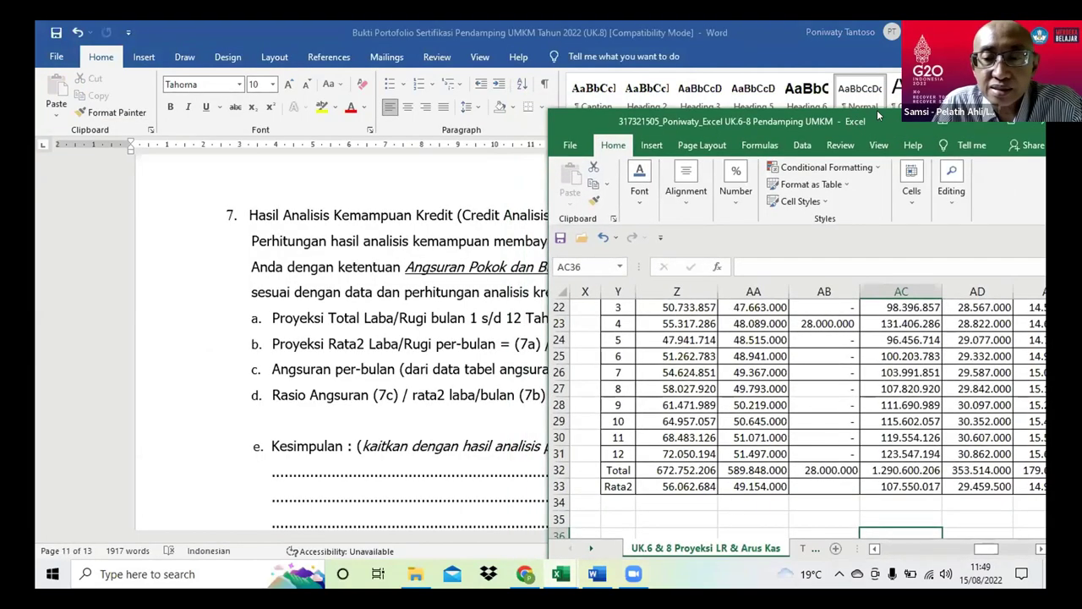
{"action": "left_click_drag", "start_coordinate": [878, 113], "coordinate": [878, 98]}
{"action": "left_click_drag", "start_coordinate": [748, 115], "coordinate": [305, 21]}
{"action": "left_click", "coordinate": [993, 31]}
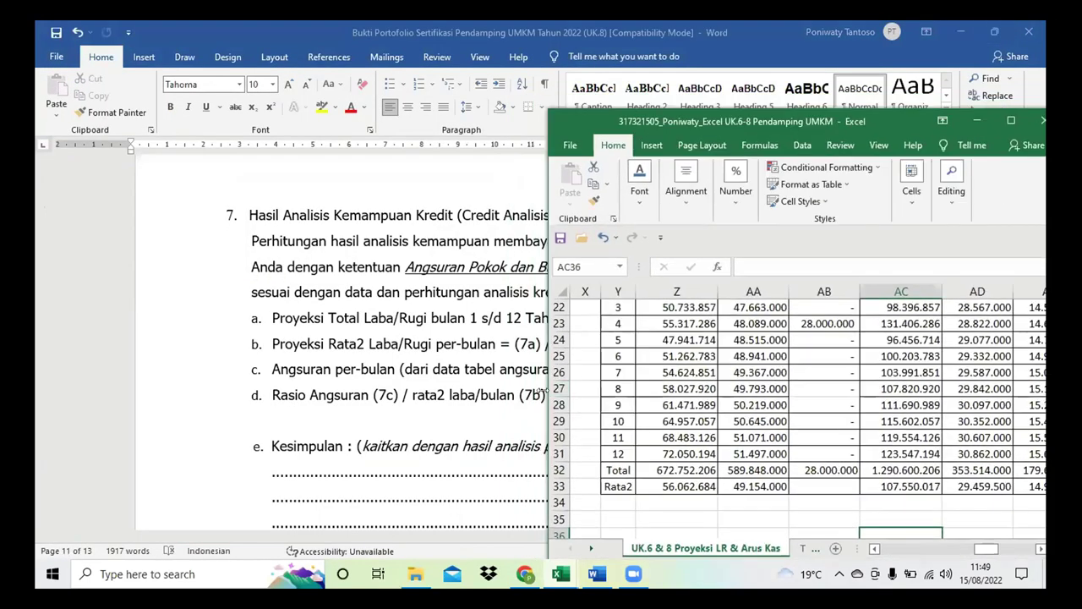
{"action": "left_click_drag", "start_coordinate": [542, 391], "coordinate": [614, 391]}
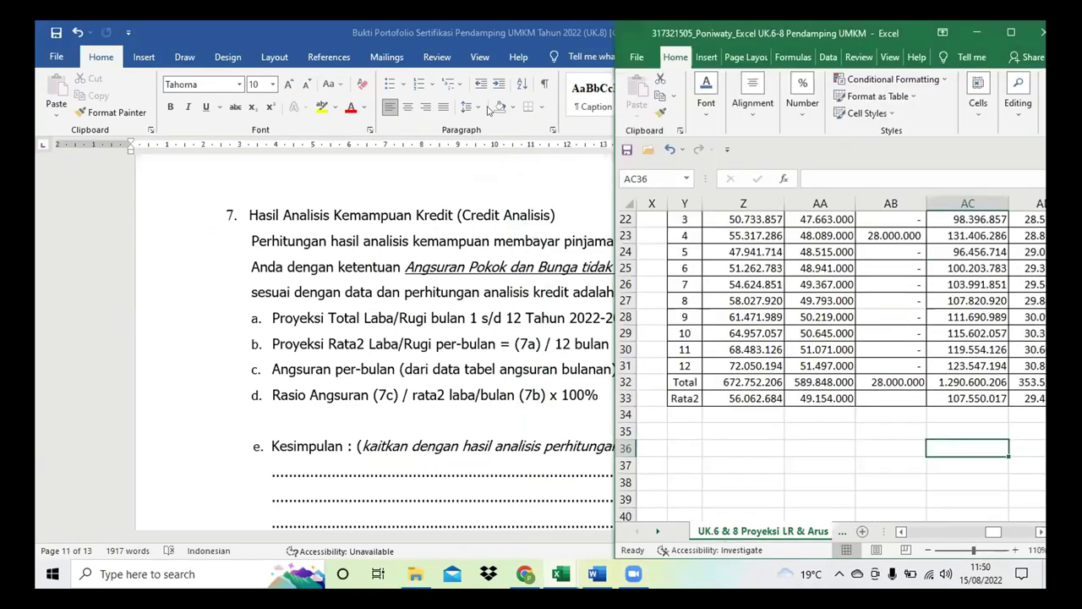
Resize the Word window to sit beside the Excel workbook and zoom to 120% so the section 7 answer lines fit
{"action": "left_click", "coordinate": [564, 187]}
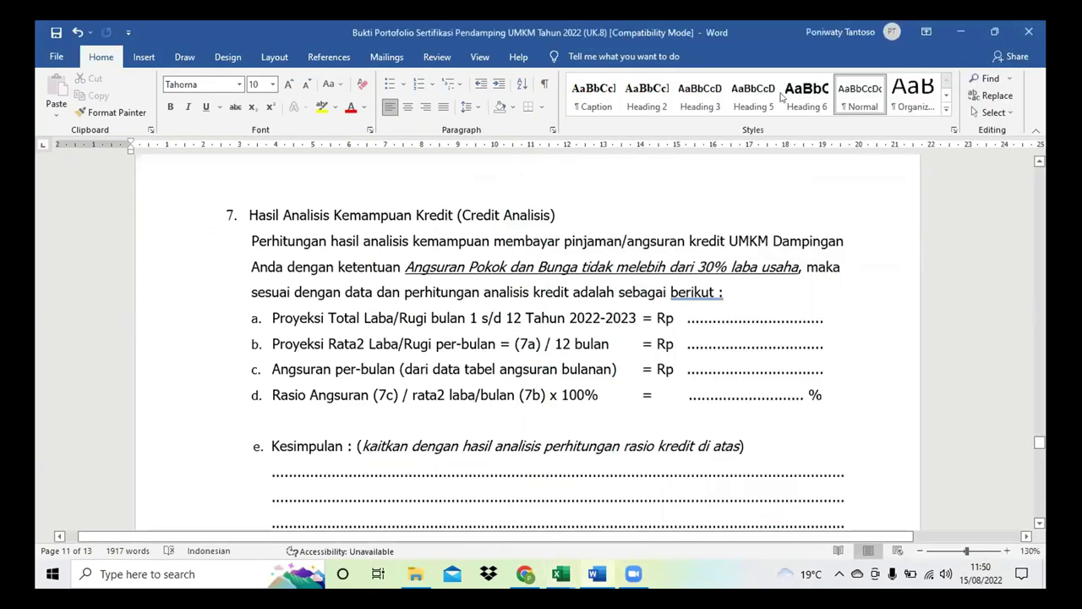
{"action": "left_click", "coordinate": [994, 31]}
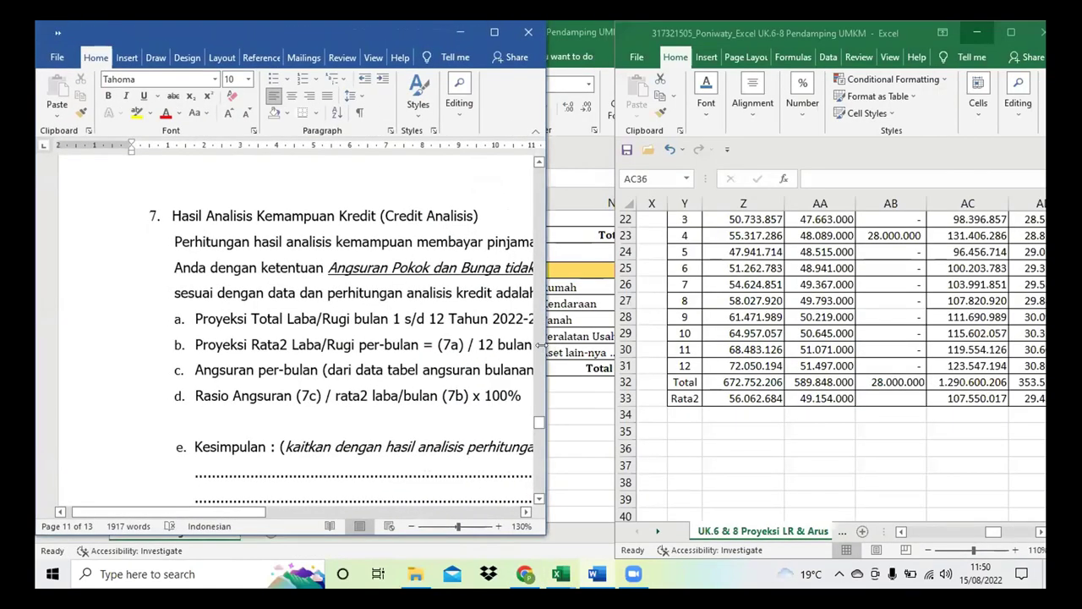
{"action": "left_click_drag", "start_coordinate": [540, 345], "coordinate": [599, 345]}
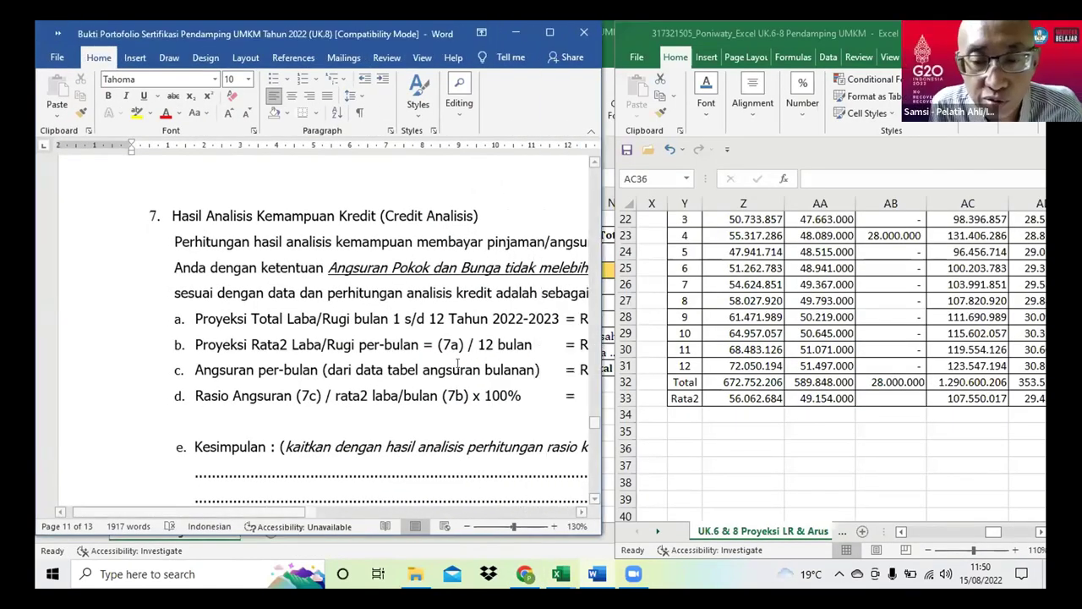
{"action": "scroll", "coordinate": [457, 363], "scroll_direction": "right", "scroll_amount": 3}
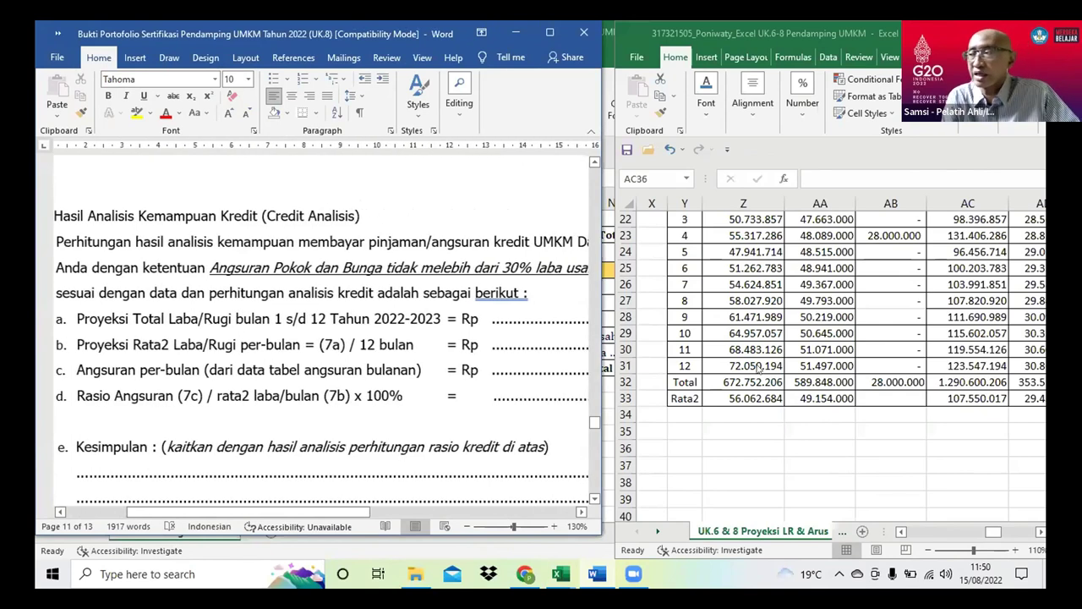
{"action": "scroll", "coordinate": [758, 370], "scroll_direction": "up", "scroll_amount": 1}
{"action": "scroll", "coordinate": [759, 370], "scroll_direction": "up", "scroll_amount": 2}
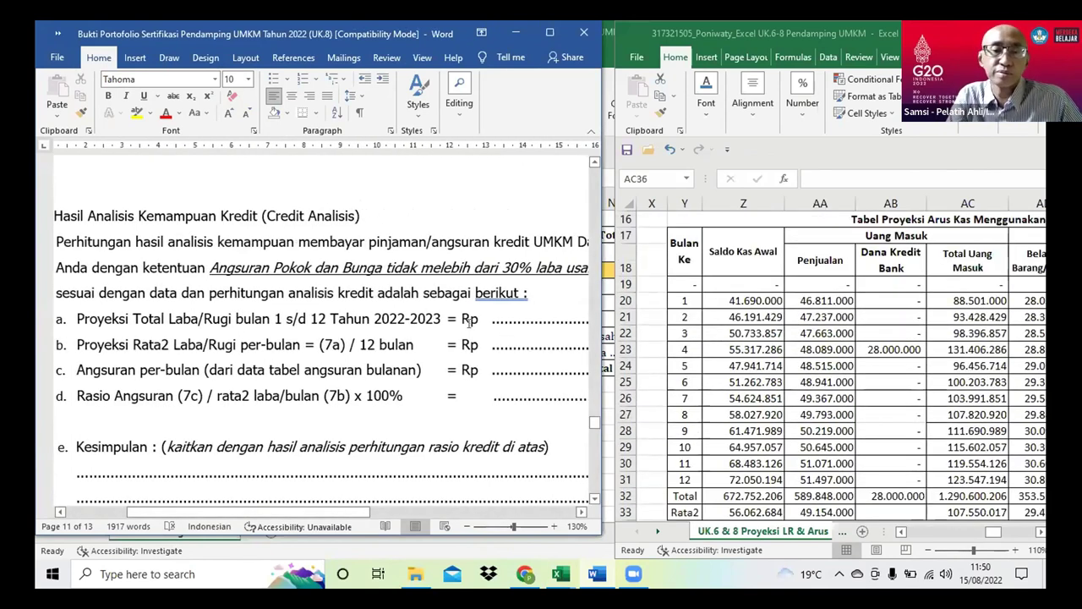
{"action": "left_click", "coordinate": [466, 526]}
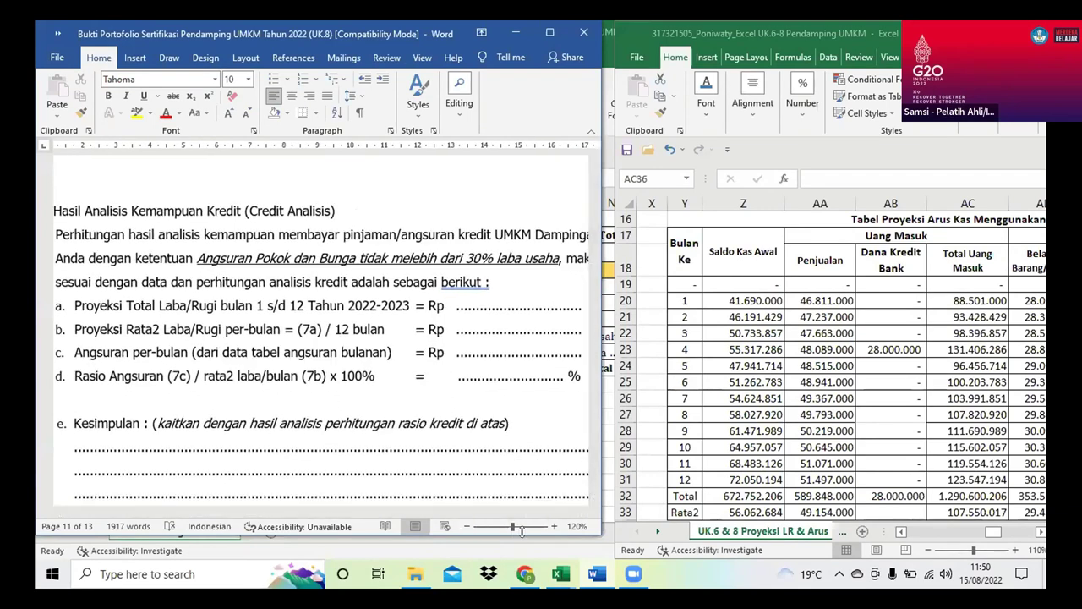
{"action": "left_click_drag", "start_coordinate": [521, 531], "coordinate": [525, 554]}
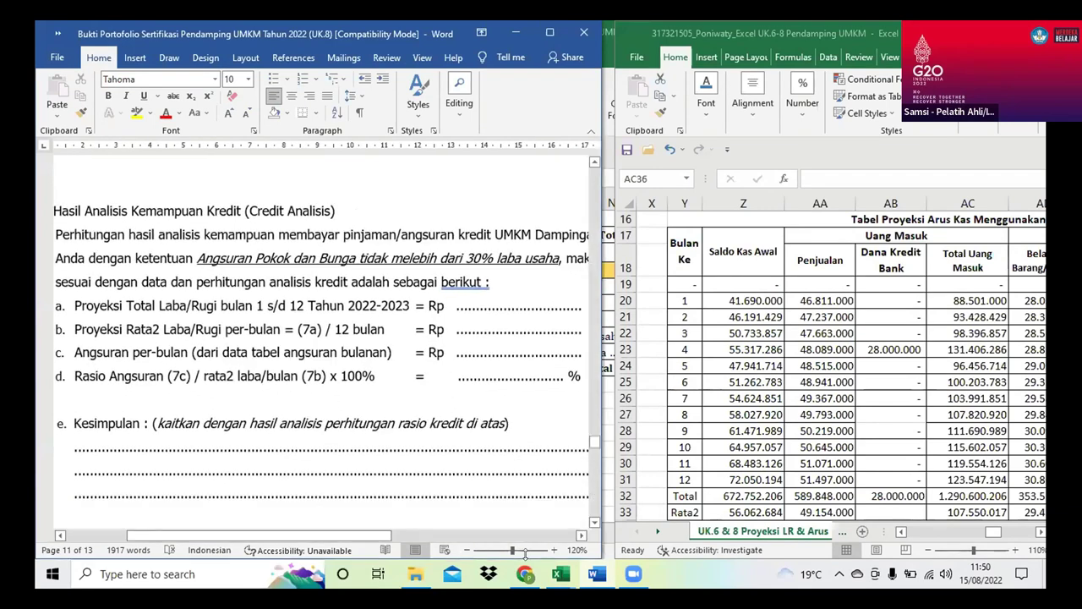
Select the dotted blank for item a, Proyeksi Total Laba/Rugi, and widen the Excel window up to the Word window
{"action": "double_click", "coordinate": [483, 307]}
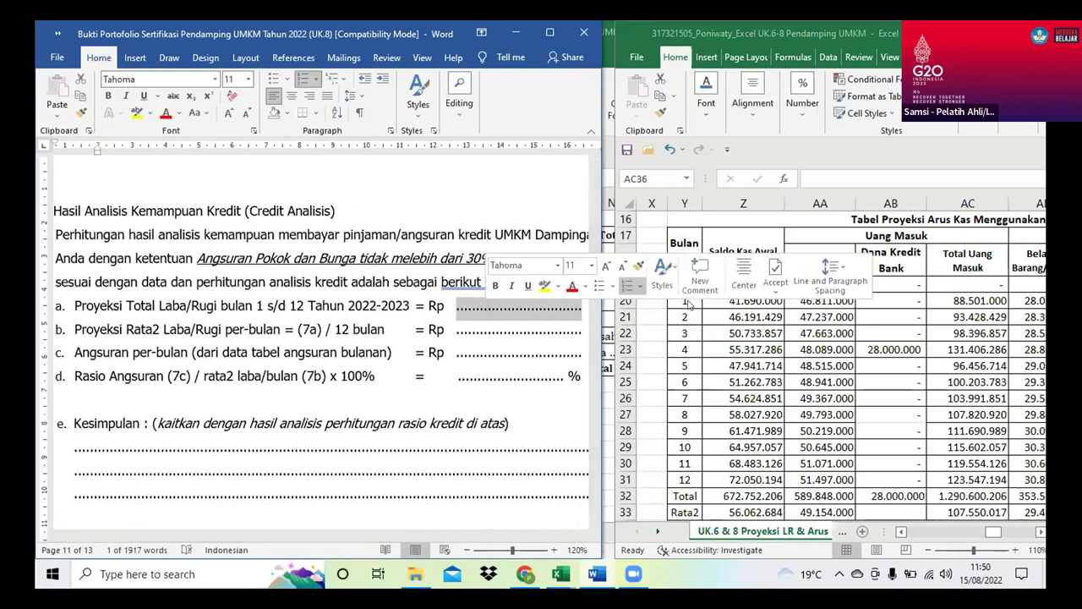
{"action": "scroll", "coordinate": [738, 387], "scroll_direction": "right", "scroll_amount": 3}
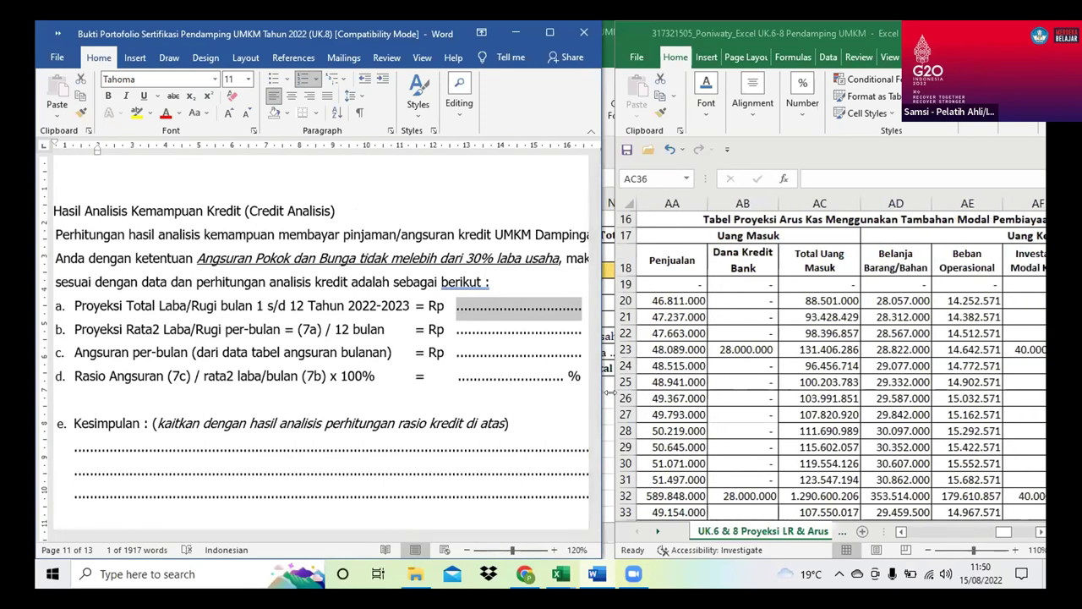
{"action": "left_click_drag", "start_coordinate": [610, 392], "coordinate": [596, 395]}
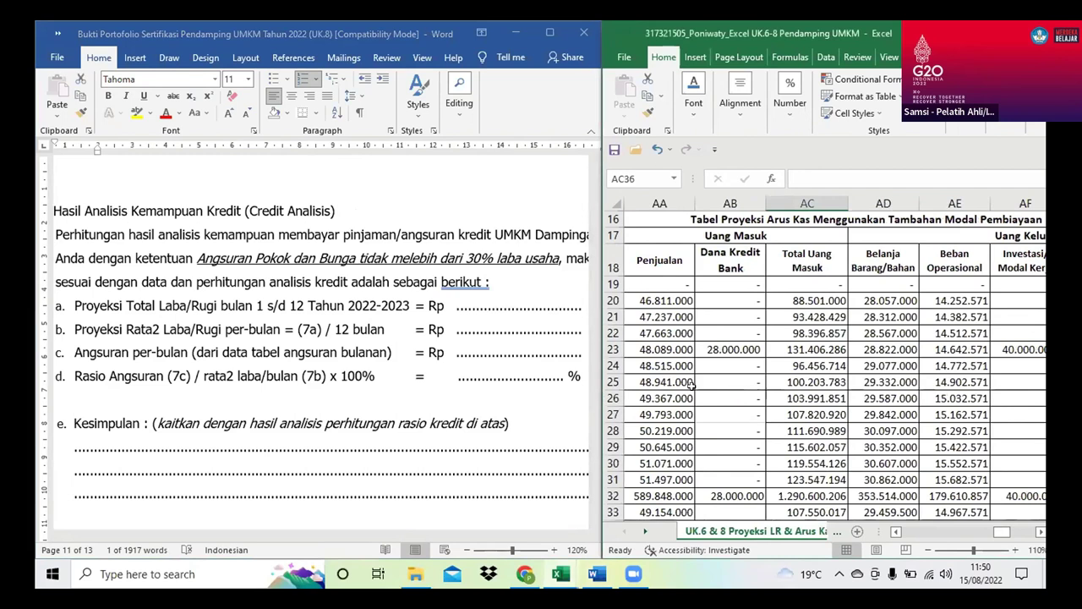
Examine the profit-and-loss projection and the UMKM assumptions block for the section 7 figures, and select the Laba Bersih PerBulan value
{"action": "scroll", "coordinate": [691, 384], "scroll_direction": "up", "scroll_amount": 2}
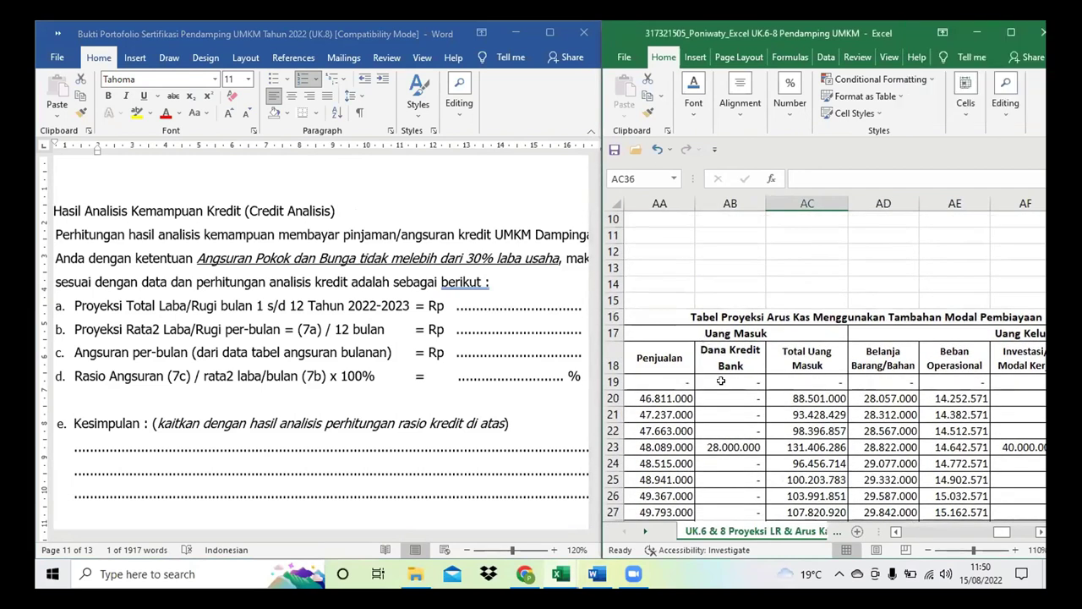
{"action": "scroll", "coordinate": [720, 382], "scroll_direction": "down", "scroll_amount": 1}
{"action": "scroll", "coordinate": [720, 382], "scroll_direction": "down", "scroll_amount": 1}
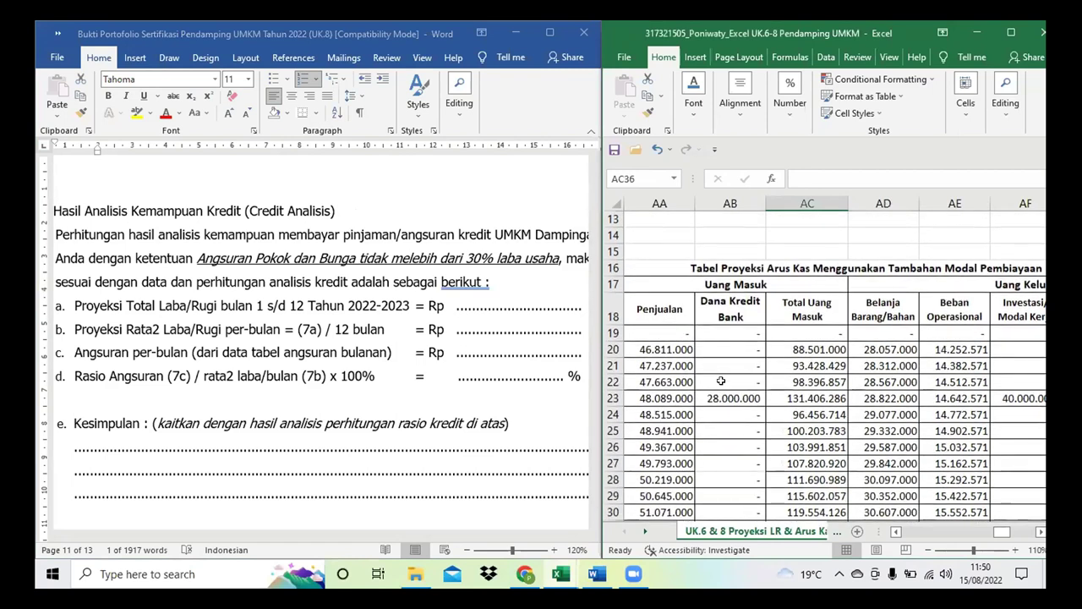
{"action": "scroll", "coordinate": [720, 381], "scroll_direction": "left", "scroll_amount": 6}
{"action": "scroll", "coordinate": [720, 381], "scroll_direction": "left", "scroll_amount": 4}
{"action": "scroll", "coordinate": [720, 381], "scroll_direction": "down", "scroll_amount": 1}
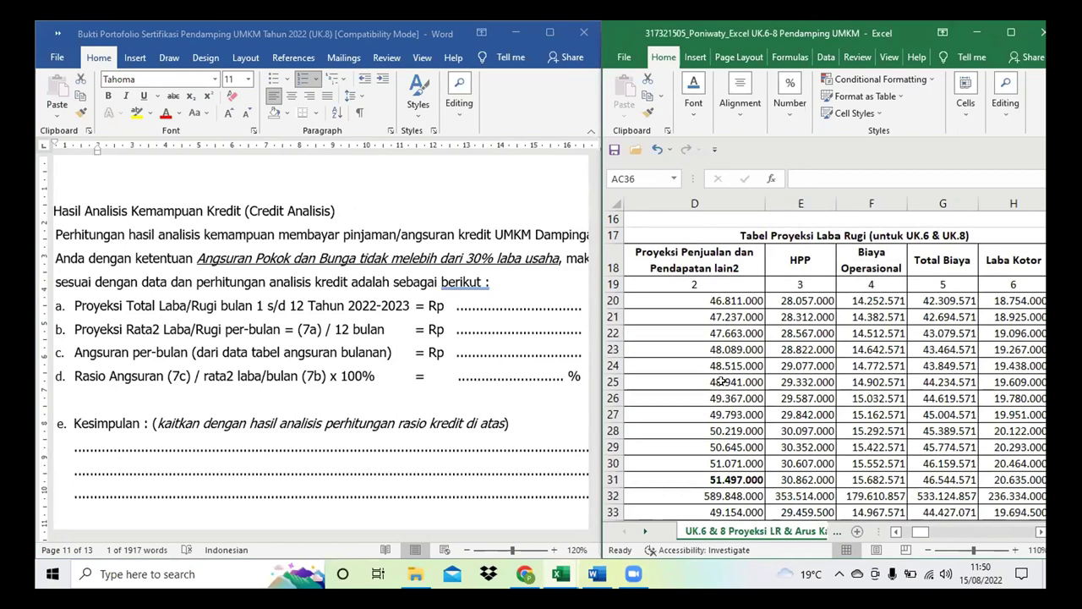
{"action": "scroll", "coordinate": [720, 381], "scroll_direction": "down", "scroll_amount": 1}
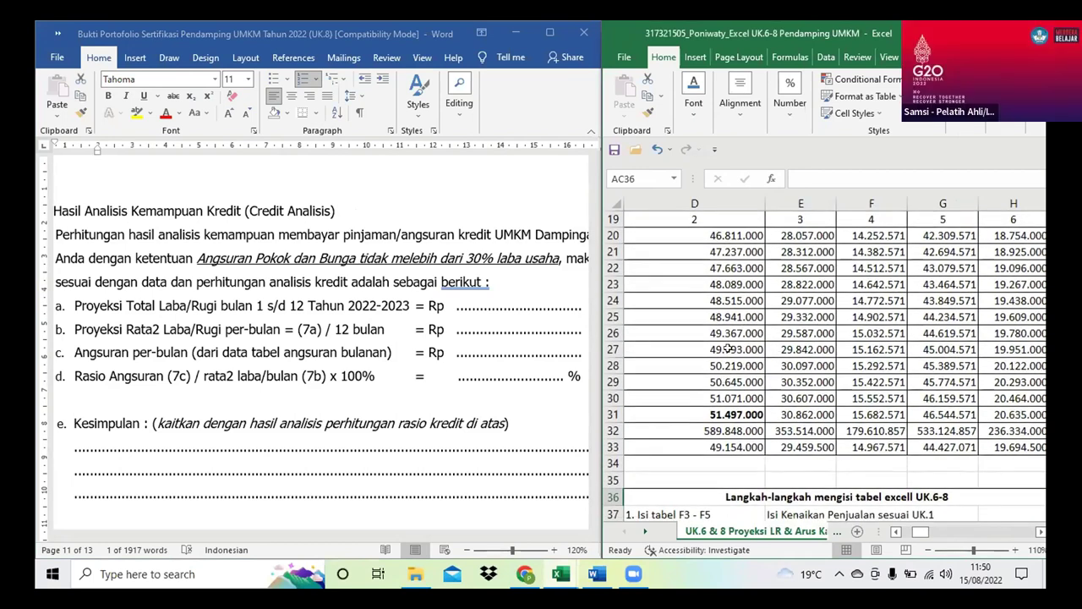
{"action": "scroll", "coordinate": [727, 347], "scroll_direction": "up", "scroll_amount": 1}
{"action": "scroll", "coordinate": [727, 348], "scroll_direction": "up", "scroll_amount": 1}
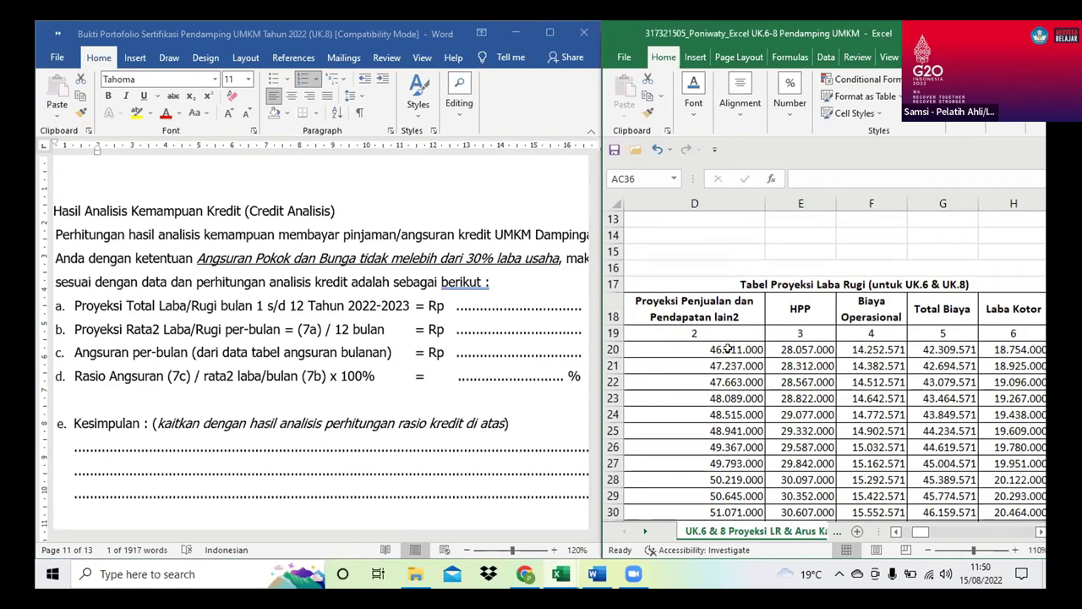
{"action": "scroll", "coordinate": [727, 349], "scroll_direction": "up", "scroll_amount": 4}
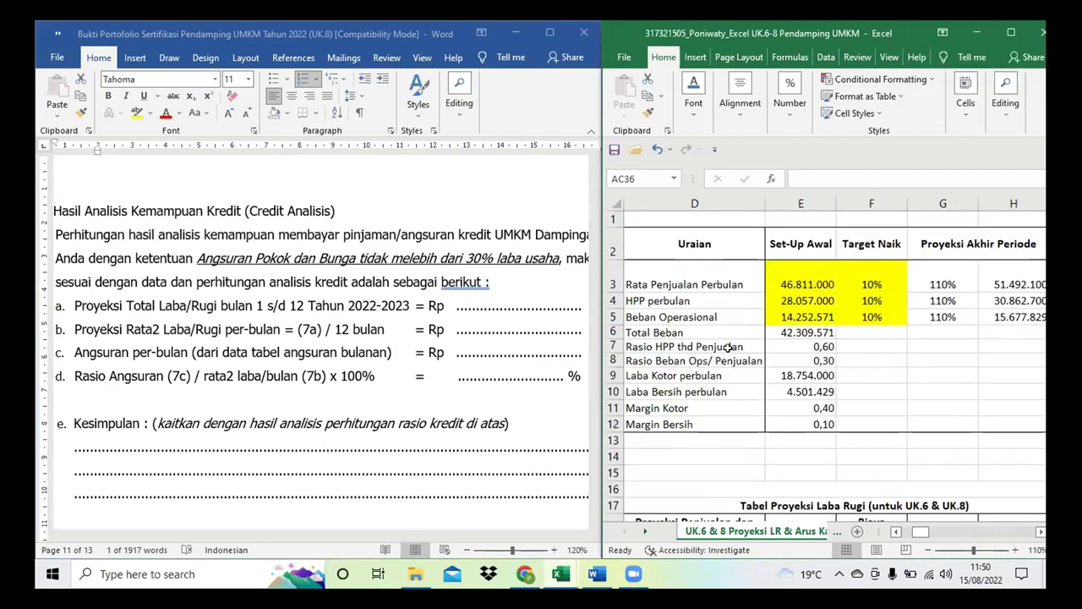
{"action": "scroll", "coordinate": [727, 348], "scroll_direction": "down", "scroll_amount": 3}
{"action": "scroll", "coordinate": [728, 348], "scroll_direction": "down", "scroll_amount": 1}
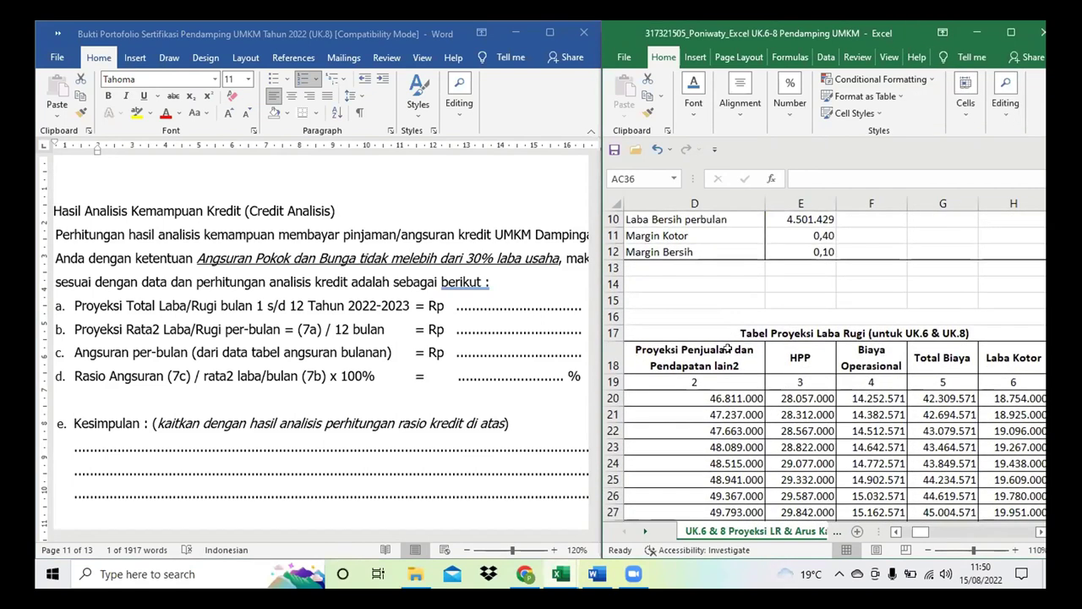
{"action": "scroll", "coordinate": [728, 349], "scroll_direction": "right", "scroll_amount": 5}
{"action": "scroll", "coordinate": [727, 348], "scroll_direction": "up", "scroll_amount": 2}
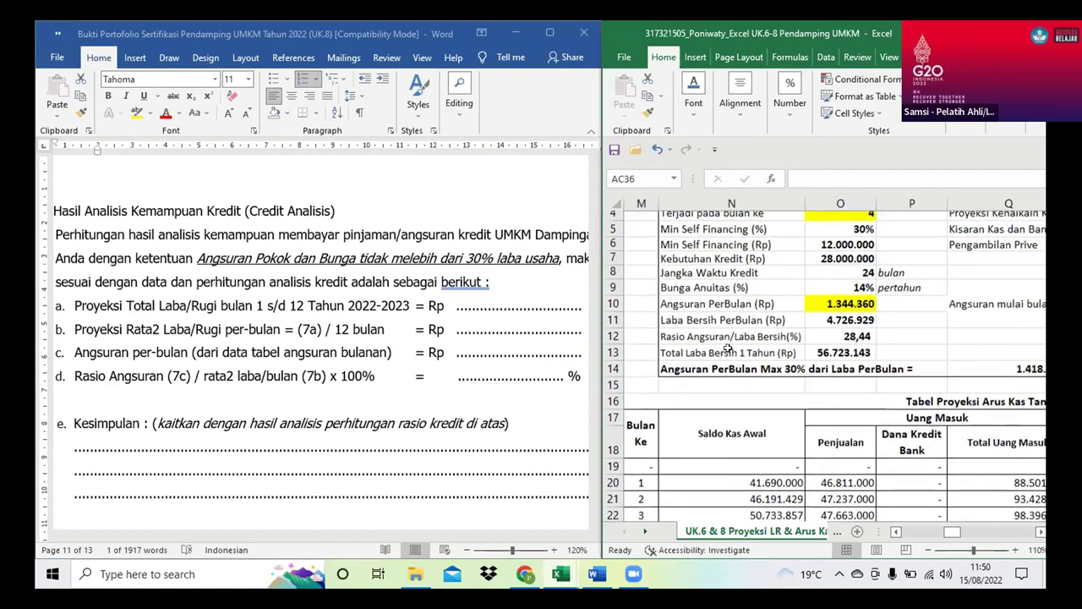
{"action": "scroll", "coordinate": [728, 349], "scroll_direction": "up", "scroll_amount": 2}
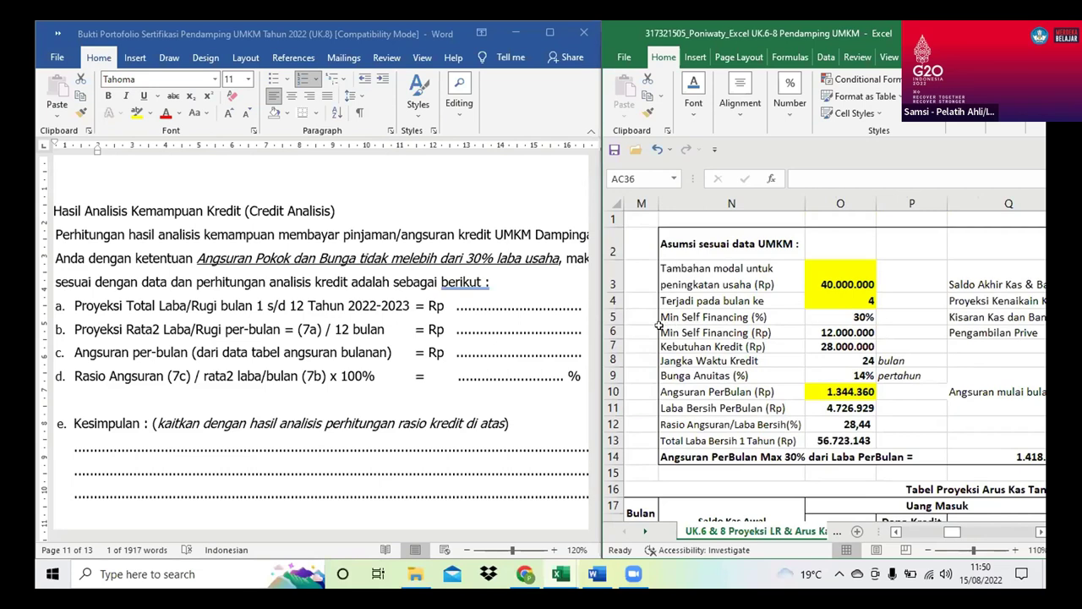
{"action": "left_click", "coordinate": [833, 406]}
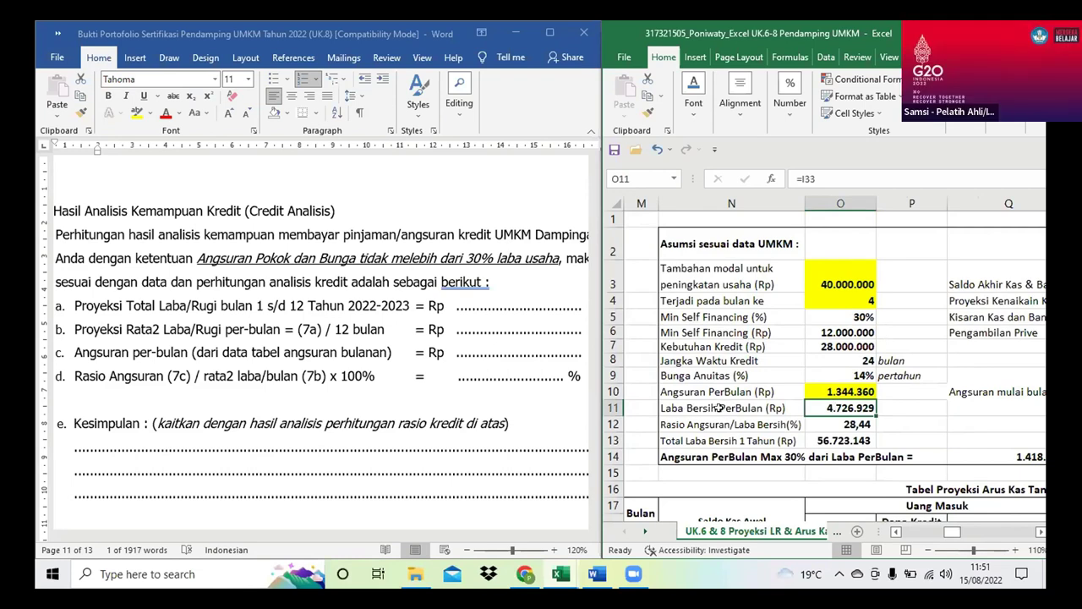
{"action": "key", "text": "ctrl+c"}
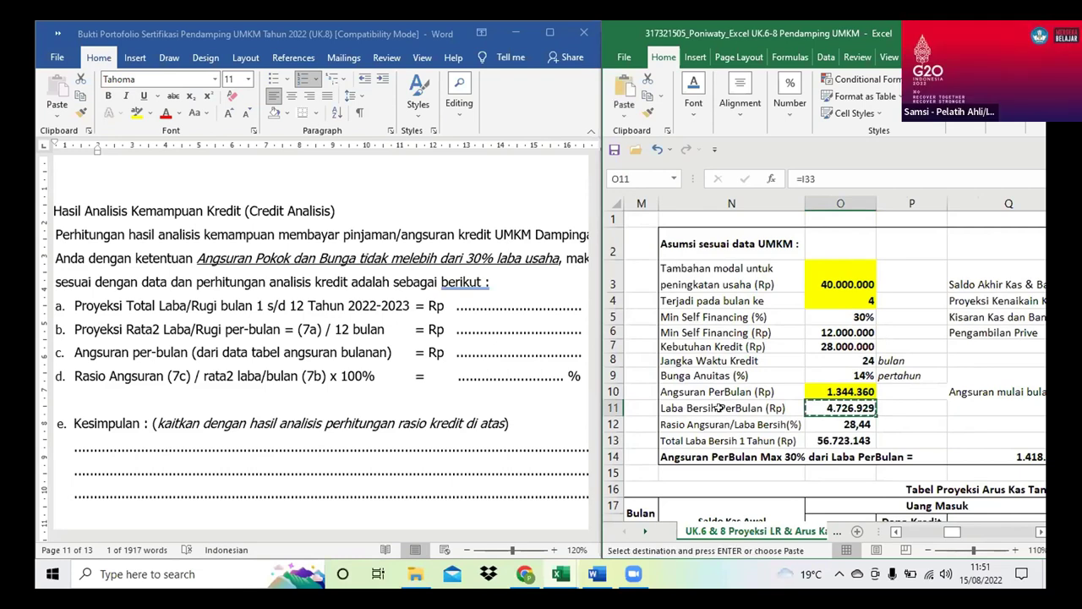
{"action": "left_click", "coordinate": [499, 305]}
{"action": "right_click", "coordinate": [500, 305]}
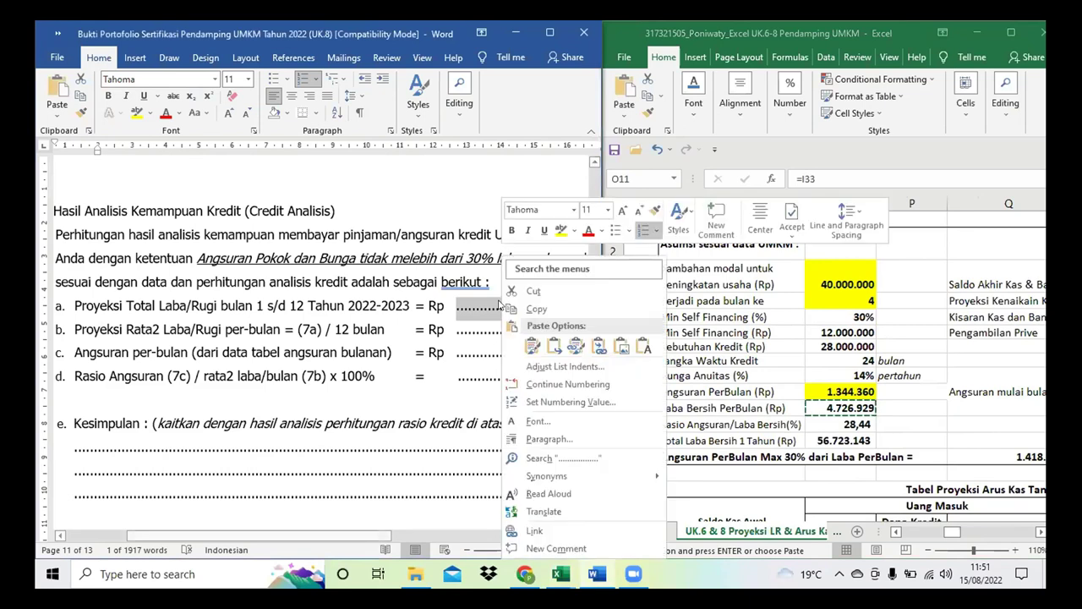
{"action": "left_click", "coordinate": [636, 348]}
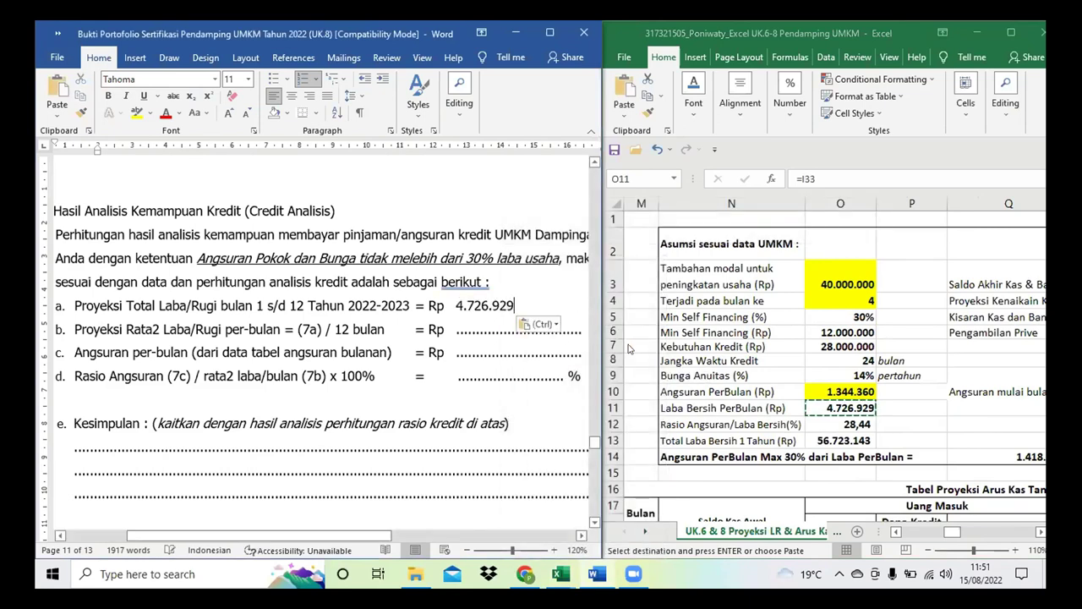
{"action": "key", "text": "ctrl+z"}
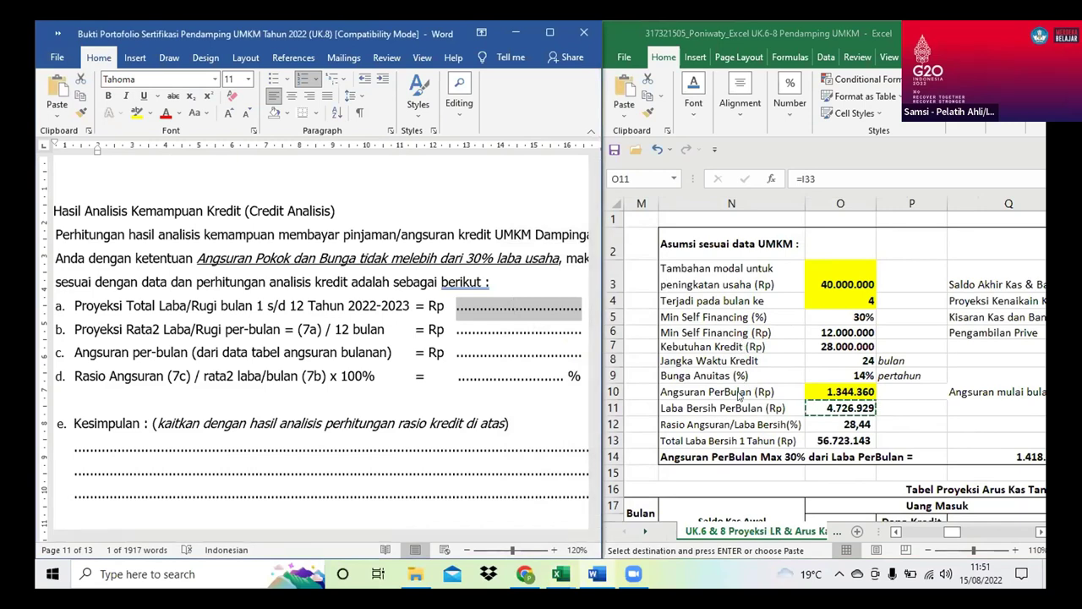
Look through the worksheet's projection tables and assumptions for the 12-month total profit
{"action": "scroll", "coordinate": [738, 396], "scroll_direction": "left", "scroll_amount": 3}
{"action": "scroll", "coordinate": [738, 395], "scroll_direction": "down", "scroll_amount": 7}
{"action": "scroll", "coordinate": [738, 396], "scroll_direction": "left", "scroll_amount": 3}
{"action": "scroll", "coordinate": [738, 396], "scroll_direction": "up", "scroll_amount": 1}
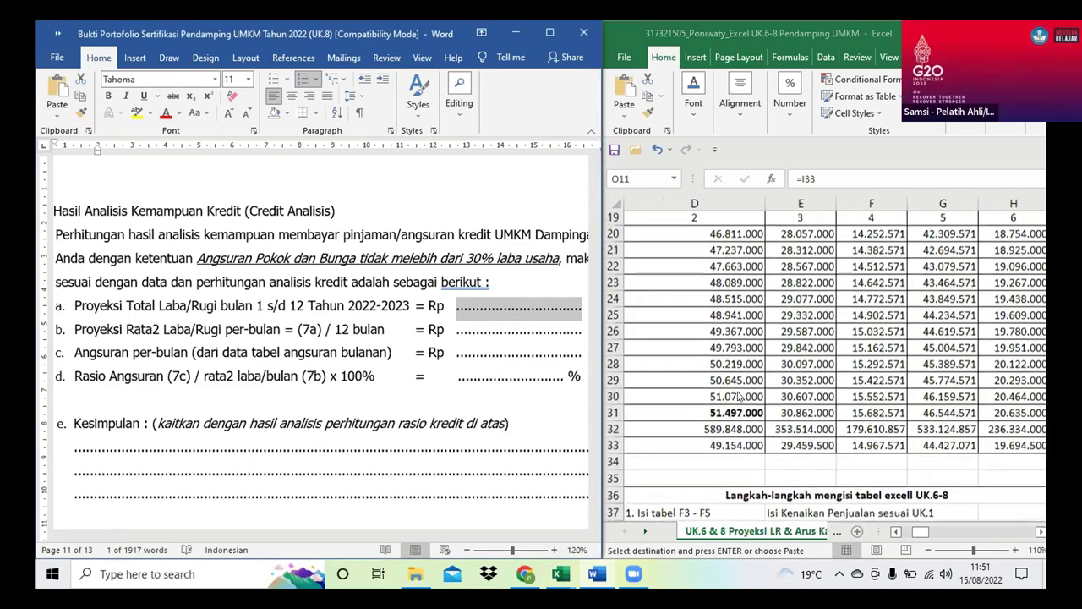
{"action": "scroll", "coordinate": [738, 396], "scroll_direction": "right", "scroll_amount": 6}
{"action": "scroll", "coordinate": [739, 395], "scroll_direction": "up", "scroll_amount": 1}
{"action": "scroll", "coordinate": [739, 396], "scroll_direction": "up", "scroll_amount": 6}
{"action": "scroll", "coordinate": [738, 396], "scroll_direction": "left", "scroll_amount": 2}
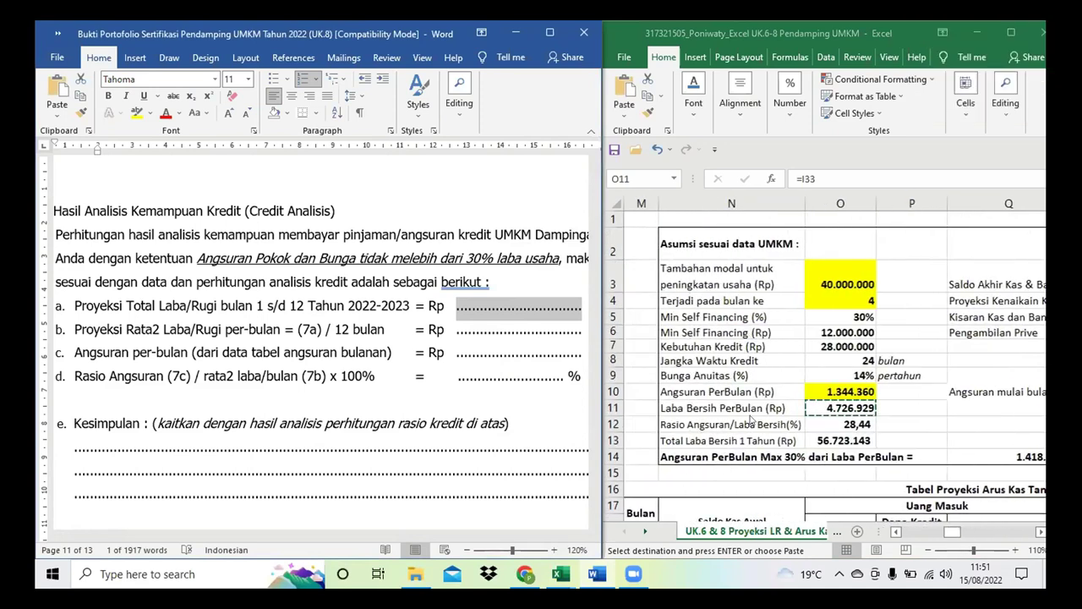
Copy Total Laba Bersih 1 Tahun from O13 and paste it as plain text over the dots of item a, giving 56.723.143
{"action": "left_click", "coordinate": [823, 441]}
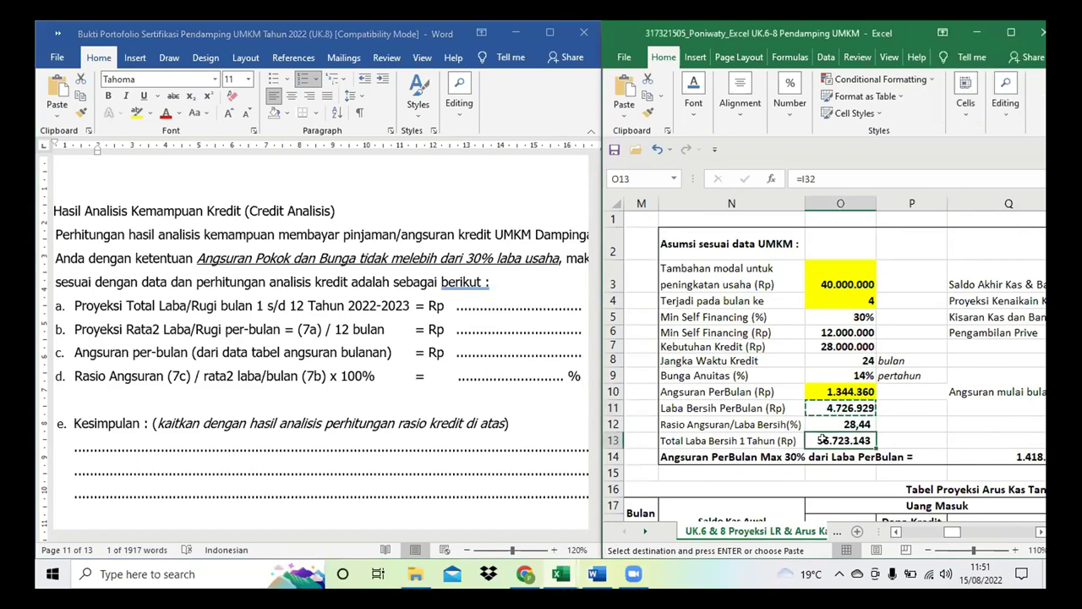
{"action": "key", "text": "ctrl+c"}
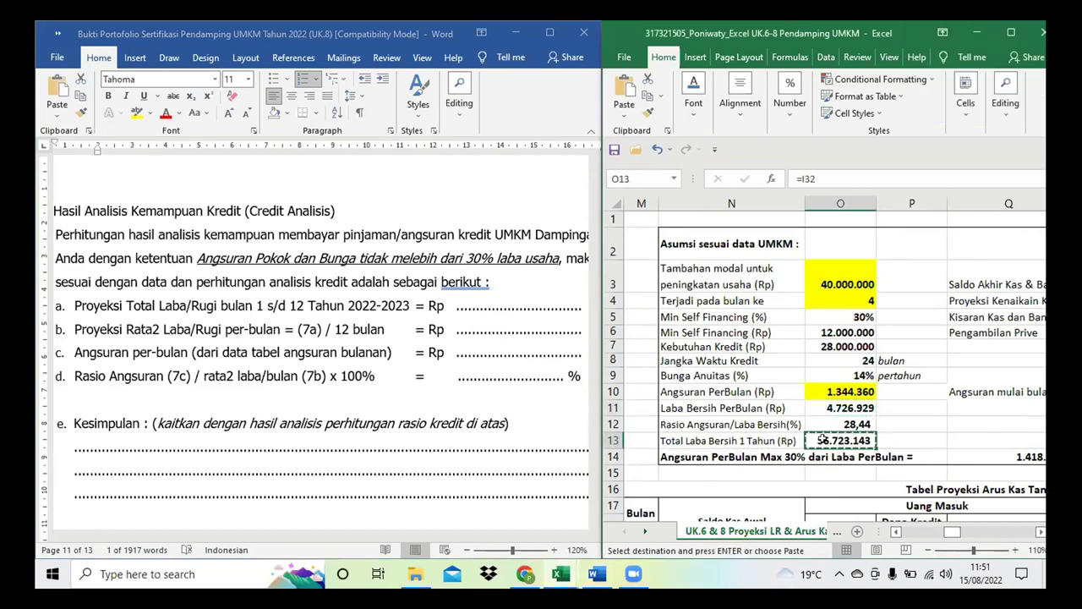
{"action": "double_click", "coordinate": [510, 310]}
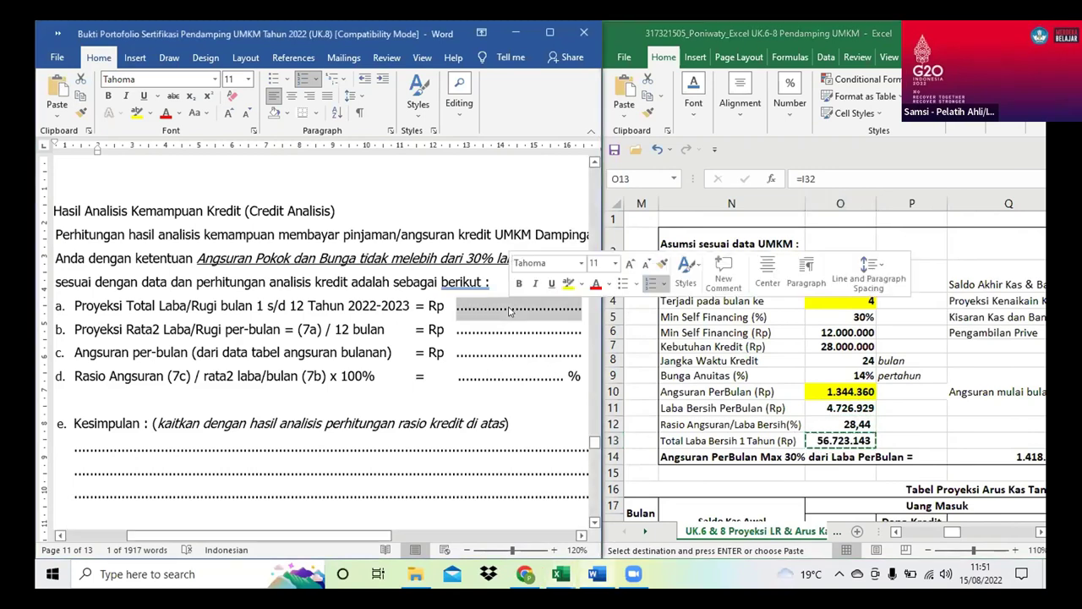
{"action": "key", "text": "ctrl+v"}
{"action": "key", "text": "ctrl+z"}
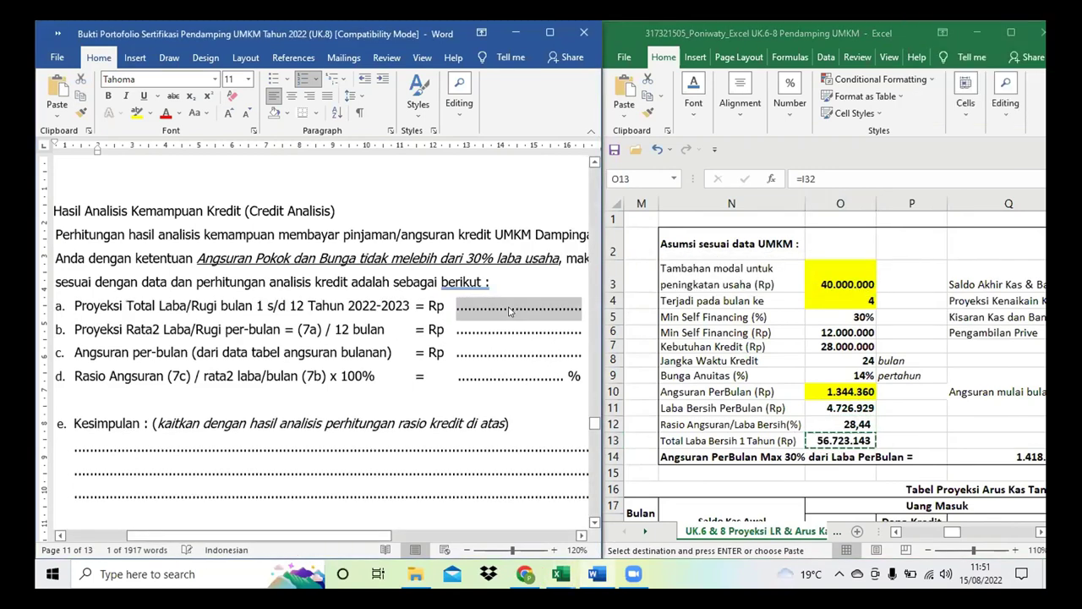
{"action": "right_click", "coordinate": [510, 308]}
{"action": "left_click", "coordinate": [654, 347]}
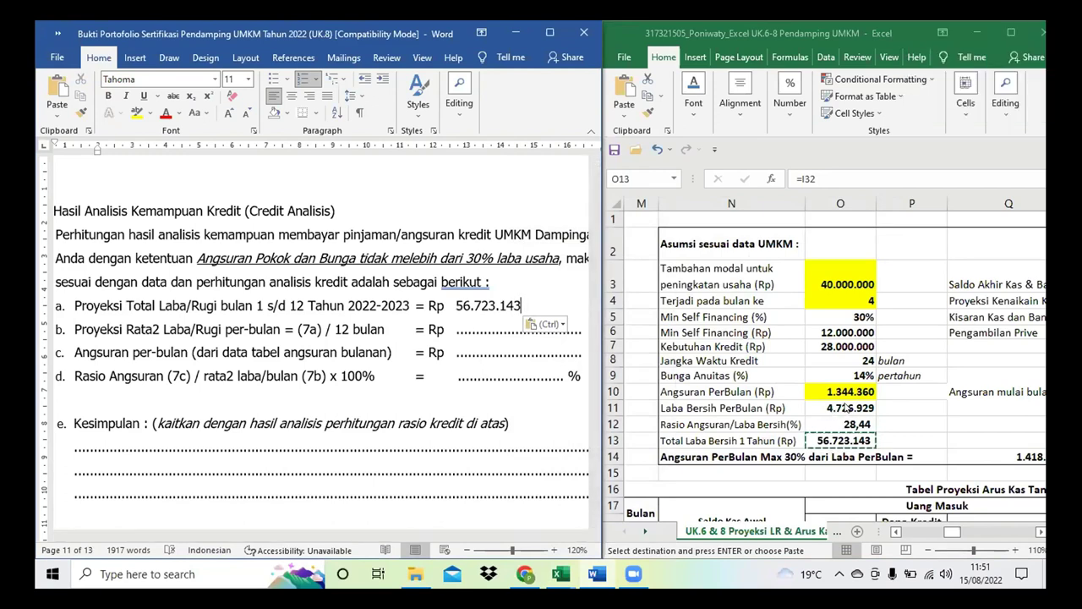
Replace the dots of item b with the monthly net profit 4.726.929 copied from cell O11, keeping only the text
{"action": "key", "text": "Up"}
{"action": "key", "text": "Up"}
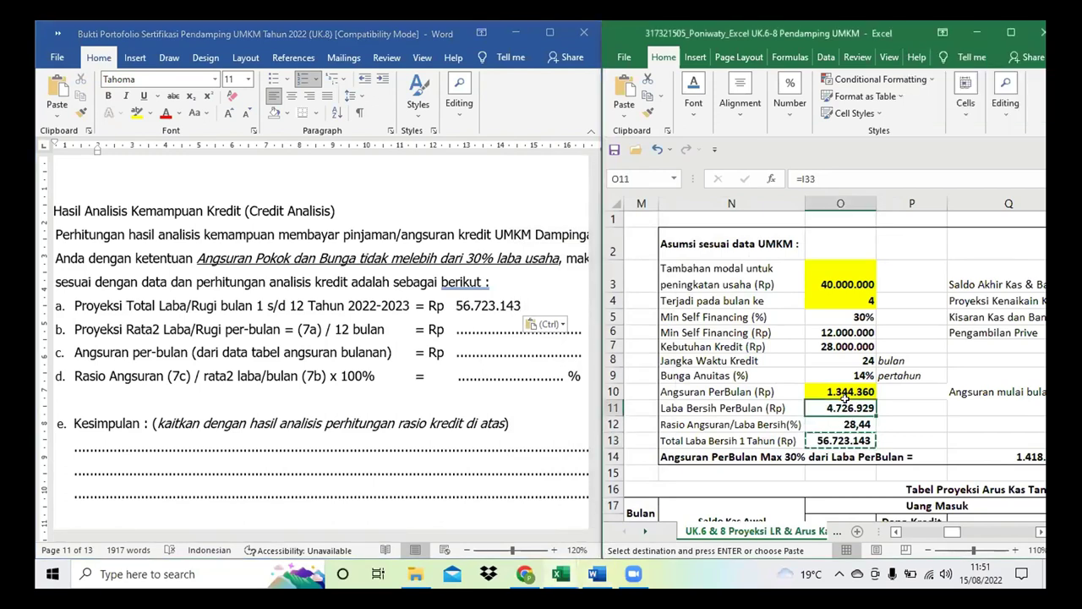
{"action": "key", "text": "ctrl+c"}
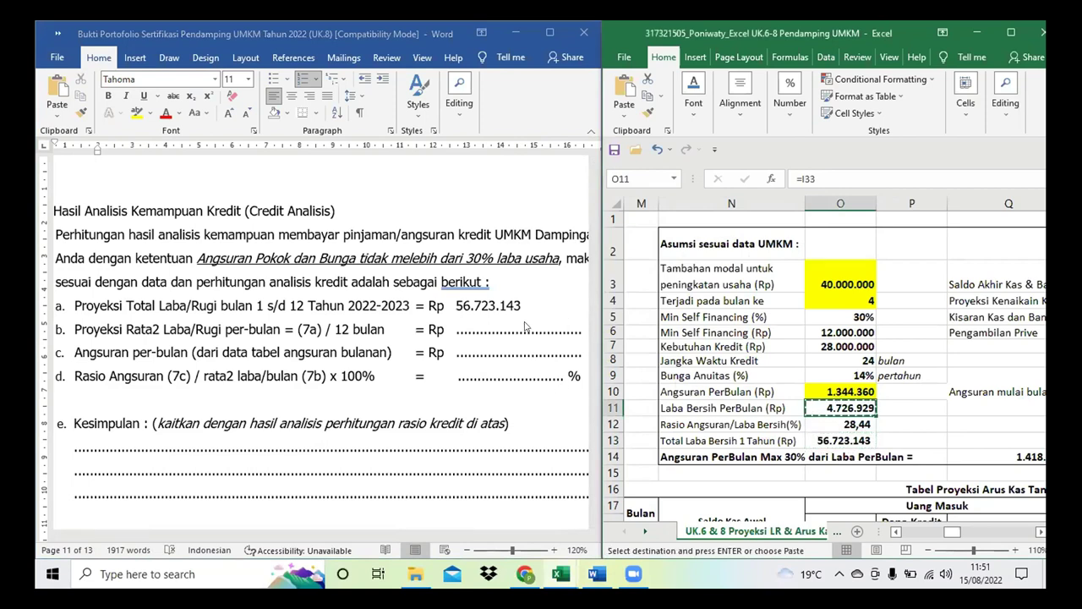
{"action": "double_click", "coordinate": [523, 333]}
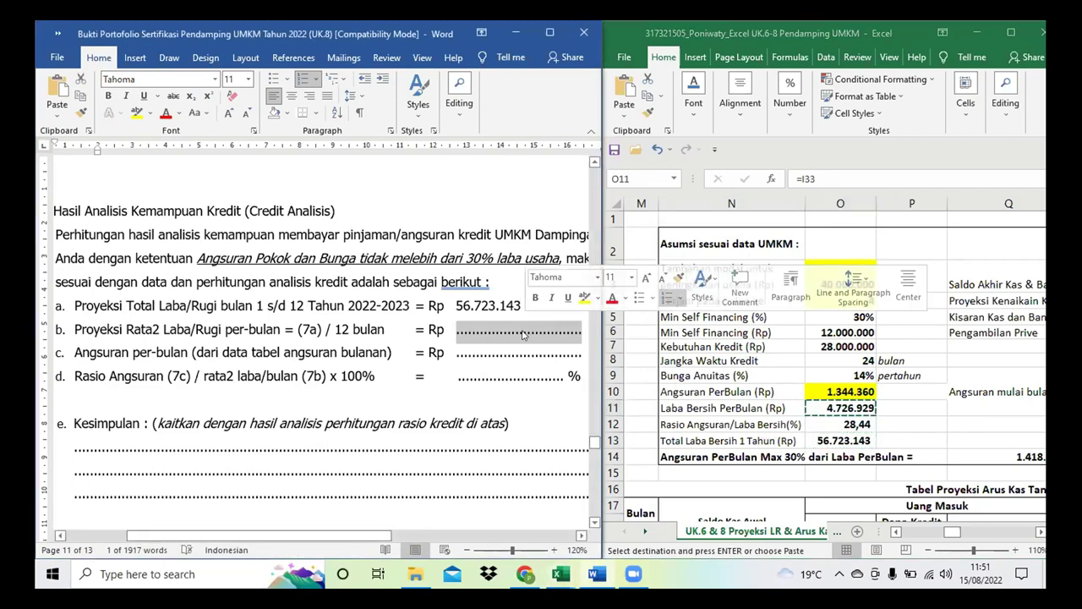
{"action": "right_click", "coordinate": [522, 334]}
{"action": "left_click", "coordinate": [634, 331]}
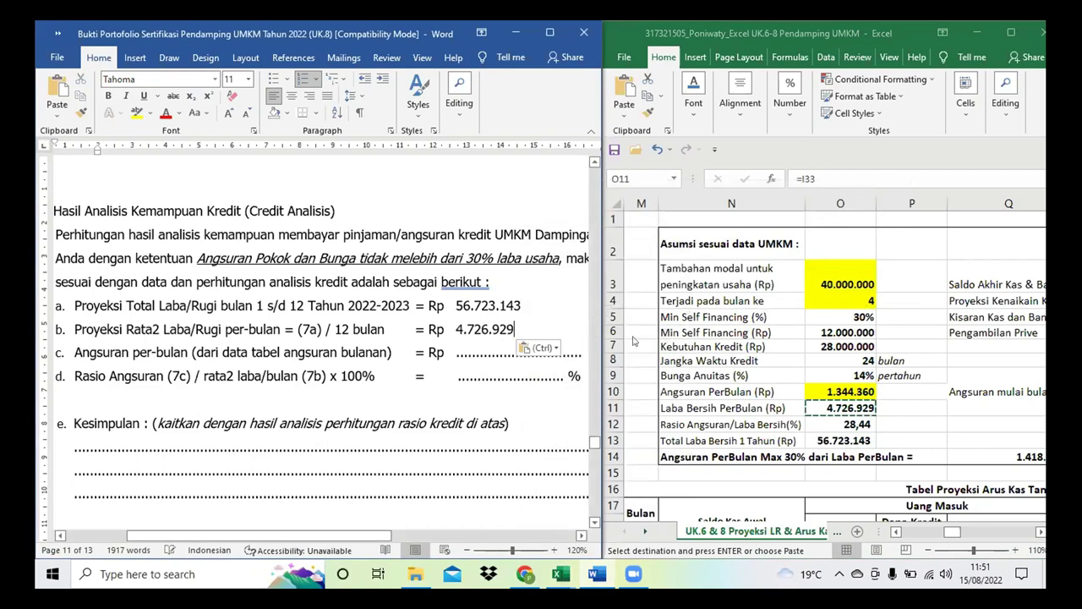
Fill item c, Angsuran per-bulan, with the monthly instalment 1.344.360 copied from cell O10 as plain text
{"action": "left_click", "coordinate": [844, 407]}
{"action": "left_click", "coordinate": [849, 388]}
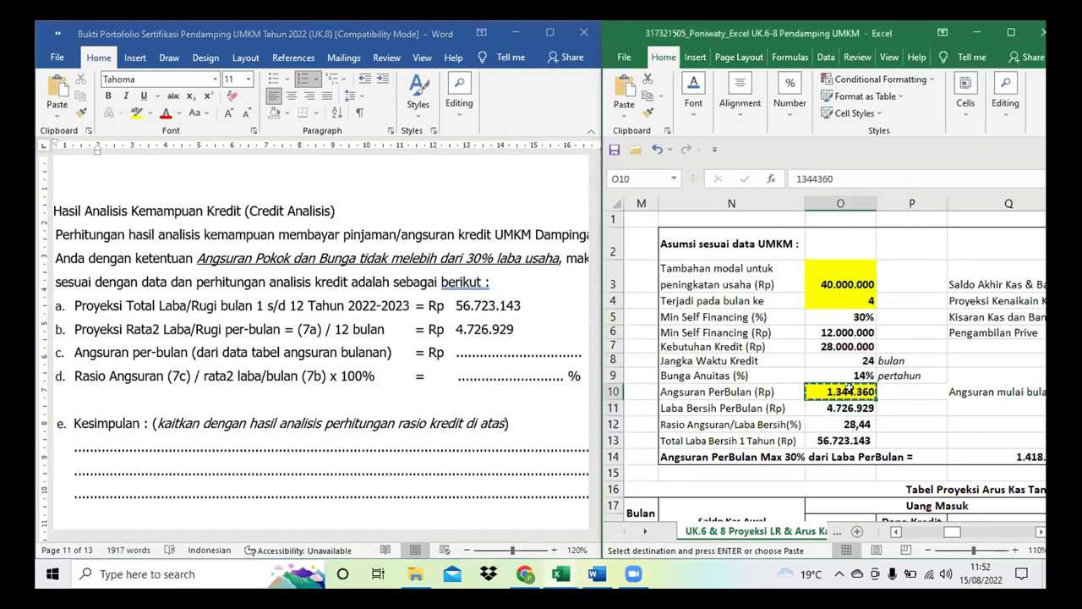
{"action": "double_click", "coordinate": [526, 352]}
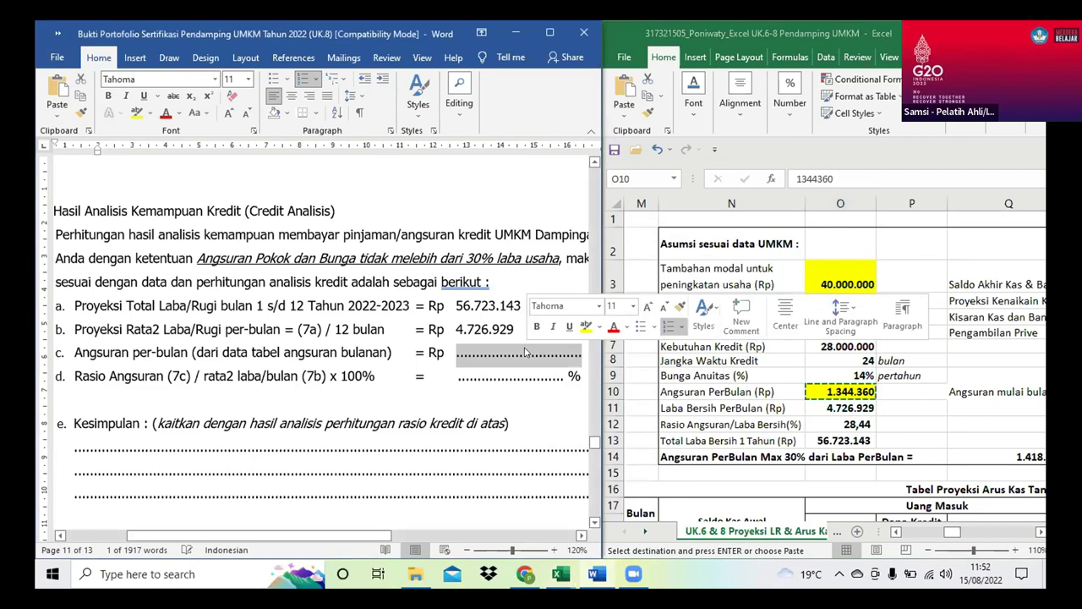
{"action": "right_click", "coordinate": [526, 352]}
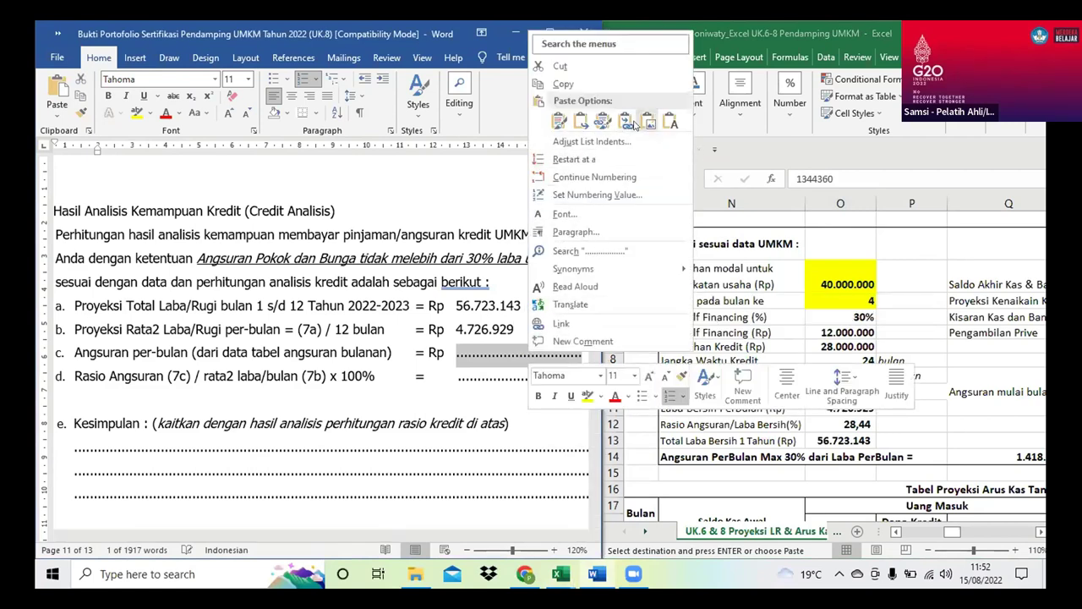
{"action": "left_click", "coordinate": [668, 123]}
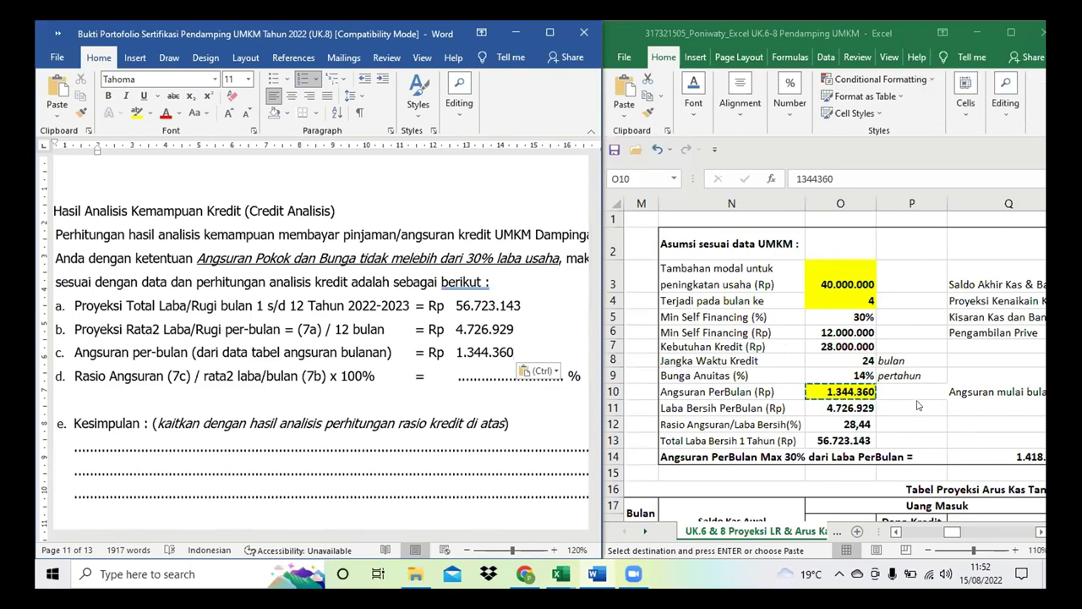
Fill item d, Rasio Angsuran, with the ratio 28,44 from cell O12, in front of the percent sign
{"action": "left_click", "coordinate": [857, 425]}
{"action": "key", "text": "ctrl+c"}
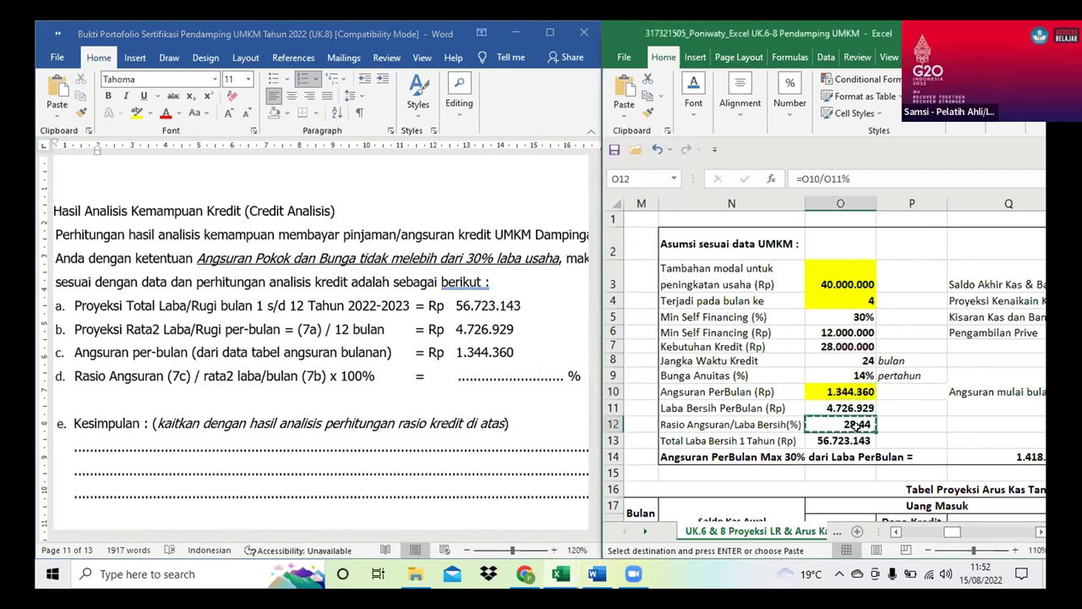
{"action": "double_click", "coordinate": [518, 381]}
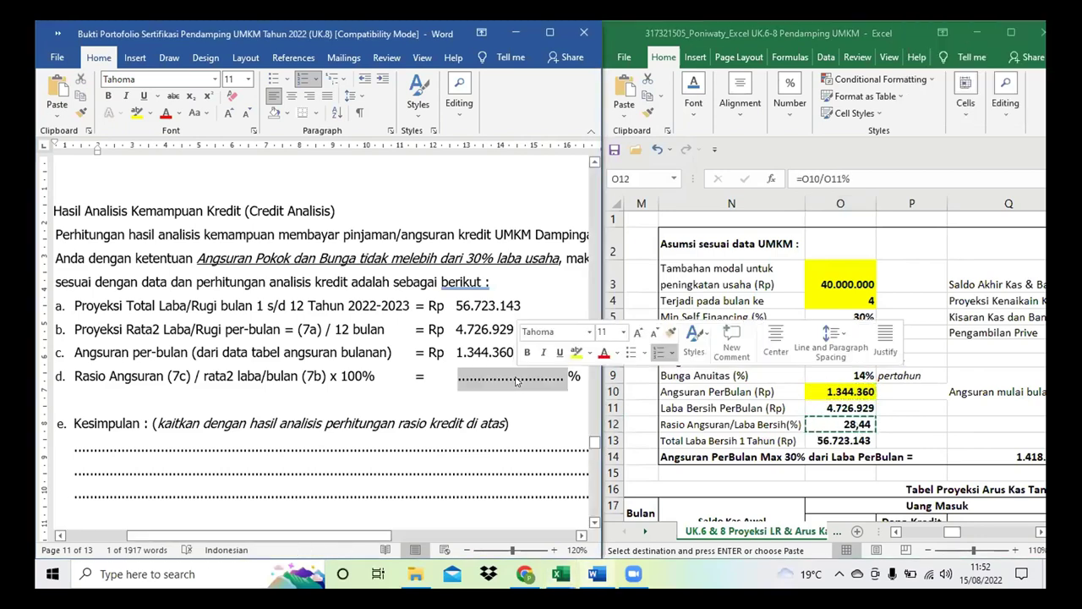
{"action": "type", "text": "28,44"}
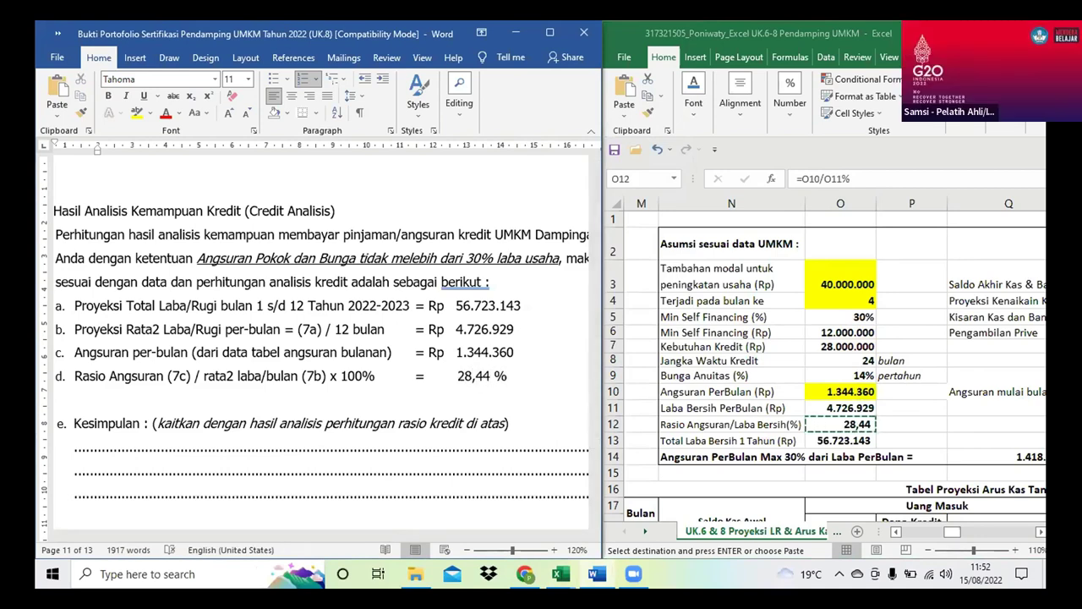
{"action": "left_click", "coordinate": [94, 445]}
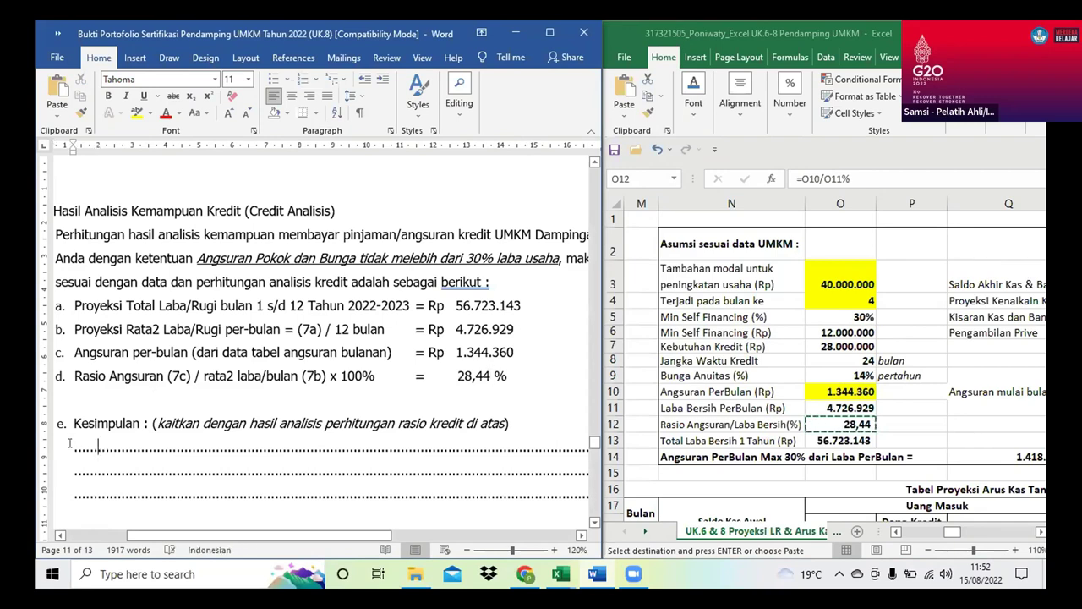
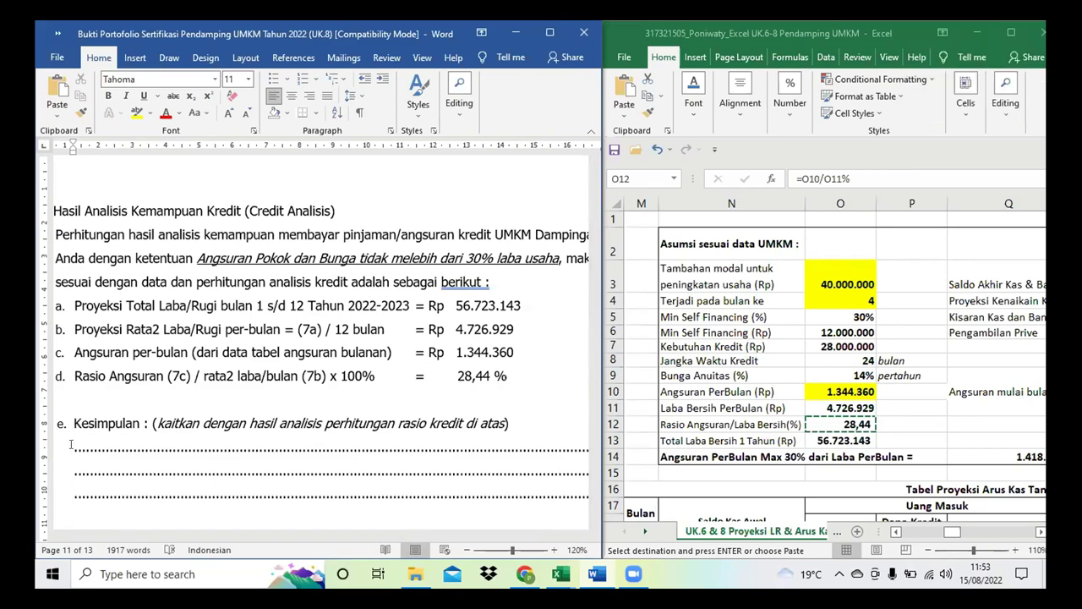
{"action": "type", "text": "K"}
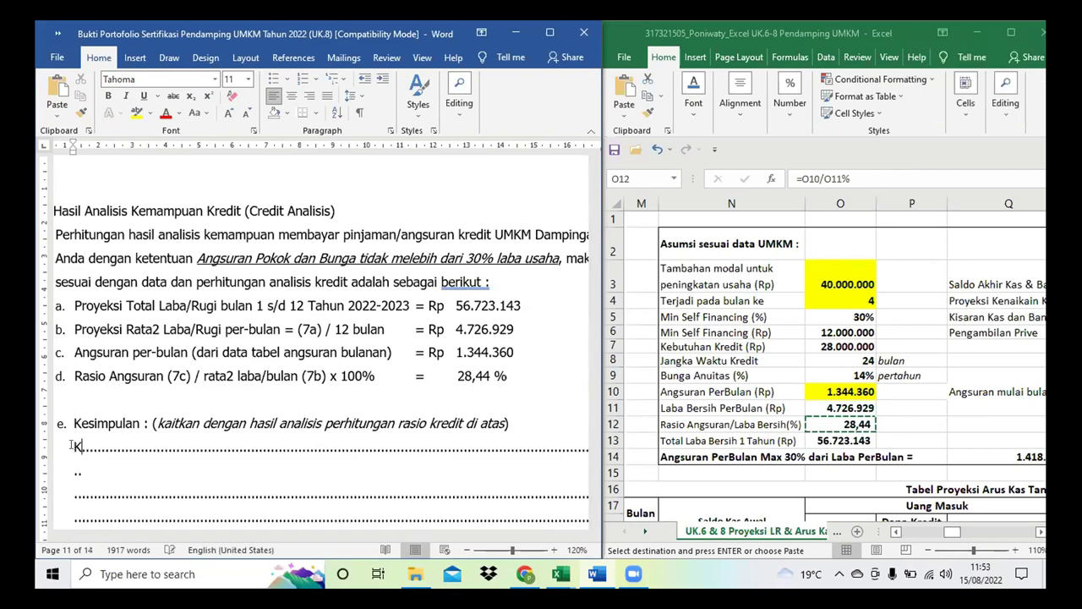
{"action": "type", "text": "redit yang diajukan"}
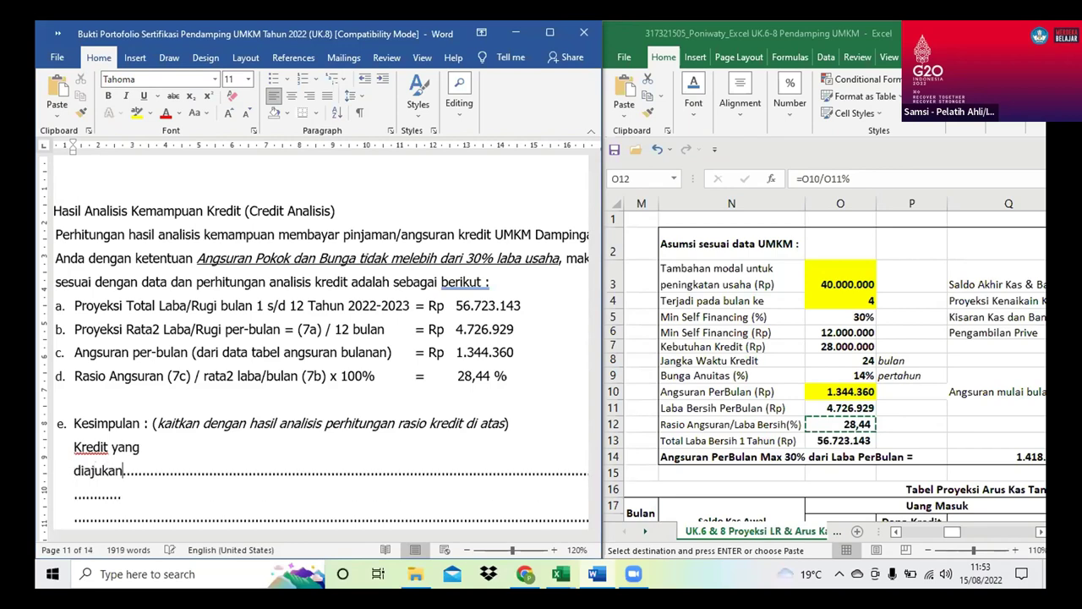
{"action": "key", "text": "Return"}
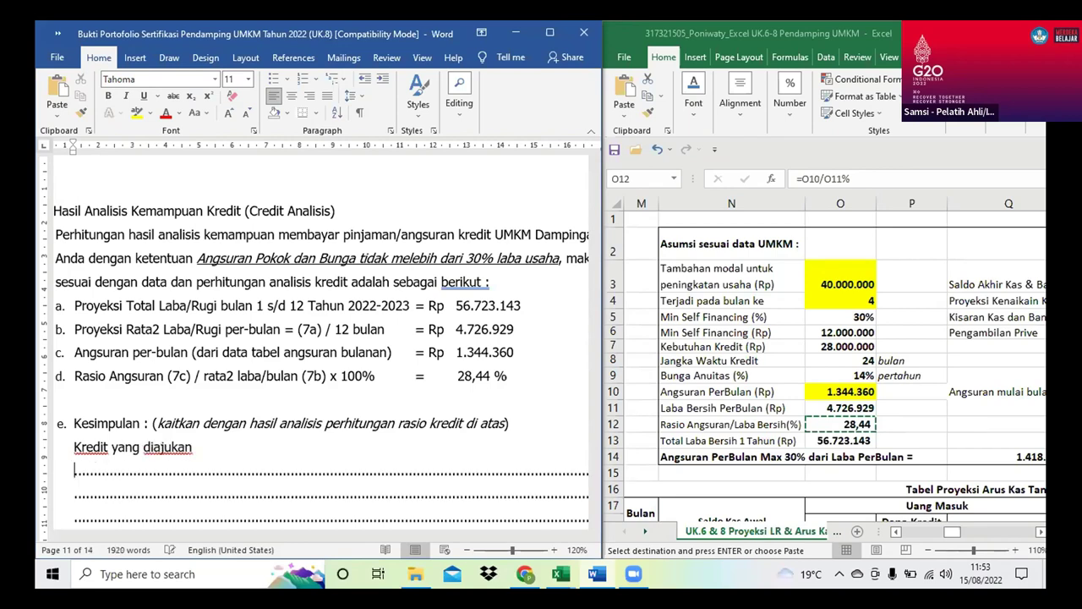
{"action": "key", "text": "BackSpace"}
{"action": "key", "text": "BackSpace"}
{"action": "key", "text": "BackSpace"}
{"action": "key", "text": "BackSpace"}
{"action": "key", "text": "BackSpace"}
{"action": "key", "text": "BackSpace"}
{"action": "key", "text": "BackSpace"}
{"action": "key", "text": "BackSpace"}
{"action": "key", "text": "BackSpace"}
{"action": "key", "text": "BackSpace"}
{"action": "key", "text": "BackSpace"}
{"action": "key", "text": "BackSpace"}
{"action": "key", "text": "BackSpace"}
{"action": "key", "text": "BackSpace"}
{"action": "key", "text": "BackSpace"}
{"action": "key", "text": "BackSpace"}
{"action": "key", "text": "BackSpace"}
{"action": "key", "text": "BackSpace"}
{"action": "key", "text": "BackSpace"}
{"action": "key", "text": "BackSpace"}
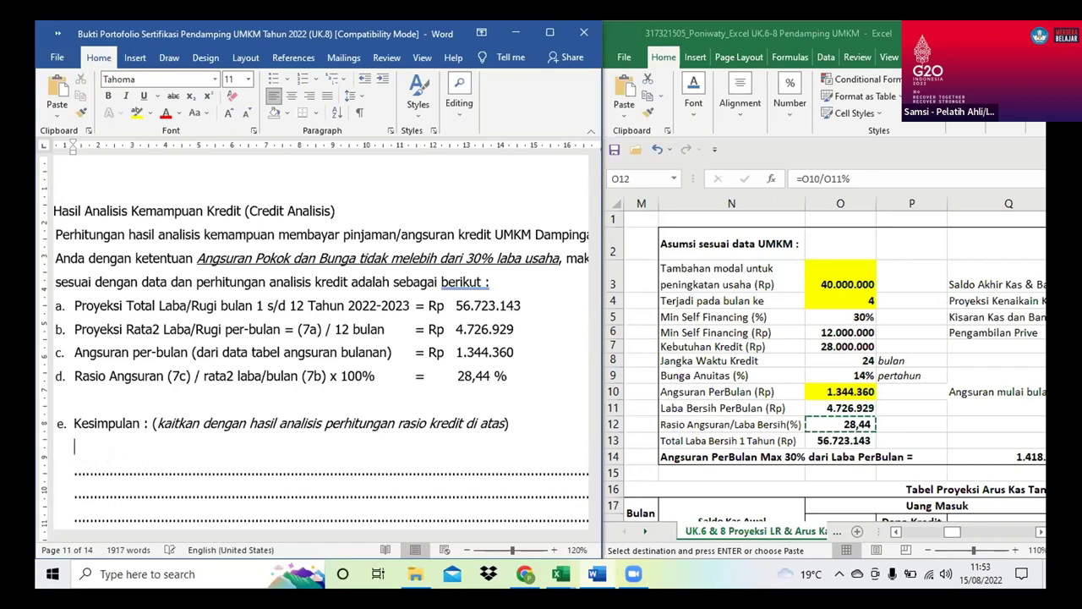
Begin the conclusion under item e with "Dengan kebutuhan kredit 28.000.000"
{"action": "type", "text": "Dengan "}
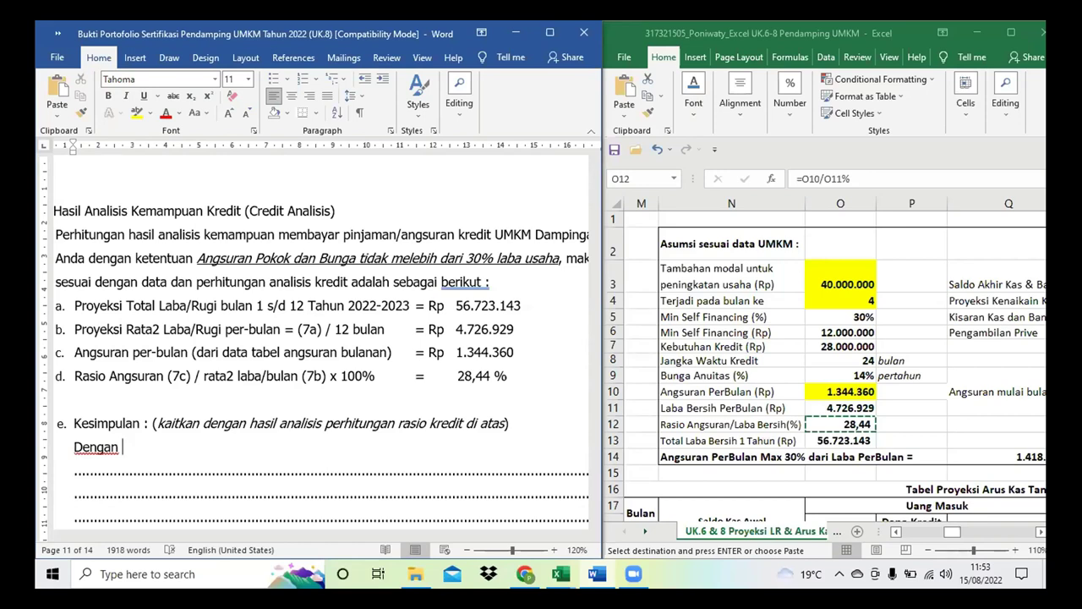
{"action": "type", "text": "kebu"}
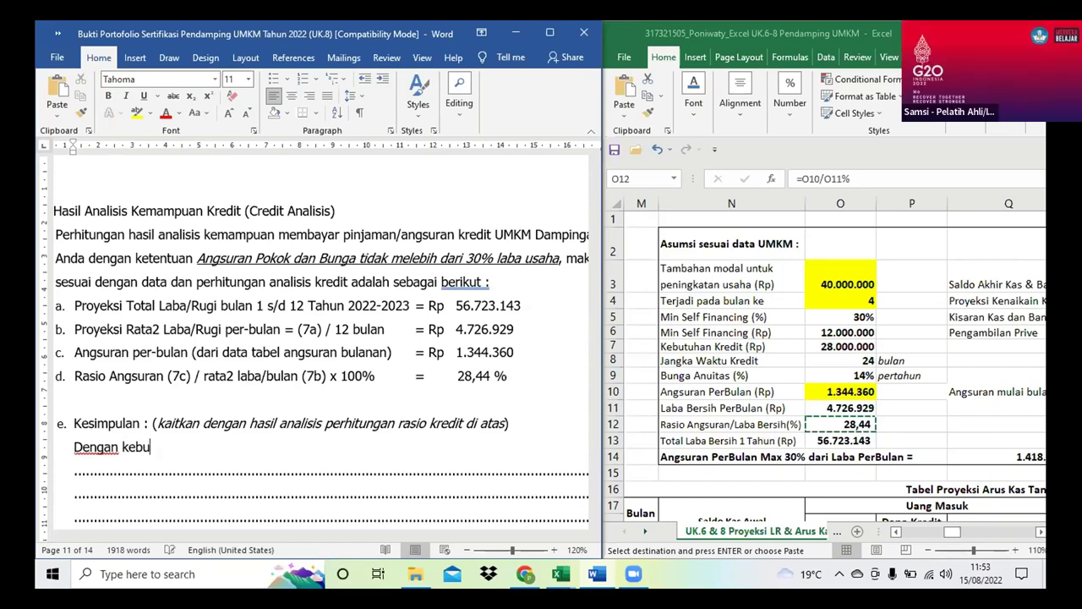
{"action": "type", "text": "tuhan 28"}
{"action": "type", "text": ",44%"}
{"action": "key", "text": "BackSpace"}
{"action": "key", "text": "BackSpace"}
{"action": "key", "text": "BackSpace"}
{"action": "key", "text": "BackSpace"}
{"action": "type", "text": "."}
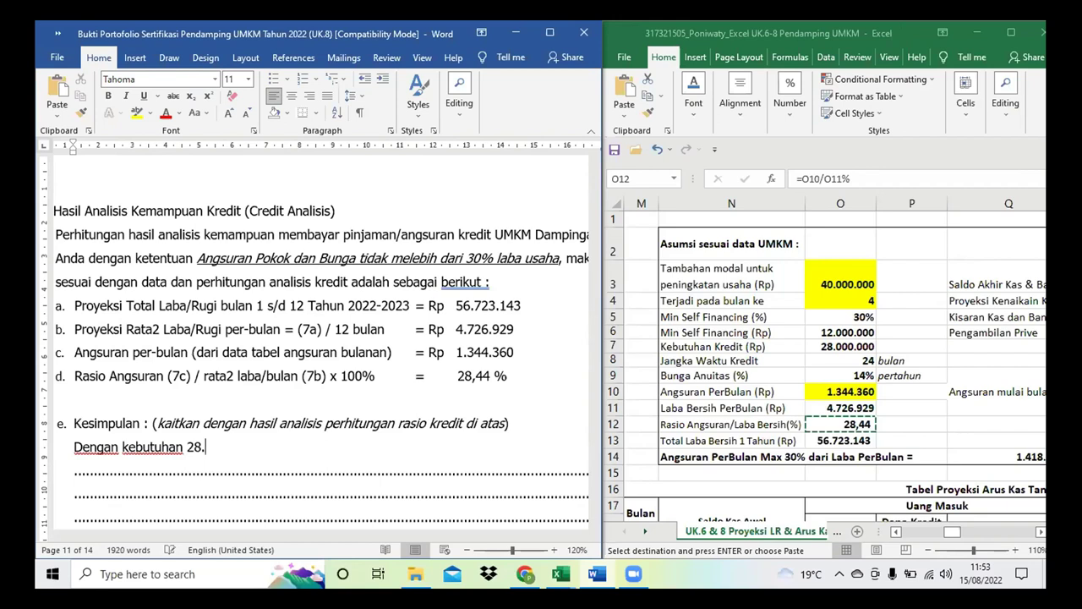
{"action": "type", "text": "000.000"}
{"action": "type", "text": "kredit"}
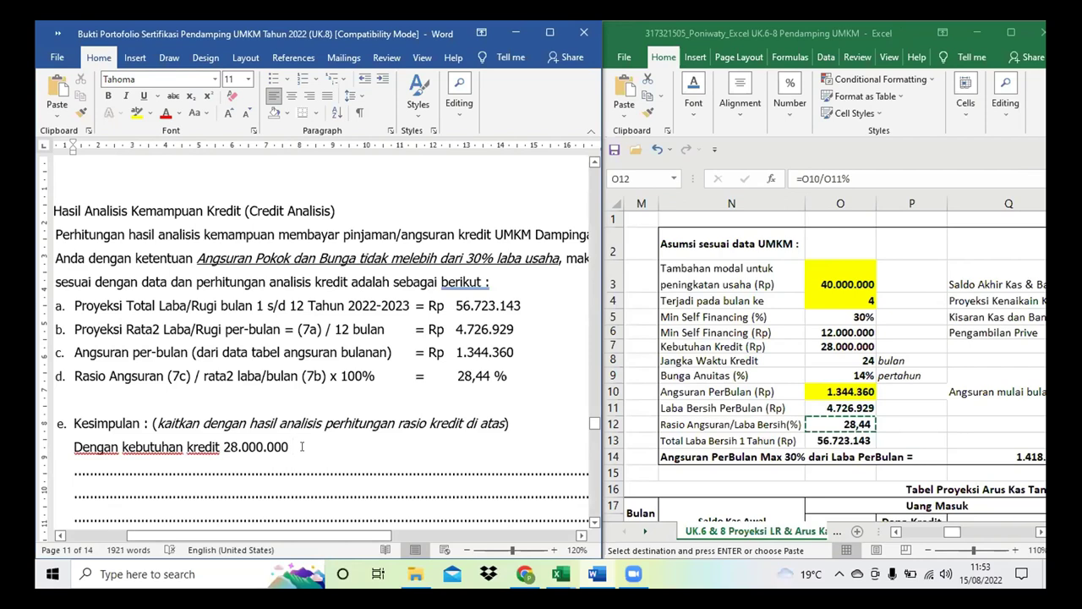
Continue the conclusion after the credit amount with "periode pinjaman 24 bulan", keeping the dotted line below separate
{"action": "type", "text": "periode"}
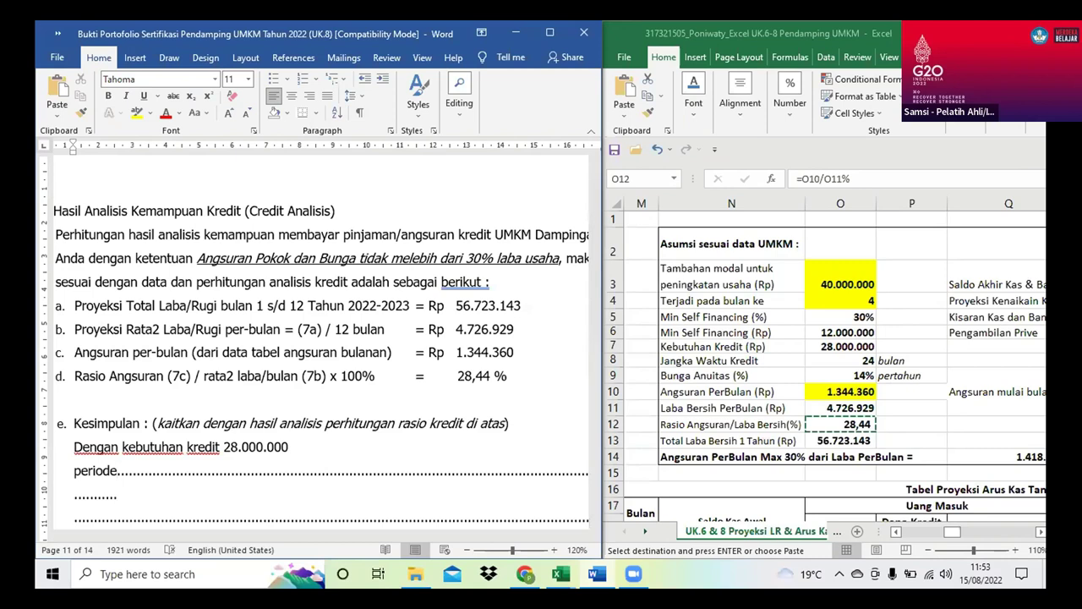
{"action": "type", "text": " pinjama"}
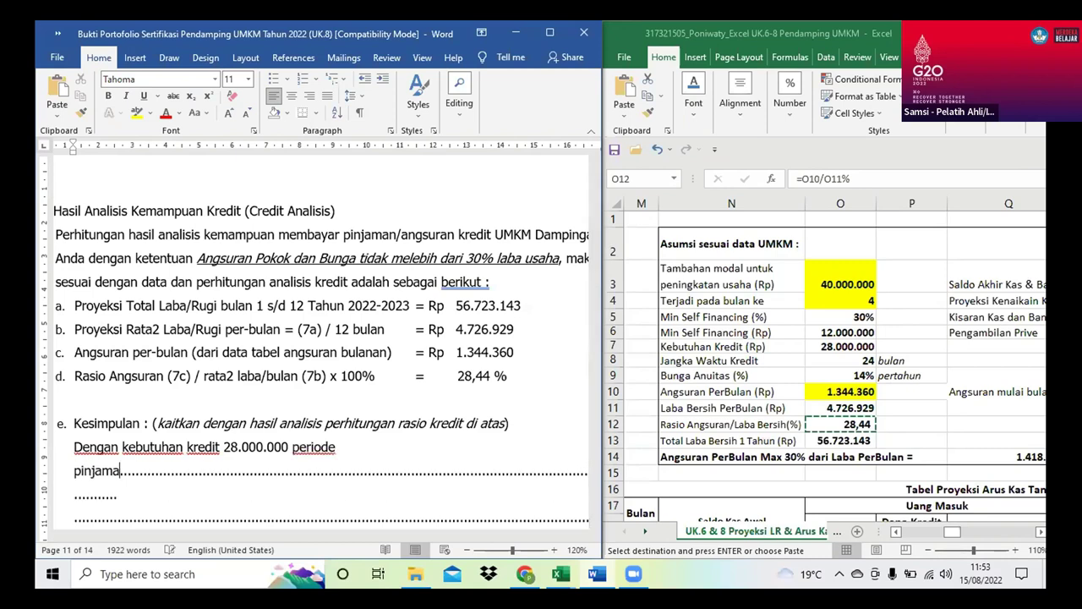
{"action": "type", "text": "n 24 bulan"}
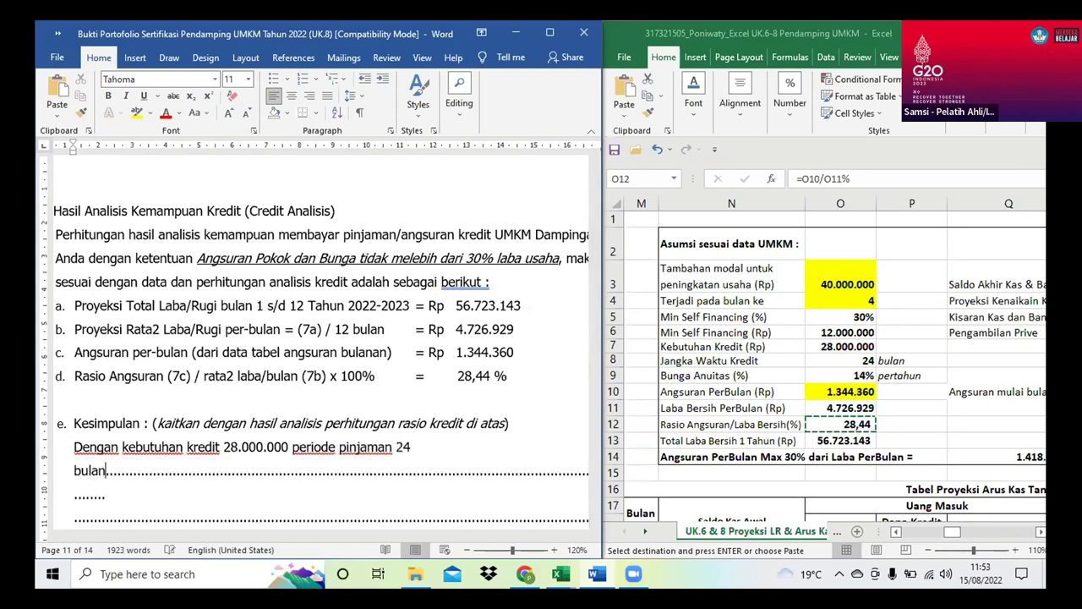
{"action": "key", "text": "BackSpace"}
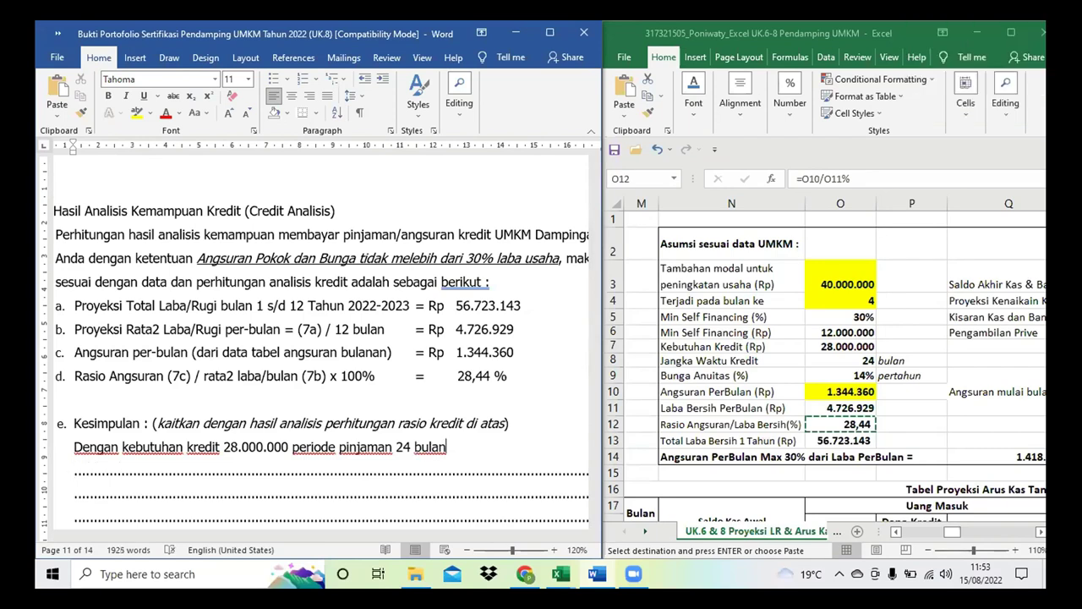
Add the interest rate to the conclusion as ", bunga 14% per tahun"
{"action": "type", "text": ", by=unga"}
{"action": "key", "text": "BackSpace"}
{"action": "key", "text": "BackSpace"}
{"action": "key", "text": "BackSpace"}
{"action": "key", "text": "BackSpace"}
{"action": "key", "text": "BackSpace"}
{"action": "key", "text": "BackSpace"}
{"action": "key", "text": "BackSpace"}
{"action": "type", "text": "unga 14% per tahun"}
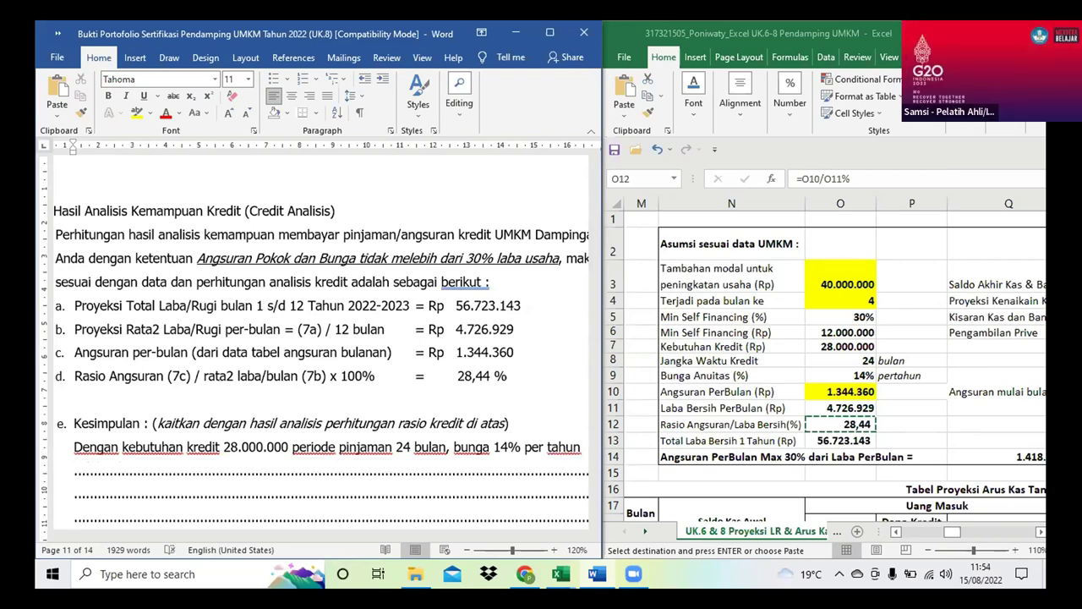
Complete the first conclusion sentence with the instalment: ", angsurannya adalah sebesar Rp 1.344.360,-"
{"action": "type", "text": ", angsura"}
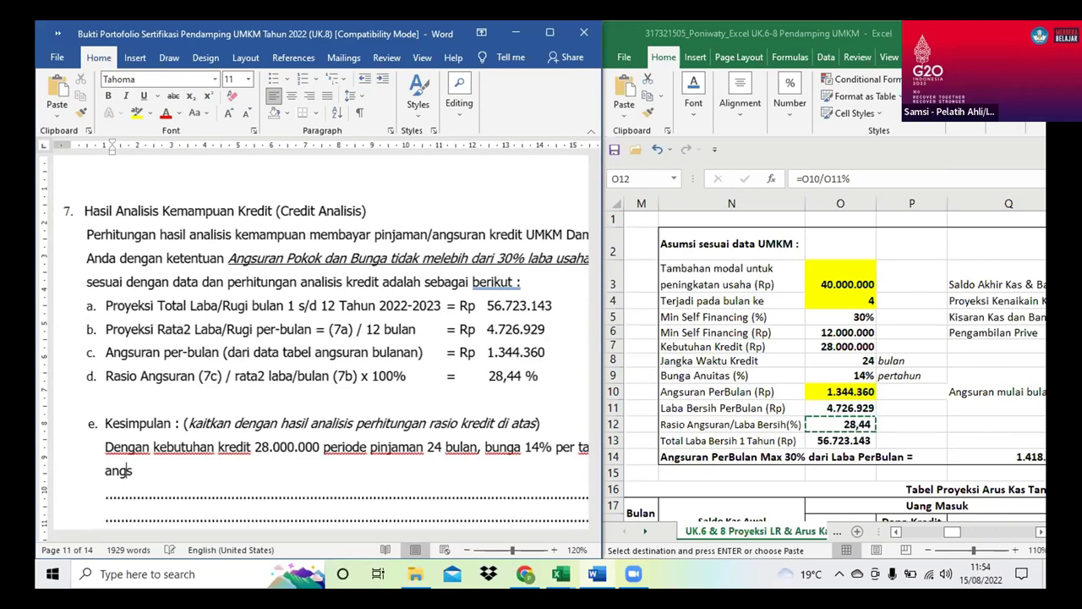
{"action": "type", "text": "nnya ada"}
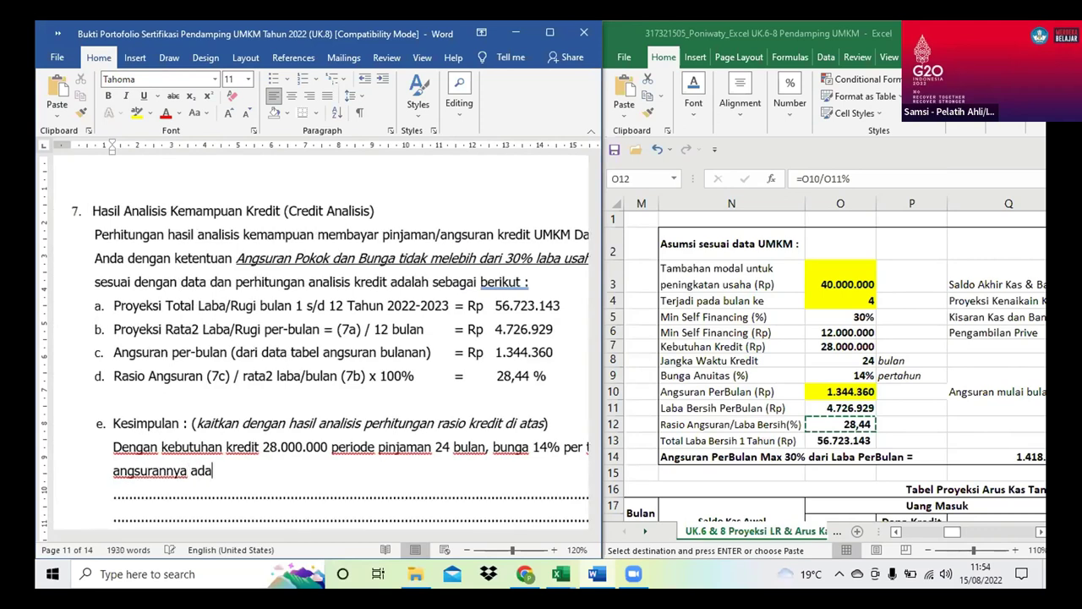
{"action": "type", "text": "lah sebesar"}
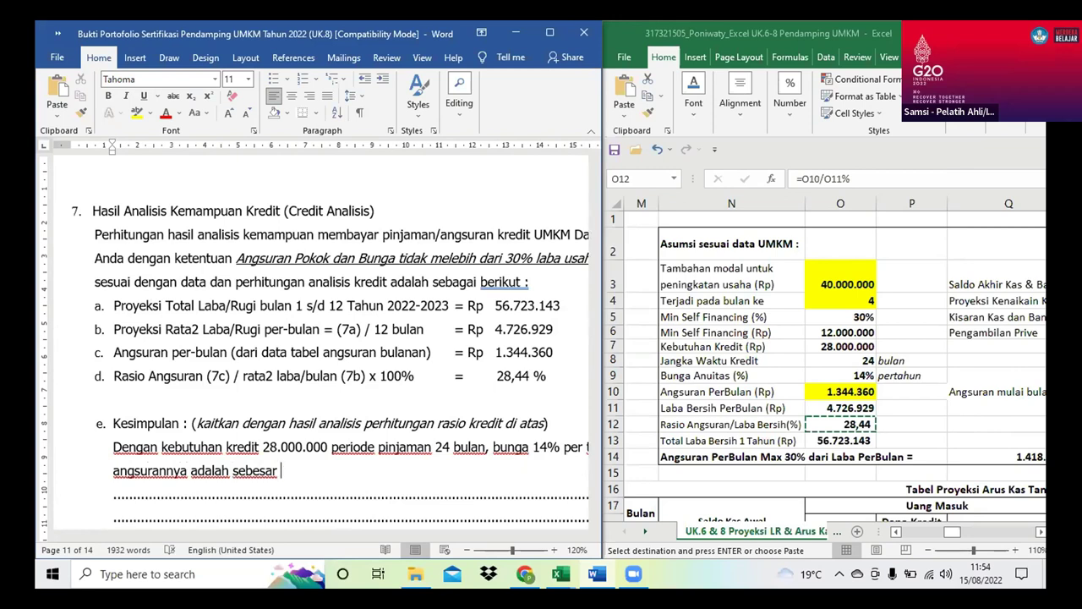
{"action": "type", "text": " Rp 1.344.360,-"}
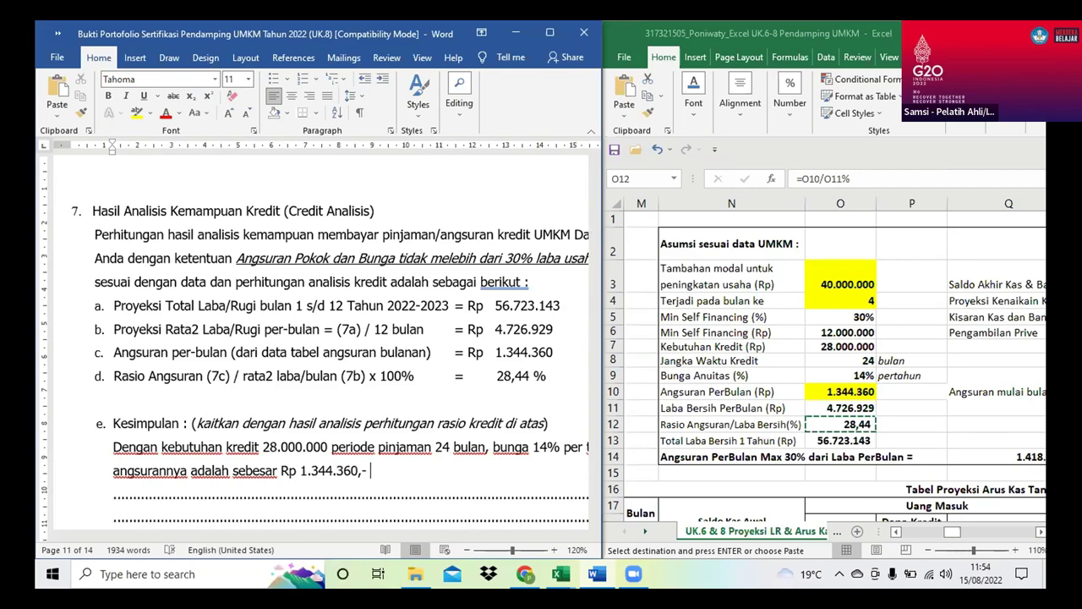
Start a new line in the conclusion reading "Rasio kreditnya adalah sebesar 28,44%."
{"action": "key", "text": "Return"}
{"action": "type", "text": "Rasi"}
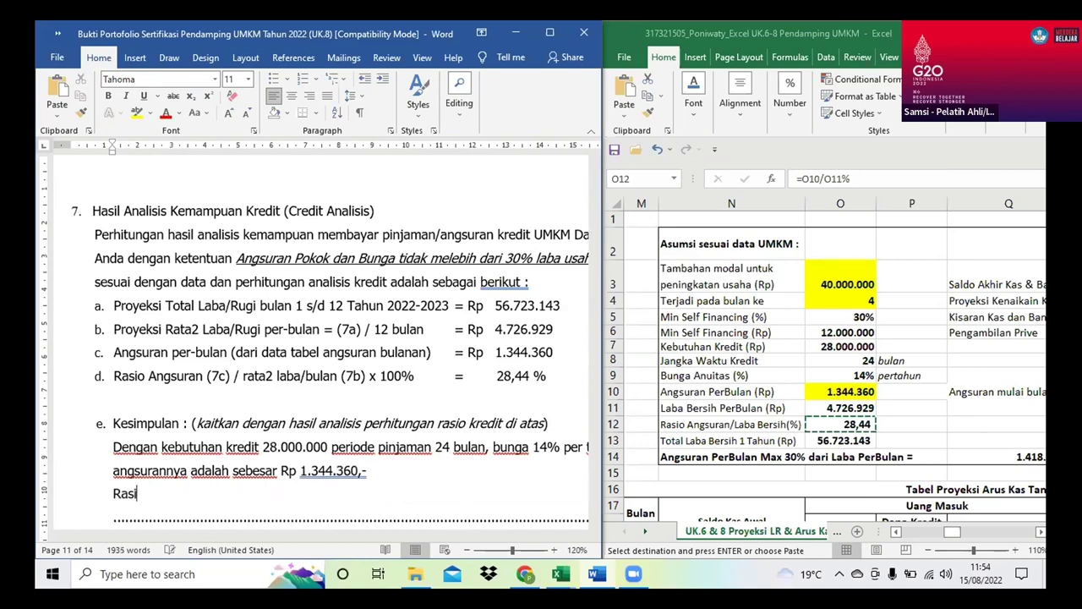
{"action": "type", "text": "o kreditnya adalah sebesar 28,44%"}
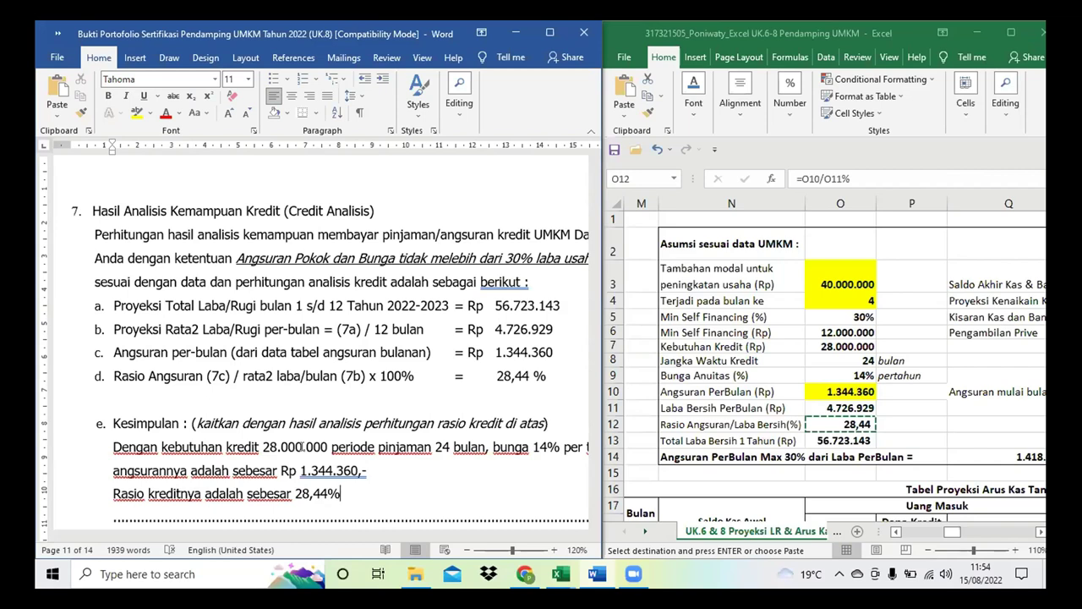
{"action": "type", "text": "."}
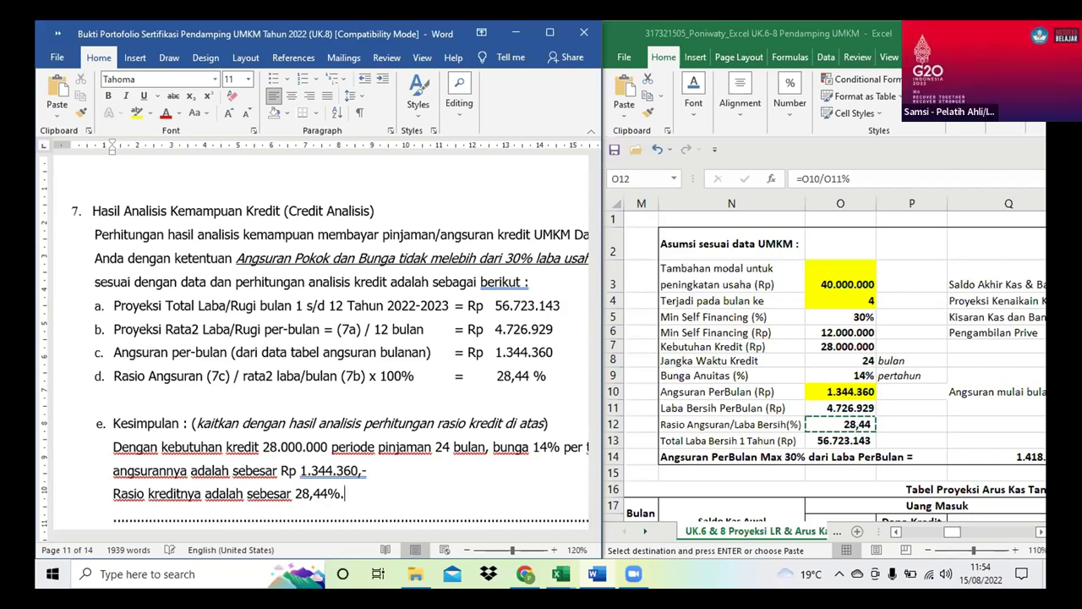
Add the sentence "Dengan rasio kredit di bawah 30%, maka pengajuan kredit dapat direkomendasikan untuk disetujui oleh pihak bank." to the conclusion
{"action": "type", "text": " Dengan rasio kred"}
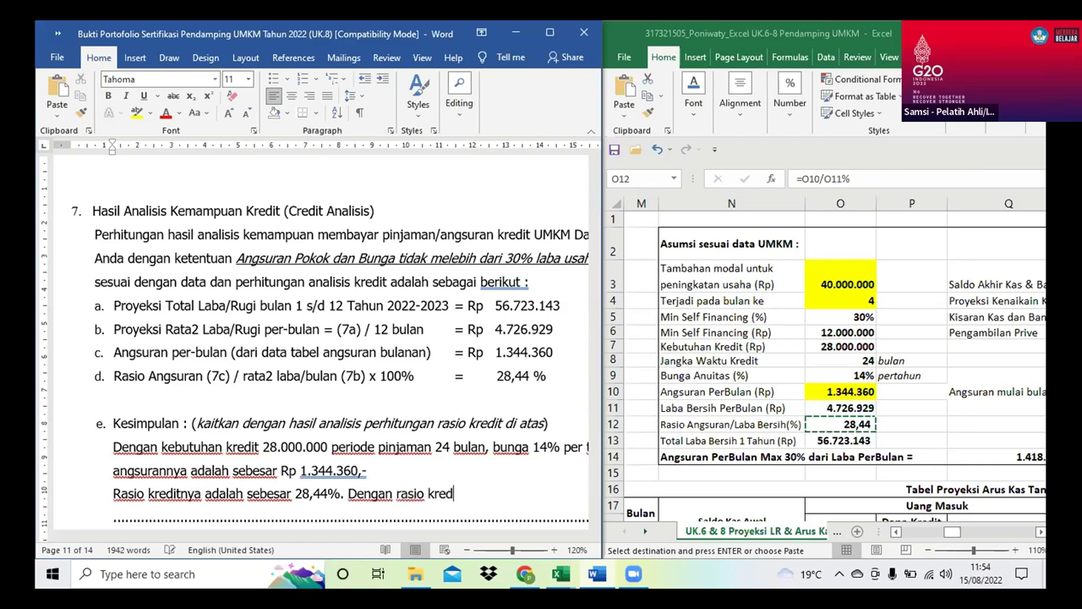
{"action": "type", "text": "it di bawah 30%"}
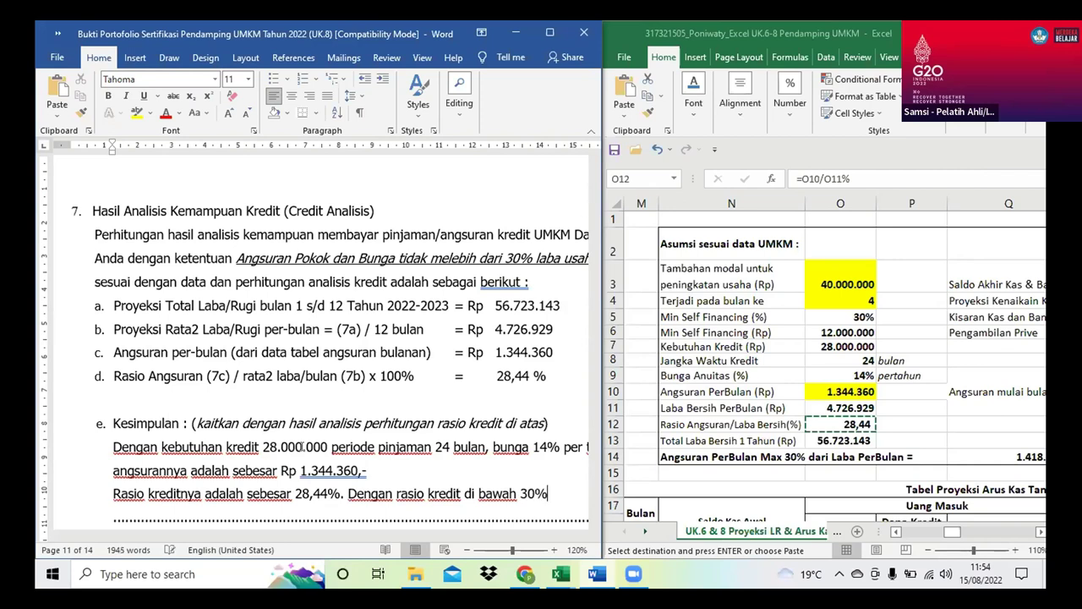
{"action": "type", "text": ", maka"}
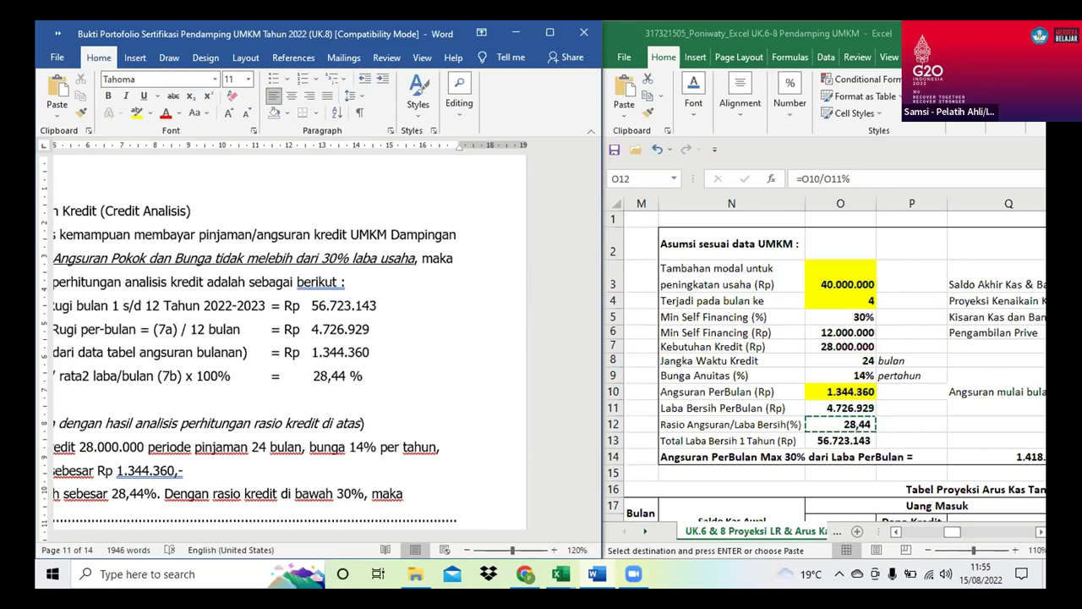
{"action": "type", "text": "peng"}
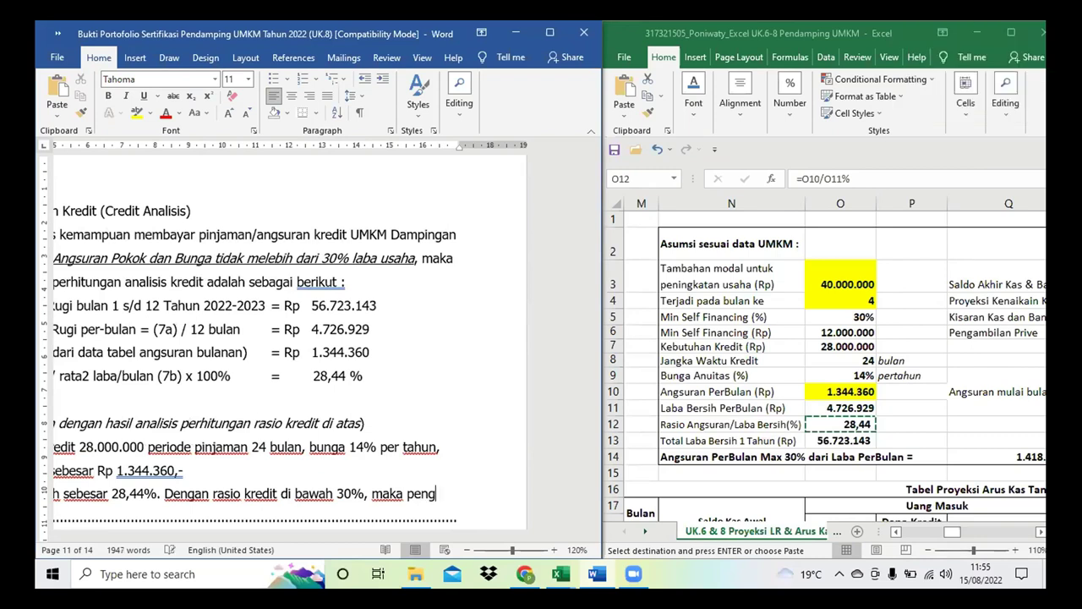
{"action": "type", "text": "ajuan kredit "}
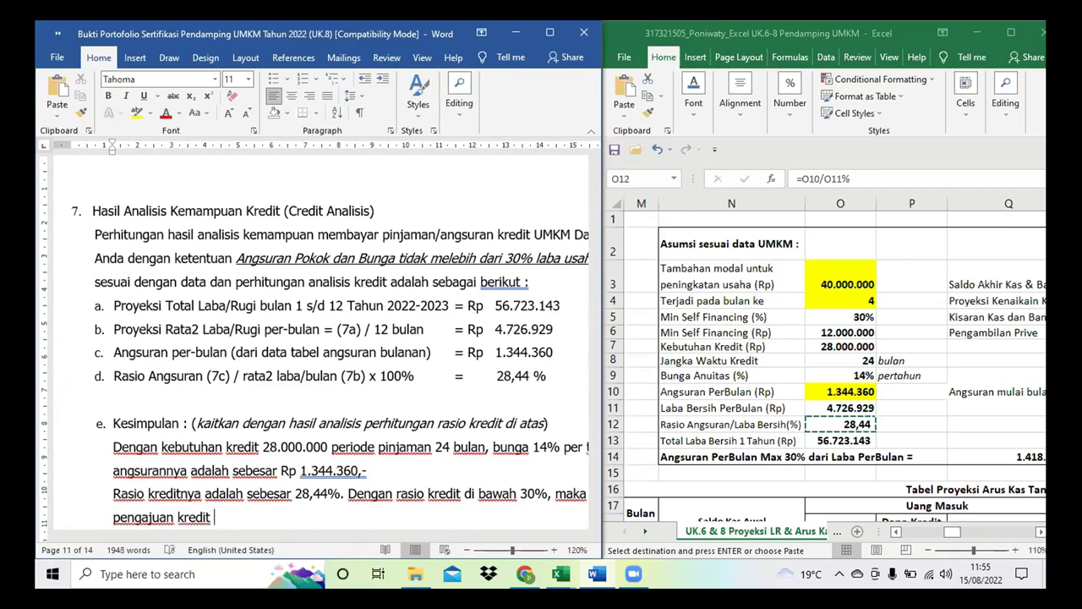
{"action": "type", "text": "dapat d"}
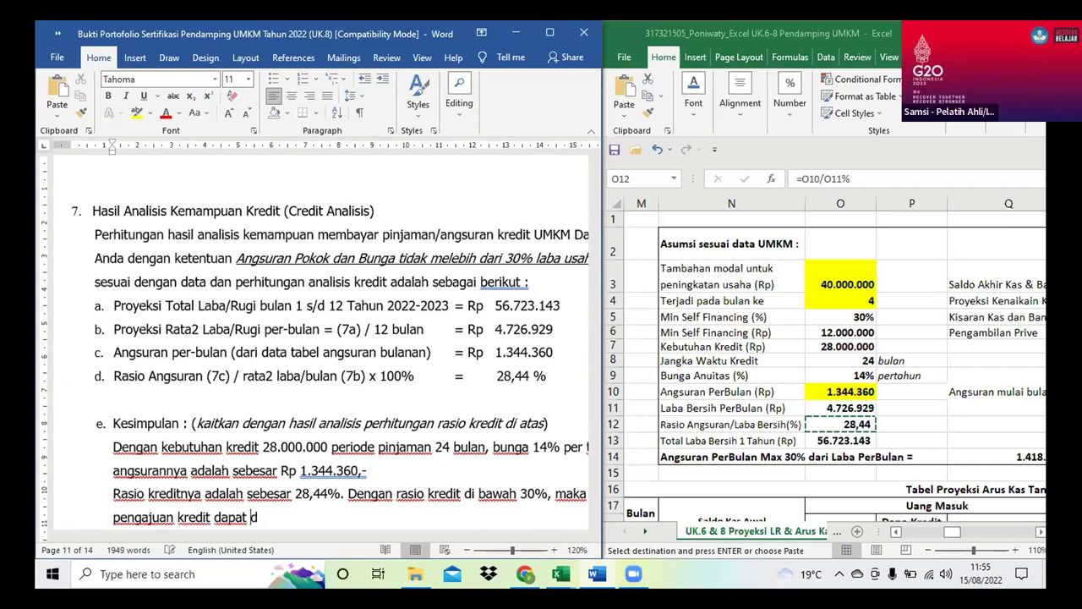
{"action": "type", "text": "irekomendasikan "}
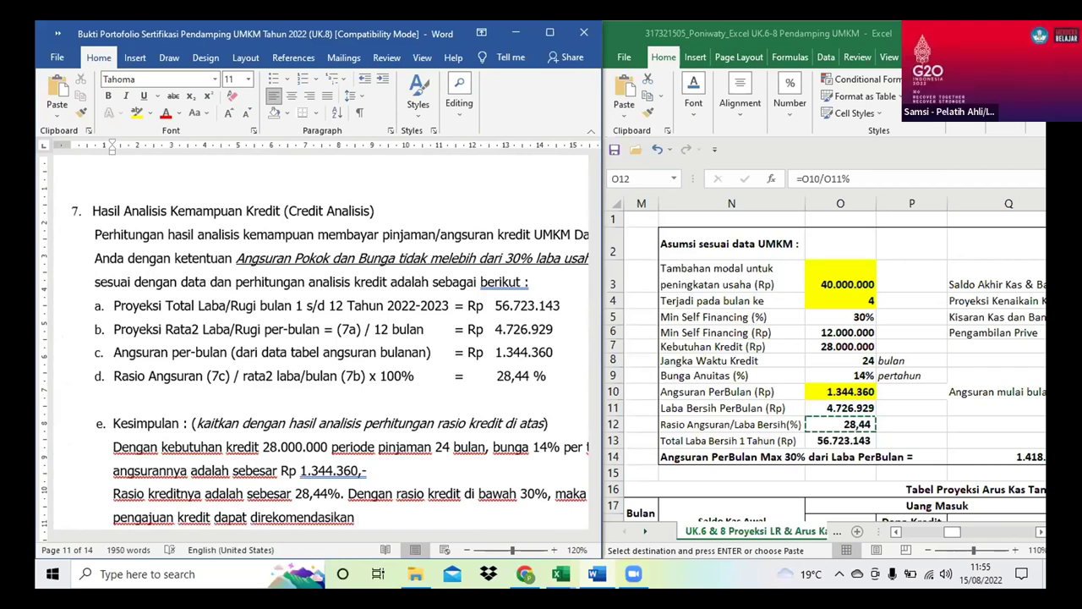
{"action": "type", "text": "untuk disetujui "}
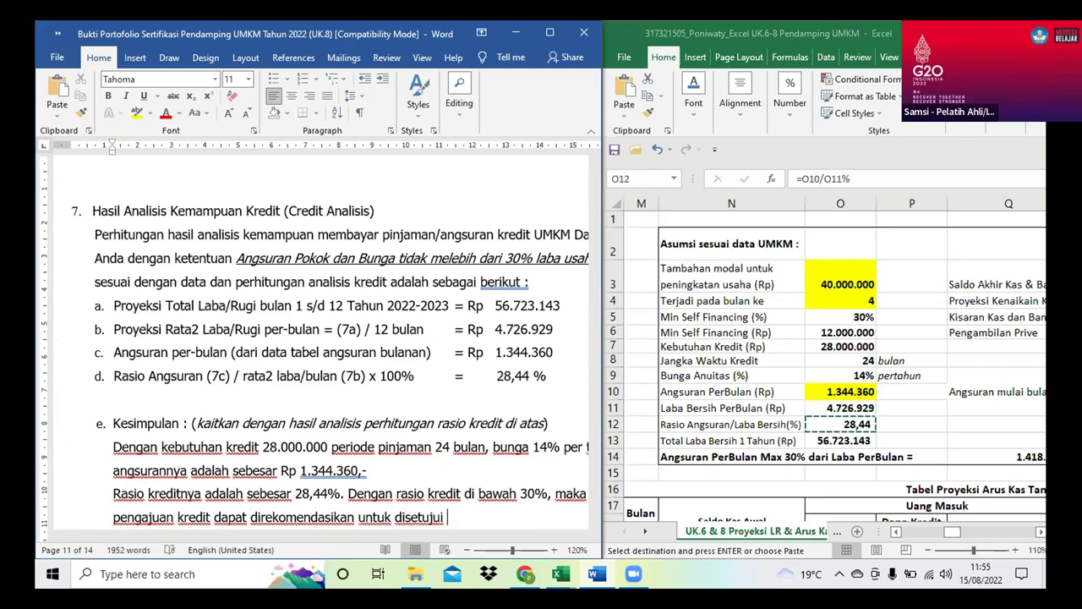
{"action": "type", "text": "ole"}
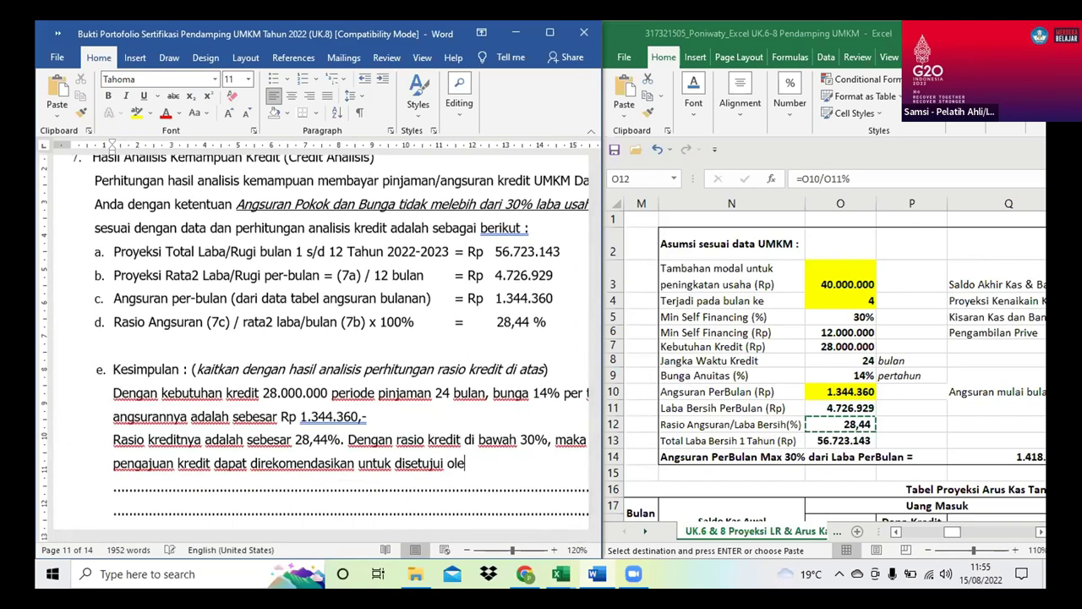
{"action": "type", "text": "h pihak bank."}
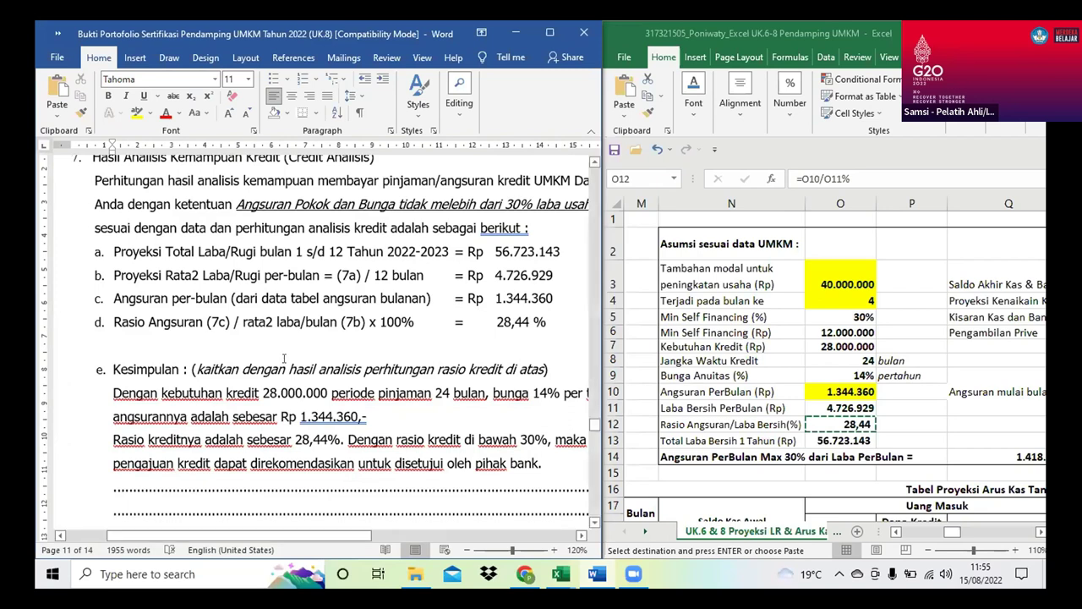
Delete the leftover dotted lines beneath the conclusion text of item e
{"action": "scroll", "coordinate": [153, 436], "scroll_direction": "down", "scroll_amount": 1}
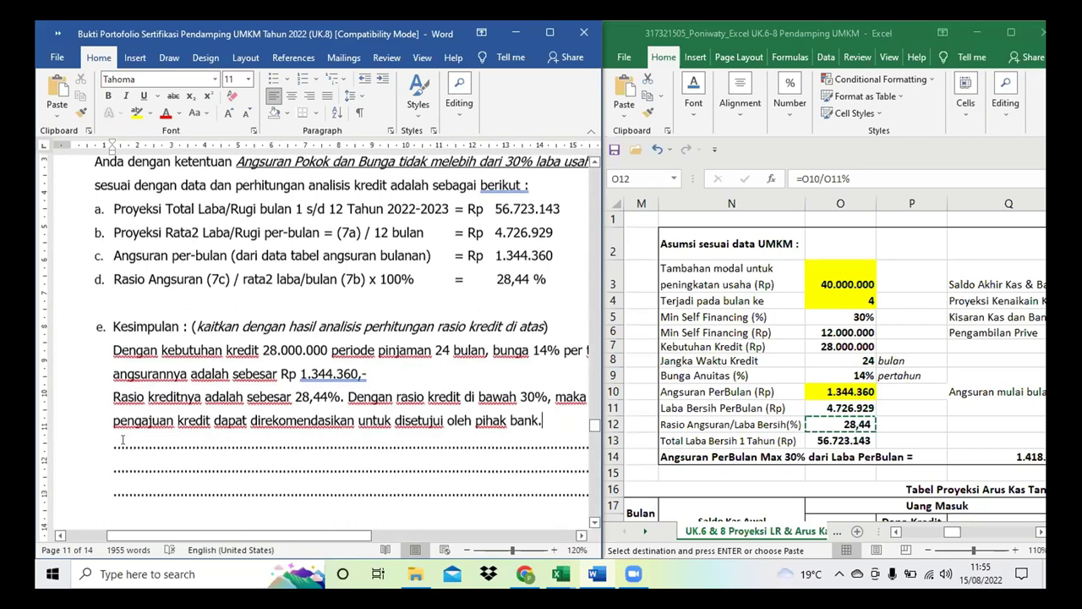
{"action": "double_click", "coordinate": [123, 441]}
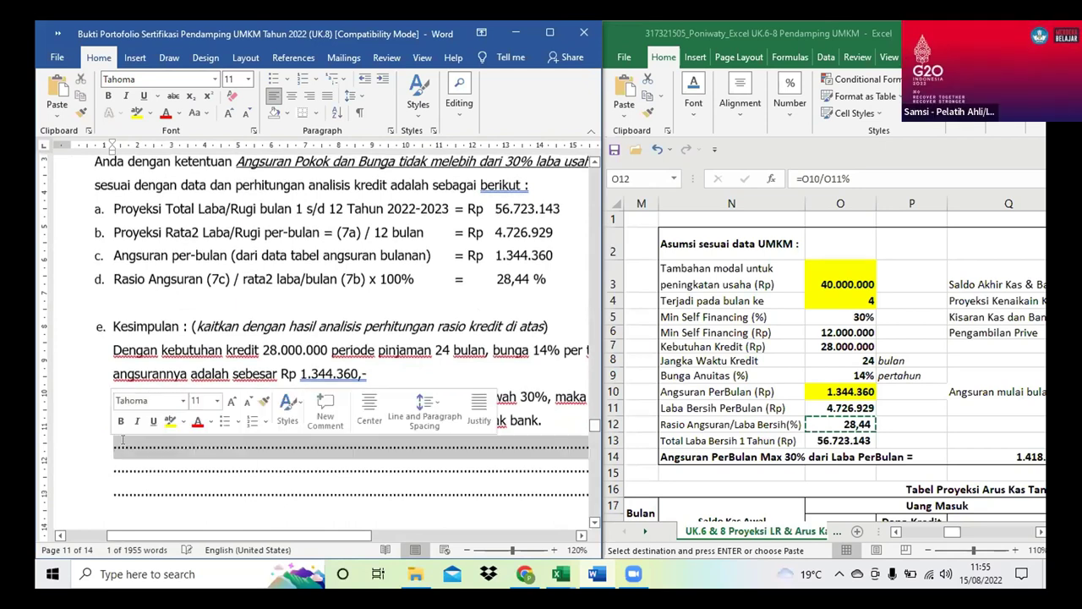
{"action": "key", "text": "Delete"}
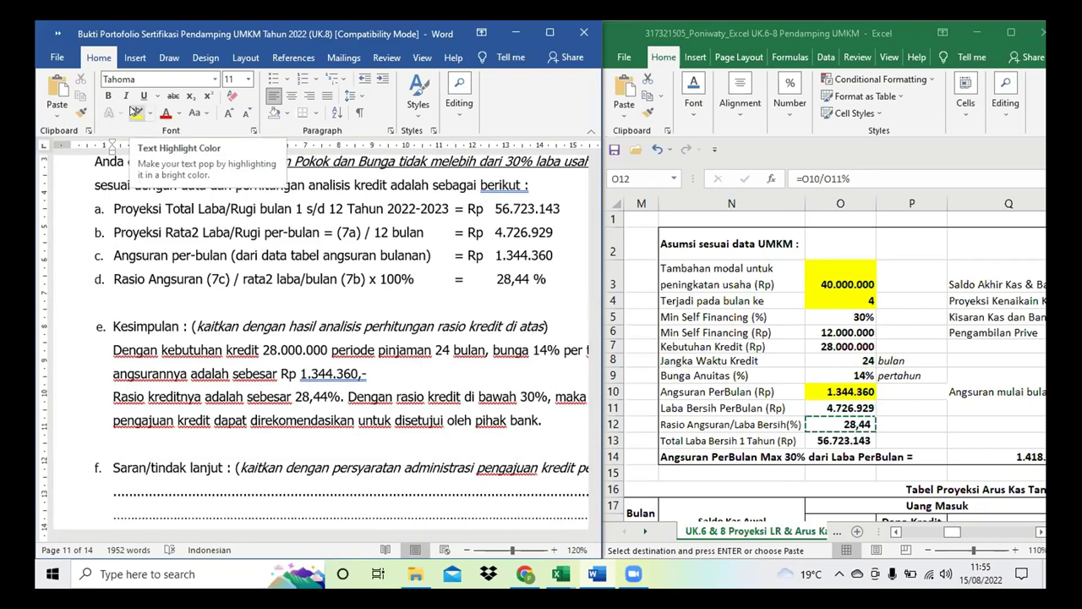
Insert a new line above the dots under item f, Saran/tindak lanjut, and begin it with "Untuk dapat disetujui"
{"action": "scroll", "coordinate": [207, 420], "scroll_direction": "down", "scroll_amount": 3}
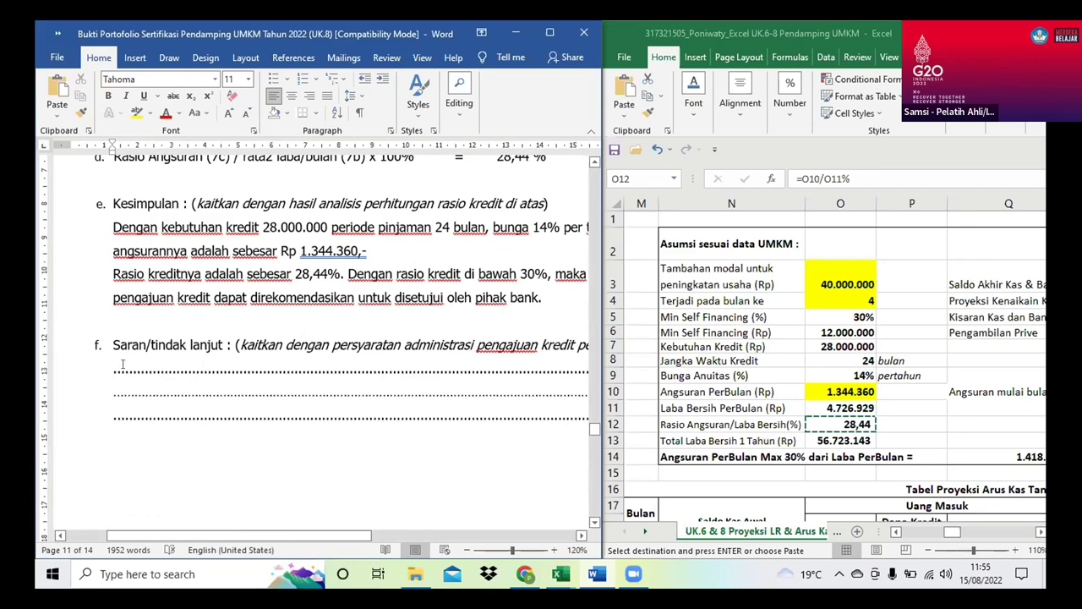
{"action": "scroll", "coordinate": [174, 369], "scroll_direction": "right", "scroll_amount": 5}
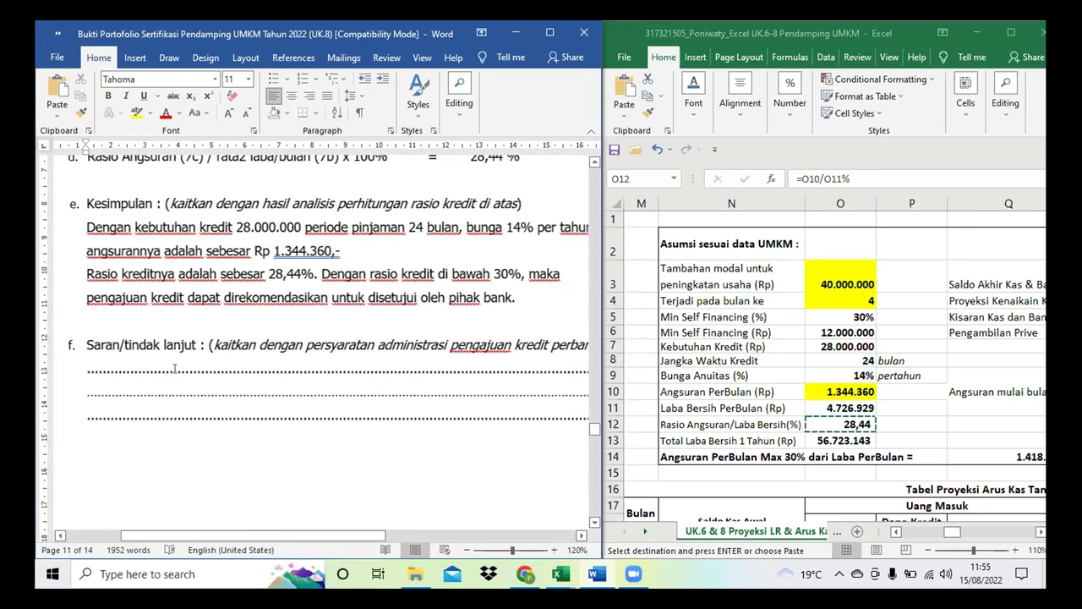
{"action": "scroll", "coordinate": [174, 369], "scroll_direction": "left", "scroll_amount": 5}
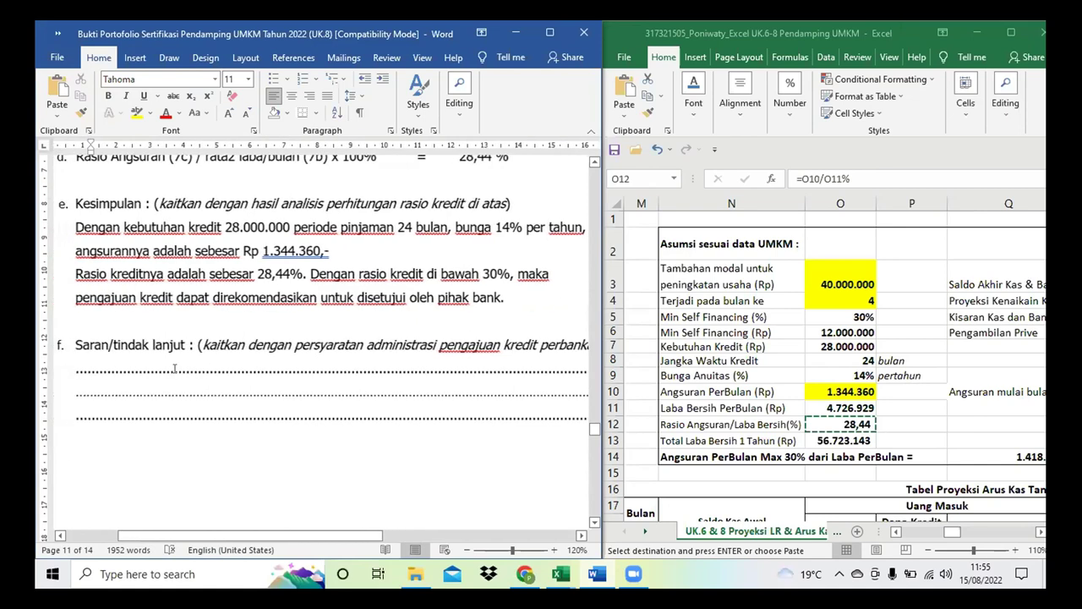
{"action": "scroll", "coordinate": [174, 369], "scroll_direction": "left", "scroll_amount": 1}
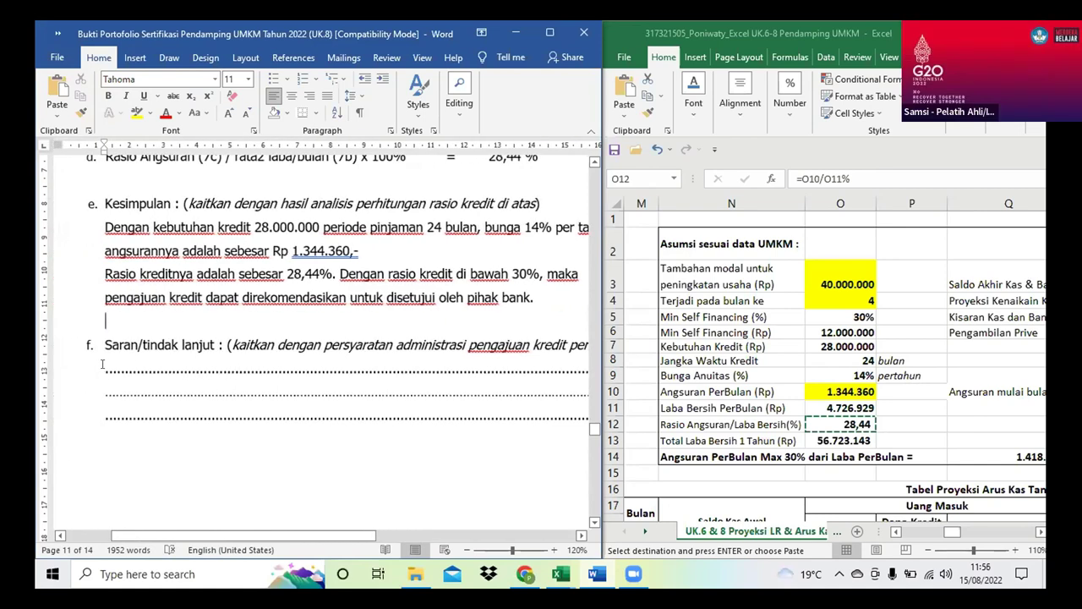
{"action": "left_click", "coordinate": [103, 365]}
{"action": "key", "text": "Return"}
{"action": "key", "text": "Up"}
{"action": "type", "text": "u"}
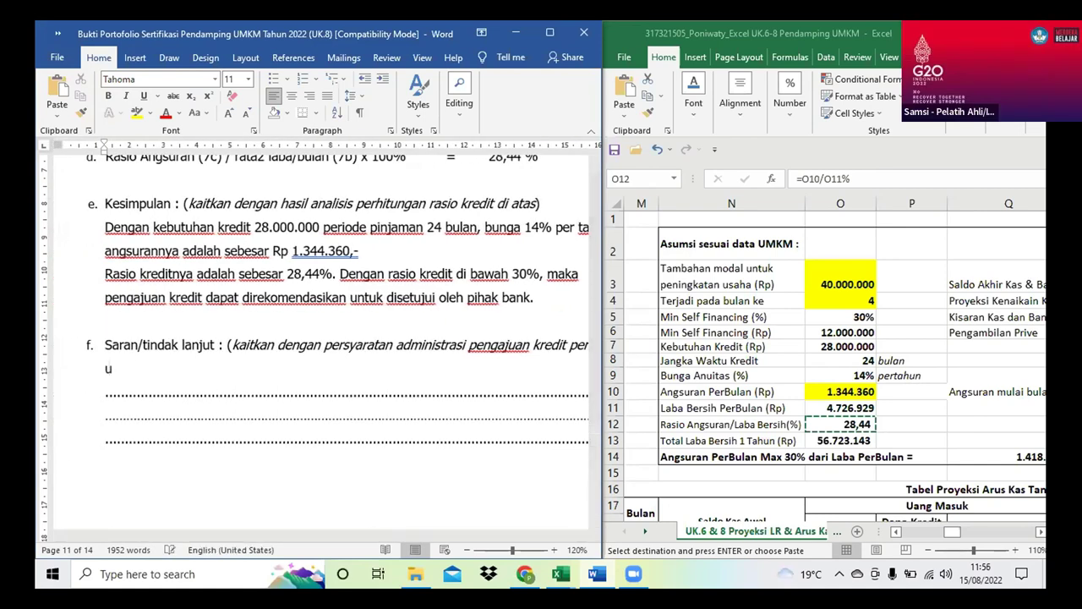
{"action": "type", "text": "ntuk dao"}
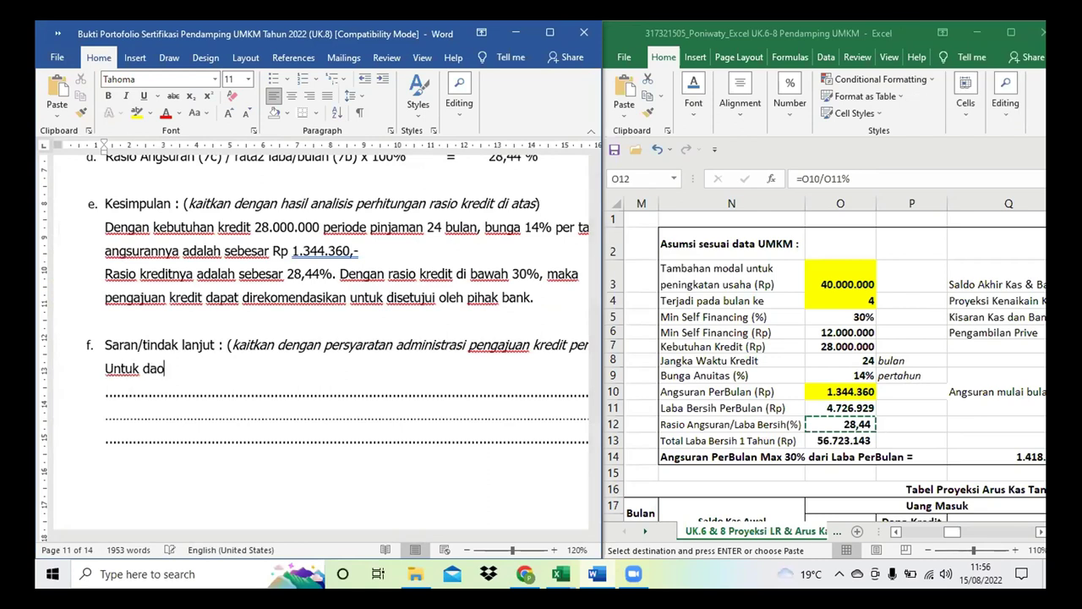
{"action": "key", "text": "BackSpace"}
{"action": "type", "text": "pat di"}
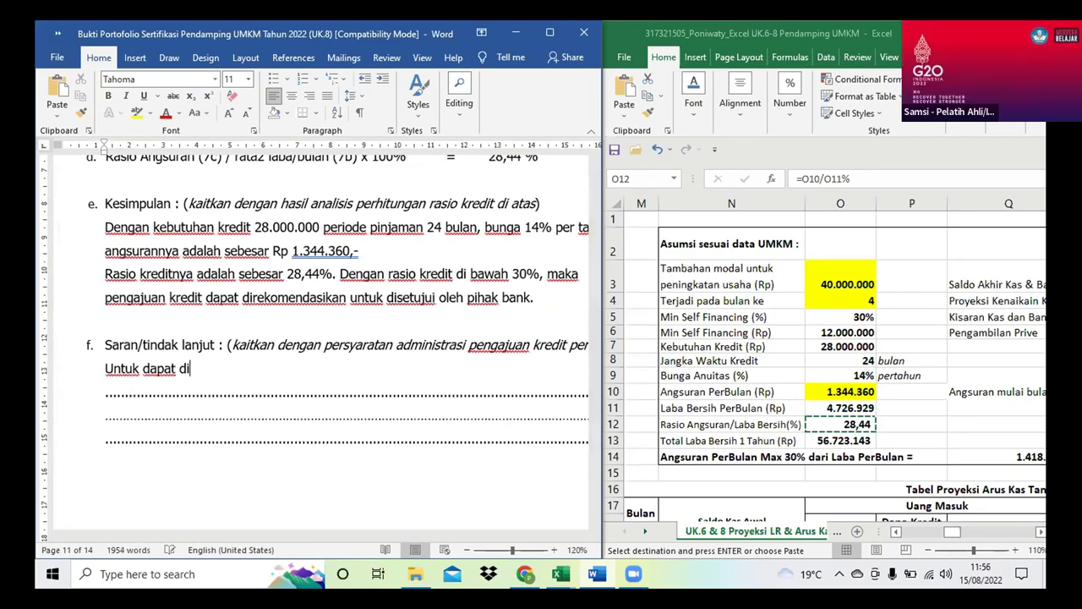
{"action": "type", "text": "setujui pe"}
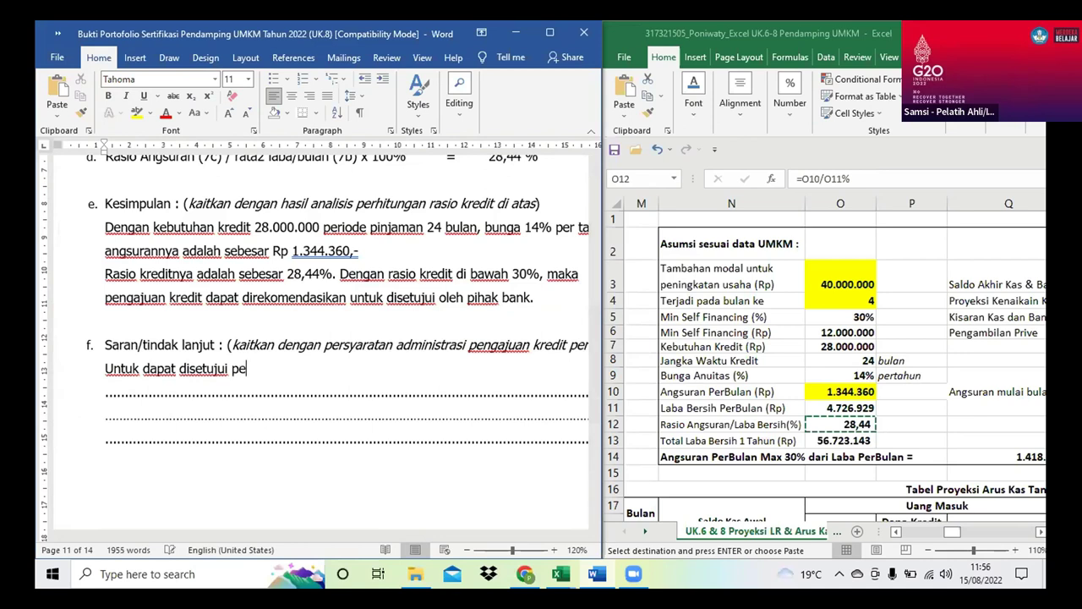
Continue the item f sentence after "Untuk dapat disetujui" with "permohonan kredit yang diajukan, maka"
{"action": "type", "text": "ngajuan"}
{"action": "key", "text": "BackSpace"}
{"action": "key", "text": "BackSpace"}
{"action": "key", "text": "BackSpace"}
{"action": "key", "text": "BackSpace"}
{"action": "key", "text": "BackSpace"}
{"action": "key", "text": "BackSpace"}
{"action": "type", "text": "rmohon"}
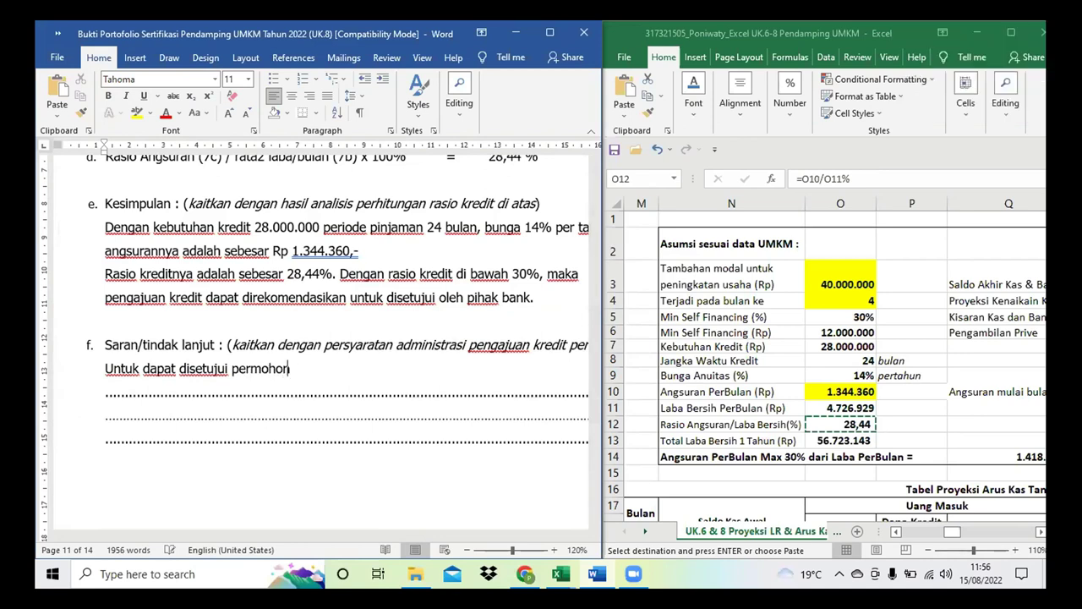
{"action": "type", "text": "an kredit yan"}
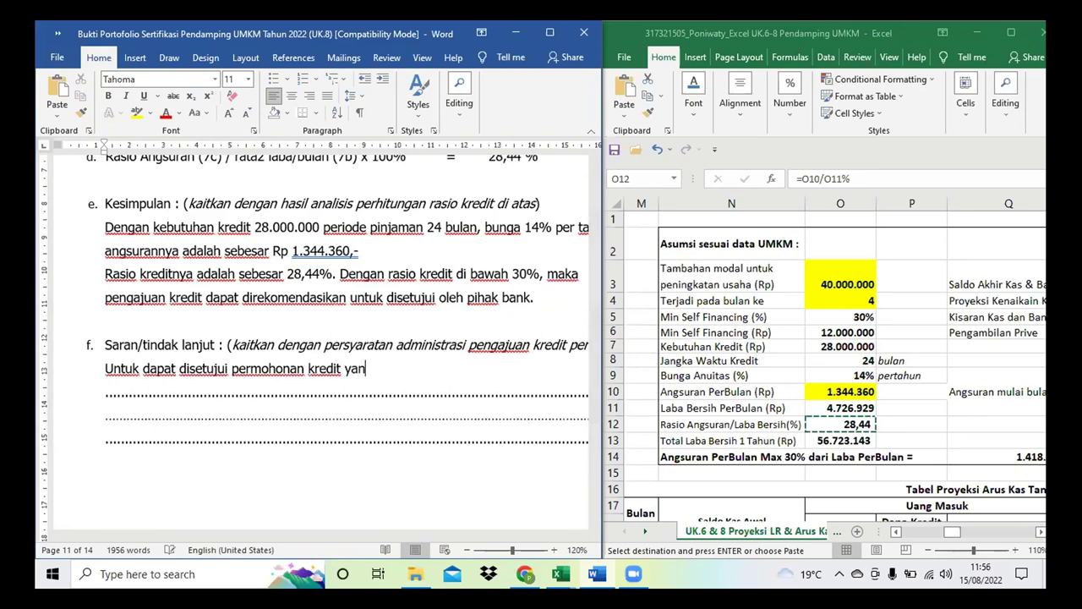
{"action": "type", "text": "g diajukan"}
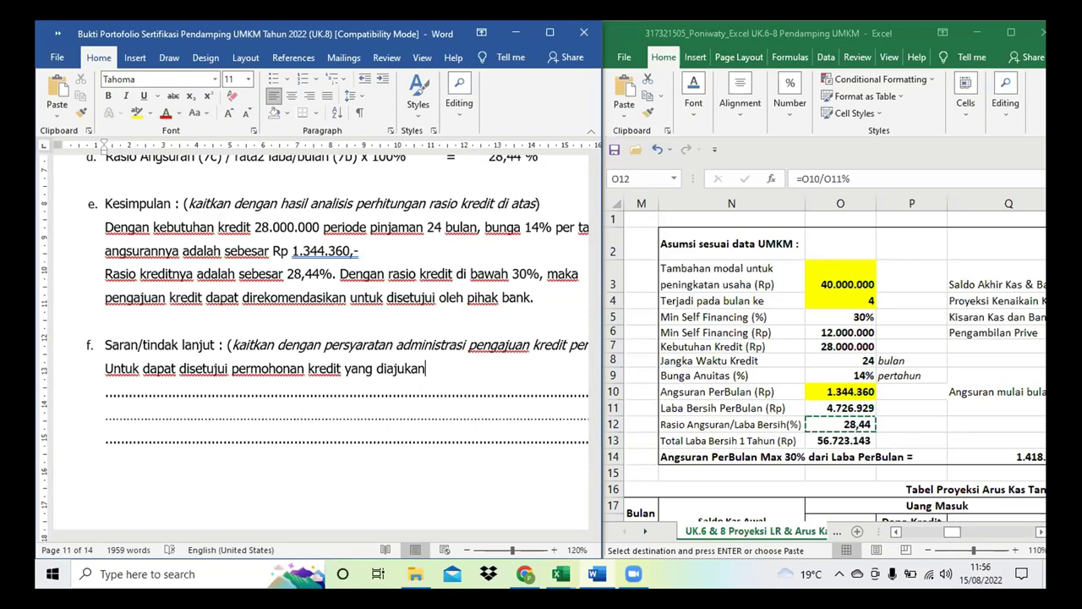
{"action": "type", "text": ", maka"}
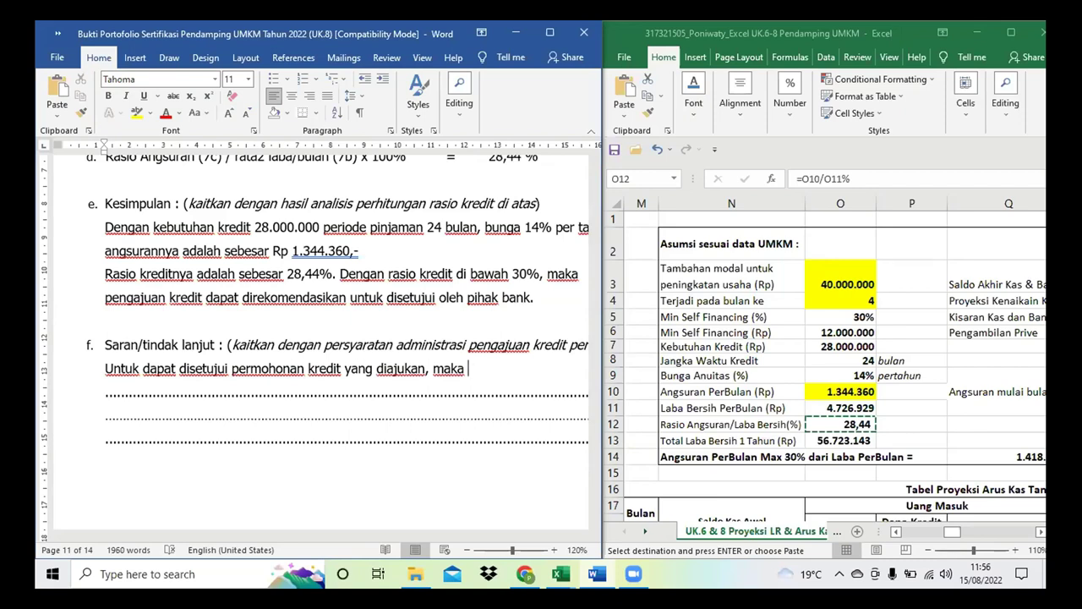
Extend the item f sentence with "dapat ditindaklanjuti dengan melengkapi dokumen administrasi persyaratan"
{"action": "type", "text": "dapat "}
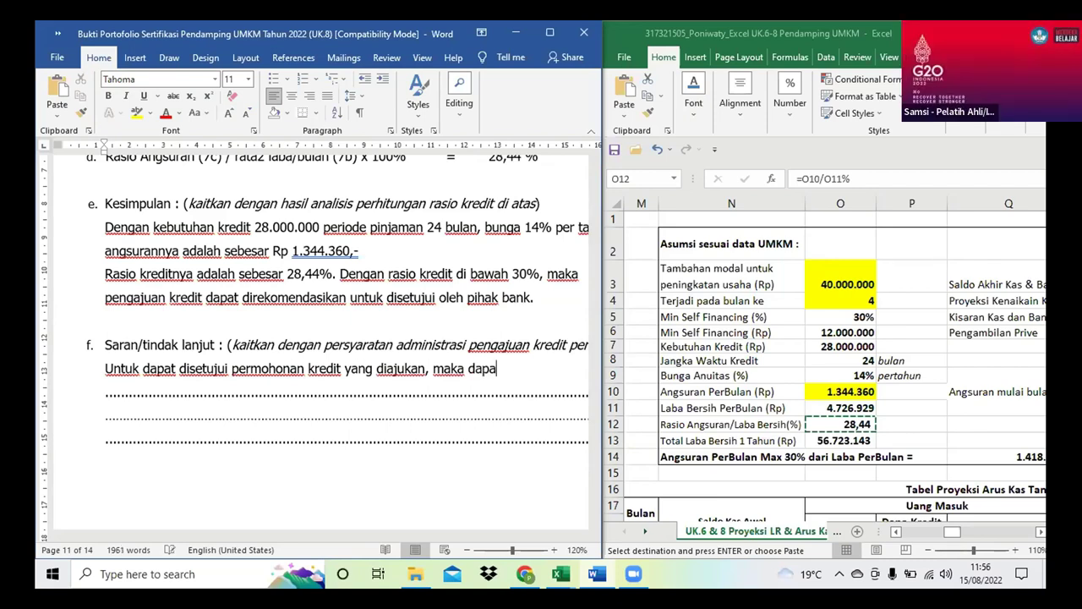
{"action": "type", "text": "ditindak"}
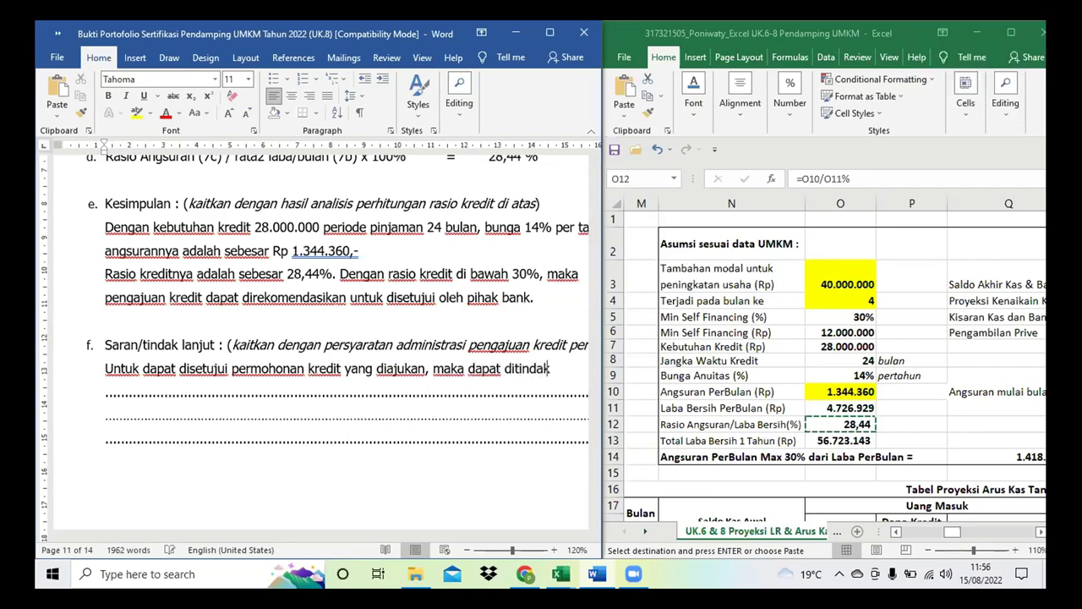
{"action": "type", "text": "lanjuti "}
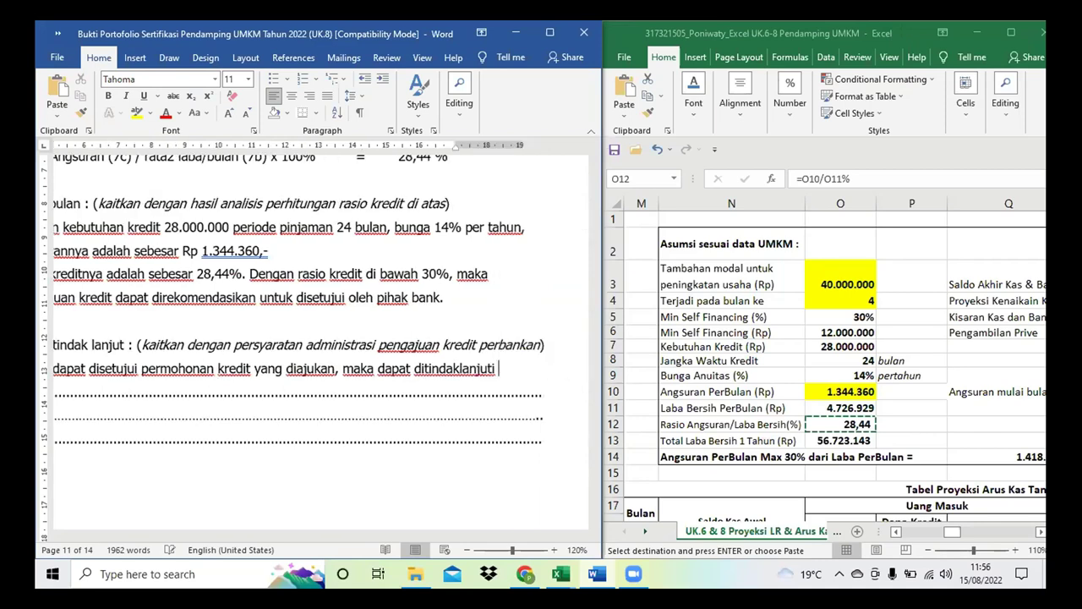
{"action": "type", "text": "dengan meleng"}
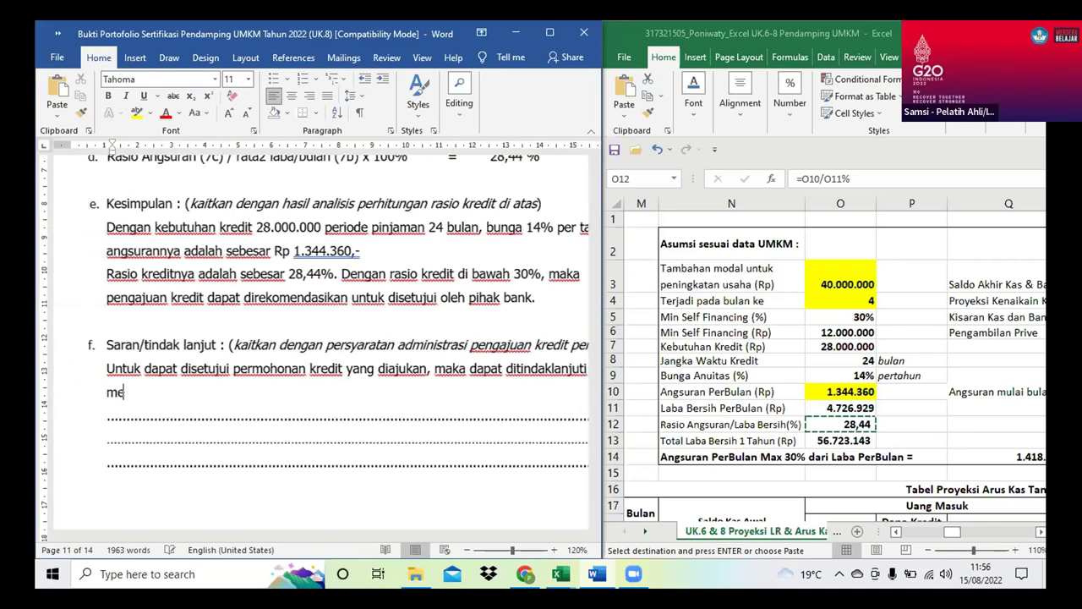
{"action": "type", "text": "kapi dokumen administrasi persyaratan "}
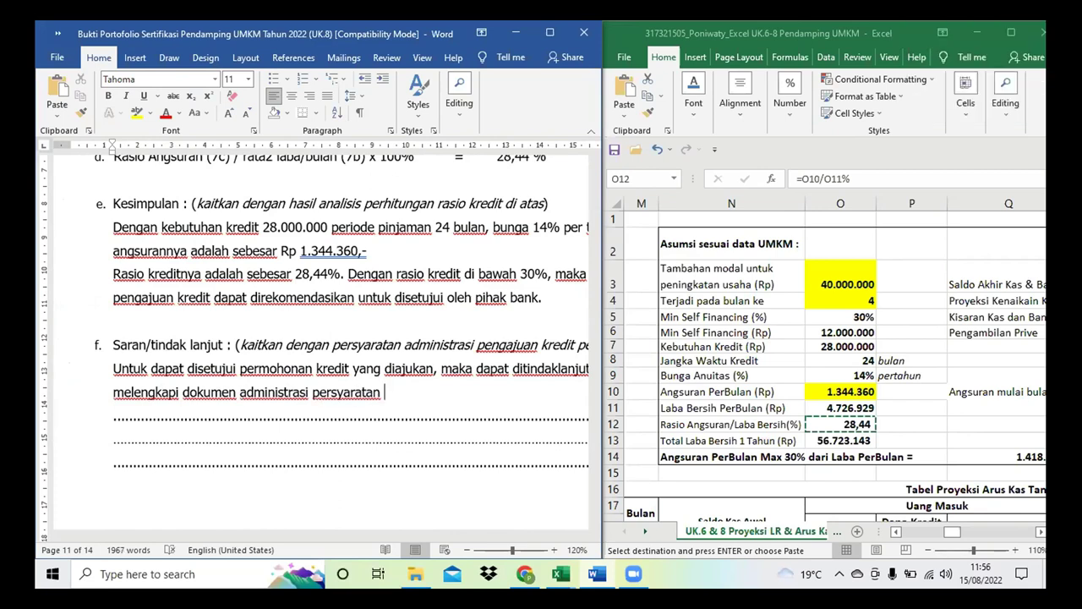
Complete the item f sentence with "permohonan kredit bank sesuai dengan ketentuan yang berlaku."
{"action": "type", "text": "pengajuan"}
{"action": "key", "text": "BackSpace"}
{"action": "key", "text": "BackSpace"}
{"action": "key", "text": "BackSpace"}
{"action": "key", "text": "BackSpace"}
{"action": "key", "text": "BackSpace"}
{"action": "key", "text": "BackSpace"}
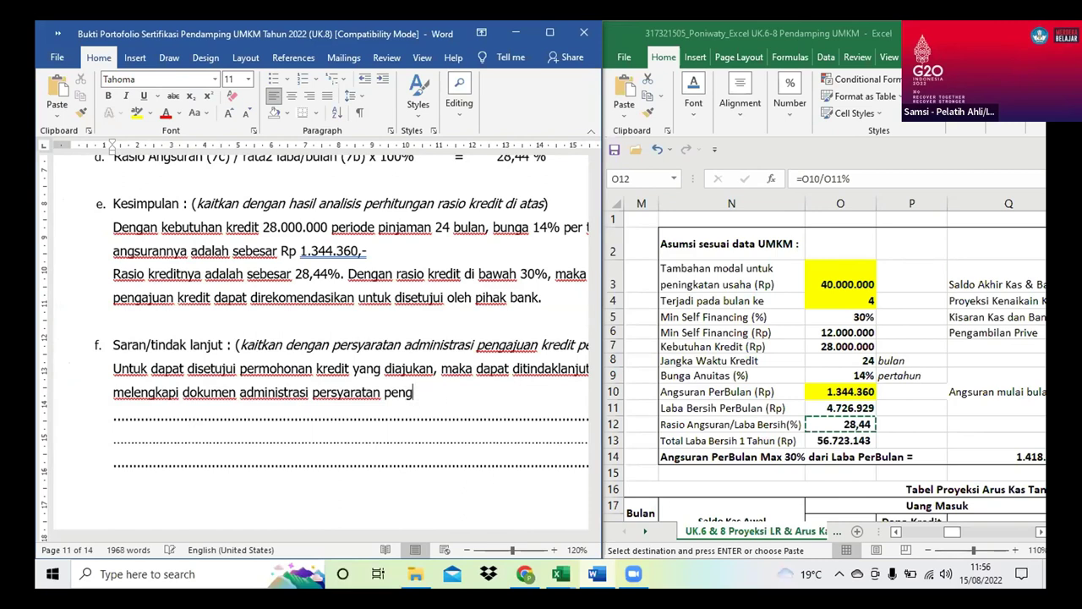
{"action": "type", "text": "rmohonan kredit ban"}
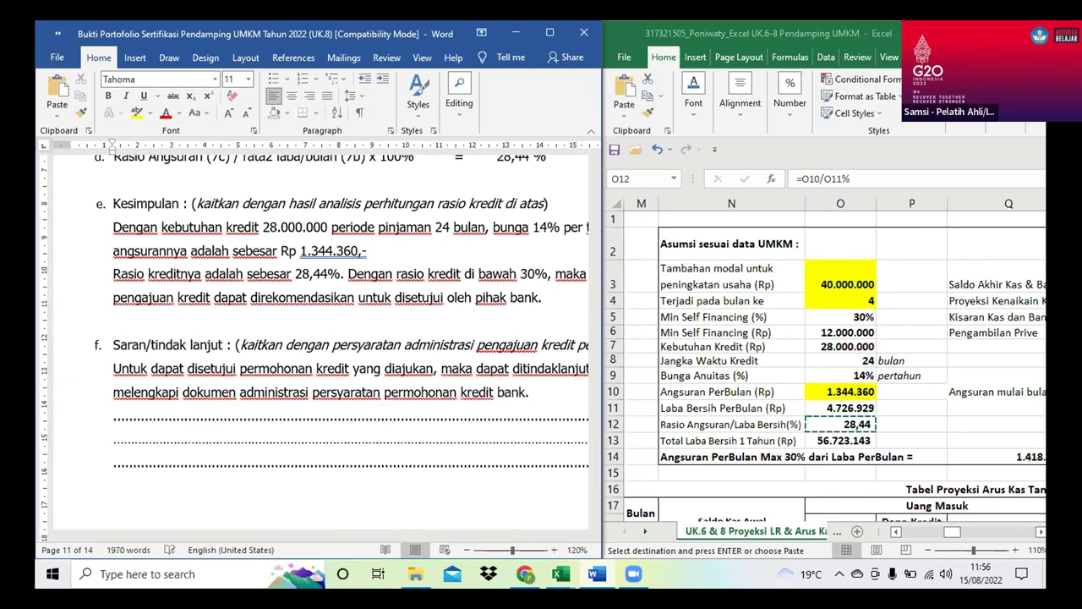
{"action": "type", "text": "k se"}
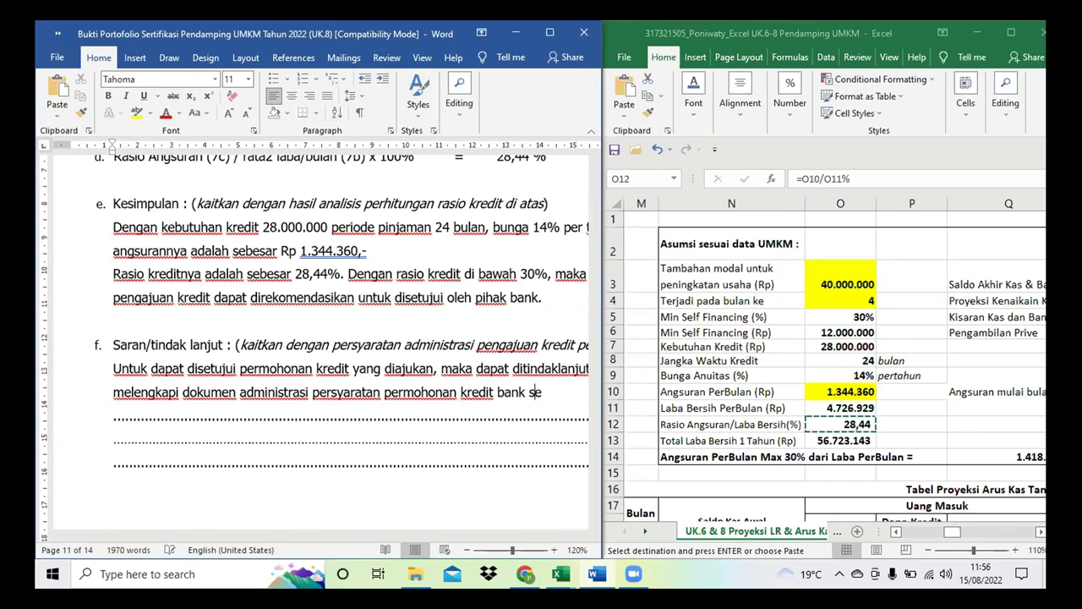
{"action": "type", "text": "suai dengan "}
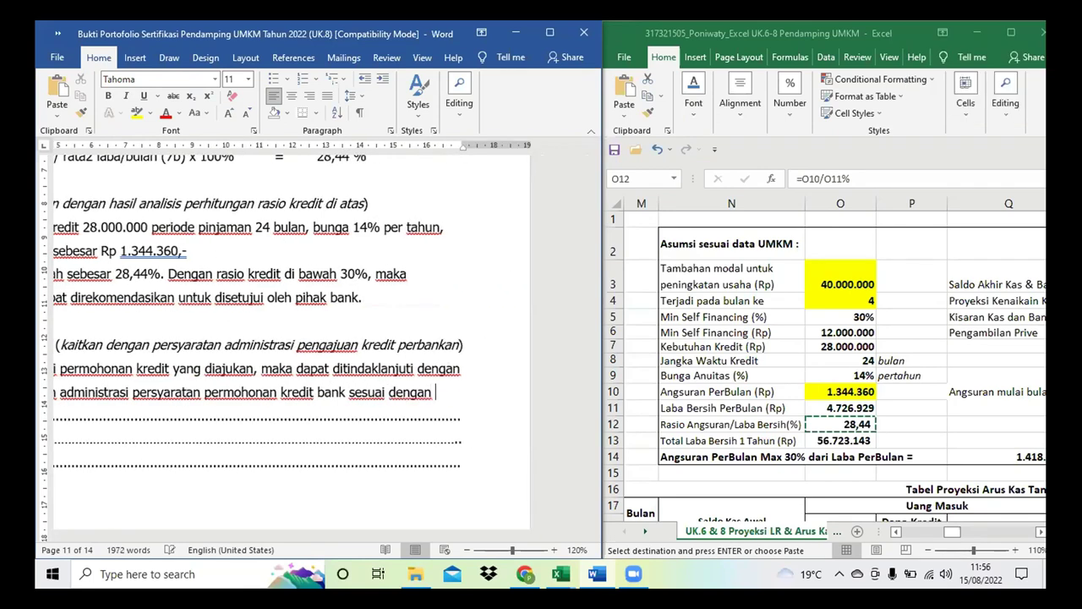
{"action": "type", "text": "ketentuan "}
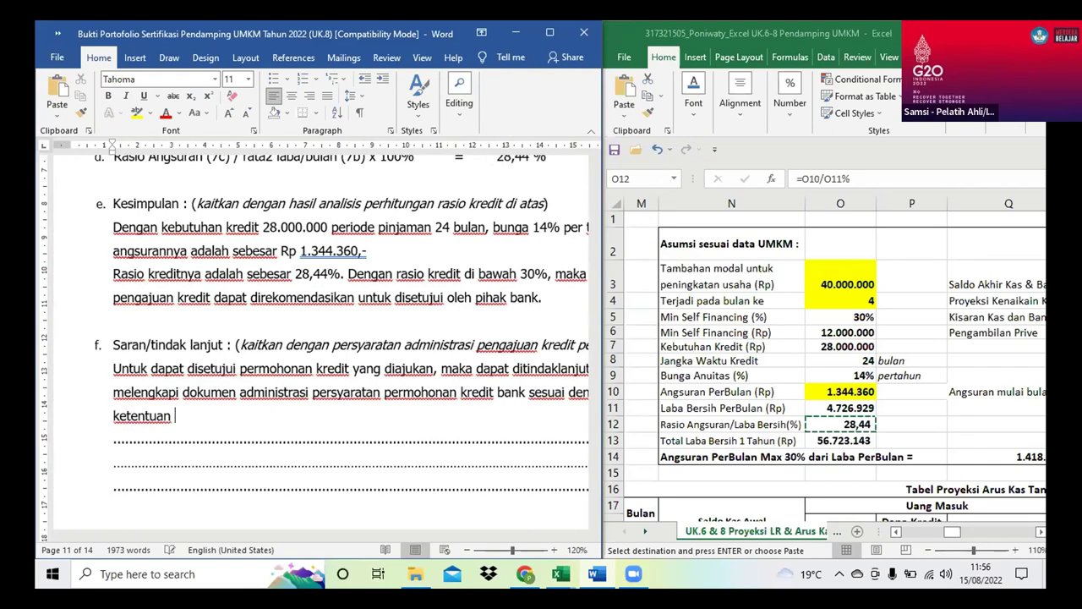
{"action": "type", "text": "yang beralaku."}
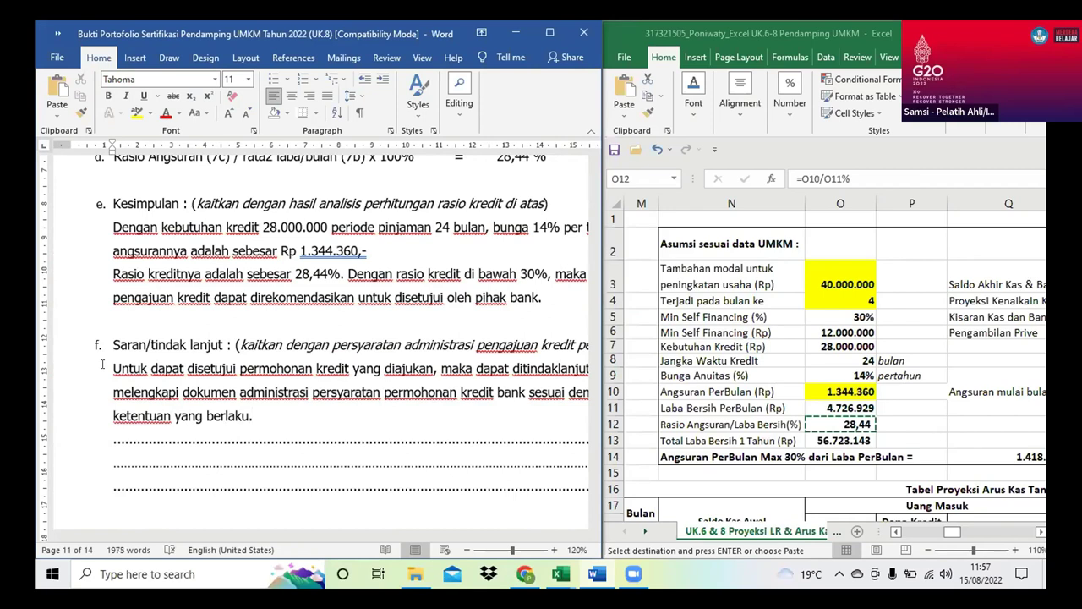
Replace the closing full stop of the item f sentence with "pada bank yang dituju,"
{"action": "key", "text": "BackSpace"}
{"action": "type", "text": "pada bank yang"}
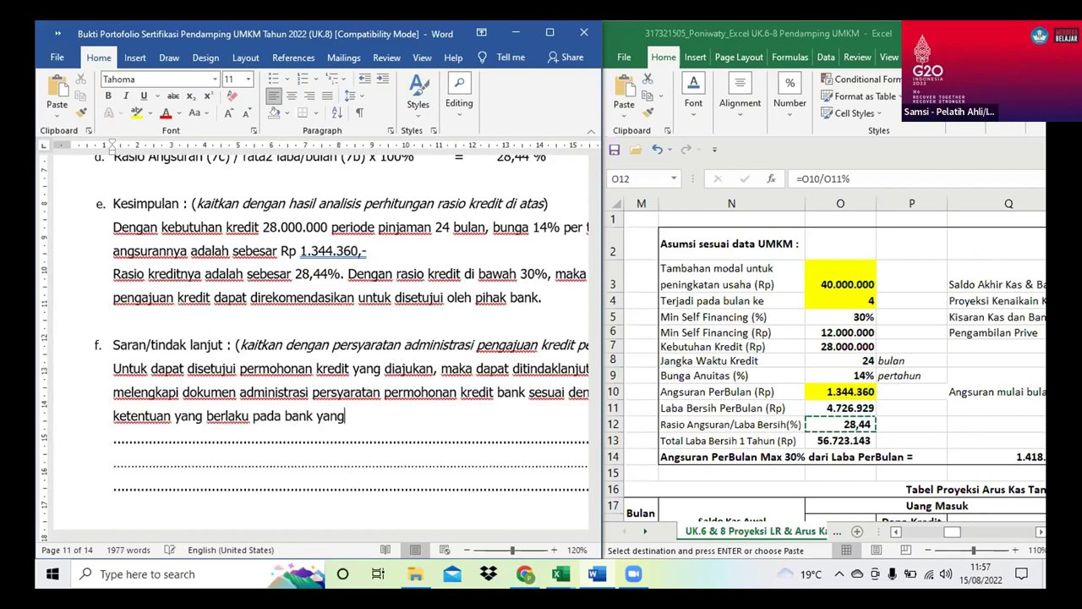
{"action": "type", "text": " dituju."}
{"action": "key", "text": "BackSpace"}
{"action": "type", "text": ","}
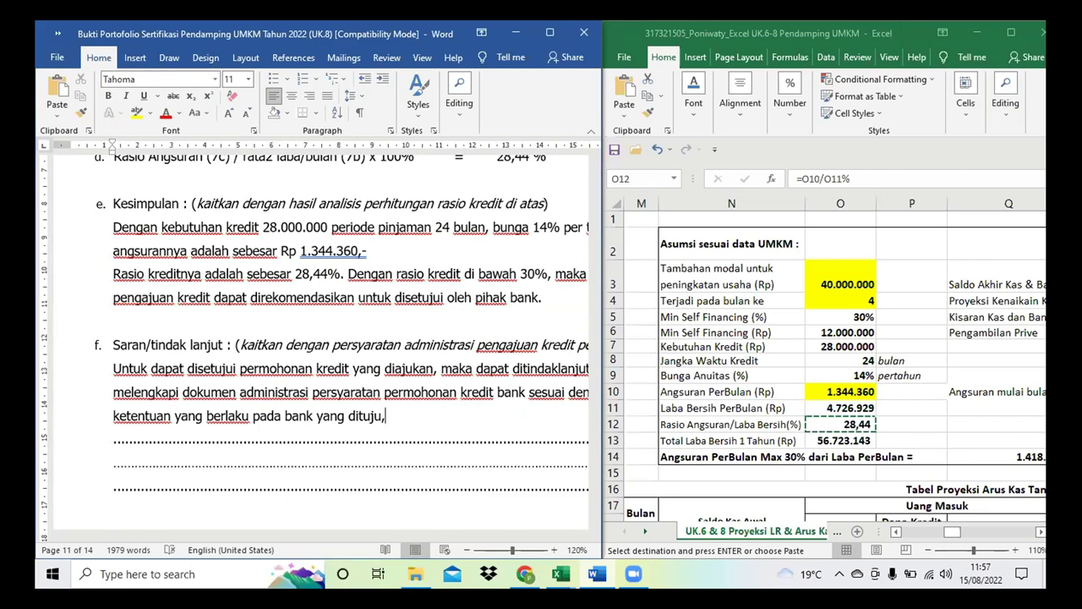
End the item f recommendation with "atau sesuai table checklist di bawah ini."
{"action": "type", "text": " atau "}
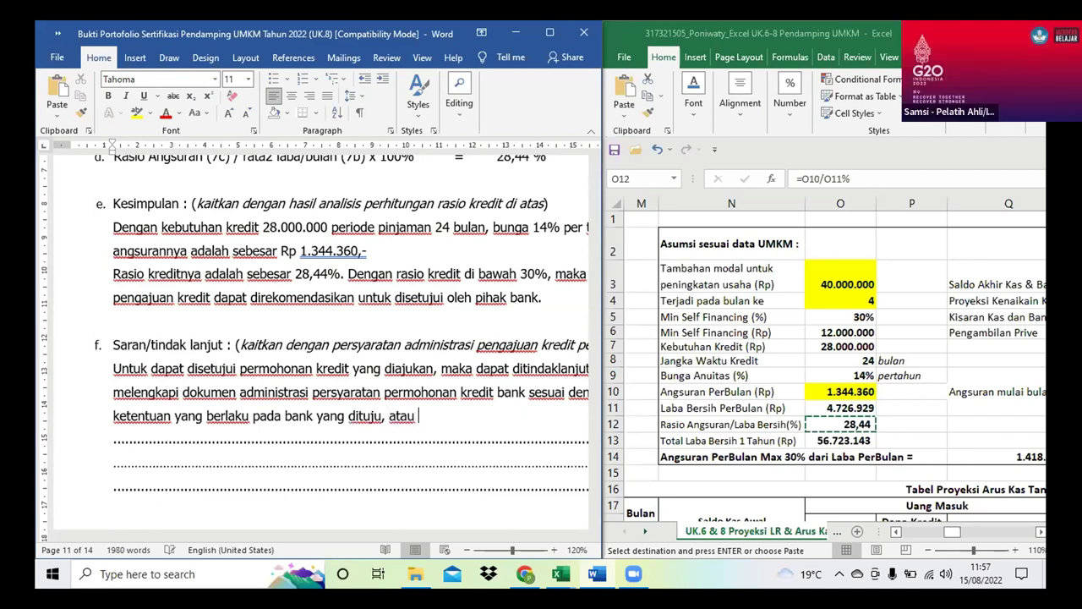
{"action": "type", "text": "sesuai chec"}
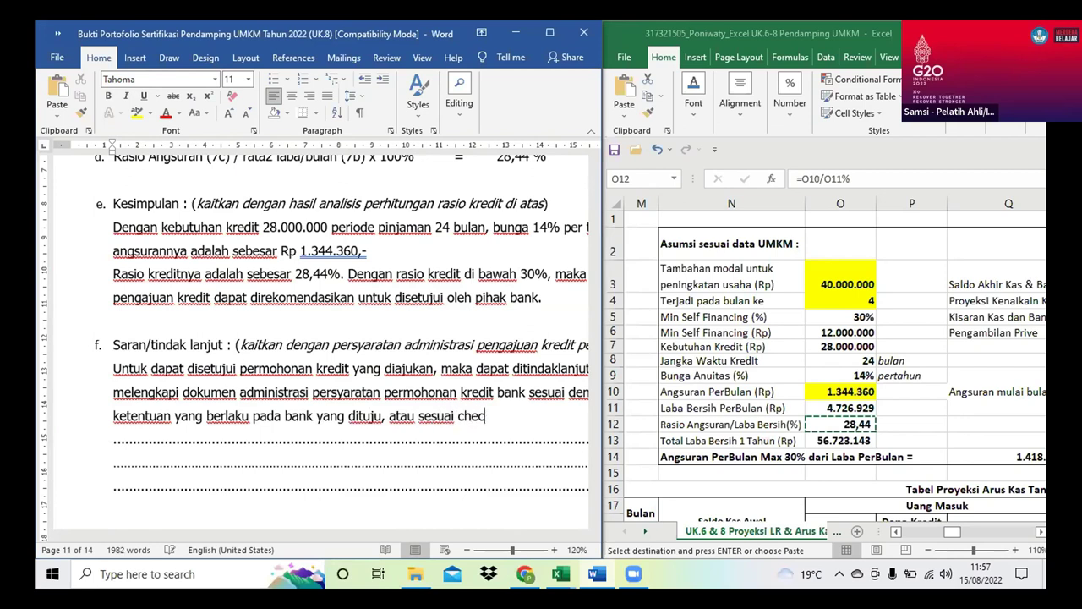
{"action": "type", "text": "klist"}
{"action": "left_click", "coordinate": [502, 415]}
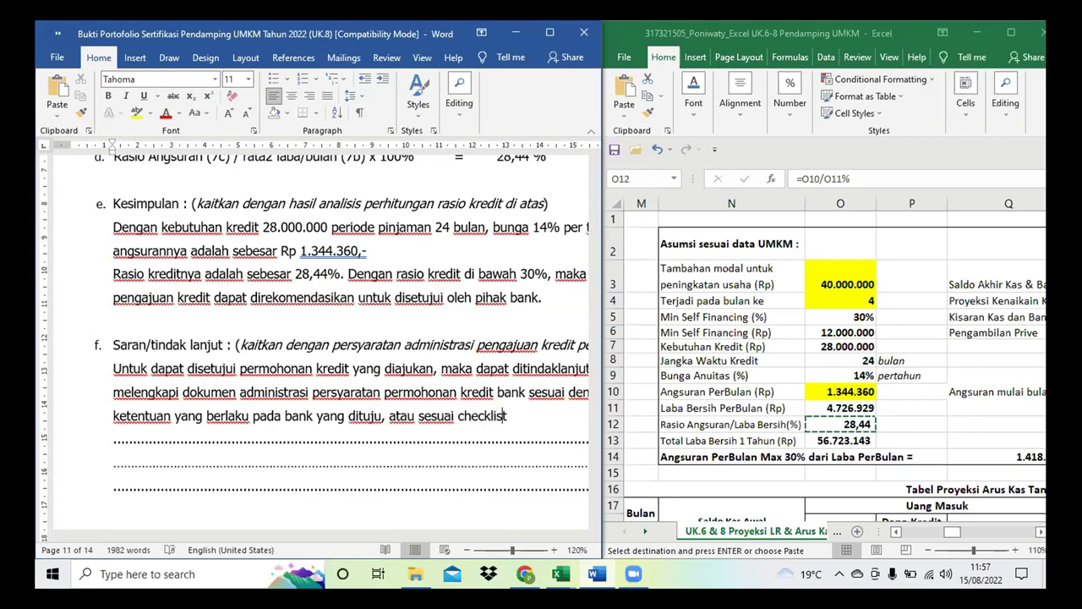
{"action": "key", "text": "Left"}
{"action": "key", "text": "Left"}
{"action": "key", "text": "Left"}
{"action": "type", "text": "table checklist"}
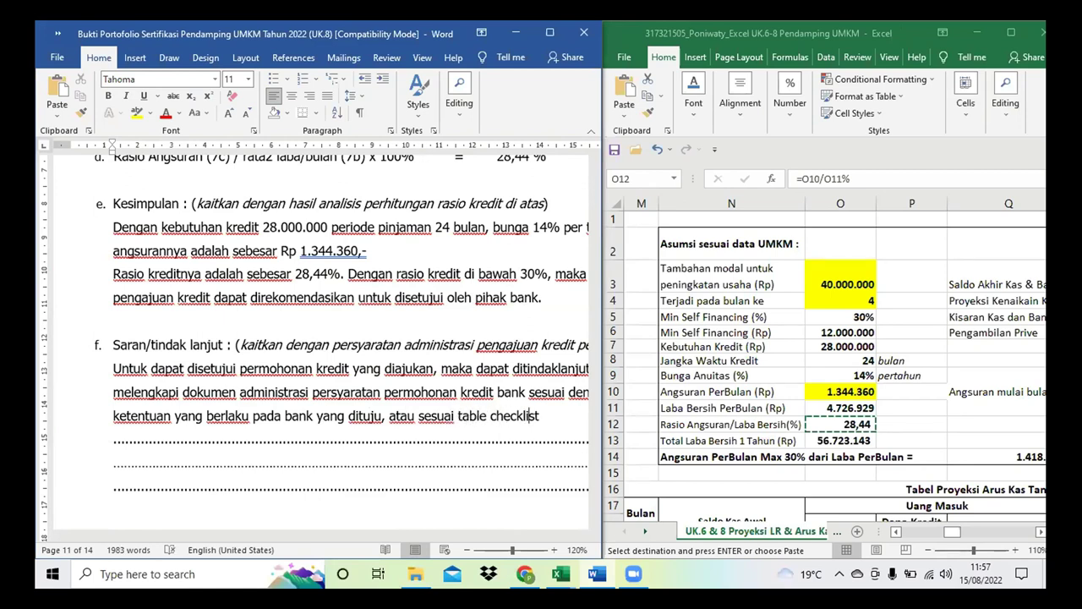
{"action": "type", "text": " di bawah ini."}
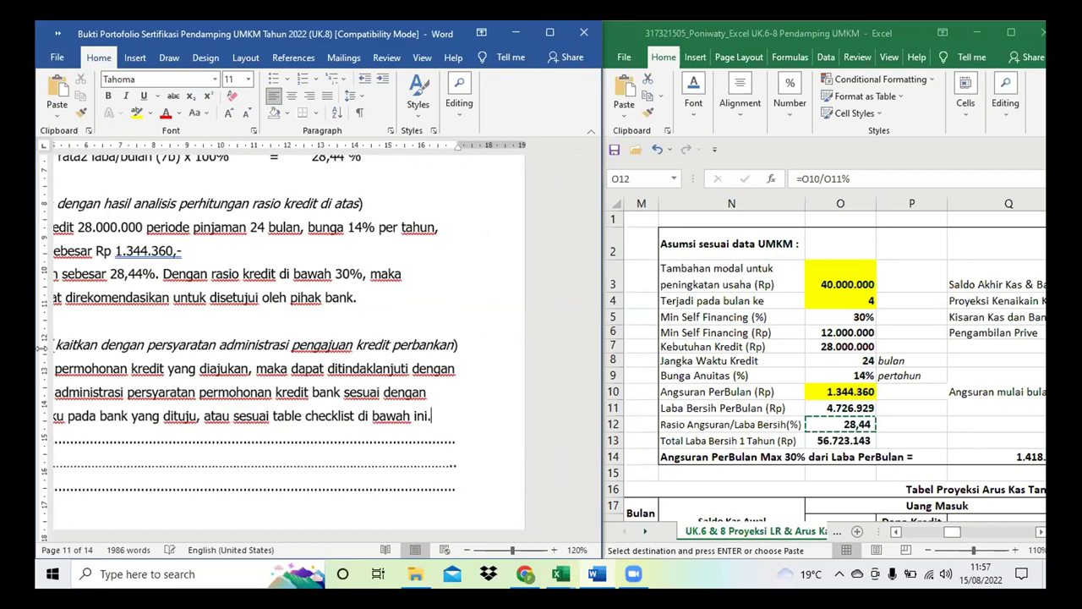
Correct the spelling of "table" to "tabel" in the item f recommendation
{"action": "left_click", "coordinate": [301, 415]}
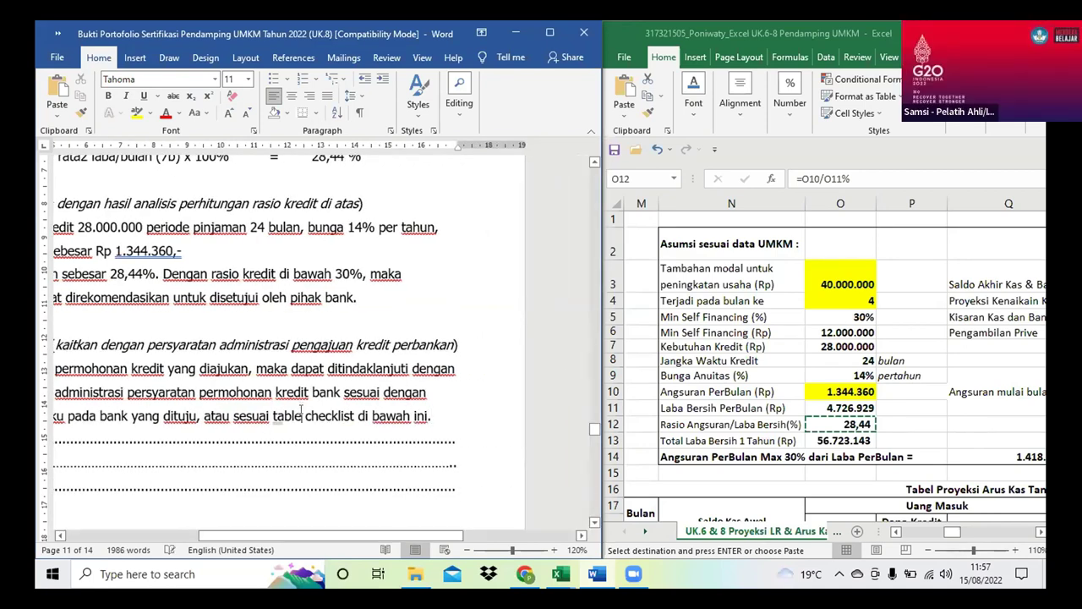
{"action": "key", "text": "BackSpace"}
{"action": "key", "text": "BackSpace"}
{"action": "type", "text": "el"}
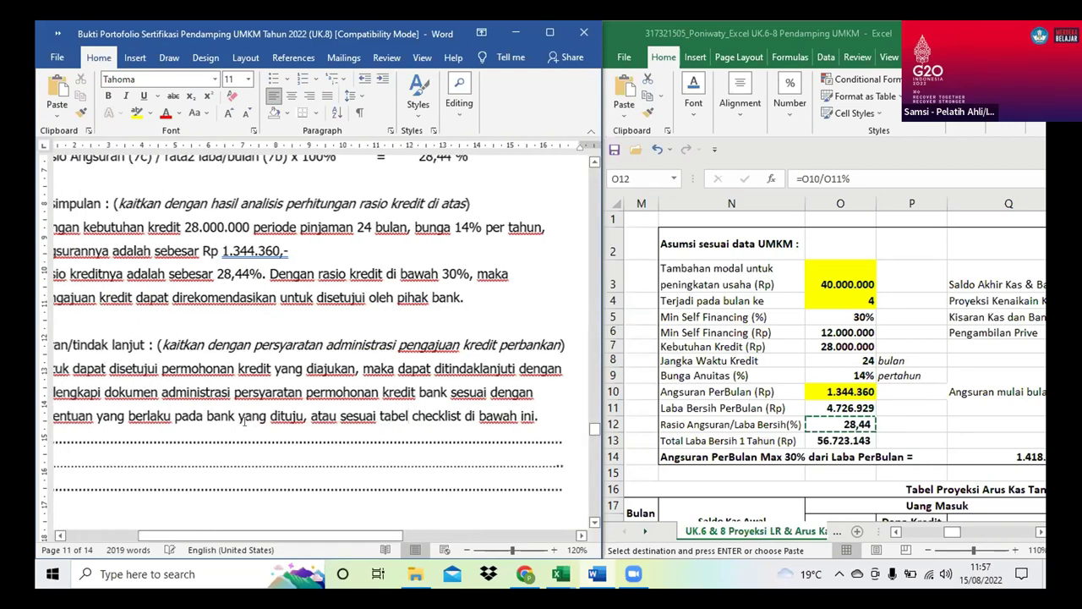
Go to the Tabel 8.2.c administrative requirements checklist and maximize the document window
{"action": "scroll", "coordinate": [244, 420], "scroll_direction": "down", "scroll_amount": 6}
{"action": "scroll", "coordinate": [245, 420], "scroll_direction": "down", "scroll_amount": 5}
{"action": "scroll", "coordinate": [244, 420], "scroll_direction": "right", "scroll_amount": 4}
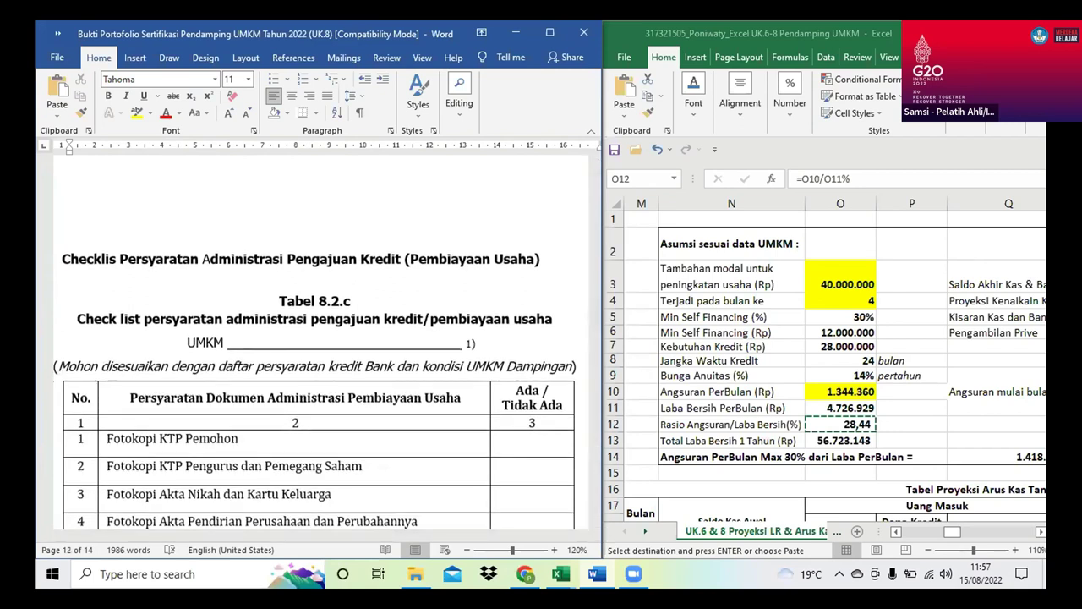
{"action": "left_click", "coordinate": [517, 126]}
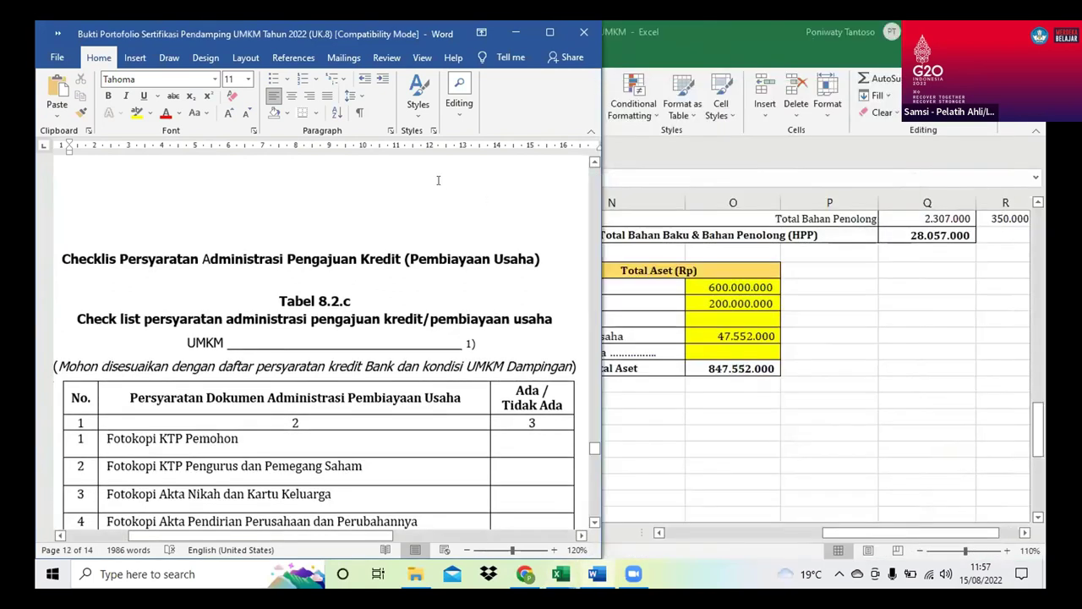
{"action": "double_click", "coordinate": [166, 35]}
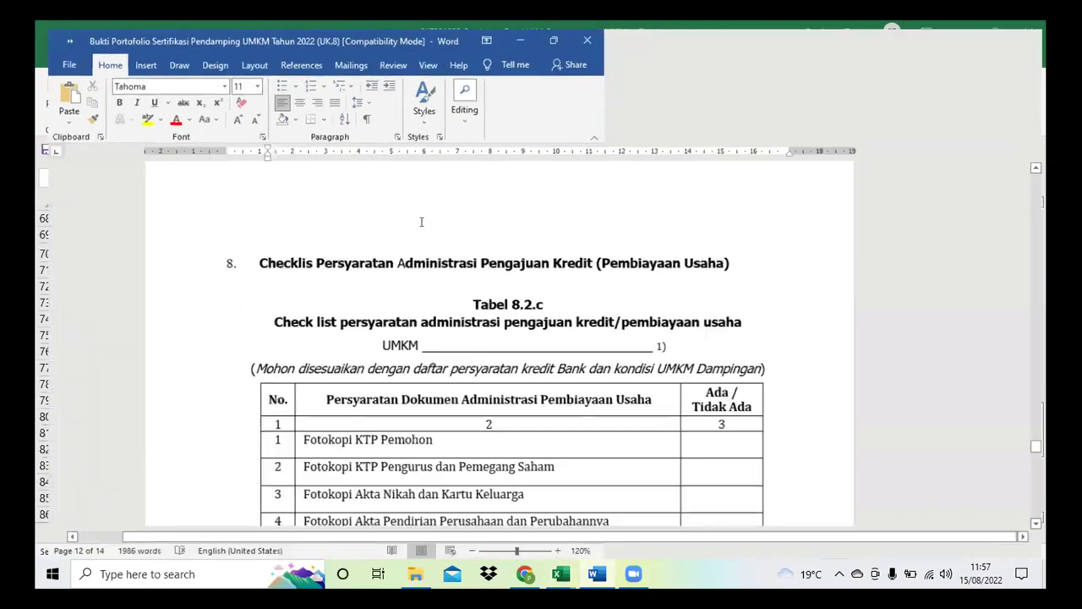
Enter "Ada" in the Ada/Tidak Ada column for Fotokopi KTP Pemohon in the checklist table
{"action": "scroll", "coordinate": [647, 507], "scroll_direction": "down", "scroll_amount": 4}
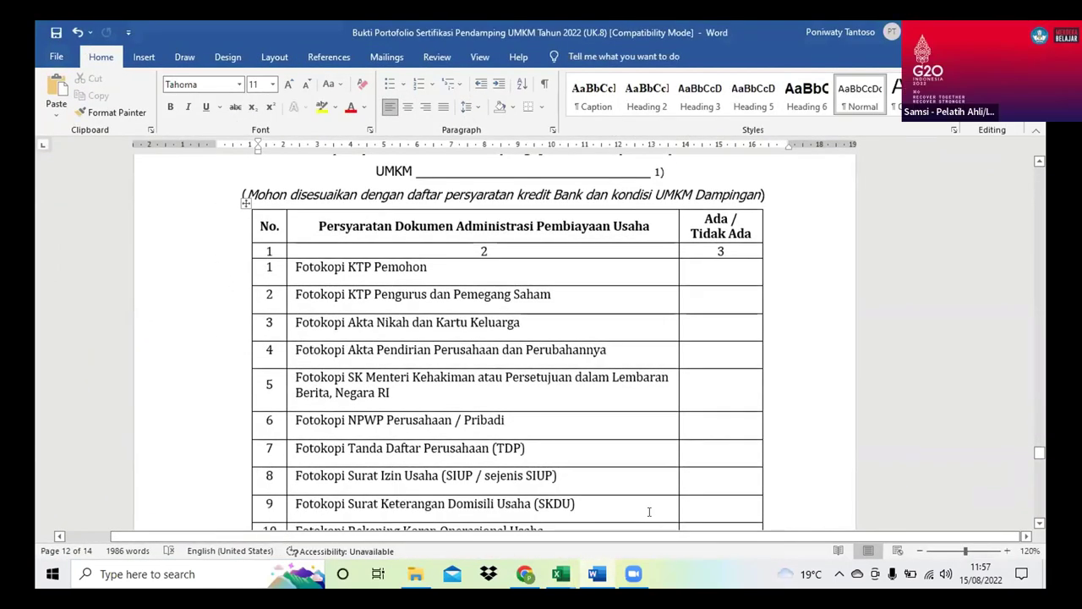
{"action": "scroll", "coordinate": [647, 509], "scroll_direction": "down", "scroll_amount": 1}
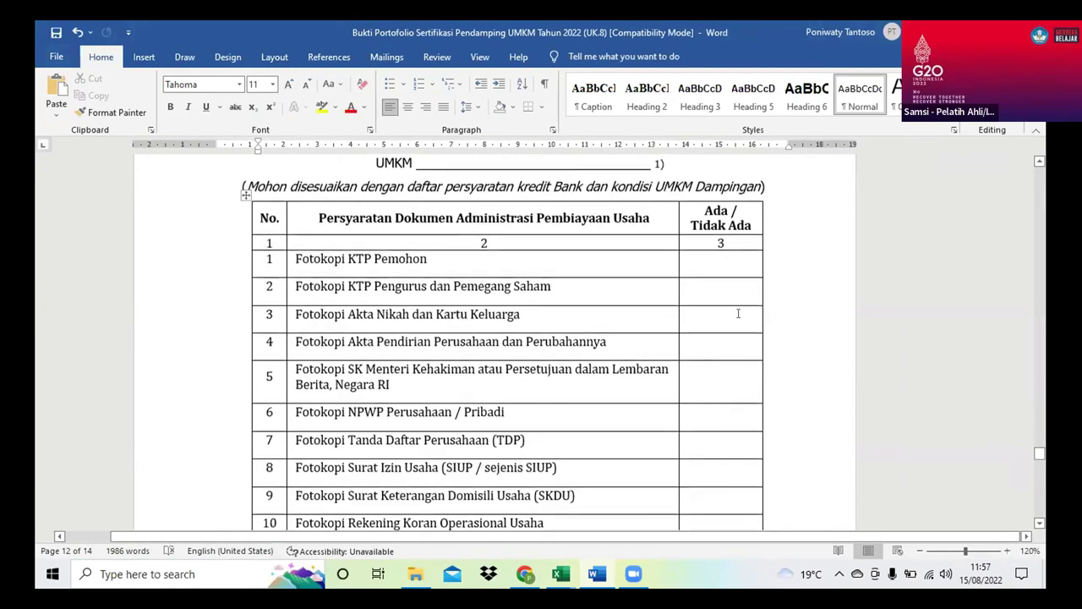
{"action": "left_click", "coordinate": [717, 267]}
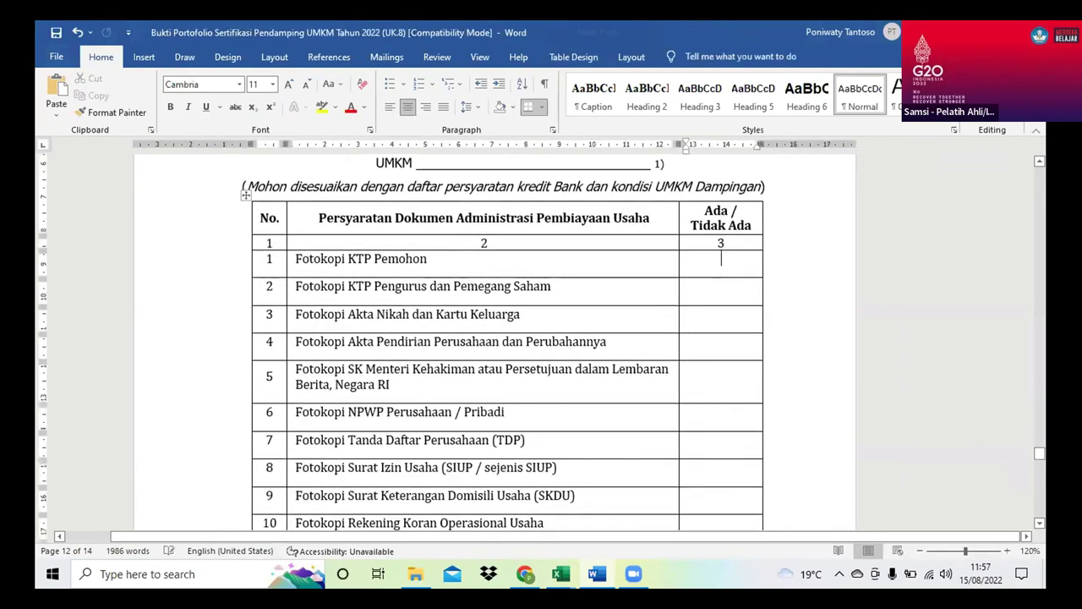
{"action": "type", "text": "Ada"}
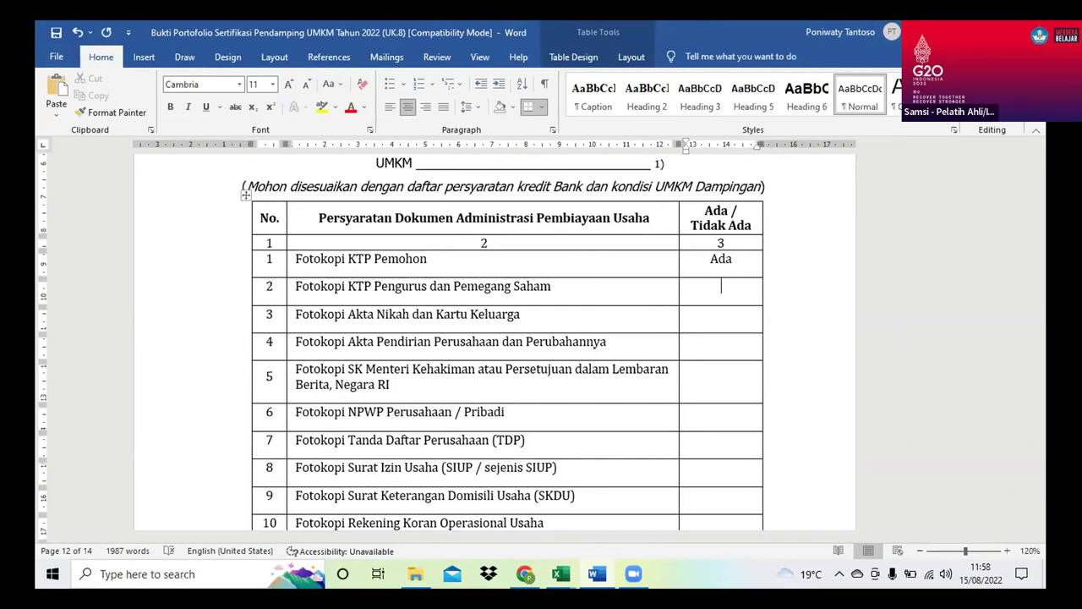
Read through the rest of the requirements checklist and the Dokumen 8.3 financing proposal cover letter to the end of the document
{"action": "scroll", "coordinate": [541, 347], "scroll_direction": "down", "scroll_amount": 4}
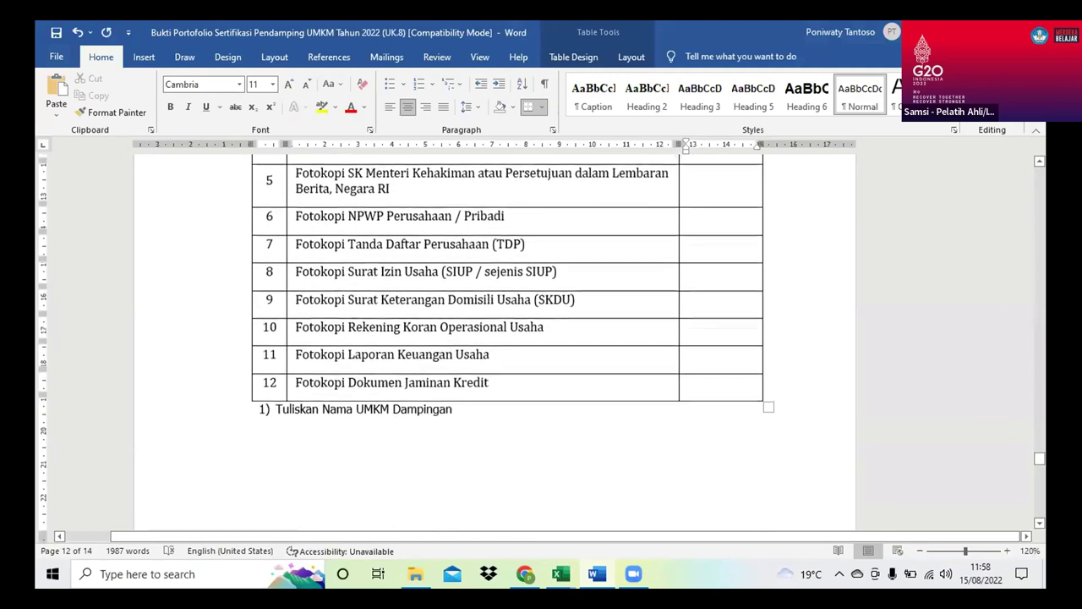
{"action": "scroll", "coordinate": [590, 367], "scroll_direction": "down", "scroll_amount": 5}
{"action": "scroll", "coordinate": [590, 368], "scroll_direction": "down", "scroll_amount": 5}
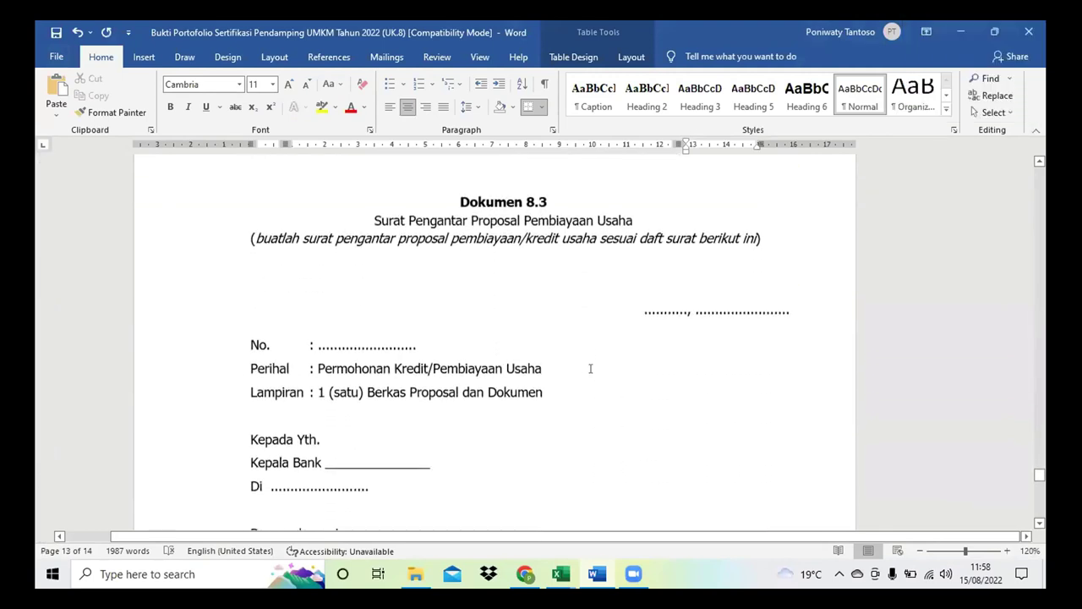
{"action": "scroll", "coordinate": [591, 368], "scroll_direction": "down", "scroll_amount": 1}
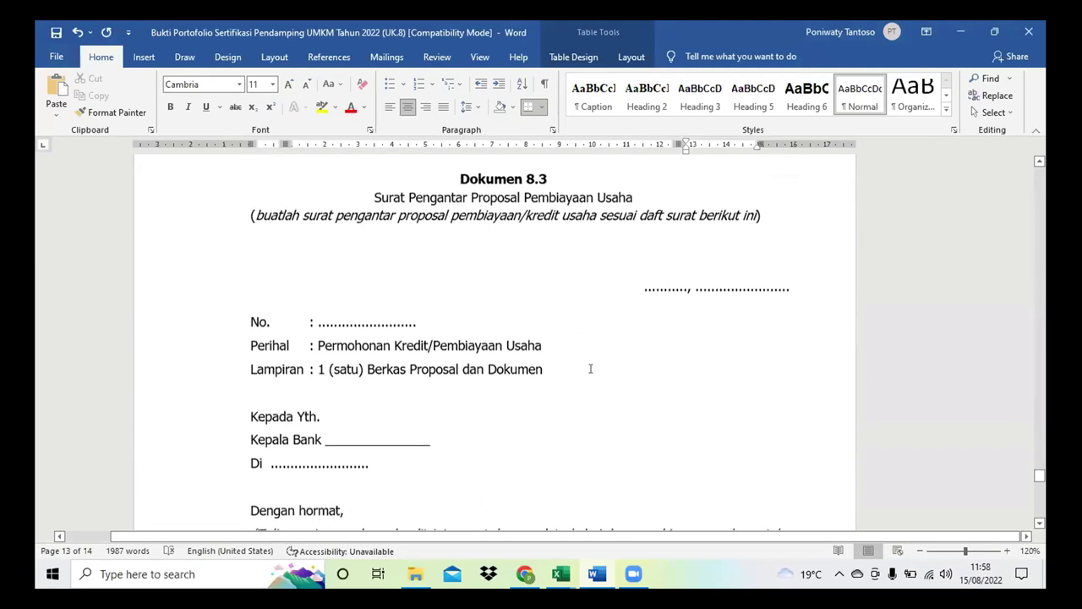
{"action": "scroll", "coordinate": [590, 368], "scroll_direction": "down", "scroll_amount": 1}
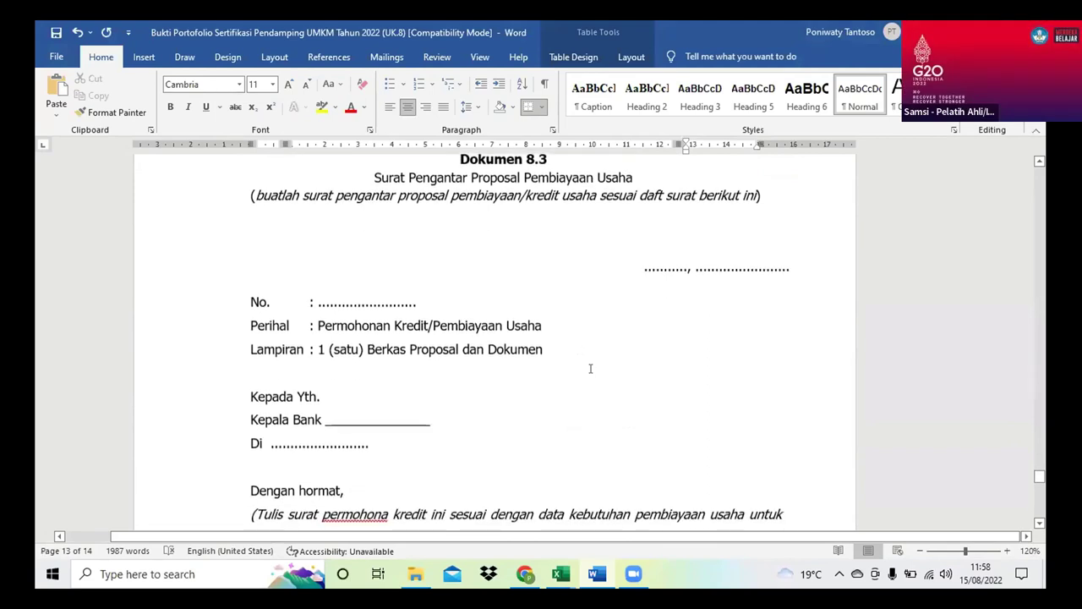
{"action": "scroll", "coordinate": [590, 367], "scroll_direction": "down", "scroll_amount": 5}
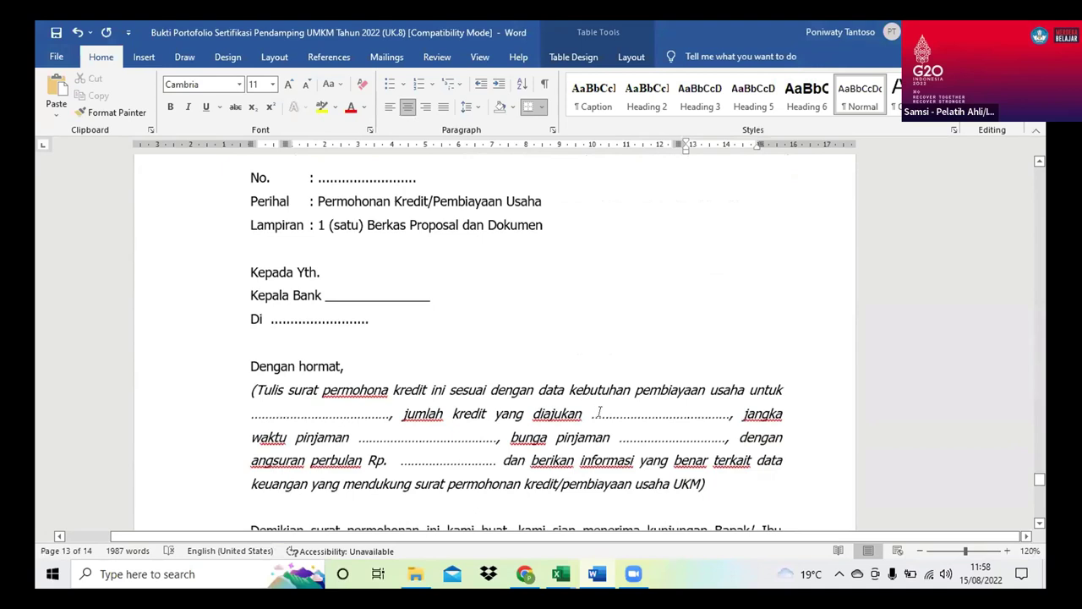
{"action": "scroll", "coordinate": [626, 411], "scroll_direction": "down", "scroll_amount": 1}
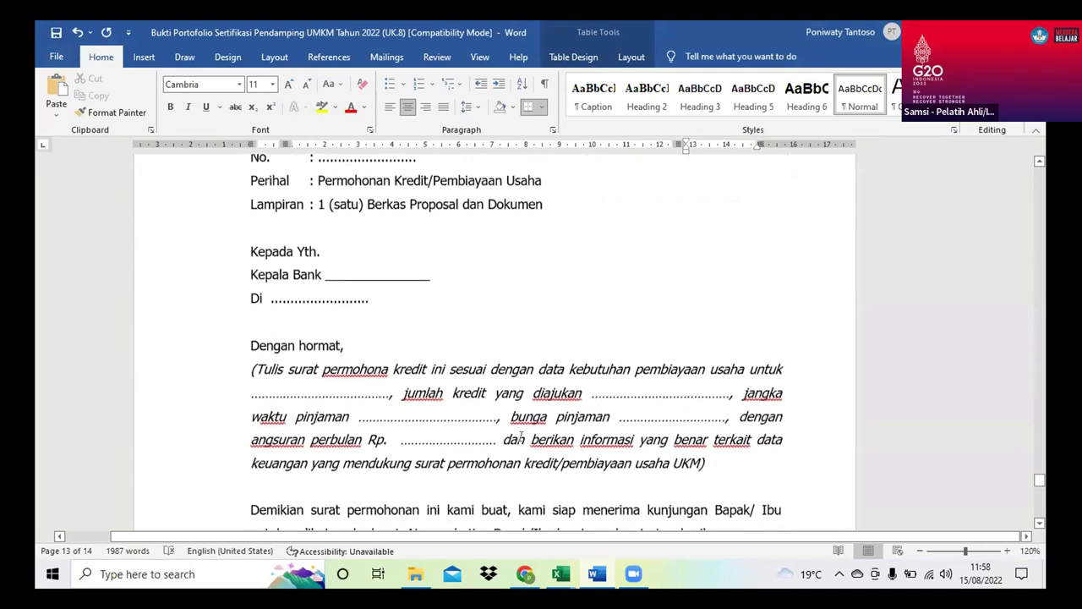
{"action": "scroll", "coordinate": [522, 437], "scroll_direction": "down", "scroll_amount": 2}
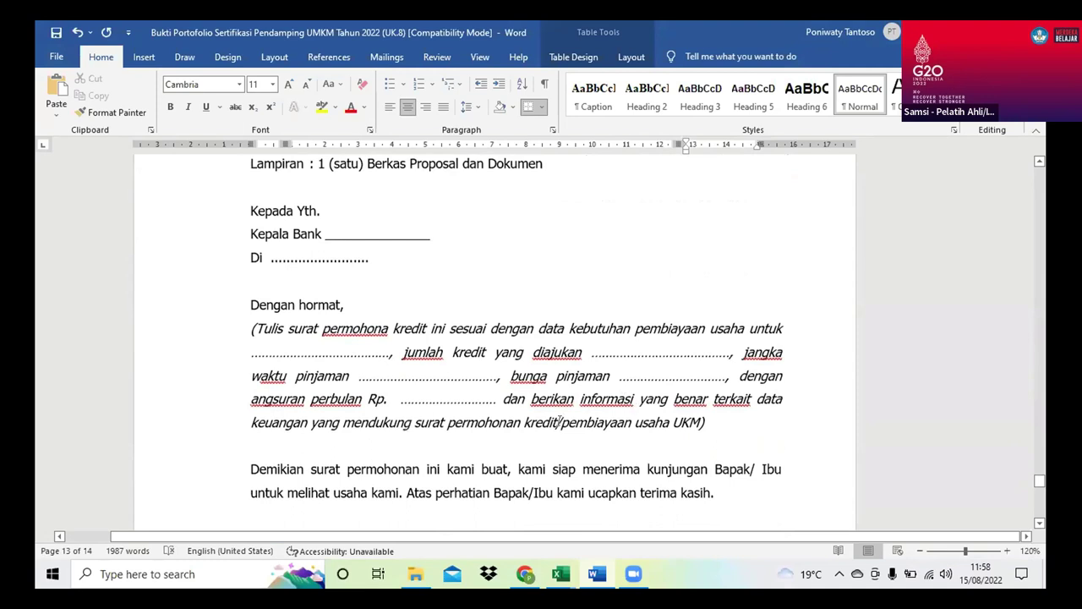
{"action": "scroll", "coordinate": [560, 421], "scroll_direction": "down", "scroll_amount": 10}
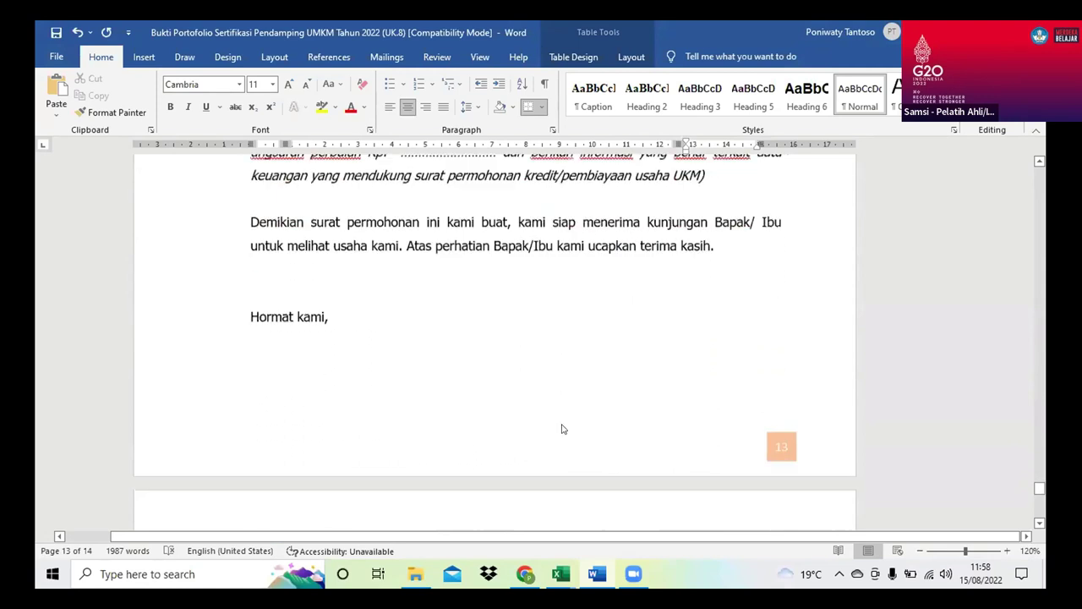
{"action": "scroll", "coordinate": [562, 421], "scroll_direction": "down", "scroll_amount": 2}
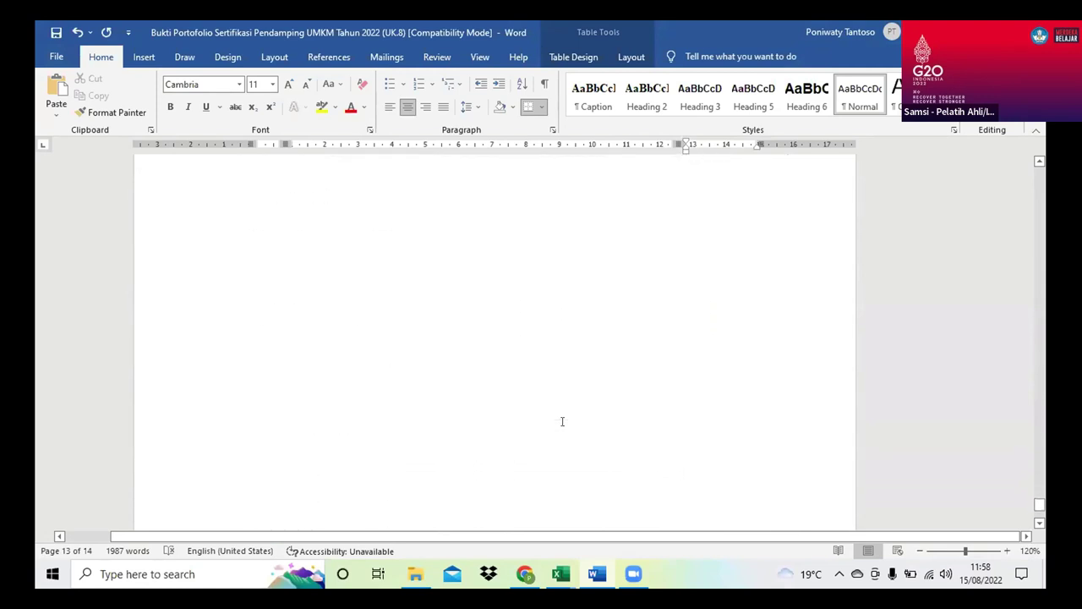
Recheck the Dokumen 8.3 cover letter and the last page, and return to the administrative requirements checklist
{"action": "scroll", "coordinate": [562, 422], "scroll_direction": "up", "scroll_amount": 4}
{"action": "scroll", "coordinate": [563, 422], "scroll_direction": "up", "scroll_amount": 1}
{"action": "scroll", "coordinate": [377, 363], "scroll_direction": "up", "scroll_amount": 5}
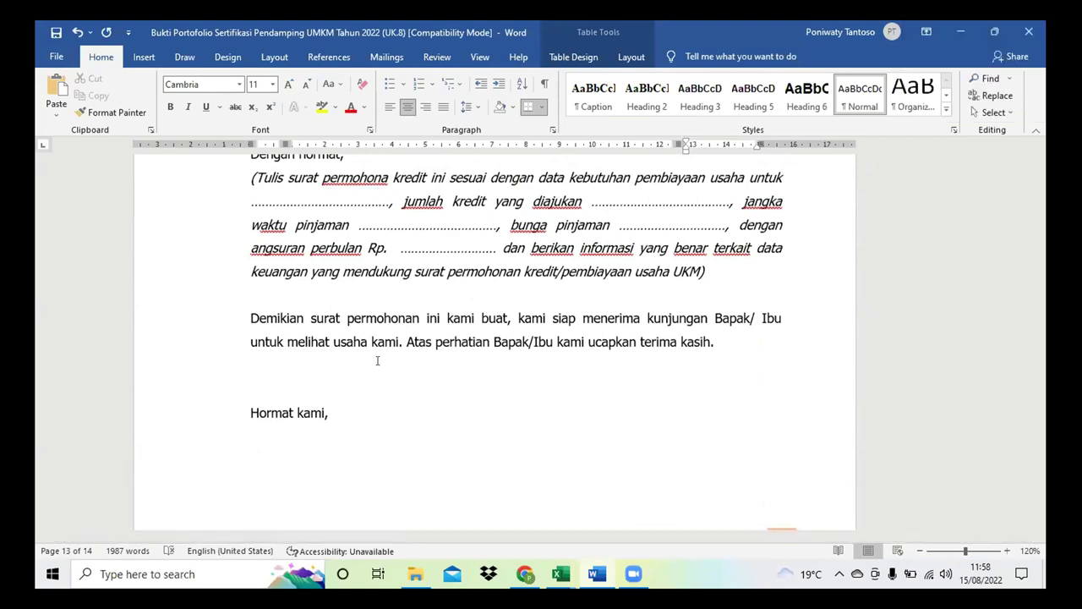
{"action": "scroll", "coordinate": [373, 359], "scroll_direction": "up", "scroll_amount": 5}
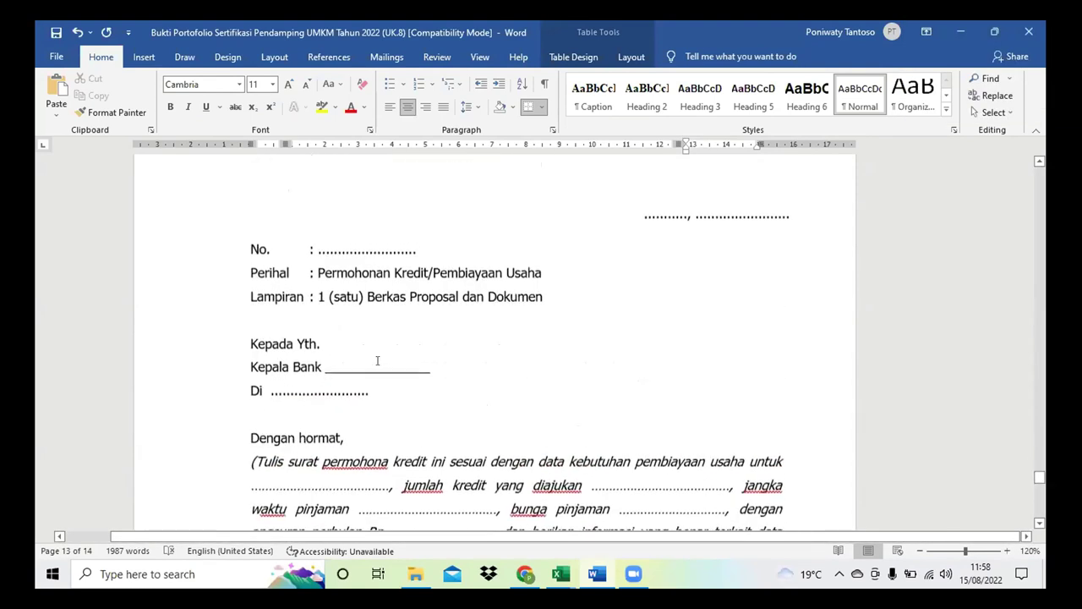
{"action": "scroll", "coordinate": [377, 361], "scroll_direction": "up", "scroll_amount": 12}
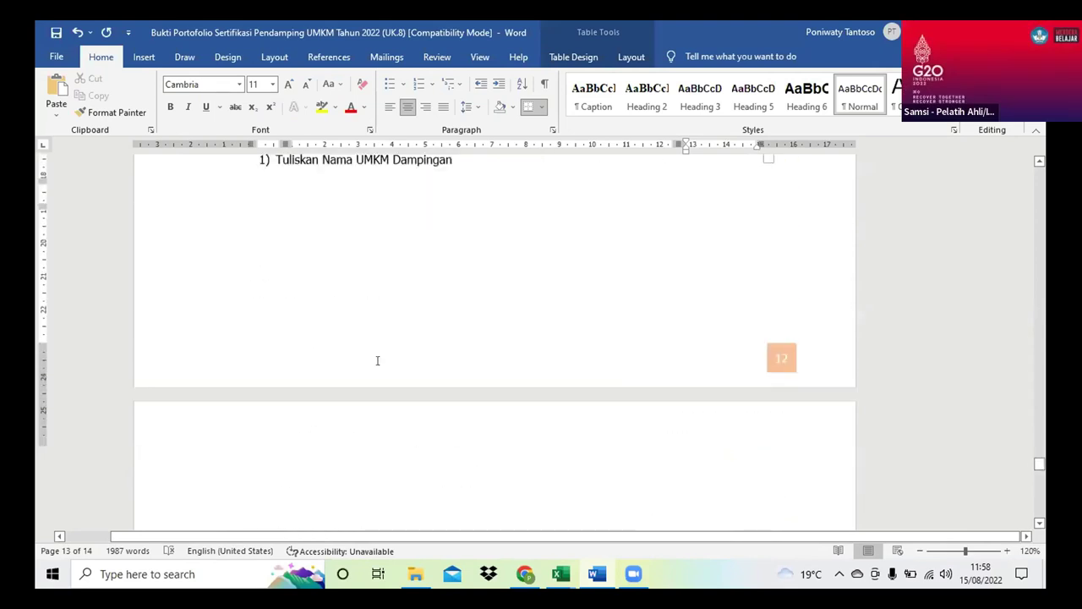
{"action": "scroll", "coordinate": [377, 361], "scroll_direction": "down", "scroll_amount": 15}
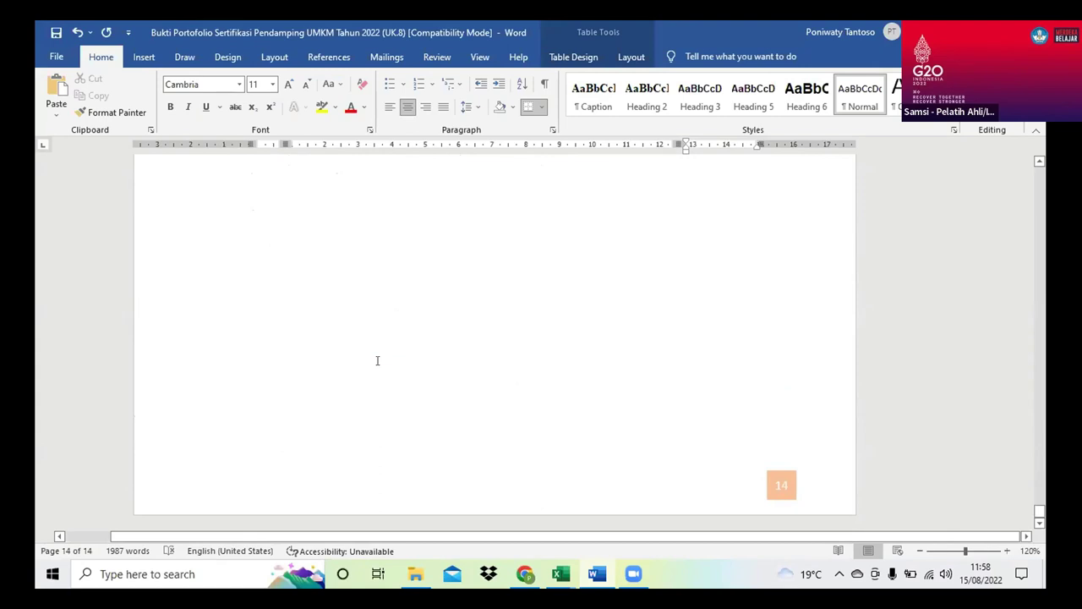
{"action": "left_click", "coordinate": [388, 429]}
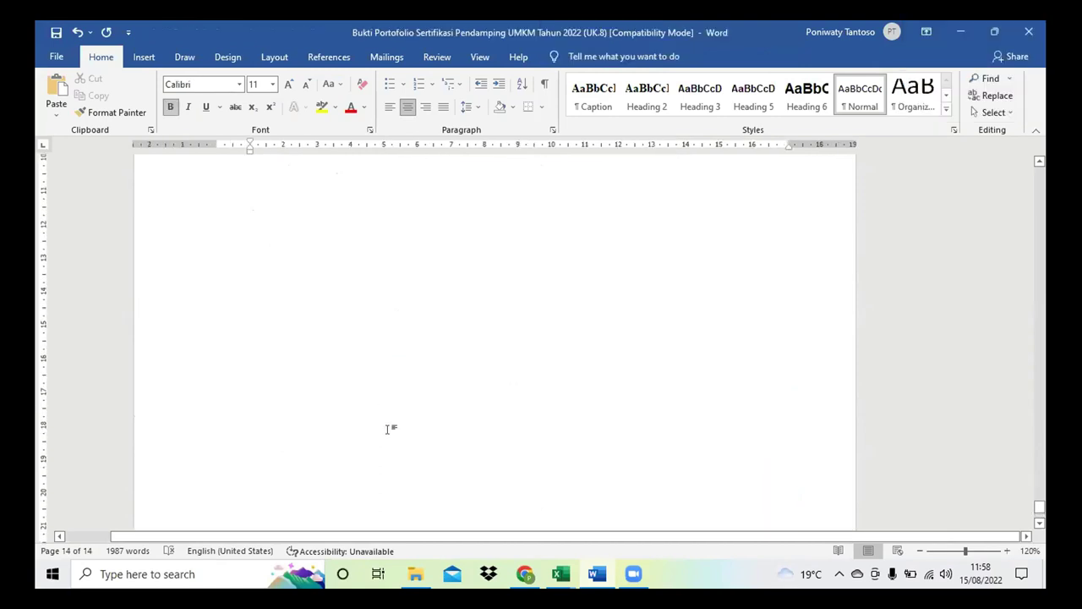
{"action": "scroll", "coordinate": [387, 429], "scroll_direction": "down", "scroll_amount": 3}
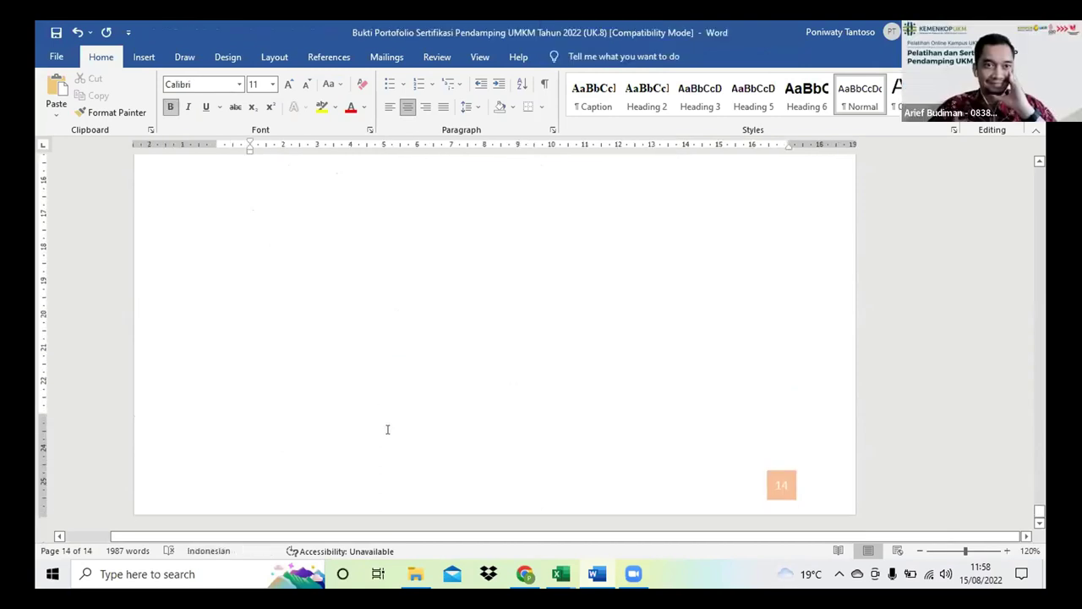
{"action": "scroll", "coordinate": [387, 429], "scroll_direction": "up", "scroll_amount": 8}
{"action": "scroll", "coordinate": [387, 429], "scroll_direction": "up", "scroll_amount": 20}
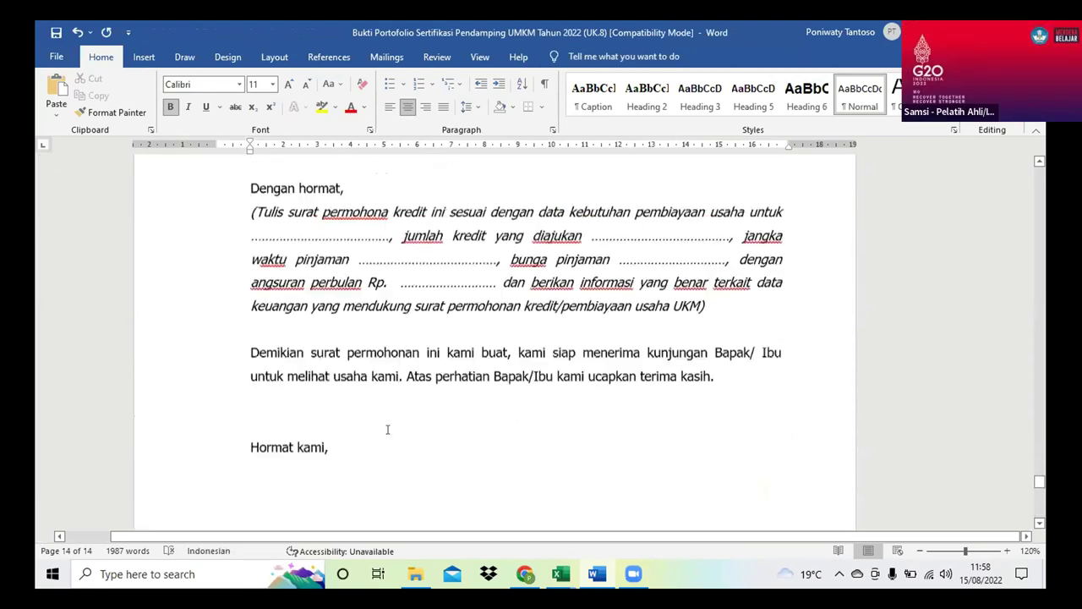
{"action": "scroll", "coordinate": [387, 429], "scroll_direction": "up", "scroll_amount": 8}
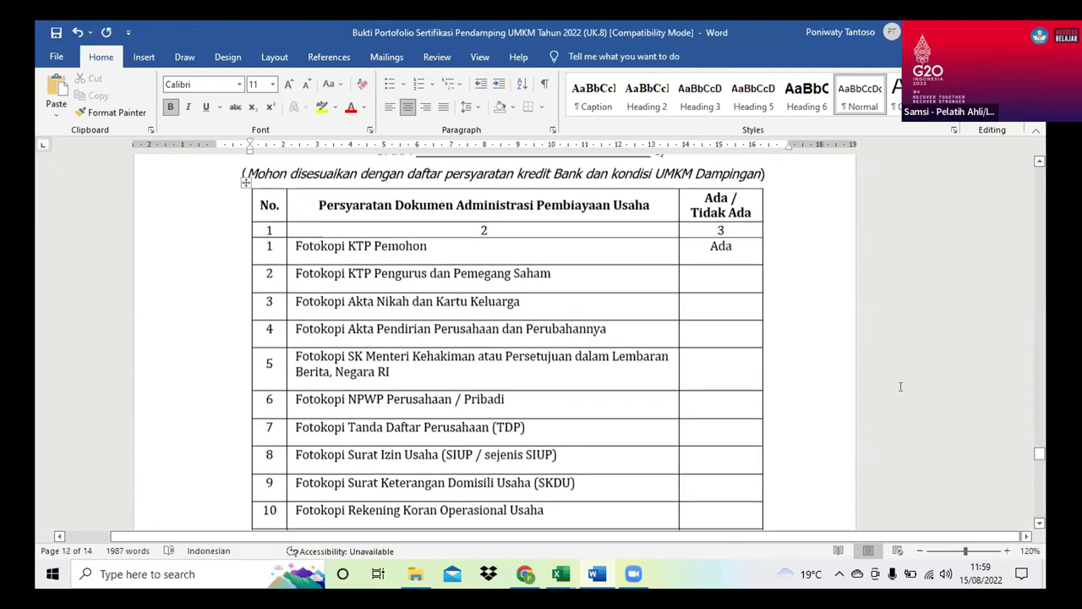
Add "Indonesia" to the end of the Organisasi entry on the document's first page
{"action": "left_click_drag", "start_coordinate": [1039, 453], "coordinate": [1040, 170]}
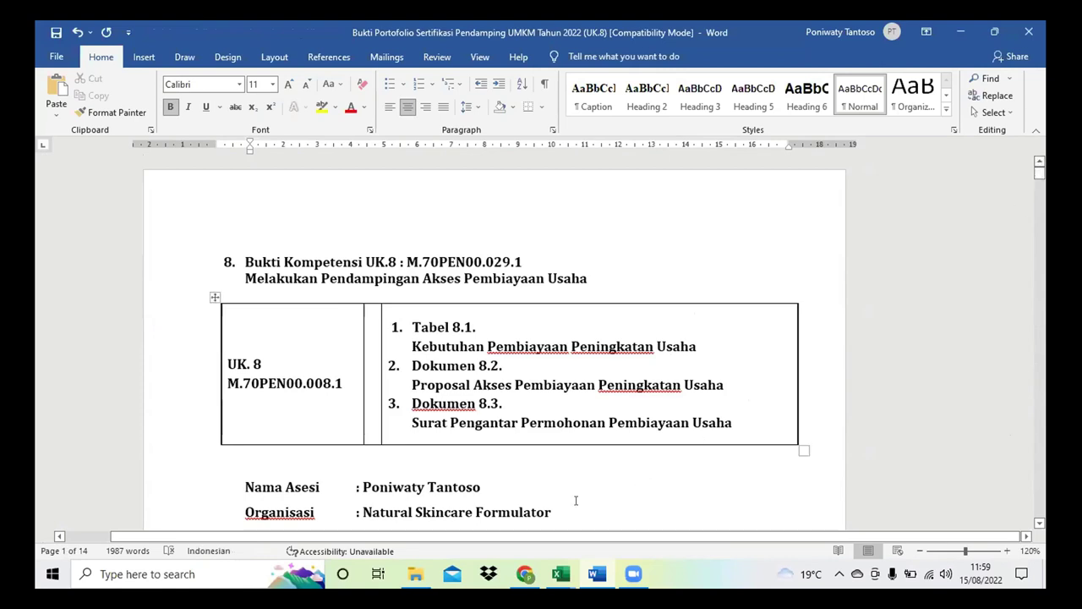
{"action": "left_click", "coordinate": [564, 510]}
{"action": "type", "text": "Indonesia"}
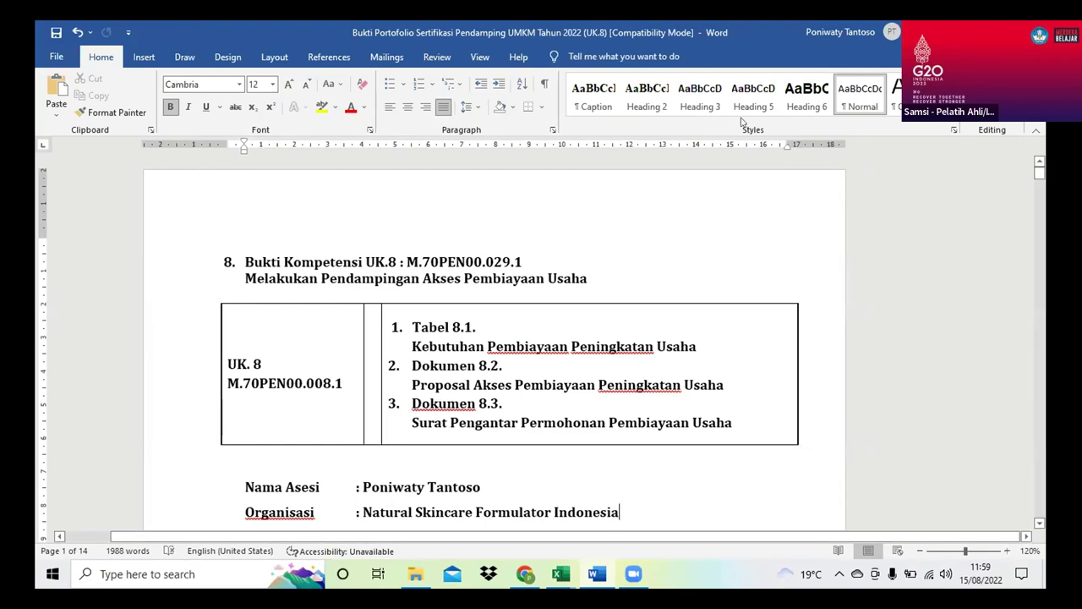
Switch to the Excel UK.6-8 Pendamping UMKM workbook, maximize it, show the UMKM assumptions block and clear the pending copy
{"action": "key", "text": "Page_Down"}
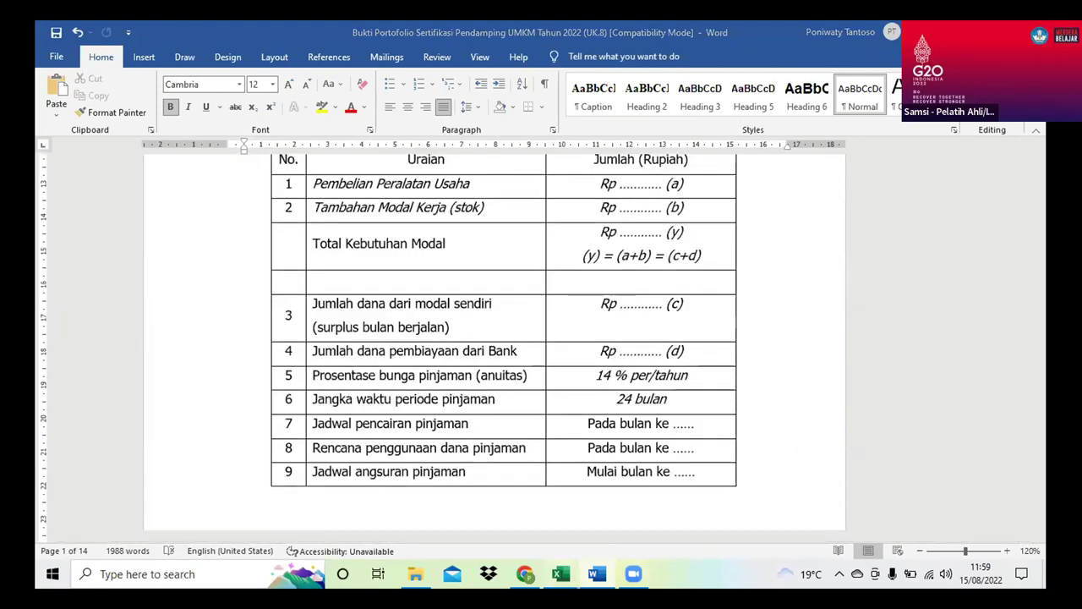
{"action": "mouse_move", "coordinate": [563, 575]}
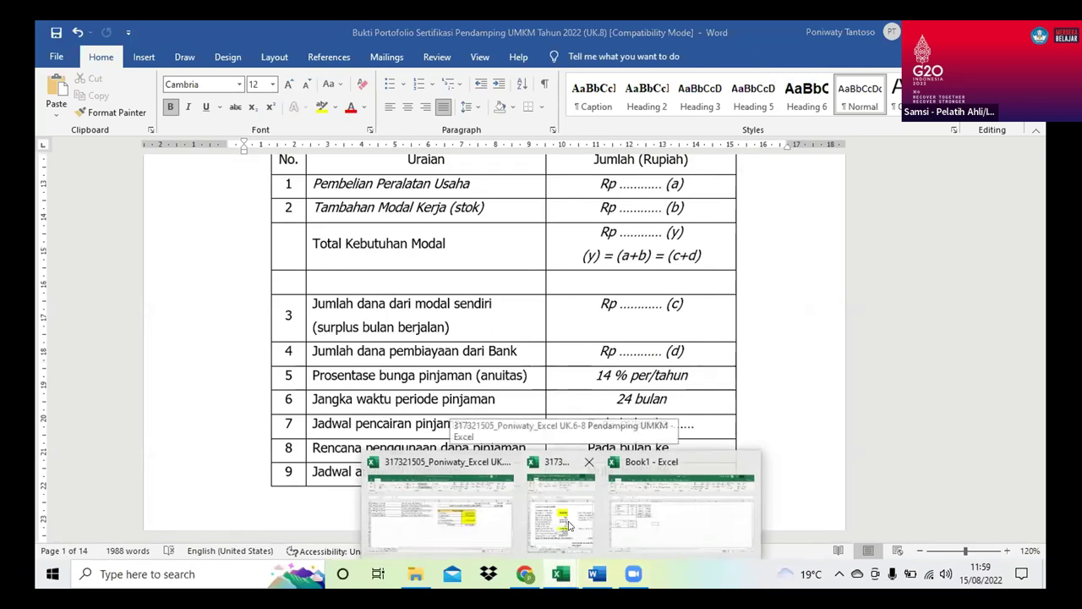
{"action": "left_click", "coordinate": [567, 524]}
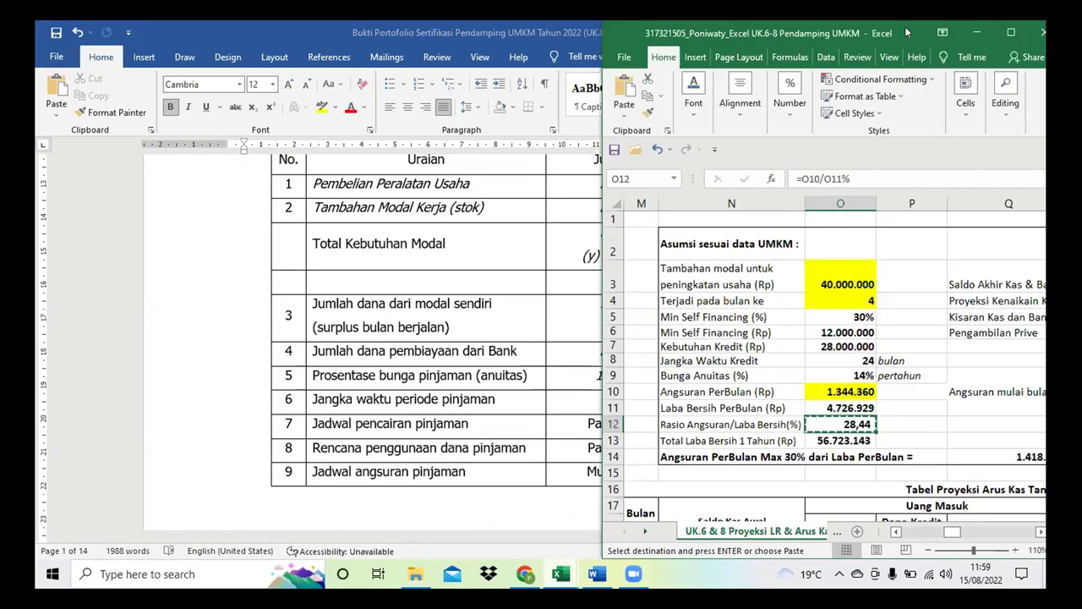
{"action": "double_click", "coordinate": [905, 27]}
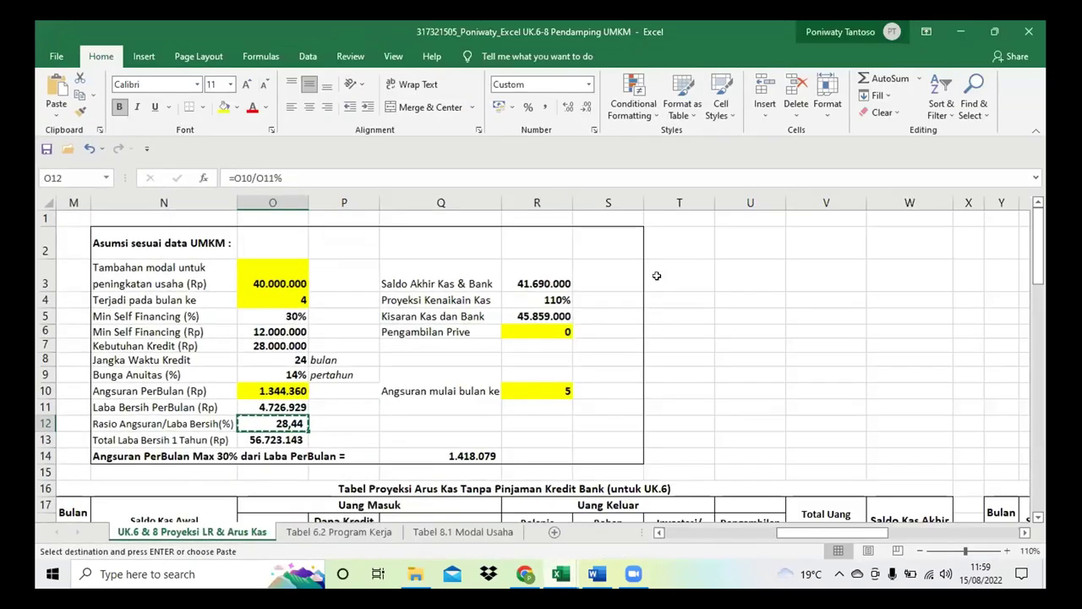
{"action": "scroll", "coordinate": [614, 367], "scroll_direction": "left", "scroll_amount": 6}
{"action": "scroll", "coordinate": [716, 427], "scroll_direction": "right", "scroll_amount": 3}
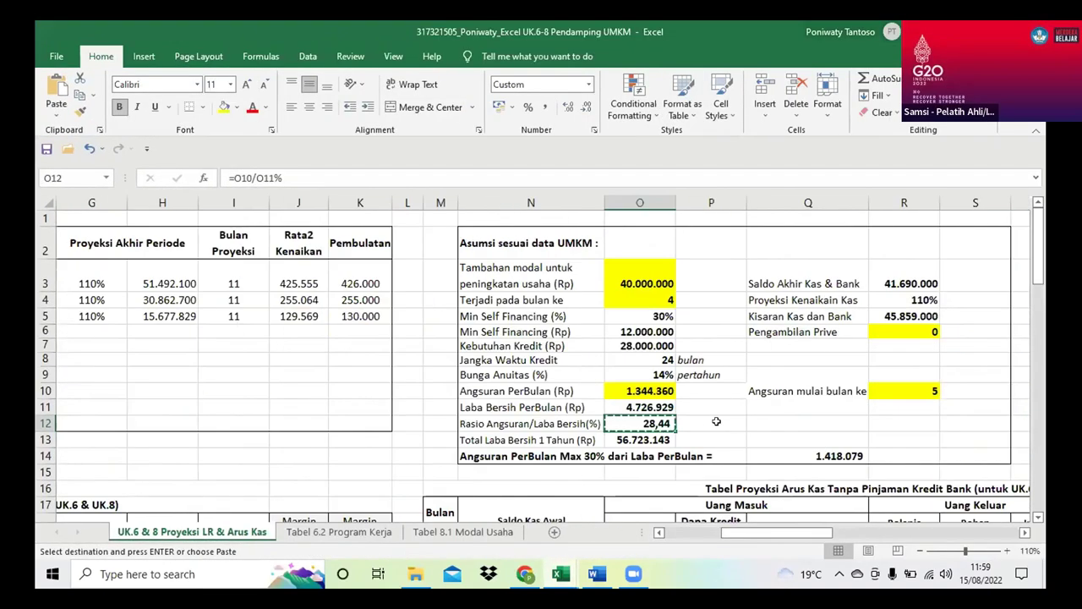
{"action": "left_click", "coordinate": [715, 421]}
{"action": "left_click", "coordinate": [306, 455]}
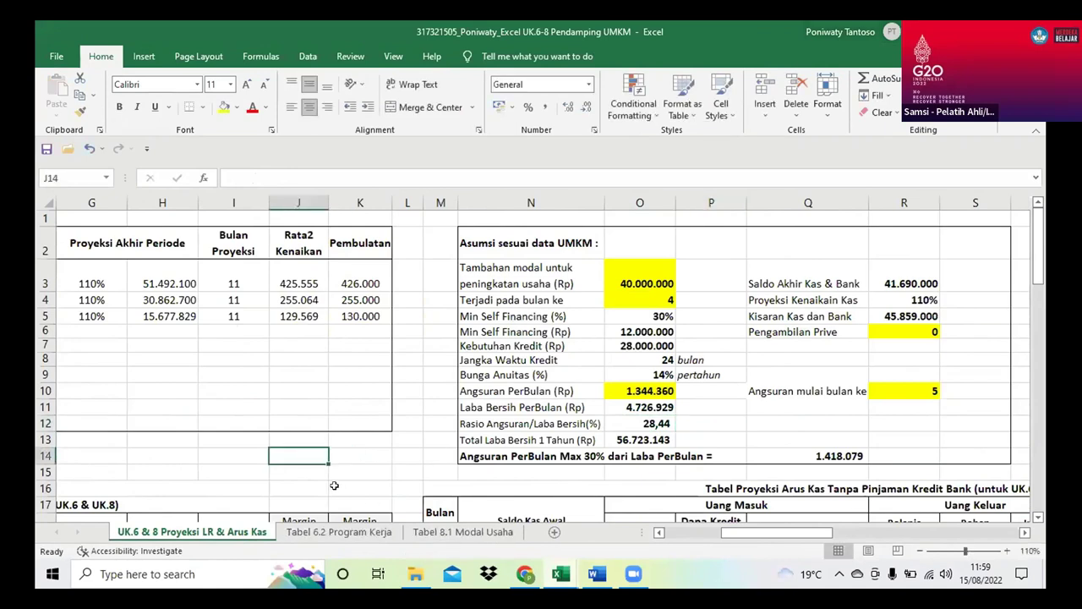
Examine the capital requirement and loan schedule rows on the Tabel 8.1 Modal Usaha sheet
{"action": "left_click", "coordinate": [456, 532]}
{"action": "scroll", "coordinate": [385, 444], "scroll_direction": "up", "scroll_amount": 2}
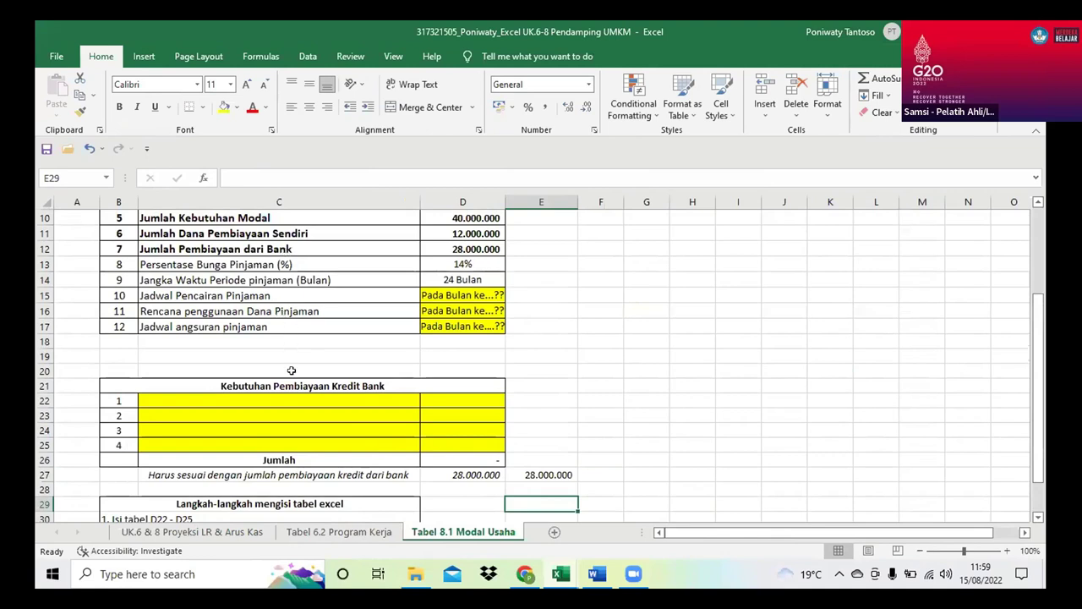
{"action": "scroll", "coordinate": [291, 370], "scroll_direction": "up", "scroll_amount": 2}
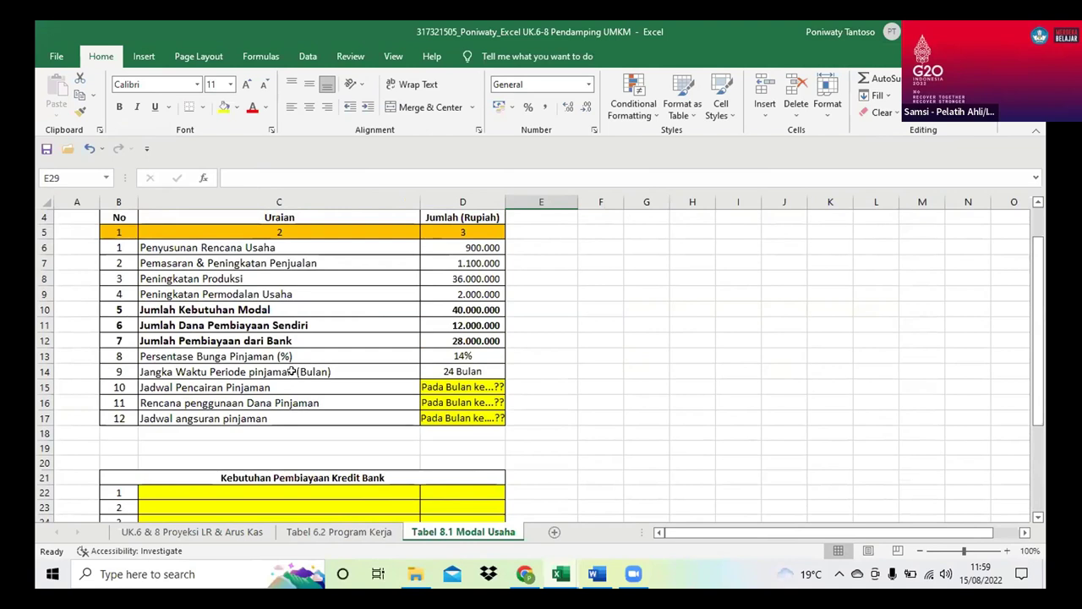
Examine the profit and cash flow projections, the UMKM assumptions and the first Pembulatan formula on the UK.6 & 8 Proyeksi LR & Arus Kas sheet
{"action": "left_click", "coordinate": [230, 532]}
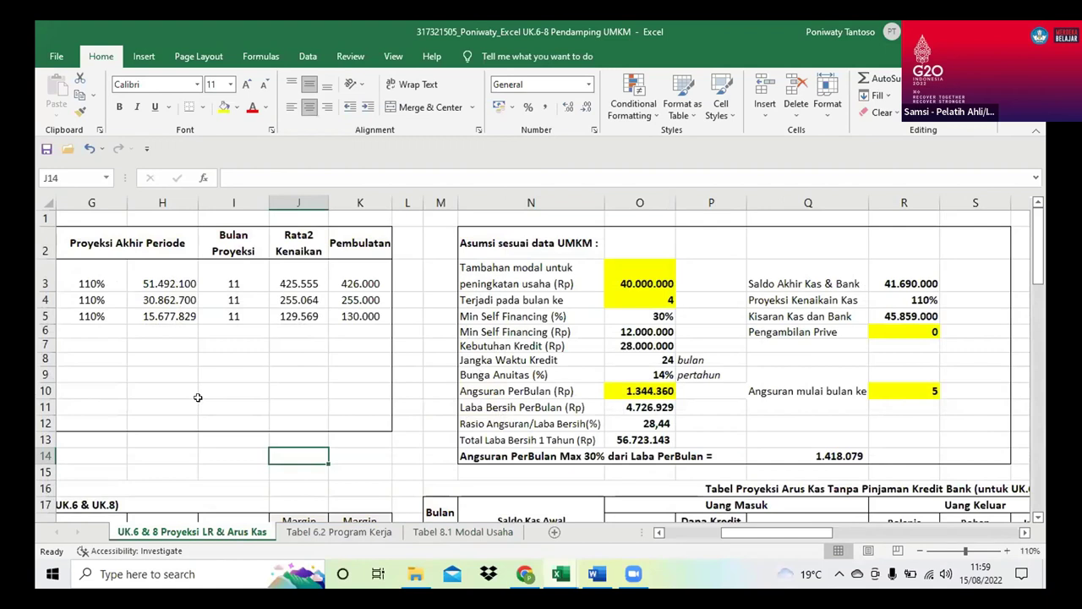
{"action": "scroll", "coordinate": [198, 398], "scroll_direction": "down", "scroll_amount": 3}
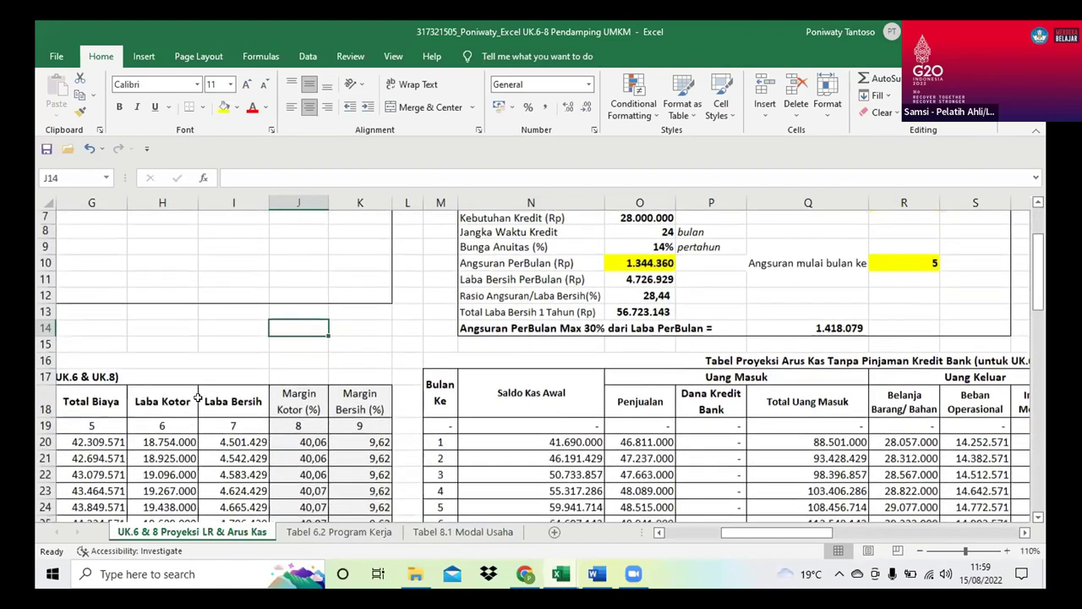
{"action": "scroll", "coordinate": [499, 357], "scroll_direction": "down", "scroll_amount": 3}
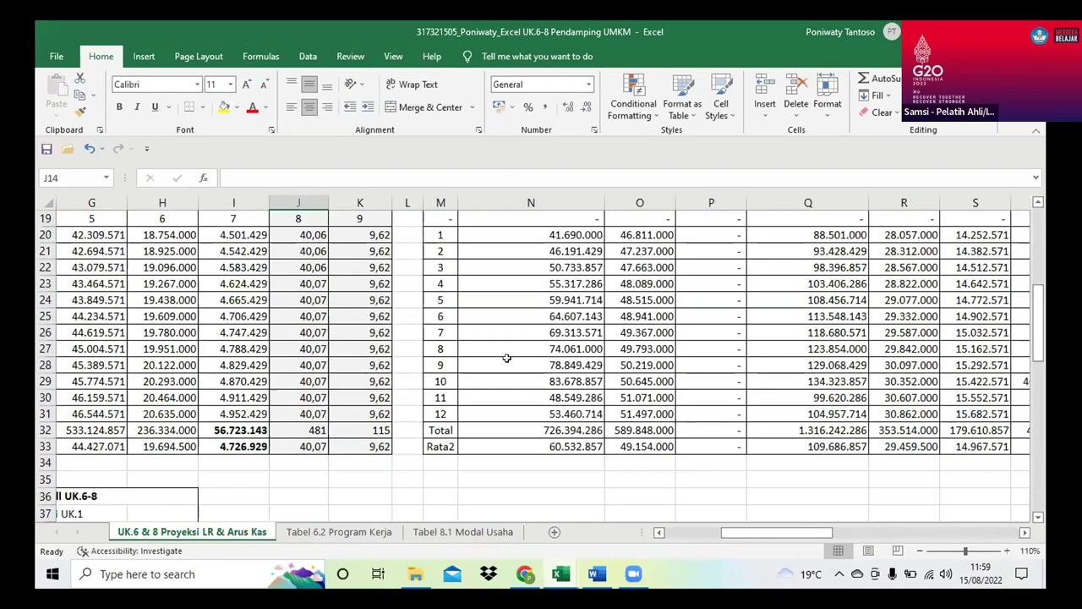
{"action": "scroll", "coordinate": [506, 358], "scroll_direction": "up", "scroll_amount": 1}
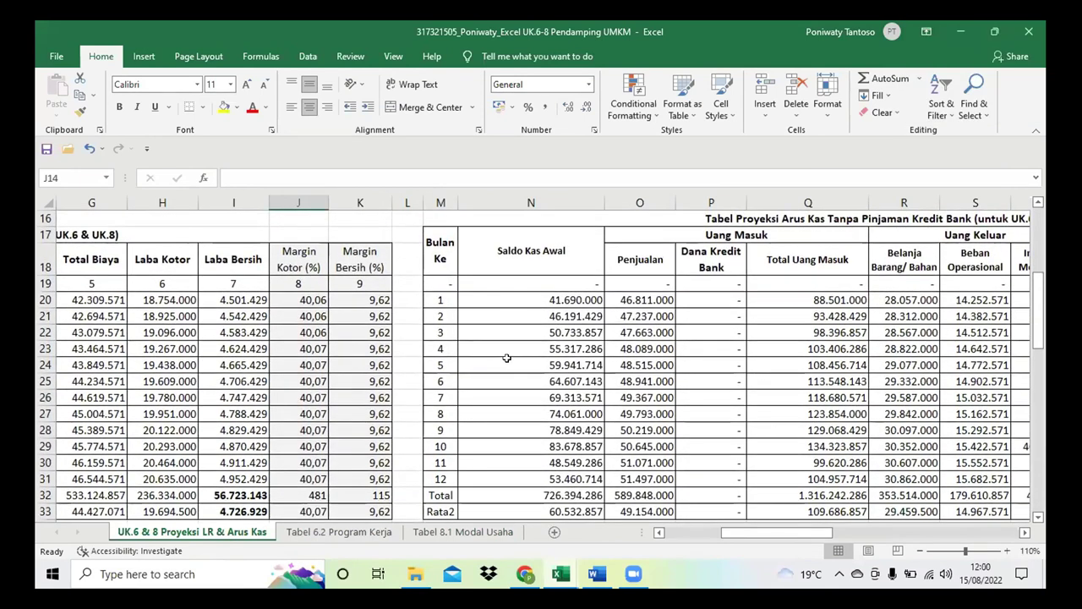
{"action": "scroll", "coordinate": [506, 358], "scroll_direction": "right", "scroll_amount": 3}
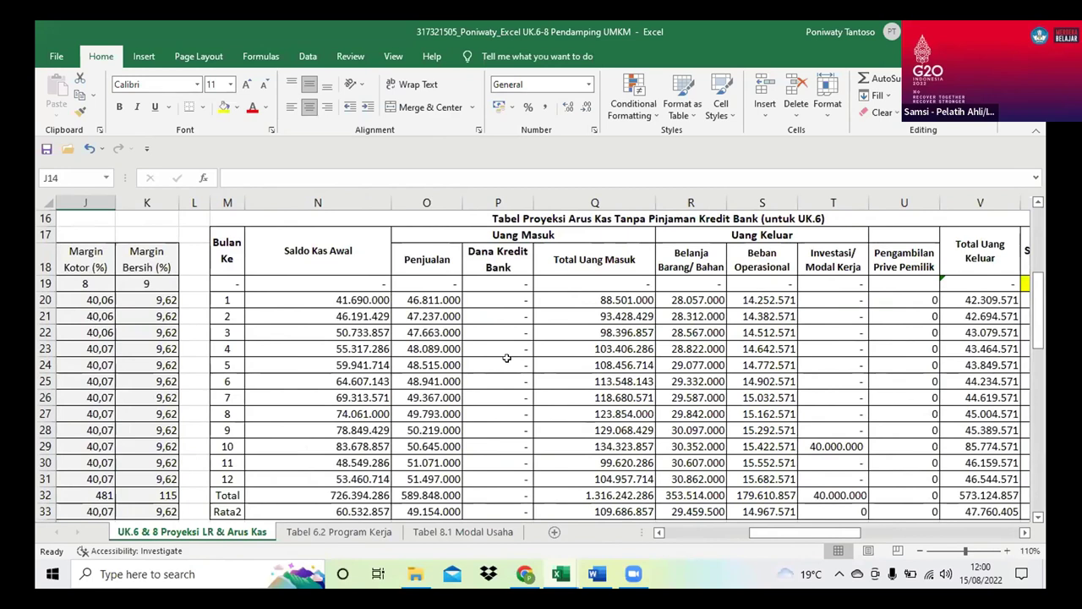
{"action": "scroll", "coordinate": [507, 357], "scroll_direction": "up", "scroll_amount": 5}
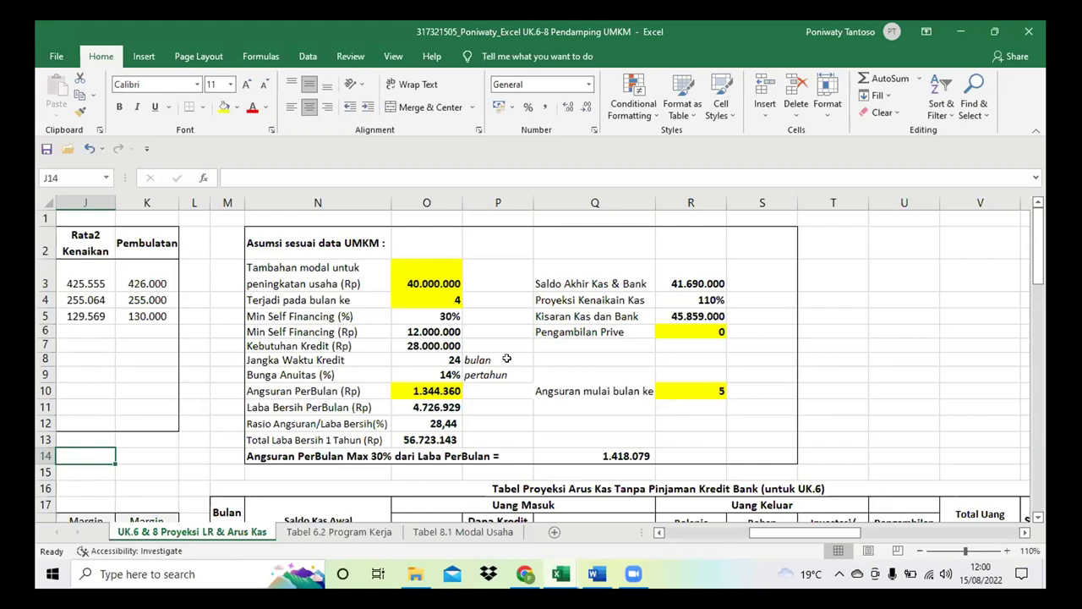
{"action": "left_click", "coordinate": [151, 277]}
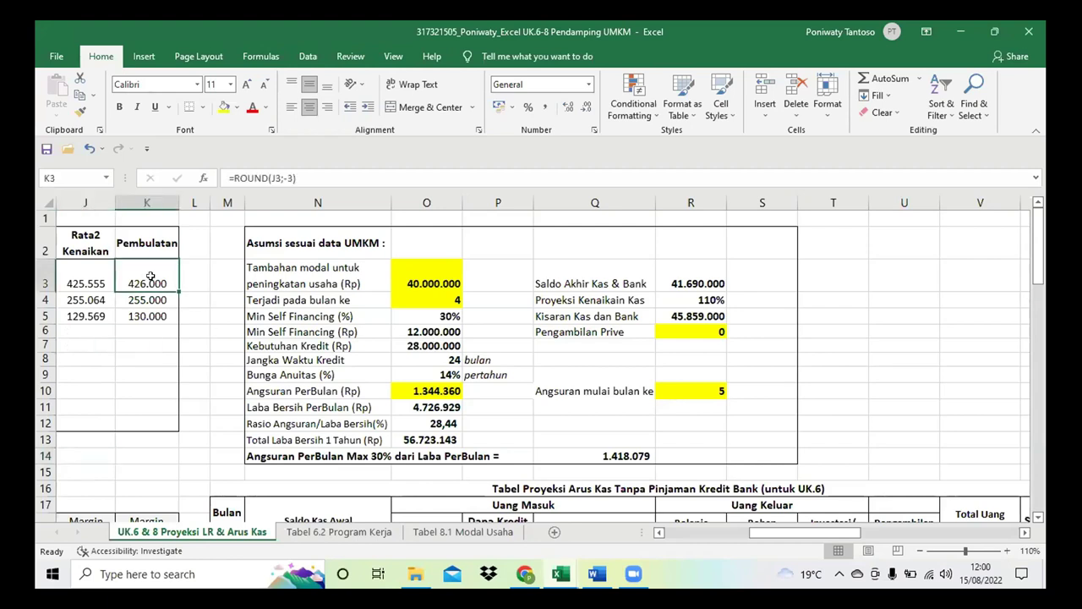
{"action": "left_click", "coordinate": [193, 360]}
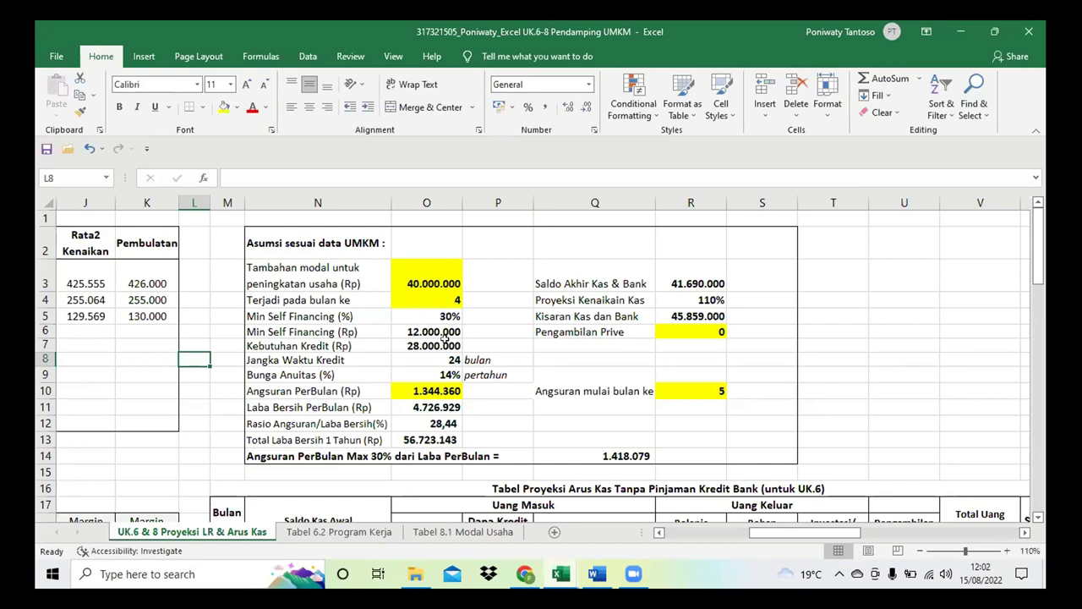
Examine the Min Self Financing (Rp) formula and the surrounding figures in the UMKM assumptions block
{"action": "left_click", "coordinate": [436, 326]}
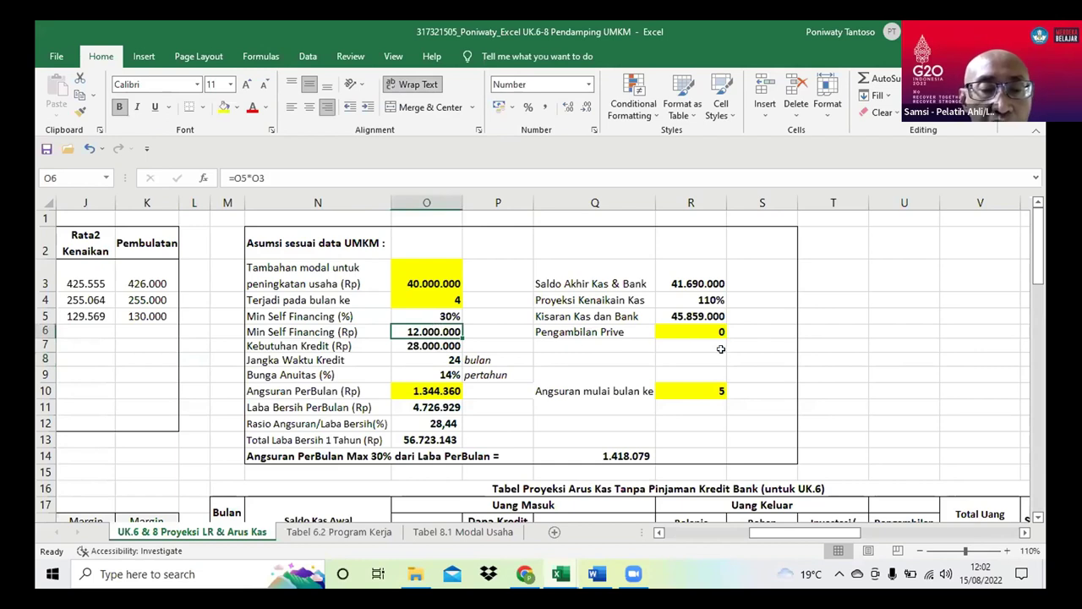
{"action": "left_click", "coordinate": [691, 359]}
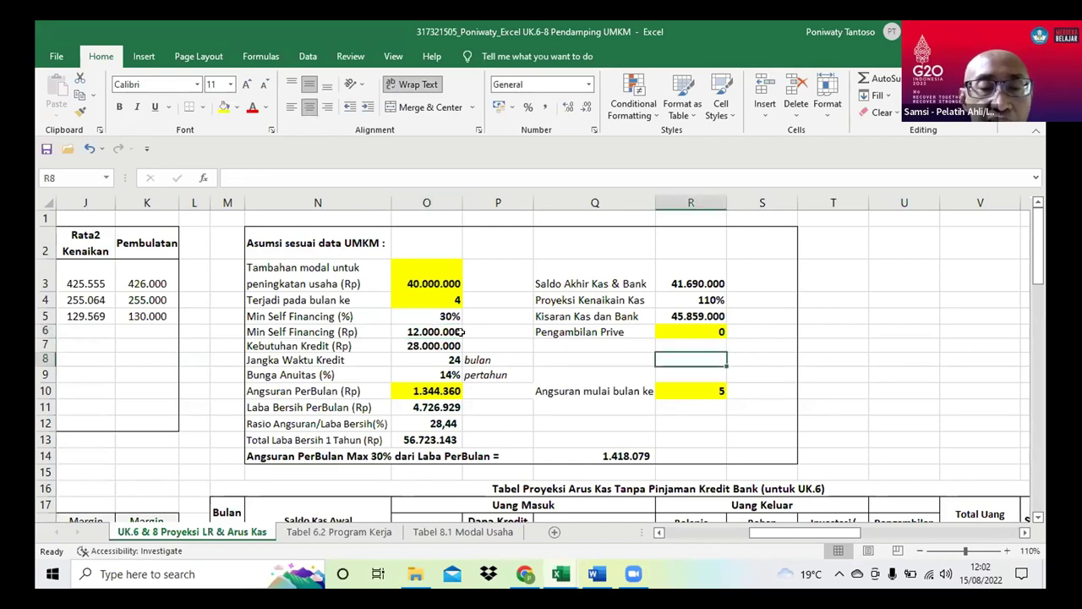
{"action": "left_click", "coordinate": [441, 331]}
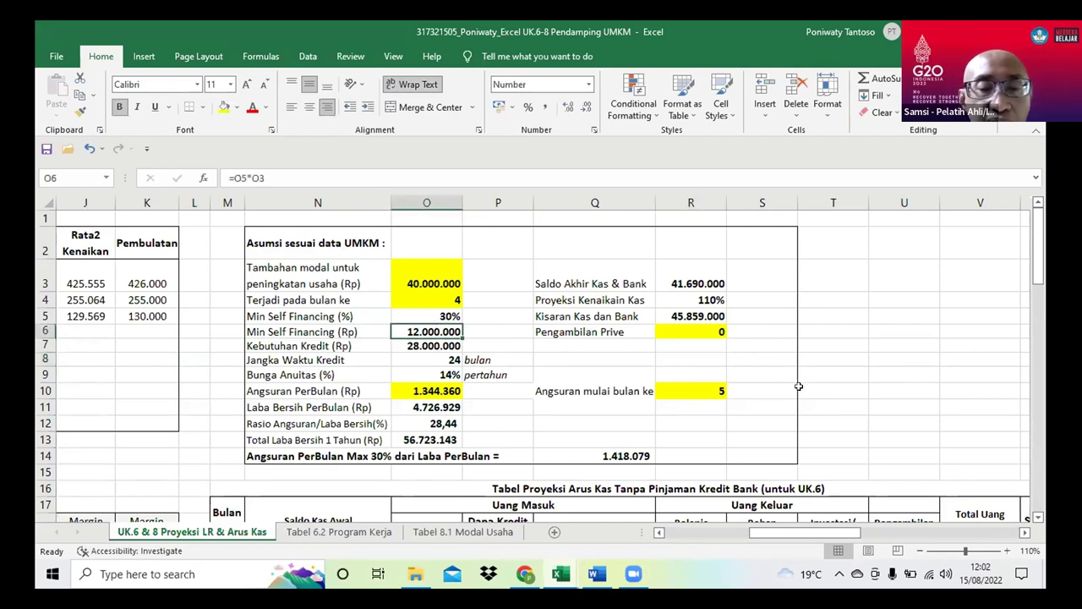
{"action": "scroll", "coordinate": [798, 387], "scroll_direction": "down", "scroll_amount": 2}
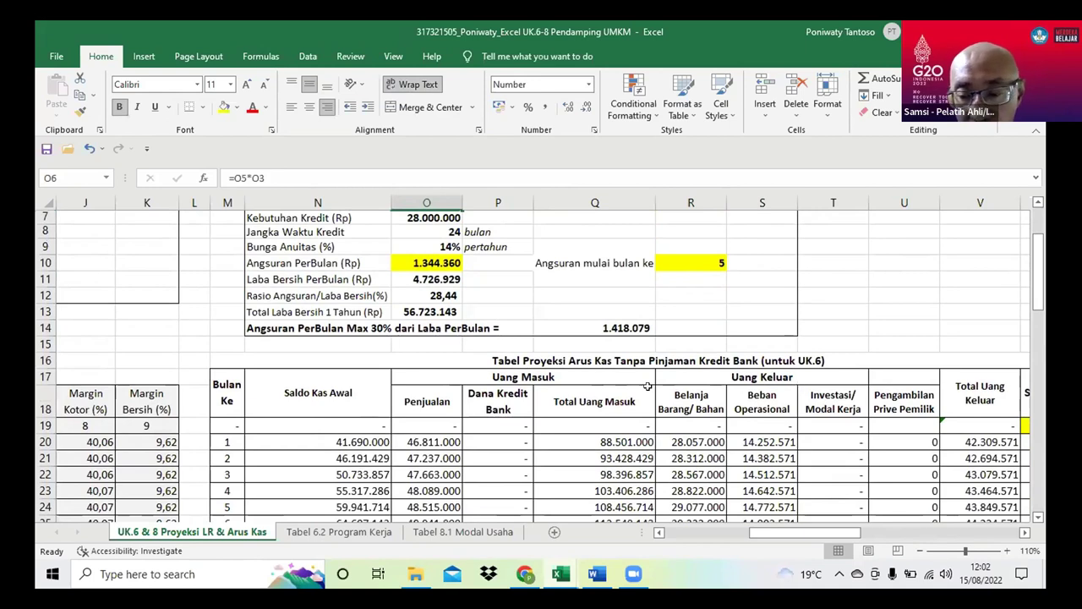
{"action": "scroll", "coordinate": [637, 385], "scroll_direction": "up", "scroll_amount": 1}
{"action": "scroll", "coordinate": [638, 385], "scroll_direction": "up", "scroll_amount": 2}
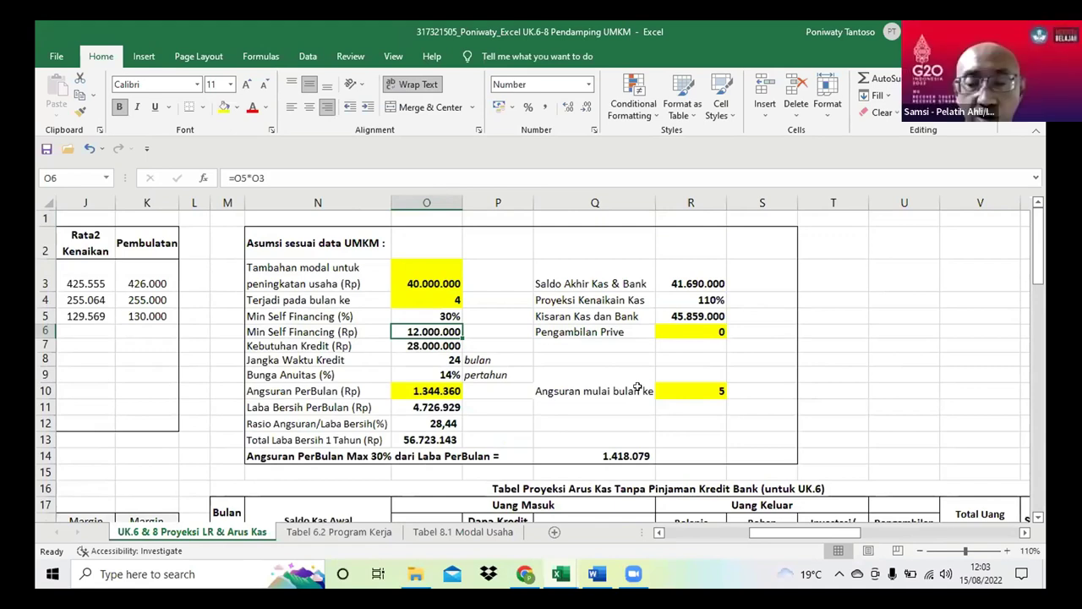
Examine the UK.6 and UK.8 cash flow projection tables, including the highlighted opening Saldo Kas Akhir value in the UK.6 table
{"action": "scroll", "coordinate": [619, 385], "scroll_direction": "down", "scroll_amount": 5}
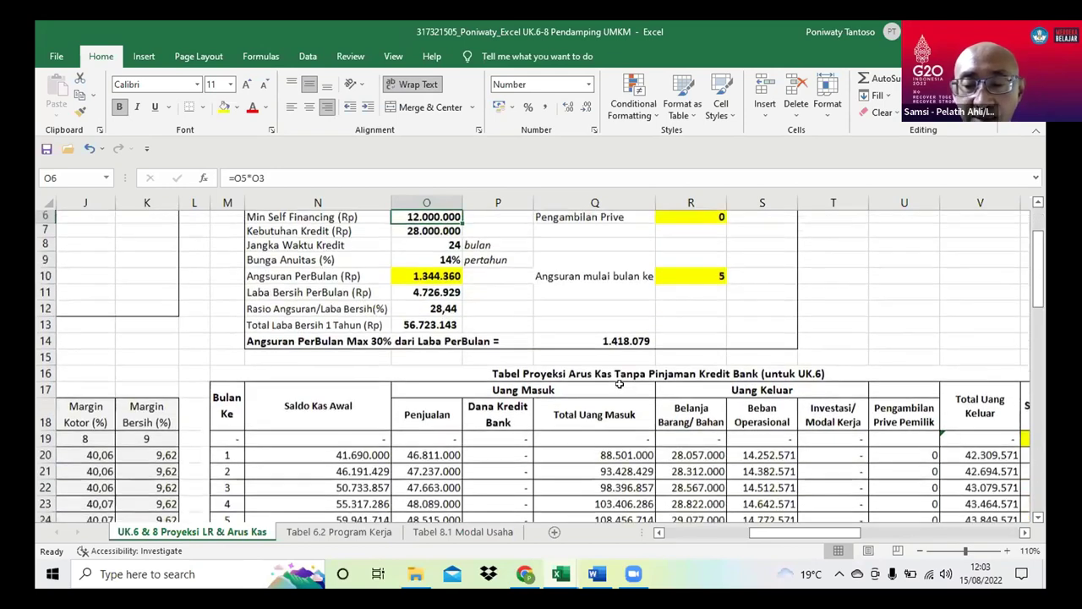
{"action": "scroll", "coordinate": [619, 384], "scroll_direction": "down", "scroll_amount": 2}
{"action": "scroll", "coordinate": [619, 385], "scroll_direction": "up", "scroll_amount": 2}
{"action": "scroll", "coordinate": [619, 383], "scroll_direction": "right", "scroll_amount": 1}
{"action": "scroll", "coordinate": [619, 383], "scroll_direction": "up", "scroll_amount": 2}
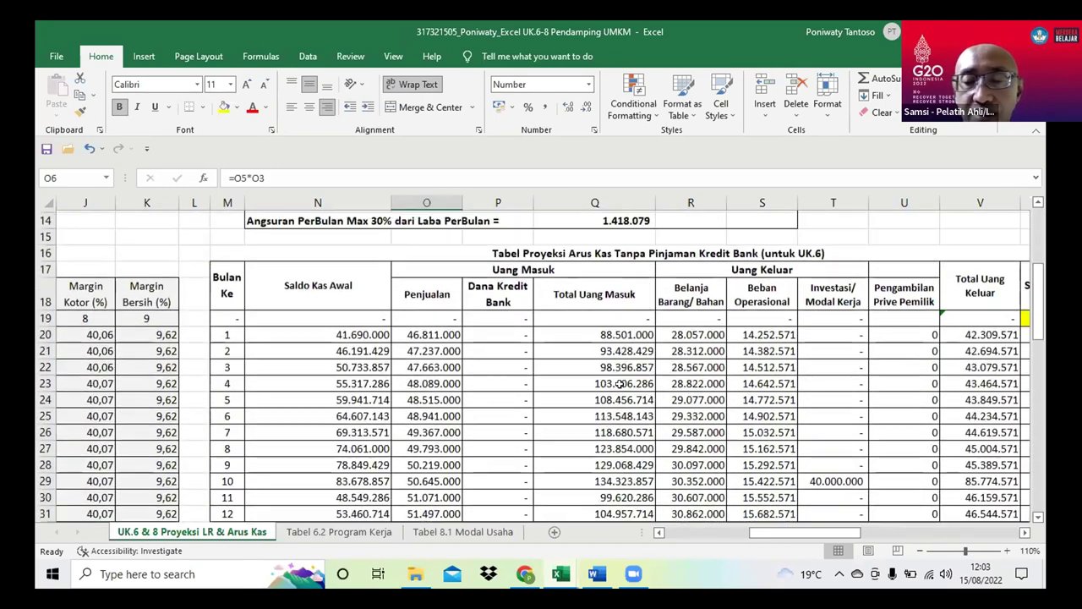
{"action": "scroll", "coordinate": [619, 383], "scroll_direction": "right", "scroll_amount": 5}
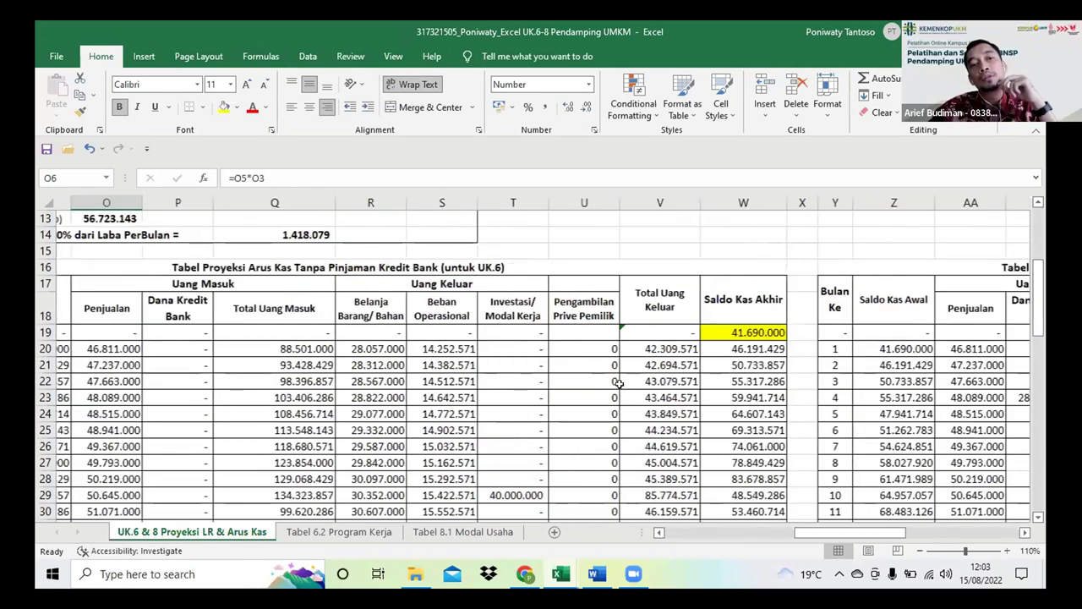
{"action": "scroll", "coordinate": [669, 312], "scroll_direction": "right", "scroll_amount": 3}
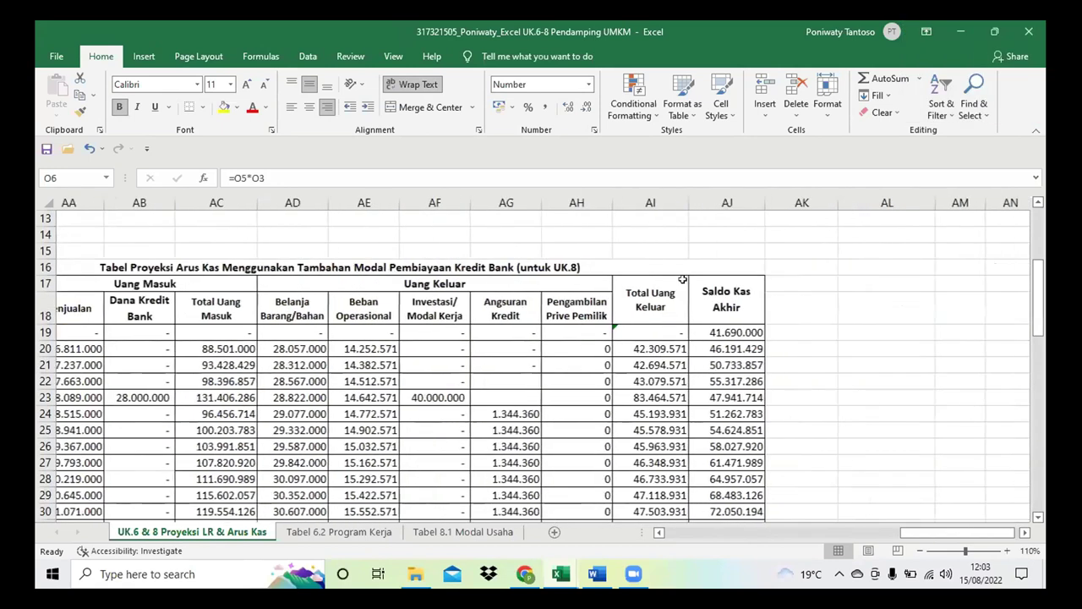
{"action": "scroll", "coordinate": [501, 383], "scroll_direction": "left", "scroll_amount": 5}
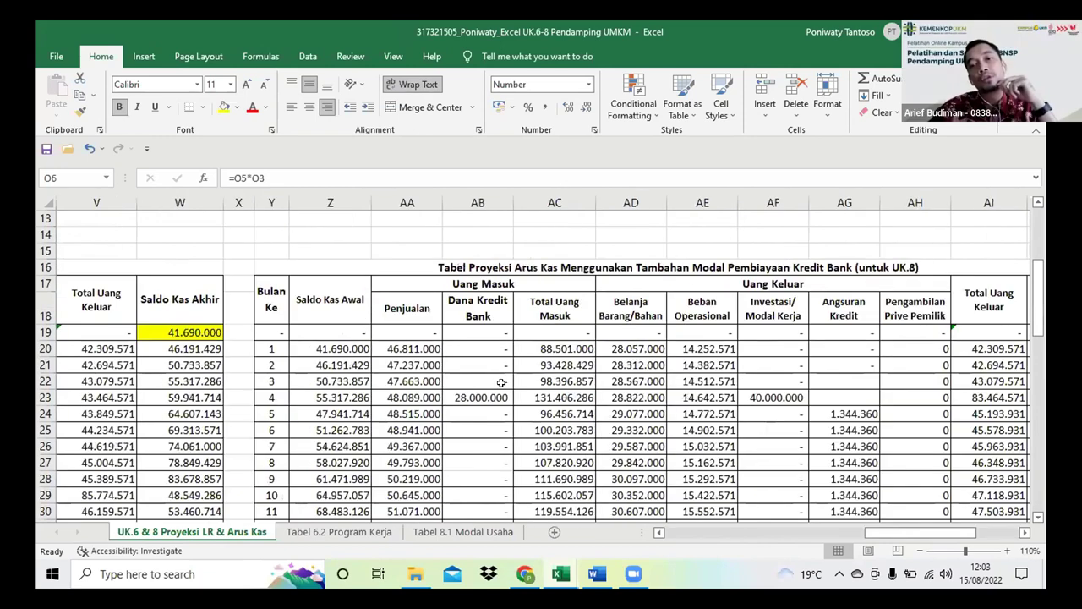
{"action": "scroll", "coordinate": [501, 383], "scroll_direction": "left", "scroll_amount": 1}
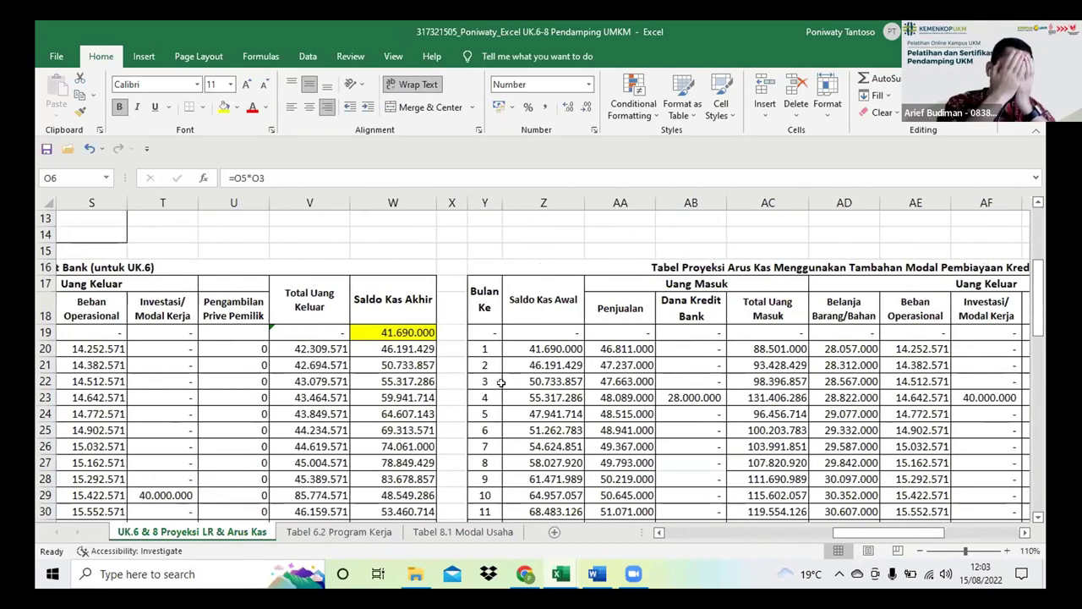
{"action": "left_click", "coordinate": [388, 332]}
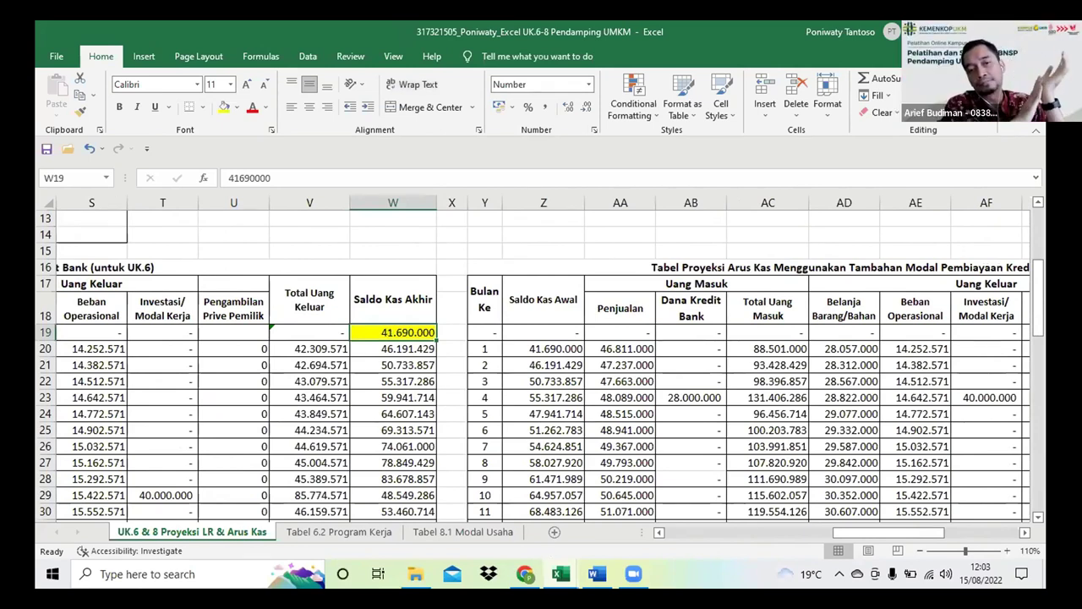
Switch to the Excel UK.1 Pendamping UMKM workbook and examine its production, depreciation and asset and capital analysis tables
{"action": "mouse_move", "coordinate": [560, 574]}
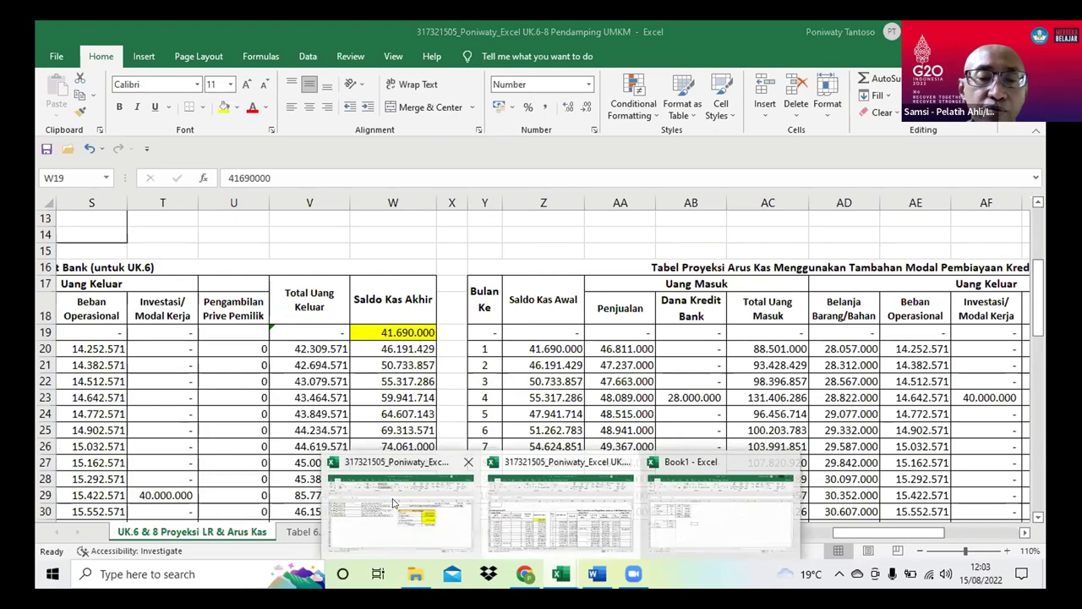
{"action": "left_click", "coordinate": [401, 503]}
{"action": "scroll", "coordinate": [292, 334], "scroll_direction": "up", "scroll_amount": 8}
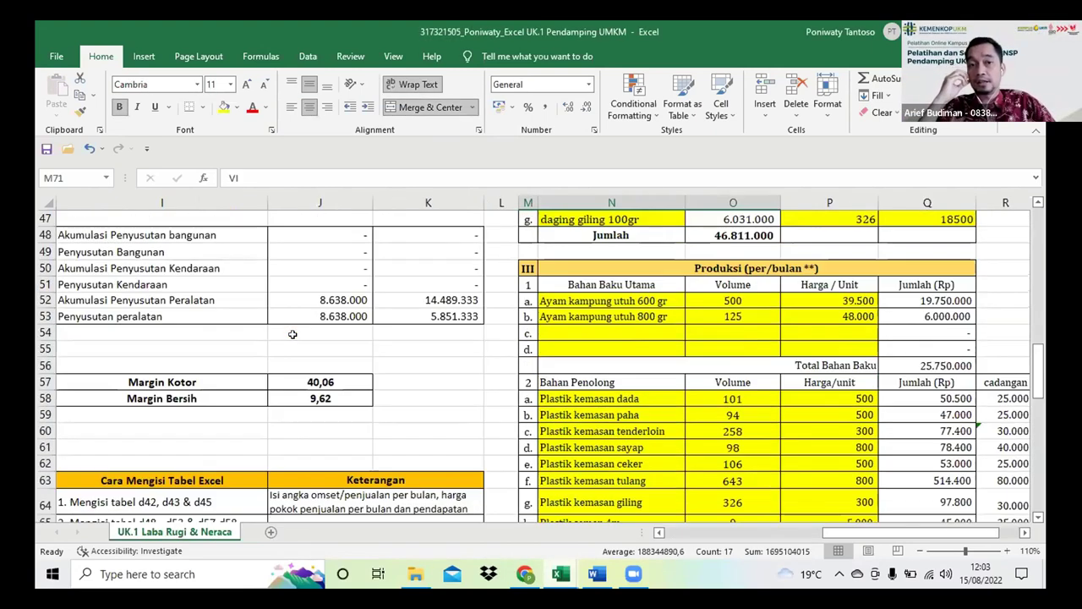
{"action": "scroll", "coordinate": [293, 335], "scroll_direction": "up", "scroll_amount": 9}
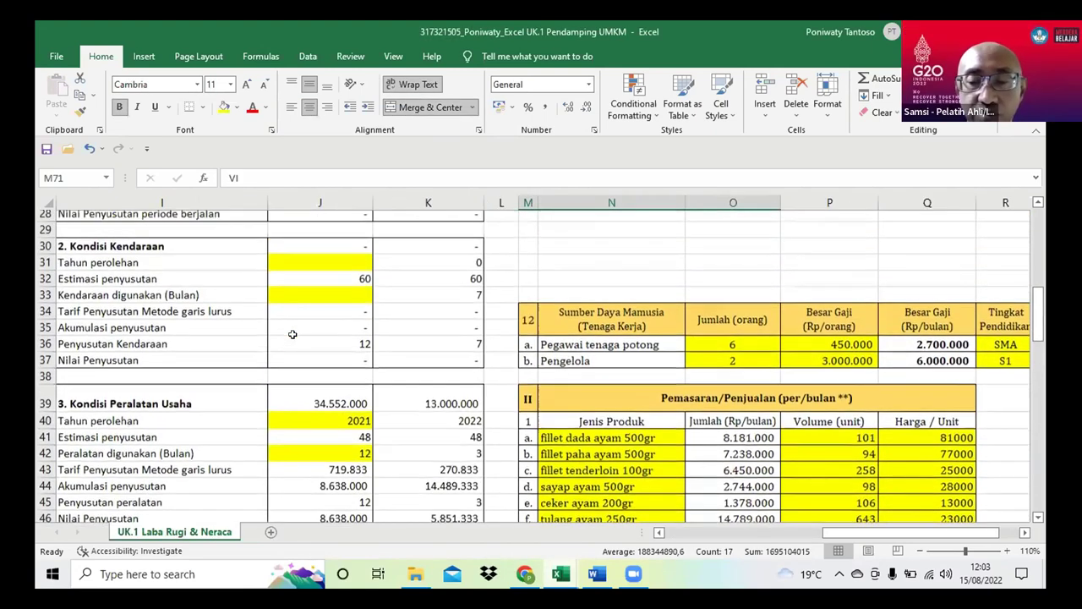
{"action": "scroll", "coordinate": [293, 335], "scroll_direction": "up", "scroll_amount": 5}
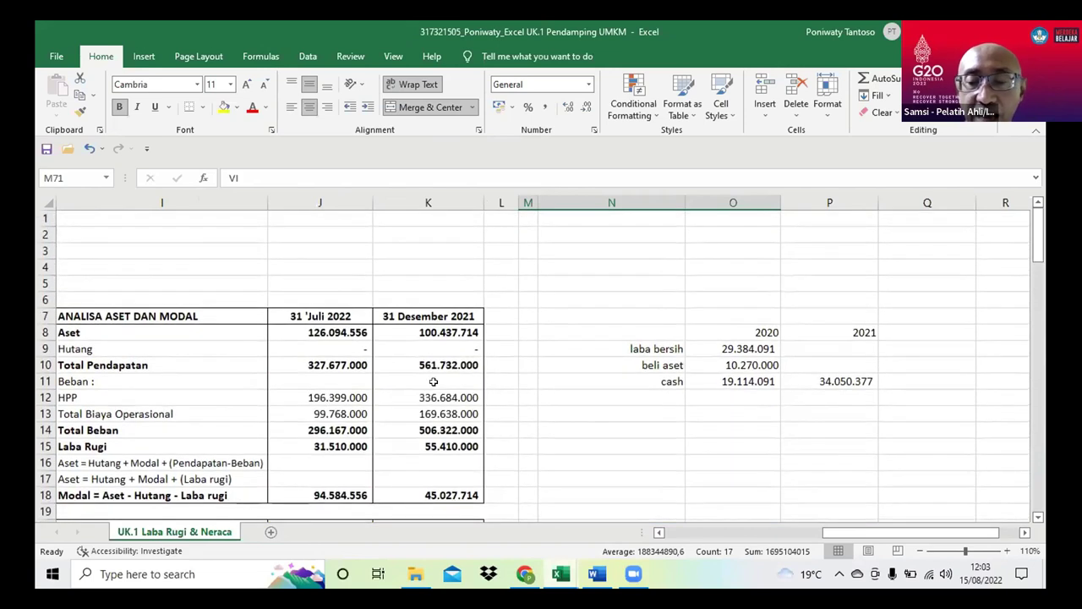
{"action": "scroll", "coordinate": [431, 380], "scroll_direction": "left", "scroll_amount": 4}
Return to the UK.6-8 Pendamping UMKM workbook and compare the investment months in the UK.6 and UK.8 cash flow tables
{"action": "key", "text": "alt+Tab"}
{"action": "scroll", "coordinate": [433, 381], "scroll_direction": "left", "scroll_amount": 3}
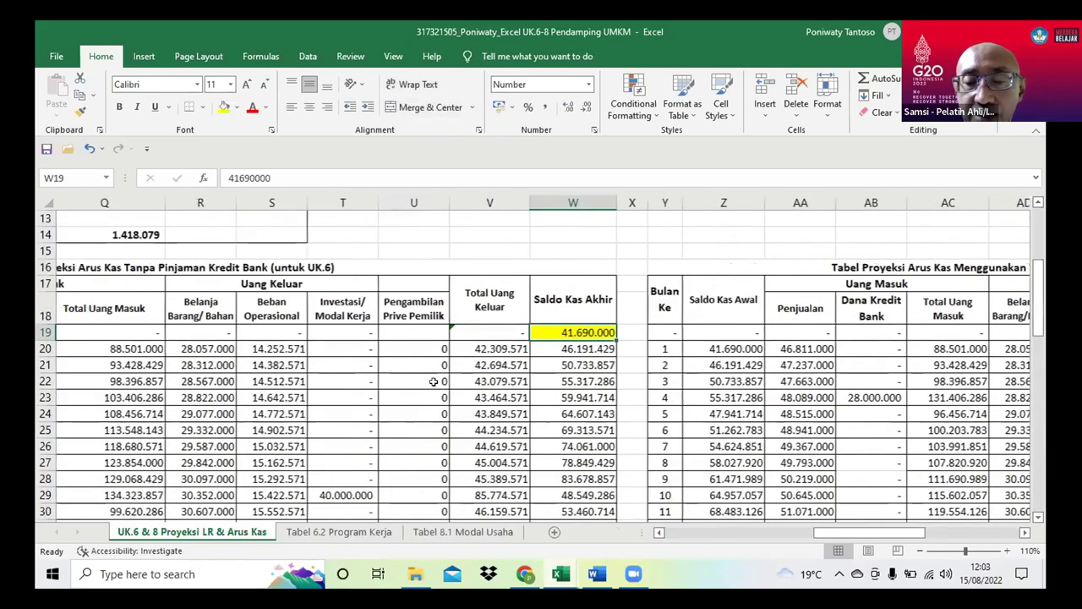
{"action": "scroll", "coordinate": [433, 381], "scroll_direction": "right", "scroll_amount": 3}
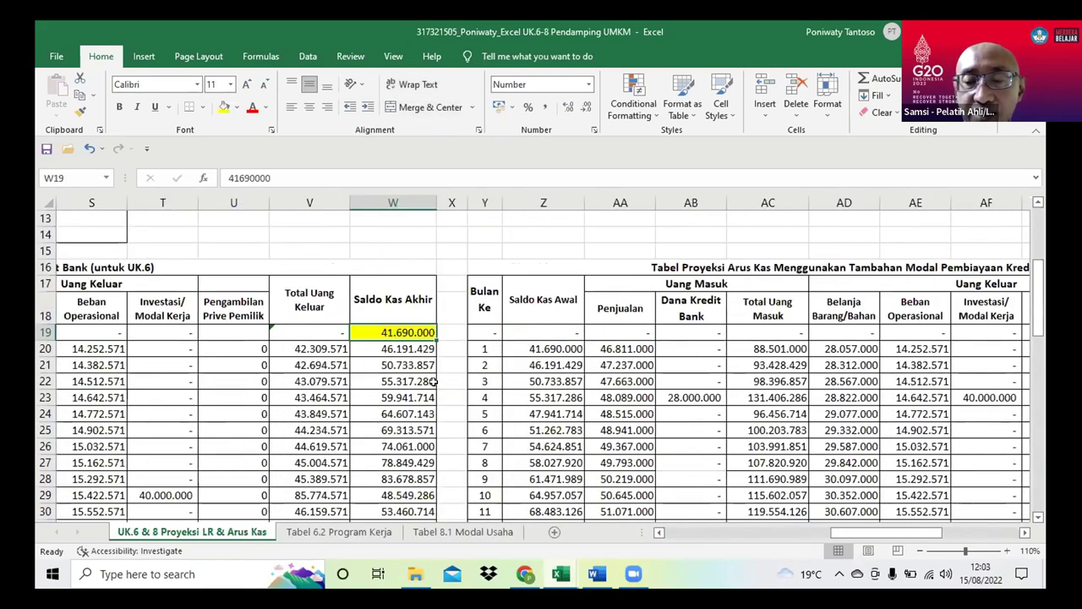
{"action": "scroll", "coordinate": [433, 382], "scroll_direction": "left", "scroll_amount": 3}
{"action": "scroll", "coordinate": [433, 382], "scroll_direction": "right", "scroll_amount": 1}
{"action": "scroll", "coordinate": [433, 381], "scroll_direction": "right", "scroll_amount": 3}
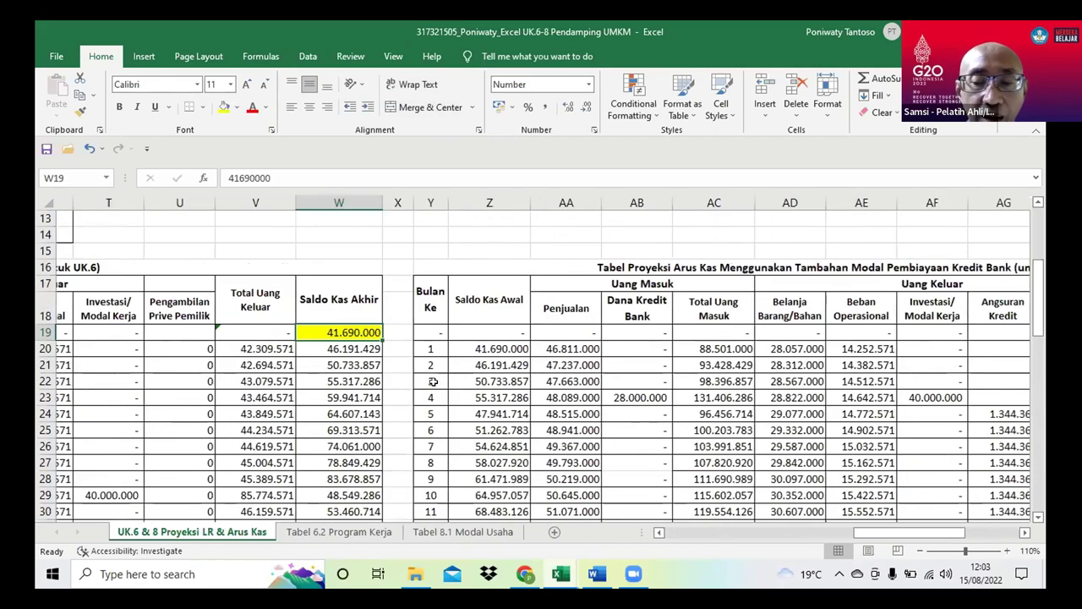
{"action": "scroll", "coordinate": [292, 394], "scroll_direction": "right", "scroll_amount": 2}
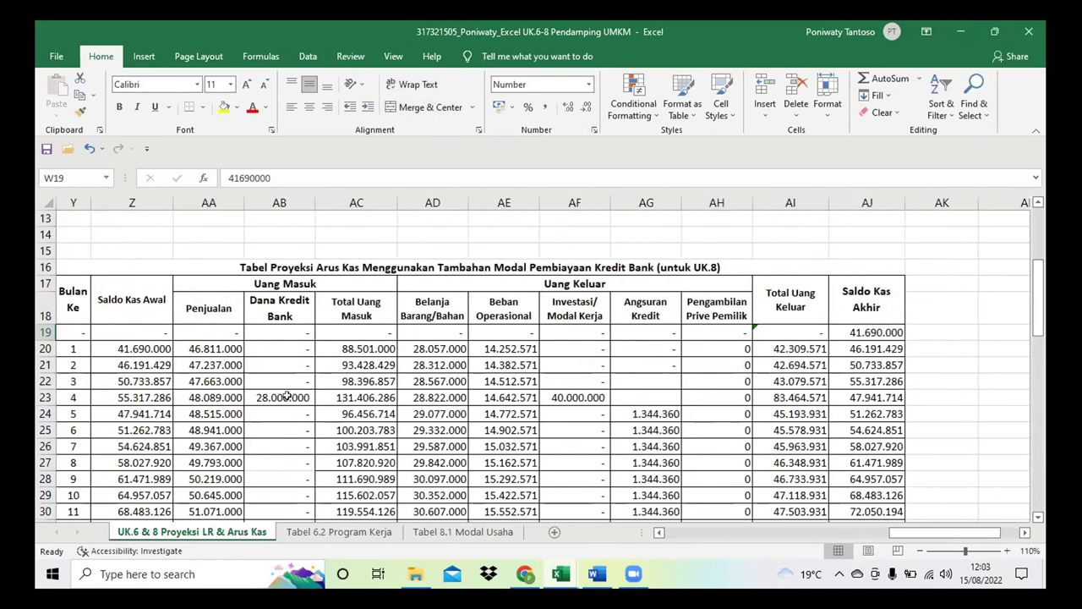
{"action": "scroll", "coordinate": [287, 395], "scroll_direction": "left", "scroll_amount": 5}
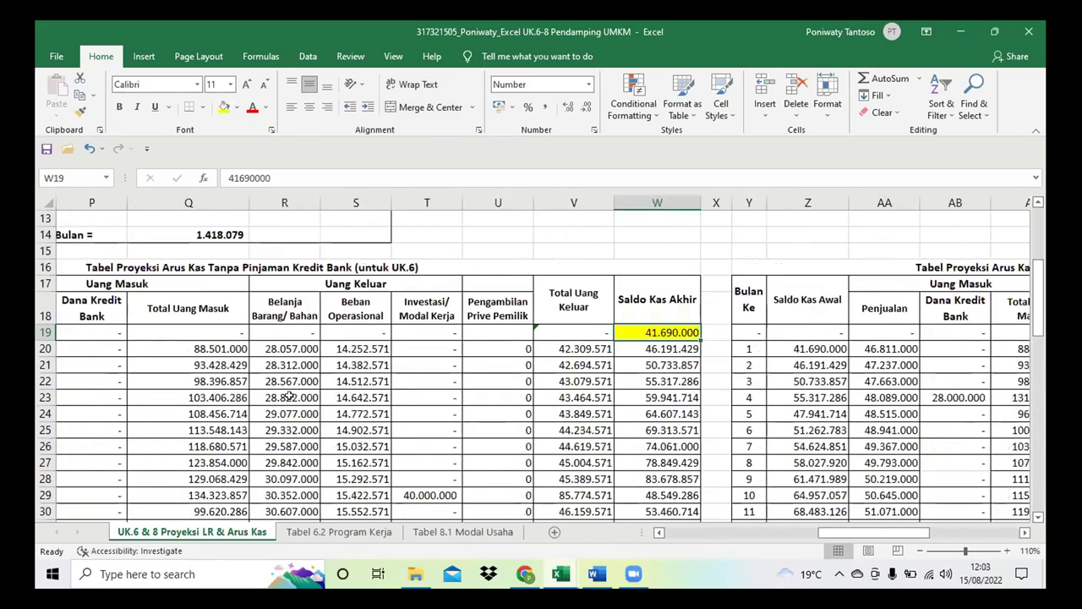
{"action": "scroll", "coordinate": [288, 396], "scroll_direction": "down", "scroll_amount": 2}
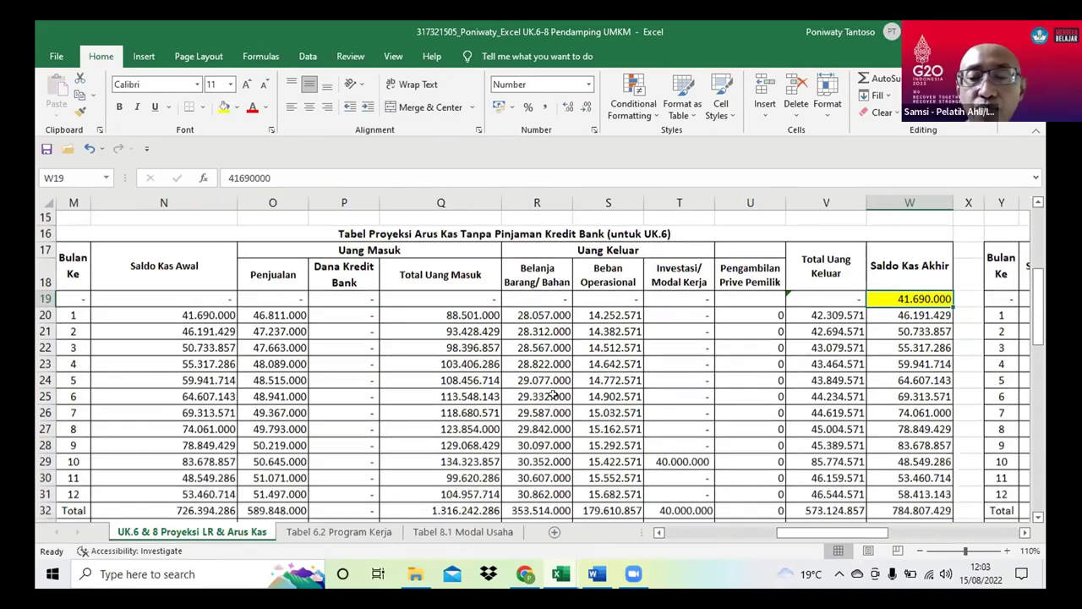
{"action": "scroll", "coordinate": [657, 383], "scroll_direction": "down", "scroll_amount": 1}
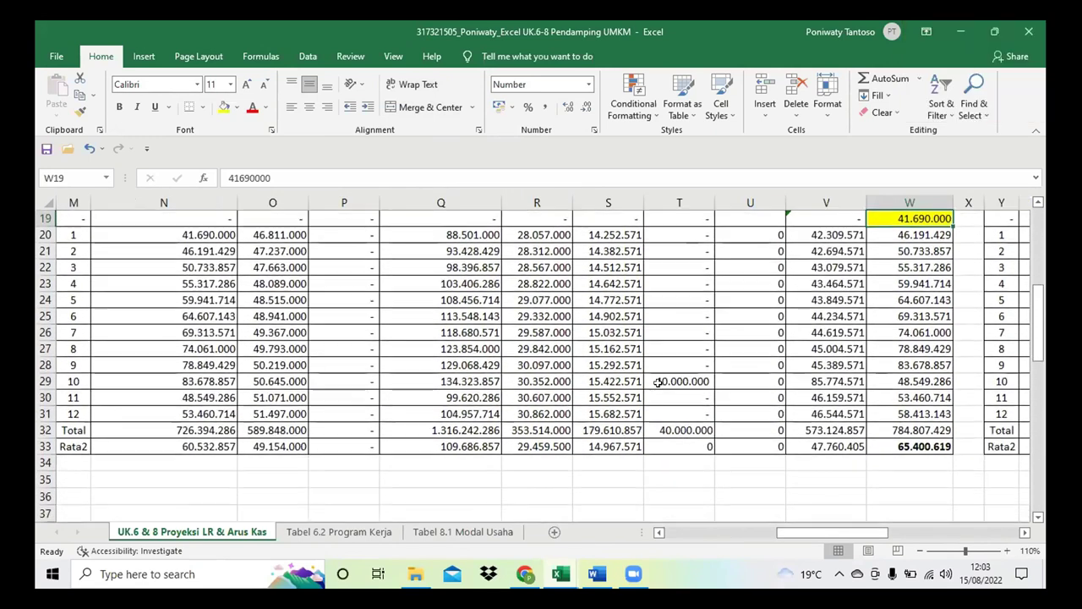
In the UK.6 cash flow table, set the month 10 Investasi/Modal Kerja to 0 and enter =O3 for month 4
{"action": "left_click", "coordinate": [658, 381]}
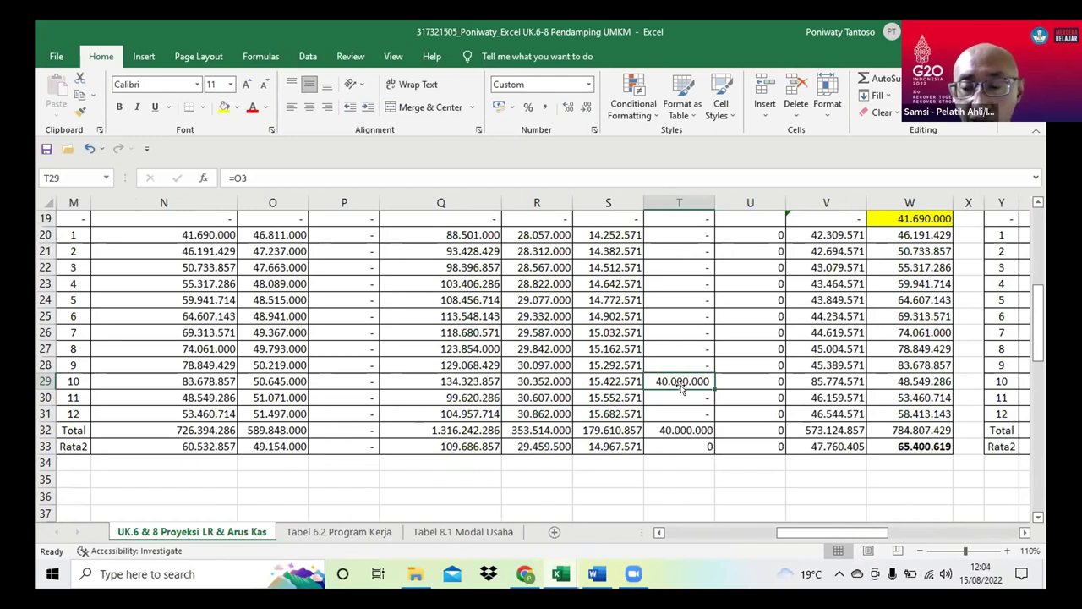
{"action": "scroll", "coordinate": [681, 388], "scroll_direction": "up", "scroll_amount": 1}
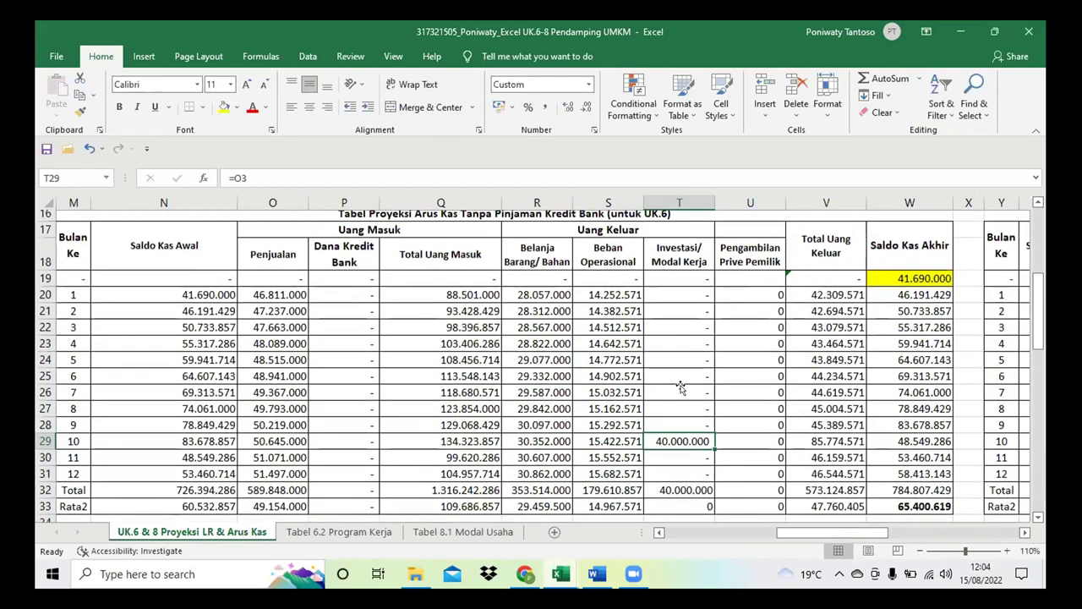
{"action": "left_click_drag", "start_coordinate": [677, 439], "coordinate": [679, 349]}
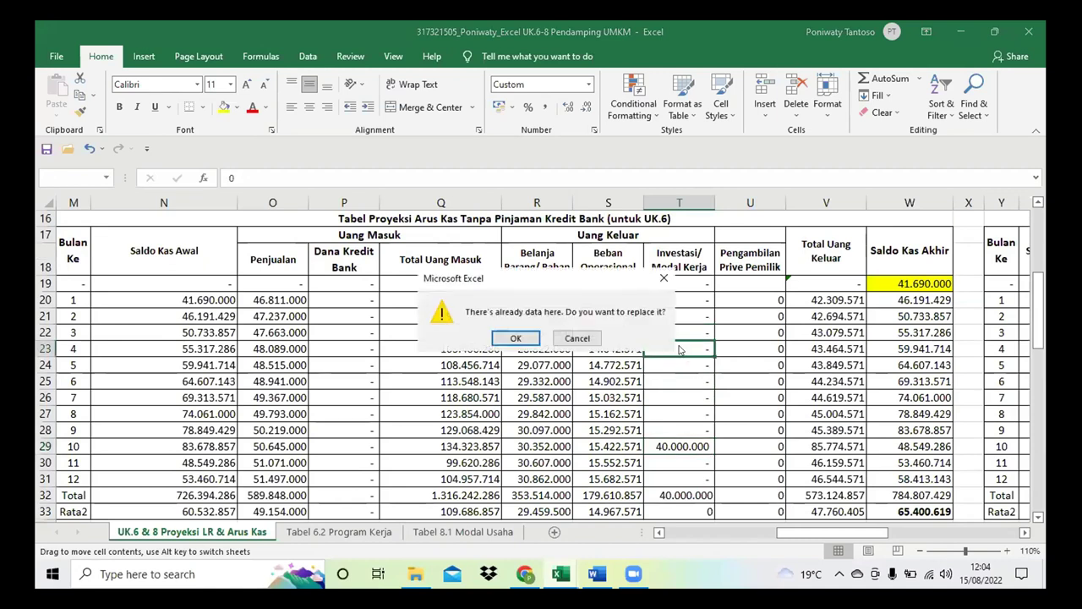
{"action": "left_click", "coordinate": [578, 338]}
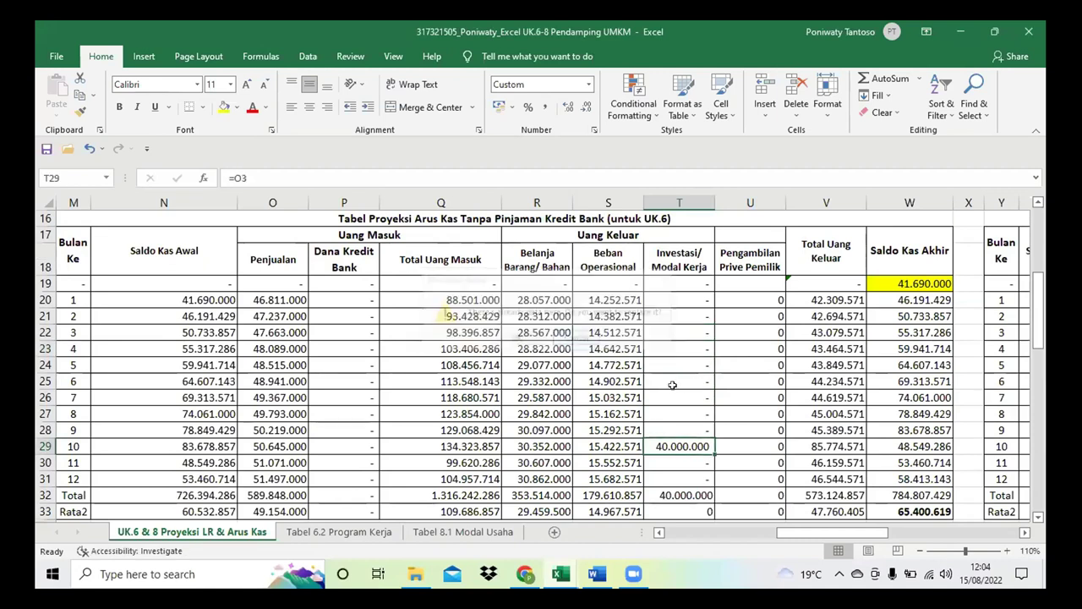
{"action": "type", "text": "0"}
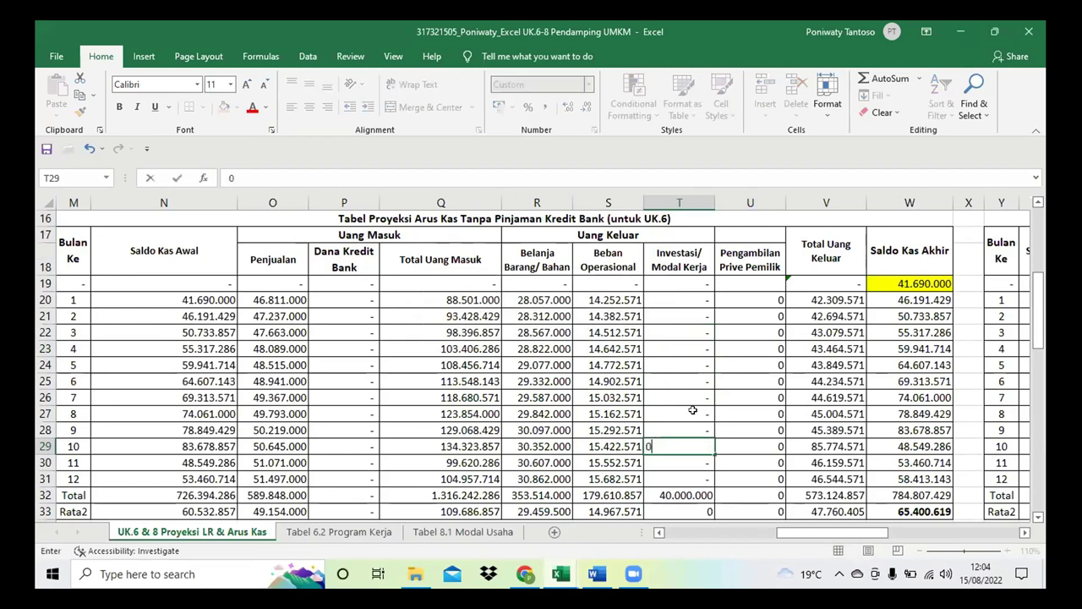
{"action": "left_click", "coordinate": [678, 346]}
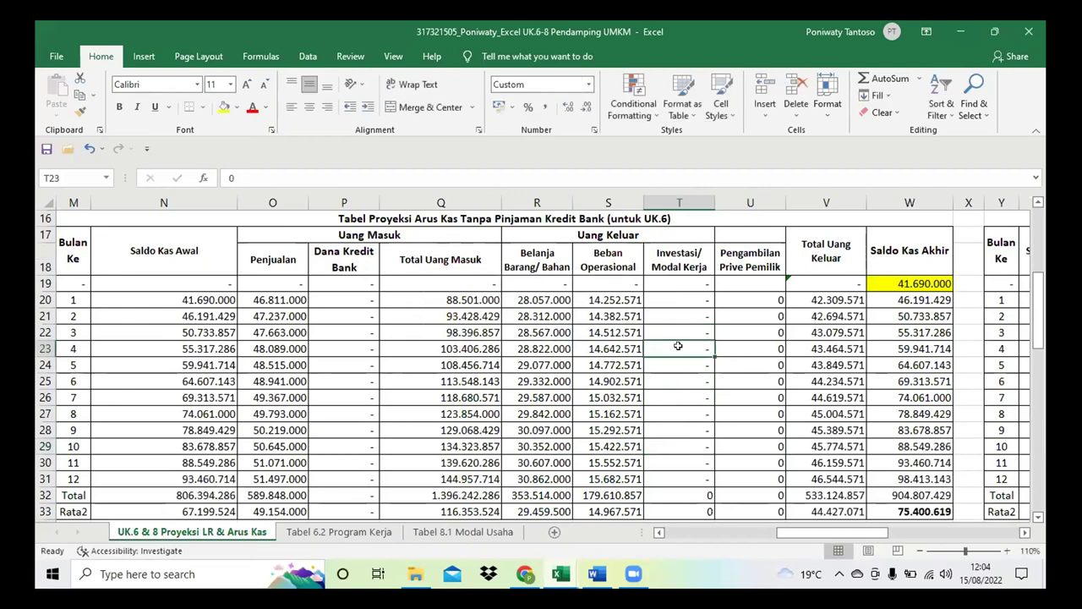
{"action": "type", "text": "=O3"}
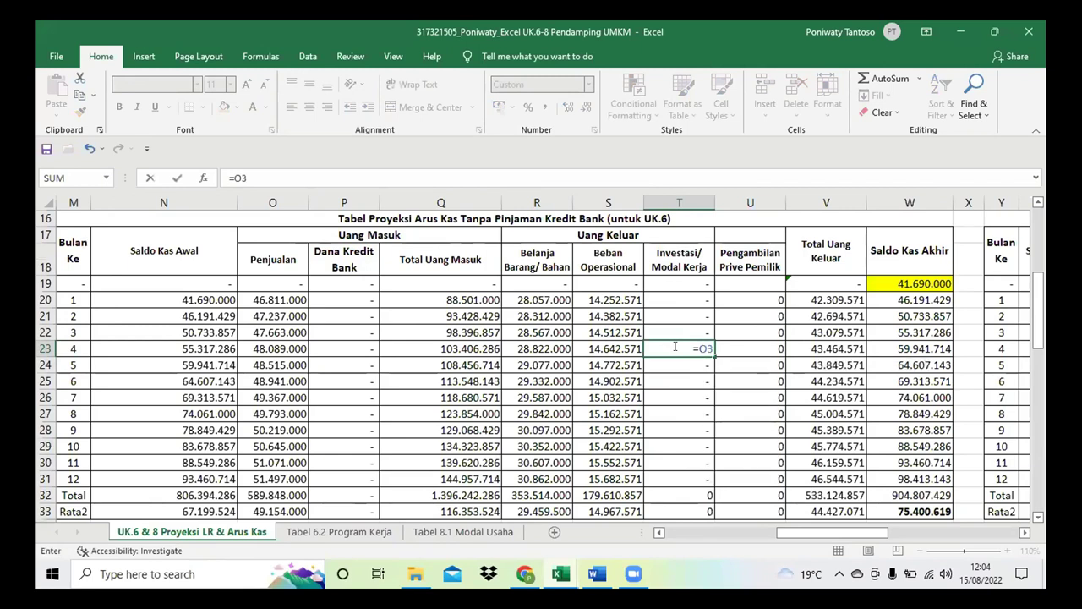
{"action": "key", "text": "Return"}
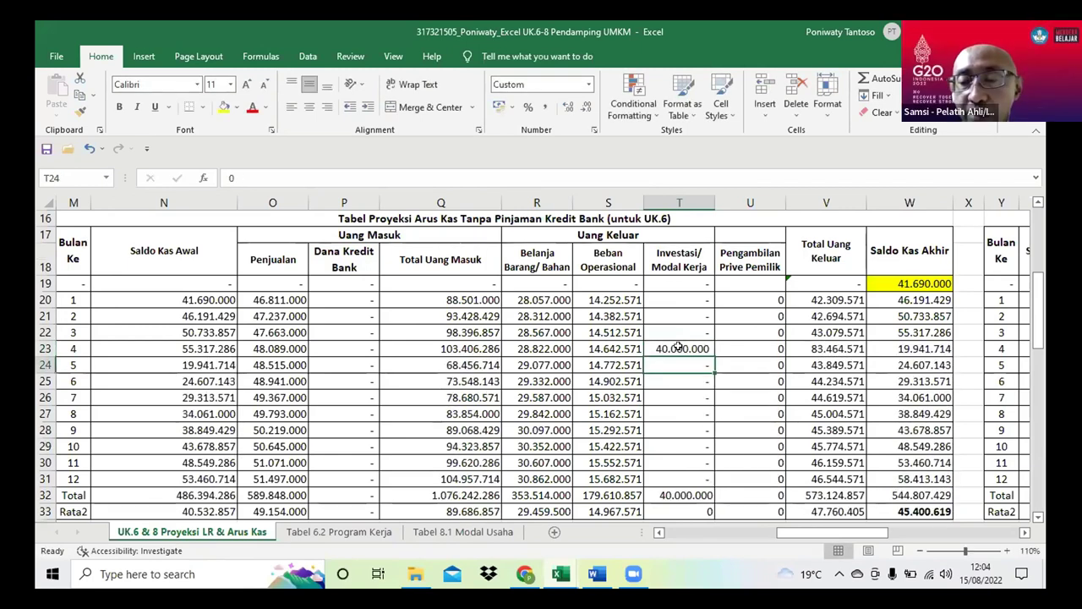
{"action": "left_click", "coordinate": [678, 347]}
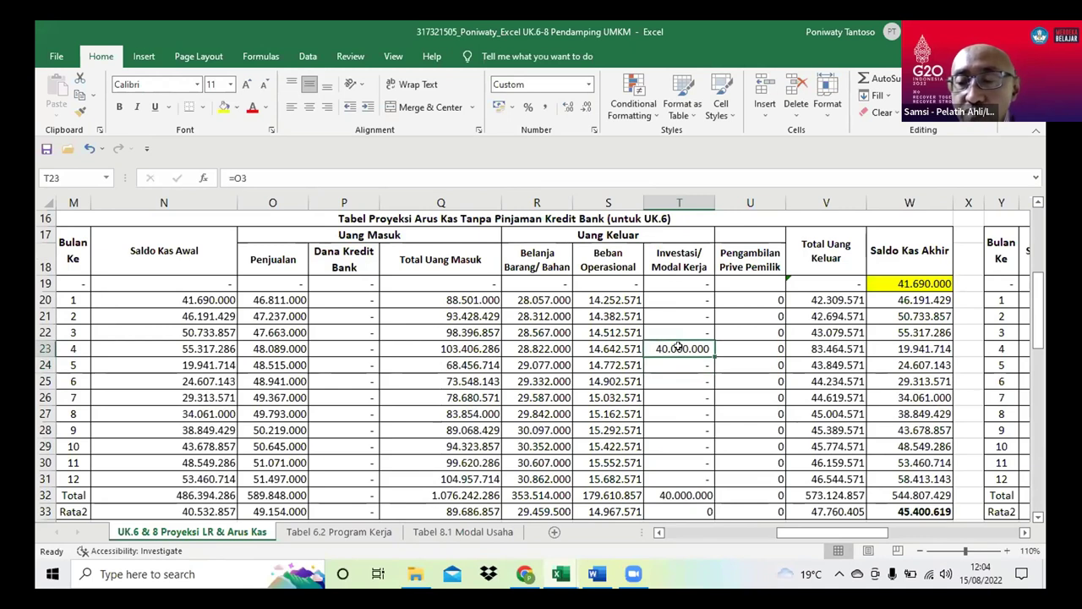
{"action": "key", "text": "ctrl+b"}
{"action": "left_click", "coordinate": [674, 406]}
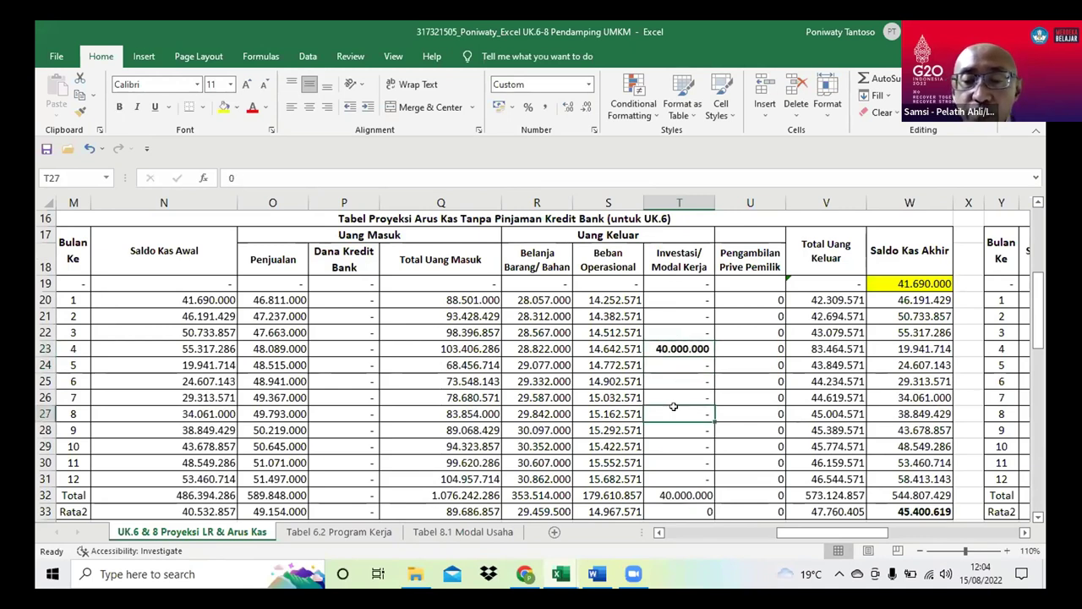
{"action": "key", "text": "ctrl+z"}
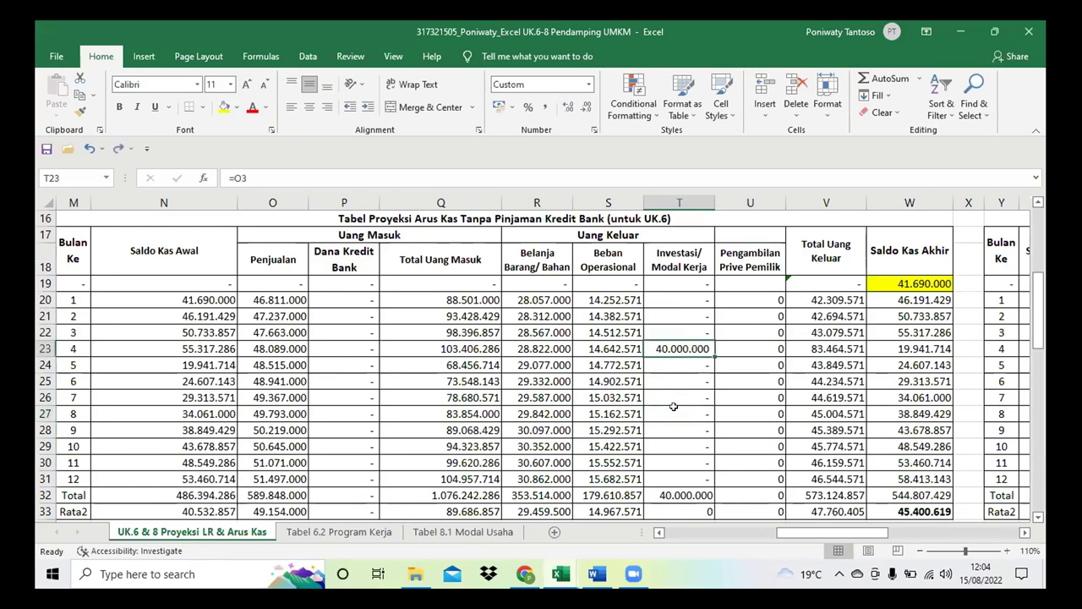
Check the month 4 Total Uang Keluar and Saldo Kas Akhir cells in the UK.6 cash flow table
{"action": "left_click", "coordinate": [846, 351]}
{"action": "left_click", "coordinate": [933, 347]}
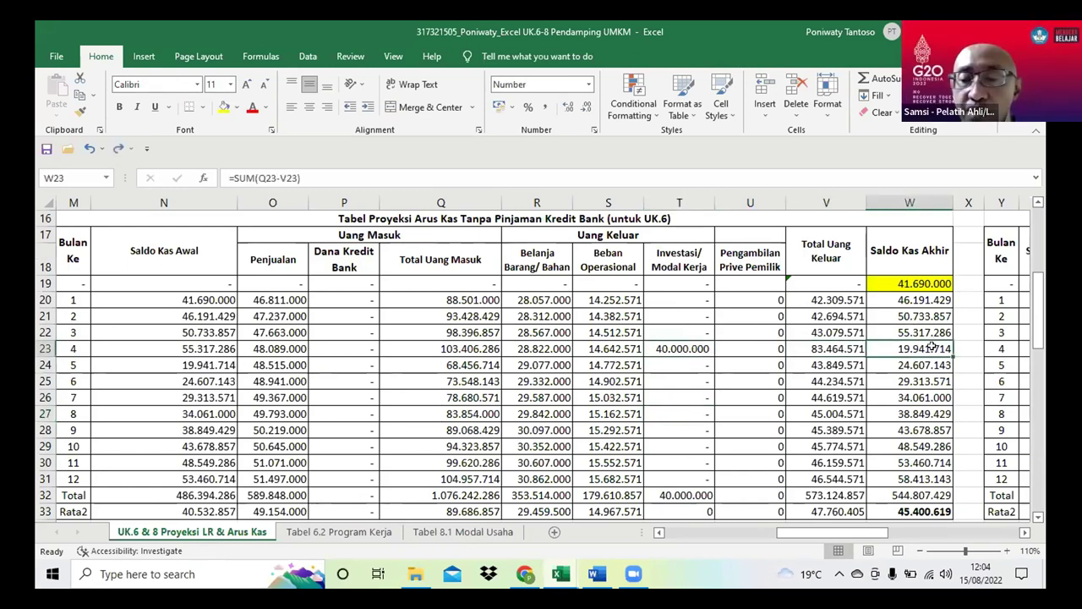
In the UK.6 cash flow table, bold the month 4 Saldo Kas Akhir and the month 5 Total Uang Keluar
{"action": "key", "text": "ctrl+b"}
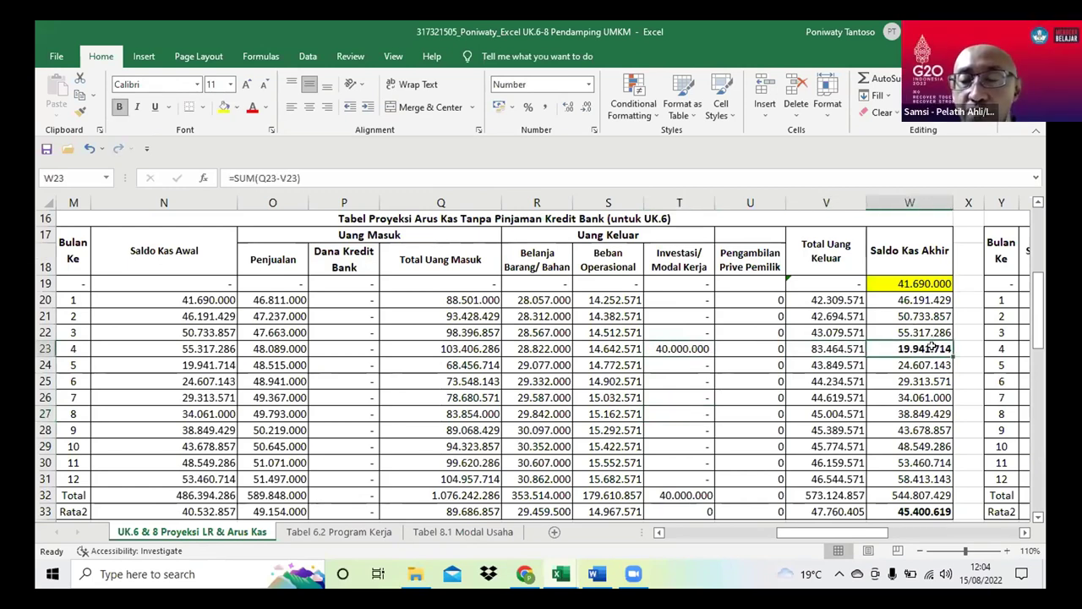
{"action": "left_click", "coordinate": [829, 361]}
{"action": "key", "text": "ctrl+b"}
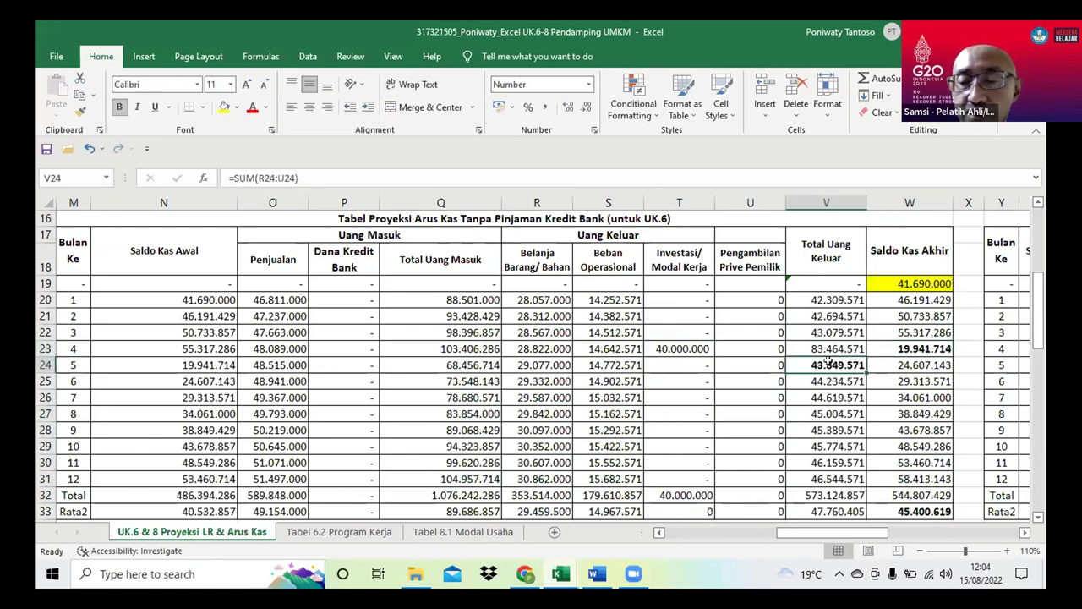
{"action": "left_click", "coordinate": [692, 381]}
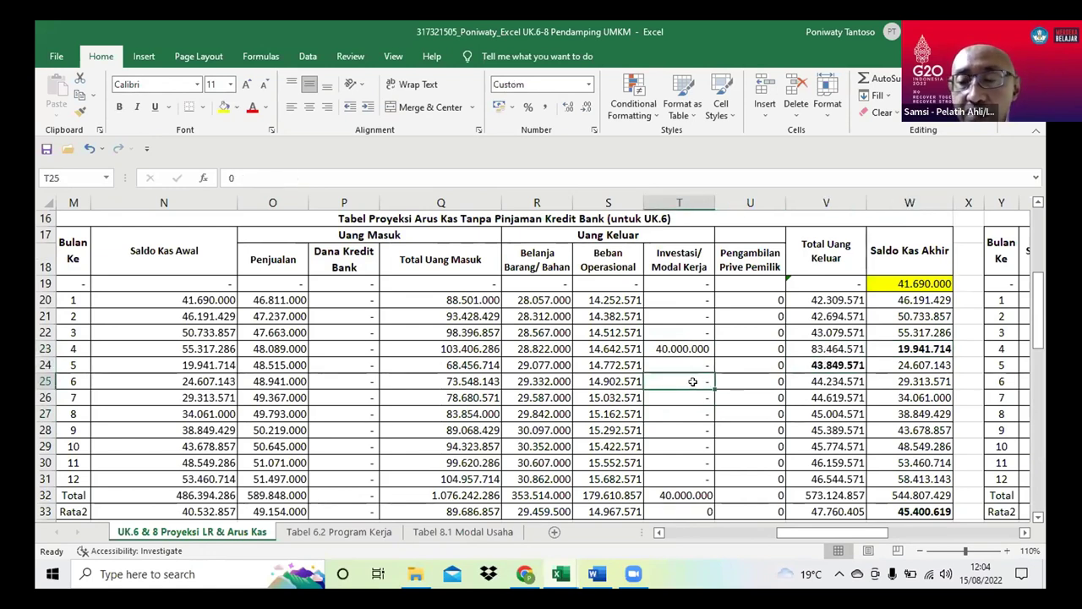
In the UK.8 cash flow table, bold the month 4 Saldo Kas Akhir and the month 5 Total Uang Keluar
{"action": "scroll", "coordinate": [692, 382], "scroll_direction": "right", "scroll_amount": 8}
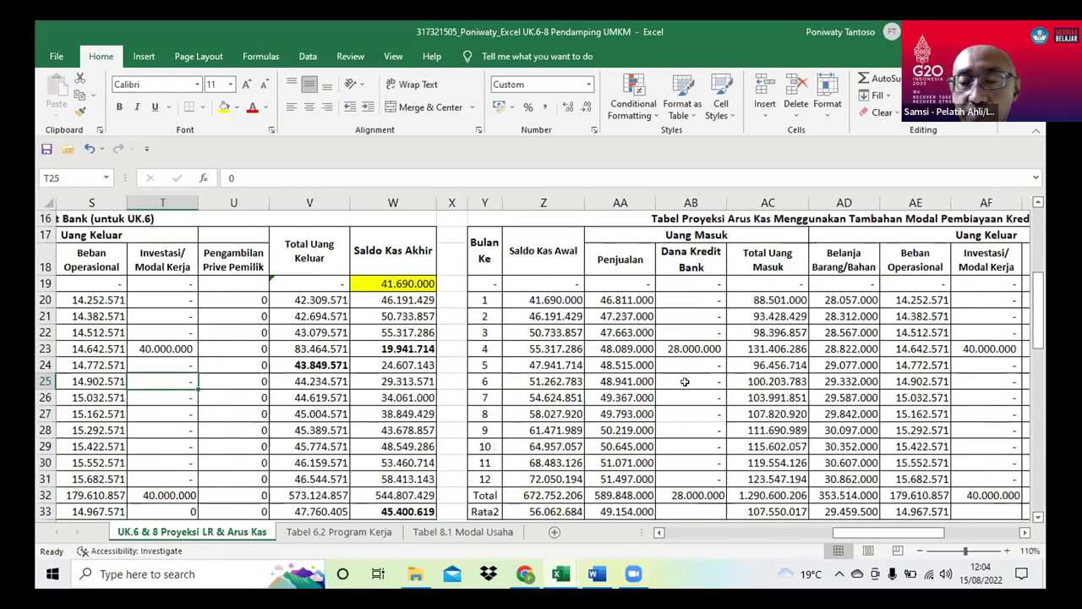
{"action": "scroll", "coordinate": [685, 381], "scroll_direction": "right", "scroll_amount": 2}
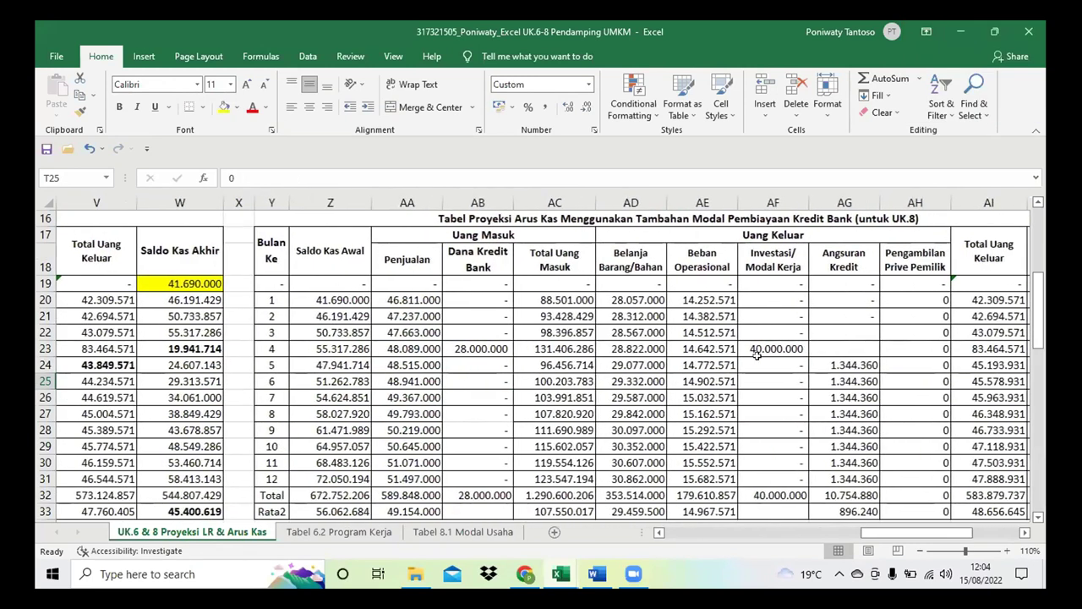
{"action": "scroll", "coordinate": [835, 343], "scroll_direction": "right", "scroll_amount": 3}
{"action": "scroll", "coordinate": [845, 346], "scroll_direction": "right", "scroll_amount": 1}
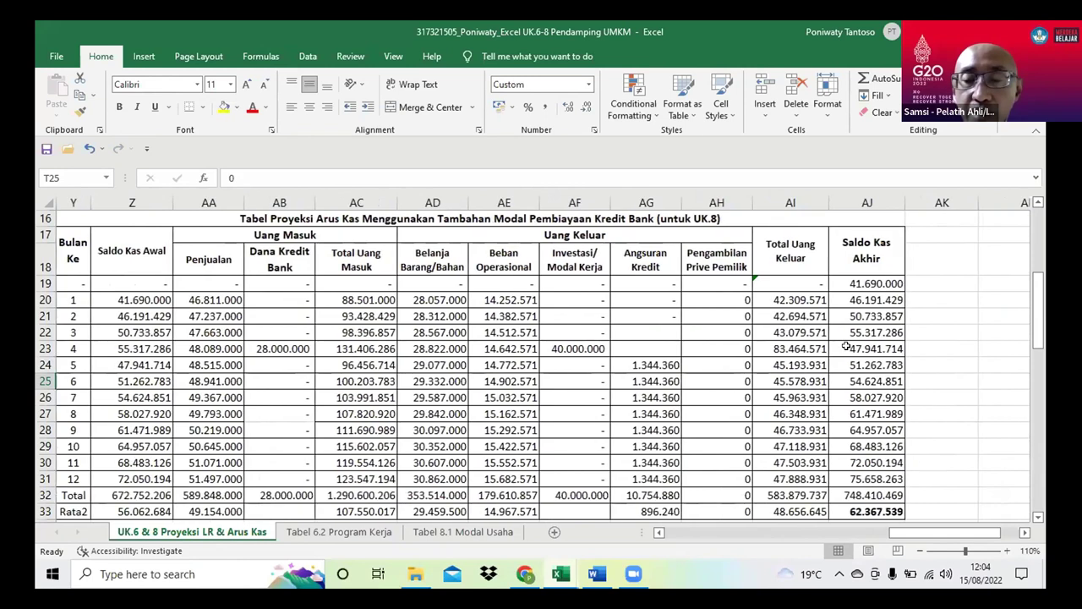
{"action": "left_click", "coordinate": [801, 360]}
{"action": "key", "text": "ctrl+b"}
{"action": "left_click", "coordinate": [677, 357]}
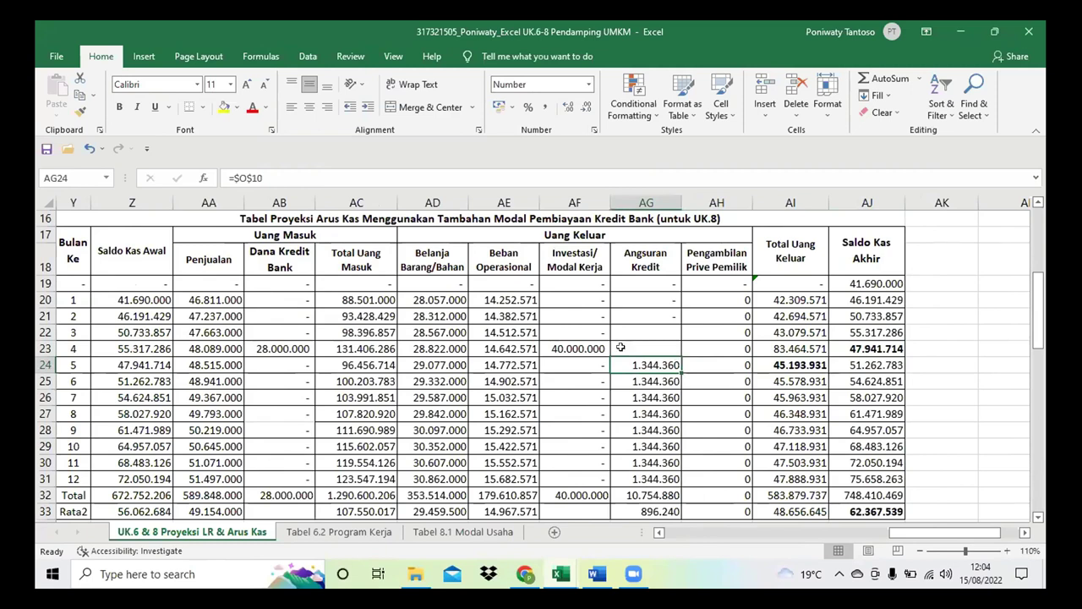
{"action": "scroll", "coordinate": [469, 347], "scroll_direction": "left", "scroll_amount": 3}
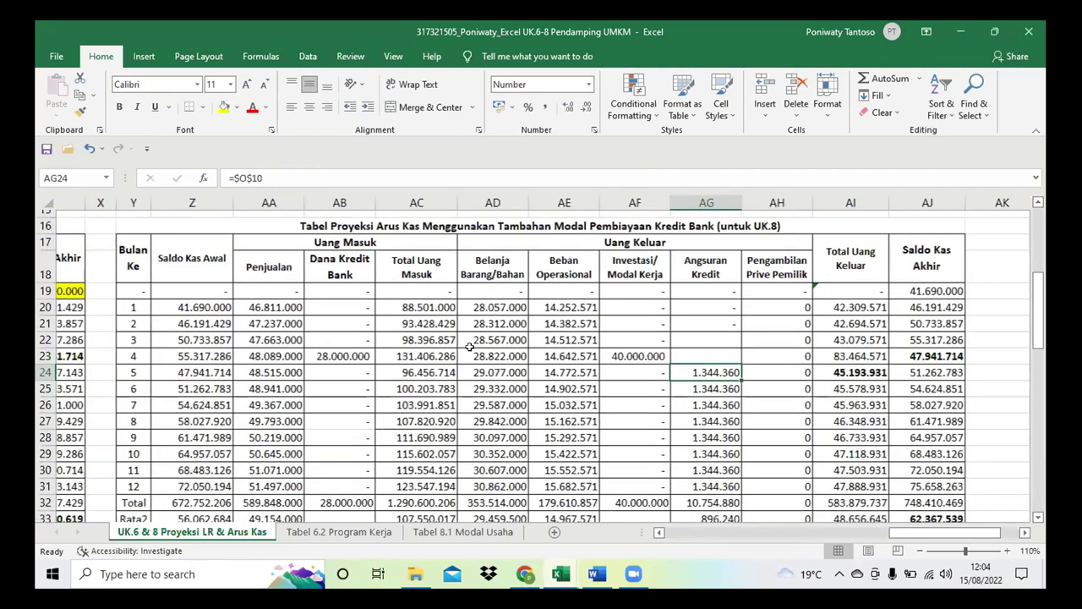
{"action": "scroll", "coordinate": [469, 347], "scroll_direction": "left", "scroll_amount": 6}
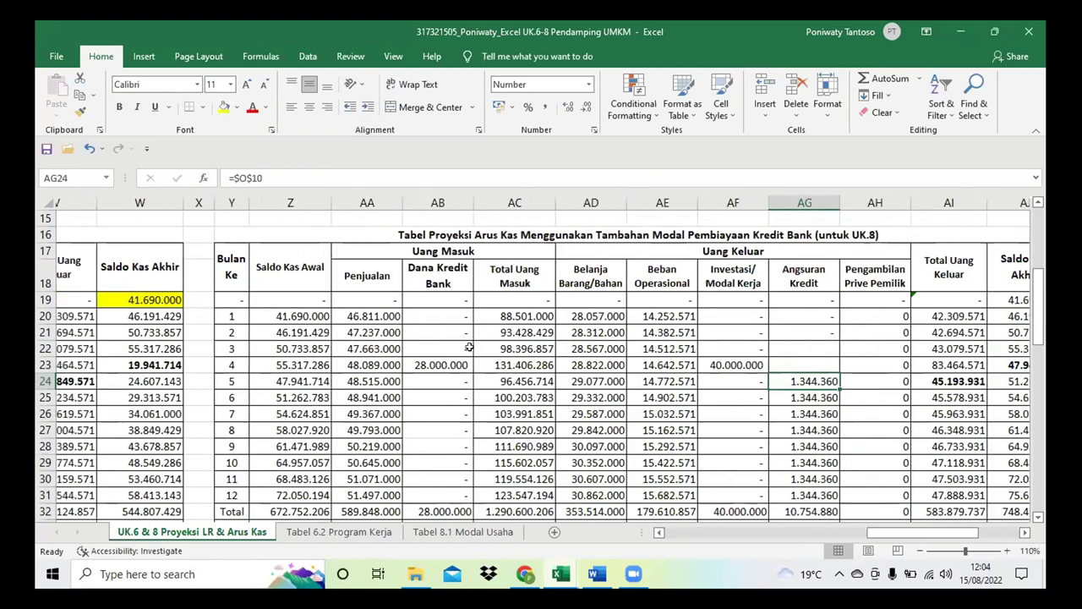
{"action": "scroll", "coordinate": [448, 405], "scroll_direction": "down", "scroll_amount": 1}
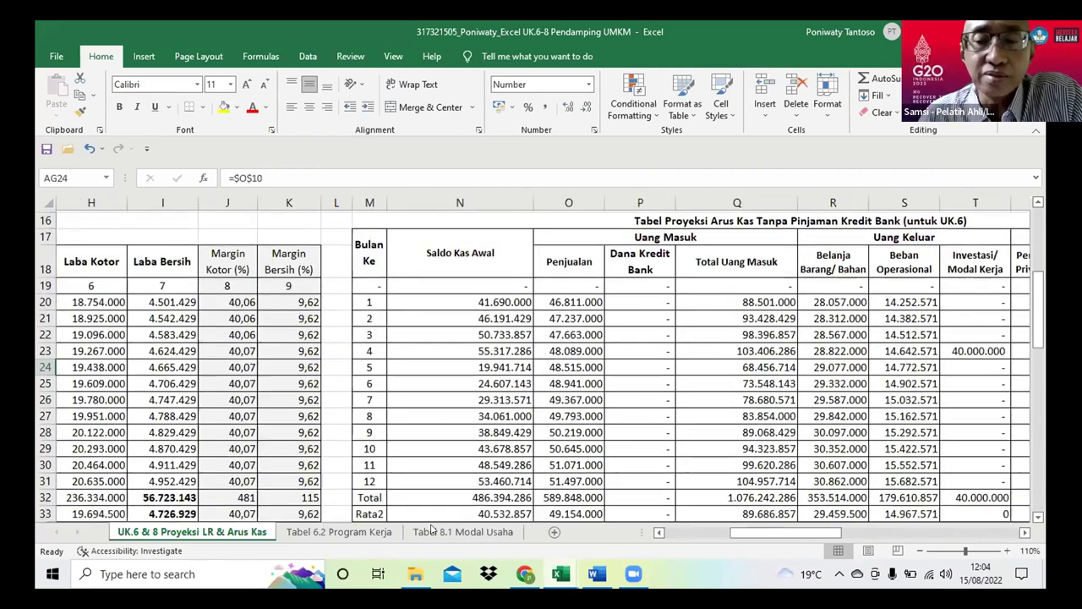
{"action": "scroll", "coordinate": [448, 405], "scroll_direction": "left", "scroll_amount": 1}
{"action": "scroll", "coordinate": [448, 405], "scroll_direction": "left", "scroll_amount": 8}
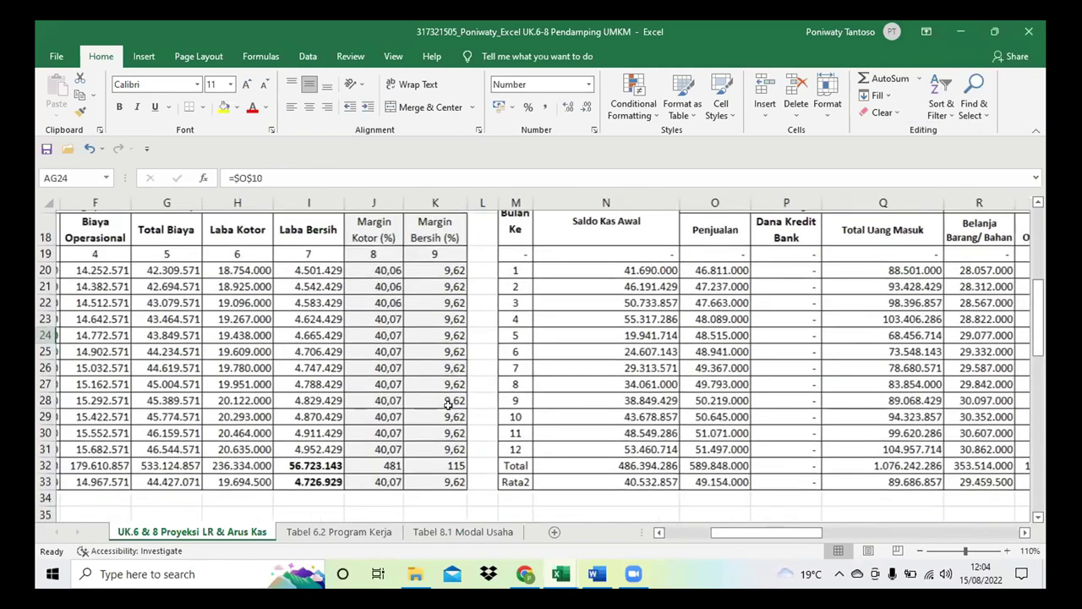
Switch to the Excel UK.1 Pendamping UMKM workbook and examine the balance sheet's assets, liabilities and equity at 100% zoom
{"action": "key", "text": "alt+Tab"}
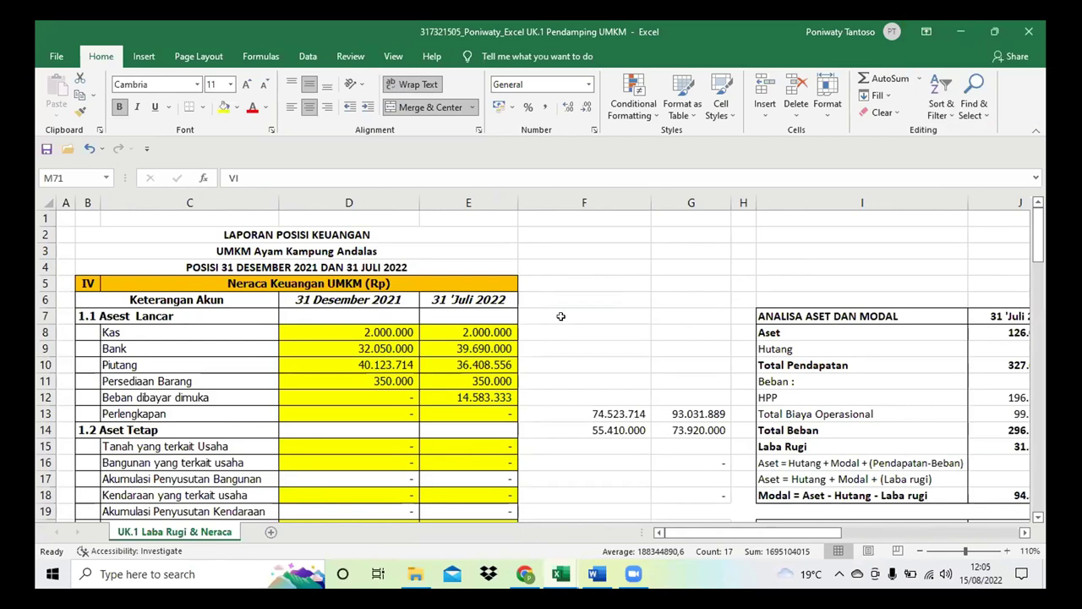
{"action": "scroll", "coordinate": [561, 316], "scroll_direction": "down", "scroll_amount": 3}
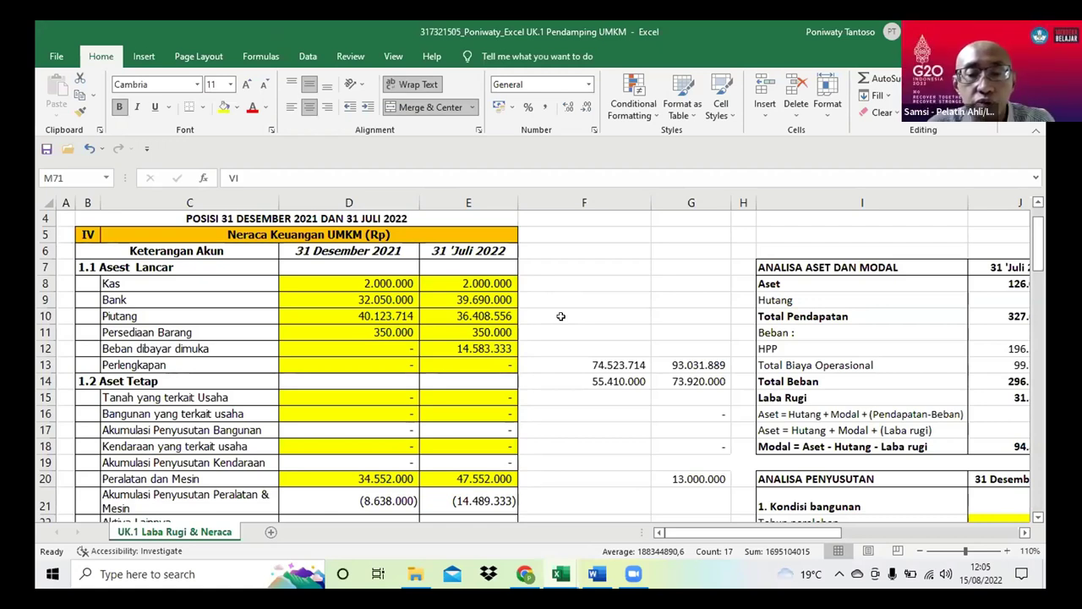
{"action": "left_click", "coordinate": [592, 362]}
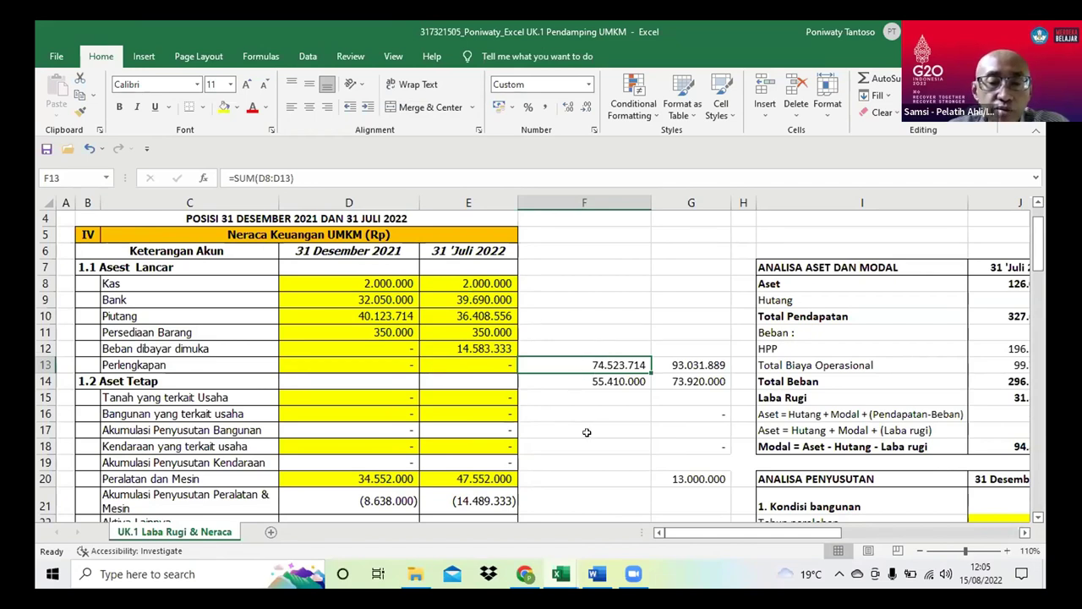
{"action": "scroll", "coordinate": [587, 432], "scroll_direction": "down", "scroll_amount": 1}
{"action": "scroll", "coordinate": [587, 432], "scroll_direction": "down", "scroll_amount": 1}
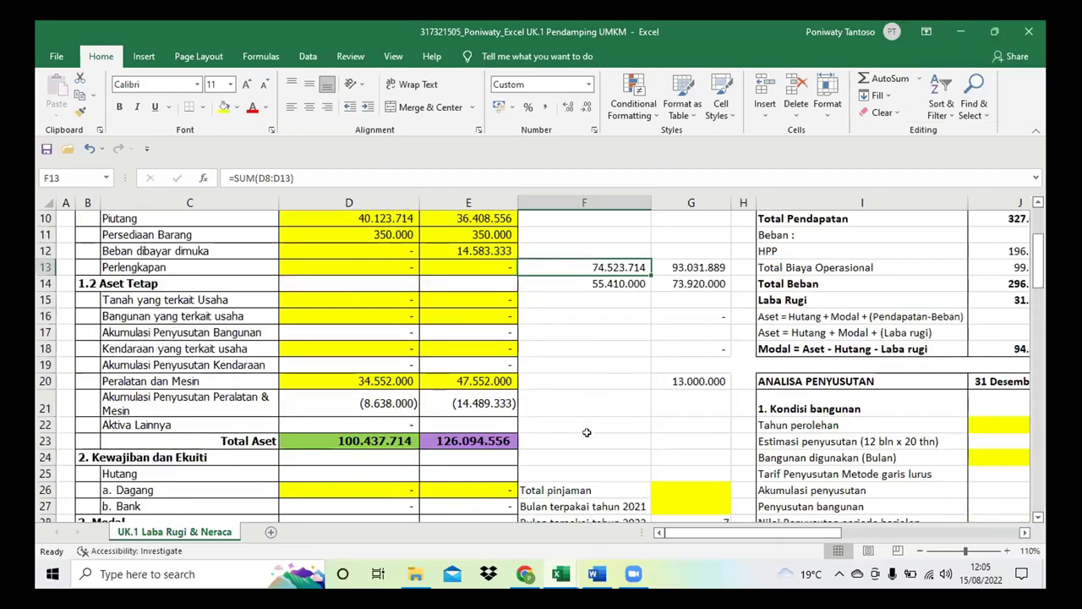
{"action": "scroll", "coordinate": [587, 432], "scroll_direction": "up", "scroll_amount": 2}
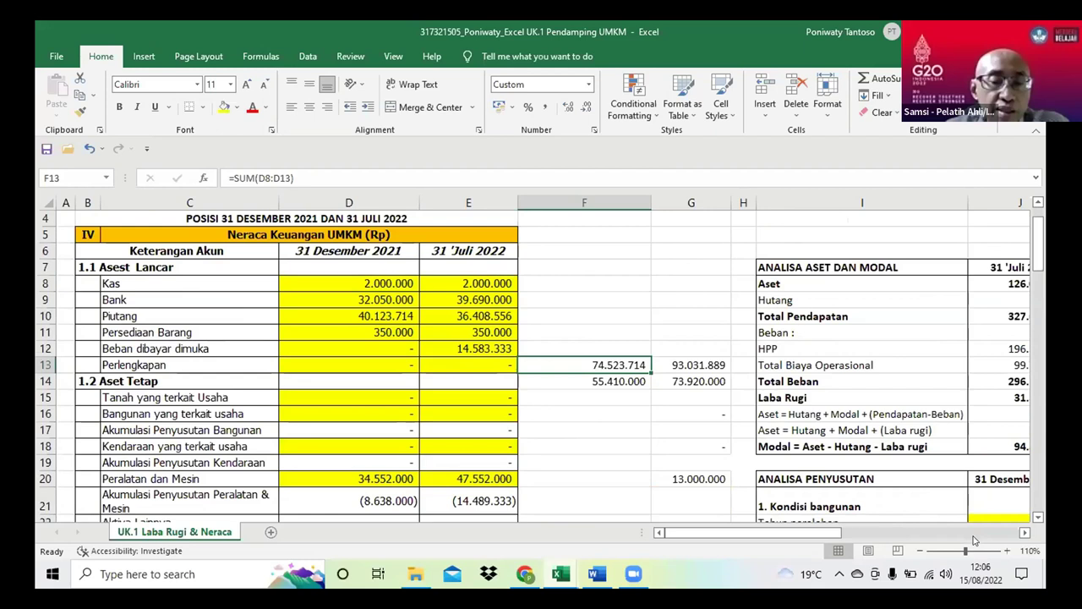
{"action": "left_click", "coordinate": [919, 551]}
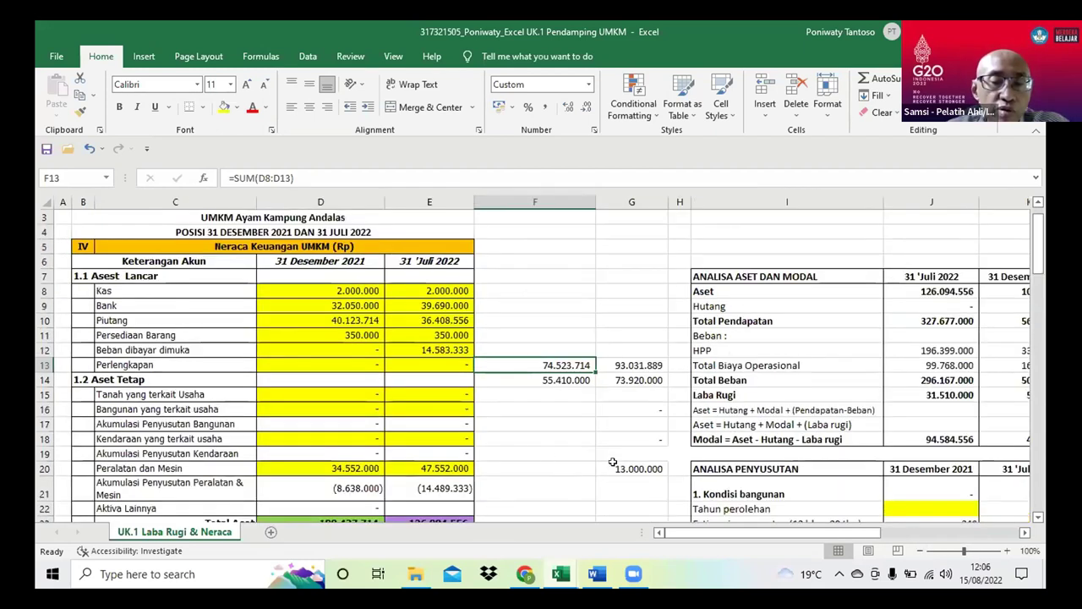
{"action": "scroll", "coordinate": [612, 462], "scroll_direction": "down", "scroll_amount": 1}
{"action": "scroll", "coordinate": [613, 462], "scroll_direction": "down", "scroll_amount": 3}
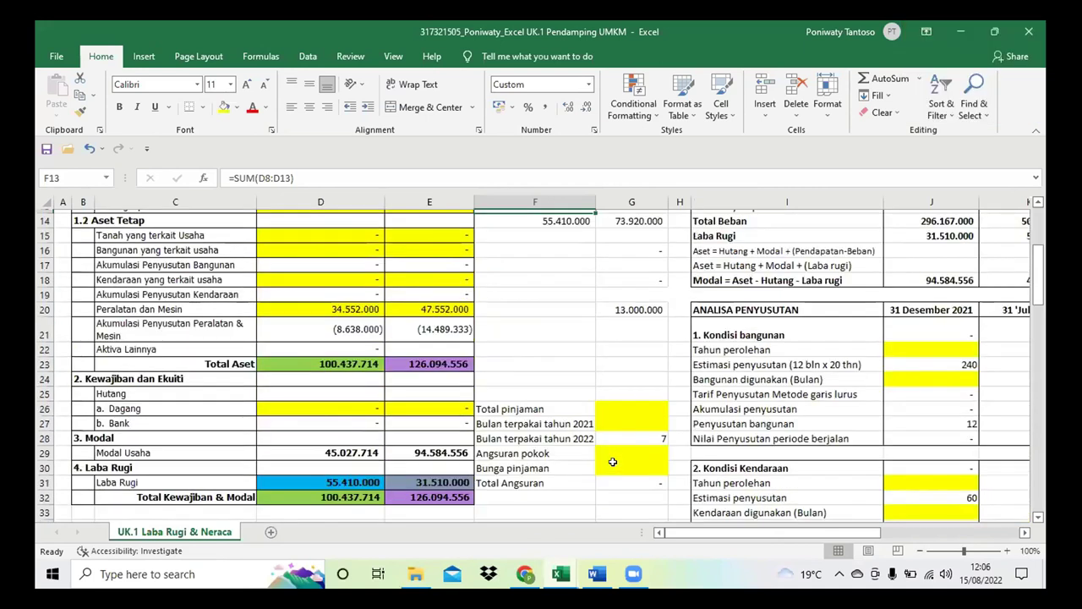
Examine the equipment depreciation analysis and the operating costs and net profit in the UK.1 profit and loss report
{"action": "scroll", "coordinate": [612, 462], "scroll_direction": "down", "scroll_amount": 1}
{"action": "scroll", "coordinate": [612, 462], "scroll_direction": "right", "scroll_amount": 3}
{"action": "scroll", "coordinate": [804, 302], "scroll_direction": "down", "scroll_amount": 5}
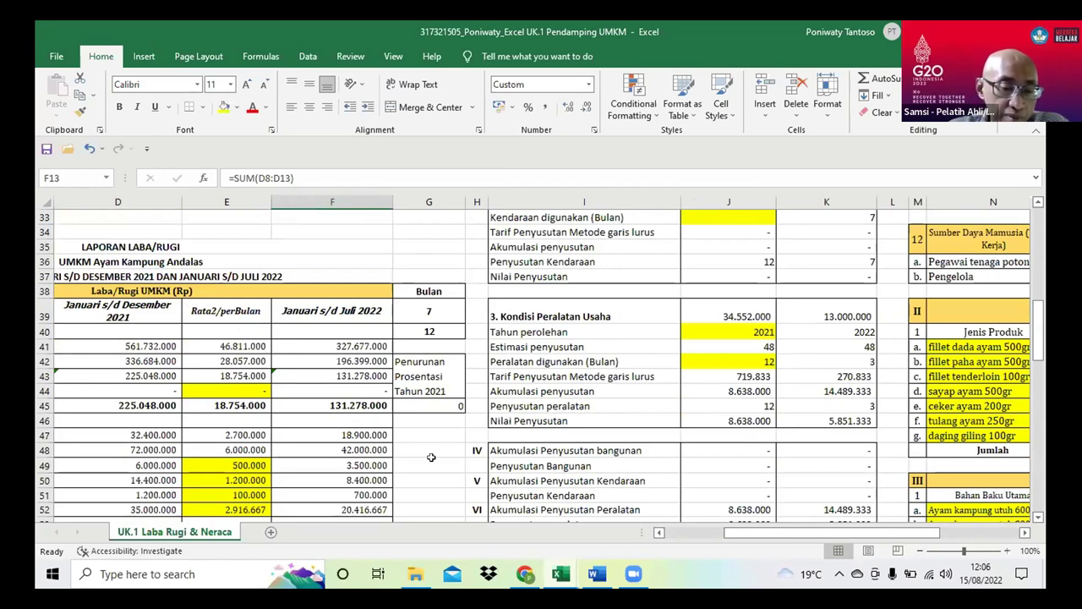
{"action": "scroll", "coordinate": [431, 458], "scroll_direction": "down", "scroll_amount": 4}
{"action": "scroll", "coordinate": [432, 458], "scroll_direction": "left", "scroll_amount": 3}
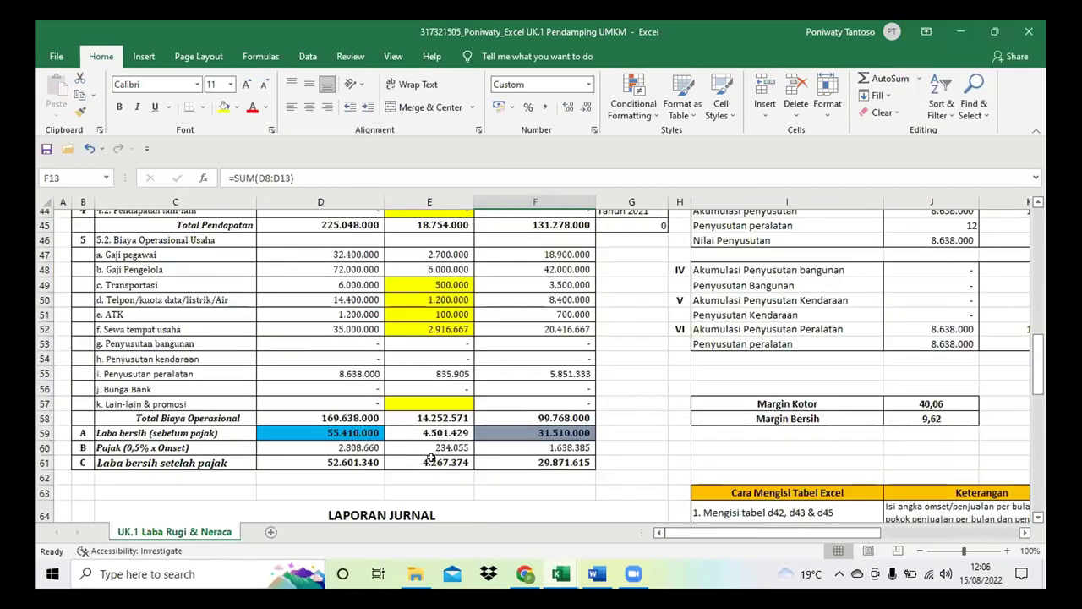
{"action": "scroll", "coordinate": [427, 456], "scroll_direction": "down", "scroll_amount": 1}
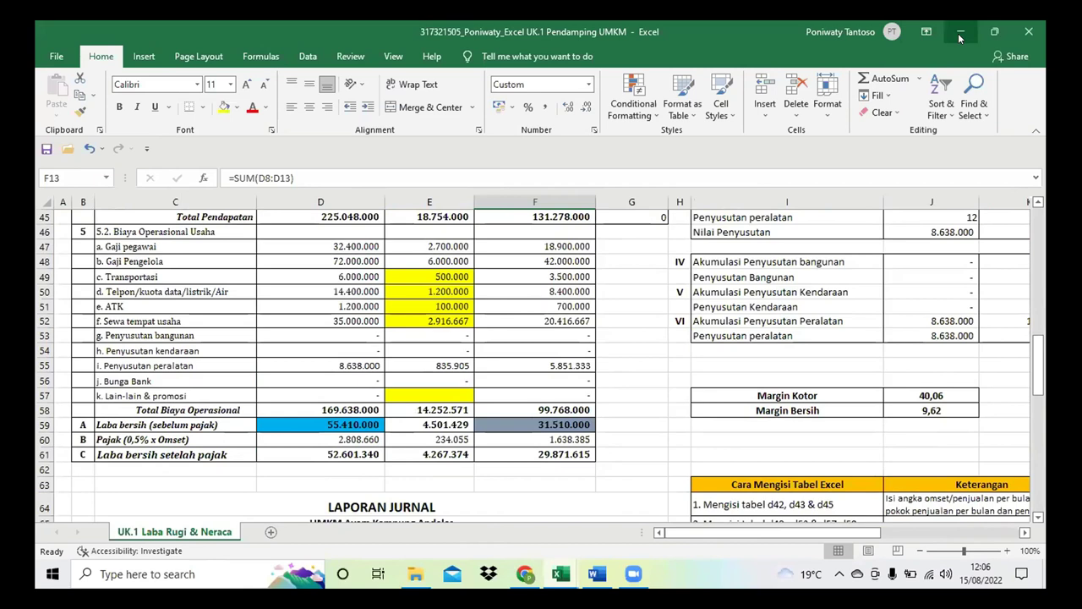
Minimize the UK.1 workbook and open the Revisi Excel UK.3 Pendamping UMKM workbook from the Tugas folder
{"action": "left_click", "coordinate": [958, 33]}
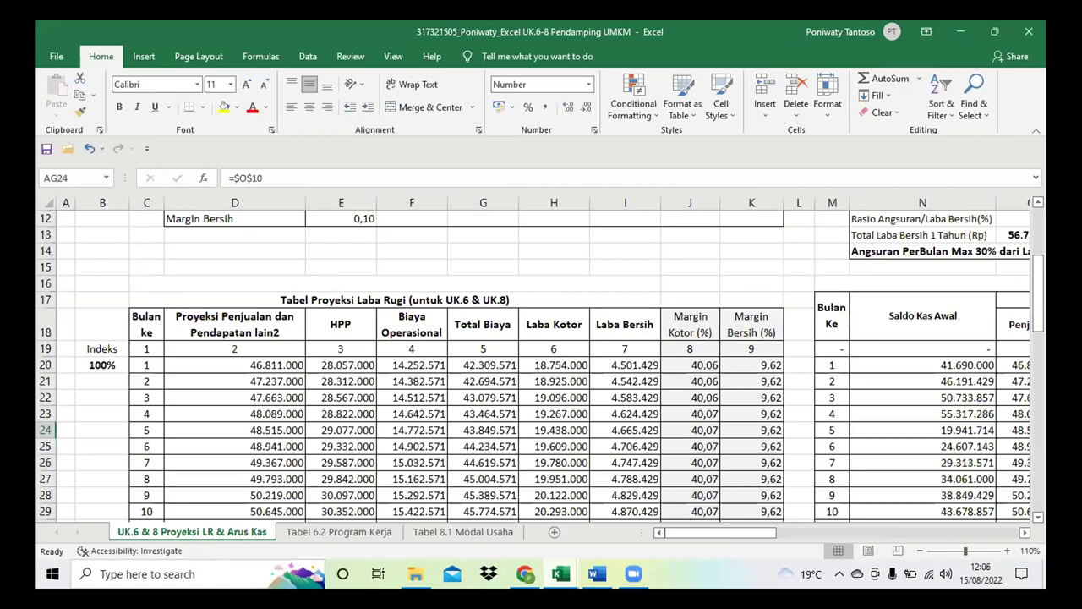
{"action": "mouse_move", "coordinate": [561, 574]}
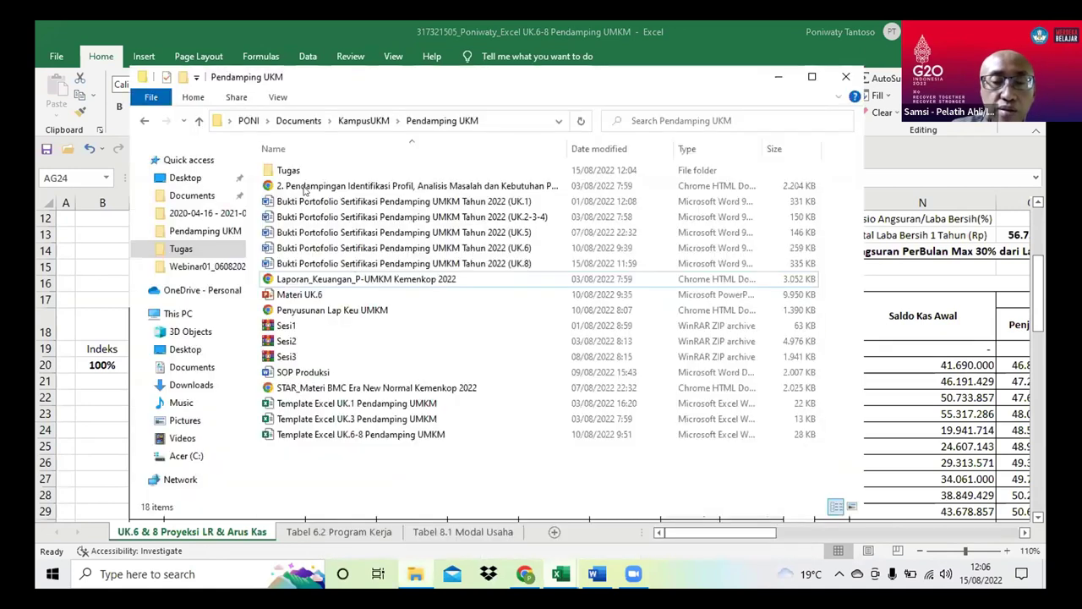
{"action": "double_click", "coordinate": [302, 174]}
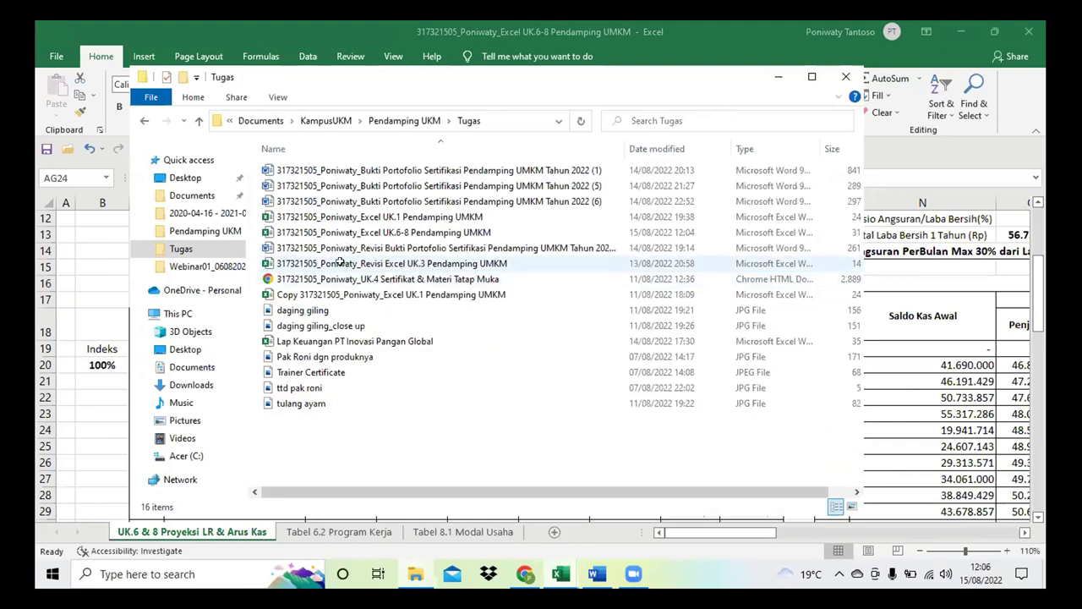
{"action": "key", "text": "alt+Tab"}
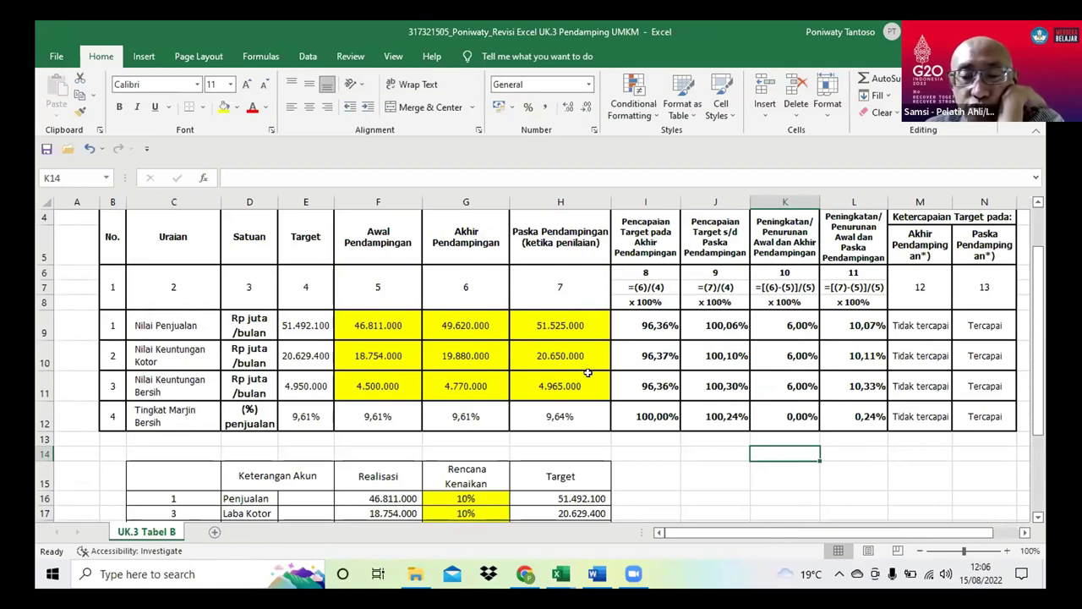
In UK.3 Tabel B, set the Akhir Pendampingan value of Nilai Penjualan to 49650000
{"action": "left_click", "coordinate": [477, 325]}
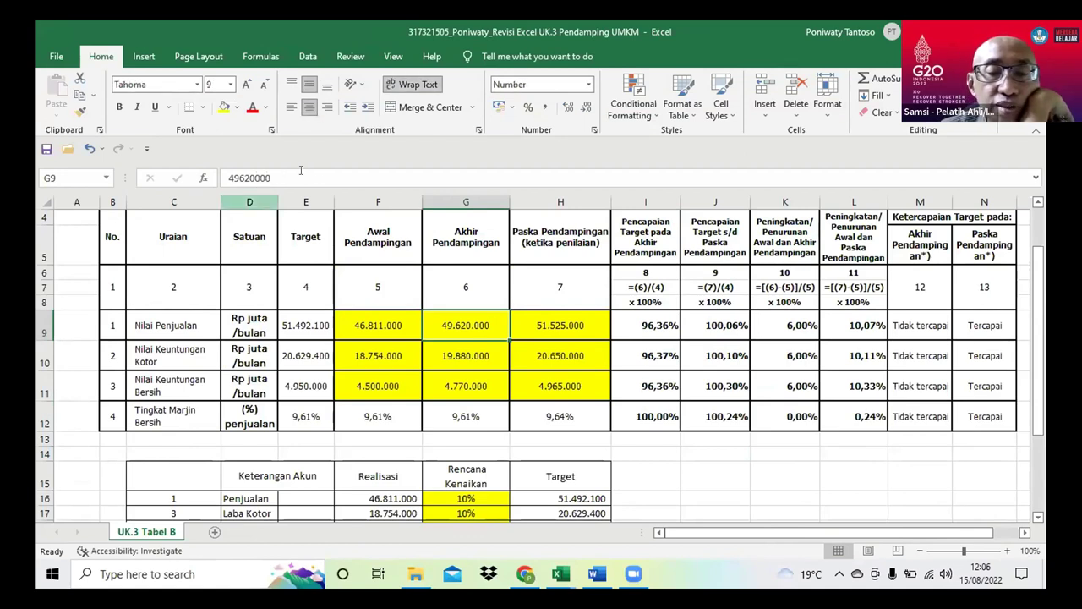
{"action": "left_click", "coordinate": [246, 178]}
{"action": "key", "text": "BackSpace"}
{"action": "type", "text": "5"}
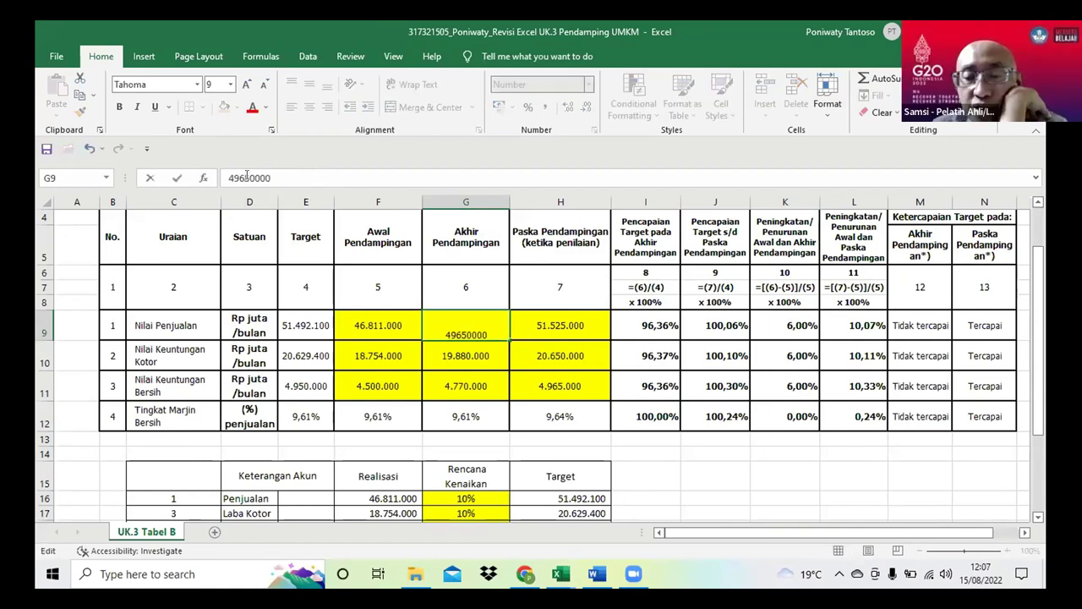
{"action": "key", "text": "Return"}
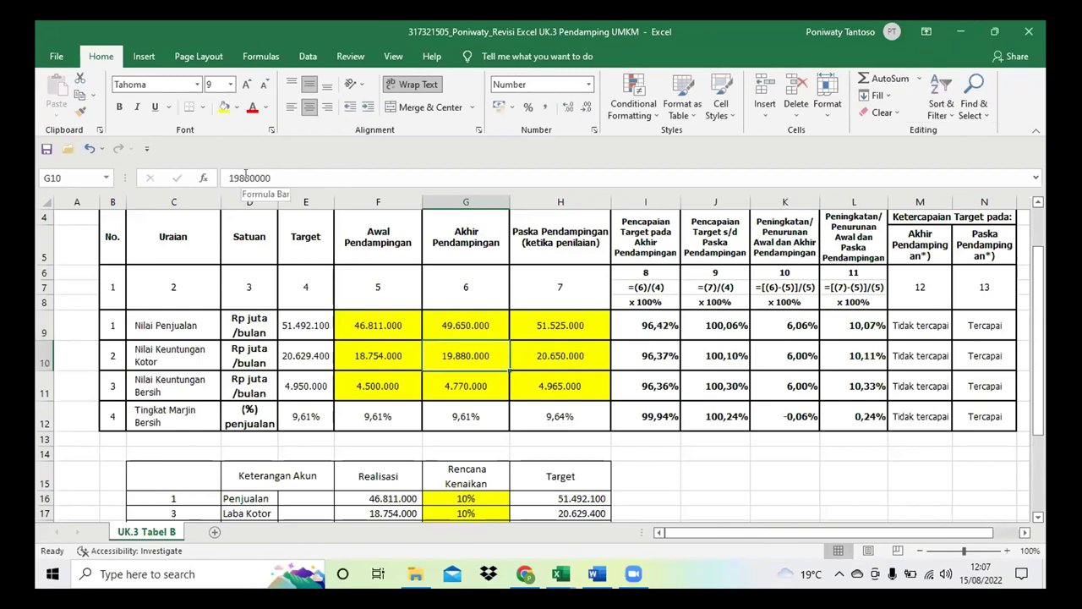
Set the Akhir Pendampingan value of Nilai Keuntungan Kotor to 19900000
{"action": "left_click", "coordinate": [246, 178]}
{"action": "key", "text": "BackSpace"}
{"action": "key", "text": "BackSpace"}
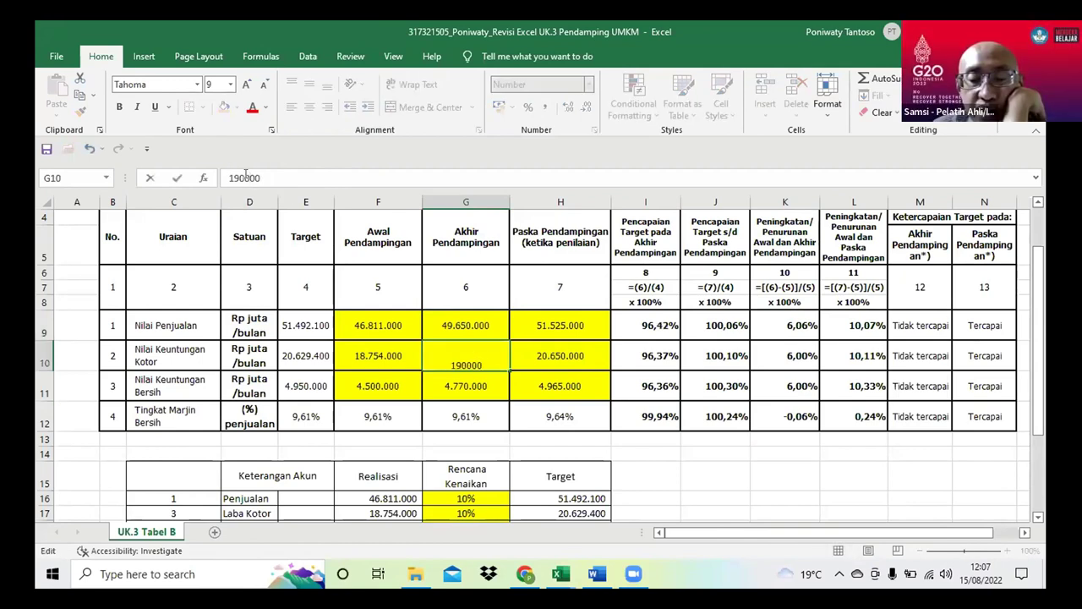
{"action": "type", "text": "00"}
{"action": "key", "text": "Return"}
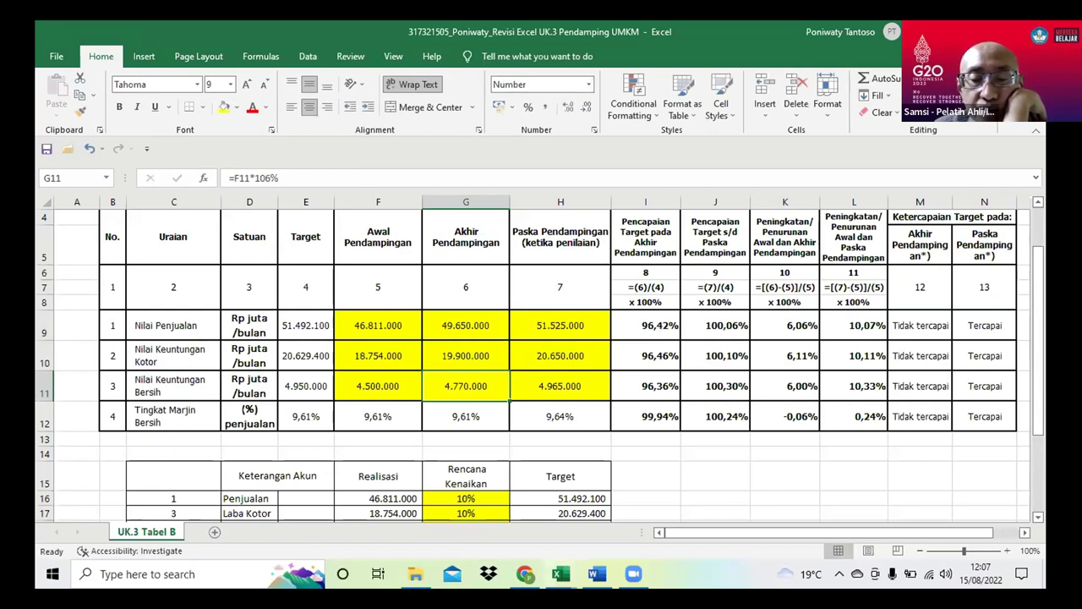
Switch to the Excel UK.6-8 Pendamping UMKM workbook and review the projection assumptions and the Tabel 6.2 Program Kerja schedule and budget
{"action": "left_click", "coordinate": [560, 575]}
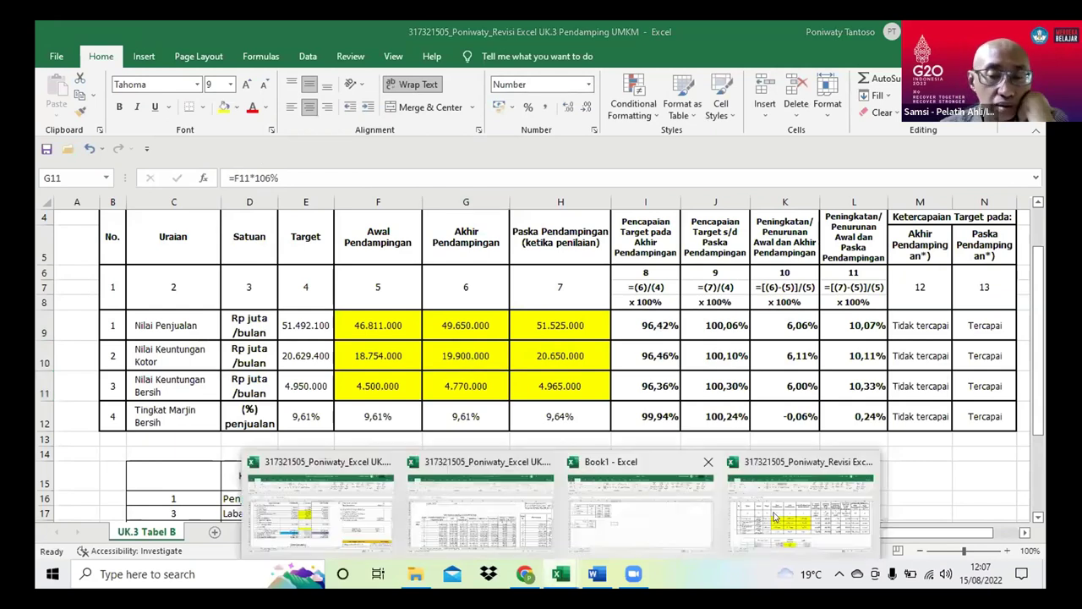
{"action": "left_click", "coordinate": [506, 500]}
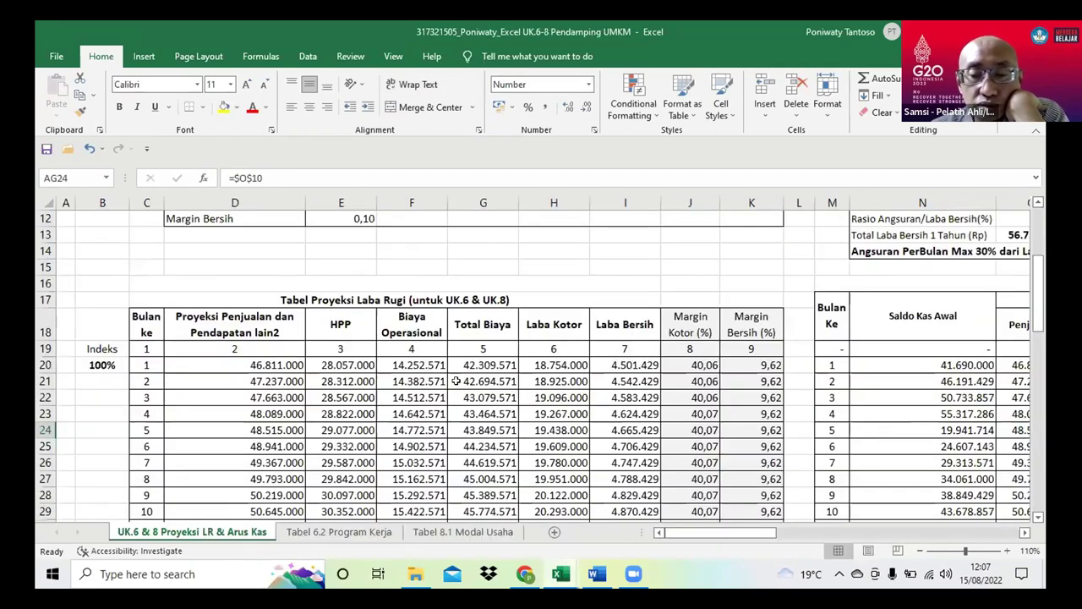
{"action": "scroll", "coordinate": [456, 380], "scroll_direction": "up", "scroll_amount": 4}
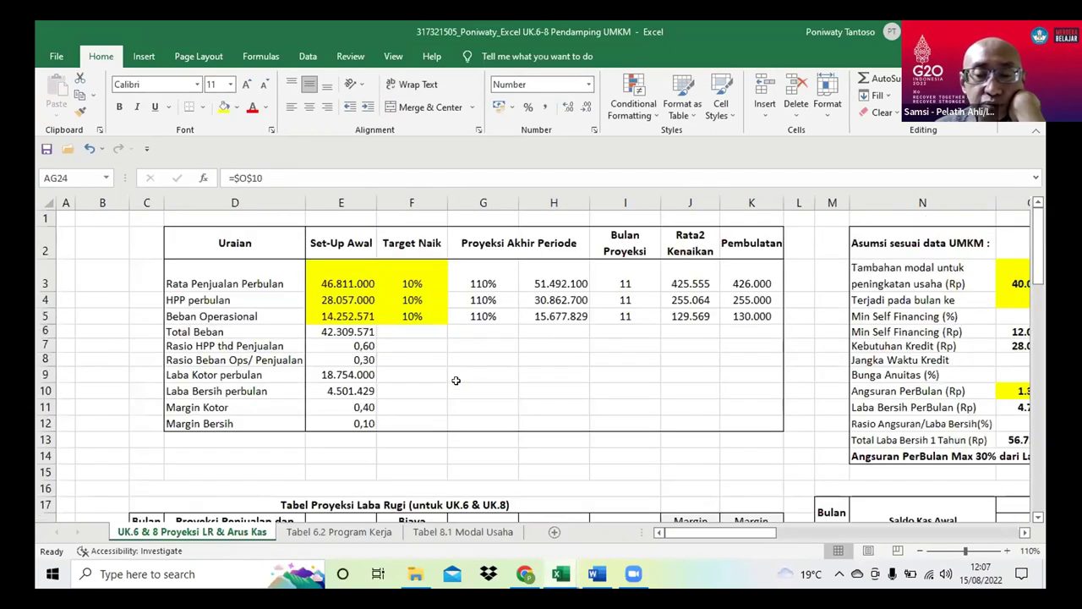
{"action": "left_click", "coordinate": [313, 535]}
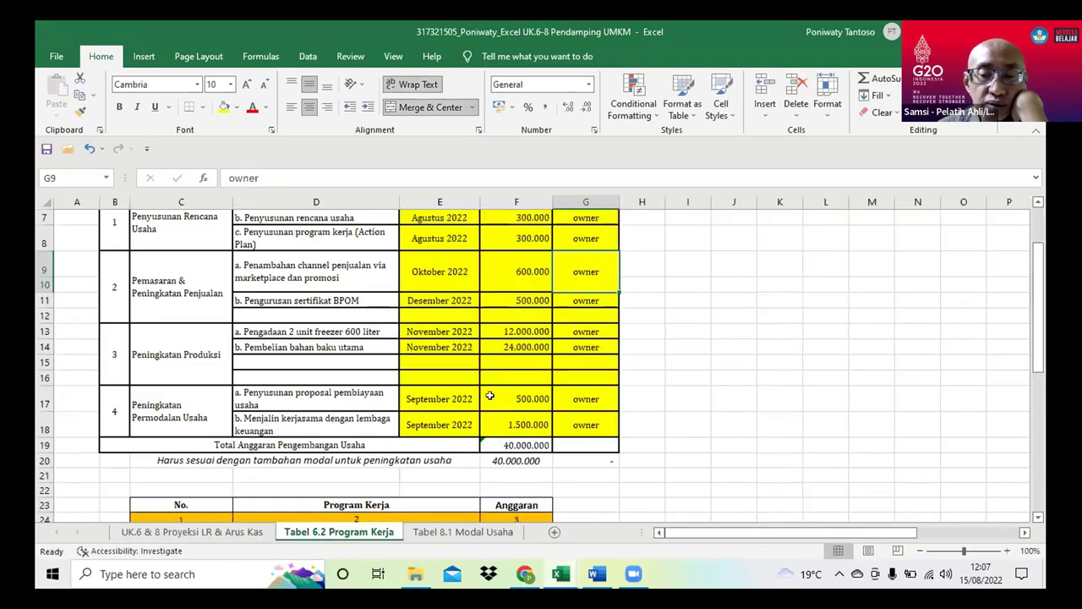
{"action": "scroll", "coordinate": [781, 363], "scroll_direction": "up", "scroll_amount": 1}
{"action": "left_click", "coordinate": [780, 363]}
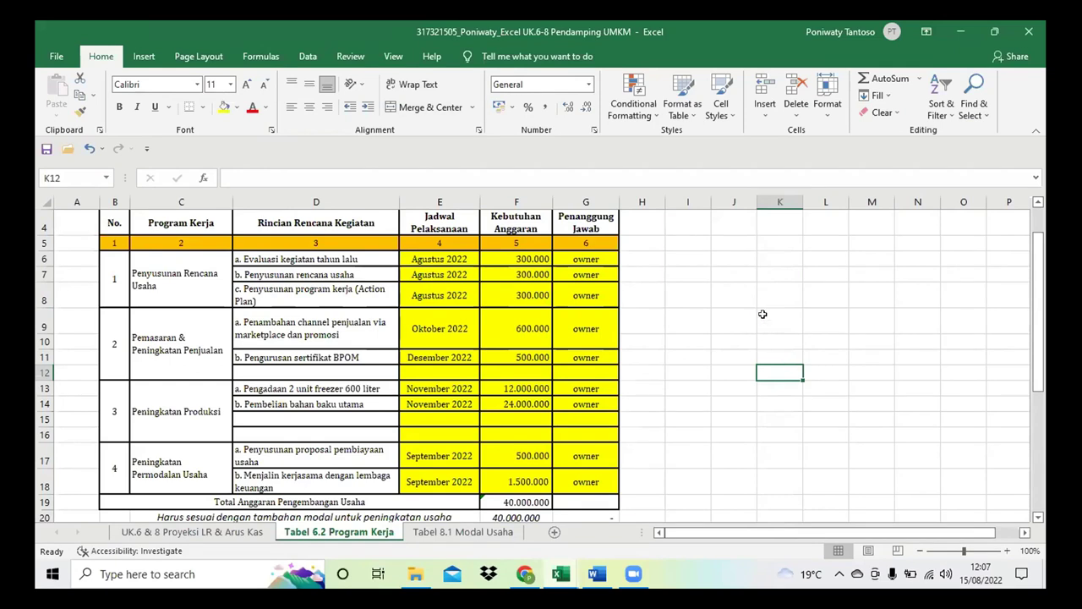
In the Tabel 8.1 Modal Usaha sheet, set Jadwal Pencairan Pinjaman to "Pada Bulan ke 4"
{"action": "left_click", "coordinate": [476, 533]}
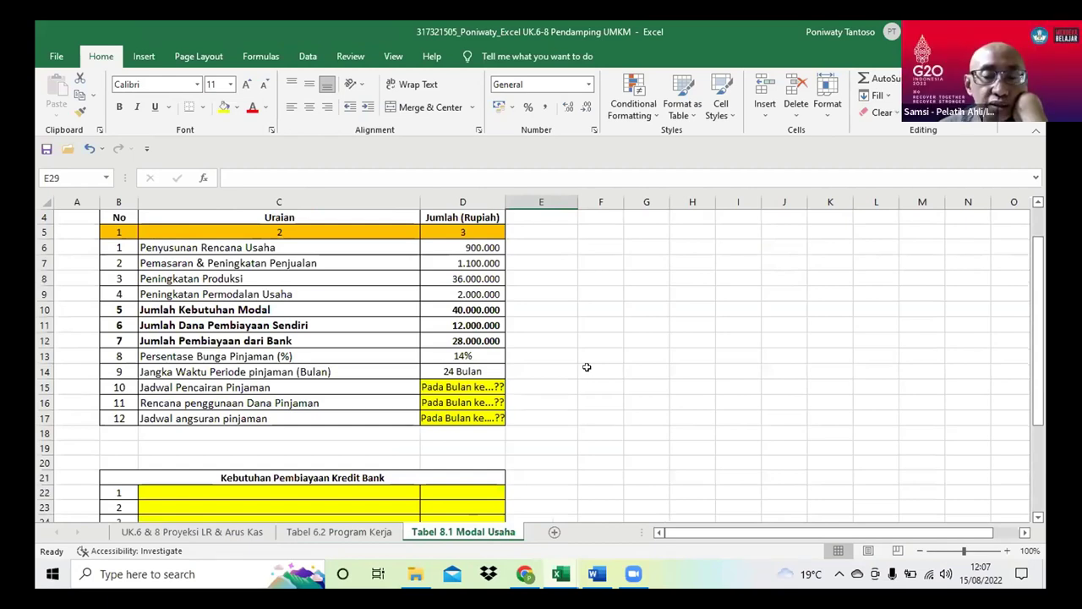
{"action": "left_click", "coordinate": [484, 389]}
{"action": "left_click", "coordinate": [310, 178]}
{"action": "key", "text": "BackSpace"}
{"action": "key", "text": "BackSpace"}
{"action": "key", "text": "BackSpace"}
{"action": "key", "text": "BackSpace"}
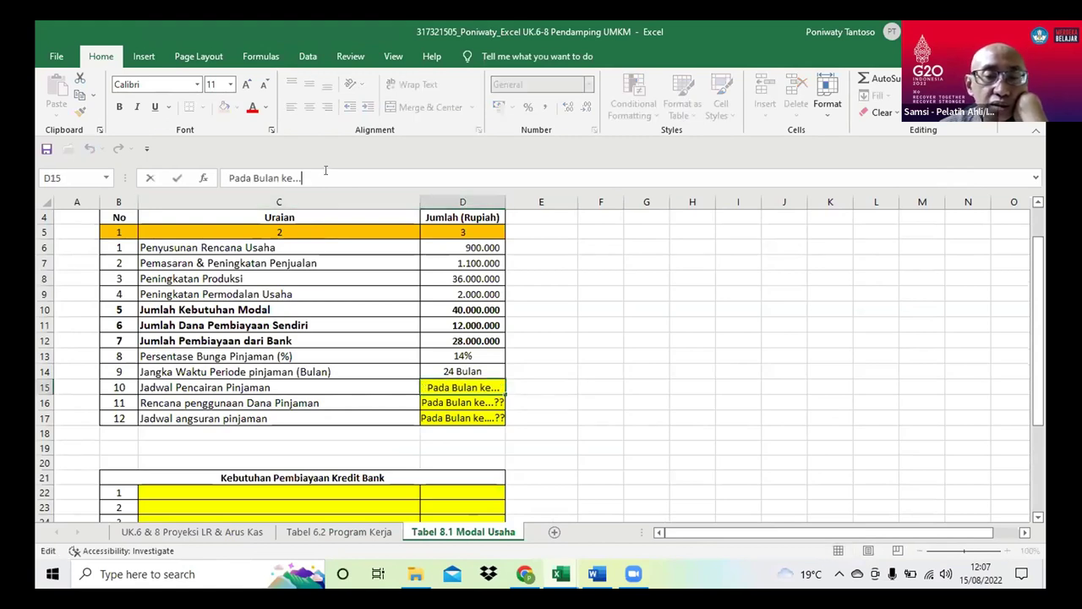
{"action": "key", "text": "BackSpace"}
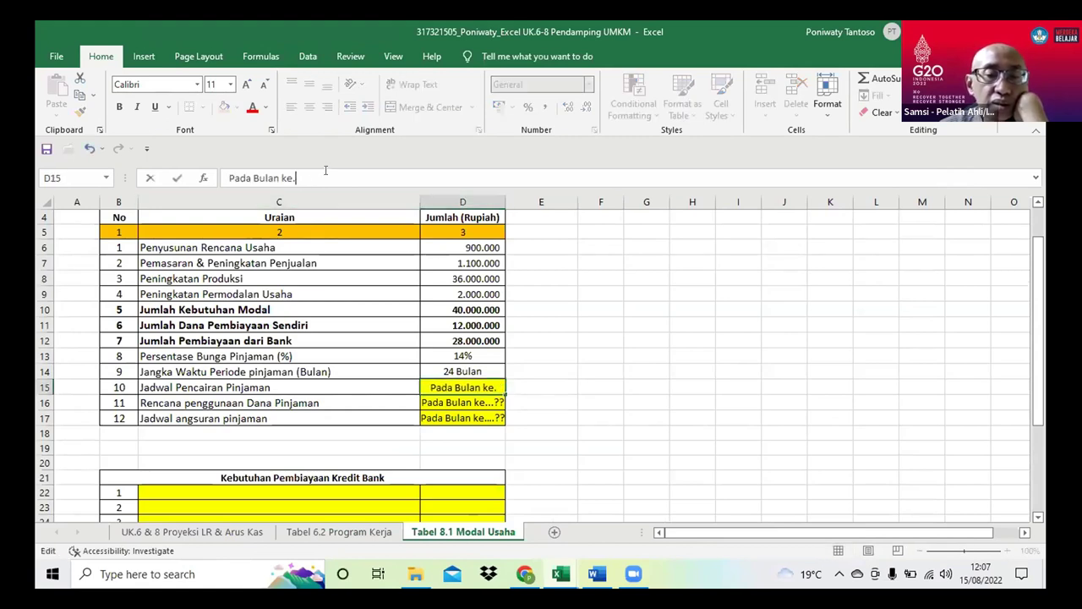
{"action": "type", "text": "4"}
{"action": "key", "text": "Tab"}
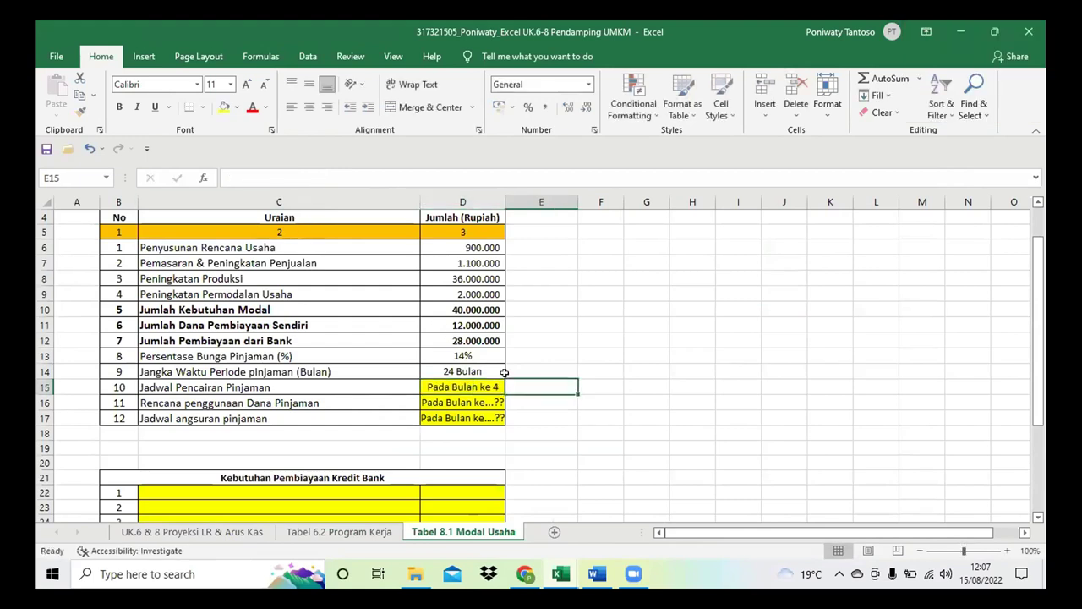
Set Rencana penggunaan Dana Pinjaman to "Pada Bulan ke 5"
{"action": "left_click", "coordinate": [489, 399]}
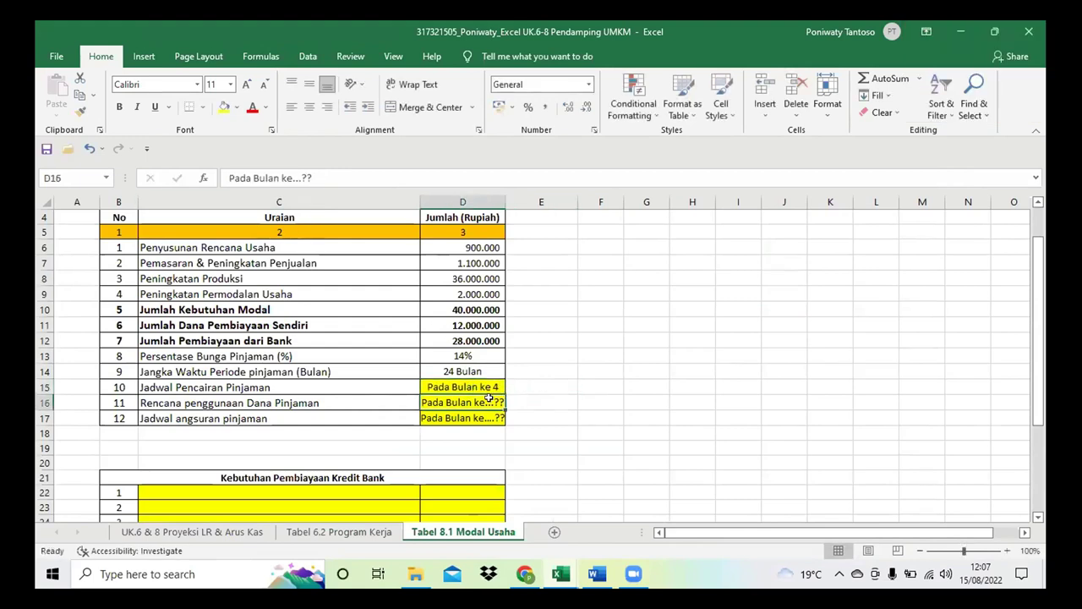
{"action": "left_click", "coordinate": [361, 170]}
{"action": "key", "text": "BackSpace"}
{"action": "key", "text": "BackSpace"}
{"action": "key", "text": "BackSpace"}
{"action": "key", "text": "BackSpace"}
{"action": "key", "text": "BackSpace"}
{"action": "type", "text": "5"}
{"action": "key", "text": "Tab"}
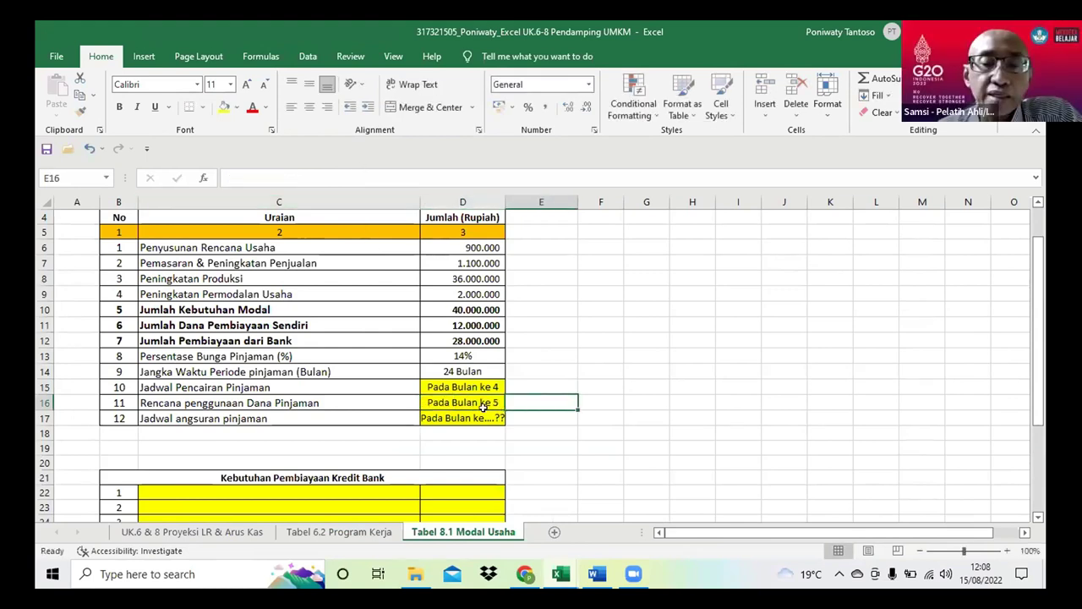
Correct Rencana penggunaan Dana Pinjaman to "Pada Bulan ke 4"
{"action": "left_click", "coordinate": [484, 406]}
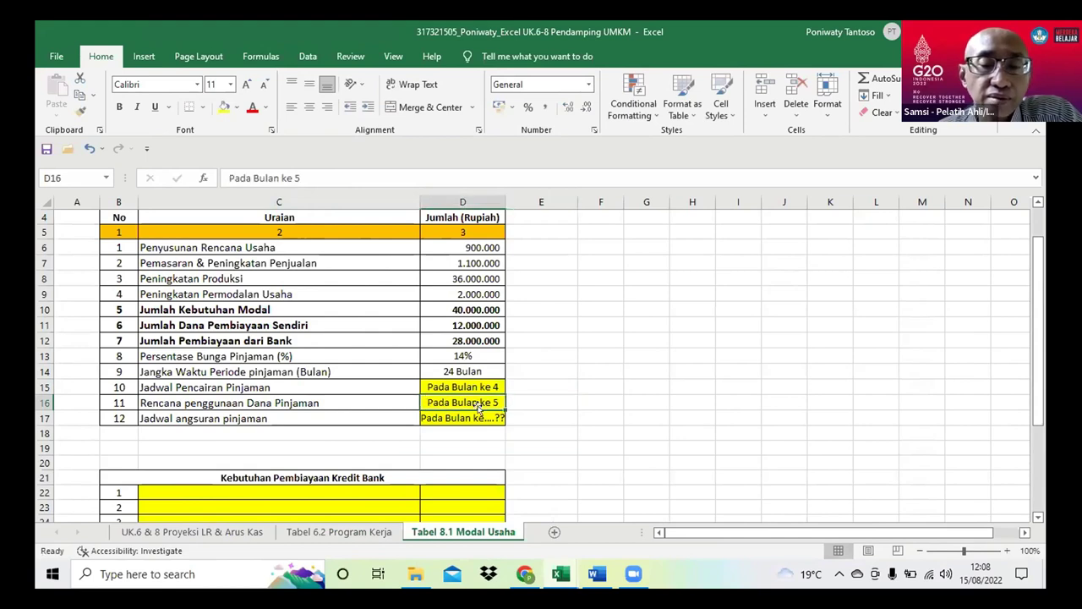
{"action": "left_click", "coordinate": [307, 172]}
{"action": "key", "text": "BackSpace"}
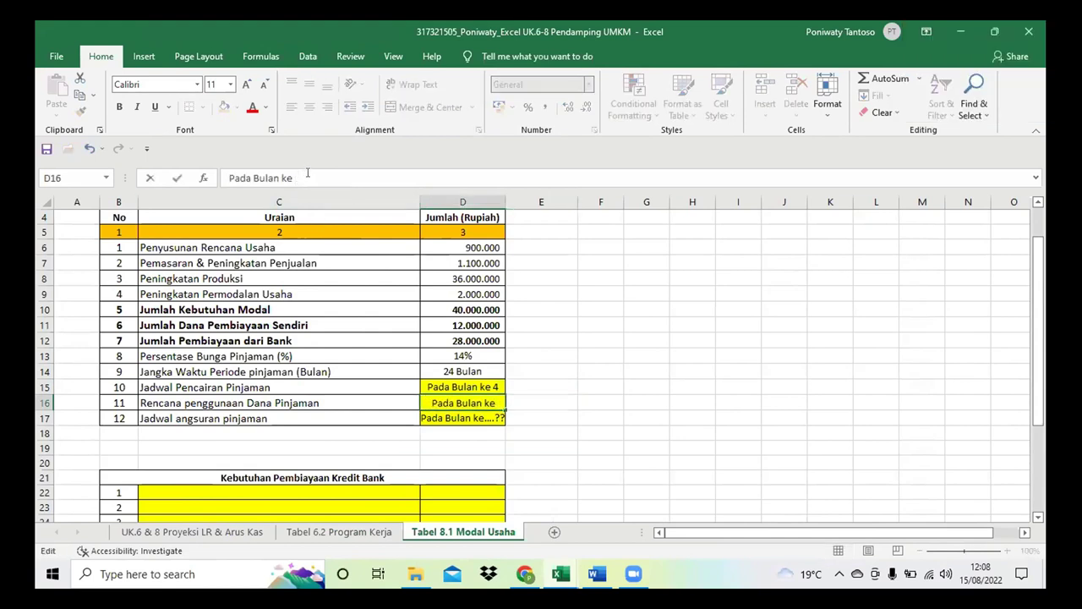
{"action": "type", "text": "4"}
{"action": "key", "text": "Return"}
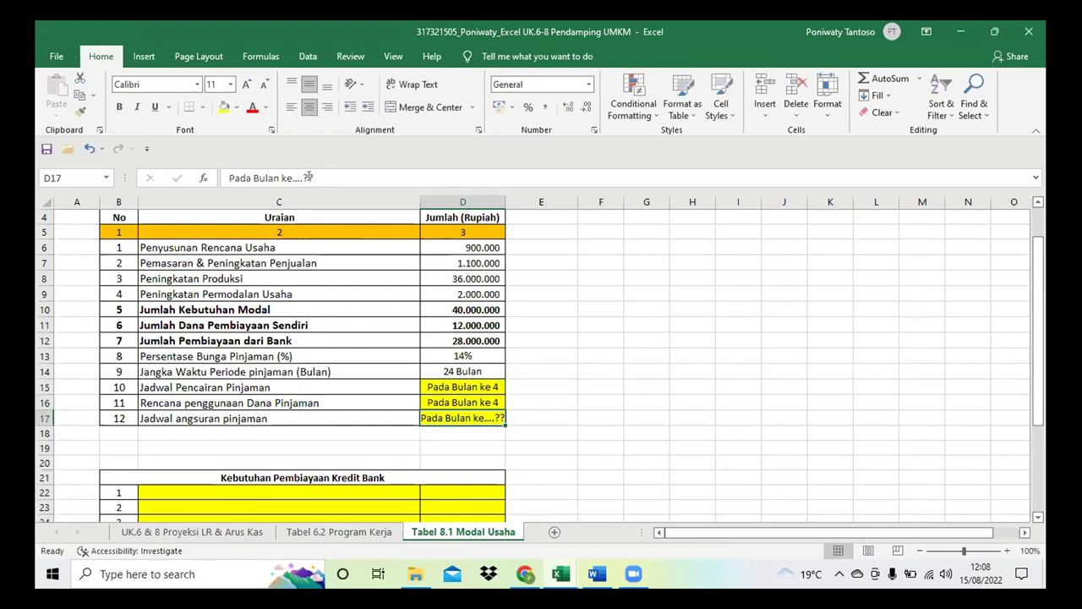
Set Jadwal angsuran pinjaman to "Pada Bulan ke 5"
{"action": "left_click", "coordinate": [310, 178]}
{"action": "key", "text": "BackSpace"}
{"action": "key", "text": "BackSpace"}
{"action": "key", "text": "BackSpace"}
{"action": "key", "text": "BackSpace"}
{"action": "key", "text": "BackSpace"}
{"action": "key", "text": "BackSpace"}
{"action": "key", "text": "BackSpace"}
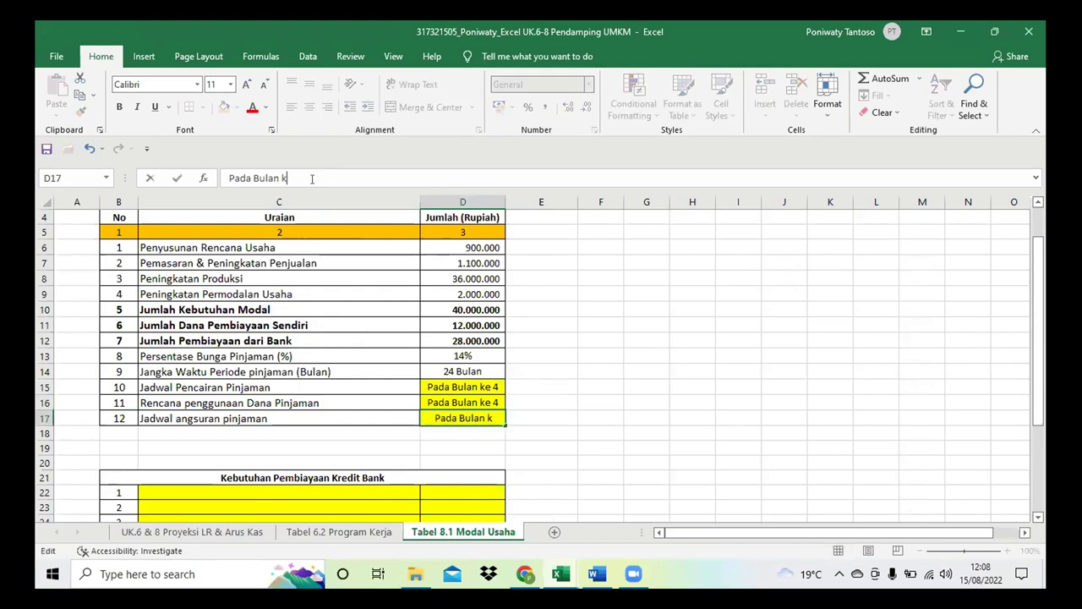
{"action": "type", "text": "e 5"}
{"action": "key", "text": "Return"}
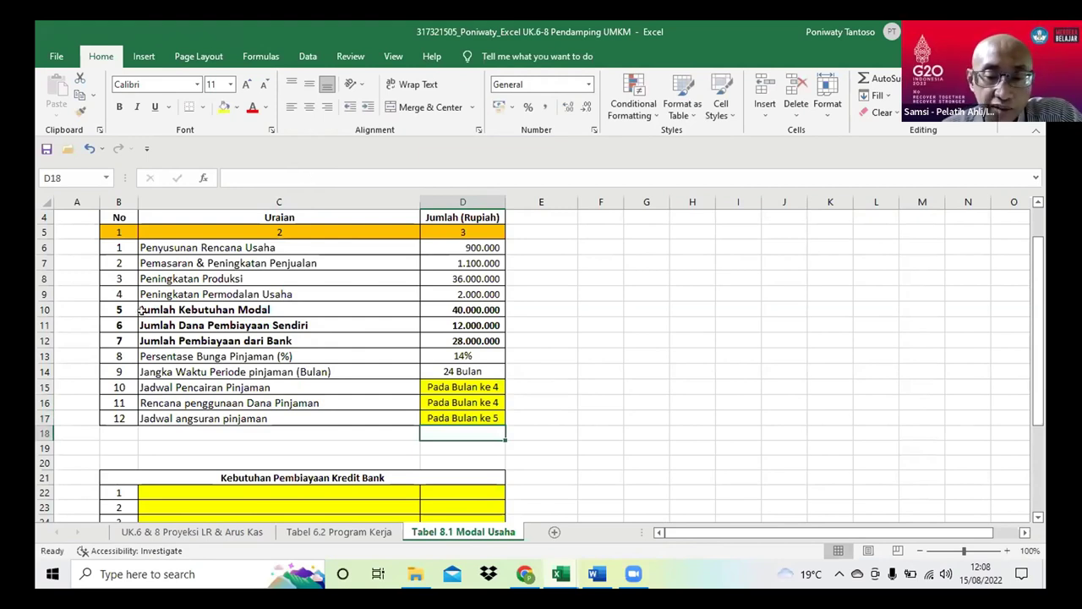
Copy the two Peningkatan Produksi activities from Tabel 6.2 into rows 1 and 2 of Kebutuhan Pembiayaan Kredit Bank in Tabel 8.1
{"action": "scroll", "coordinate": [230, 408], "scroll_direction": "down", "scroll_amount": 2}
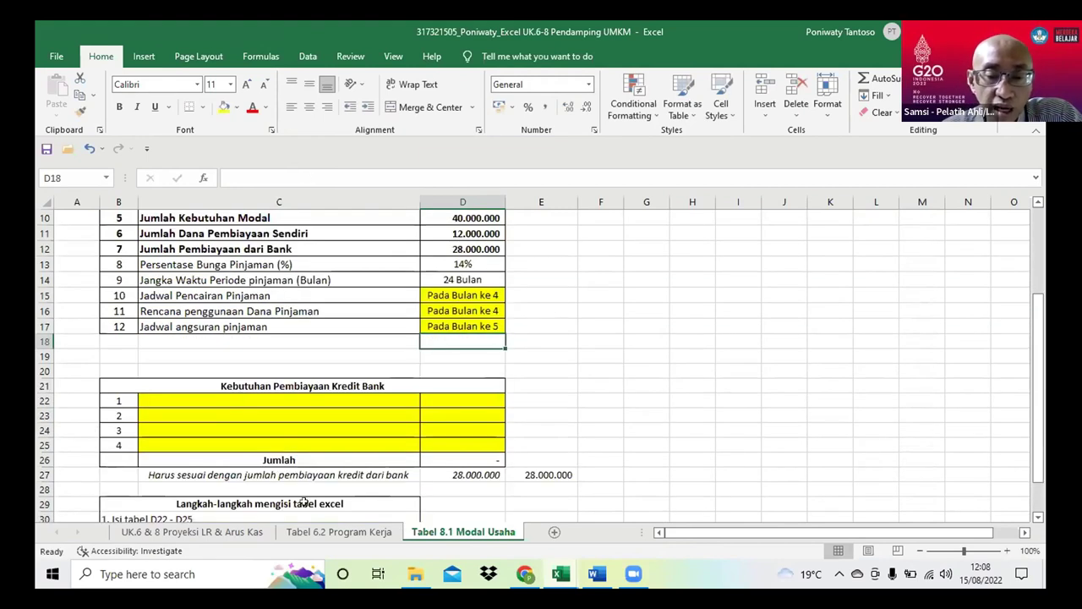
{"action": "left_click", "coordinate": [339, 532]}
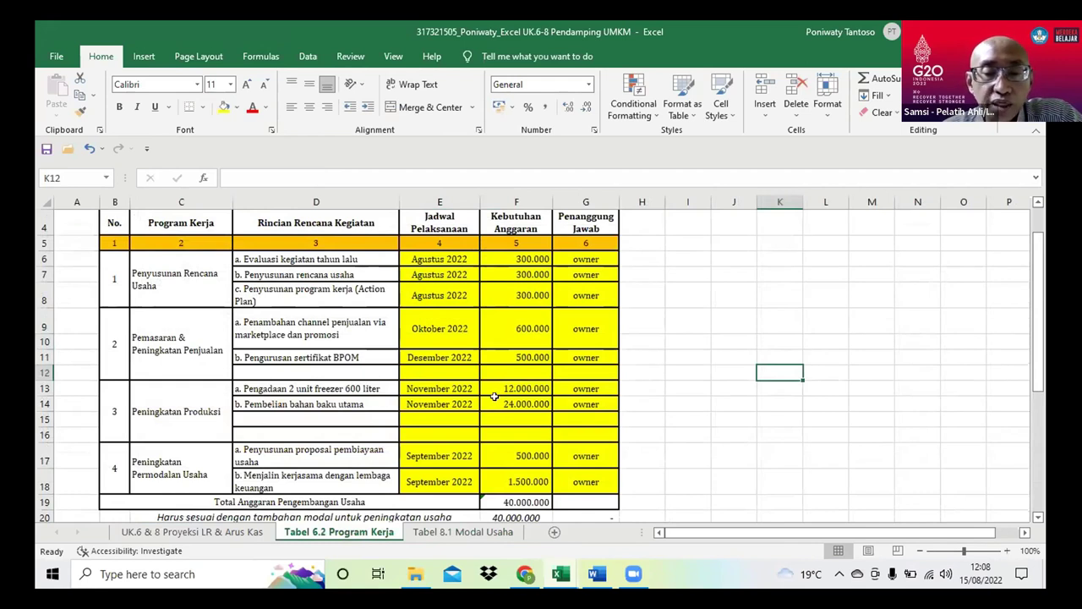
{"action": "scroll", "coordinate": [495, 404], "scroll_direction": "down", "scroll_amount": 1}
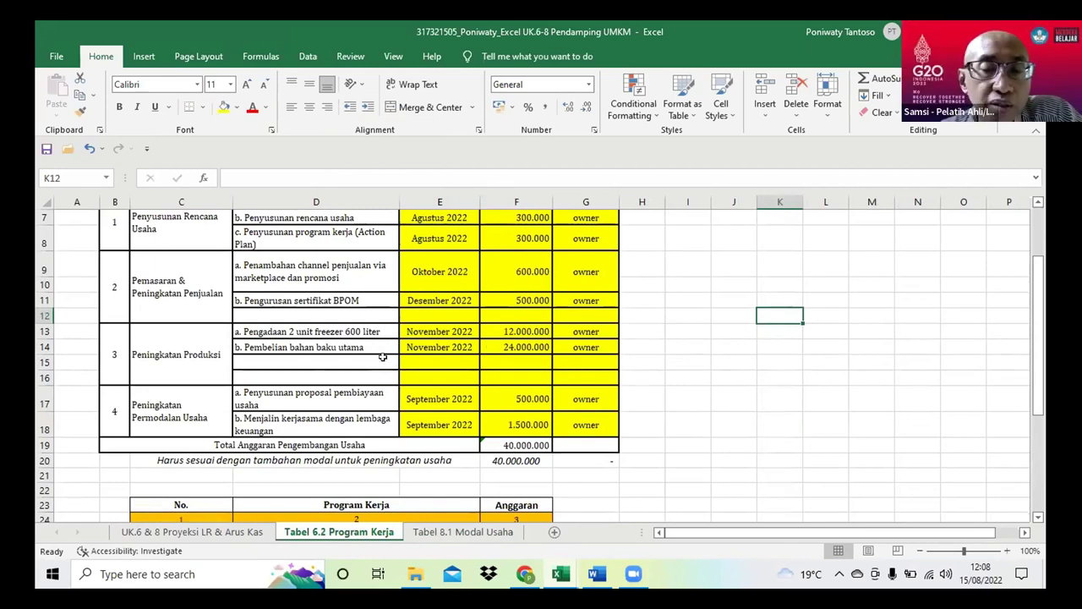
{"action": "left_click", "coordinate": [514, 331]}
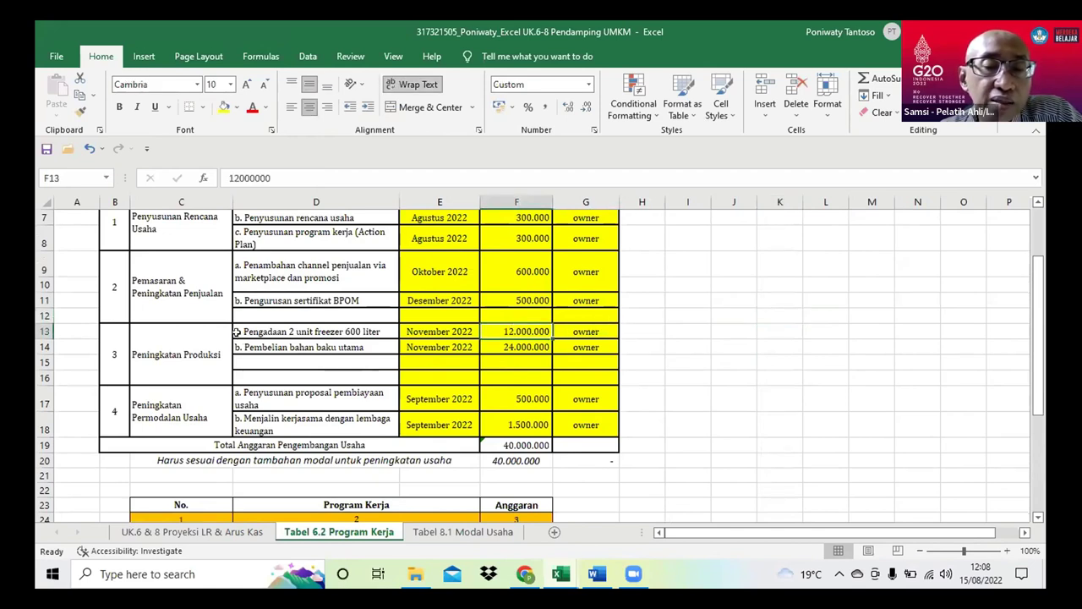
{"action": "left_click", "coordinate": [239, 330]}
{"action": "left_click_drag", "start_coordinate": [240, 332], "coordinate": [248, 343]}
{"action": "key", "text": "ctrl+c"}
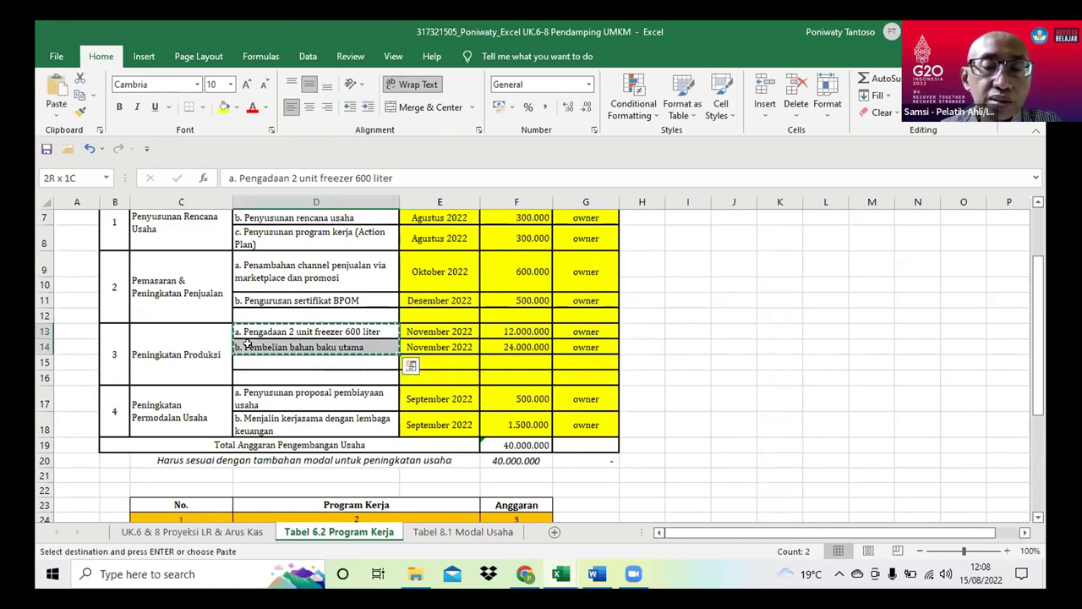
{"action": "left_click", "coordinate": [445, 532]}
{"action": "left_click", "coordinate": [205, 404]}
{"action": "key", "text": "ctrl+v"}
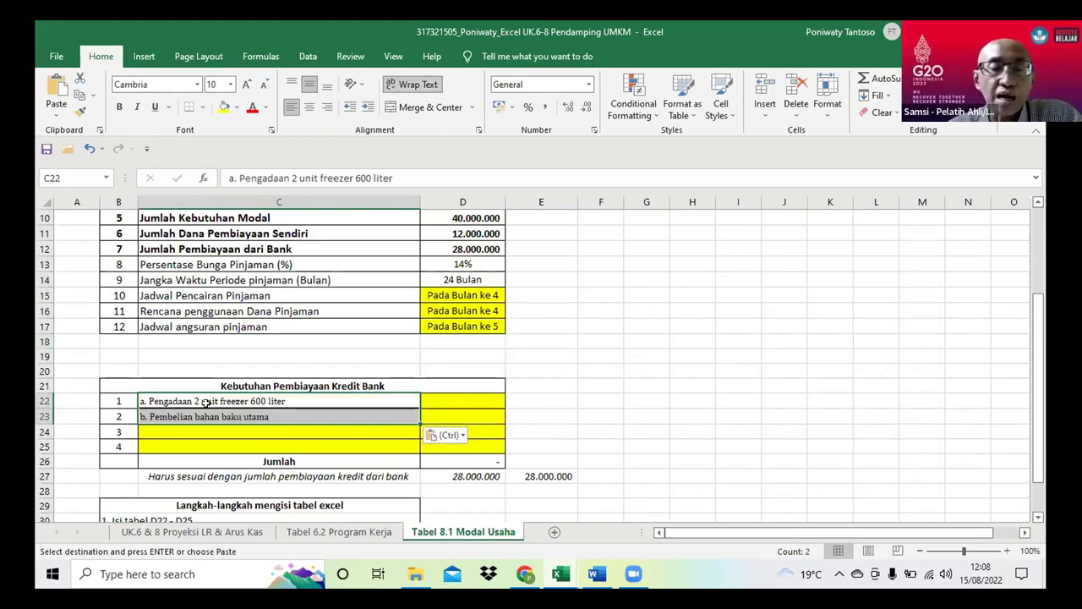
{"action": "key", "text": "ctrl+z"}
{"action": "right_click", "coordinate": [207, 405]}
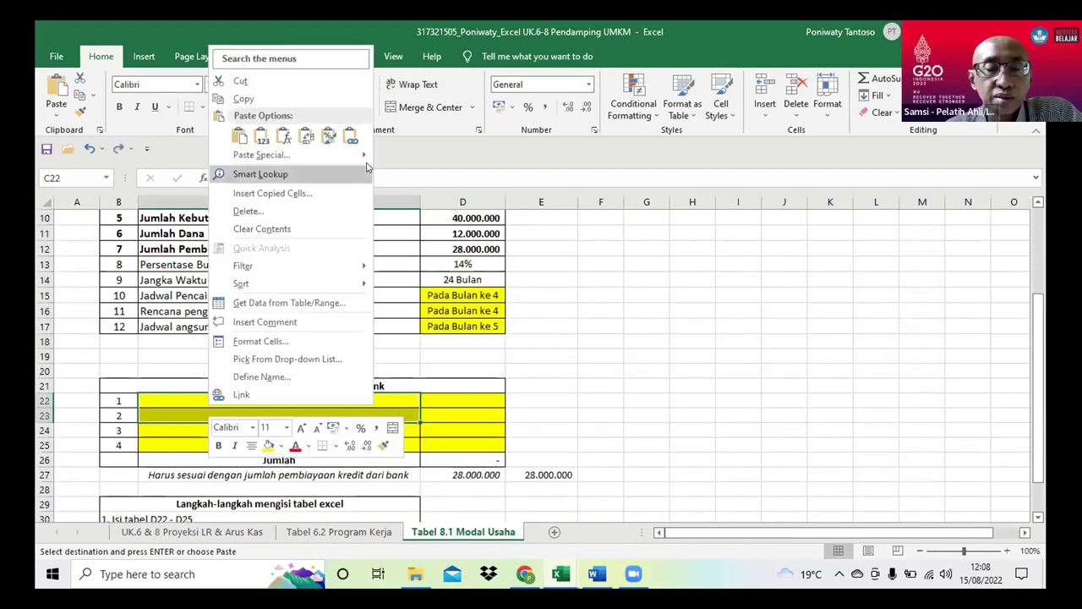
{"action": "left_click", "coordinate": [239, 137]}
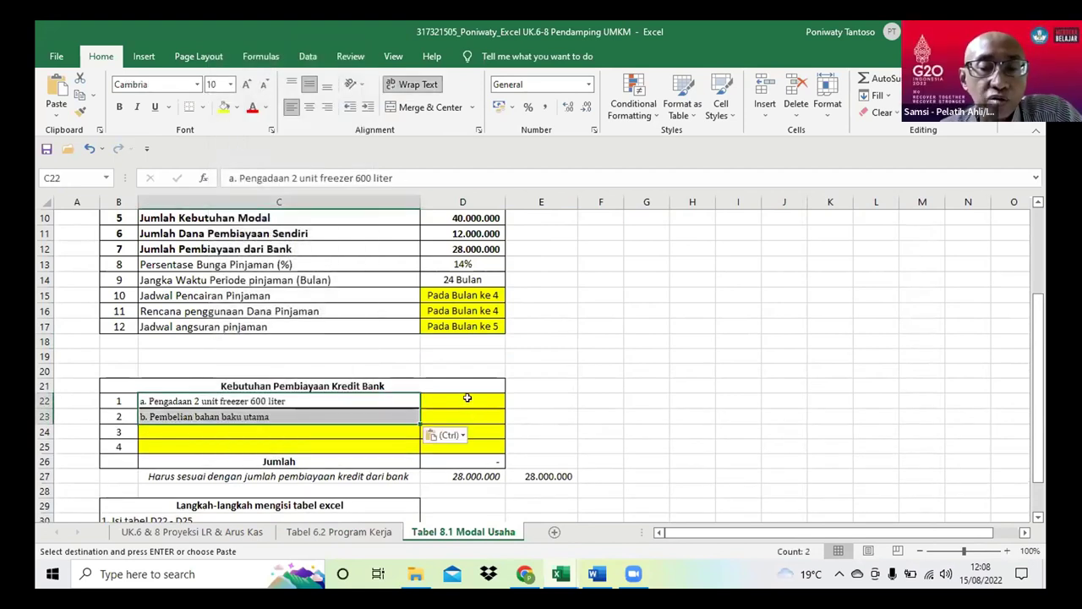
Copy the two Peningkatan Produksi budget amounts from Tabel 6.2 into the matching amount cells of Kebutuhan Pembiayaan Kredit Bank
{"action": "left_click", "coordinate": [466, 399]}
{"action": "left_click", "coordinate": [338, 532]}
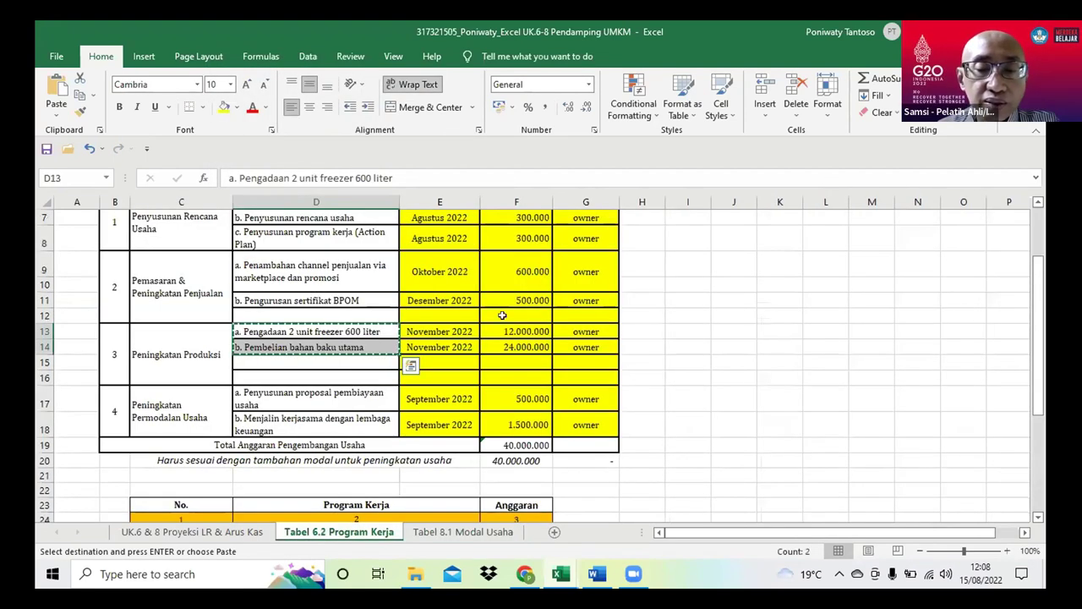
{"action": "left_click_drag", "start_coordinate": [506, 331], "coordinate": [514, 347]}
{"action": "key", "text": "ctrl+c"}
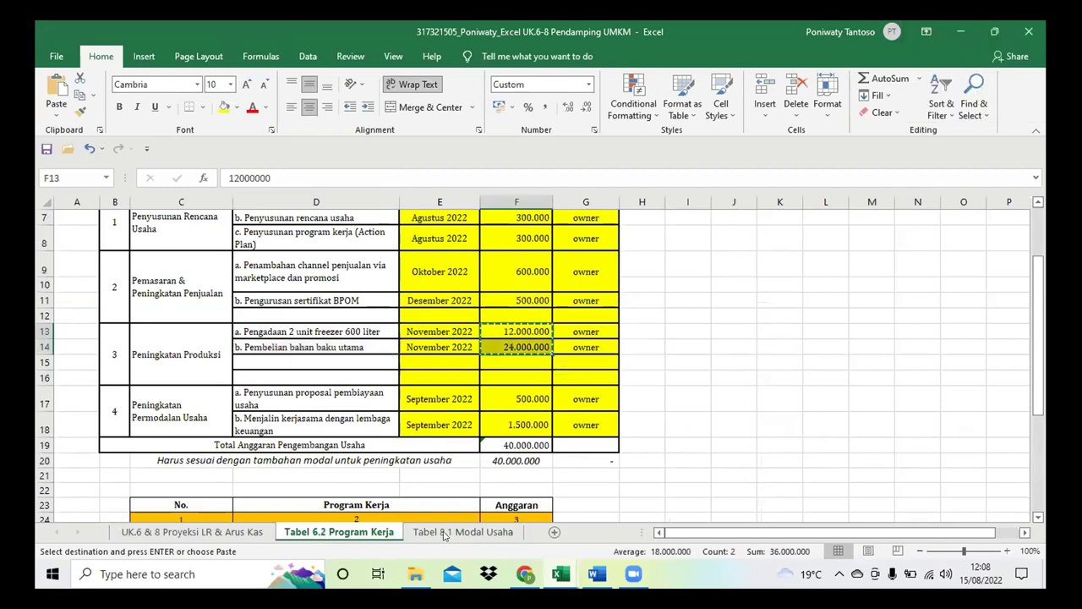
{"action": "left_click", "coordinate": [444, 532]}
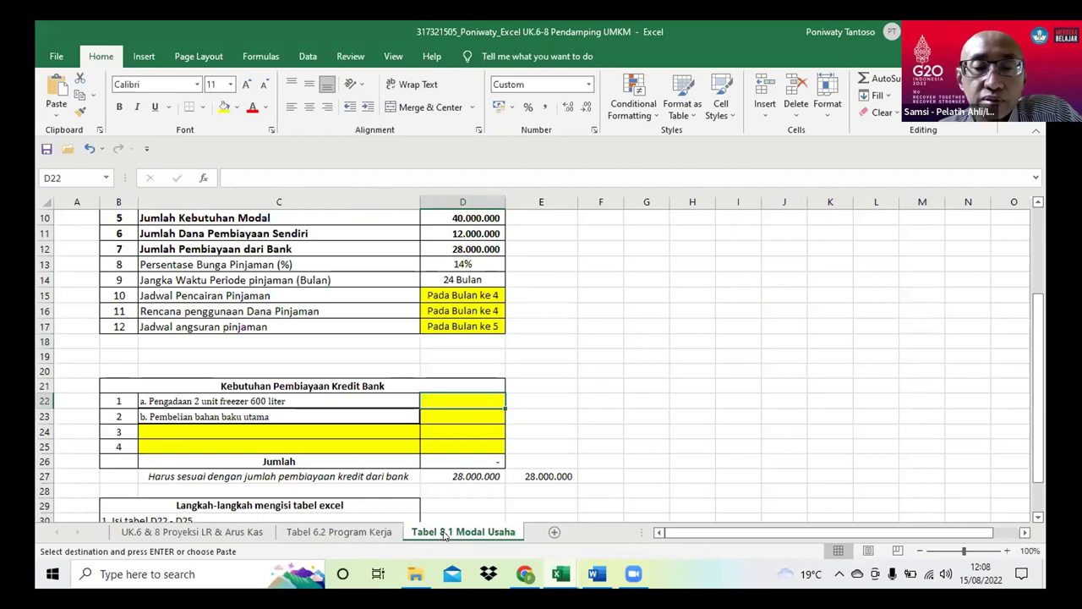
{"action": "key", "text": "ctrl+v"}
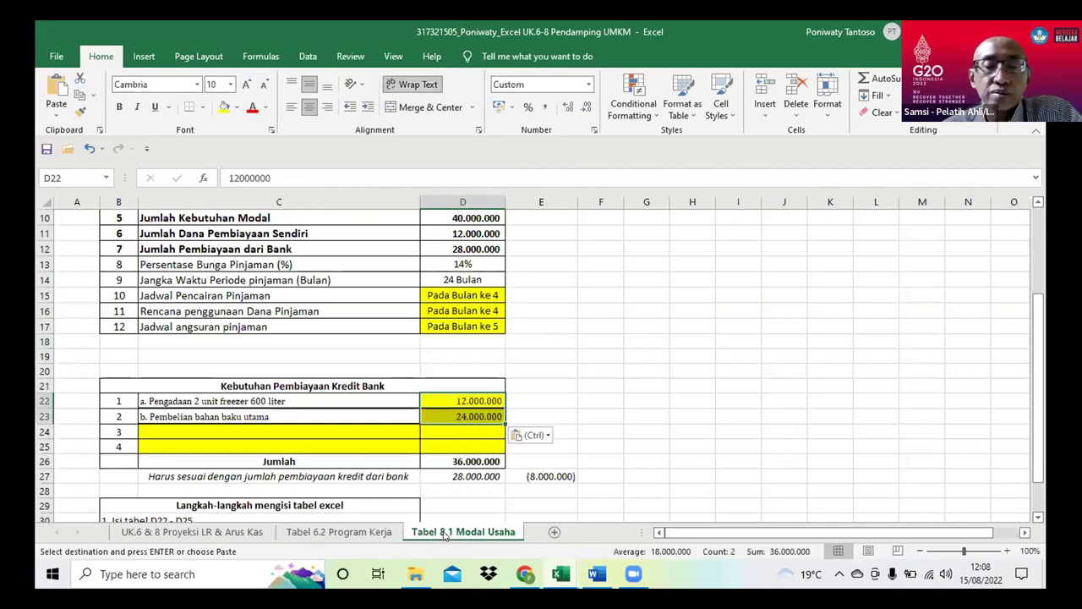
Set the bank credit amount for the 600 liter freezers to 4000000
{"action": "left_click", "coordinate": [446, 406]}
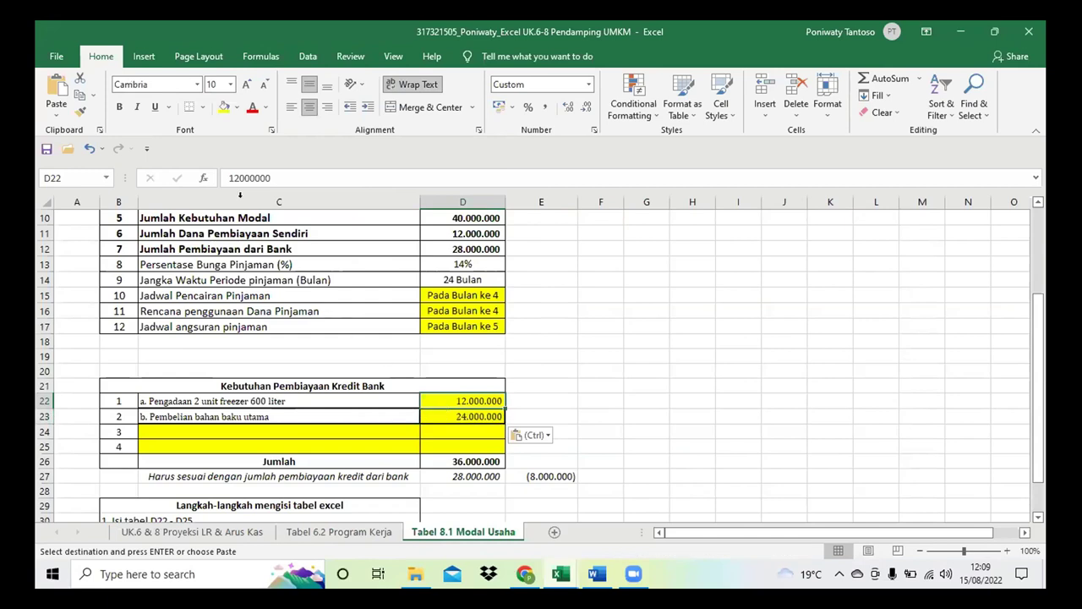
{"action": "left_click", "coordinate": [234, 176]}
{"action": "key", "text": "BackSpace"}
{"action": "key", "text": "BackSpace"}
{"action": "type", "text": "4"}
{"action": "key", "text": "Tab"}
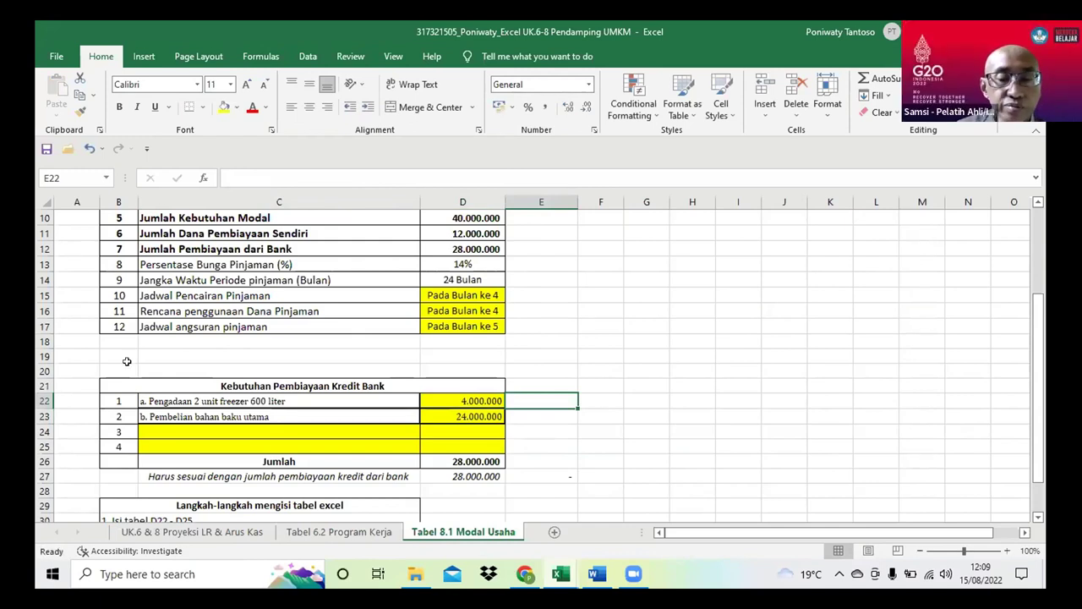
Fill the two copied credit item descriptions with yellow and remove the "a." prefix from the freezer item
{"action": "left_click_drag", "start_coordinate": [159, 400], "coordinate": [165, 416]}
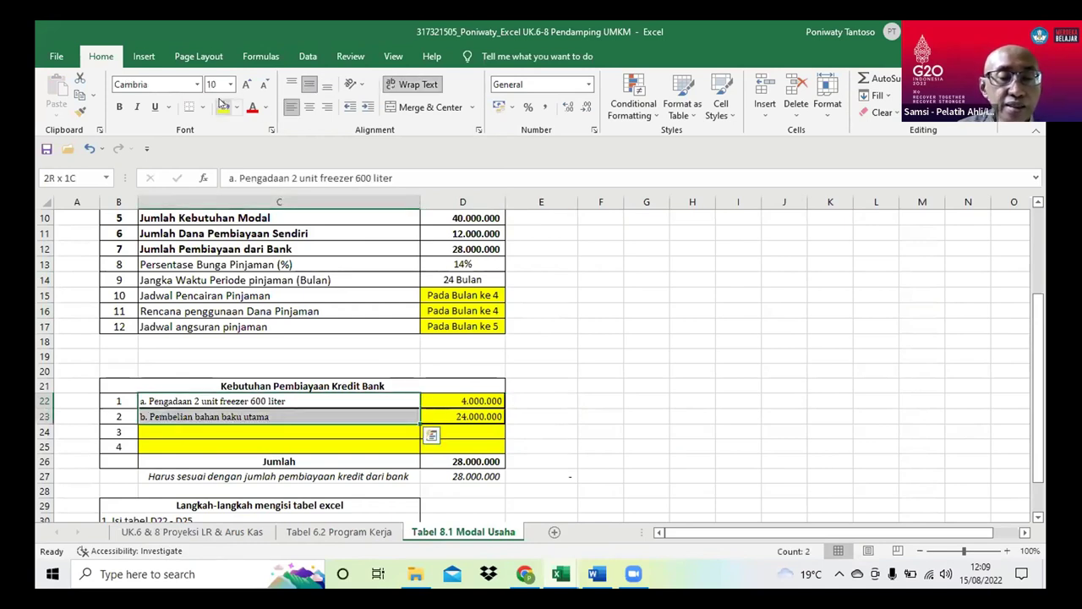
{"action": "left_click", "coordinate": [223, 106]}
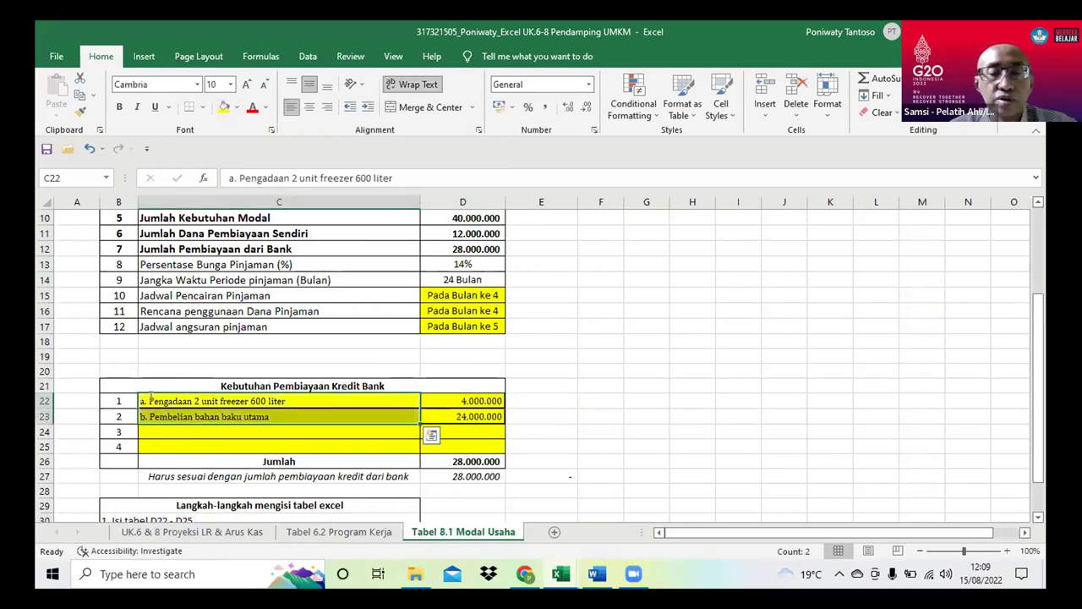
{"action": "double_click", "coordinate": [150, 400]}
{"action": "type", "text": "+"}
{"action": "key", "text": "Page_Up"}
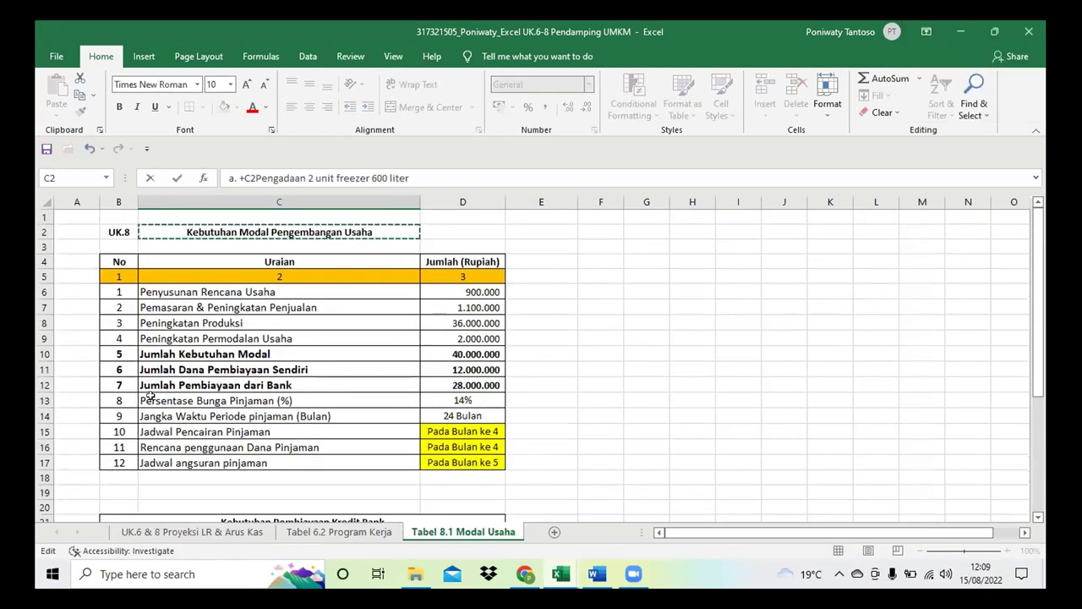
{"action": "scroll", "coordinate": [150, 396], "scroll_direction": "down", "scroll_amount": 3}
{"action": "key", "text": "BackSpace"}
{"action": "key", "text": "BackSpace"}
{"action": "key", "text": "BackSpace"}
{"action": "key", "text": "BackSpace"}
{"action": "key", "text": "BackSpace"}
{"action": "key", "text": "BackSpace"}
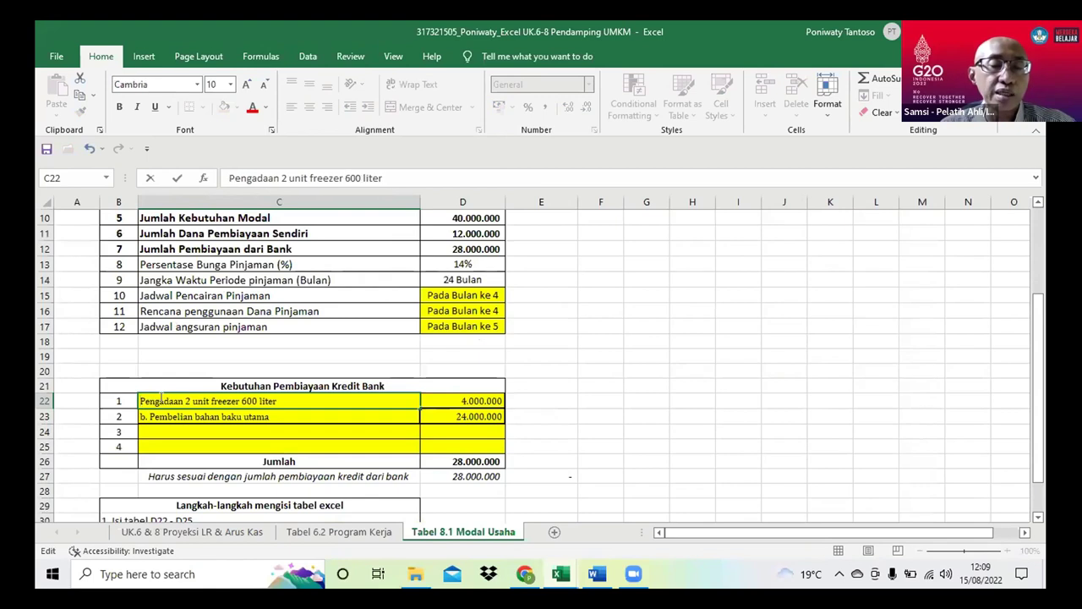
Remove the "b." prefix from the Pembelian bahan baku utama item
{"action": "double_click", "coordinate": [147, 416]}
{"action": "key", "text": "BackSpace"}
{"action": "key", "text": "BackSpace"}
{"action": "key", "text": "BackSpace"}
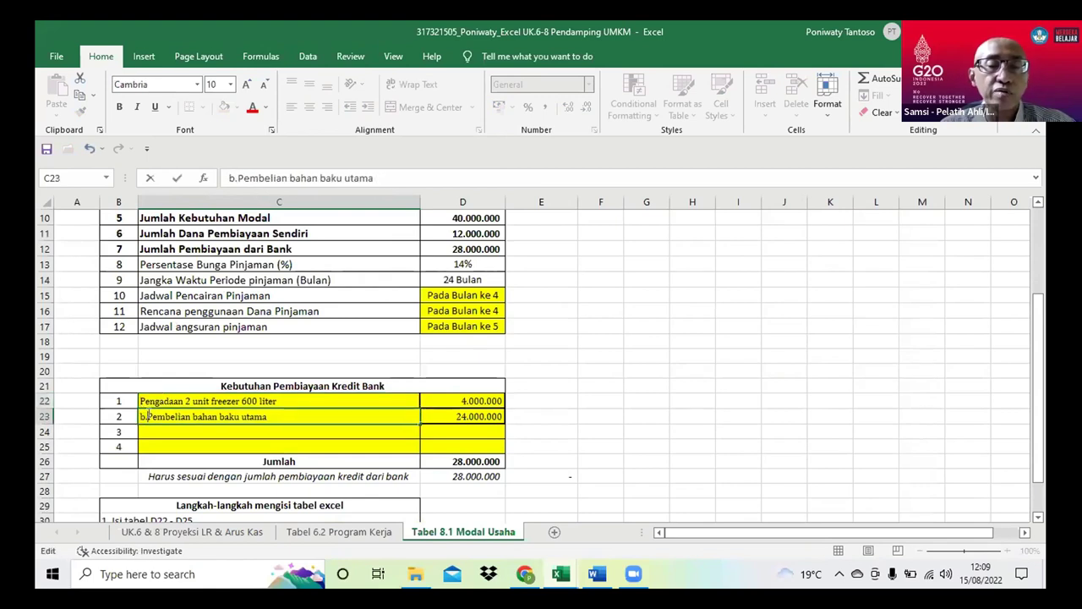
{"action": "left_click", "coordinate": [171, 431]}
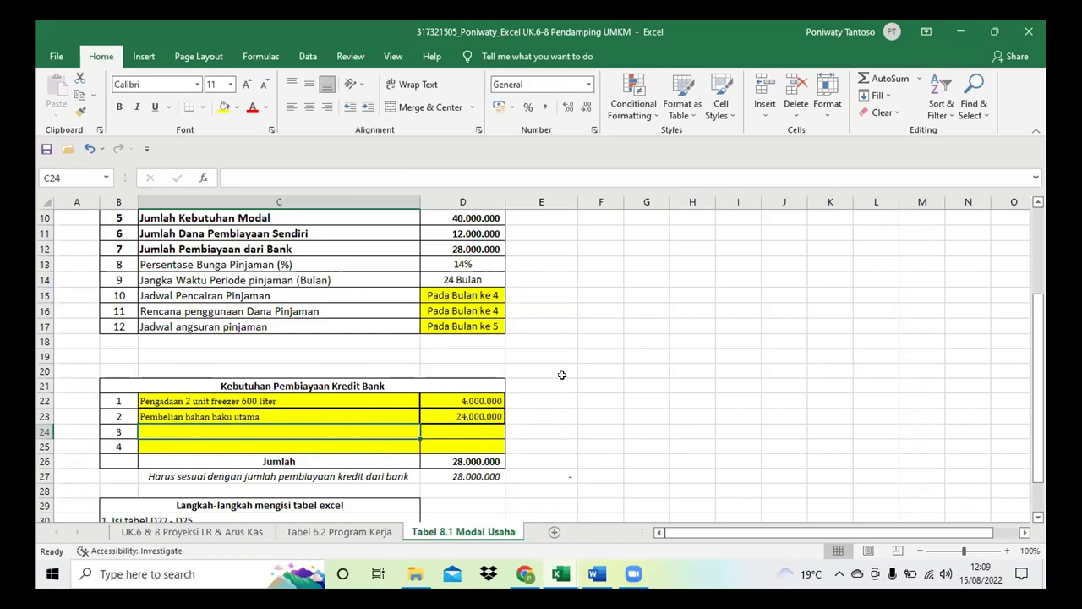
Compare the Peningkatan Produksi budget in Tabel 6.2 with the loan schedule and bank credit needs in Tabel 8.1
{"action": "left_click", "coordinate": [337, 532]}
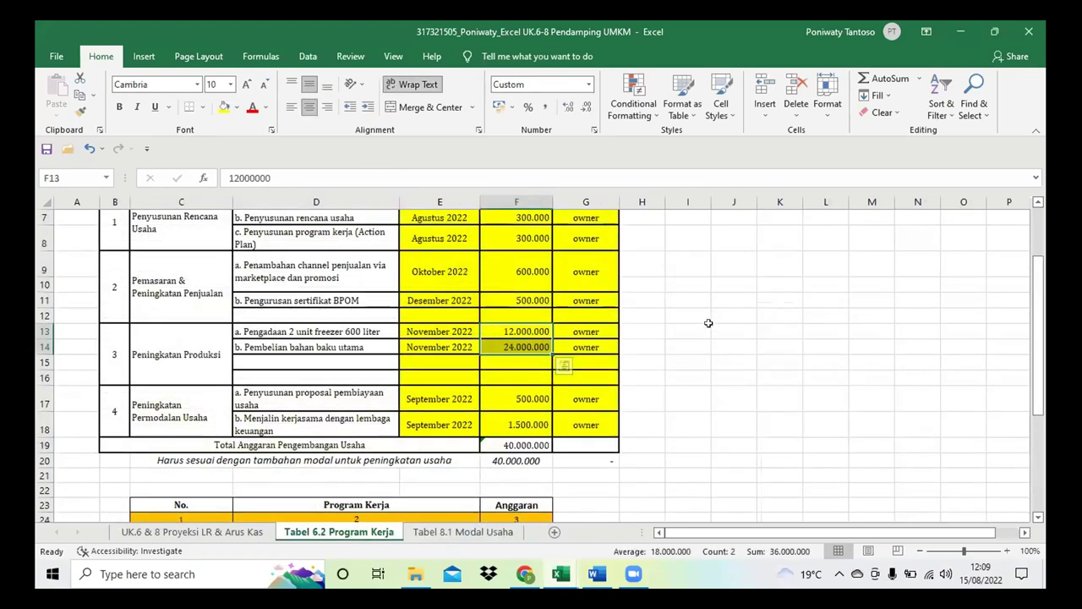
{"action": "left_click", "coordinate": [647, 344]}
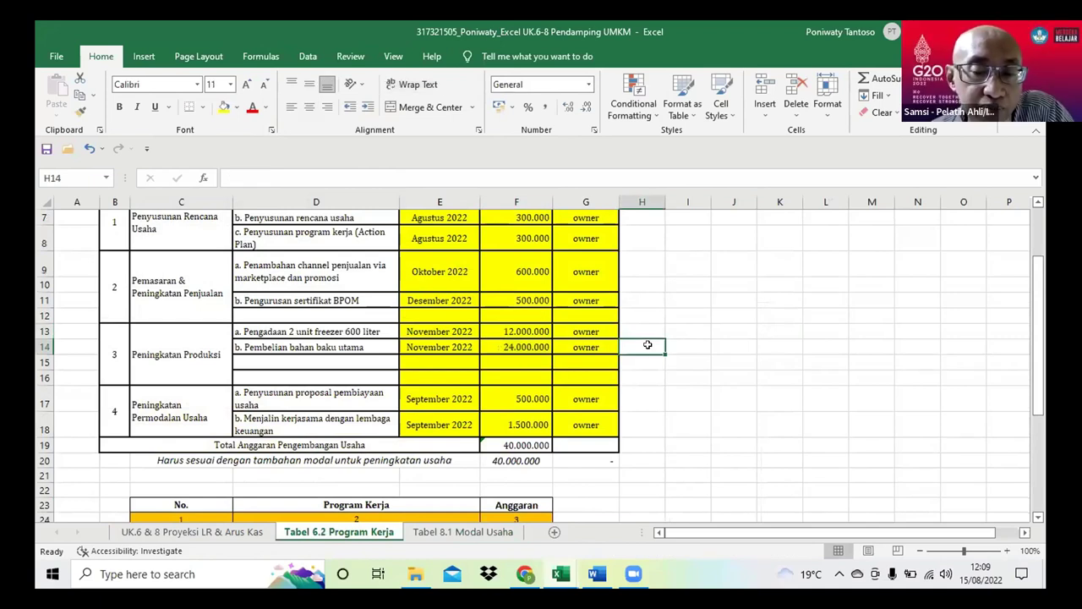
{"action": "left_click", "coordinate": [462, 532]}
{"action": "left_click", "coordinate": [576, 416]}
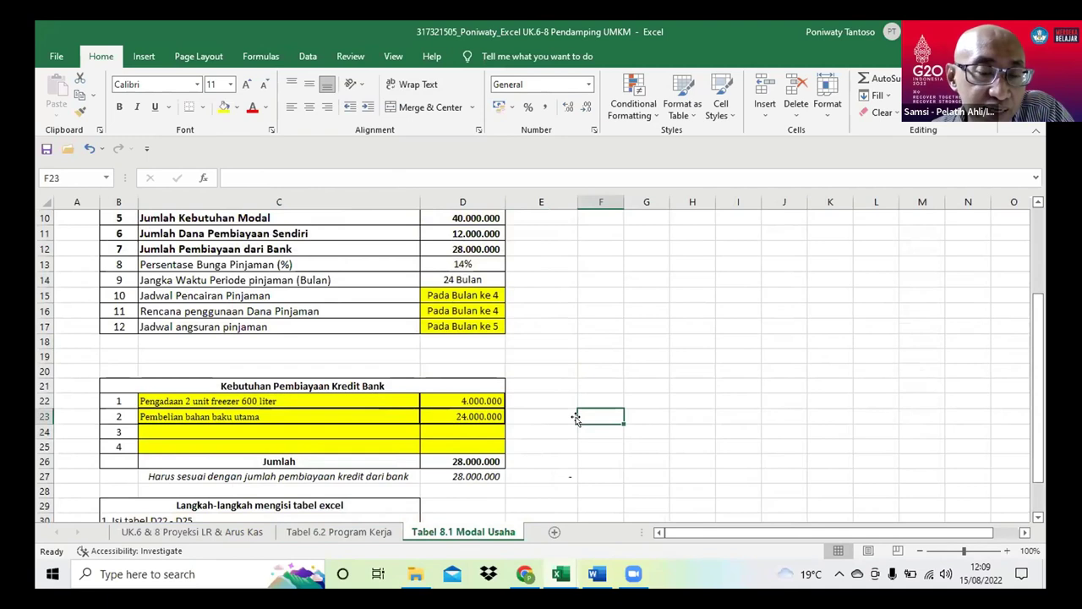
{"action": "scroll", "coordinate": [574, 411], "scroll_direction": "up", "scroll_amount": 1}
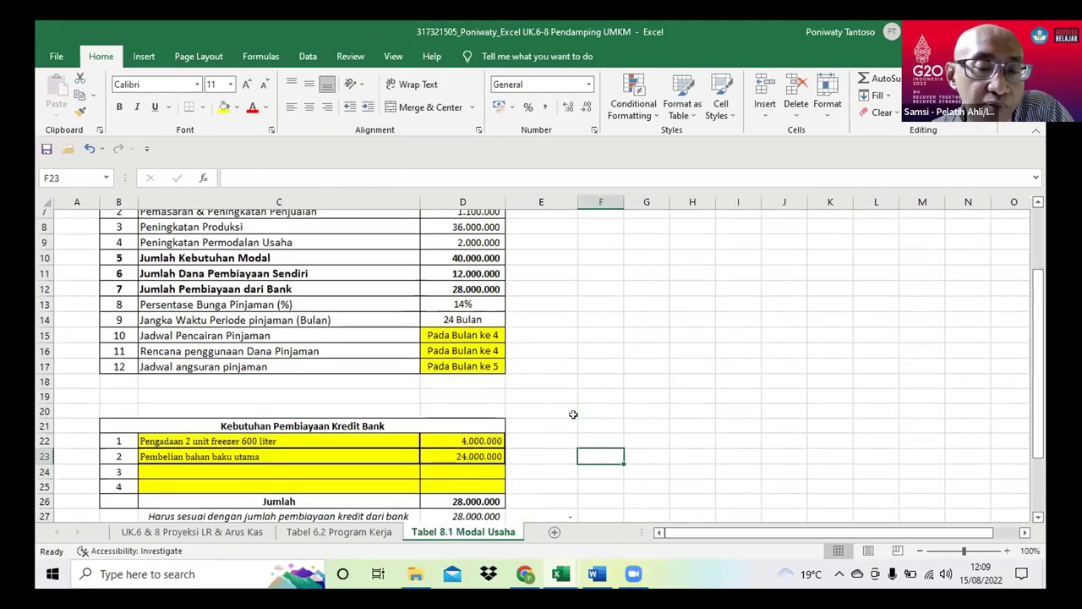
Check the bank credit needs in Tabel 8.1 against the activity schedule and budget items in Tabel 6.2
{"action": "scroll", "coordinate": [574, 403], "scroll_direction": "down", "scroll_amount": 1}
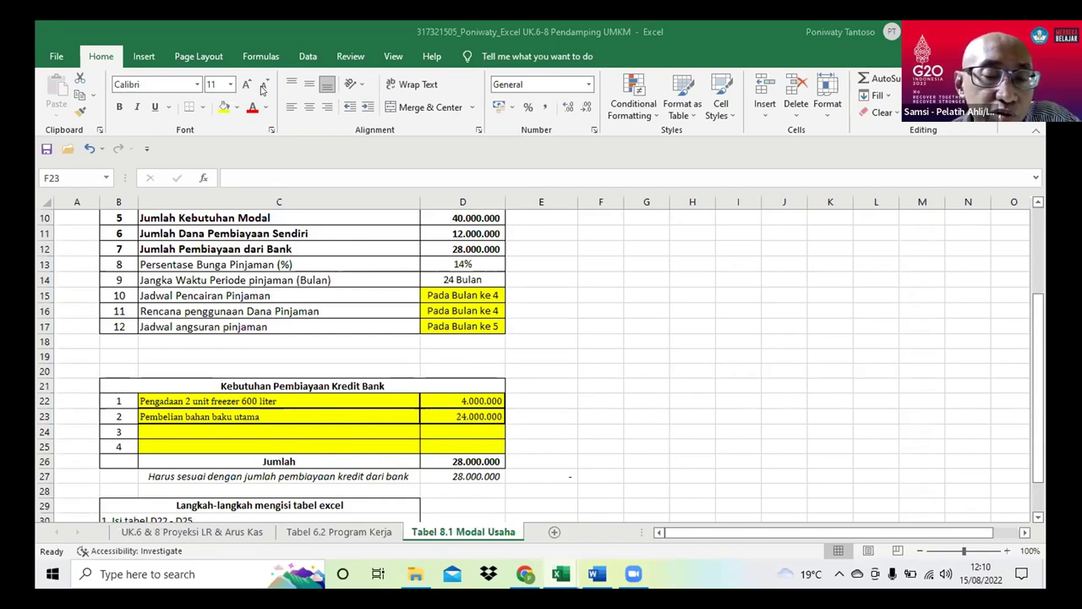
{"action": "left_click", "coordinate": [359, 535]}
{"action": "scroll", "coordinate": [417, 315], "scroll_direction": "up", "scroll_amount": 2}
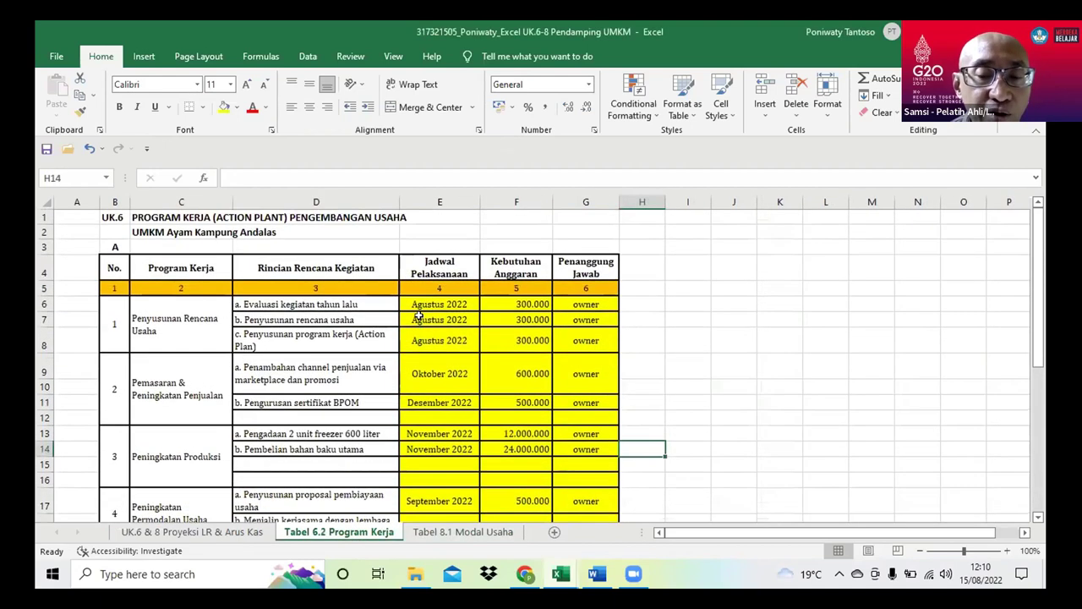
{"action": "scroll", "coordinate": [419, 314], "scroll_direction": "down", "scroll_amount": 1}
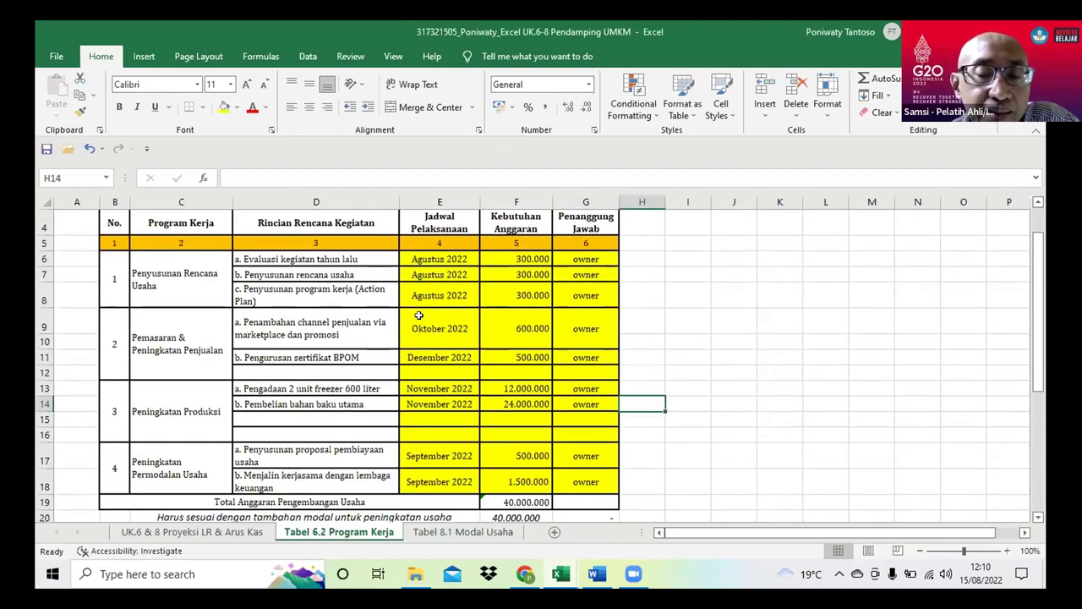
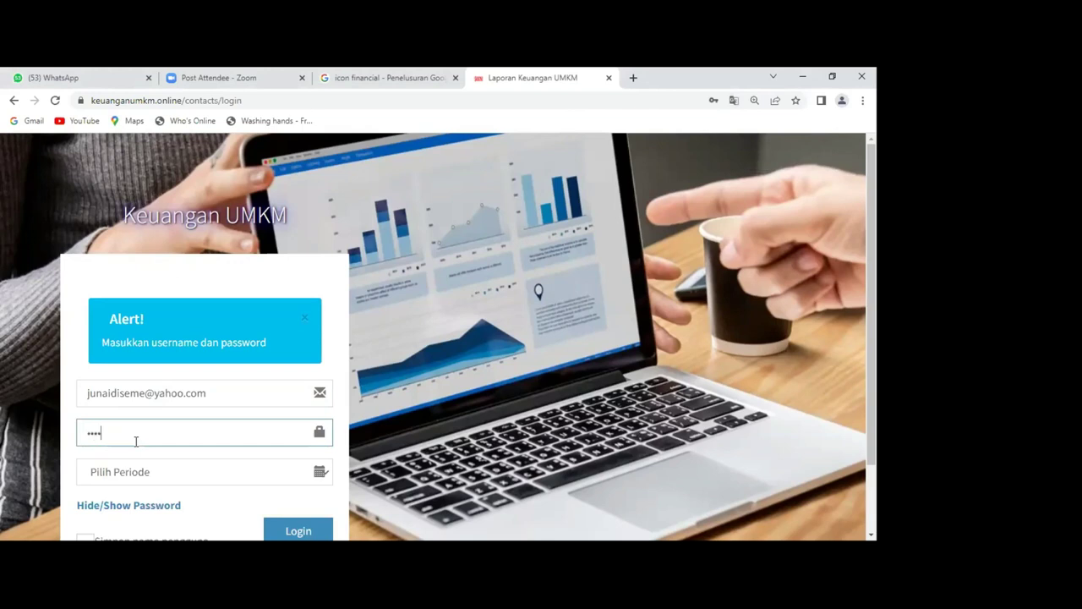
In the Laporan Keuangan UMKM web app, enter the account password, choose the 2022 period and log in
{"action": "type", "text": "*****"}
{"action": "left_click", "coordinate": [296, 470]}
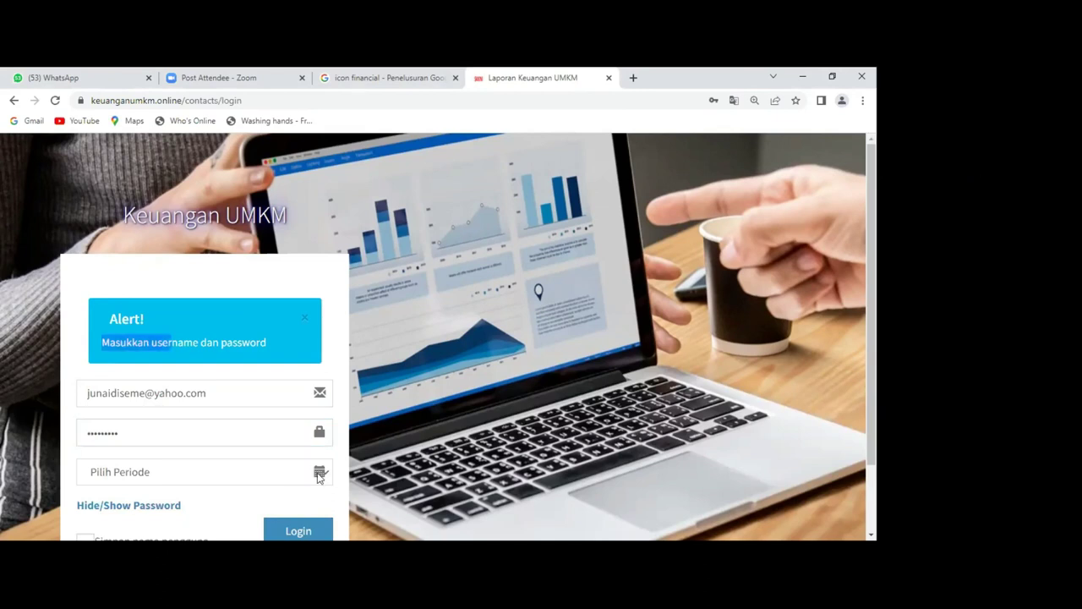
{"action": "left_click", "coordinate": [319, 474]}
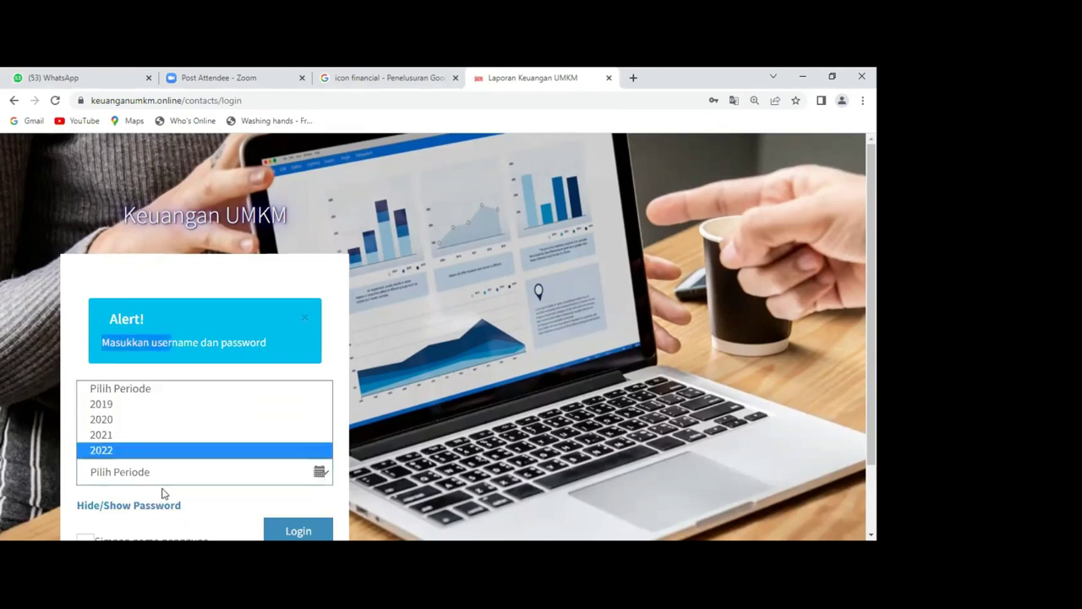
{"action": "key", "text": "Return"}
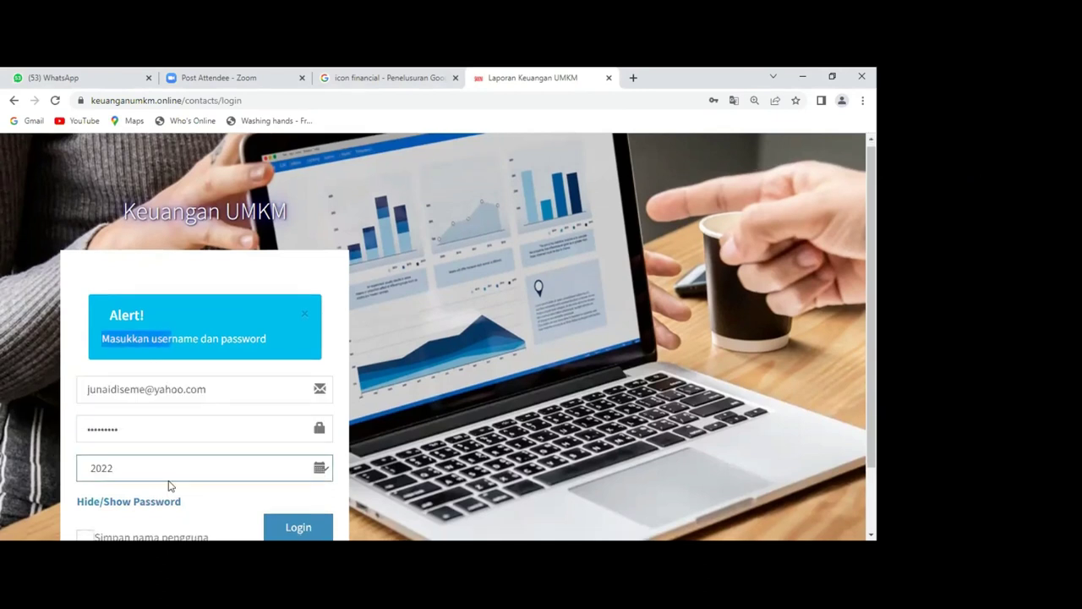
{"action": "scroll", "coordinate": [265, 465], "scroll_direction": "down", "scroll_amount": 1}
{"action": "left_click", "coordinate": [288, 453]}
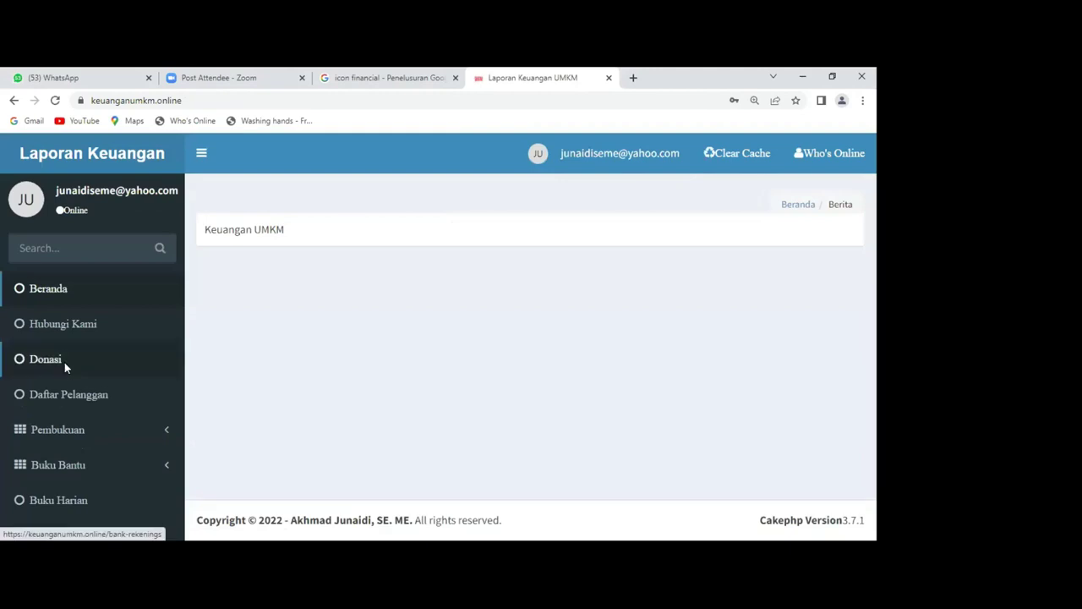
Open the opening balance setup (Setup Saldo Awal) from the Jurnal page under Pembukuan
{"action": "left_click", "coordinate": [56, 437]}
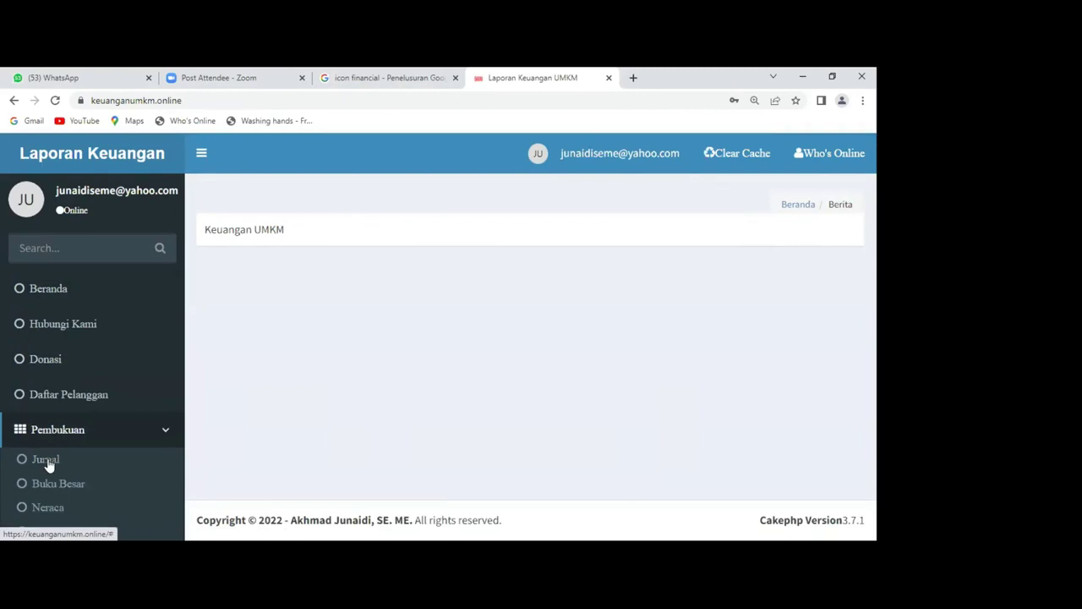
{"action": "left_click", "coordinate": [47, 461]}
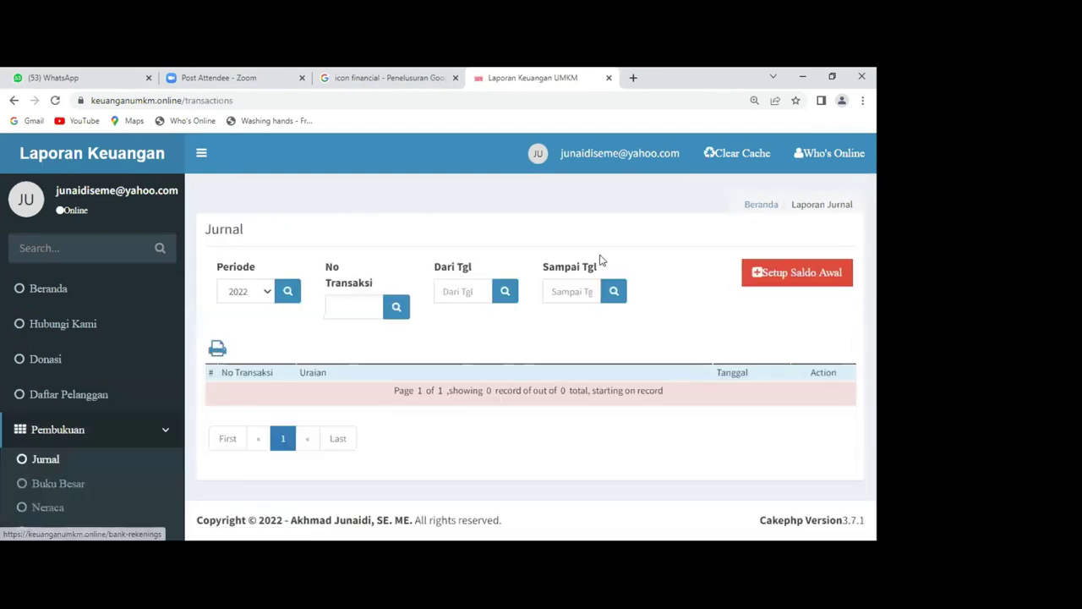
{"action": "left_click", "coordinate": [758, 275]}
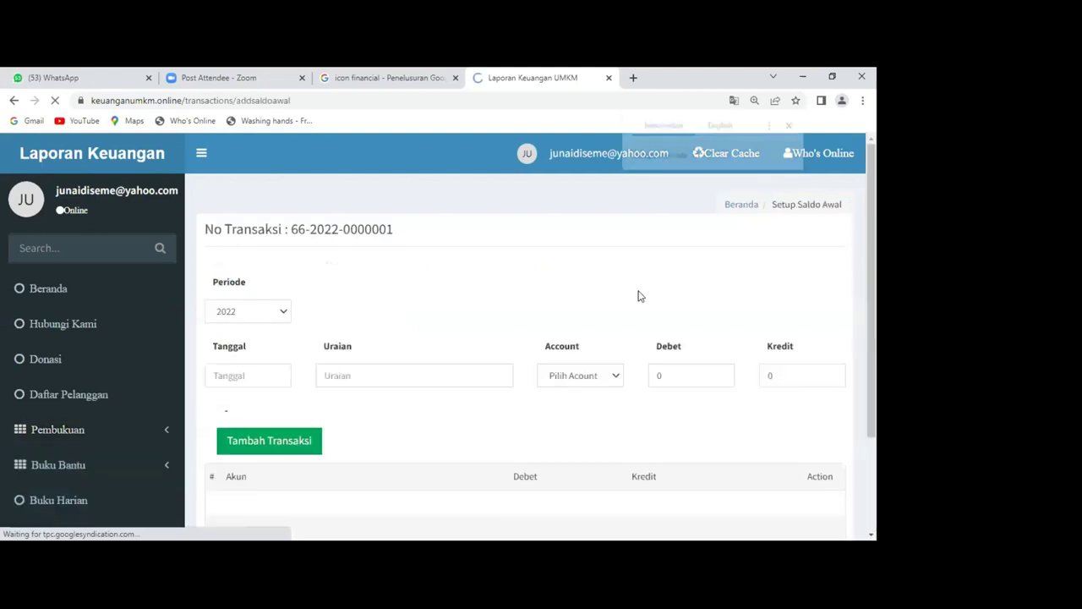
Set the opening balance transaction's date to 2022-08-15 and its description to "Saldo Awal"
{"action": "left_click", "coordinate": [268, 381]}
{"action": "left_click", "coordinate": [251, 273]}
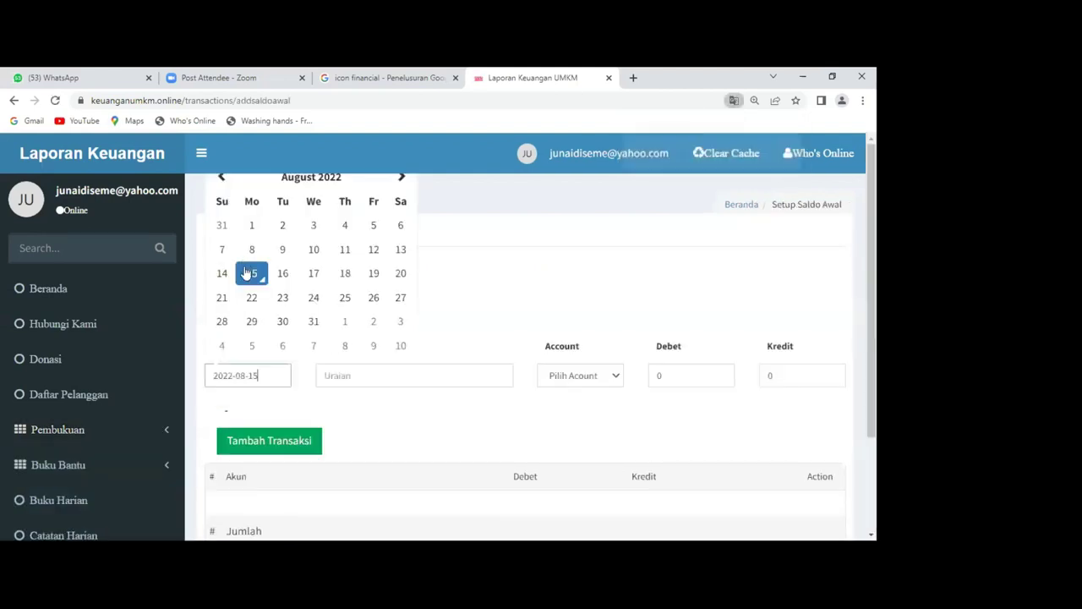
{"action": "left_click", "coordinate": [331, 372]}
{"action": "key", "text": "Down"}
{"action": "key", "text": "Return"}
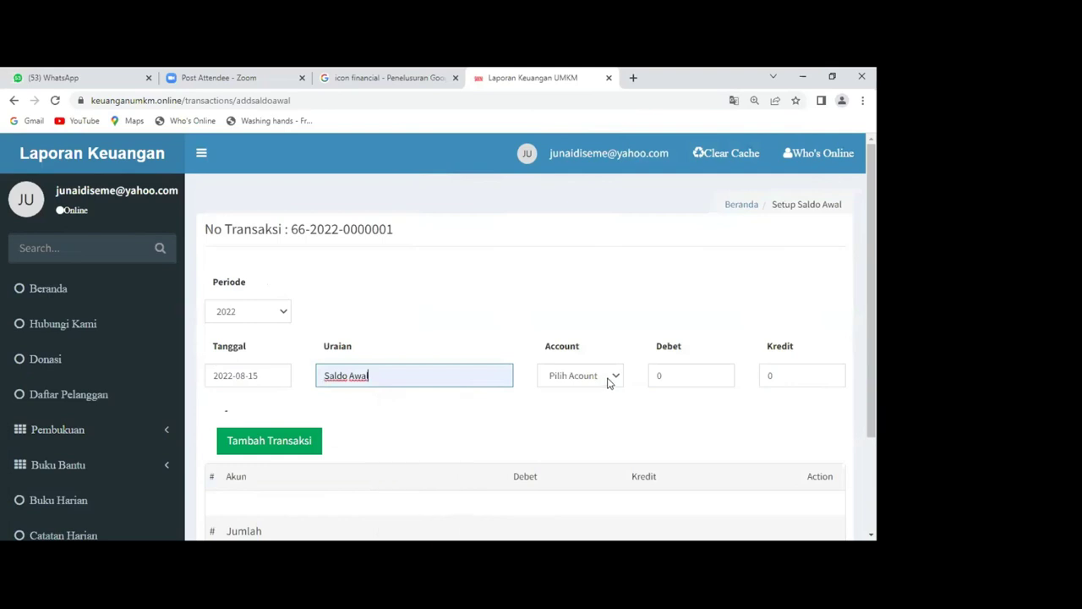
Add a 100-Kas line with a debit of 10000000 to the opening balance transaction
{"action": "left_click", "coordinate": [615, 380]}
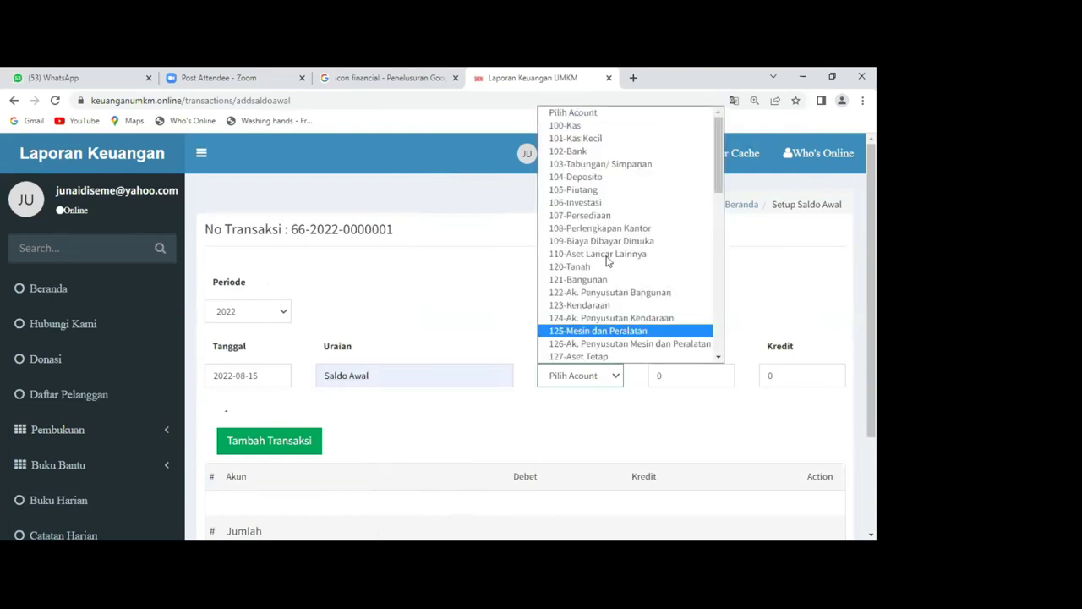
{"action": "left_click", "coordinate": [607, 126]}
{"action": "left_click", "coordinate": [686, 370]}
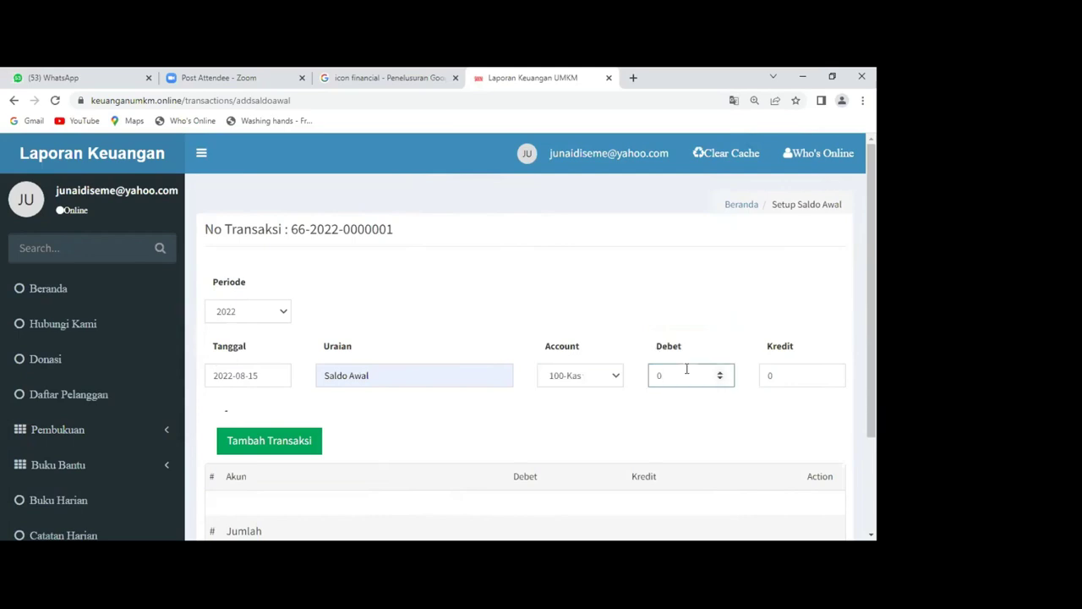
{"action": "key", "text": "BackSpace"}
{"action": "type", "text": "10000000"}
{"action": "left_click", "coordinate": [267, 449]}
{"action": "scroll", "coordinate": [403, 430], "scroll_direction": "down", "scroll_amount": 2}
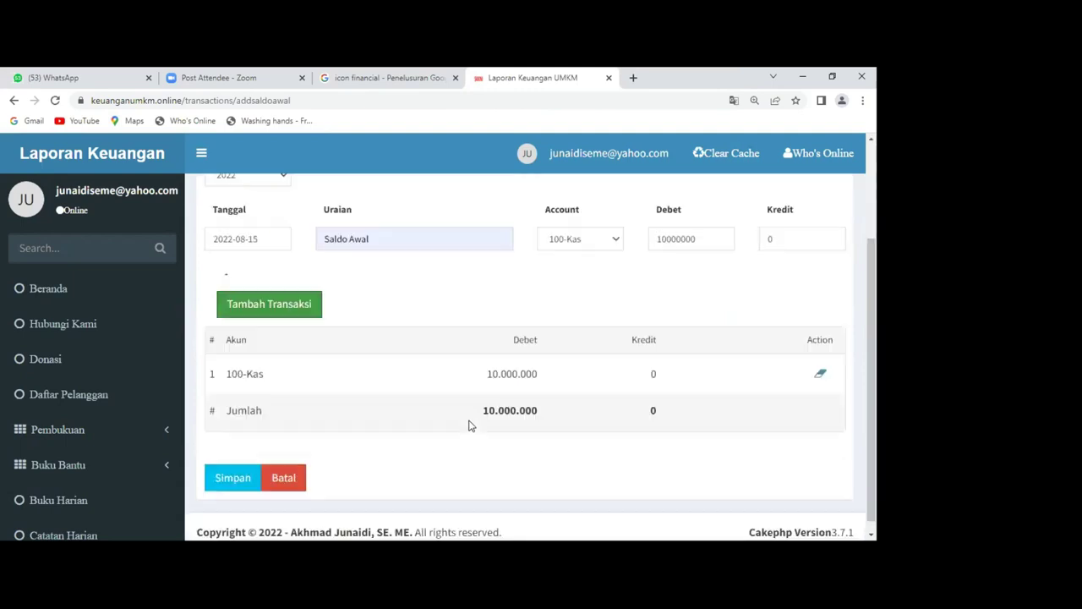
Add a 201-Utang Usaha line with a credit of 200000 to the opening balance transaction
{"action": "scroll", "coordinate": [465, 431], "scroll_direction": "up", "scroll_amount": 1}
{"action": "scroll", "coordinate": [498, 418], "scroll_direction": "up", "scroll_amount": 1}
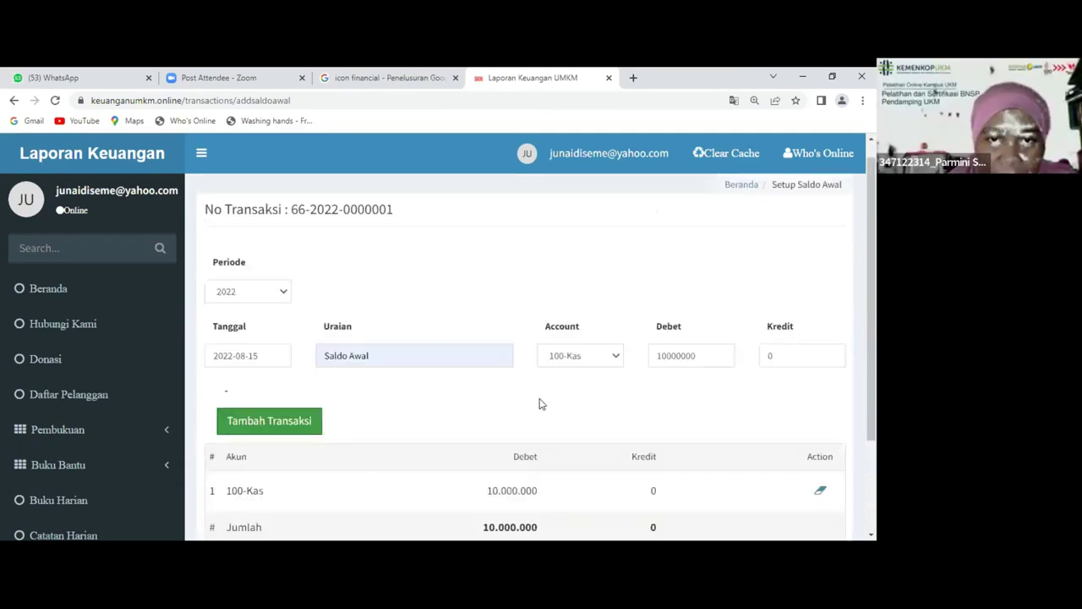
{"action": "left_click", "coordinate": [615, 361]}
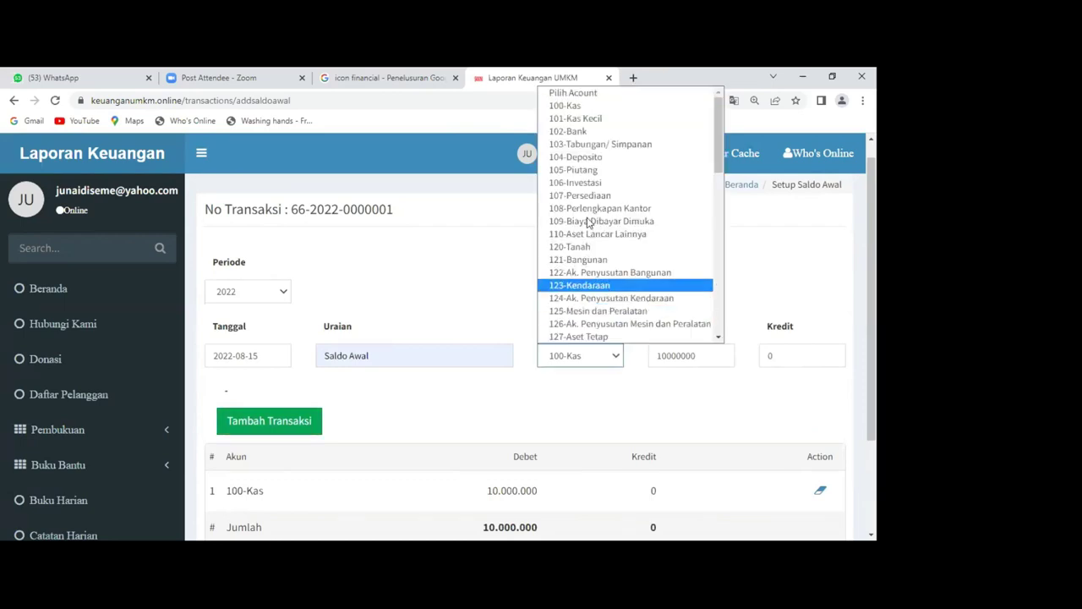
{"action": "scroll", "coordinate": [592, 279], "scroll_direction": "down", "scroll_amount": 3}
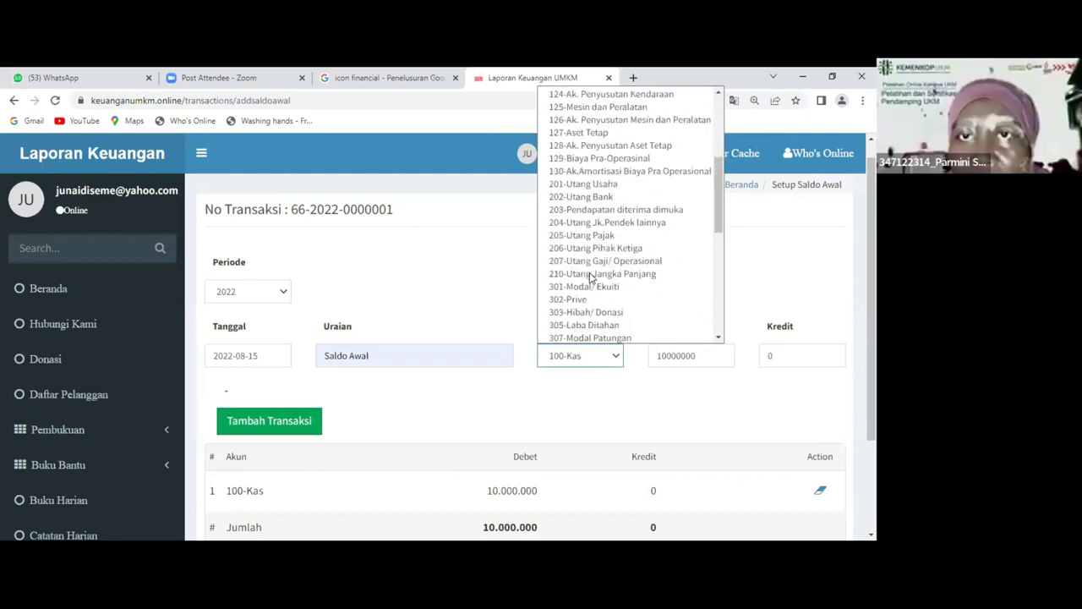
{"action": "key", "text": "Up"}
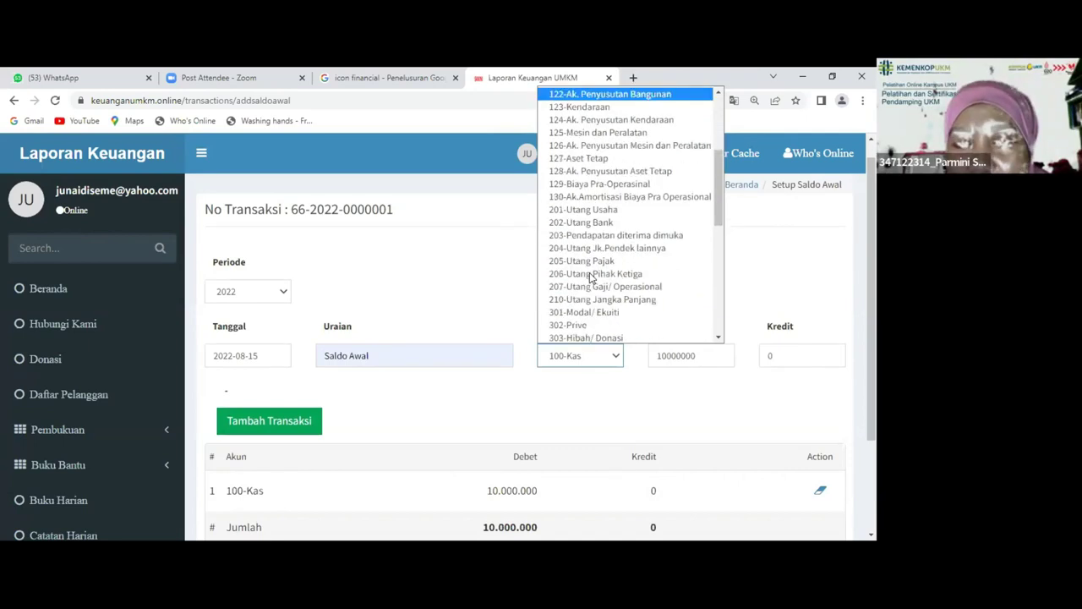
{"action": "scroll", "coordinate": [592, 278], "scroll_direction": "up", "scroll_amount": 1}
{"action": "scroll", "coordinate": [591, 277], "scroll_direction": "down", "scroll_amount": 2}
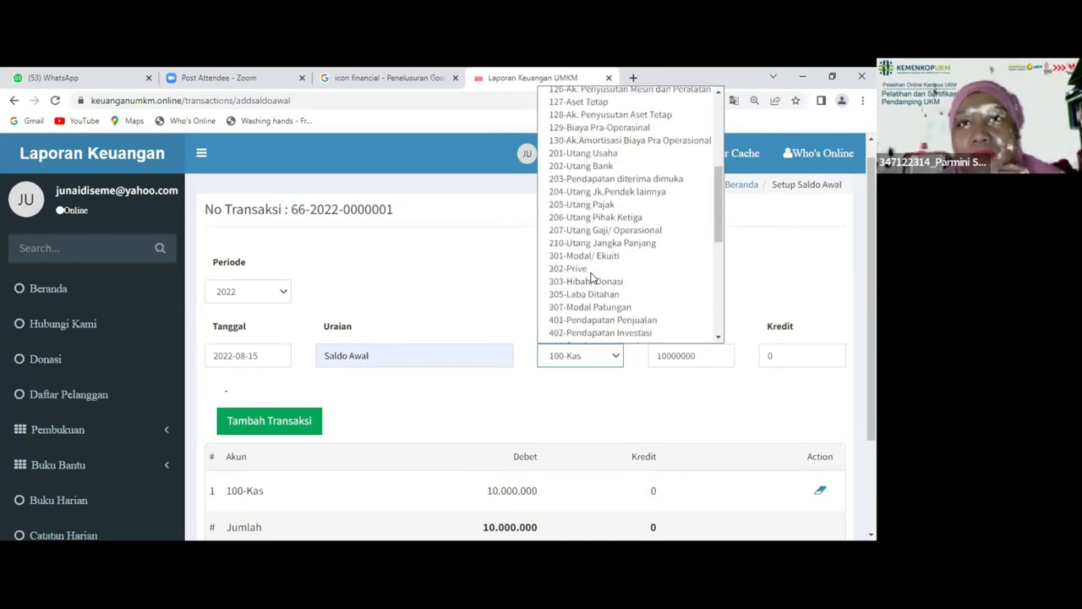
{"action": "scroll", "coordinate": [593, 274], "scroll_direction": "down", "scroll_amount": 1}
{"action": "scroll", "coordinate": [595, 273], "scroll_direction": "up", "scroll_amount": 4}
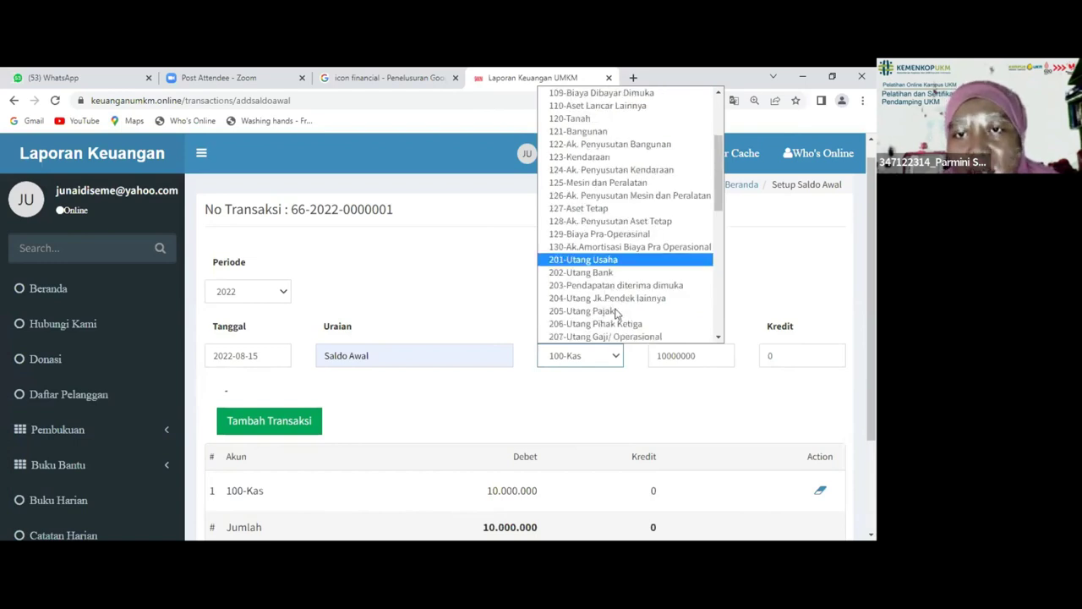
{"action": "key", "text": "Up"}
{"action": "key", "text": "Up"}
{"action": "key", "text": "Return"}
{"action": "left_click", "coordinate": [796, 352]}
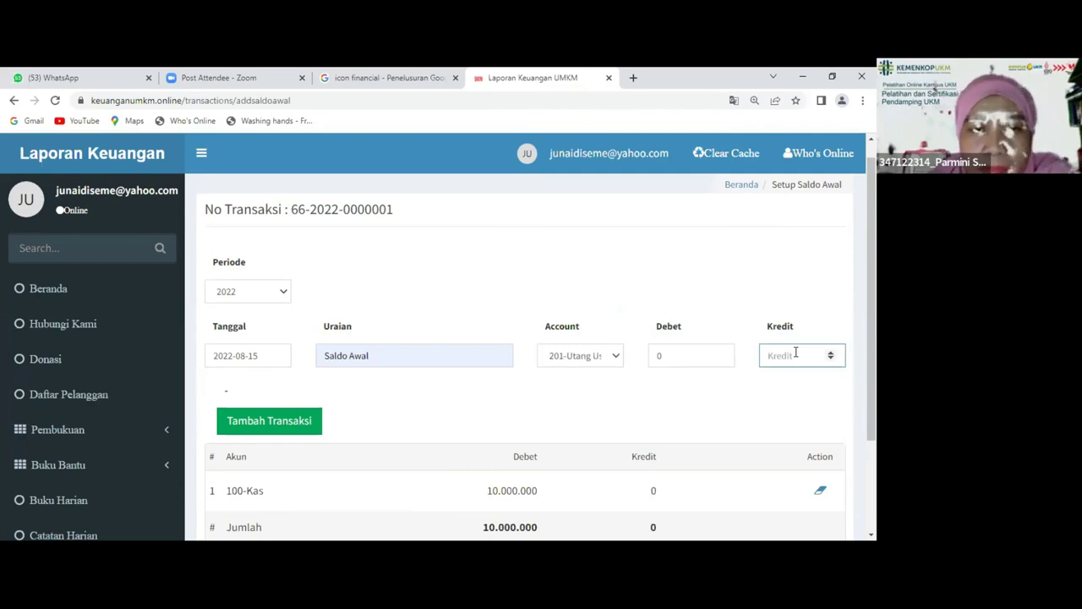
{"action": "type", "text": "500000"}
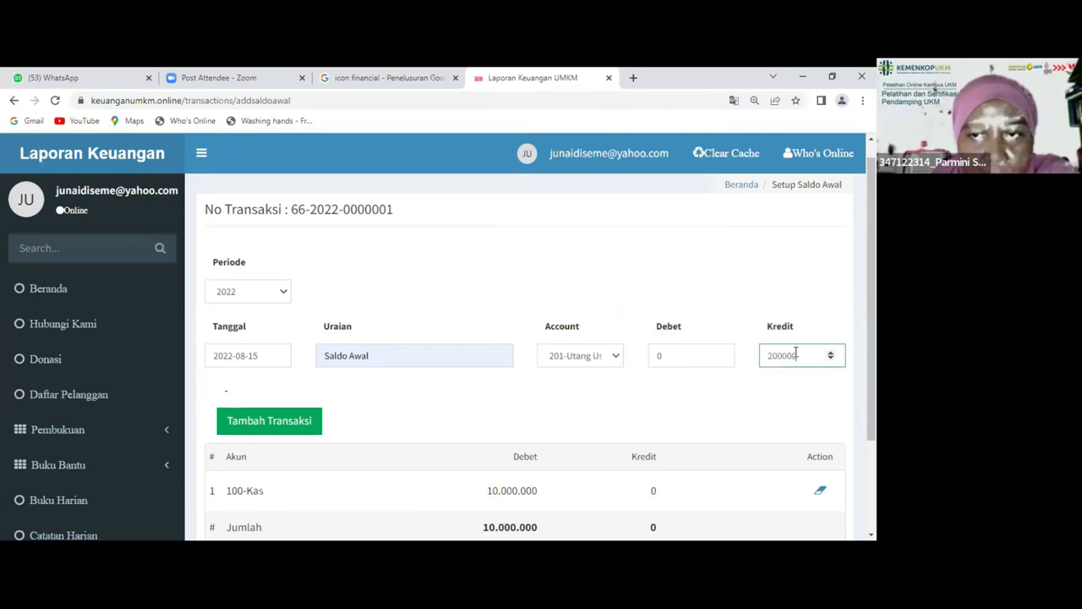
{"action": "left_click", "coordinate": [296, 426]}
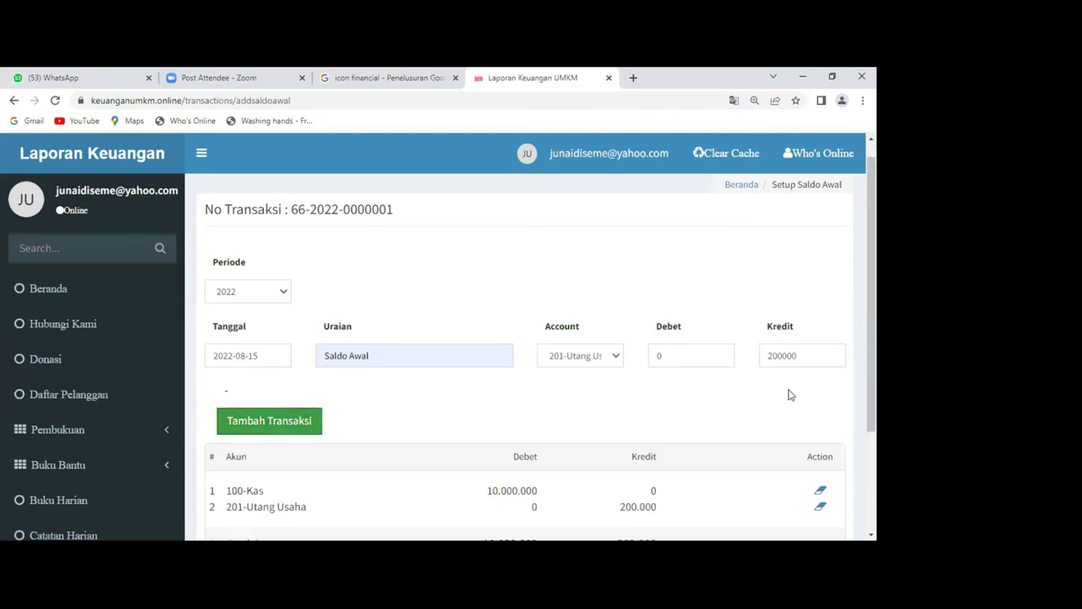
Change the 201-Utang Usaha credit to 2000000 and add the corrected line again
{"action": "left_click", "coordinate": [814, 365]}
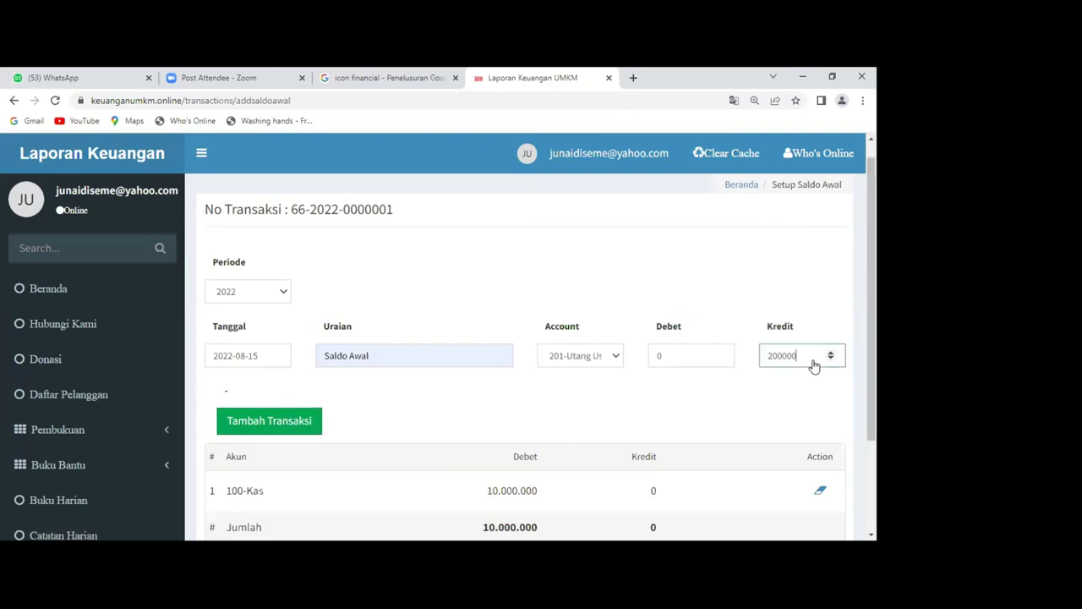
{"action": "type", "text": "0"}
{"action": "left_click", "coordinate": [295, 432]}
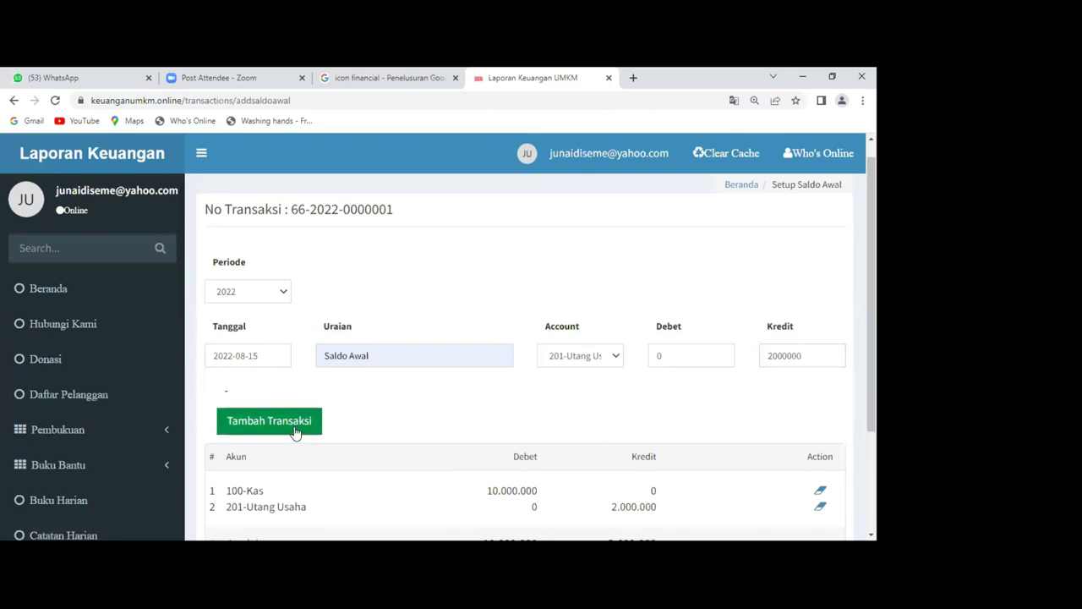
Add a 401-Pendapatan Penjualan line with a credit of 50000000 to the opening balance transaction
{"action": "scroll", "coordinate": [296, 431], "scroll_direction": "down", "scroll_amount": 3}
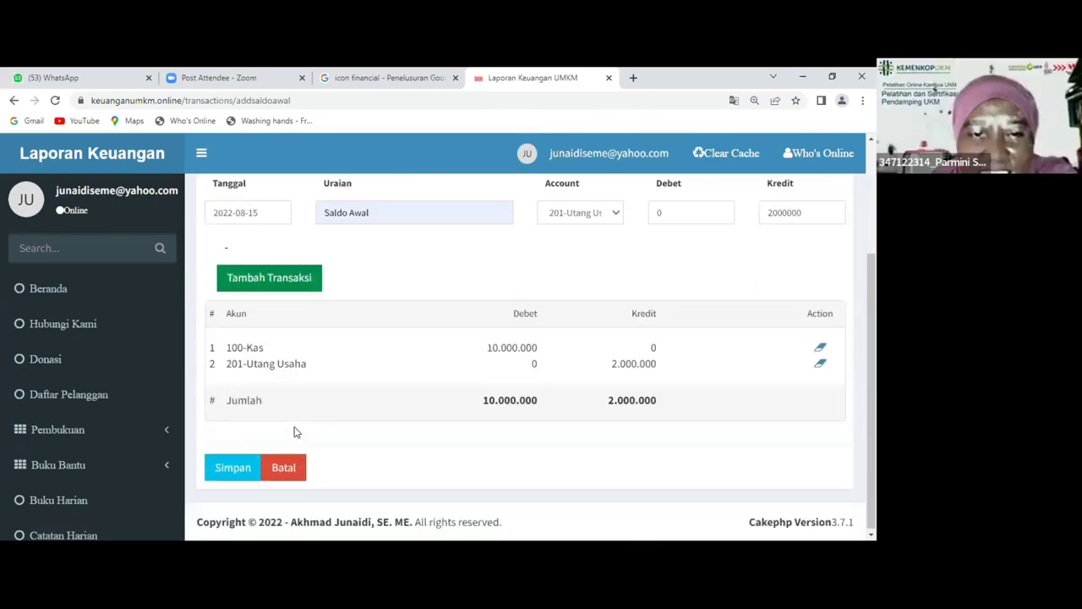
{"action": "scroll", "coordinate": [294, 431], "scroll_direction": "up", "scroll_amount": 2}
{"action": "scroll", "coordinate": [294, 432], "scroll_direction": "down", "scroll_amount": 1}
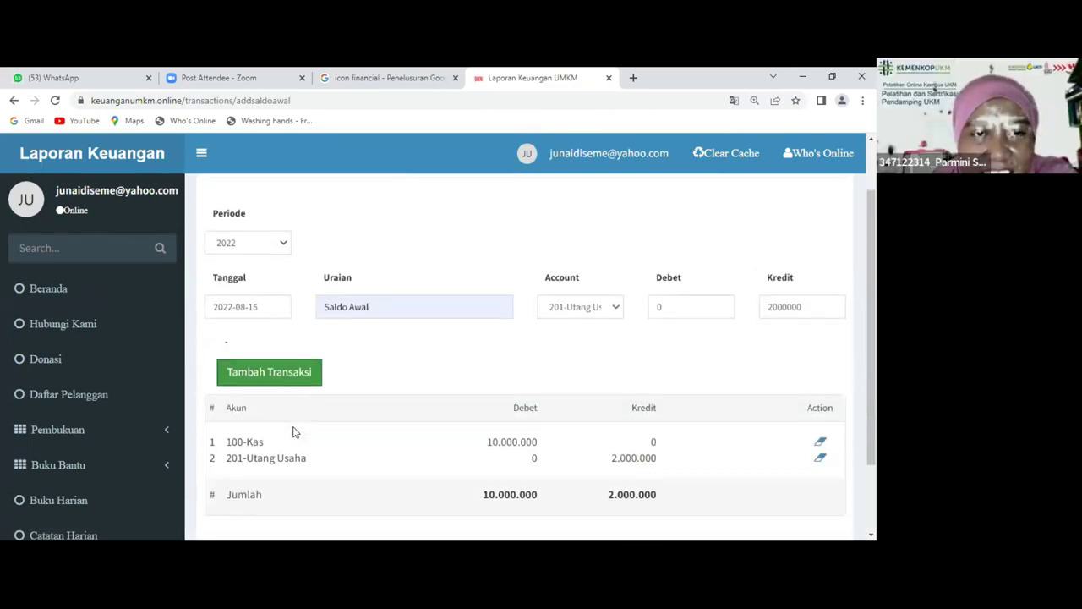
{"action": "scroll", "coordinate": [295, 432], "scroll_direction": "down", "scroll_amount": 2}
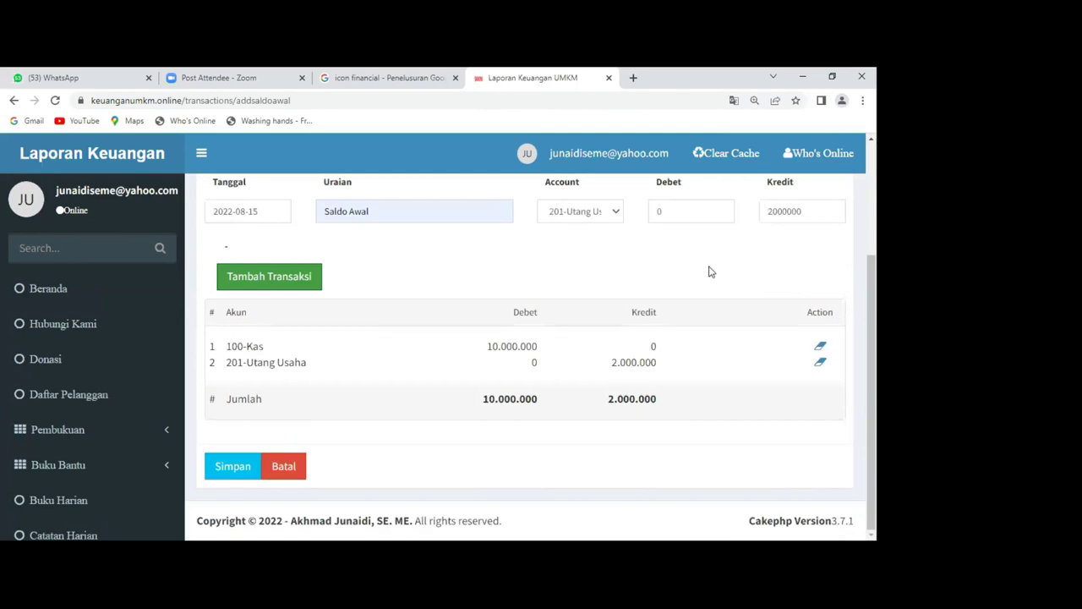
{"action": "key", "text": "alt+Down"}
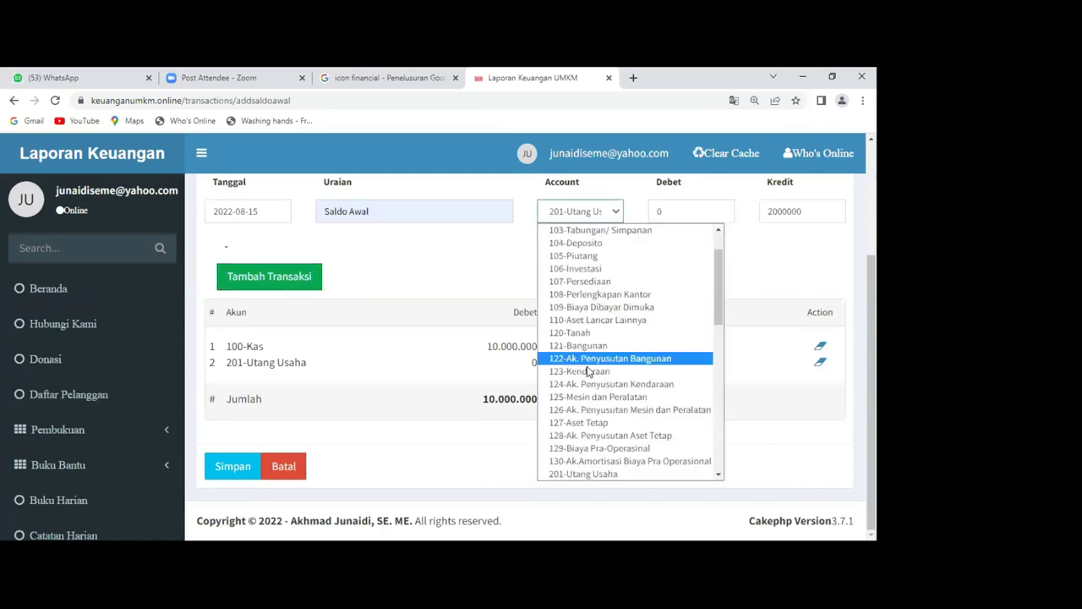
{"action": "scroll", "coordinate": [589, 372], "scroll_direction": "down", "scroll_amount": 3}
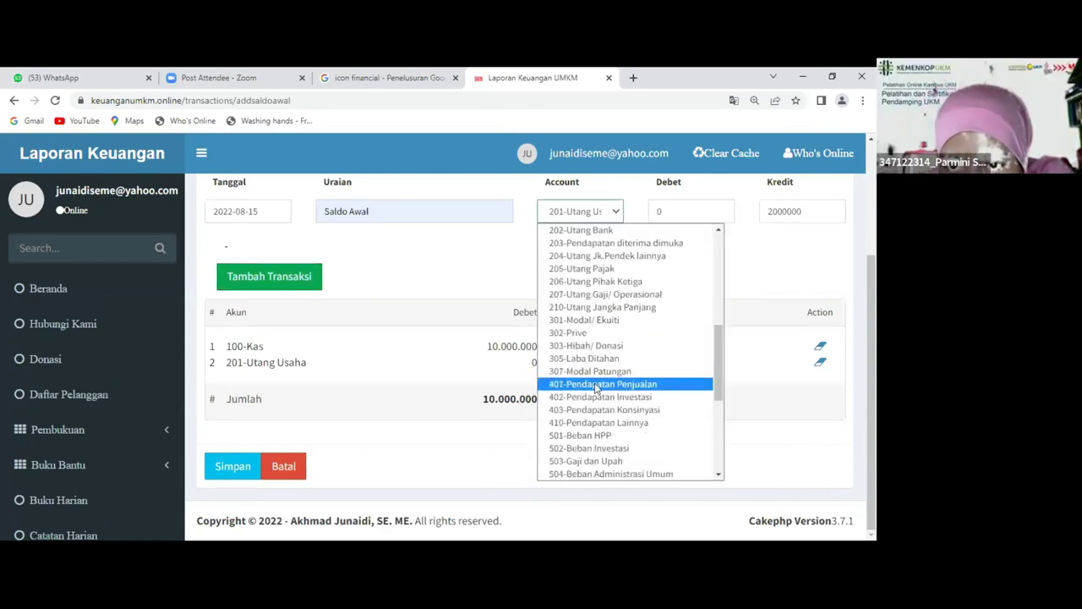
{"action": "left_click", "coordinate": [790, 209]}
{"action": "key", "text": "BackSpace"}
{"action": "type", "text": "50000000"}
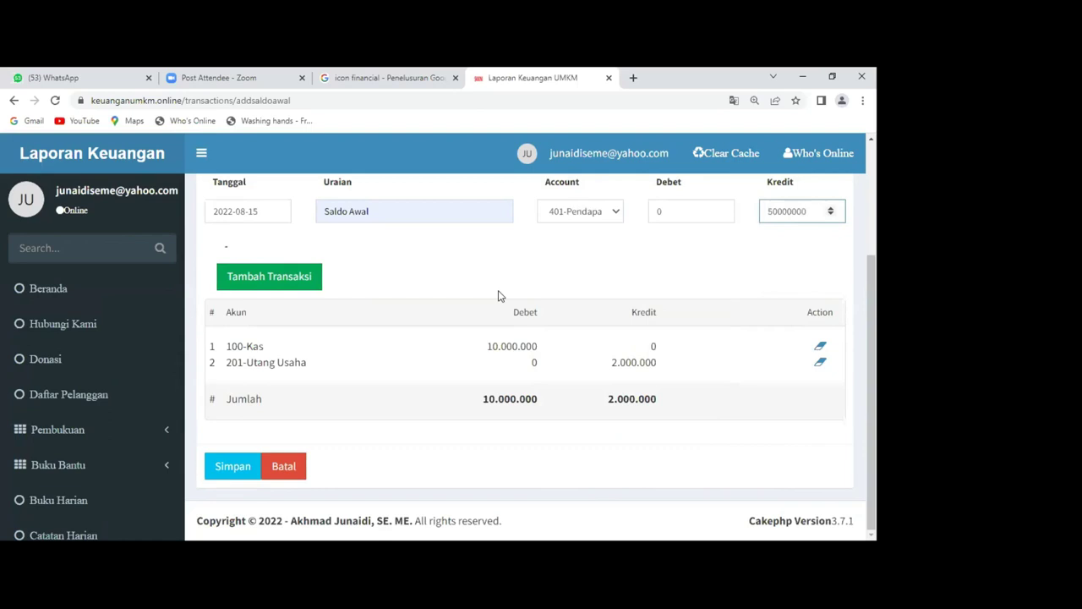
{"action": "left_click", "coordinate": [286, 285]}
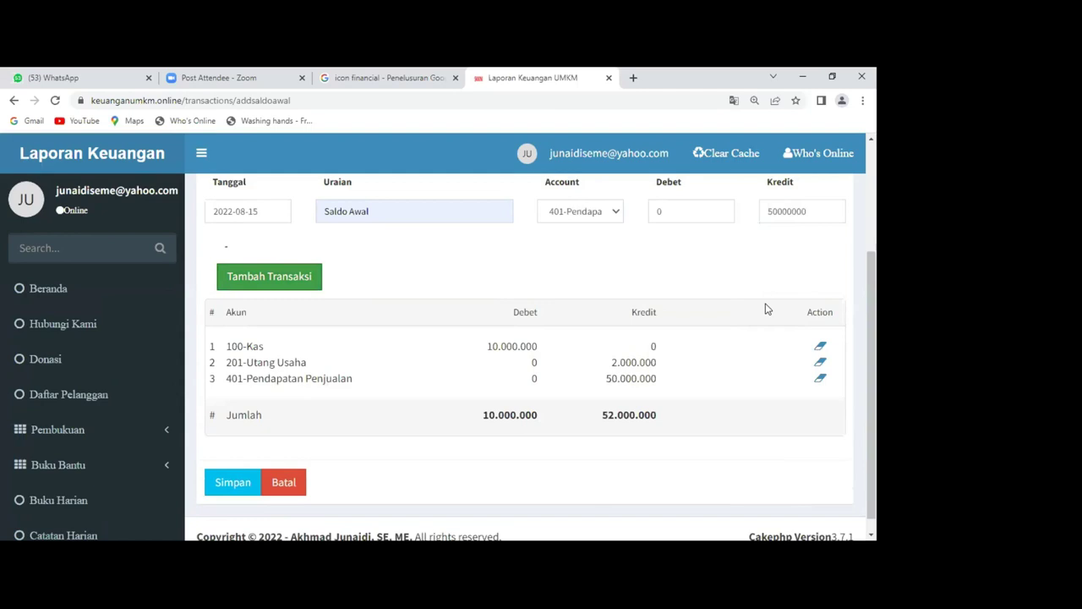
Remove the 401-Pendapatan Penjualan line and add it again with a credit of 5000000
{"action": "left_click", "coordinate": [821, 349]}
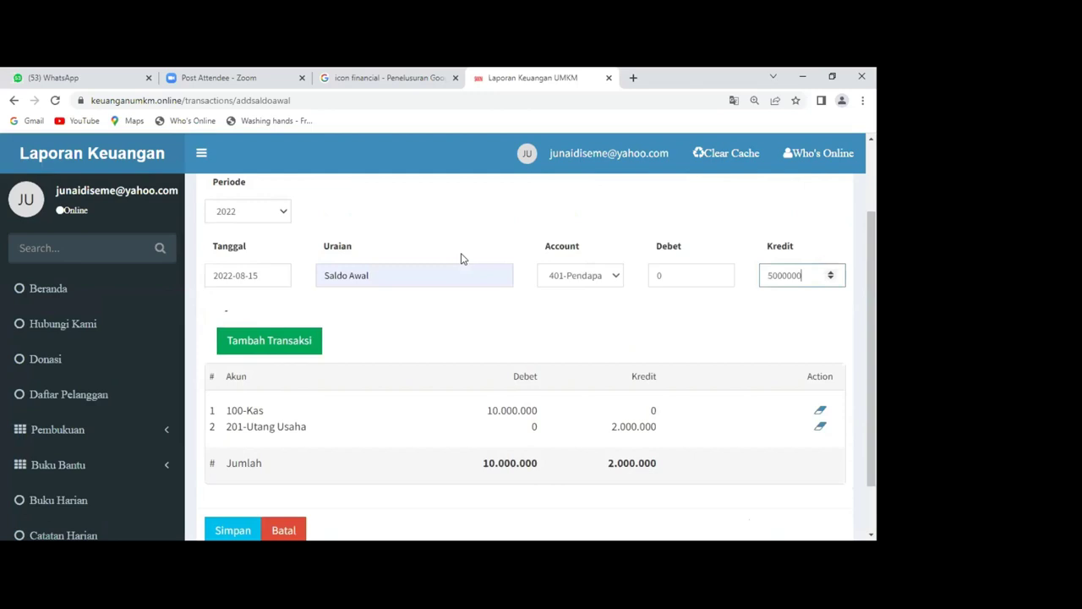
{"action": "left_click", "coordinate": [306, 349]}
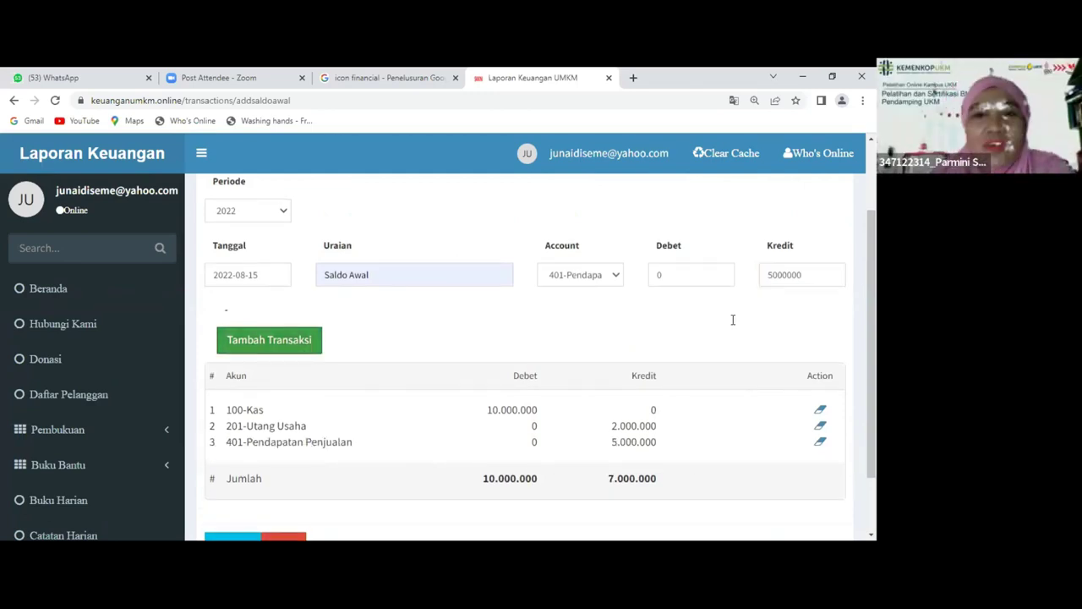
Add a 501-Beban HPP line with a debit of 2500000 to the opening balance transaction
{"action": "scroll", "coordinate": [604, 302], "scroll_direction": "up", "scroll_amount": 1}
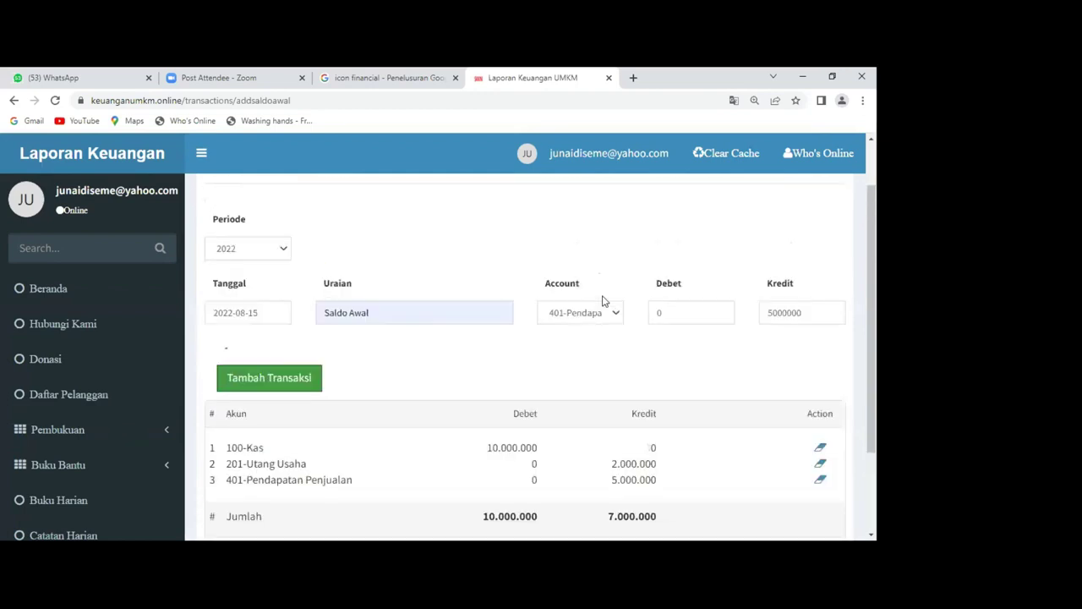
{"action": "left_click", "coordinate": [604, 303]}
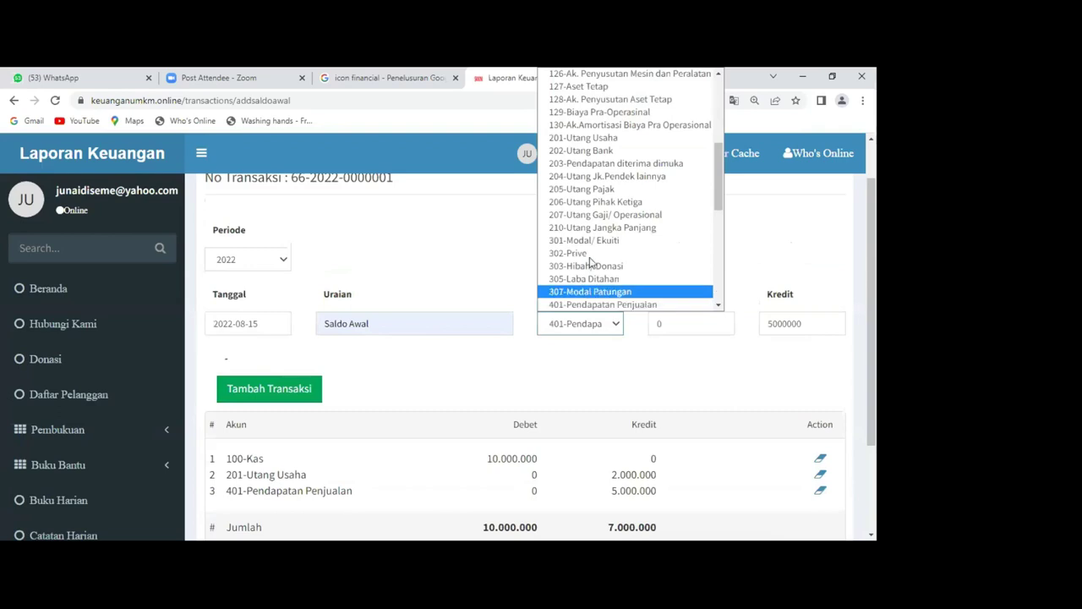
{"action": "scroll", "coordinate": [590, 263], "scroll_direction": "down", "scroll_amount": 3}
{"action": "left_click", "coordinate": [592, 287]}
{"action": "key", "text": "BackSpace"}
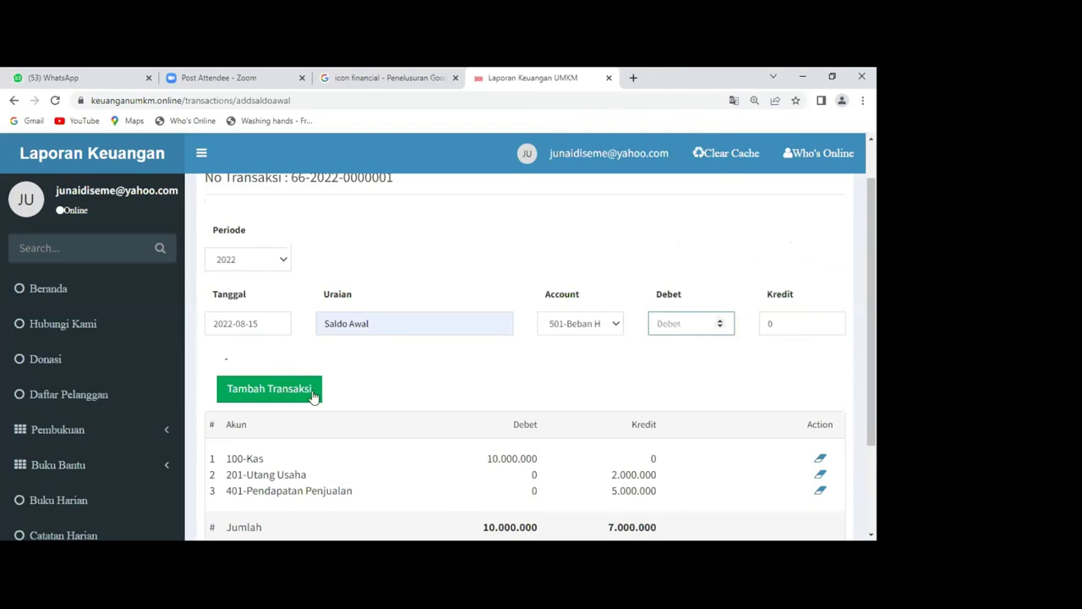
{"action": "type", "text": "2500000"}
{"action": "left_click", "coordinate": [268, 388]}
{"action": "scroll", "coordinate": [318, 399], "scroll_direction": "down", "scroll_amount": 3}
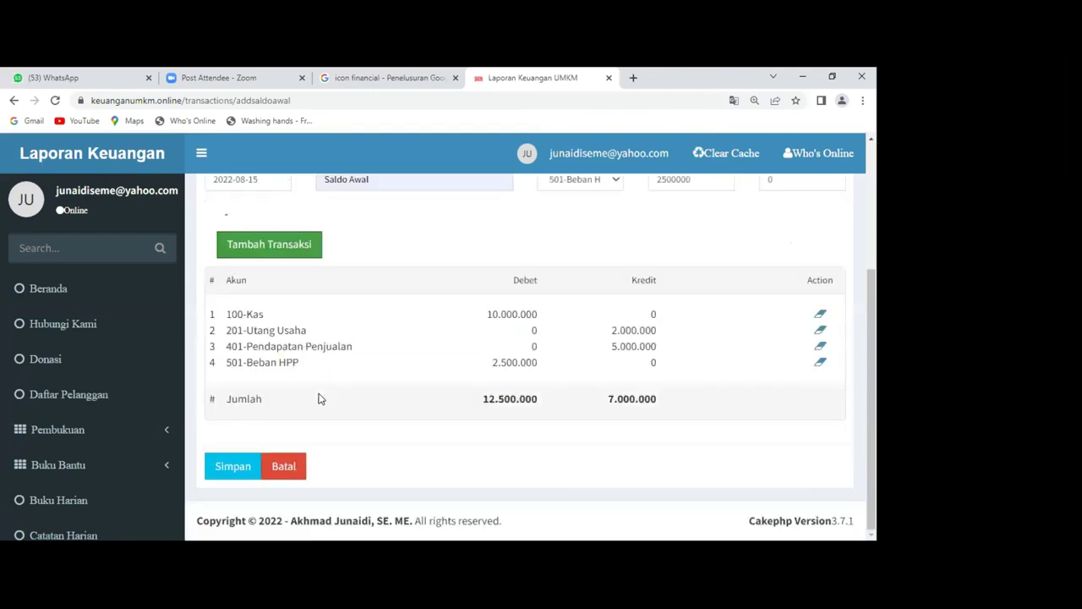
Add a 301-Modal/ Ekuiti line with a credit of 5500000 to balance the opening balance transaction
{"action": "scroll", "coordinate": [319, 400], "scroll_direction": "up", "scroll_amount": 1}
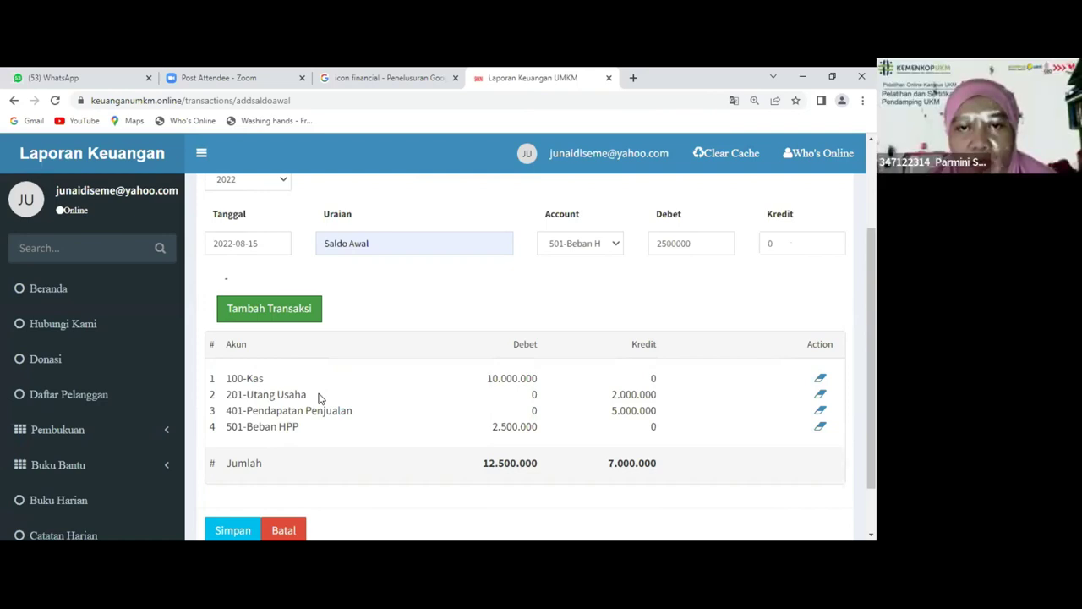
{"action": "left_click", "coordinate": [609, 244]}
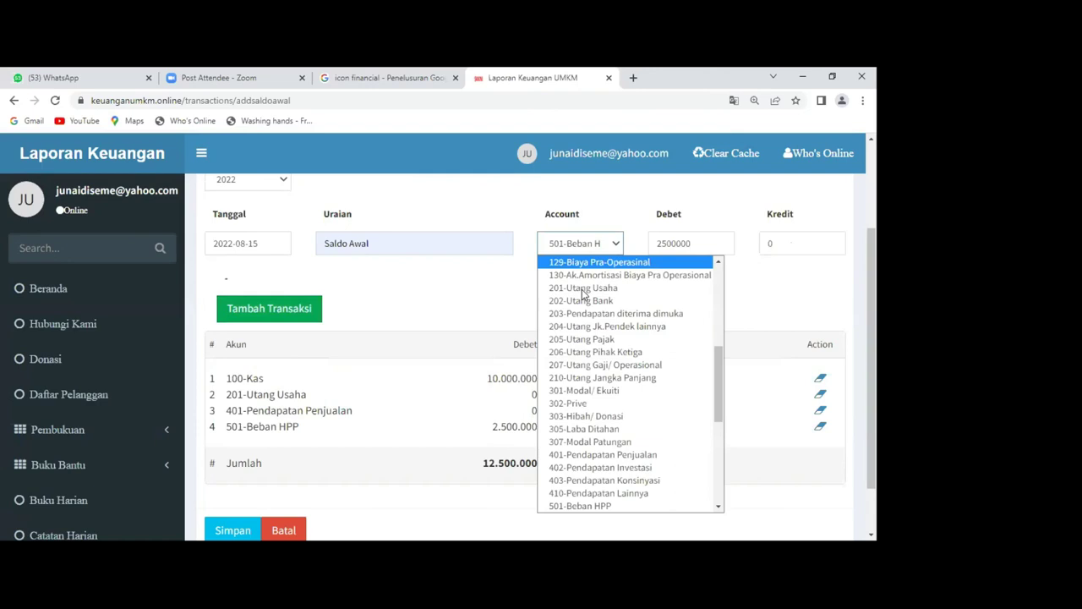
{"action": "scroll", "coordinate": [583, 294], "scroll_direction": "up", "scroll_amount": 5}
{"action": "scroll", "coordinate": [581, 294], "scroll_direction": "down", "scroll_amount": 3}
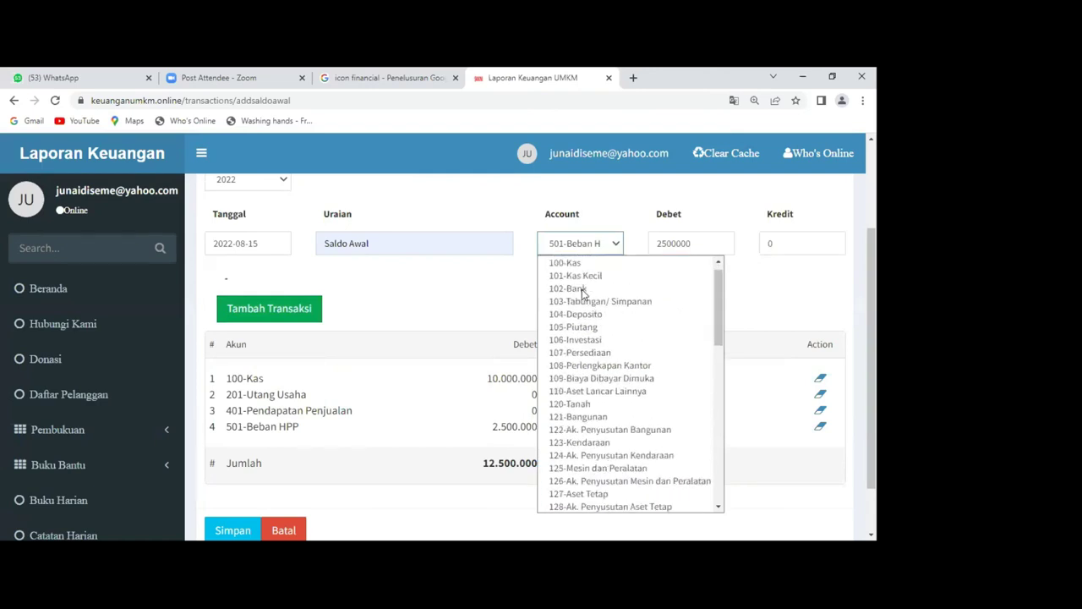
{"action": "key", "text": "Up"}
{"action": "key", "text": "Up"}
{"action": "key", "text": "Up"}
{"action": "key", "text": "Up"}
{"action": "key", "text": "Up"}
{"action": "key", "text": "Up"}
{"action": "key", "text": "Up"}
{"action": "key", "text": "Up"}
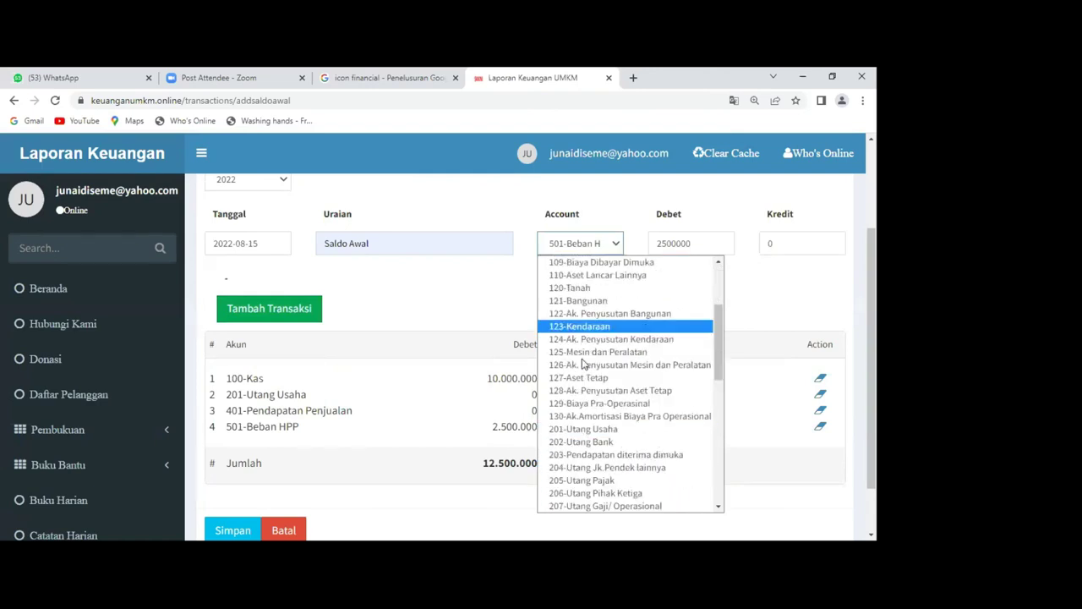
{"action": "scroll", "coordinate": [587, 372], "scroll_direction": "down", "scroll_amount": 3}
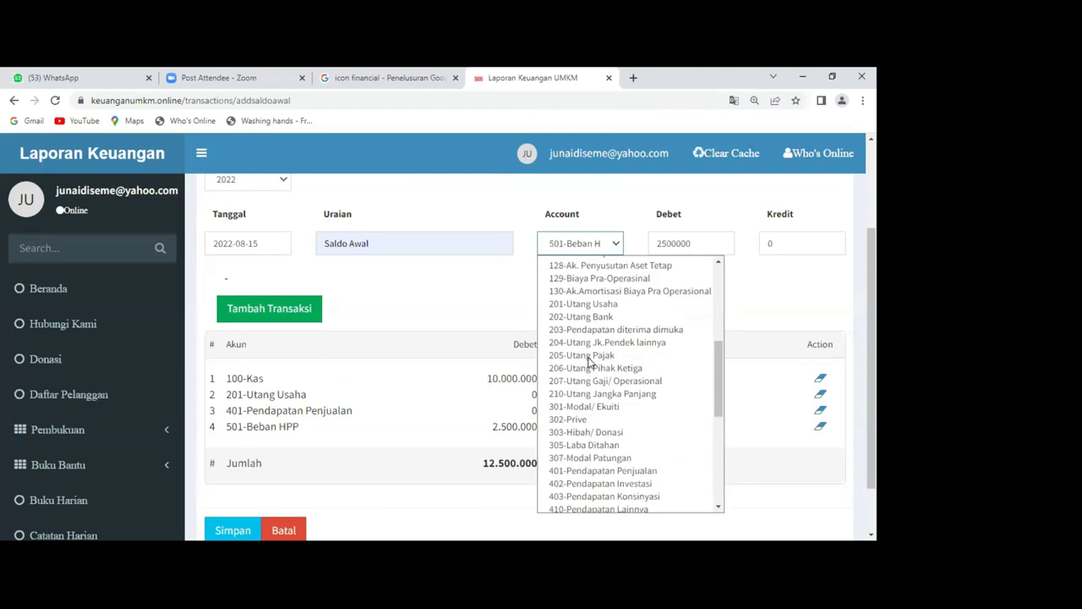
{"action": "left_click", "coordinate": [603, 404]}
{"action": "left_click", "coordinate": [789, 243]}
{"action": "key", "text": "BackSpace"}
{"action": "type", "text": "5500000"}
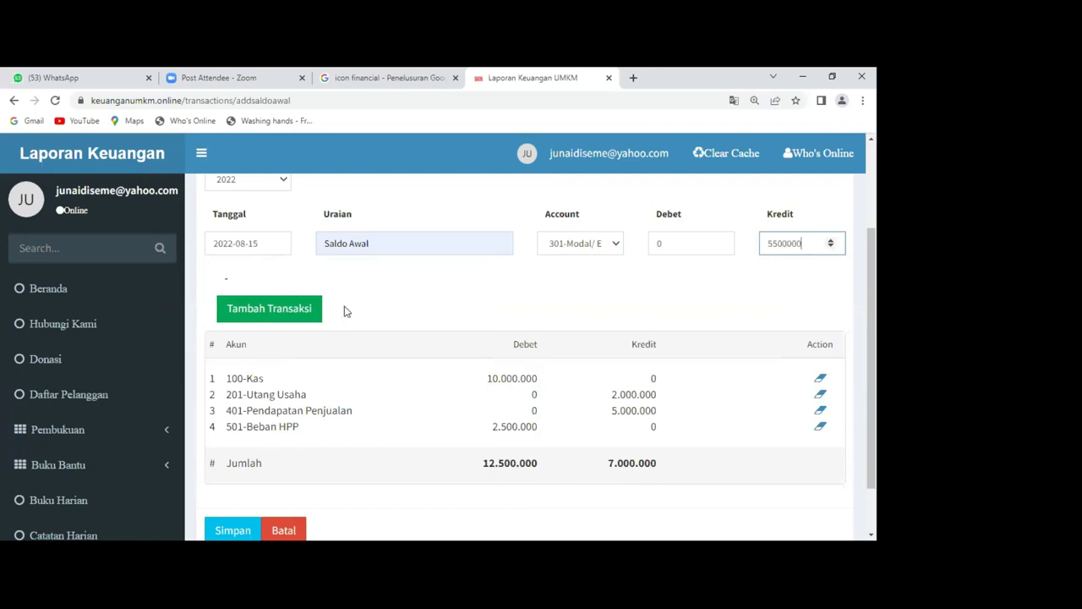
{"action": "left_click", "coordinate": [298, 301]}
{"action": "scroll", "coordinate": [319, 334], "scroll_direction": "down", "scroll_amount": 1}
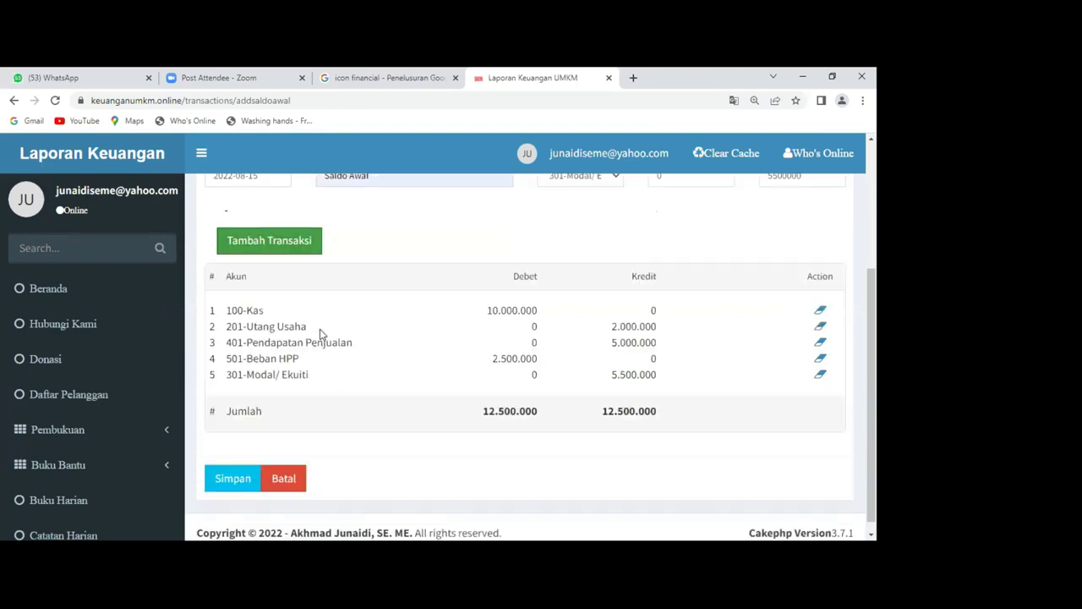
Review the opening balance entries and save the transaction to the journal
{"action": "scroll", "coordinate": [319, 334], "scroll_direction": "up", "scroll_amount": 1}
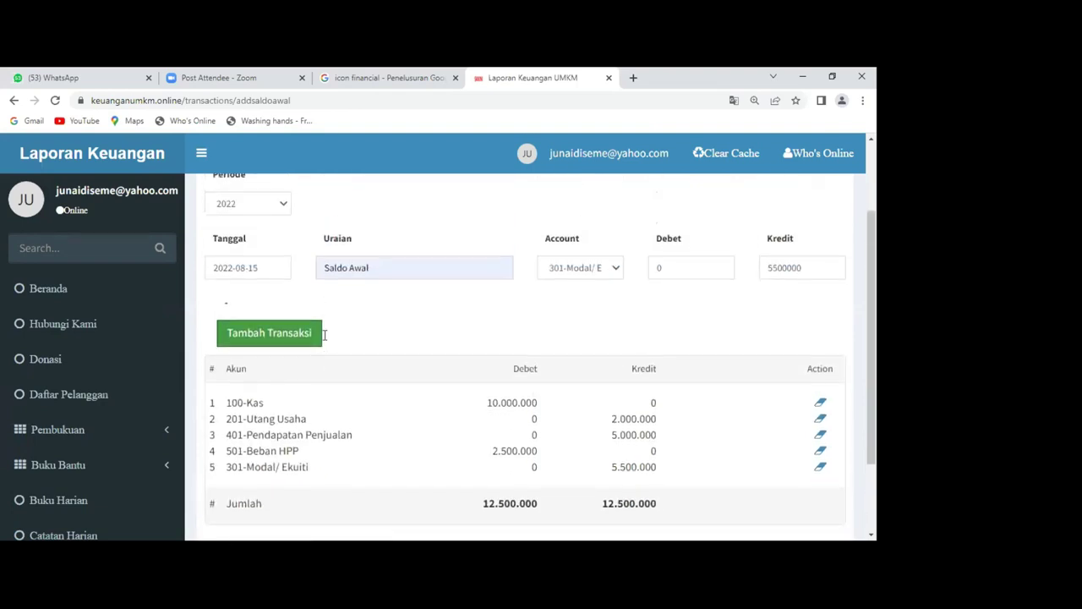
{"action": "scroll", "coordinate": [249, 473], "scroll_direction": "up", "scroll_amount": 1}
{"action": "scroll", "coordinate": [250, 473], "scroll_direction": "down", "scroll_amount": 2}
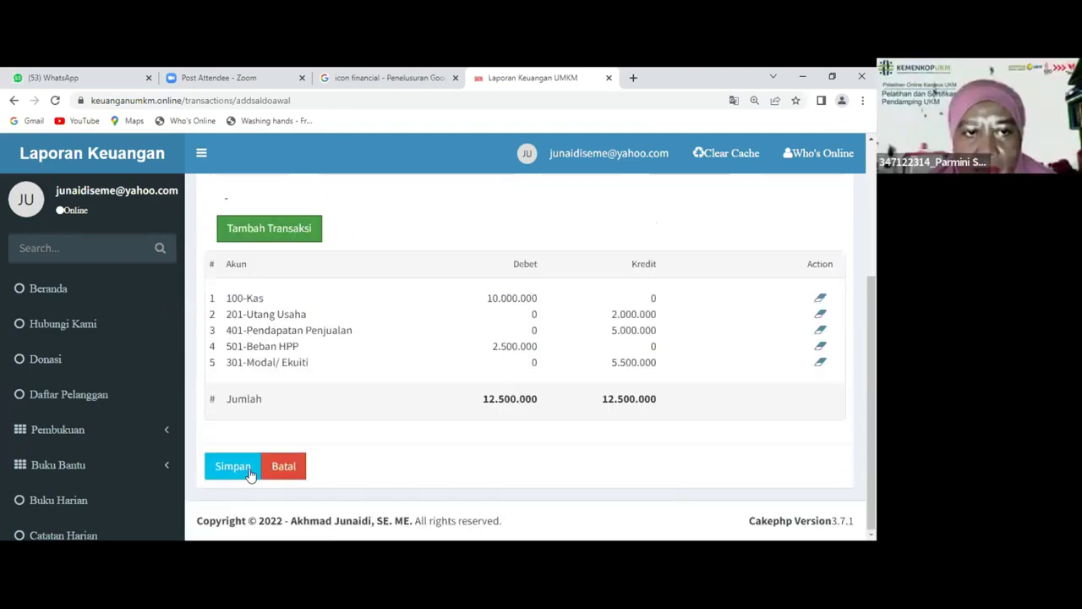
{"action": "left_click", "coordinate": [247, 472]}
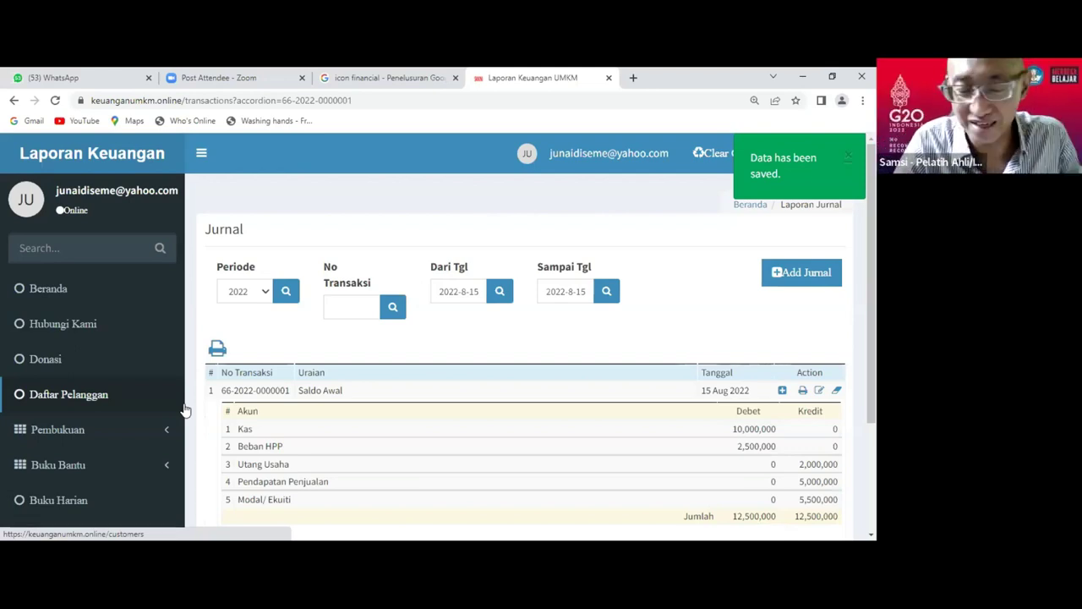
Open the Buku Besar report for 2022 and bring up its print preview
{"action": "left_click", "coordinate": [66, 433]}
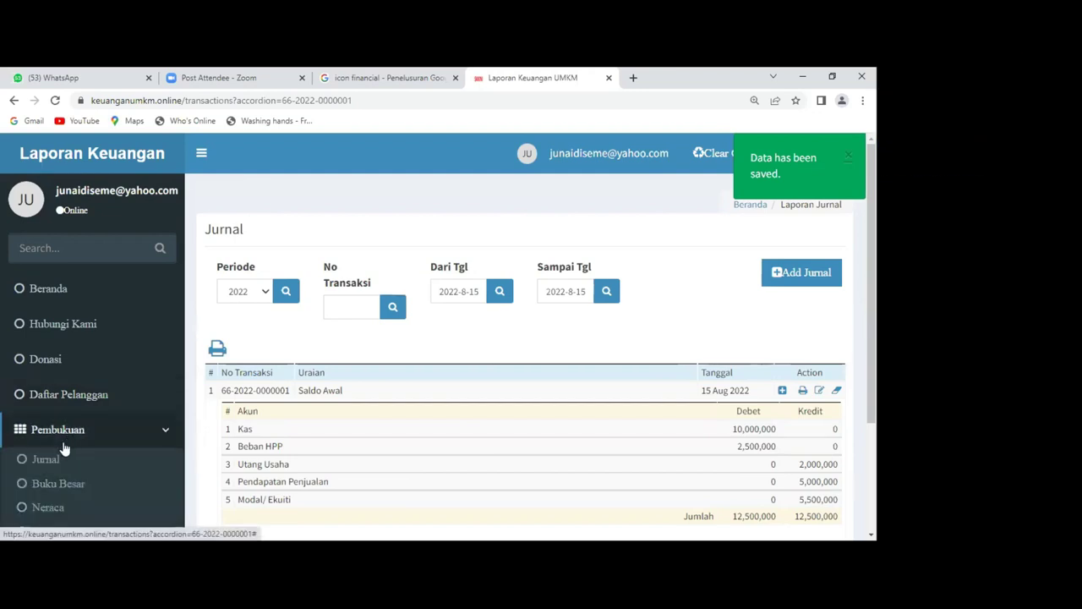
{"action": "left_click", "coordinate": [63, 485]}
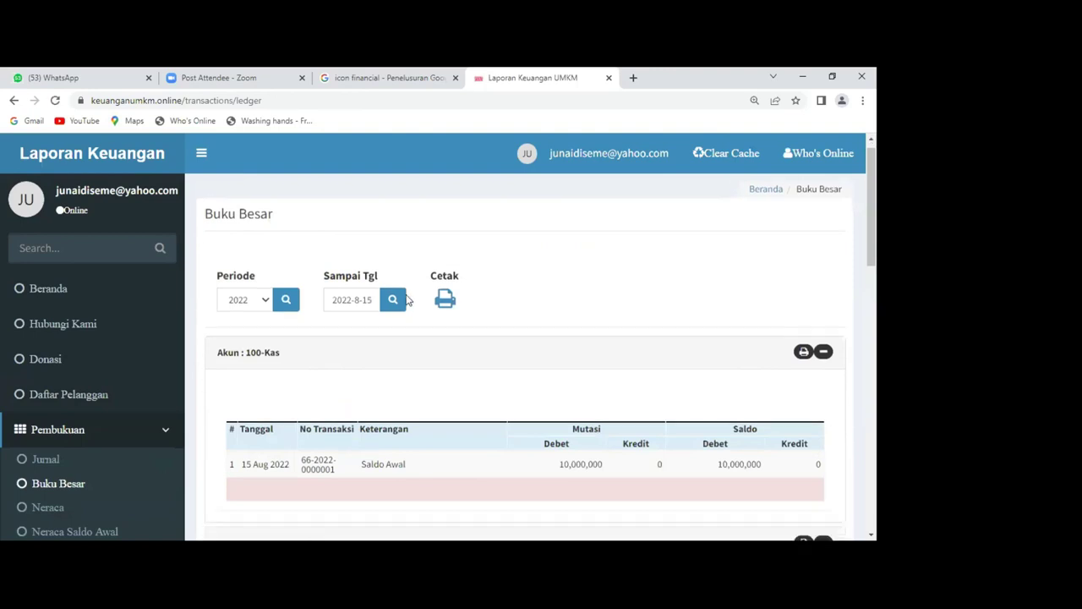
{"action": "scroll", "coordinate": [448, 252], "scroll_direction": "down", "scroll_amount": 2}
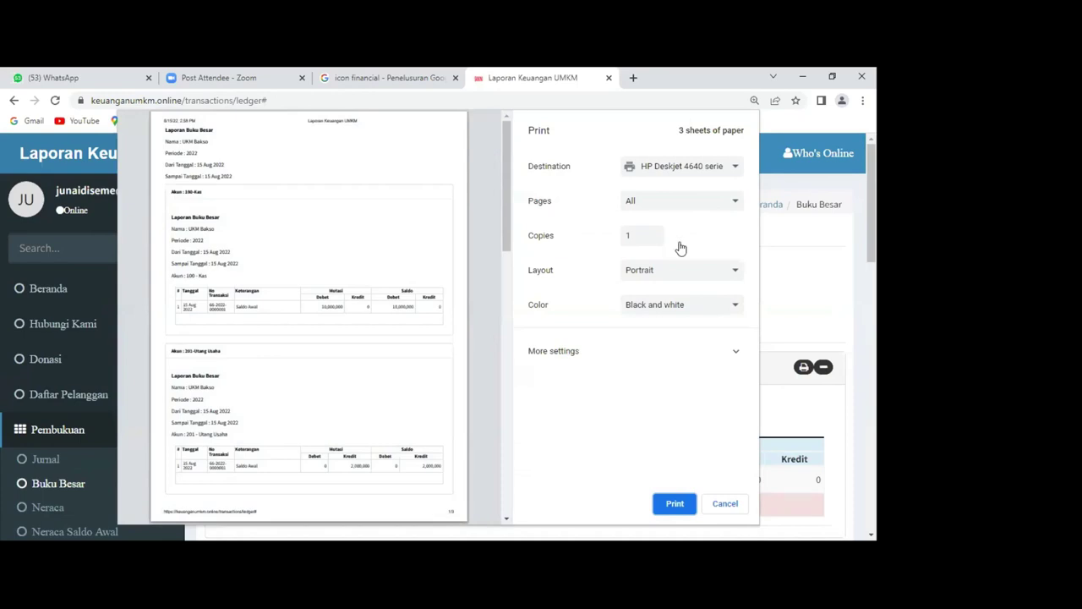
Save the Buku Besar report as a PDF named Laporan Keuangan UMKM in the KMP-TULISA RINGAN folder
{"action": "left_click", "coordinate": [734, 167]}
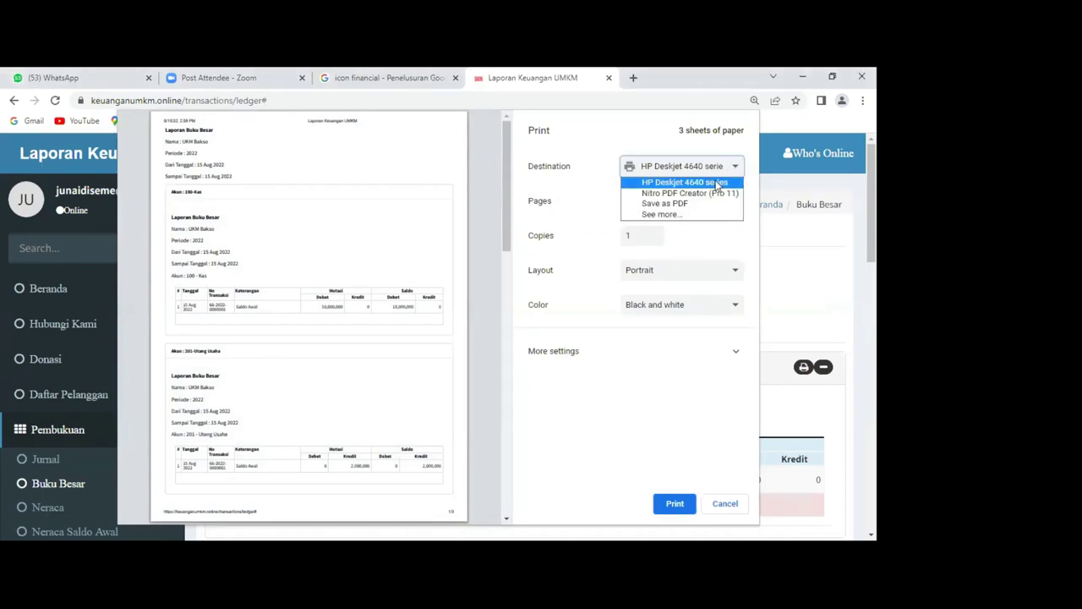
{"action": "left_click", "coordinate": [663, 506]}
{"action": "left_click", "coordinate": [665, 505]}
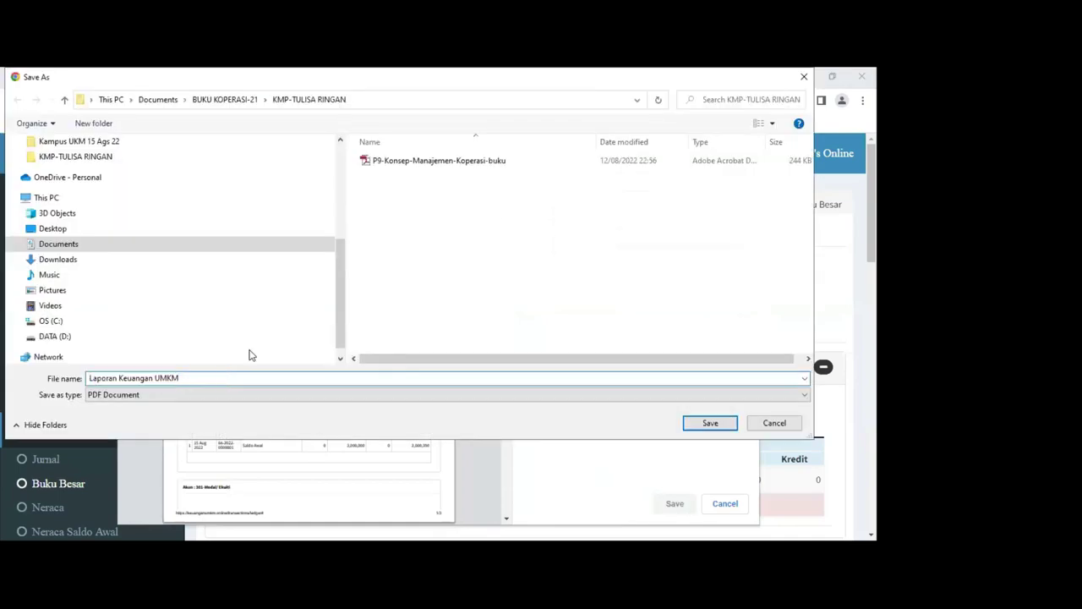
{"action": "scroll", "coordinate": [76, 237], "scroll_direction": "up", "scroll_amount": 2}
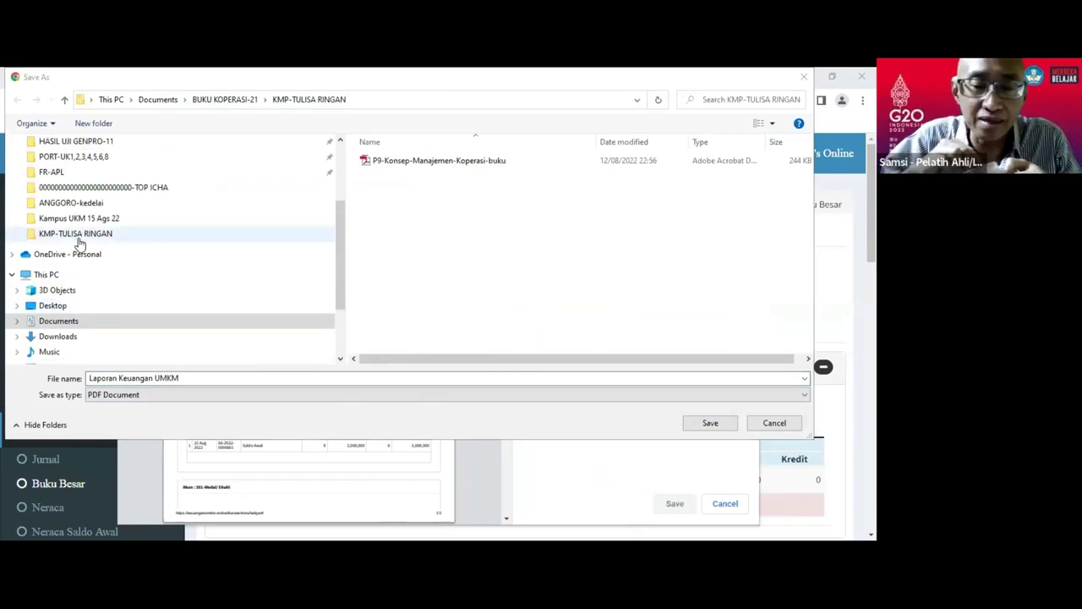
{"action": "scroll", "coordinate": [77, 241], "scroll_direction": "up", "scroll_amount": 1}
{"action": "scroll", "coordinate": [79, 243], "scroll_direction": "up", "scroll_amount": 1}
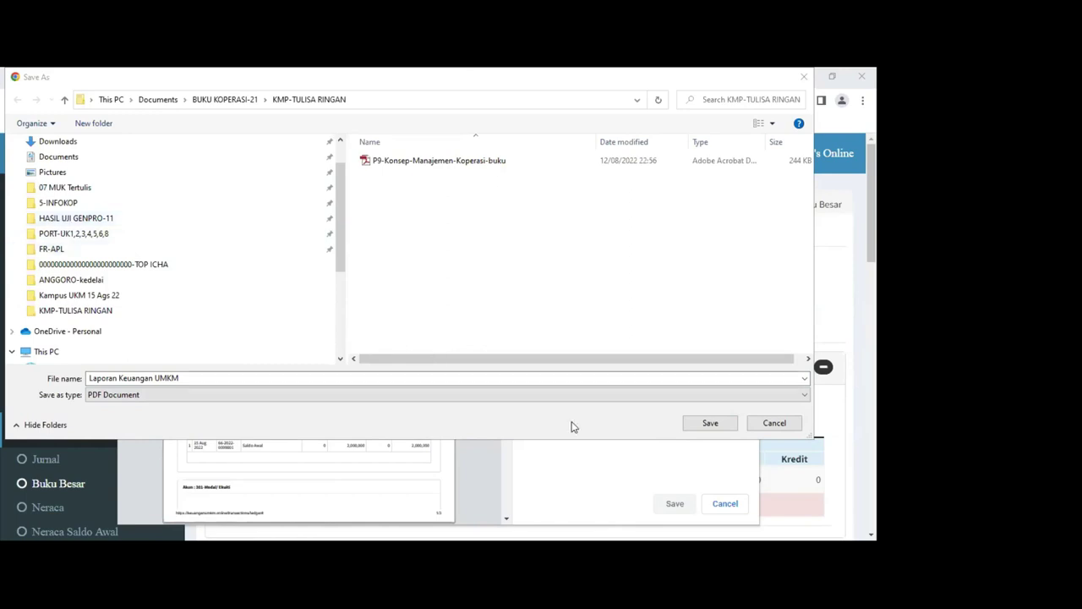
{"action": "left_click", "coordinate": [282, 379]}
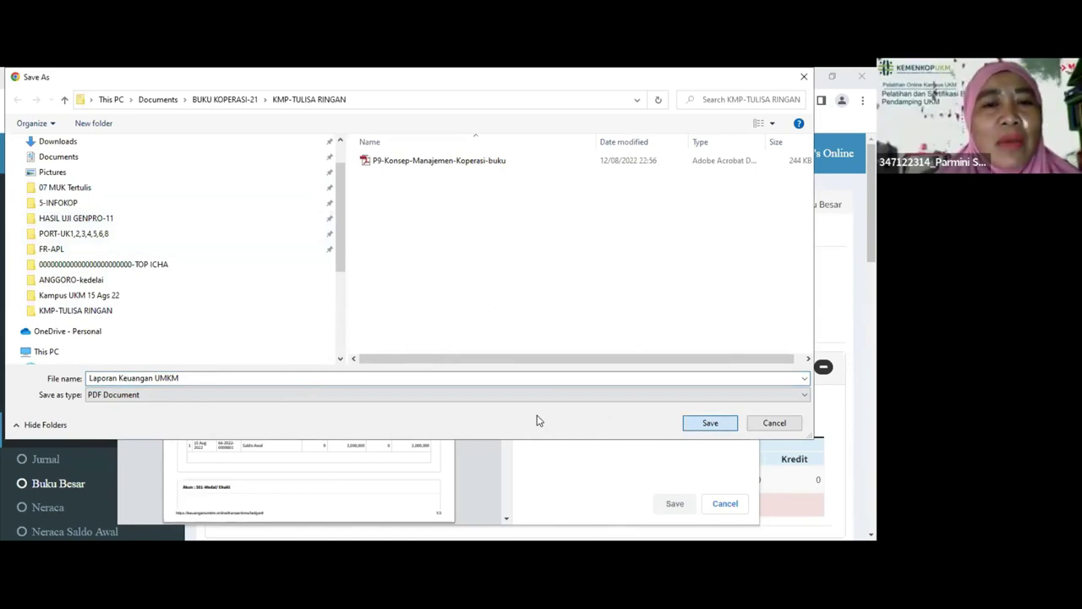
{"action": "key", "text": "Return"}
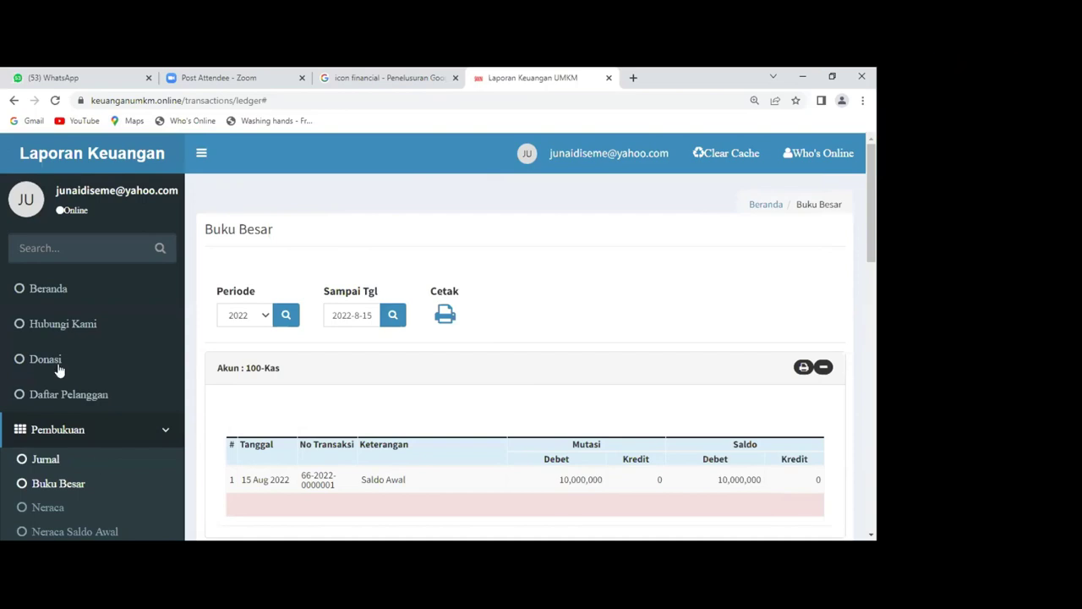
Open the Neraca report and review its assets, liabilities and equity
{"action": "scroll", "coordinate": [59, 369], "scroll_direction": "down", "scroll_amount": 2}
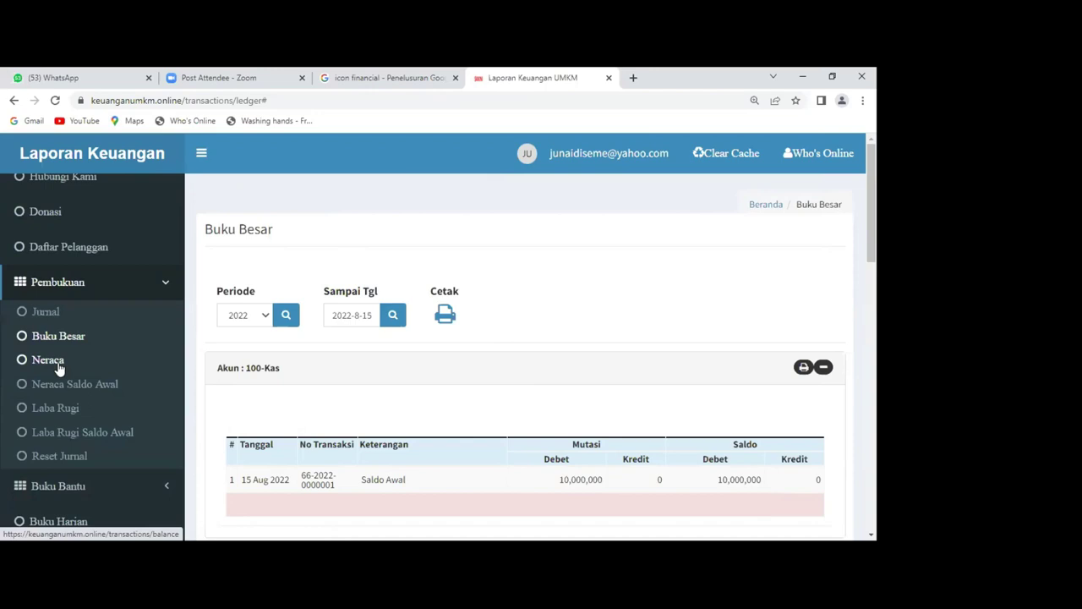
{"action": "left_click", "coordinate": [59, 366]}
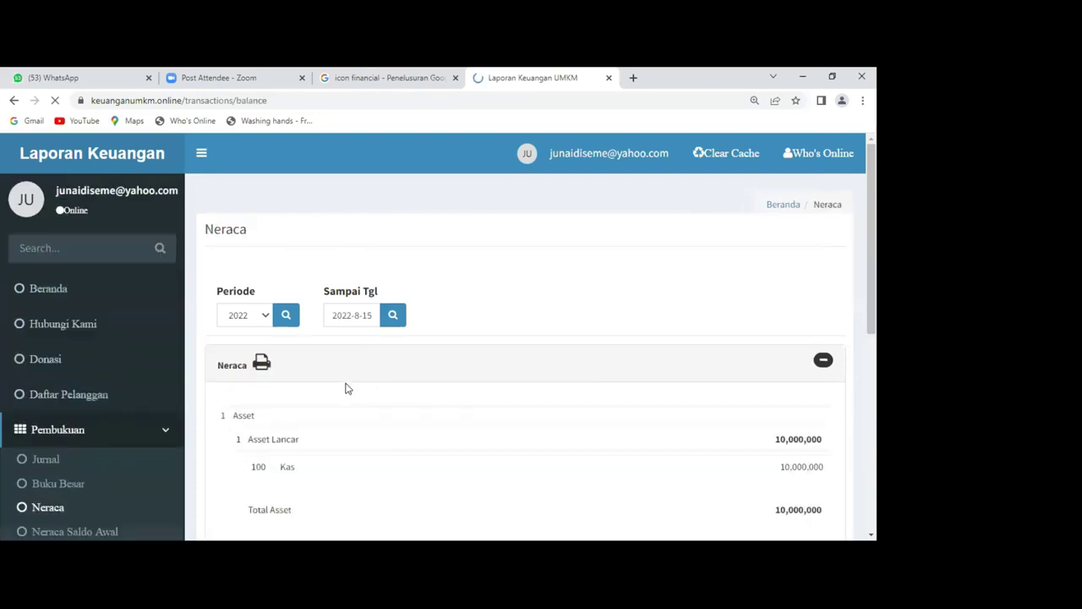
{"action": "scroll", "coordinate": [345, 388], "scroll_direction": "down", "scroll_amount": 4}
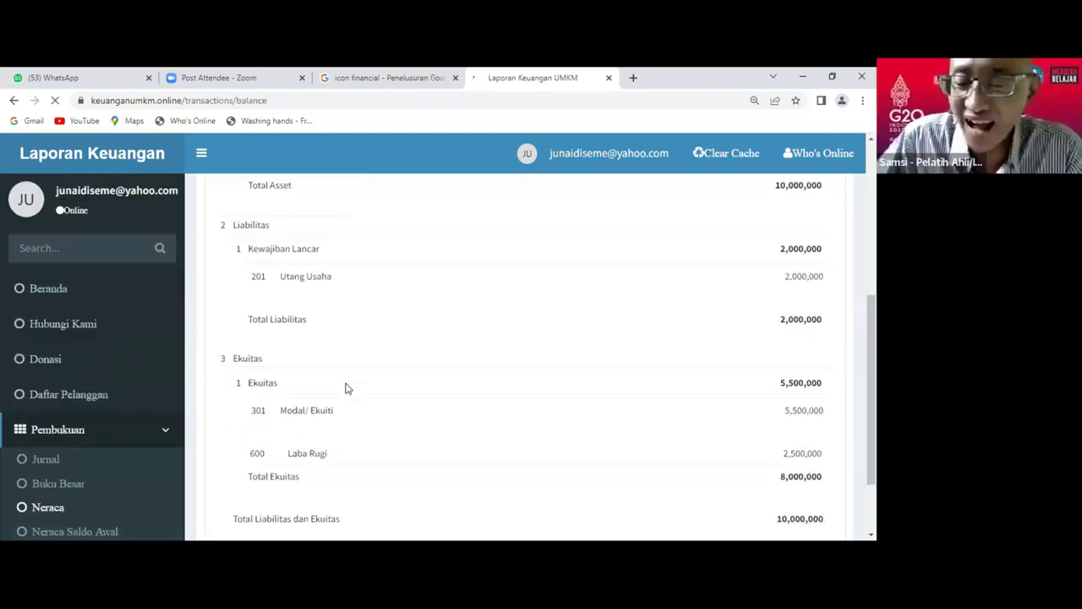
{"action": "scroll", "coordinate": [345, 388], "scroll_direction": "up", "scroll_amount": 1}
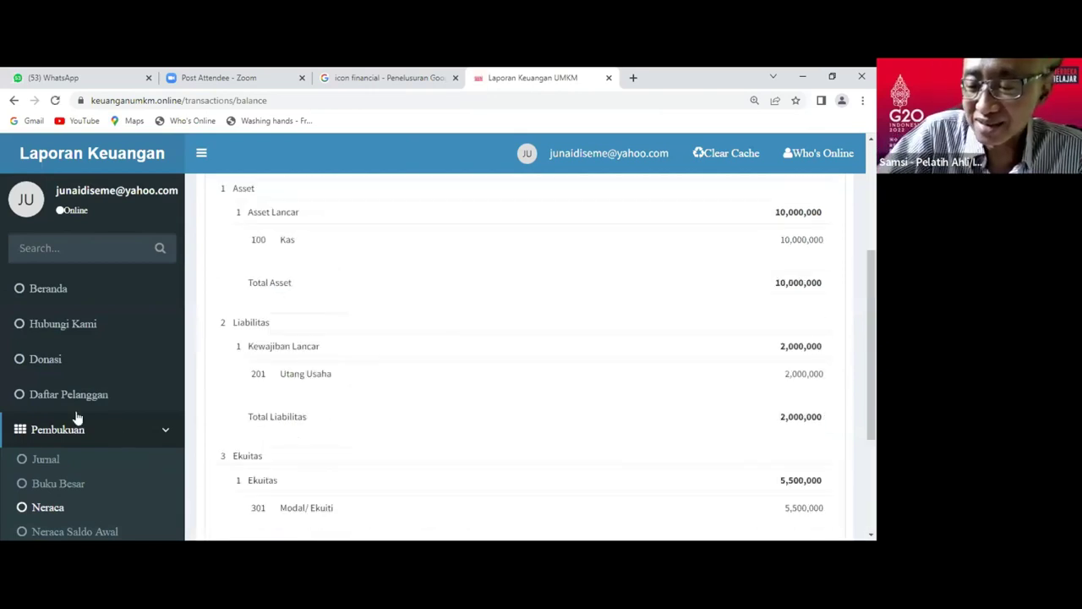
{"action": "scroll", "coordinate": [78, 418], "scroll_direction": "down", "scroll_amount": 1}
{"action": "scroll", "coordinate": [82, 421], "scroll_direction": "down", "scroll_amount": 1}
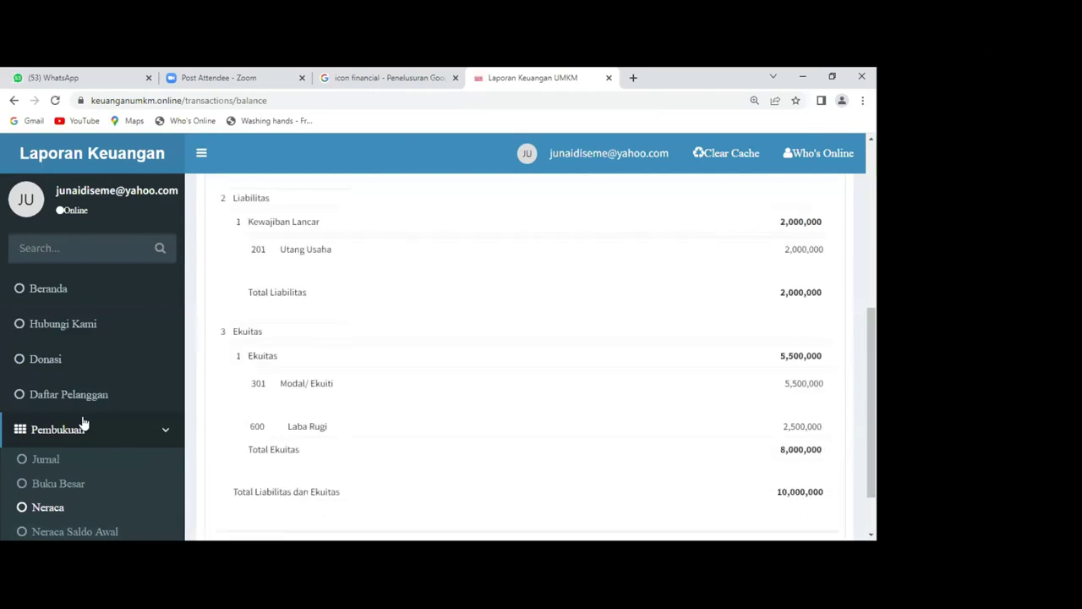
Open the Laba Rugi report and review its income, expenses and profit
{"action": "scroll", "coordinate": [83, 423], "scroll_direction": "down", "scroll_amount": 2}
{"action": "left_click", "coordinate": [67, 409]}
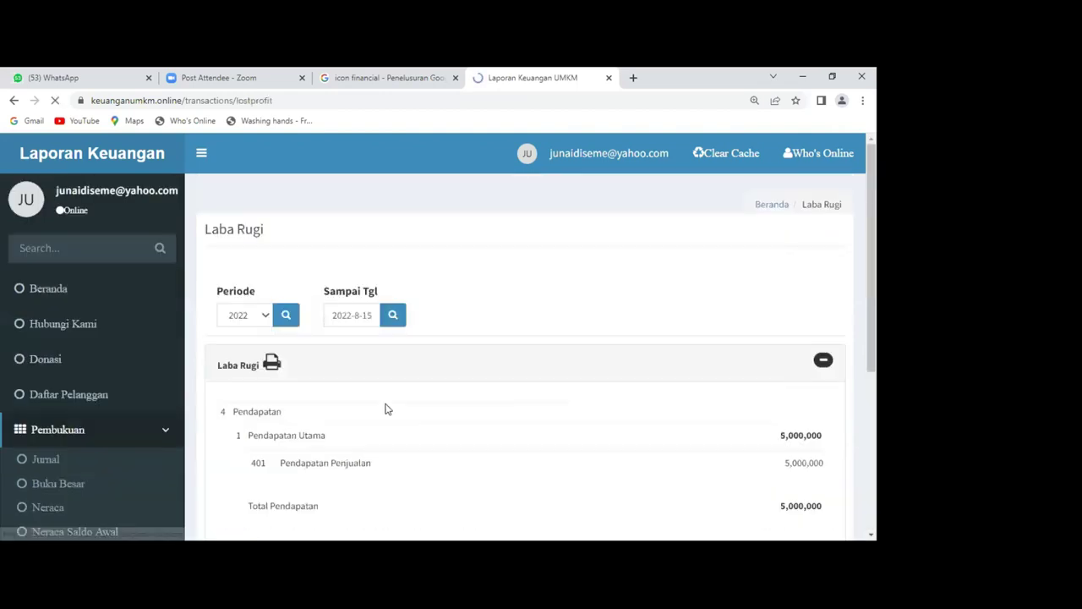
{"action": "scroll", "coordinate": [387, 409], "scroll_direction": "down", "scroll_amount": 5}
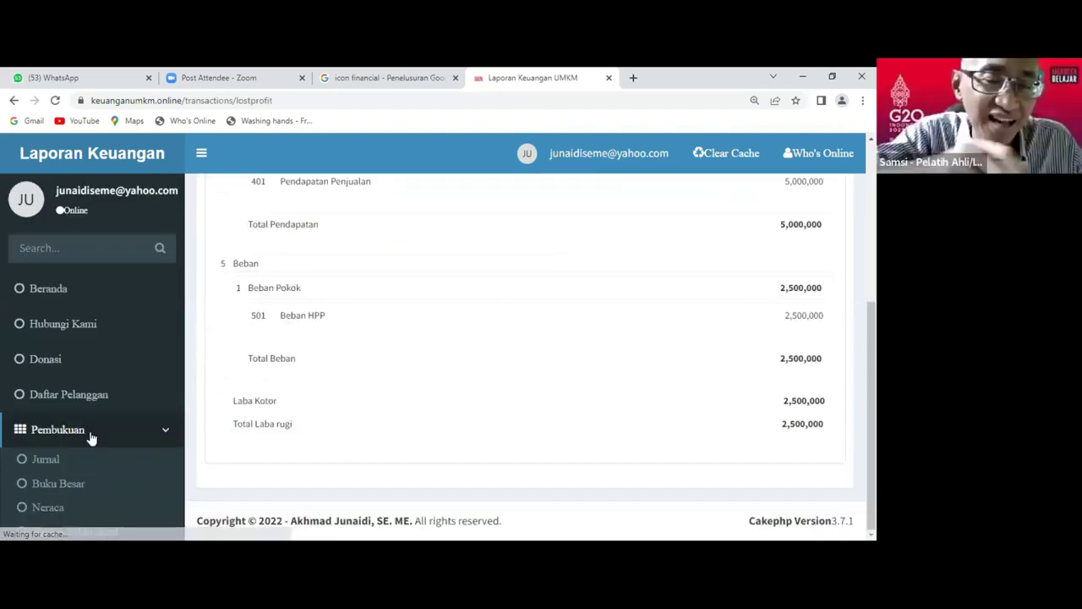
{"action": "scroll", "coordinate": [91, 438], "scroll_direction": "up", "scroll_amount": 5}
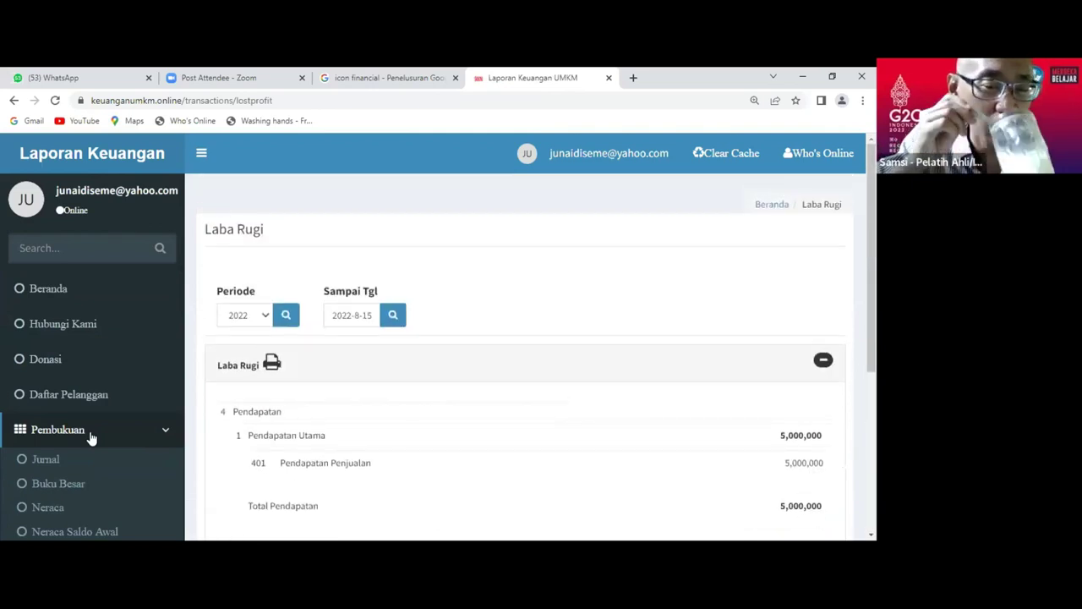
{"action": "left_click", "coordinate": [89, 436]}
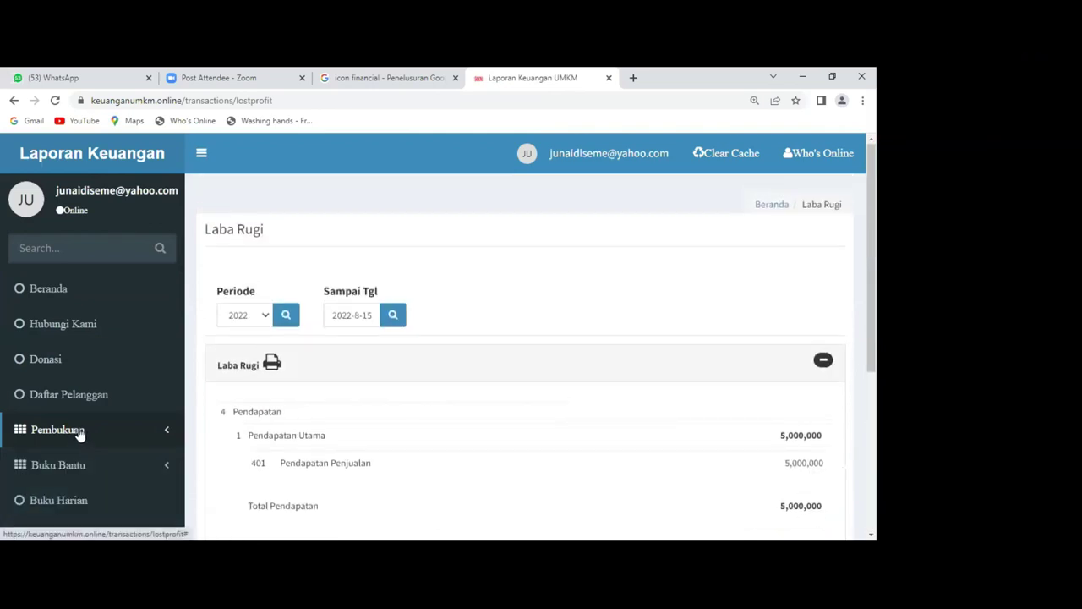
{"action": "left_click", "coordinate": [78, 433]}
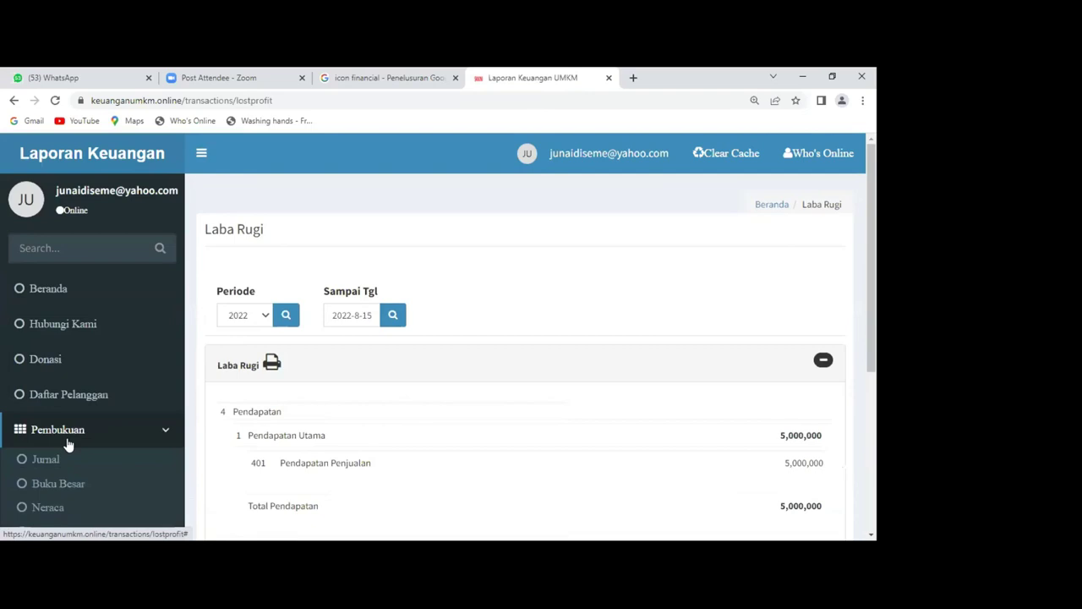
Start a new 2022 journal entry dated 2022-08-15 with the description Beli barang
{"action": "left_click", "coordinate": [58, 460]}
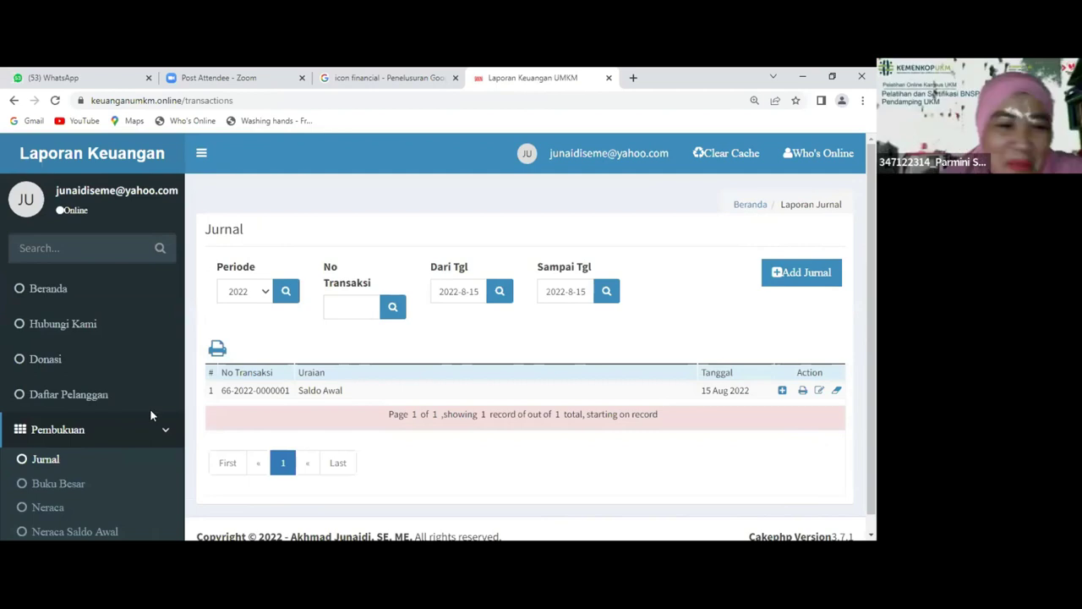
{"action": "left_click", "coordinate": [780, 277]}
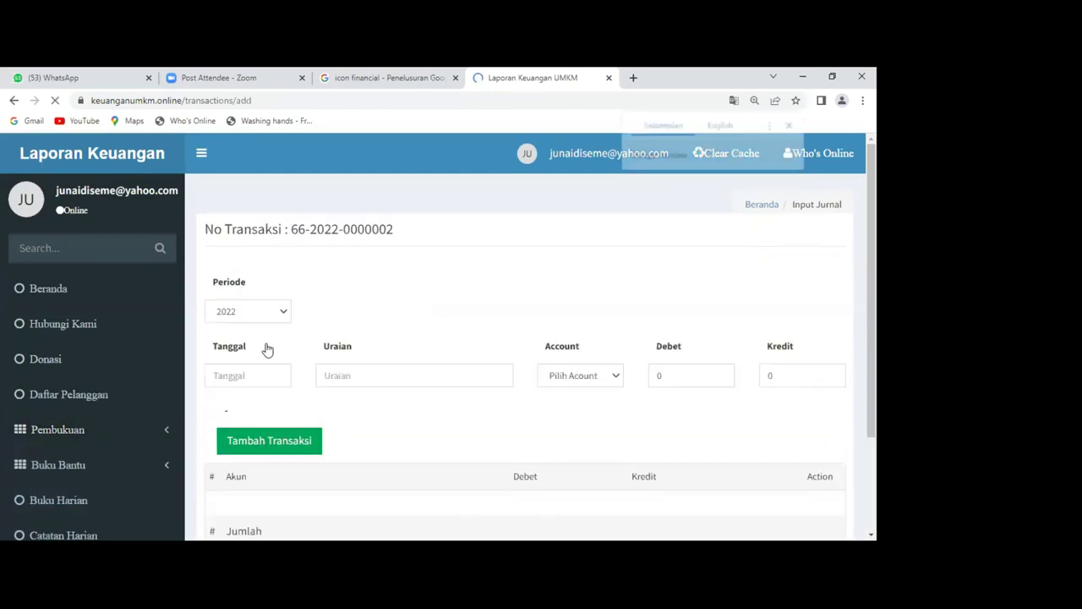
{"action": "left_click", "coordinate": [359, 380]}
{"action": "type", "text": "Beli barang"}
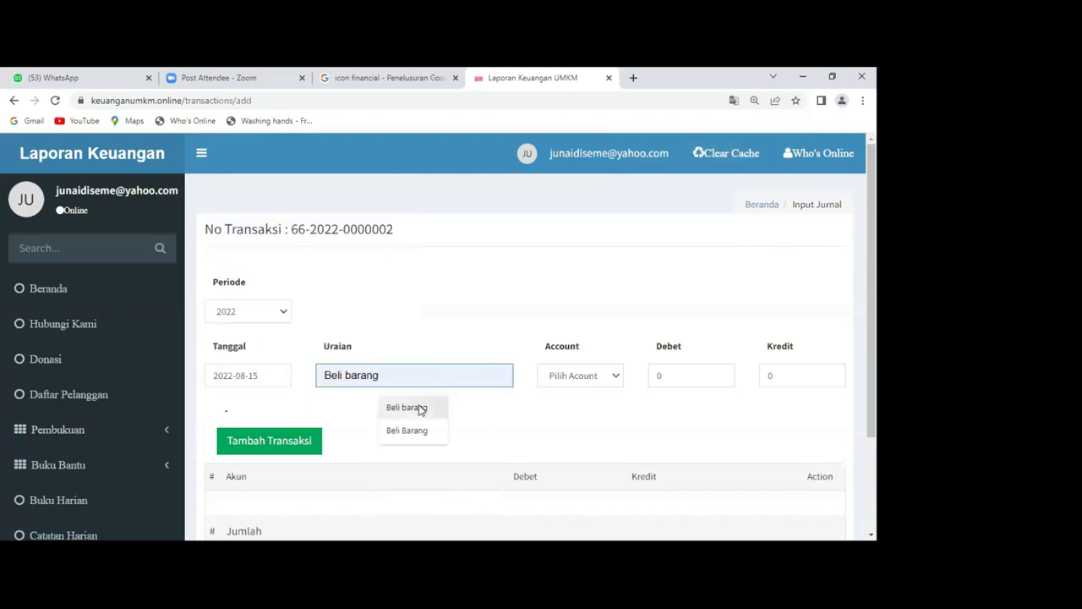
{"action": "left_click", "coordinate": [407, 407]}
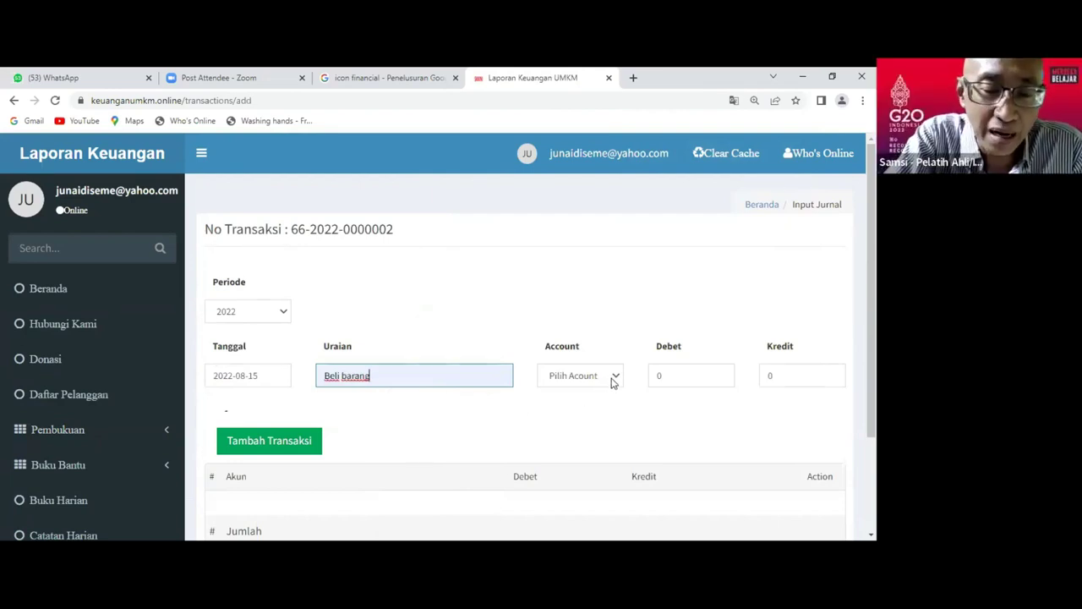
Add a transaction line debiting account 107-Persediaan with 500000
{"action": "left_click", "coordinate": [612, 381]}
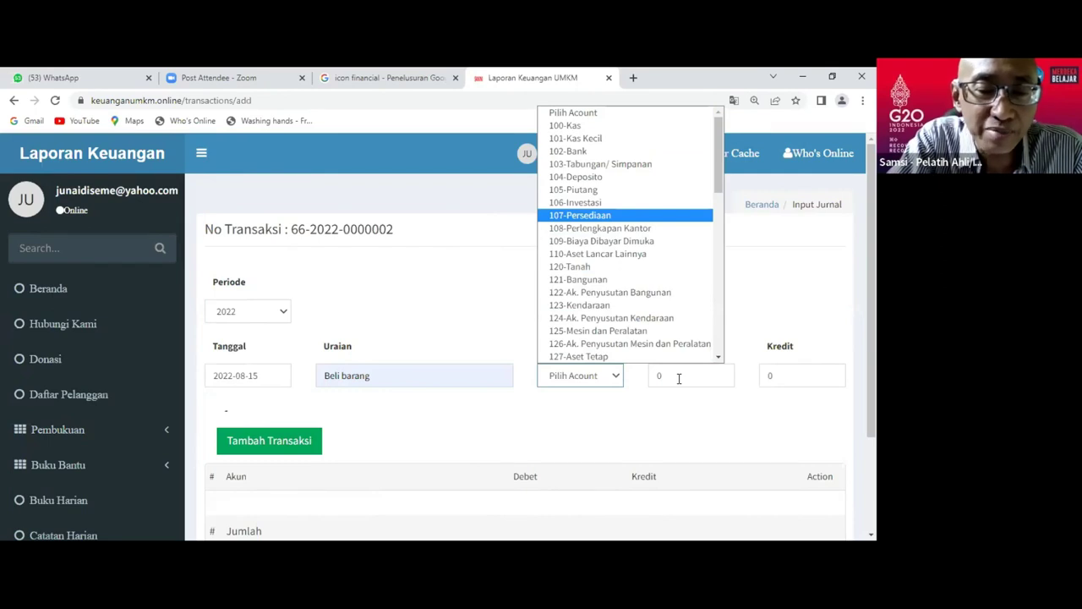
{"action": "key", "text": "Return"}
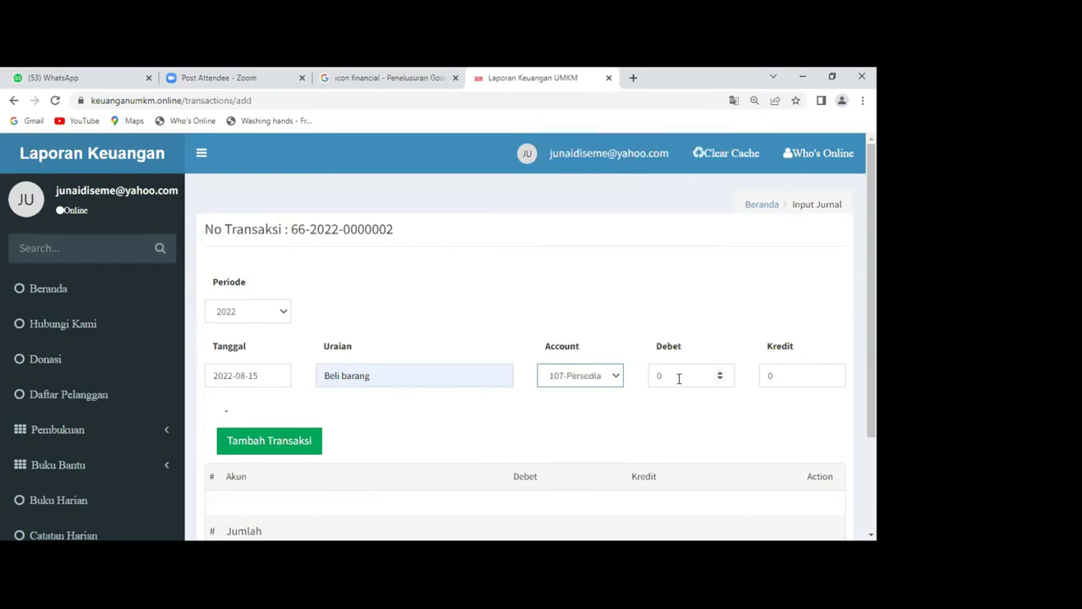
{"action": "left_click", "coordinate": [679, 378]}
{"action": "type", "text": "5"}
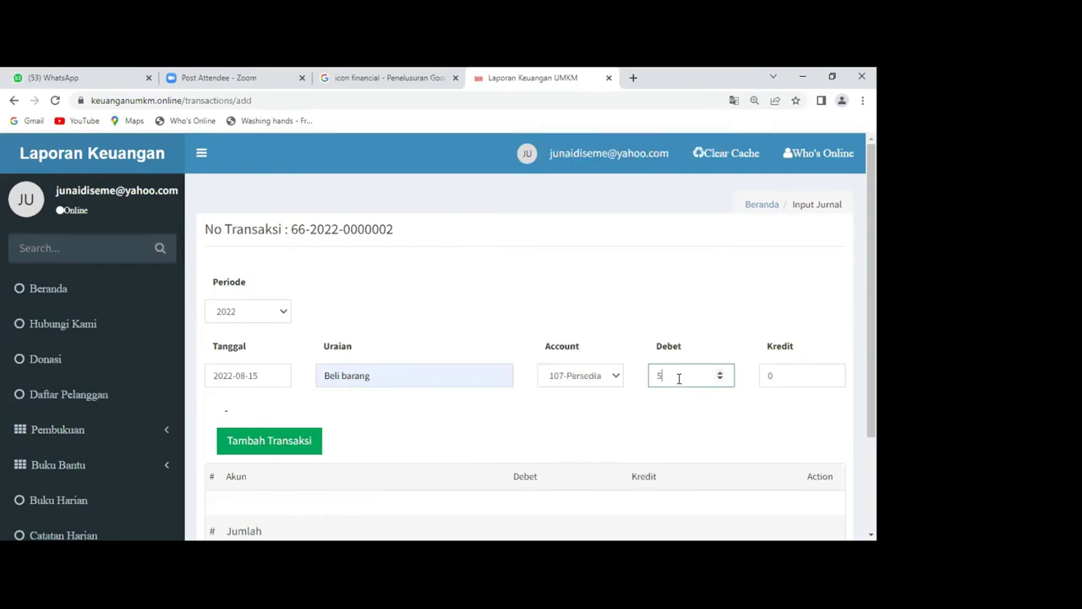
{"action": "type", "text": "00000"}
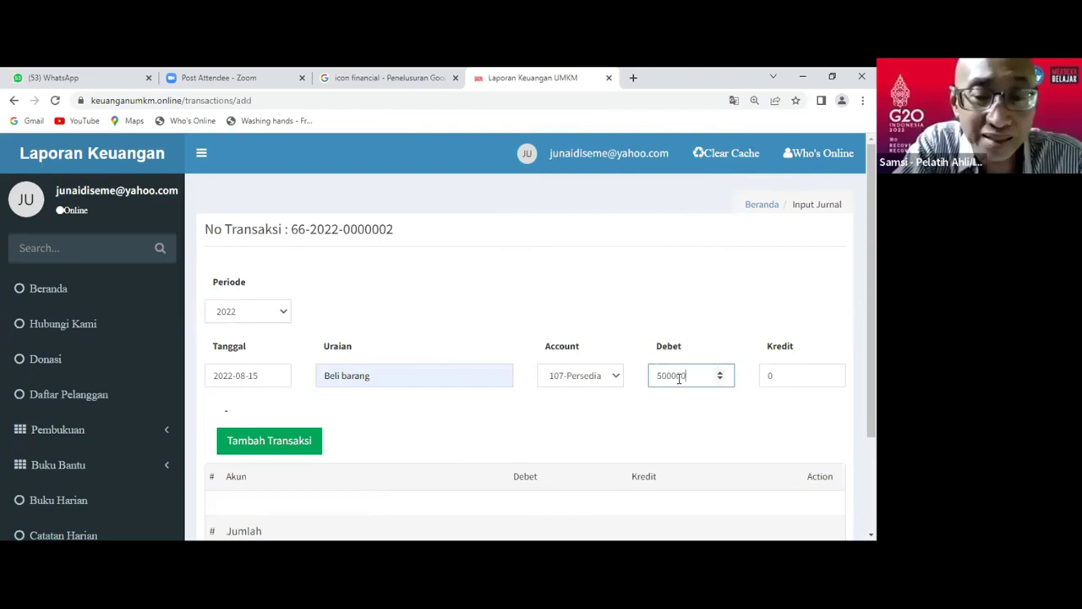
{"action": "left_click", "coordinate": [297, 440]}
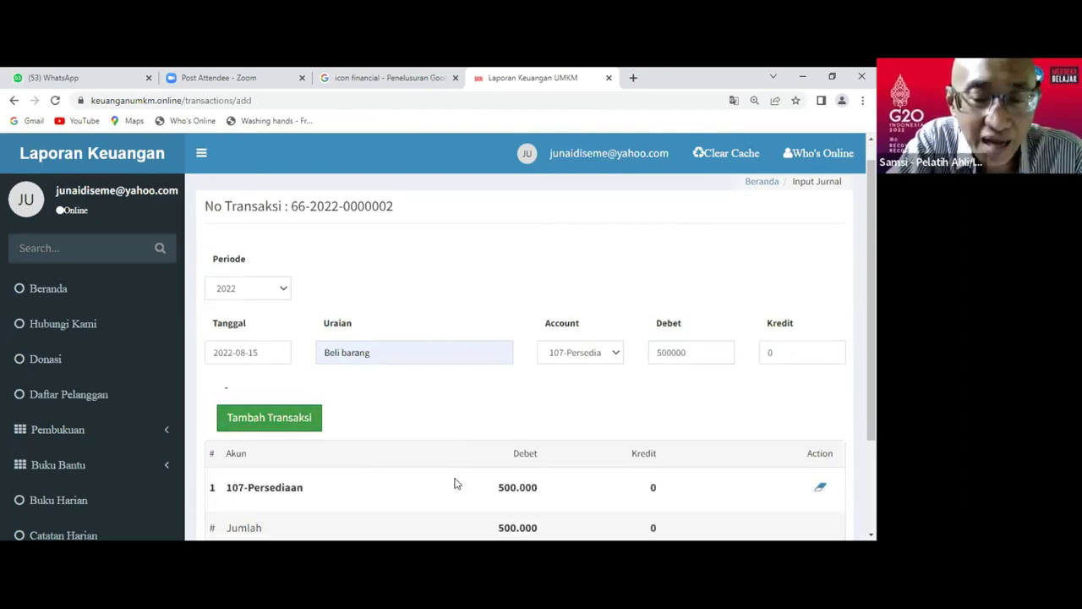
Add a balancing transaction line crediting account 100-Kas with 500000
{"action": "scroll", "coordinate": [629, 377], "scroll_direction": "down", "scroll_amount": 3}
{"action": "scroll", "coordinate": [620, 356], "scroll_direction": "up", "scroll_amount": 2}
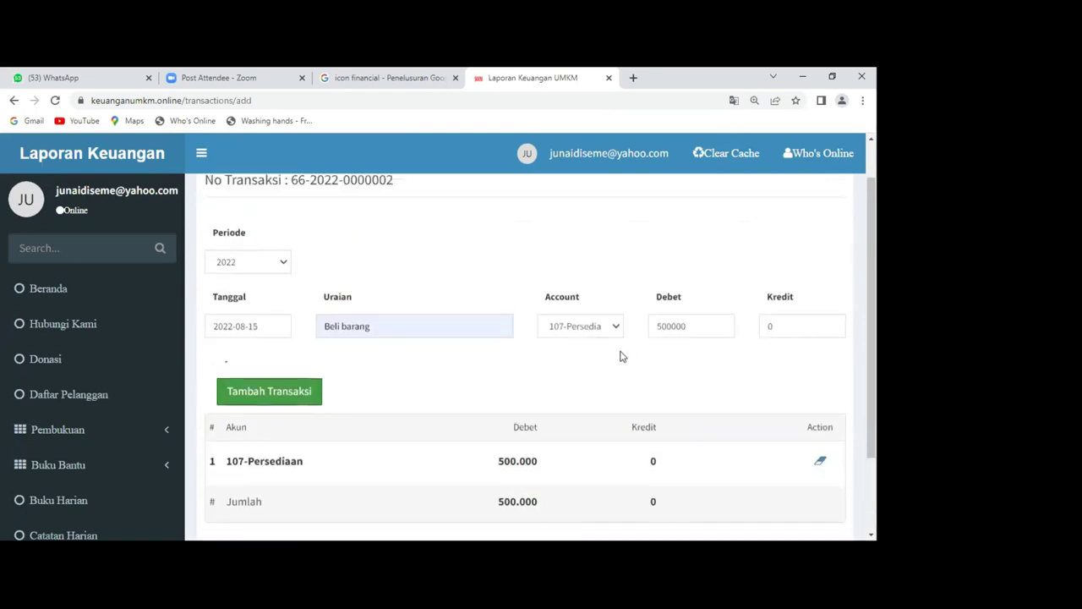
{"action": "scroll", "coordinate": [619, 356], "scroll_direction": "up", "scroll_amount": 1}
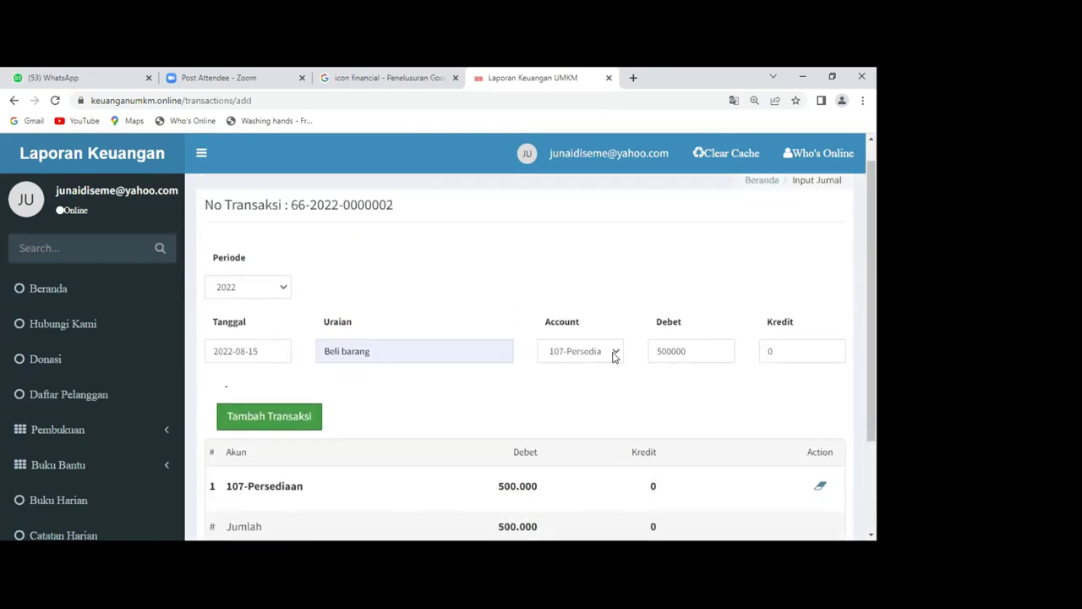
{"action": "left_click", "coordinate": [614, 355]}
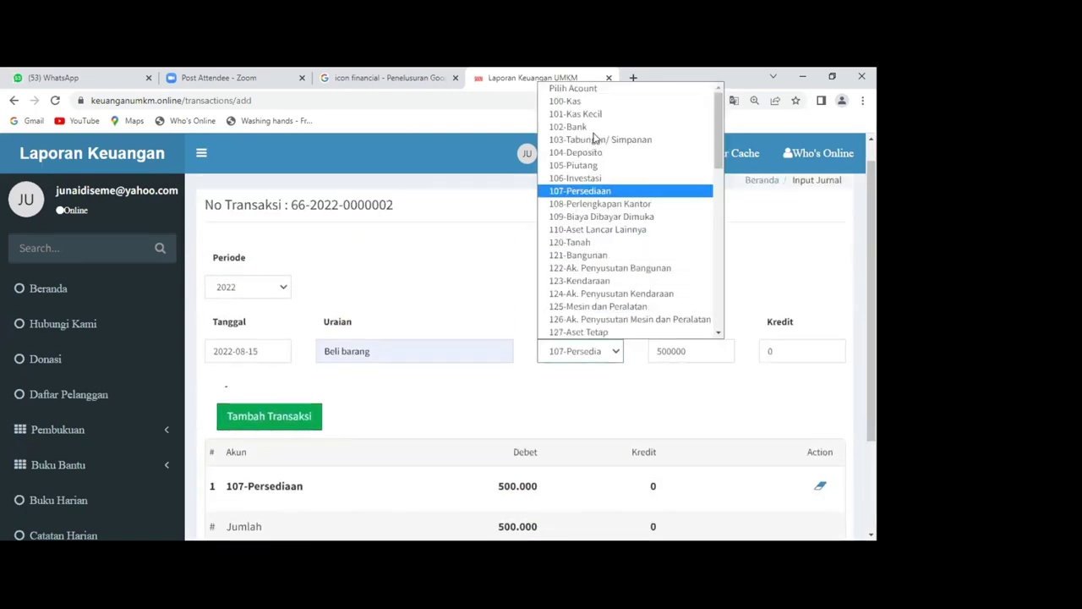
{"action": "key", "text": "Up"}
{"action": "key", "text": "Up"}
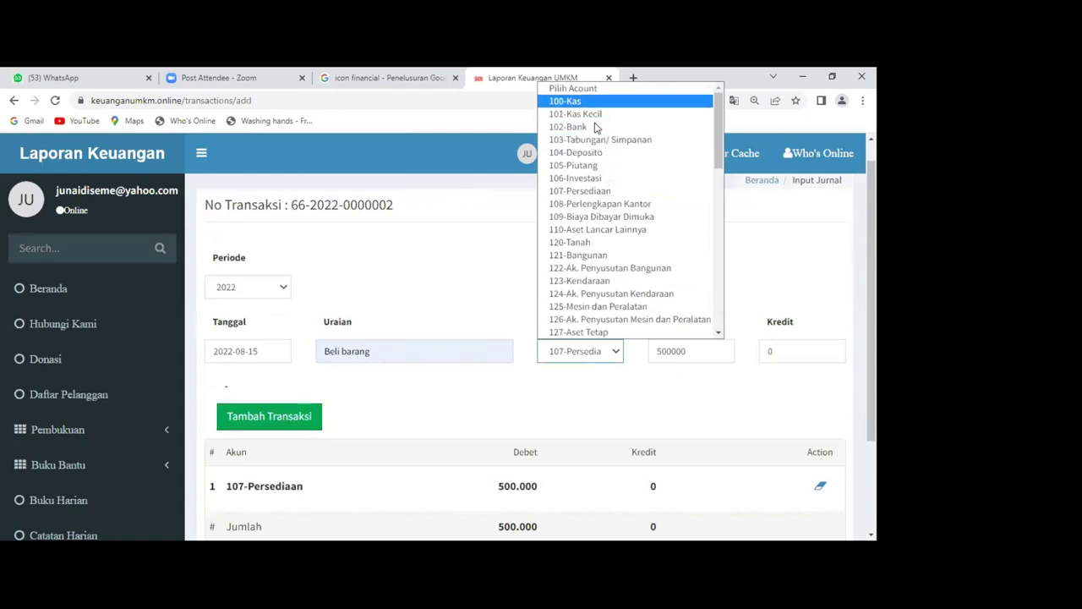
{"action": "key", "text": "Return"}
{"action": "left_click", "coordinate": [791, 341]}
{"action": "type", "text": "50000"}
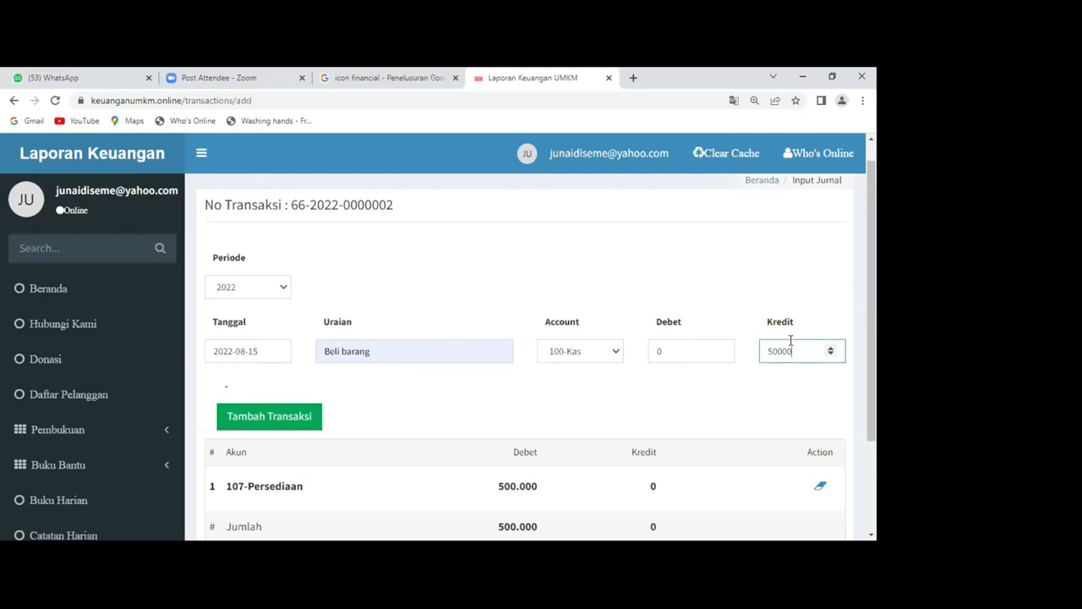
{"action": "type", "text": "0"}
{"action": "scroll", "coordinate": [270, 461], "scroll_direction": "up", "scroll_amount": 1}
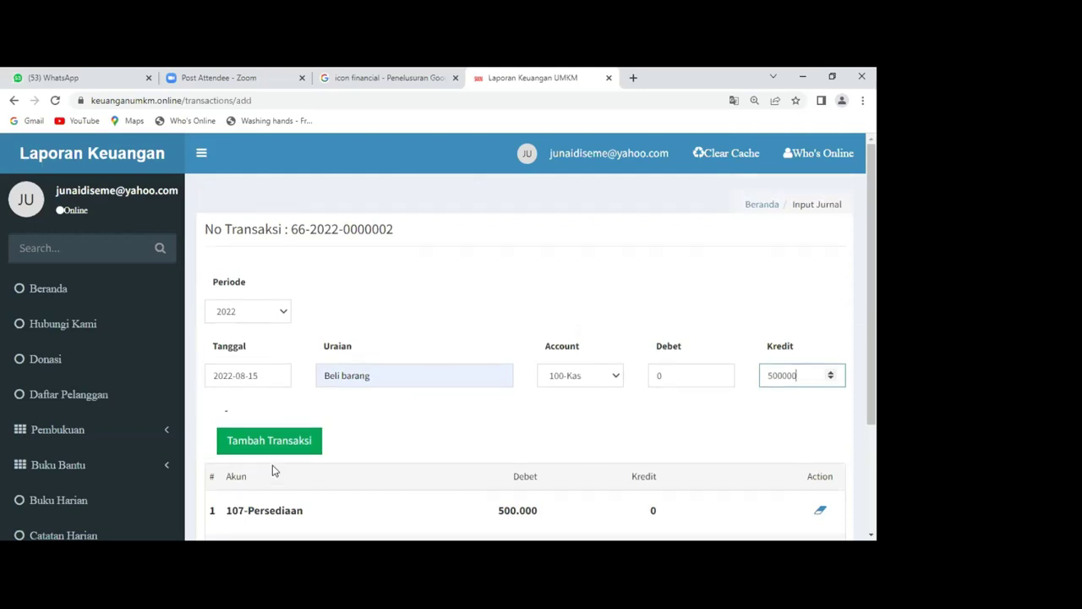
{"action": "left_click", "coordinate": [257, 441]}
Save the Beli barang journal entry and check its account lines in the journal list
{"action": "scroll", "coordinate": [288, 459], "scroll_direction": "down", "scroll_amount": 2}
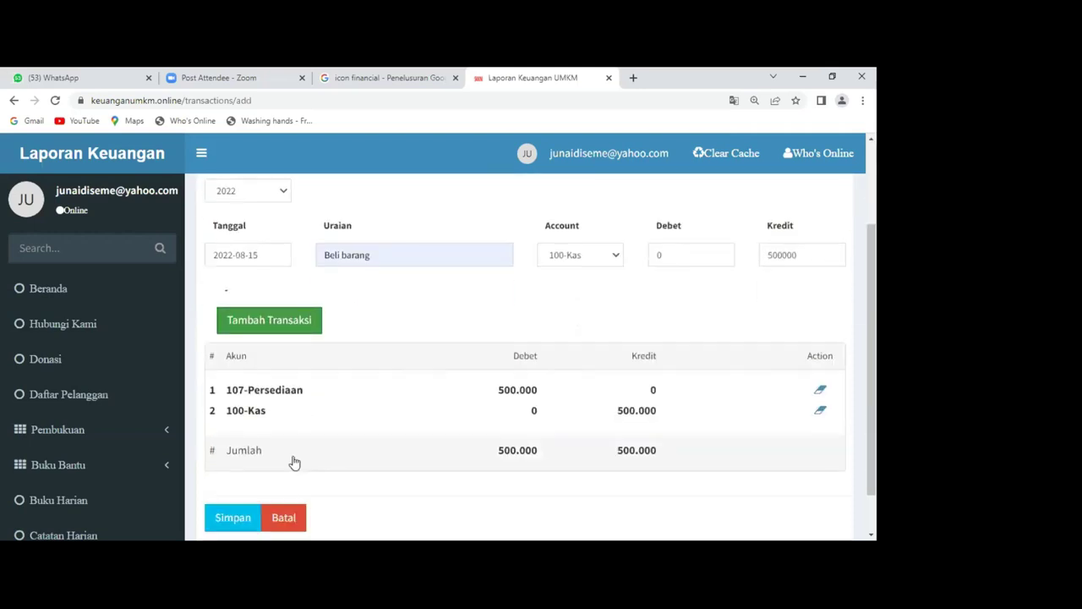
{"action": "scroll", "coordinate": [241, 484], "scroll_direction": "down", "scroll_amount": 1}
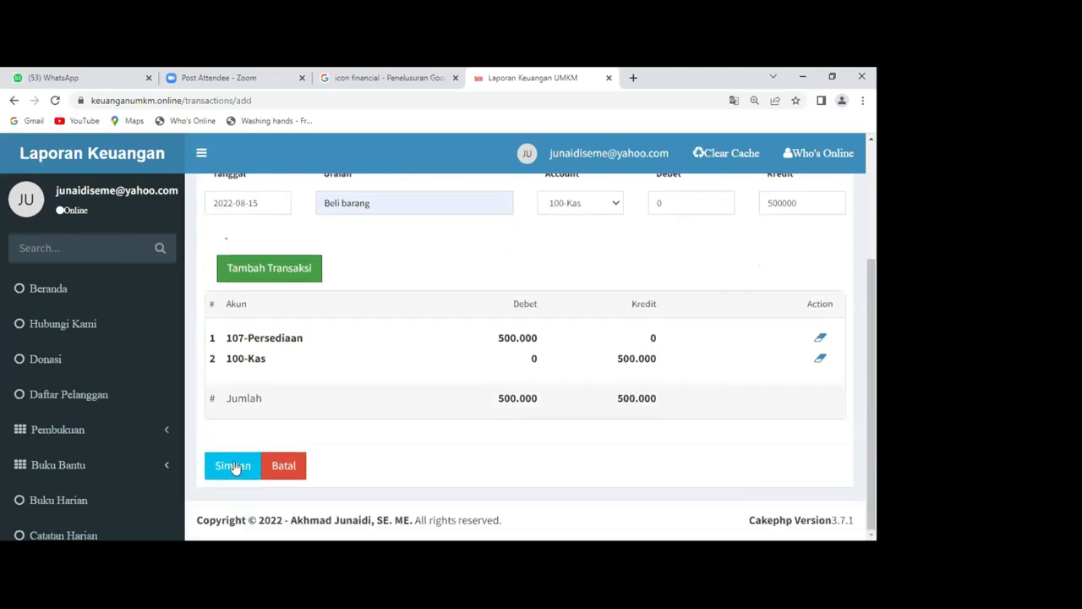
{"action": "left_click", "coordinate": [232, 466]}
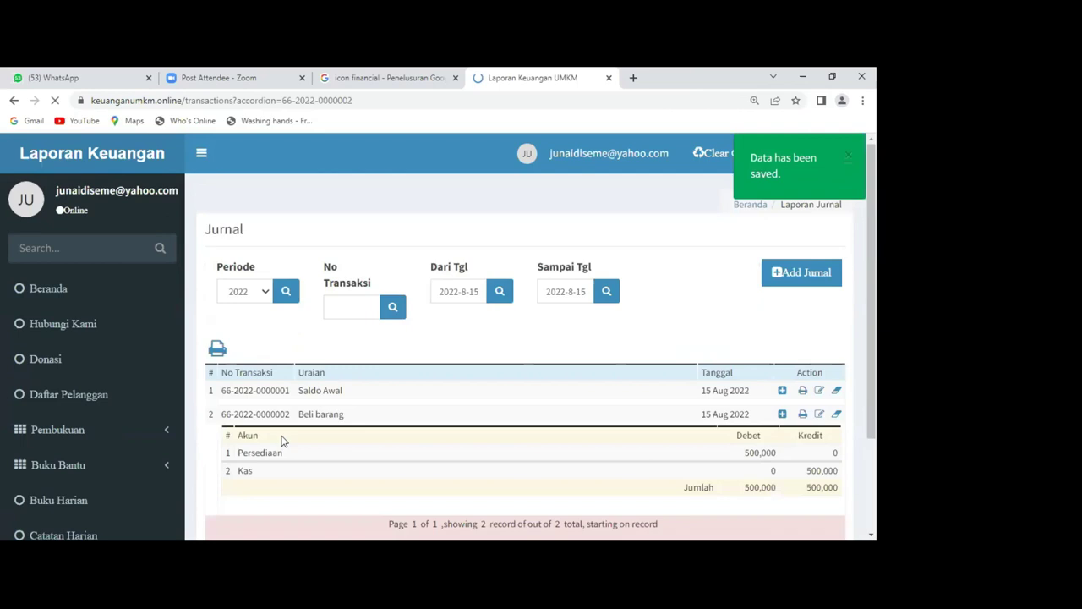
{"action": "scroll", "coordinate": [279, 438], "scroll_direction": "down", "scroll_amount": 2}
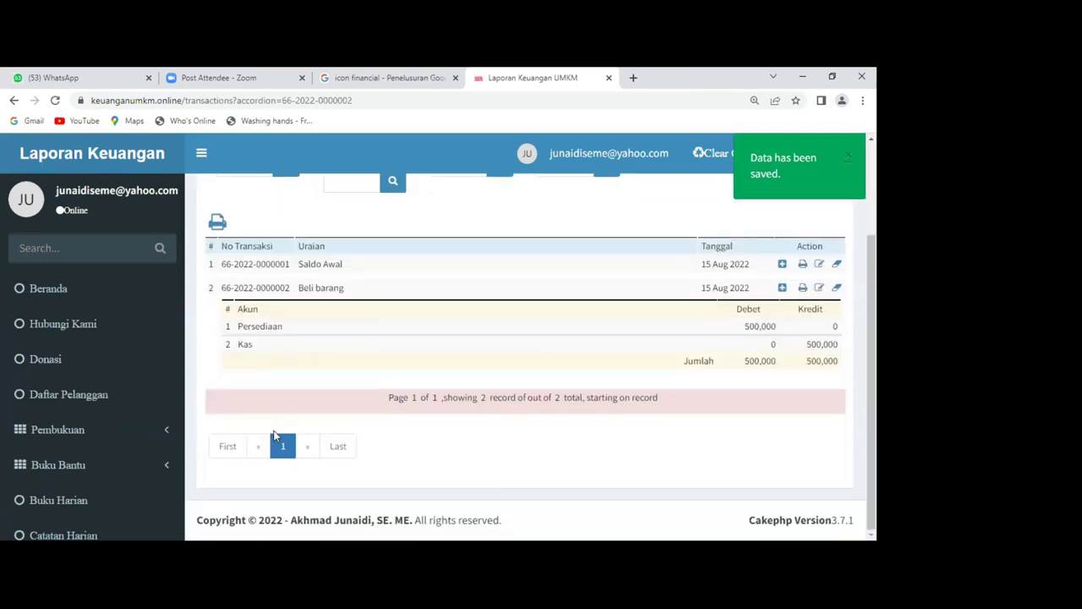
{"action": "scroll", "coordinate": [65, 448], "scroll_direction": "up", "scroll_amount": 1}
{"action": "scroll", "coordinate": [62, 447], "scroll_direction": "up", "scroll_amount": 1}
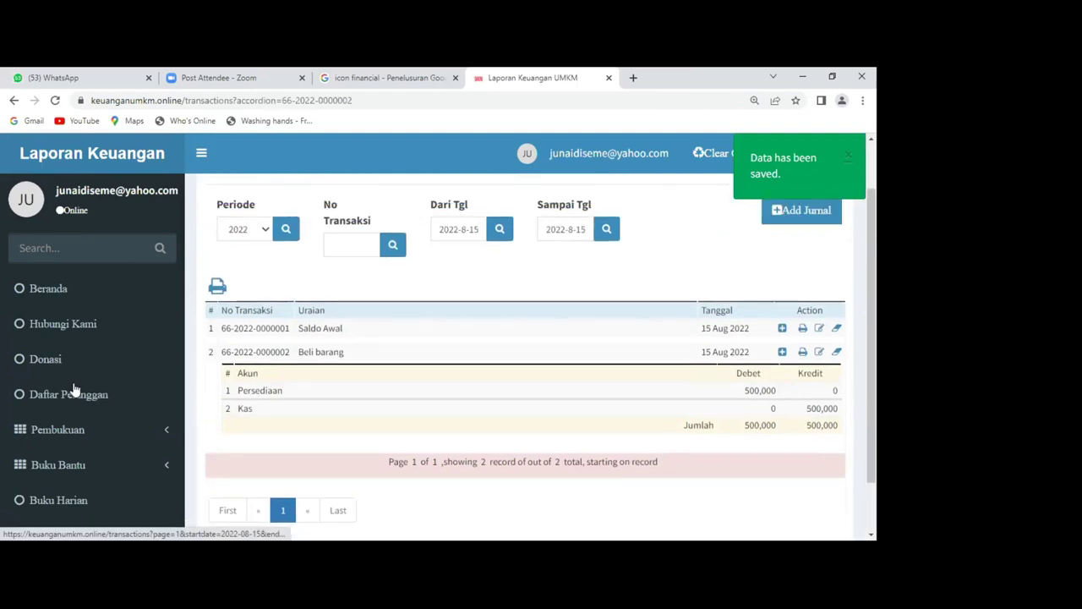
Open the Buku Harian page
{"action": "scroll", "coordinate": [74, 389], "scroll_direction": "down", "scroll_amount": 3}
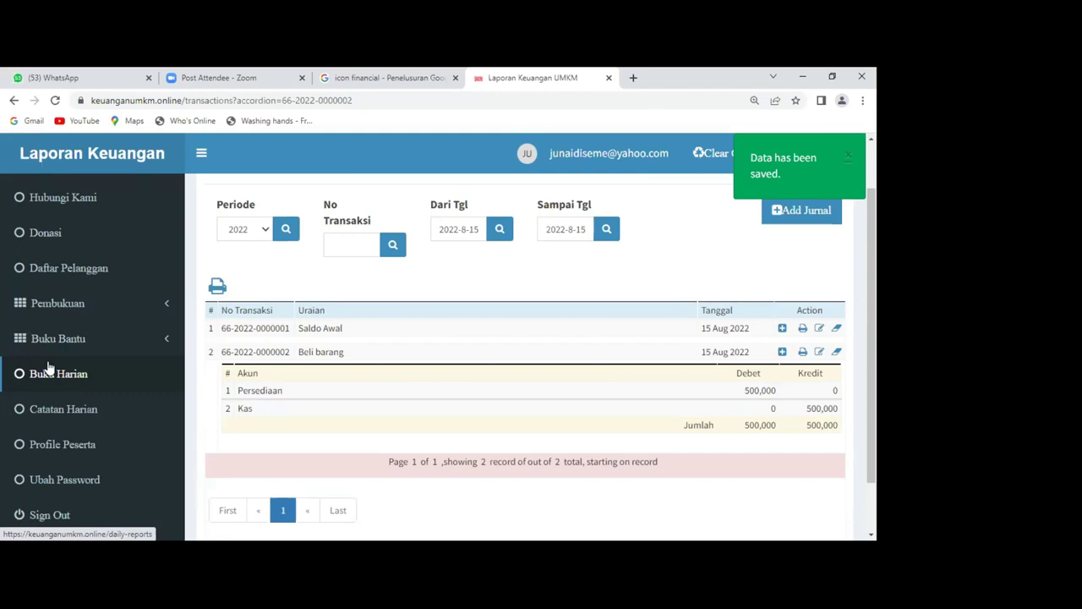
{"action": "left_click", "coordinate": [48, 366]}
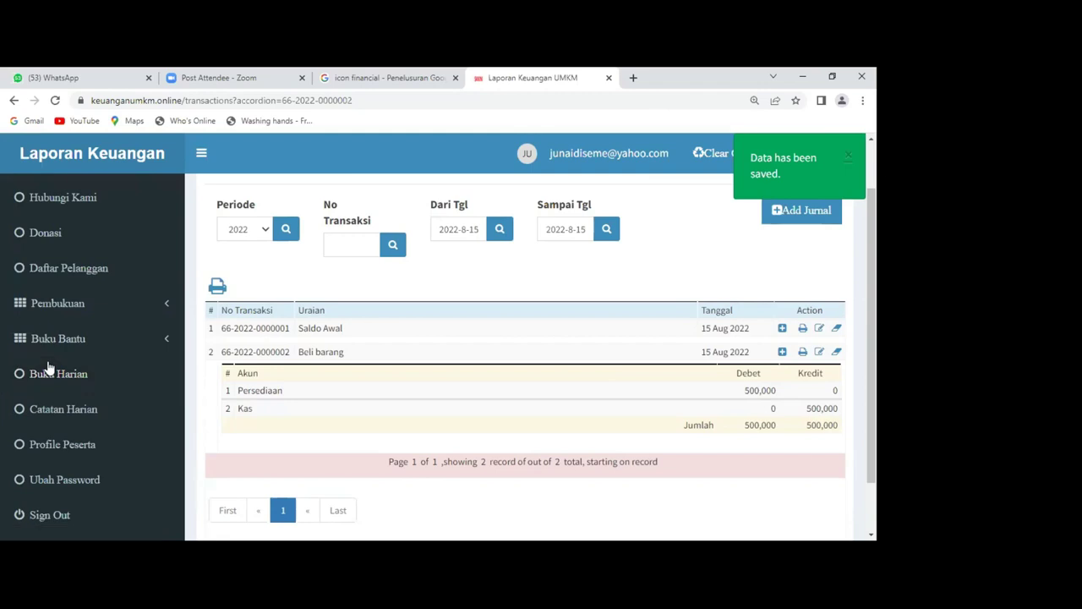